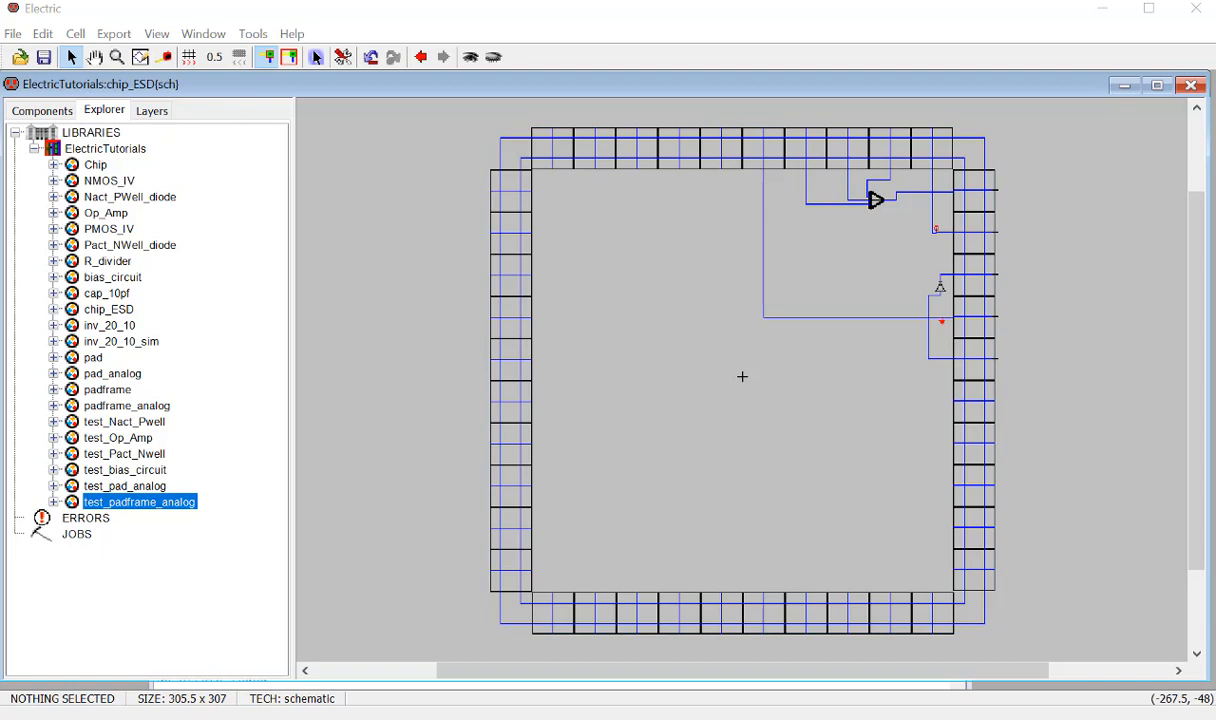
# Switch to the Windows Ink Sketchpad and clear the old drawing from the canvas.
pyautogui.press('super+w')
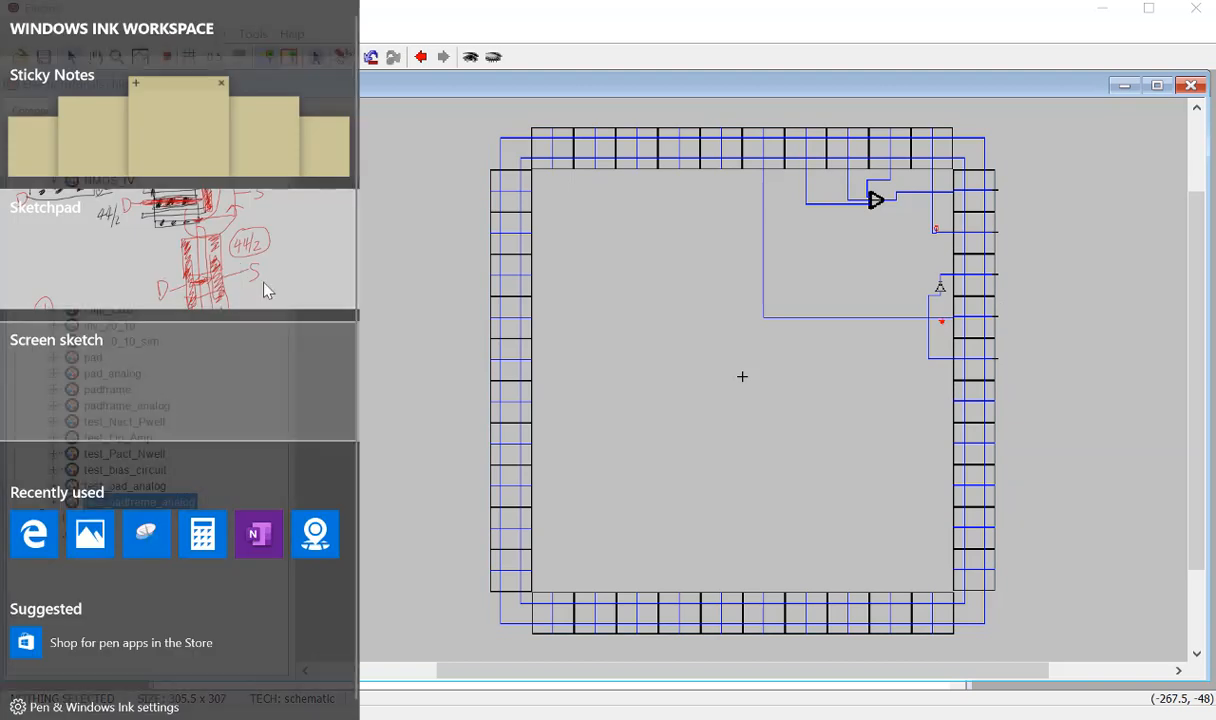
pyautogui.click(239, 263)
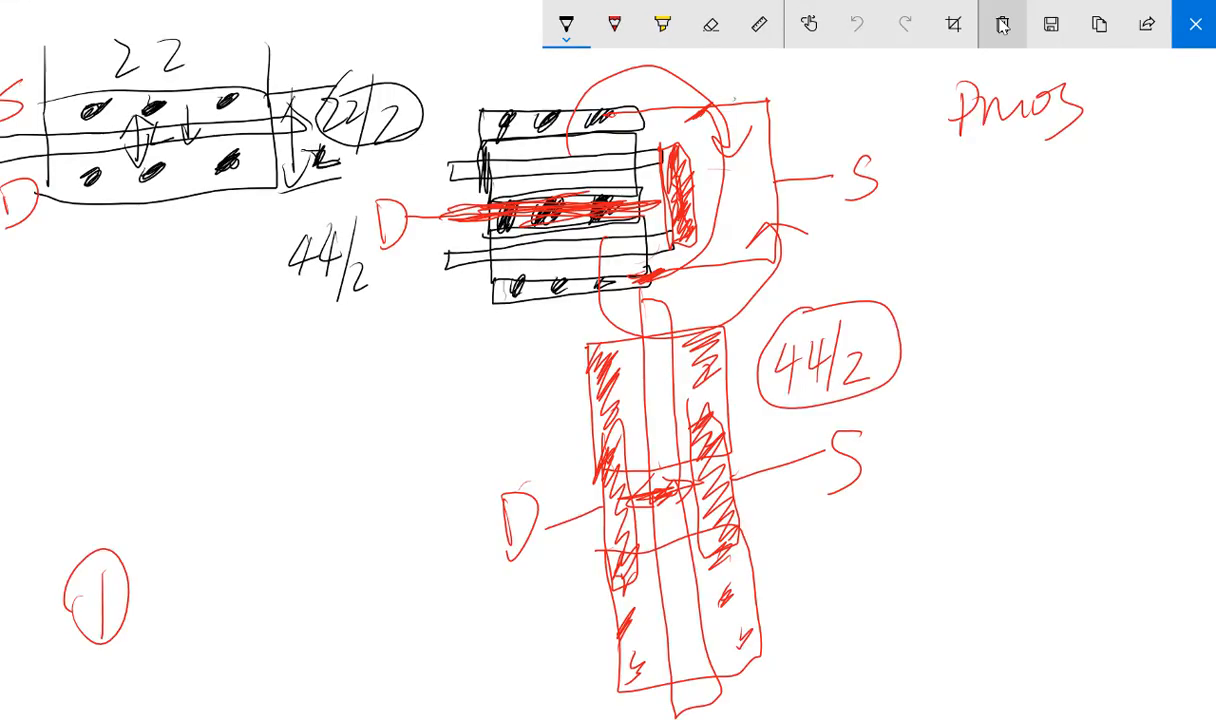
pyautogui.click(1002, 24)
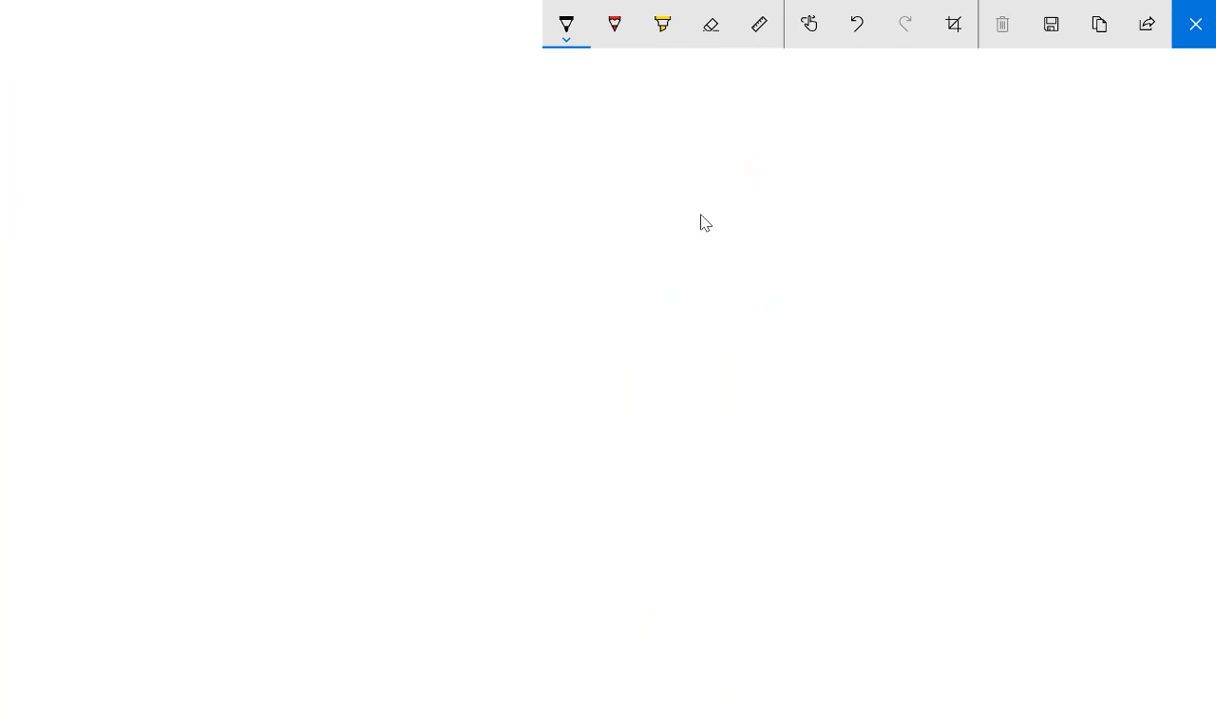
# Draw a wide black rectangle low on the canvas as the substrate and label it "p-sub" with a leader line.
pyautogui.moveTo(250, 440); pyautogui.dragTo(242, 565)
pyautogui.moveTo(254, 435)
pyautogui.mouseDown()
pyautogui.moveTo(643, 430)
pyautogui.moveTo(650, 573)
pyautogui.mouseUp()
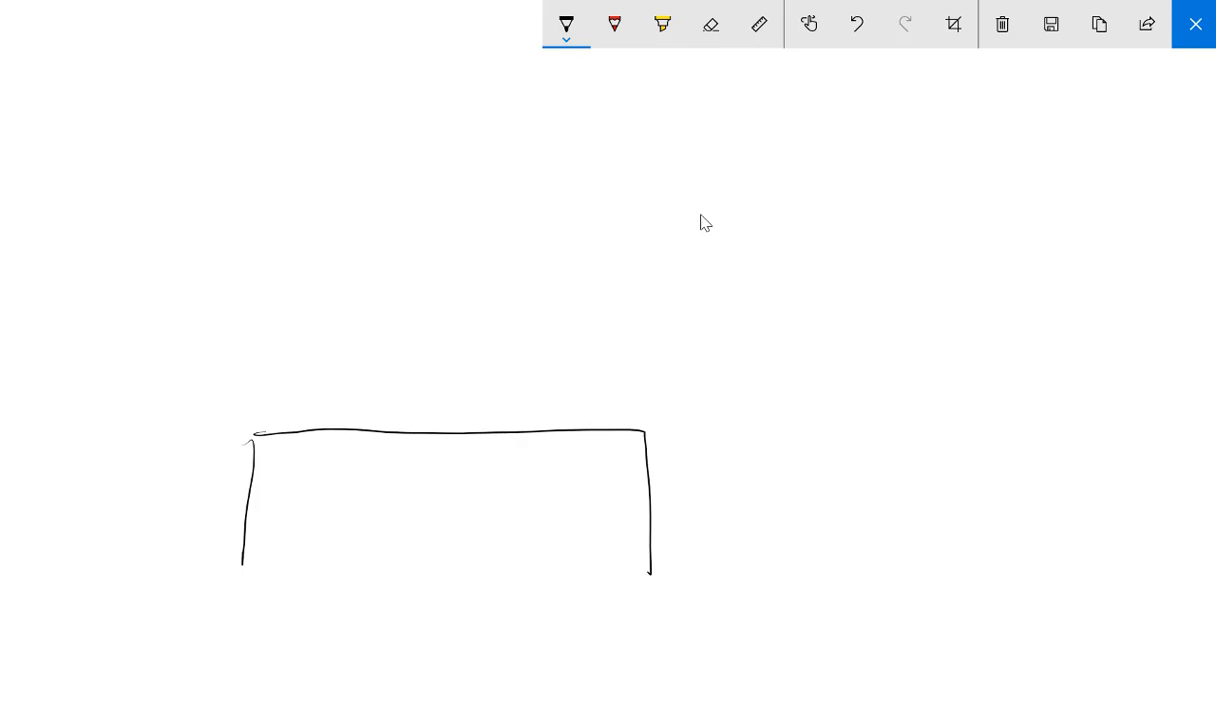
pyautogui.moveTo(242, 565); pyautogui.dragTo(648, 577)
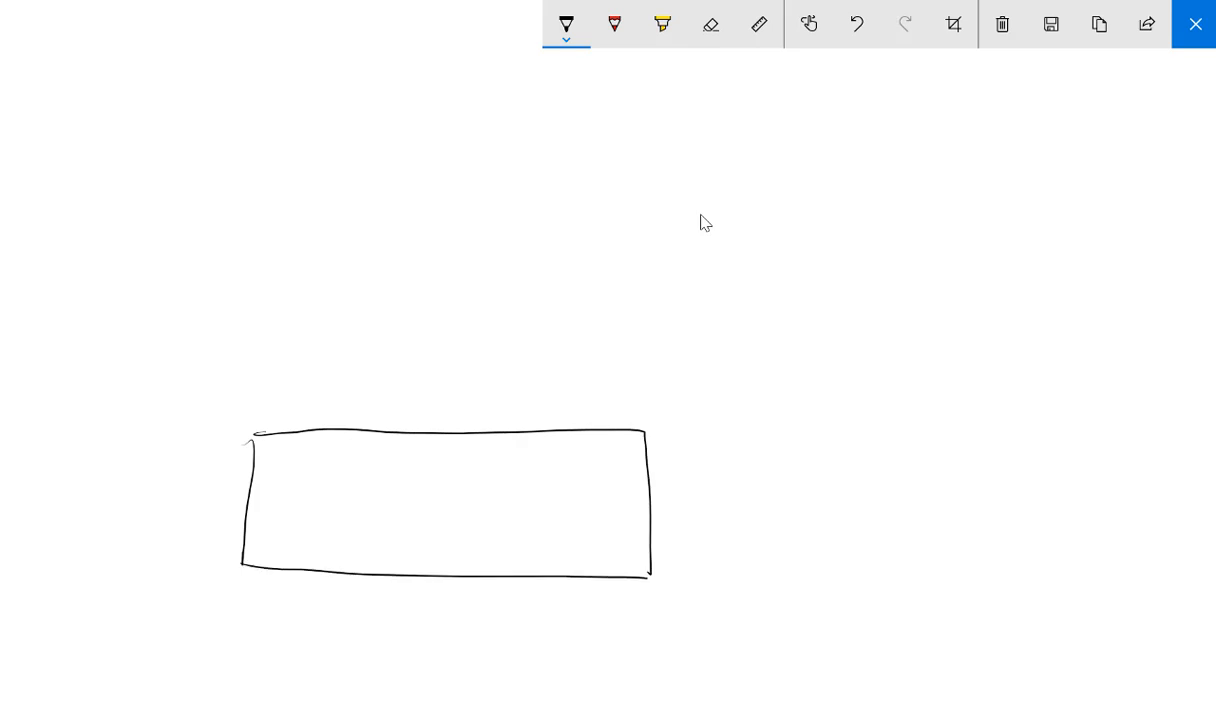
pyautogui.moveTo(611, 523); pyautogui.dragTo(697, 513)
pyautogui.moveTo(705, 483)
pyautogui.mouseDown()
pyautogui.moveTo(692, 536)
pyautogui.moveTo(685, 507)
pyautogui.moveTo(736, 496)
pyautogui.mouseUp()
pyautogui.moveTo(752, 485); pyautogui.dragTo(744, 510)
pyautogui.moveTo(766, 490); pyautogui.dragTo(790, 512)
pyautogui.moveTo(810, 455); pyautogui.dragTo(812, 512)
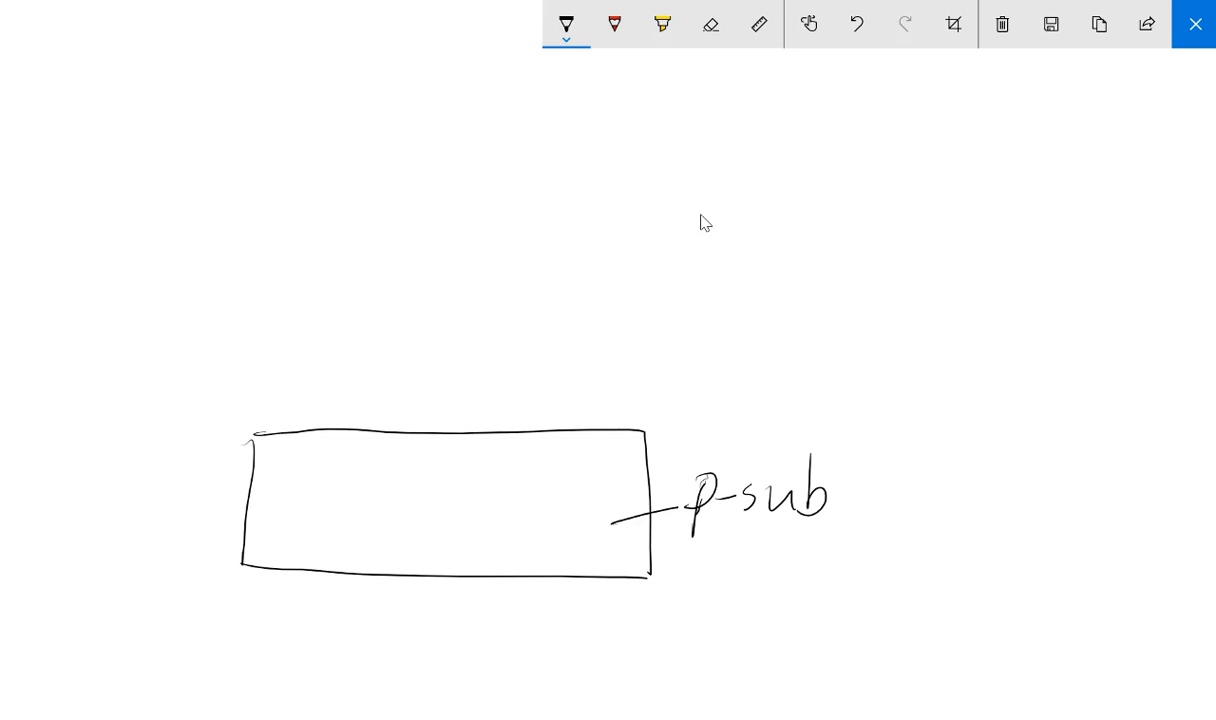
# Stack two thin layers on top of the substrate, labelled "ox" and "poly-1" from bottom to top.
pyautogui.moveTo(254, 434)
pyautogui.mouseDown()
pyautogui.moveTo(254, 411)
pyautogui.moveTo(626, 423)
pyautogui.moveTo(690, 440)
pyautogui.mouseUp()
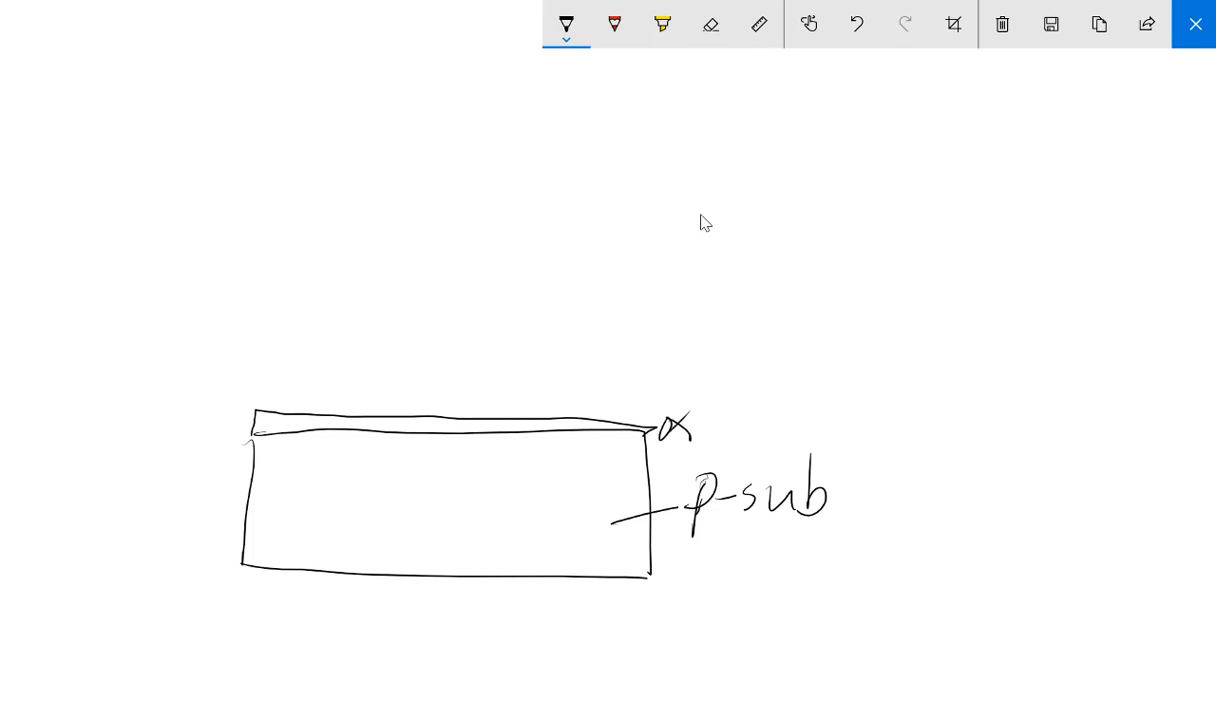
pyautogui.moveTo(257, 411)
pyautogui.mouseDown()
pyautogui.moveTo(256, 393)
pyautogui.moveTo(462, 395)
pyautogui.moveTo(655, 410)
pyautogui.moveTo(652, 426)
pyautogui.mouseUp()
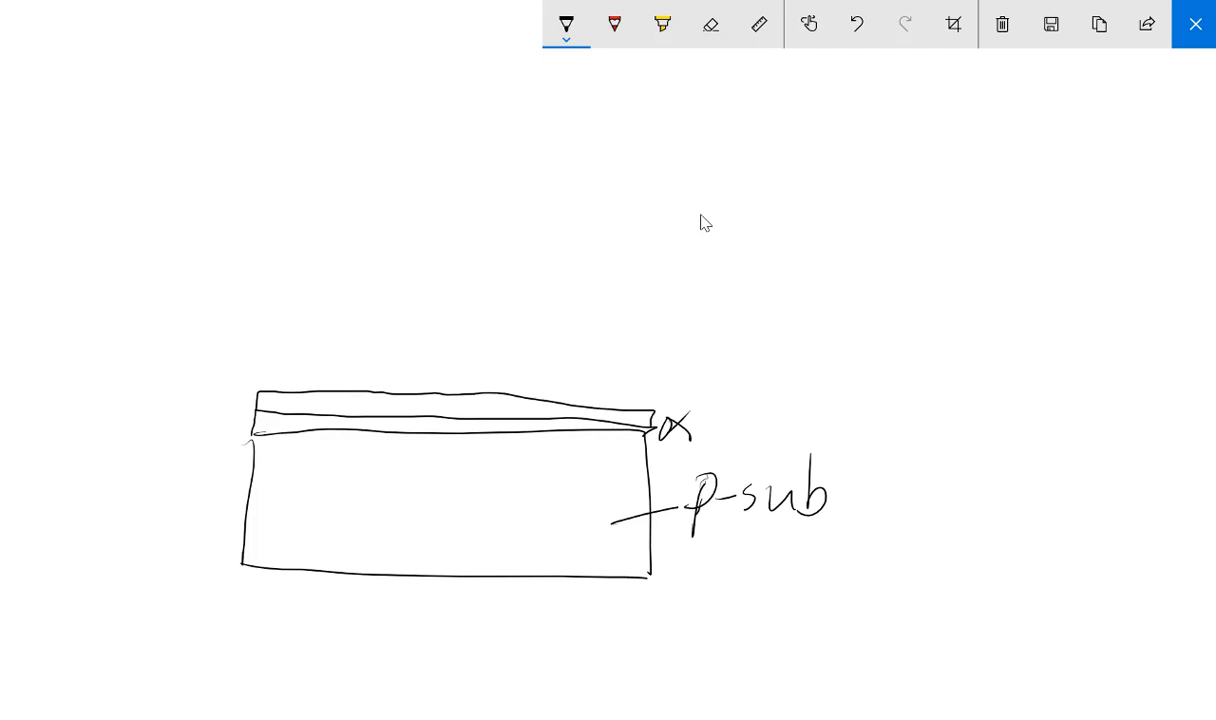
pyautogui.moveTo(661, 376)
pyautogui.mouseDown()
pyautogui.moveTo(660, 404)
pyautogui.moveTo(670, 386)
pyautogui.moveTo(697, 395)
pyautogui.mouseUp()
pyautogui.moveTo(701, 380)
pyautogui.mouseDown()
pyautogui.moveTo(716, 378)
pyautogui.moveTo(703, 426)
pyautogui.moveTo(735, 393)
pyautogui.mouseUp()
pyautogui.moveTo(748, 372); pyautogui.dragTo(745, 415)
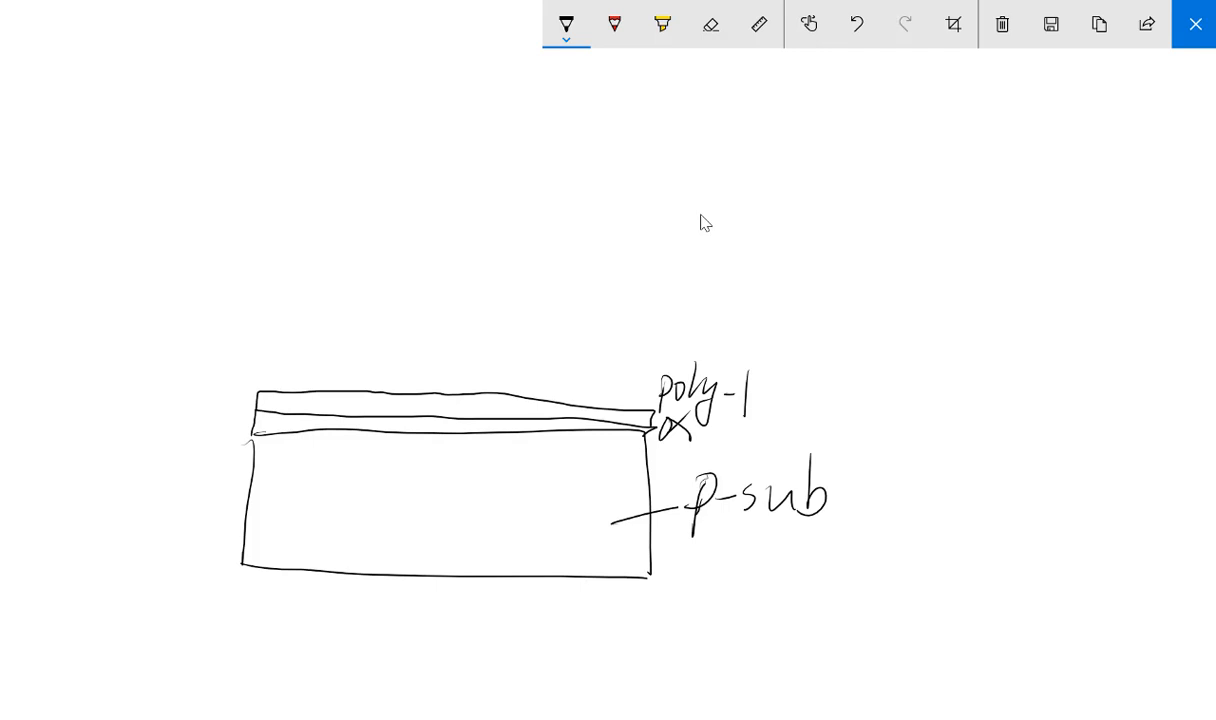
# Add another thin layer above poly-1 and label it "OX" with an arrow on its left side.
pyautogui.moveTo(258, 388)
pyautogui.mouseDown()
pyautogui.moveTo(270, 368)
pyautogui.moveTo(656, 389)
pyautogui.mouseUp()
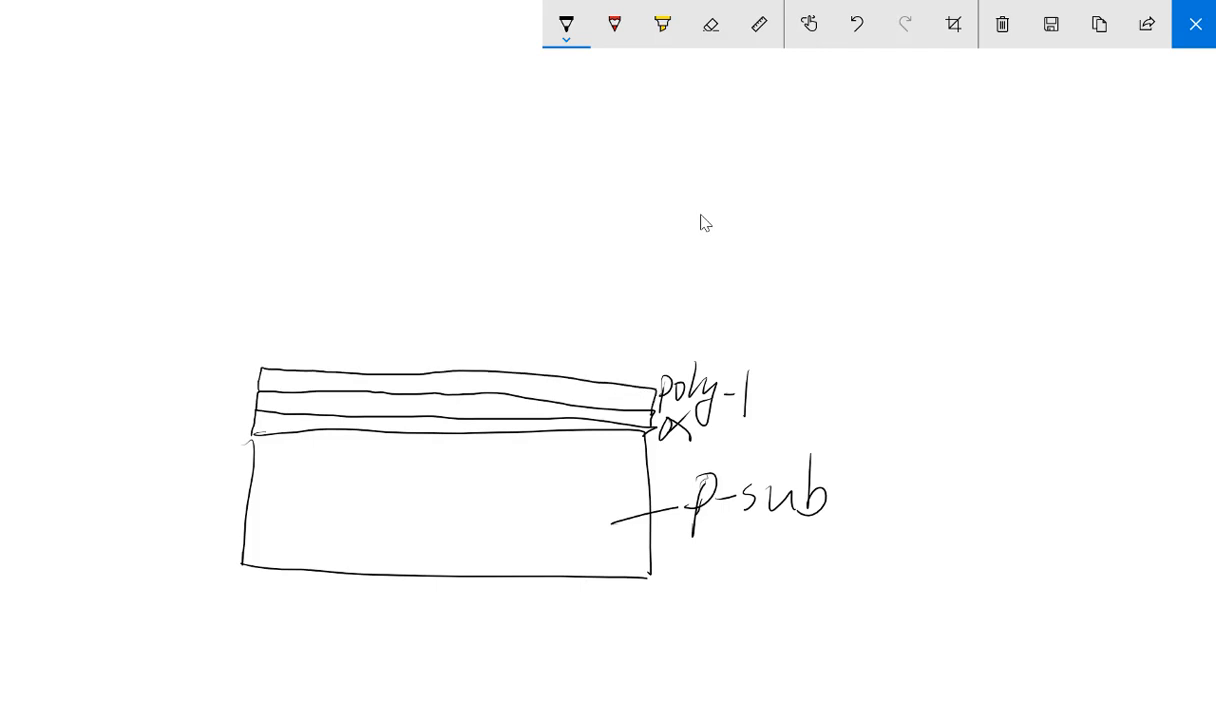
pyautogui.moveTo(258, 371)
pyautogui.mouseDown()
pyautogui.moveTo(215, 370)
pyautogui.moveTo(228, 391)
pyautogui.mouseUp()
pyautogui.moveTo(139, 356)
pyautogui.mouseDown()
pyautogui.moveTo(141, 396)
pyautogui.moveTo(187, 396)
pyautogui.mouseUp()
pyautogui.moveTo(186, 356); pyautogui.dragTo(167, 397)
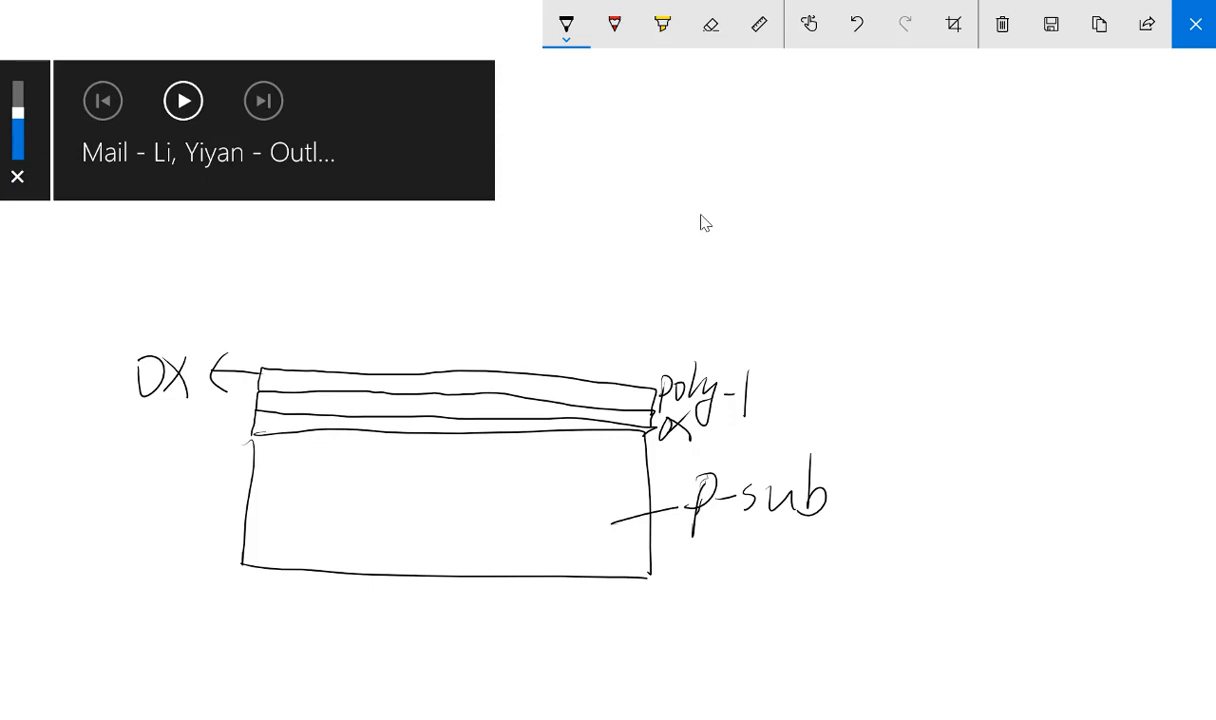
# Draw a thicker layer on top of the stack, label it "poly-2" with a leader, and circle the left "OX" label.
pyautogui.moveTo(257, 368)
pyautogui.mouseDown()
pyautogui.moveTo(263, 334)
pyautogui.moveTo(588, 328)
pyautogui.moveTo(657, 346)
pyautogui.moveTo(655, 388)
pyautogui.mouseUp()
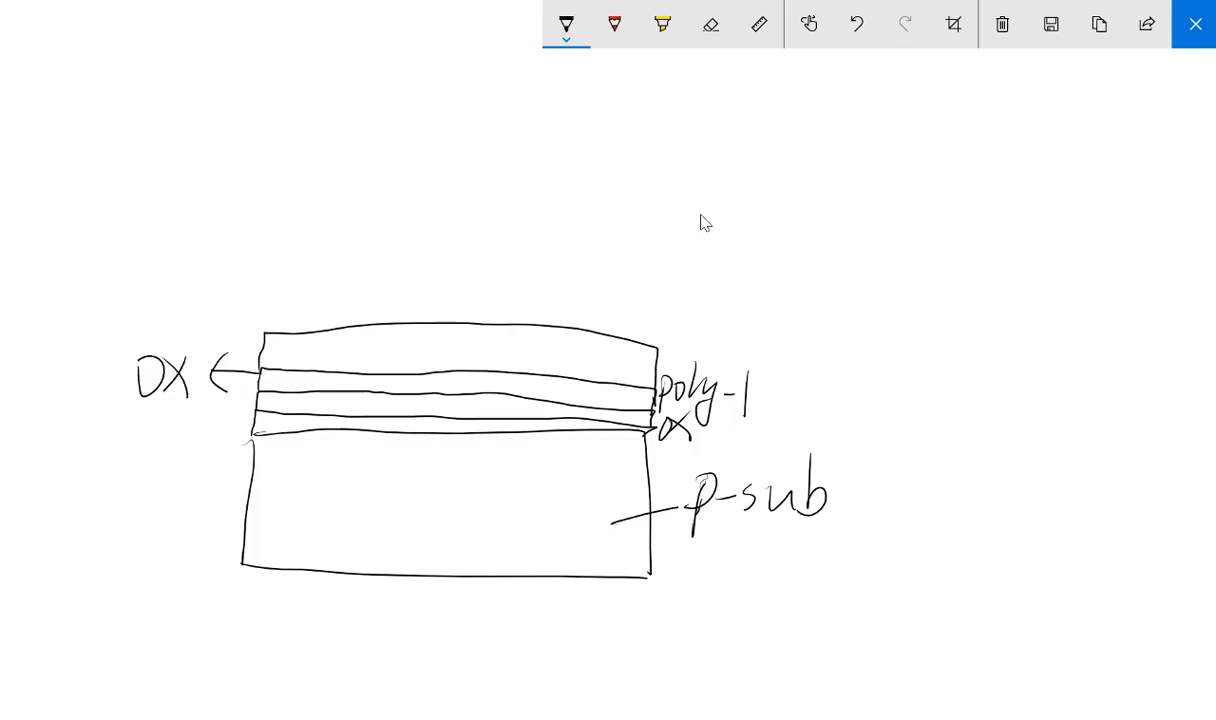
pyautogui.moveTo(657, 352)
pyautogui.mouseDown()
pyautogui.moveTo(712, 337)
pyautogui.moveTo(750, 308)
pyautogui.moveTo(768, 333)
pyautogui.mouseUp()
pyautogui.moveTo(778, 315)
pyautogui.mouseDown()
pyautogui.moveTo(796, 311)
pyautogui.moveTo(790, 345)
pyautogui.moveTo(836, 318)
pyautogui.mouseUp()
pyautogui.moveTo(840, 300); pyautogui.dragTo(858, 327)
pyautogui.moveTo(790, 303)
pyautogui.mouseDown()
pyautogui.moveTo(793, 323)
pyautogui.moveTo(808, 309)
pyautogui.moveTo(808, 326)
pyautogui.mouseUp()
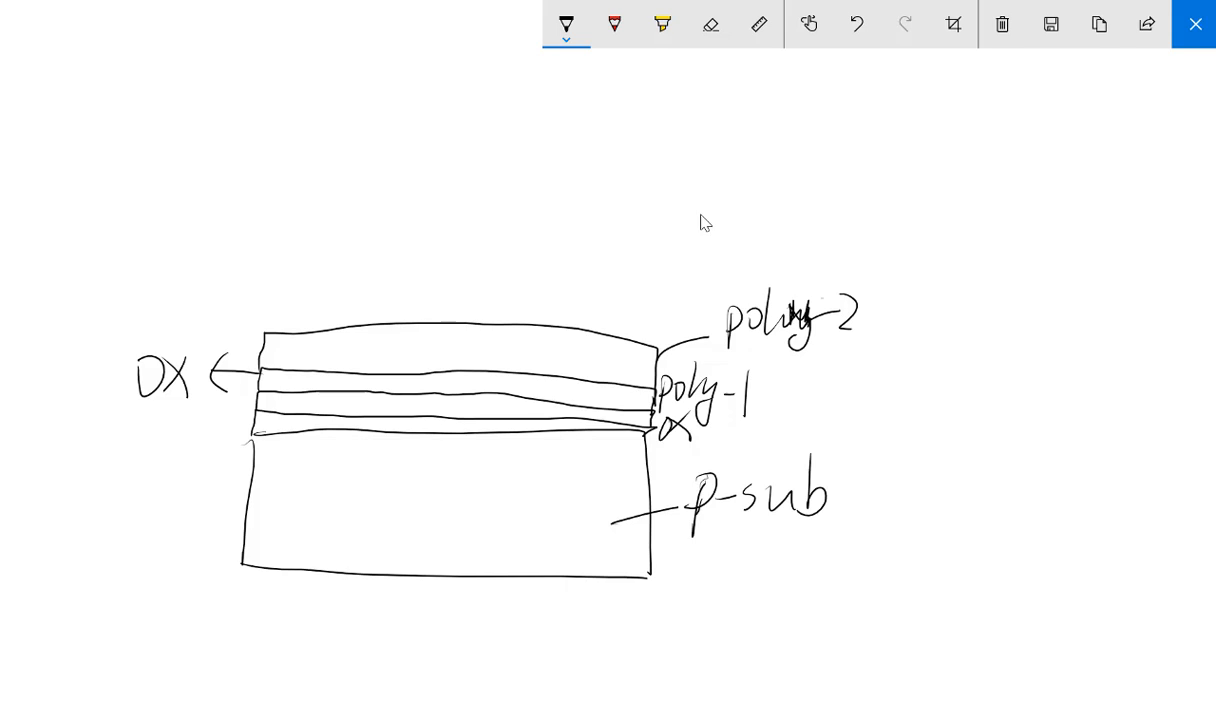
pyautogui.moveTo(134, 338)
pyautogui.mouseDown()
pyautogui.moveTo(208, 352)
pyautogui.moveTo(124, 346)
pyautogui.mouseUp()
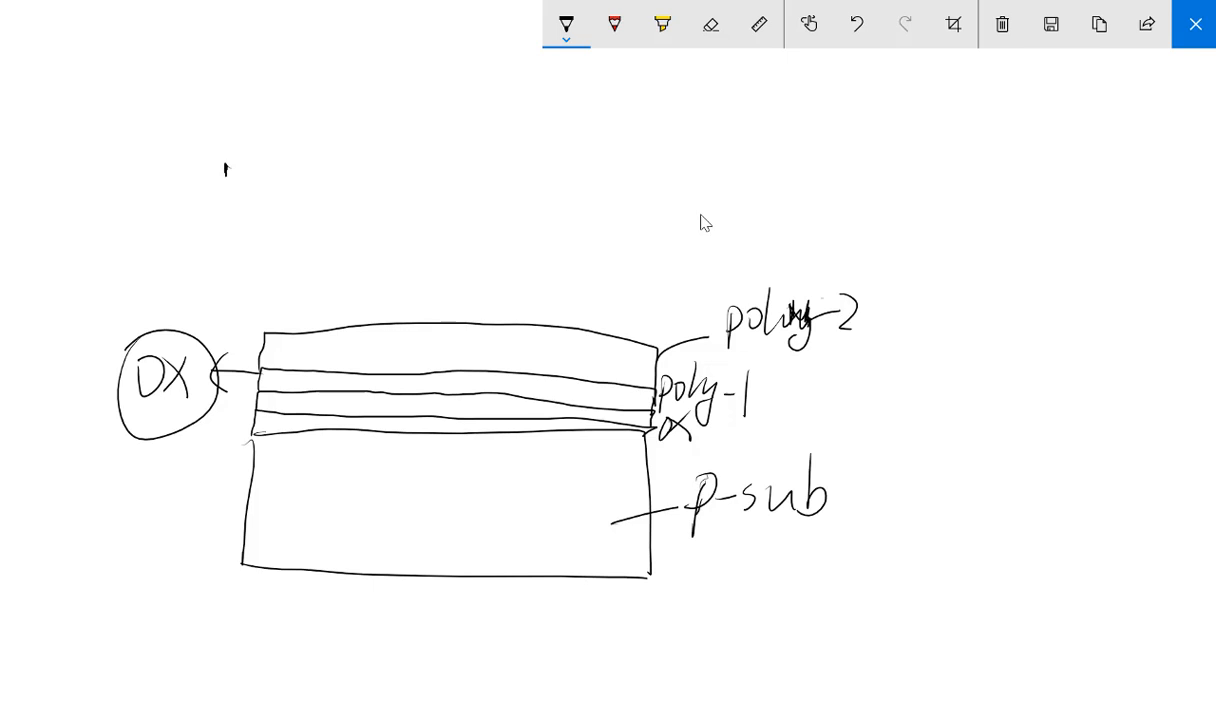
# Draw a separate cross-section above the stack, with plates labelled P2 and P1 sandwiching a thin oxide layer.
pyautogui.moveTo(224, 168)
pyautogui.mouseDown()
pyautogui.moveTo(258, 182)
pyautogui.moveTo(453, 179)
pyautogui.moveTo(498, 157)
pyautogui.moveTo(222, 162)
pyautogui.moveTo(220, 121)
pyautogui.moveTo(388, 116)
pyautogui.moveTo(394, 153)
pyautogui.mouseUp()
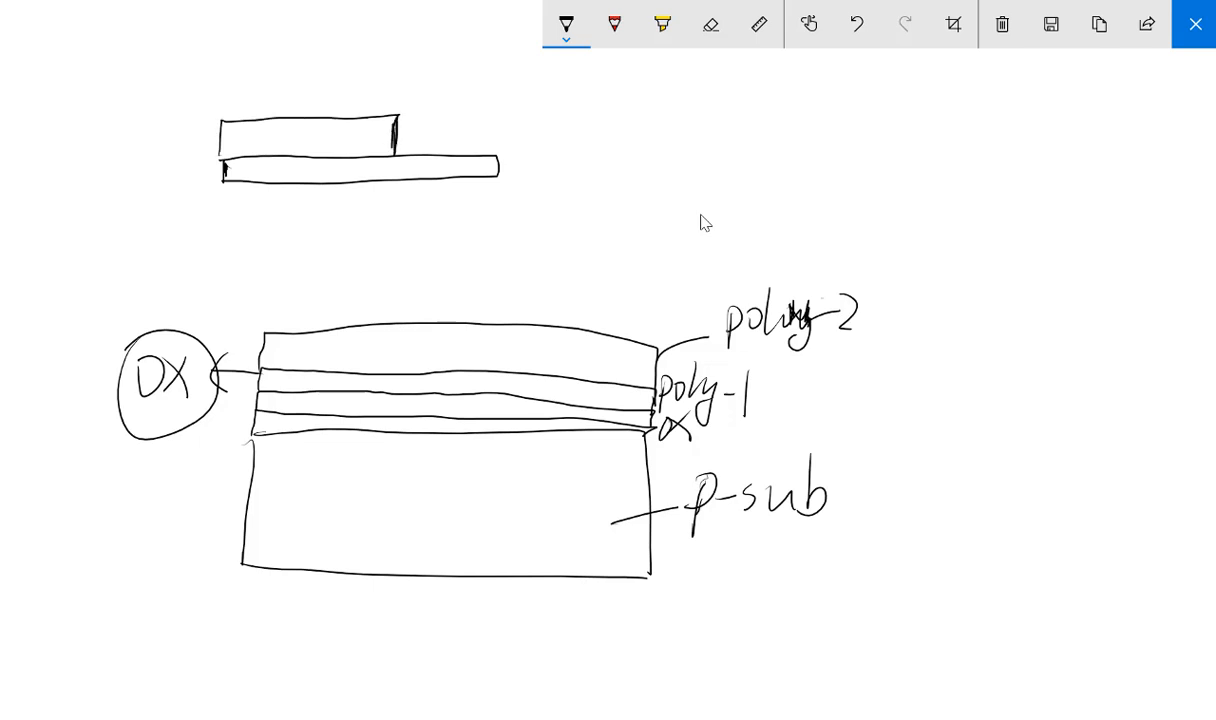
pyautogui.moveTo(160, 121)
pyautogui.mouseDown()
pyautogui.moveTo(160, 155)
pyautogui.moveTo(162, 141)
pyautogui.moveTo(194, 152)
pyautogui.mouseUp()
pyautogui.moveTo(243, 182)
pyautogui.mouseDown()
pyautogui.moveTo(243, 230)
pyautogui.moveTo(455, 234)
pyautogui.moveTo(476, 181)
pyautogui.moveTo(495, 227)
pyautogui.moveTo(497, 211)
pyautogui.mouseUp()
pyautogui.moveTo(514, 192); pyautogui.dragTo(519, 228)
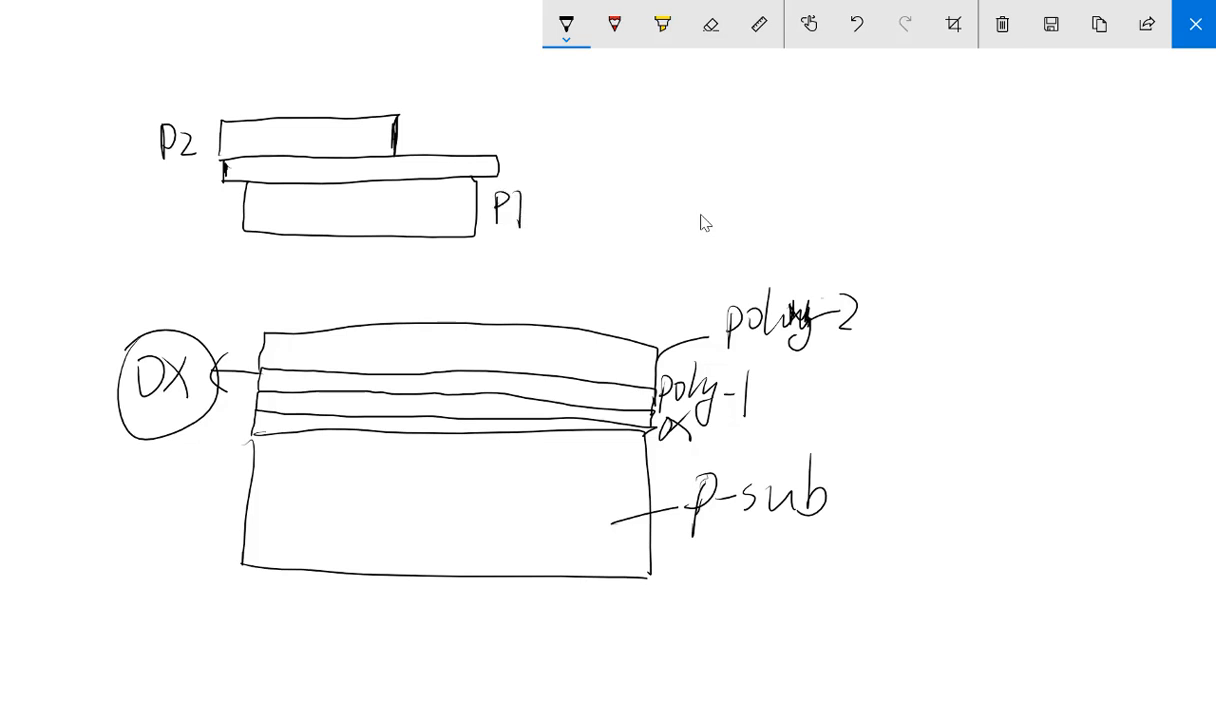
# Box the region where plates P2 and P1 overlap and hatch the oxide inside it.
pyautogui.moveTo(397, 98)
pyautogui.mouseDown()
pyautogui.moveTo(390, 190)
pyautogui.moveTo(251, 182)
pyautogui.moveTo(254, 102)
pyautogui.moveTo(396, 98)
pyautogui.mouseUp()
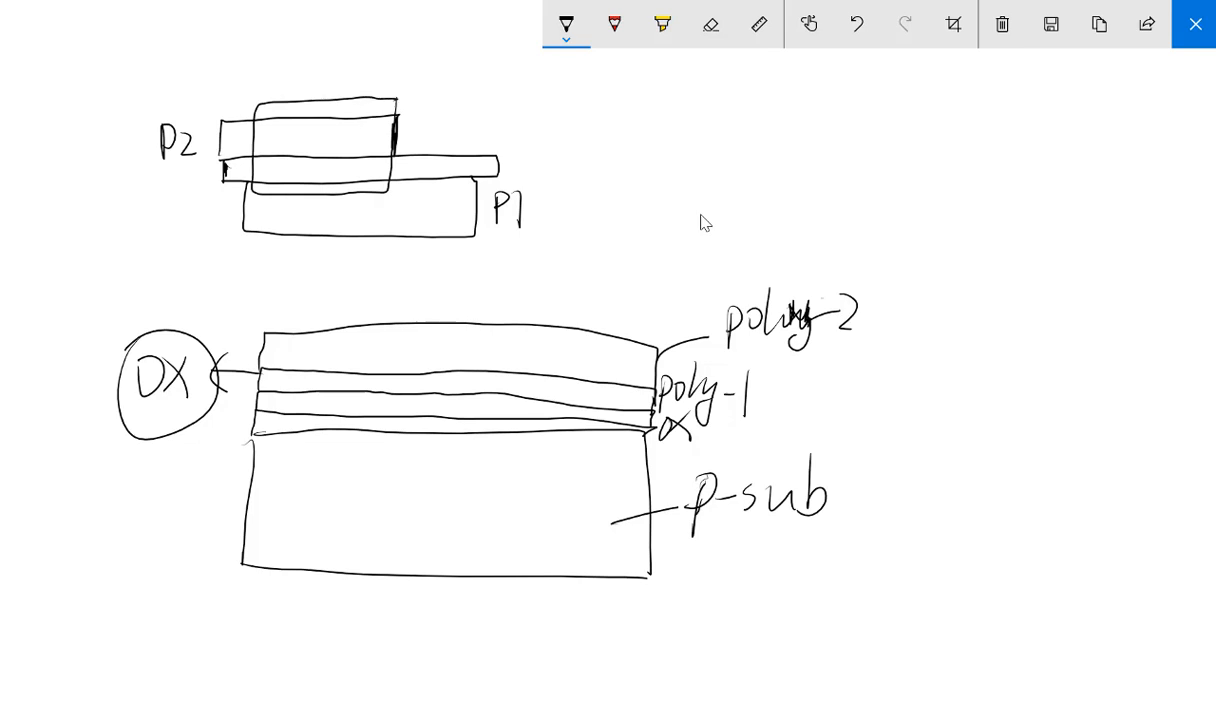
pyautogui.moveTo(253, 182)
pyautogui.mouseDown()
pyautogui.moveTo(275, 158)
pyautogui.moveTo(316, 156)
pyautogui.mouseUp()
pyautogui.moveTo(310, 180)
pyautogui.mouseDown()
pyautogui.moveTo(334, 154)
pyautogui.moveTo(353, 157)
pyautogui.mouseUp()
pyautogui.moveTo(345, 176)
pyautogui.mouseDown()
pyautogui.moveTo(370, 160)
pyautogui.moveTo(354, 154)
pyautogui.mouseUp()
# Mark the oxide thickness beside the hatched area and label it "fixed" with an arrow.
pyautogui.moveTo(348, 171)
pyautogui.mouseDown()
pyautogui.moveTo(370, 152)
pyautogui.moveTo(401, 182)
pyautogui.moveTo(449, 142)
pyautogui.mouseUp()
pyautogui.moveTo(442, 127)
pyautogui.mouseDown()
pyautogui.moveTo(459, 136)
pyautogui.moveTo(442, 147)
pyautogui.mouseUp()
pyautogui.moveTo(486, 120); pyautogui.dragTo(473, 151)
pyautogui.moveTo(467, 134); pyautogui.dragTo(489, 131)
pyautogui.moveTo(497, 119)
pyautogui.mouseDown()
pyautogui.moveTo(497, 144)
pyautogui.moveTo(512, 132)
pyautogui.mouseUp()
pyautogui.moveTo(512, 117)
pyautogui.mouseDown()
pyautogui.moveTo(497, 133)
pyautogui.moveTo(530, 135)
pyautogui.mouseUp()
pyautogui.moveTo(551, 122); pyautogui.dragTo(548, 142)
# Write the capacitance formula C = ε A/d beside the cross-section and circle d, ε and A.
pyautogui.moveTo(568, 98)
pyautogui.mouseDown()
pyautogui.moveTo(576, 146)
pyautogui.moveTo(637, 156)
pyautogui.moveTo(633, 184)
pyautogui.mouseUp()
pyautogui.moveTo(653, 166)
pyautogui.mouseDown()
pyautogui.moveTo(670, 164)
pyautogui.moveTo(676, 180)
pyautogui.moveTo(715, 143)
pyautogui.mouseUp()
pyautogui.moveTo(691, 148)
pyautogui.mouseDown()
pyautogui.moveTo(700, 178)
pyautogui.moveTo(715, 174)
pyautogui.mouseUp()
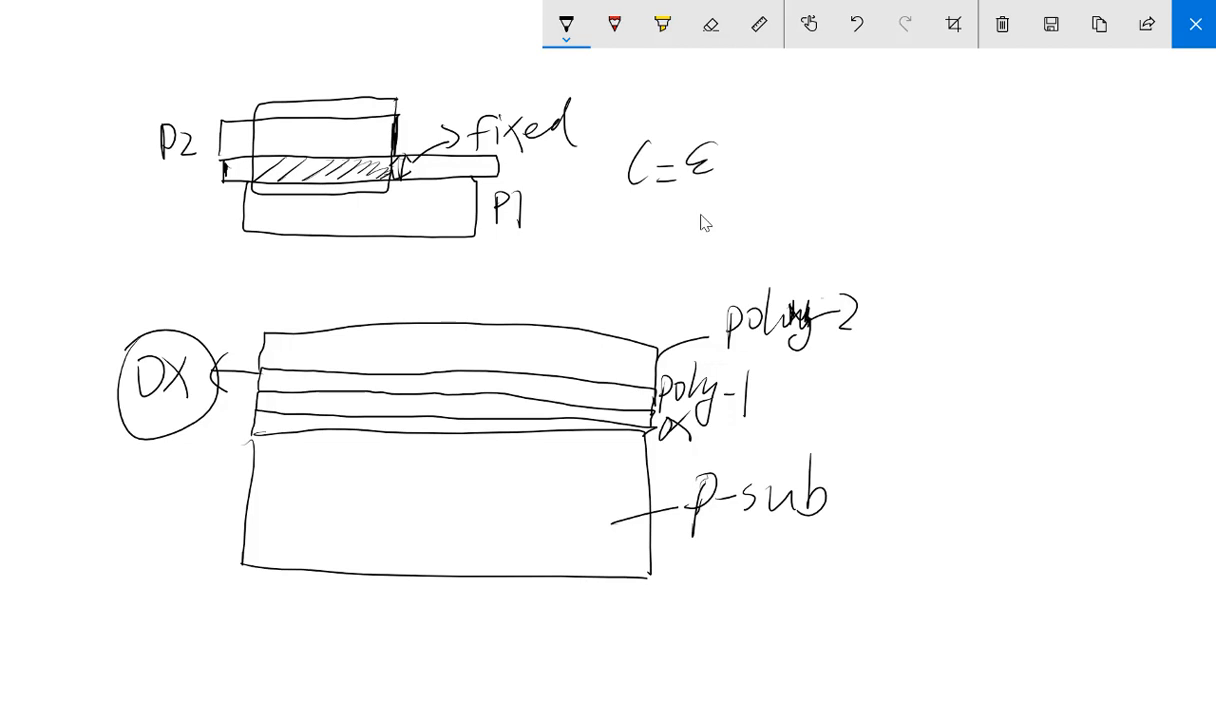
pyautogui.moveTo(745, 104)
pyautogui.mouseDown()
pyautogui.moveTo(736, 137)
pyautogui.moveTo(755, 137)
pyautogui.moveTo(752, 124)
pyautogui.mouseUp()
pyautogui.moveTo(715, 155)
pyautogui.mouseDown()
pyautogui.moveTo(771, 153)
pyautogui.moveTo(748, 192)
pyautogui.mouseUp()
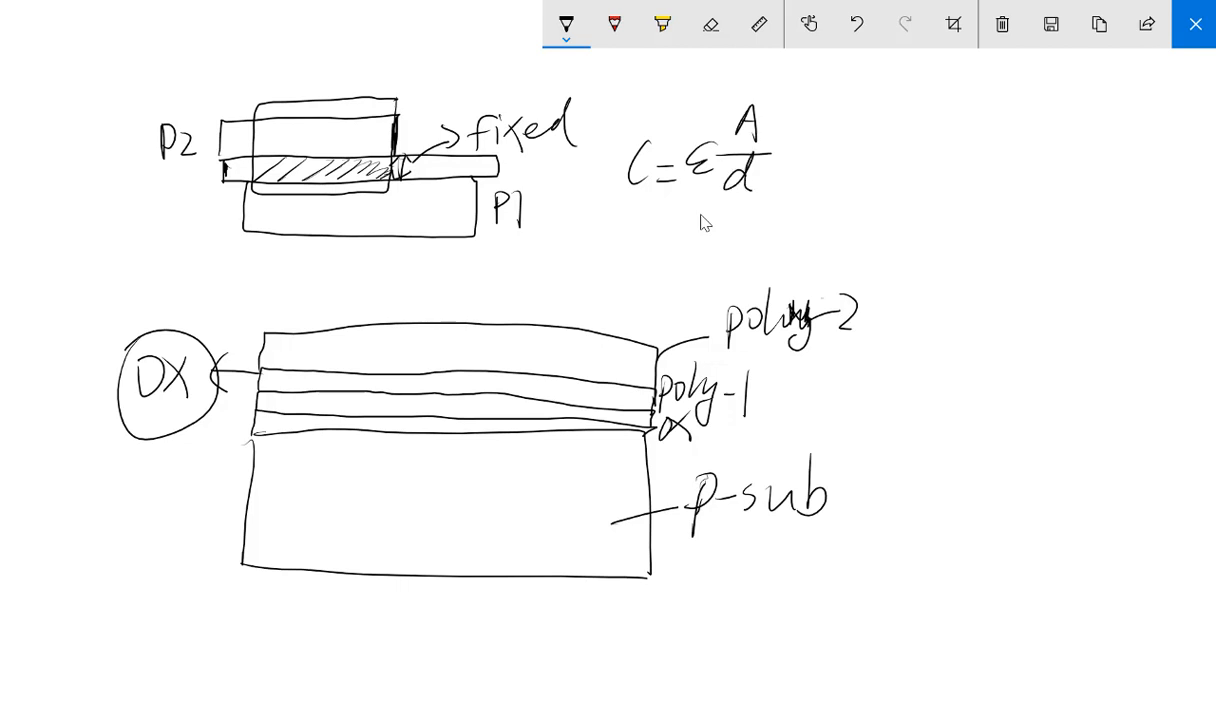
pyautogui.moveTo(772, 162)
pyautogui.mouseDown()
pyautogui.moveTo(722, 196)
pyautogui.moveTo(775, 160)
pyautogui.mouseUp()
pyautogui.moveTo(716, 118)
pyautogui.mouseDown()
pyautogui.moveTo(720, 150)
pyautogui.moveTo(700, 188)
pyautogui.mouseUp()
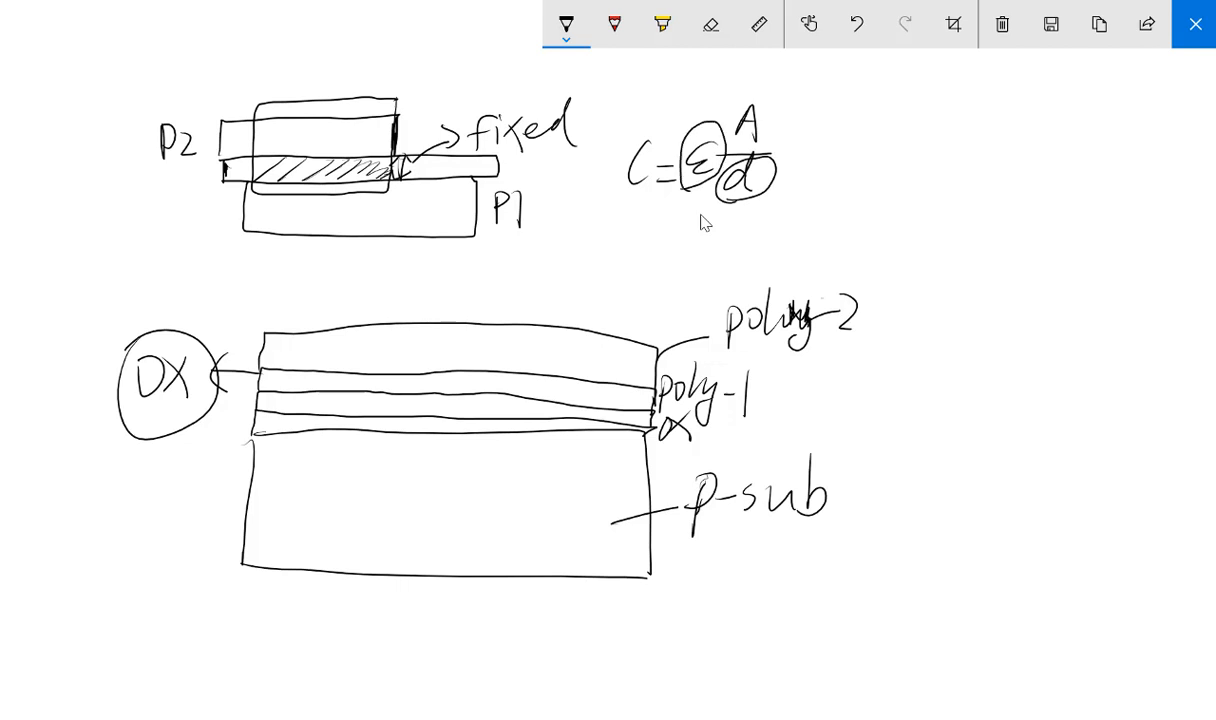
pyautogui.moveTo(748, 95)
pyautogui.mouseDown()
pyautogui.moveTo(772, 135)
pyautogui.moveTo(738, 100)
pyautogui.mouseUp()
# Write the caption "cross-sectional view" beneath the P1/P2 capacitor sketch.
pyautogui.moveTo(250, 247)
pyautogui.mouseDown()
pyautogui.moveTo(240, 252)
pyautogui.moveTo(250, 270)
pyautogui.moveTo(270, 252)
pyautogui.mouseUp()
pyautogui.moveTo(280, 250)
pyautogui.mouseDown()
pyautogui.moveTo(291, 267)
pyautogui.moveTo(366, 265)
pyautogui.mouseUp()
pyautogui.moveTo(380, 244)
pyautogui.mouseDown()
pyautogui.moveTo(386, 265)
pyautogui.moveTo(433, 217)
pyautogui.moveTo(487, 246)
pyautogui.moveTo(476, 247)
pyautogui.moveTo(553, 236)
pyautogui.mouseUp()
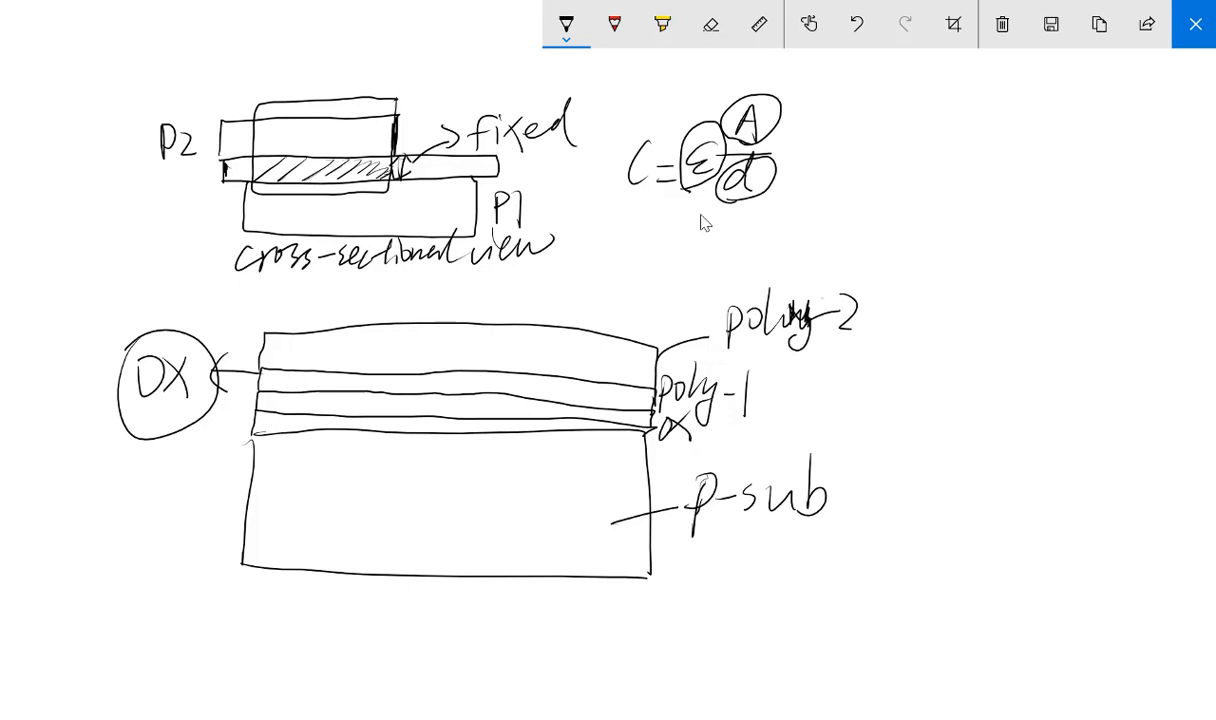
# Draw a top view with a black rectangle labelled P2 and an offset red rectangle over it, outlining their overlap in red.
pyautogui.moveTo(847, 114)
pyautogui.mouseDown()
pyautogui.moveTo(852, 208)
pyautogui.moveTo(963, 88)
pyautogui.moveTo(1023, 85)
pyautogui.moveTo(1023, 187)
pyautogui.moveTo(852, 209)
pyautogui.mouseUp()
pyautogui.moveTo(828, 66)
pyautogui.mouseDown()
pyautogui.moveTo(829, 104)
pyautogui.moveTo(831, 86)
pyautogui.moveTo(869, 100)
pyautogui.mouseUp()
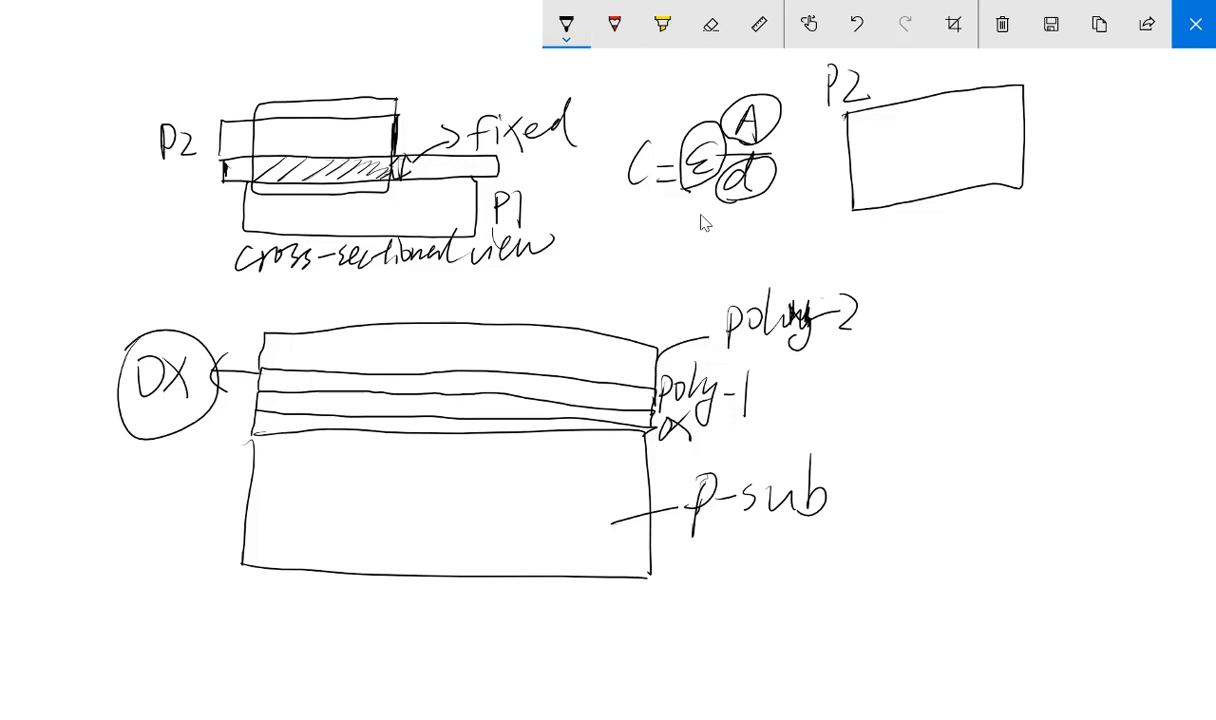
pyautogui.click(566, 24)
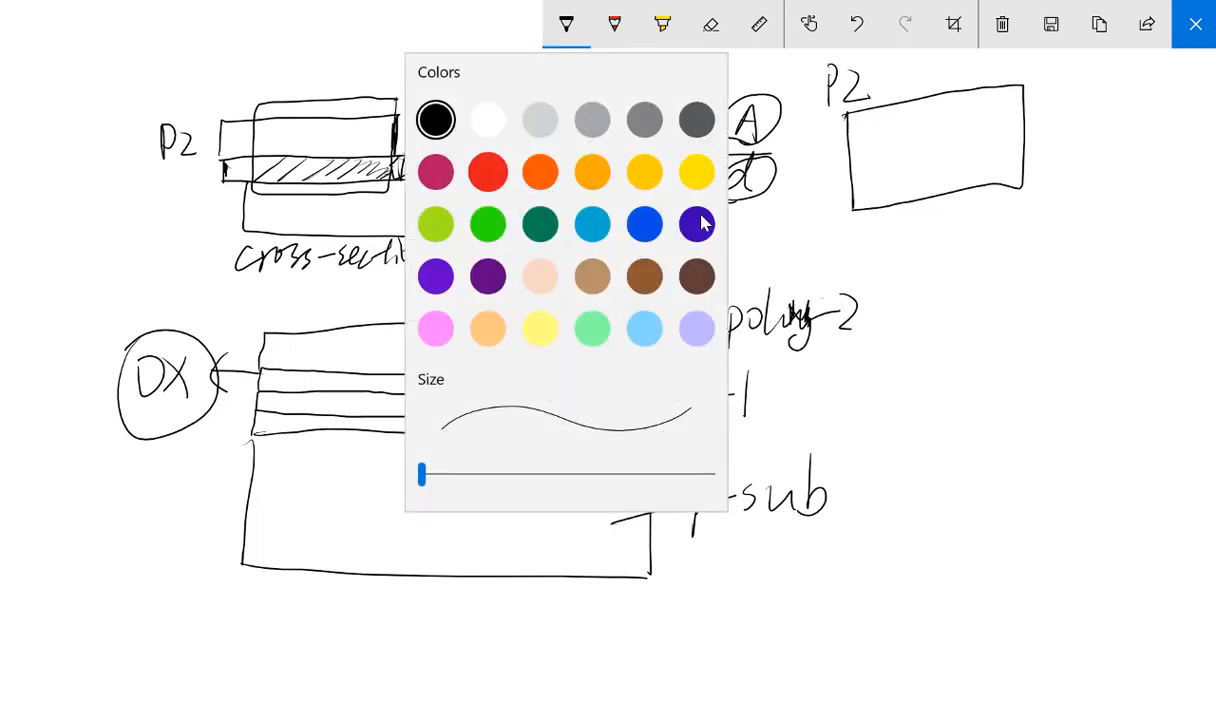
pyautogui.click(700, 224)
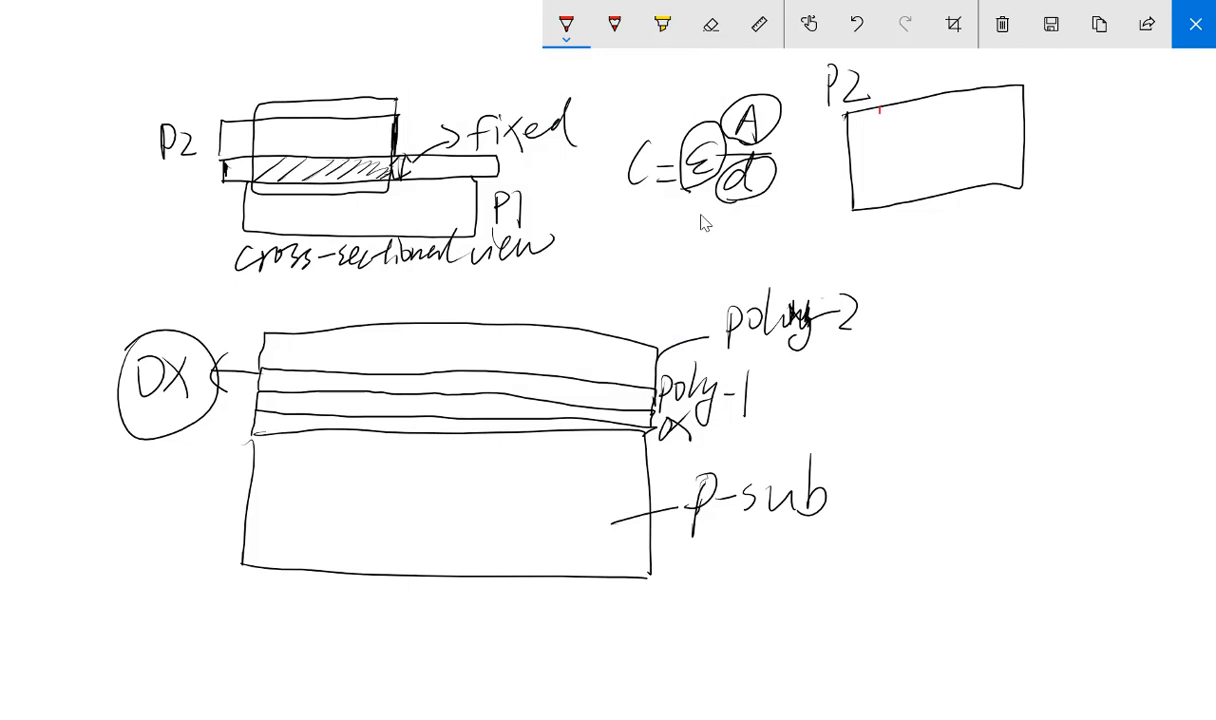
pyautogui.moveTo(880, 108)
pyautogui.mouseDown()
pyautogui.moveTo(884, 196)
pyautogui.moveTo(1100, 161)
pyautogui.moveTo(1105, 95)
pyautogui.moveTo(1048, 78)
pyautogui.moveTo(880, 104)
pyautogui.mouseUp()
pyautogui.moveTo(960, 91)
pyautogui.mouseDown()
pyautogui.moveTo(906, 99)
pyautogui.moveTo(882, 130)
pyautogui.moveTo(905, 192)
pyautogui.moveTo(1017, 176)
pyautogui.moveTo(1024, 92)
pyautogui.moveTo(960, 88)
pyautogui.mouseUp()
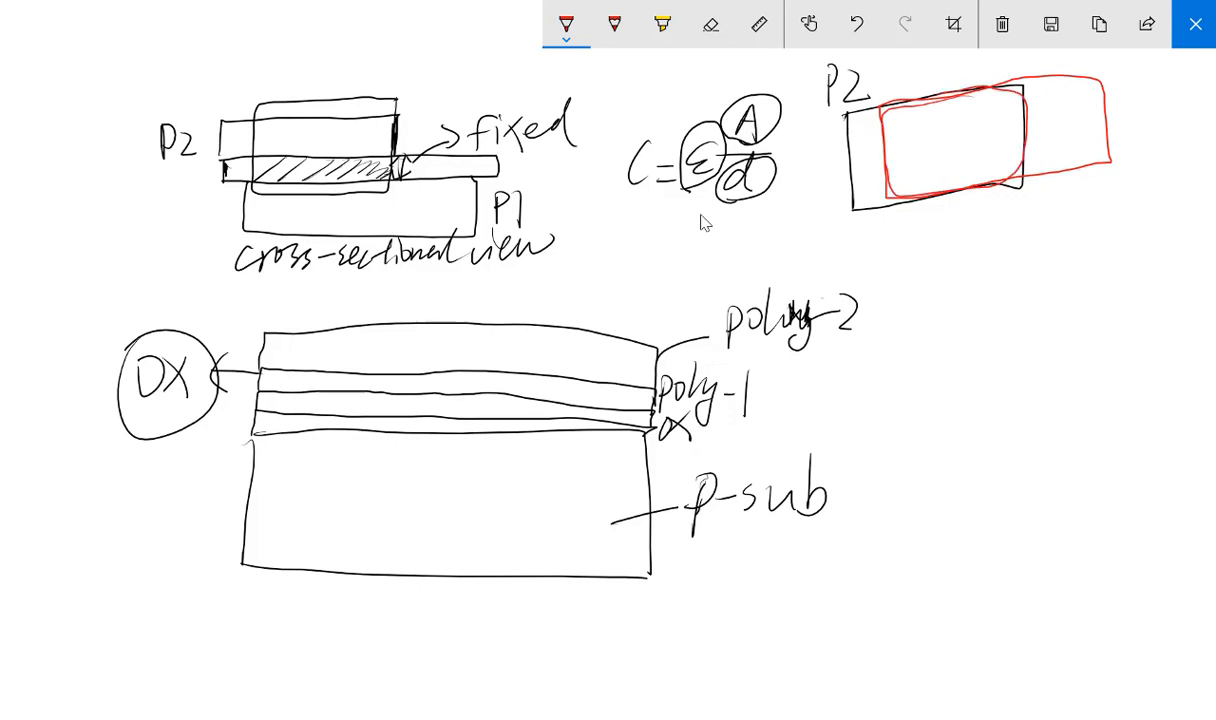
# Draw a red arrow down from the overlap in the top view and label it "effective area".
pyautogui.moveTo(955, 150)
pyautogui.mouseDown()
pyautogui.moveTo(956, 240)
pyautogui.moveTo(970, 226)
pyautogui.mouseUp()
pyautogui.moveTo(906, 278); pyautogui.dragTo(922, 290)
pyautogui.moveTo(928, 245)
pyautogui.mouseDown()
pyautogui.moveTo(915, 312)
pyautogui.moveTo(992, 265)
pyautogui.moveTo(972, 284)
pyautogui.moveTo(990, 286)
pyautogui.mouseUp()
pyautogui.moveTo(980, 262); pyautogui.dragTo(1001, 260)
pyautogui.moveTo(1006, 268)
pyautogui.mouseDown()
pyautogui.moveTo(1007, 285)
pyautogui.moveTo(1090, 286)
pyautogui.moveTo(1165, 258)
pyautogui.mouseUp()
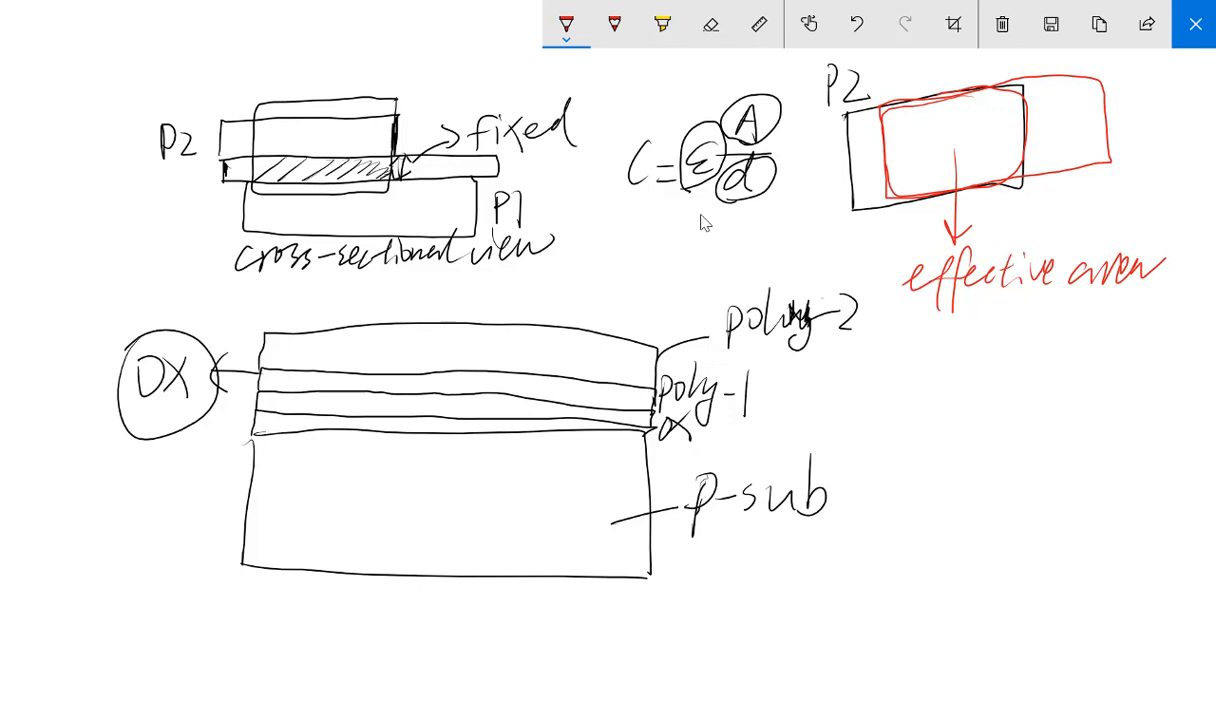
# Set the pen back to black and draw a filled contact strip at the outer edge of each top-view plate.
pyautogui.click(566, 23)
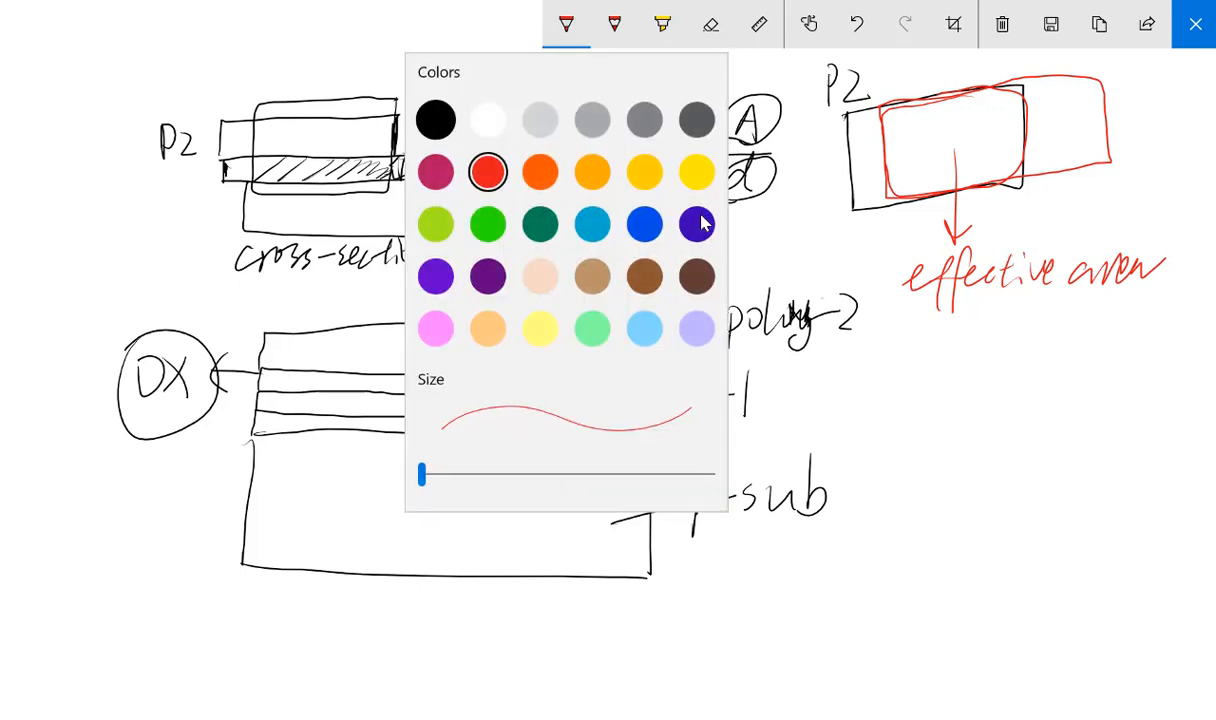
pyautogui.click(697, 223)
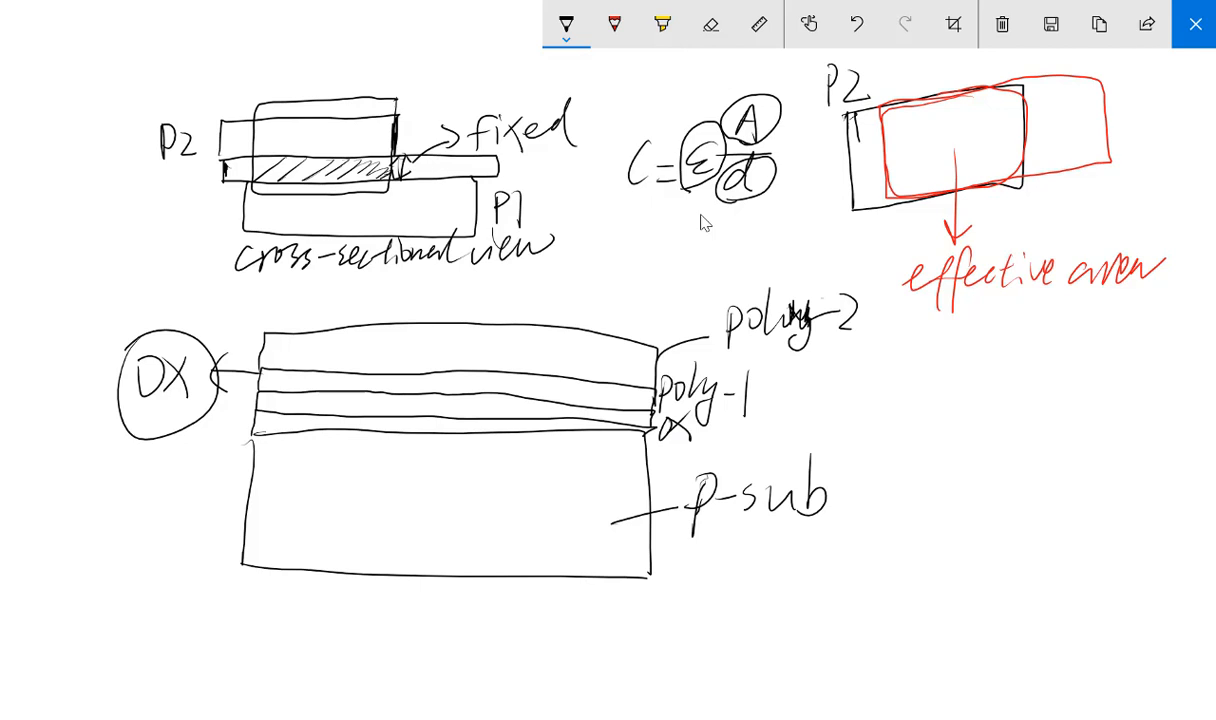
pyautogui.moveTo(858, 138)
pyautogui.mouseDown()
pyautogui.moveTo(859, 203)
pyautogui.moveTo(873, 176)
pyautogui.moveTo(861, 113)
pyautogui.moveTo(866, 198)
pyautogui.mouseUp()
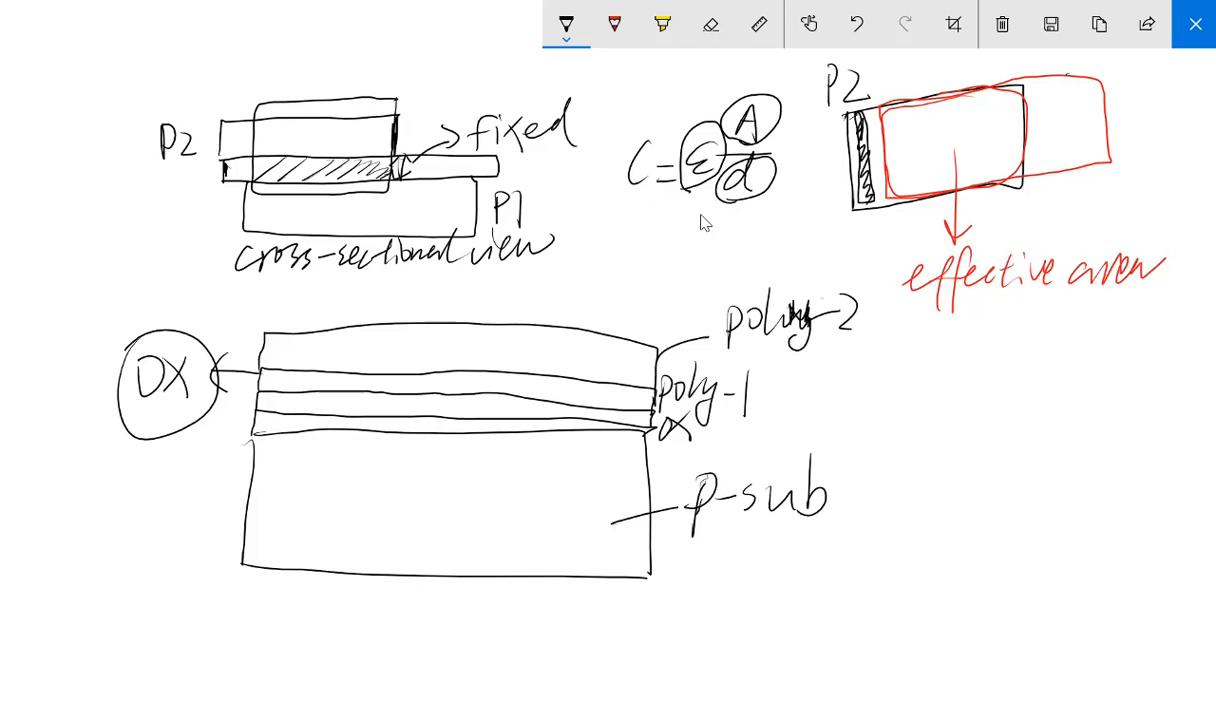
pyautogui.moveTo(1068, 78)
pyautogui.mouseDown()
pyautogui.moveTo(1069, 135)
pyautogui.moveTo(1085, 160)
pyautogui.moveTo(1092, 95)
pyautogui.moveTo(1072, 77)
pyautogui.moveTo(1088, 158)
pyautogui.mouseUp()
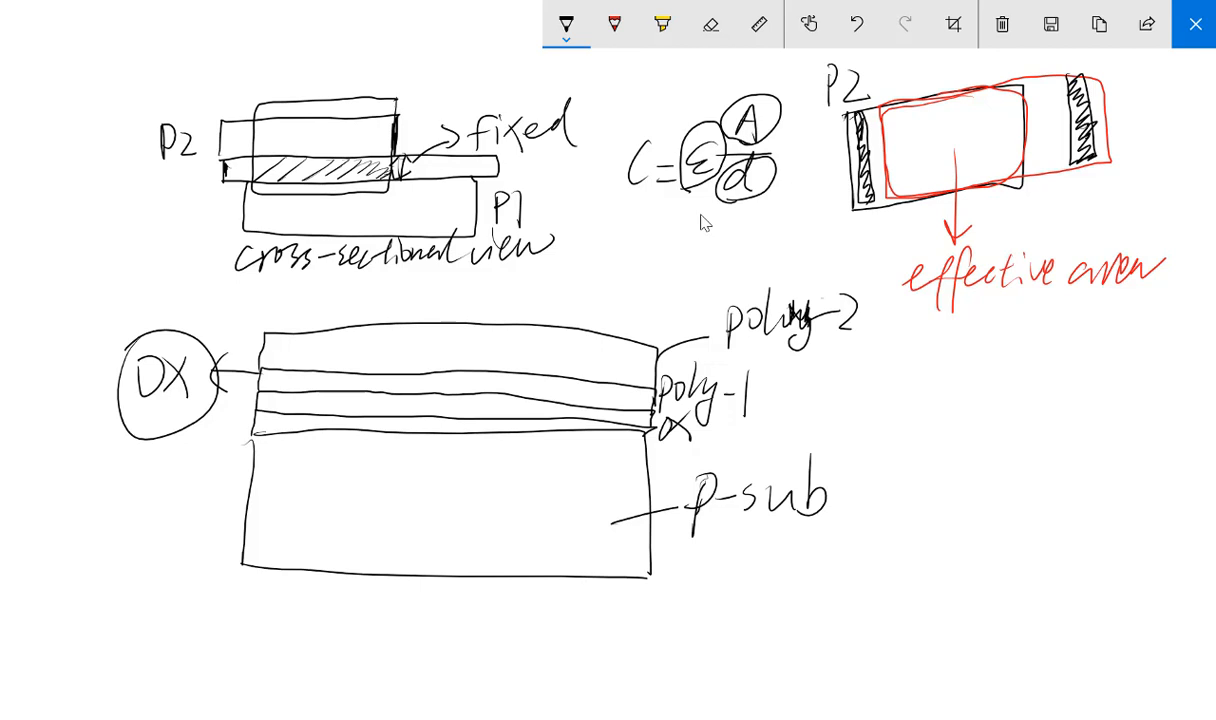
# Draw vertical contact leads up from both sides of the cross-section and mark the non-overlapping regions with crosses.
pyautogui.moveTo(234, 118); pyautogui.dragTo(226, 44)
pyautogui.moveTo(440, 172)
pyautogui.mouseDown()
pyautogui.moveTo(453, 154)
pyautogui.moveTo(458, 172)
pyautogui.moveTo(451, 20)
pyautogui.mouseUp()
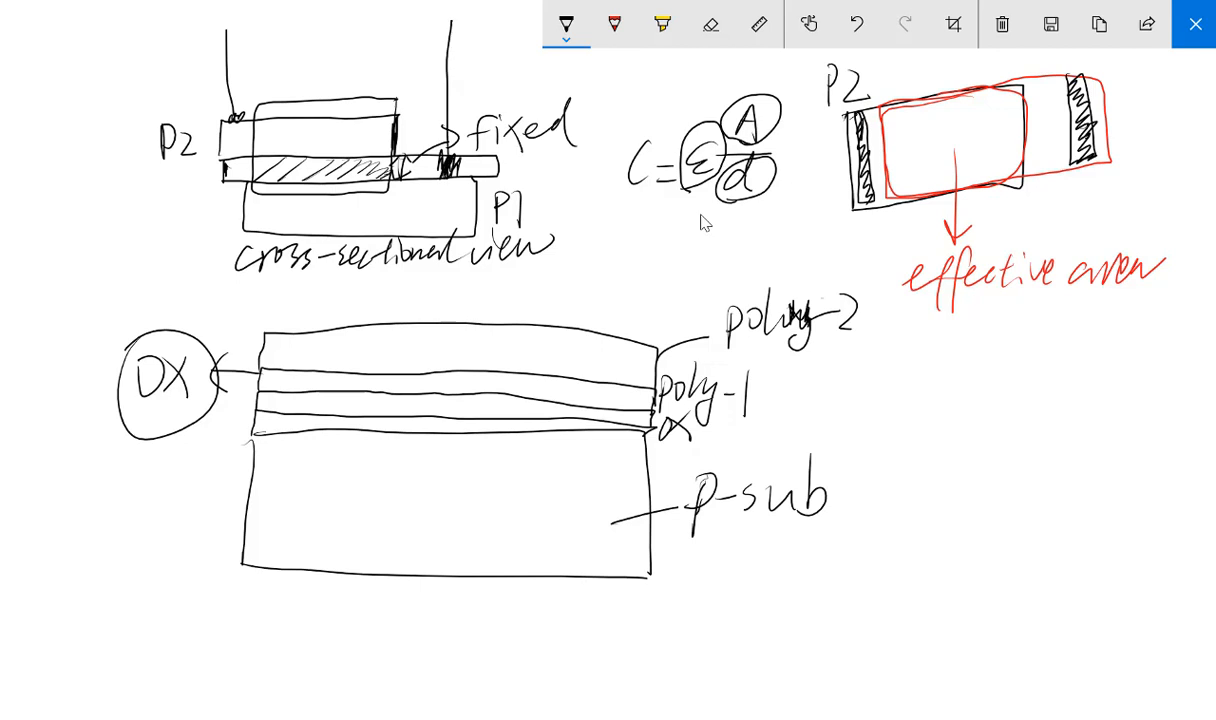
pyautogui.moveTo(435, 160)
pyautogui.mouseDown()
pyautogui.moveTo(392, 199)
pyautogui.moveTo(428, 222)
pyautogui.mouseUp()
pyautogui.moveTo(428, 196); pyautogui.dragTo(410, 222)
pyautogui.moveTo(242, 140); pyautogui.dragTo(226, 166)
pyautogui.moveTo(229, 145)
pyautogui.mouseDown()
pyautogui.moveTo(244, 165)
pyautogui.moveTo(224, 161)
pyautogui.moveTo(236, 133)
pyautogui.mouseUp()
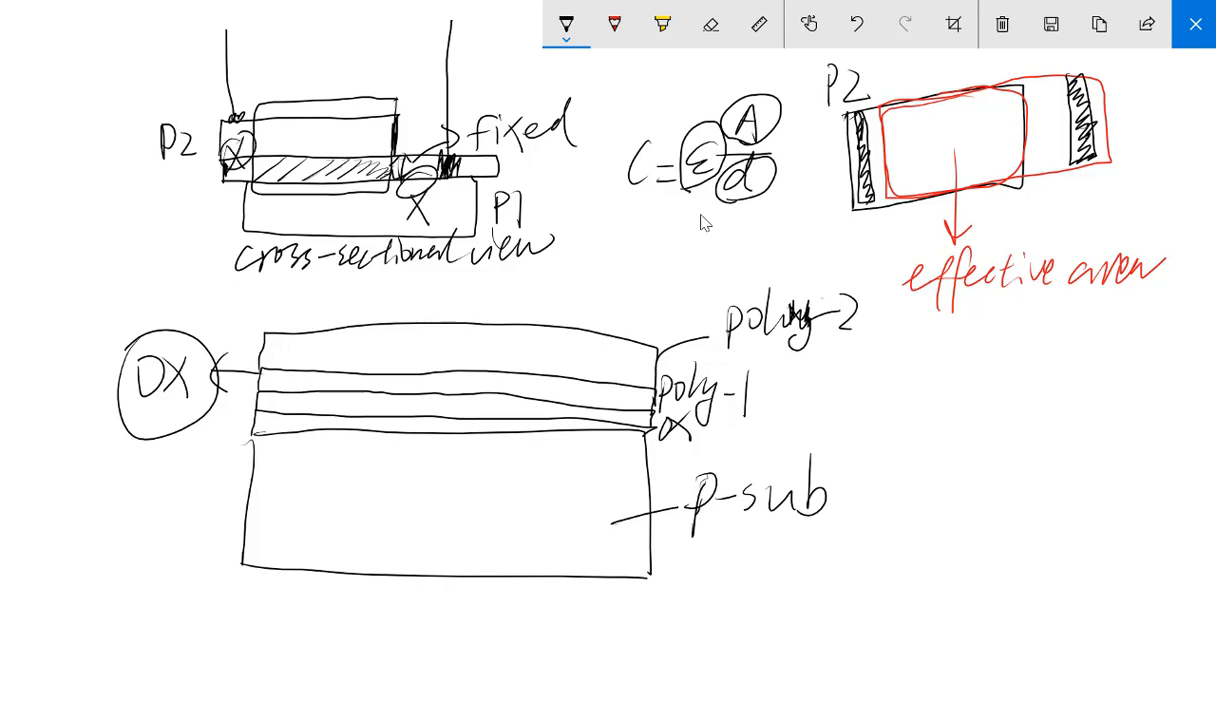
# Circle the overlap in the cross-section and write "(overlapping area)" below the "effective area" label.
pyautogui.moveTo(280, 97); pyautogui.dragTo(267, 155)
pyautogui.moveTo(358, 148)
pyautogui.mouseDown()
pyautogui.moveTo(256, 128)
pyautogui.moveTo(275, 175)
pyautogui.mouseUp()
pyautogui.moveTo(908, 322)
pyautogui.mouseDown()
pyautogui.moveTo(905, 352)
pyautogui.moveTo(927, 331)
pyautogui.moveTo(958, 348)
pyautogui.mouseUp()
pyautogui.moveTo(964, 340)
pyautogui.mouseDown()
pyautogui.moveTo(980, 350)
pyautogui.moveTo(1000, 333)
pyautogui.mouseUp()
pyautogui.moveTo(1008, 312)
pyautogui.mouseDown()
pyautogui.moveTo(1008, 345)
pyautogui.moveTo(1092, 342)
pyautogui.moveTo(1100, 362)
pyautogui.mouseUp()
pyautogui.moveTo(940, 388)
pyautogui.mouseDown()
pyautogui.moveTo(942, 410)
pyautogui.moveTo(962, 390)
pyautogui.moveTo(982, 408)
pyautogui.mouseUp()
pyautogui.moveTo(1010, 392)
pyautogui.mouseDown()
pyautogui.moveTo(1014, 410)
pyautogui.moveTo(1032, 414)
pyautogui.mouseUp()
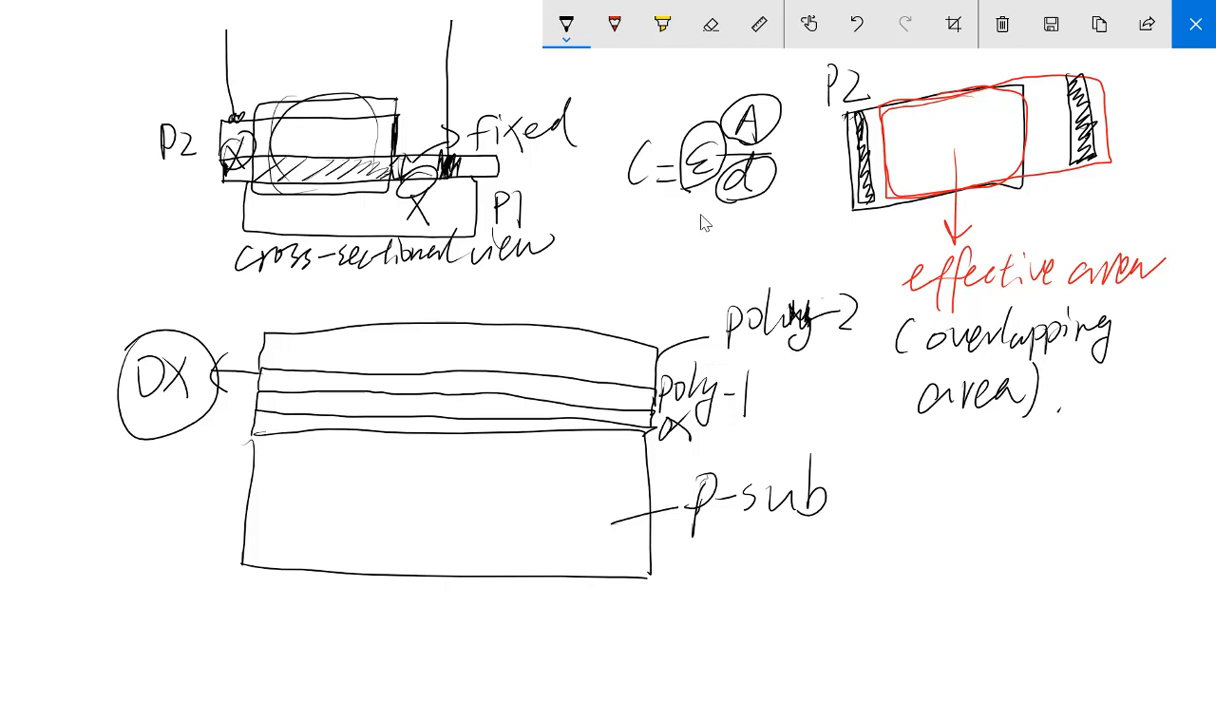
# Add a circled mark at the canvas's lower left edge and save the sketch under the file name 1.
pyautogui.moveTo(2, 615); pyautogui.dragTo(2, 667)
pyautogui.click(1050, 30)
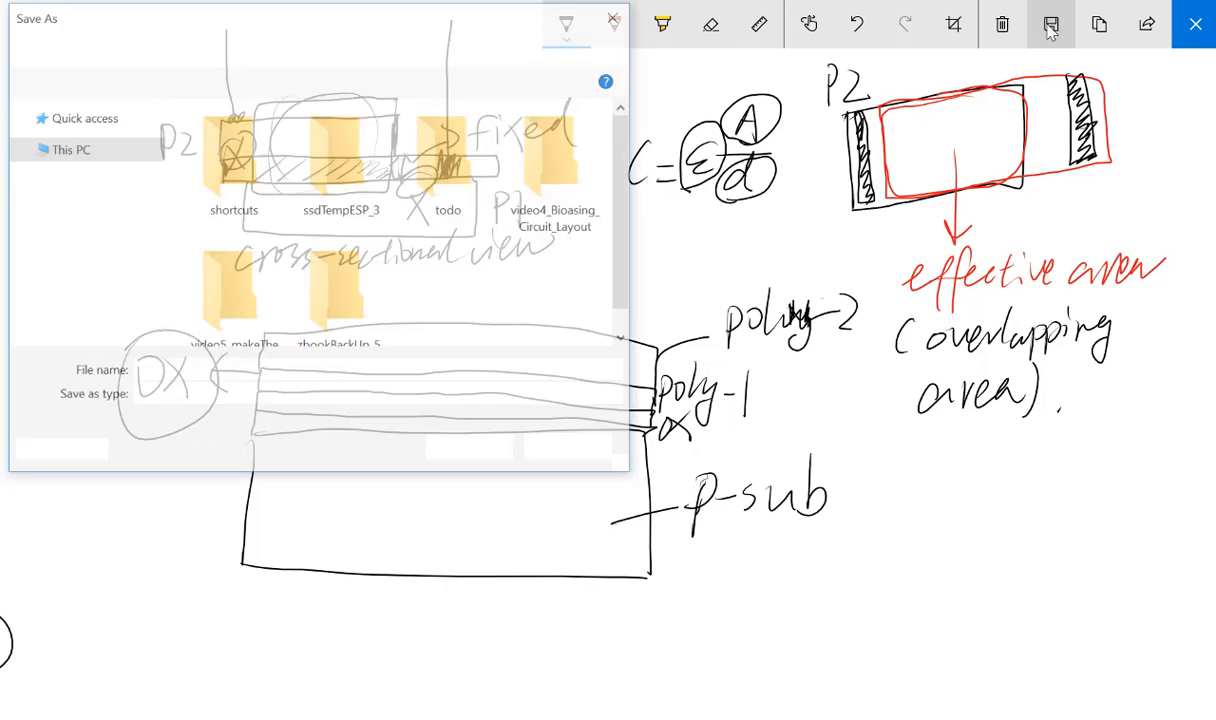
pyautogui.write('1')
pyautogui.press('Return')
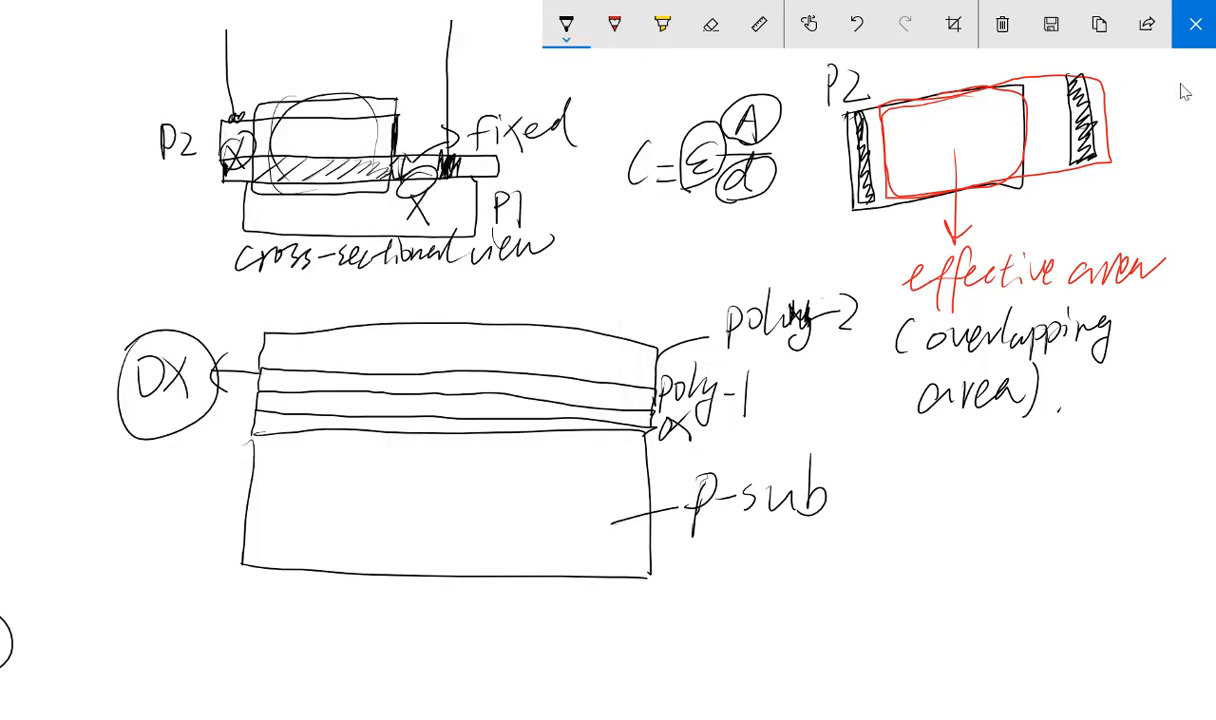
# Switch to Electric and view the layout and schematic of the test_padframe_analog cell.
pyautogui.click(1122, 24)
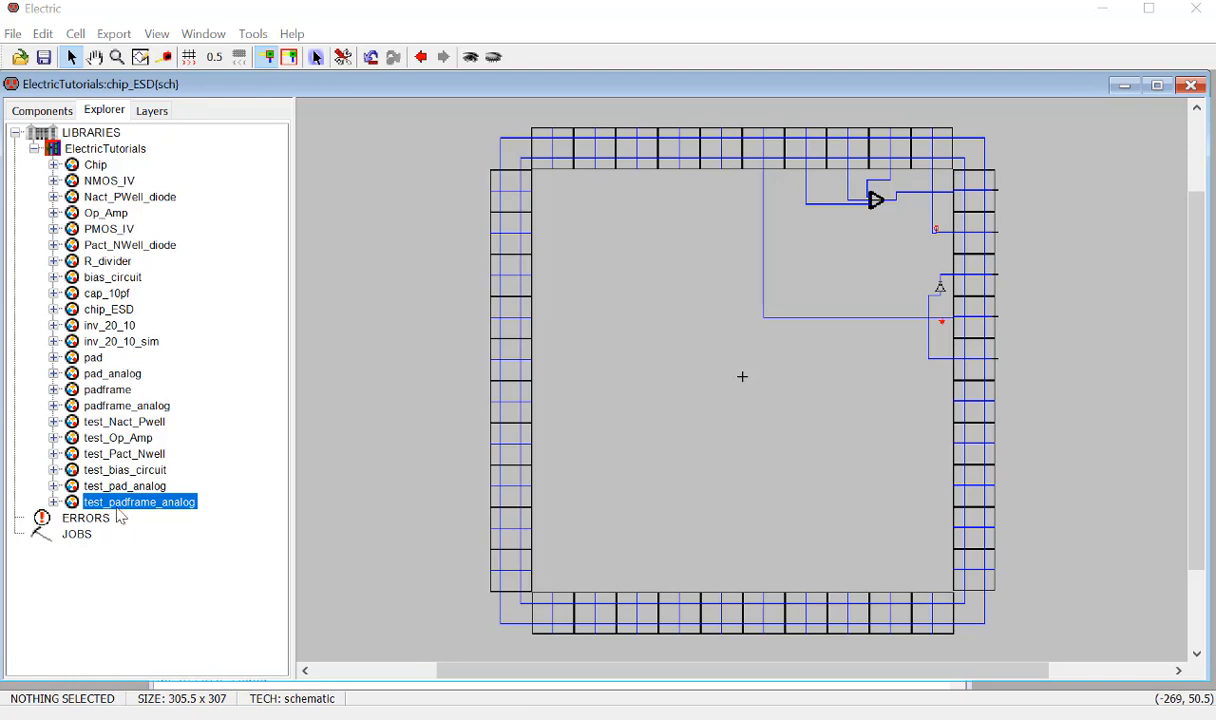
pyautogui.click(54, 502)
pyautogui.click(136, 534)
pyautogui.doubleClick(137, 537)
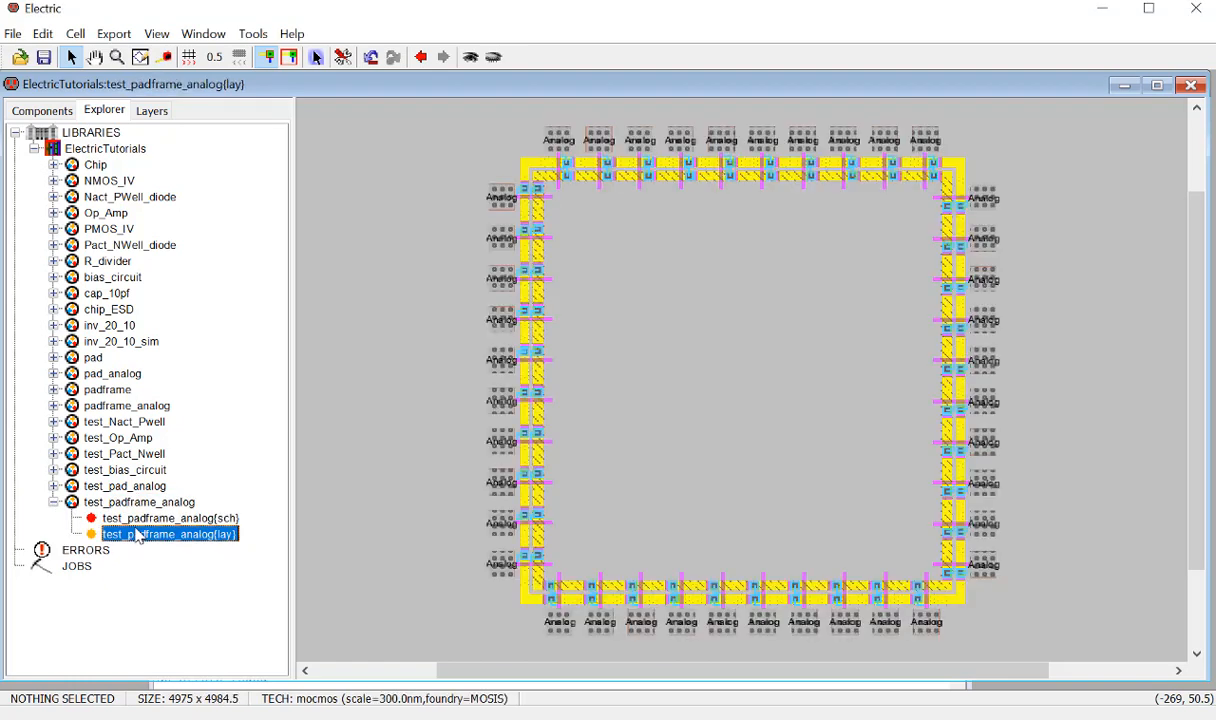
pyautogui.doubleClick(162, 519)
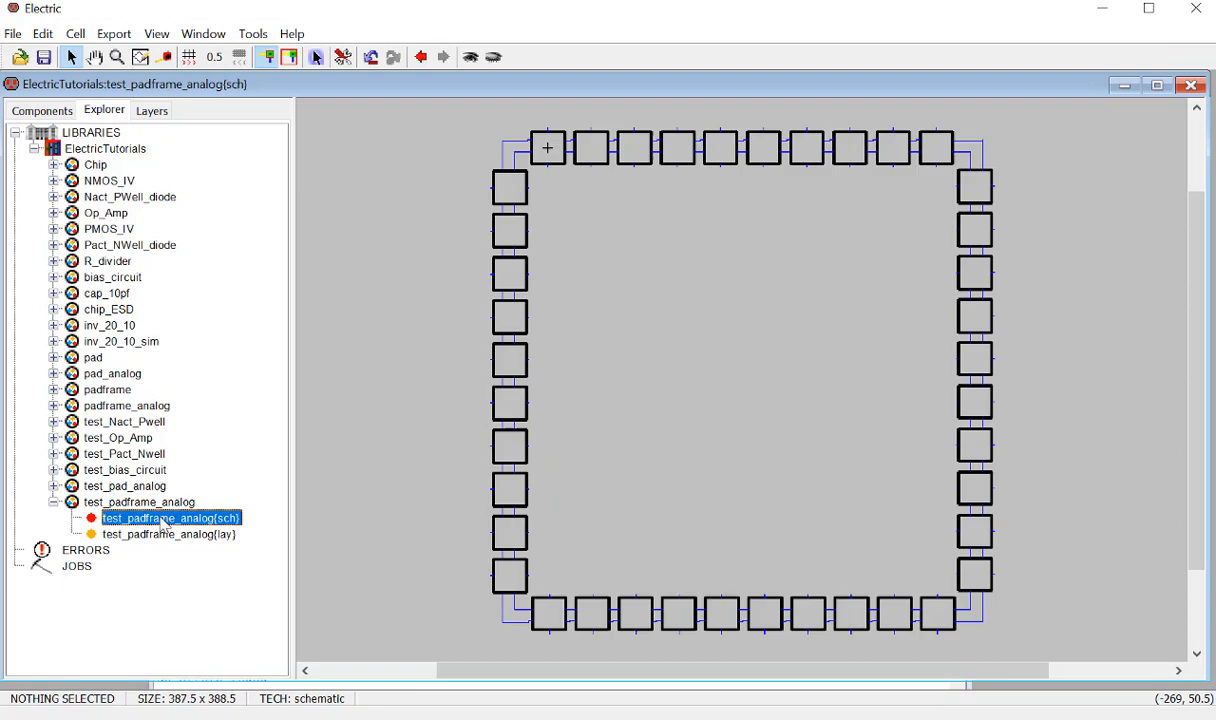
pyautogui.click(54, 502)
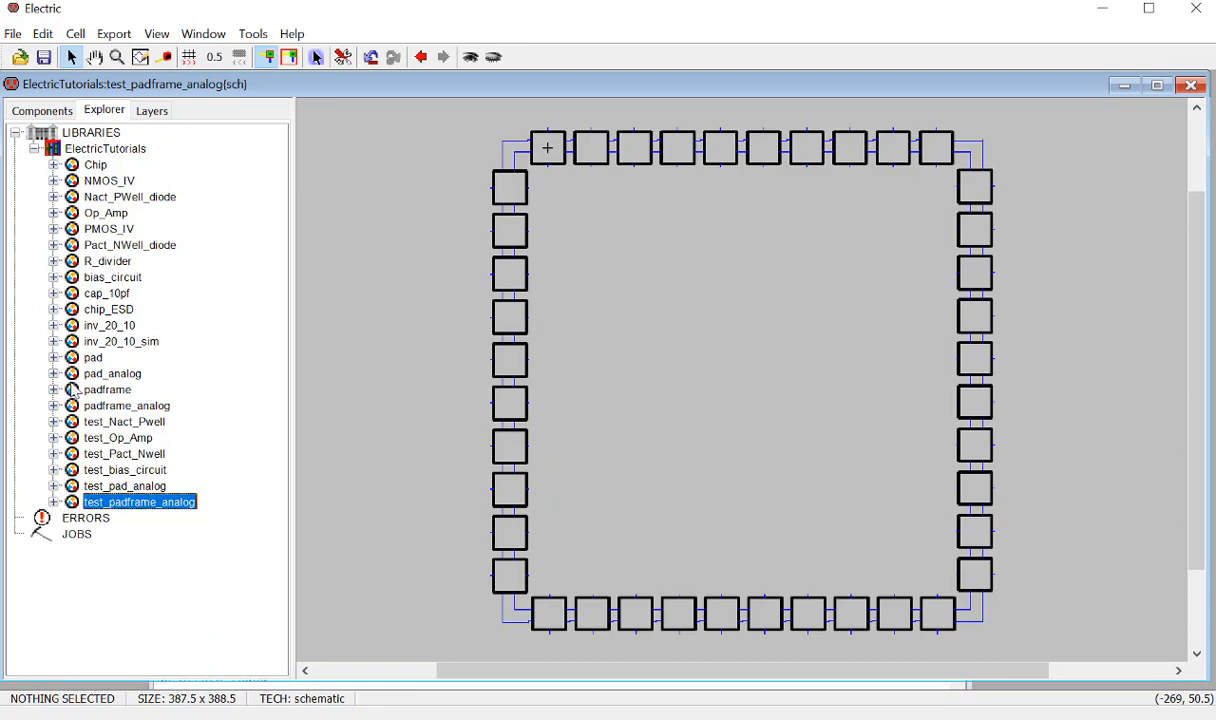
# Open the cap_10pf cell's layout, followed by its schematic.
pyautogui.click(106, 293)
pyautogui.click(54, 293)
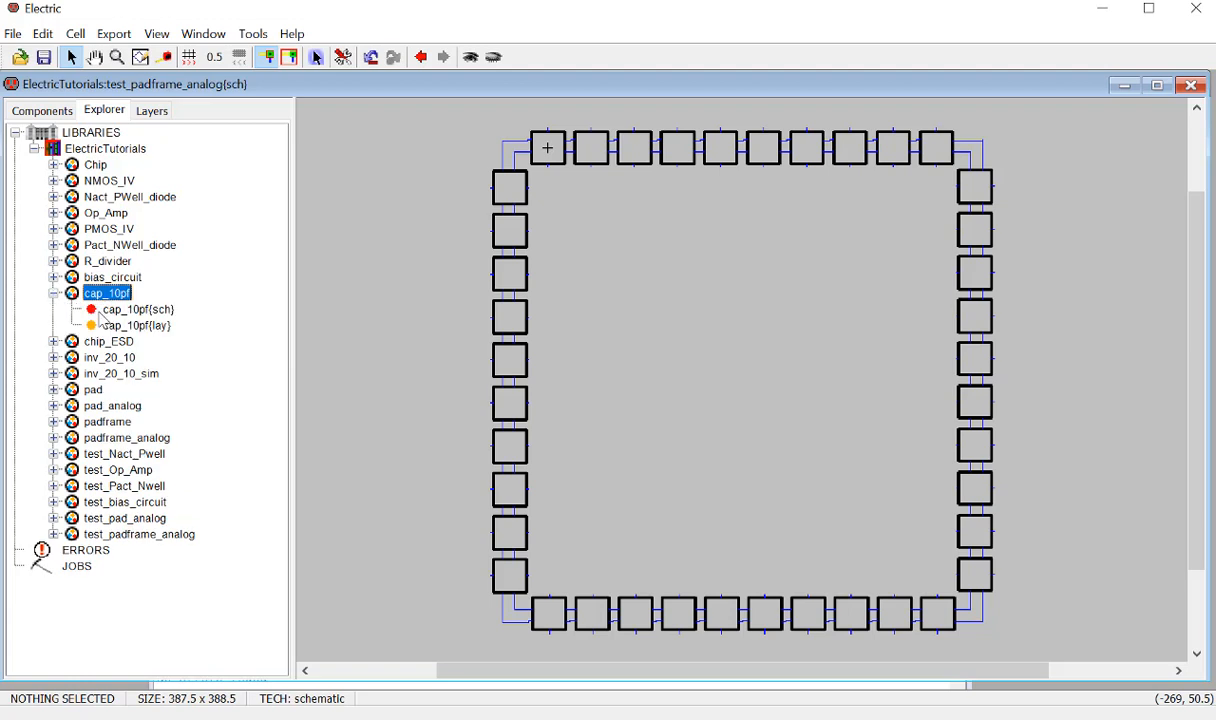
pyautogui.doubleClick(116, 326)
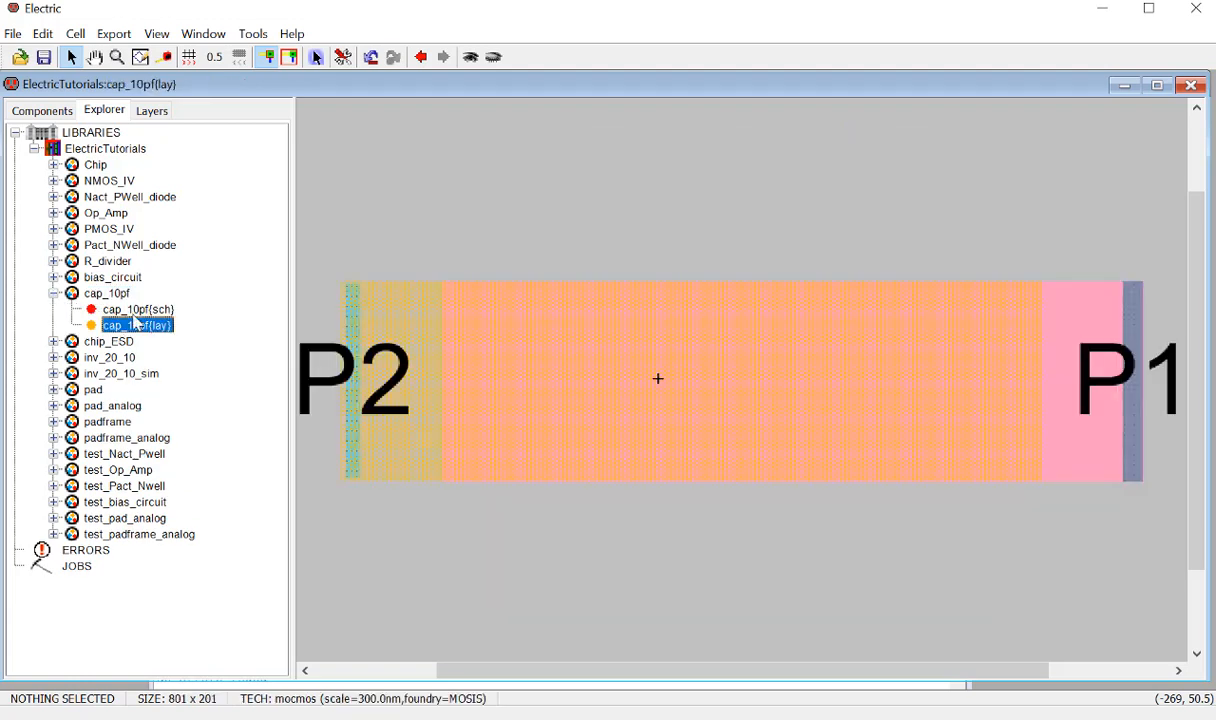
pyautogui.doubleClick(137, 310)
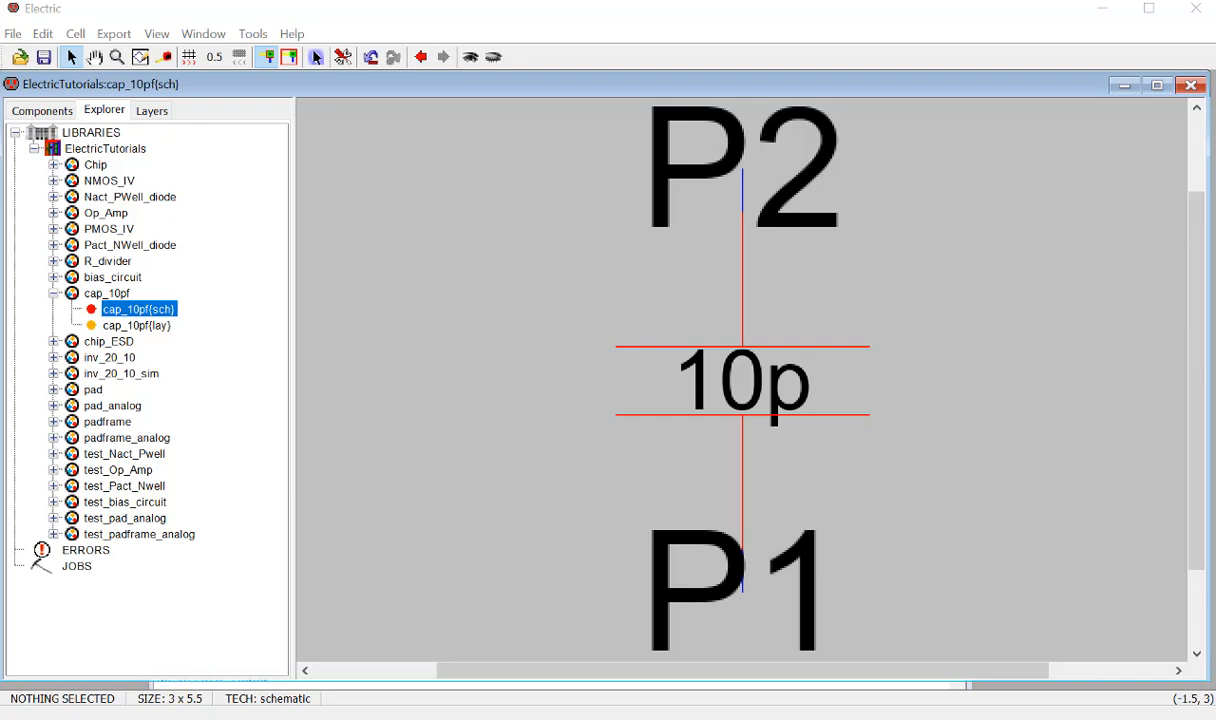
# Switch to the Tutorial 6 page in the browser and review the phase margin explanation, op-amp schematics and frequency response plots.
pyautogui.moveTo(370, 138); pyautogui.dragTo(430, 3)
pyautogui.scroll(-1, 415, 335)
pyautogui.scroll(3, 415, 335)
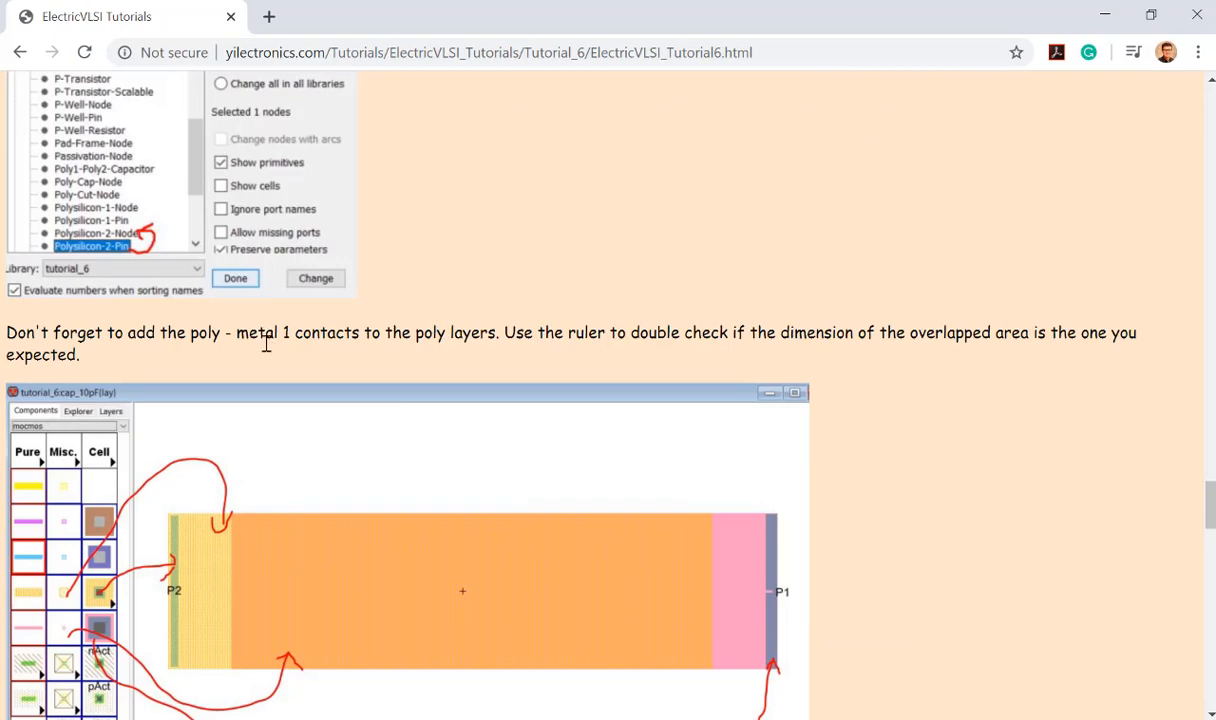
pyautogui.scroll(10, 380, 407)
pyautogui.scroll(9, 380, 407)
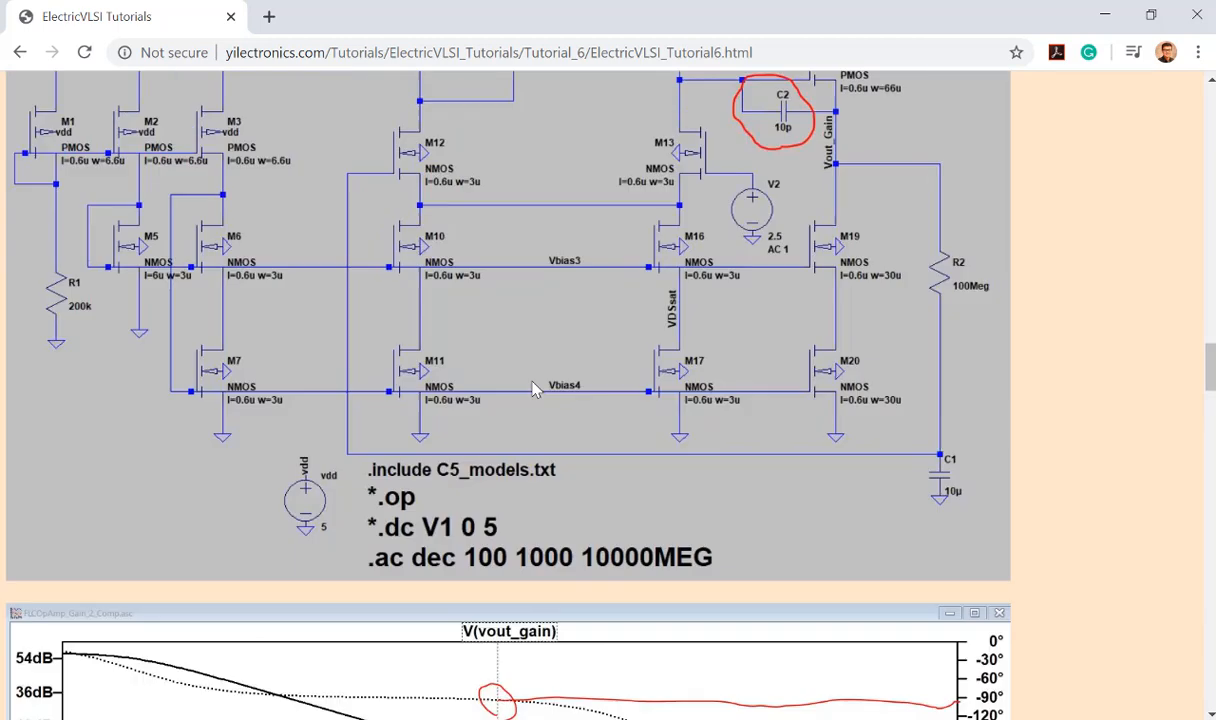
pyautogui.scroll(-5, 427, 258)
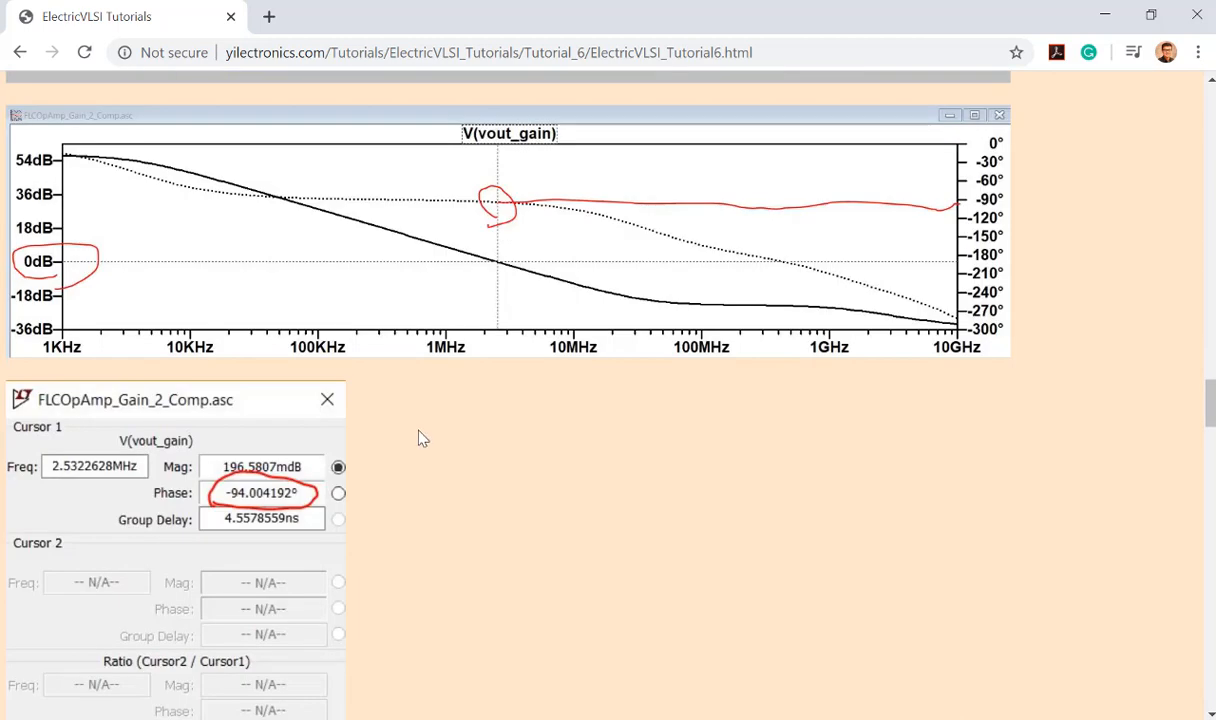
pyautogui.scroll(-7, 421, 430)
pyautogui.scroll(5, 420, 425)
pyautogui.scroll(4, 421, 426)
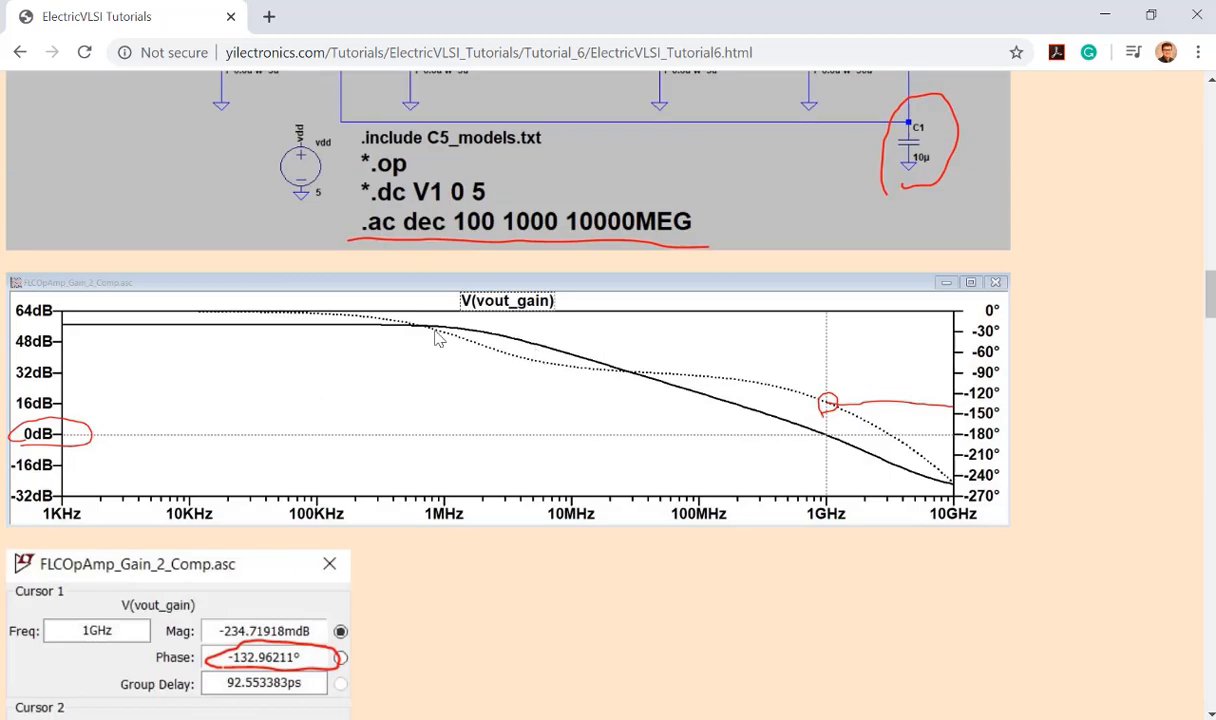
pyautogui.scroll(4, 645, 428)
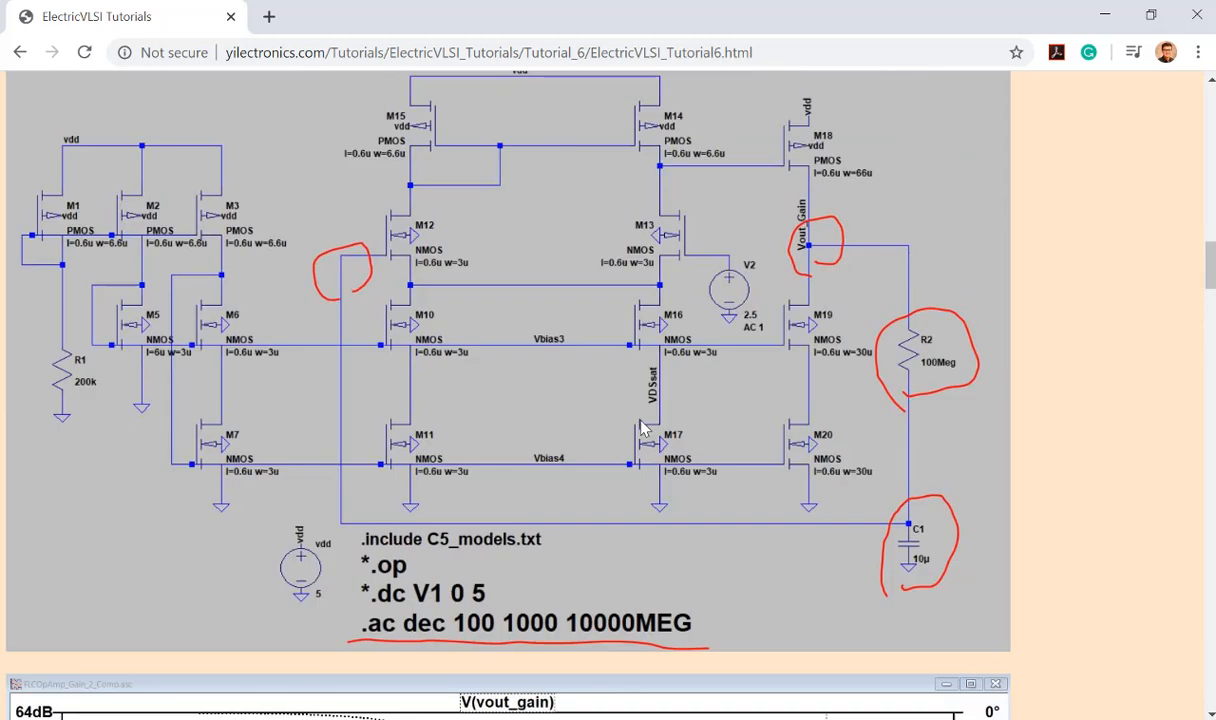
pyautogui.scroll(4, 615, 388)
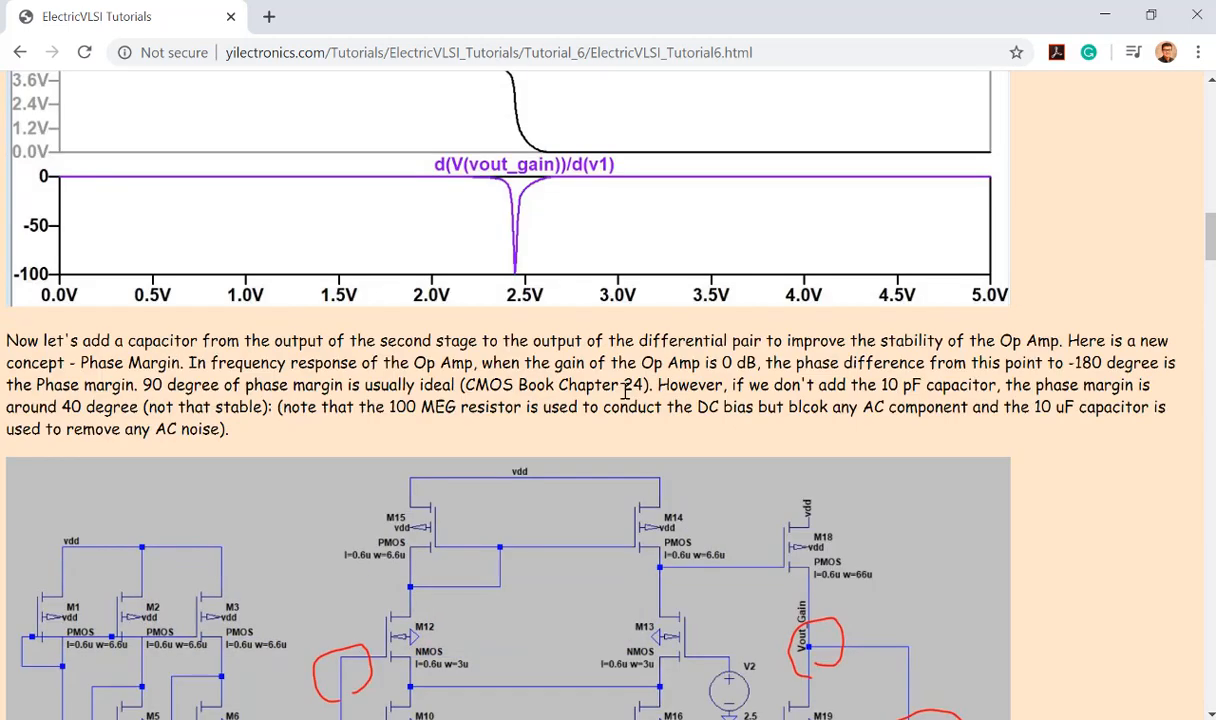
pyautogui.scroll(-2, 623, 390)
pyautogui.scroll(6, 622, 395)
pyautogui.scroll(-4, 610, 385)
pyautogui.scroll(-4, 640, 380)
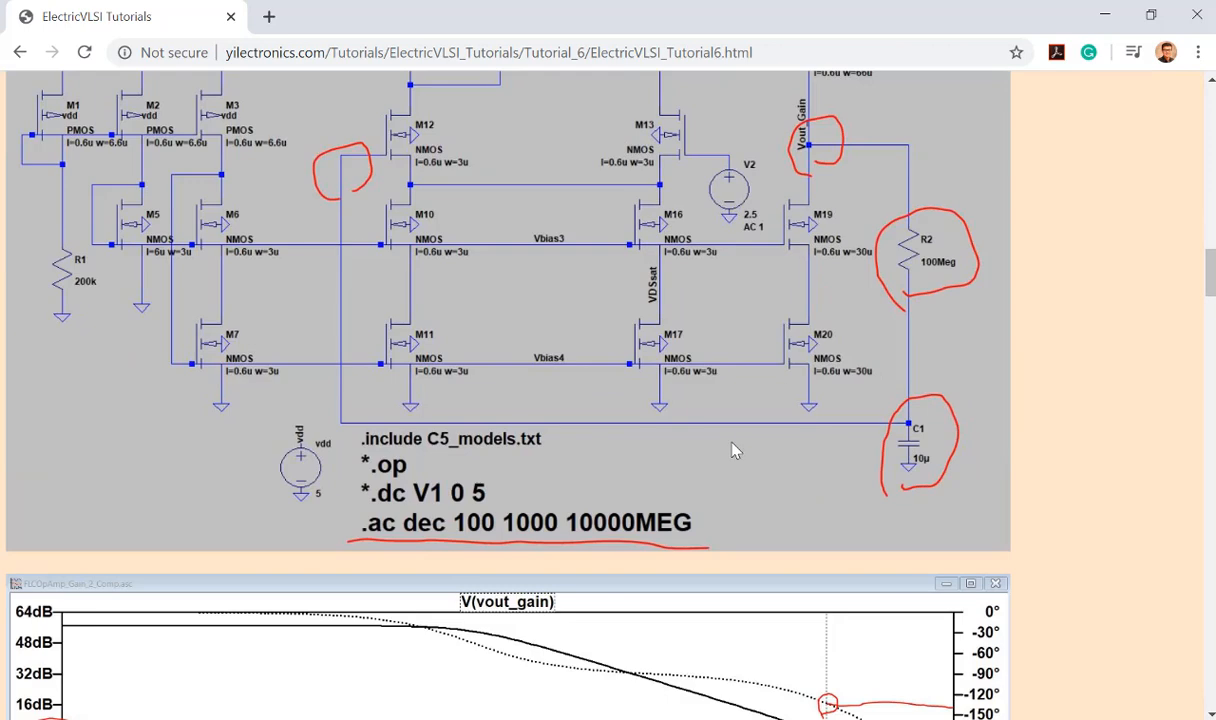
# Examine the compensation capacitor C2 and read the cap_10pF cell instructions up to the capacitor's required total area.
pyautogui.scroll(-12, 733, 448)
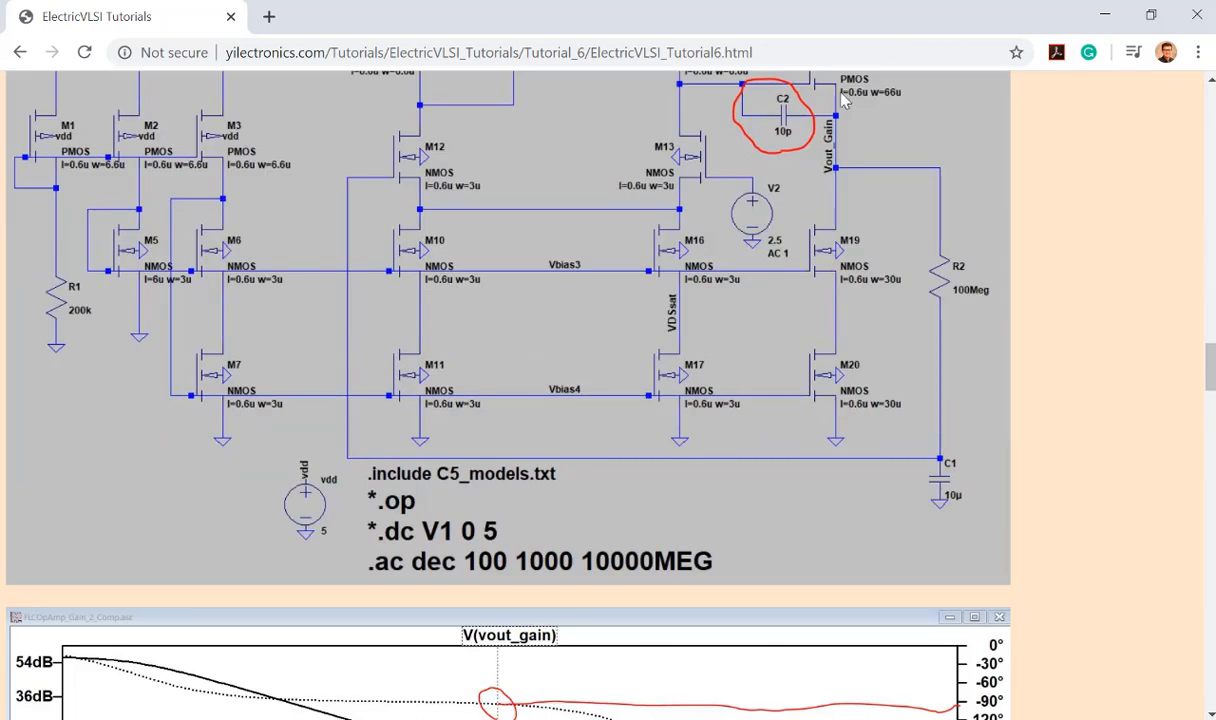
pyautogui.scroll(-5, 680, 405)
pyautogui.scroll(-13, 695, 414)
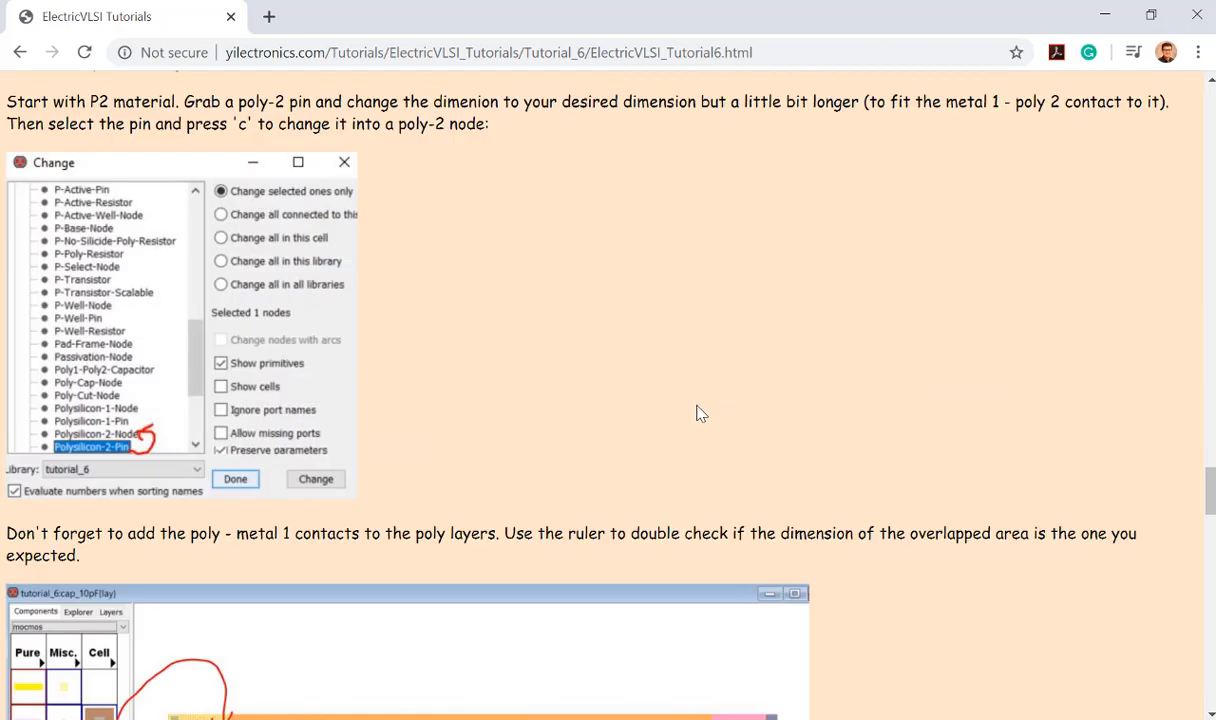
pyautogui.scroll(10, 392, 316)
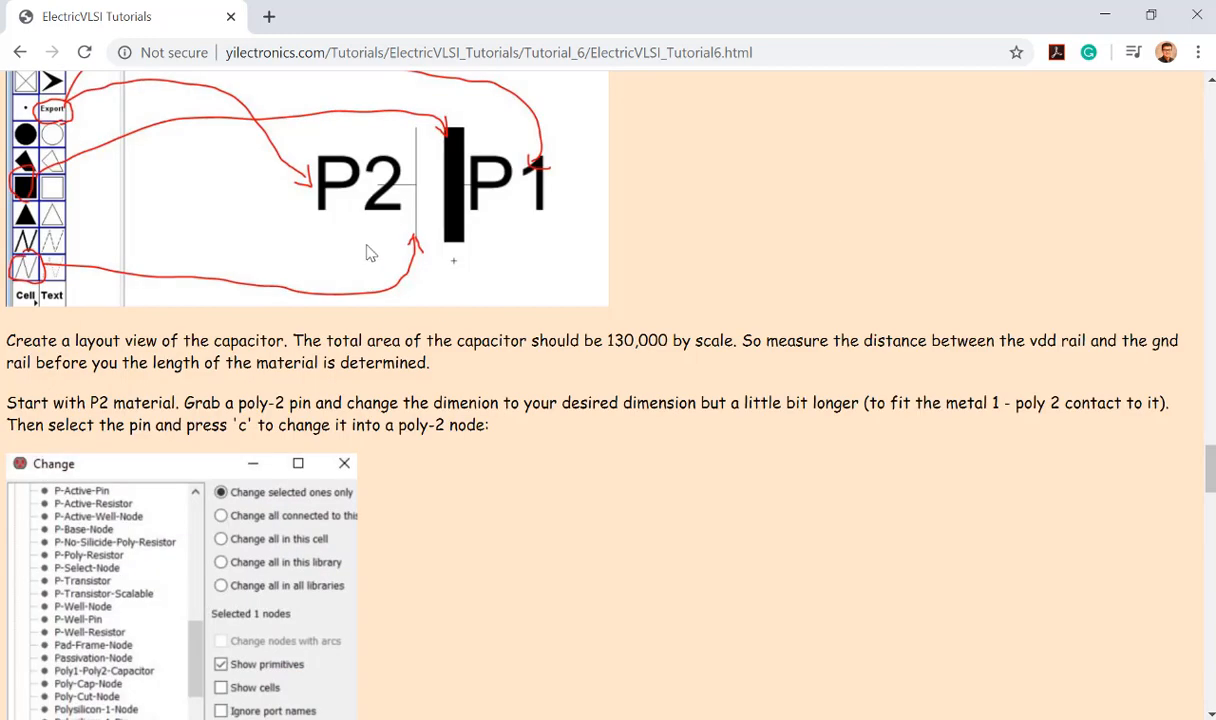
pyautogui.scroll(5, 619, 300)
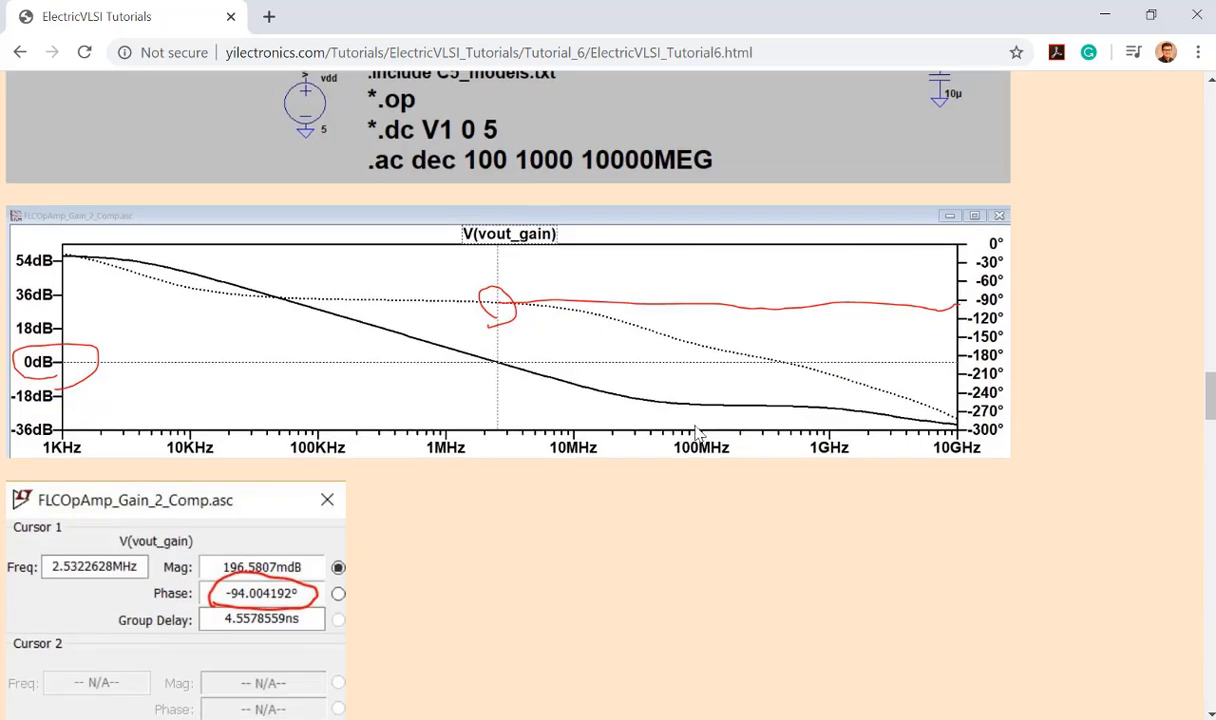
pyautogui.scroll(-1, 619, 488)
pyautogui.scroll(-2, 618, 488)
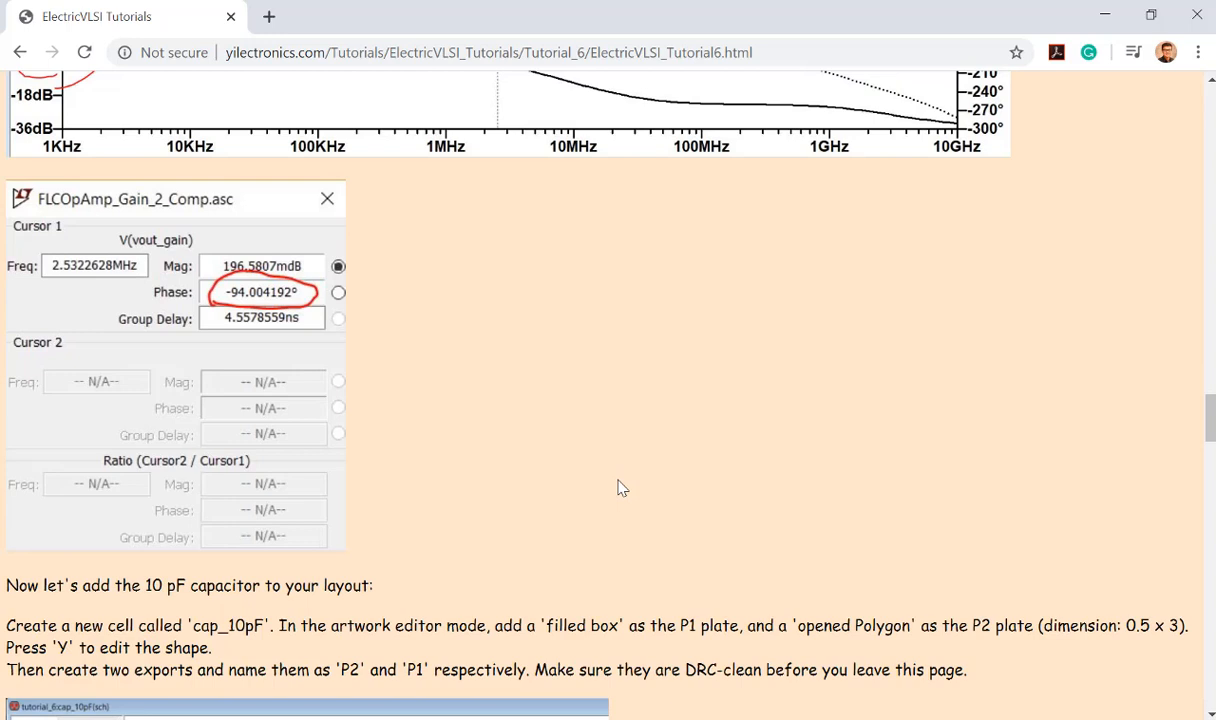
pyautogui.scroll(-5, 620, 487)
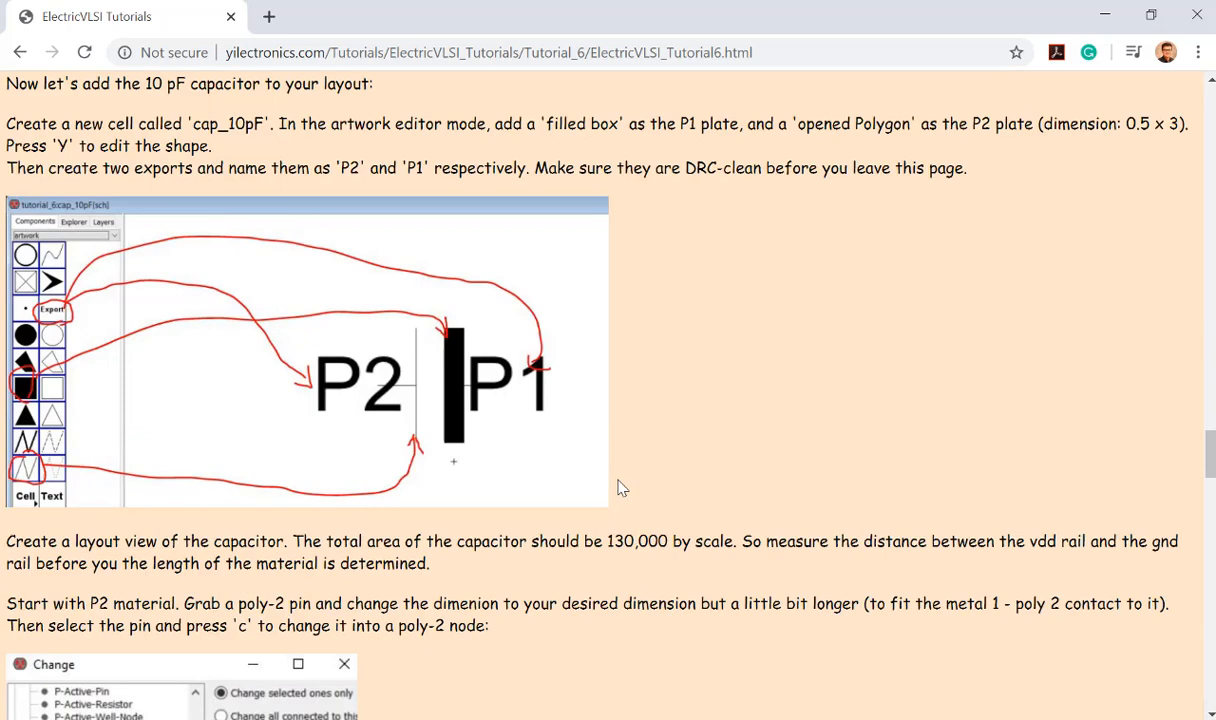
pyautogui.scroll(1, 621, 486)
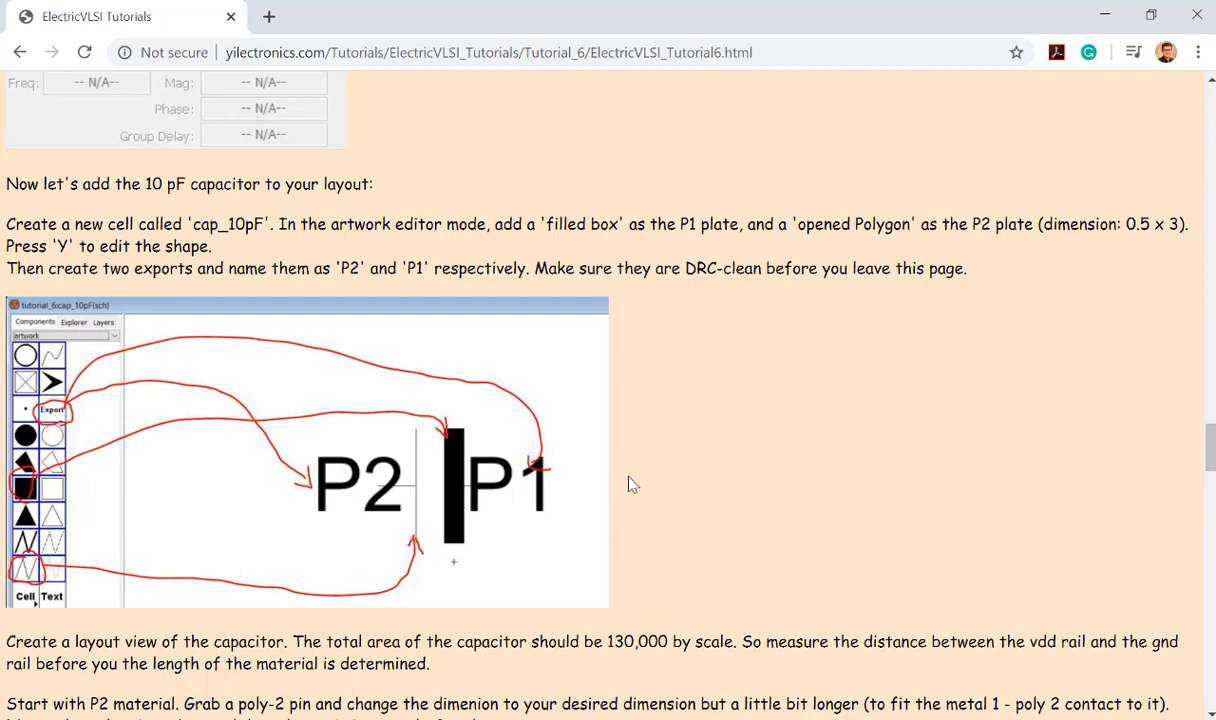
pyautogui.scroll(-4, 631, 484)
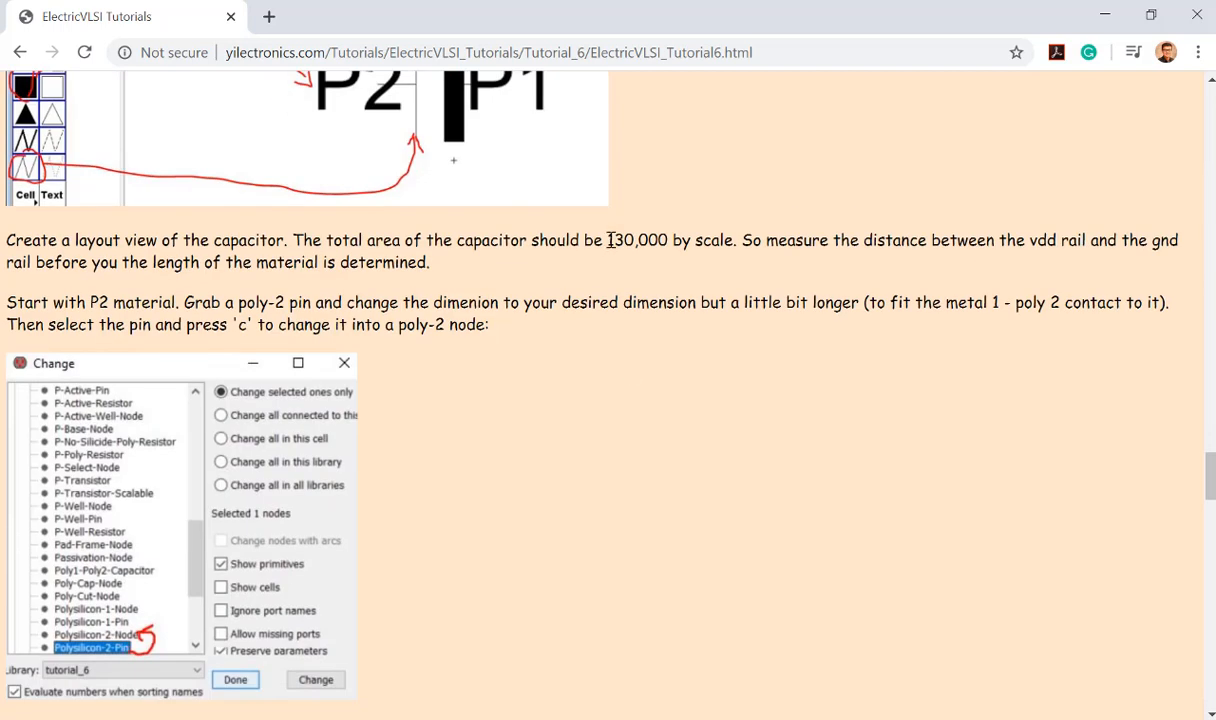
pyautogui.moveTo(607, 240); pyautogui.dragTo(632, 240)
# Return to Electric and open the layout view of the test_Op_Amp cell.
pyautogui.hotkey('alt', 'Tab')
pyautogui.keyDown('ctrl'); pyautogui.scroll(-3, 438, 369); pyautogui.keyUp('ctrl')
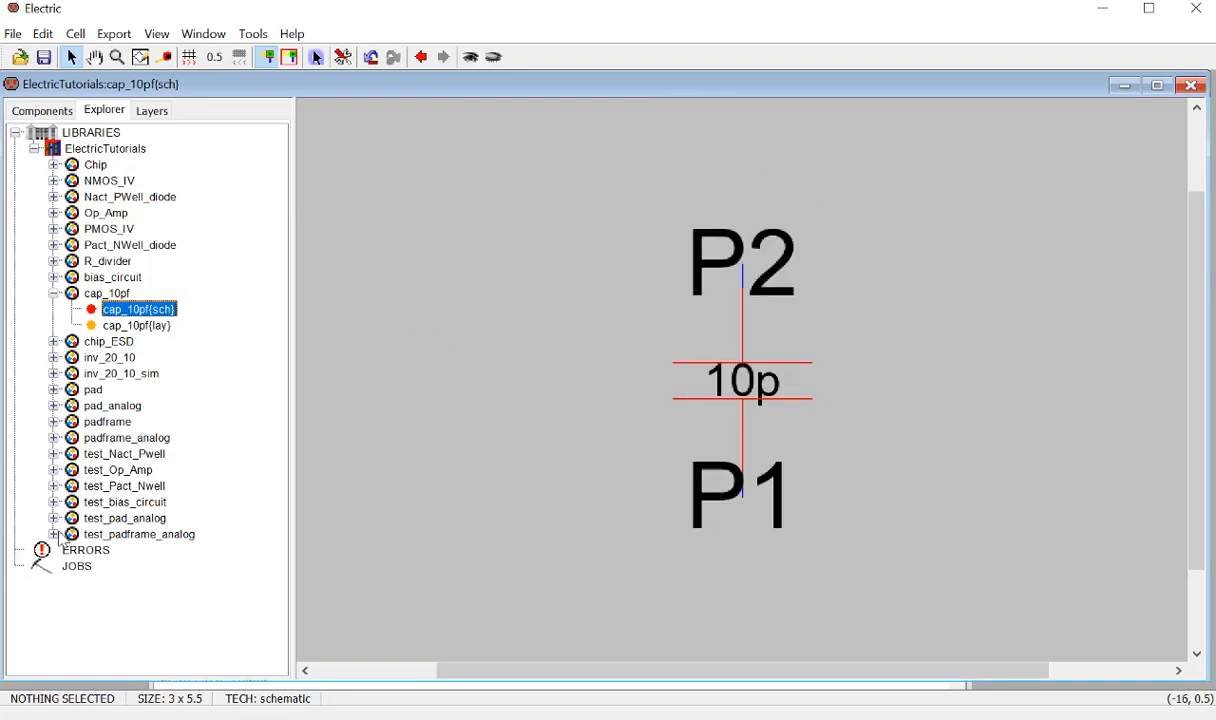
pyautogui.click(54, 534)
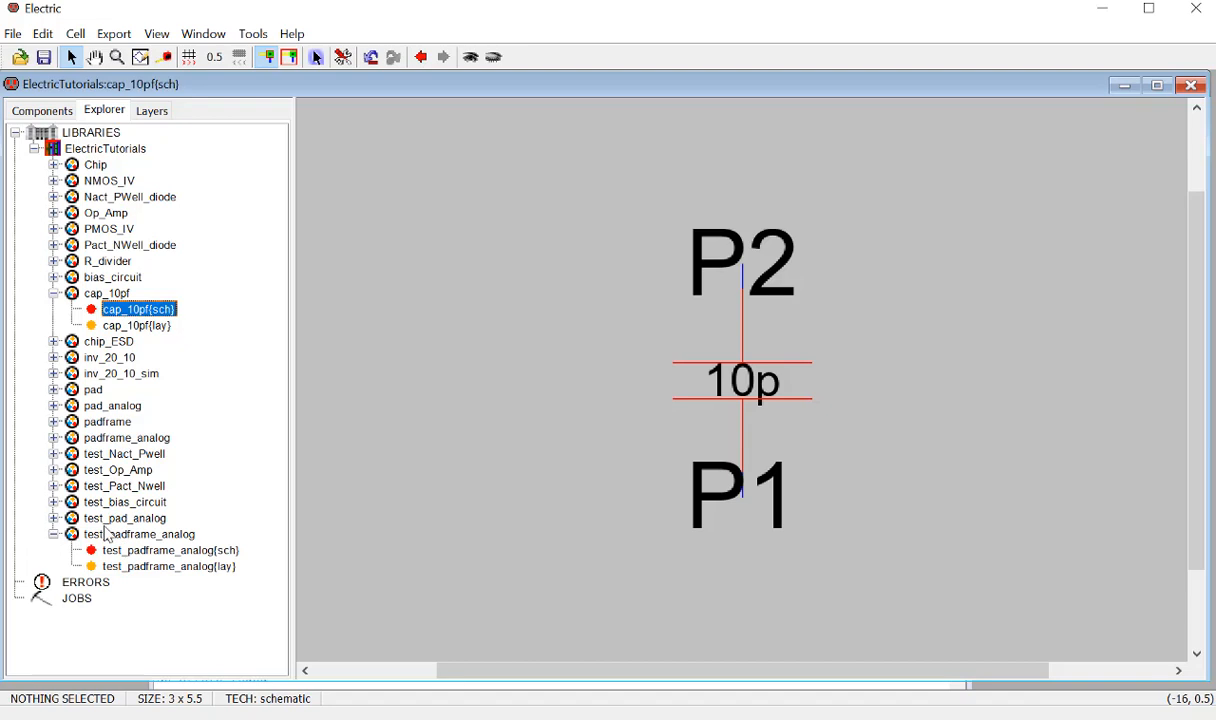
pyautogui.click(54, 470)
pyautogui.doubleClick(132, 518)
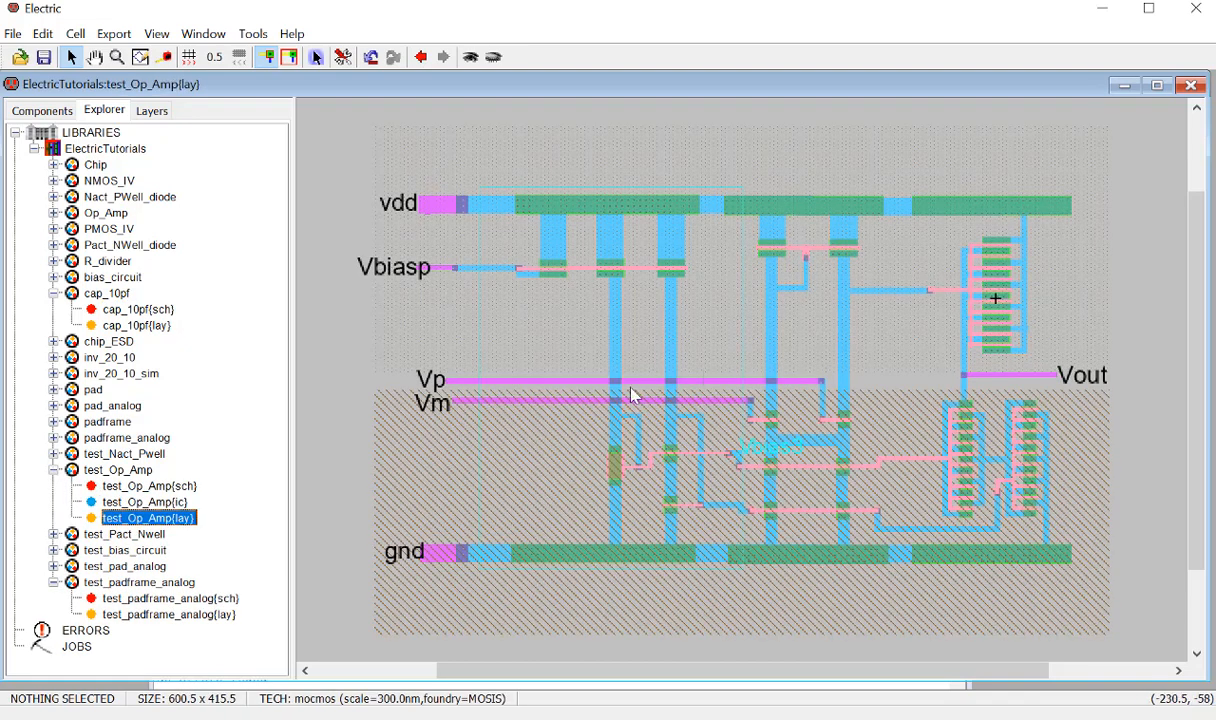
pyautogui.keyDown('ctrl'); pyautogui.scroll(-6, 629, 376); pyautogui.keyUp('ctrl')
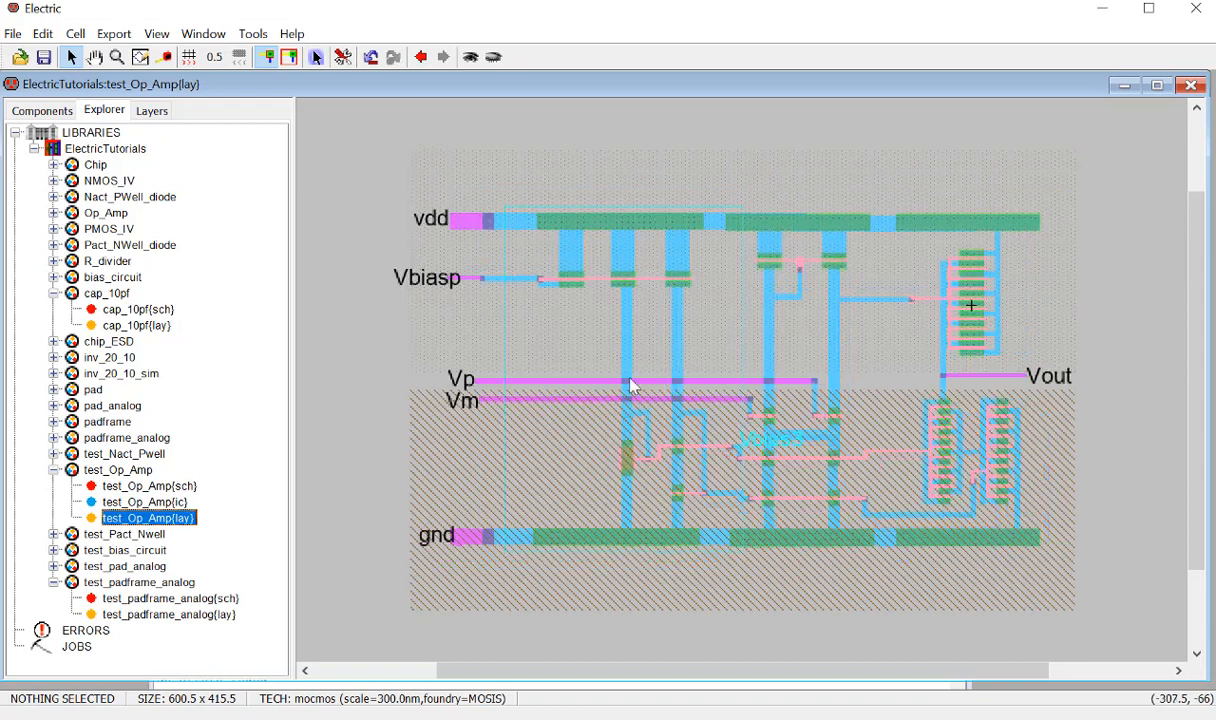
pyautogui.moveTo(643, 676); pyautogui.dragTo(901, 668)
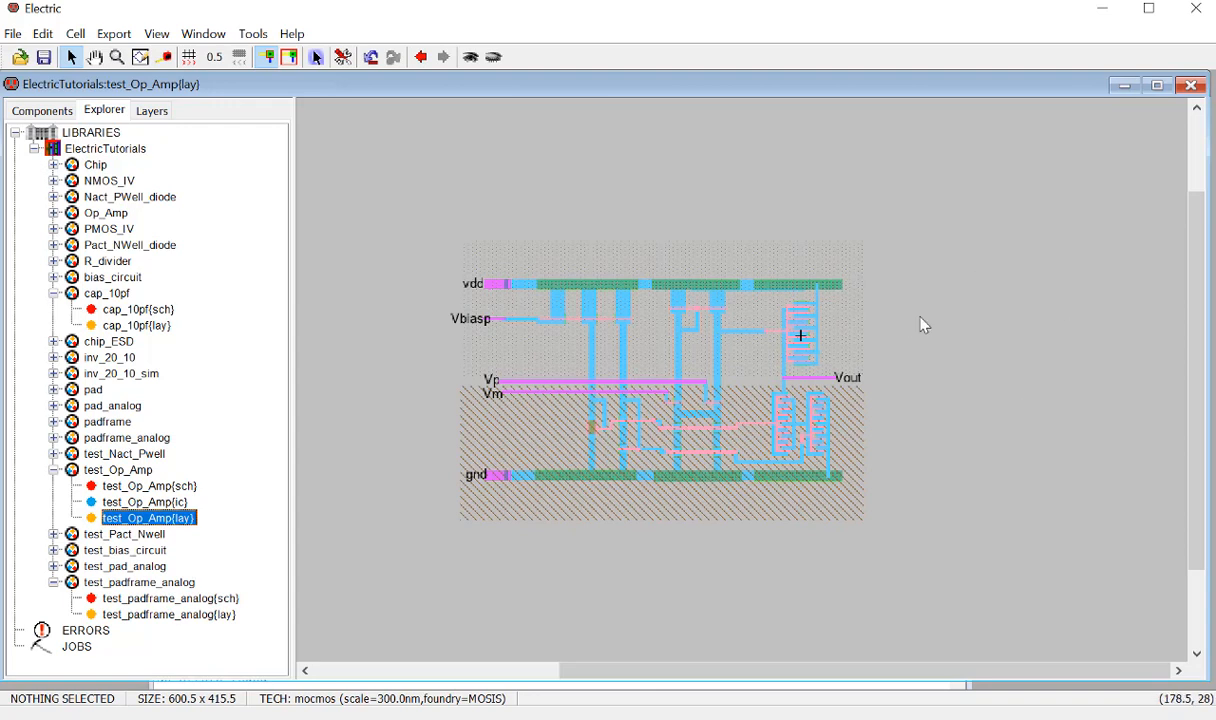
# Open the Windows Calculator and enter the capacitor's total area, 130000.
pyautogui.press('super')
pyautogui.write('cal')
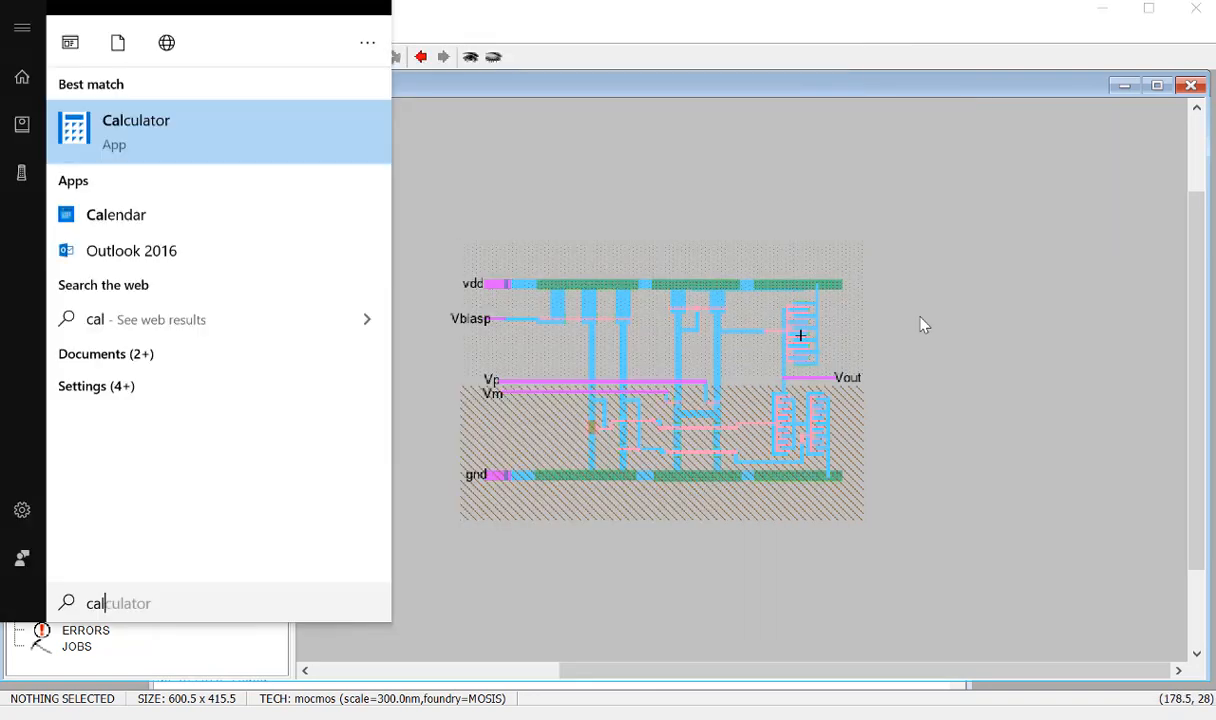
pyautogui.press('Return')
pyautogui.write('1300000')
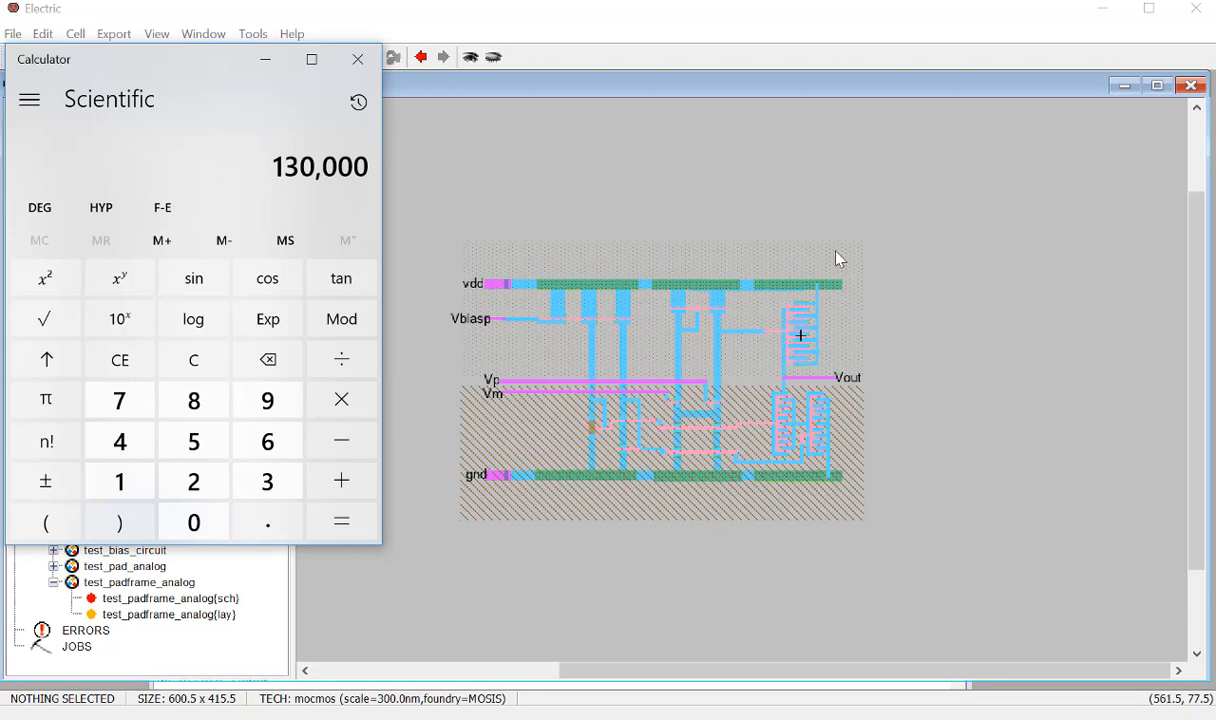
# Measure the vertical distance between the vdd and gnd rails in the op-amp layout, and return to the selection tool.
pyautogui.click(484, 170)
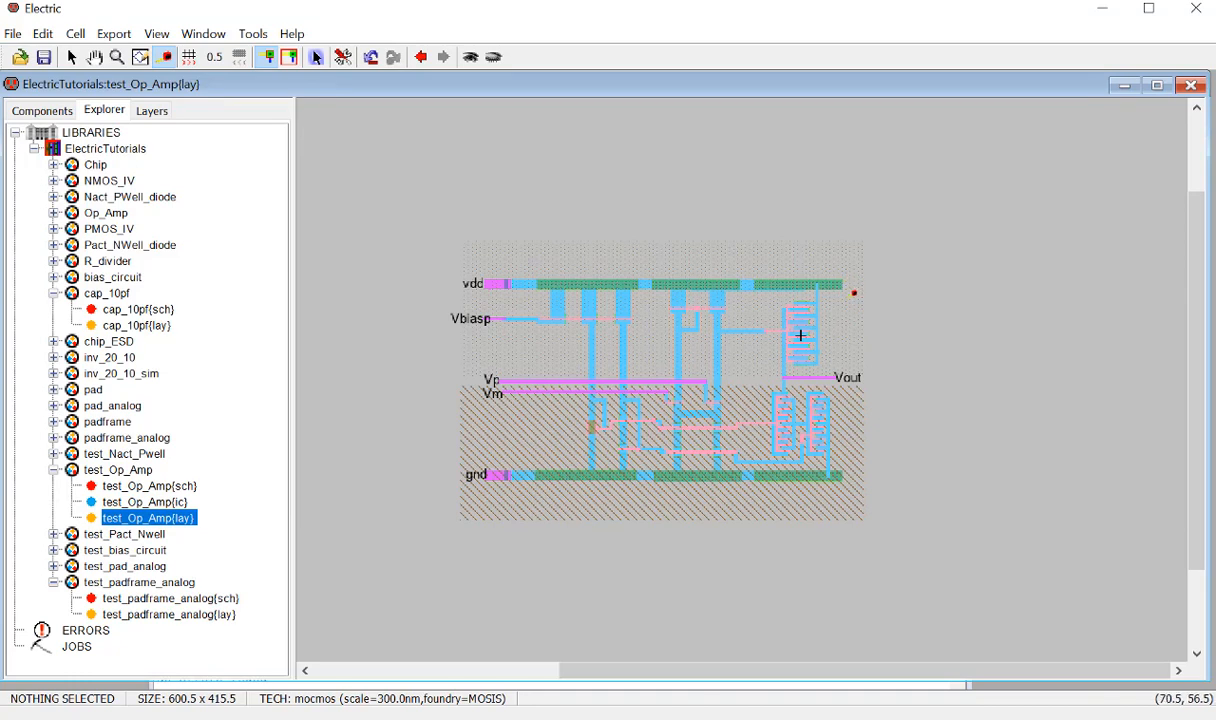
pyautogui.moveTo(853, 293); pyautogui.dragTo(853, 455)
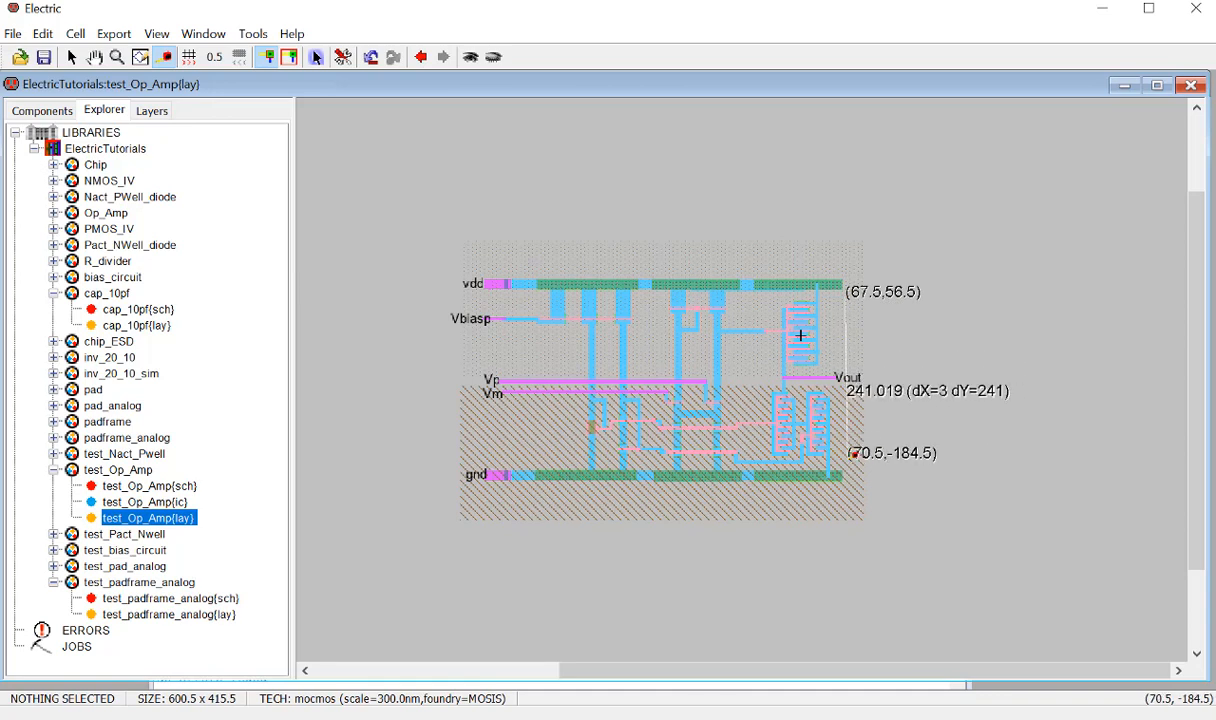
pyautogui.press('Escape')
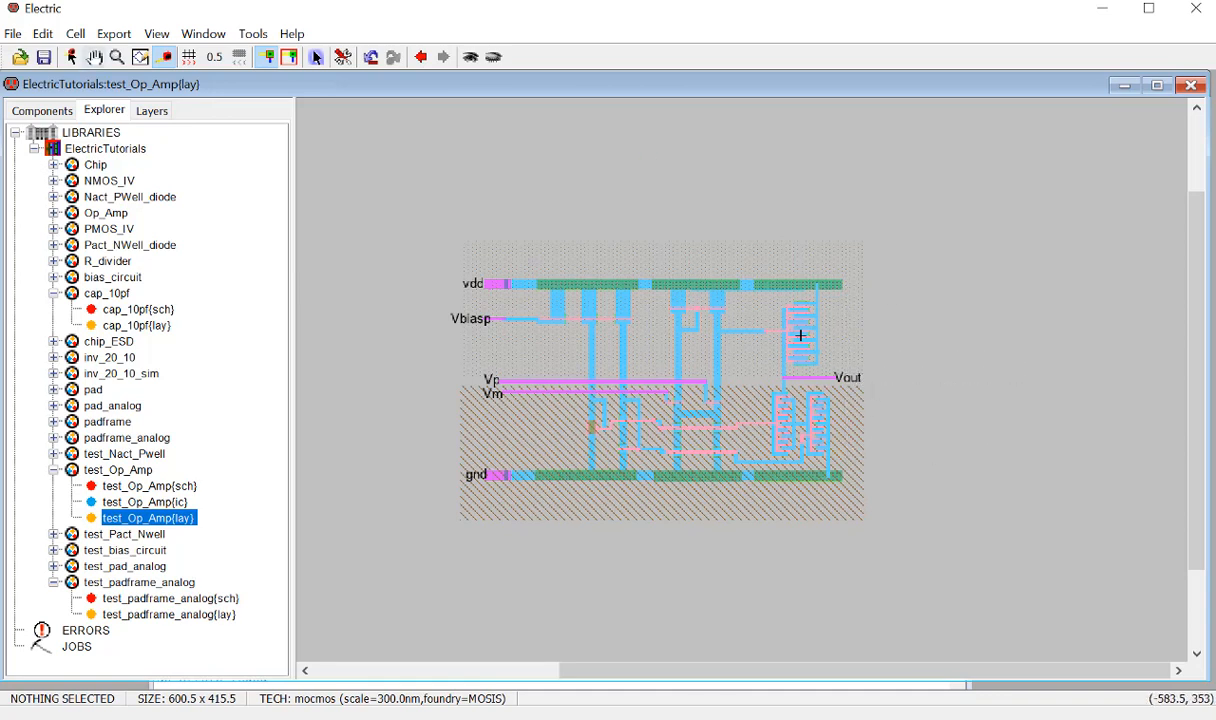
pyautogui.click(71, 57)
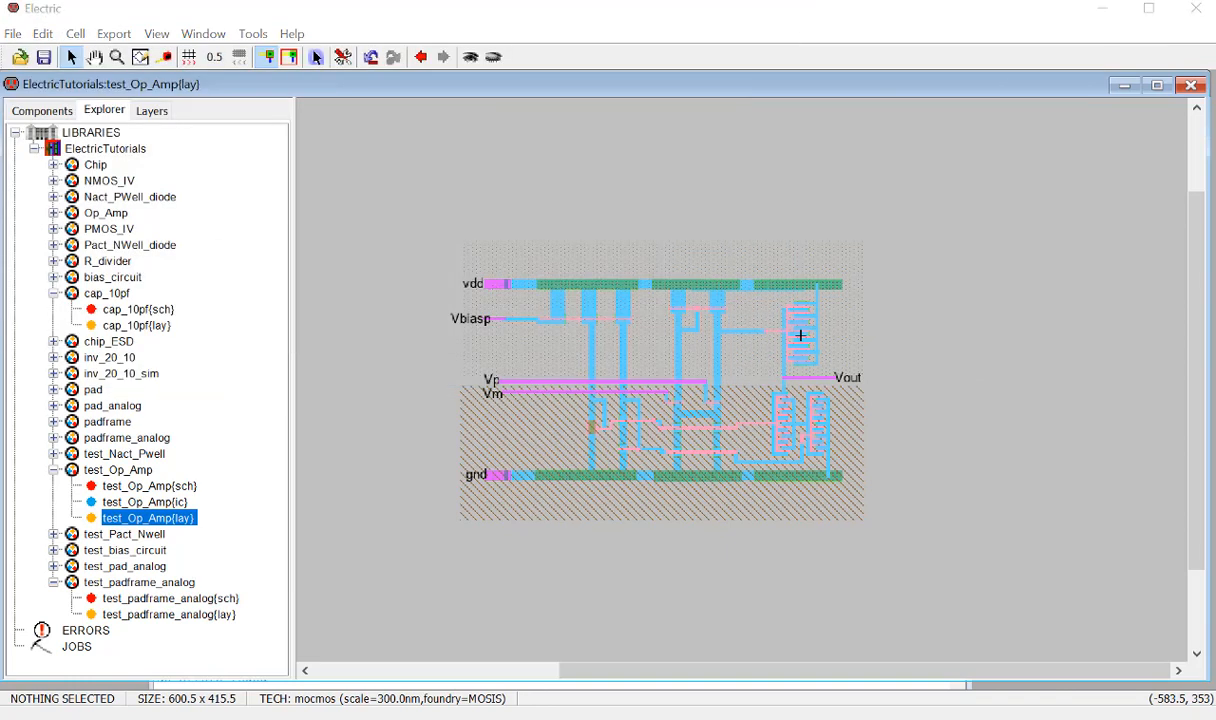
# Switch back to Calculator and divide the 130,000 area by 24.
pyautogui.hotkey('alt', 'Tab')
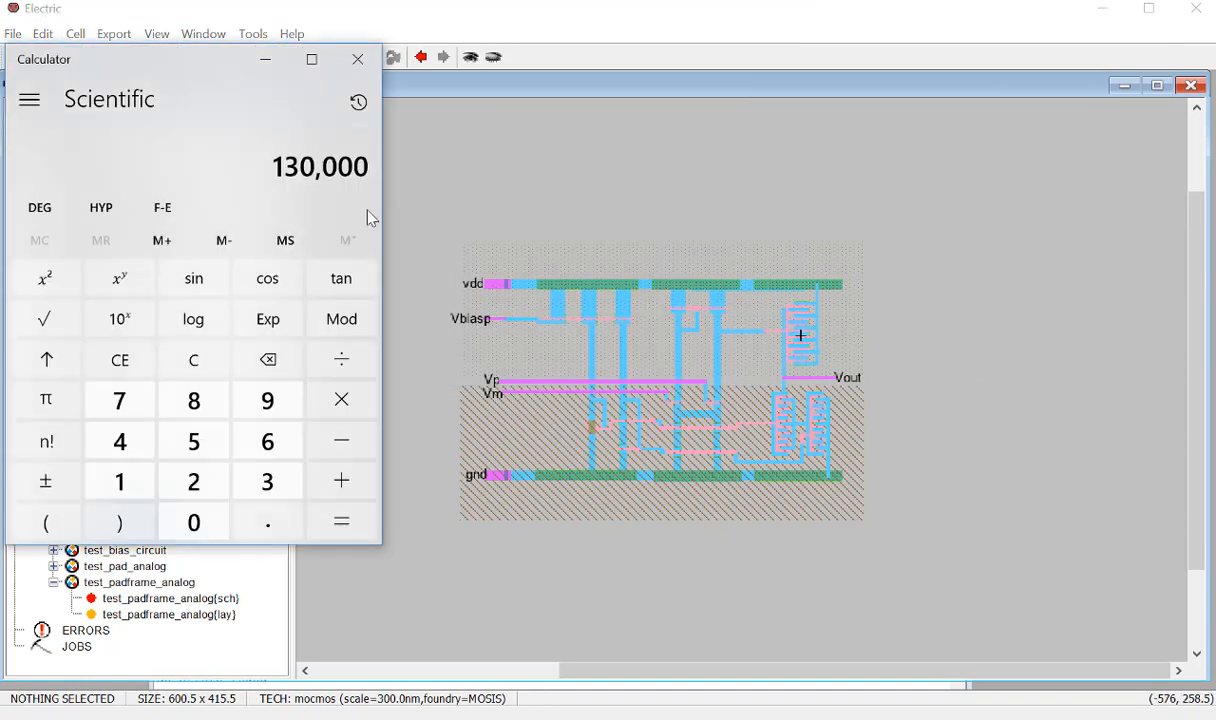
pyautogui.click(332, 366)
pyautogui.click(194, 484)
pyautogui.click(121, 446)
pyautogui.click(342, 516)
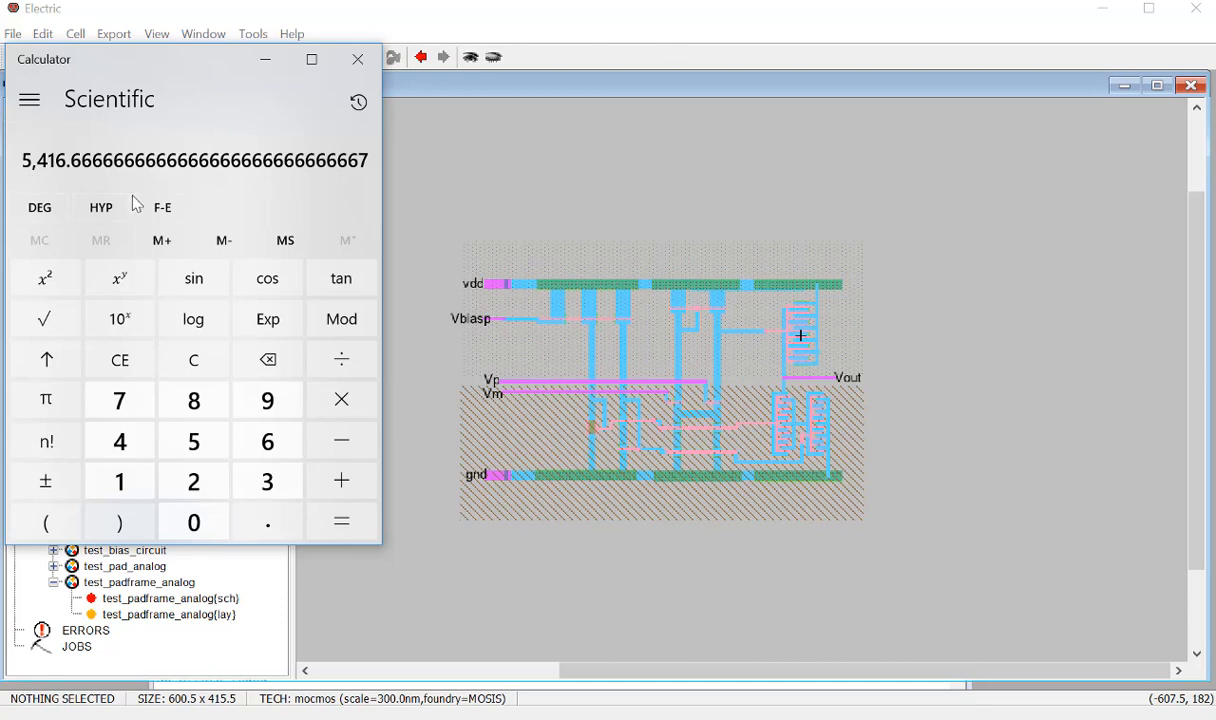
# Hide Calculator and measure the vertical distance from the gnd rail to the vdd rail in the op-amp layout.
pyautogui.click(267, 60)
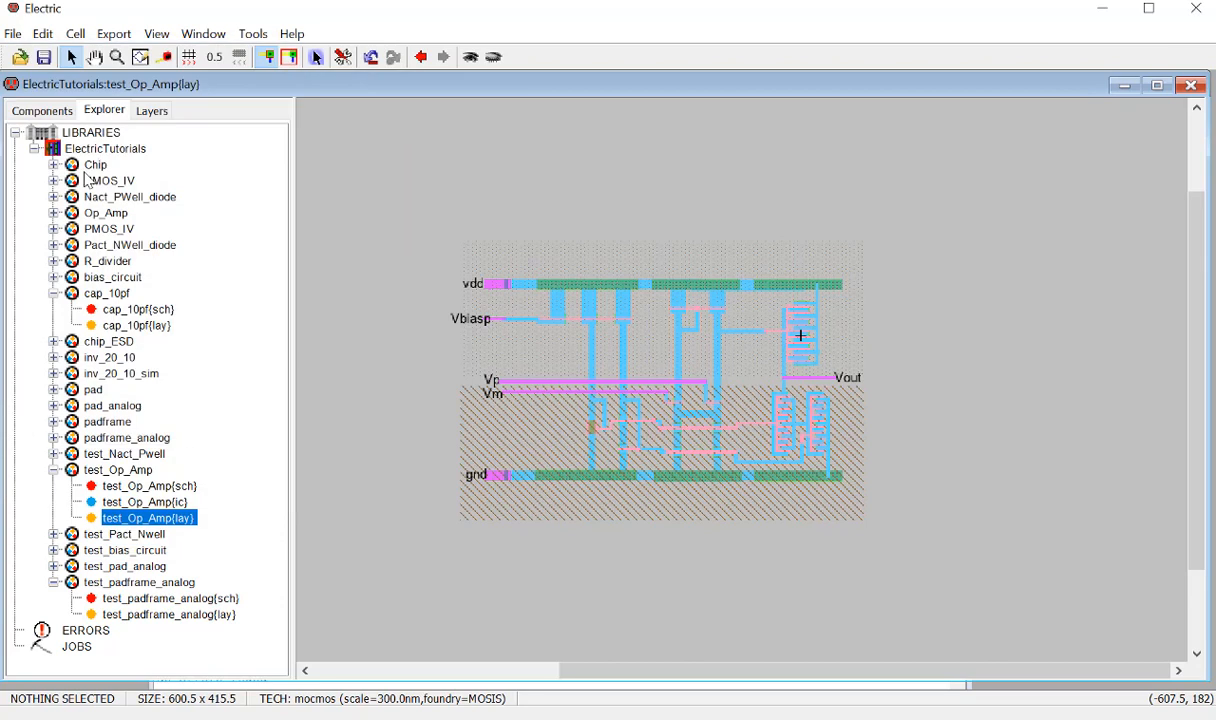
pyautogui.keyDown('ctrl'); pyautogui.scroll(3, 770, 430); pyautogui.keyUp('ctrl')
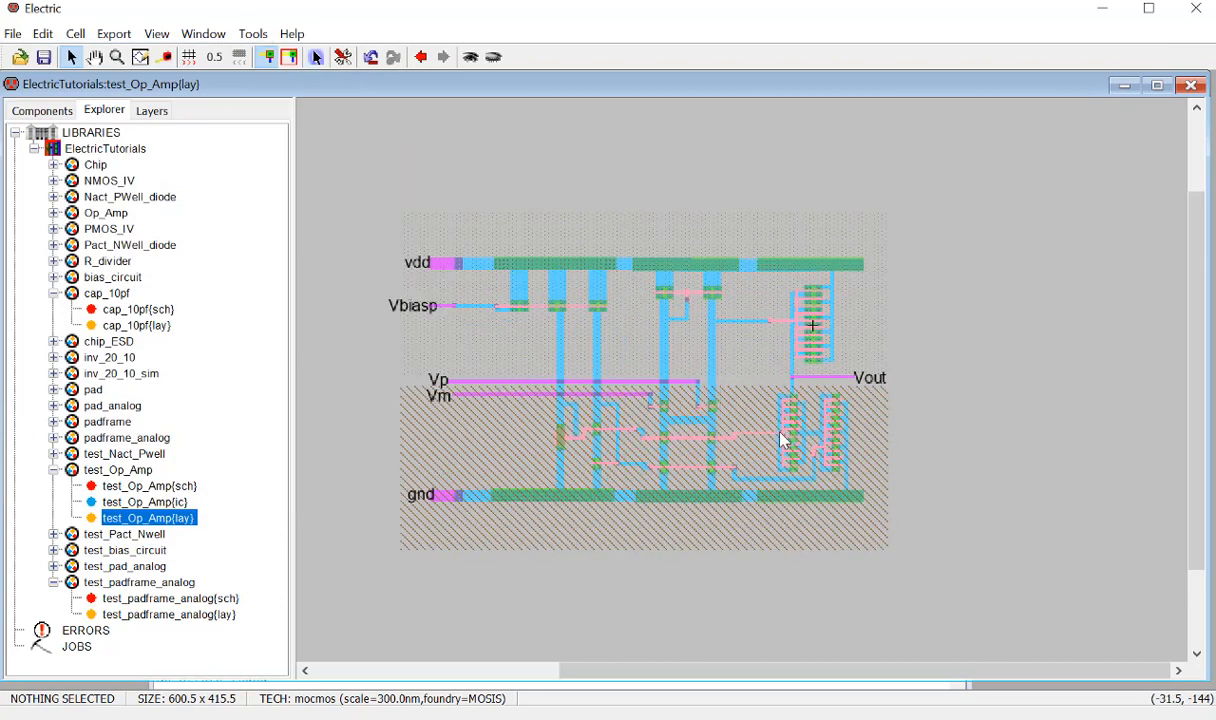
pyautogui.click(165, 57)
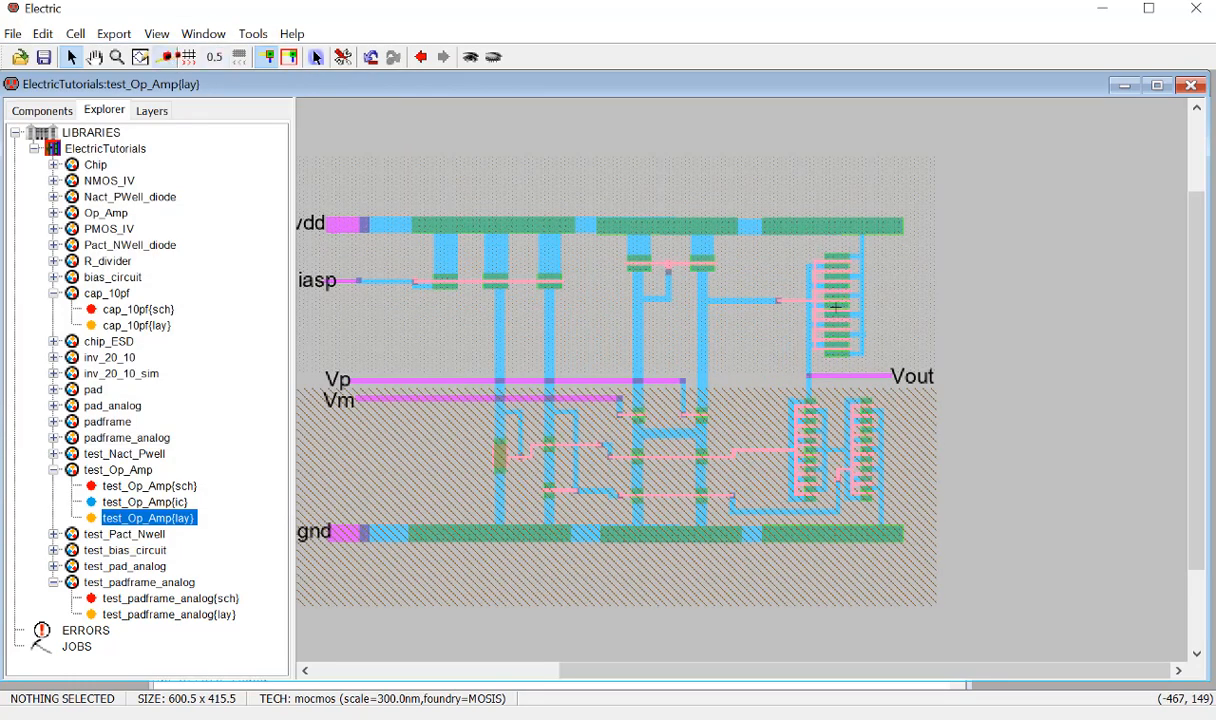
pyautogui.moveTo(907, 510)
pyautogui.mouseDown()
pyautogui.moveTo(918, 368)
pyautogui.moveTo(908, 239)
pyautogui.mouseUp()
pyautogui.press('Escape')
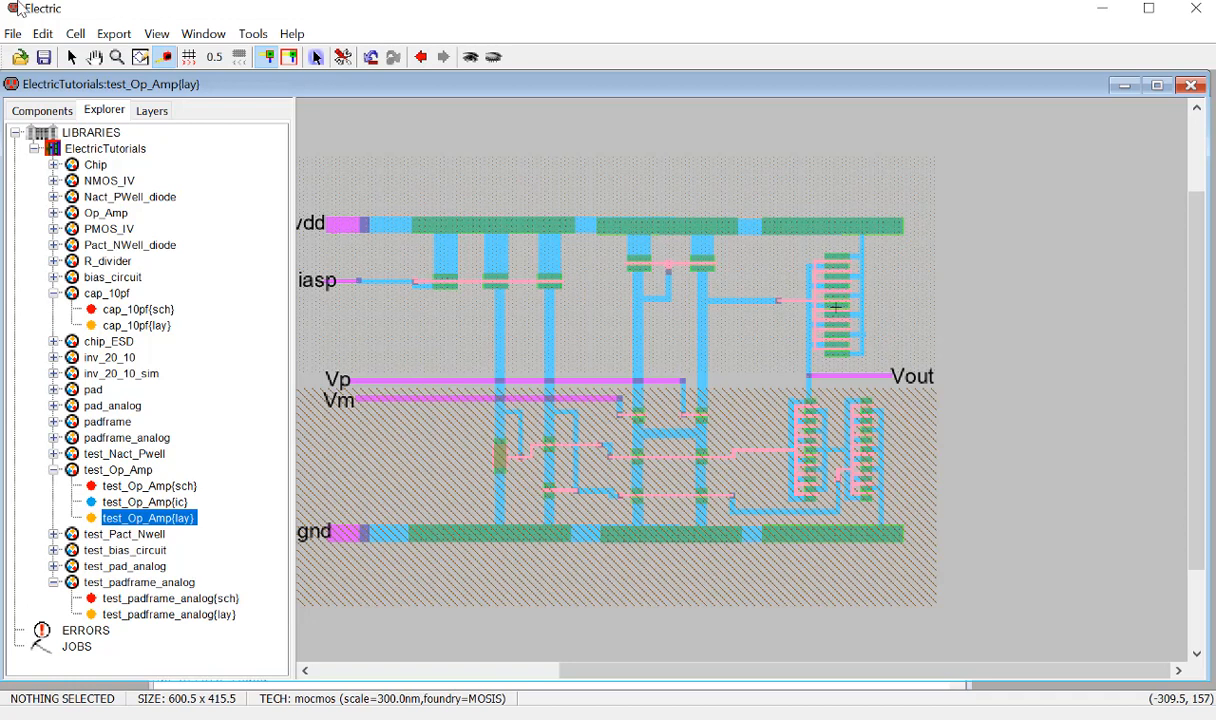
pyautogui.click(72, 56)
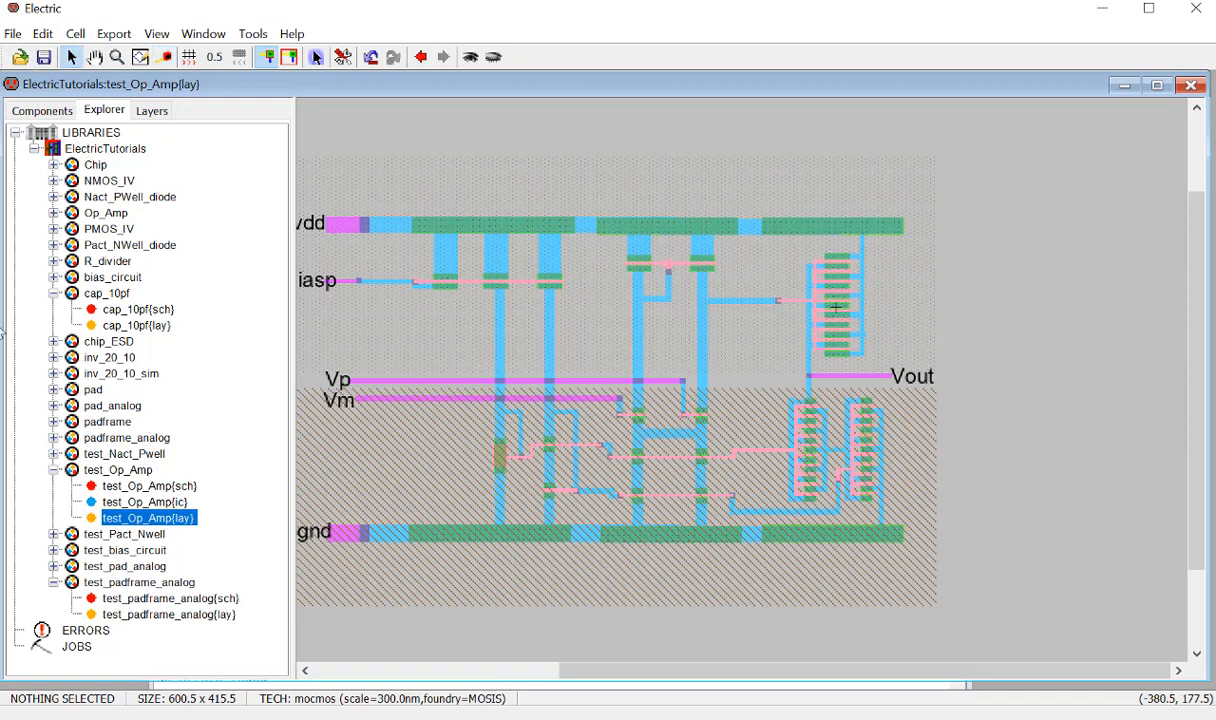
# Switch to the tutorial page in the browser and review the total area required for the capacitor layout.
pyautogui.click(95, 275)
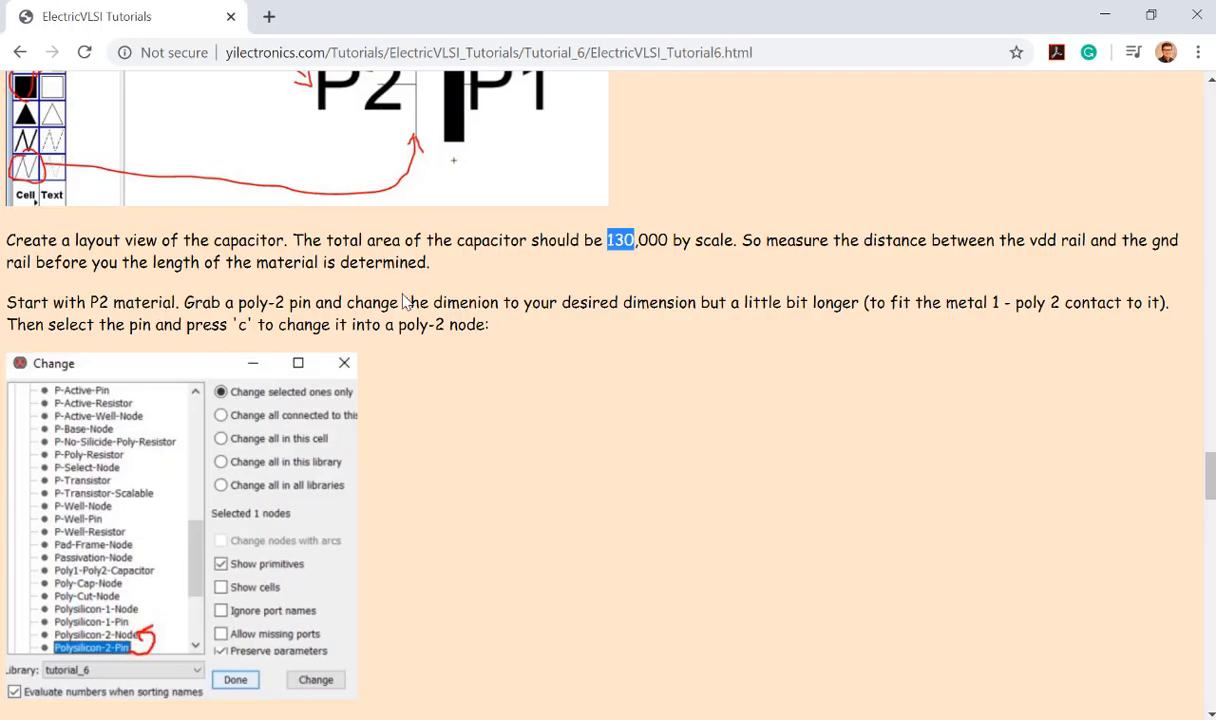
pyautogui.moveTo(613, 238); pyautogui.dragTo(663, 235)
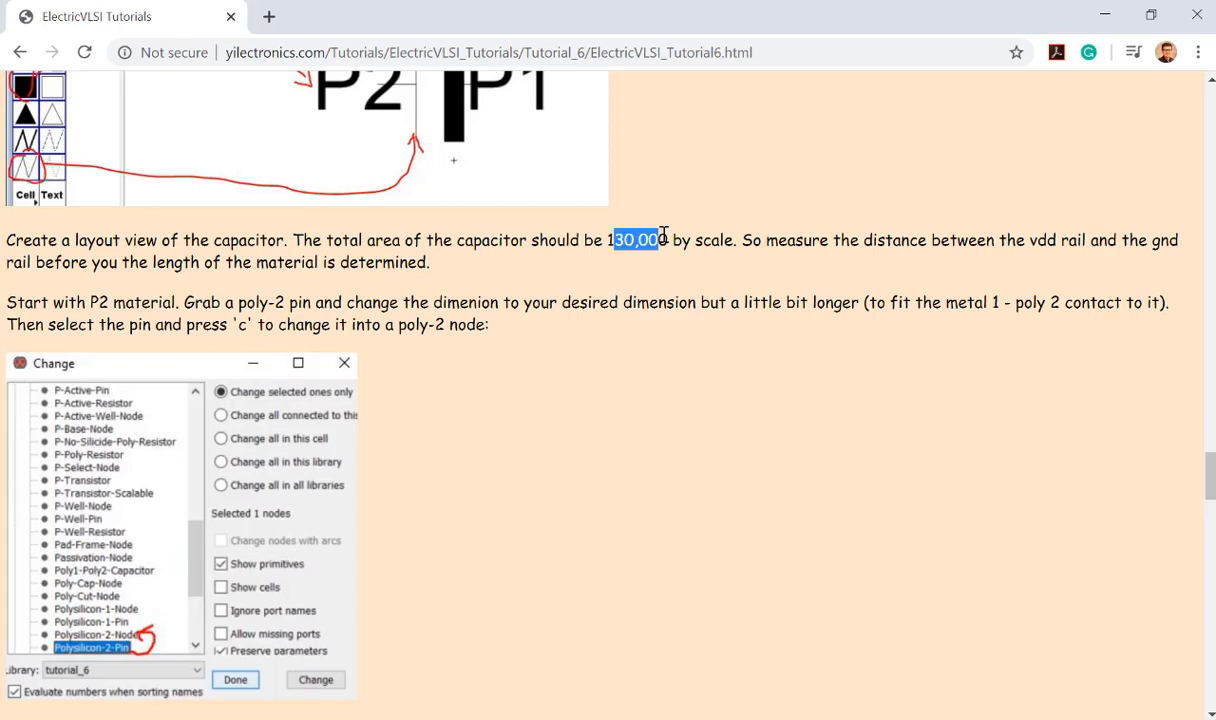
pyautogui.click(480, 267)
pyautogui.moveTo(373, 240); pyautogui.dragTo(661, 240)
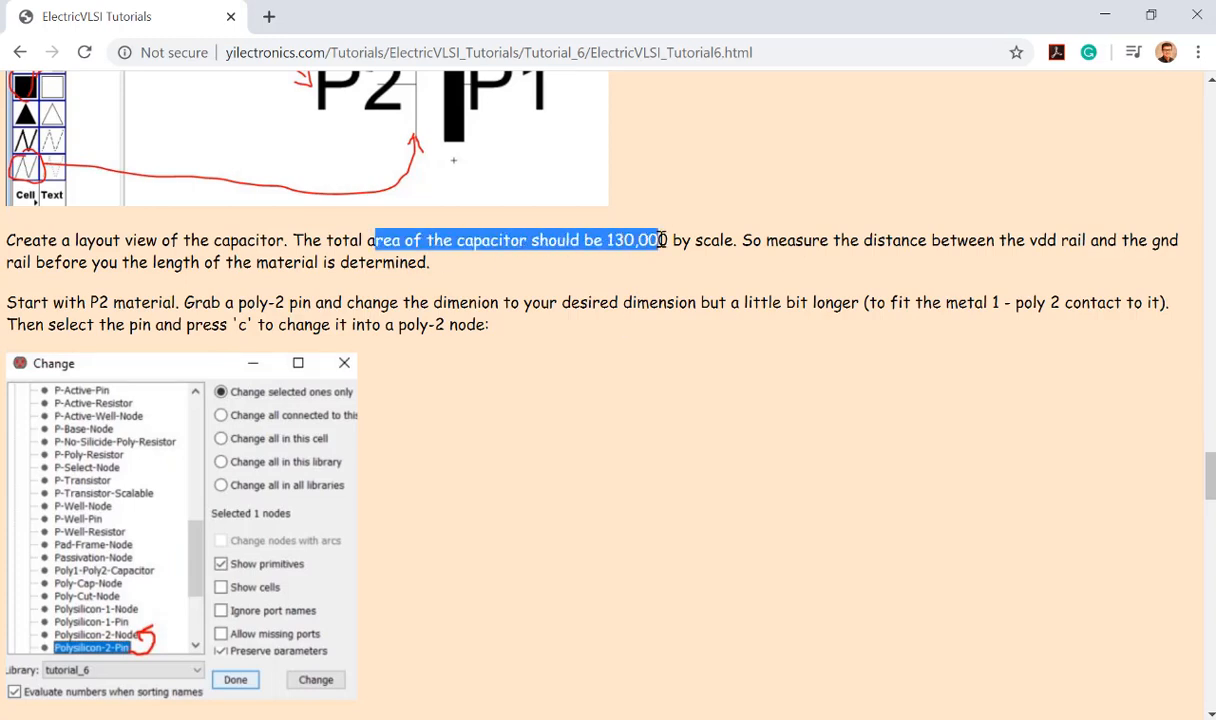
pyautogui.click(487, 276)
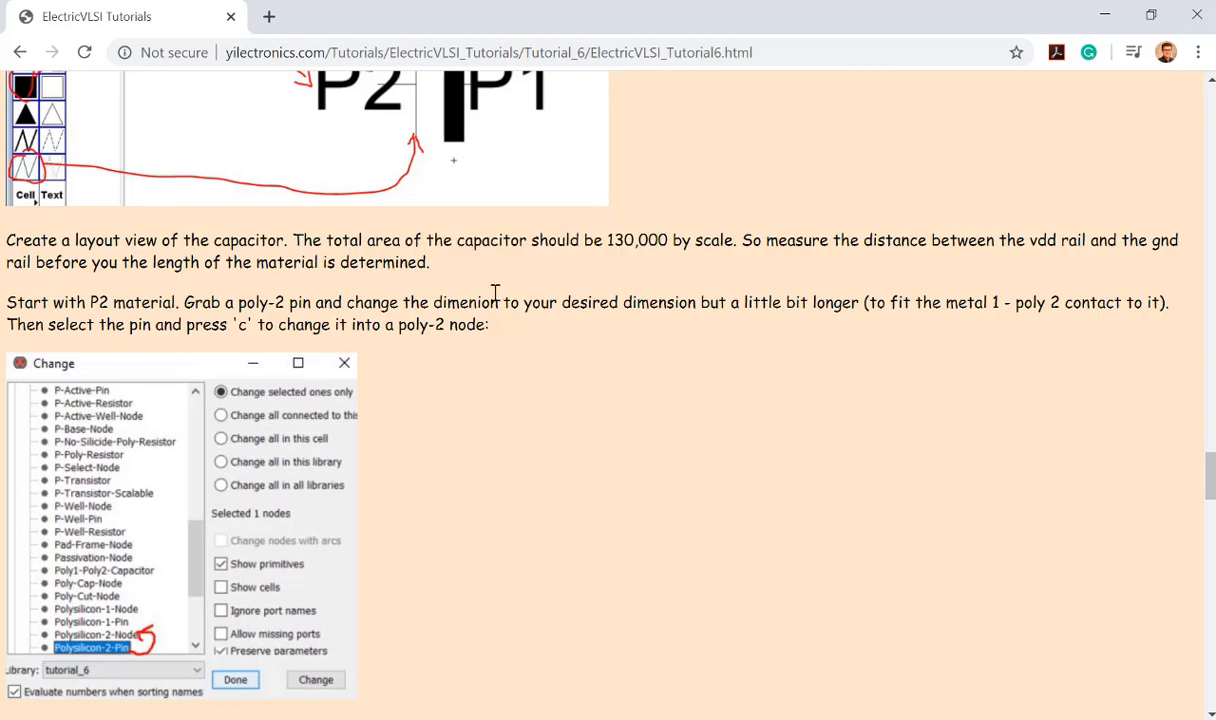
pyautogui.scroll(4, 491, 288)
pyautogui.scroll(-4, 497, 301)
# Switch to Calculator, clear the last calculation and enter the capacitor's total area, 130000.
pyautogui.hotkey('alt', 'Tab')
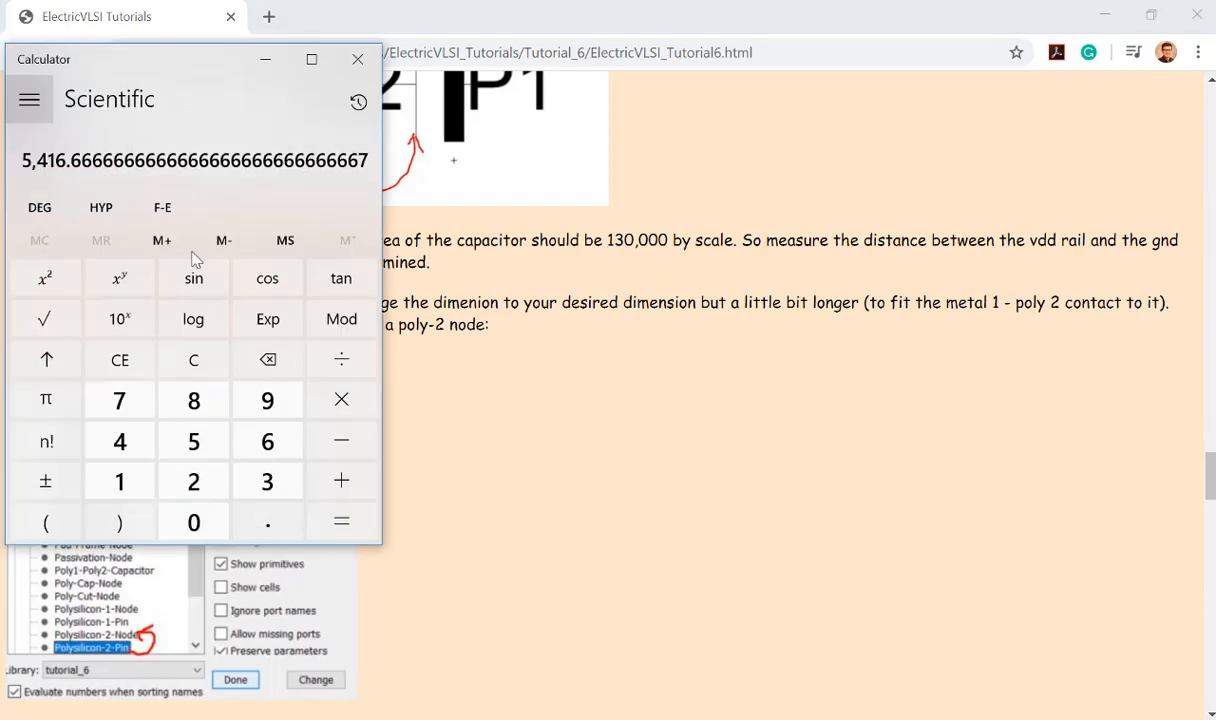
pyautogui.click(195, 359)
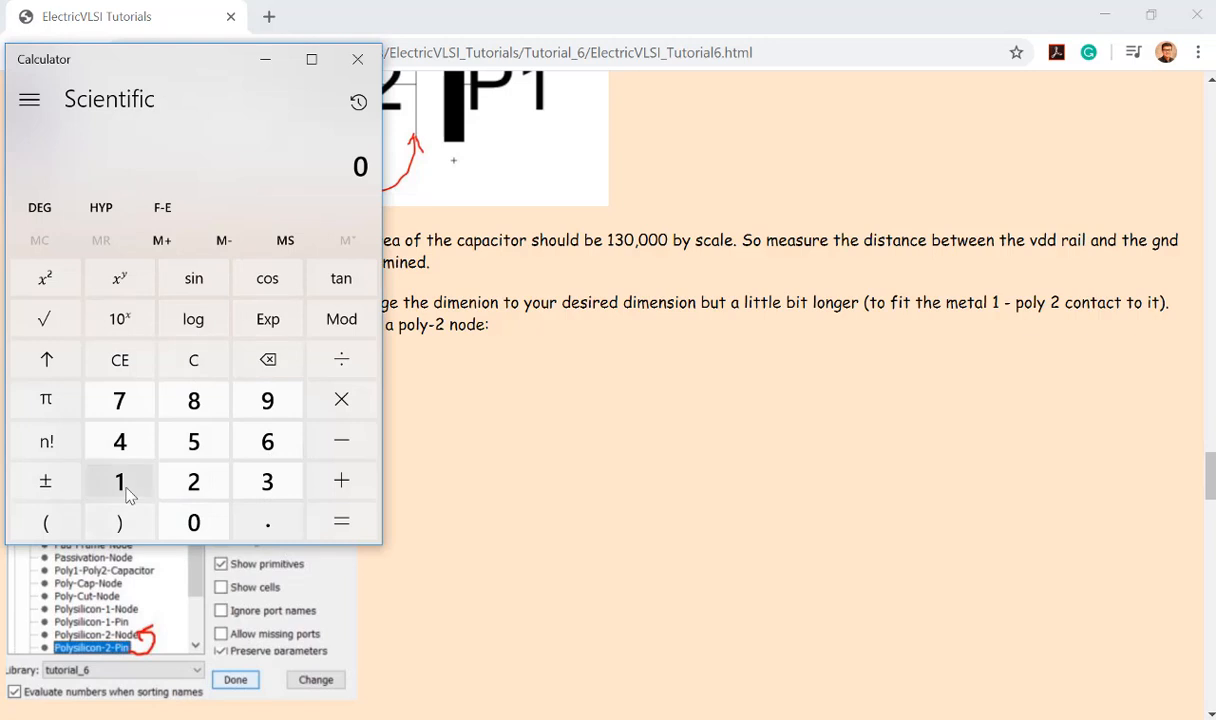
pyautogui.click(122, 483)
pyautogui.click(275, 481)
pyautogui.click(187, 532)
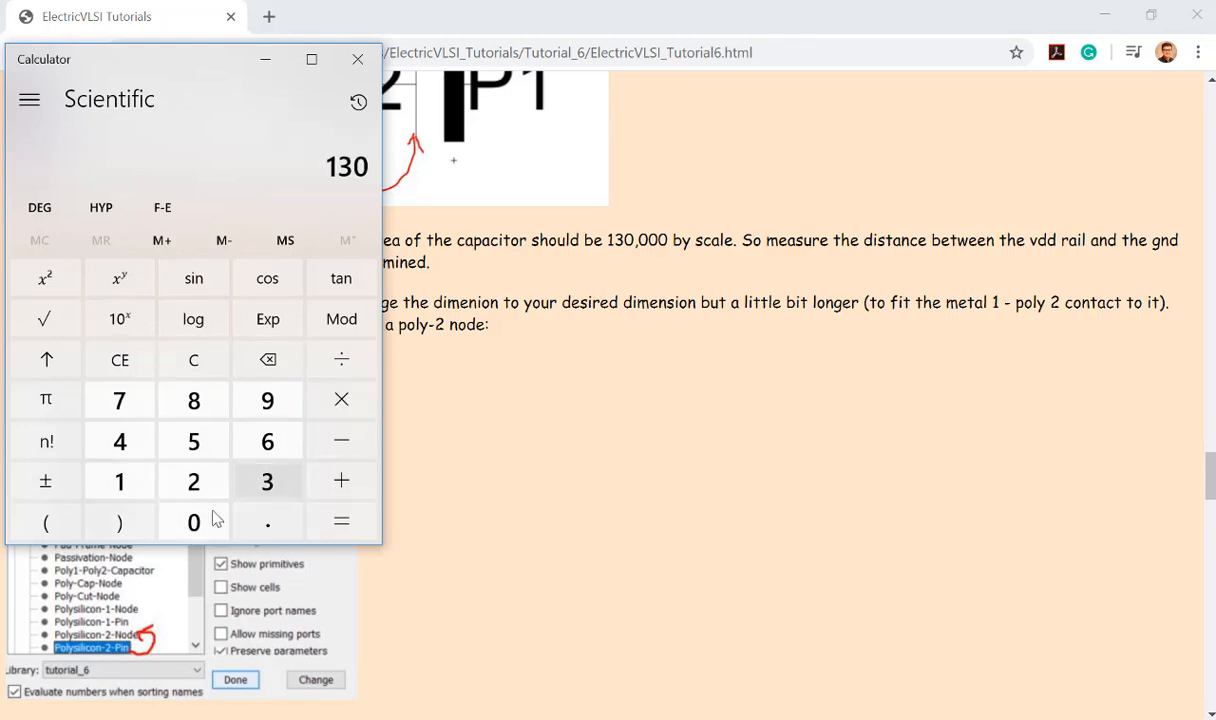
pyautogui.click(199, 524)
pyautogui.click(200, 524)
pyautogui.click(201, 523)
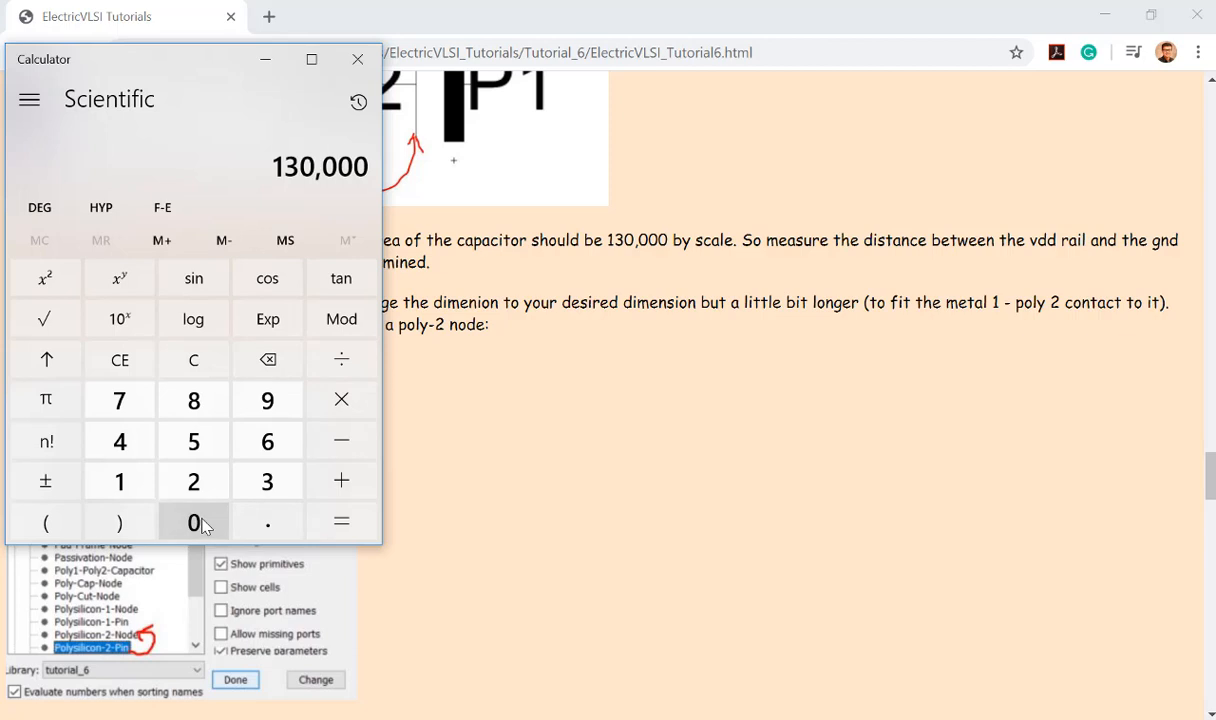
# Divide the 130,000 area by 240 and minimize Calculator.
pyautogui.click(338, 362)
pyautogui.click(205, 484)
pyautogui.click(119, 441)
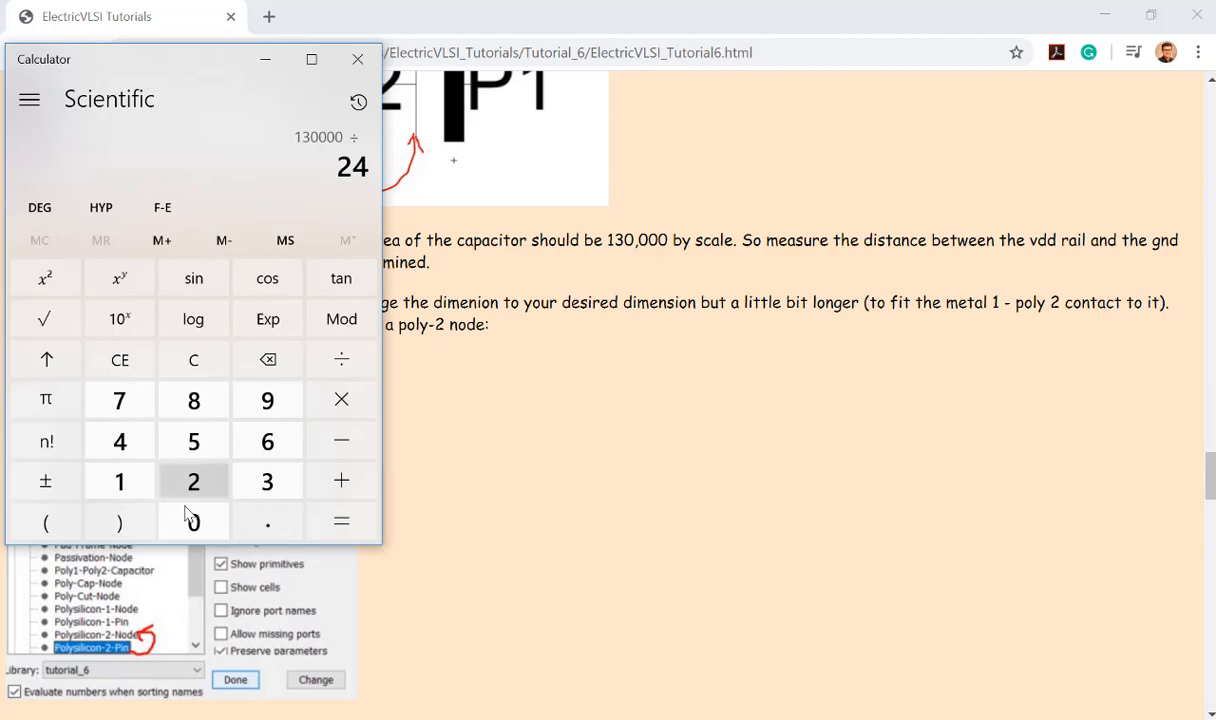
pyautogui.click(194, 522)
pyautogui.click(358, 528)
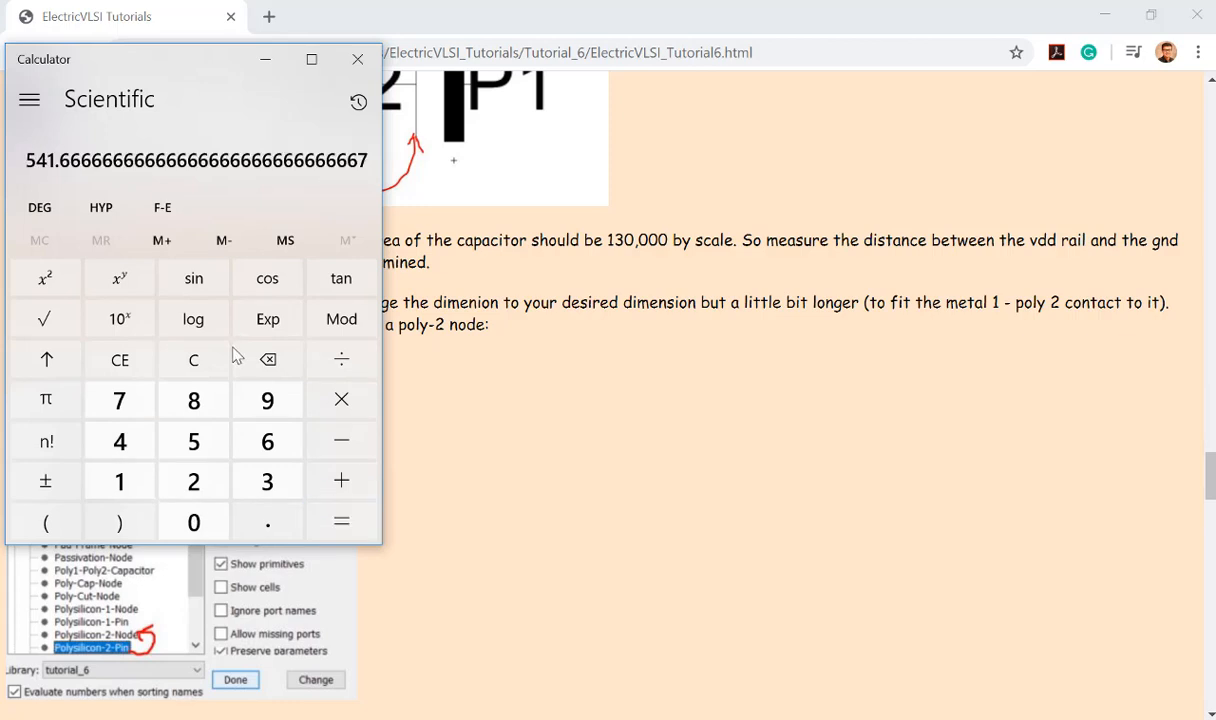
pyautogui.click(265, 59)
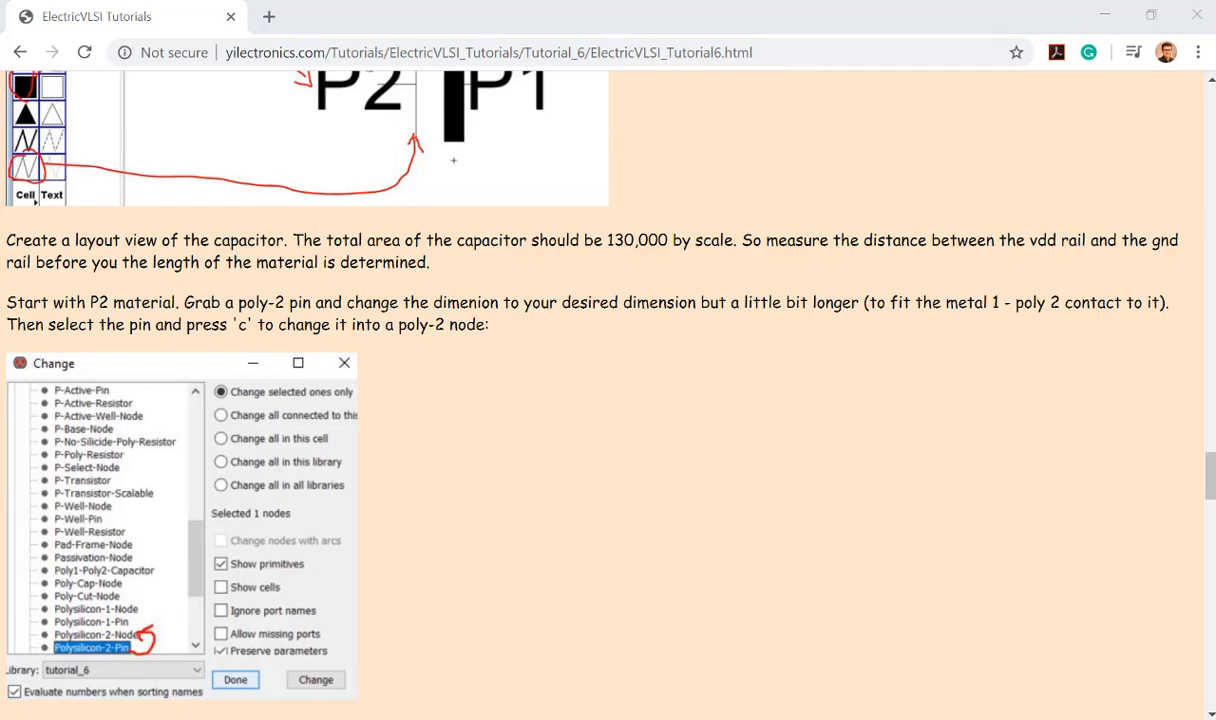
# Return to Electric and create a new layout cell named test_cap_10pf in the ElectricTutorials library with the mocmos technology.
pyautogui.click(0, 297)
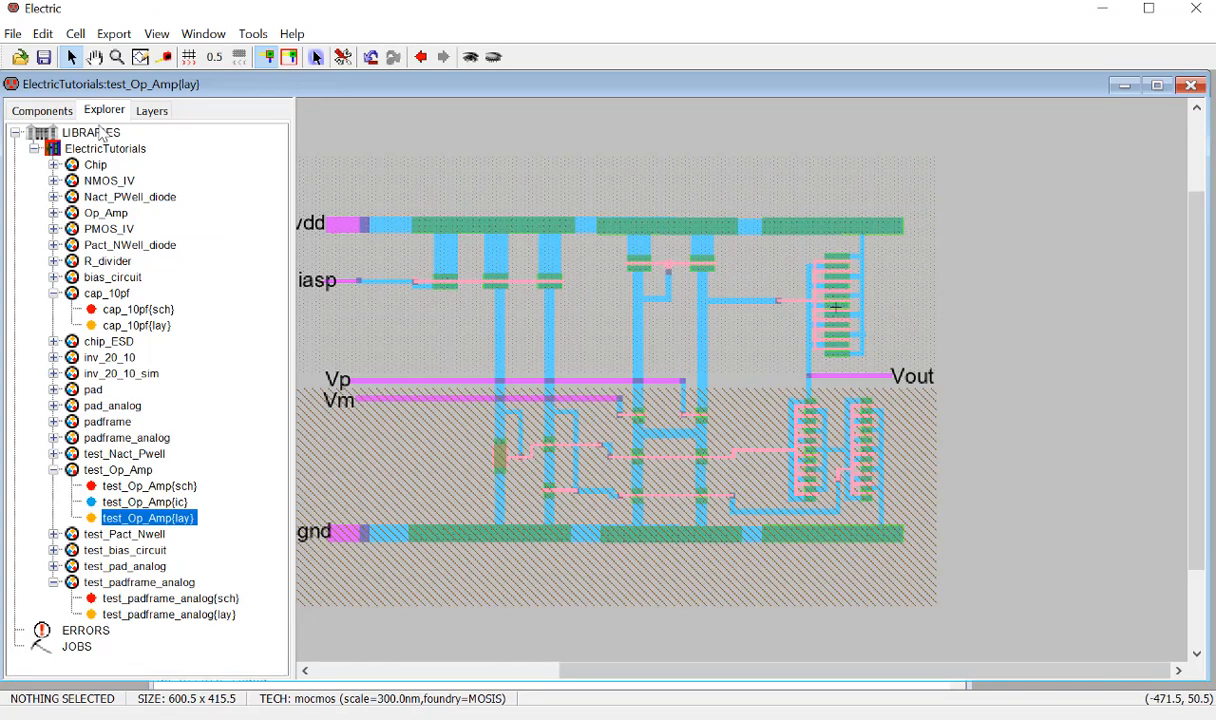
pyautogui.click(76, 33)
pyautogui.click(141, 48)
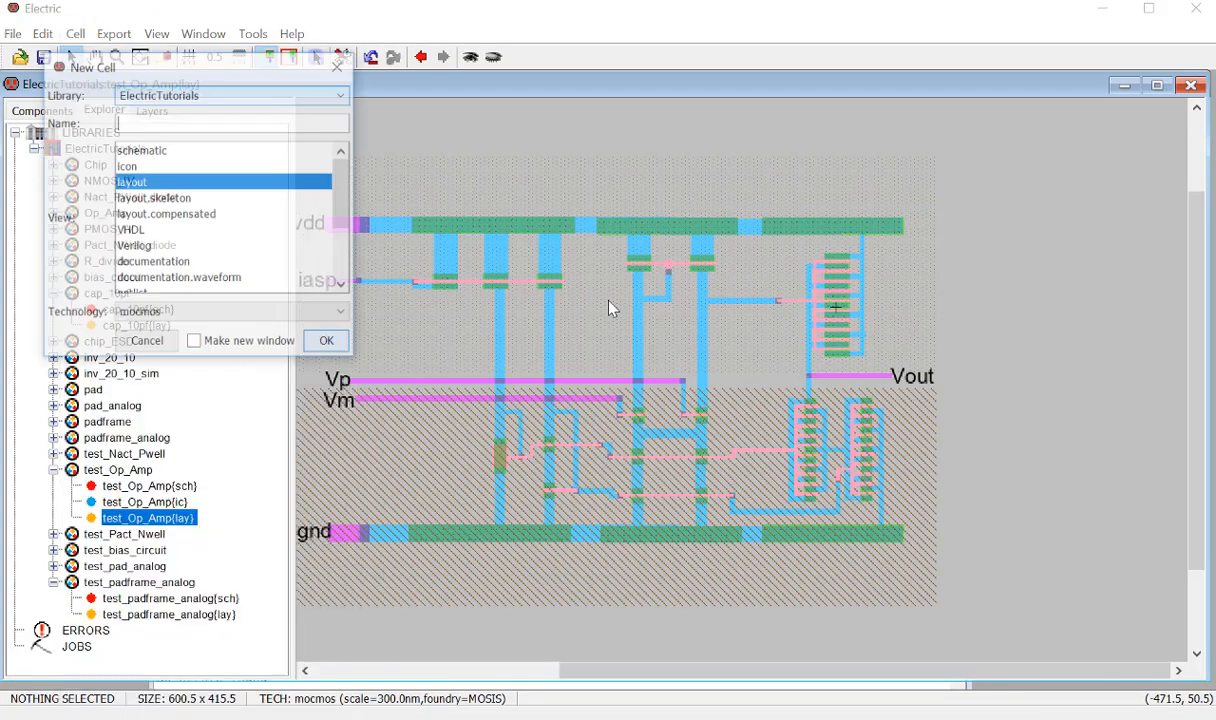
pyautogui.moveTo(215, 66); pyautogui.dragTo(638, 114)
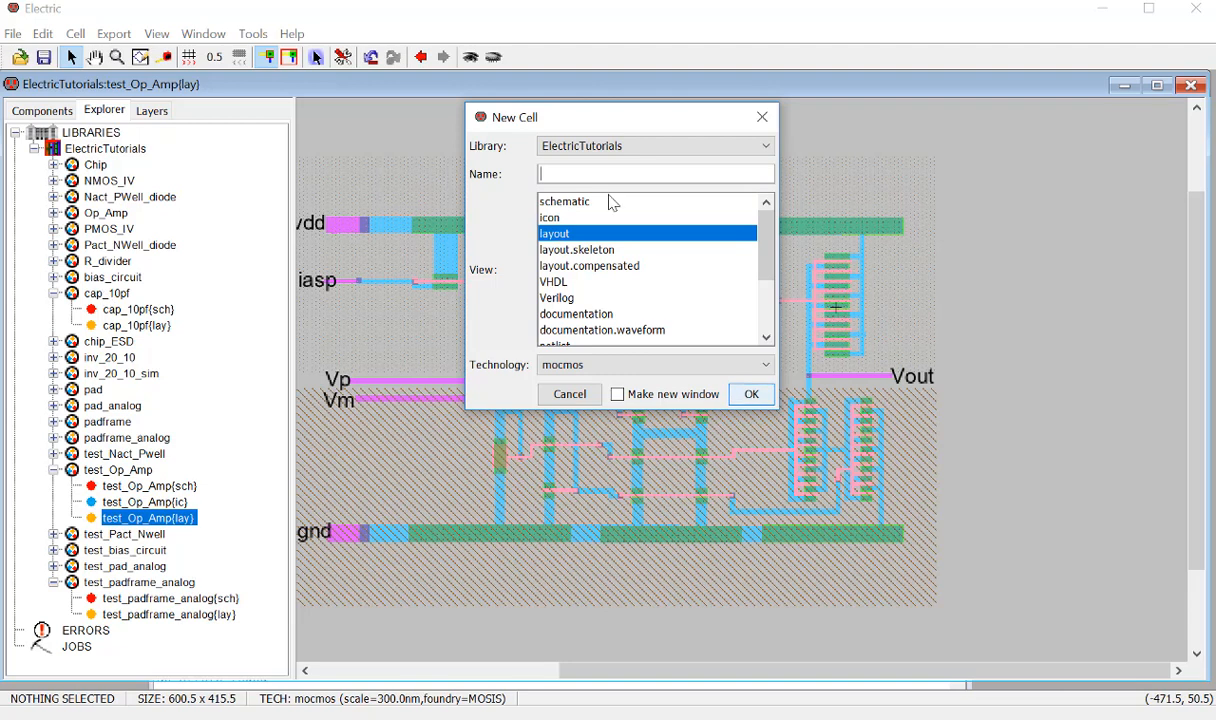
pyautogui.write('test_cap_10pf')
pyautogui.click(751, 394)
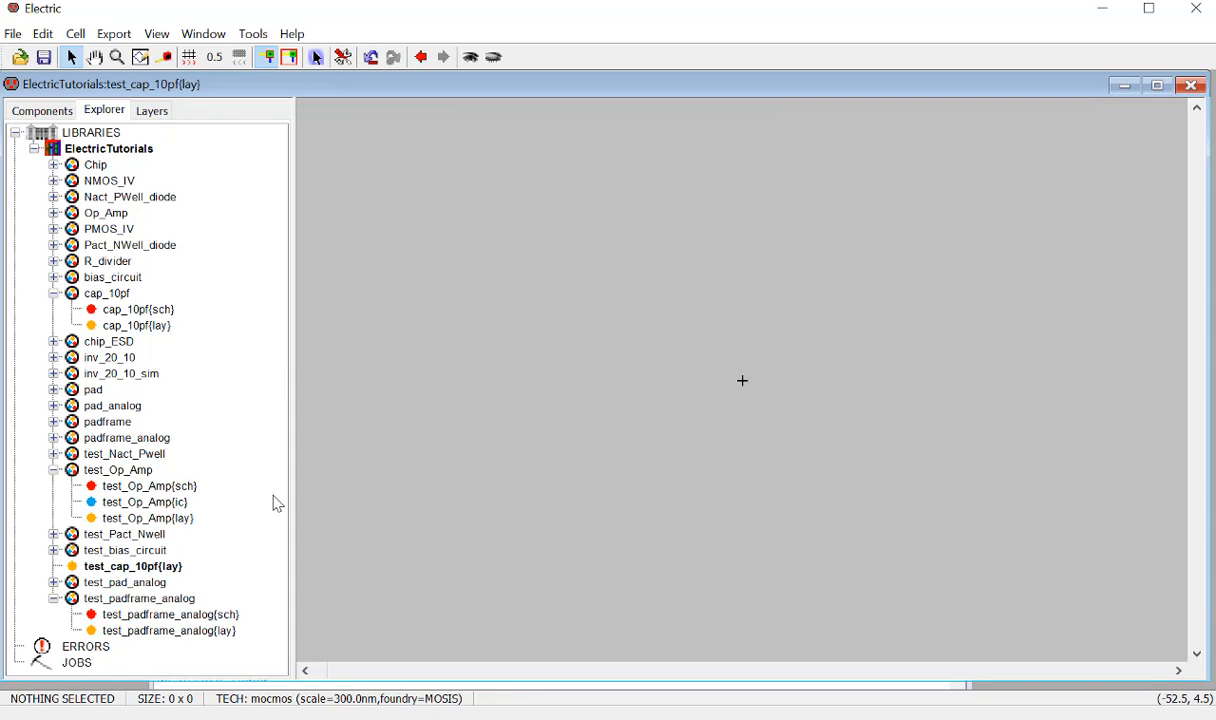
# Open the existing cap_10pf layout and check the properties of its P2 and P1 metal-1 contacts.
pyautogui.click(50, 111)
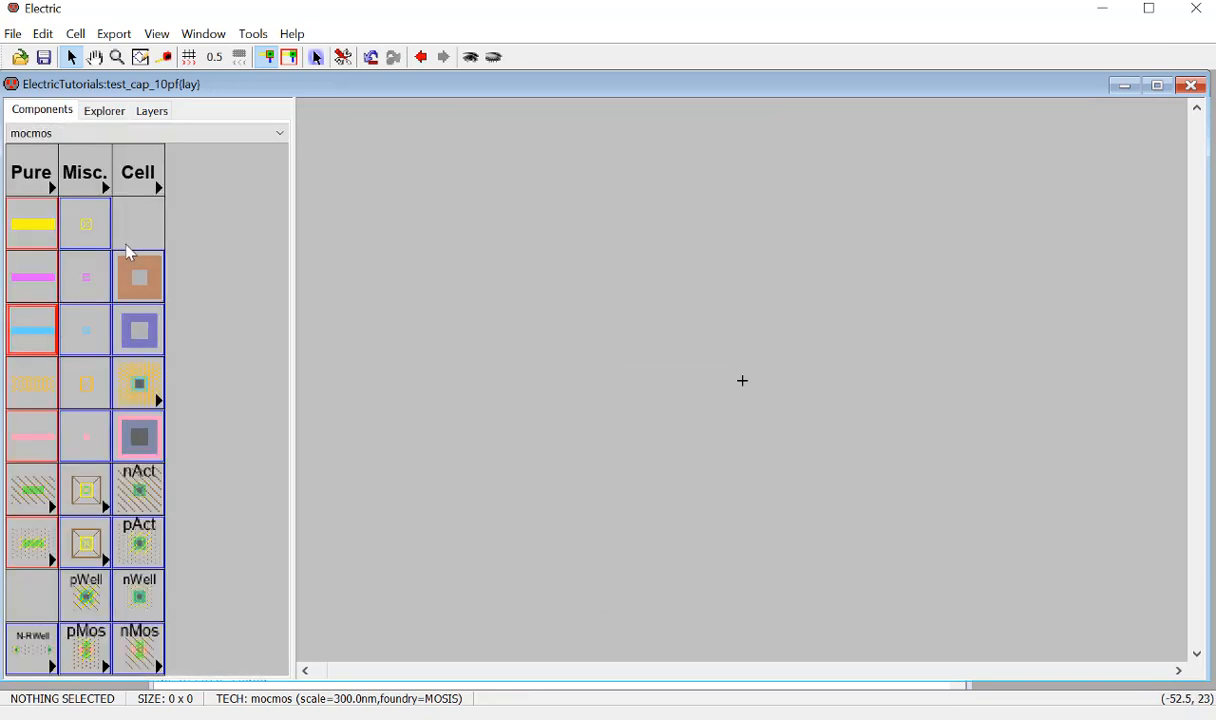
pyautogui.click(105, 111)
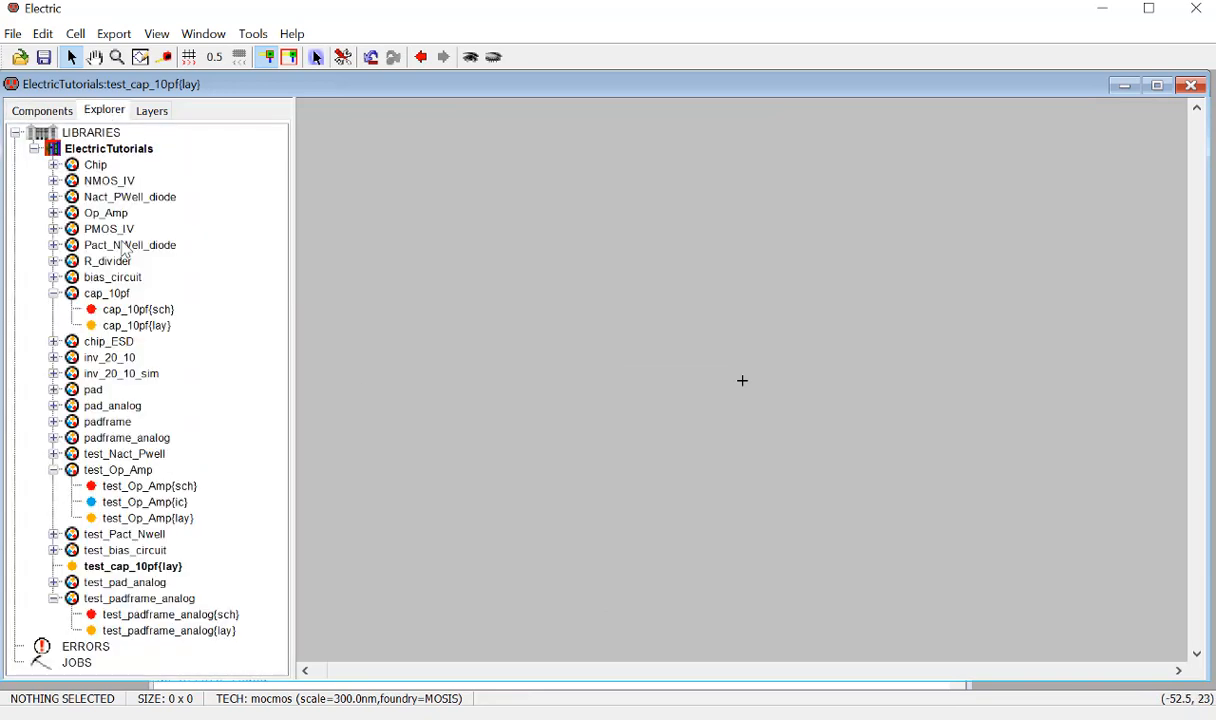
pyautogui.doubleClick(122, 327)
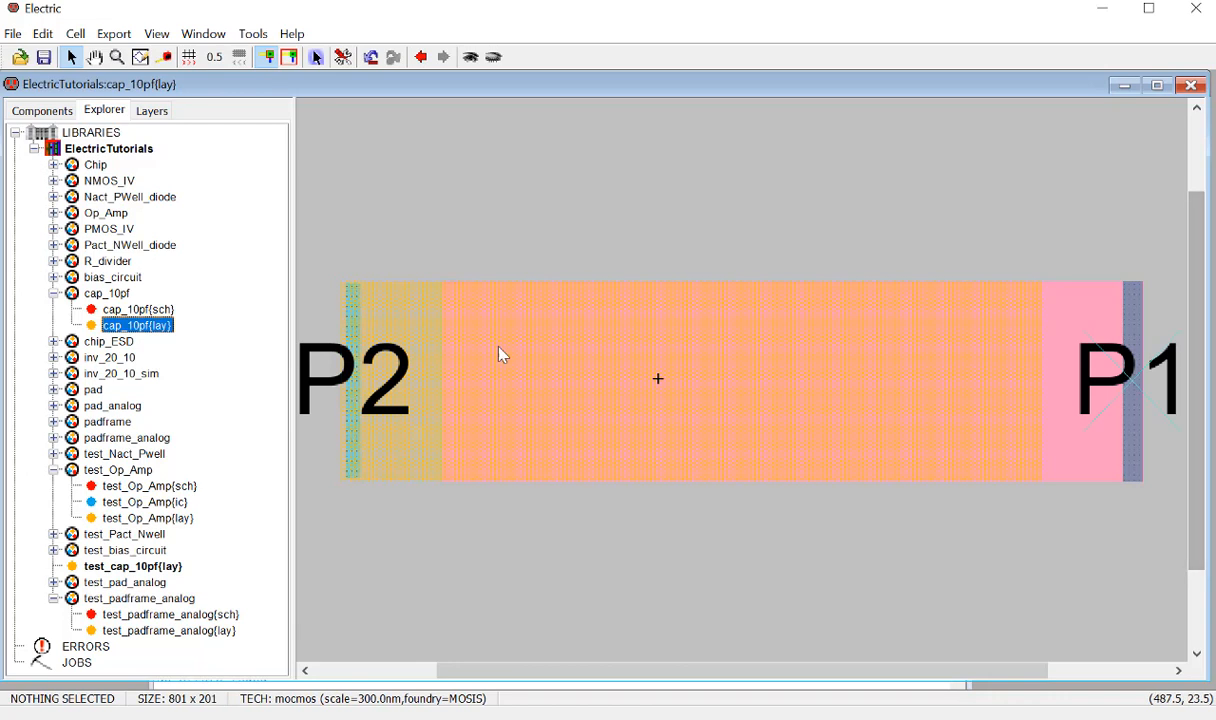
pyautogui.doubleClick(354, 327)
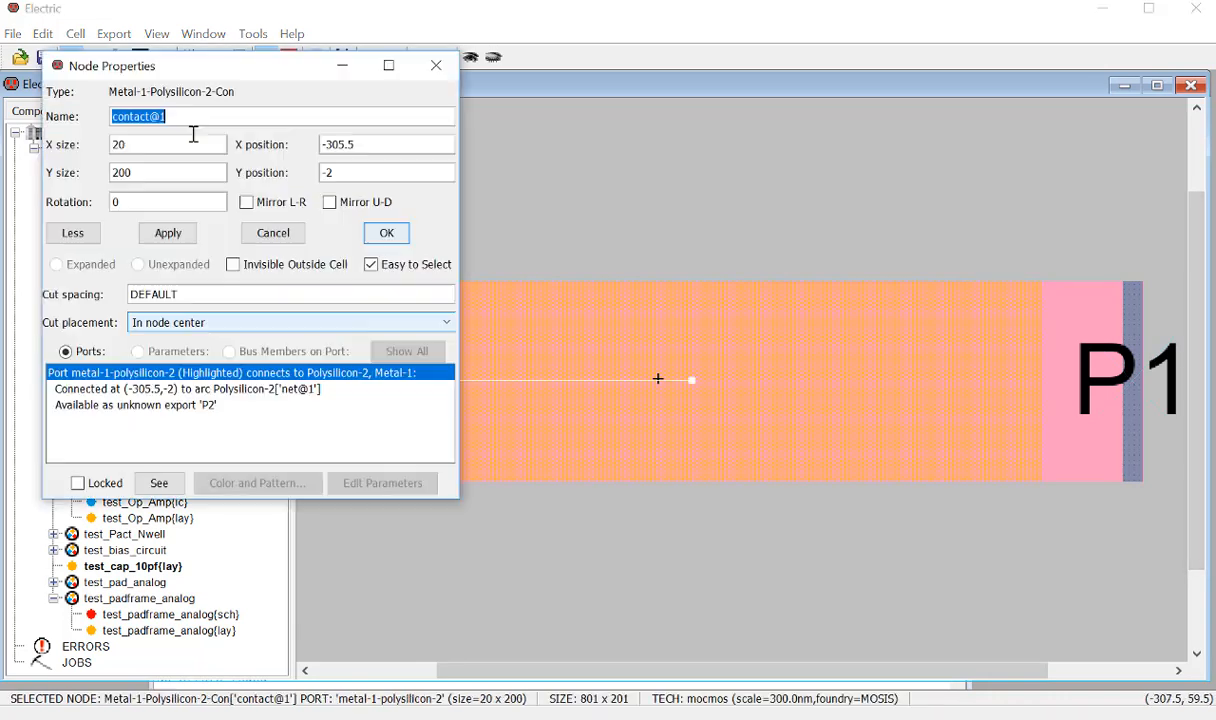
pyautogui.click(434, 68)
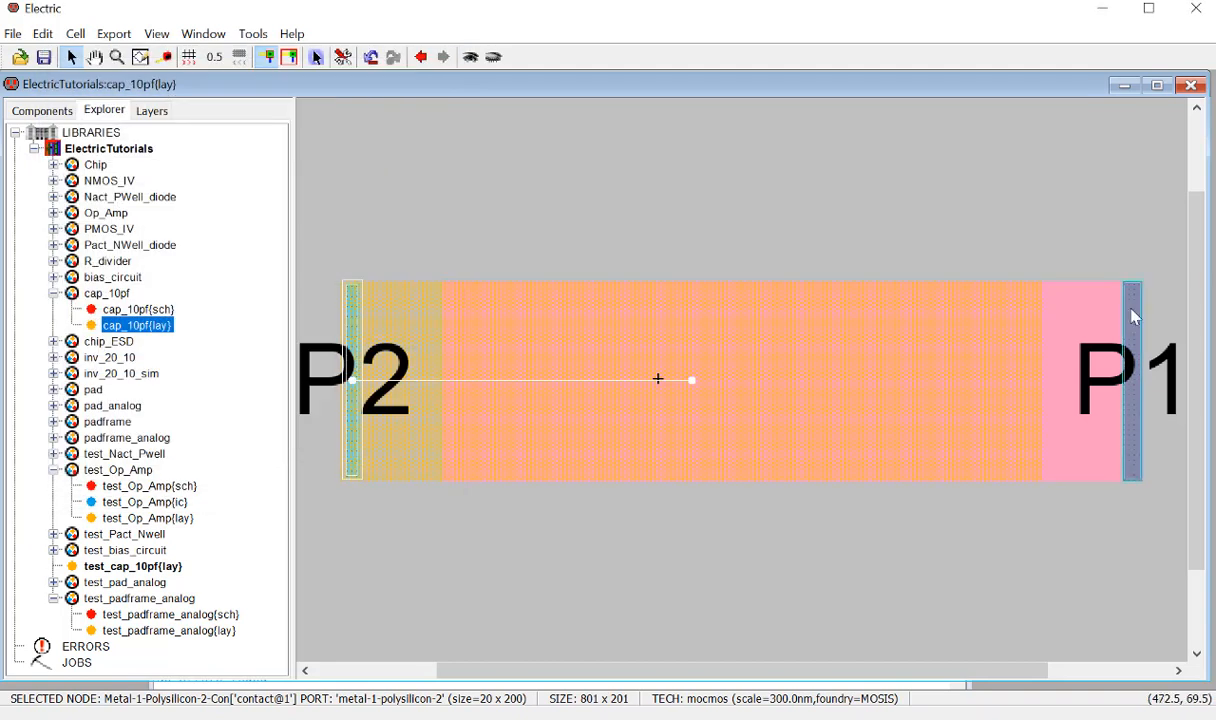
pyautogui.doubleClick(1135, 317)
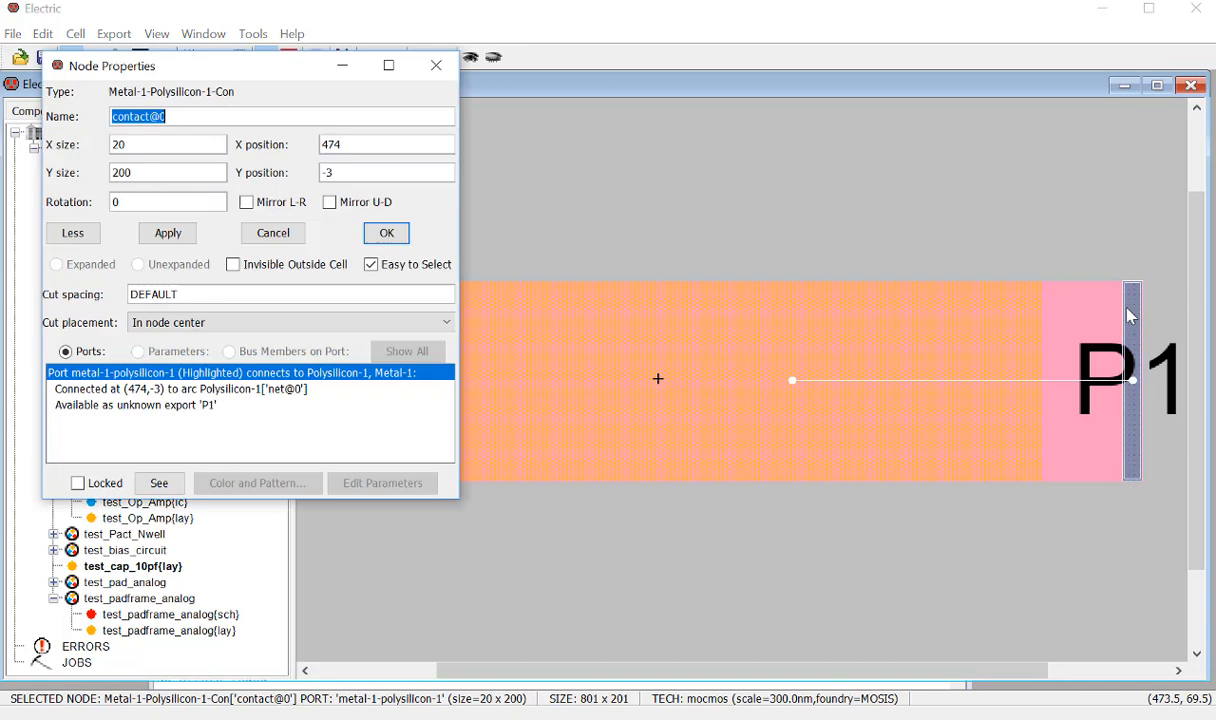
pyautogui.click(437, 66)
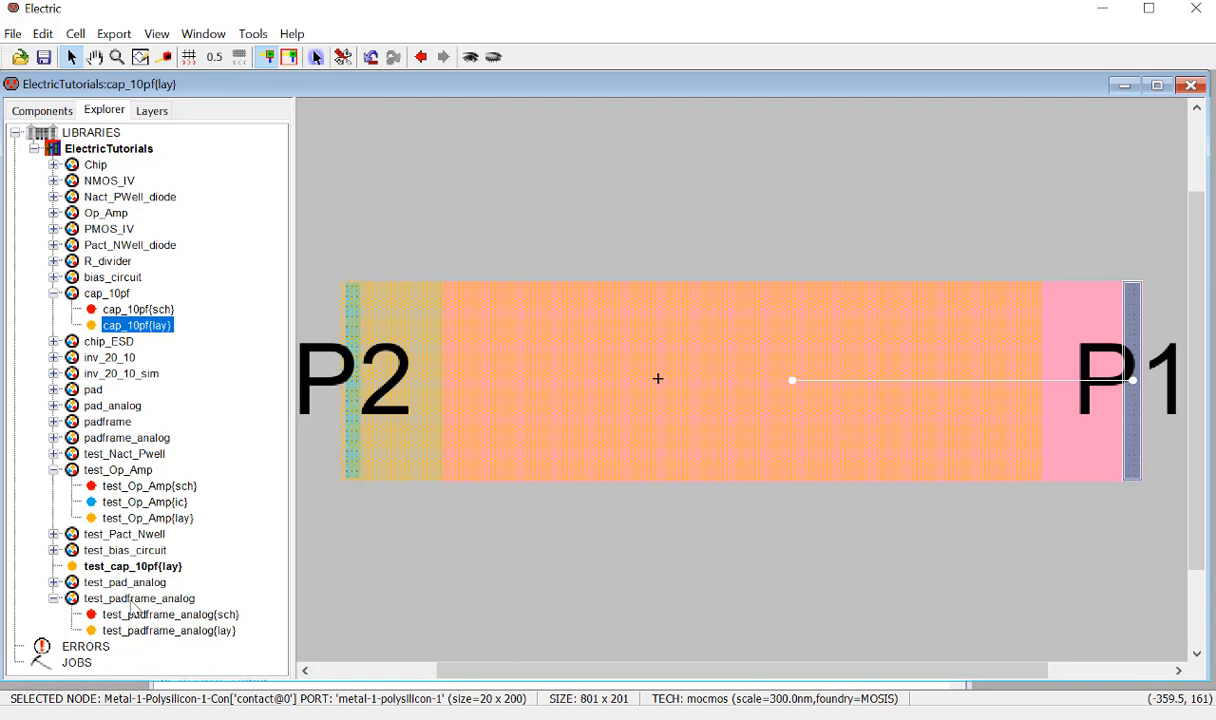
# Reopen the test_cap_10pf layout and place a Polysilicon-2 pin near the cell's origin.
pyautogui.doubleClick(110, 567)
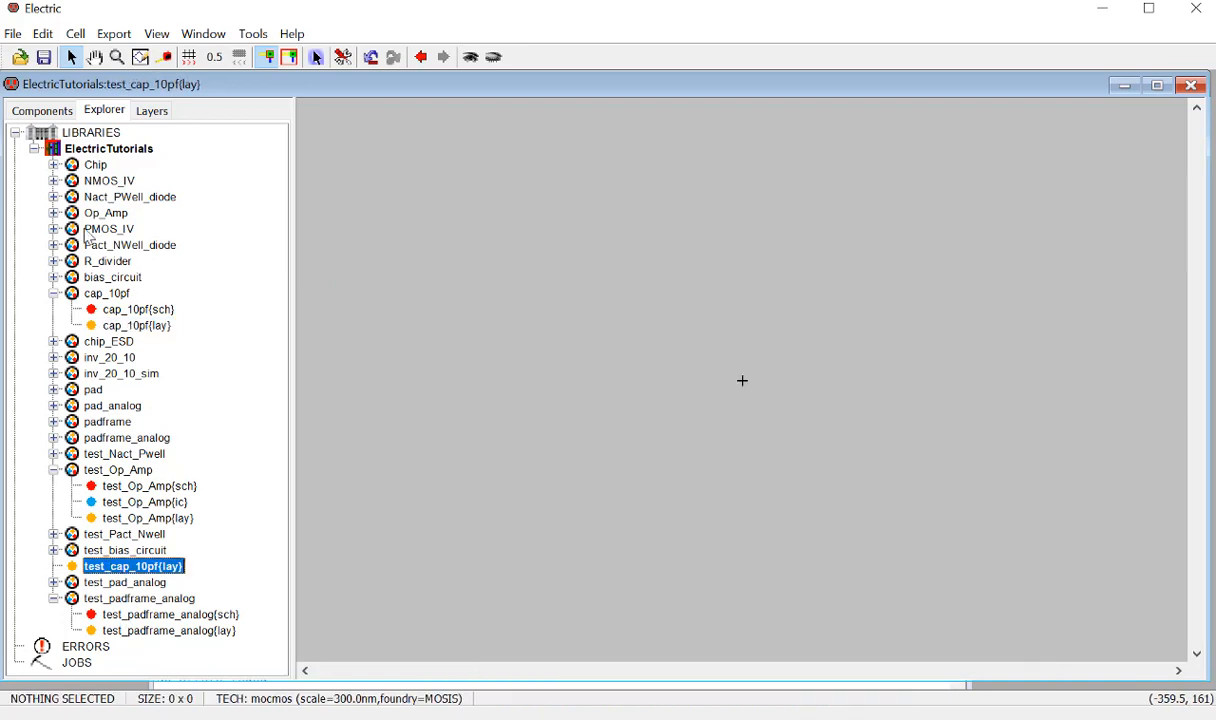
pyautogui.click(45, 108)
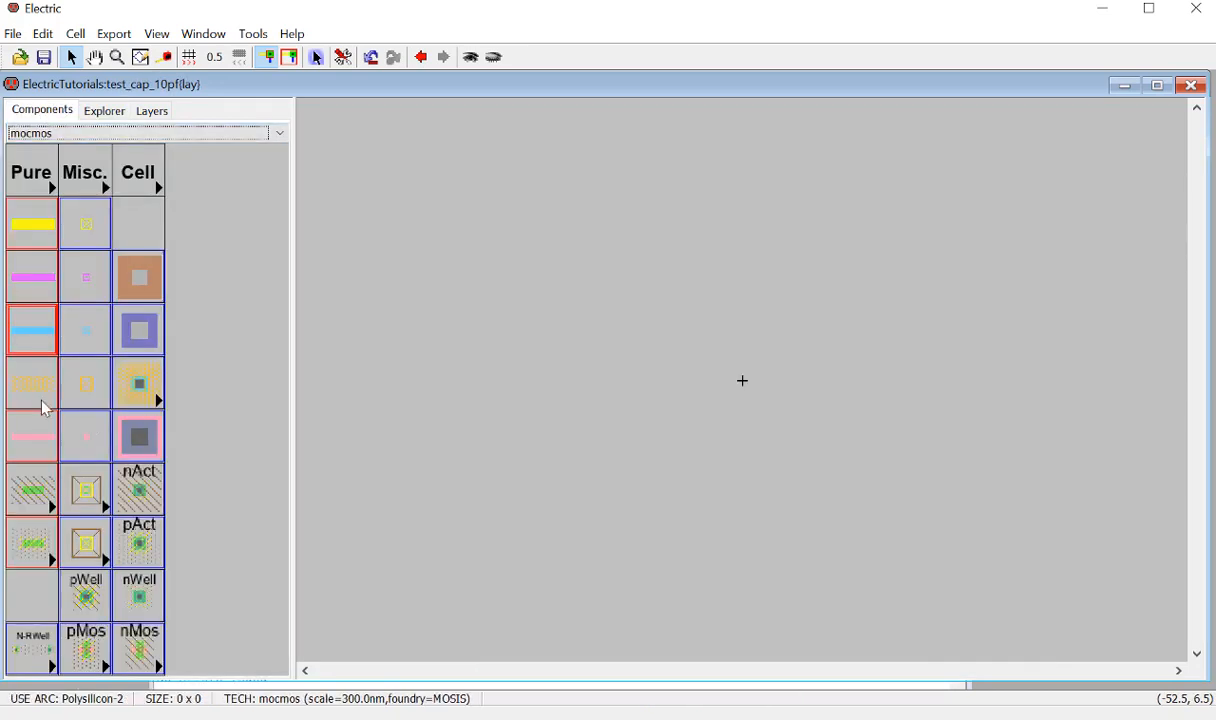
pyautogui.click(82, 385)
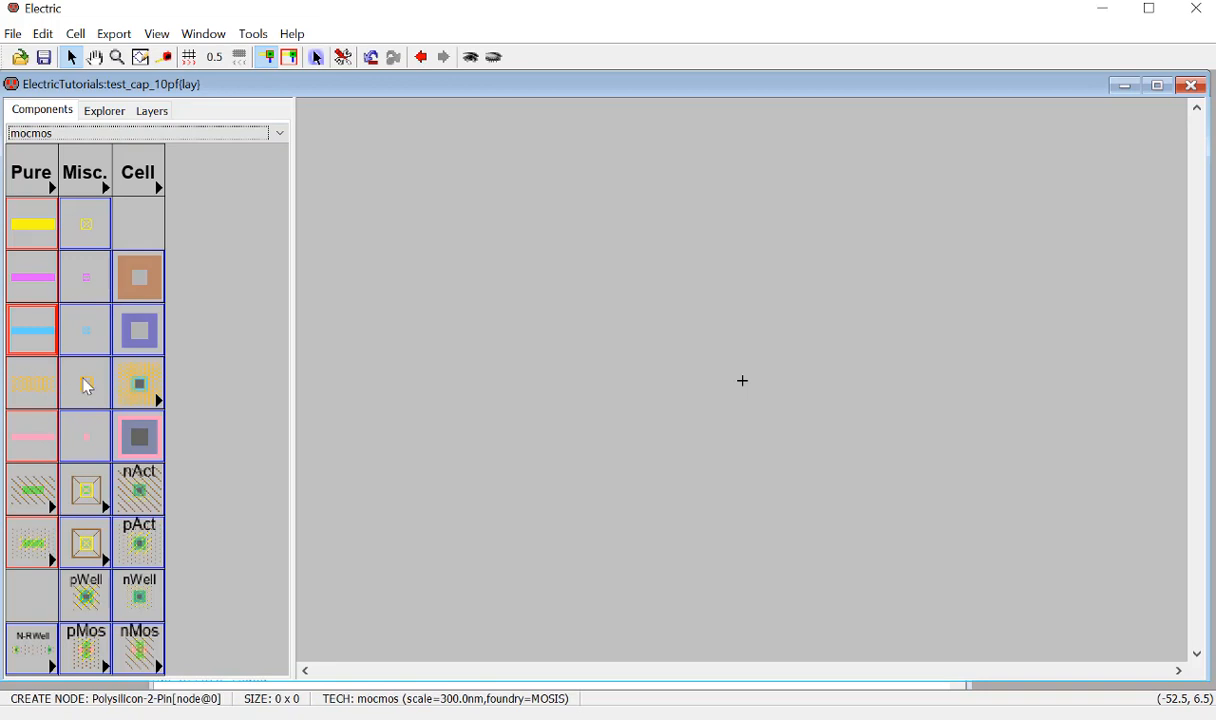
pyautogui.click(623, 360)
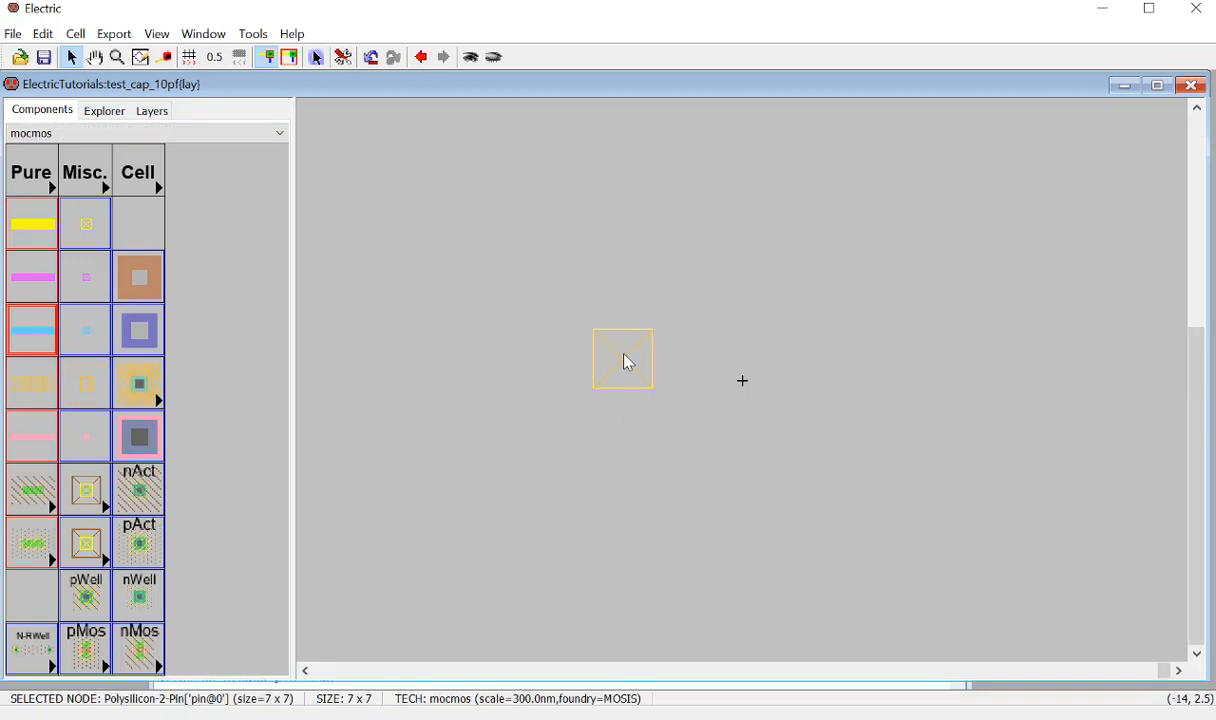
# Change only the selected poly-2 pin into a Polysilicon-2-Node.
pyautogui.press('c')
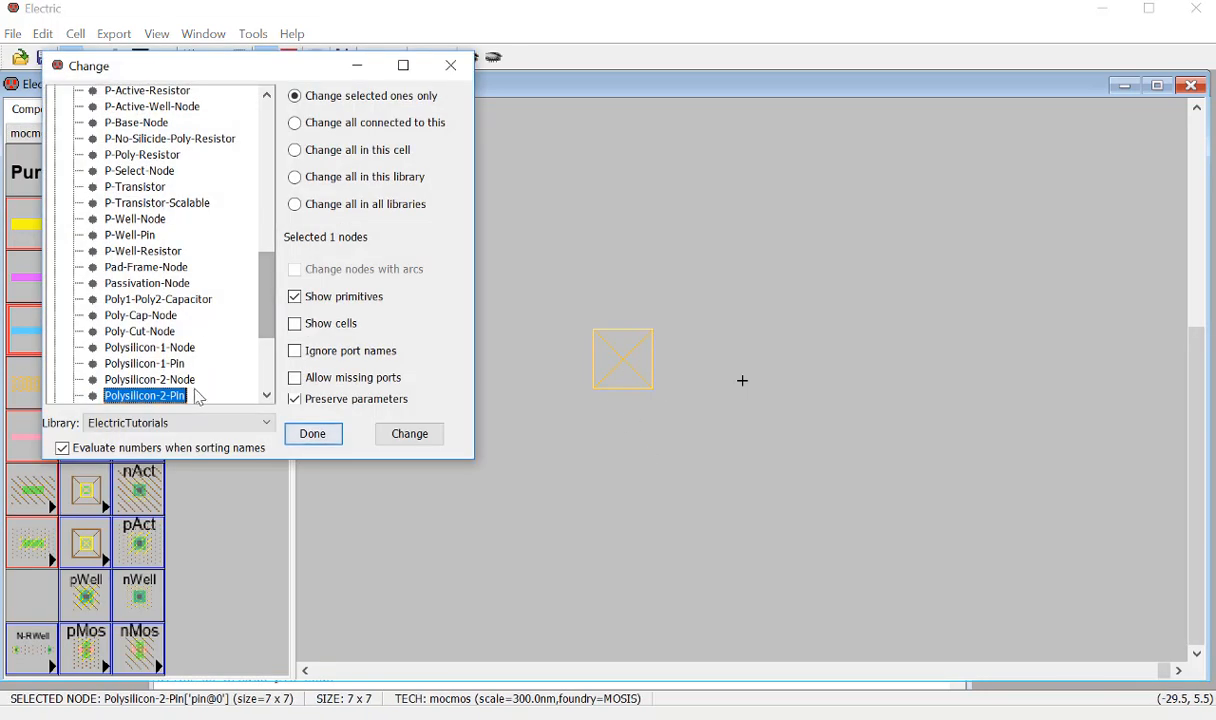
pyautogui.scroll(-1, 270, 325)
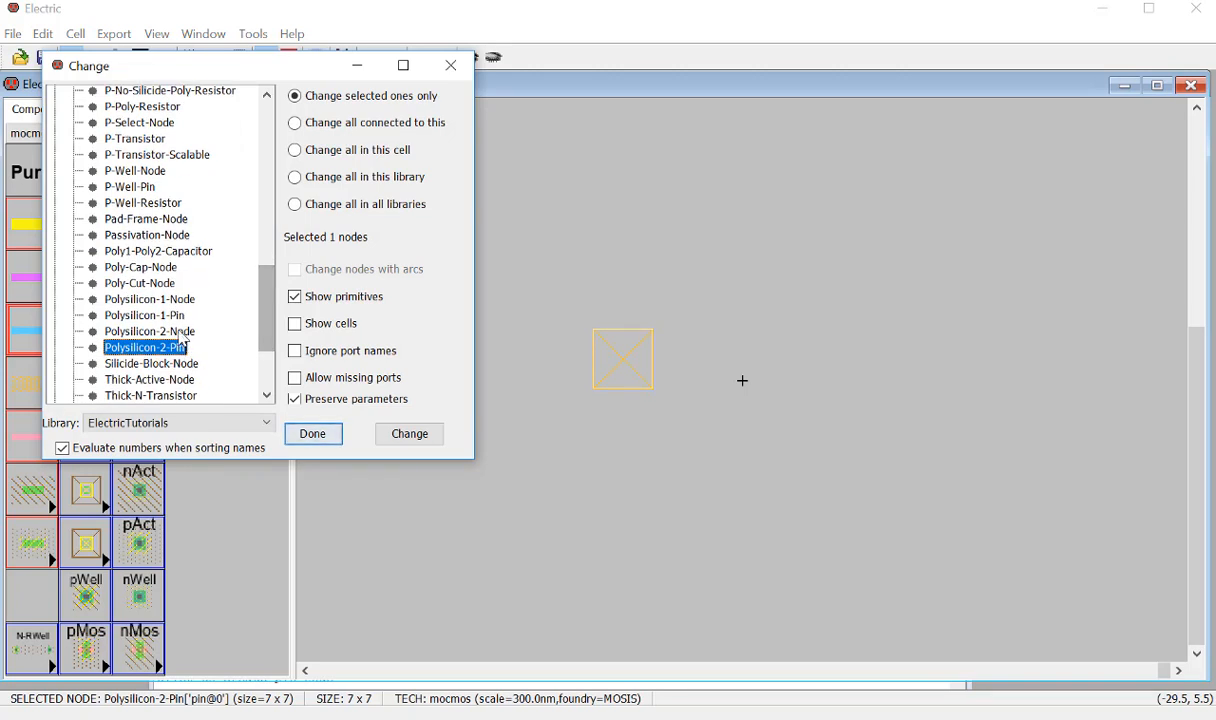
pyautogui.click(172, 331)
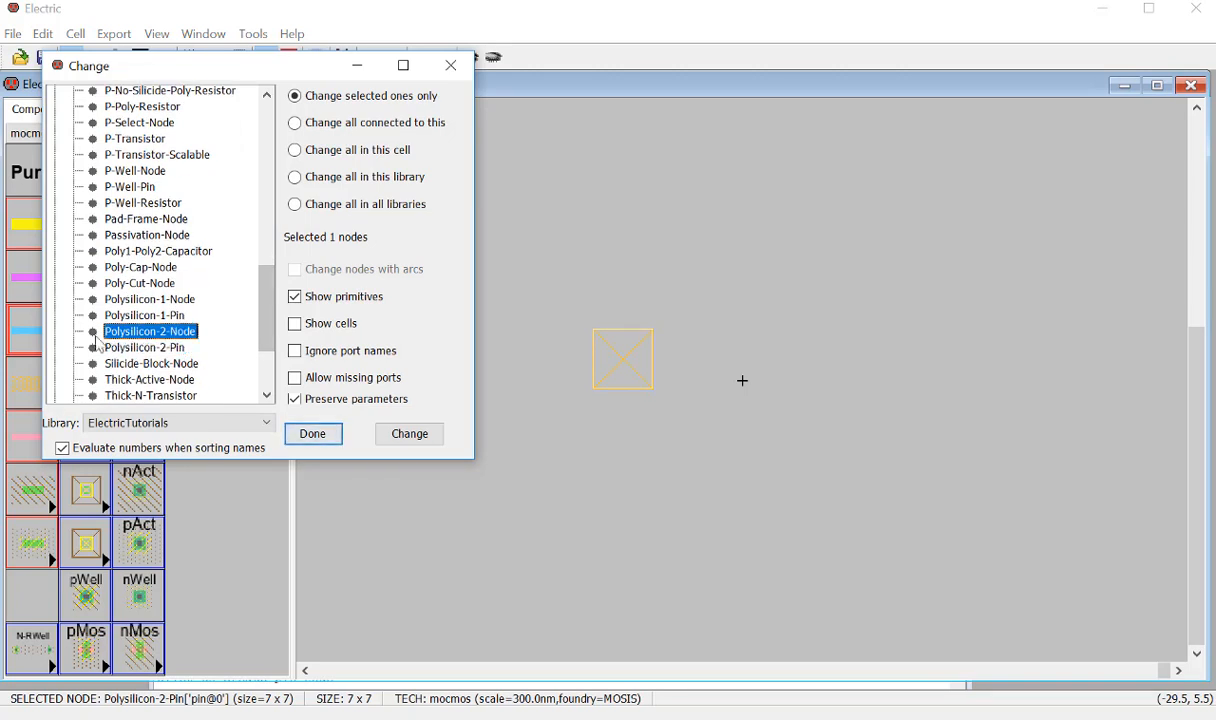
pyautogui.click(407, 434)
pyautogui.click(316, 435)
# Try to set both selected Polysilicon-2-Node entries to an X size of 700 and a Y size of 245.
pyautogui.doubleClick(621, 361)
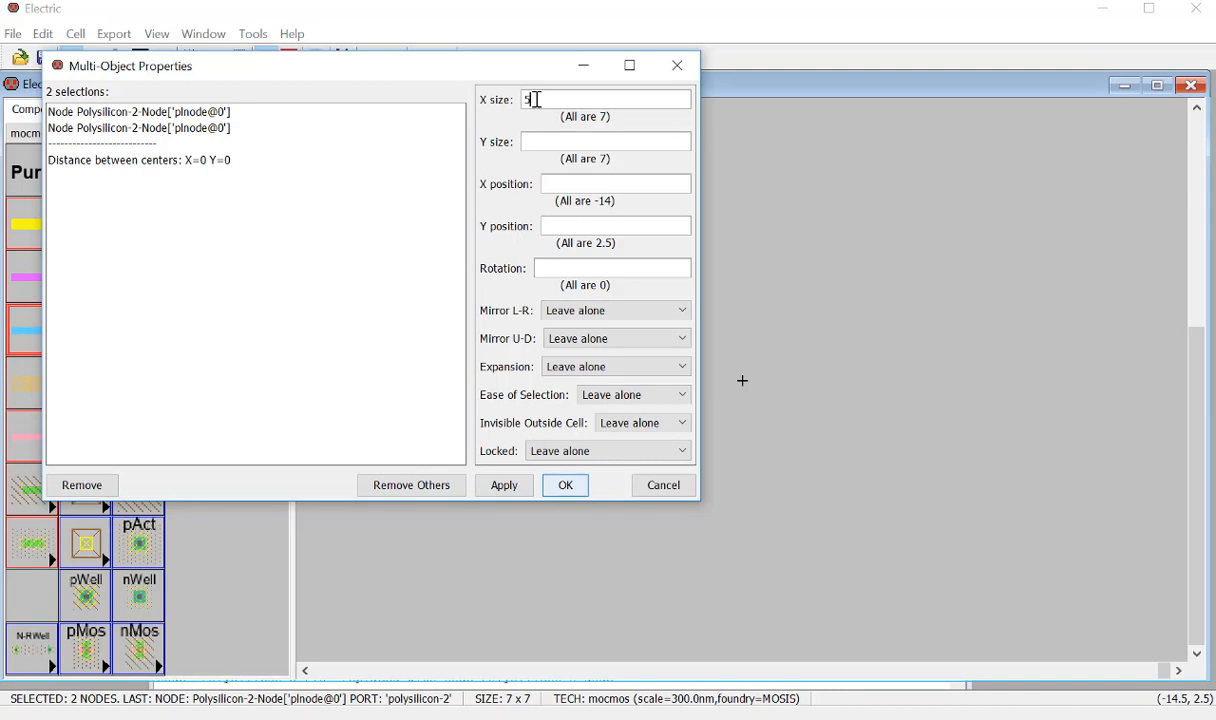
pyautogui.write('541')
pyautogui.press('BackSpace')
pyautogui.press('BackSpace')
pyautogui.write('700')
pyautogui.click(553, 138)
pyautogui.write('245')
pyautogui.click(567, 487)
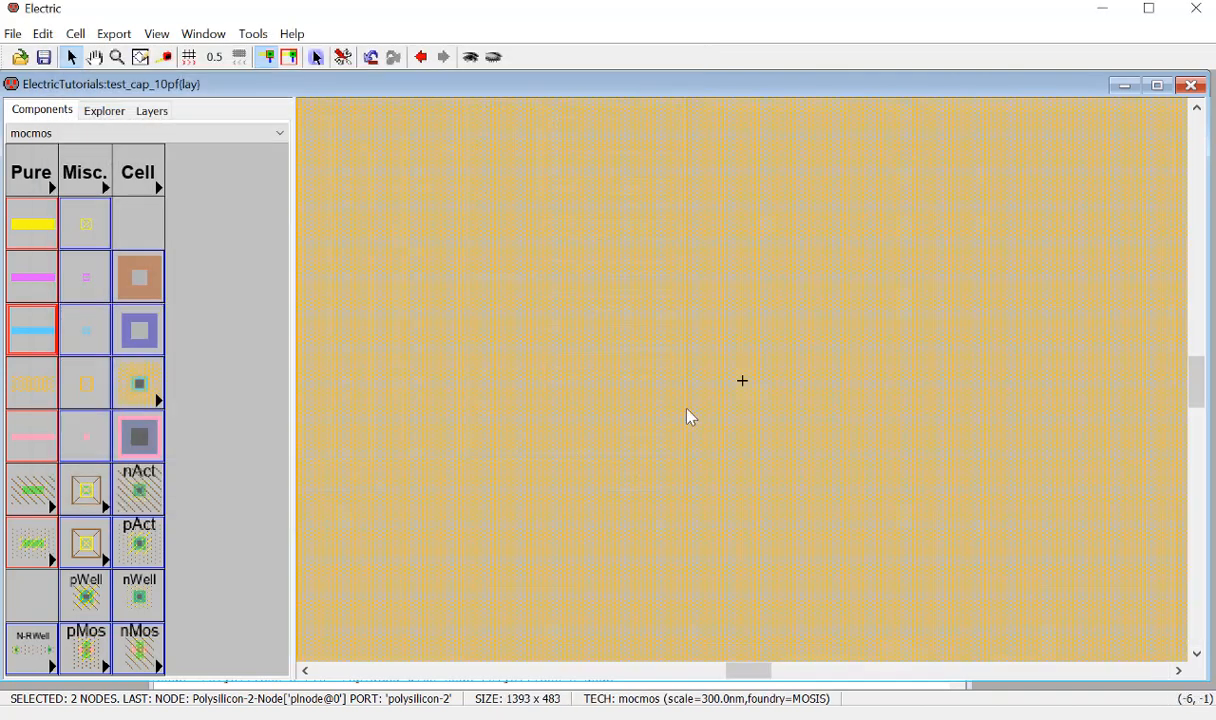
pyautogui.hotkey('ctrl', '9')
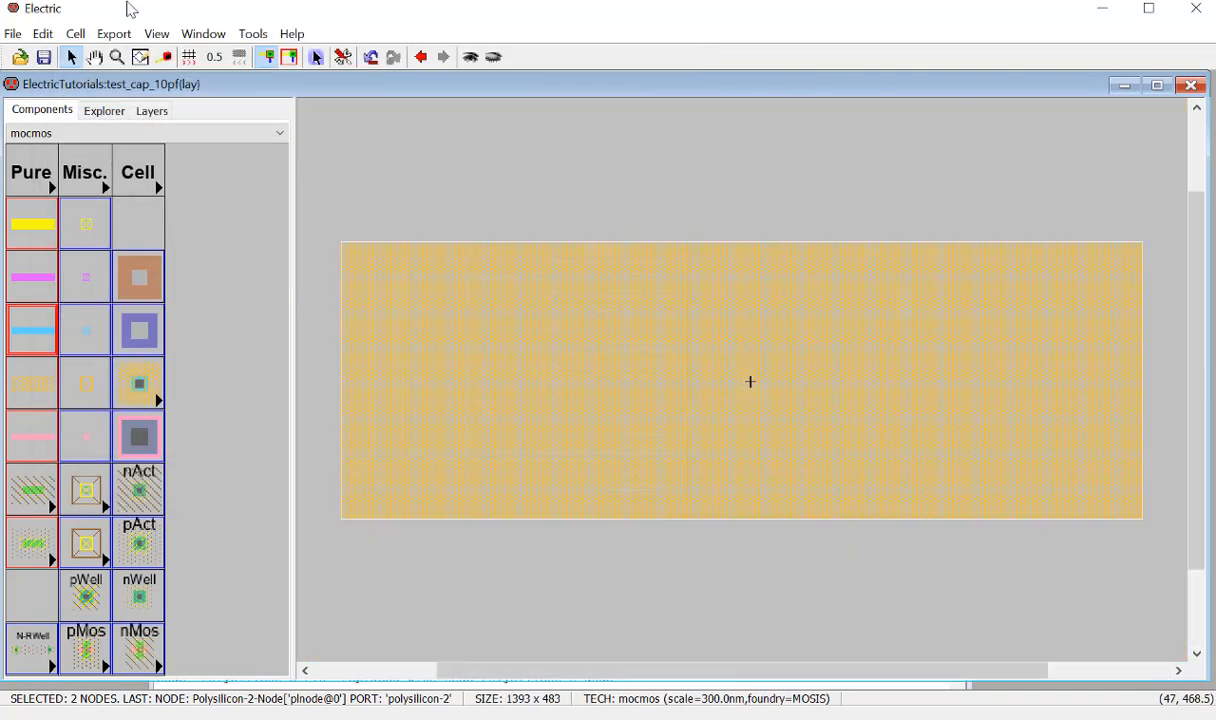
# Look at the test_padframe_analog layout and measure the spacing between the vdd and gnd rails in the test_Op_Amp layout.
pyautogui.click(104, 111)
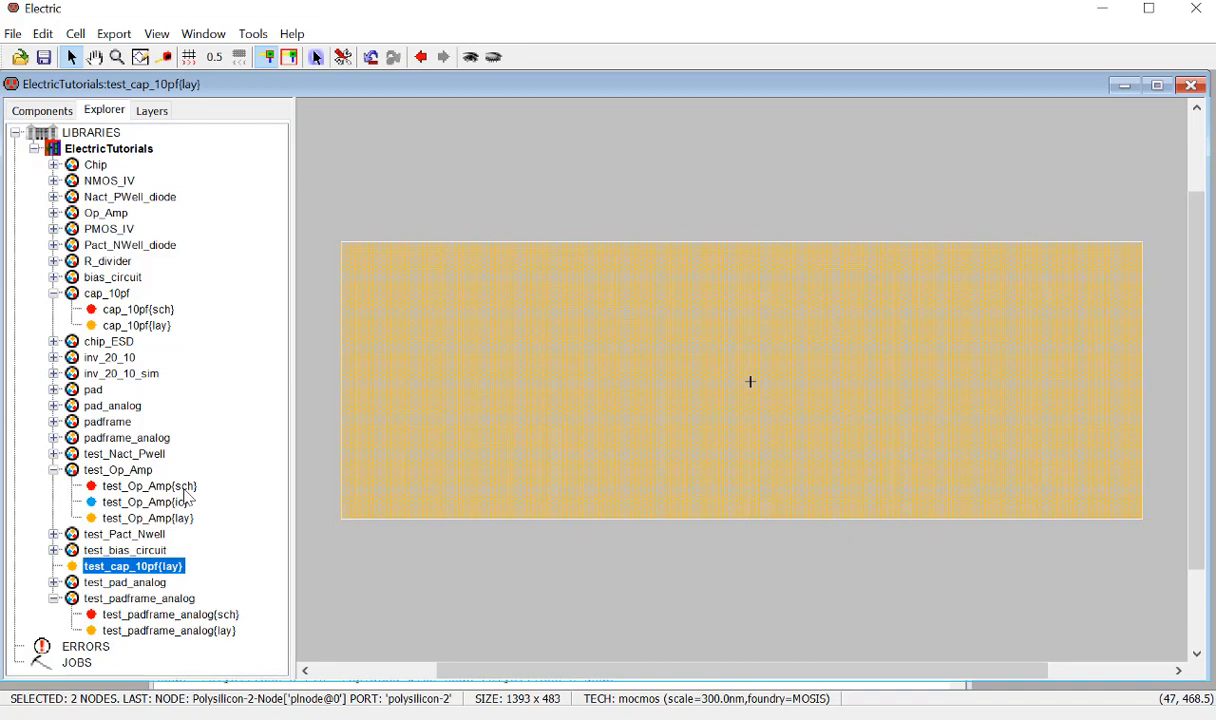
pyautogui.doubleClick(149, 632)
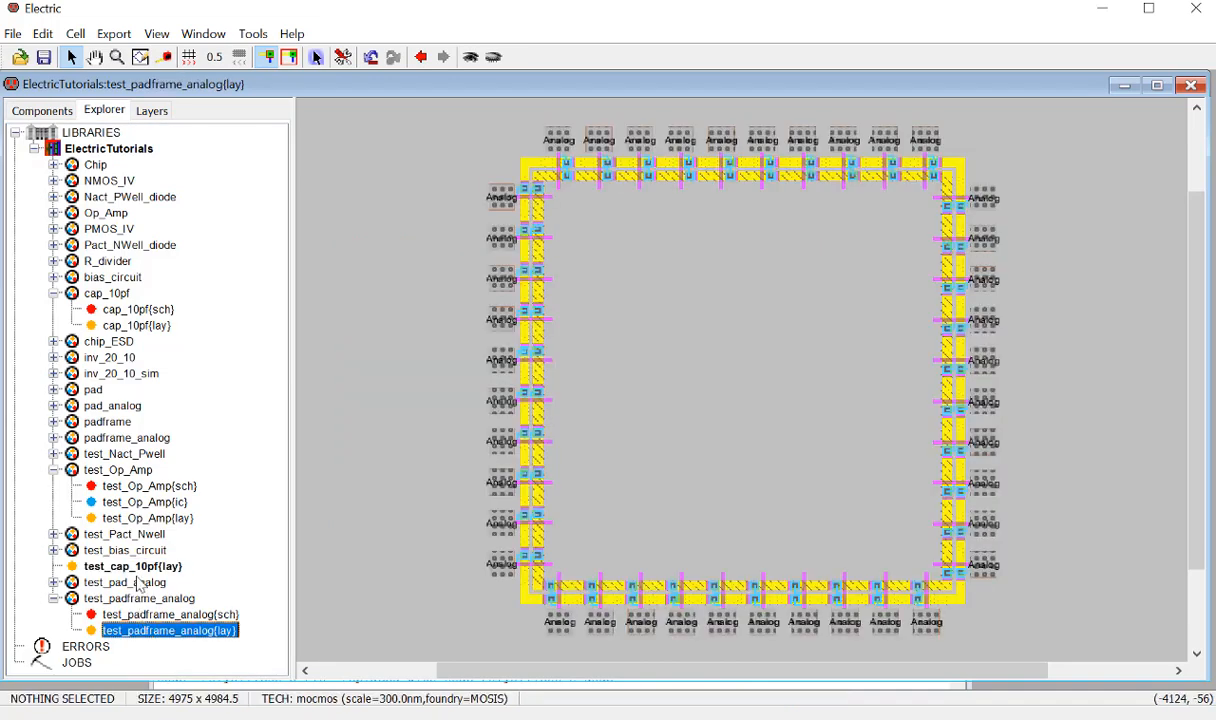
pyautogui.doubleClick(145, 518)
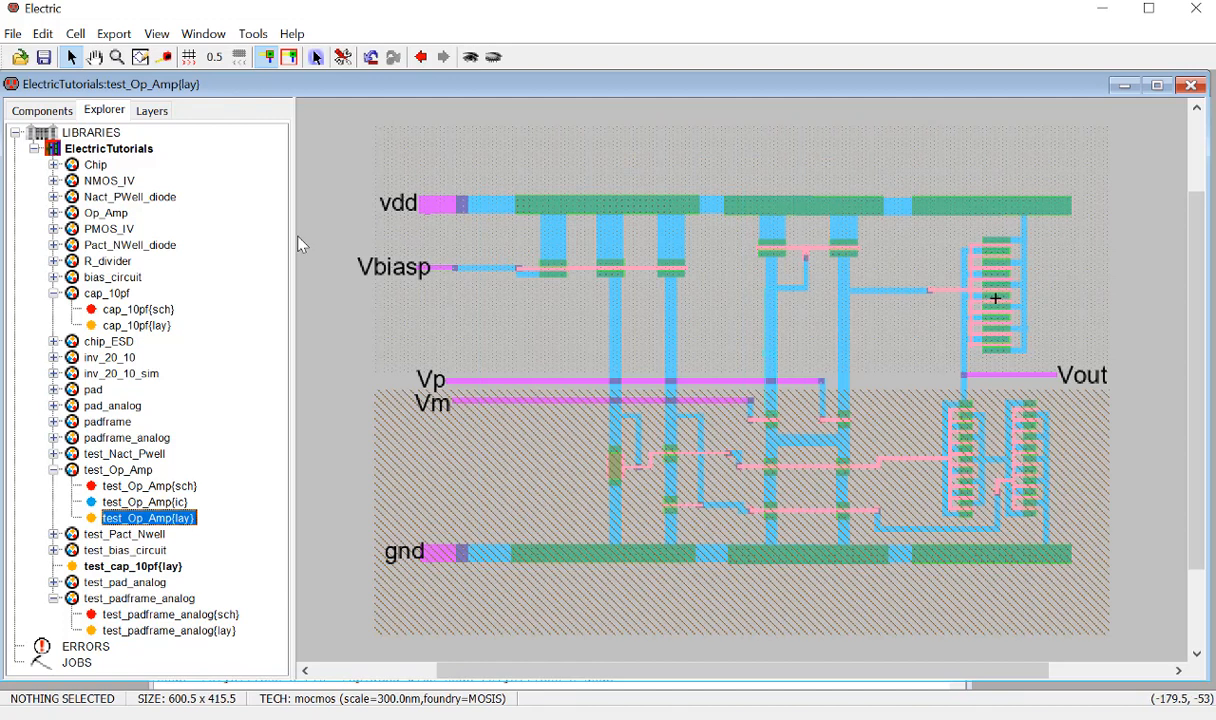
pyautogui.click(167, 58)
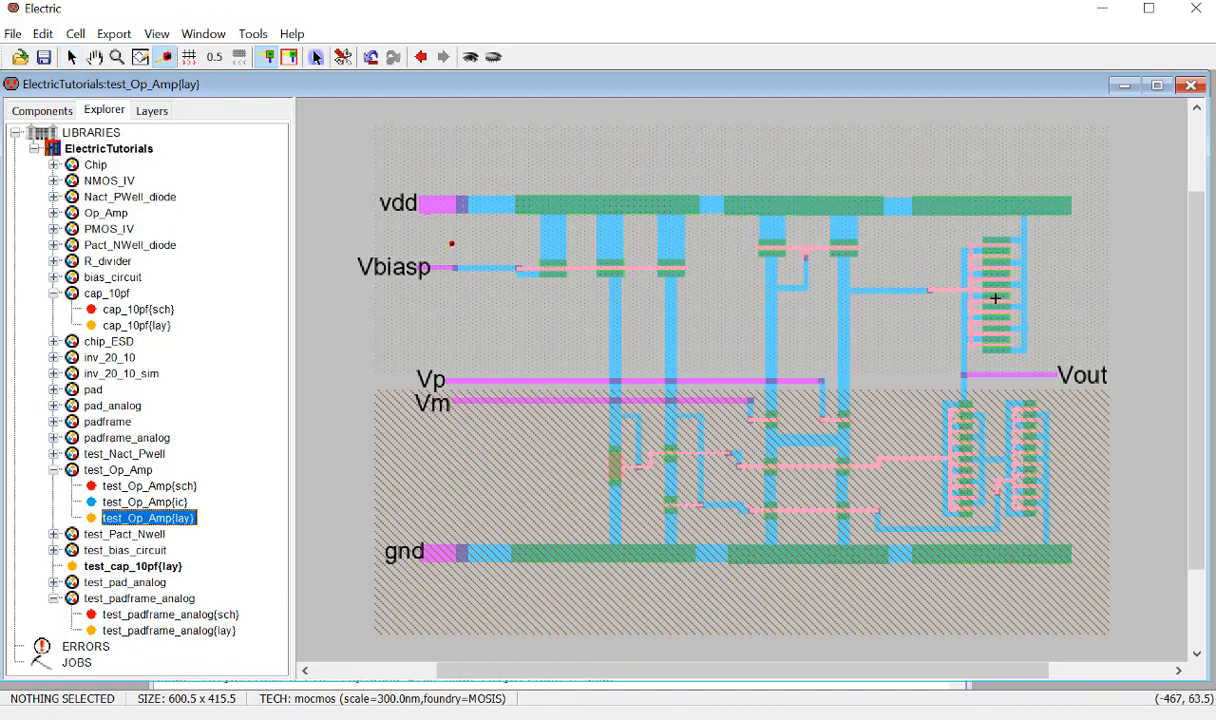
pyautogui.moveTo(474, 219); pyautogui.dragTo(473, 528)
pyautogui.press('Escape')
pyautogui.click(72, 57)
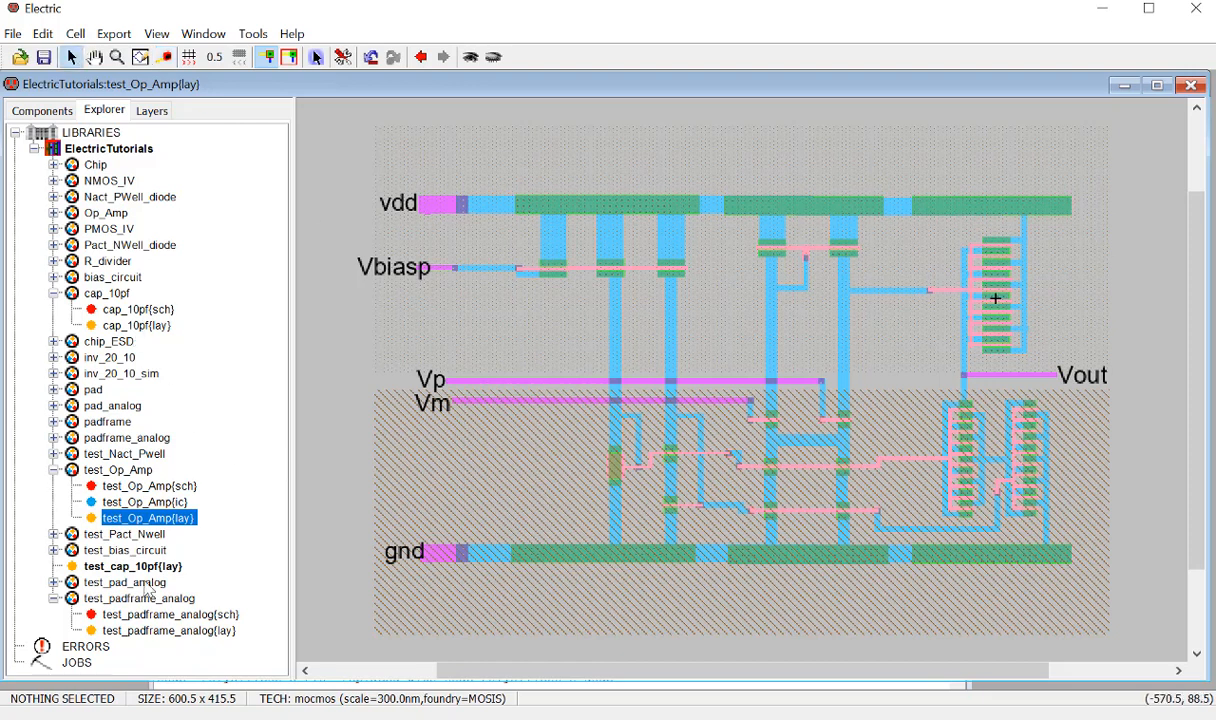
# Return to the test_cap_10pf layout, place a Polysilicon-1 pin left of the poly-2 node and size it 700 by 245.
pyautogui.doubleClick(138, 567)
pyautogui.keyDown('ctrl'); pyautogui.scroll(-3, 480, 390); pyautogui.keyUp('ctrl')
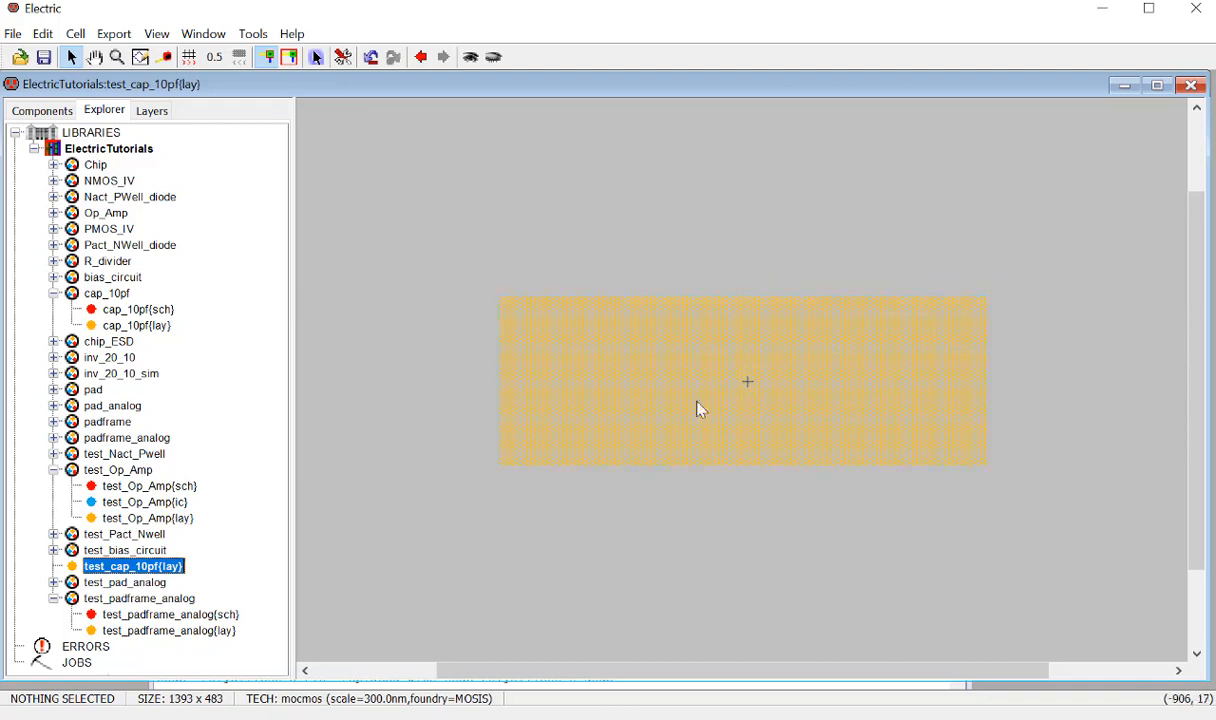
pyautogui.click(44, 111)
pyautogui.click(84, 450)
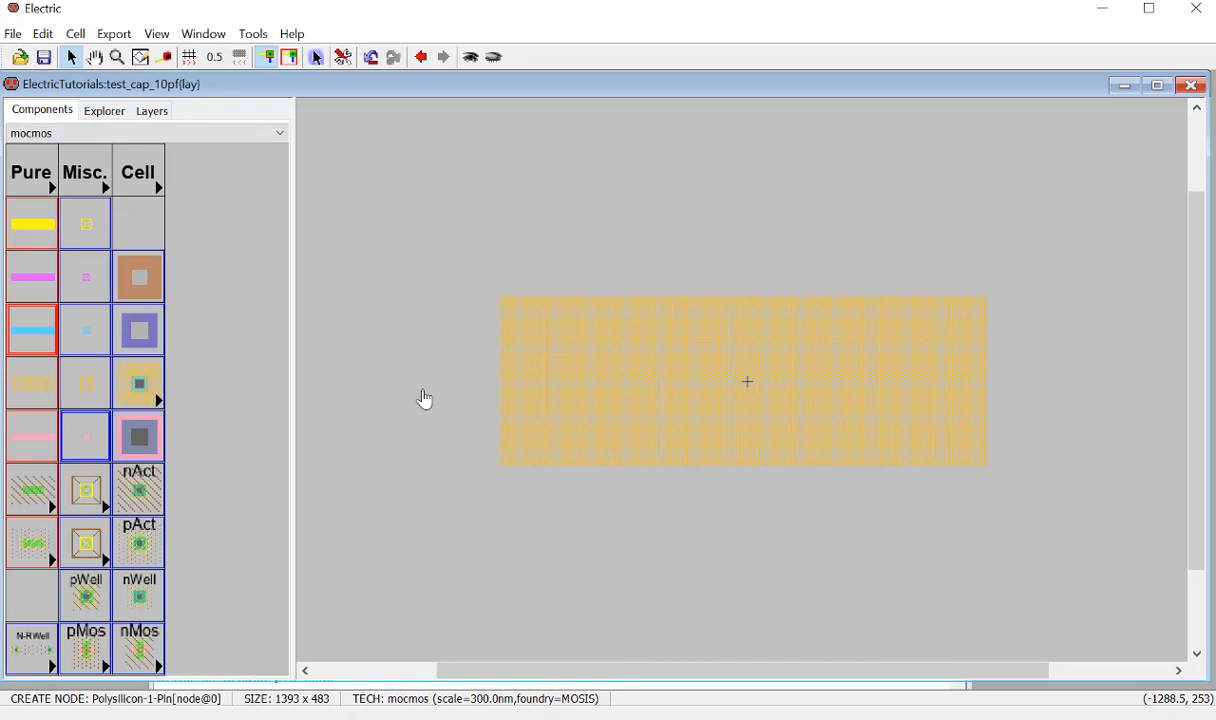
pyautogui.click(465, 403)
pyautogui.doubleClick(467, 415)
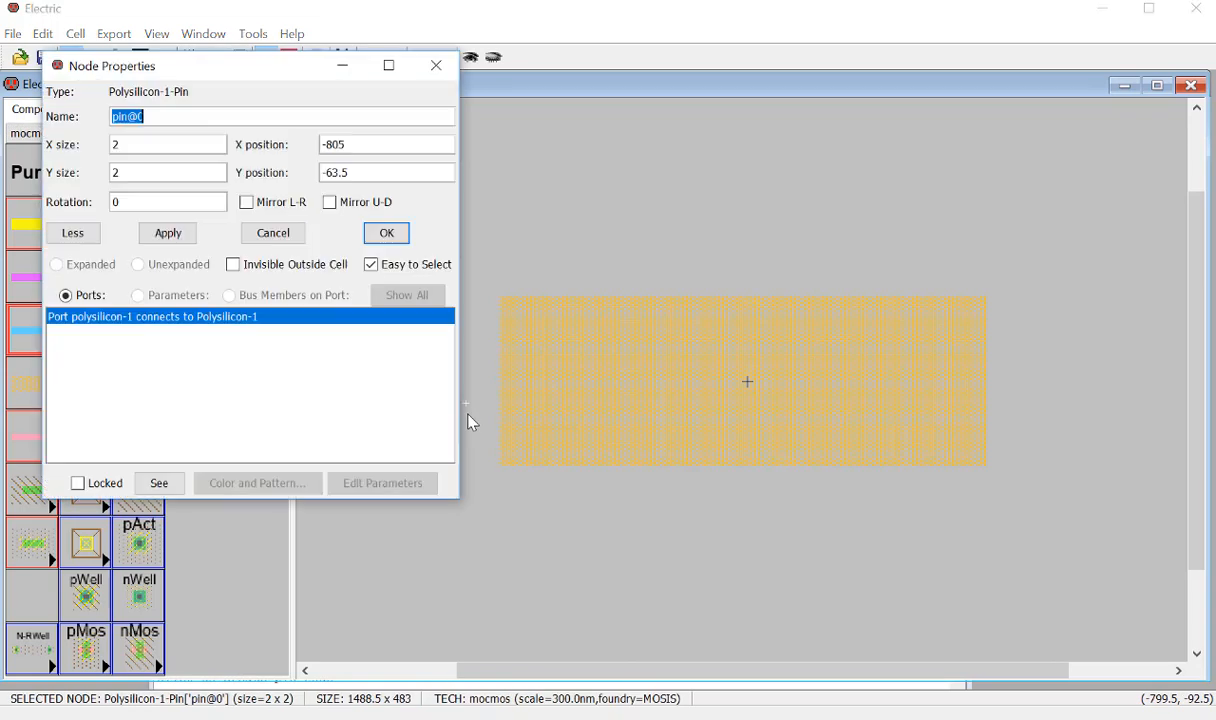
pyautogui.click(123, 144)
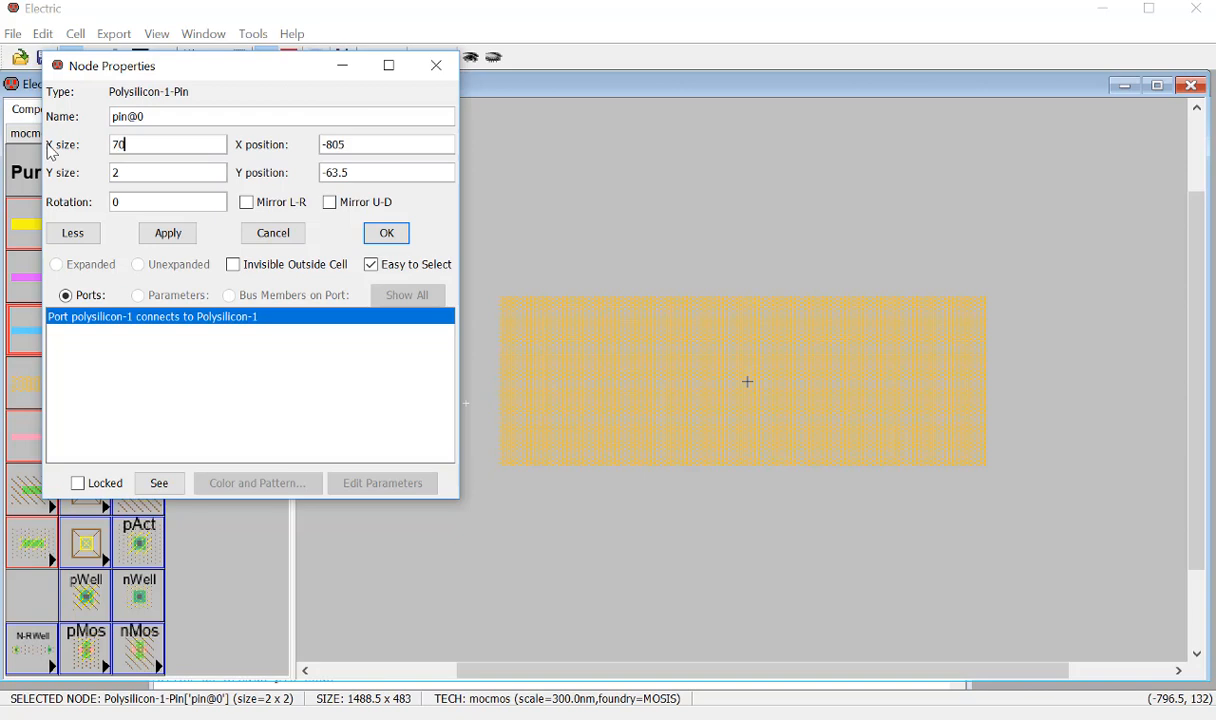
pyautogui.write('2')
pyautogui.press('Return')
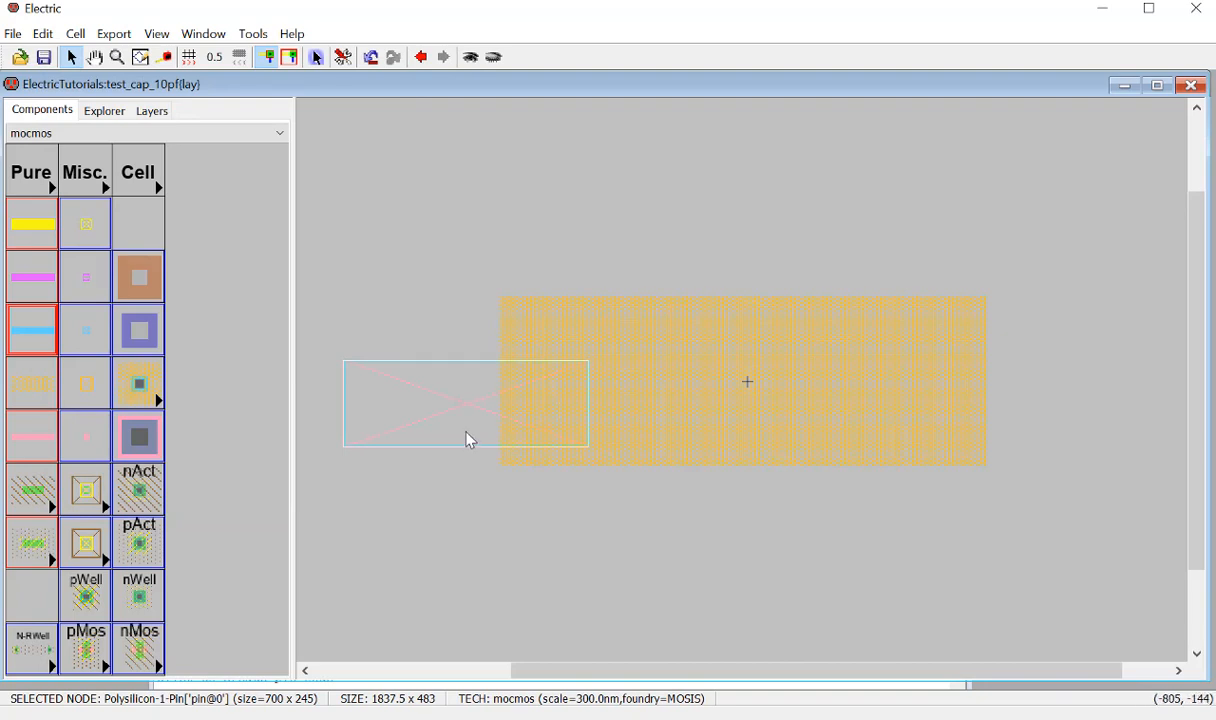
# Change only the selected poly-1 pin into a Polysilicon-1-Node and check its properties.
pyautogui.press('c')
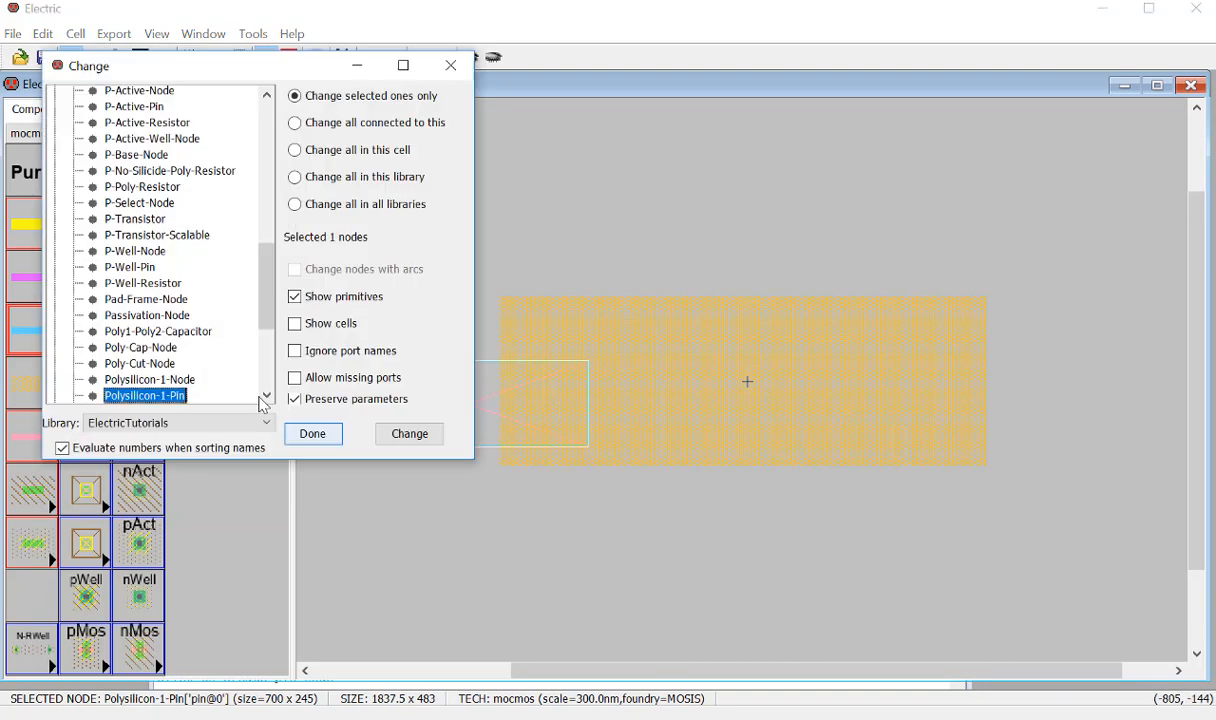
pyautogui.click(180, 378)
pyautogui.click(396, 434)
pyautogui.click(332, 432)
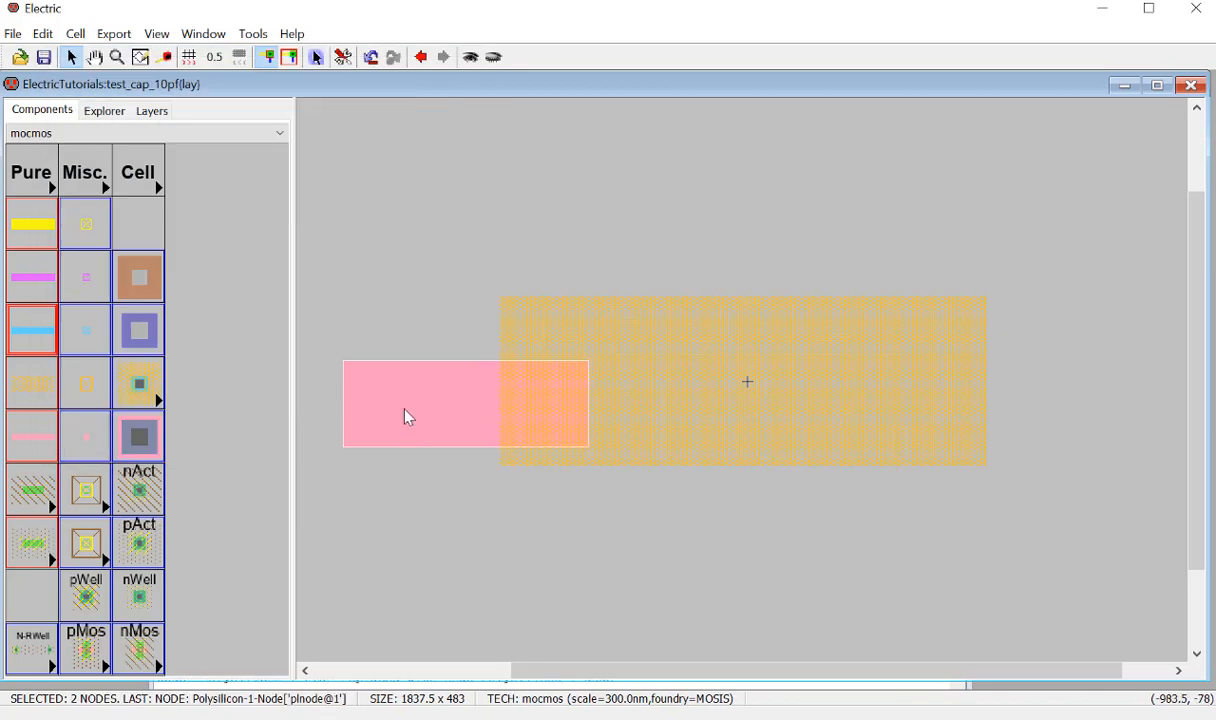
pyautogui.hotkey('ctrl', 'i')
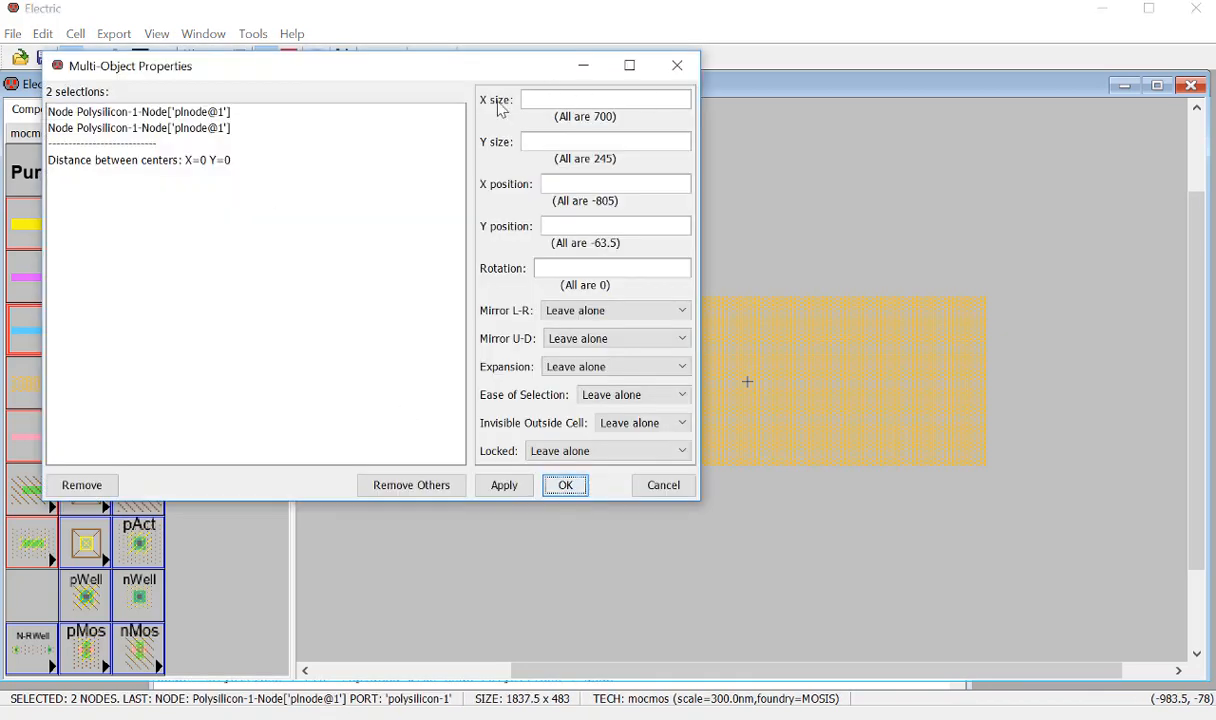
pyautogui.moveTo(522, 67); pyautogui.dragTo(532, 356)
# Set the Polysilicon-2 node's X size to 700 and its Y size to 245.
pyautogui.click(687, 353)
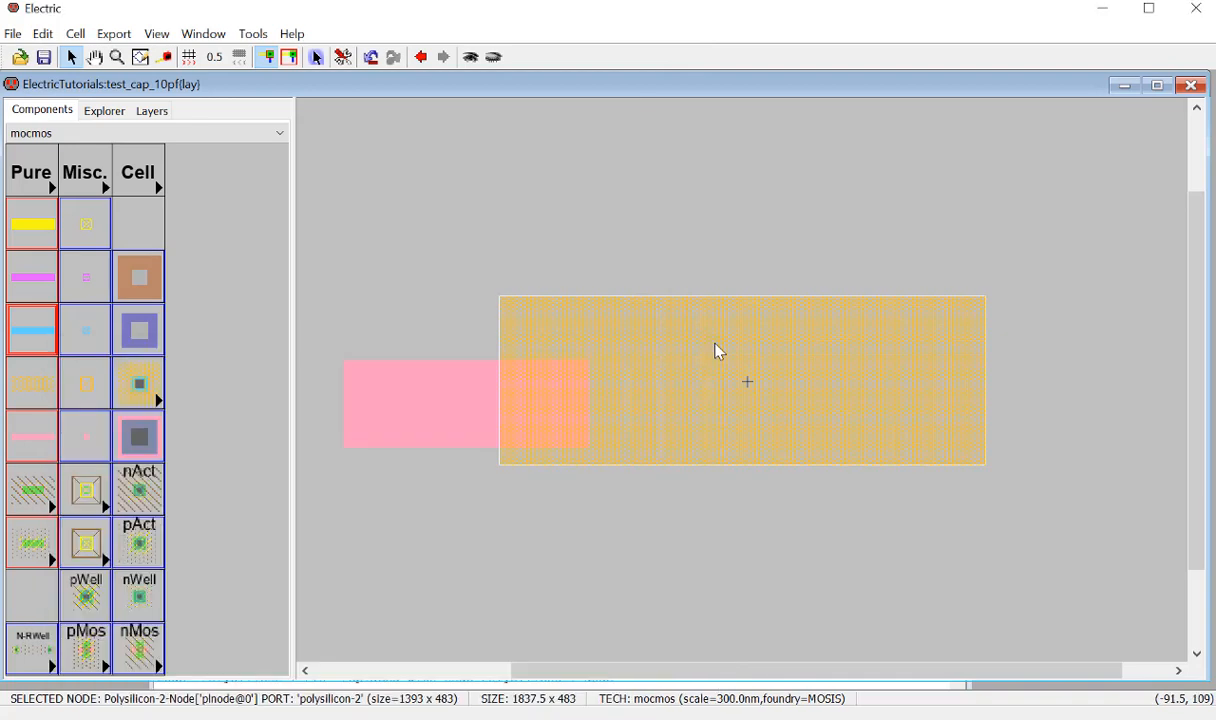
pyautogui.hotkey('ctrl', 'i')
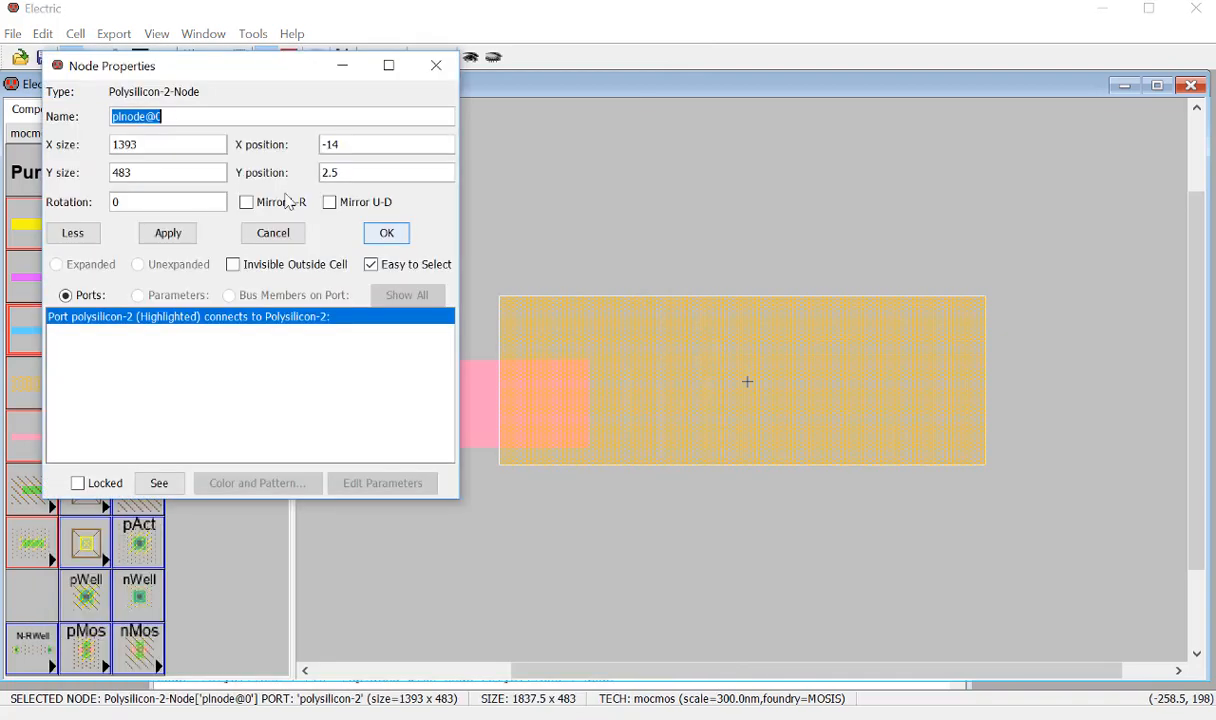
pyautogui.click(160, 145)
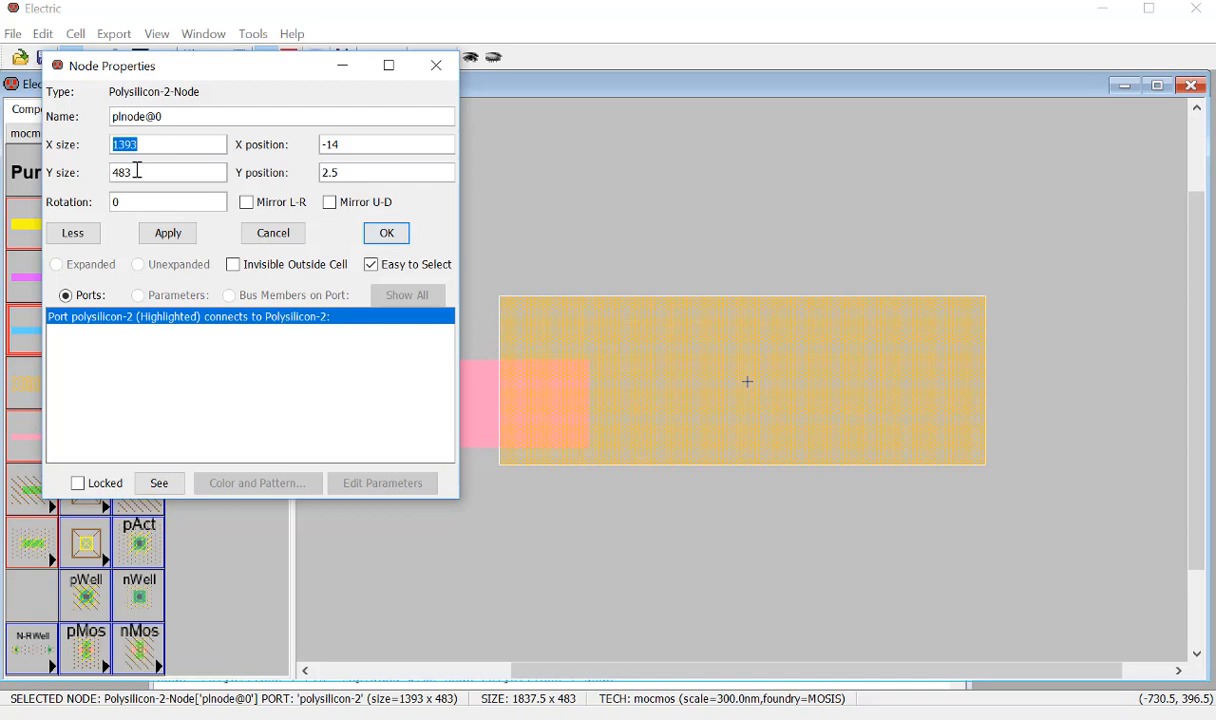
pyautogui.write('700')
pyautogui.press('Tab')
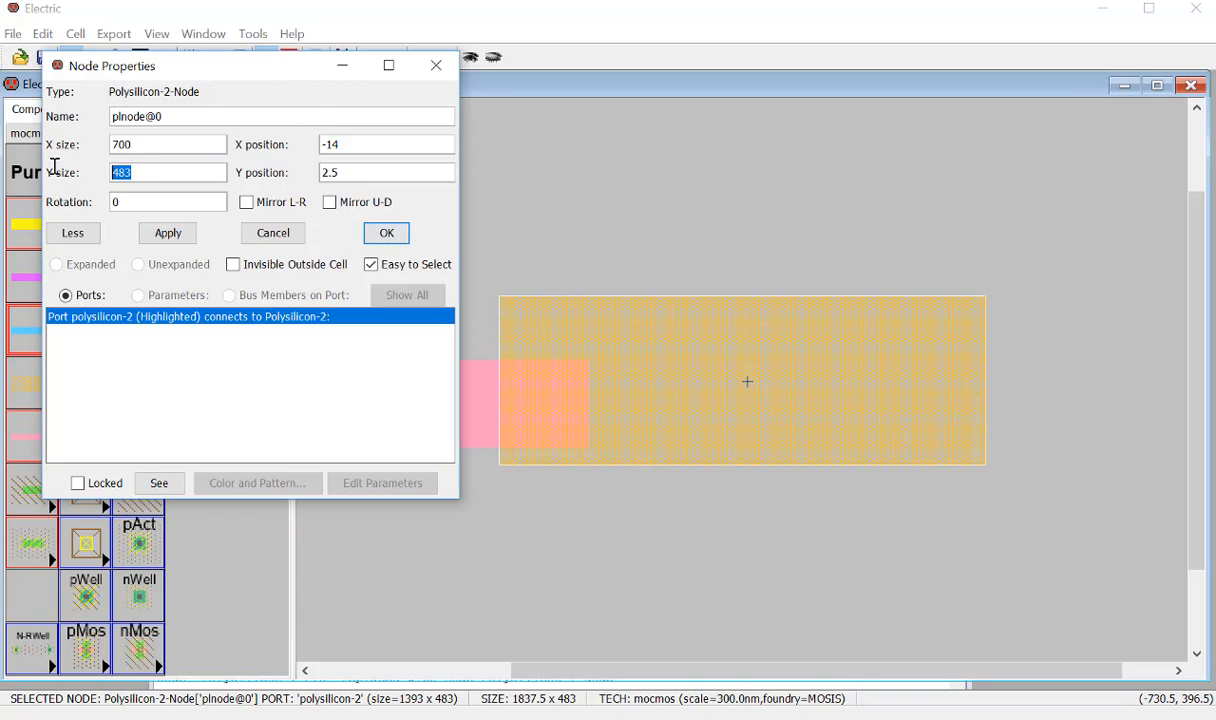
pyautogui.write('245')
pyautogui.press('Return')
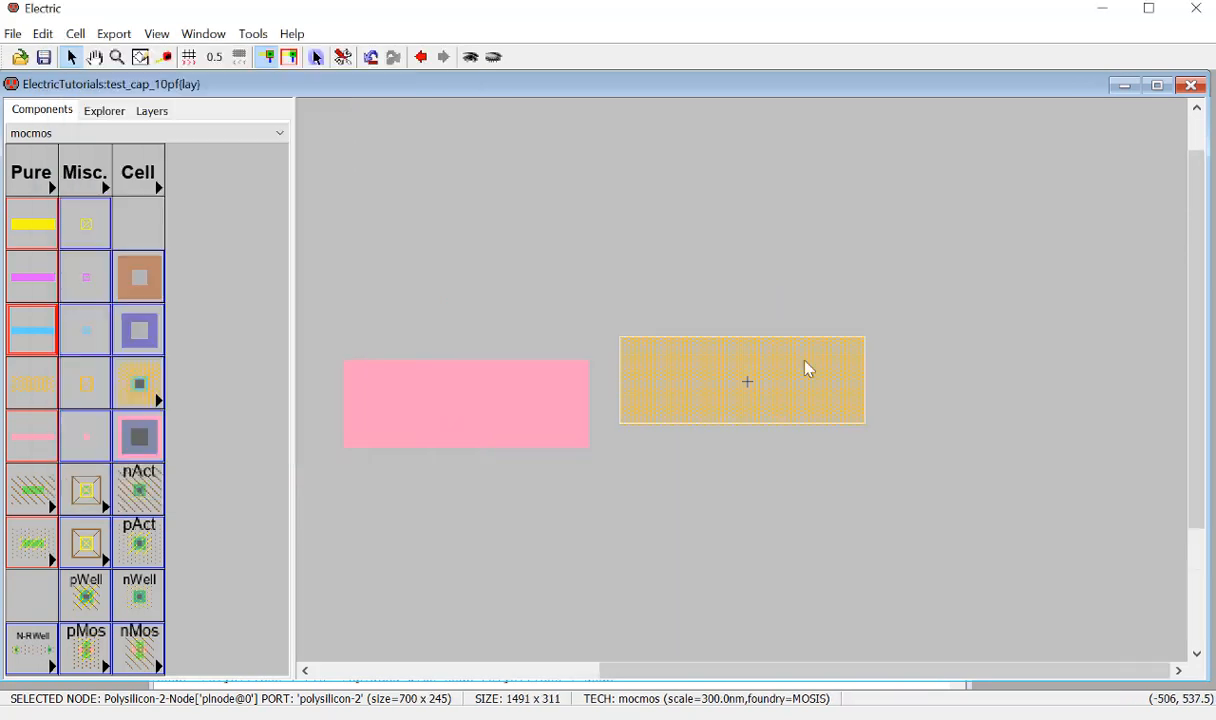
# Check the X and Y sizes of the Polysilicon-2 and Polysilicon-1 nodes in their properties.
pyautogui.doubleClick(652, 373)
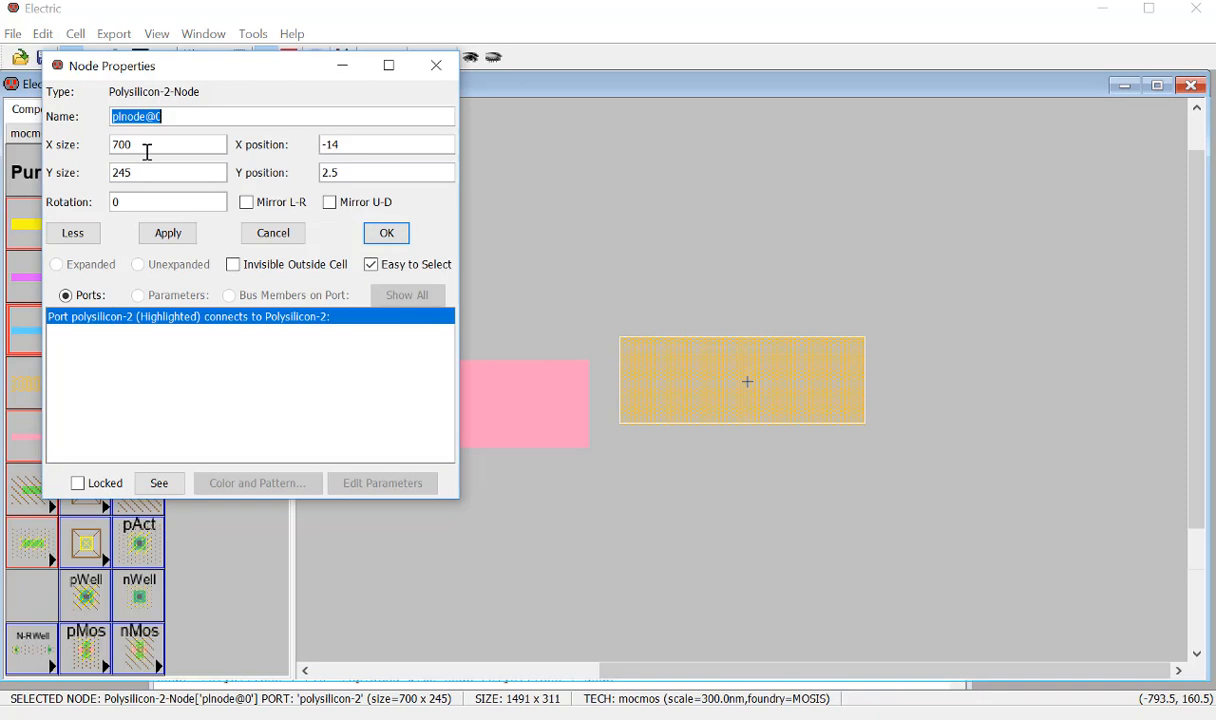
pyautogui.click(386, 232)
pyautogui.doubleClick(459, 416)
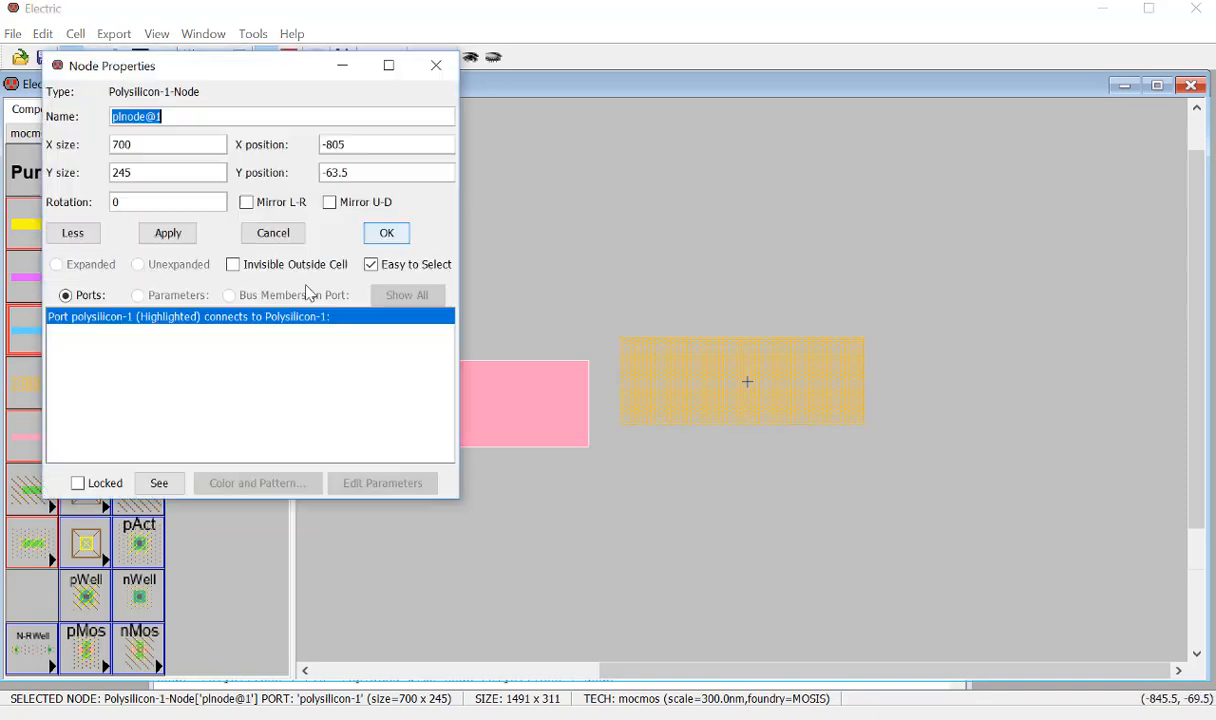
pyautogui.click(397, 232)
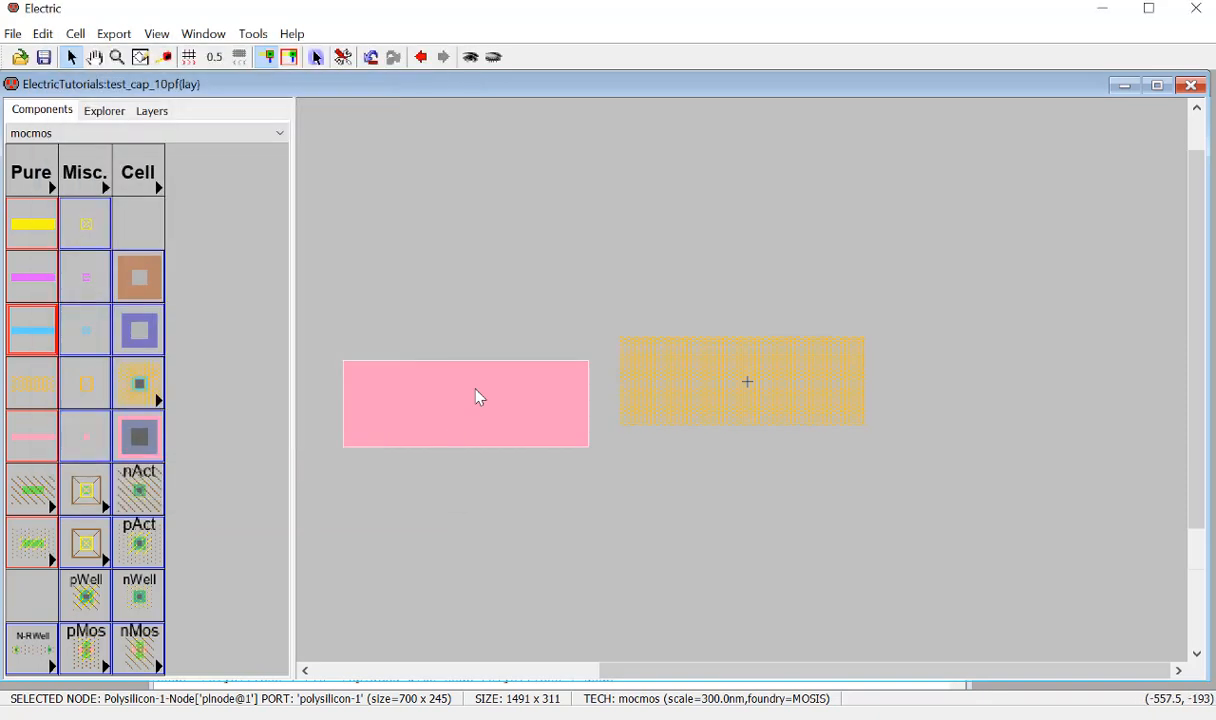
# Move the Polysilicon-1 node onto the Polysilicon-2 node, leaving a strip of each plate uncovered at opposite ends.
pyautogui.moveTo(475, 394); pyautogui.dragTo(804, 371)
pyautogui.click(776, 301)
pyautogui.keyDown('ctrl'); pyautogui.scroll(4, 940, 390); pyautogui.keyUp('ctrl')
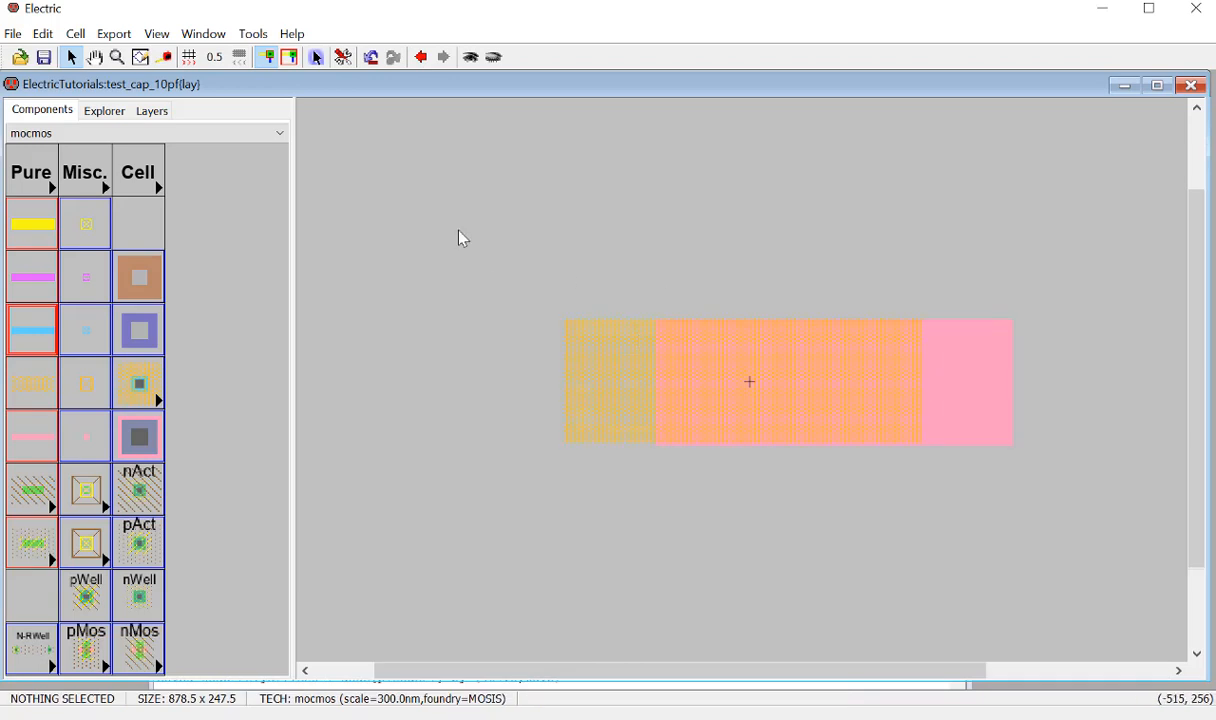
# Measure the length of the overlap between the Polysilicon-1 and Polysilicon-2 nodes along their upper edge.
pyautogui.click(165, 57)
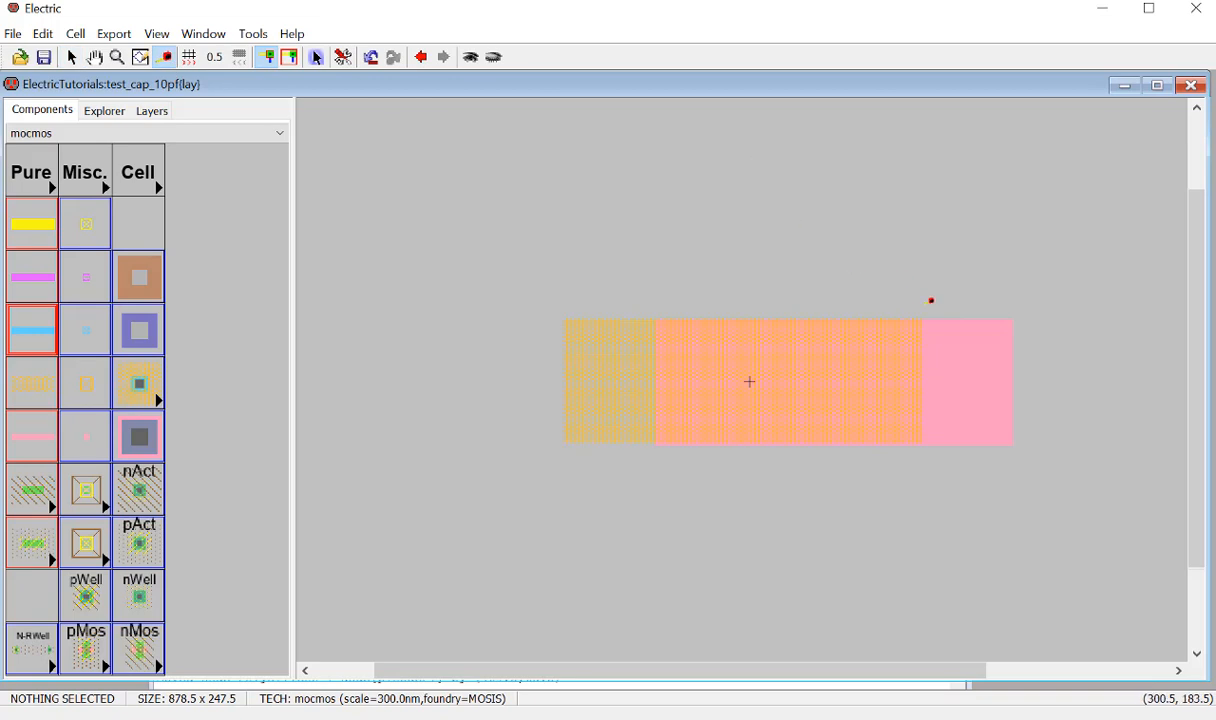
pyautogui.moveTo(929, 313); pyautogui.dragTo(653, 312)
pyautogui.click(652, 312)
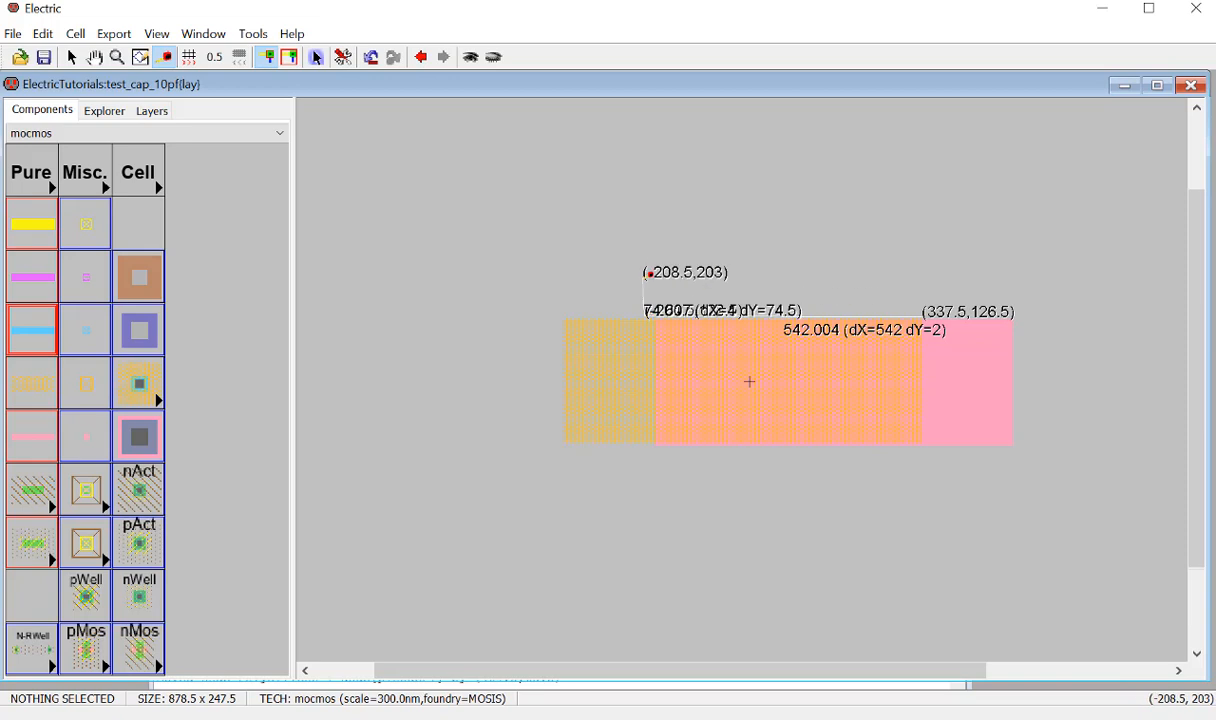
pyautogui.press('Escape')
pyautogui.click(73, 56)
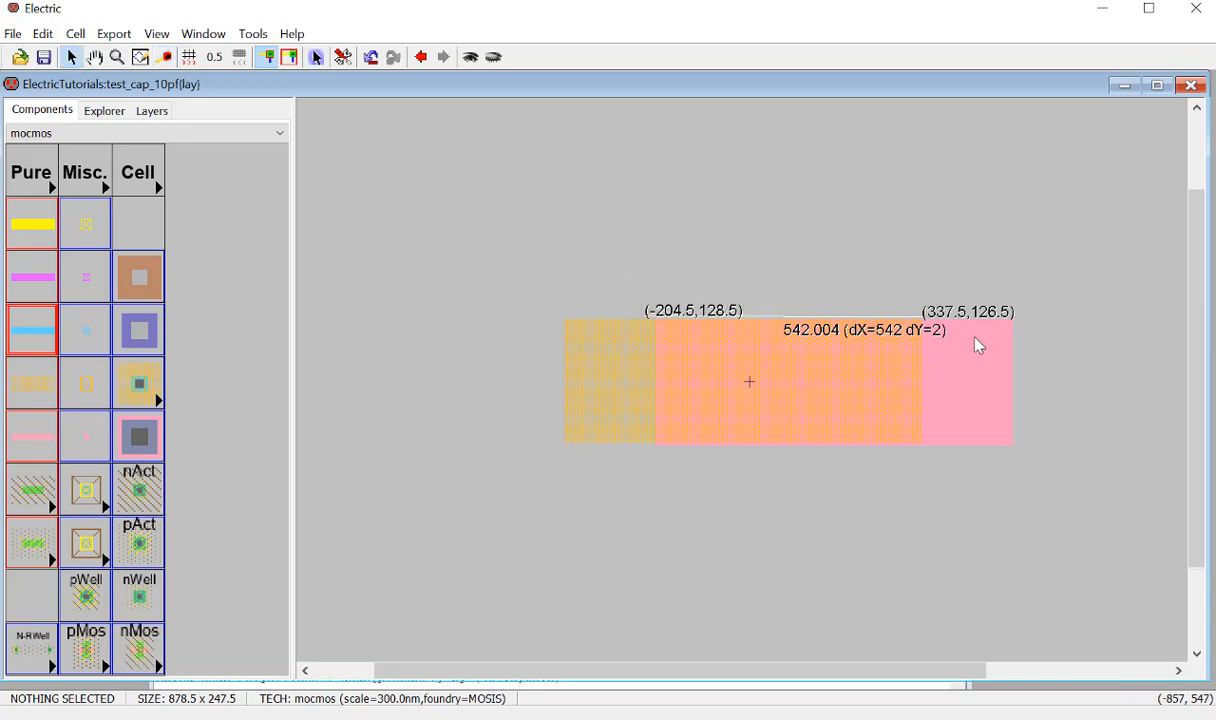
# Shift the Polysilicon-1 node by about (-19.5, 1) to lengthen the overlap, and clear the measurement from the layout.
pyautogui.keyDown('ctrl'); pyautogui.scroll(5, 969, 405); pyautogui.keyUp('ctrl')
pyautogui.moveTo(704, 363); pyautogui.dragTo(688, 363)
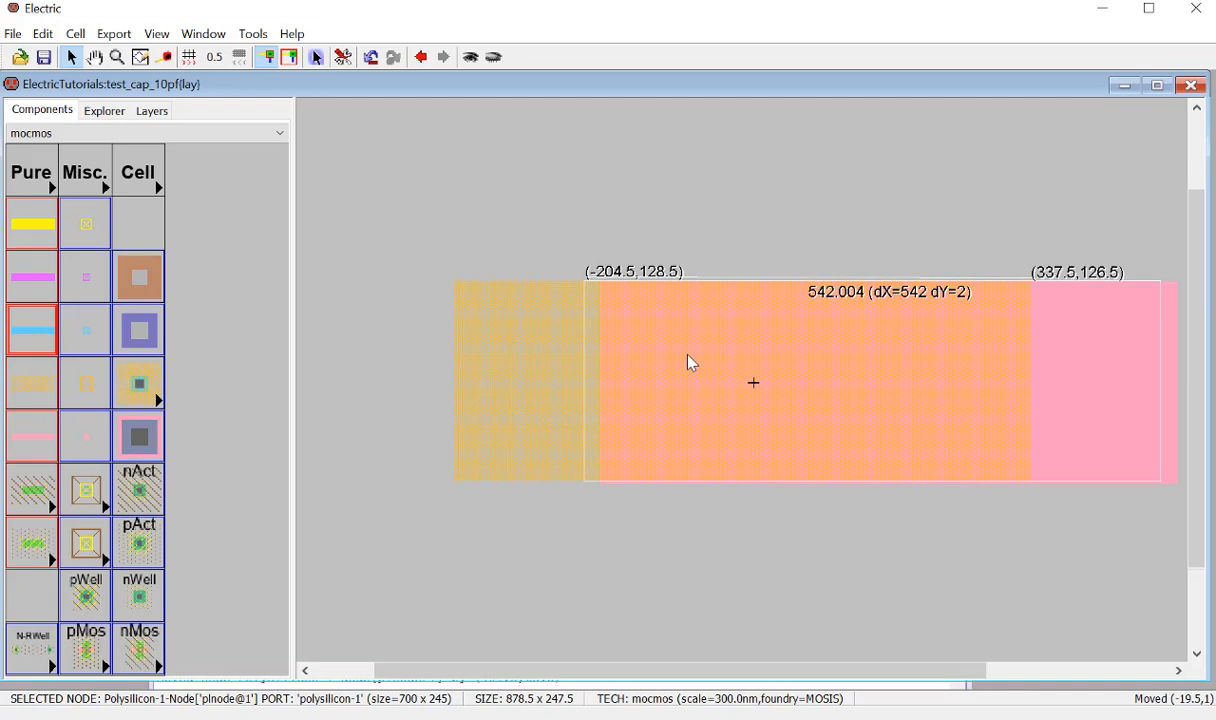
pyautogui.click(728, 242)
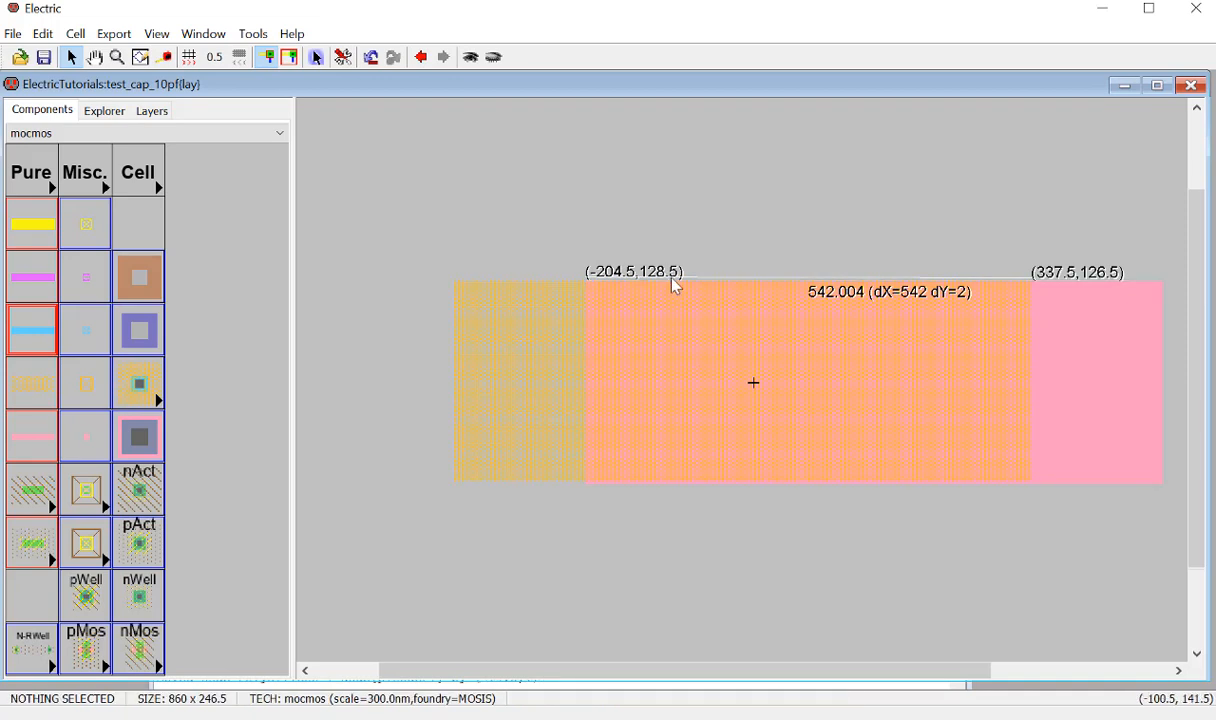
pyautogui.click(167, 58)
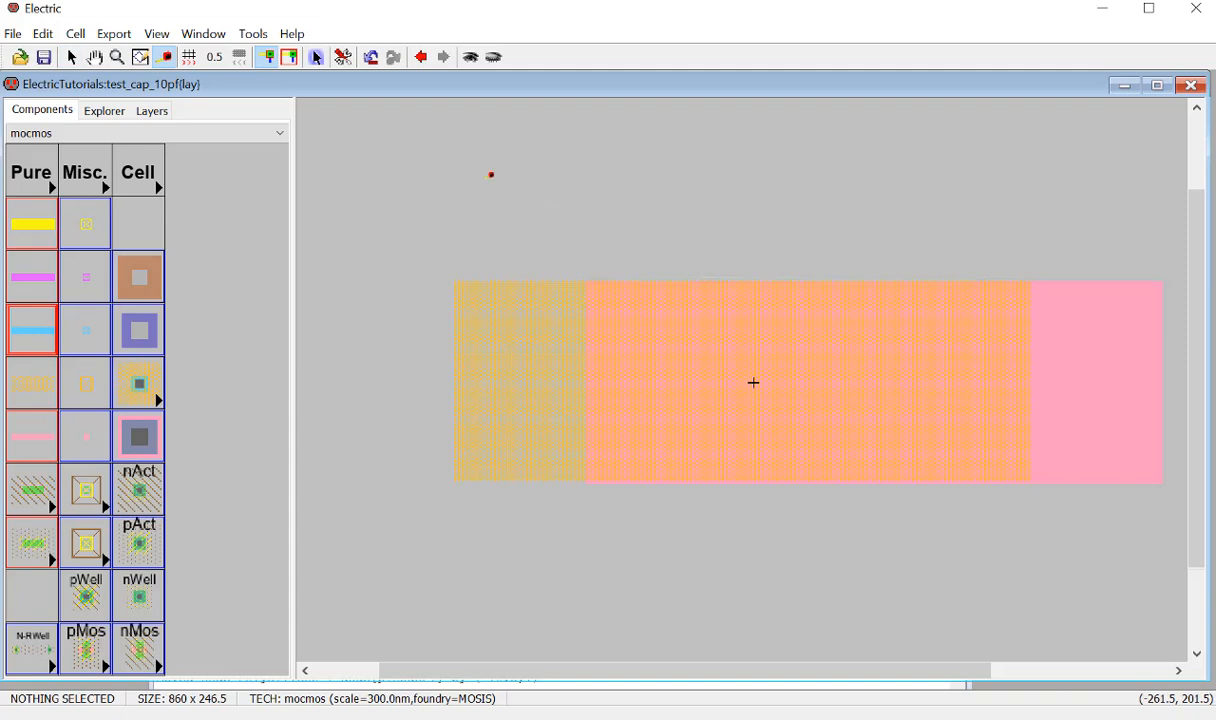
pyautogui.click(71, 57)
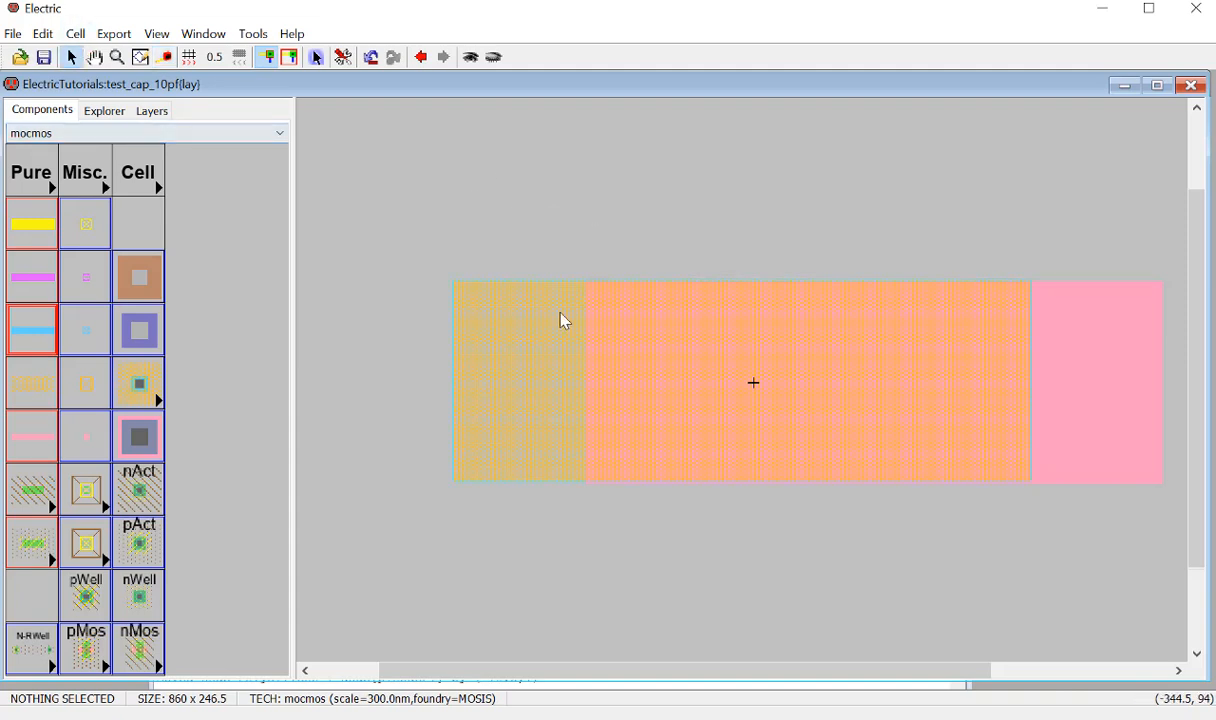
# Place a Metal-1-Polysilicon-2 contact at about (-449, 86), beside the plates, and size it X 30 by Y 245.
pyautogui.keyDown('ctrl'); pyautogui.scroll(-2, 562, 313); pyautogui.keyUp('ctrl')
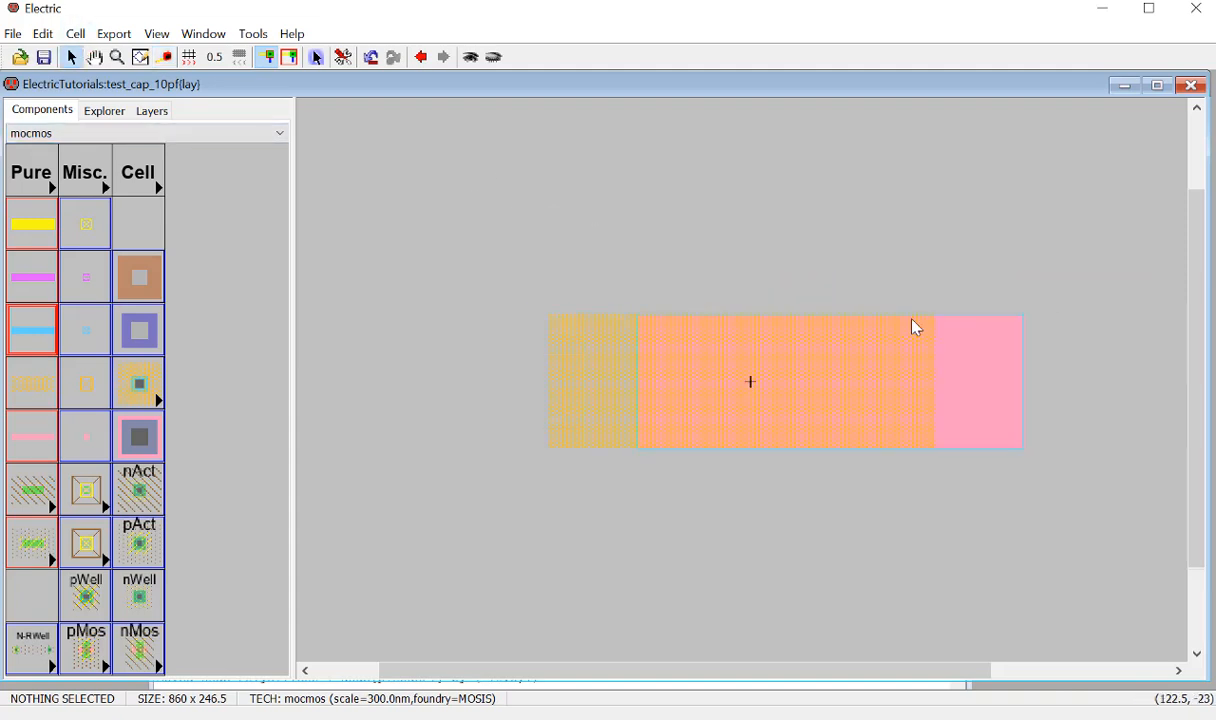
pyautogui.click(140, 388)
pyautogui.click(503, 339)
pyautogui.doubleClick(502, 339)
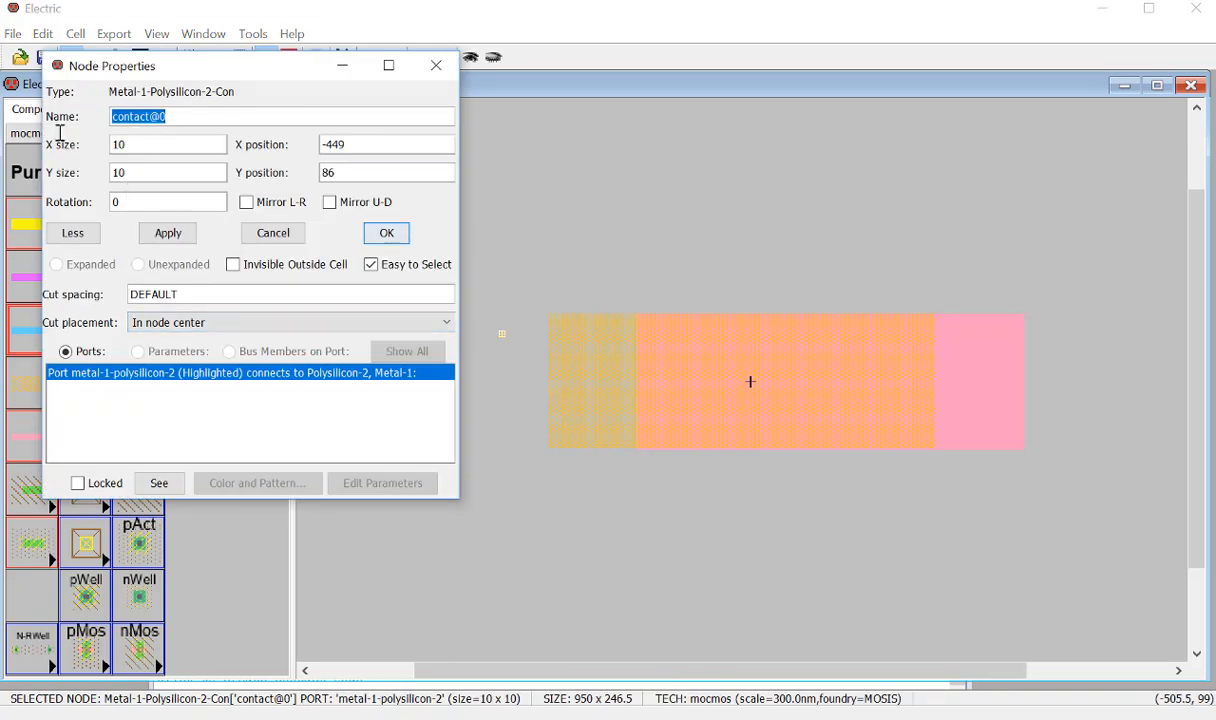
pyautogui.press('Tab')
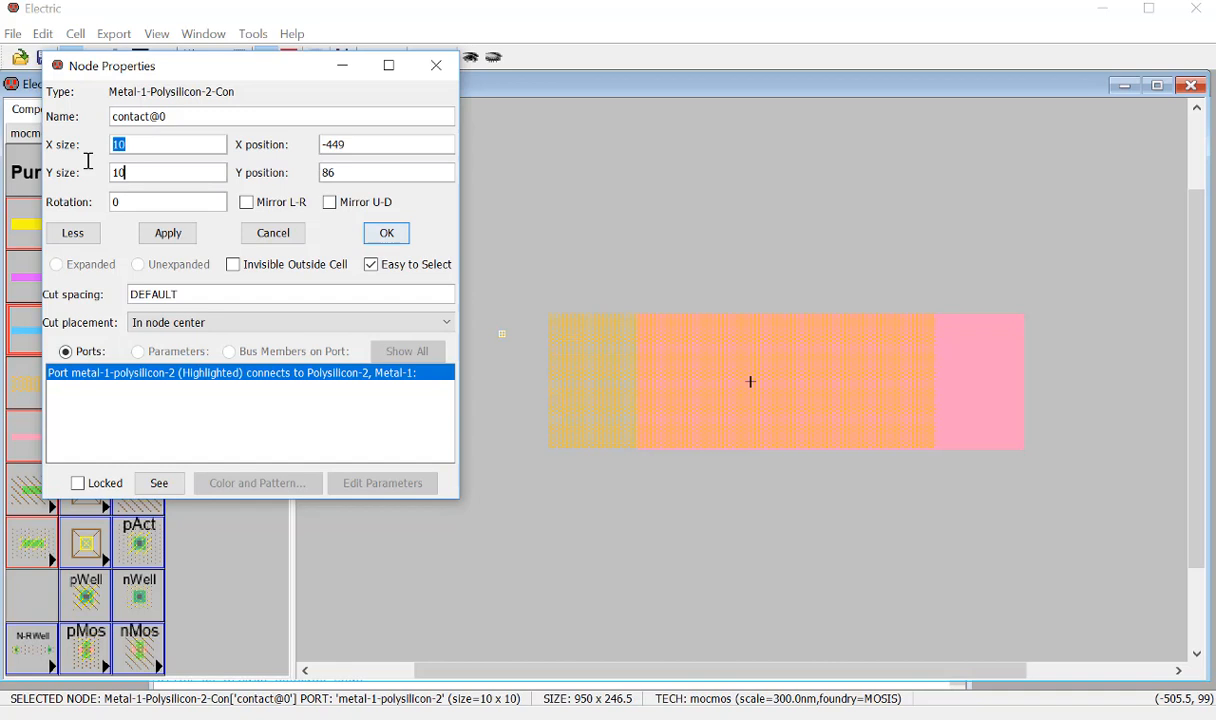
pyautogui.press('Tab')
pyautogui.write('245')
pyautogui.hotkey('shift', 'Tab')
pyautogui.write('30')
pyautogui.press('Return')
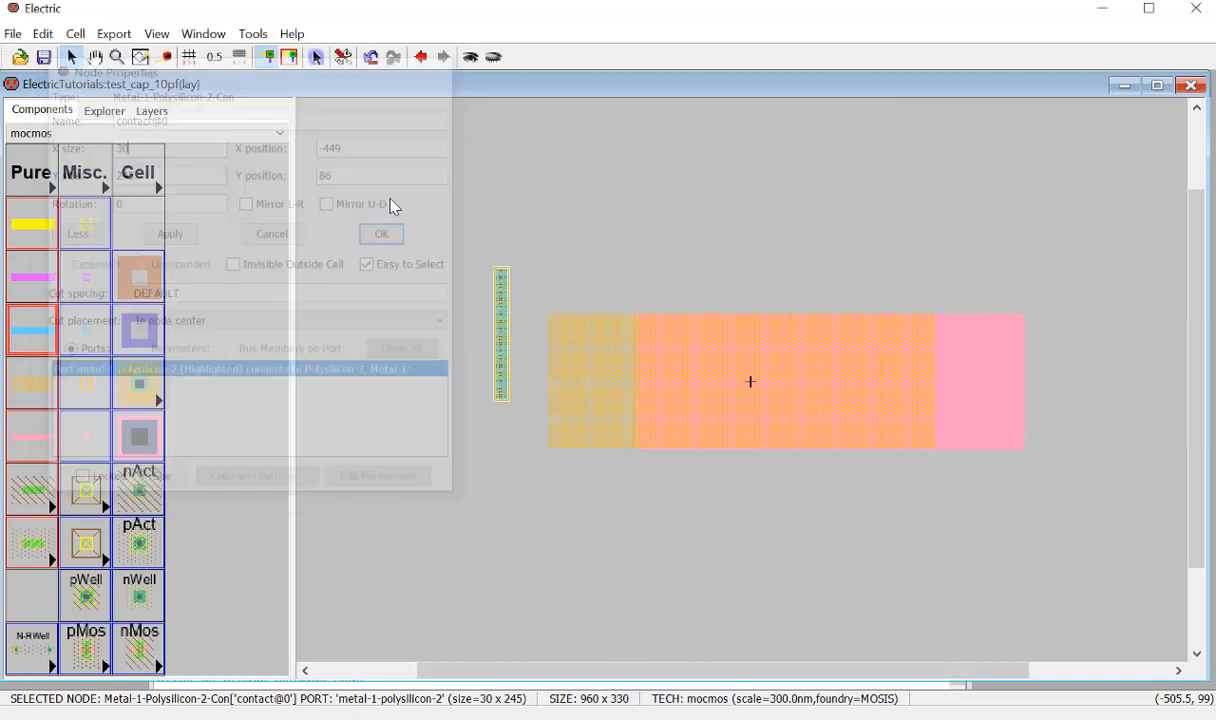
# Move the Metal-1-Polysilicon-2 contact onto the uncovered Polysilicon-2 strip and wire it to the Polysilicon-2 node.
pyautogui.moveTo(574, 413); pyautogui.dragTo(593, 409)
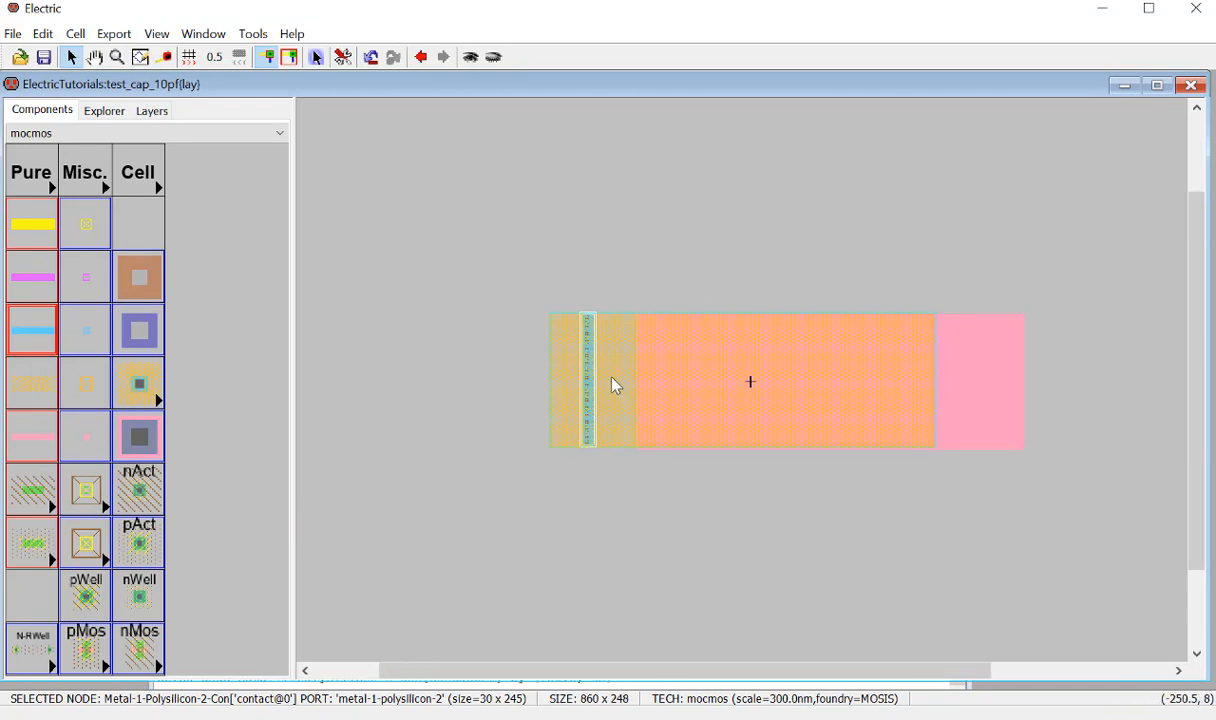
pyautogui.click(613, 383)
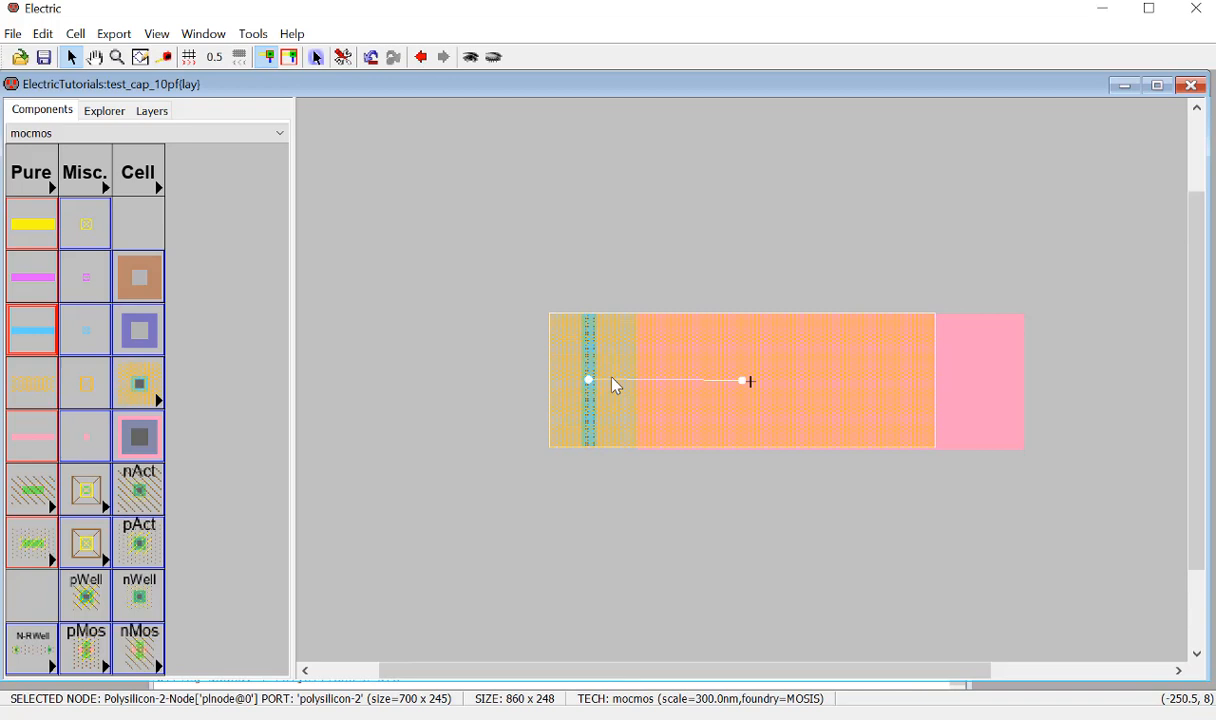
pyautogui.click(594, 307)
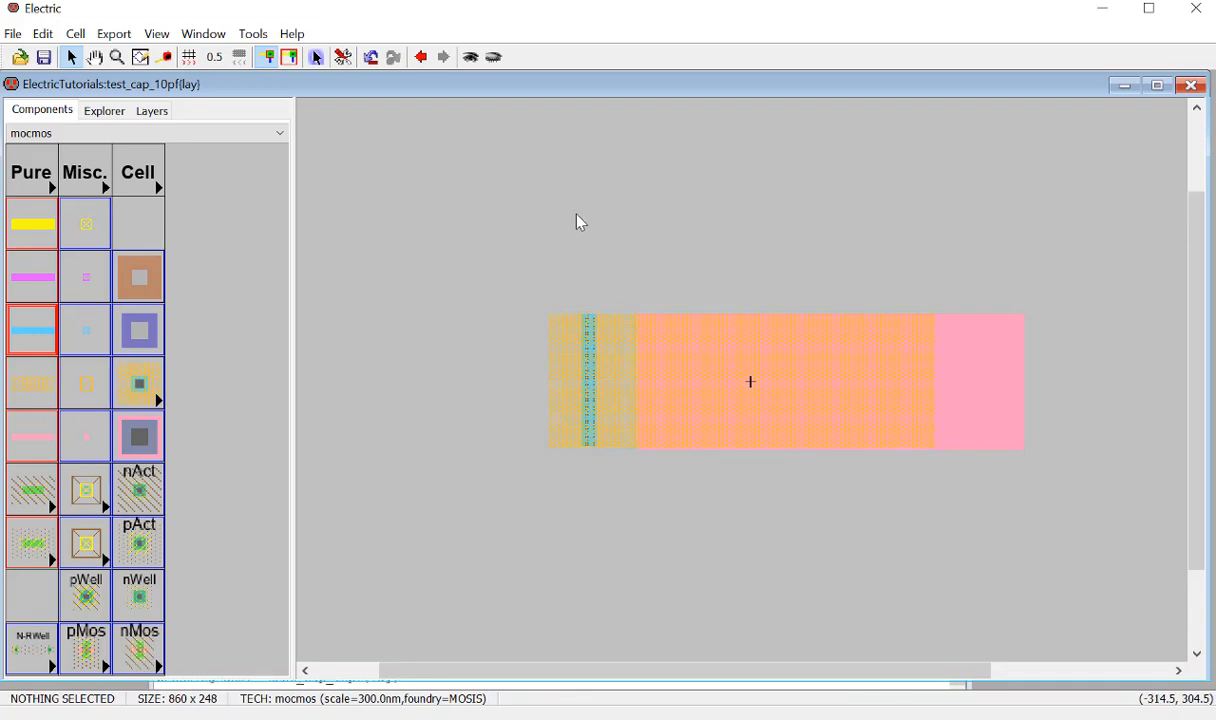
# Shorten the layout window to reveal the Electric Messages window and review the design-rule check results.
pyautogui.click(1161, 91)
pyautogui.click(1171, 85)
pyautogui.moveTo(1070, 690); pyautogui.dragTo(1067, 562)
pyautogui.moveTo(208, 679); pyautogui.dragTo(275, 677)
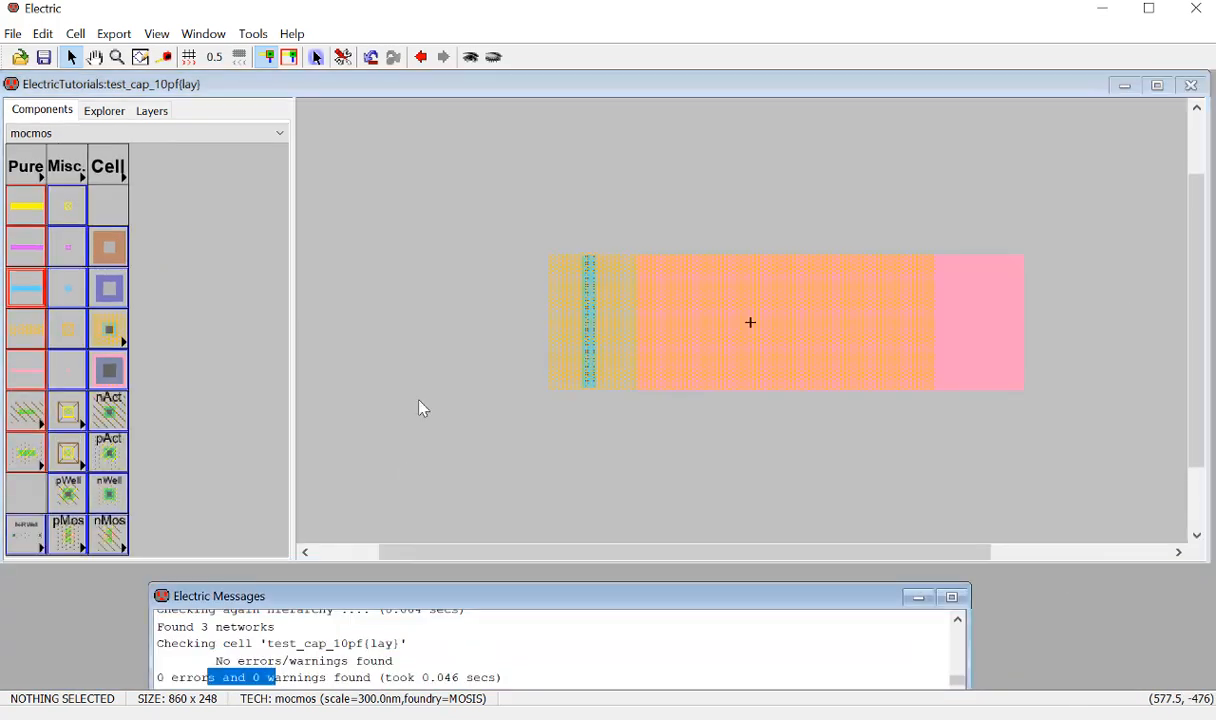
pyautogui.click(904, 258)
# Place a Metal-1-Polysilicon-1 contact at about (390, 177), above the plates, and size it X 30 by Y 245.
pyautogui.click(116, 370)
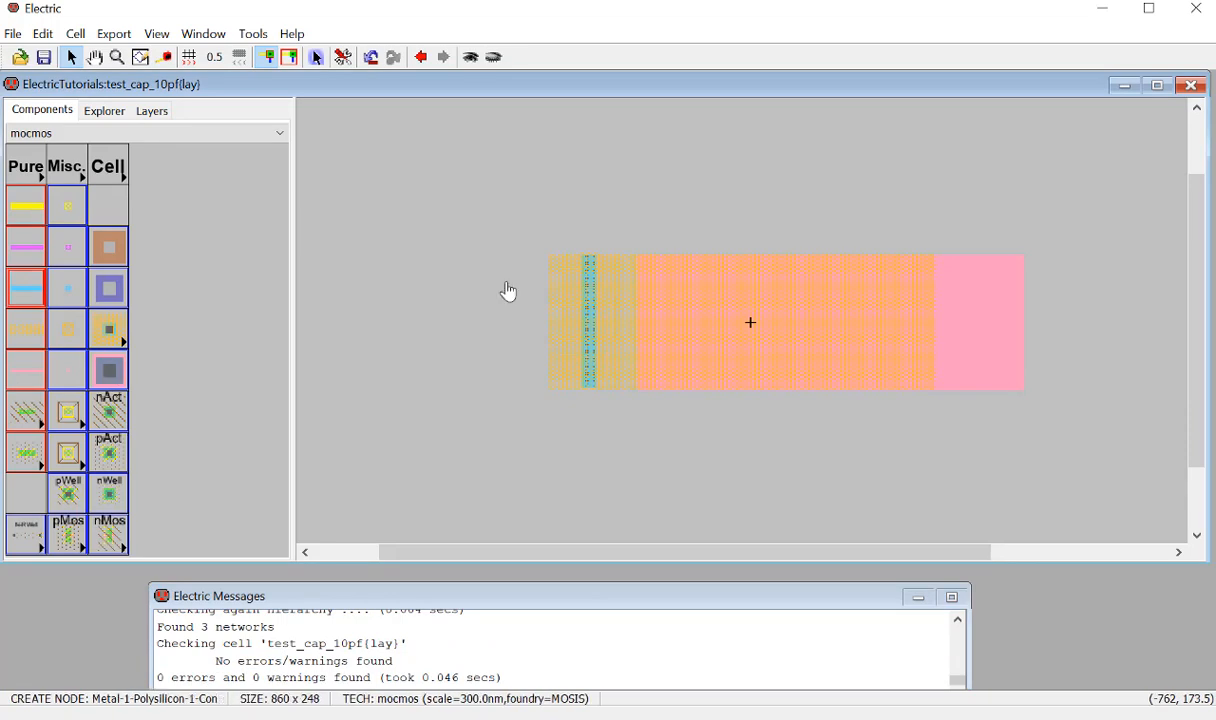
pyautogui.click(965, 228)
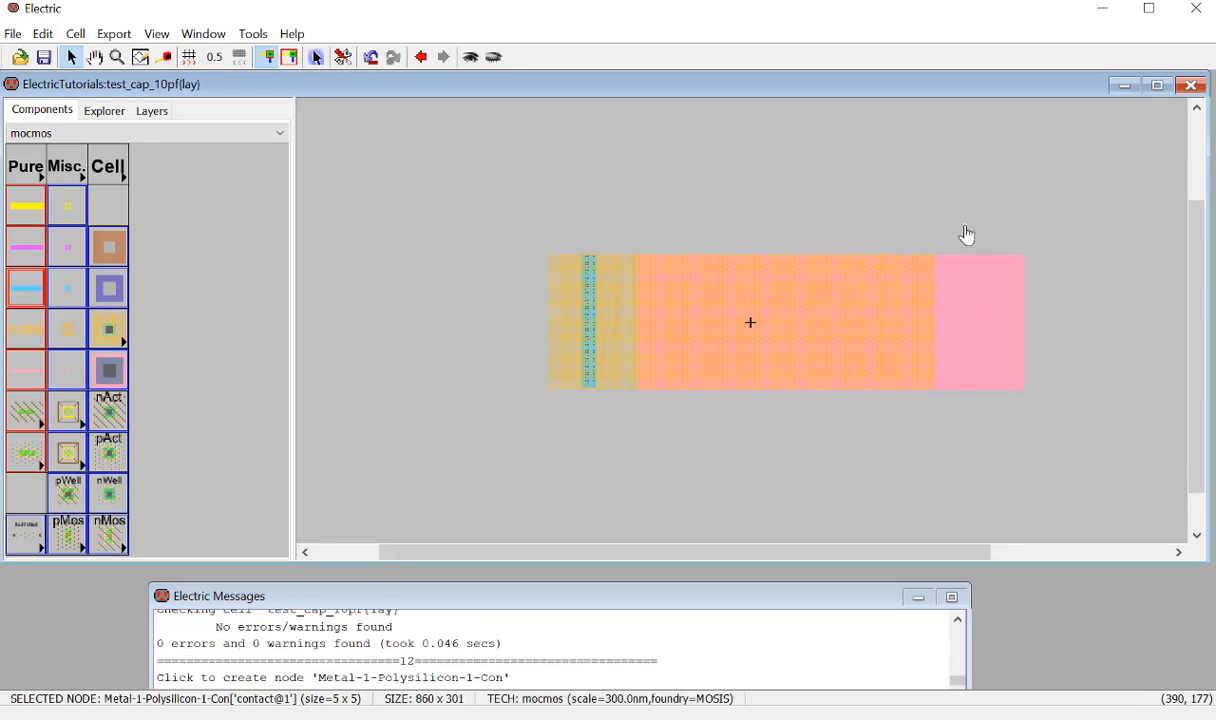
pyautogui.hotkey('ctrl', 'i')
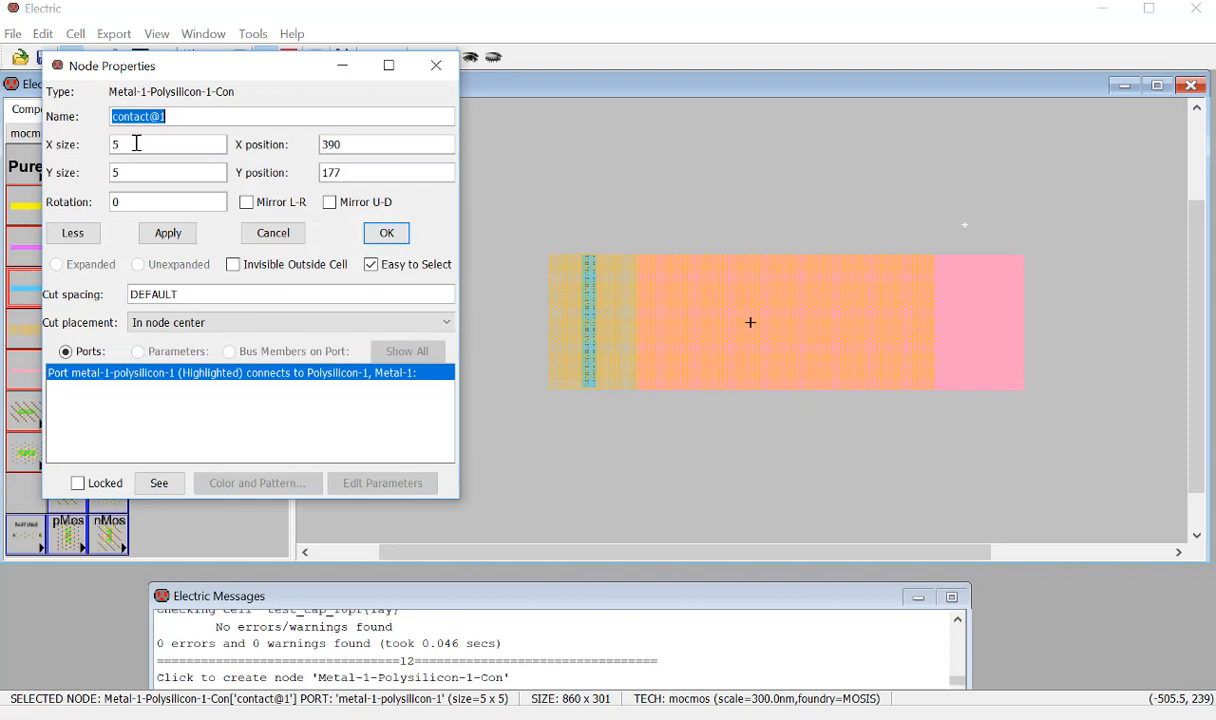
pyautogui.press('Tab')
pyautogui.write('30')
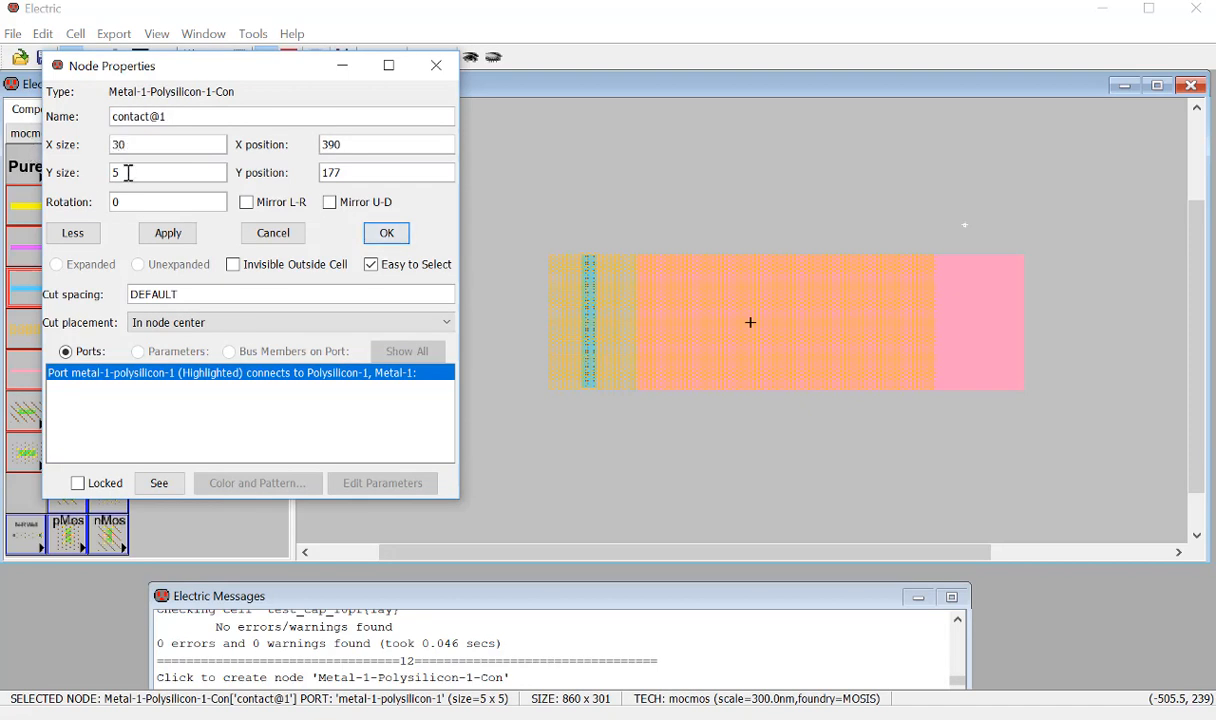
pyautogui.press('Tab')
pyautogui.write('245')
pyautogui.press('Return')
# Move the Metal-1-Polysilicon-1 contact by about (53, -176.5) onto the uncovered Polysilicon-1 strip and wire it to the Polysilicon-1 node.
pyautogui.moveTo(967, 195); pyautogui.dragTo(1001, 290)
pyautogui.keyDown('shift'); pyautogui.click(964, 317); pyautogui.keyUp('shift')
pyautogui.rightClick(962, 315)
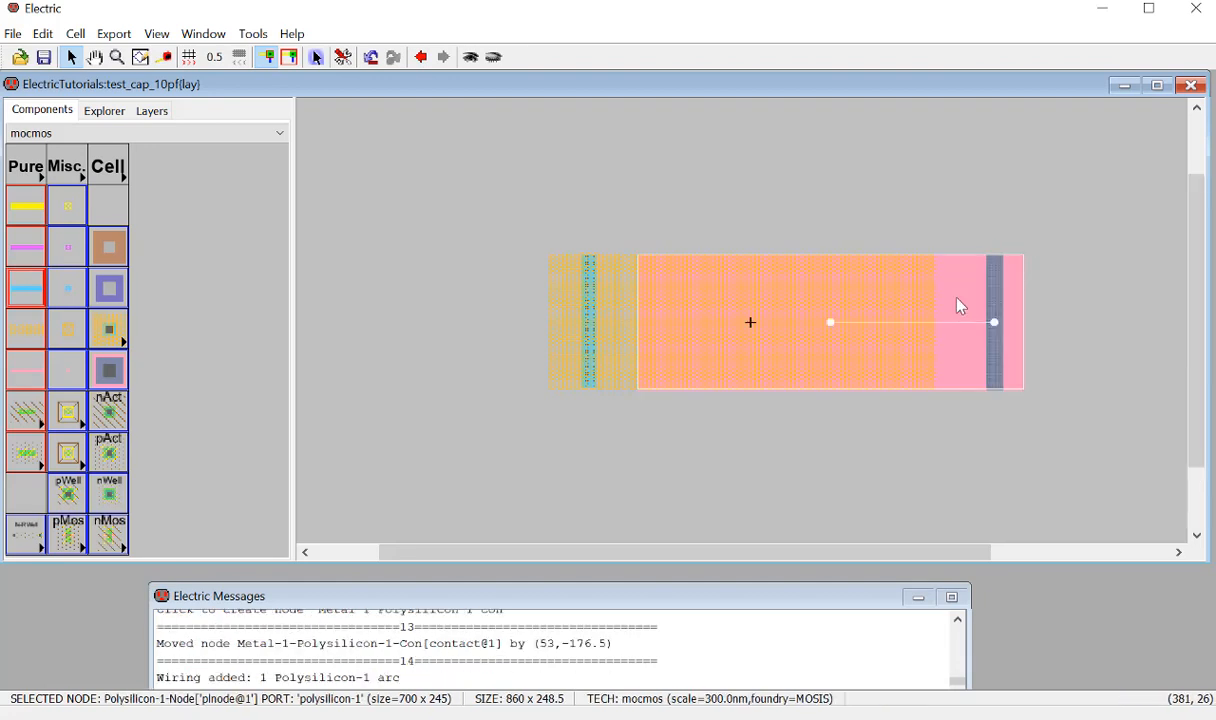
# Save the library and run the design-rule check on the test_cap_10pf layout.
pyautogui.click(932, 220)
pyautogui.hotkey('ctrl', 's')
pyautogui.press('F5')
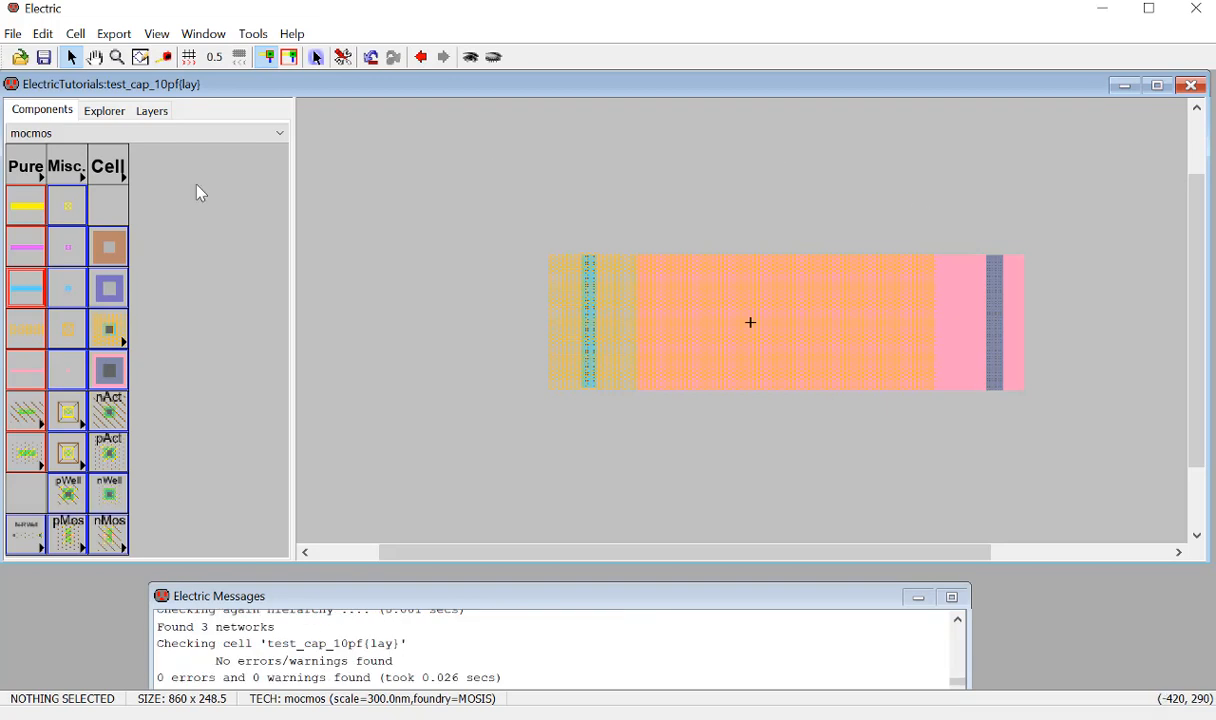
# Create a new schematic cell named test_cap_10pf in the ElectricTutorials library.
pyautogui.click(104, 112)
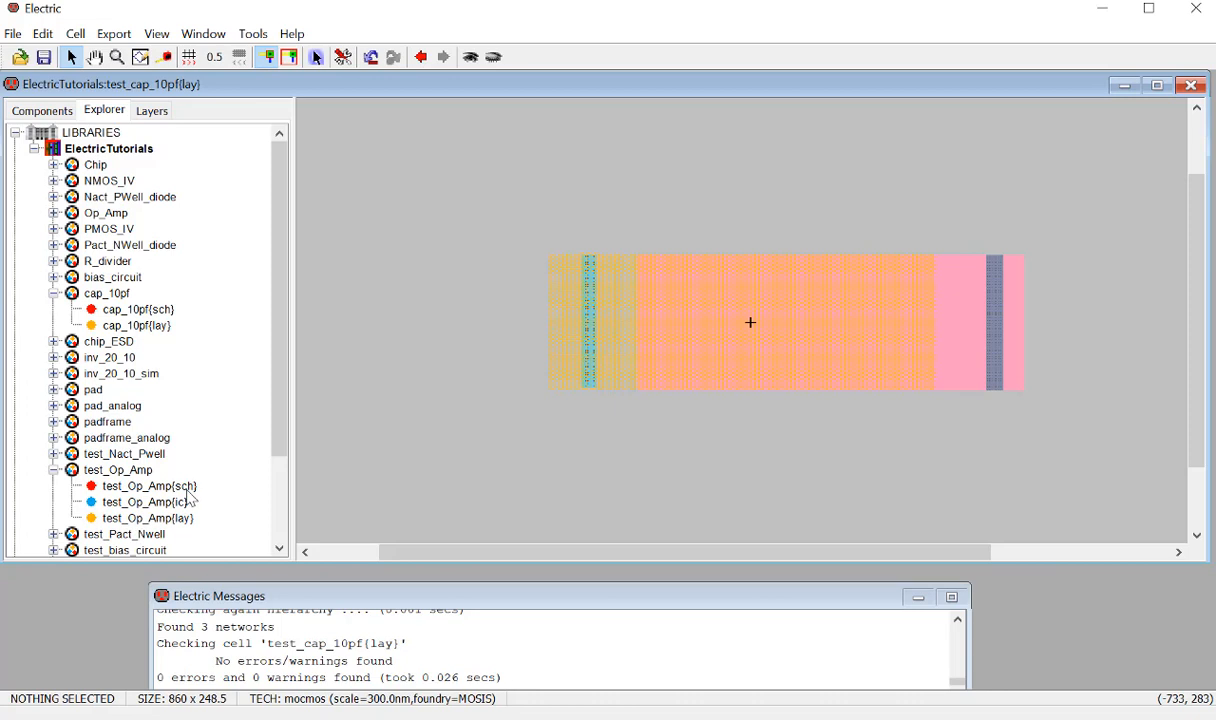
pyautogui.scroll(-3, 175, 505)
pyautogui.rightClick(133, 456)
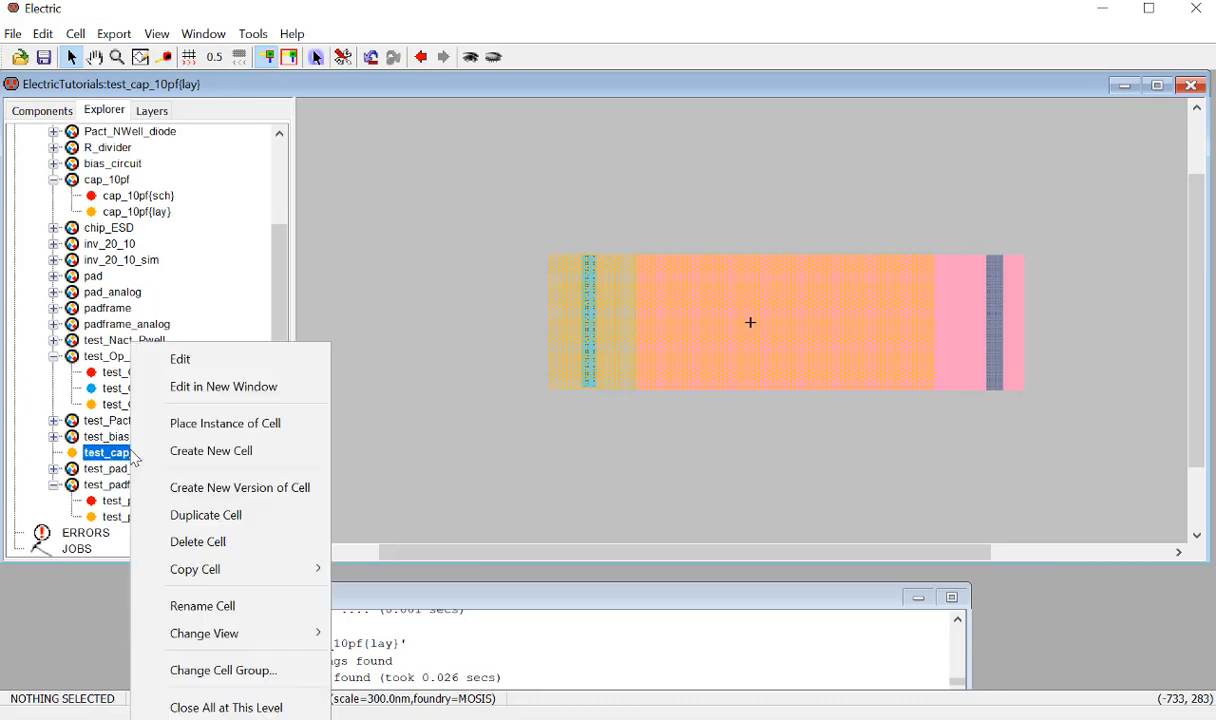
pyautogui.click(222, 452)
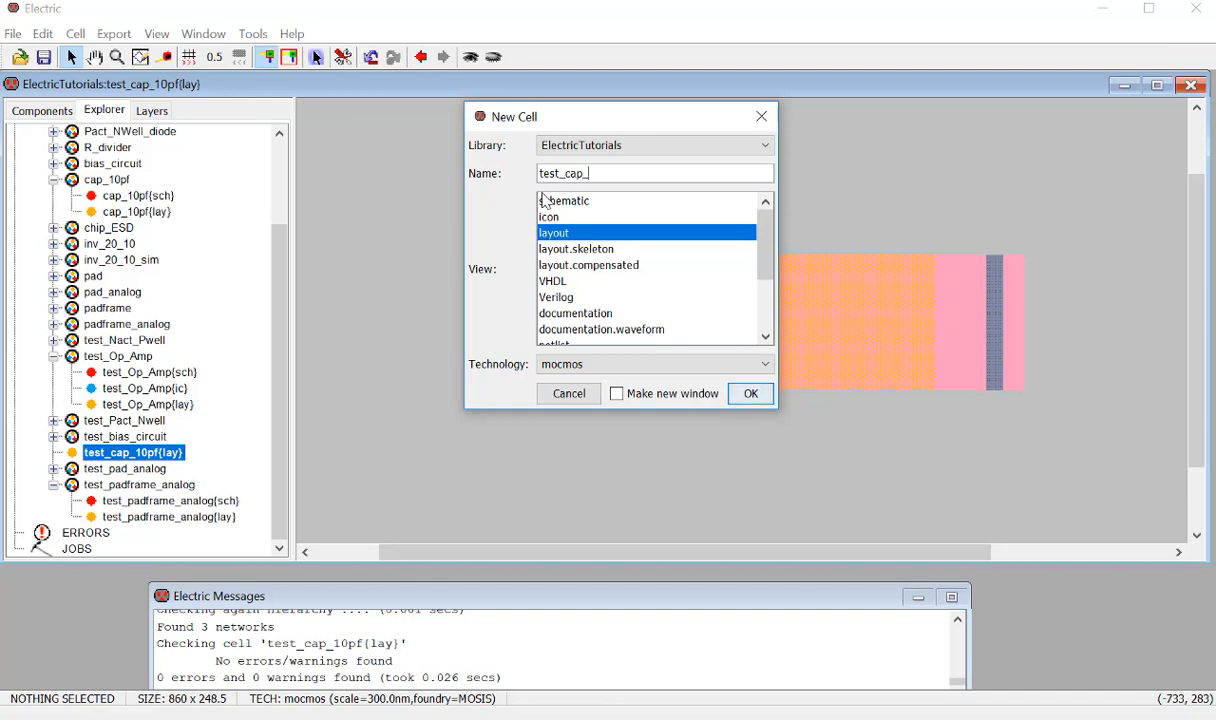
pyautogui.write('10pf')
pyautogui.doubleClick(548, 200)
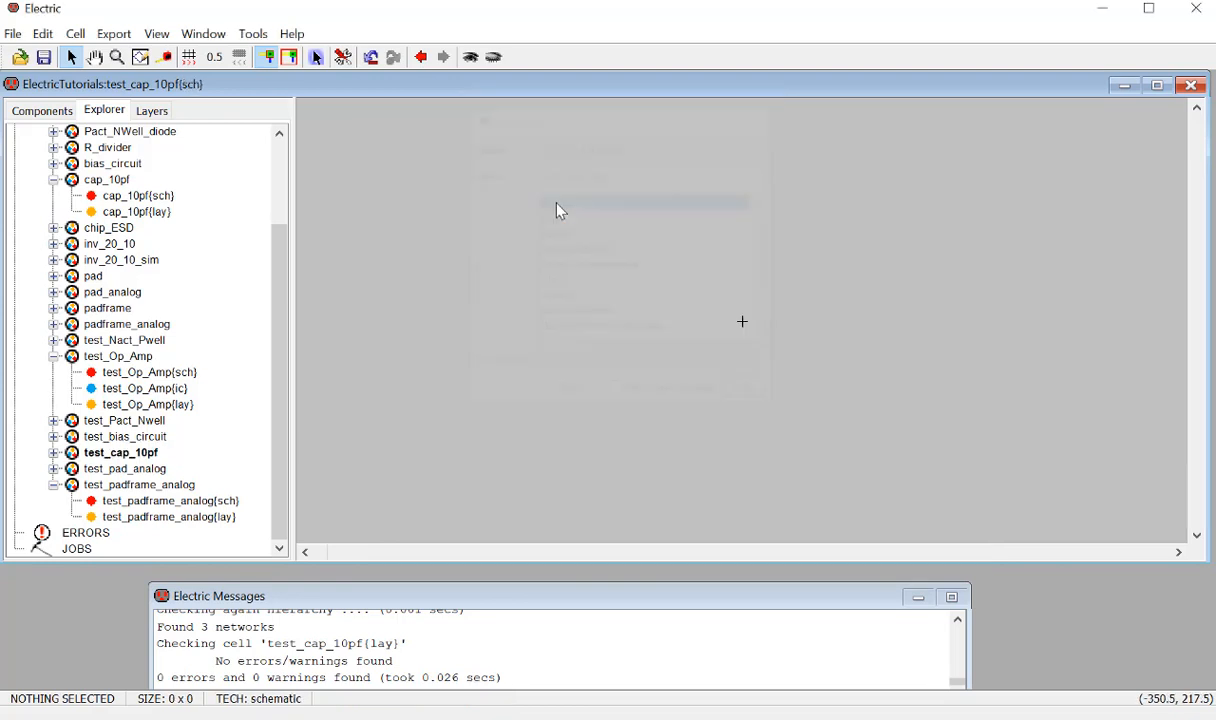
# Place a normal capacitor in the schematic and draw a short wire outward from each of its two terminals.
pyautogui.click(42, 112)
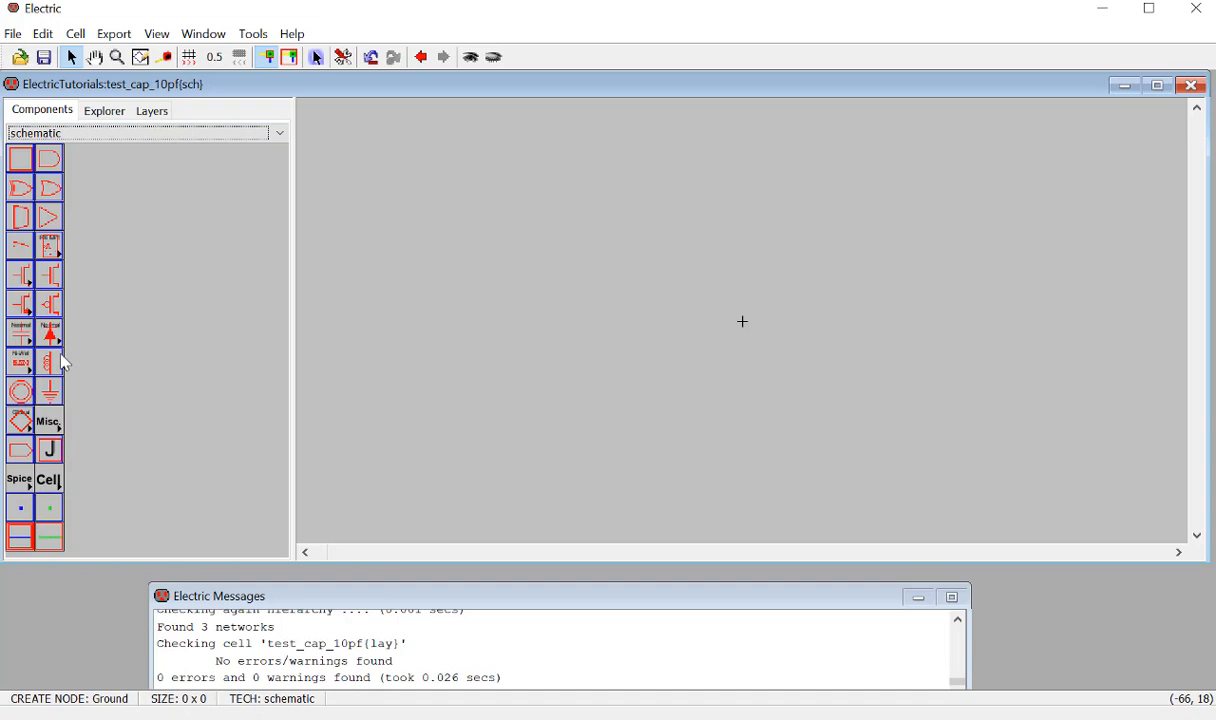
pyautogui.click(20, 330)
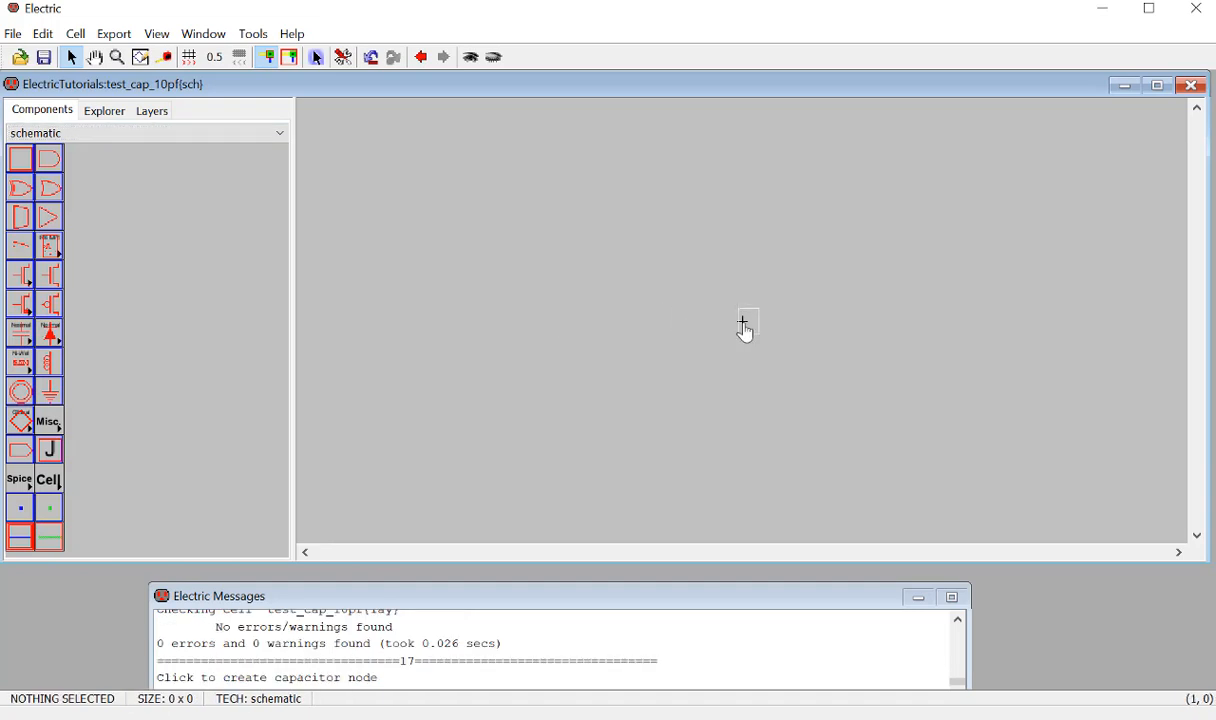
pyautogui.click(684, 314)
pyautogui.click(684, 301)
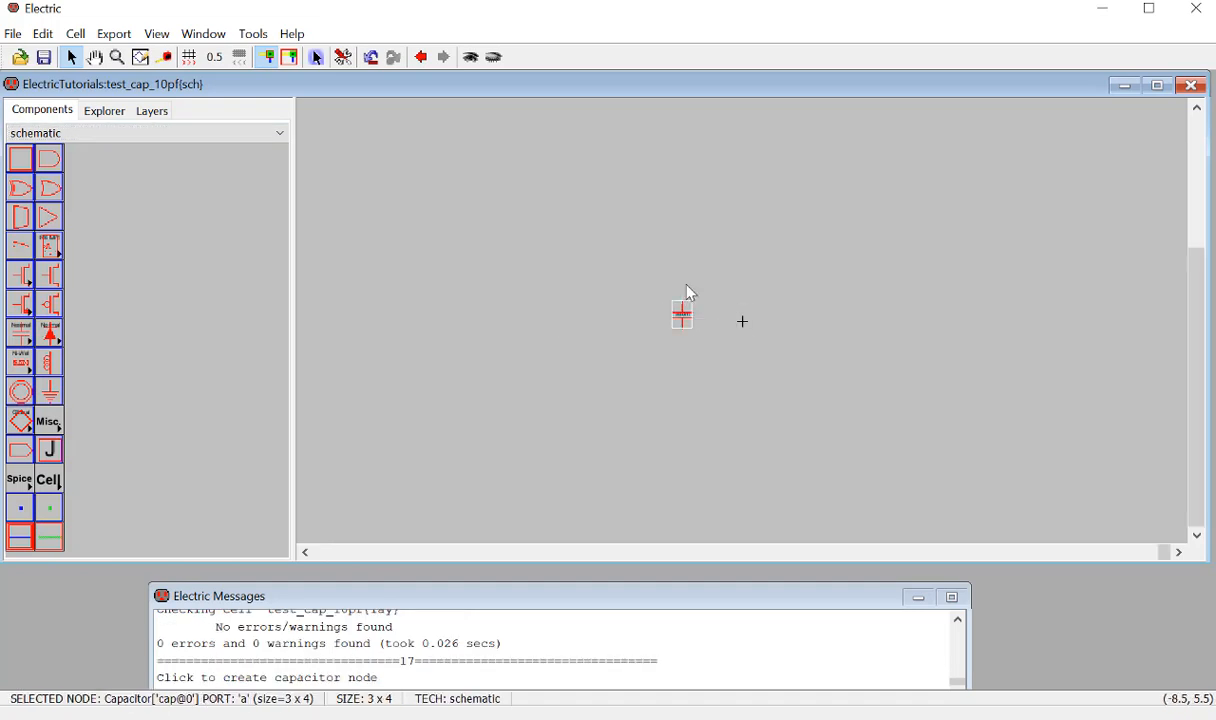
pyautogui.rightClick(684, 284)
pyautogui.click(682, 331)
pyautogui.rightClick(682, 345)
pyautogui.click(703, 300)
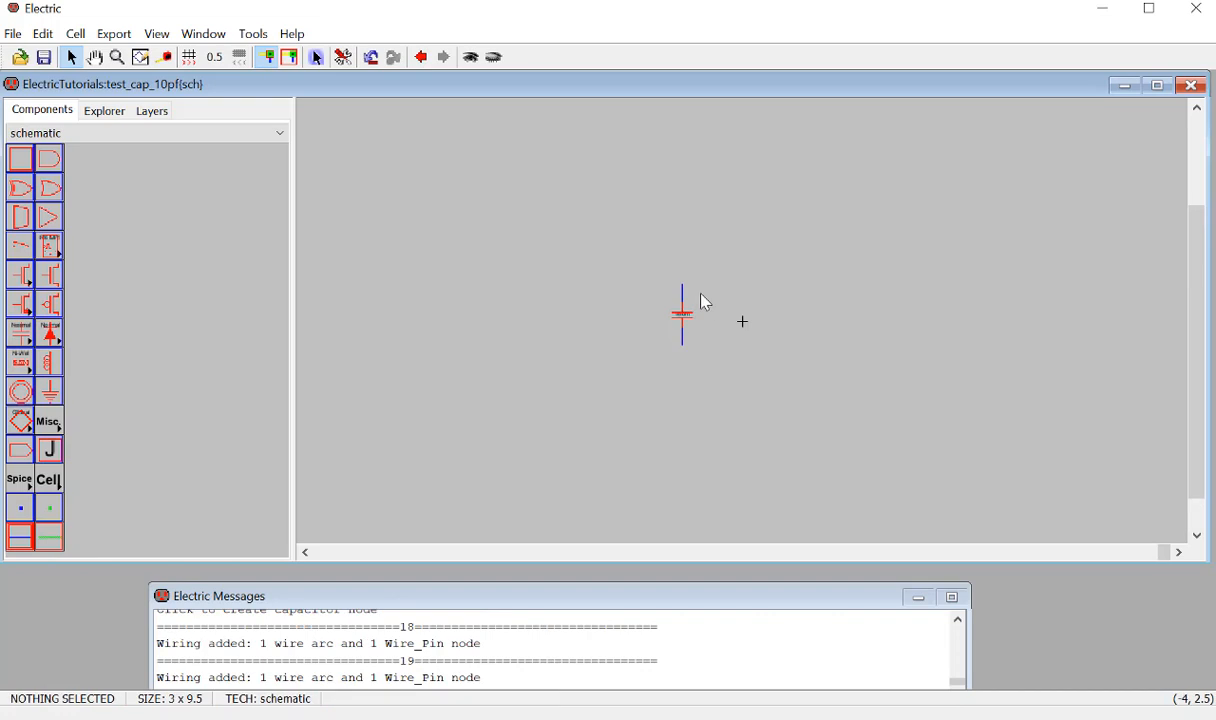
# Export the upper wire end of the schematic capacitor as p2.
pyautogui.click(683, 286)
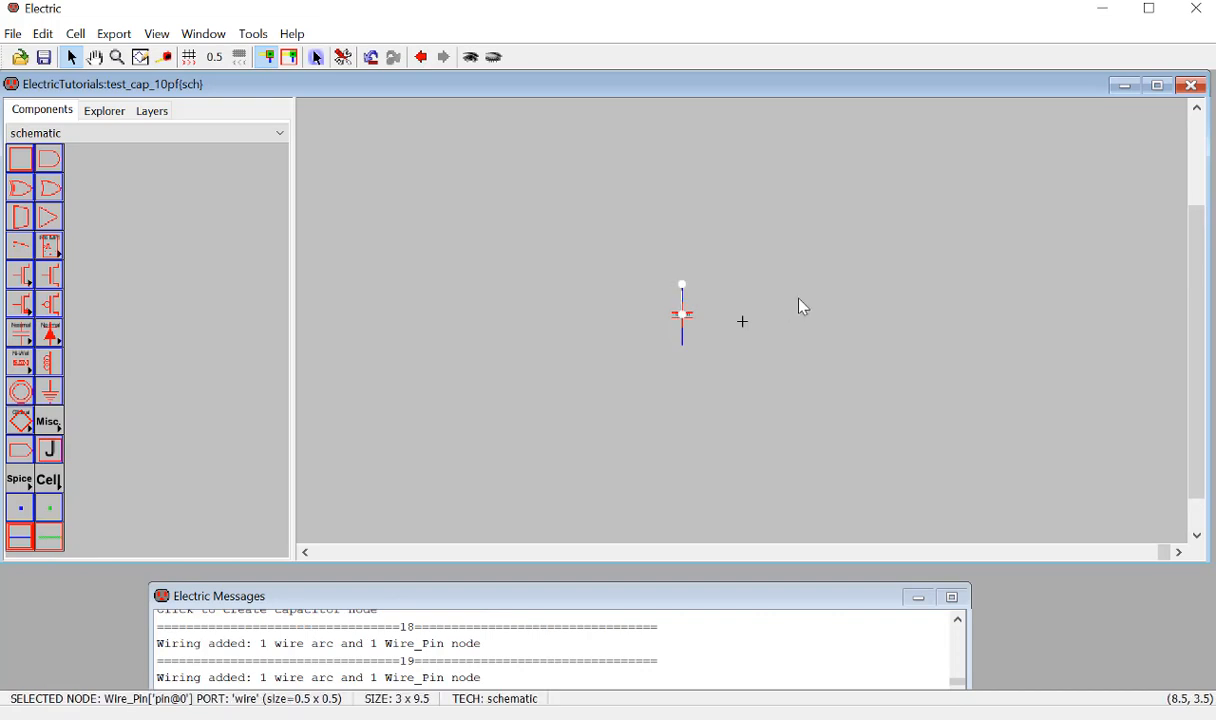
pyautogui.hotkey('ctrl', 'e')
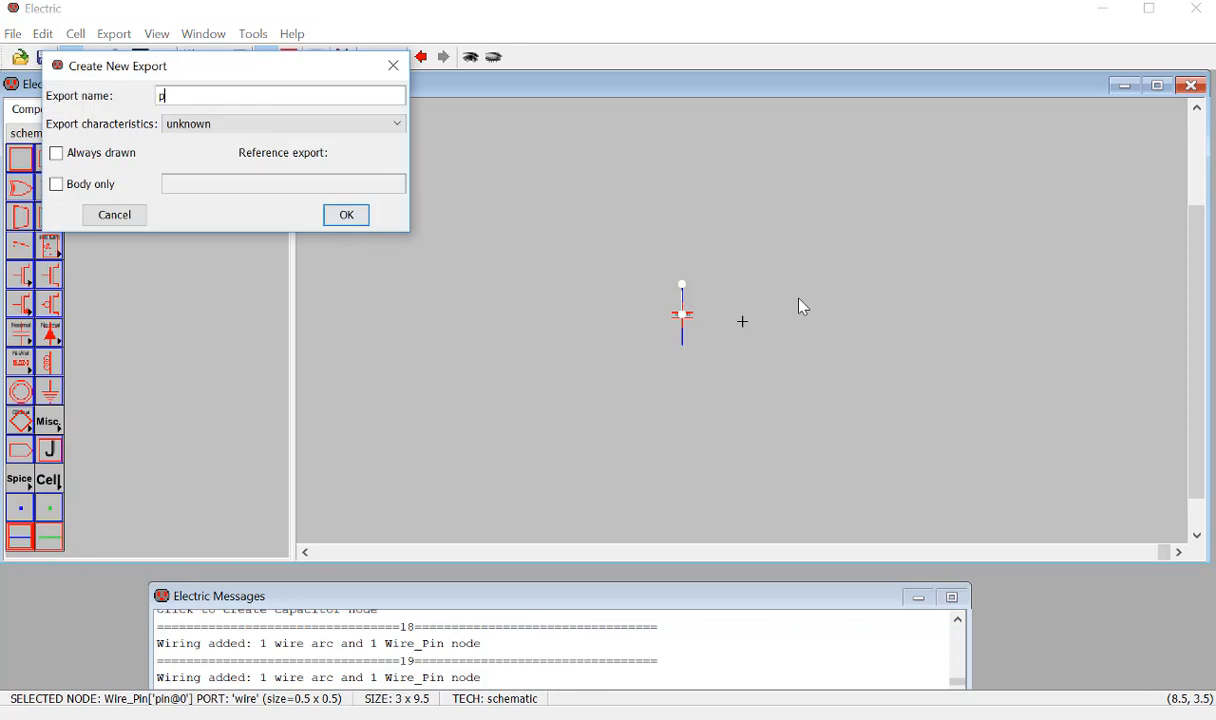
pyautogui.press('Return')
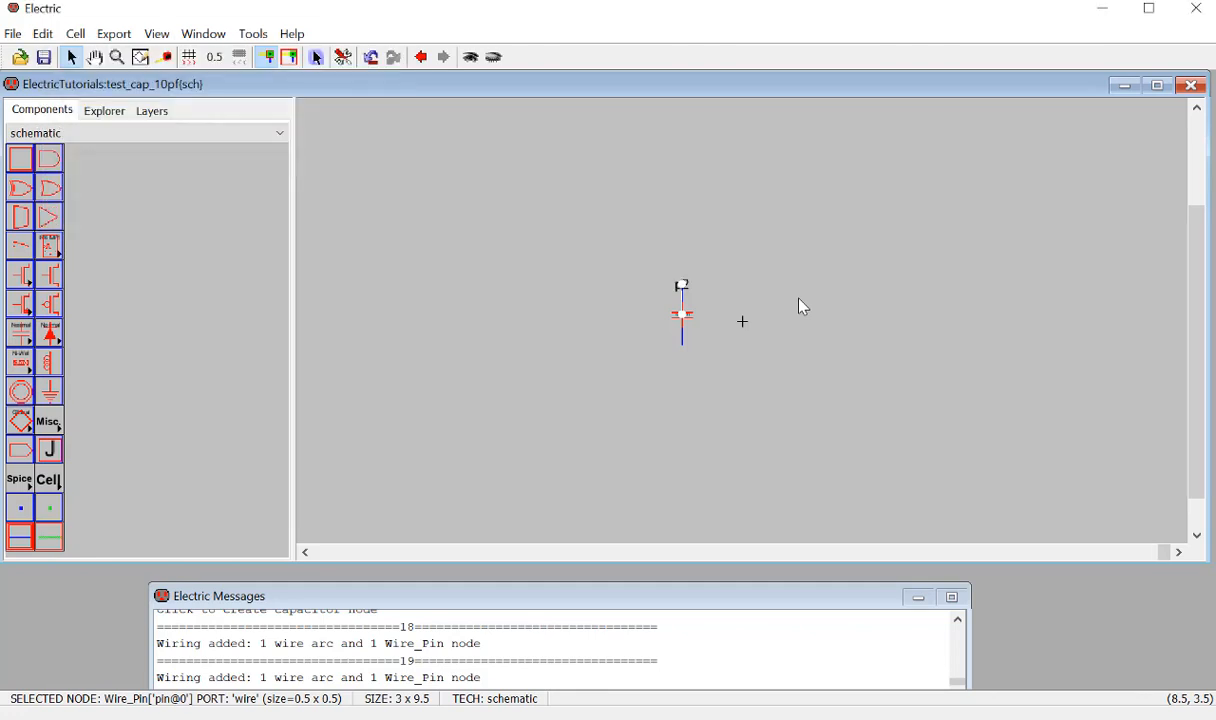
# Export the lower wire end of the schematic capacitor as p1 and save the library.
pyautogui.click(682, 344)
pyautogui.hotkey('ctrl', 'e')
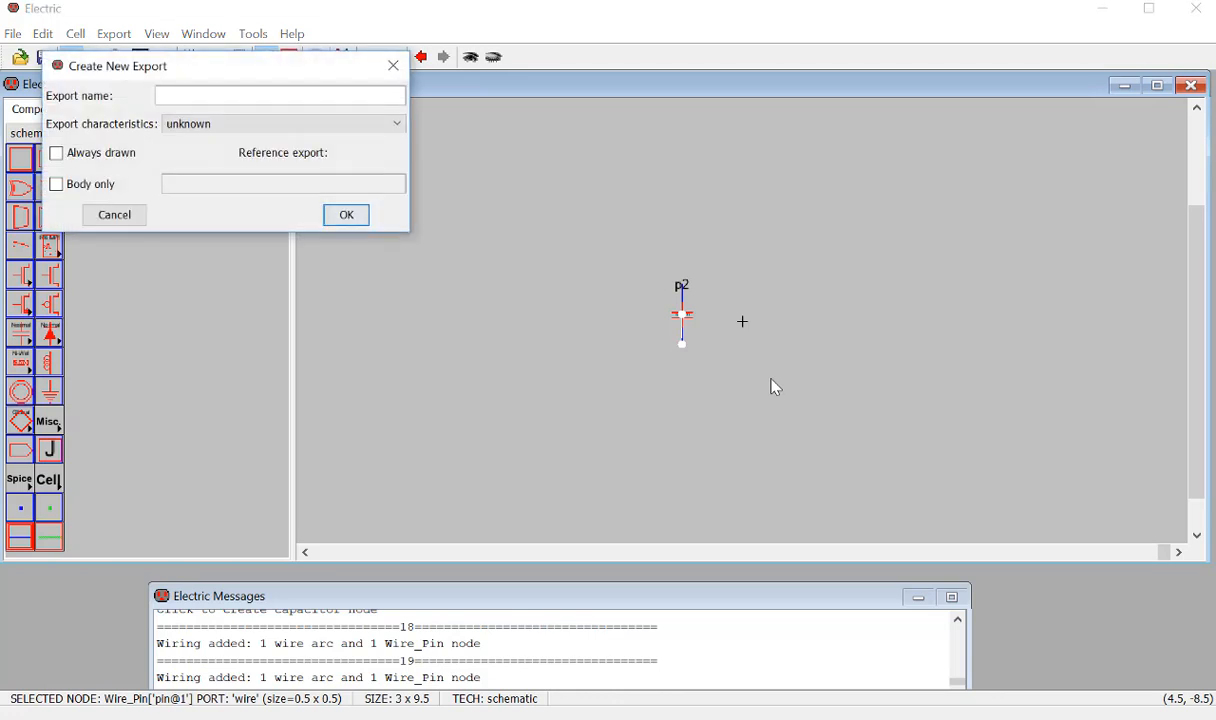
pyautogui.write('p1')
pyautogui.press('Return')
pyautogui.hotkey('ctrl', 's')
pyautogui.click(773, 385)
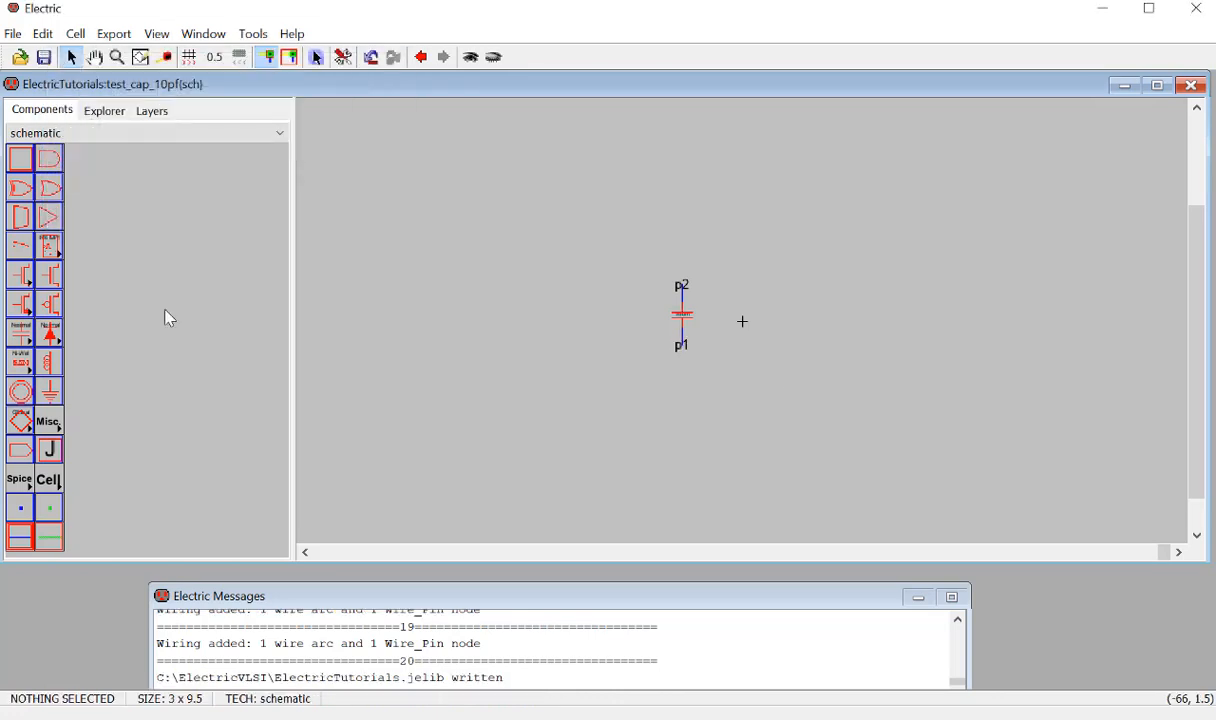
# Open the test_cap_10pf{lay} cell and export the Metal-1-Polysilicon-2 contact as p2.
pyautogui.click(115, 111)
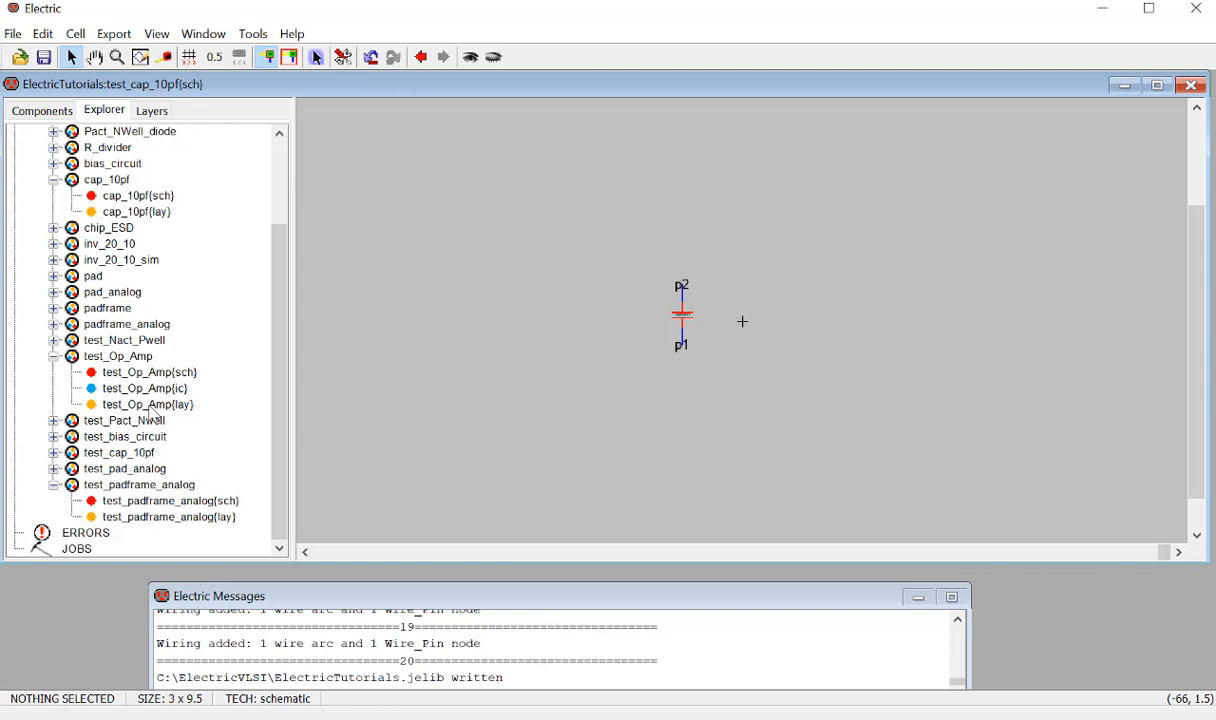
pyautogui.click(54, 452)
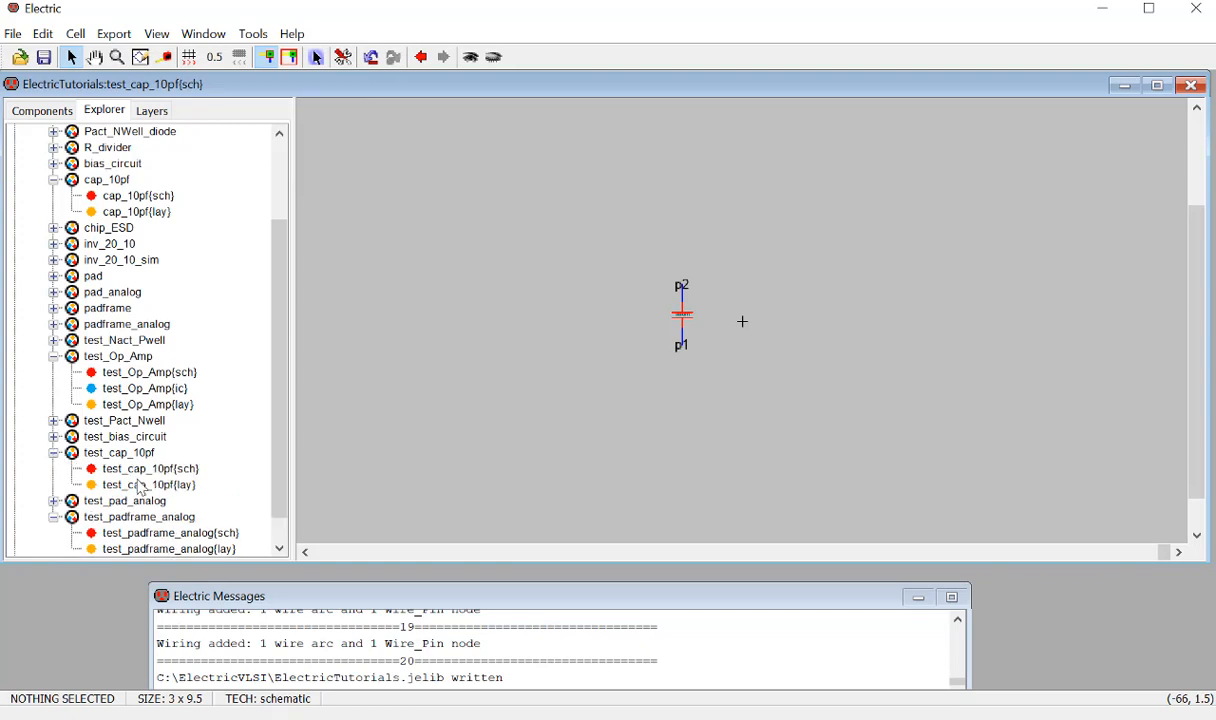
pyautogui.doubleClick(145, 484)
pyautogui.click(406, 349)
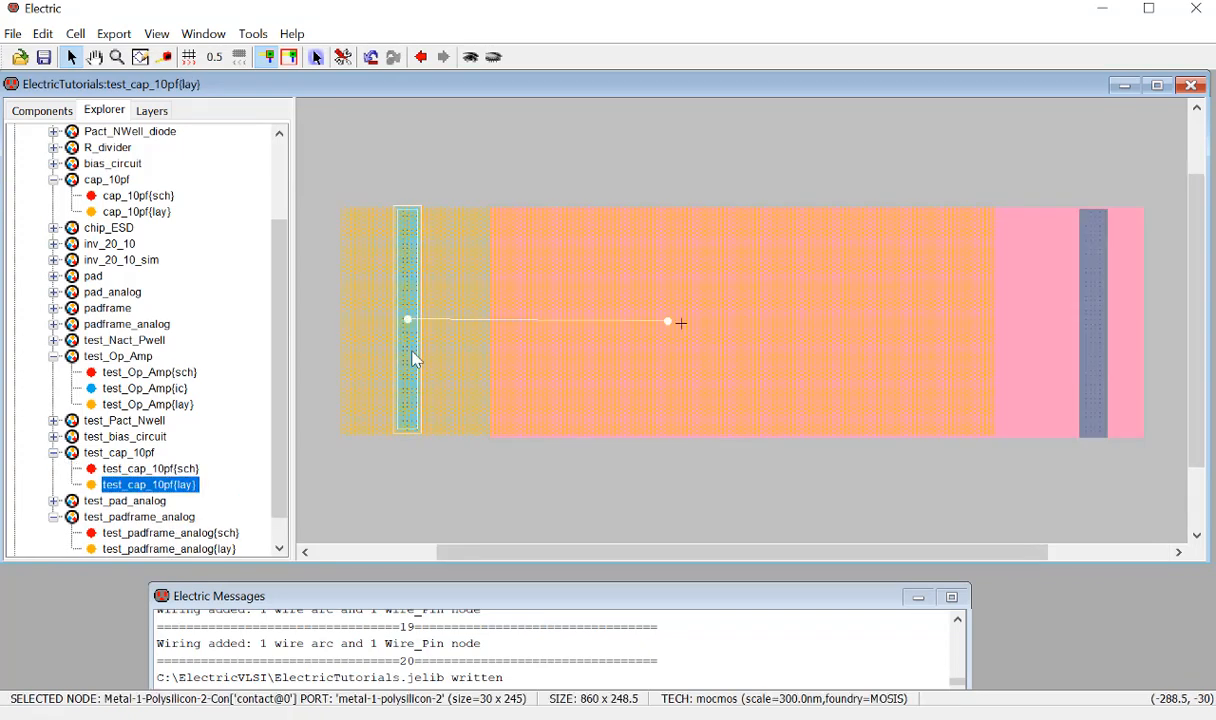
pyautogui.hotkey('ctrl', 'e')
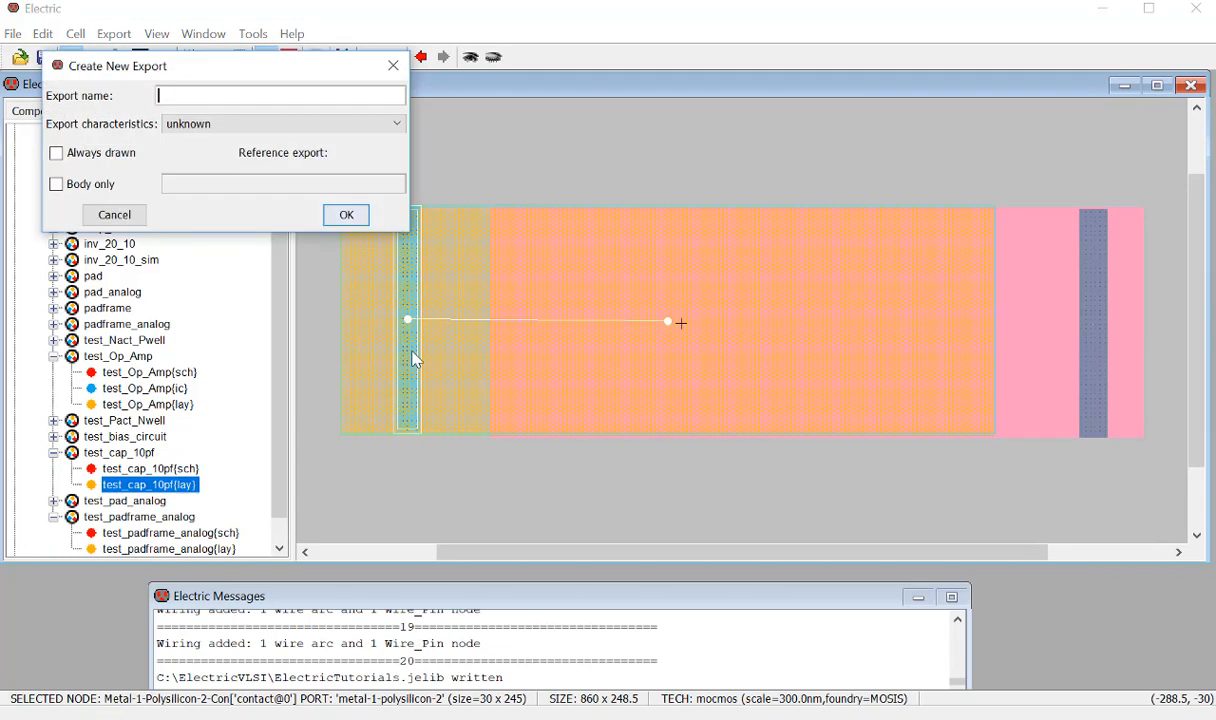
pyautogui.write('p')
pyautogui.press('Return')
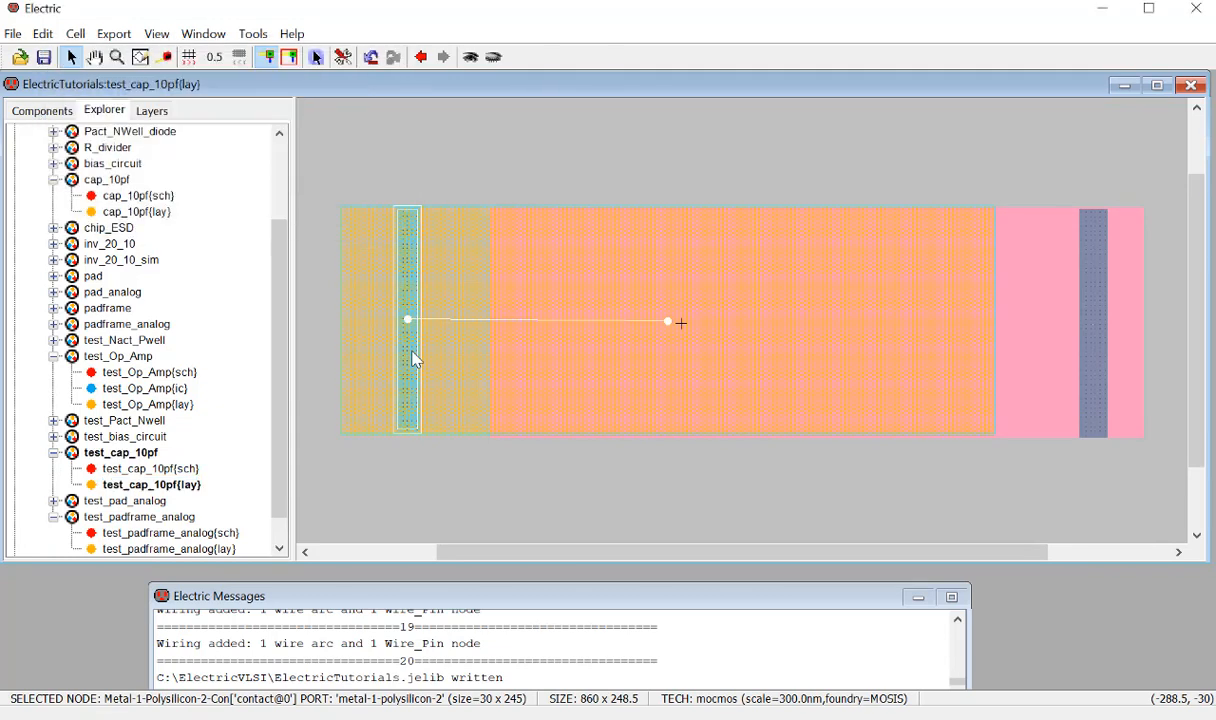
# Export the Metal-1-Polysilicon-1 contact as p1, matching the schematic, and save the library.
pyautogui.click(1097, 330)
pyautogui.hotkey('ctrl', 'e')
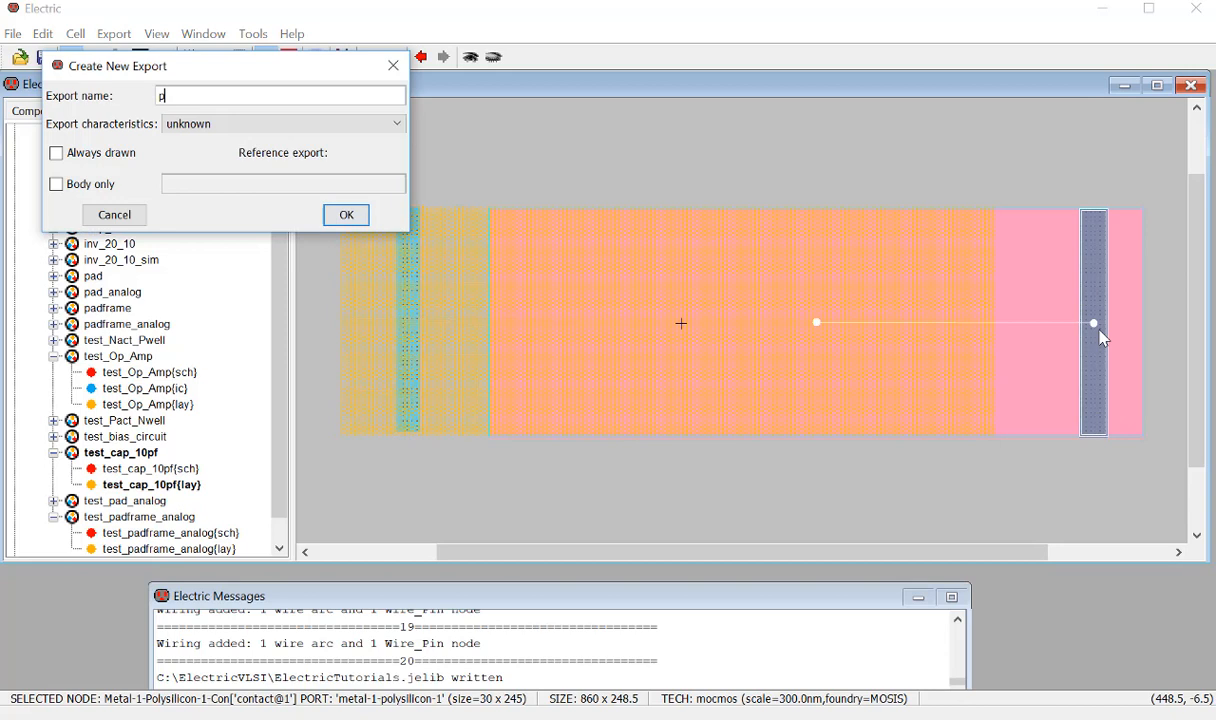
pyautogui.write('p')
pyautogui.press('Return')
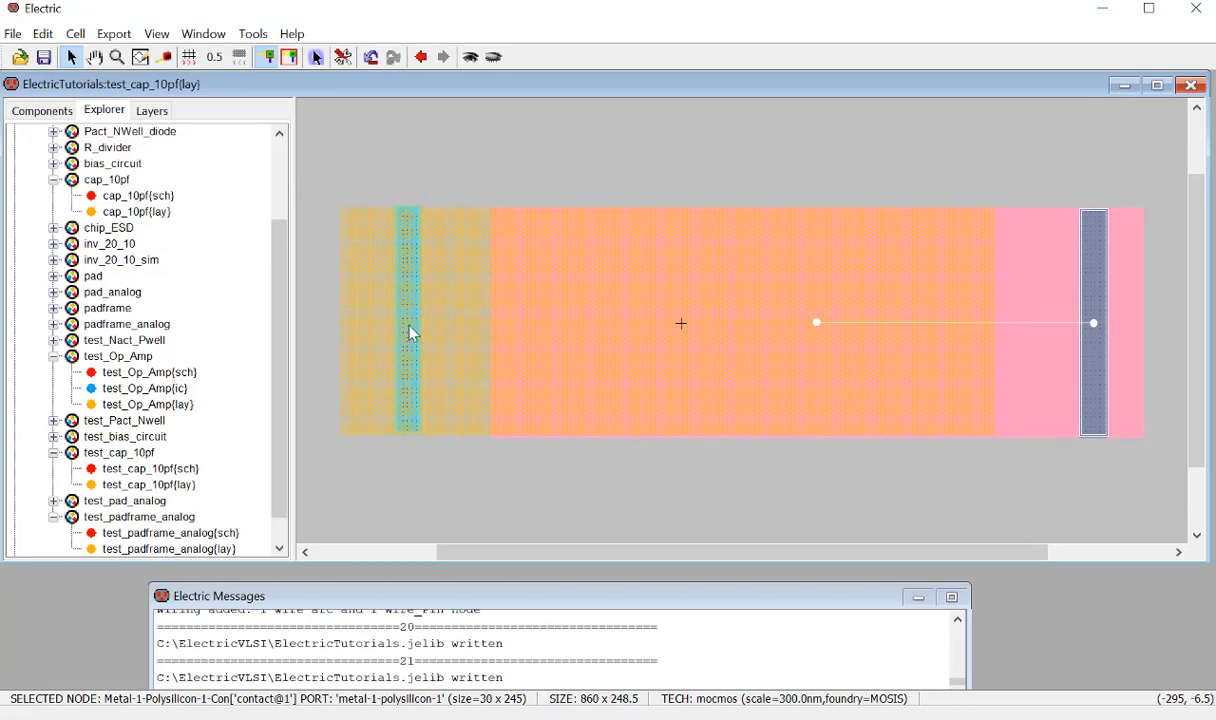
# Set the text size of the p2 export on the Metal-1-Polysilicon-2 contact to 100 units.
pyautogui.click(409, 325)
pyautogui.click(408, 322)
pyautogui.click(408, 322)
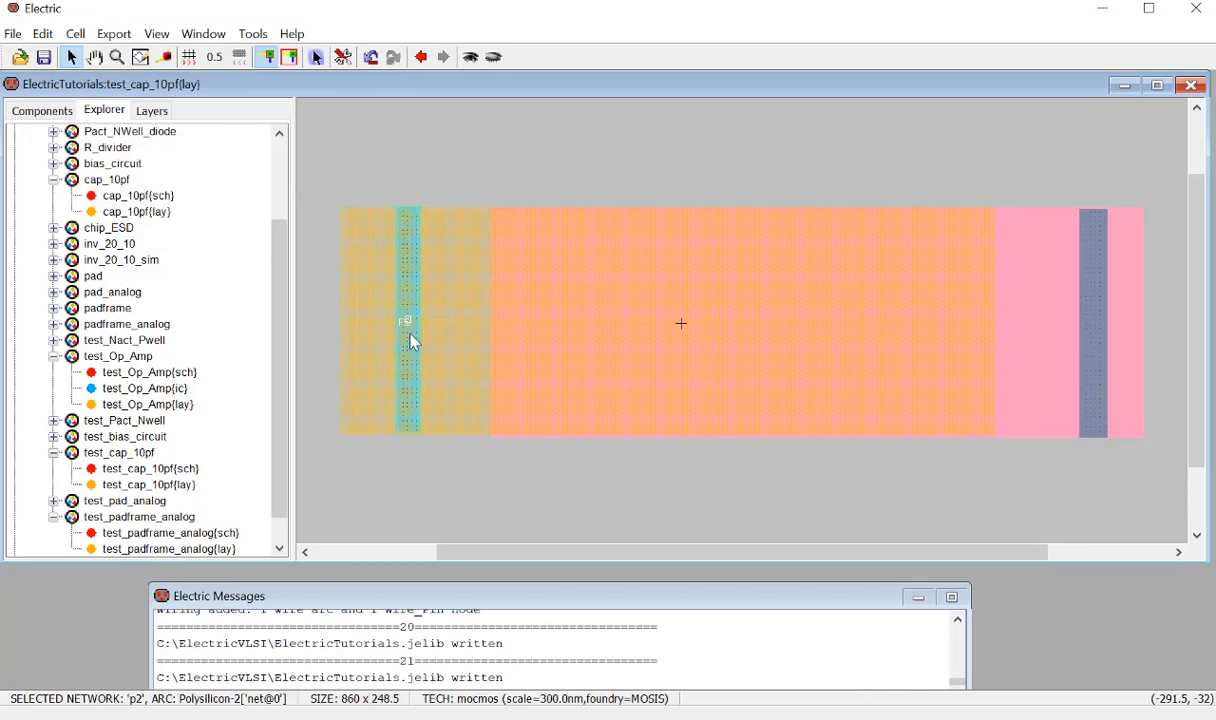
pyautogui.click(408, 324)
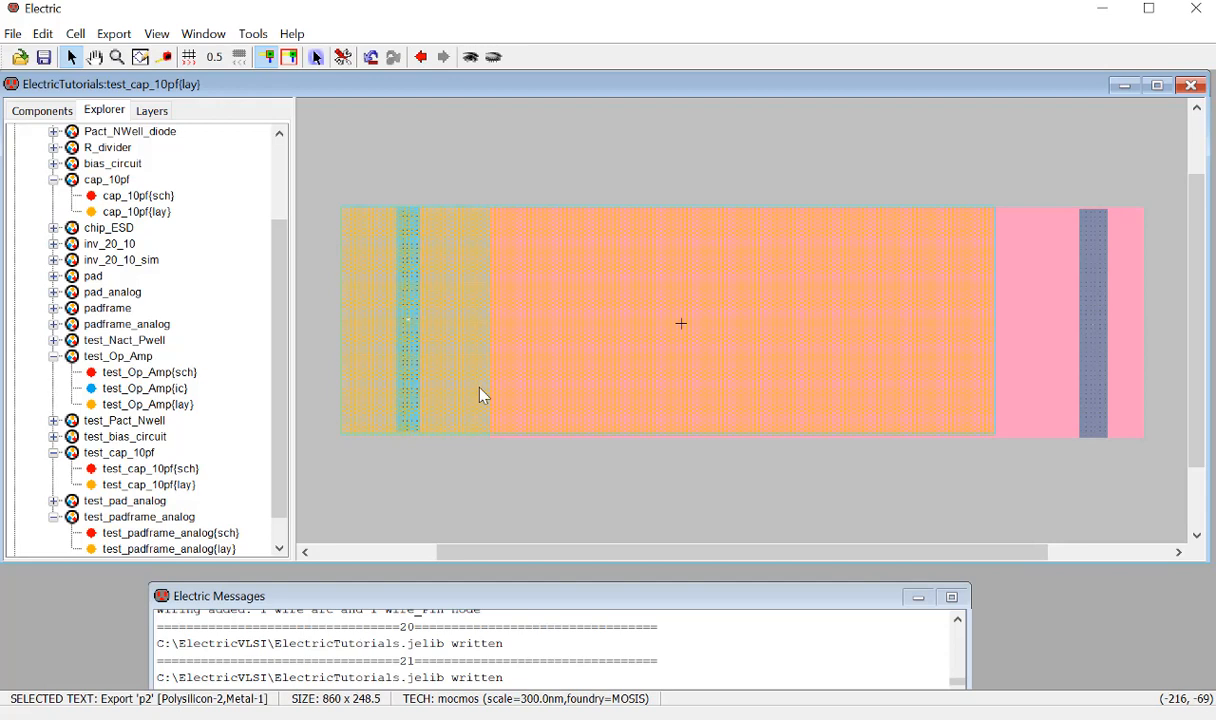
pyautogui.hotkey('ctrl', 'i')
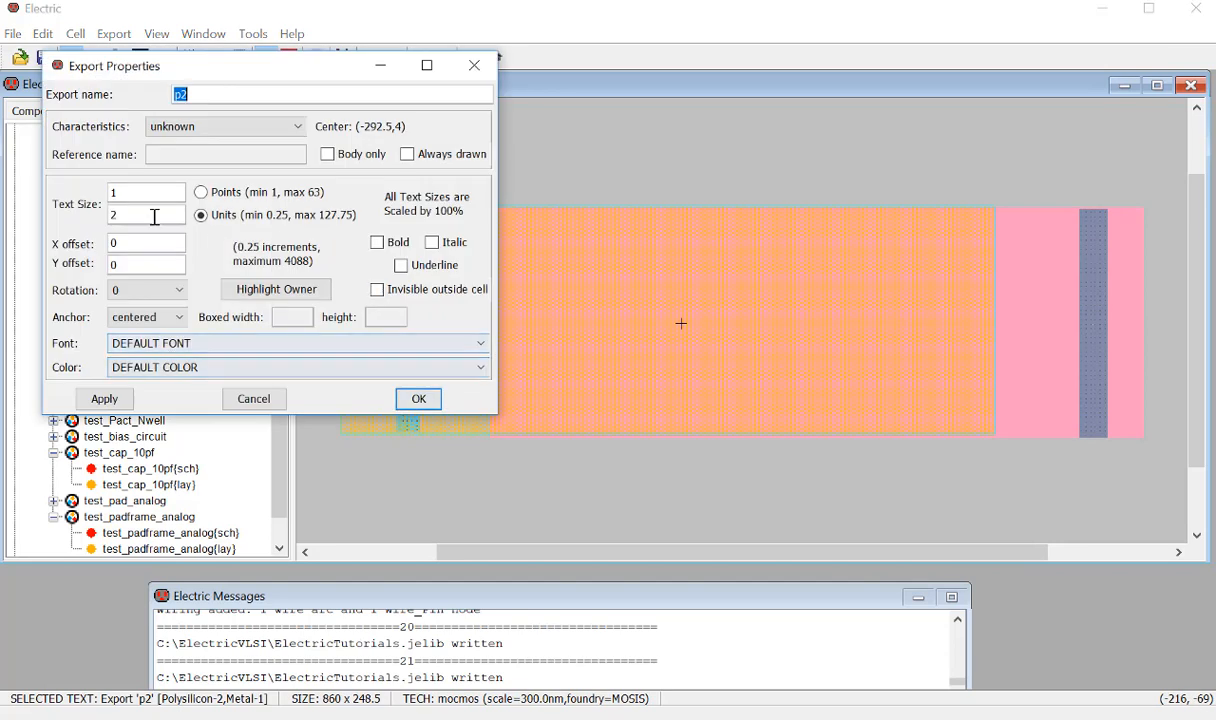
pyautogui.click(154, 217)
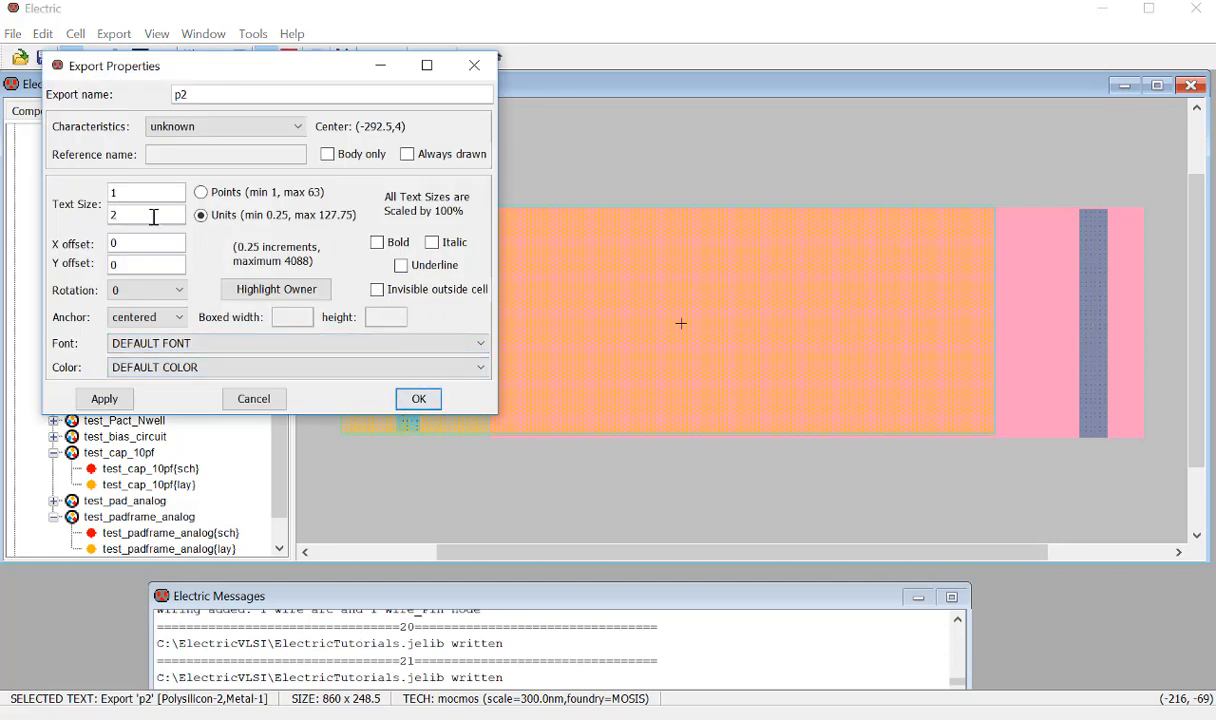
pyautogui.press('BackSpace')
pyautogui.write('100')
pyautogui.press('Return')
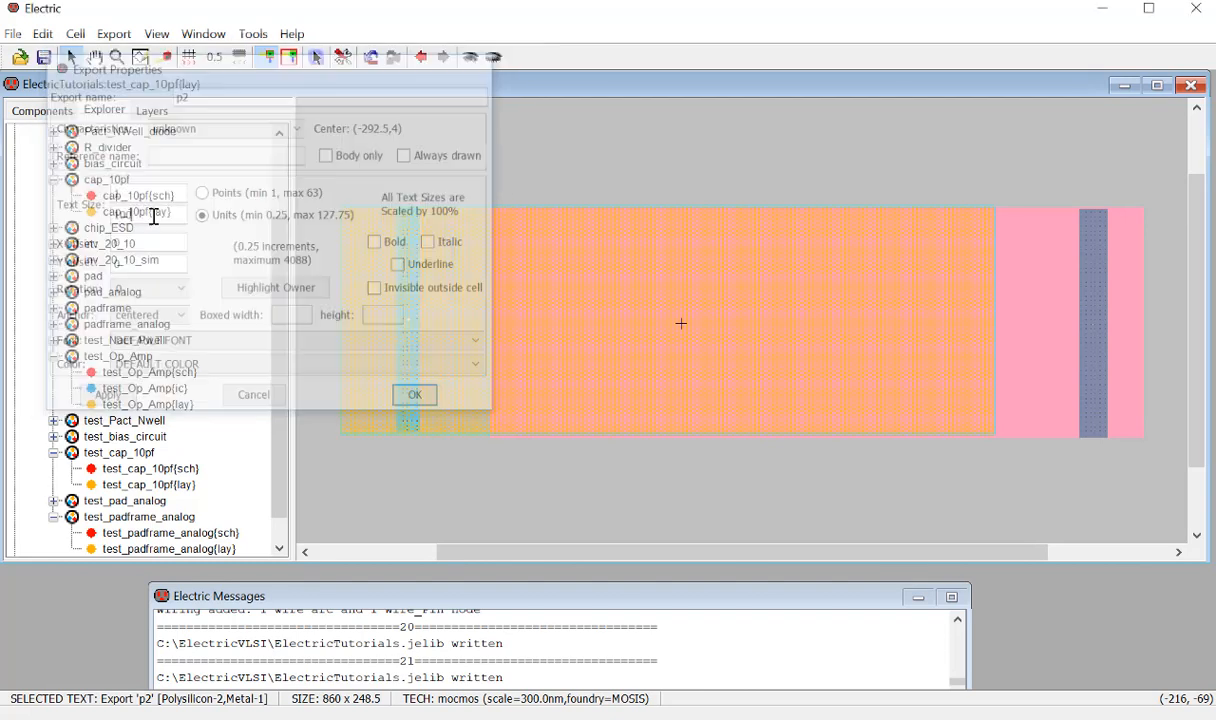
# Set the text size of the p1 export on the Metal-1-Polysilicon-1 contact to 100 units and save the library.
pyautogui.click(1097, 331)
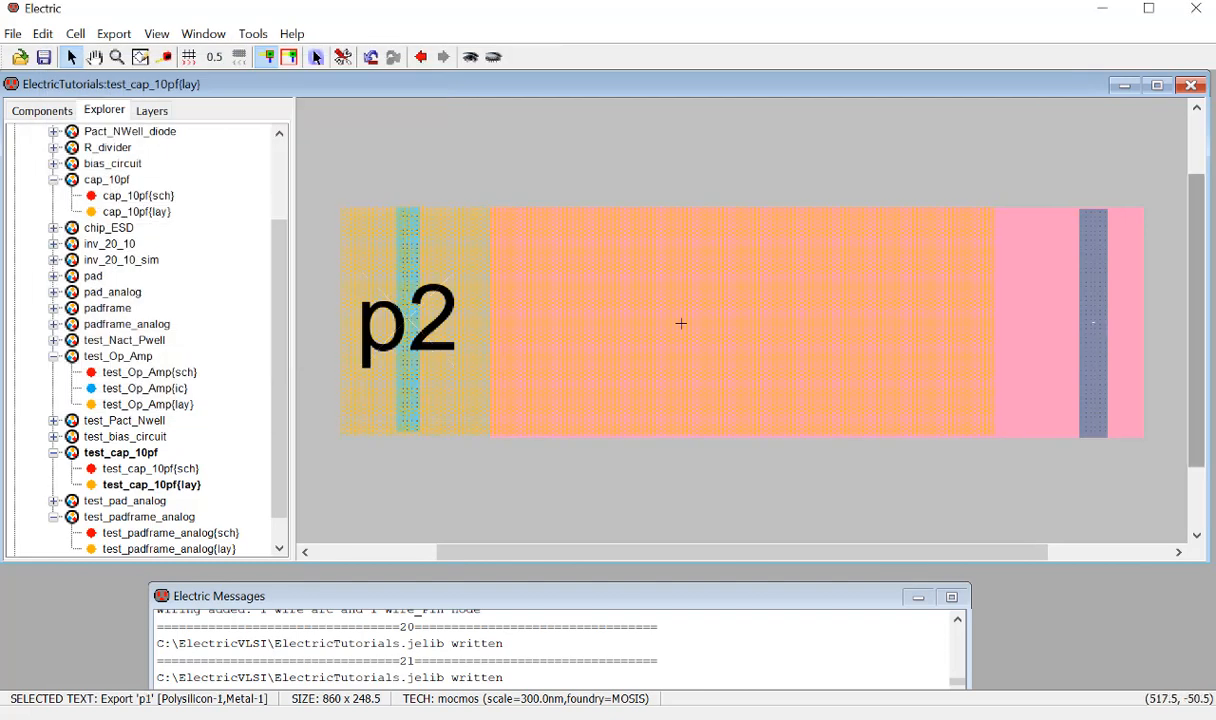
pyautogui.hotkey('ctrl', 'i')
pyautogui.press('BackSpace')
pyautogui.write('100')
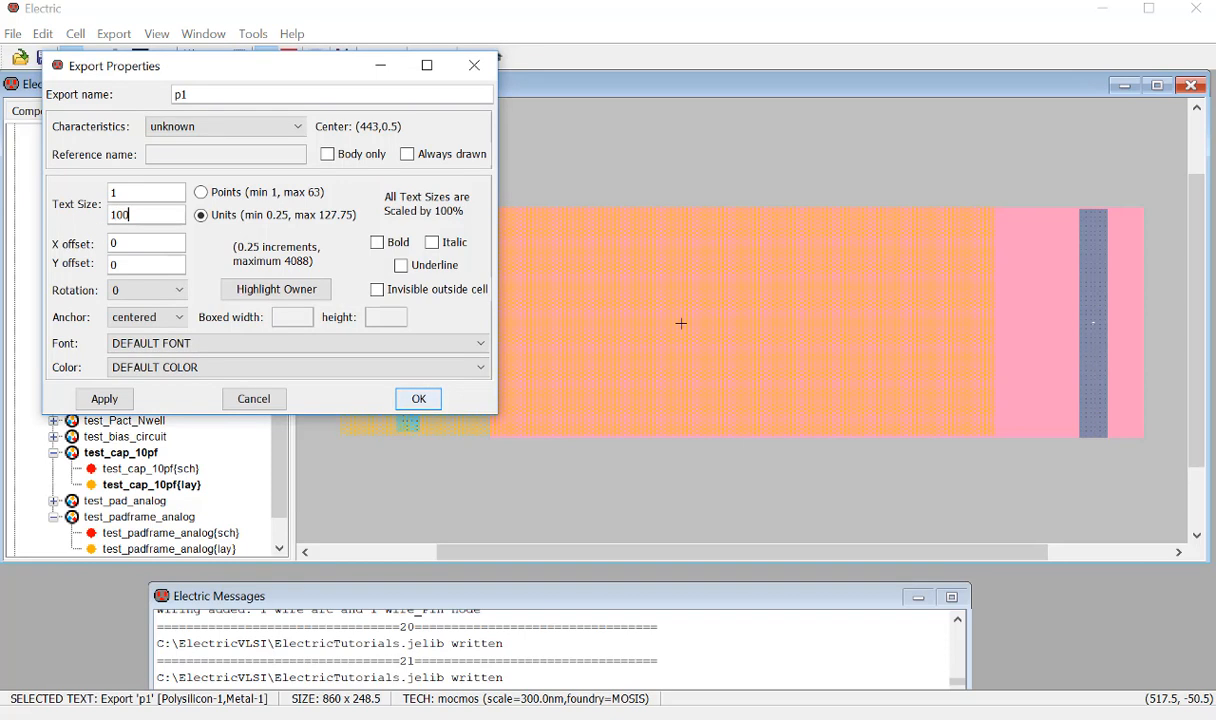
pyautogui.press('Return')
pyautogui.click(740, 164)
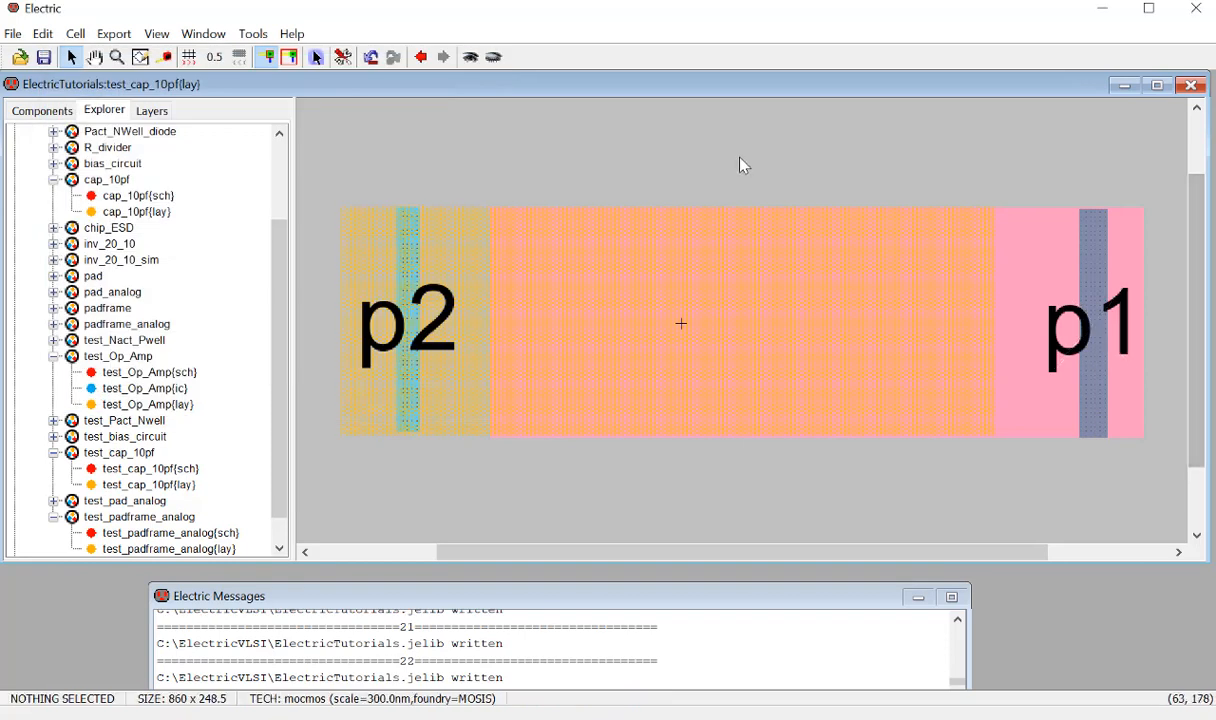
# Run the design rule check and the hierarchical NCC comparison on test_cap_10pf{lay}, and save the library.
pyautogui.press('F5')
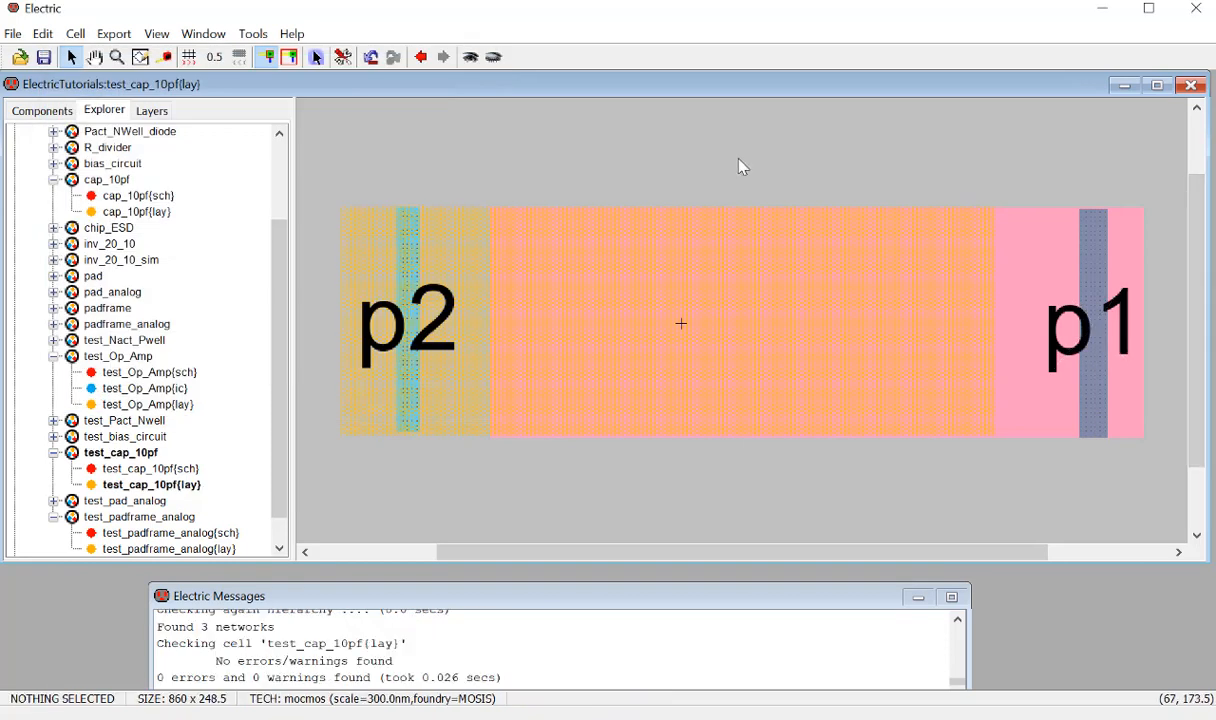
pyautogui.press('F6')
pyautogui.moveTo(318, 660); pyautogui.dragTo(618, 660)
pyautogui.click(678, 660)
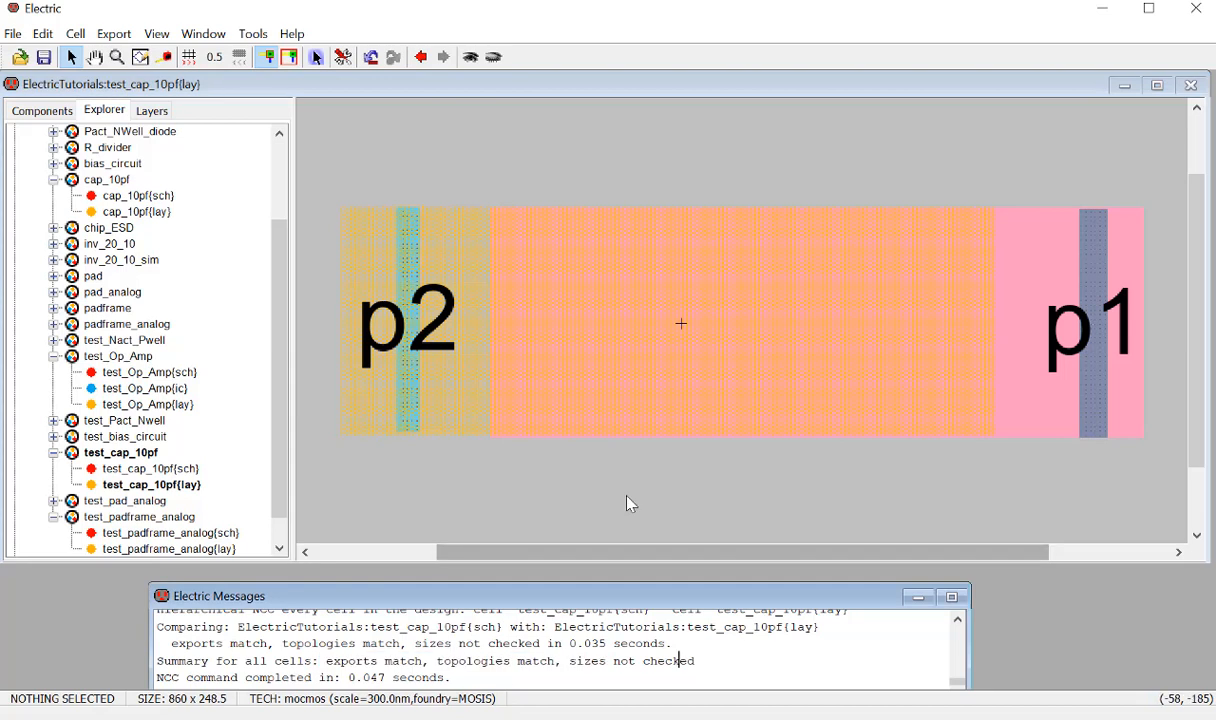
pyautogui.click(630, 502)
pyautogui.hotkey('ctrl', 's')
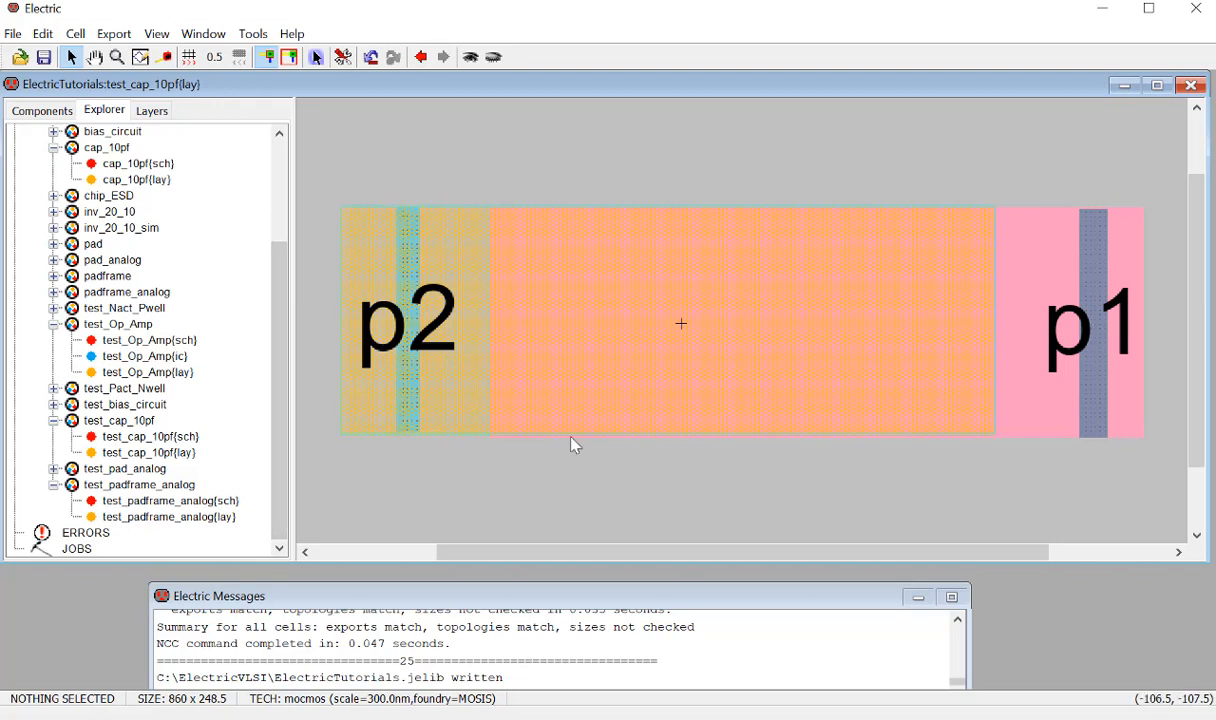
# Nudge the Polysilicon-1 node up by a net 2.5 units to align its lower edge with the Polysilicon-2 plate.
pyautogui.keyDown('ctrl'); pyautogui.scroll(1, 573, 399); pyautogui.keyUp('ctrl')
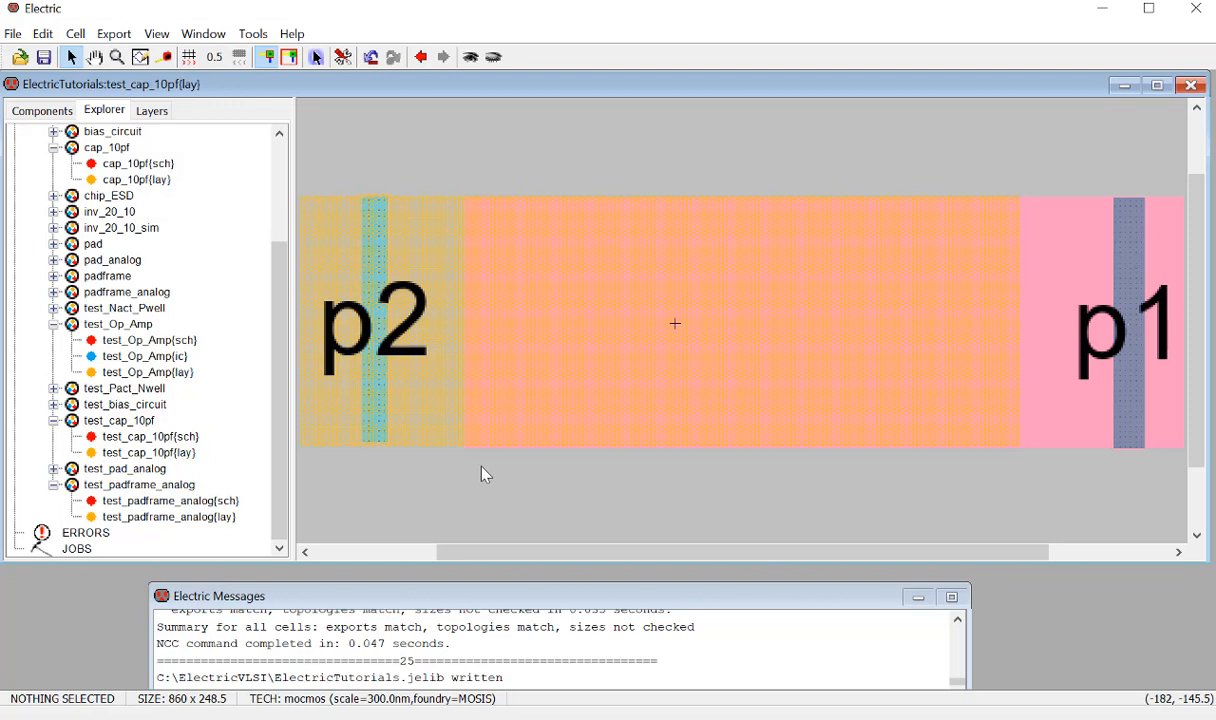
pyautogui.keyDown('ctrl'); pyautogui.scroll(2, 481, 483); pyautogui.keyUp('ctrl')
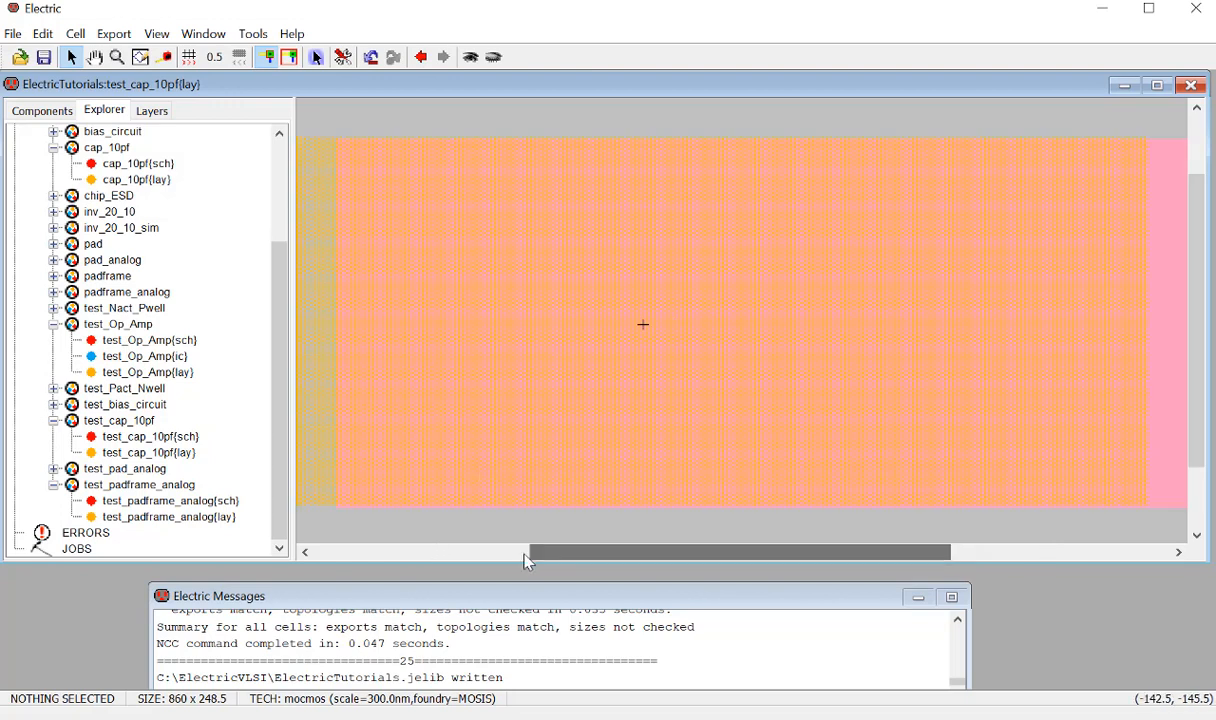
pyautogui.moveTo(530, 554); pyautogui.dragTo(464, 551)
pyautogui.keyDown('ctrl'); pyautogui.scroll(1, 470, 531); pyautogui.keyUp('ctrl')
pyautogui.scroll(-1, 489, 508)
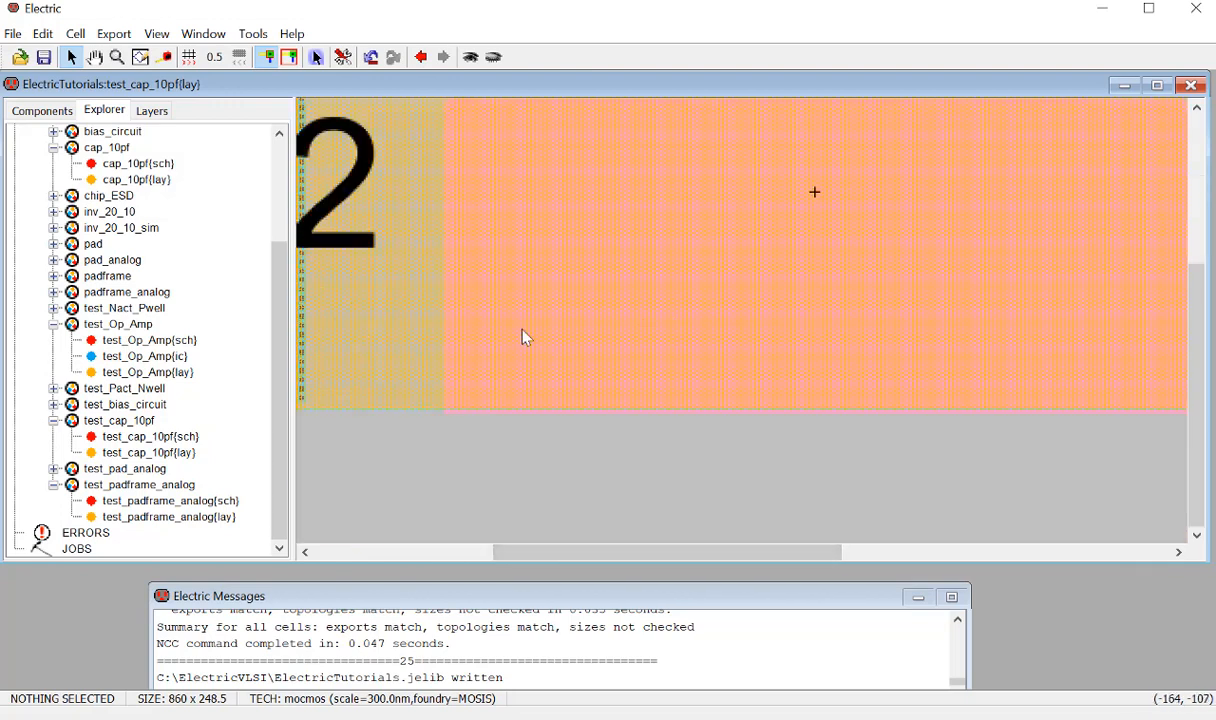
pyautogui.click(522, 331)
pyautogui.click(525, 337)
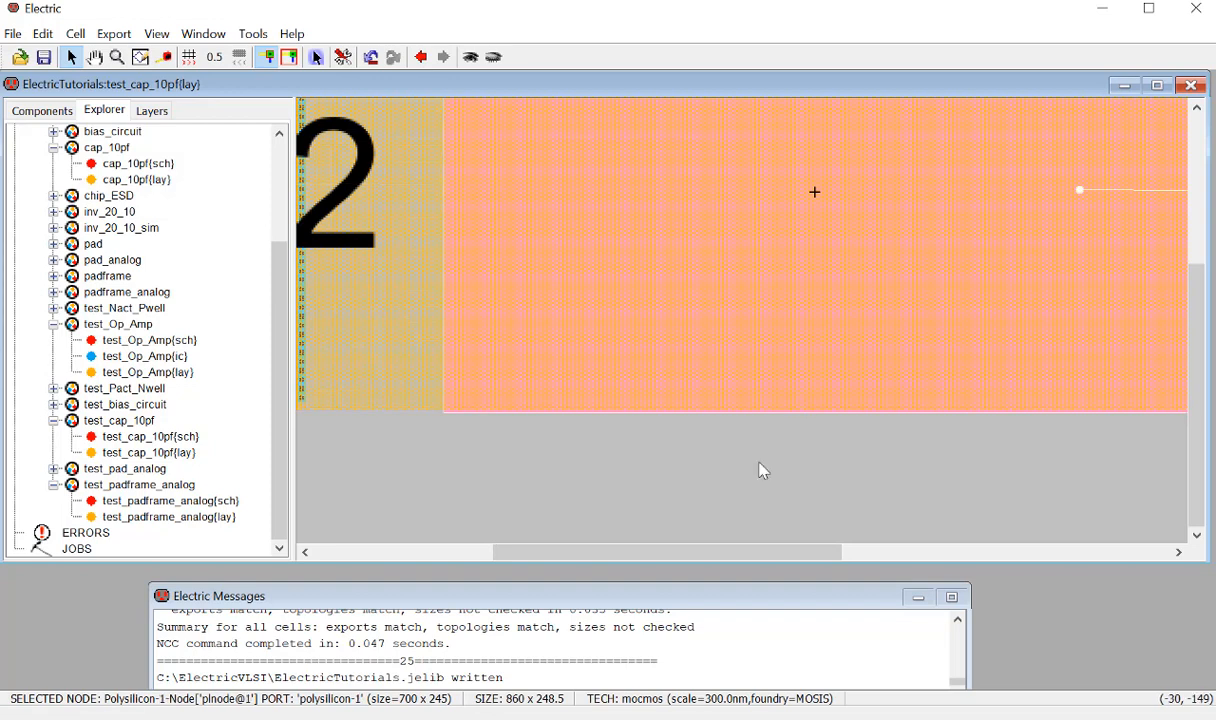
pyautogui.press('Up')
pyautogui.press('Up')
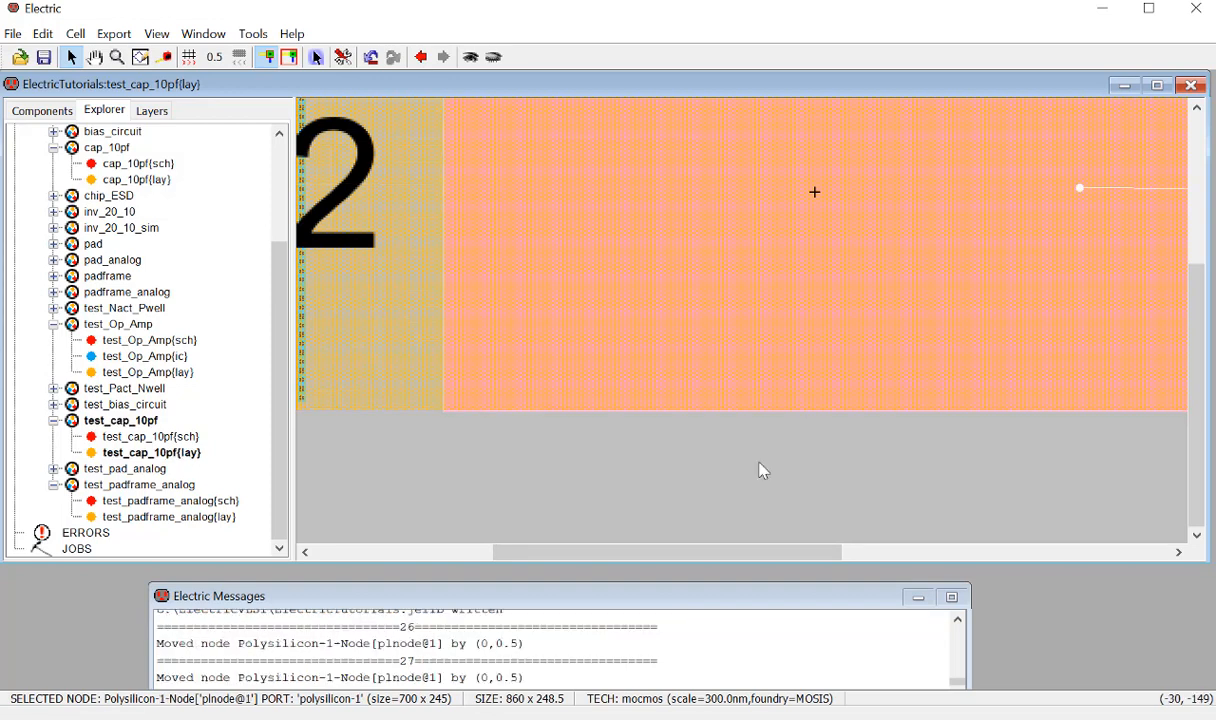
pyautogui.press('Down')
pyautogui.press('Down')
pyautogui.press('Down')
pyautogui.press('Down')
pyautogui.press('Down')
pyautogui.press('Down')
pyautogui.press('Down')
pyautogui.press('Down')
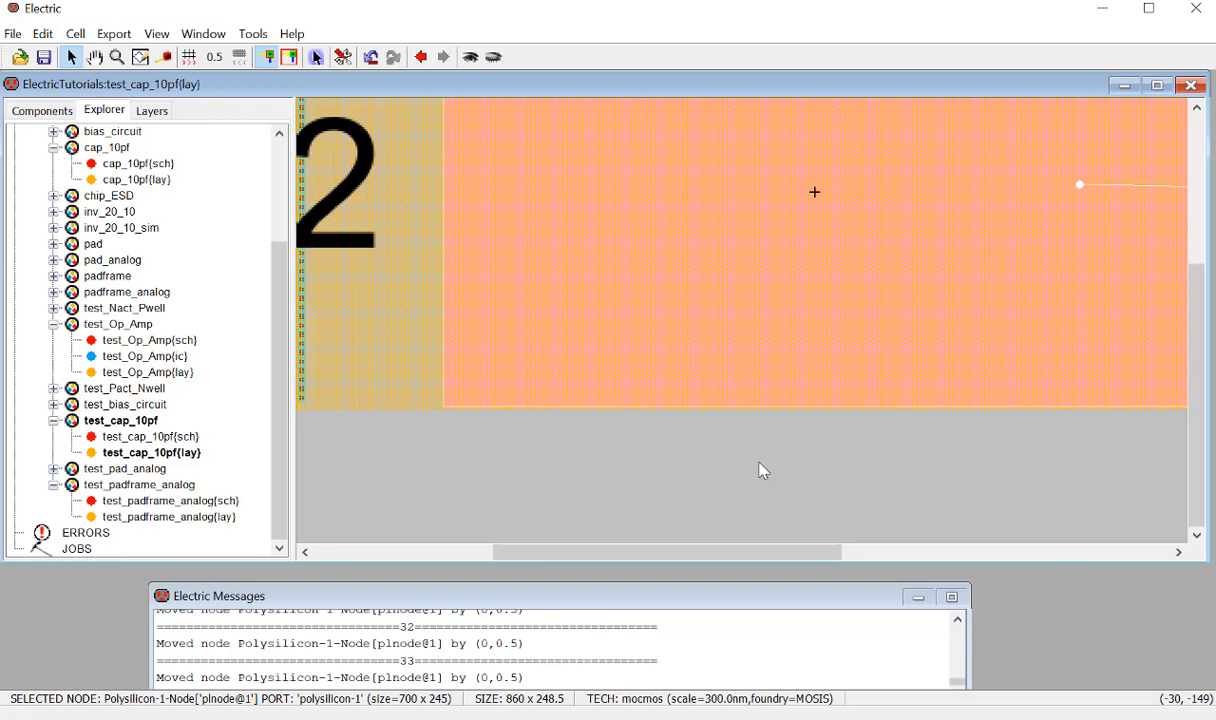
pyautogui.press('Down')
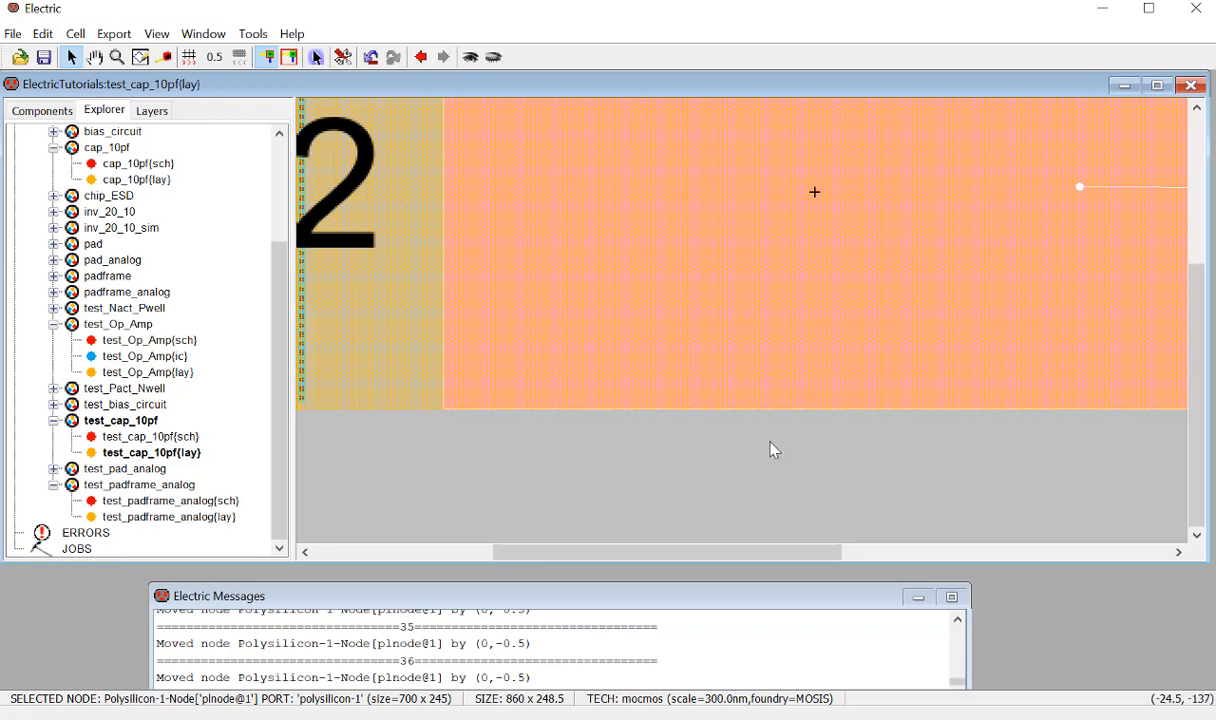
pyautogui.click(770, 442)
# Nudge the Metal-1-Polysilicon-2 contact at p2 down by 1.5 units to line it up with the plate edges.
pyautogui.keyDown('ctrl'); pyautogui.scroll(-3, 418, 478); pyautogui.keyUp('ctrl')
pyautogui.click(397, 374)
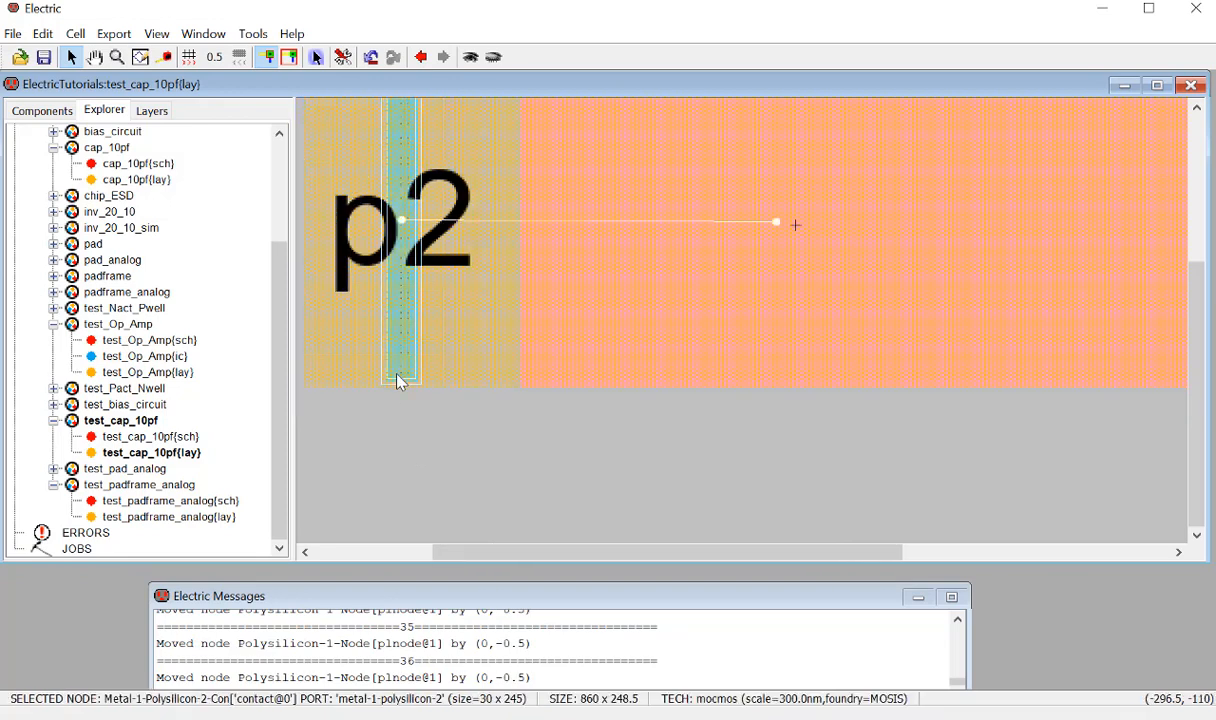
pyautogui.press('Down')
pyautogui.press('Down')
pyautogui.press('Down')
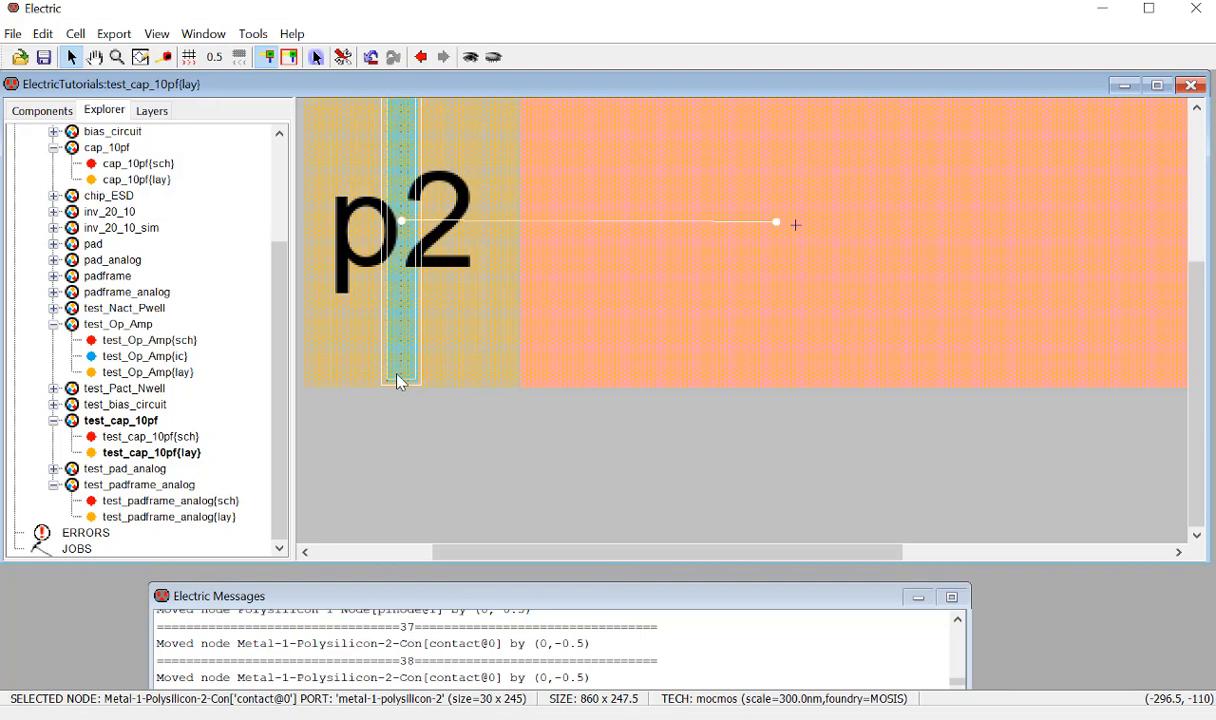
pyautogui.click(415, 407)
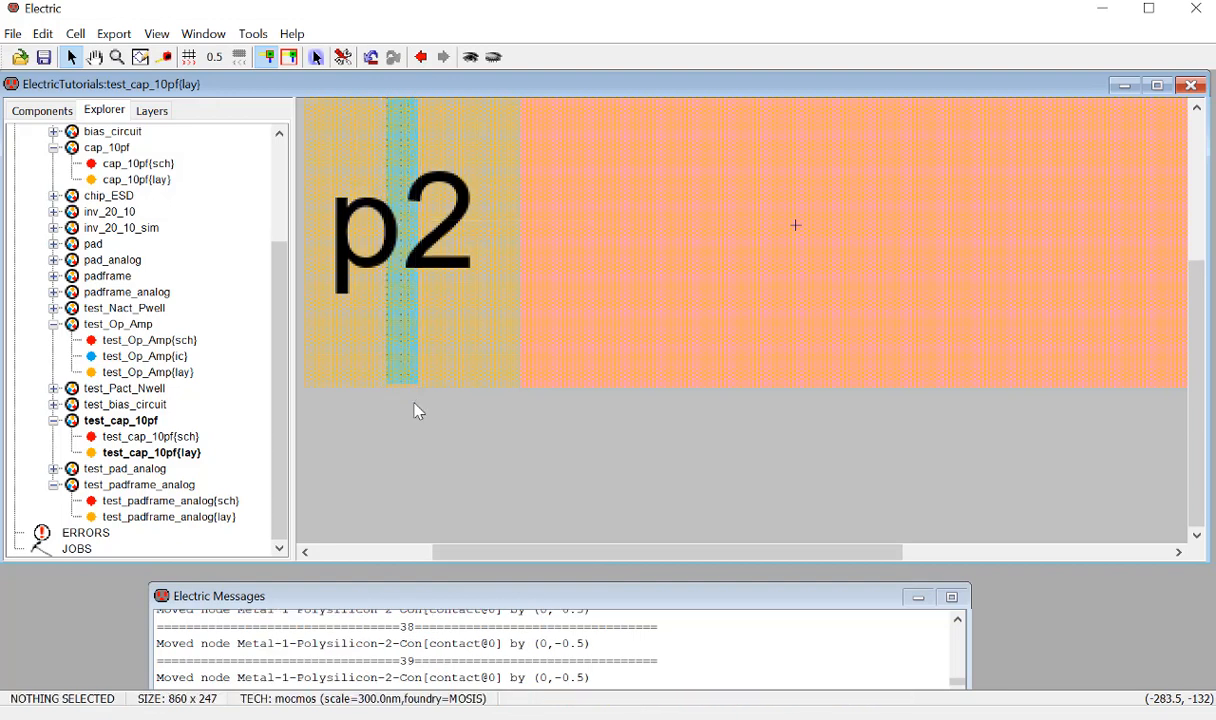
# Nudge the Metal-1-Polysilicon-1 contact at p1 up by a net 1.5 units to line it up with the Polysilicon-1 plate edges.
pyautogui.keyDown('ctrl'); pyautogui.scroll(-1, 462, 465); pyautogui.keyUp('ctrl')
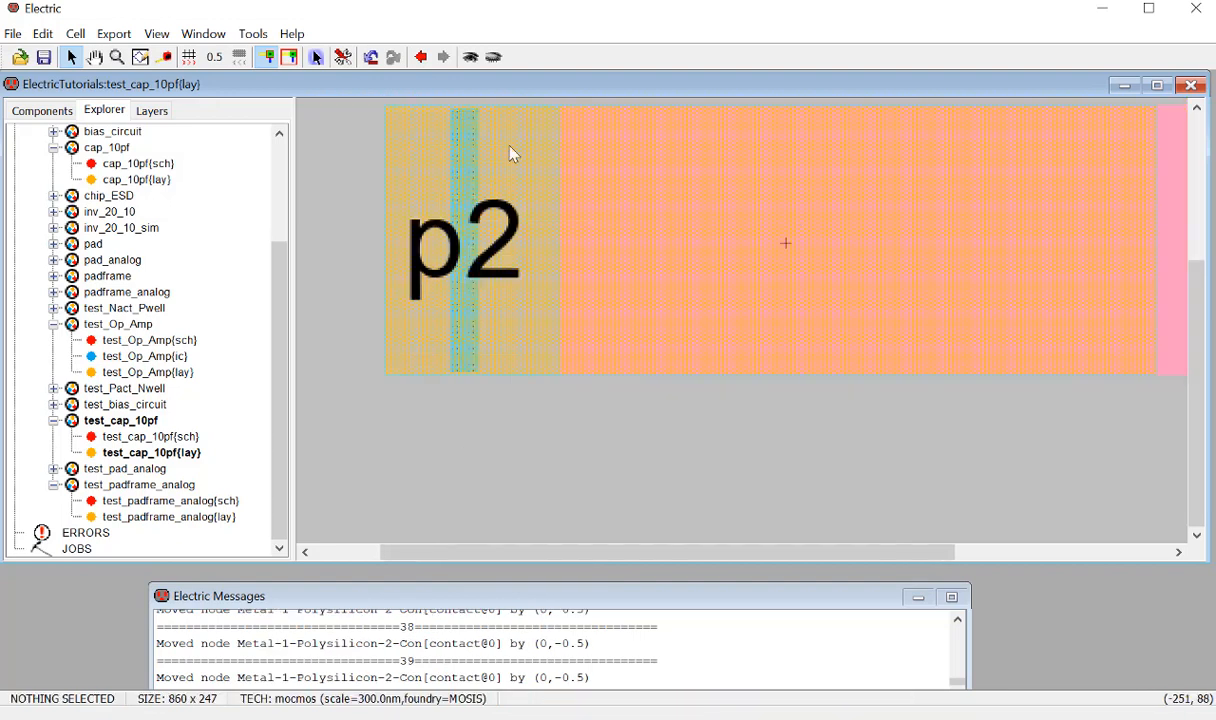
pyautogui.moveTo(445, 555); pyautogui.dragTo(662, 552)
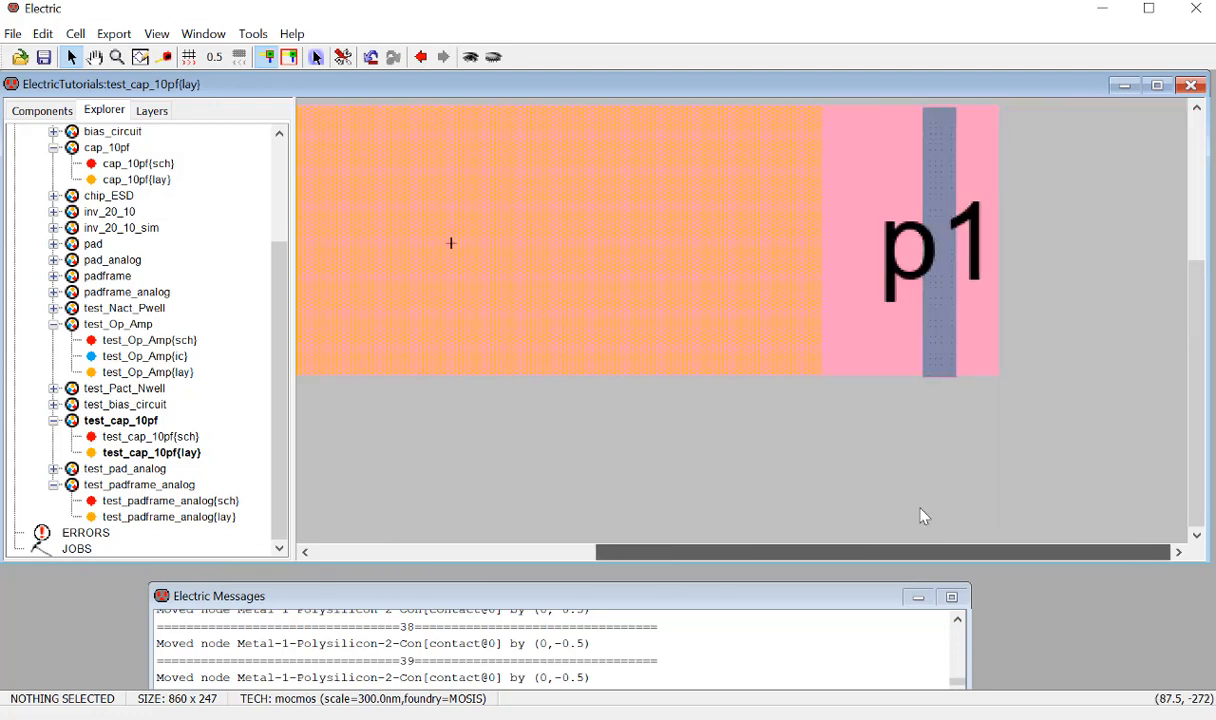
pyautogui.click(948, 360)
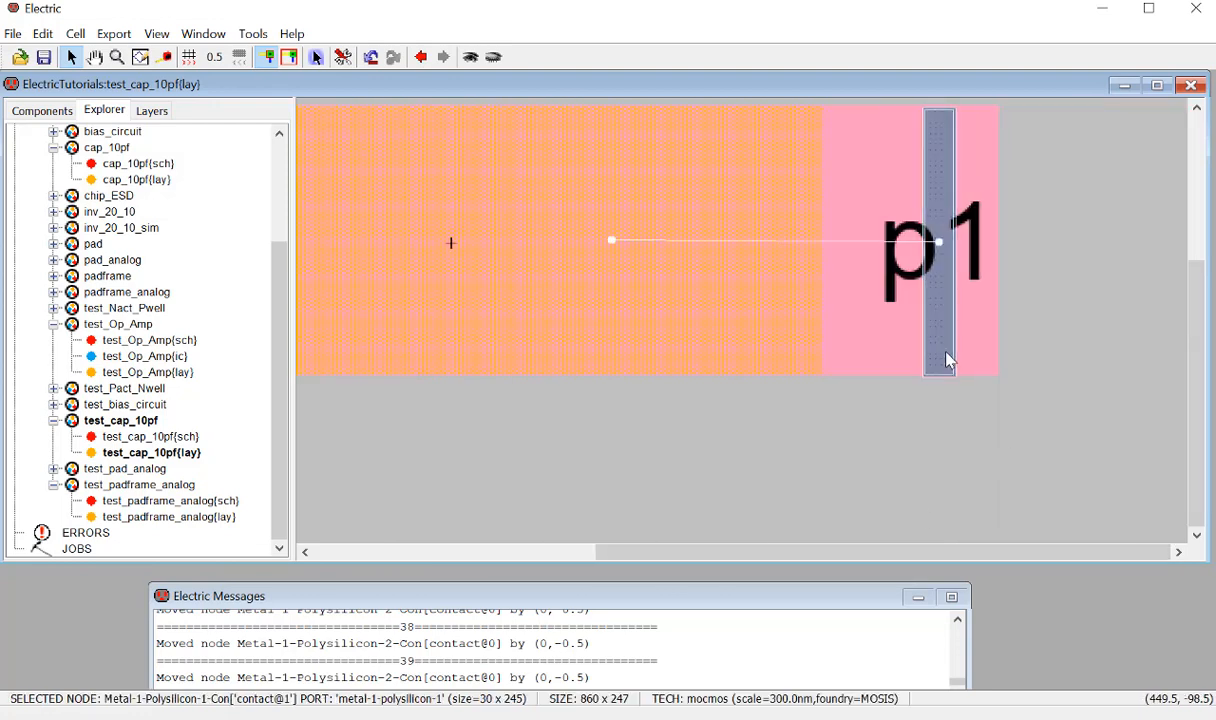
pyautogui.press('Up')
pyautogui.press('Up')
pyautogui.press('Up')
pyautogui.press('Up')
pyautogui.press('Down')
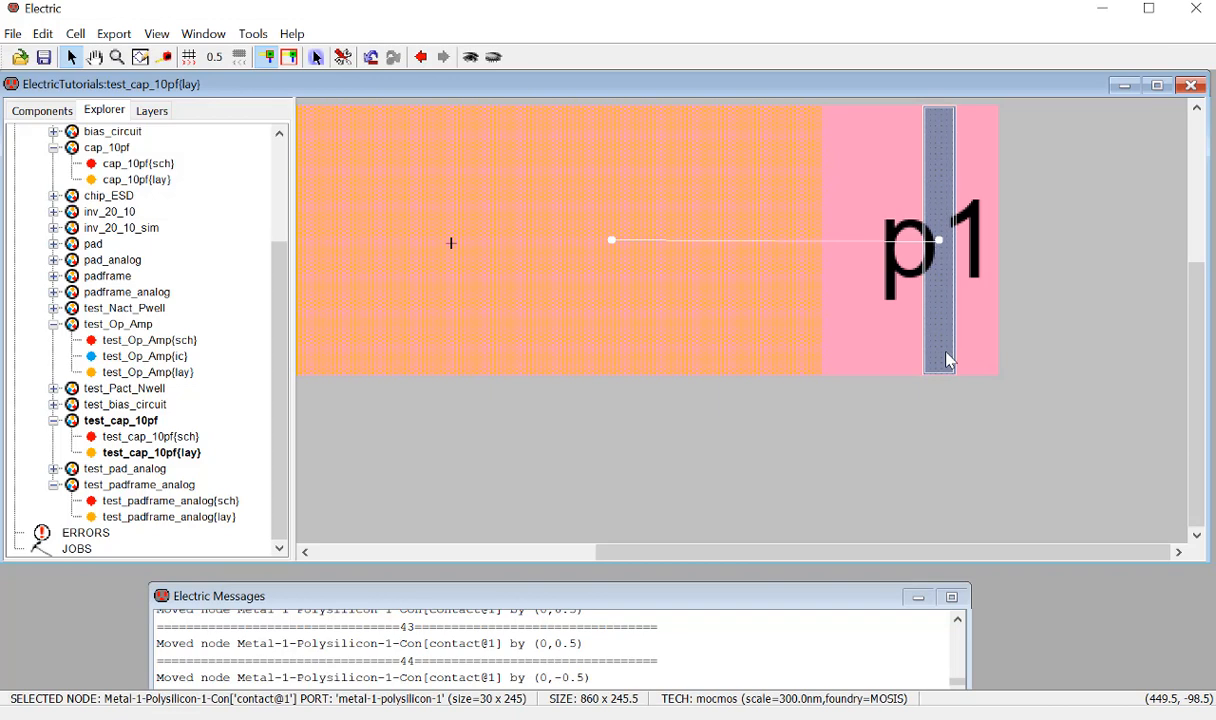
# Recheck the adjusted capacitor layout with the design rule check and NCC, and save the library.
pyautogui.click(930, 473)
pyautogui.press('F5')
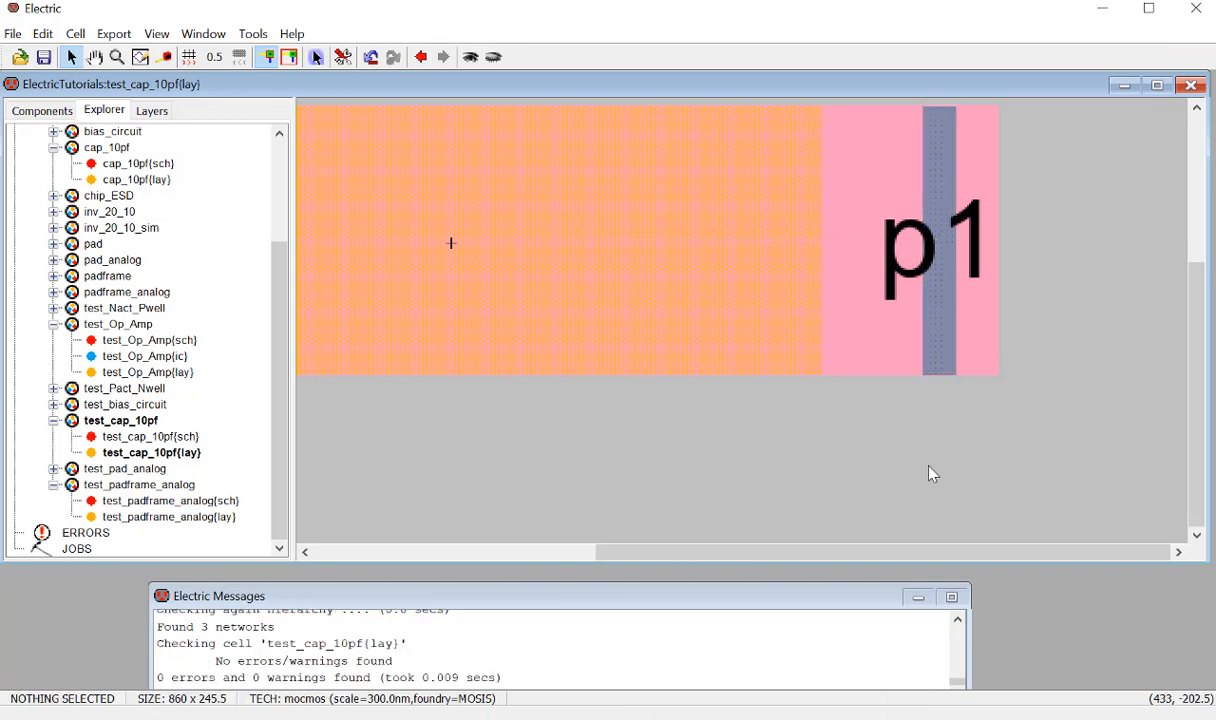
pyautogui.press('F6')
pyautogui.hotkey('ctrl', 's')
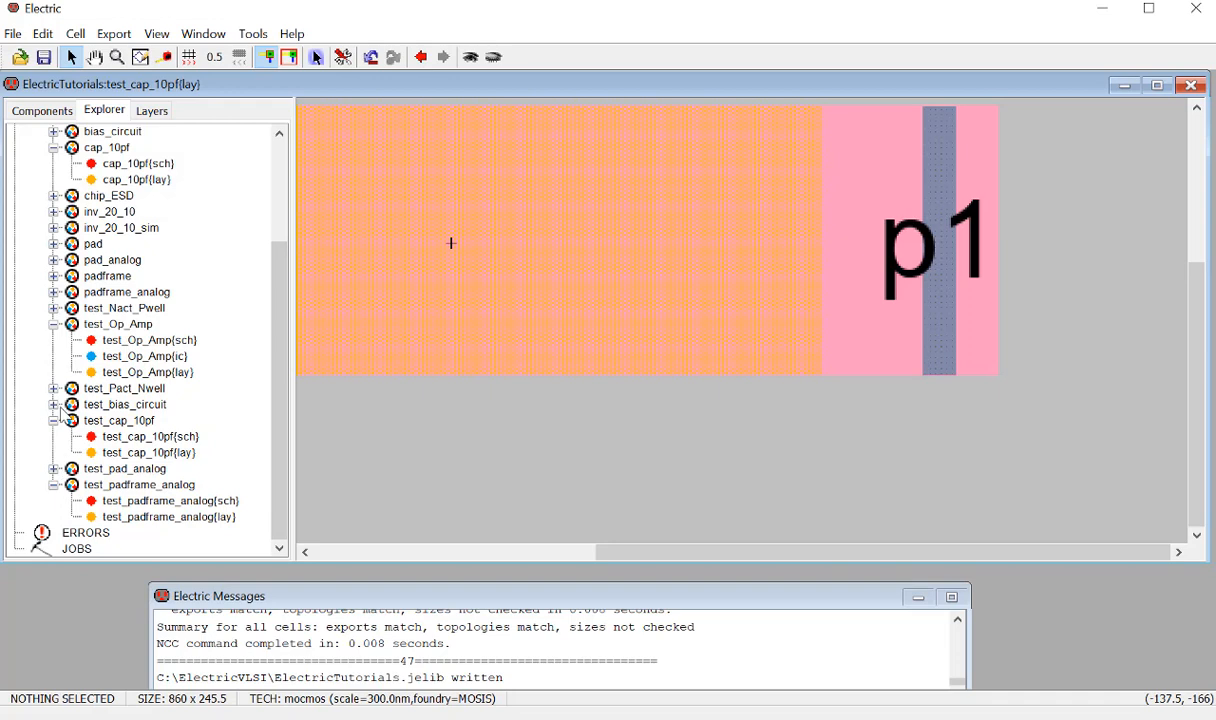
# Open the test_Op_Amp{sch} cell and place a test_cap_10pf{sch} instance in the empty area above the test_bias_circuit block.
pyautogui.click(148, 374)
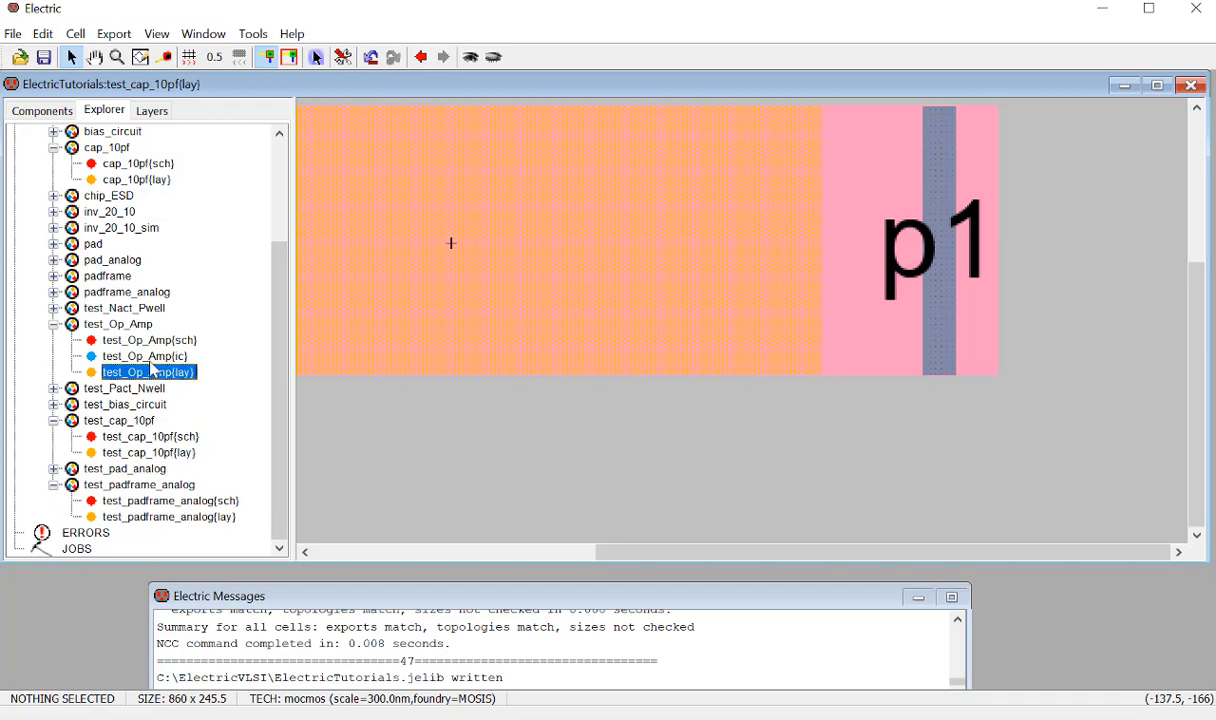
pyautogui.doubleClick(152, 341)
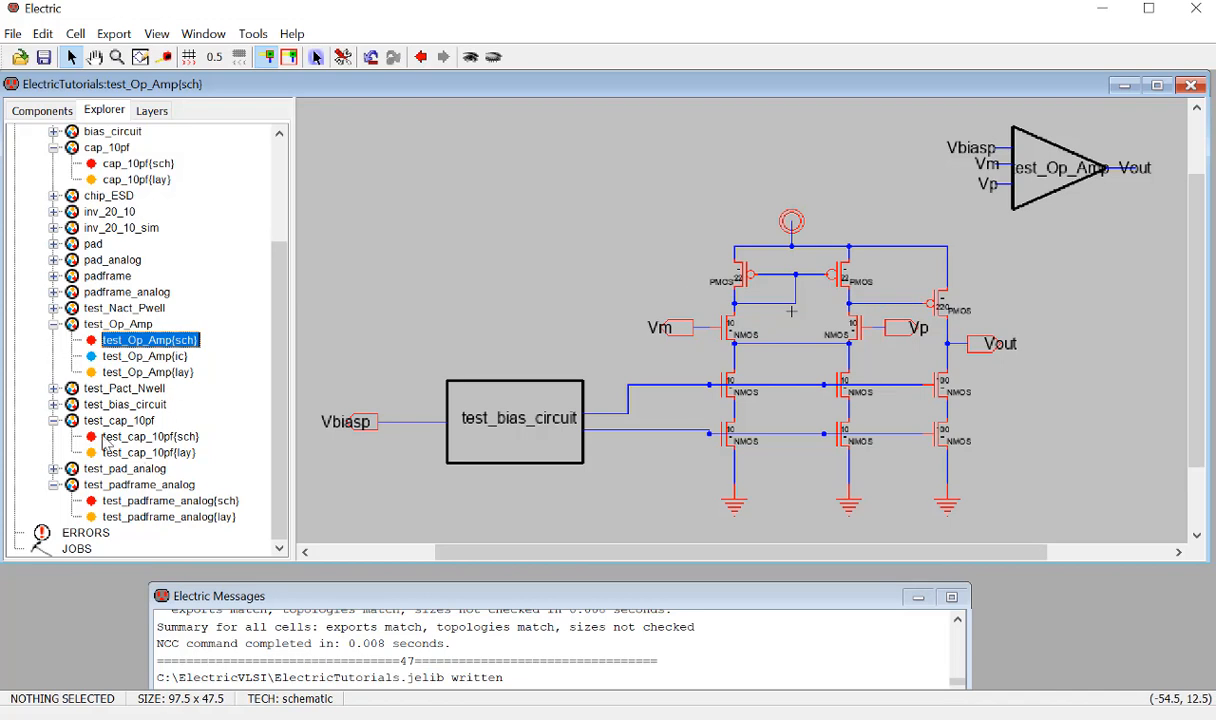
pyautogui.click(53, 421)
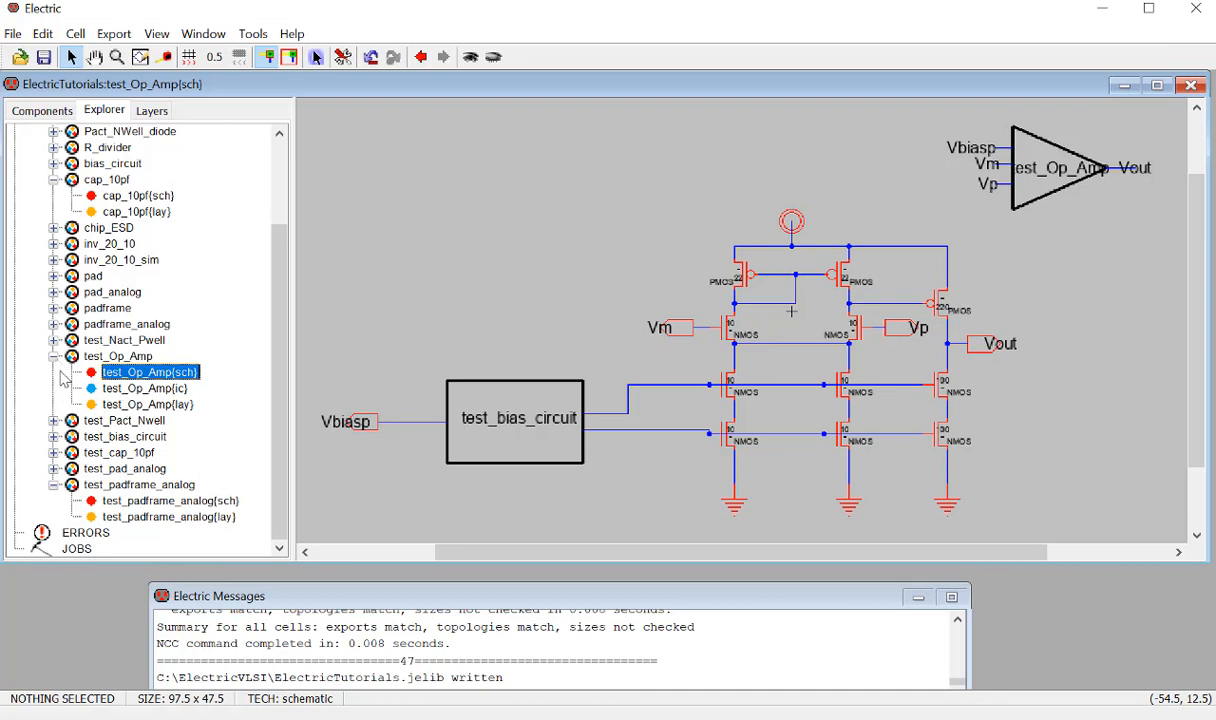
pyautogui.click(53, 453)
pyautogui.click(126, 469)
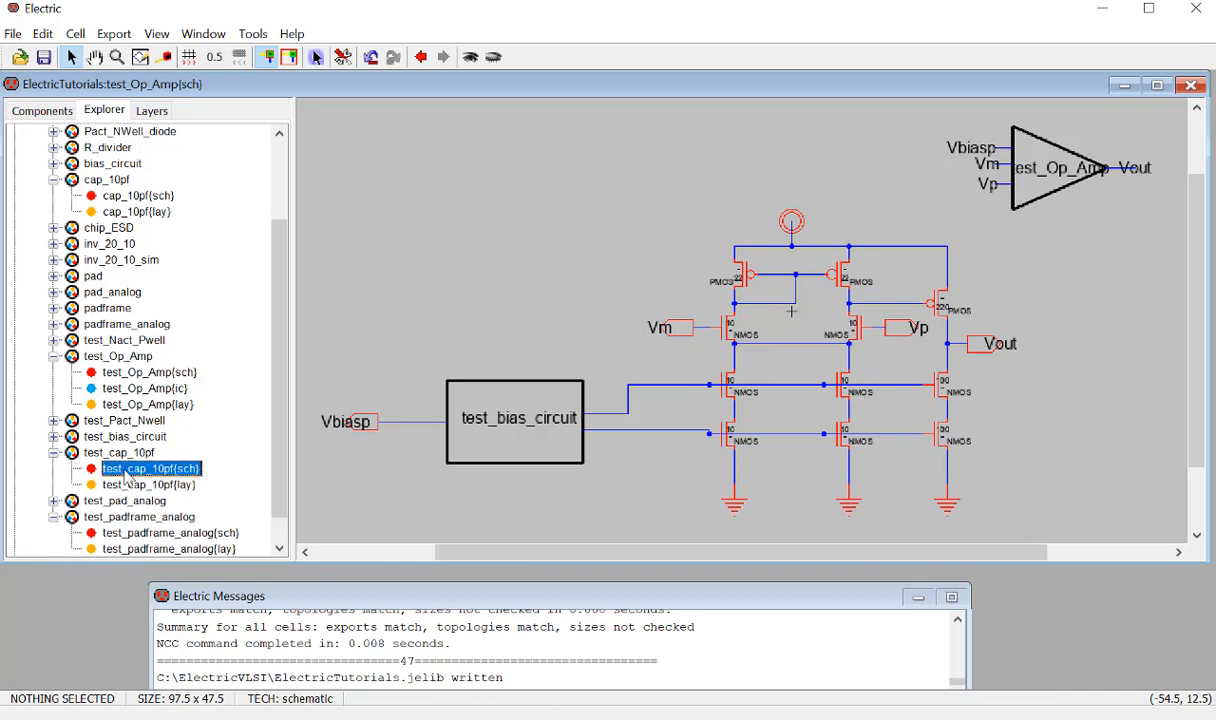
pyautogui.moveTo(126, 475); pyautogui.dragTo(427, 250)
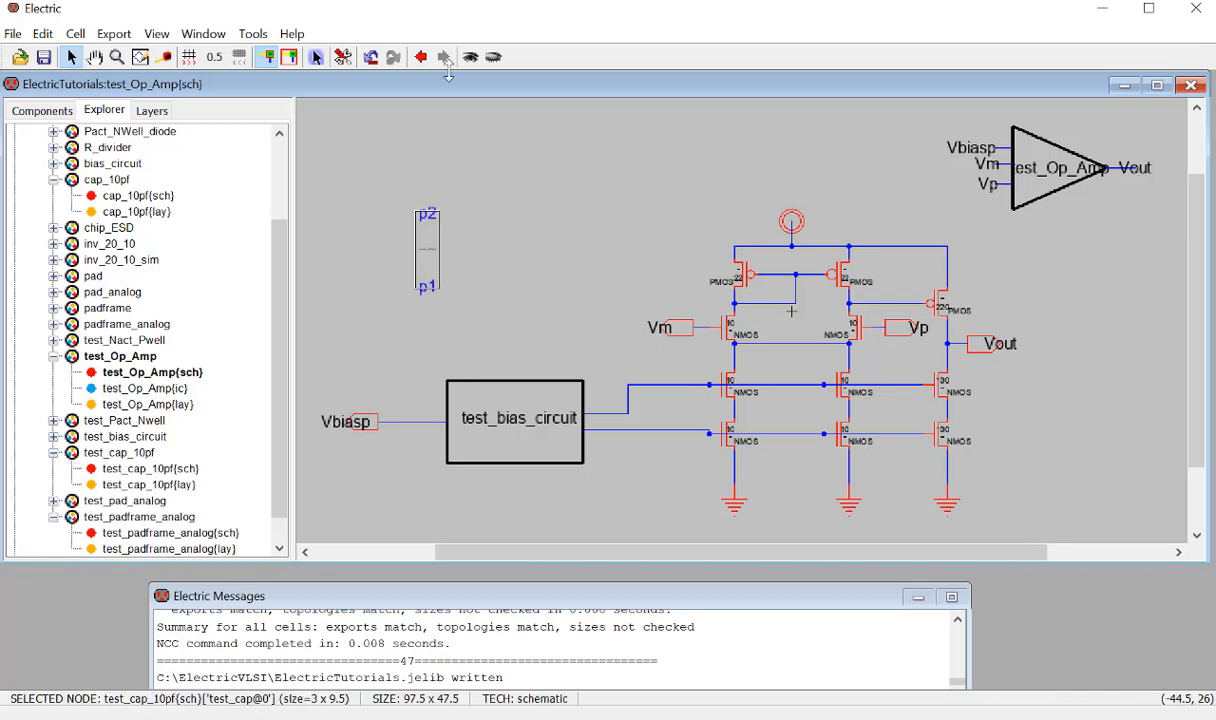
pyautogui.click(488, 250)
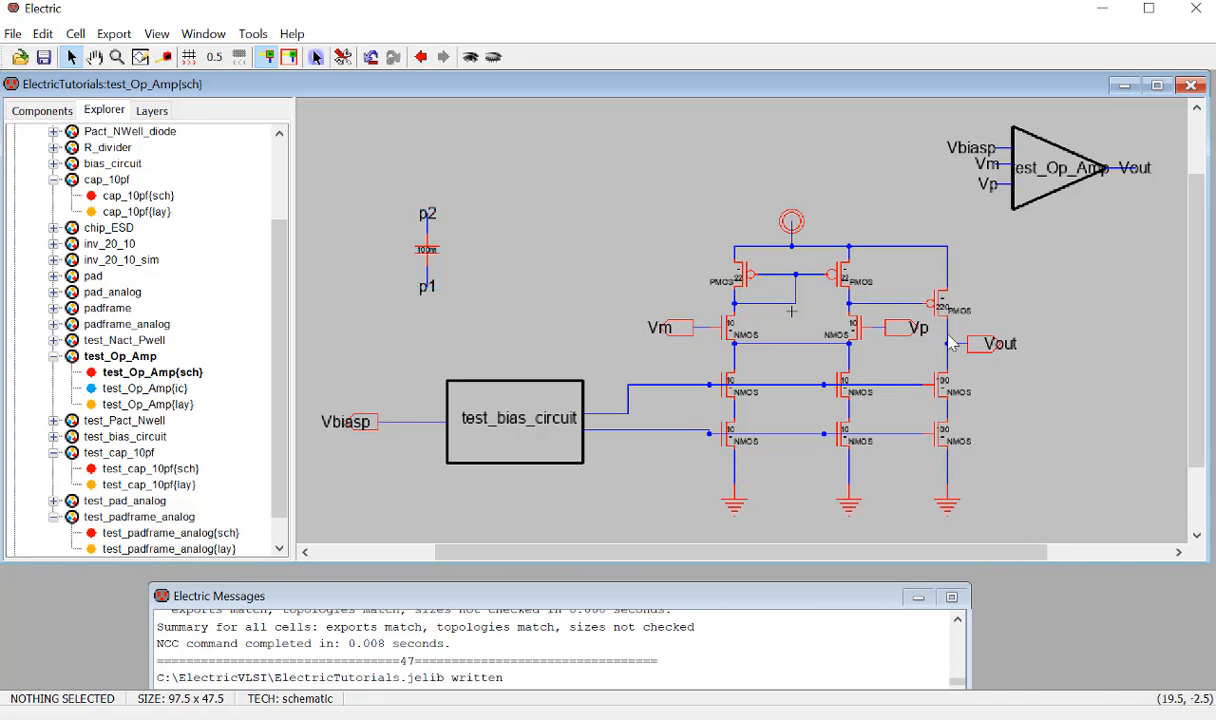
# Rotate the capacitor instance to horizontal with p1 at its left end and move it above the op-amp's differential stage.
pyautogui.click(437, 253)
pyautogui.hotkey('ctrl', 'j')
pyautogui.hotkey('ctrl', 'j')
pyautogui.hotkey('ctrl', 'j')
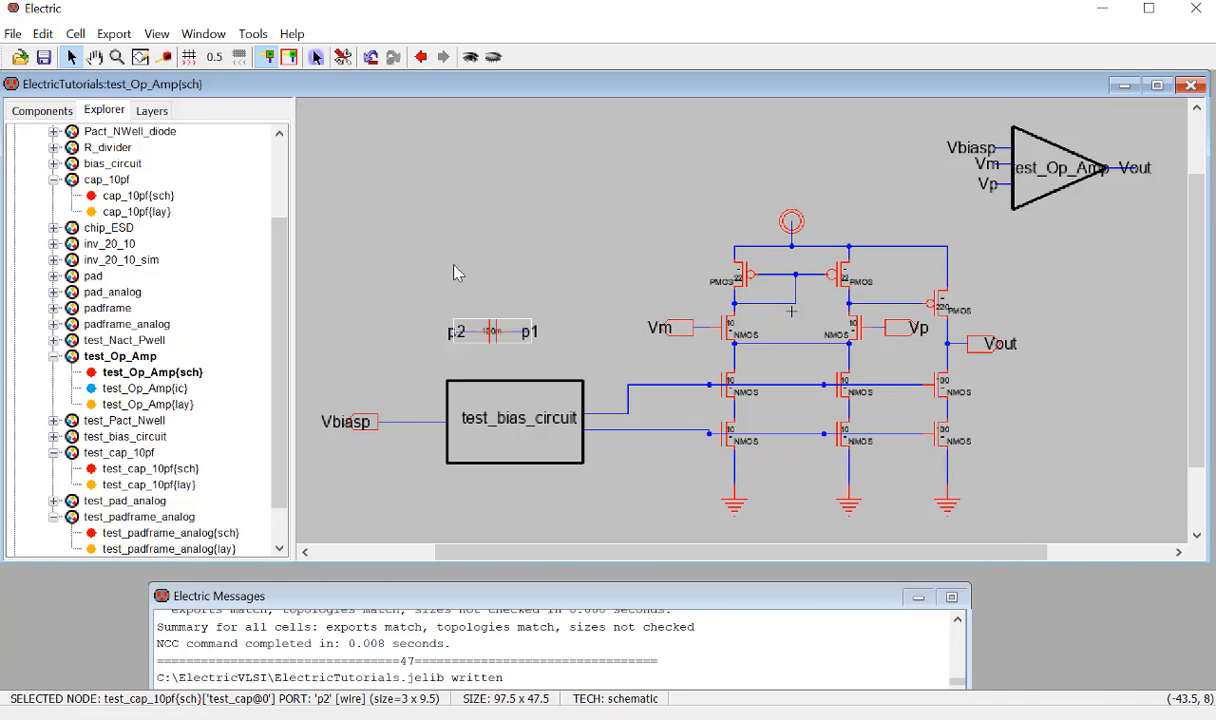
pyautogui.moveTo(519, 206); pyautogui.dragTo(744, 130)
# Shift the output-stage transistors, ground and Vout about 10 units right, excluding the supply wire to the differential stage, and save the library.
pyautogui.moveTo(1040, 230); pyautogui.dragTo(936, 537)
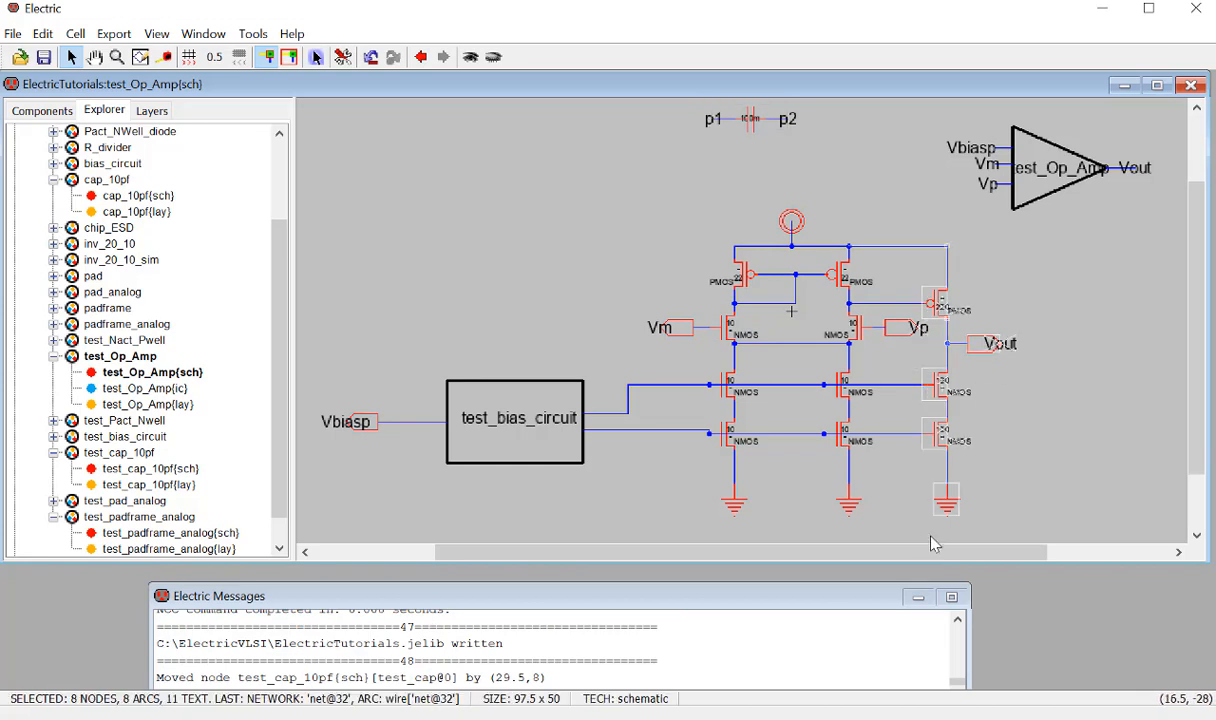
pyautogui.click(885, 326)
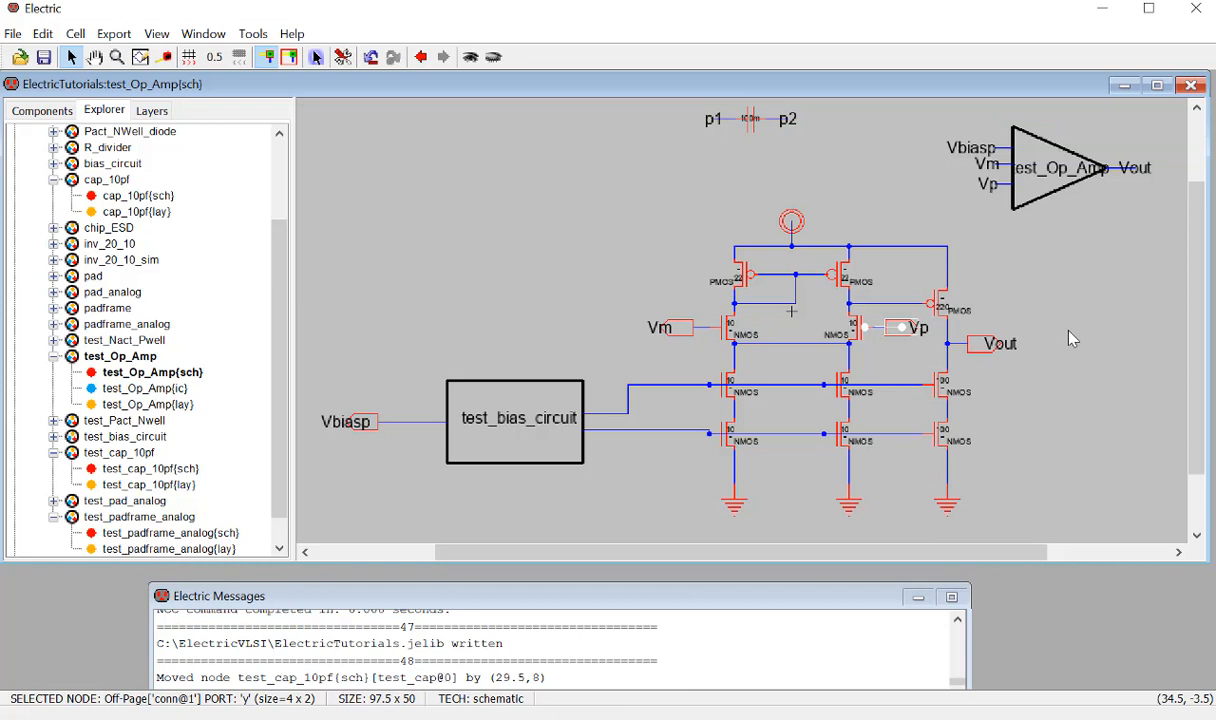
pyautogui.click(970, 325)
pyautogui.moveTo(918, 213); pyautogui.dragTo(1020, 516)
pyautogui.press('Right')
pyautogui.press('Right')
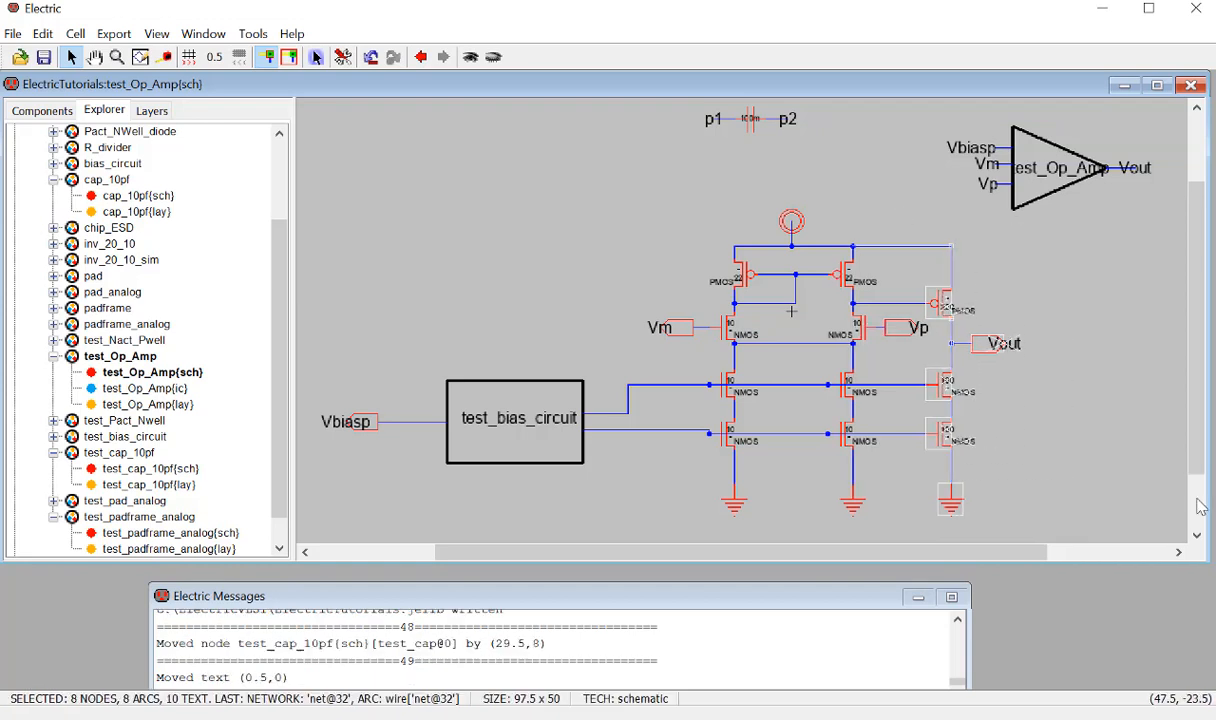
pyautogui.press('Left')
pyautogui.press('Left')
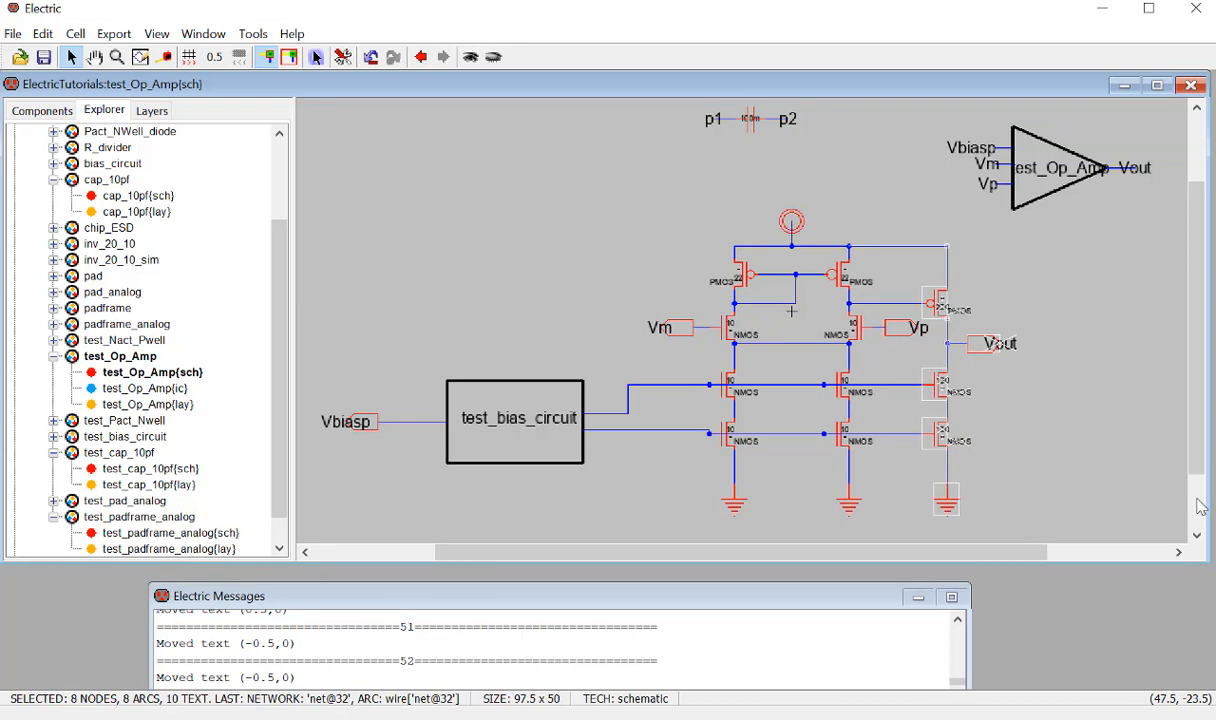
pyautogui.keyDown('shift'); pyautogui.click(917, 251); pyautogui.keyUp('shift')
pyautogui.press('Right')
pyautogui.press('Right')
pyautogui.press('Right')
pyautogui.press('Right')
pyautogui.press('Right')
pyautogui.press('Right')
pyautogui.press('Right')
pyautogui.press('Right')
pyautogui.press('Right')
pyautogui.press('Right')
pyautogui.press('Right')
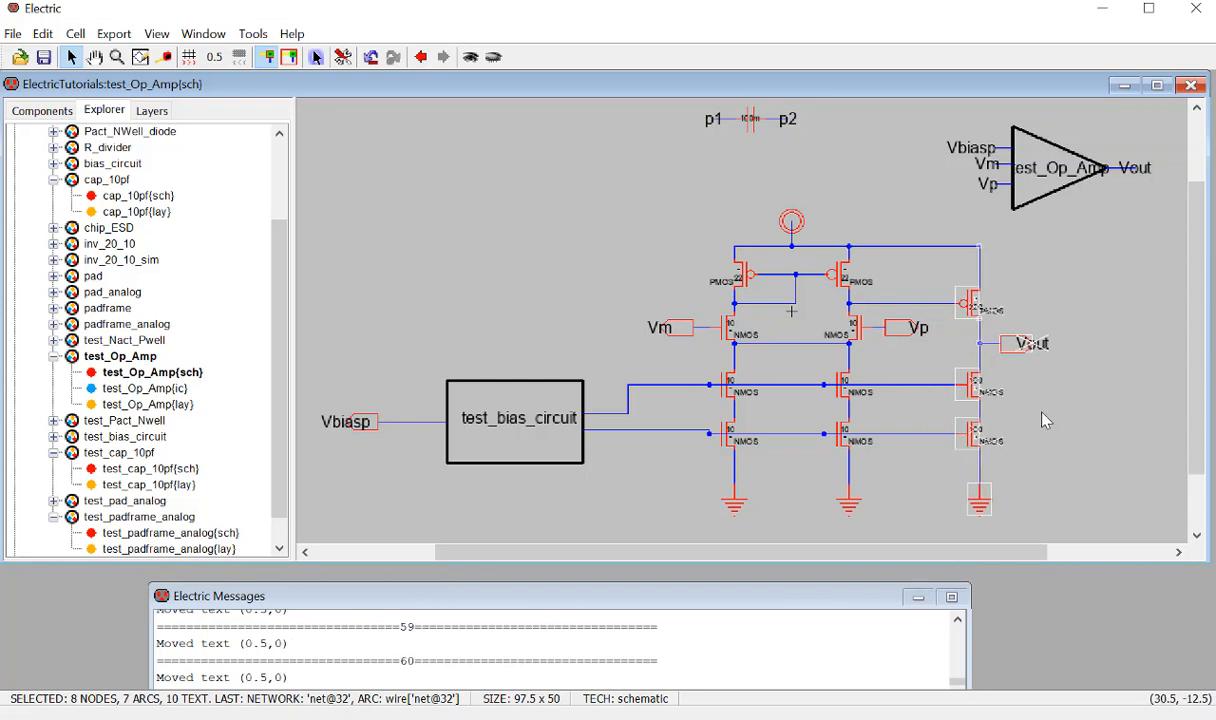
pyautogui.press('Right')
pyautogui.press('Right')
pyautogui.press('Right')
pyautogui.press('Right')
pyautogui.press('Right')
pyautogui.press('Right')
pyautogui.press('Right')
pyautogui.press('Right')
pyautogui.press('Right')
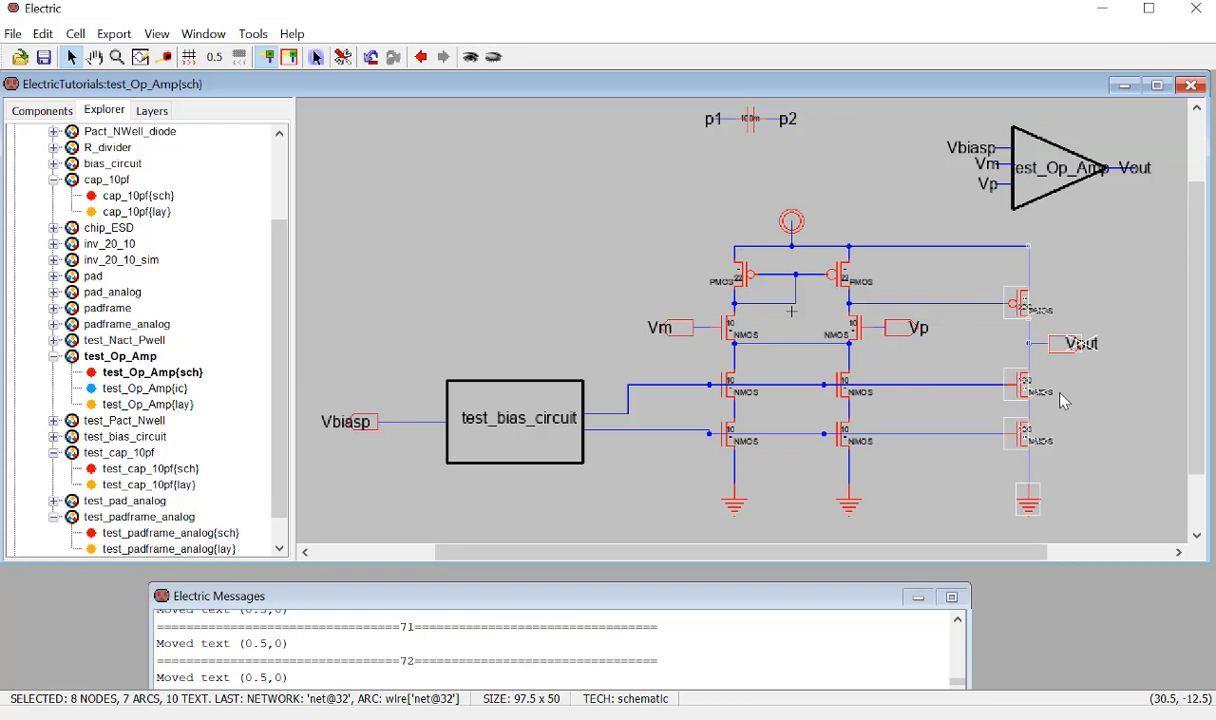
pyautogui.click(1129, 406)
pyautogui.hotkey('ctrl', 's')
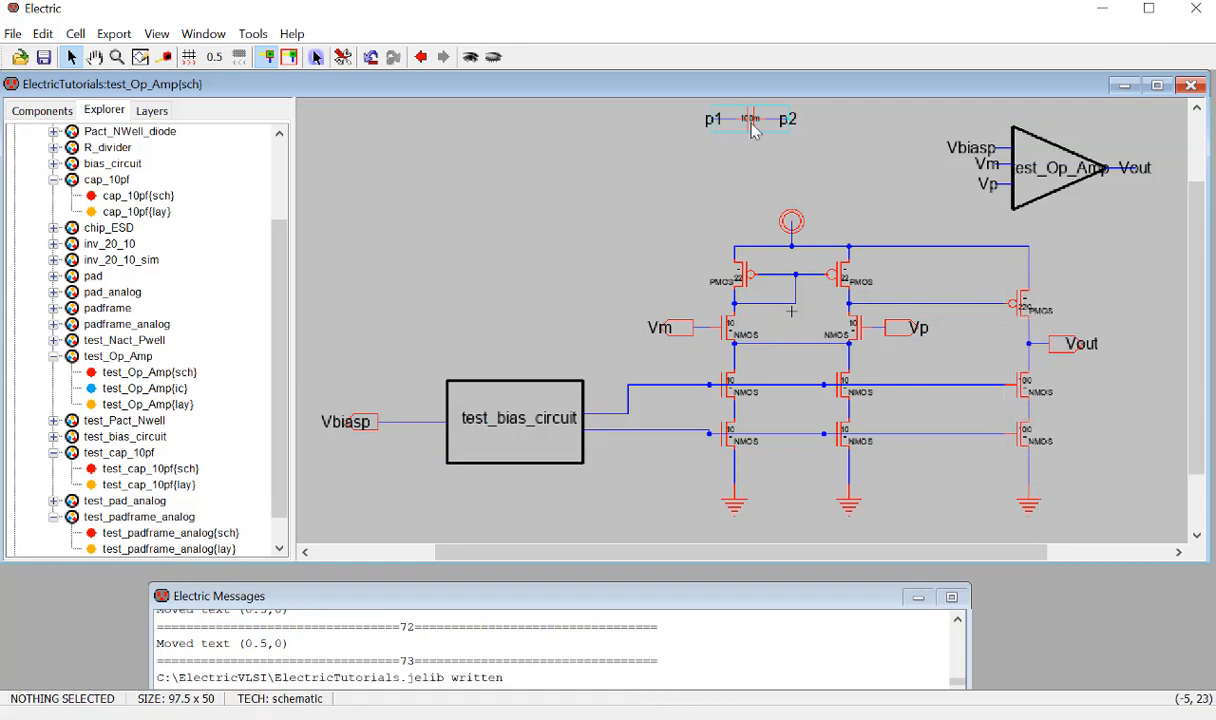
# Move the capacitor between the differential and output stages and wire its p2 port to the Vout node.
pyautogui.moveTo(753, 135); pyautogui.dragTo(1040, 368)
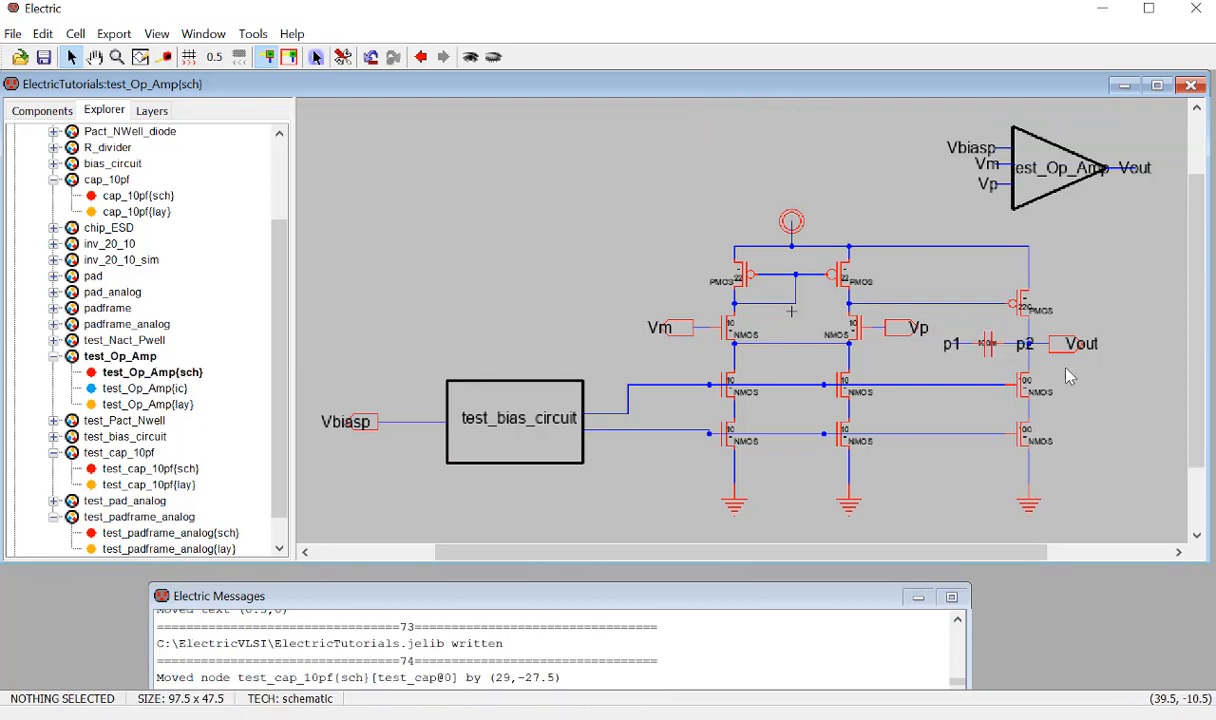
pyautogui.click(1032, 345)
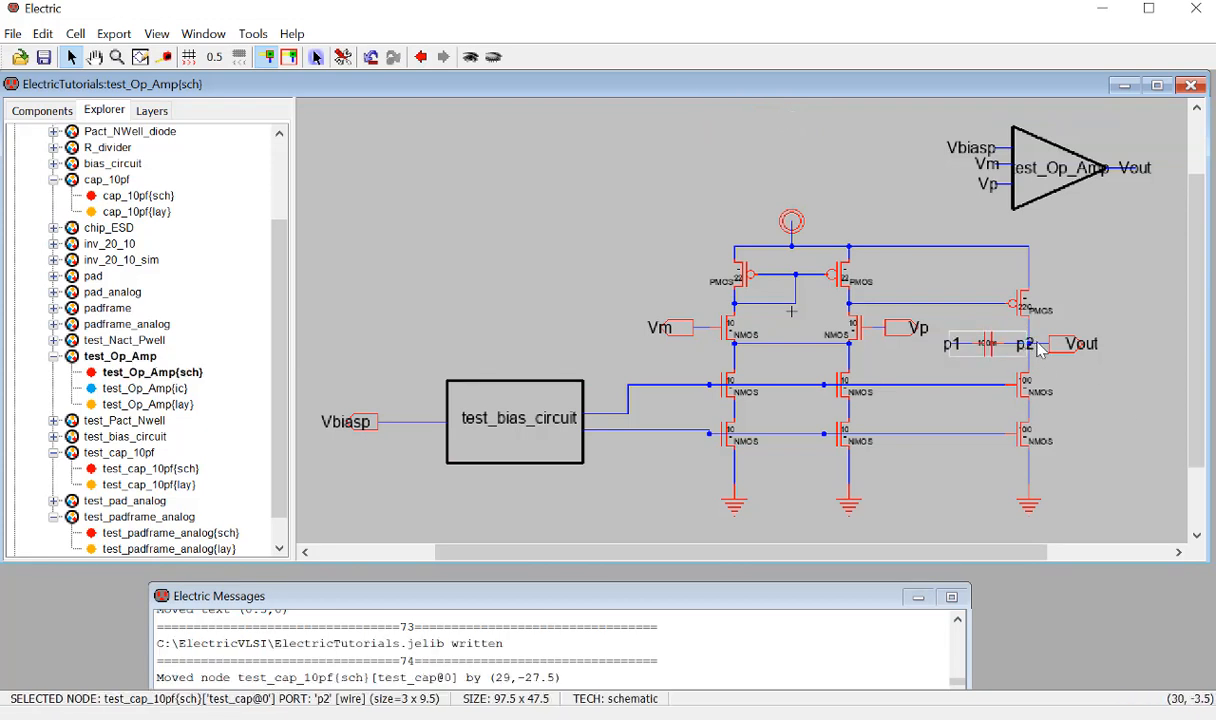
pyautogui.rightClick(1040, 350)
# Wire the capacitor's p1 port up to the gate net of the output PMOS and save the library.
pyautogui.click(952, 348)
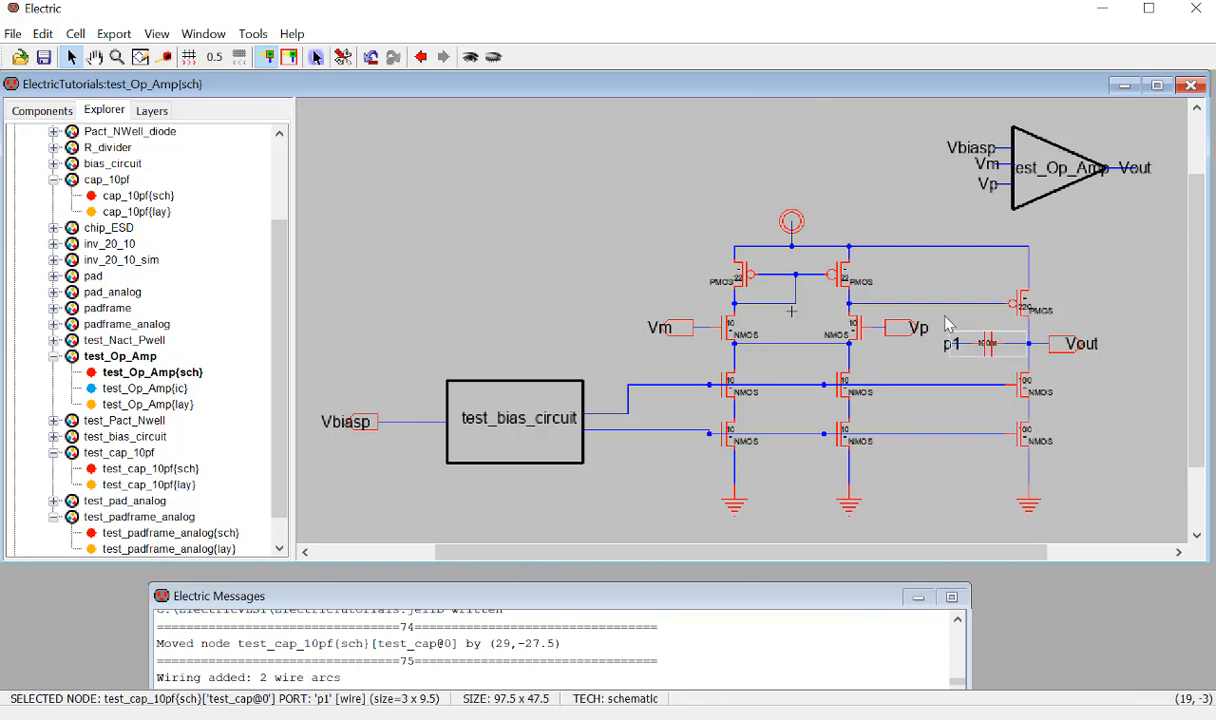
pyautogui.rightClick(952, 303)
pyautogui.hotkey('ctrl', 's')
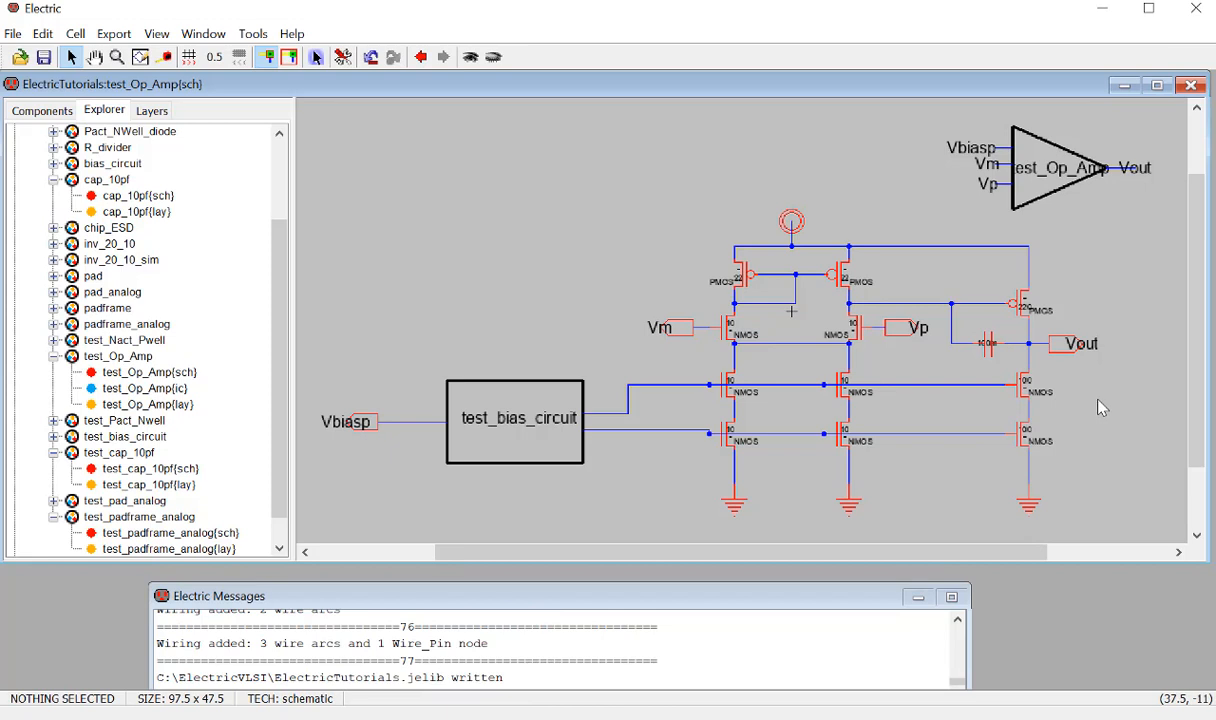
# Open the test_Op_Amp{lay} cell and place a test_cap_10pf{lay} instance over the op-amp layout.
pyautogui.doubleClick(175, 403)
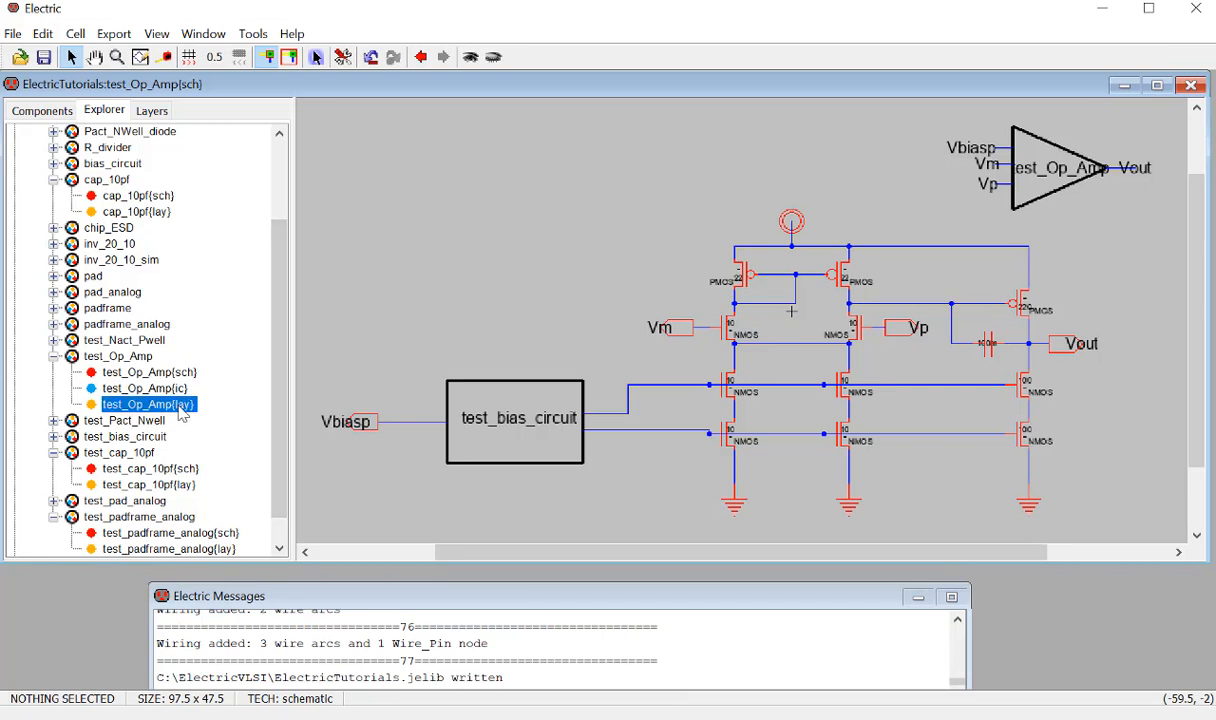
pyautogui.keyDown('ctrl'); pyautogui.scroll(-4, 427, 438); pyautogui.keyUp('ctrl')
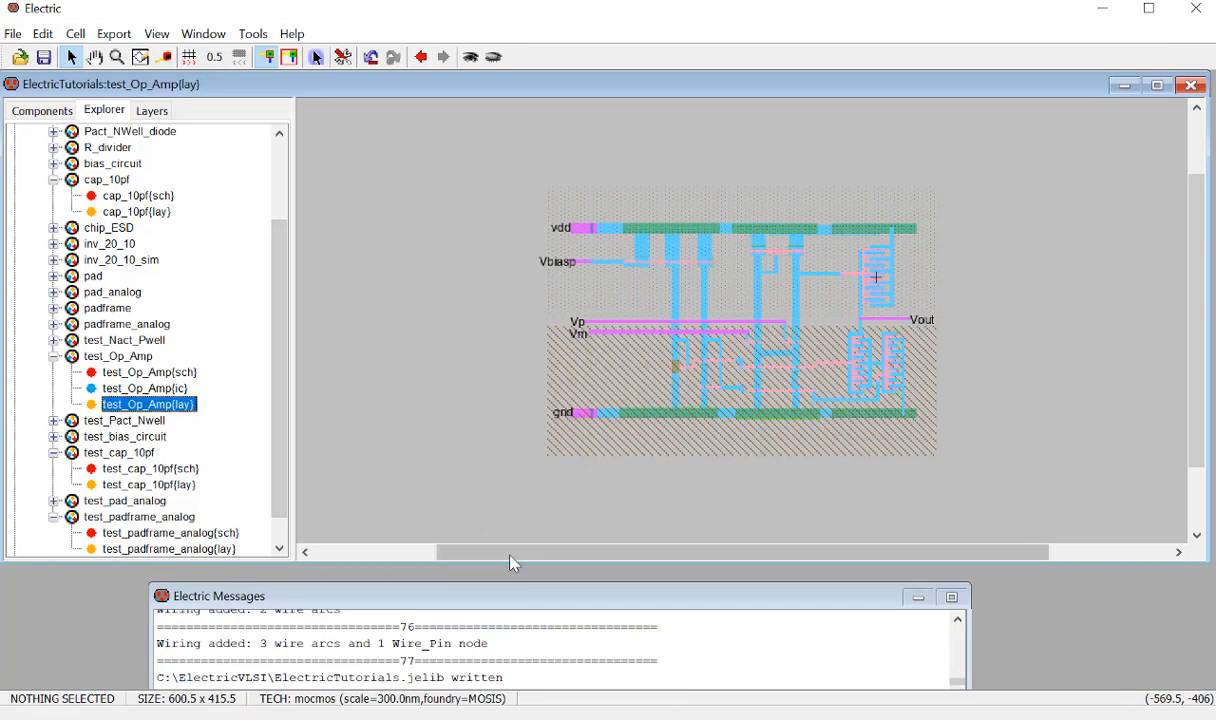
pyautogui.moveTo(509, 553); pyautogui.dragTo(763, 551)
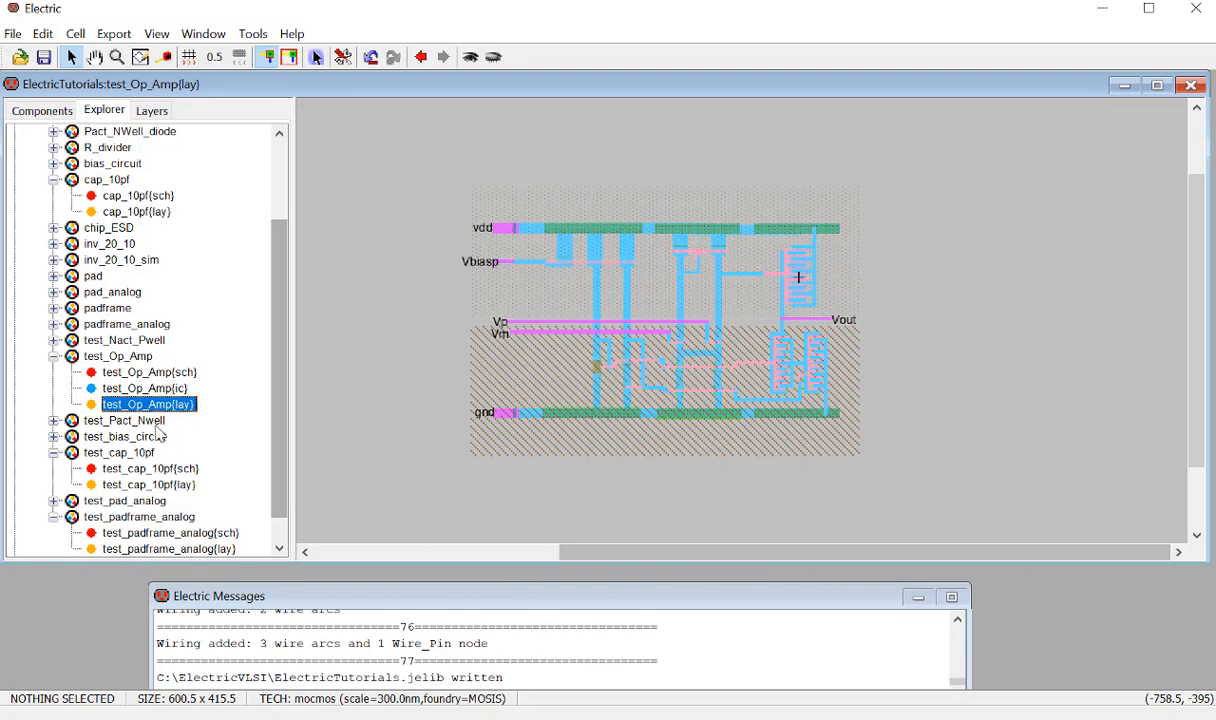
pyautogui.scroll(-1, 190, 500)
pyautogui.moveTo(155, 453); pyautogui.dragTo(787, 409)
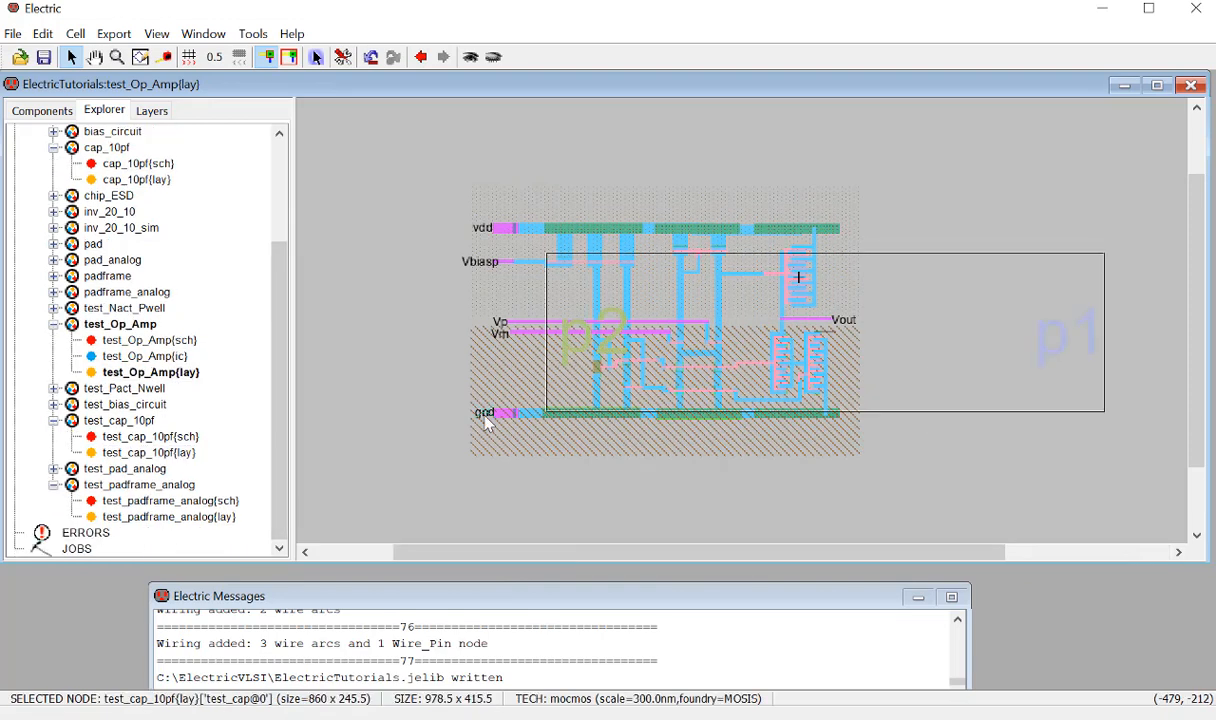
pyautogui.keyDown('ctrl'); pyautogui.scroll(-2, 486, 415); pyautogui.keyUp('ctrl')
pyautogui.moveTo(560, 551); pyautogui.dragTo(729, 537)
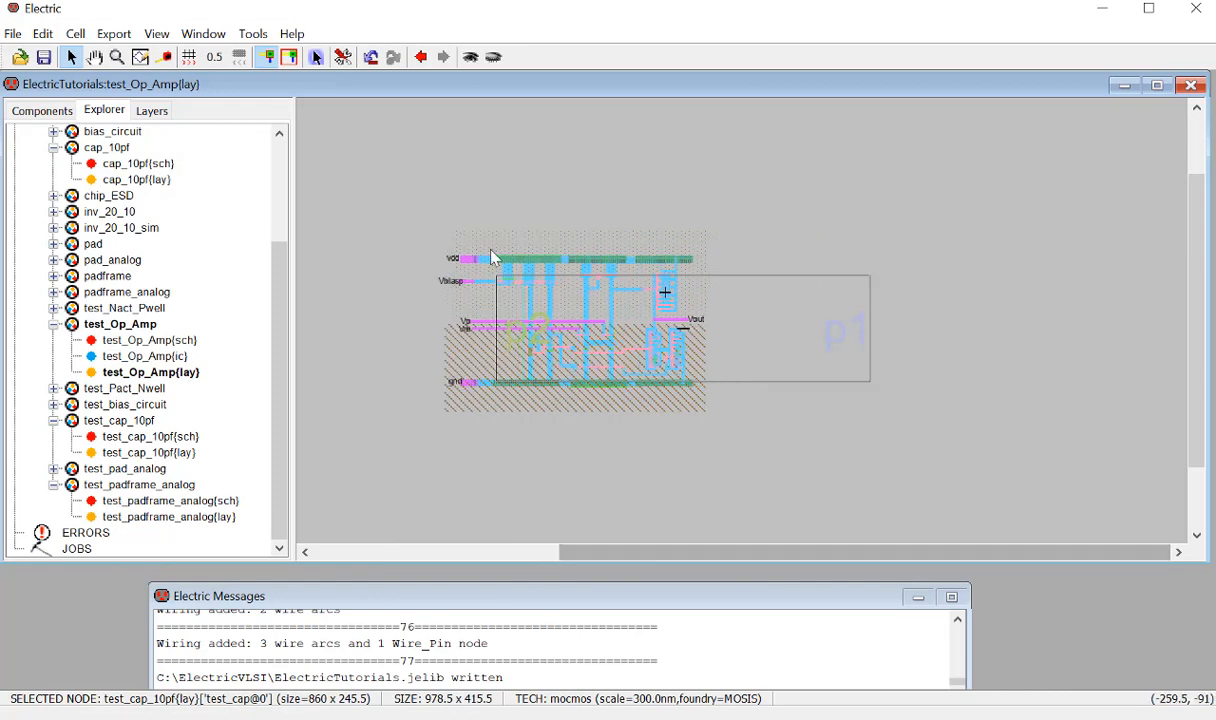
# Show the capacitor instance's internal geometry and move it just right of the op-amp layout, with p2 beside Vout.
pyautogui.click(472, 58)
pyautogui.moveTo(815, 327); pyautogui.dragTo(975, 330)
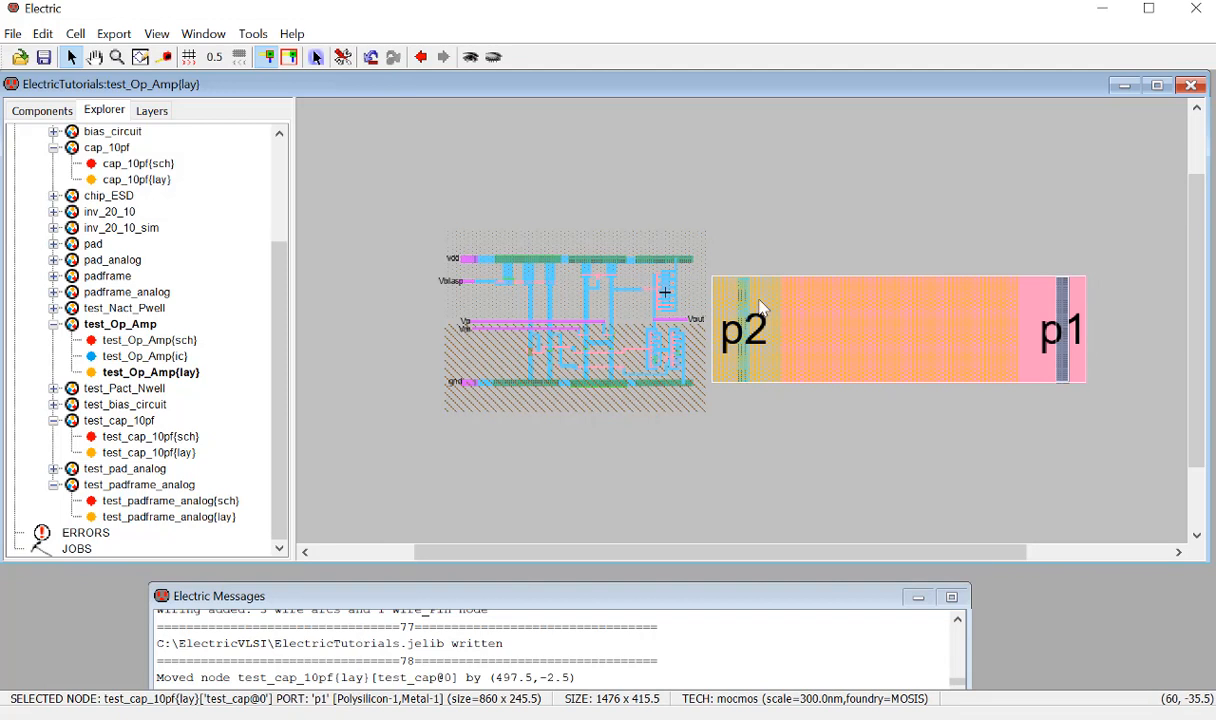
pyautogui.moveTo(787, 313); pyautogui.dragTo(690, 325)
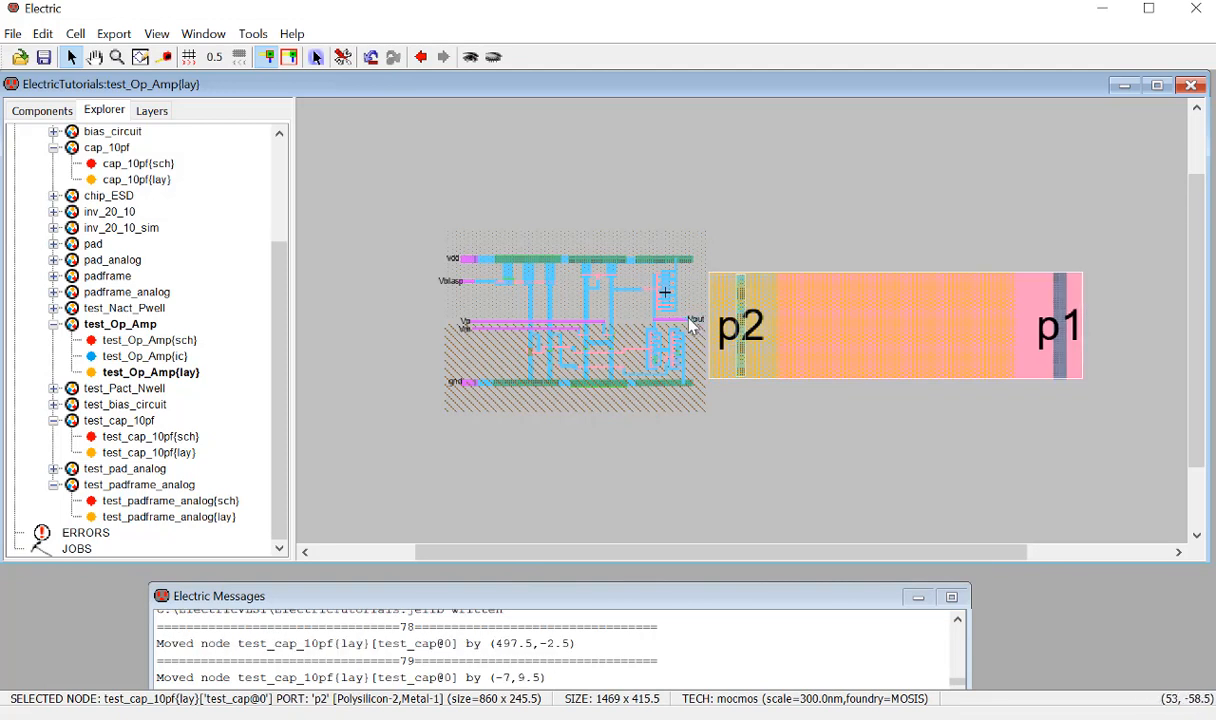
# Wire the op-amp's Metal-2 Vout line to the capacitor's p2 port.
pyautogui.click(690, 324)
pyautogui.rightClick(743, 327)
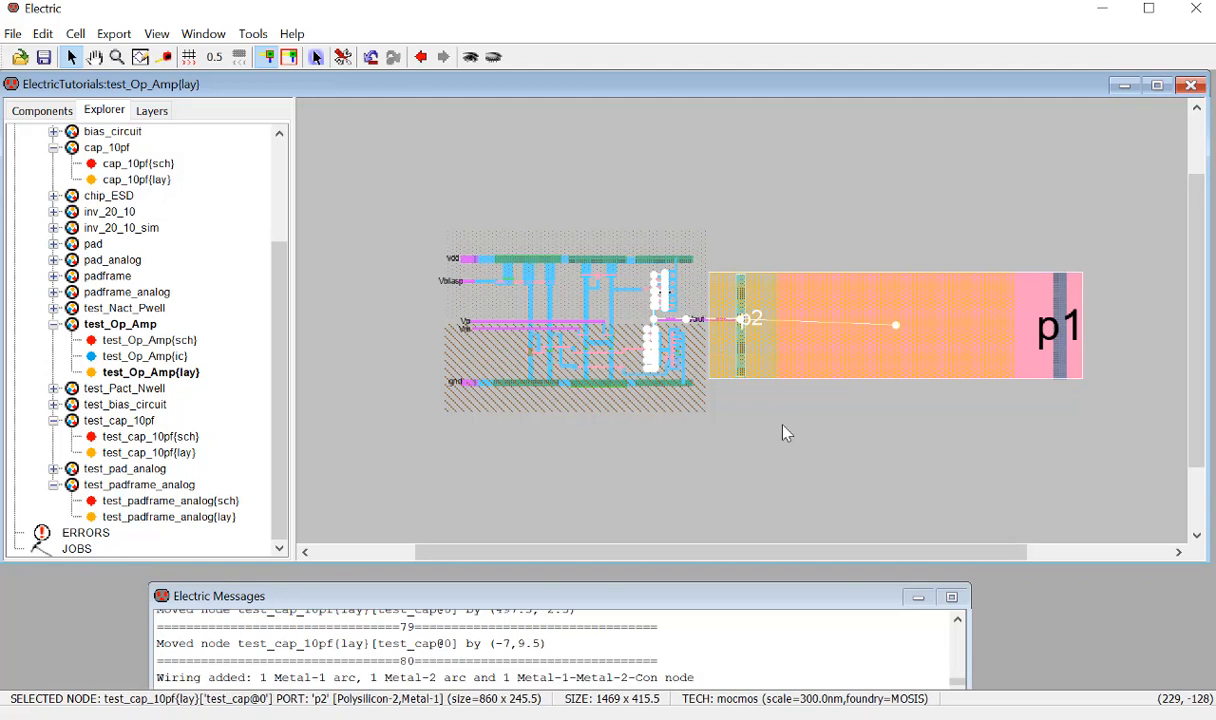
pyautogui.click(743, 403)
pyautogui.click(695, 317)
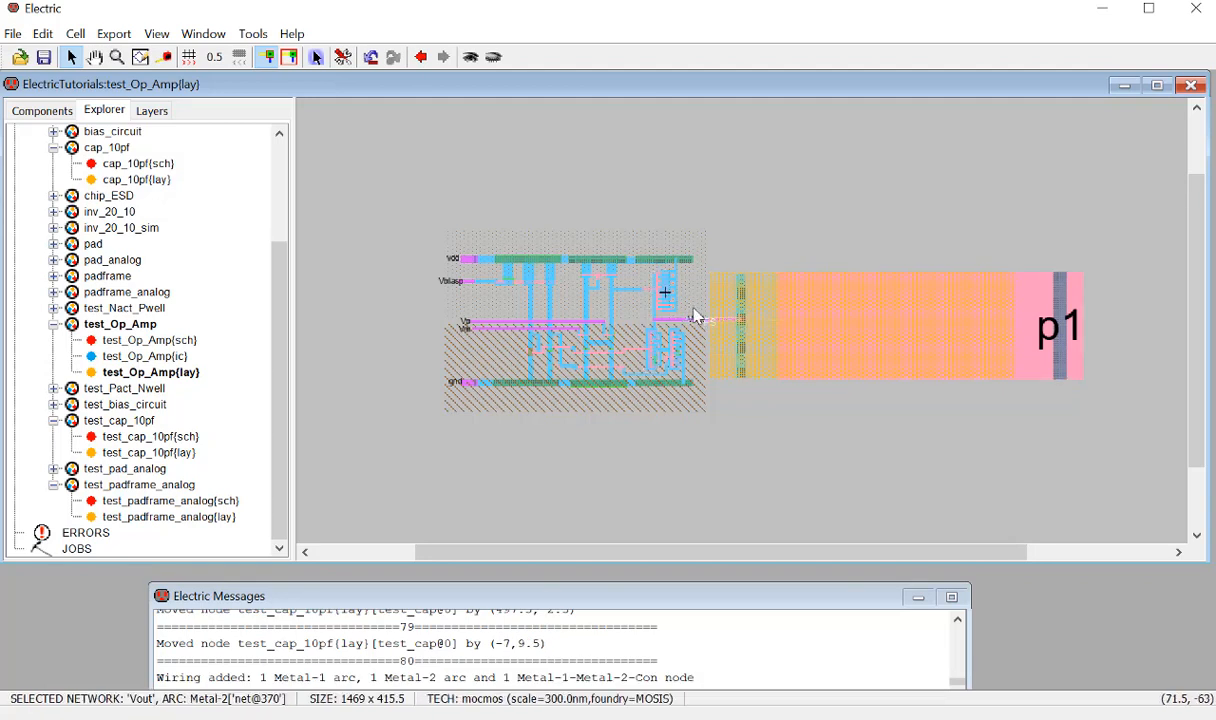
pyautogui.click(748, 260)
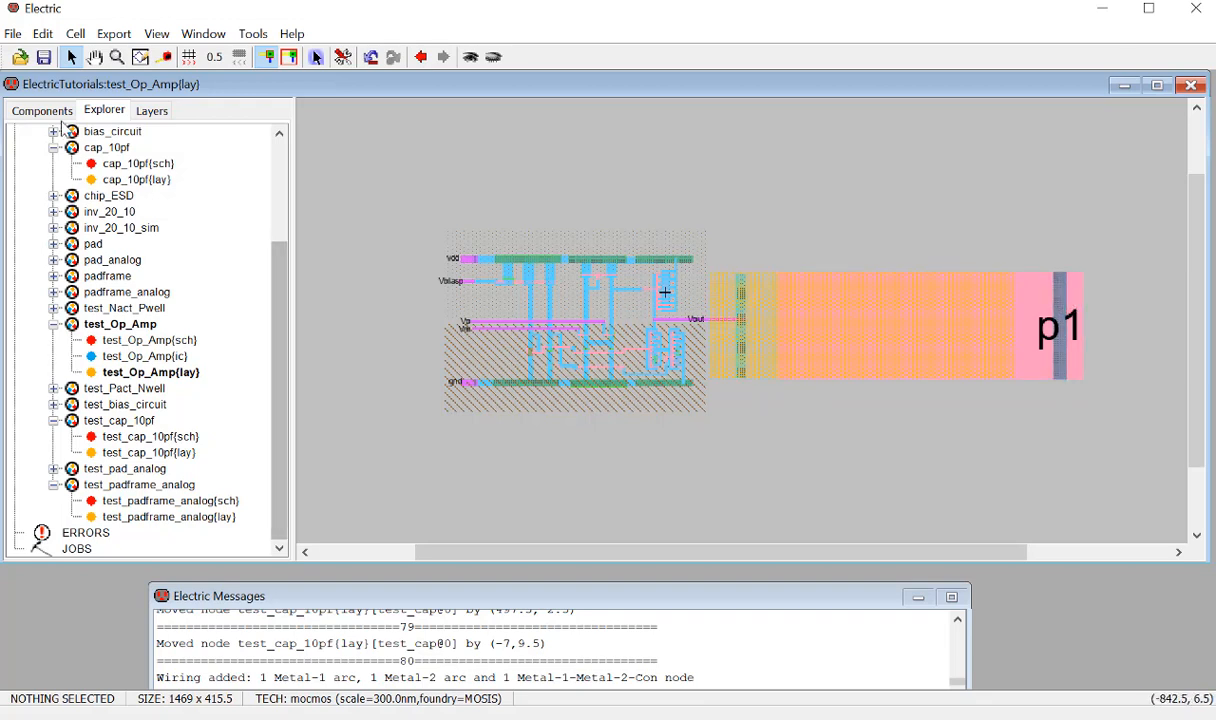
# Place a Metal-1-Metal-2 contact over the capacitor, left of p1, and set its X and Y size to 20.
pyautogui.click(60, 110)
pyautogui.click(104, 297)
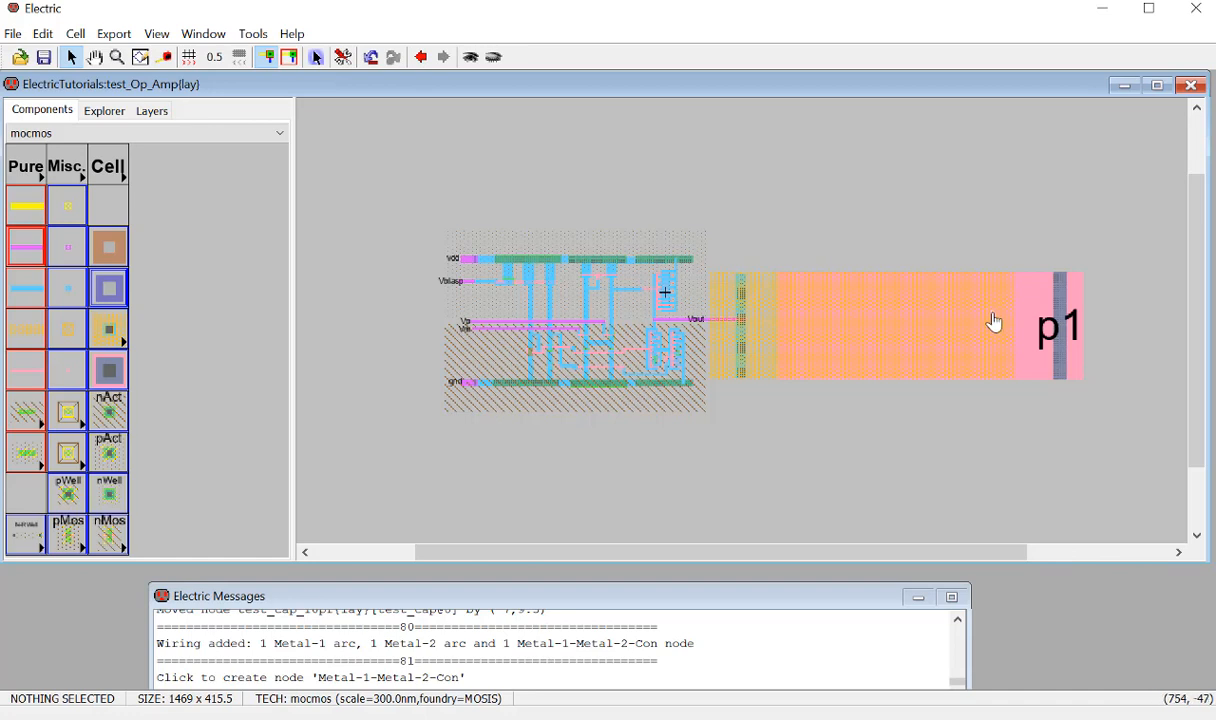
pyautogui.click(994, 322)
pyautogui.doubleClick(994, 322)
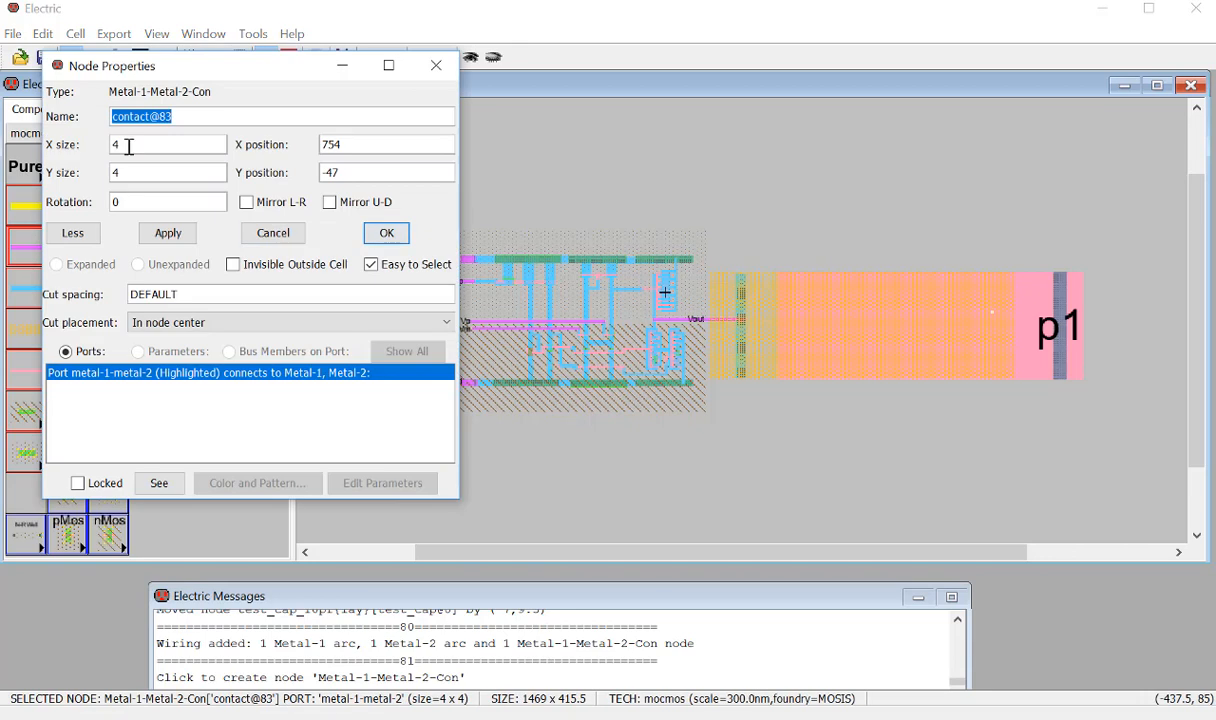
pyautogui.press('Tab')
pyautogui.write('20')
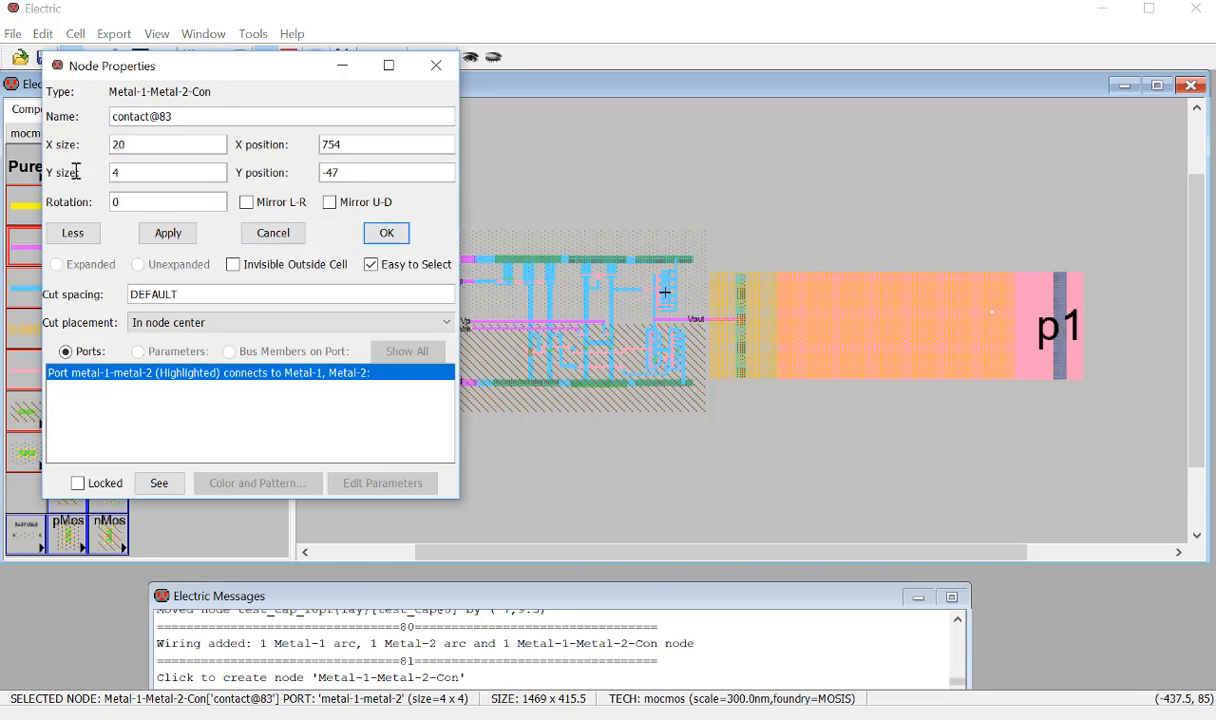
pyautogui.write('20')
pyautogui.press('Return')
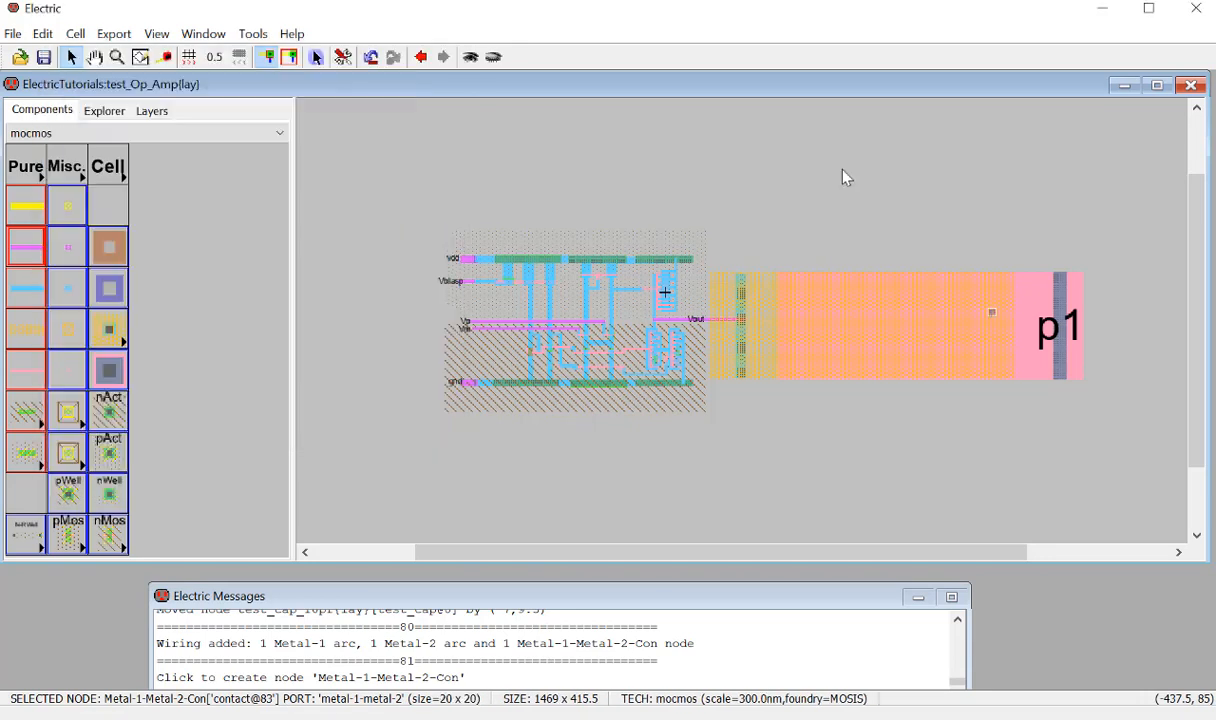
# Try wiring the new contact to the capacitor's p1 port with a Metal-1 arc.
pyautogui.click(20, 247)
pyautogui.click(992, 313)
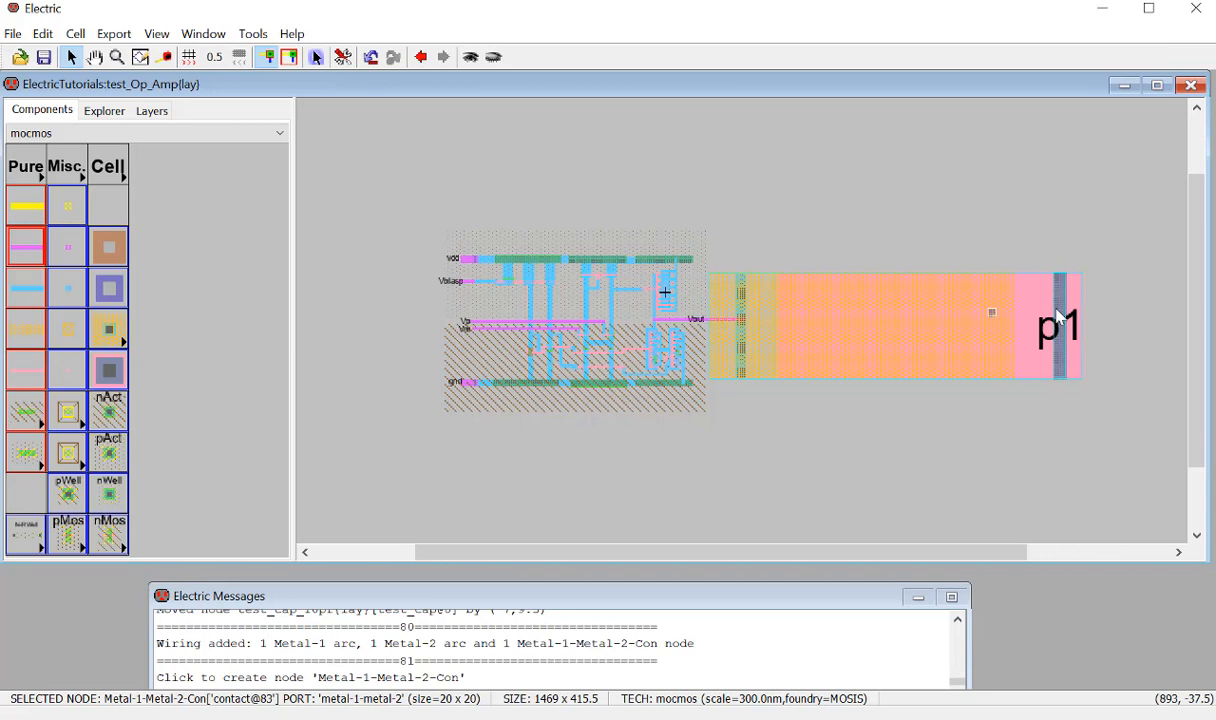
pyautogui.rightClick(1047, 318)
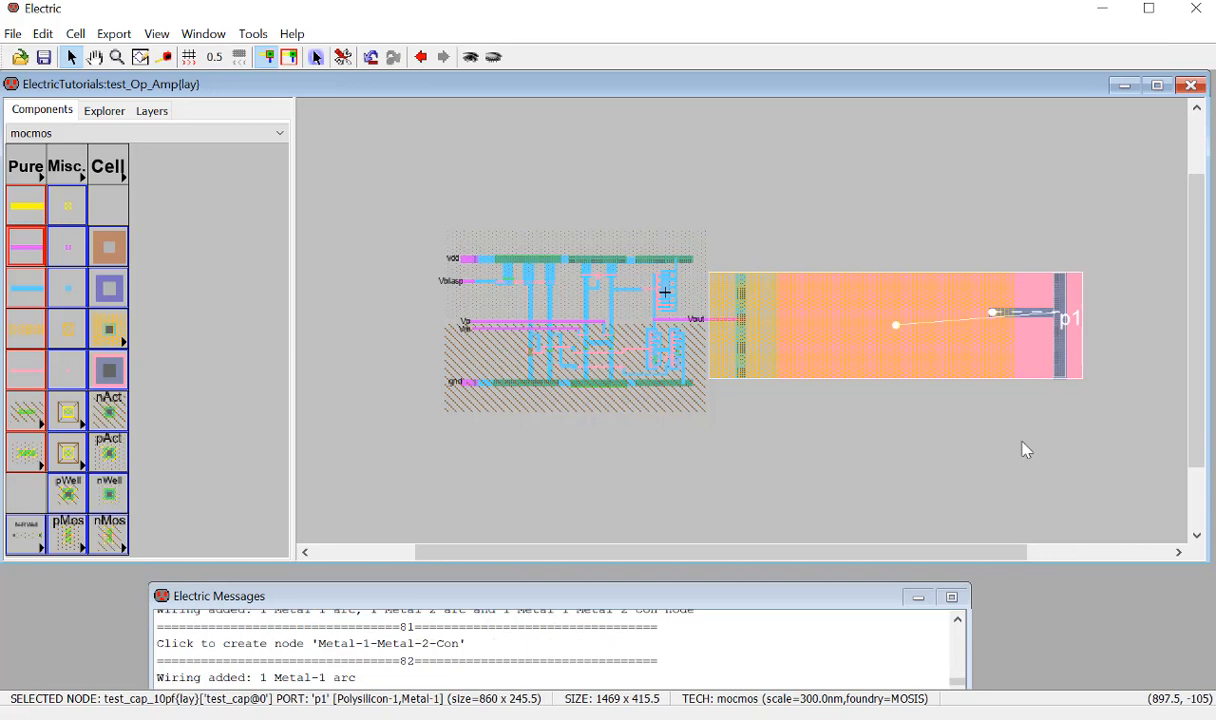
# Try running a Metal-1 arc from the contact across the capacitor to the op-amp's output-stage input, and undo it.
pyautogui.click(996, 317)
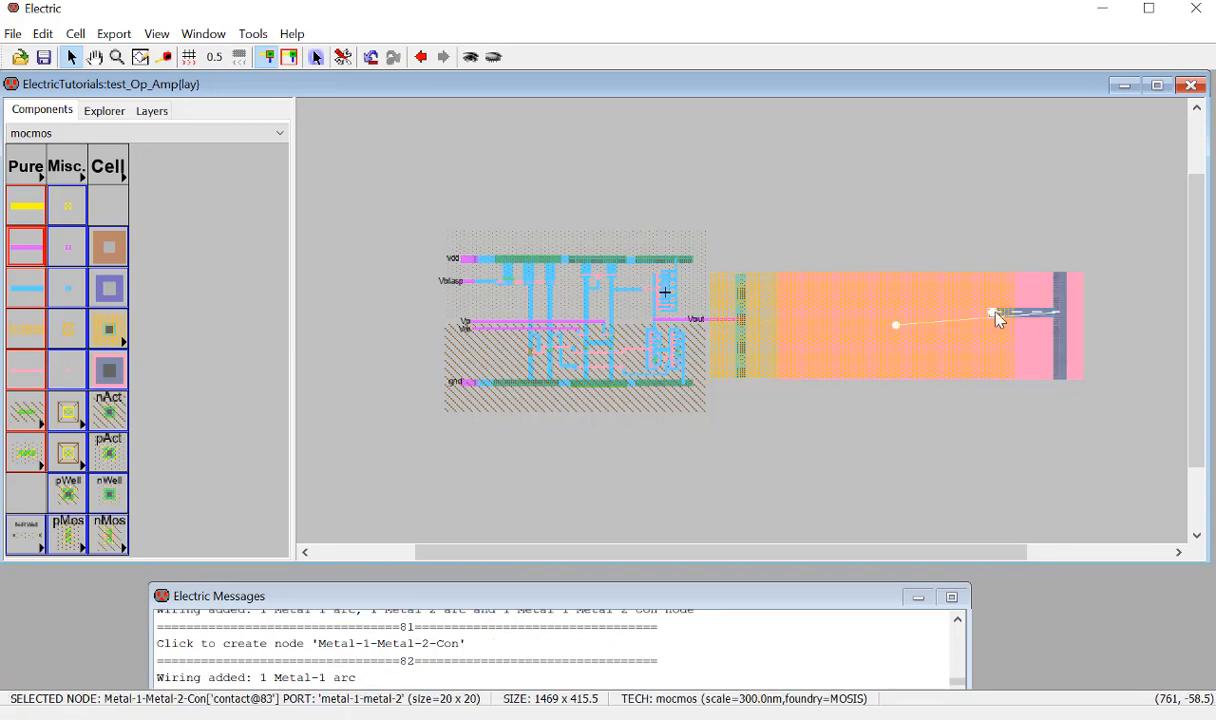
pyautogui.click(994, 318)
pyautogui.click(994, 318)
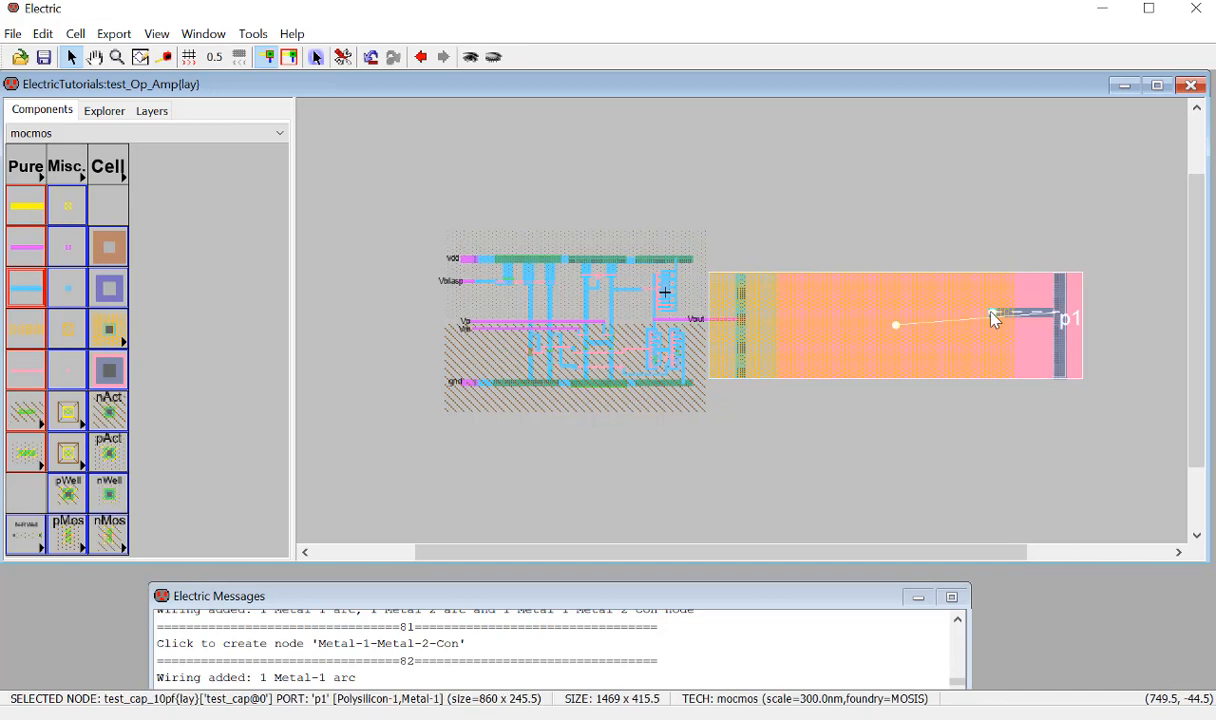
pyautogui.click(994, 318)
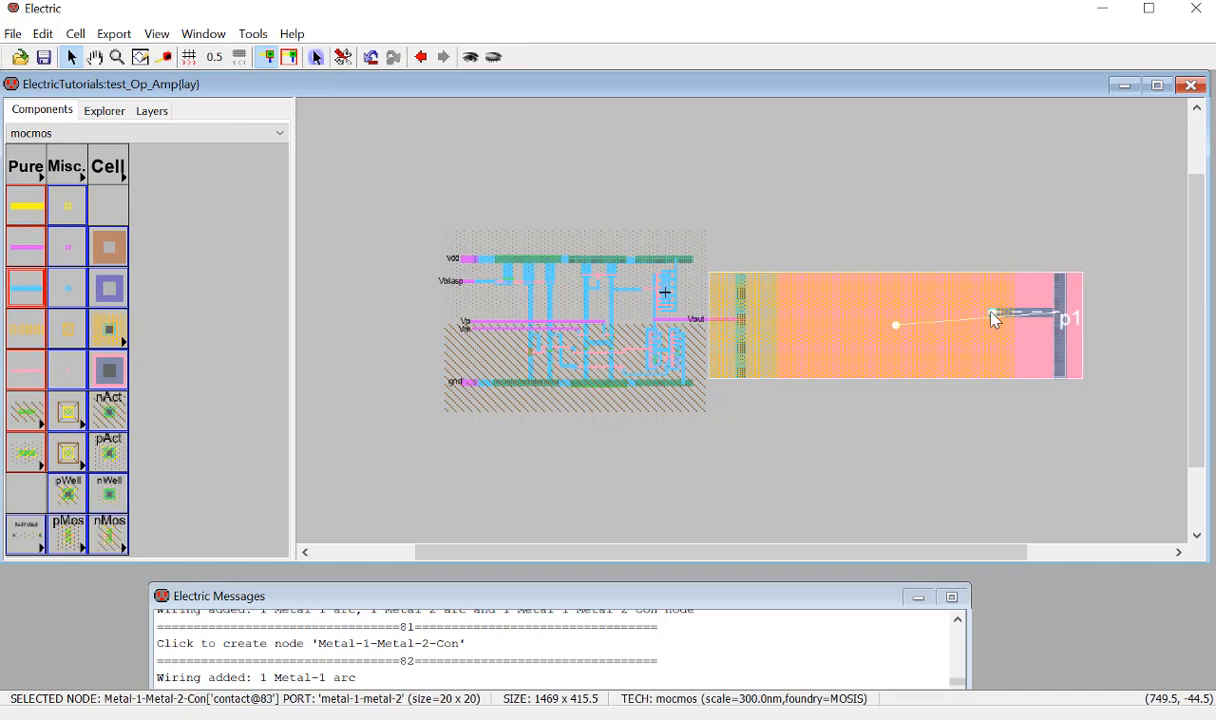
pyautogui.rightClick(632, 313)
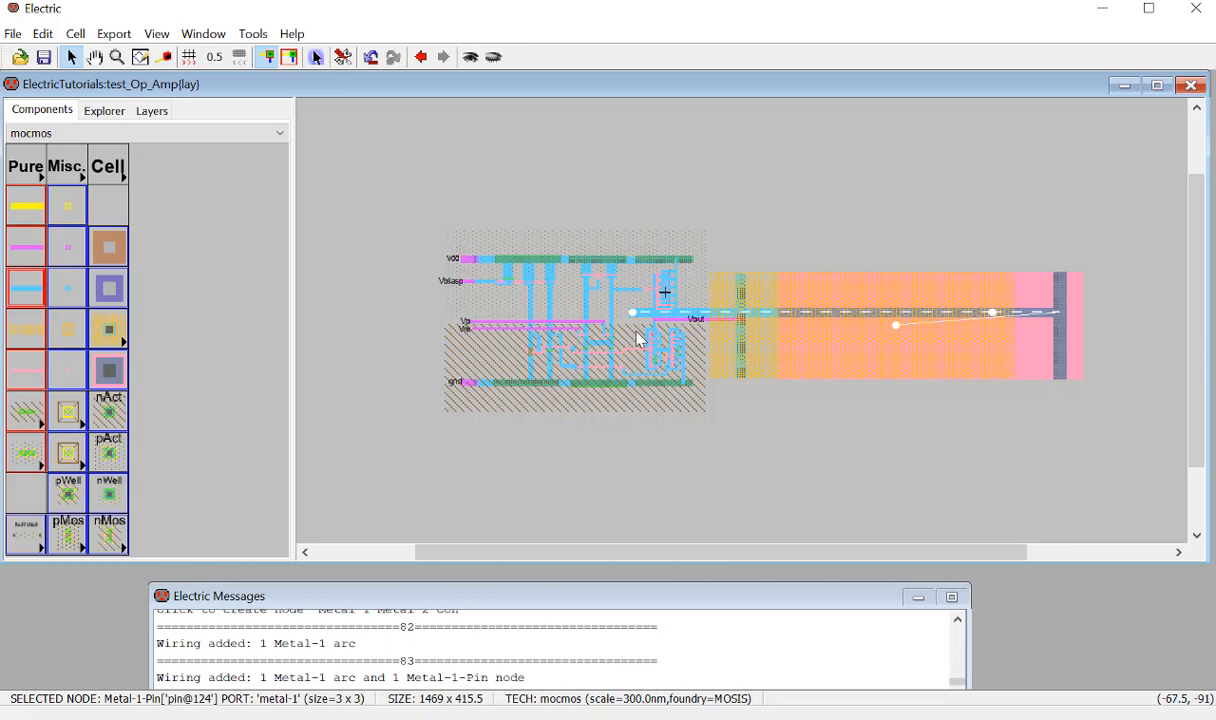
pyautogui.hotkey('ctrl', 'z')
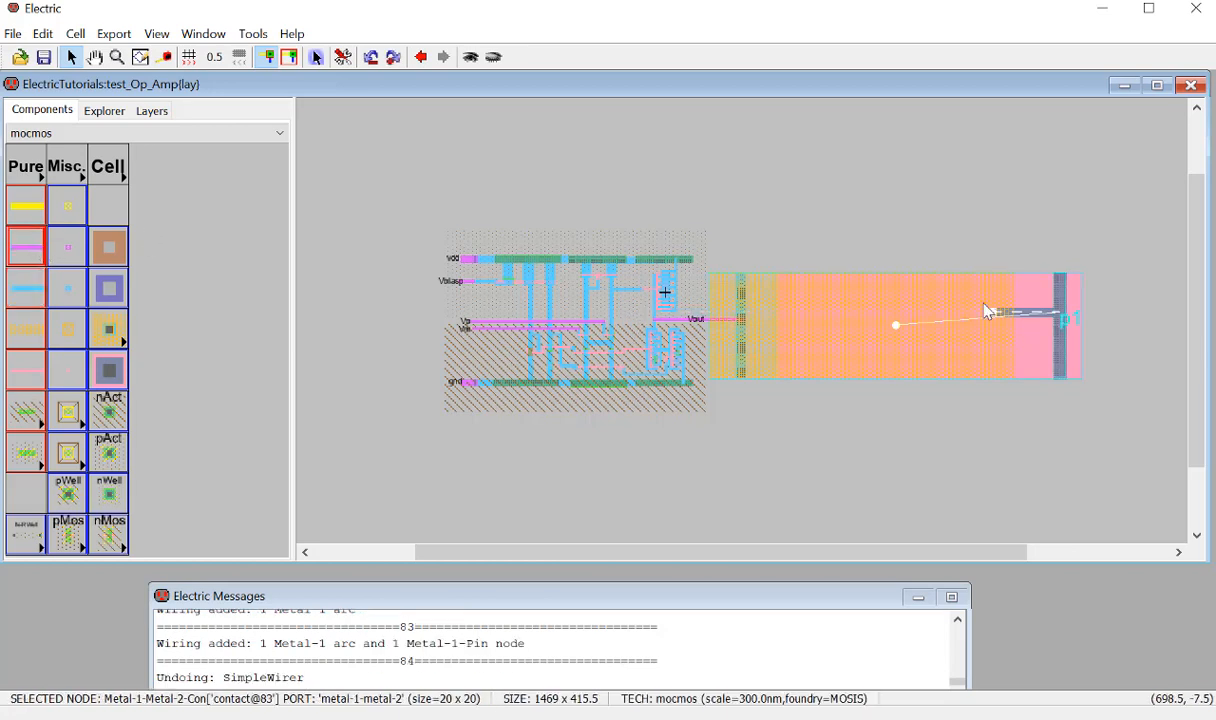
# Try the same run to the op-amp with a Metal-2 arc, and undo it together with the p1 wire.
pyautogui.rightClick(634, 313)
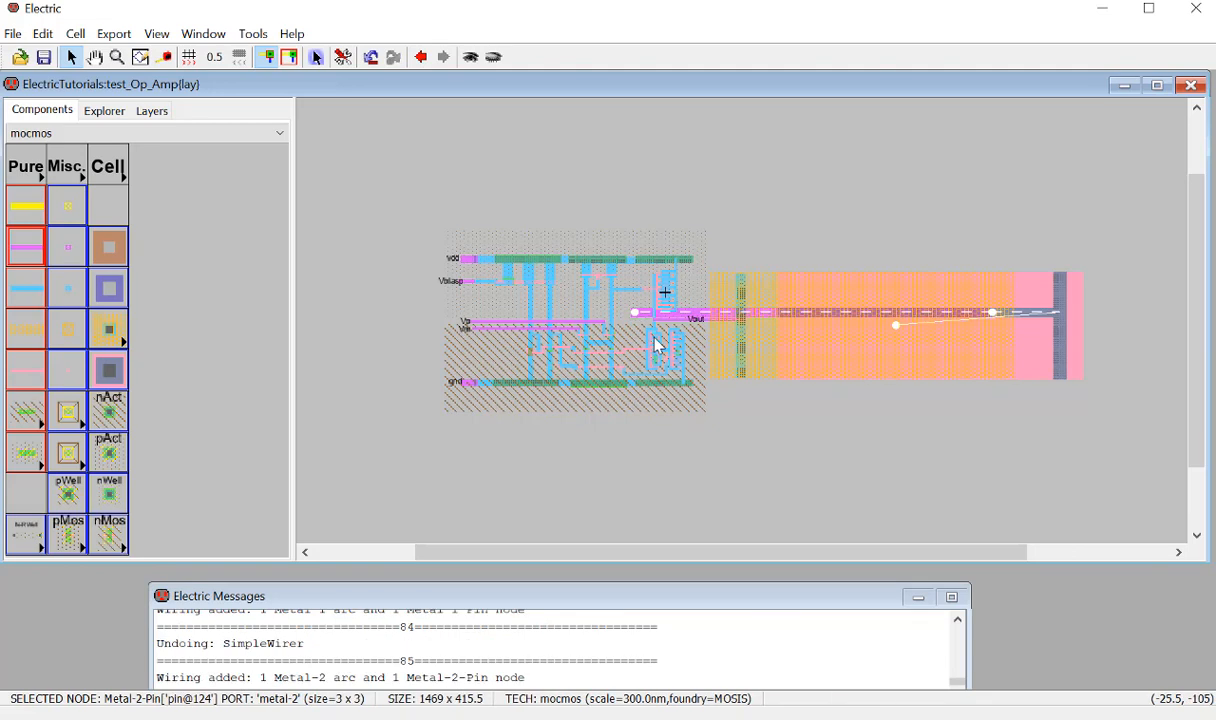
pyautogui.hotkey('ctrl', 'z')
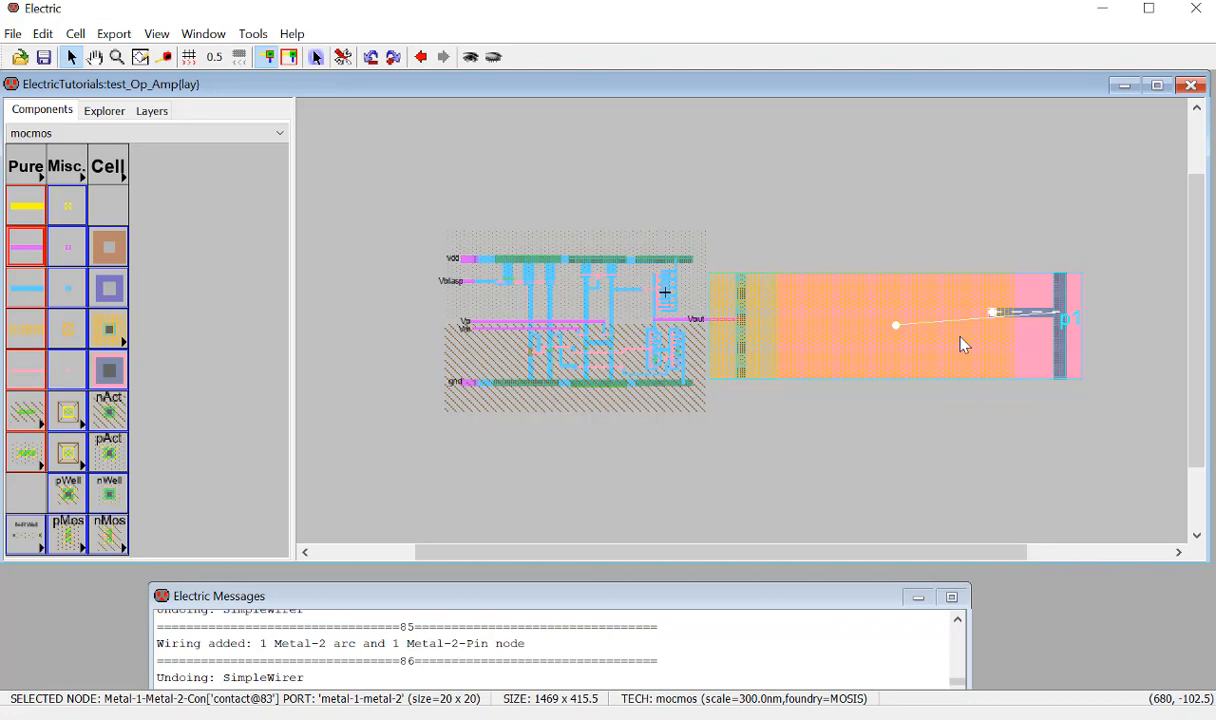
pyautogui.hotkey('ctrl', 'z')
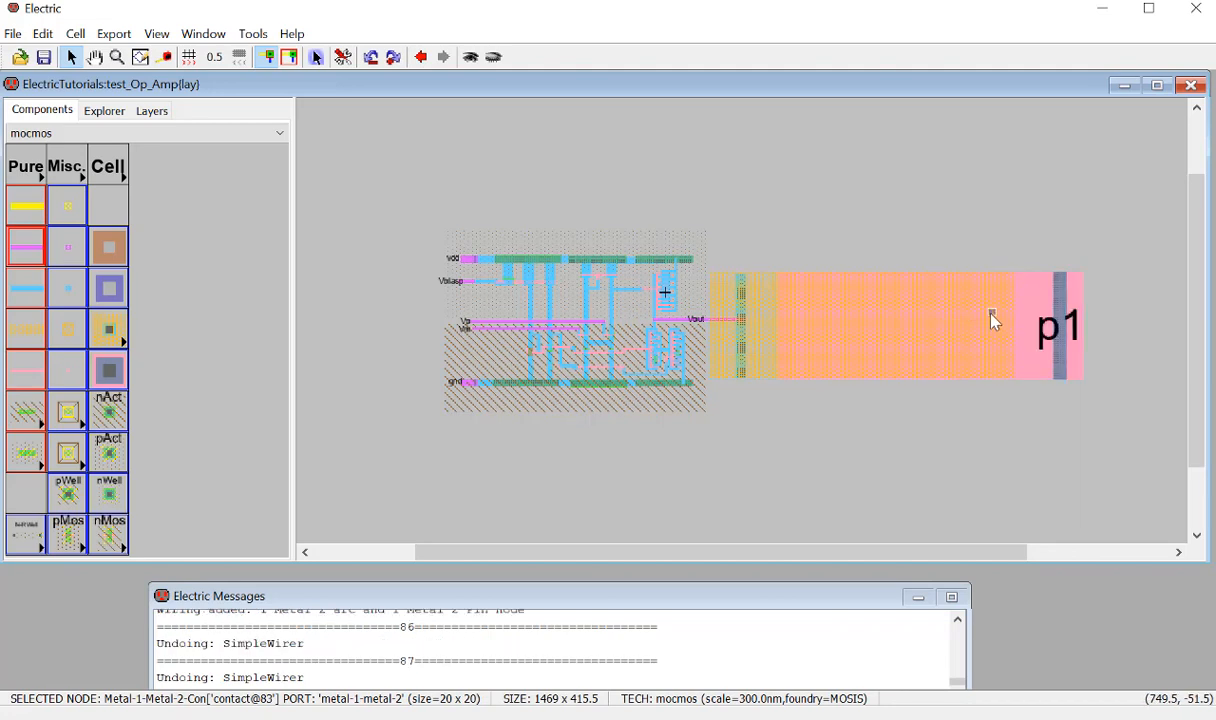
# Move the Metal-1-Metal-2 contact up by 16 units and wire it to the capacitor's p1 port with a Metal-1 arc.
pyautogui.moveTo(993, 315); pyautogui.dragTo(993, 315)
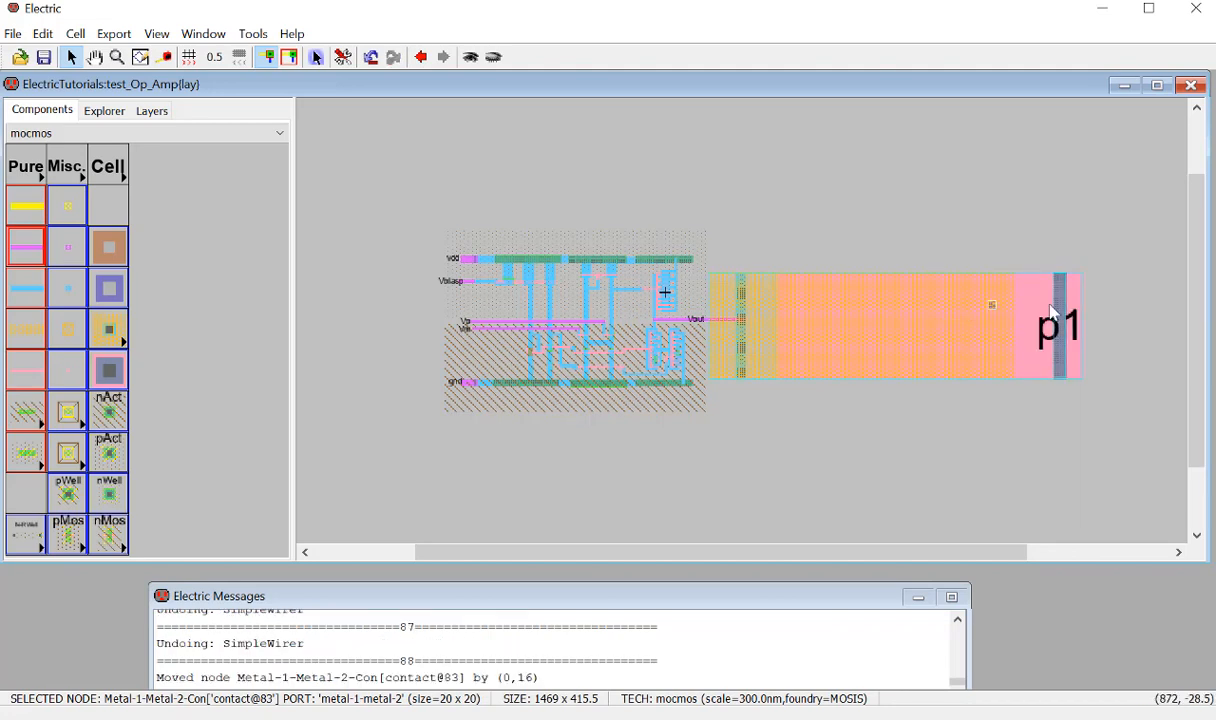
pyautogui.rightClick(1056, 302)
pyautogui.click(1024, 254)
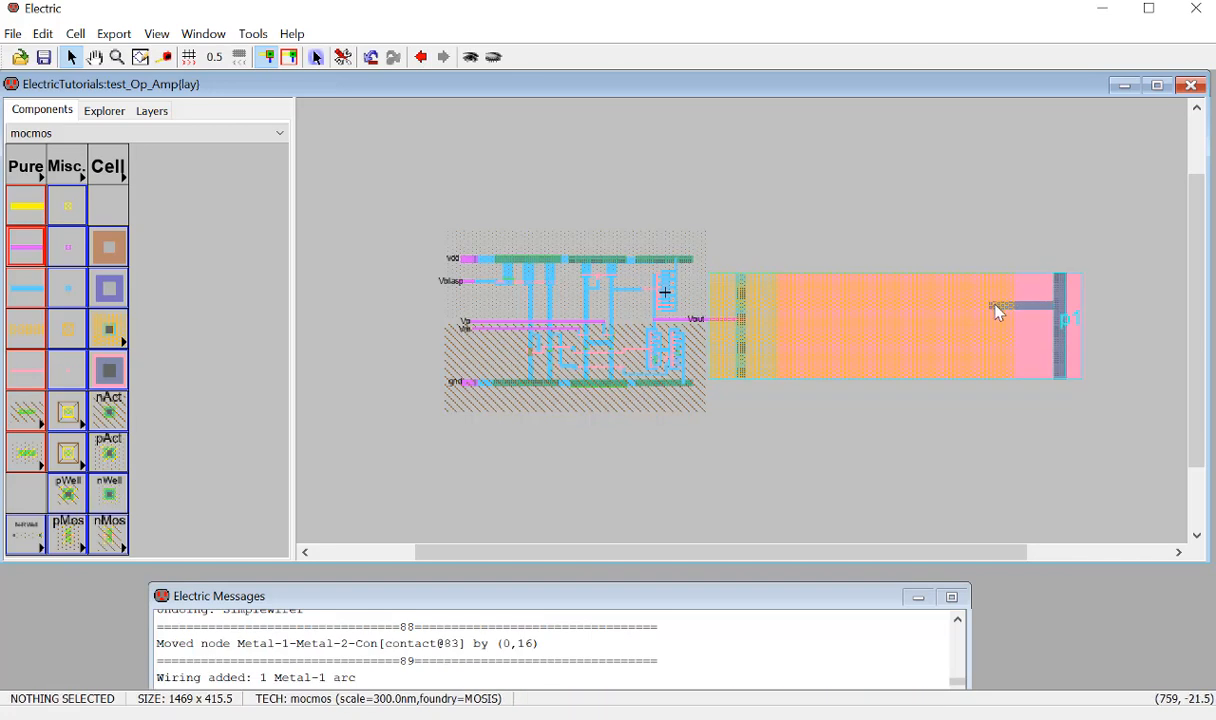
# Run a Metal-2 arc from the contact across the capacitor into the op-amp and connect it to the output PMOS gate net.
pyautogui.click(997, 313)
pyautogui.click(997, 313)
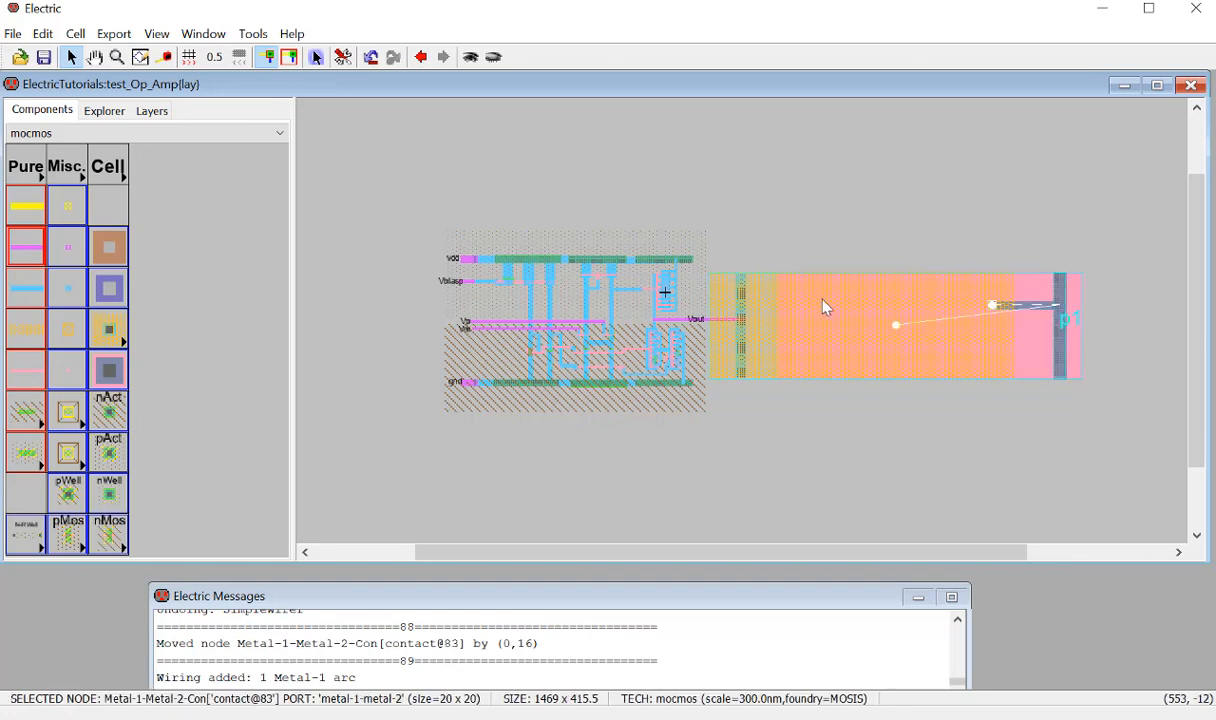
pyautogui.rightClick(634, 306)
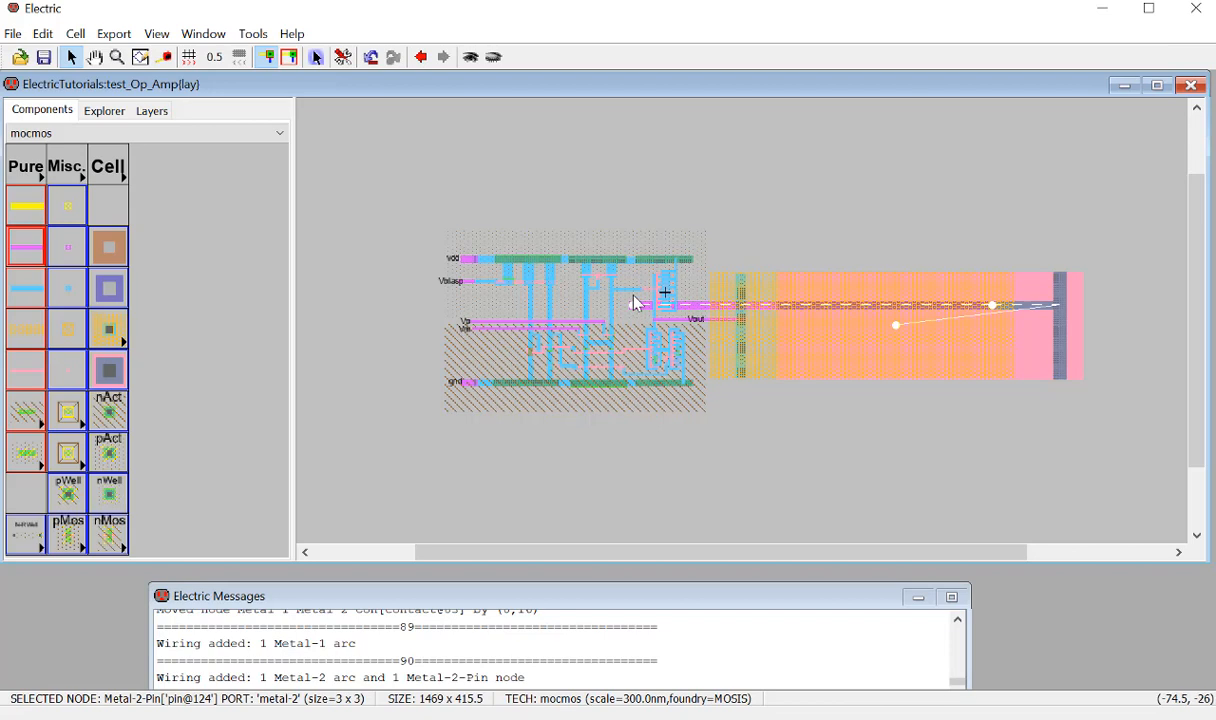
pyautogui.rightClick(645, 296)
pyautogui.click(754, 204)
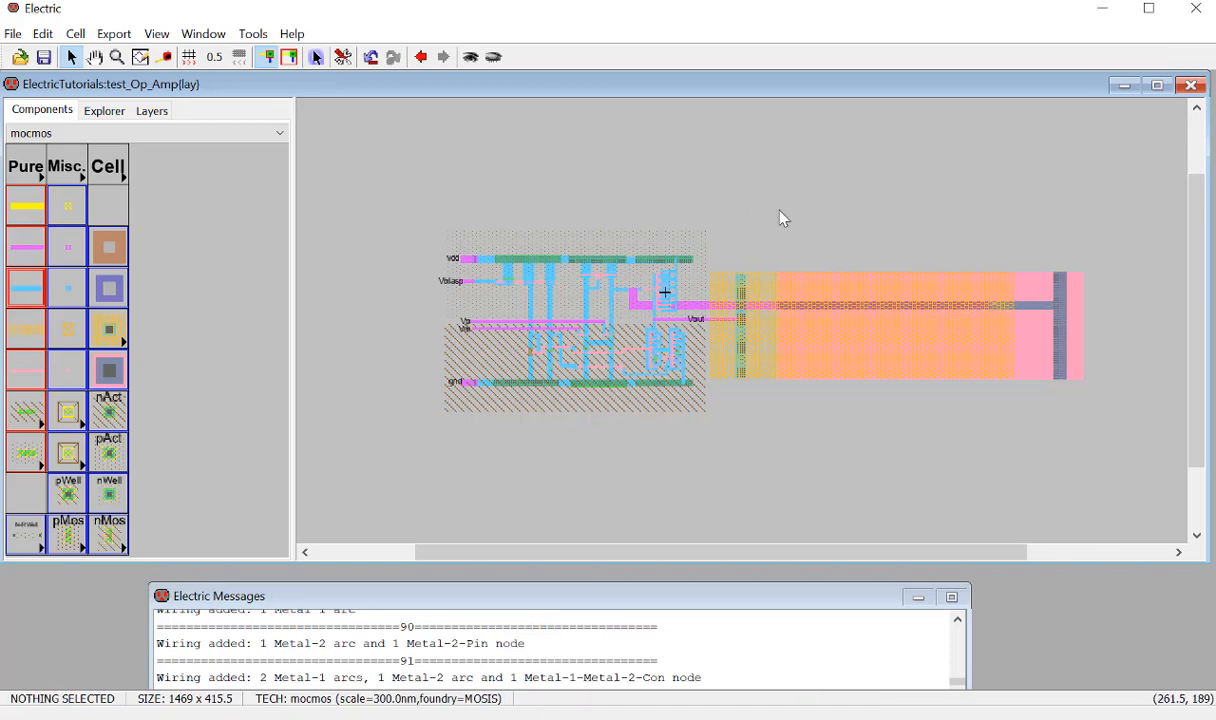
# Save the library, run DRC, and compare the op-amp layout with its schematic using NCC.
pyautogui.hotkey('ctrl', 's')
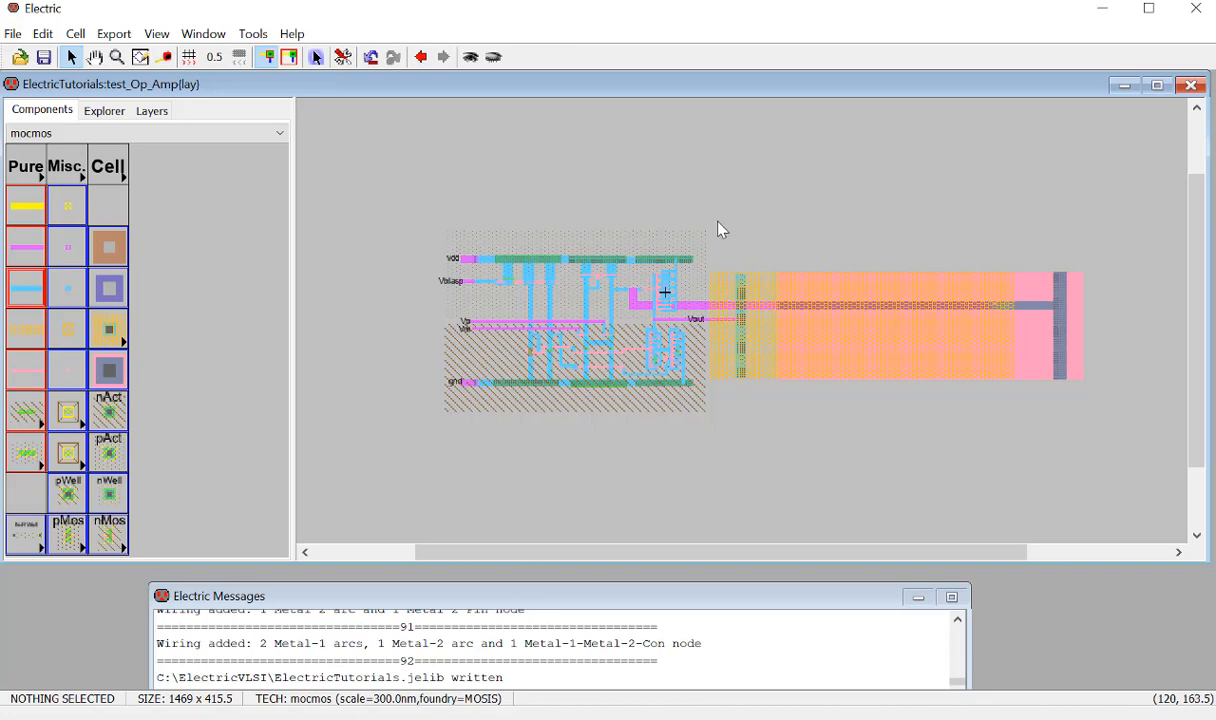
pyautogui.press('F5')
pyautogui.press('l')
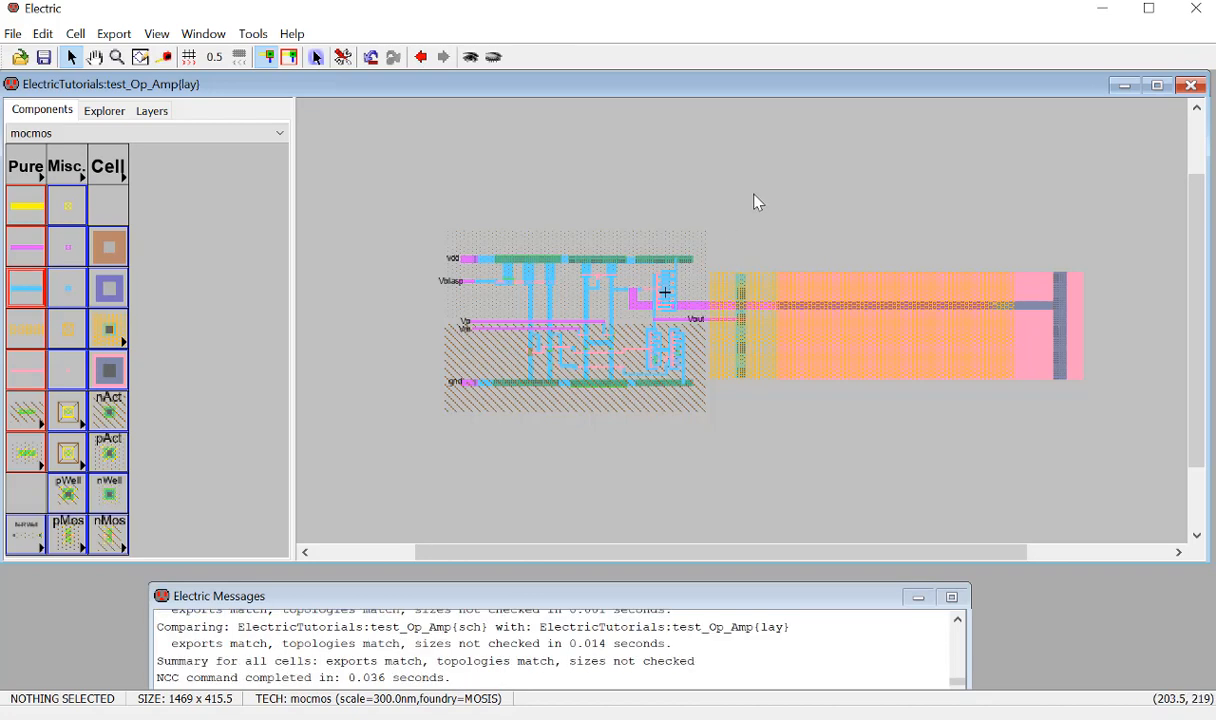
pyautogui.moveTo(394, 660); pyautogui.dragTo(487, 677)
pyautogui.click(648, 661)
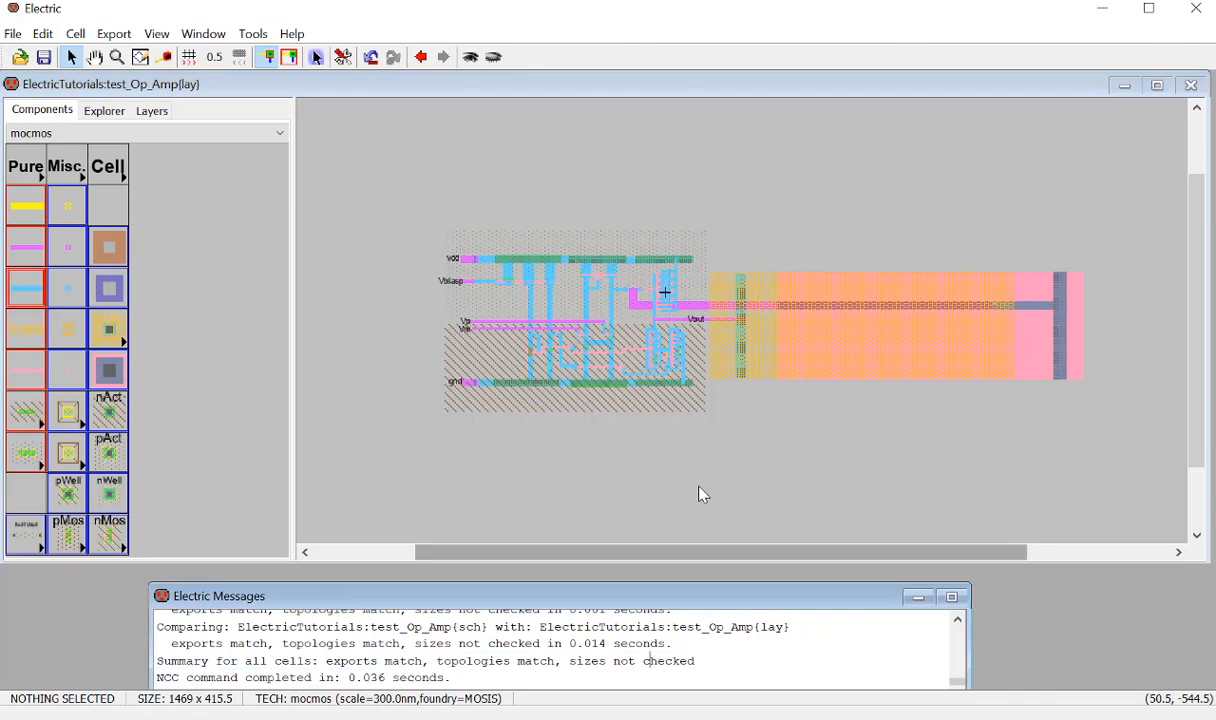
pyautogui.click(700, 491)
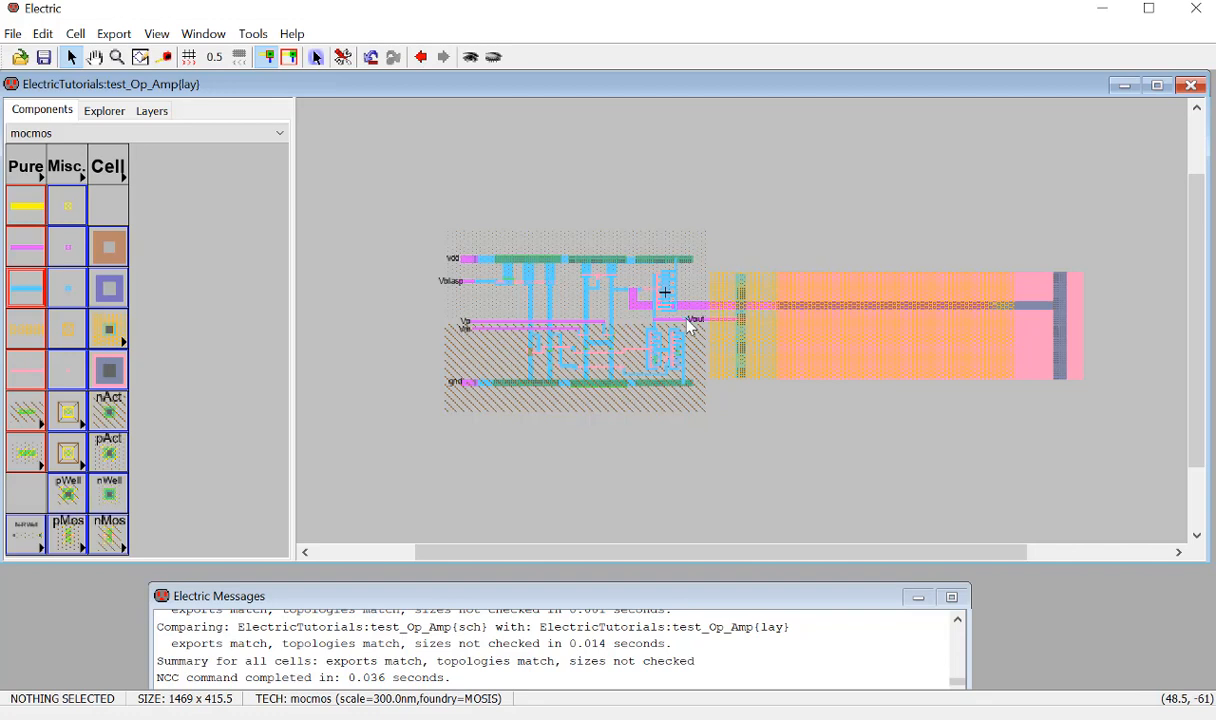
# Try extending Vout from the p2 contact past the capacitor's far end with a Metal-1 arc, and undo it.
pyautogui.click(741, 321)
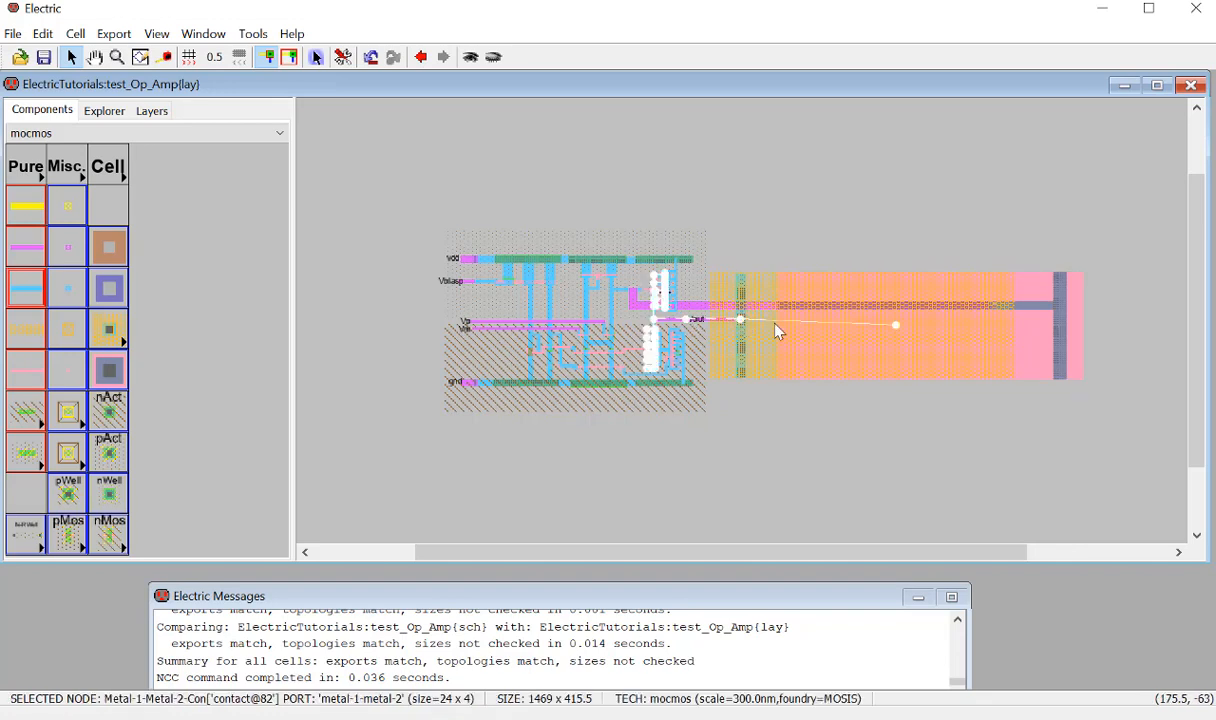
pyautogui.rightClick(1094, 330)
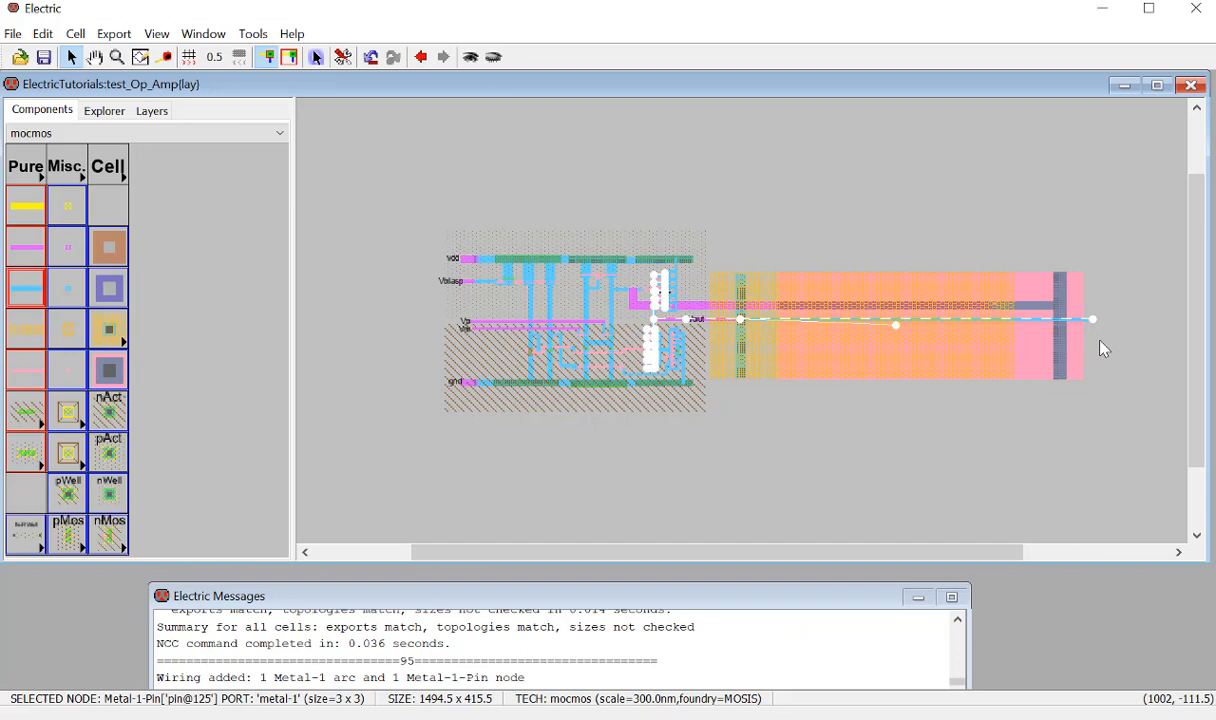
pyautogui.hotkey('ctrl', 'z')
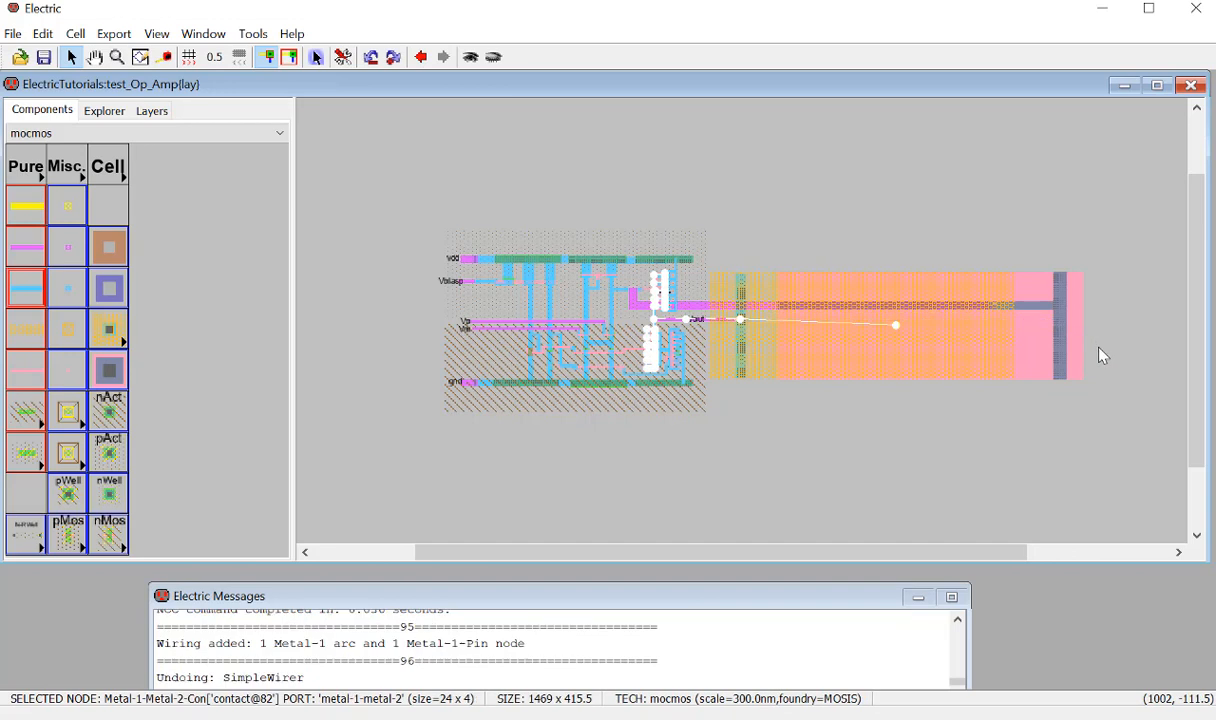
# Extend Vout from the p2 contact past the capacitor's far end with a Metal-2 arc and export the end pin as vout.
pyautogui.click(26, 246)
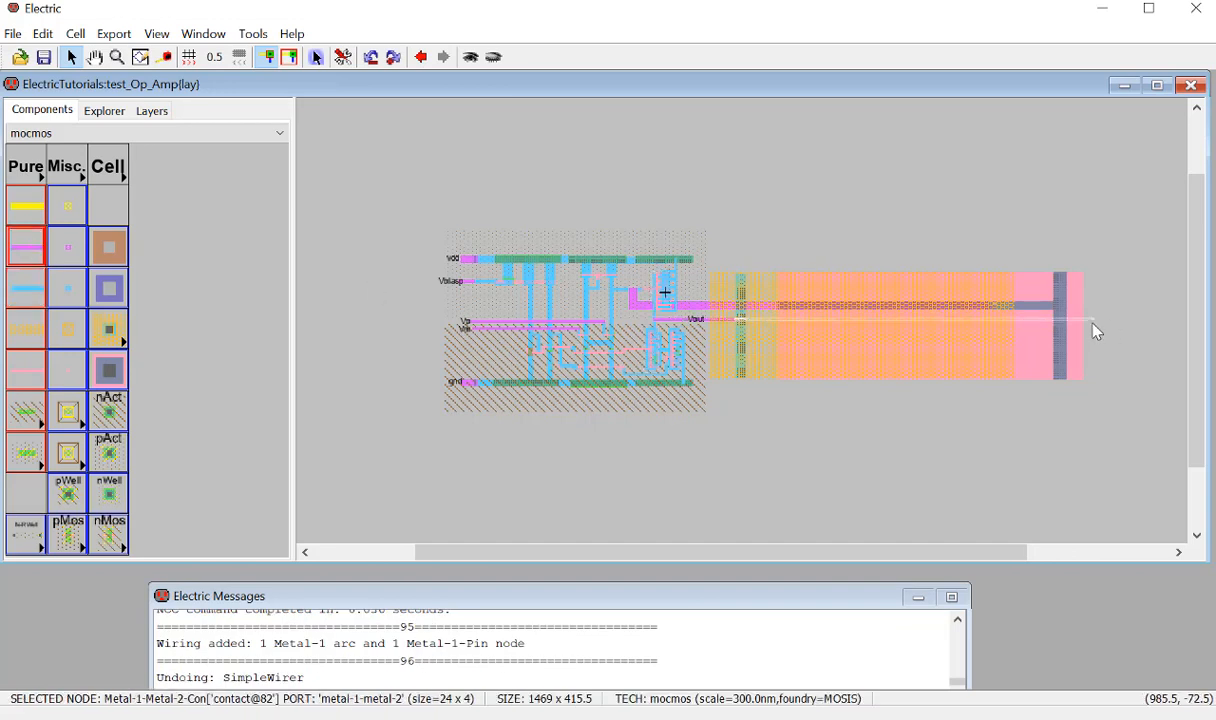
pyautogui.rightClick(1094, 320)
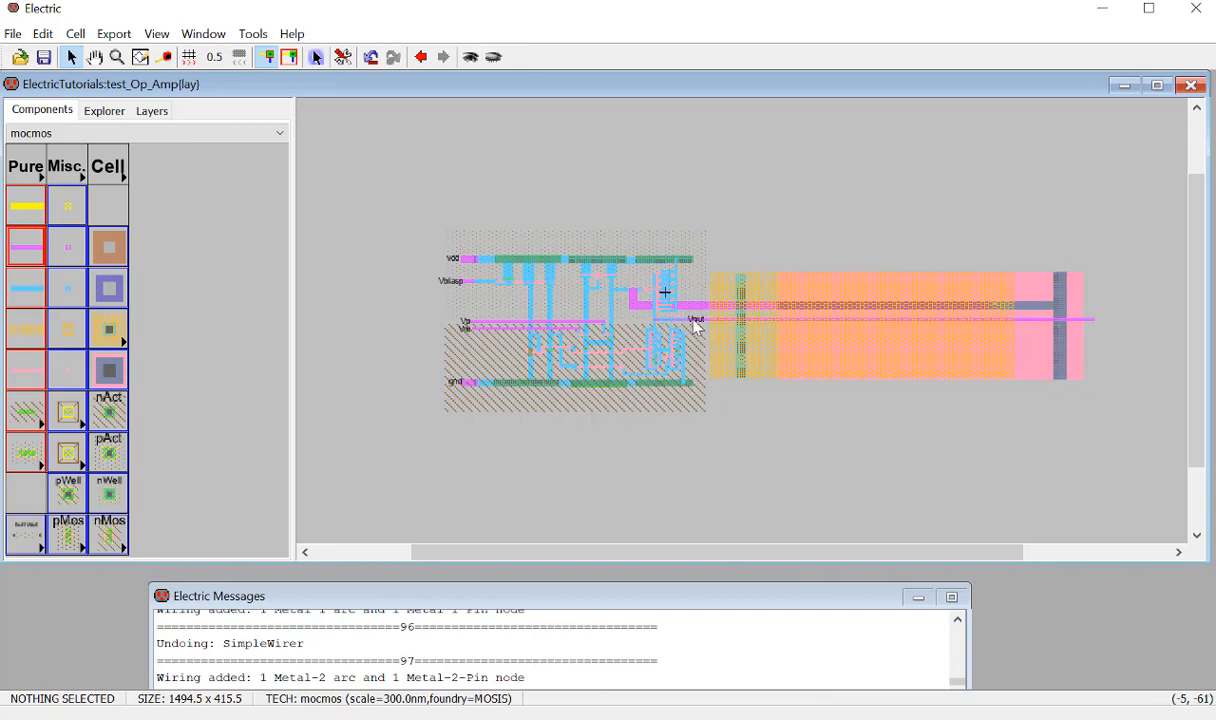
pyautogui.click(1096, 322)
pyautogui.hotkey('ctrl', 'e')
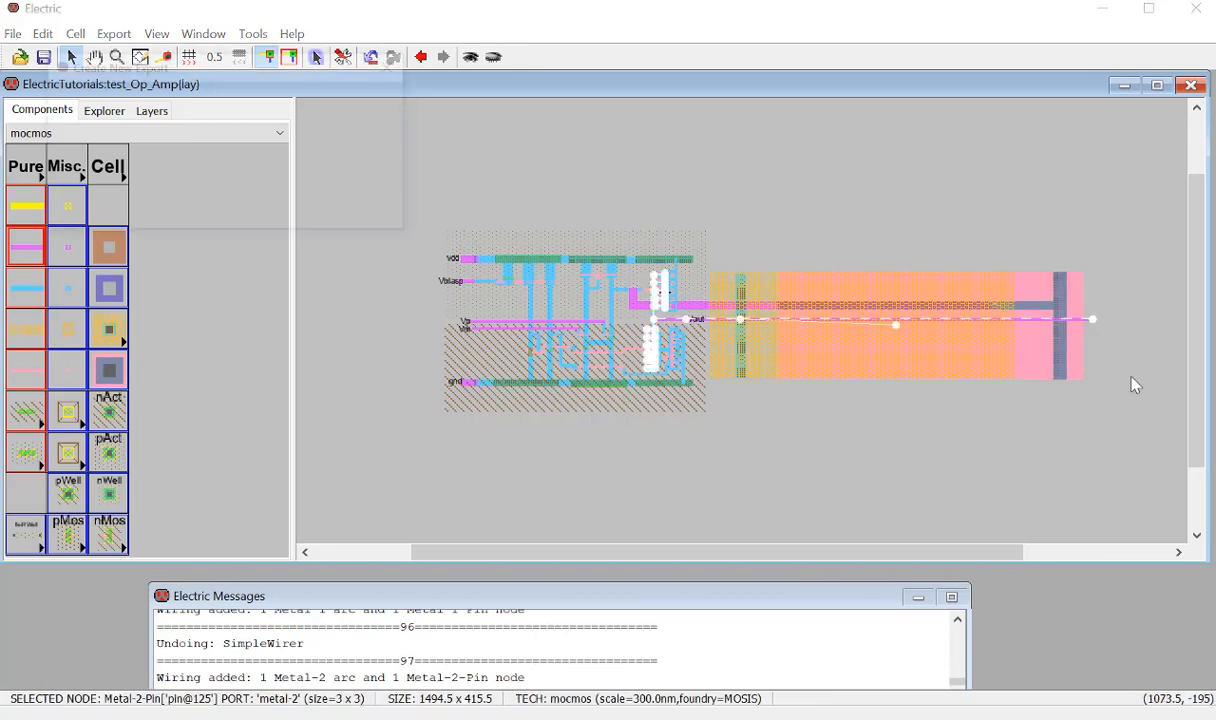
pyautogui.write('vout')
pyautogui.press('Return')
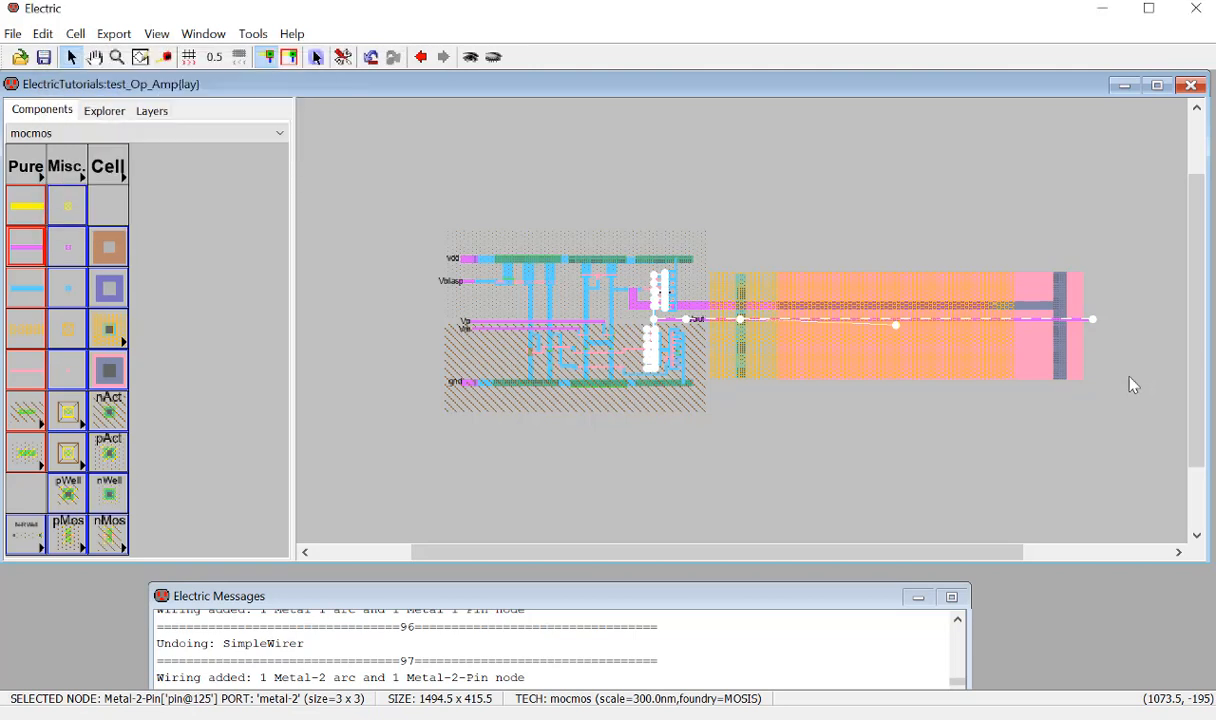
pyautogui.click(1110, 382)
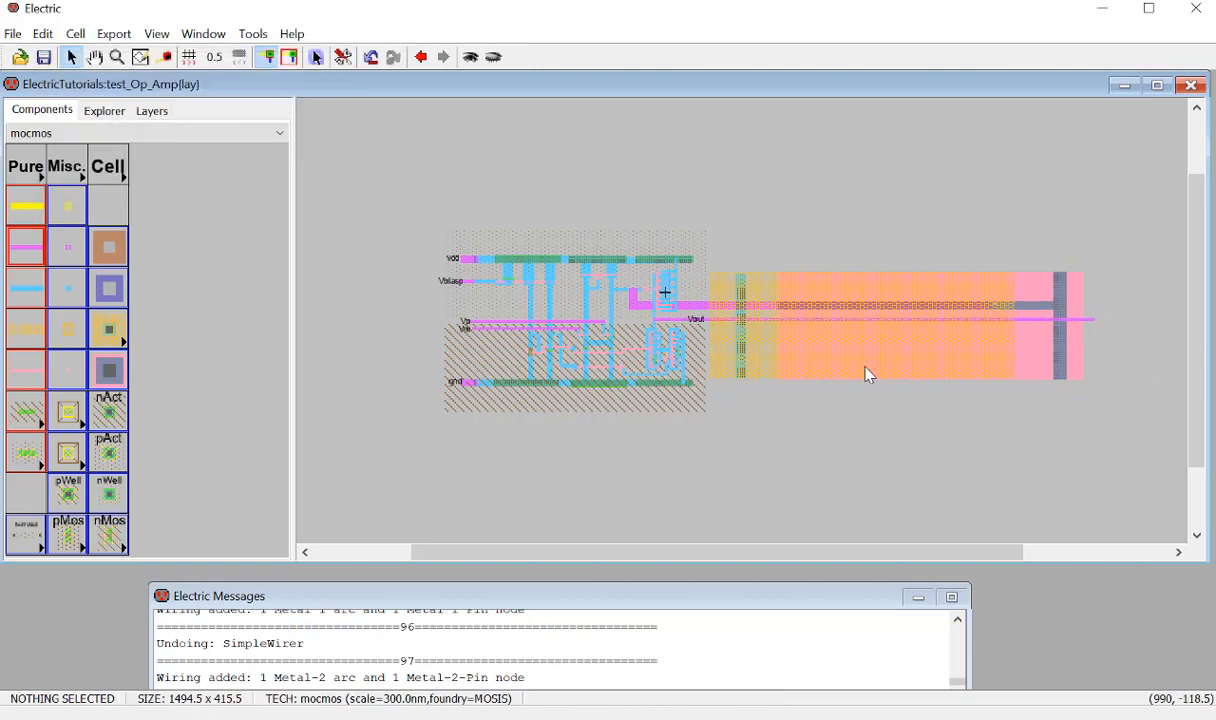
# Set the new vout export's text size to 100 units.
pyautogui.click(1094, 322)
pyautogui.click(1095, 323)
pyautogui.click(1095, 323)
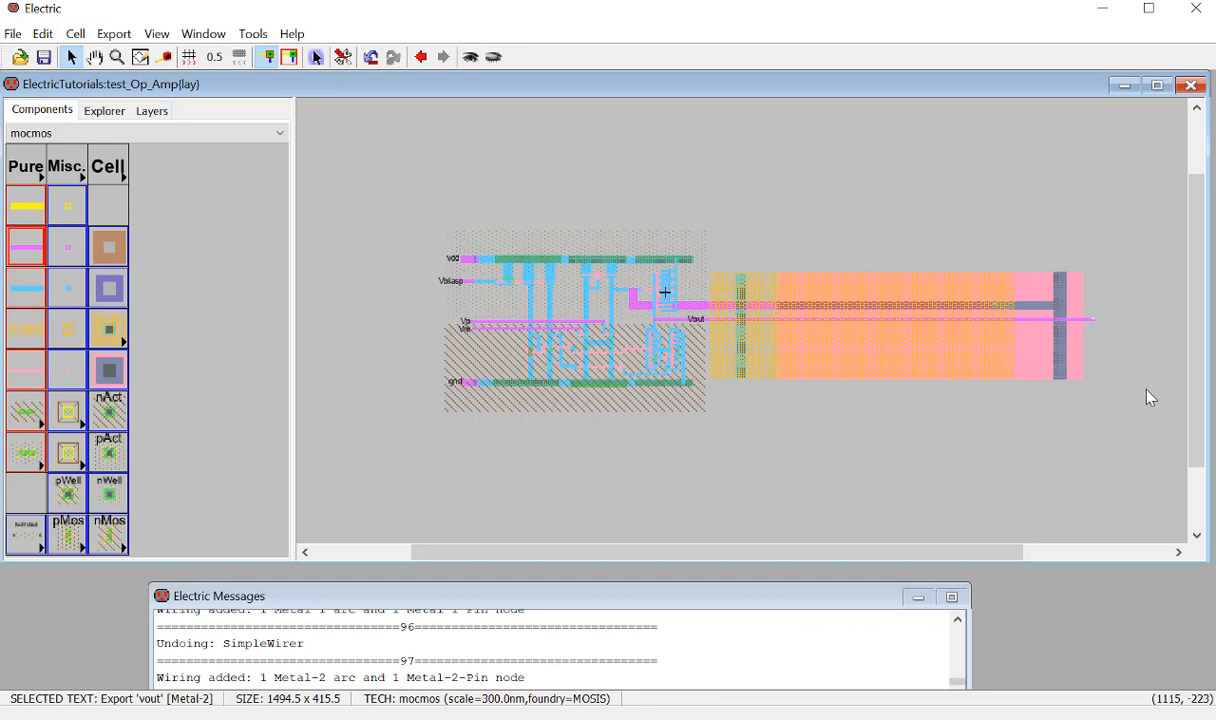
pyautogui.hotkey('ctrl', 'i')
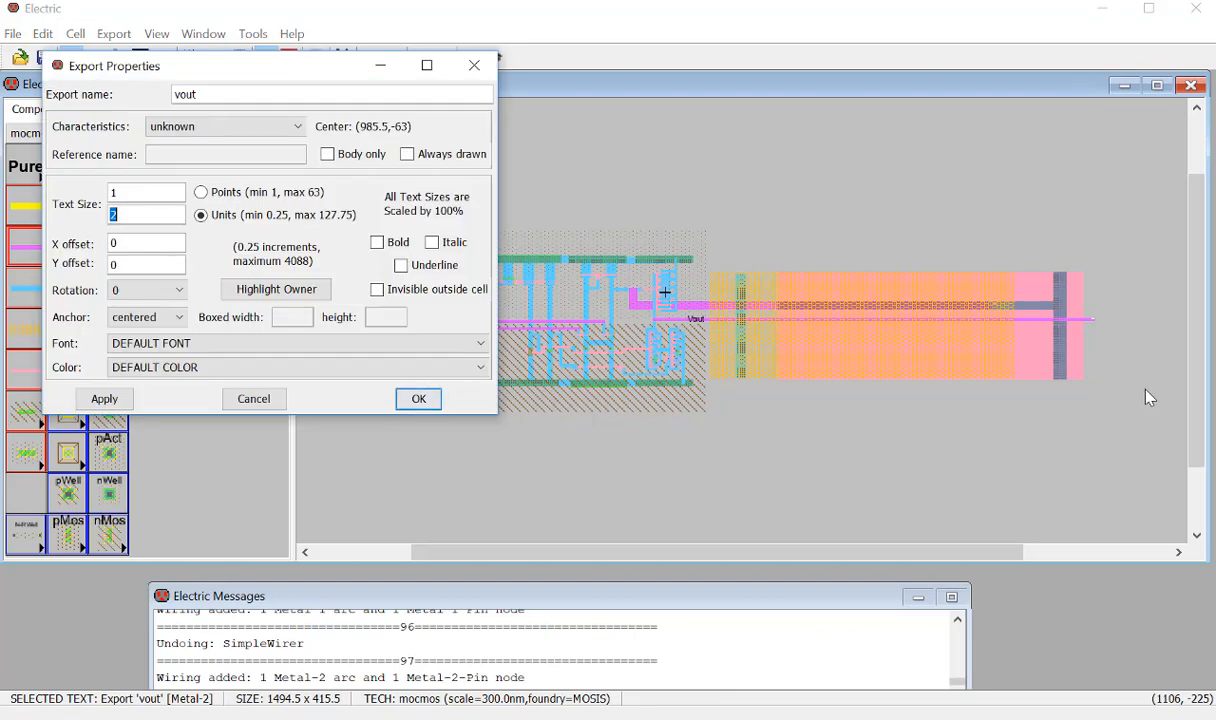
pyautogui.write('100')
pyautogui.press('Return')
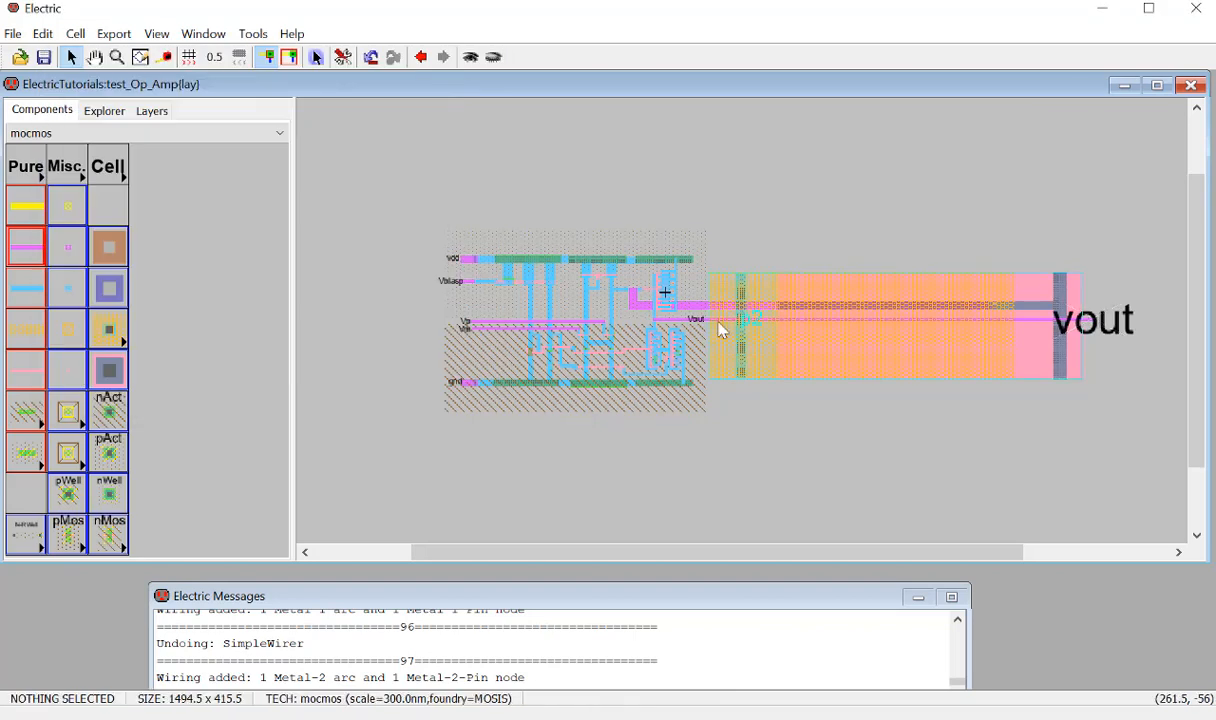
# Examine the old Vout export and the contact where the output line crosses the capacitor's p2 column.
pyautogui.click(699, 328)
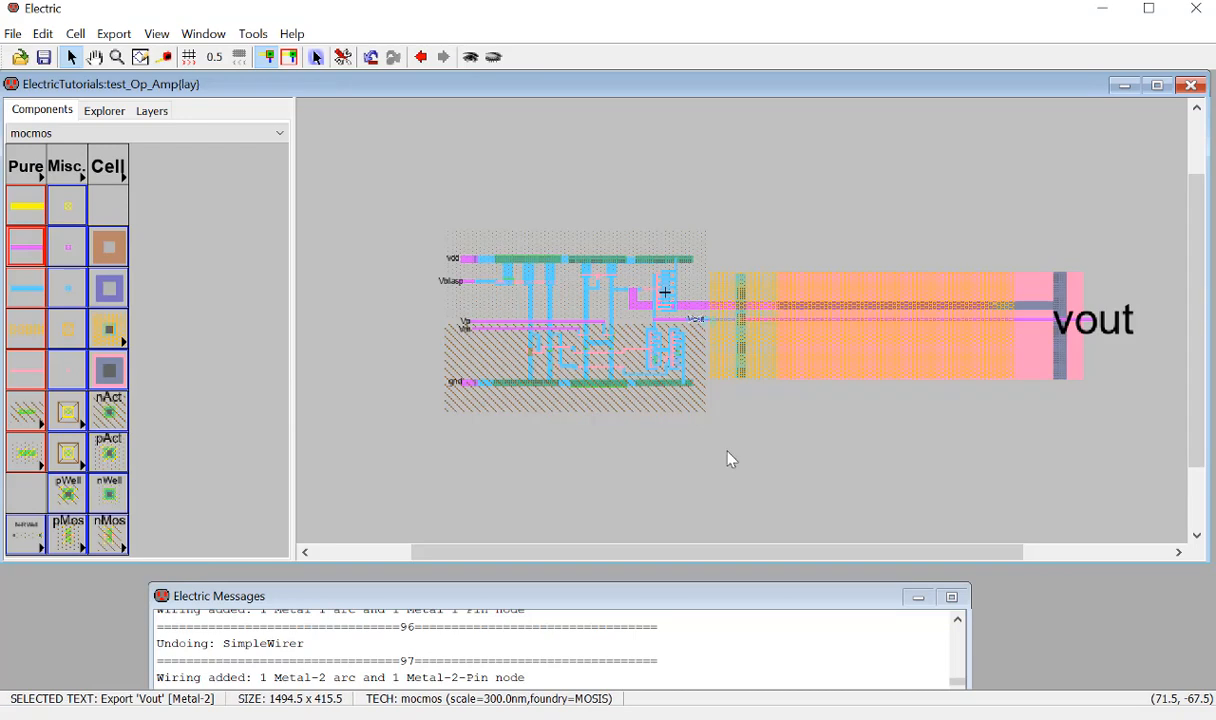
pyautogui.click(727, 453)
pyautogui.click(695, 322)
pyautogui.click(741, 402)
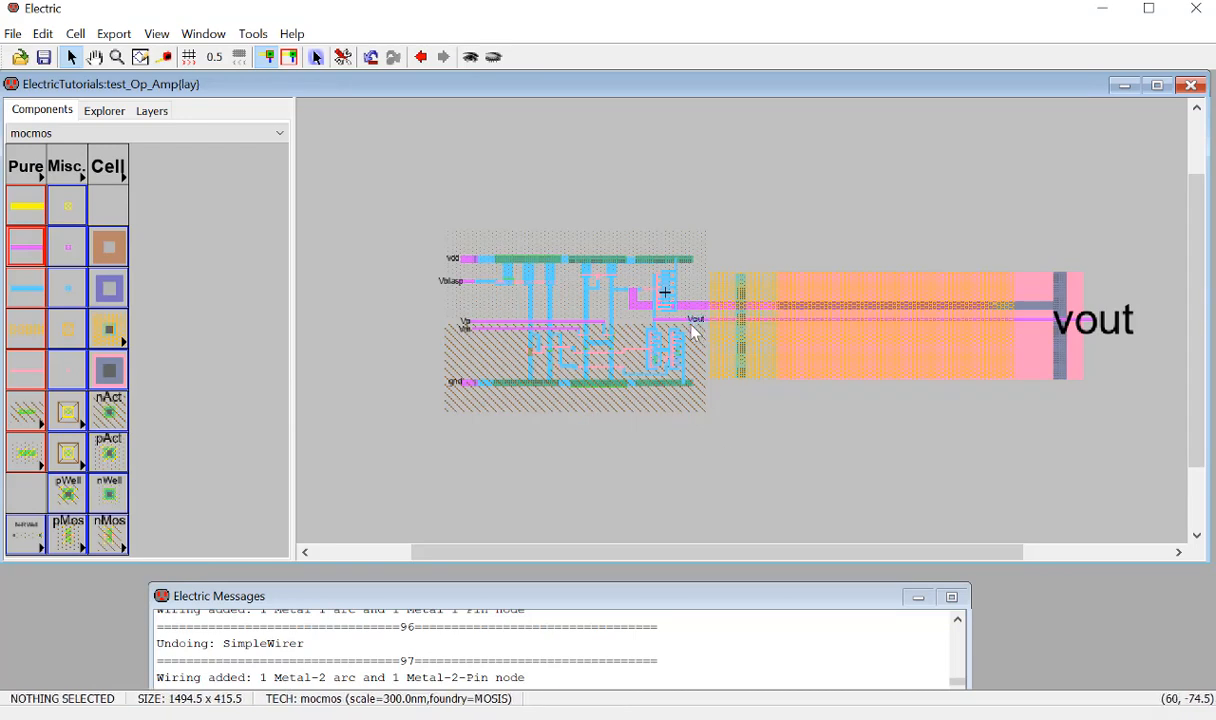
pyautogui.keyDown('ctrl'); pyautogui.scroll(4, 694, 332); pyautogui.keyUp('ctrl')
pyautogui.keyDown('ctrl'); pyautogui.scroll(5, 727, 326); pyautogui.keyUp('ctrl')
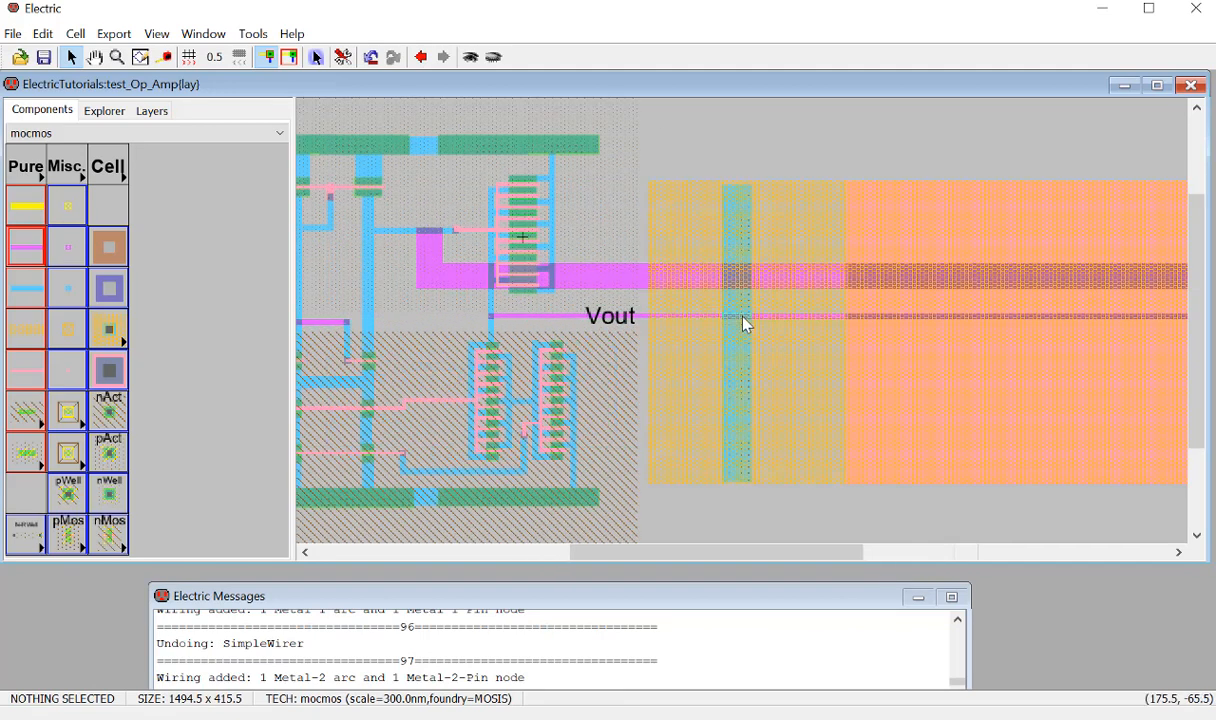
pyautogui.keyDown('ctrl'); pyautogui.scroll(2, 716, 330); pyautogui.keyUp('ctrl')
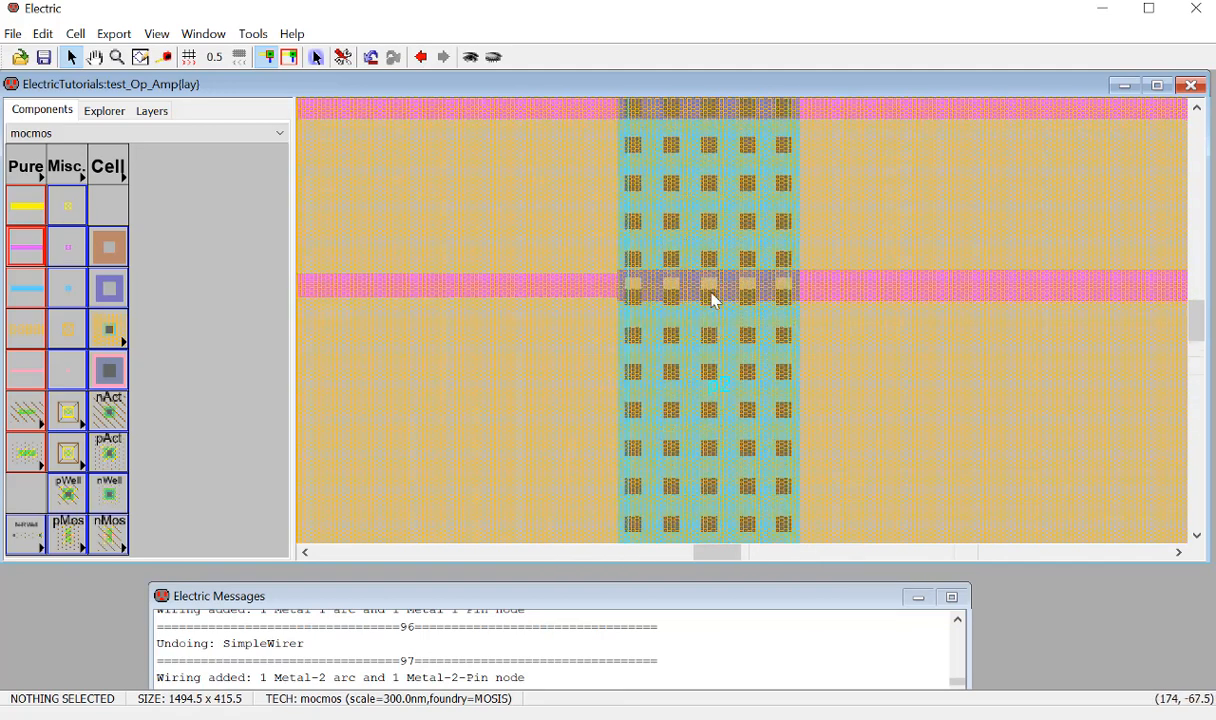
pyautogui.keyDown('ctrl'); pyautogui.scroll(-2, 906, 315); pyautogui.keyUp('ctrl')
pyautogui.keyDown('ctrl'); pyautogui.scroll(-3, 940, 352); pyautogui.keyUp('ctrl')
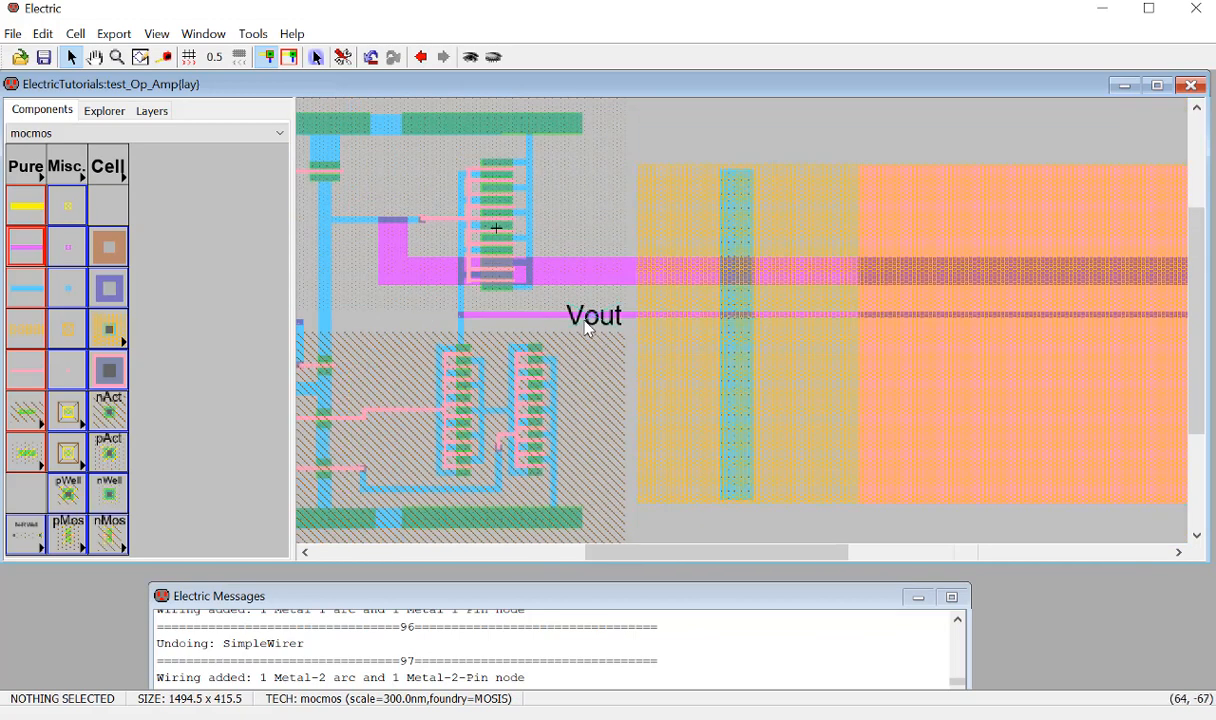
# Delete the old Vout export between the op-amp and the capacitor together with its leftover pin, and save the library.
pyautogui.click(588, 328)
pyautogui.press('Delete')
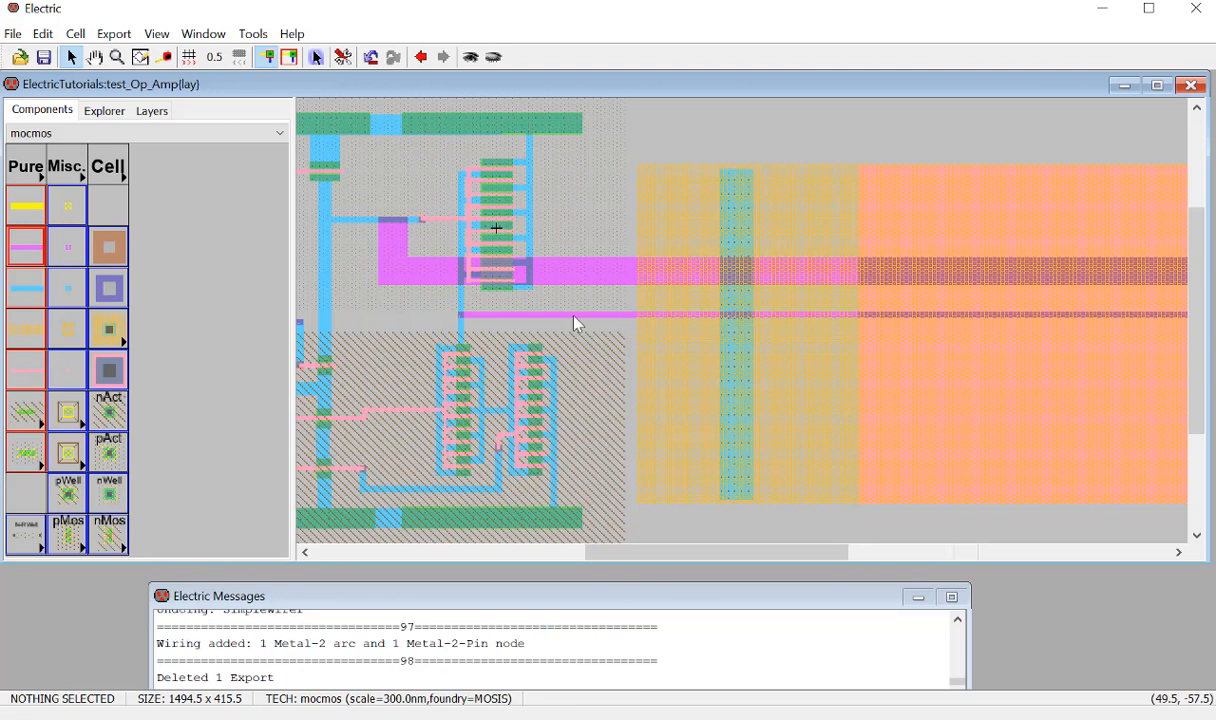
pyautogui.click(545, 318)
pyautogui.press('Delete')
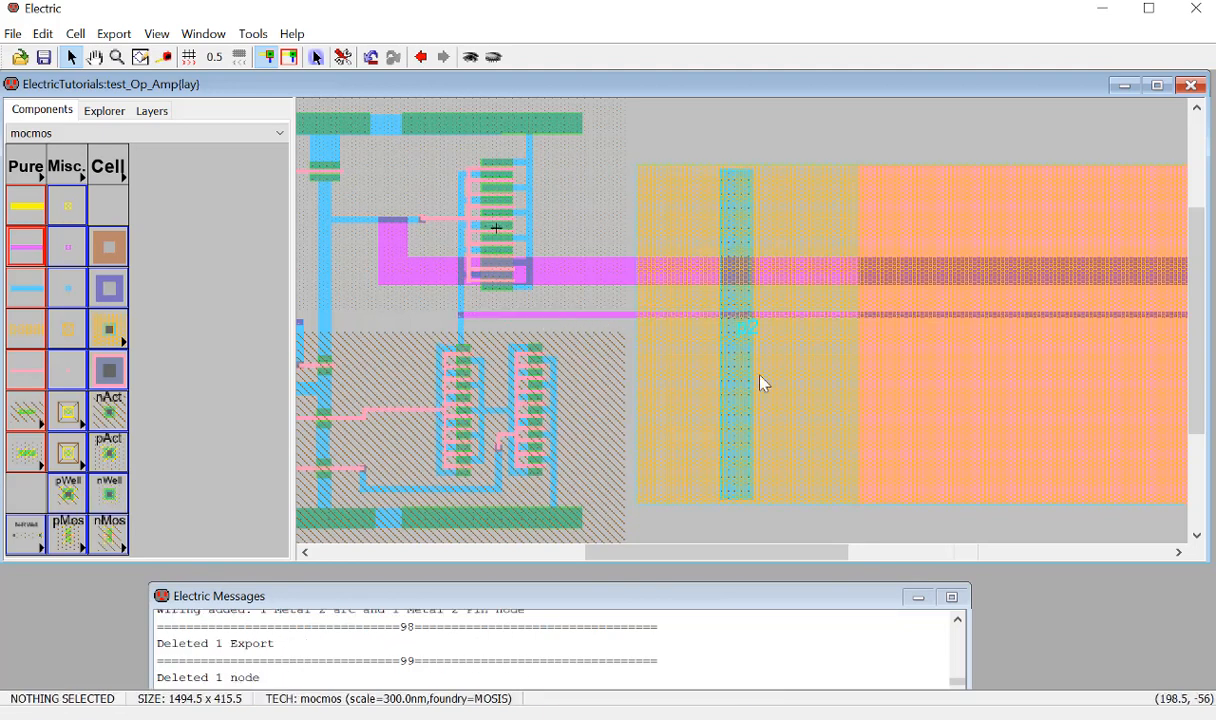
pyautogui.keyDown('ctrl'); pyautogui.scroll(-3, 793, 410); pyautogui.keyUp('ctrl')
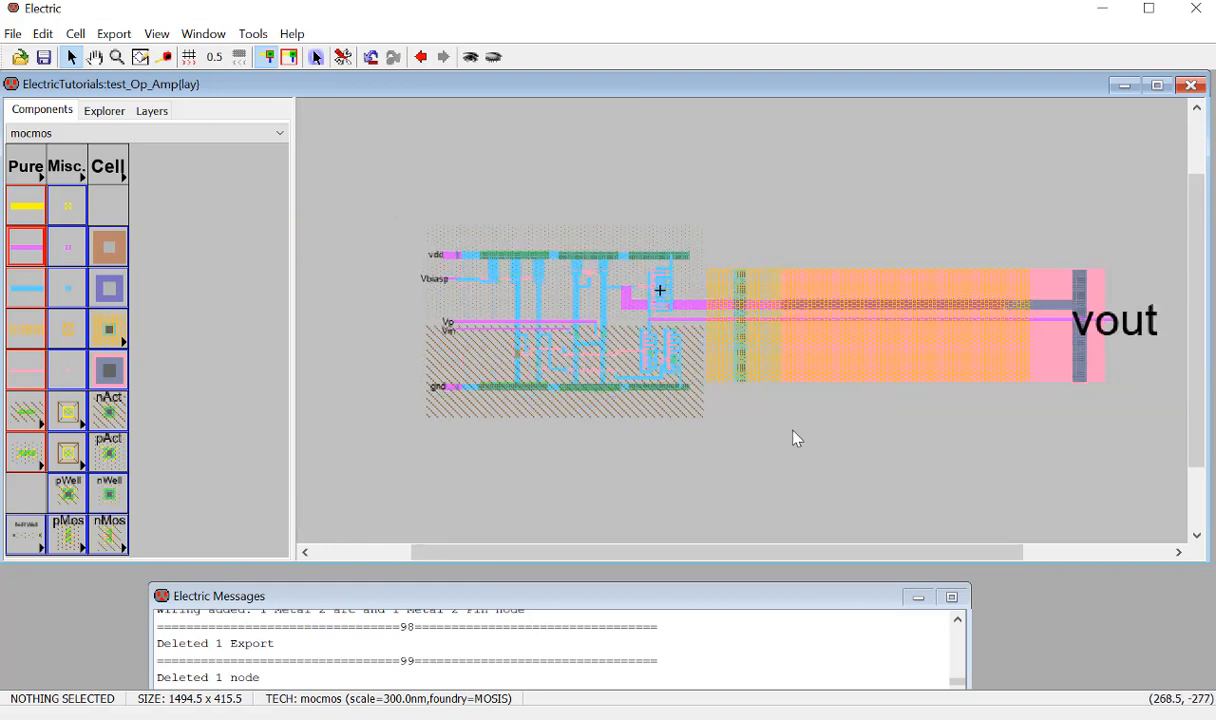
pyautogui.hotkey('ctrl', 's')
# Reduce the vout export's text size to 10 units.
pyautogui.doubleClick(1123, 340)
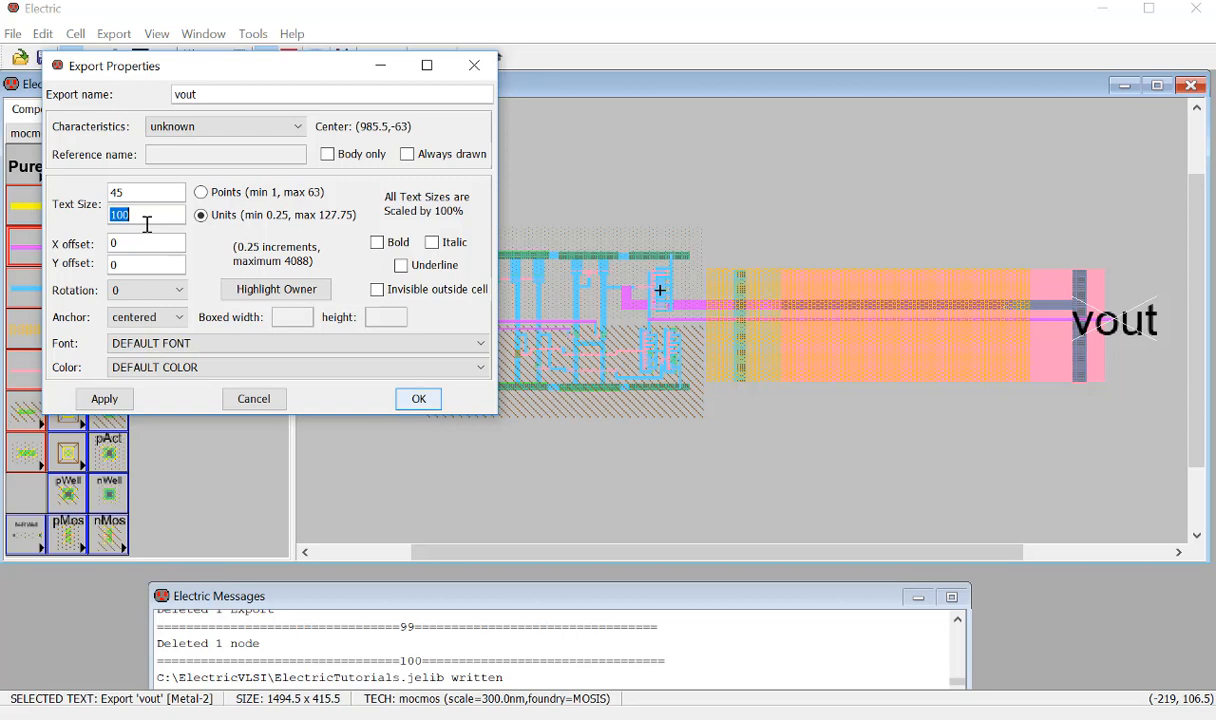
pyautogui.write('10')
pyautogui.press('Return')
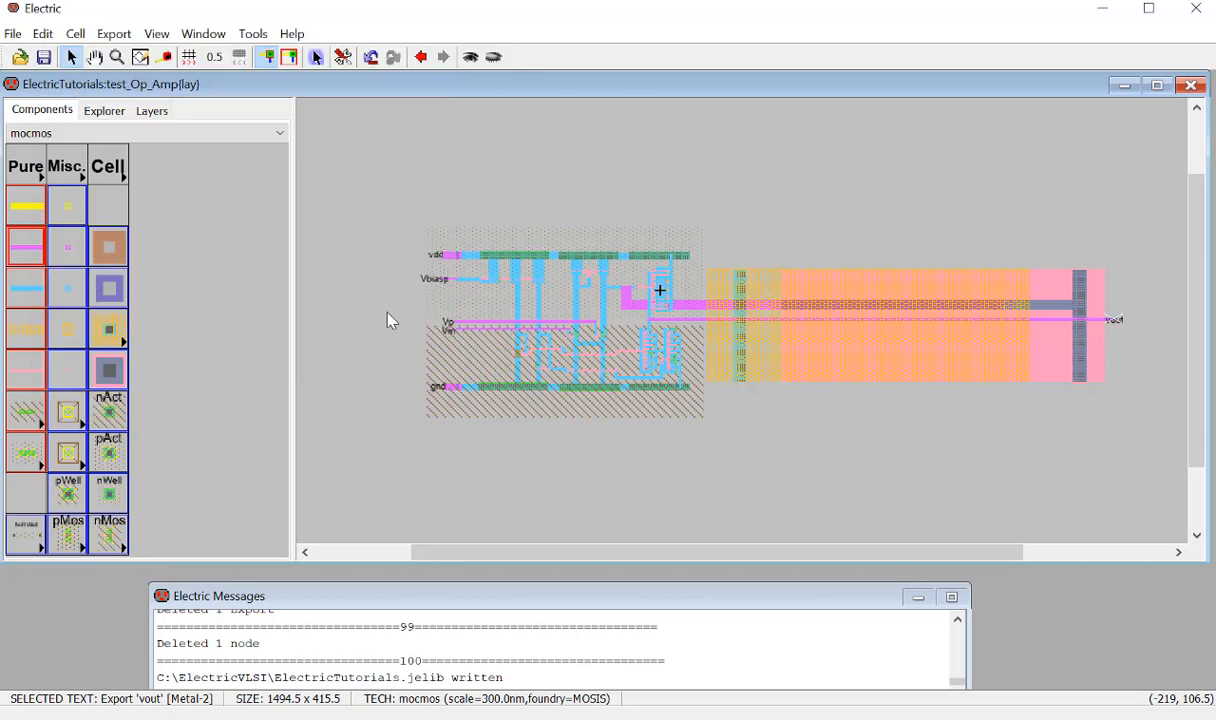
pyautogui.click(853, 477)
# Save the layout, rerun DRC and NCC, and inspect the mismatched exports in the comparison results.
pyautogui.hotkey('ctrl', 's')
pyautogui.press('F5')
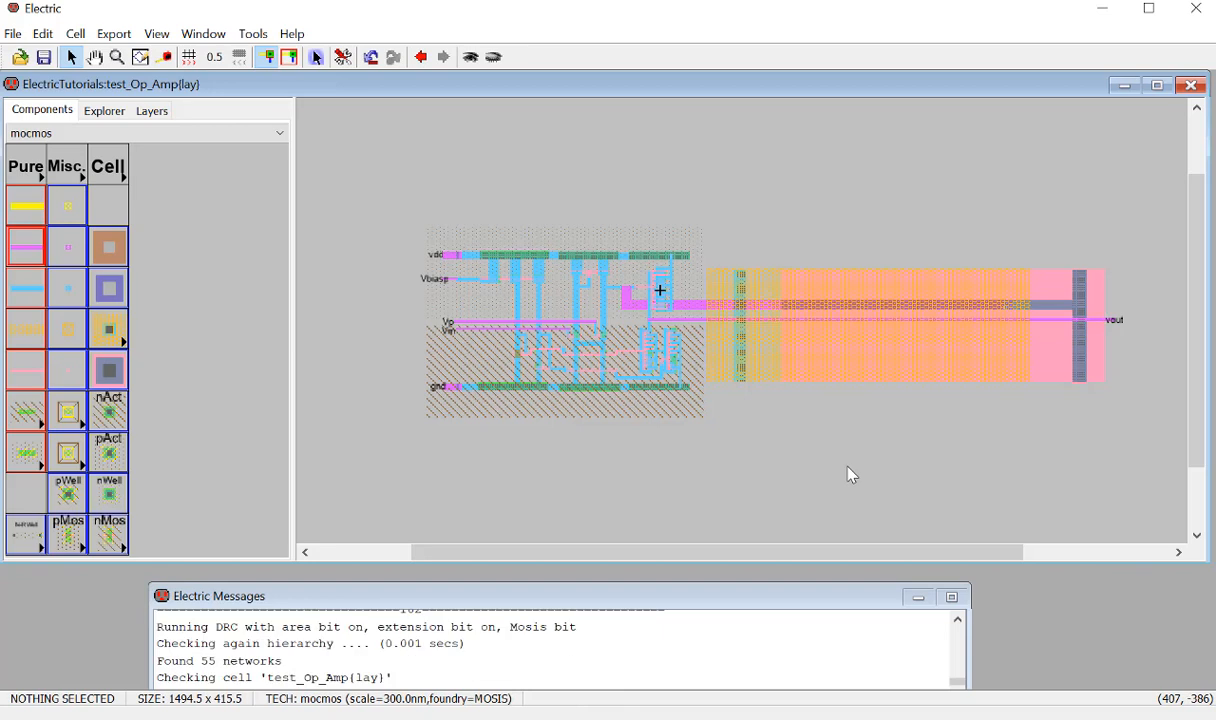
pyautogui.press('l')
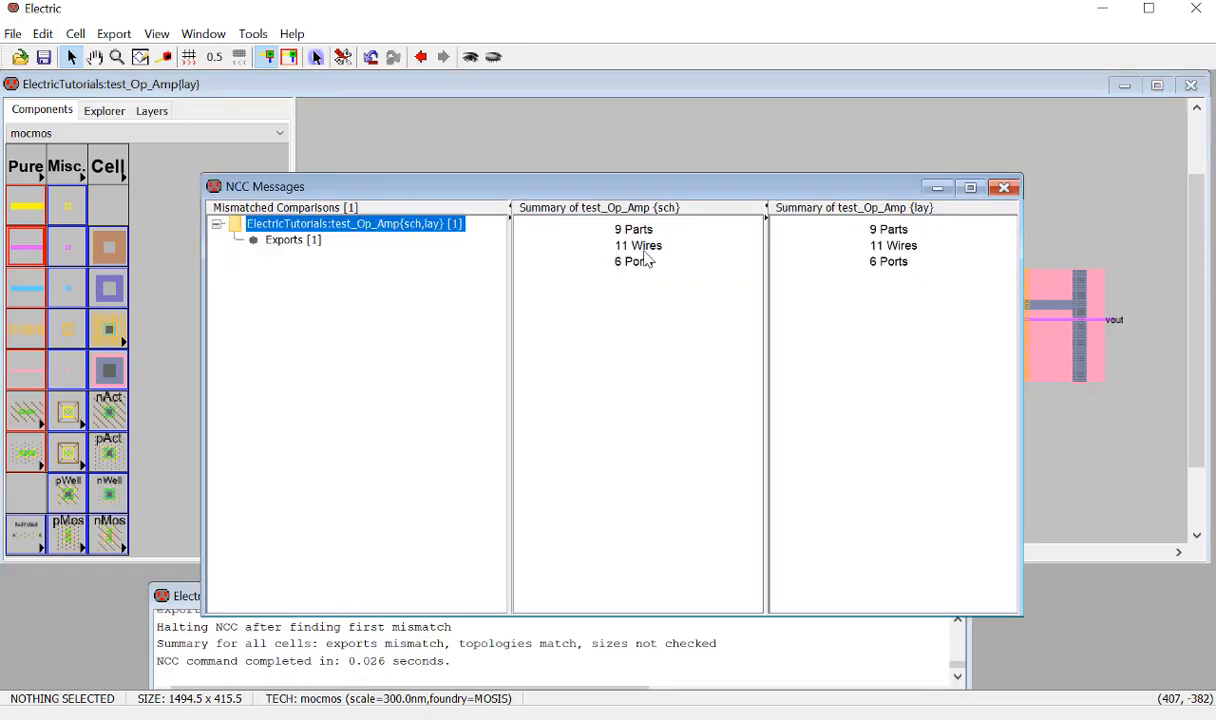
pyautogui.click(292, 243)
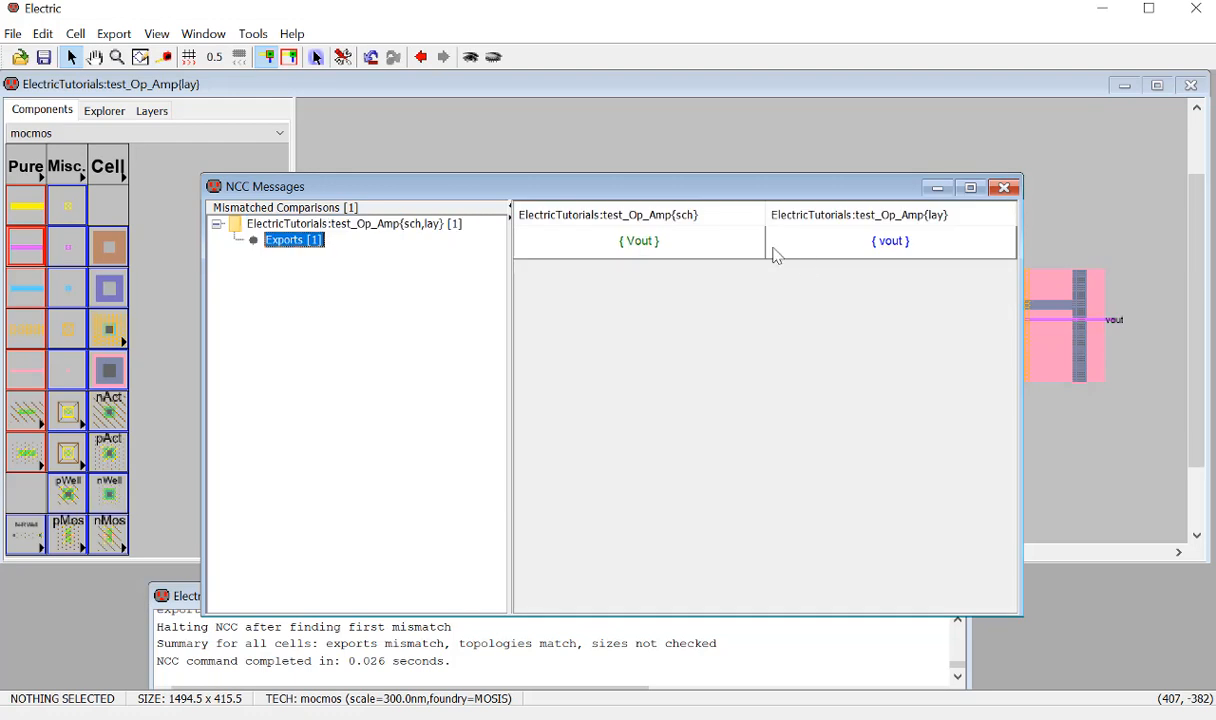
pyautogui.click(1005, 190)
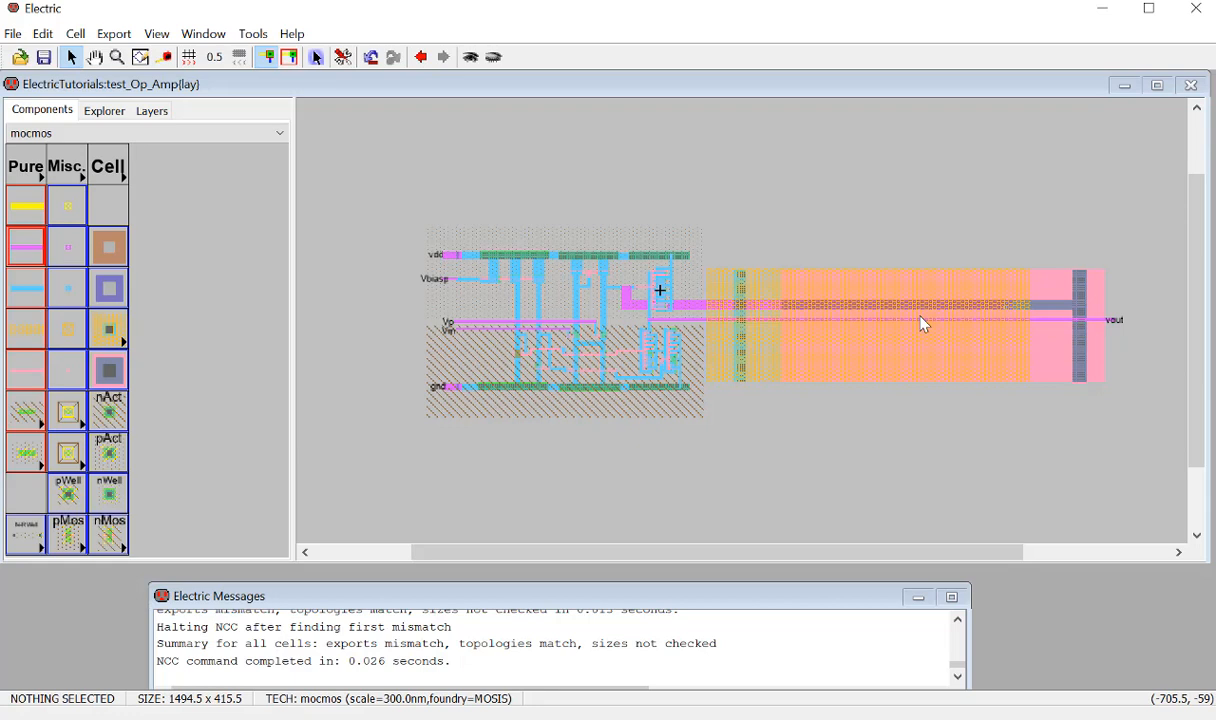
# Rename the vout export at the end of the output line beyond the capacitor to Vout.
pyautogui.click(1120, 319)
pyautogui.doubleClick(1120, 319)
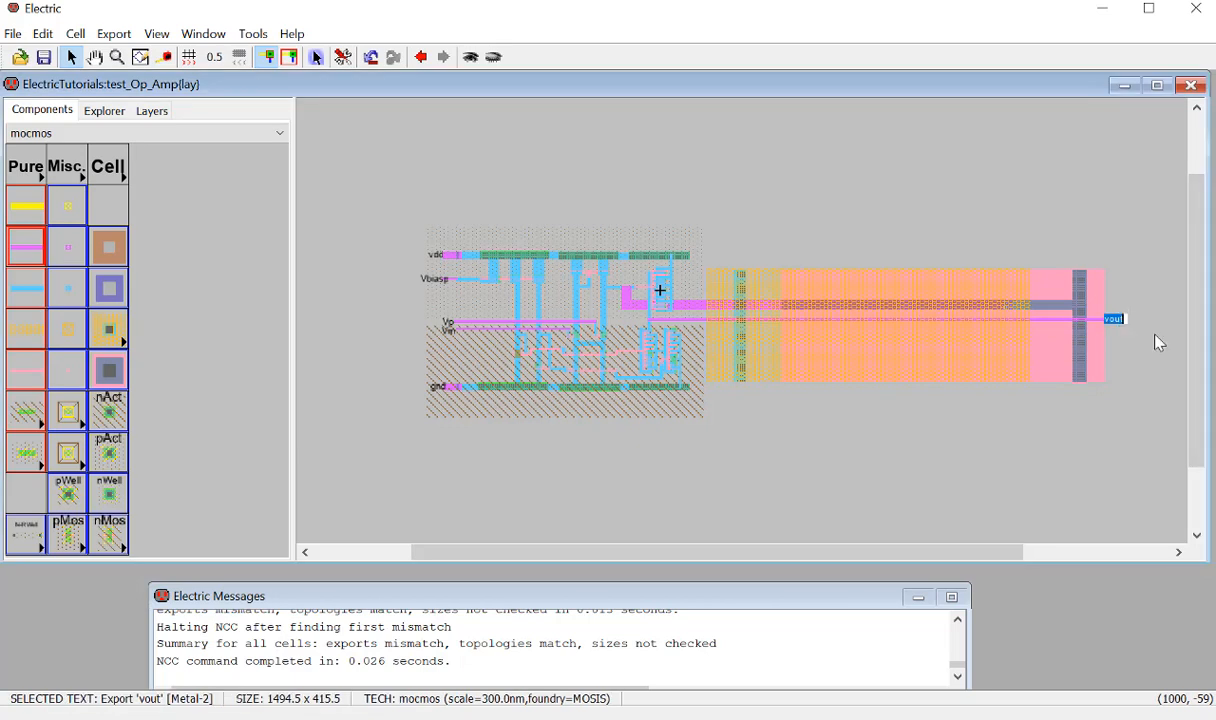
pyautogui.write('M')
pyautogui.press('Return')
# Save the library and rerun NCC and DRC on the test_Op_Amp layout.
pyautogui.hotkey('ctrl', 's')
pyautogui.press('l')
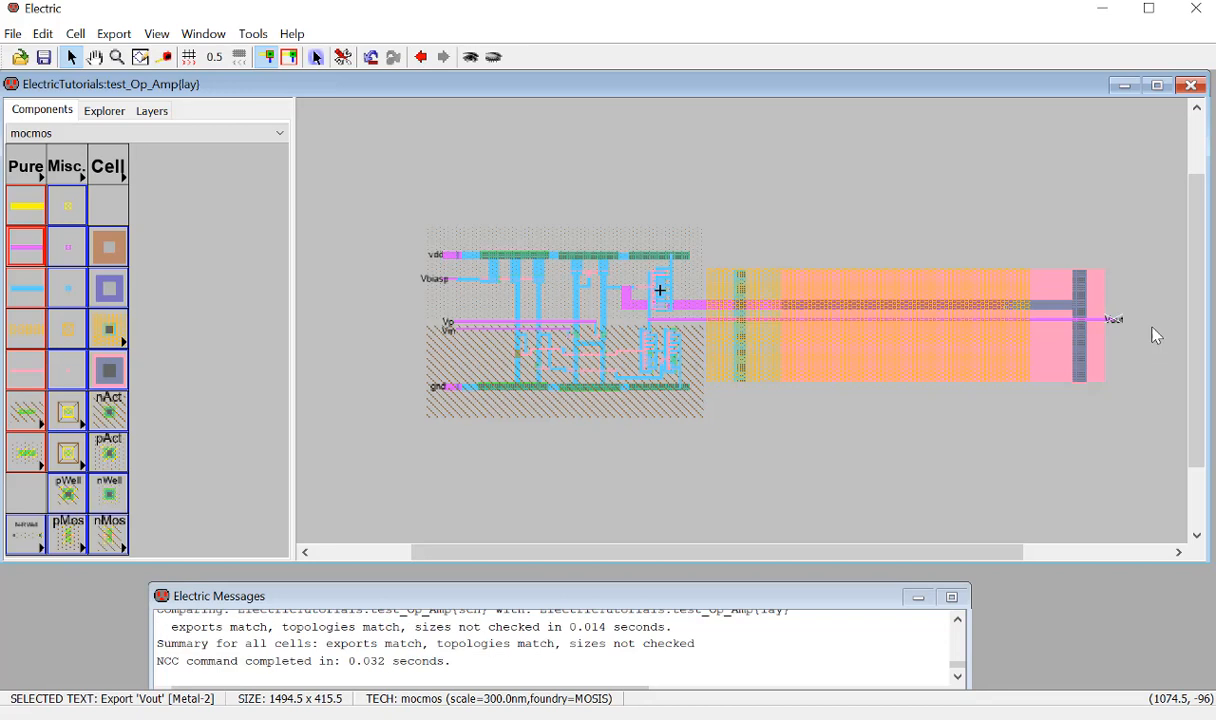
pyautogui.press('F5')
pyautogui.click(740, 462)
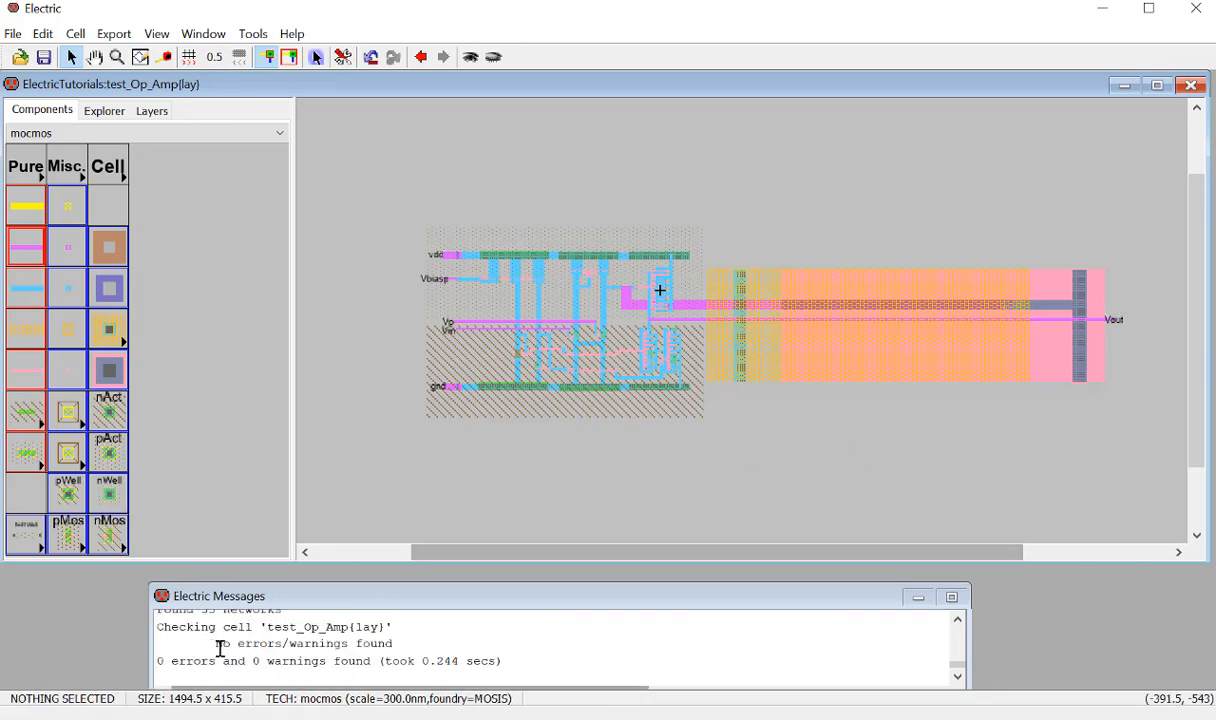
pyautogui.moveTo(222, 645); pyautogui.dragTo(399, 661)
pyautogui.click(537, 480)
pyautogui.hotkey('ctrl', 's')
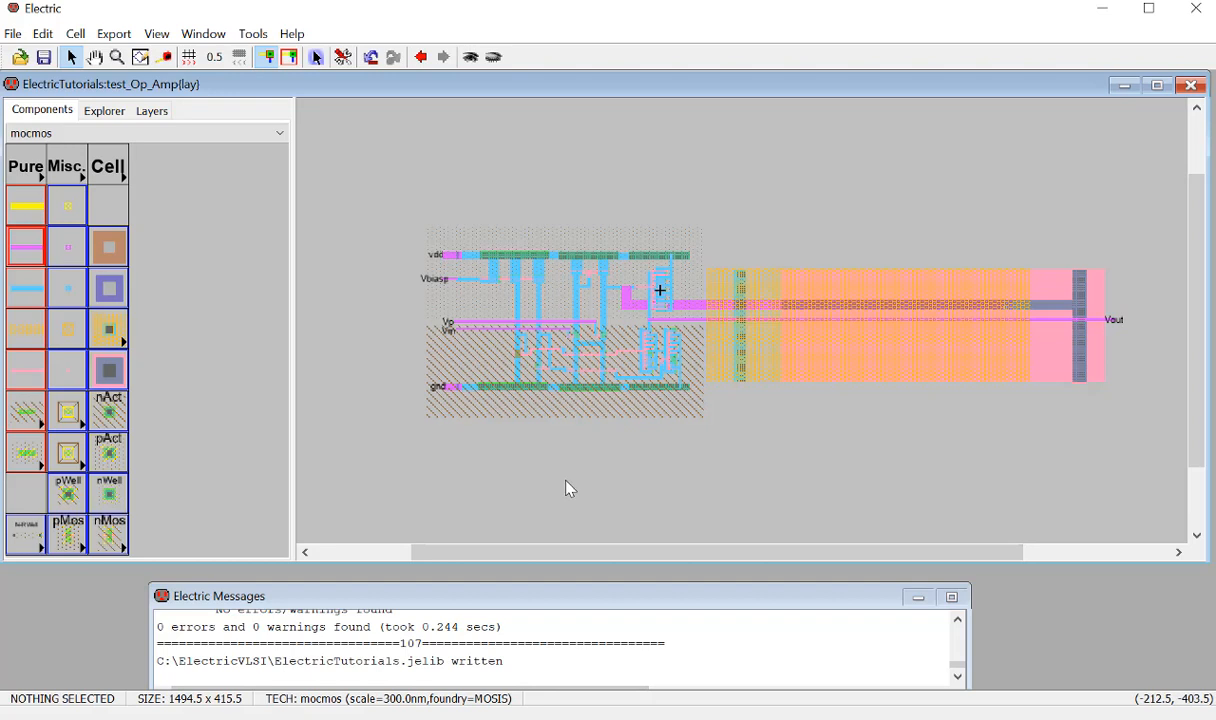
# Enlarge the design window and view the test_padframe_analog layout, comparing it with the test_Op_Amp layout.
pyautogui.click(106, 111)
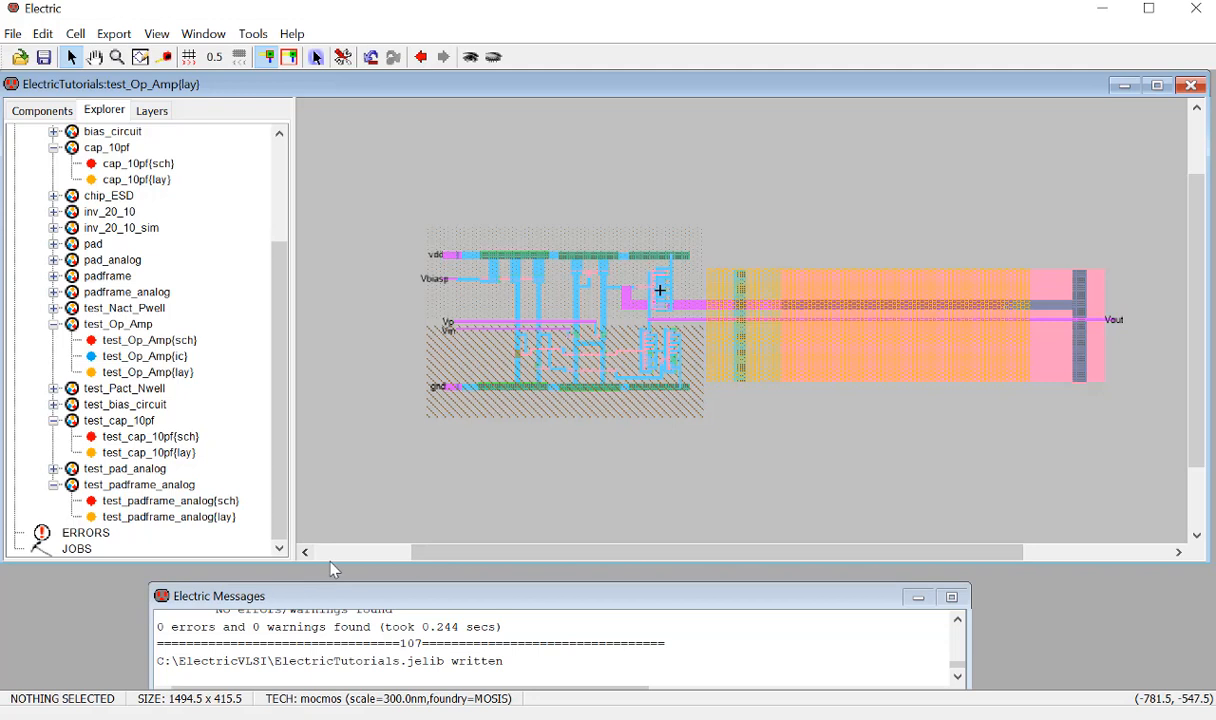
pyautogui.moveTo(330, 563); pyautogui.dragTo(302, 708)
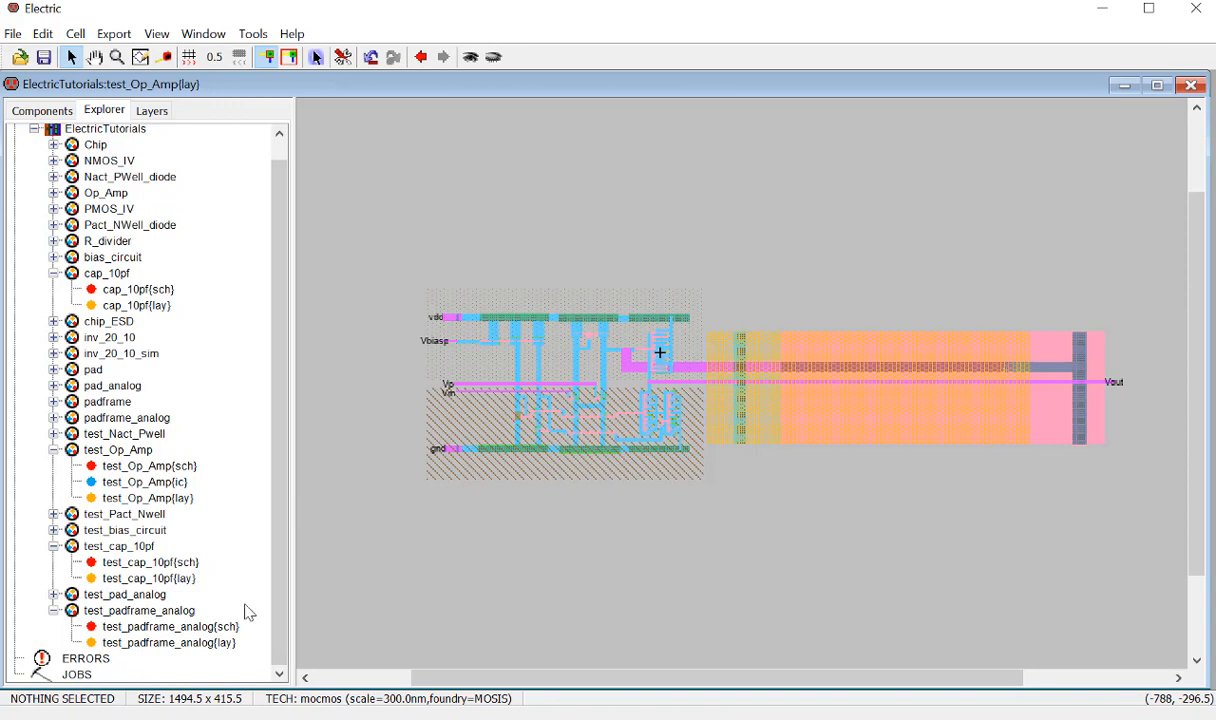
pyautogui.doubleClick(162, 643)
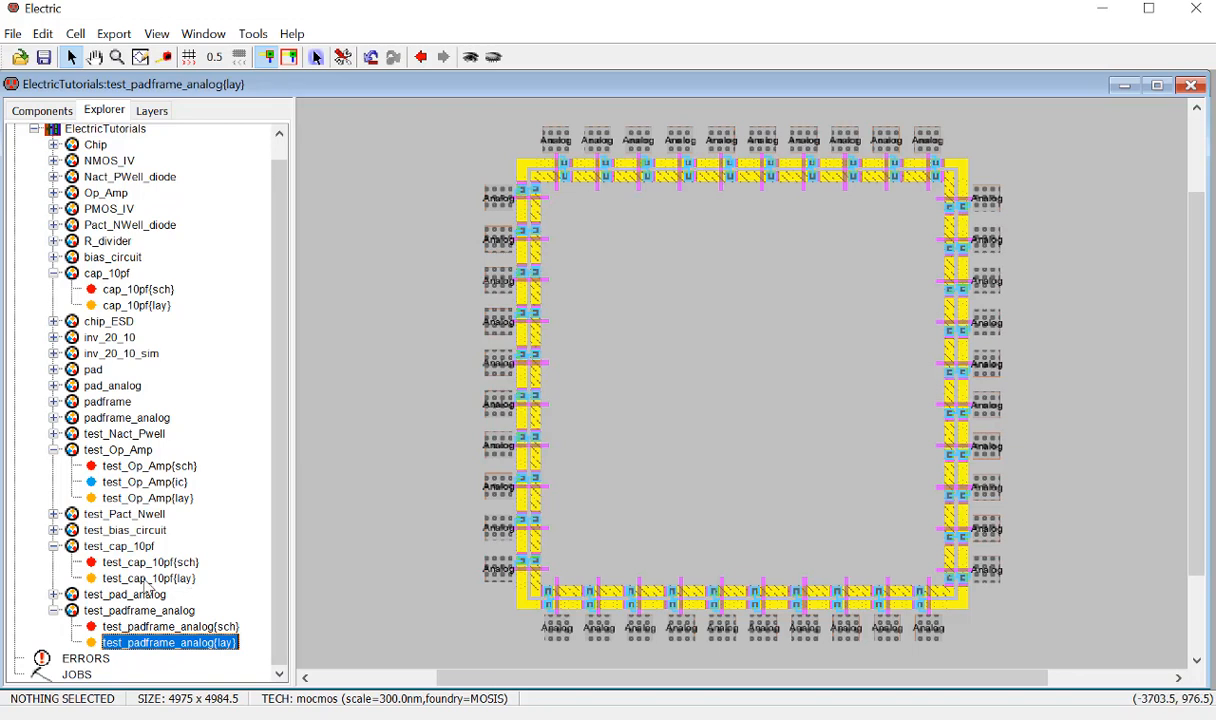
pyautogui.doubleClick(148, 498)
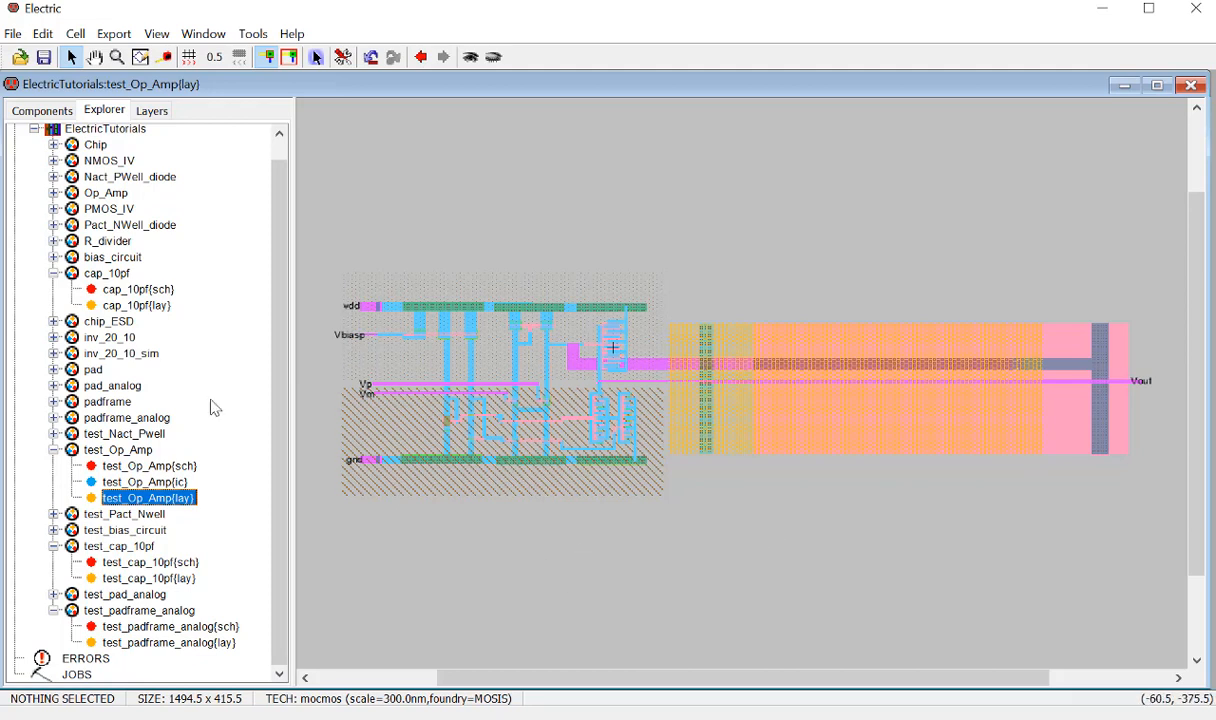
pyautogui.doubleClick(160, 645)
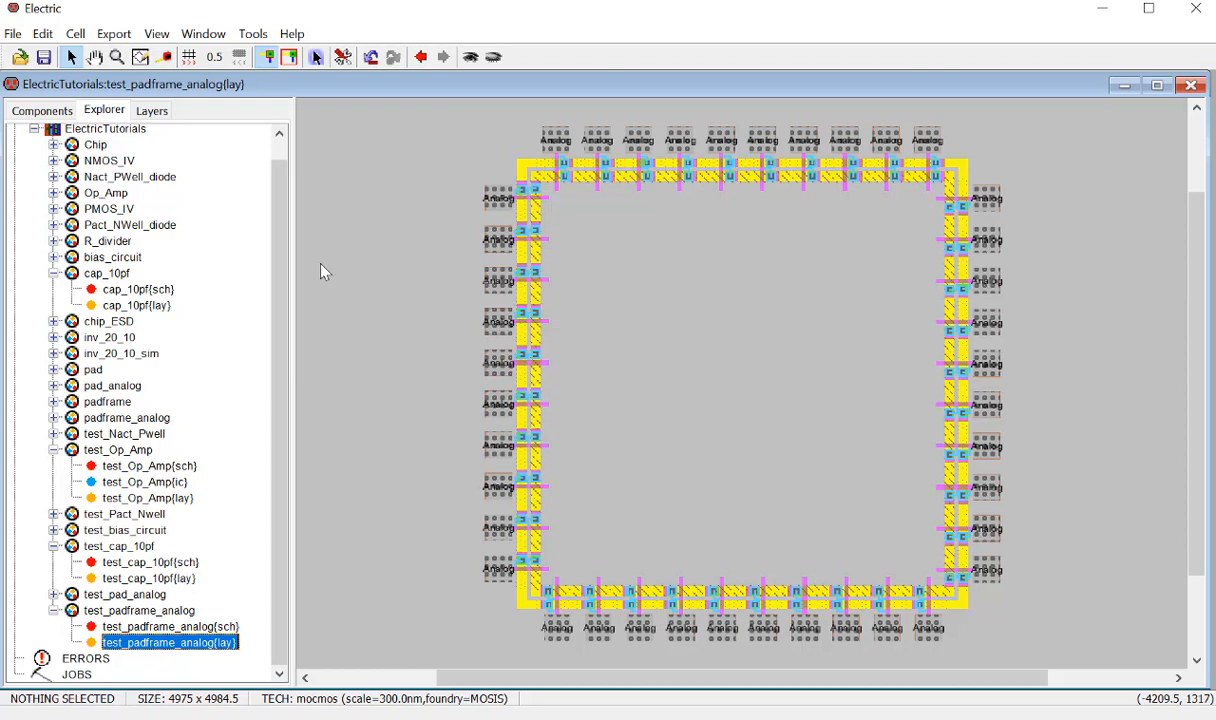
# Collapse the cap_10pf, test_Op_Amp, test_cap_10pf and test_padframe_analog cell groups in the library tree.
pyautogui.click(54, 273)
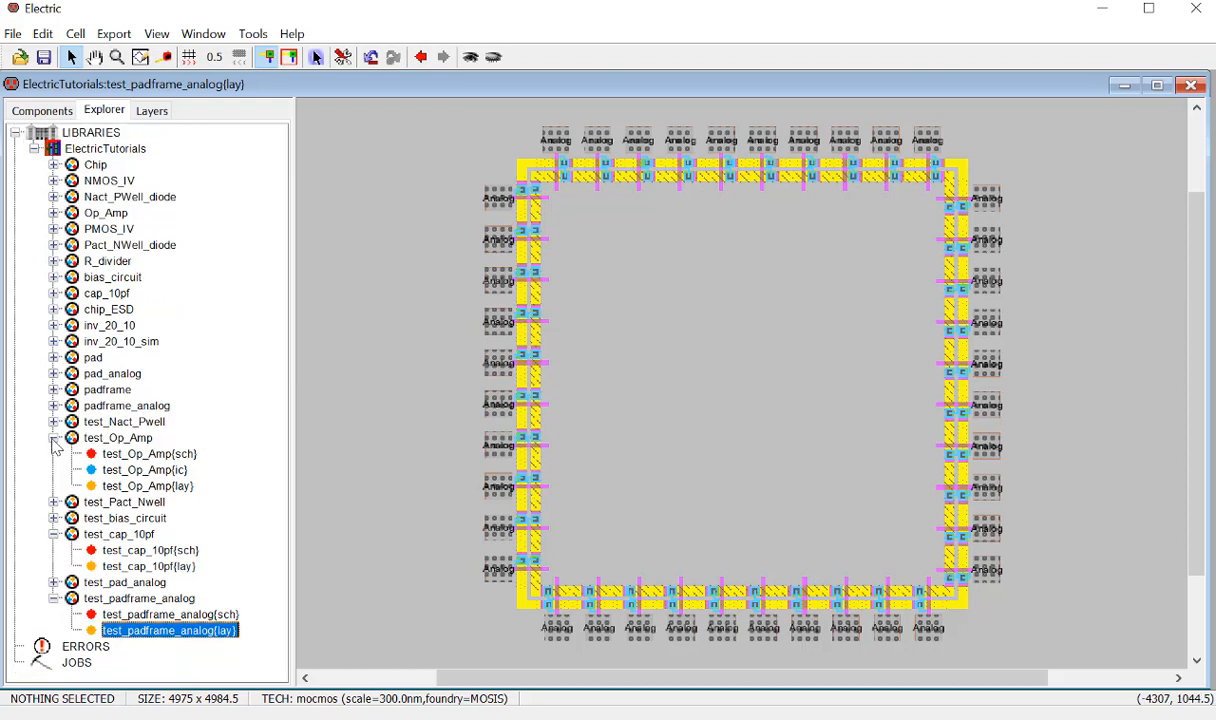
pyautogui.click(54, 438)
pyautogui.click(54, 550)
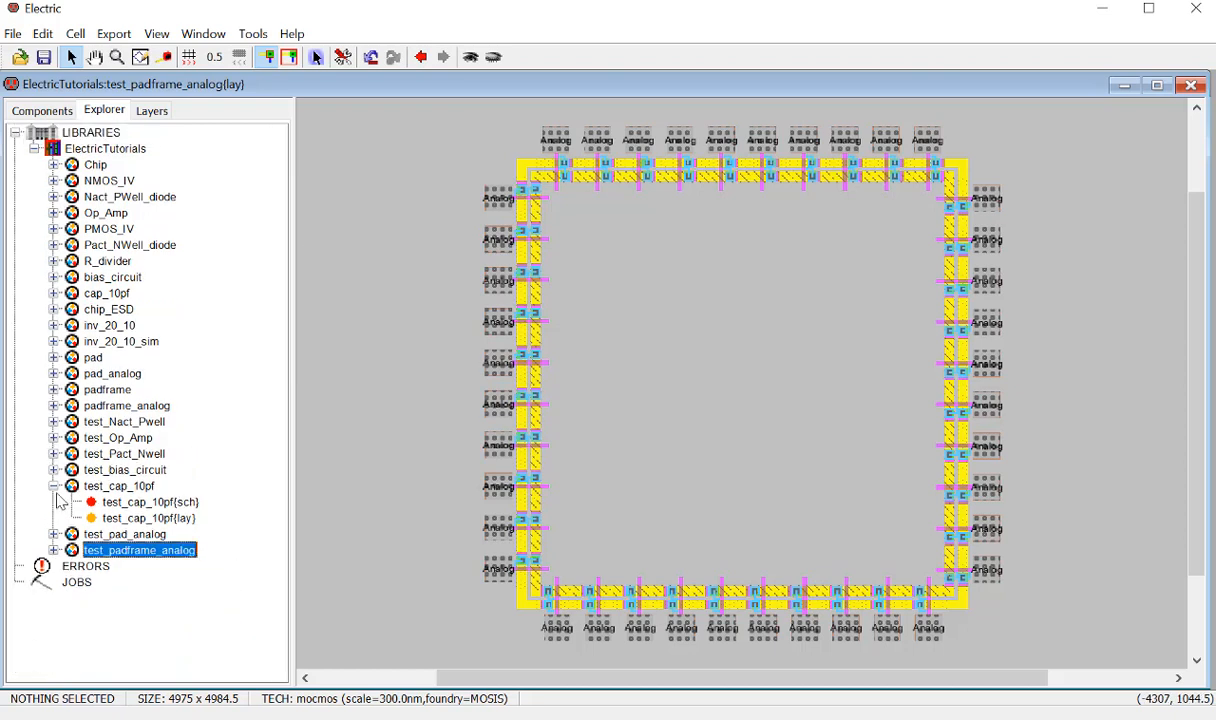
pyautogui.click(55, 487)
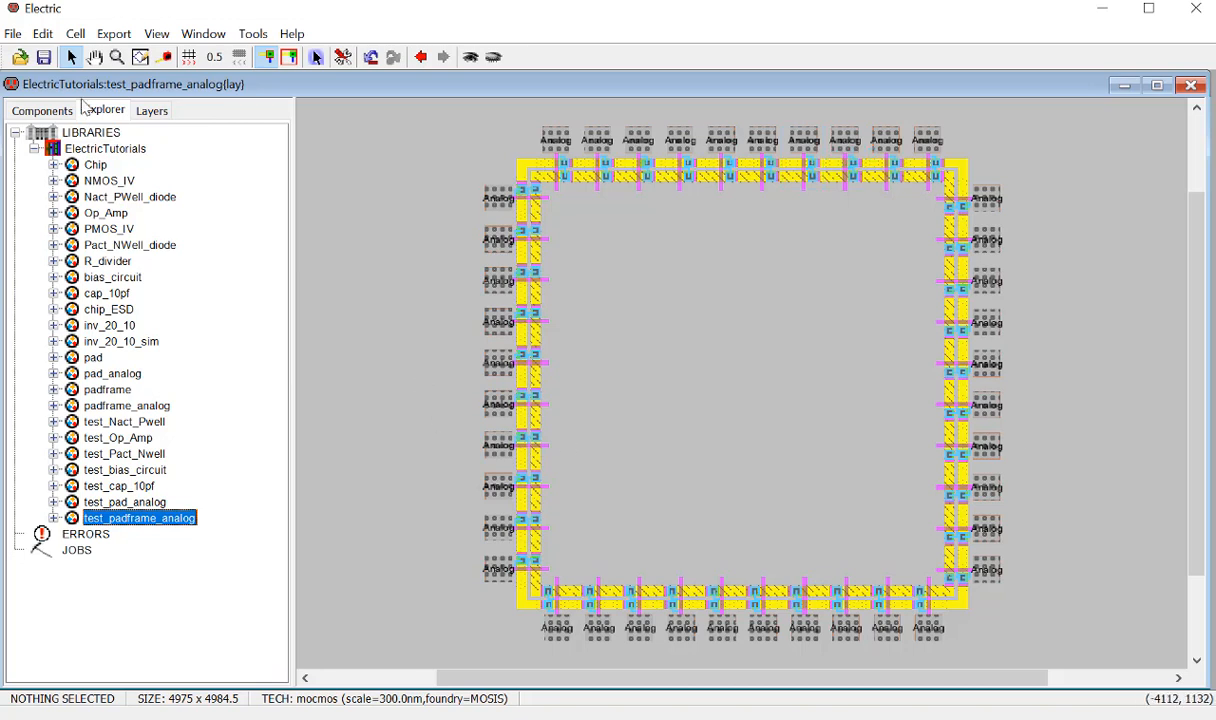
# Create a new layout cell named test_chip_ESD in the ElectricTutorials library.
pyautogui.click(76, 34)
pyautogui.click(98, 47)
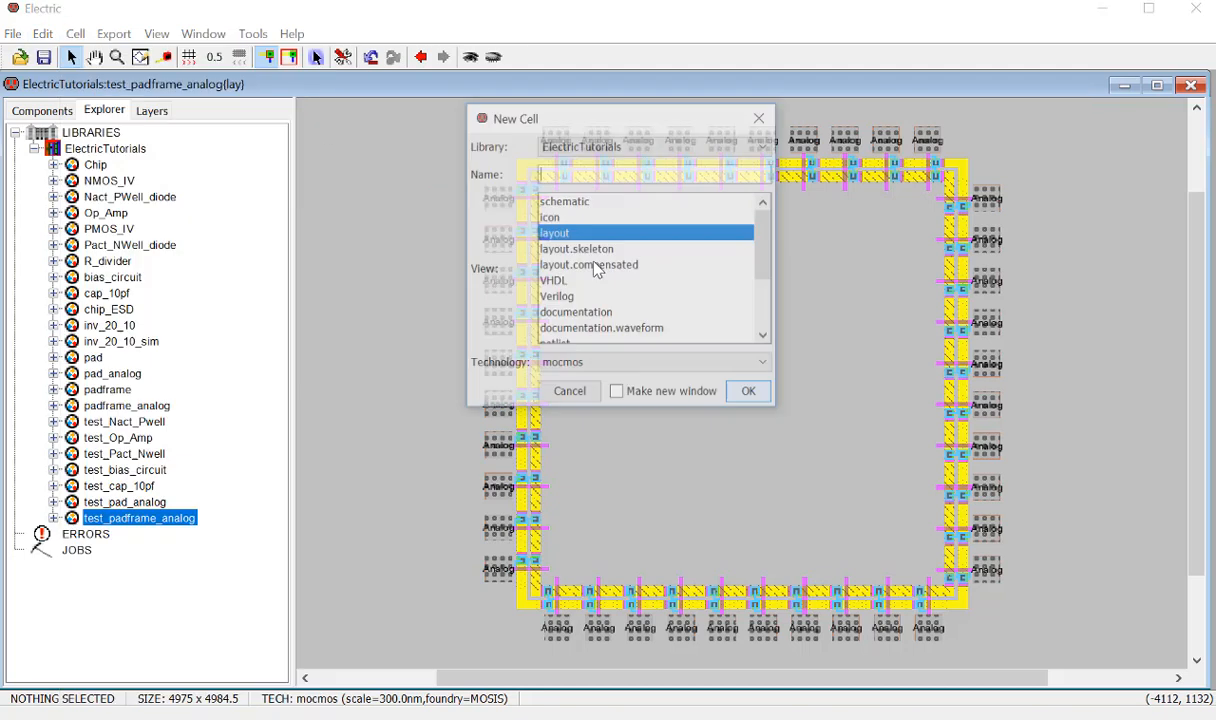
pyautogui.write('test')
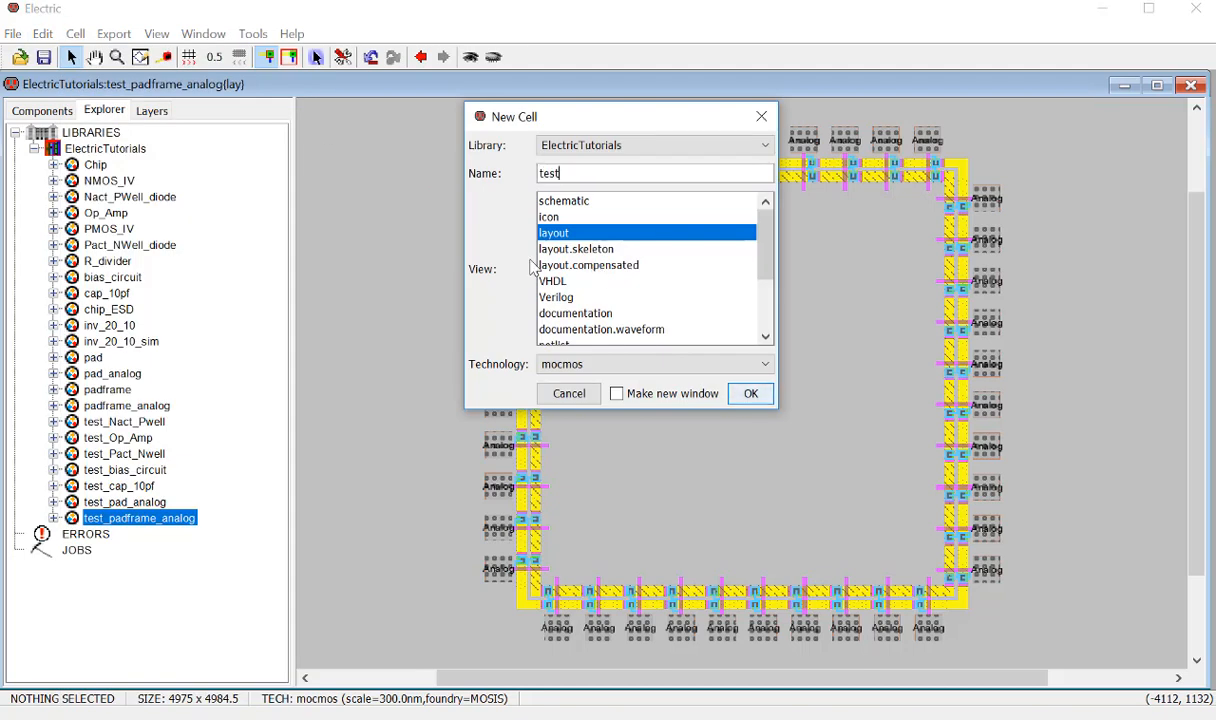
pyautogui.write('_chip_ESD')
pyautogui.click(749, 392)
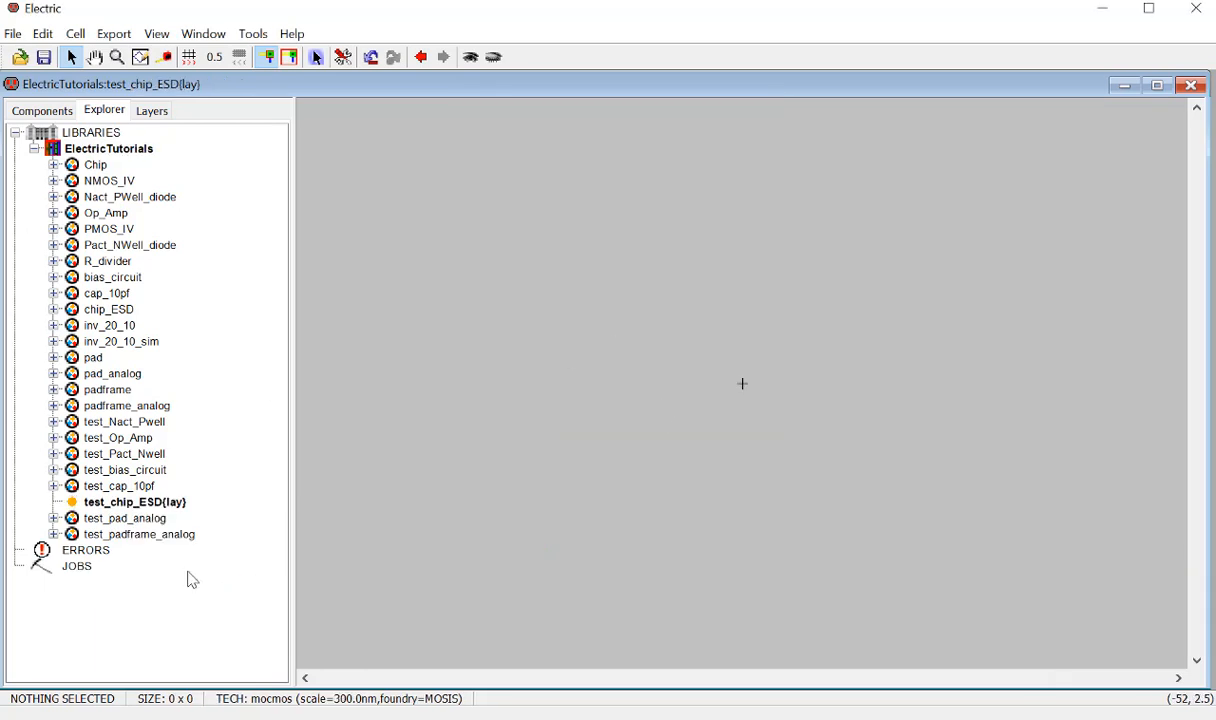
# Place an instance of the test_padframe_analog layout at the centre of the test_chip_ESD layout.
pyautogui.click(135, 500)
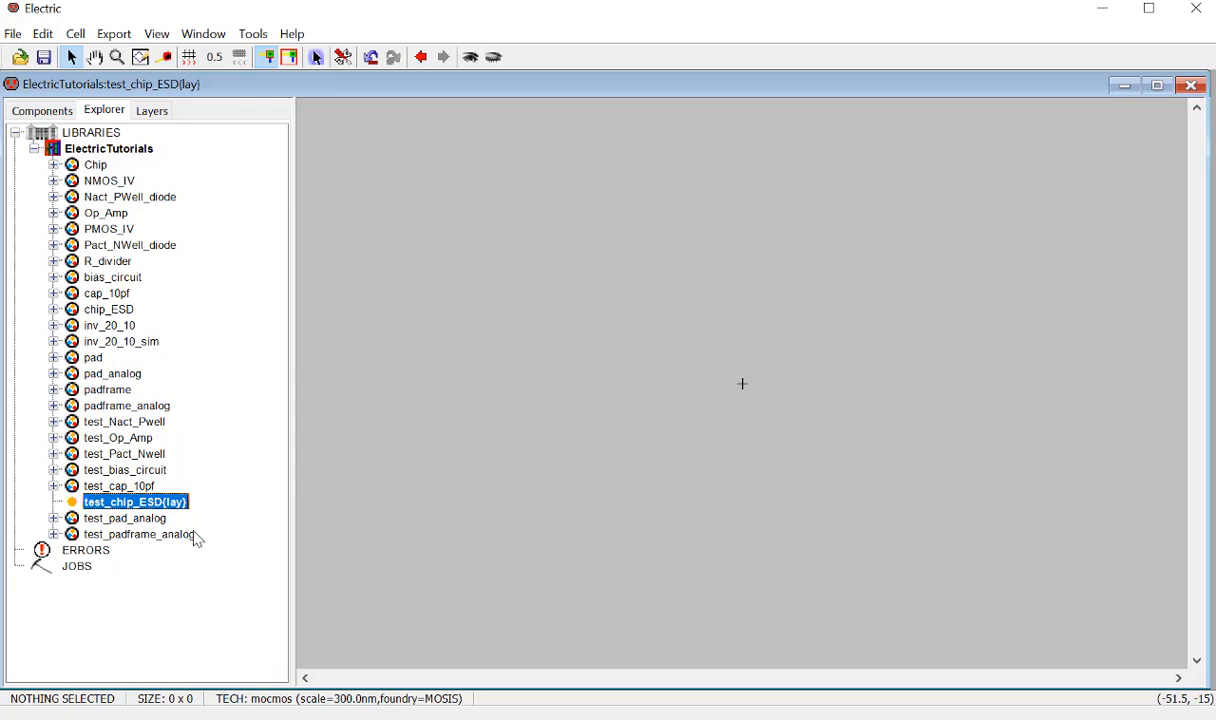
pyautogui.click(120, 534)
pyautogui.click(54, 534)
pyautogui.moveTo(160, 567); pyautogui.dragTo(744, 422)
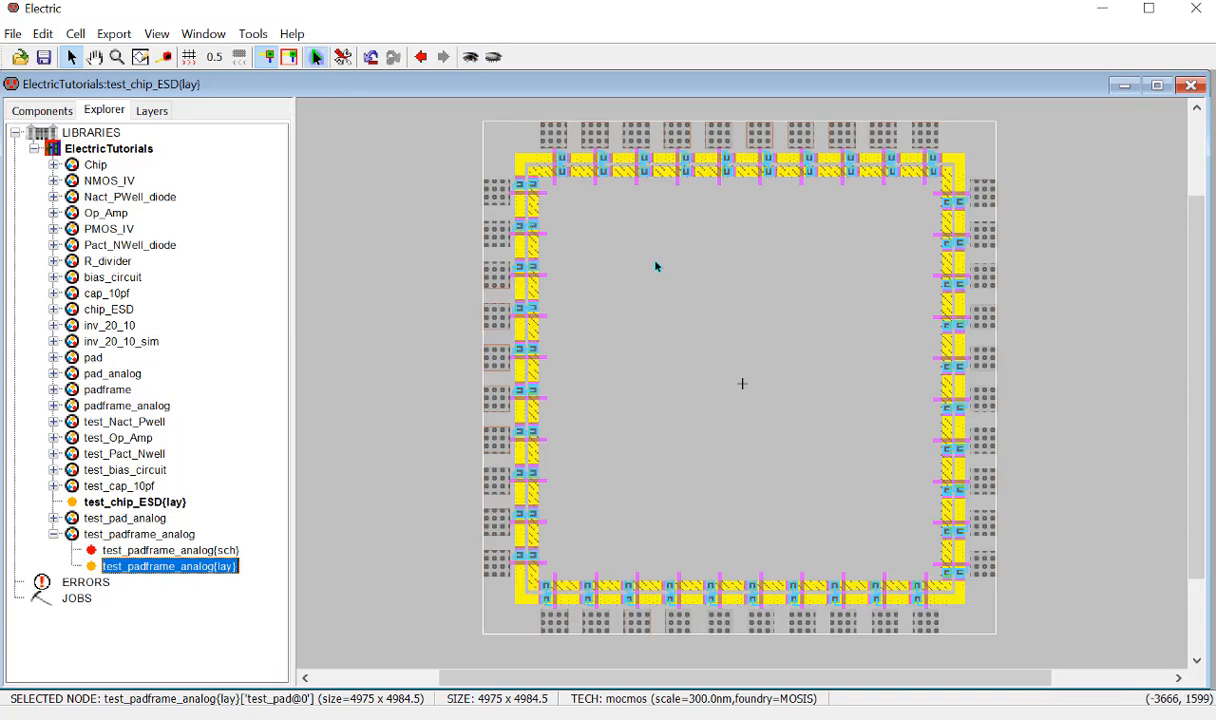
pyautogui.click(1092, 318)
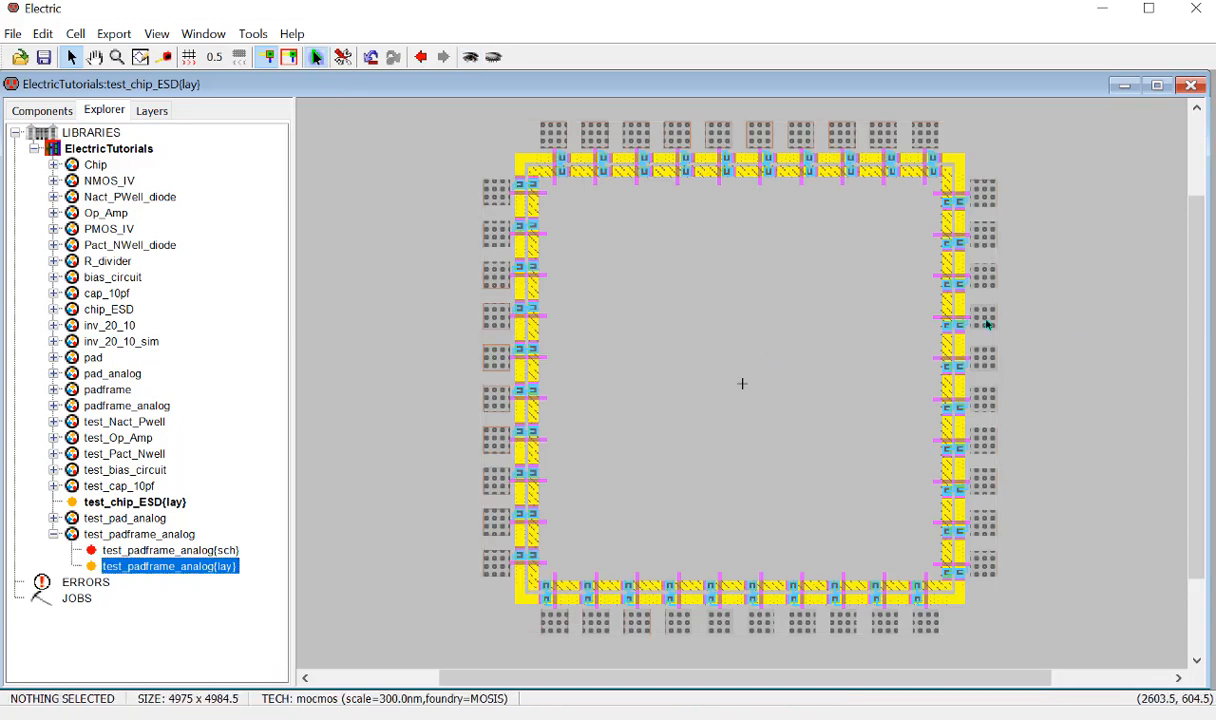
pyautogui.click(983, 281)
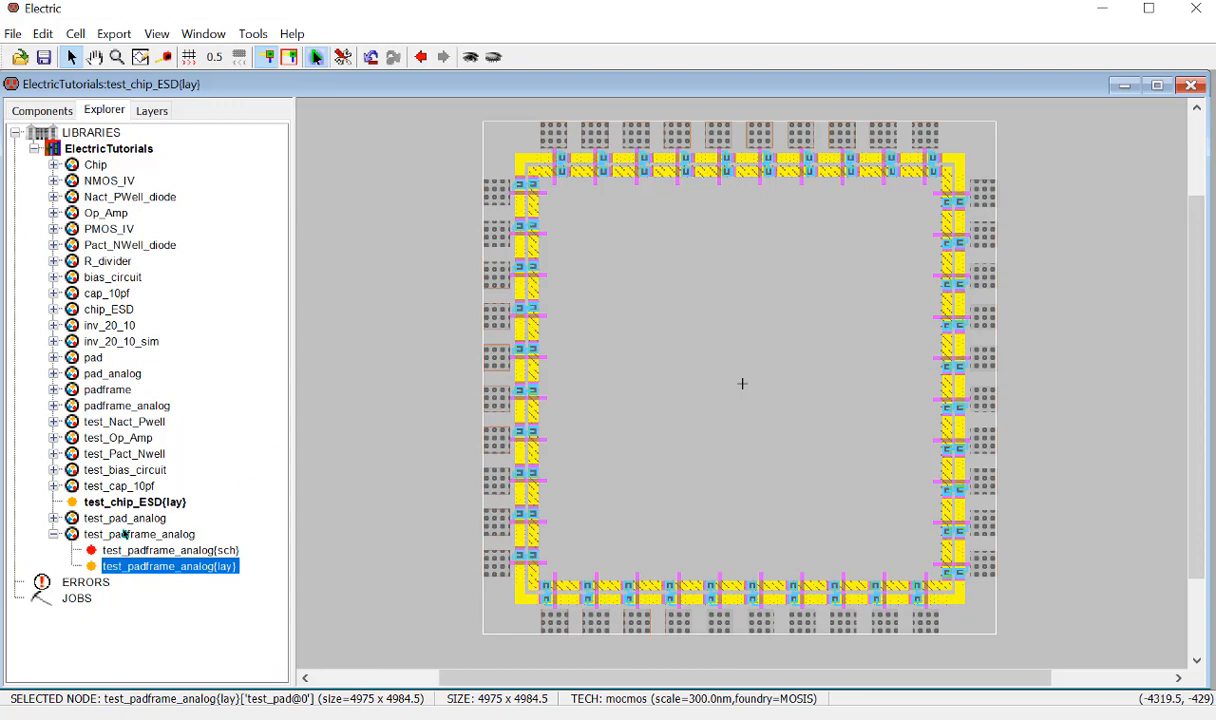
# Open the test_padframe_analog layout and export the Analog port of the sixth pad down the right side as pin1.
pyautogui.doubleClick(143, 568)
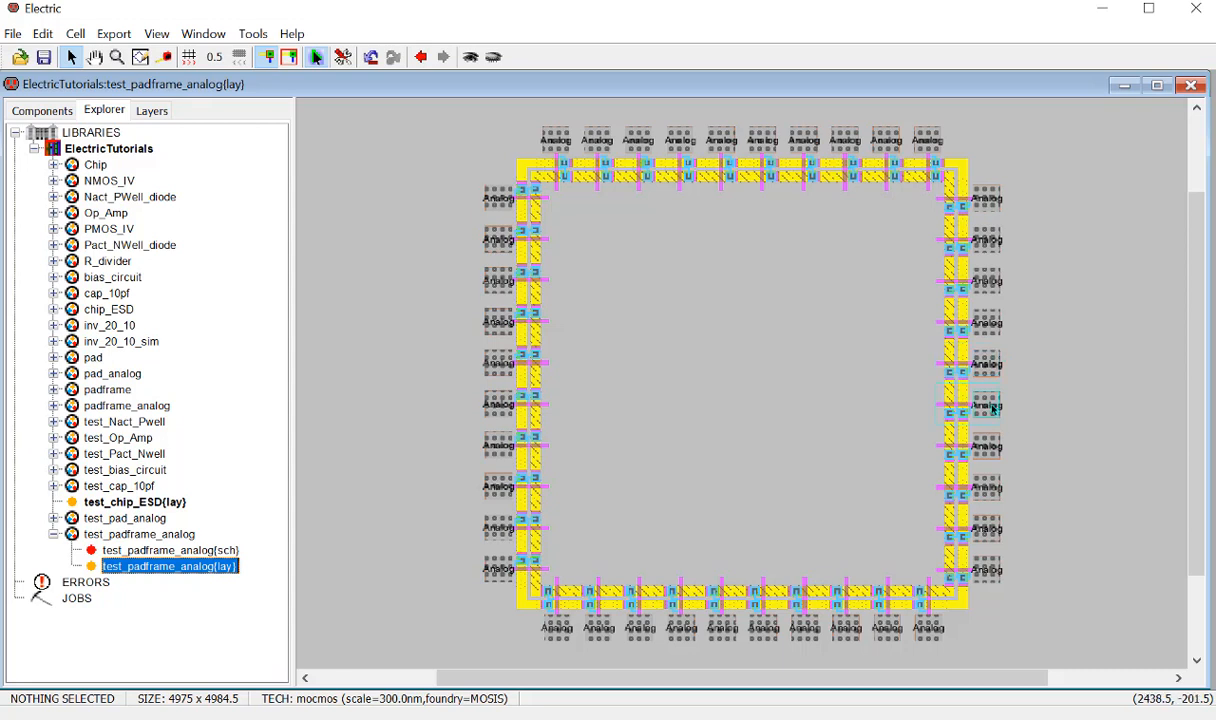
pyautogui.click(944, 352)
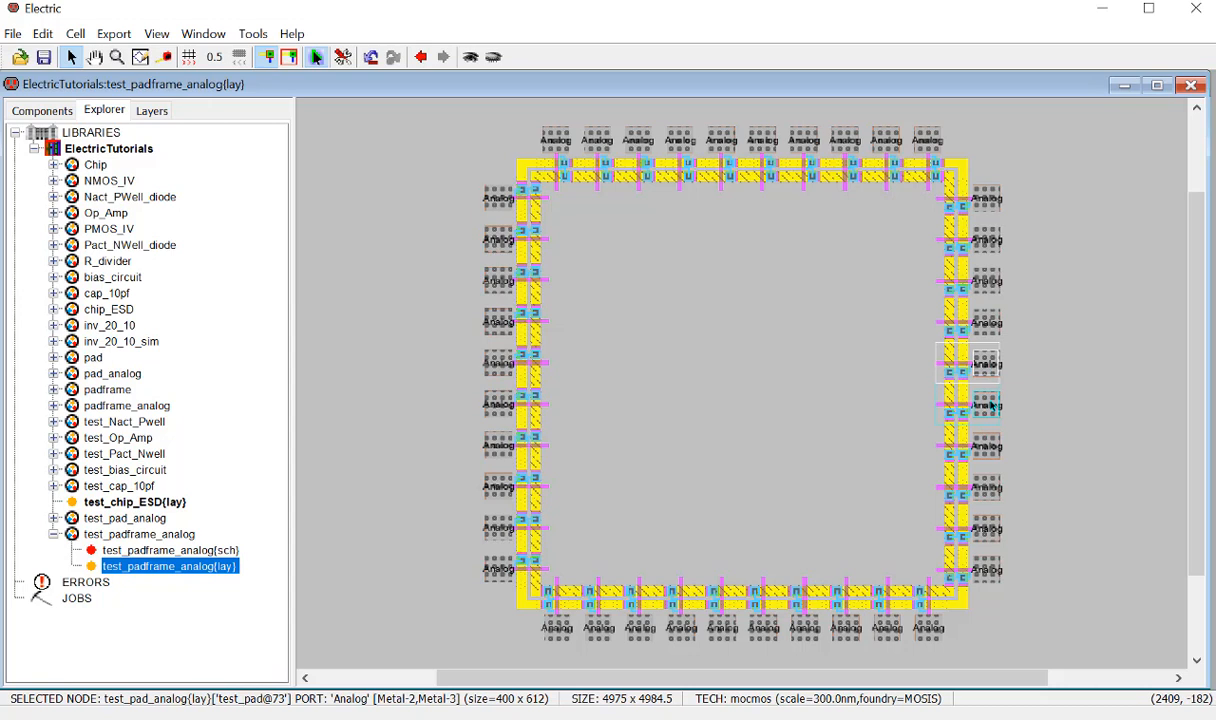
pyautogui.click(991, 406)
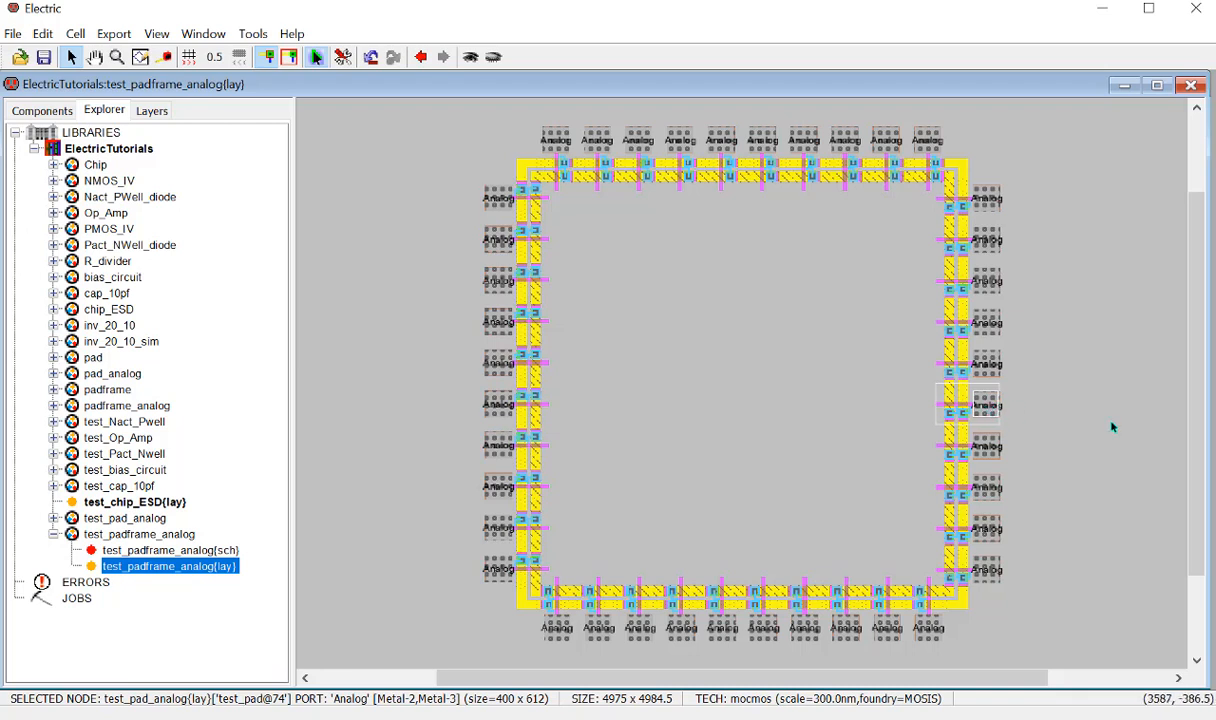
pyautogui.hotkey('ctrl', 'e')
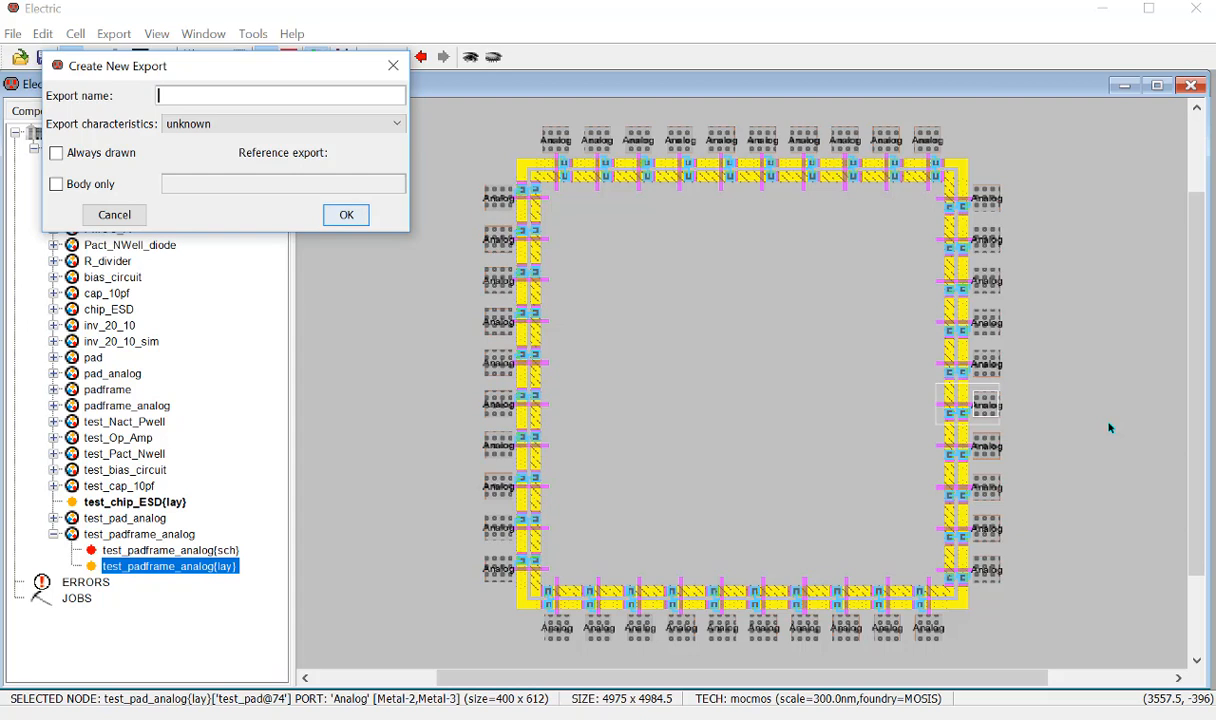
pyautogui.write('P')
pyautogui.write('pin')
pyautogui.write('1')
pyautogui.press('Return')
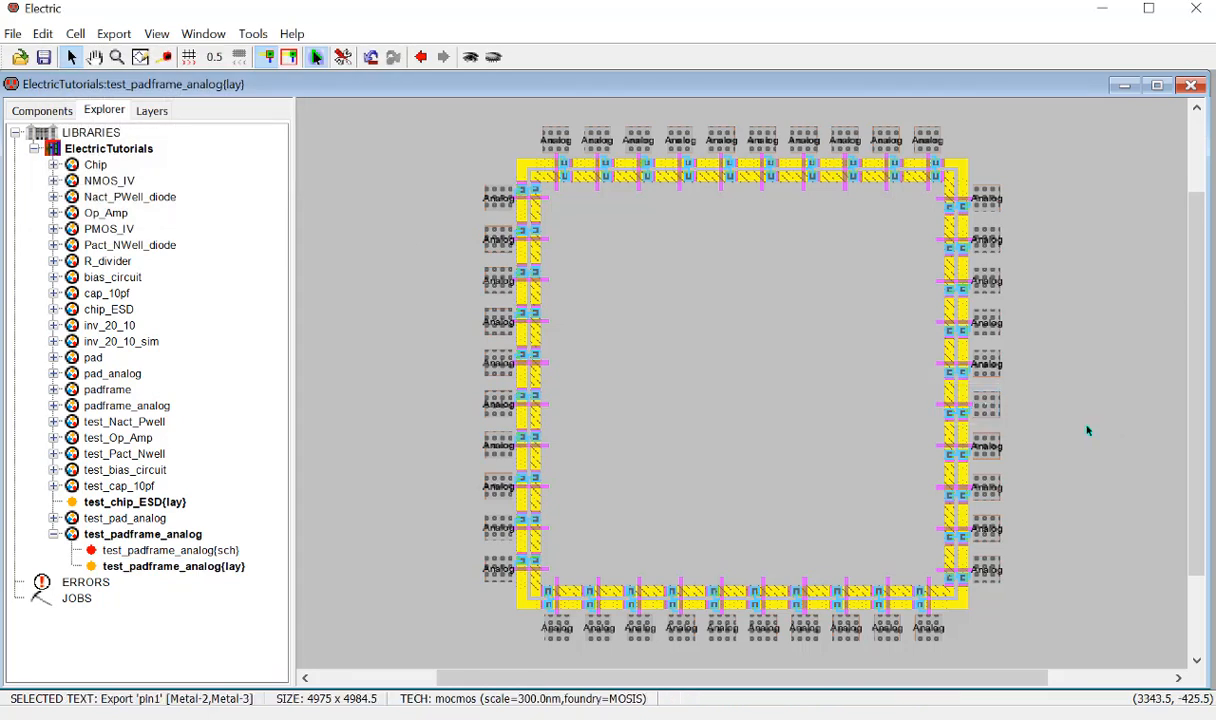
# Set the pin1 export's text size to 100 units.
pyautogui.hotkey('ctrl', 'i')
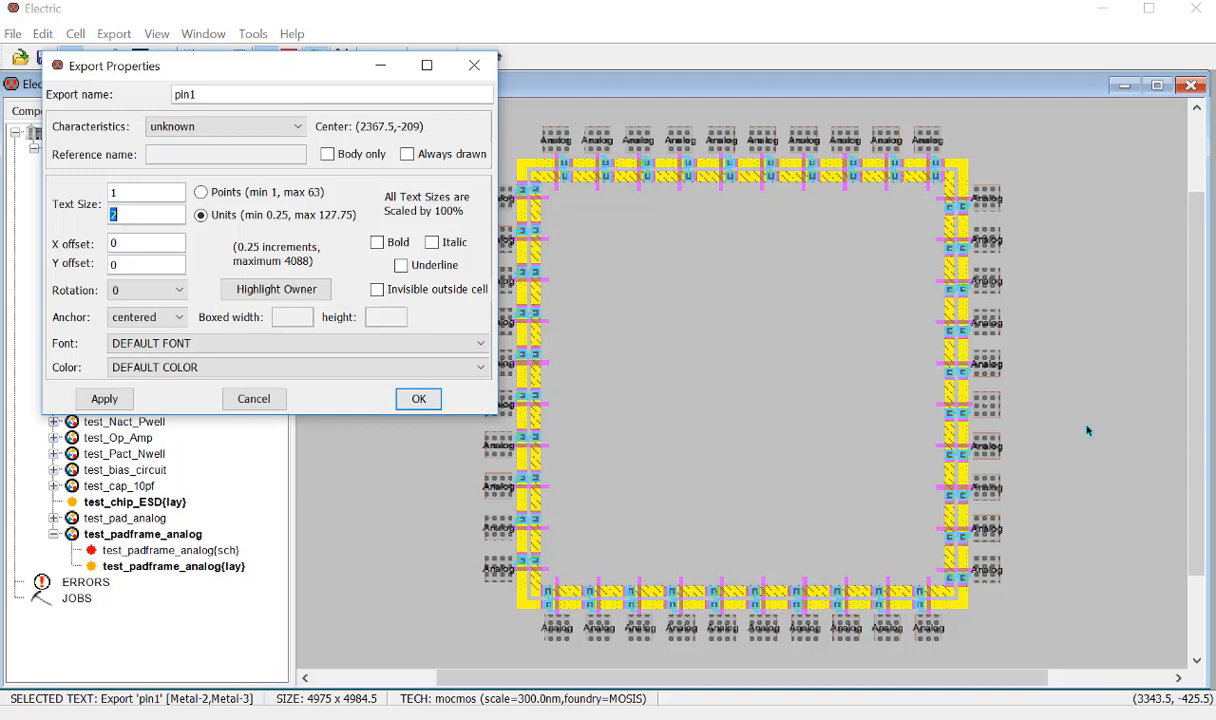
pyautogui.write('100')
pyautogui.press('Return')
pyautogui.click(1056, 417)
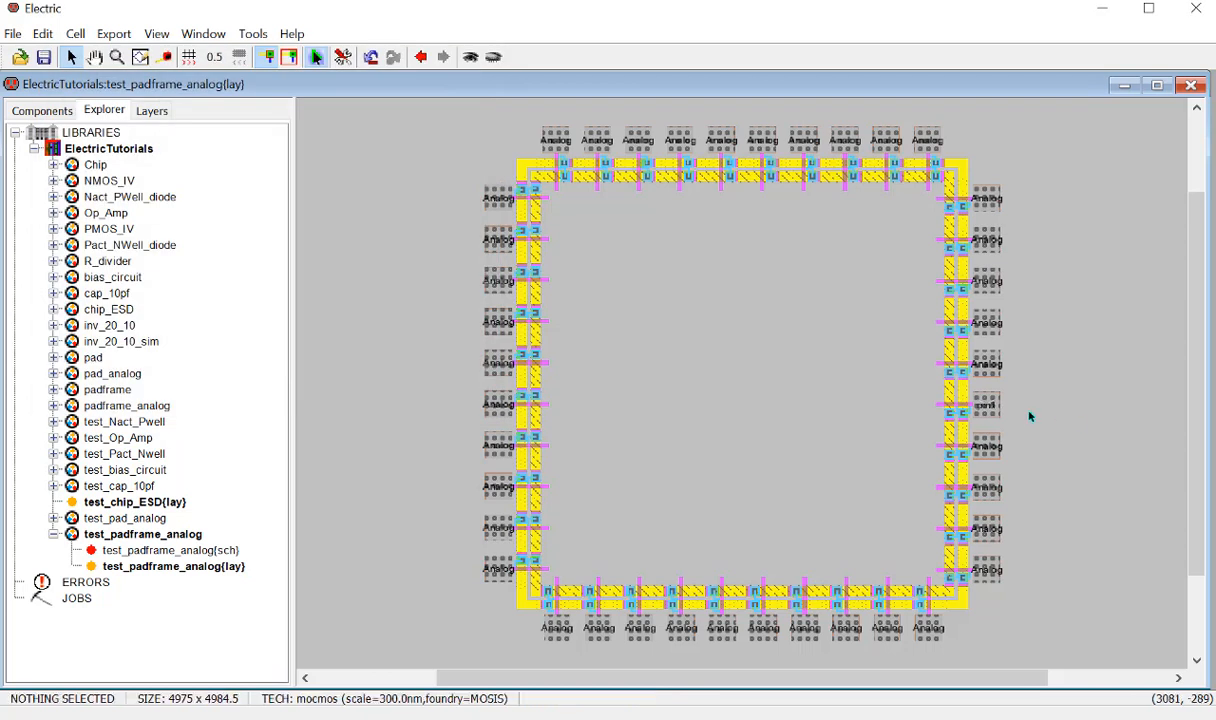
# Export the inner Analog_1 port of the sixth pad from the top on the padframe's right side as pin1_1.
pyautogui.click(939, 410)
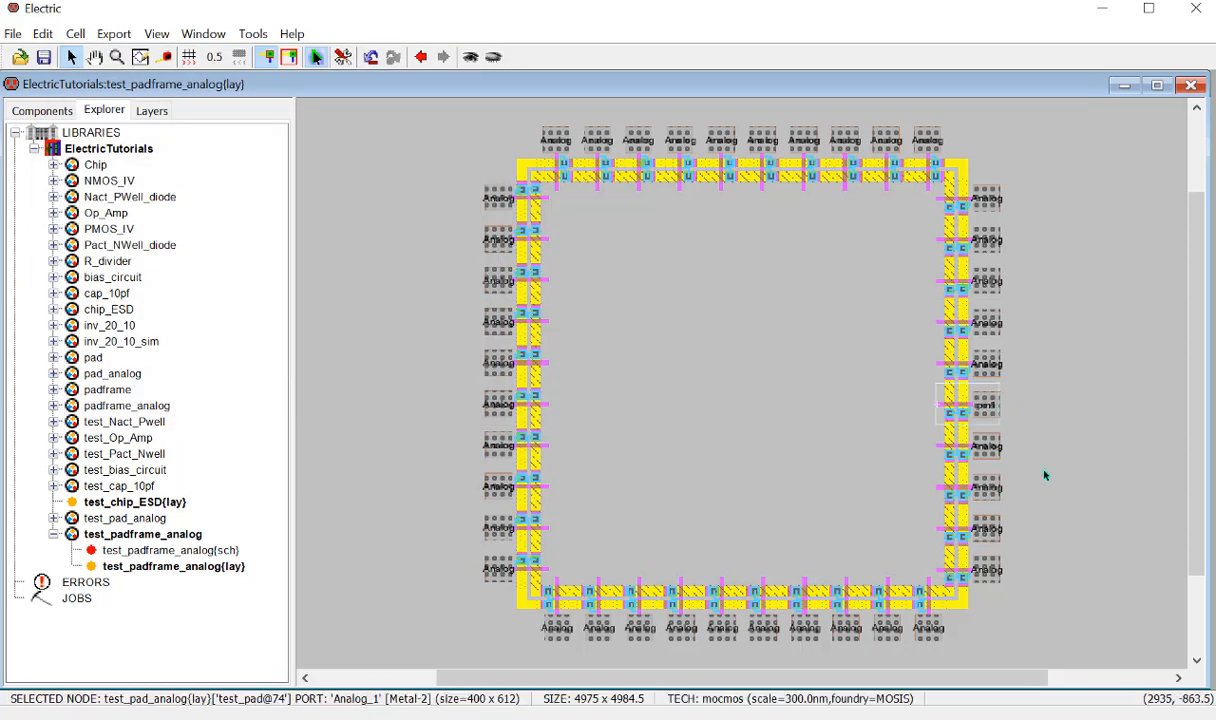
pyautogui.hotkey('ctrl', 'e')
pyautogui.write('pin')
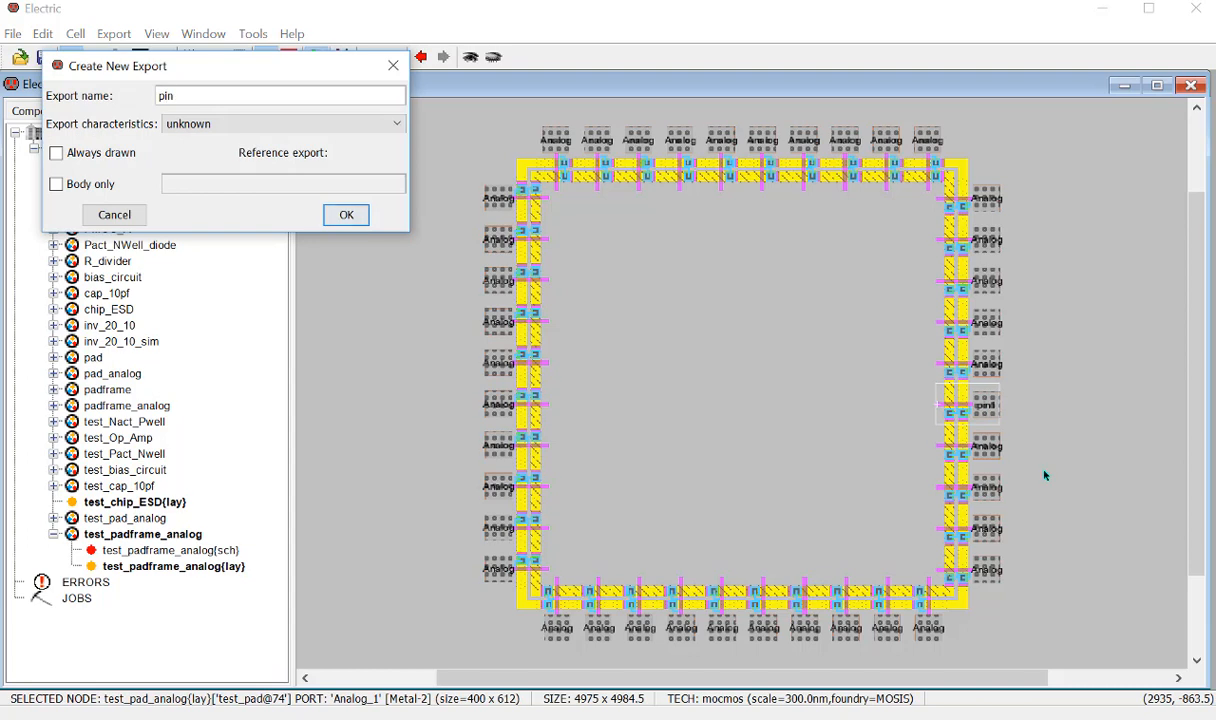
pyautogui.write('1_1')
pyautogui.click(346, 214)
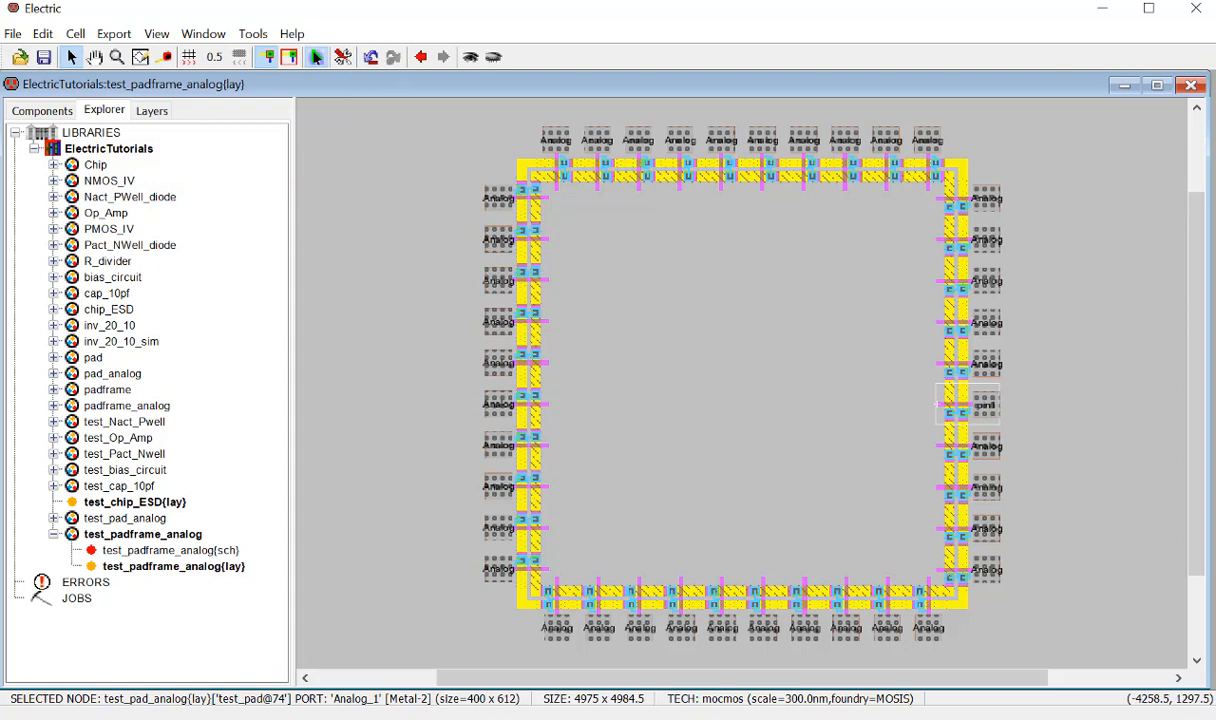
# Switch to the browser, examine the 40-pin bonding diagram in ElectricVLSI Tutorial 4 for the pin 1 location, and return to Electric.
pyautogui.click(1, 204)
pyautogui.click(199, 295)
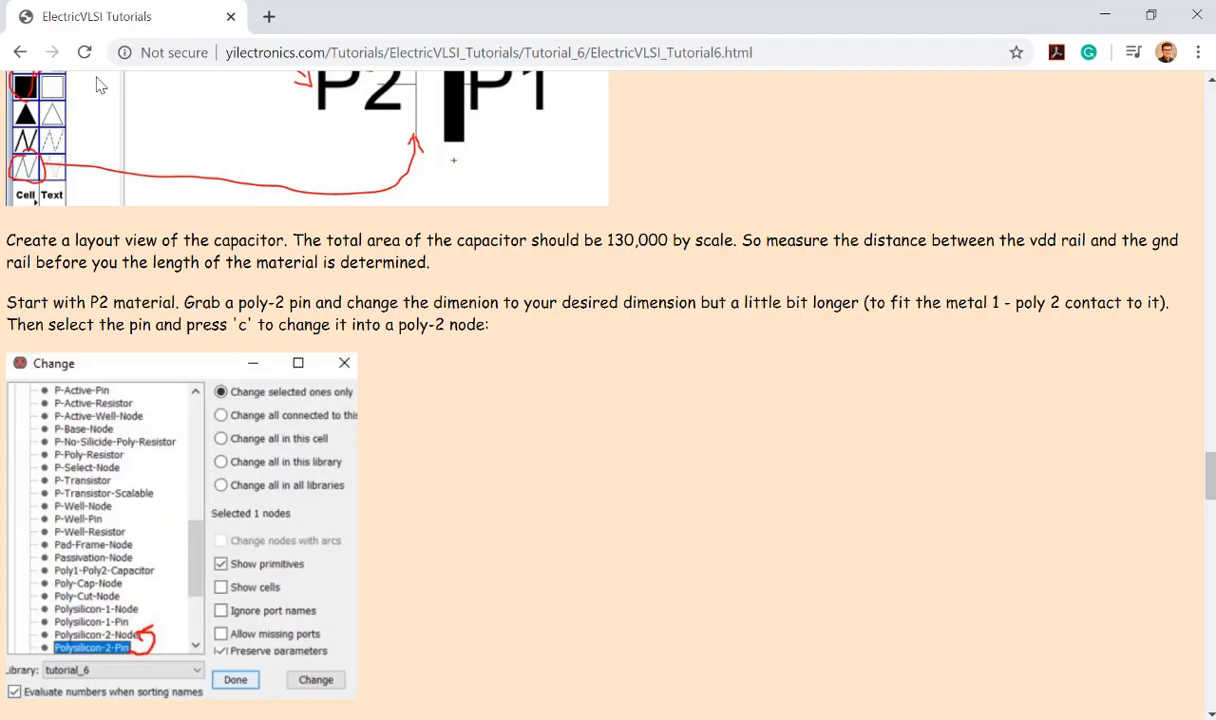
pyautogui.click(20, 52)
pyautogui.click(88, 197)
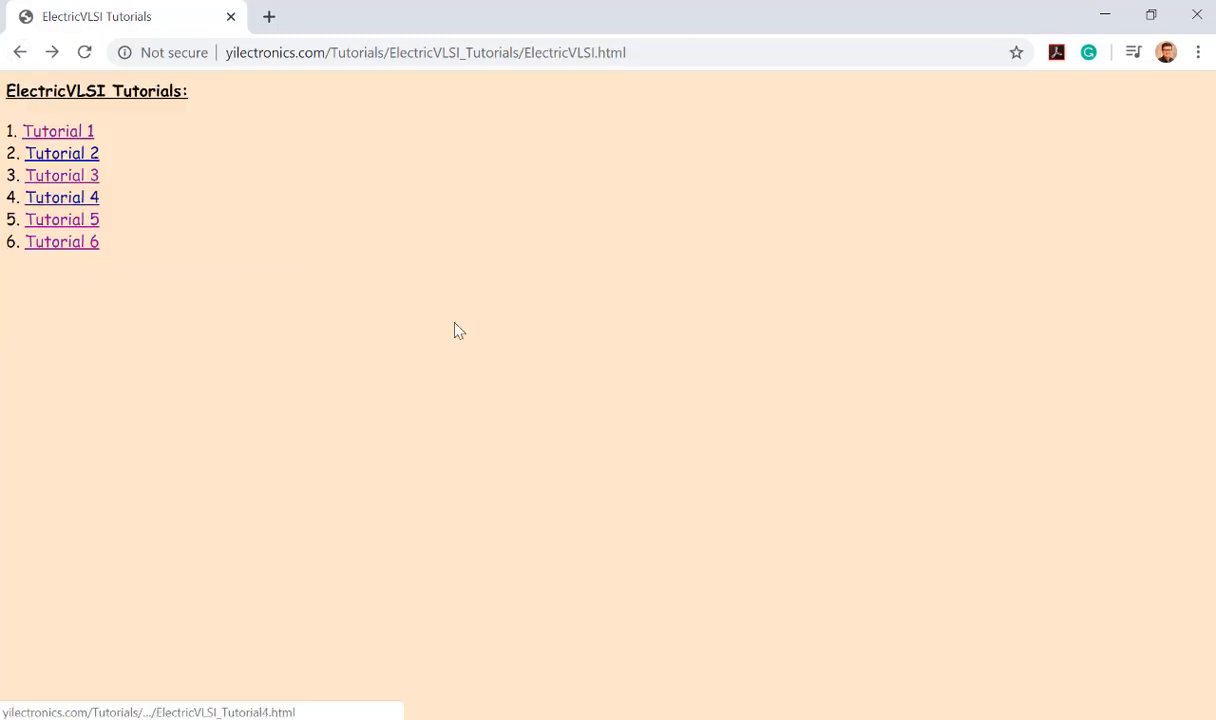
pyautogui.scroll(-15, 476, 460)
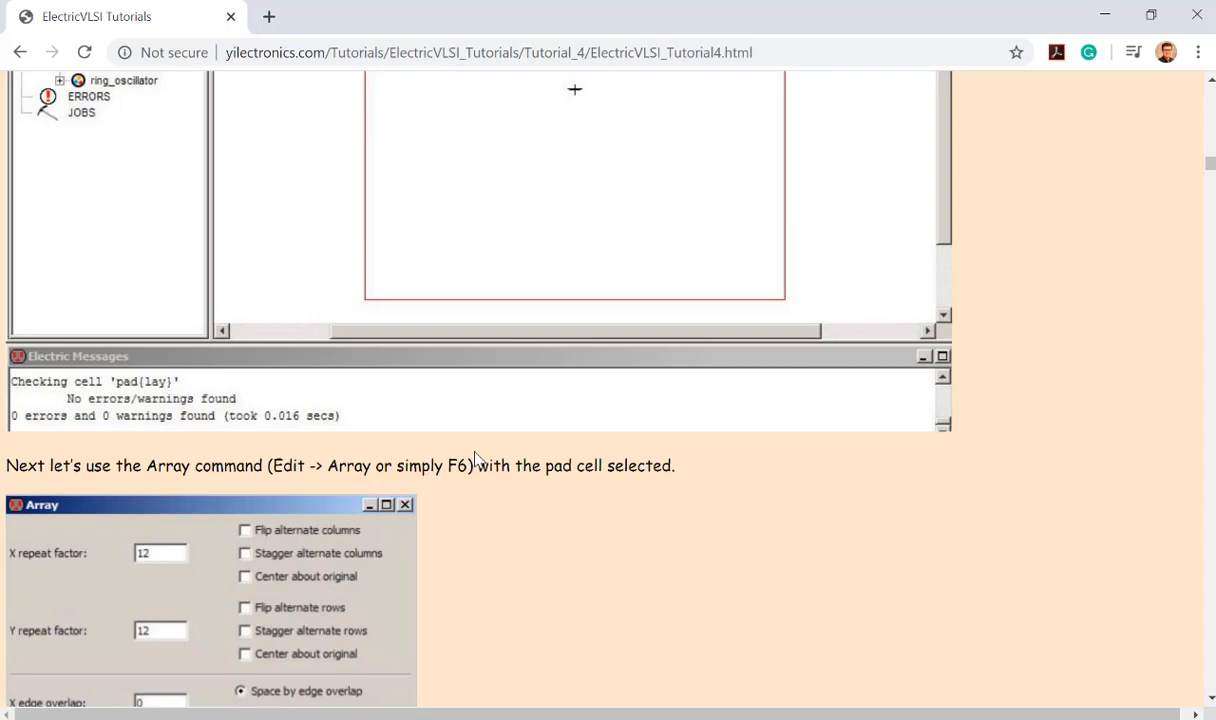
pyautogui.scroll(-20, 476, 460)
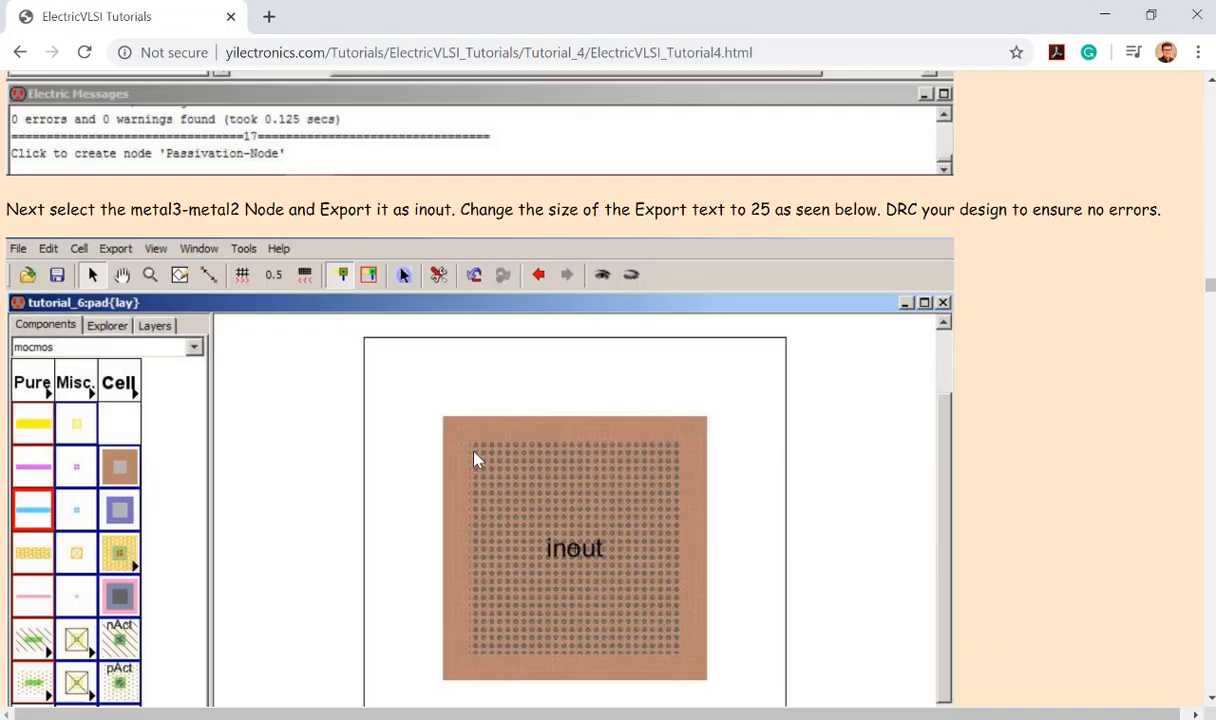
pyautogui.scroll(-18, 476, 458)
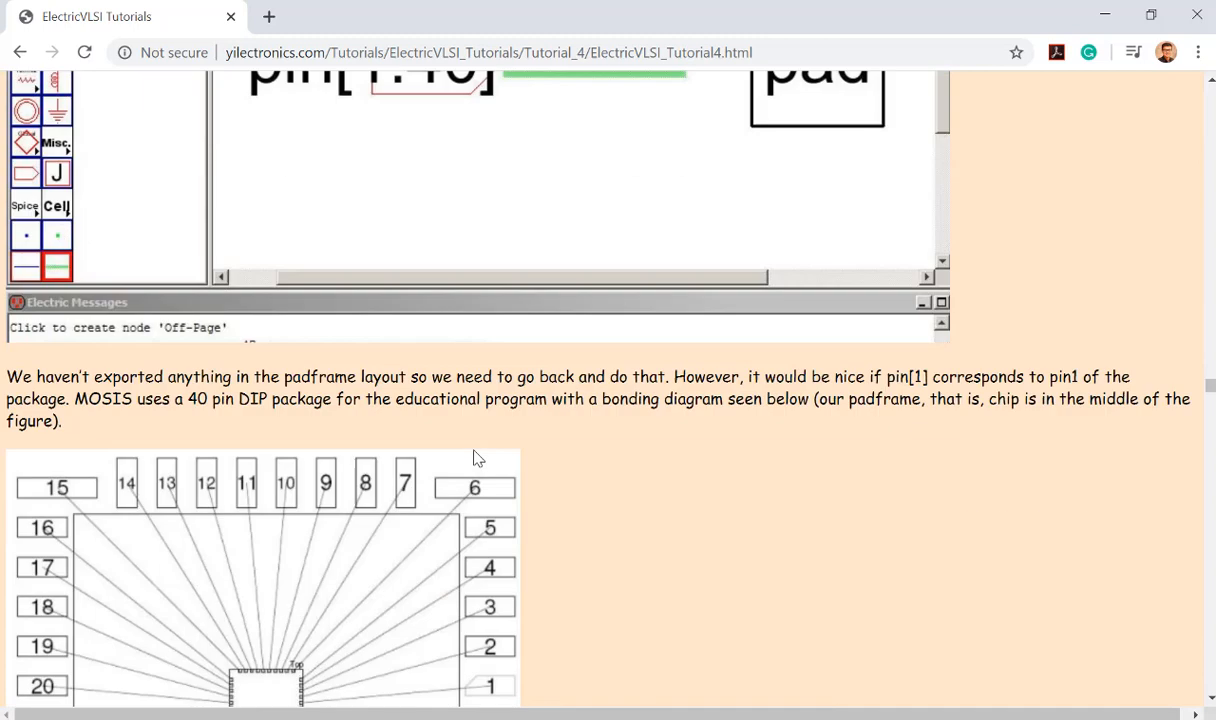
pyautogui.scroll(4, 476, 452)
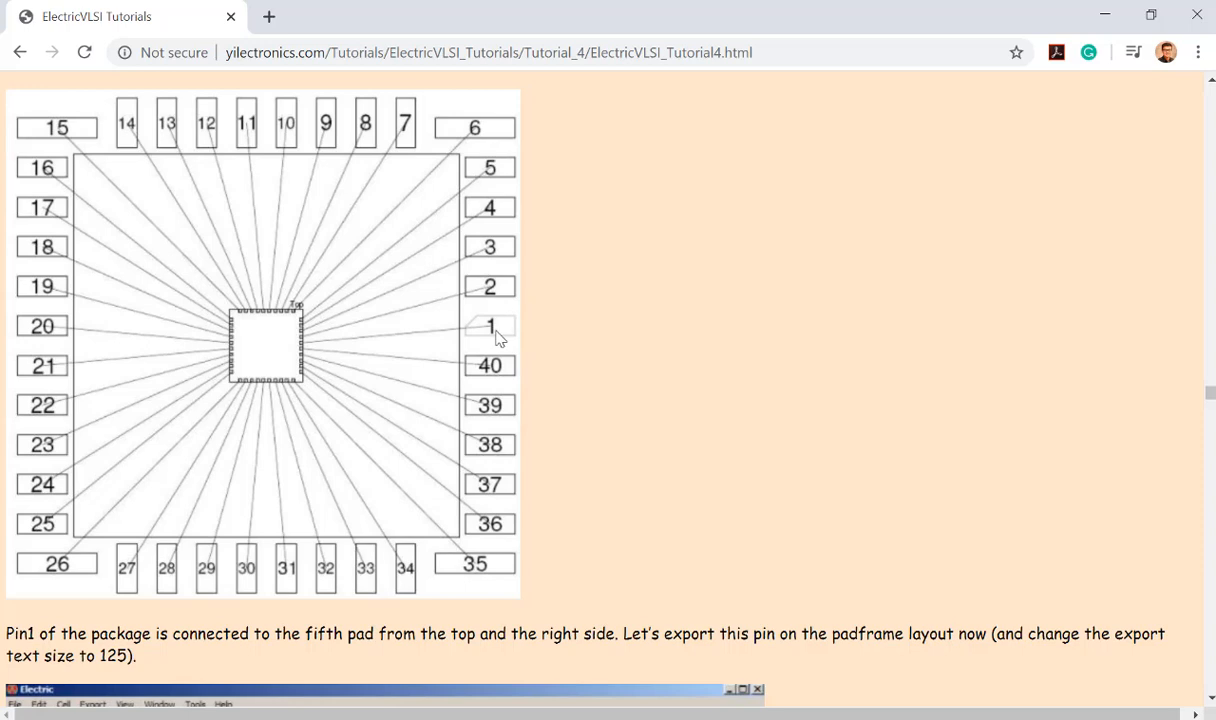
pyautogui.click(1104, 12)
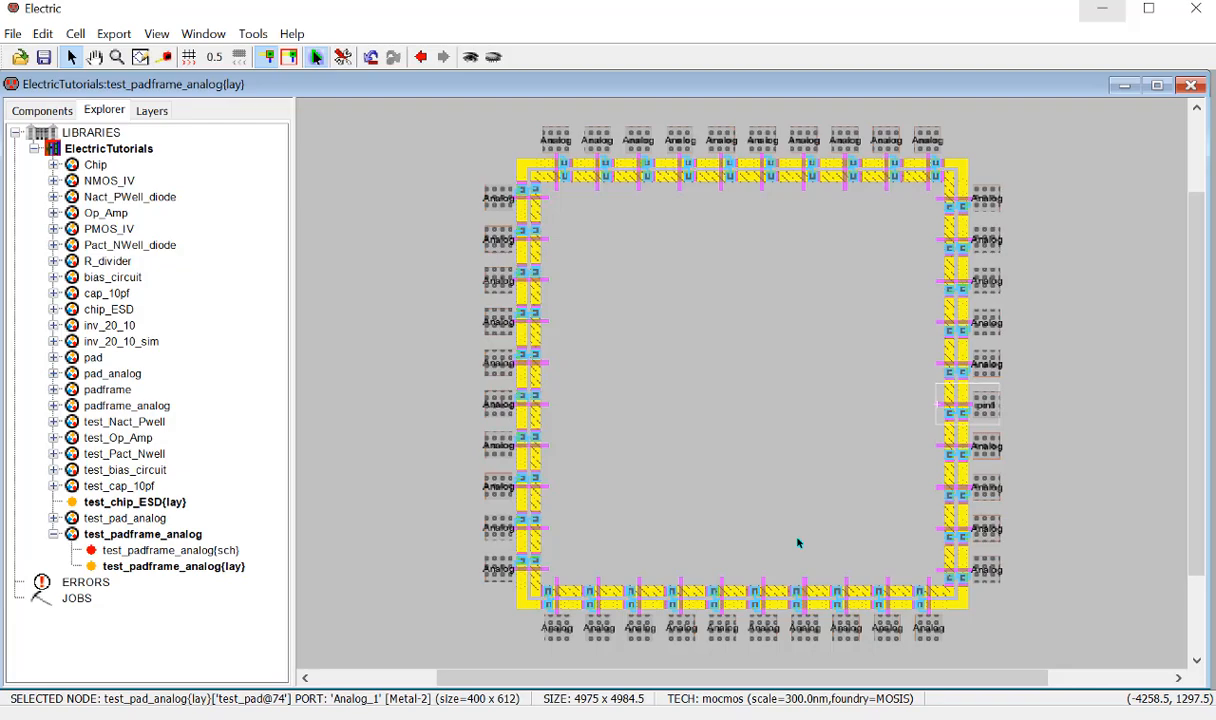
# Rename the pin1 export on the sixth right-side pad as pin40.
pyautogui.click(990, 410)
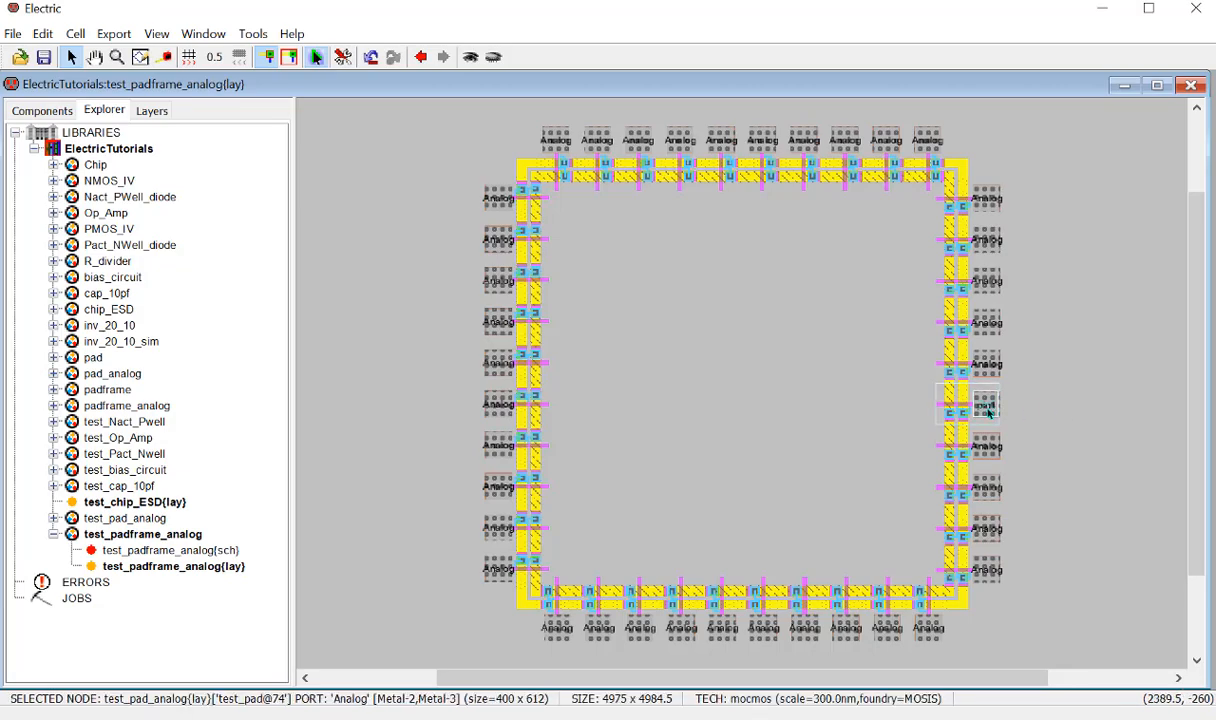
pyautogui.click(988, 405)
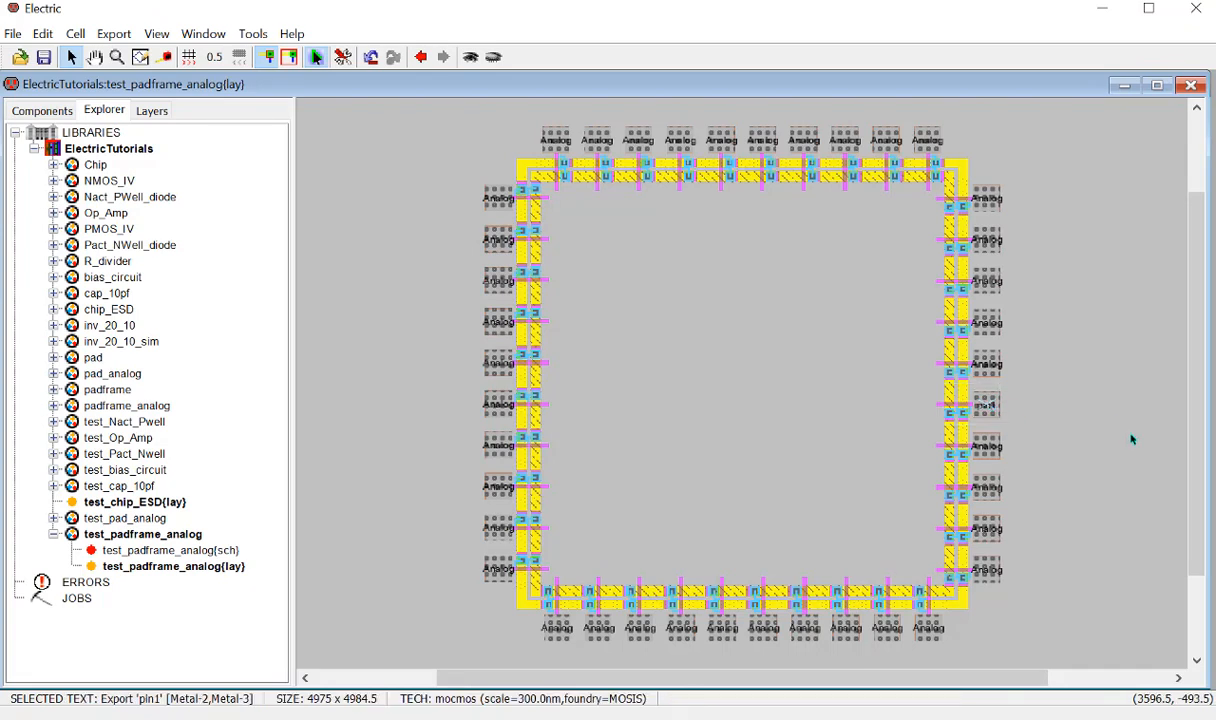
pyautogui.hotkey('ctrl', 'i')
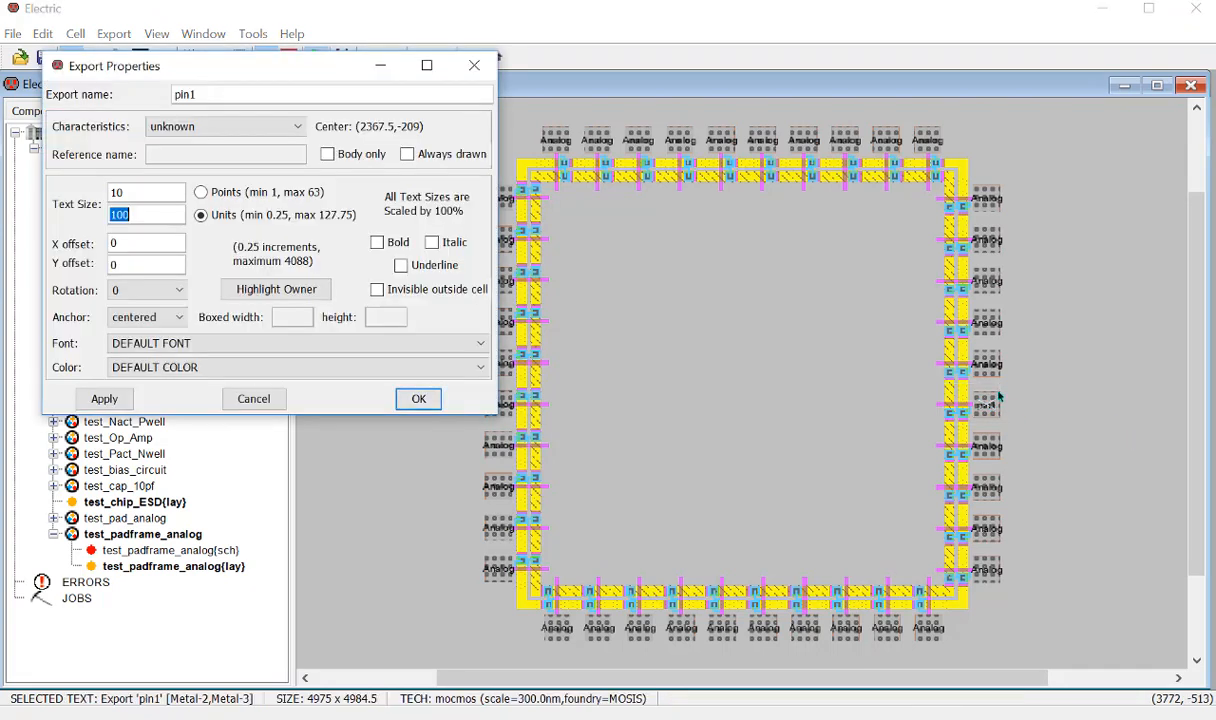
pyautogui.click(397, 96)
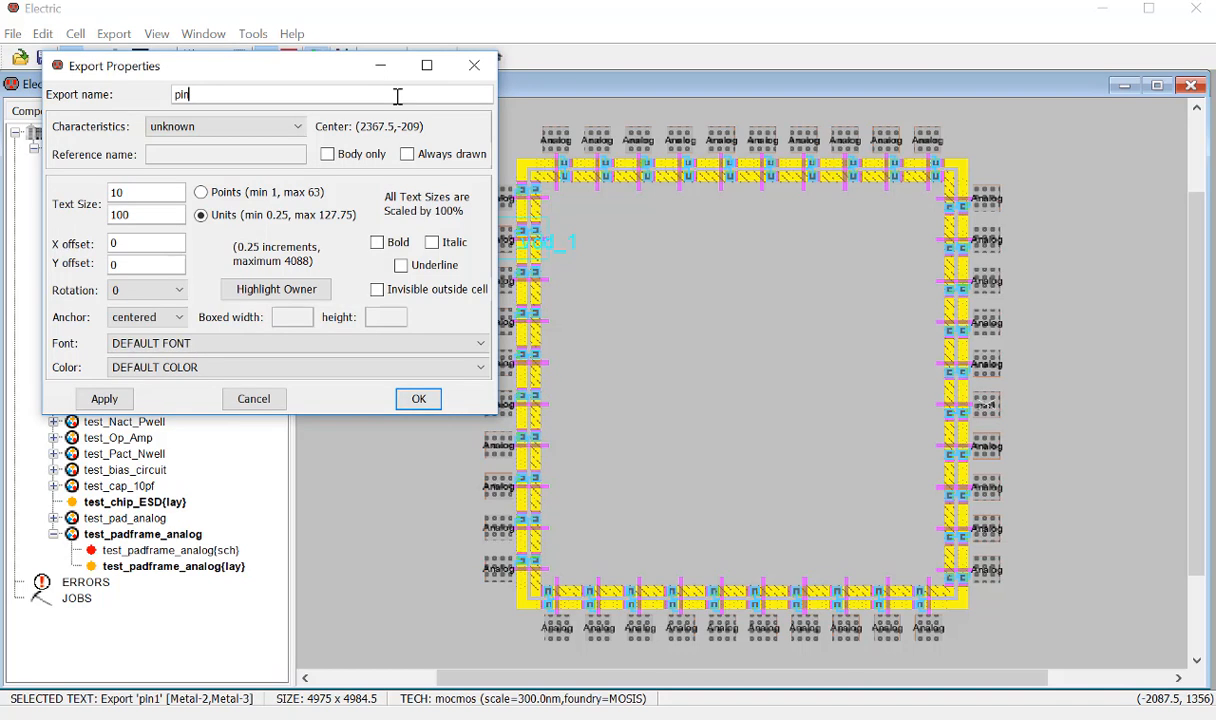
pyautogui.press('Return')
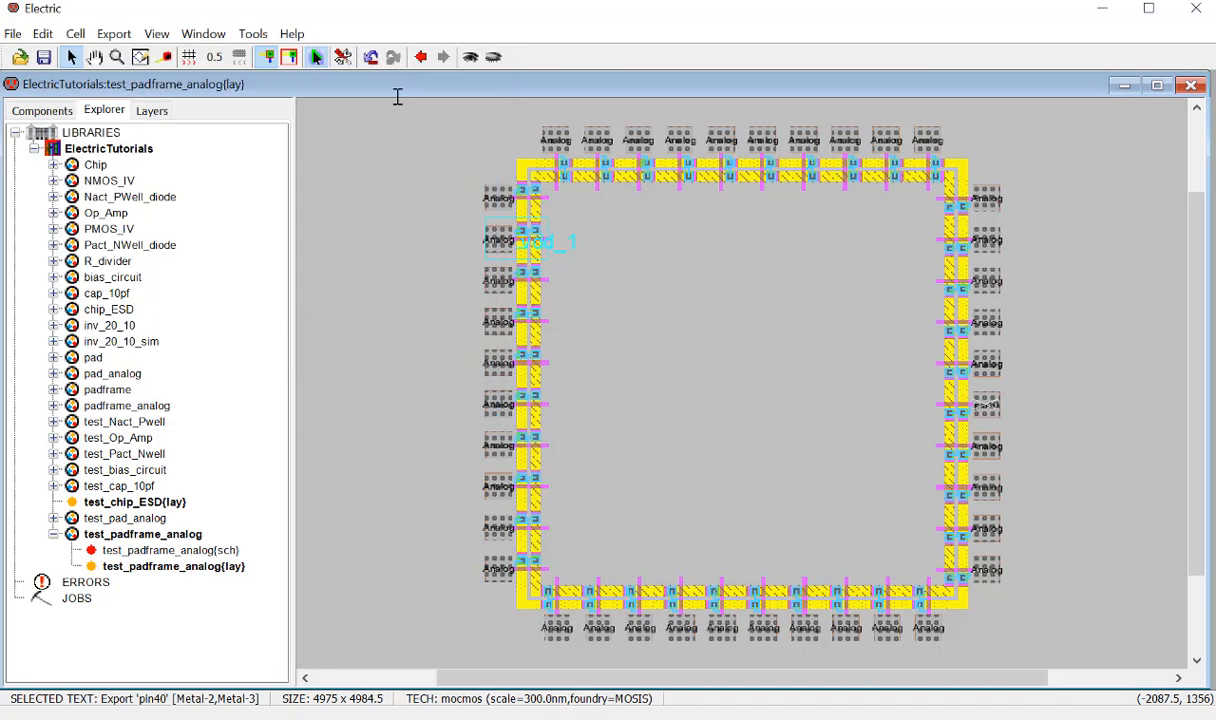
# Rename the same pad's inner export pin1_1 as pin40_1.
pyautogui.click(940, 476)
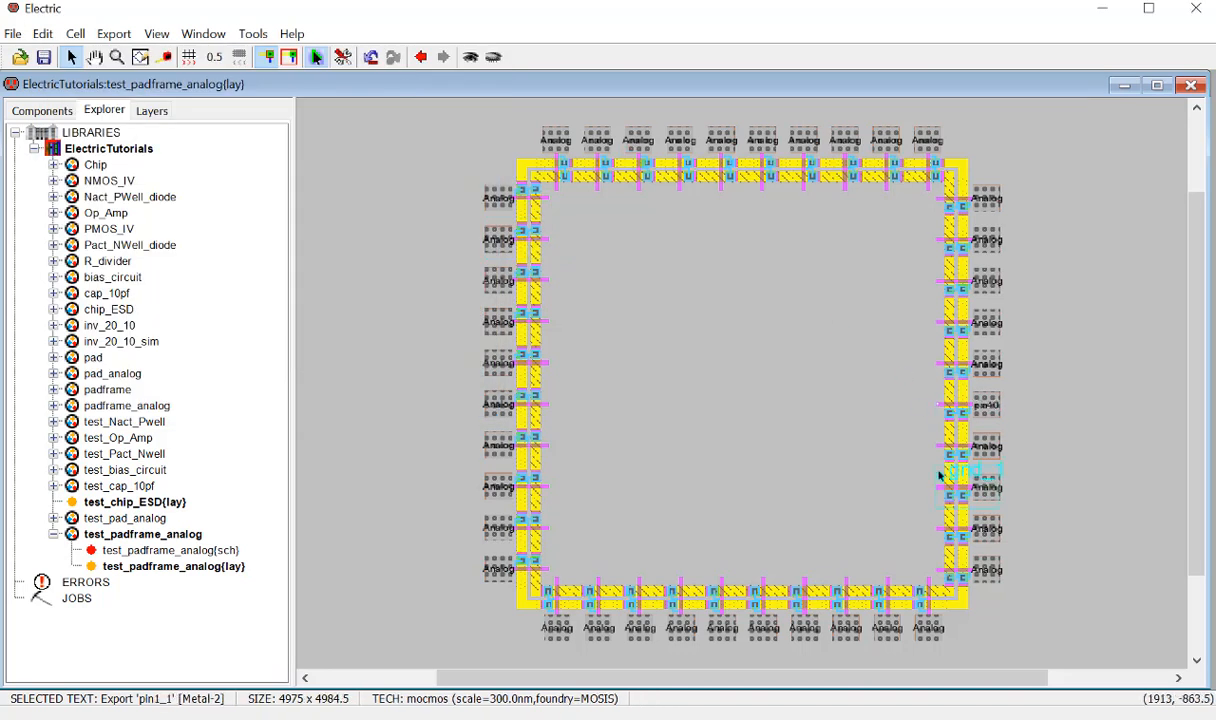
pyautogui.doubleClick(940, 476)
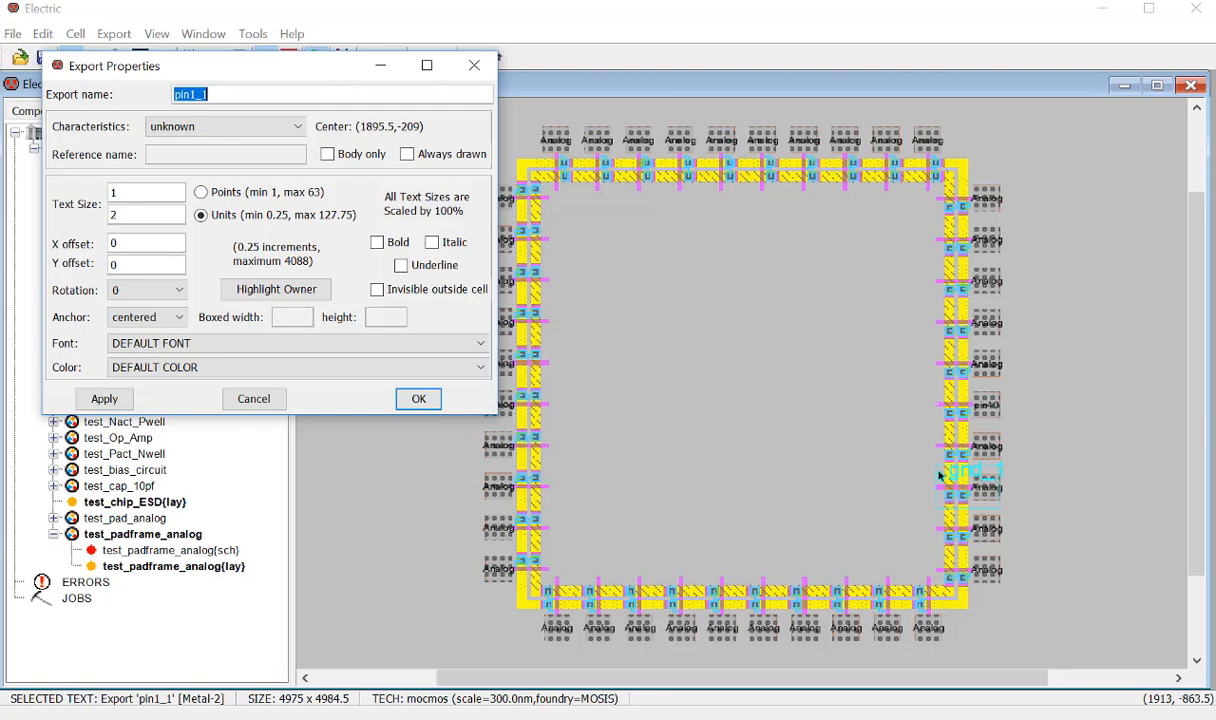
pyautogui.press('Right')
pyautogui.press('BackSpace')
pyautogui.press('BackSpace')
pyautogui.write('in40_1')
pyautogui.press('Return')
pyautogui.click(904, 499)
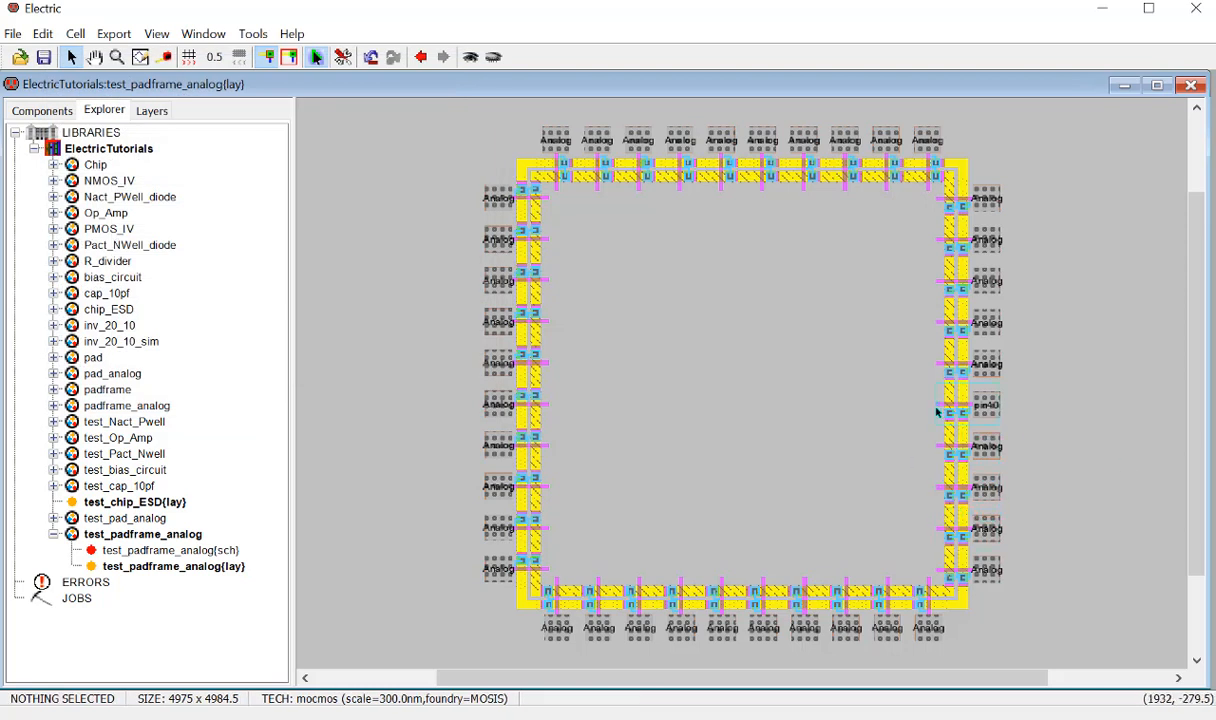
# Set the pin40_1 export's text size to 100 units and save the library.
pyautogui.doubleClick(952, 477)
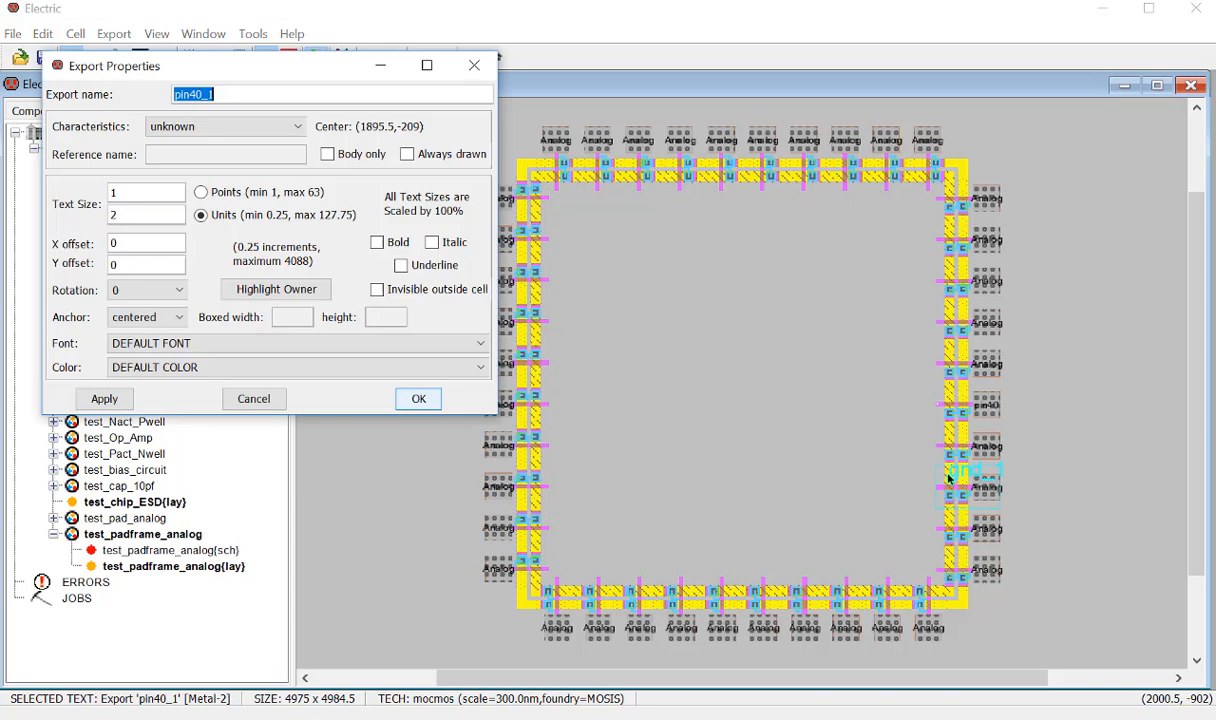
pyautogui.moveTo(118, 216); pyautogui.dragTo(87, 218)
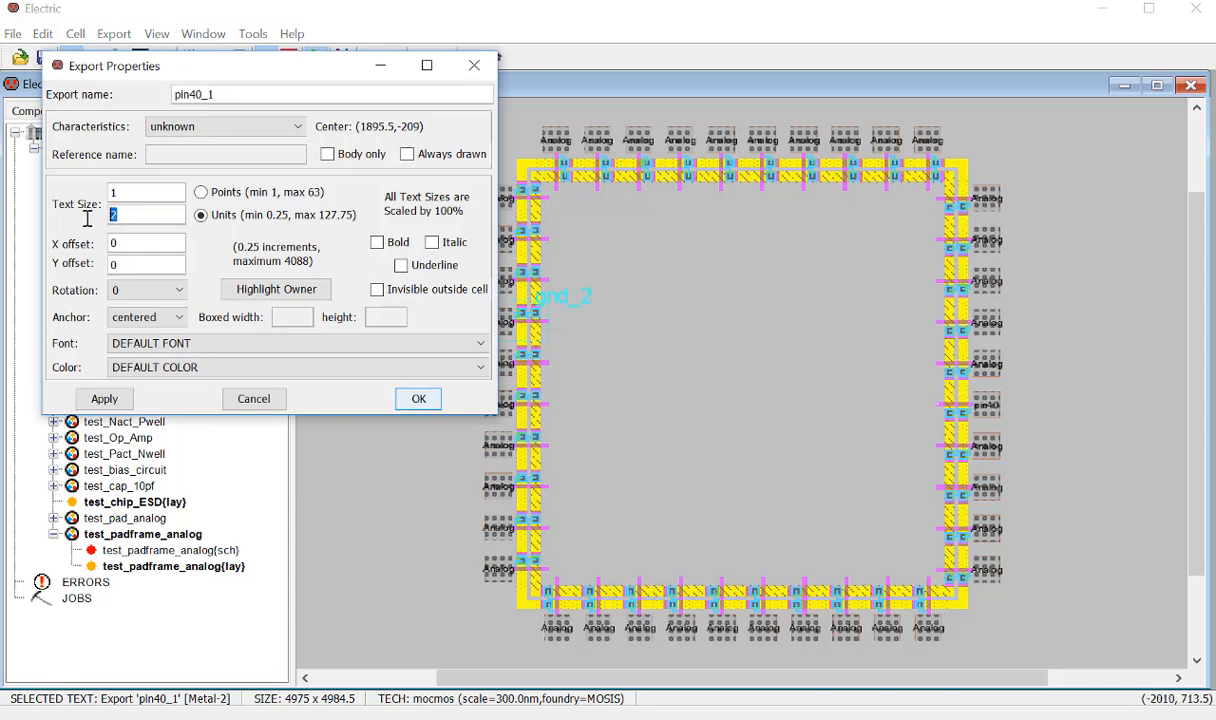
pyautogui.write('10')
pyautogui.press('Return')
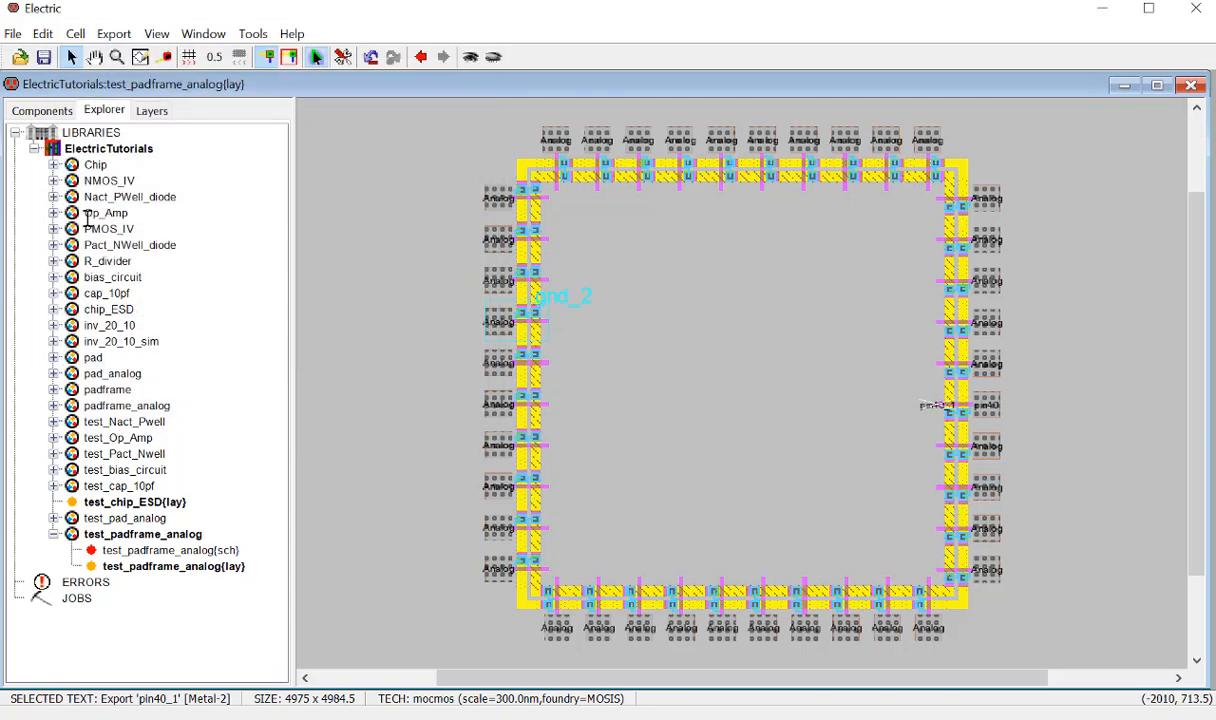
pyautogui.hotkey('ctrl', 's')
pyautogui.click(1075, 448)
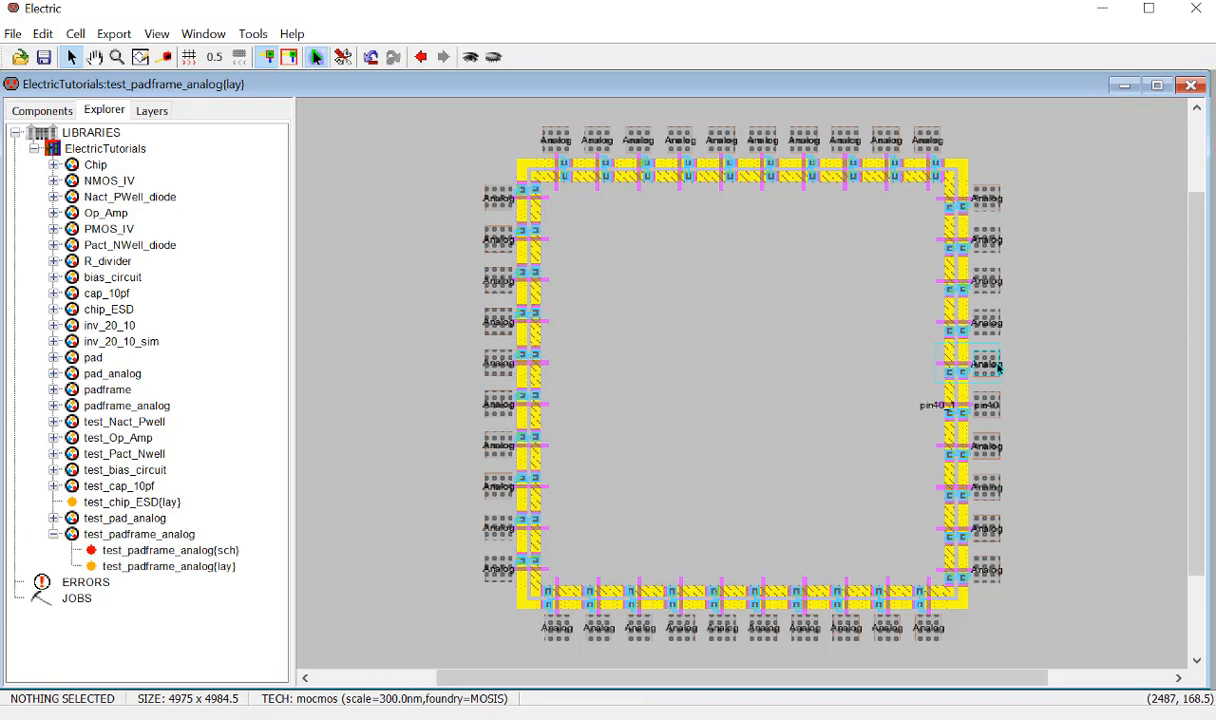
# Export the Analog port of the fifth right-side pad as pin1 and set the export's text size to 100 units.
pyautogui.click(996, 367)
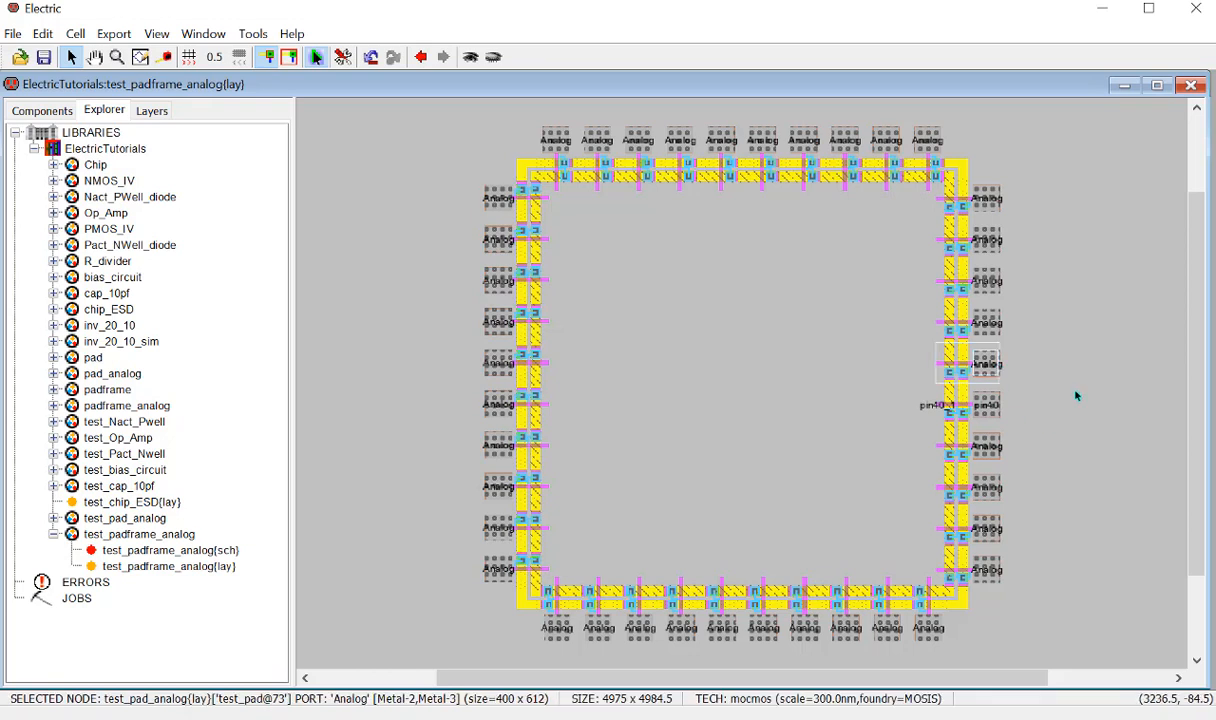
pyautogui.hotkey('ctrl', 'e')
pyautogui.write('pin1')
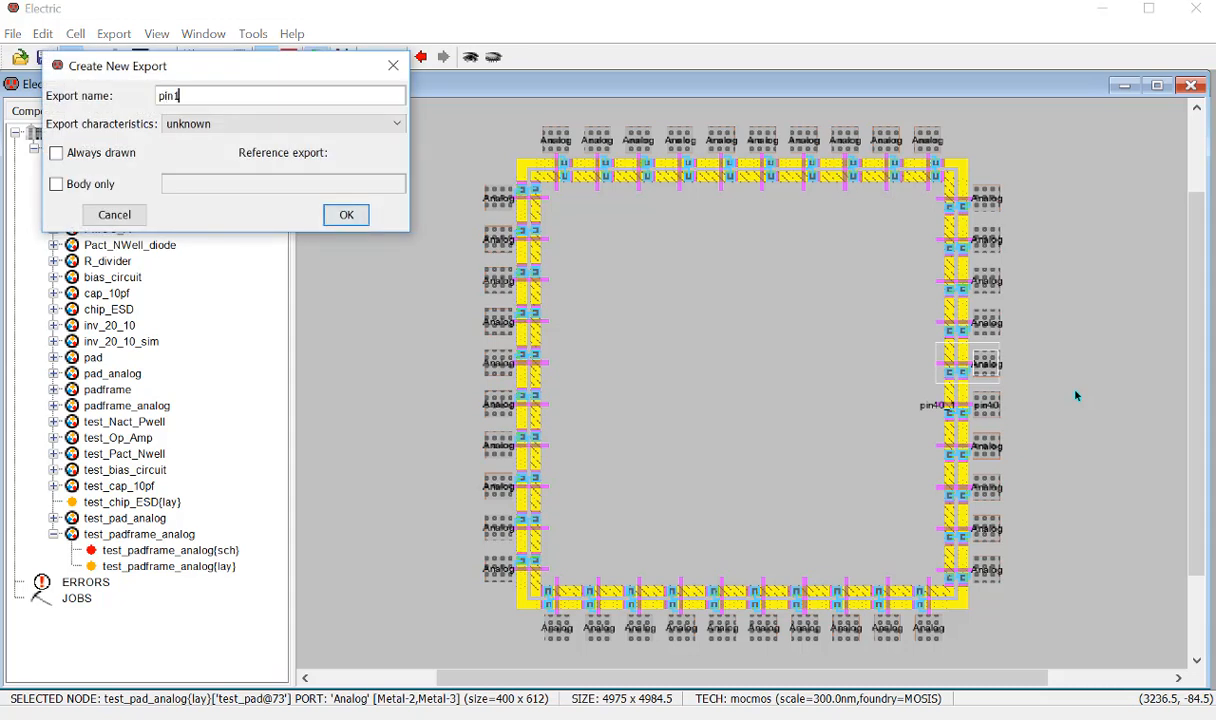
pyautogui.press('Return')
pyautogui.click(985, 370)
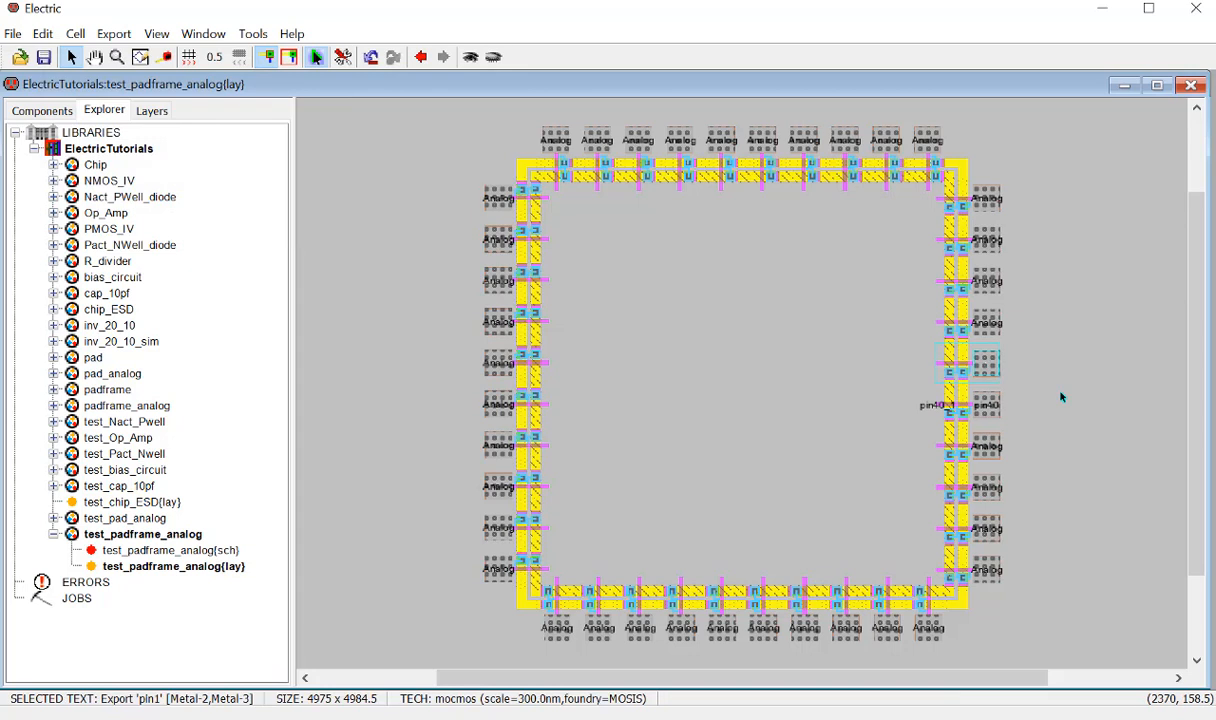
pyautogui.hotkey('ctrl', 'i')
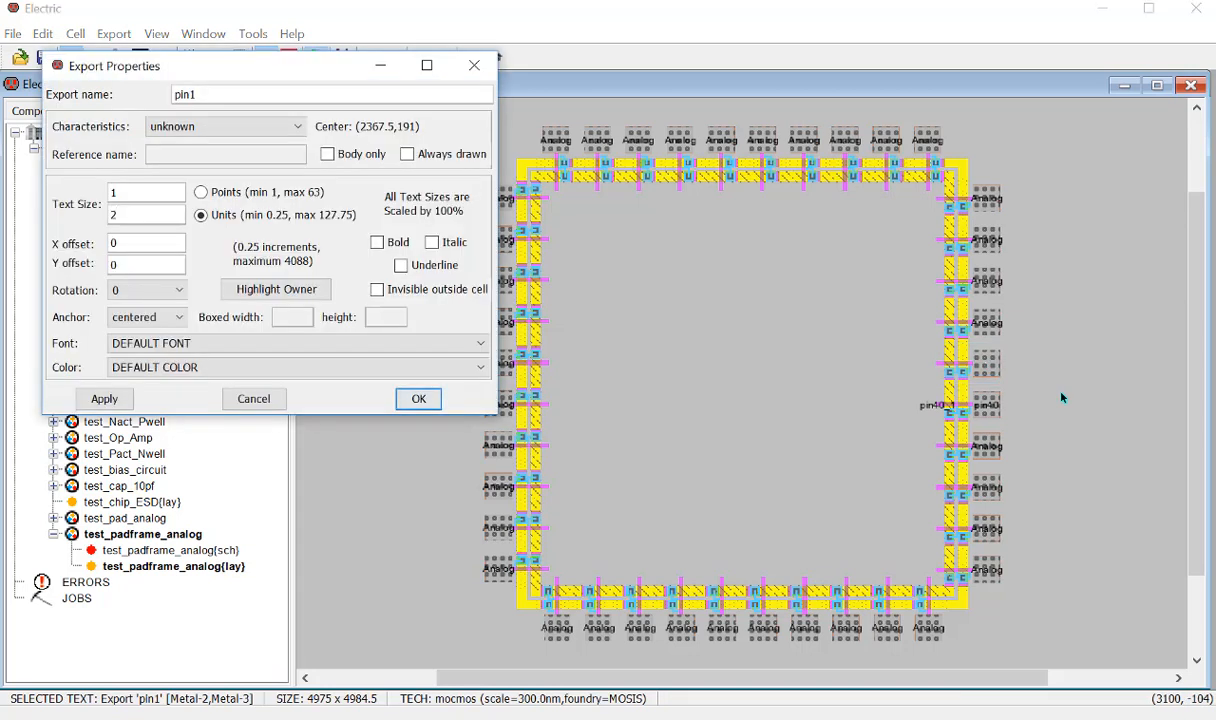
pyautogui.write('00')
pyautogui.press('Return')
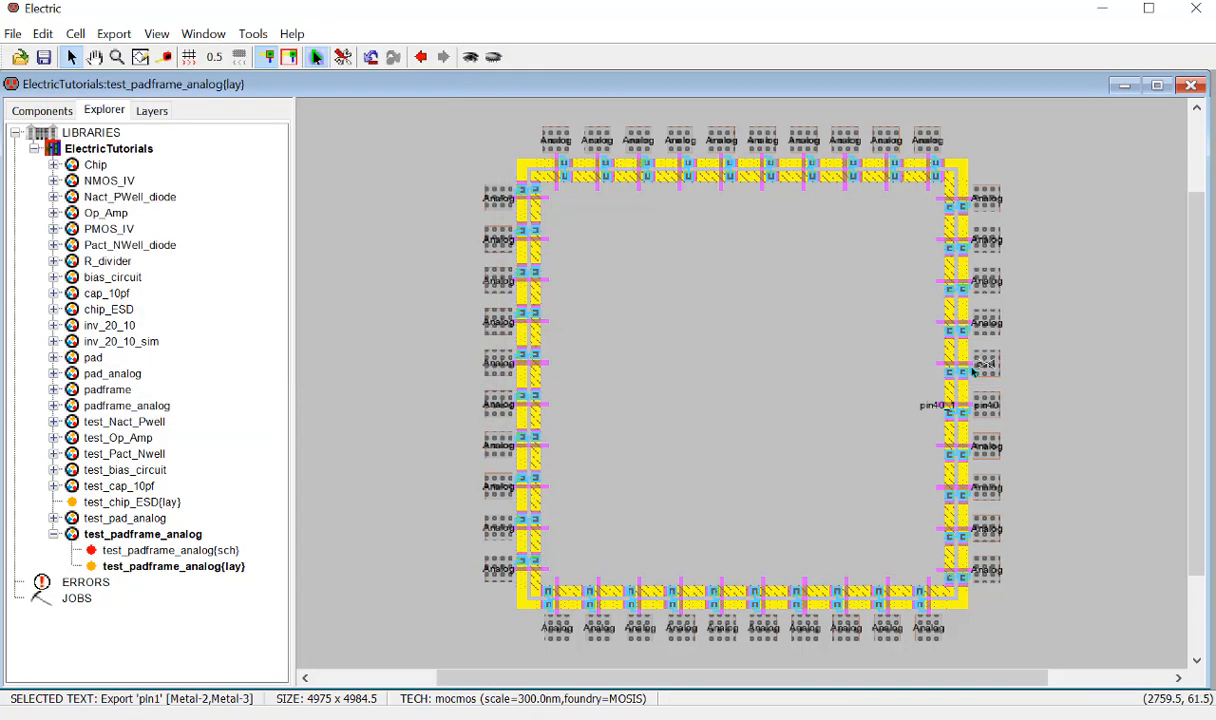
# Export the fifth right-side pad's inner Analog_1 port as pin1_1 and set the export's text size to 100 units.
pyautogui.click(938, 368)
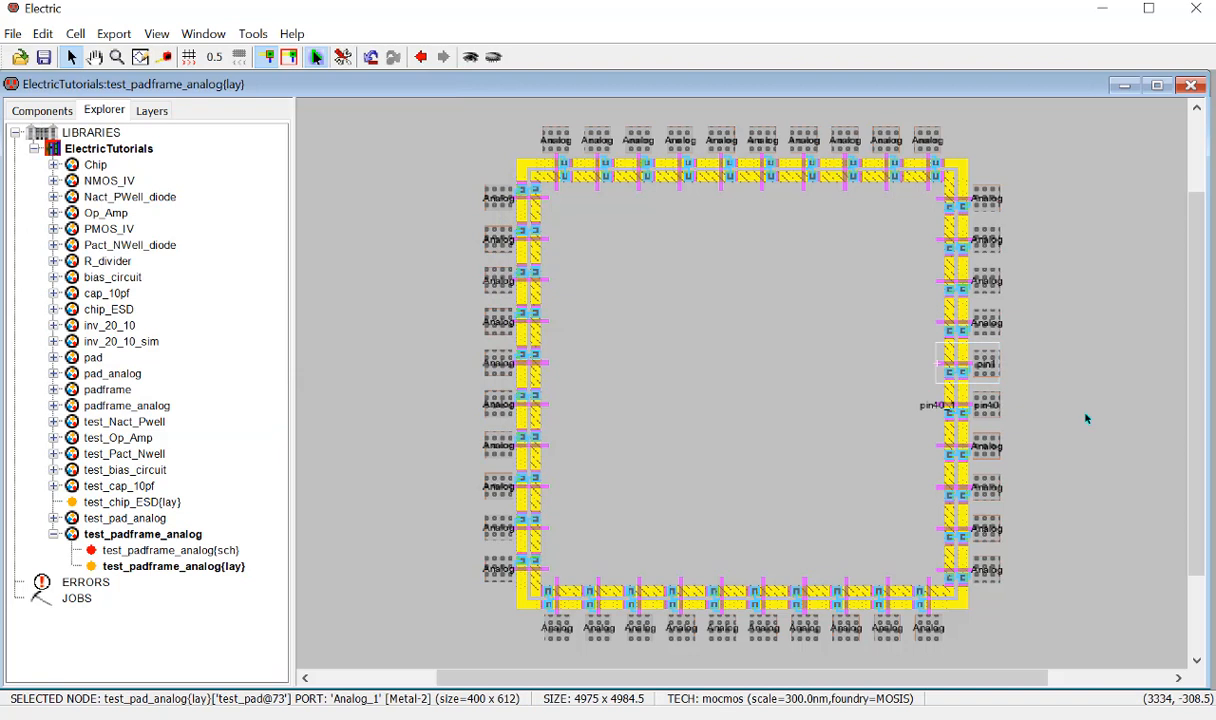
pyautogui.hotkey('ctrl', 'e')
pyautogui.write('pin1')
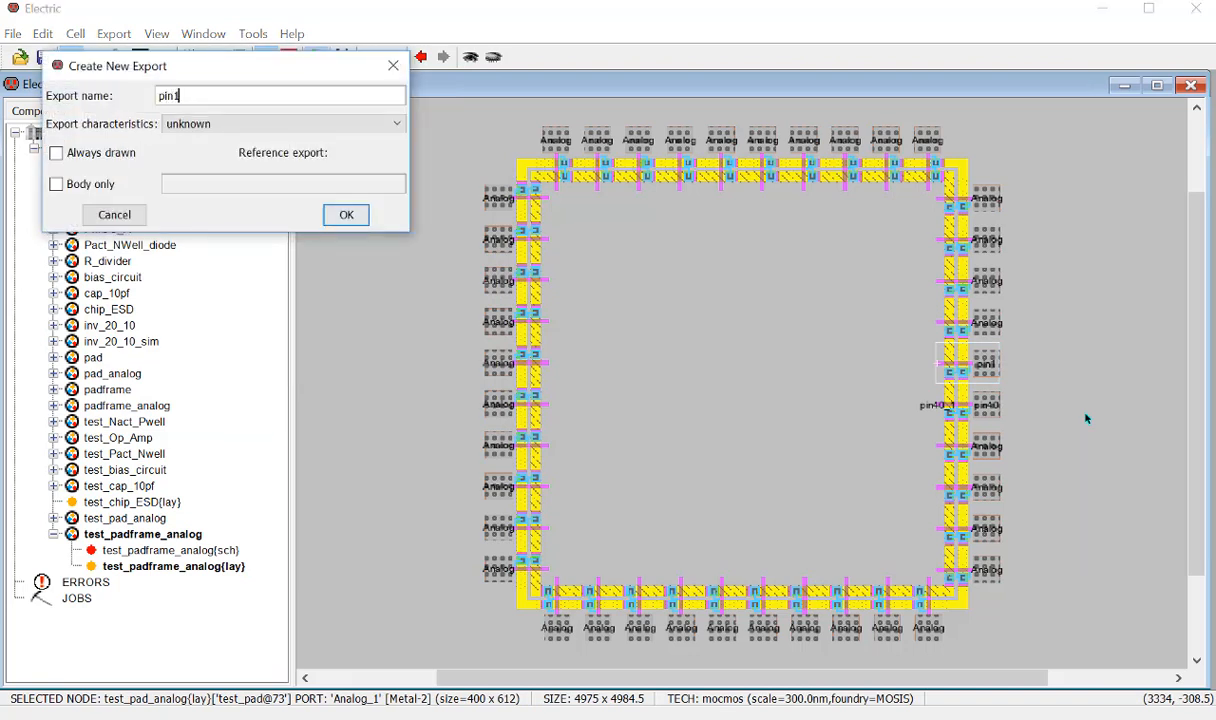
pyautogui.write('_1')
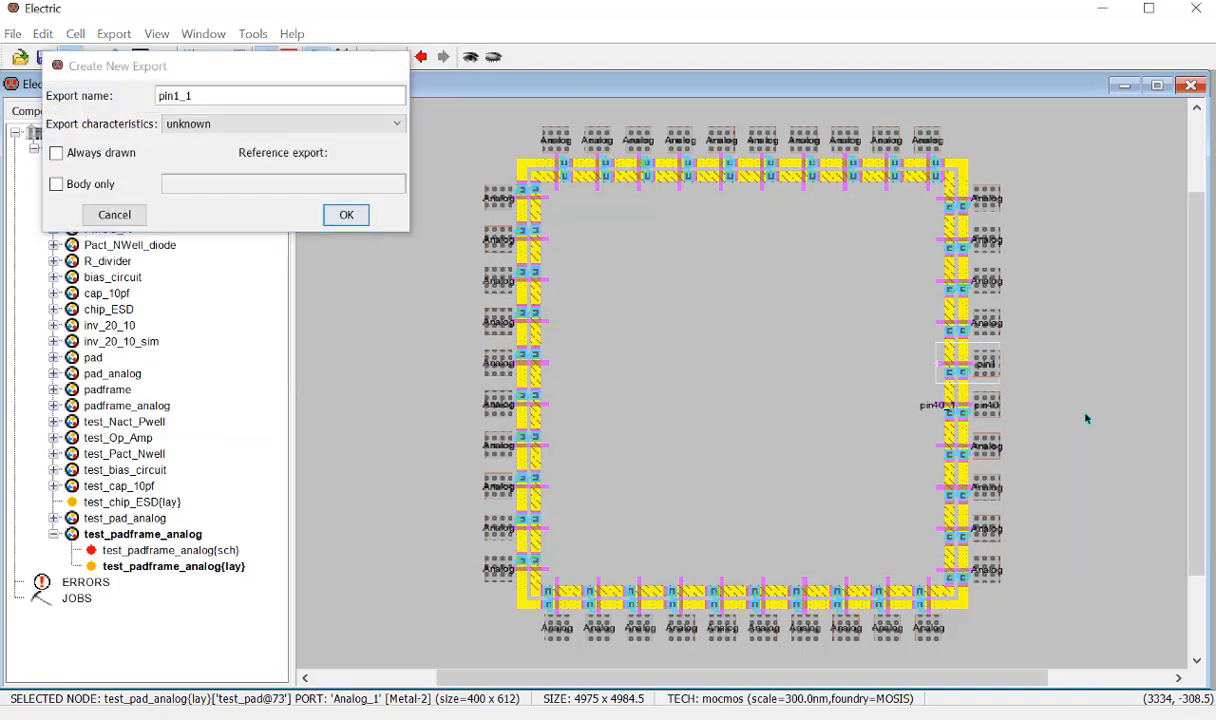
pyautogui.press('Return')
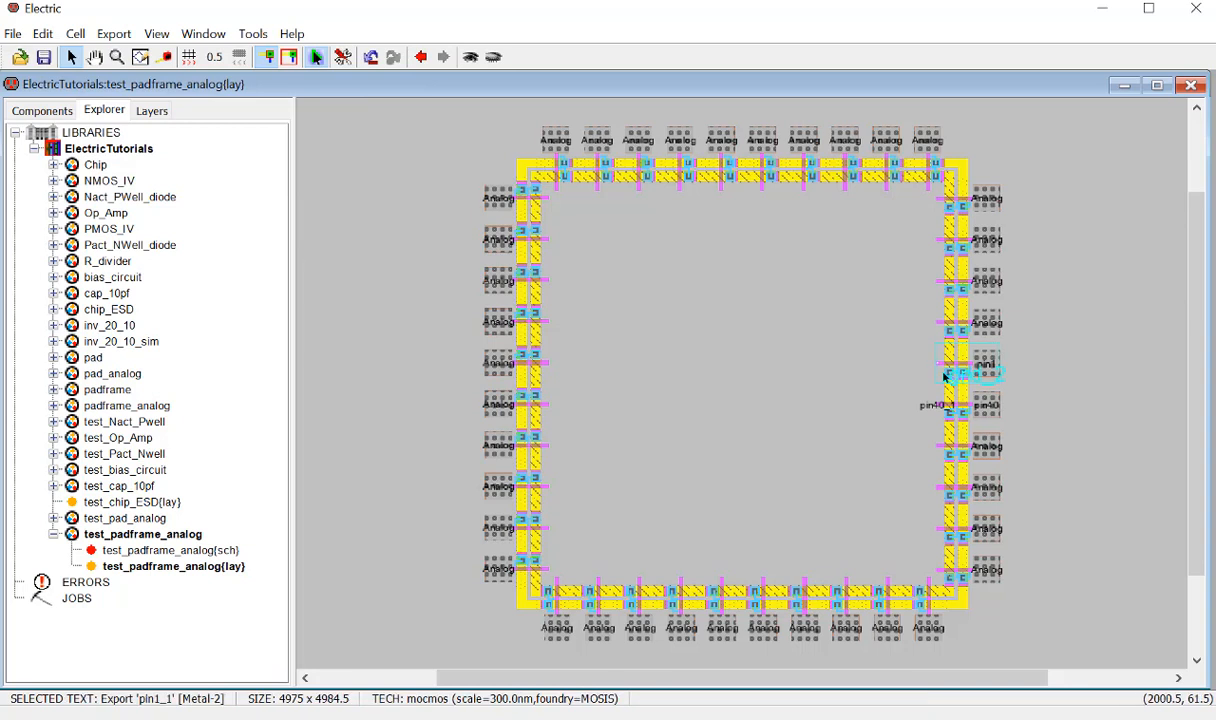
pyautogui.hotkey('ctrl', 'z')
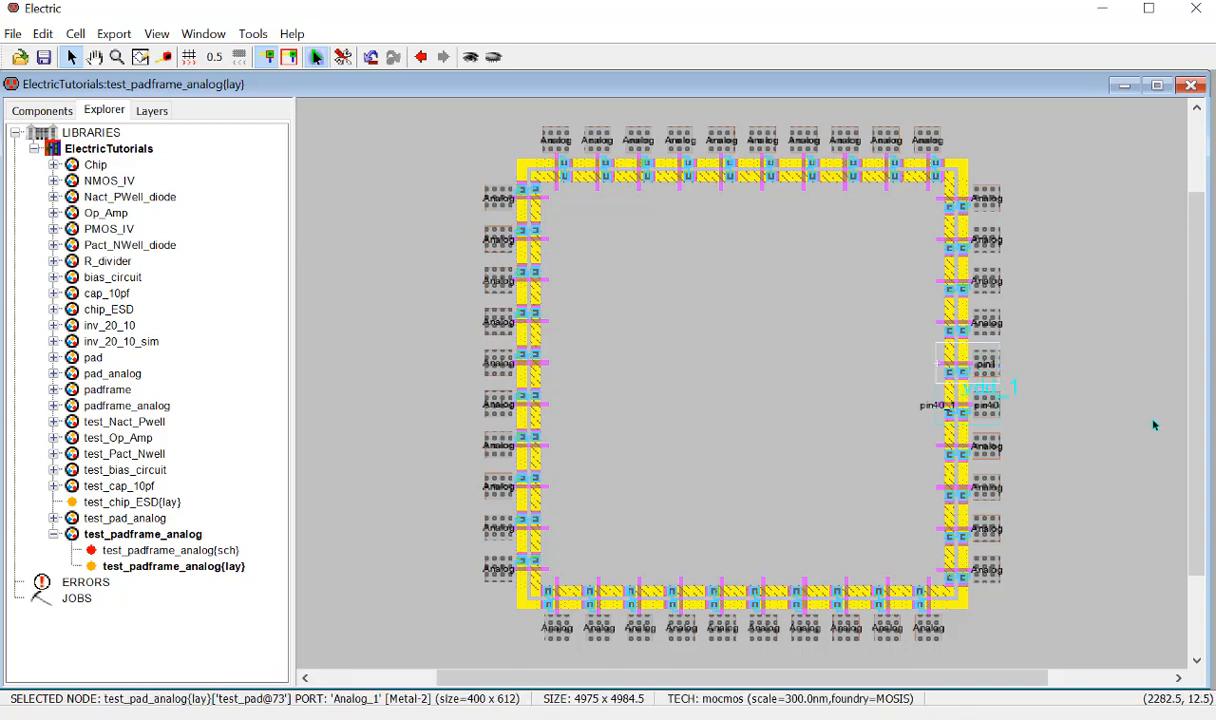
pyautogui.keyDown('ctrl'); pyautogui.click(938, 367); pyautogui.keyUp('ctrl')
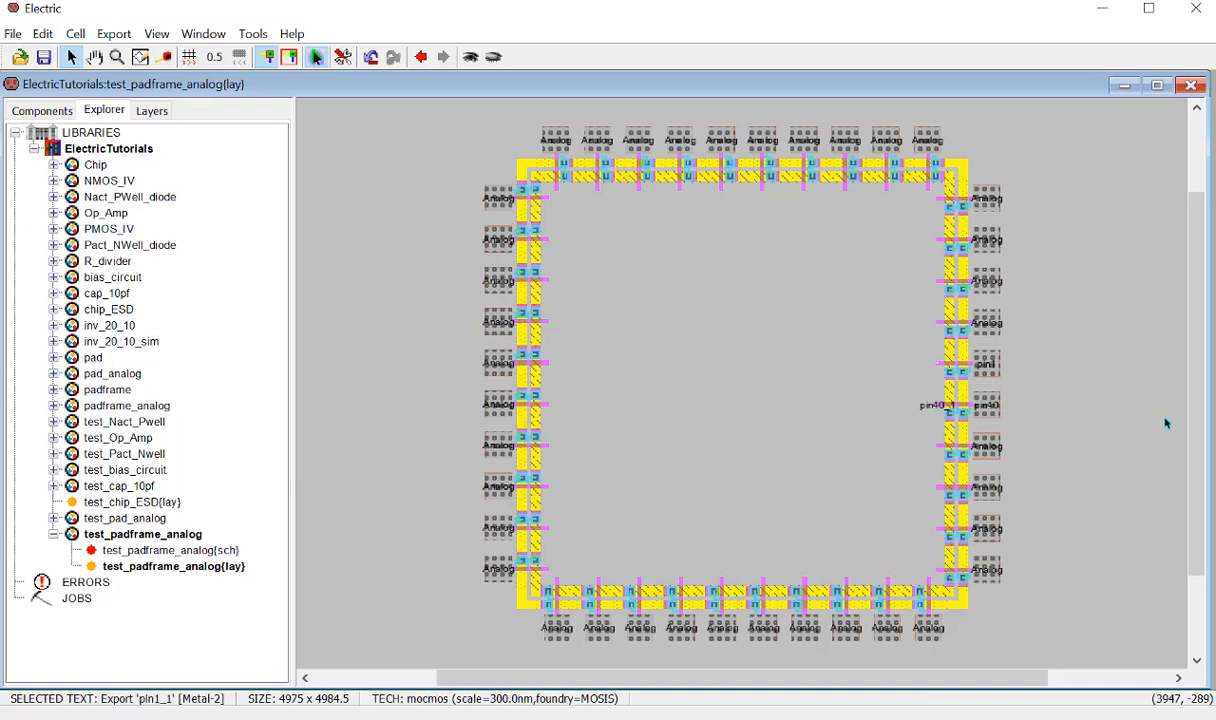
pyautogui.hotkey('ctrl', 'i')
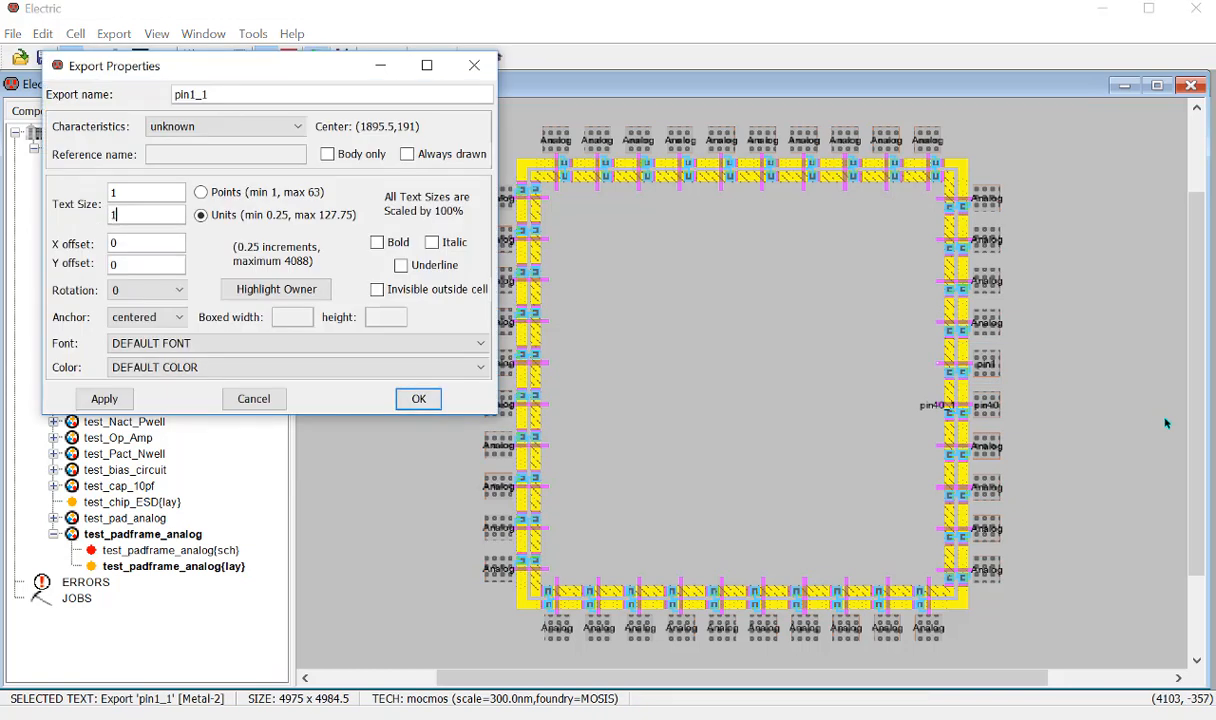
pyautogui.write('00')
pyautogui.press('Return')
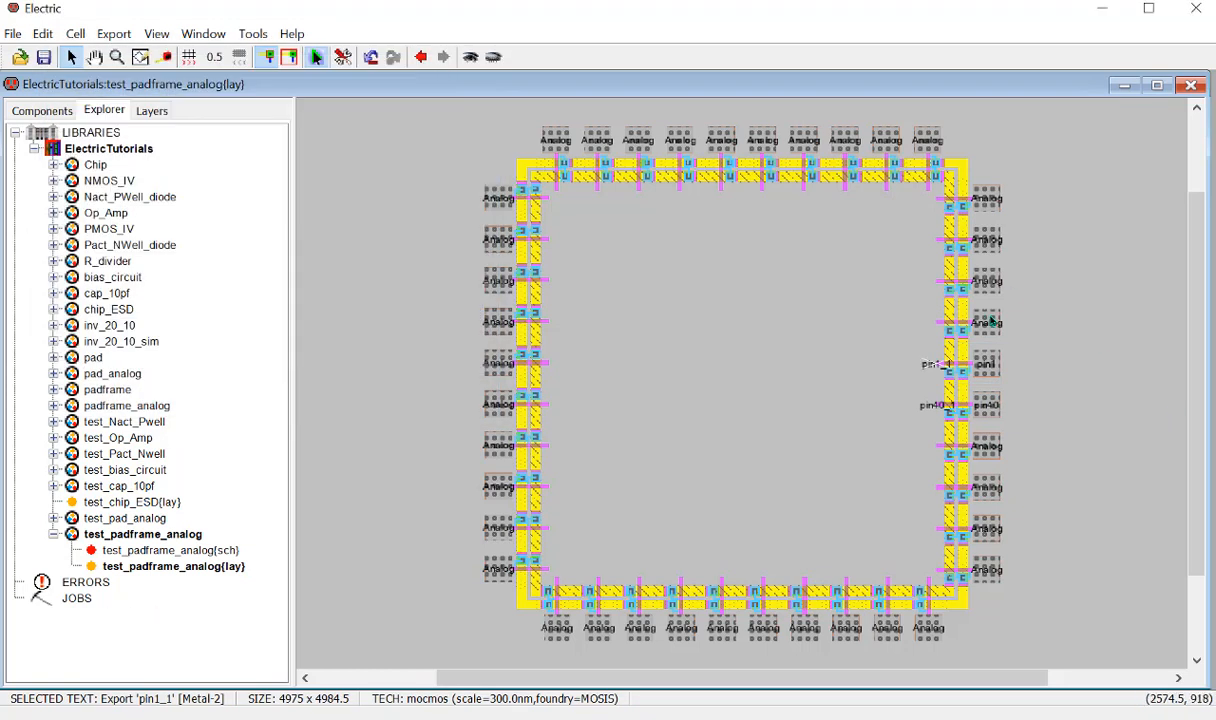
# Export the Analog port of the fourth right-side pad as pin2 and set the export's text size to 100 units.
pyautogui.hotkey('ctrl', 'e')
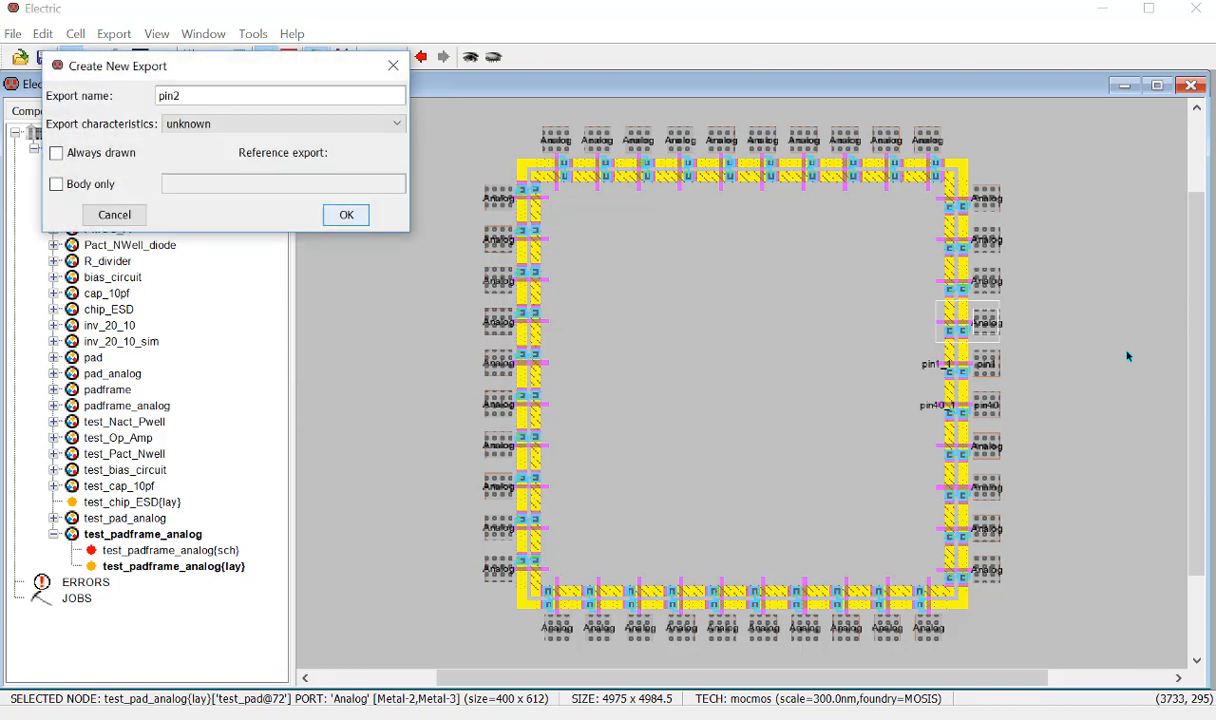
pyautogui.press('Return')
pyautogui.click(988, 328)
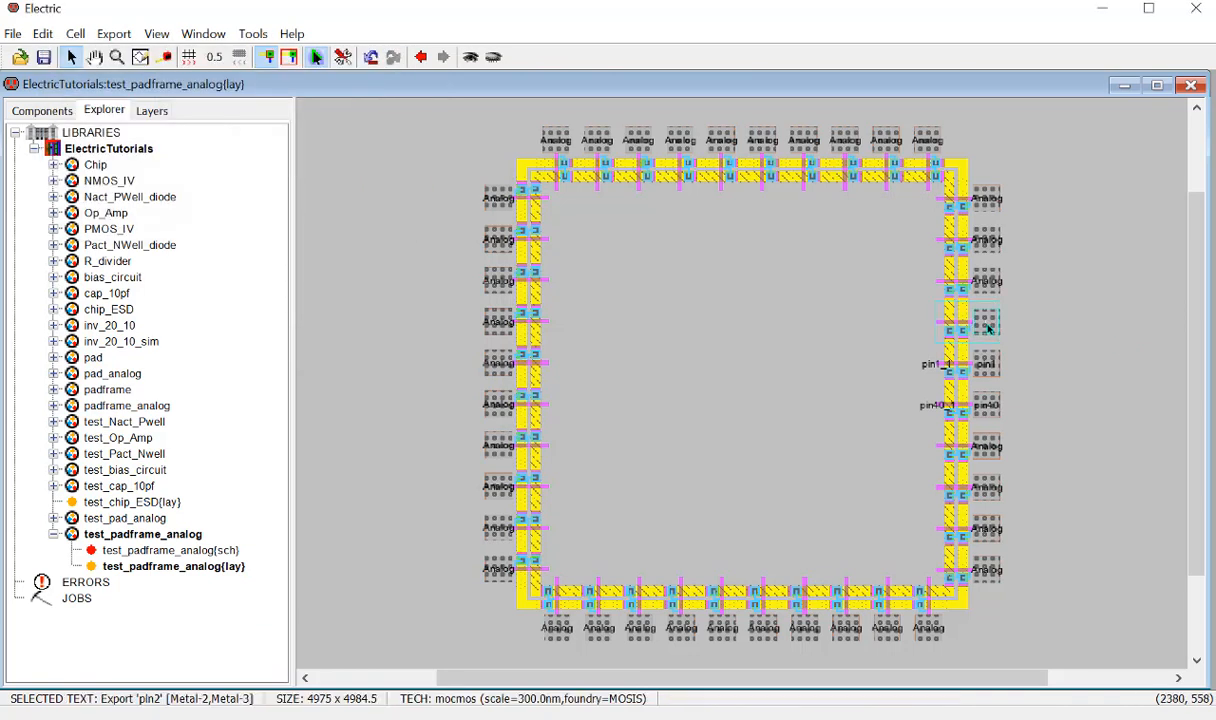
pyautogui.hotkey('ctrl', 'i')
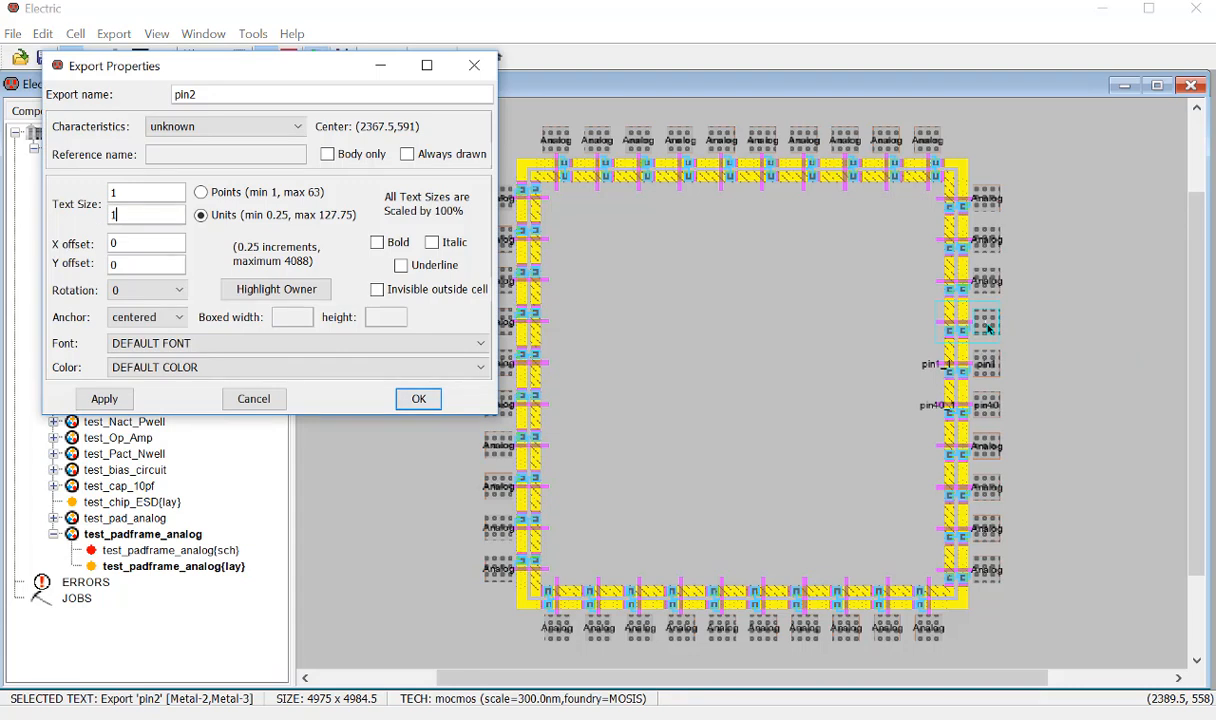
pyautogui.write('00')
pyautogui.press('Return')
# Export the fourth right-side pad's inner Analog_1 port as pin2_1 and set the export's text size to 100 units.
pyautogui.click(940, 322)
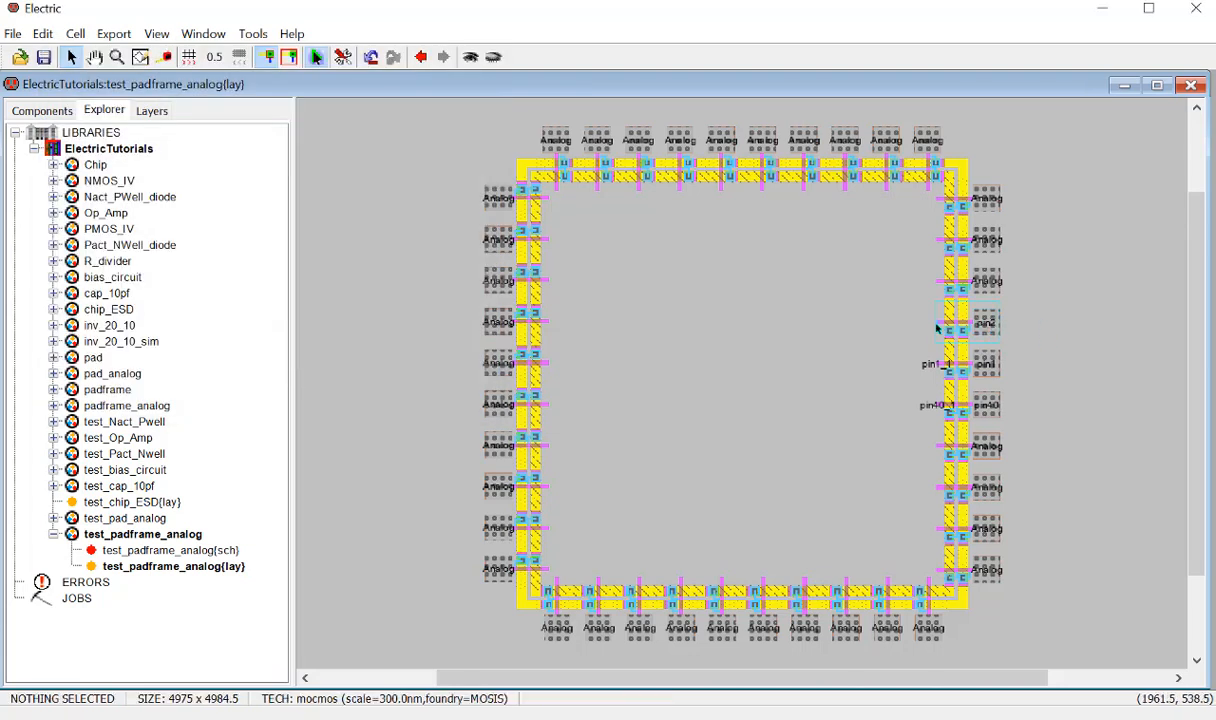
pyautogui.click(937, 328)
pyautogui.hotkey('ctrl', 'e')
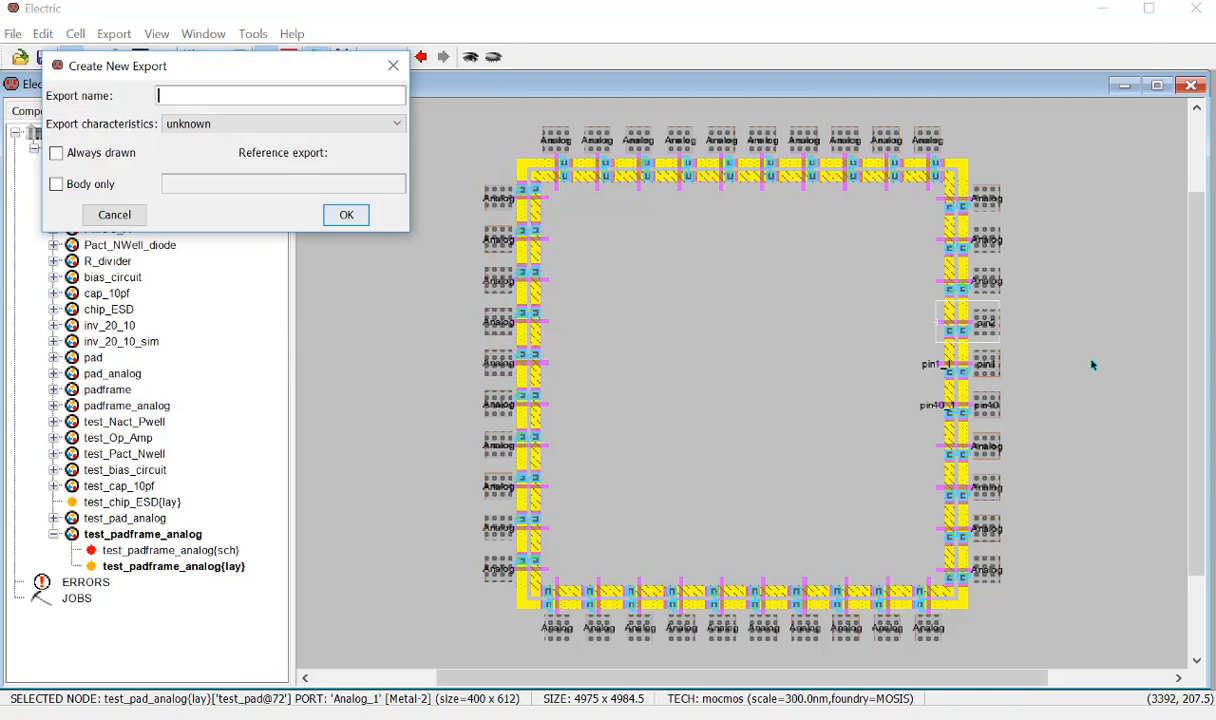
pyautogui.write('pin2_1')
pyautogui.press('Return')
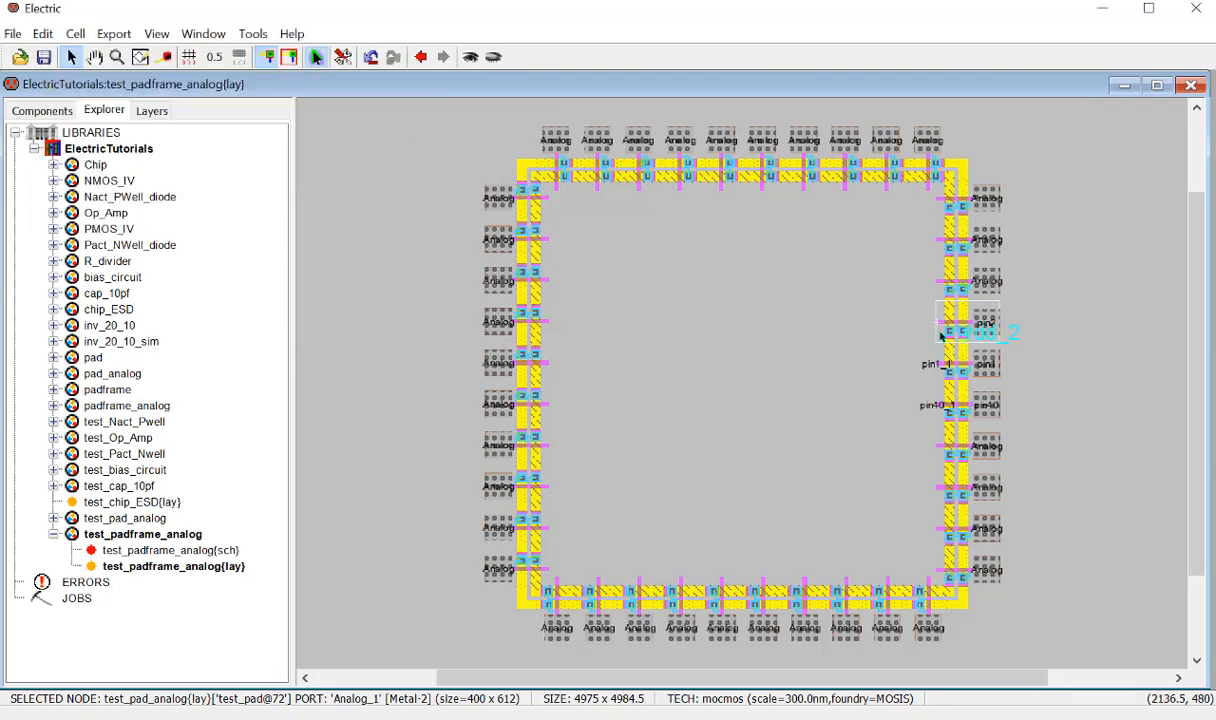
pyautogui.hotkey('ctrl', 'i')
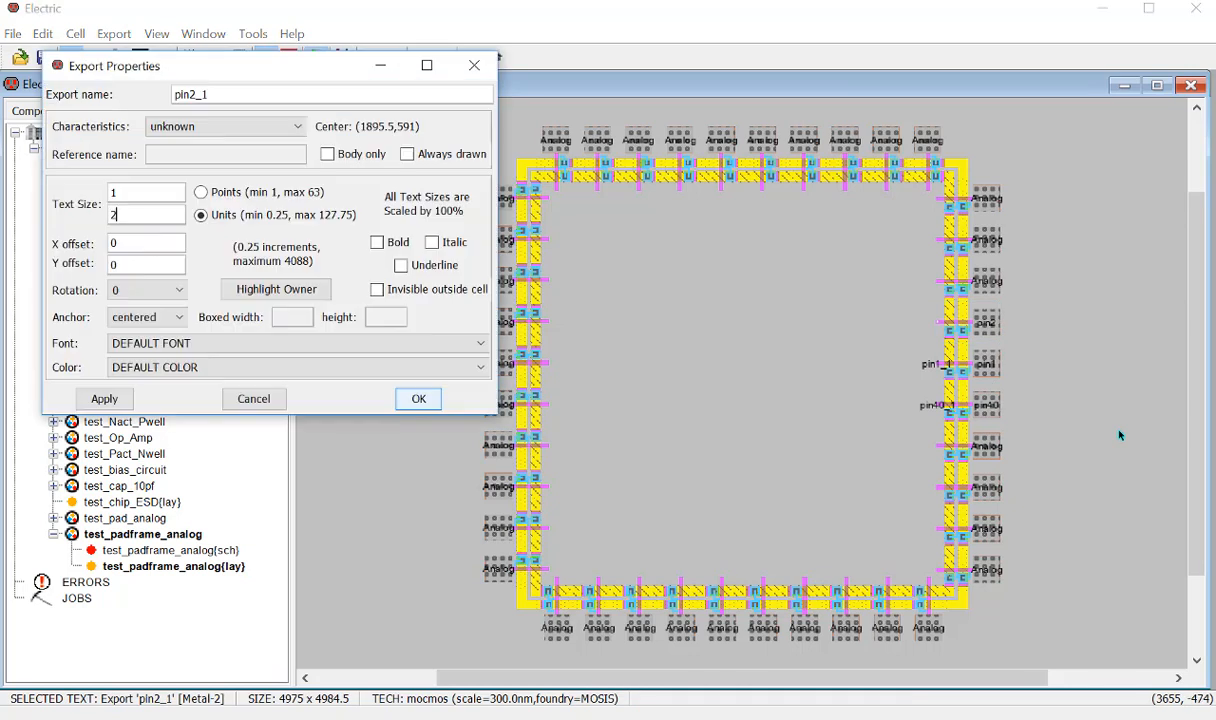
pyautogui.write('100')
pyautogui.press('Return')
# Export the Analog port of the third right-side pad as pin3 and set the export's text size to 100 units.
pyautogui.click(990, 281)
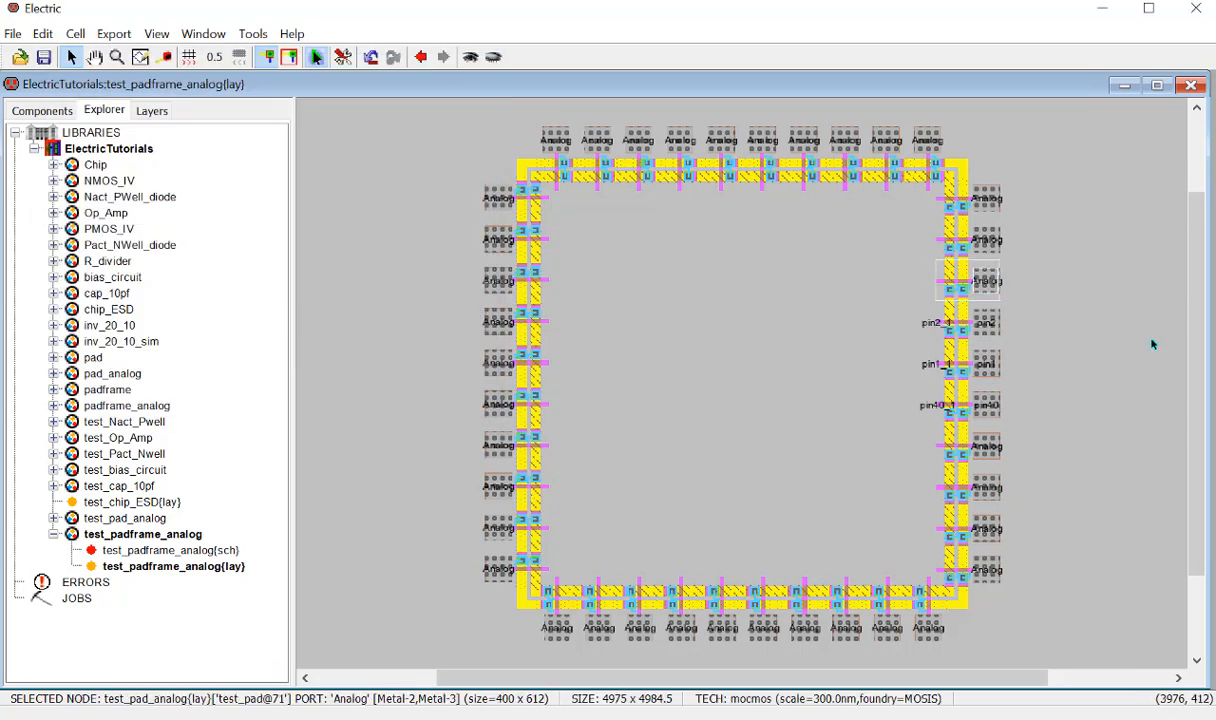
pyautogui.hotkey('ctrl', 'e')
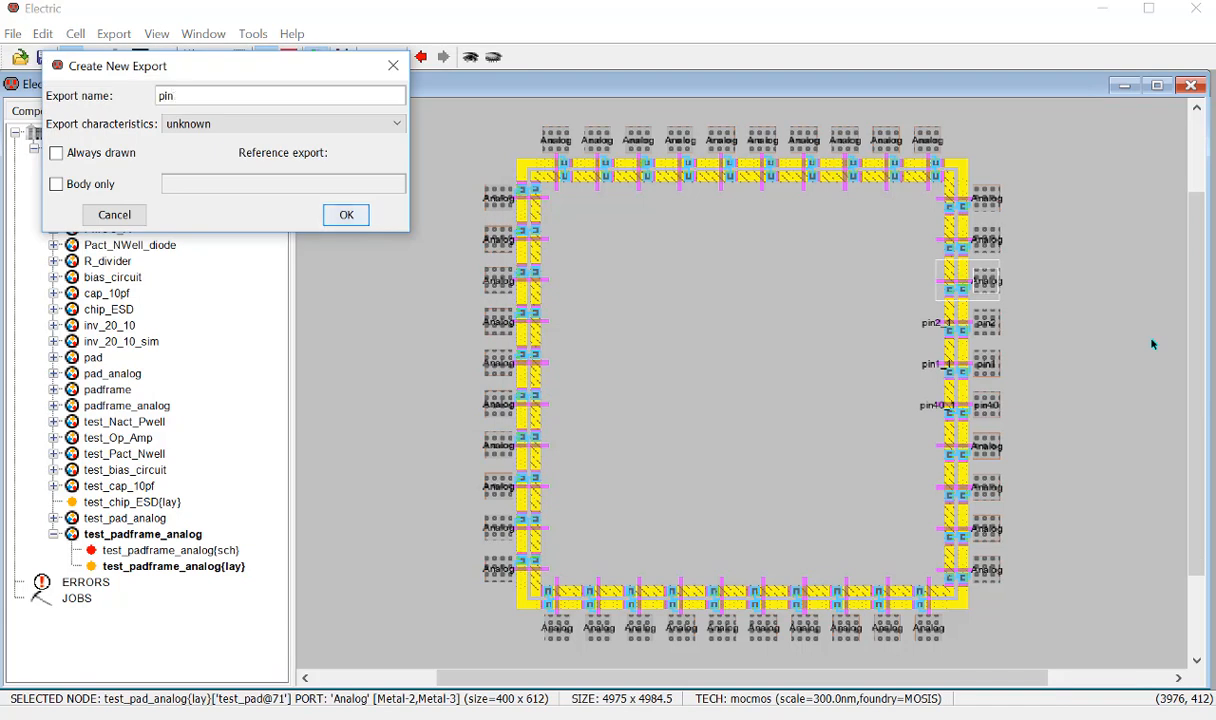
pyautogui.write('pin3')
pyautogui.press('Return')
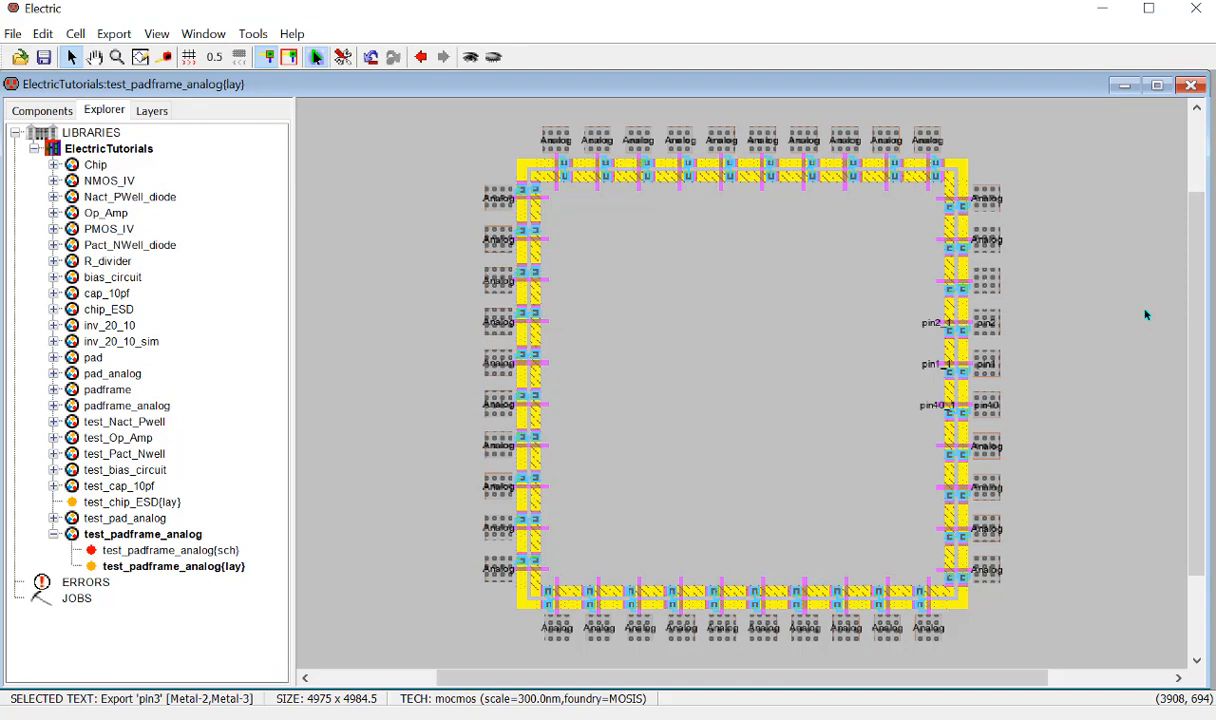
pyautogui.hotkey('ctrl', 'e')
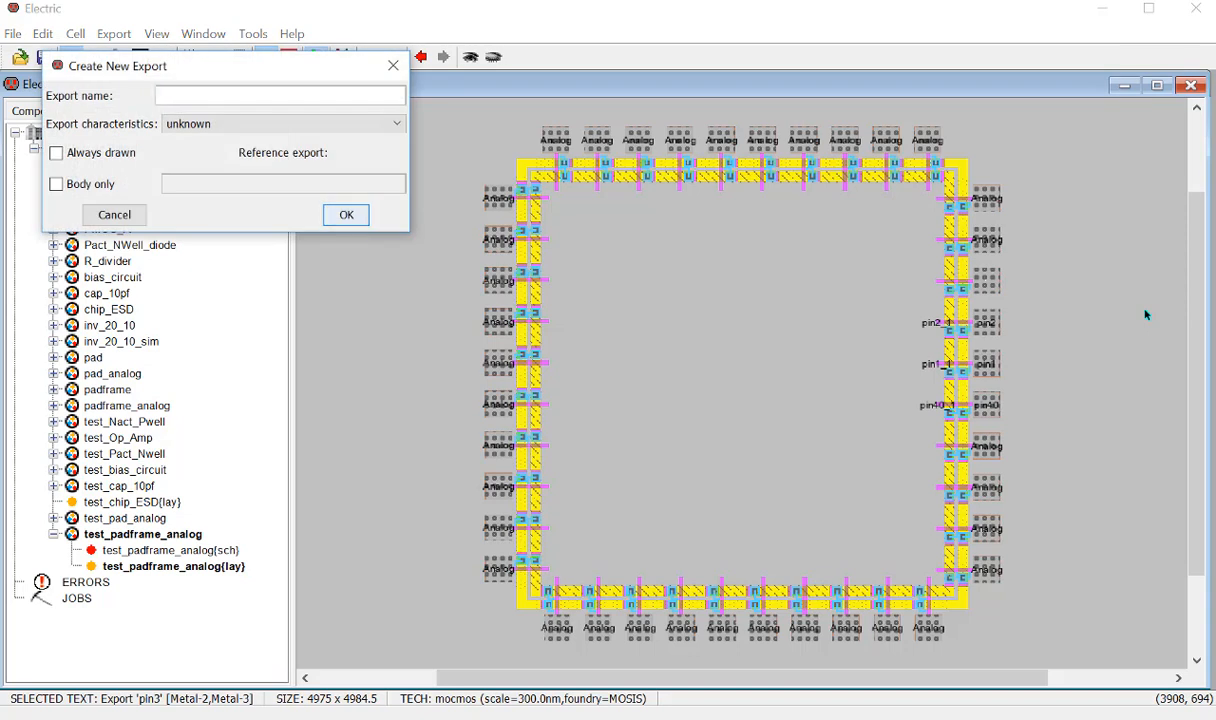
pyautogui.click(393, 65)
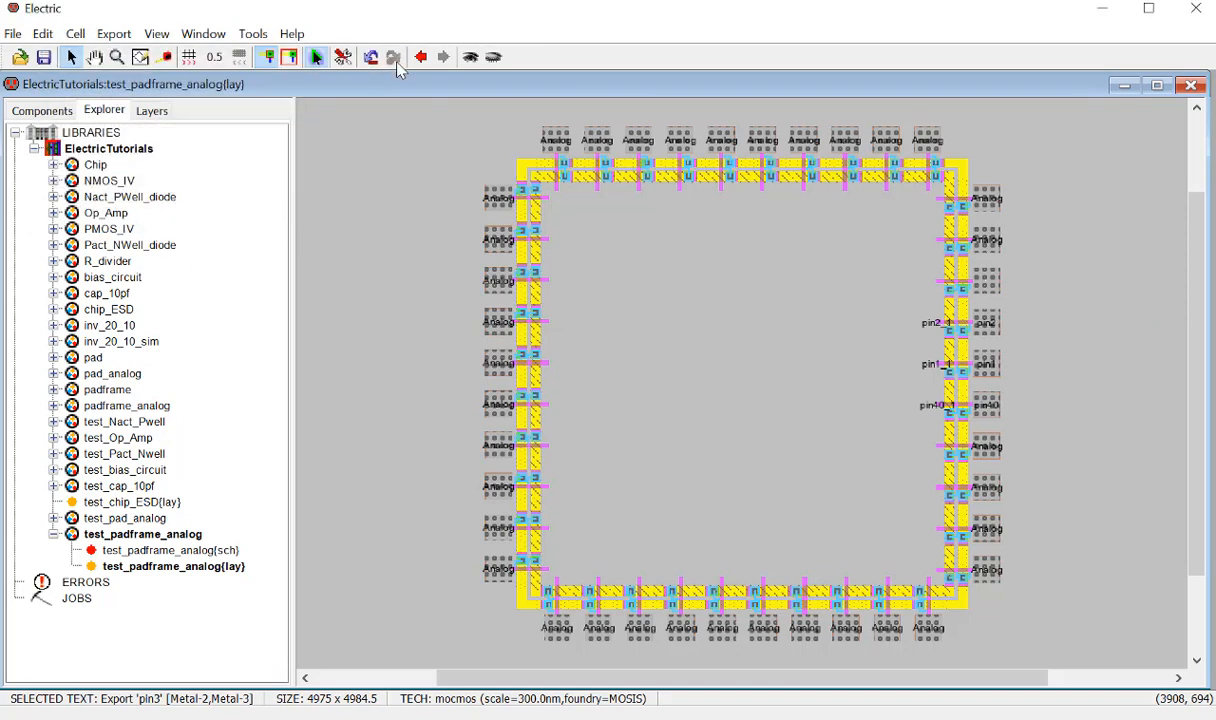
pyautogui.hotkey('ctrl', 'i')
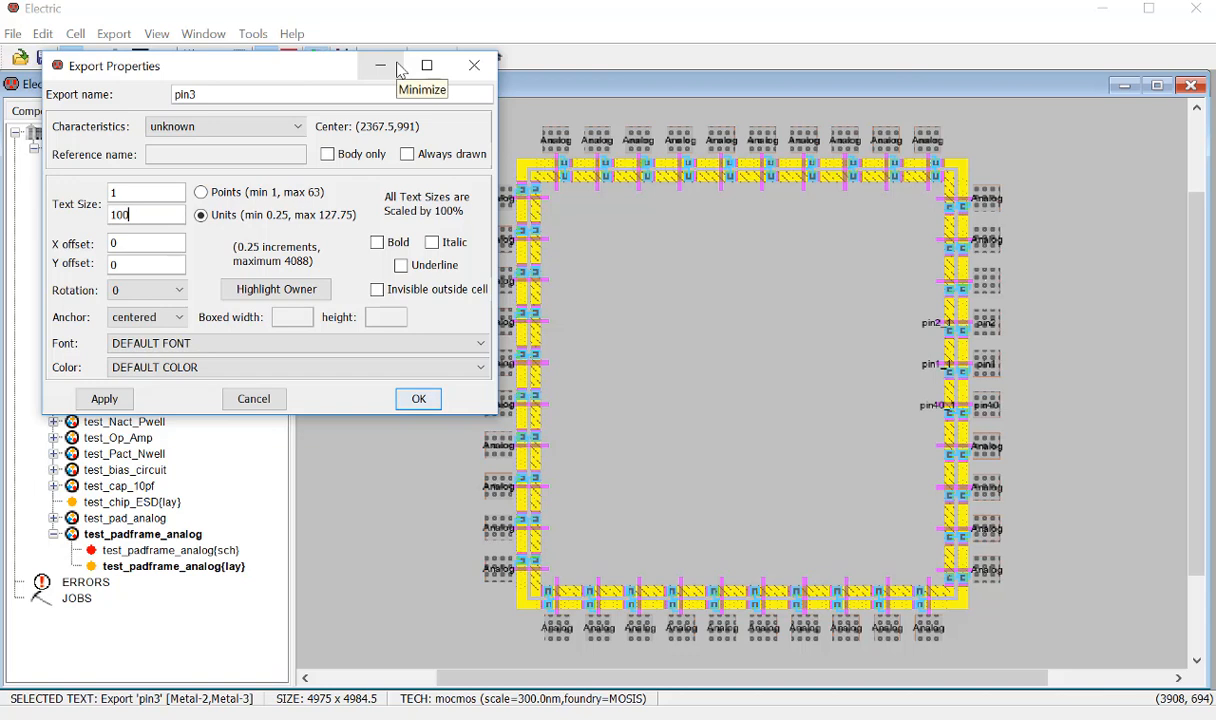
pyautogui.click(398, 67)
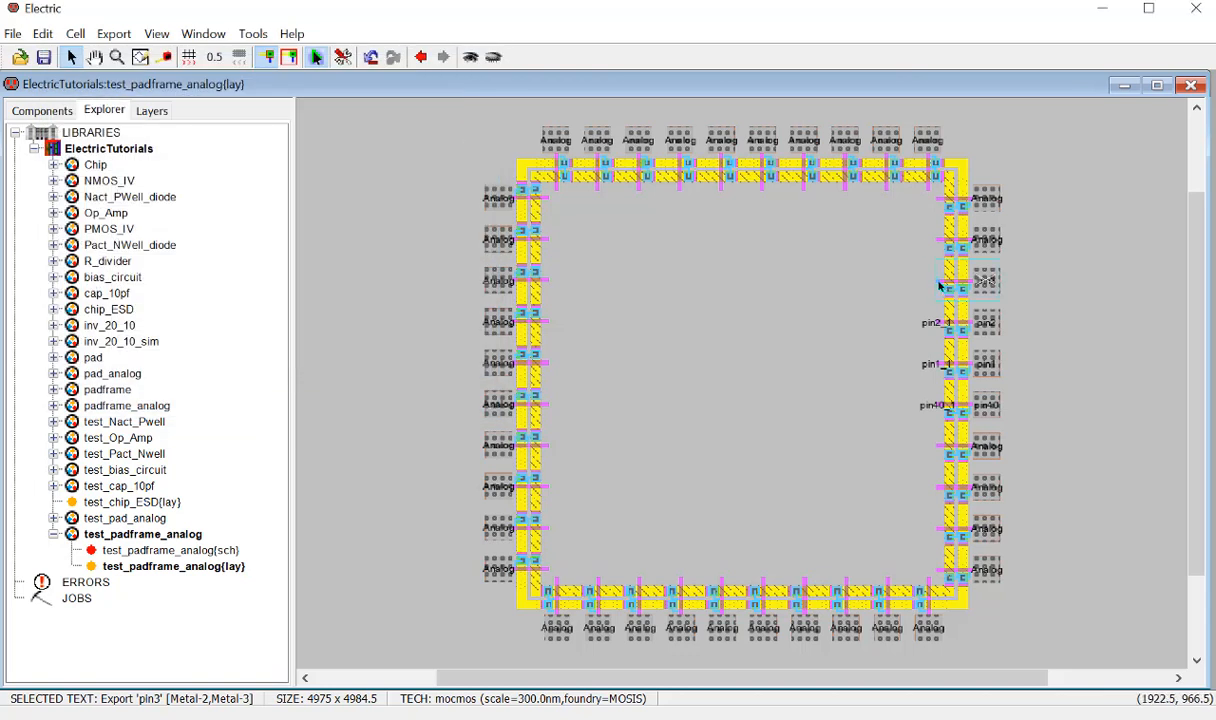
# Export the third right-side pad's inner Analog_1 port as pin3_1 and set the export's text size to 100 units.
pyautogui.click(944, 281)
pyautogui.hotkey('ctrl', 'e')
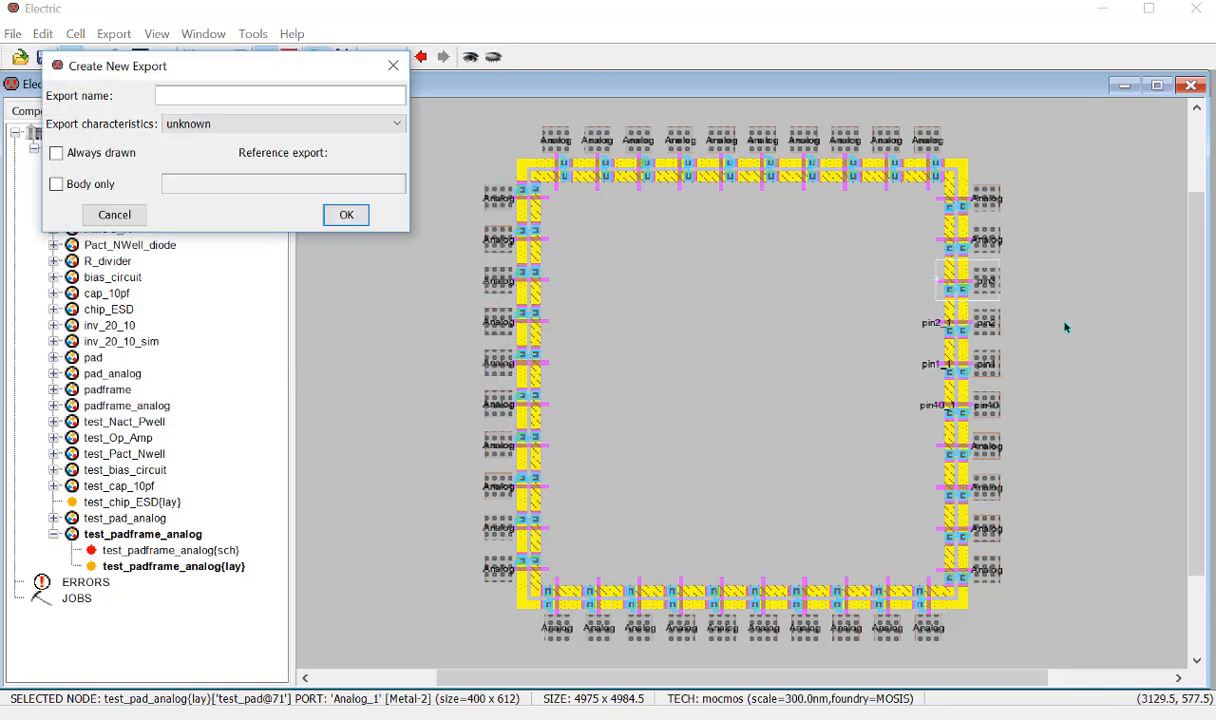
pyautogui.write('pin3_1')
pyautogui.press('Return')
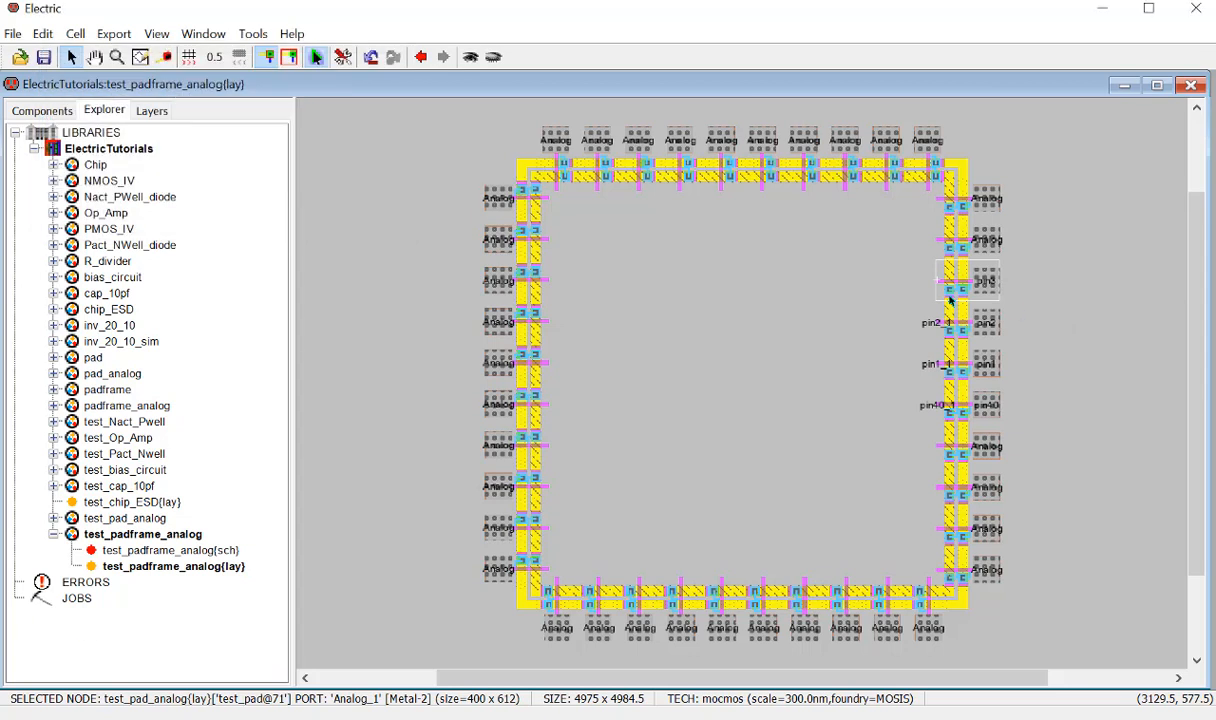
pyautogui.hotkey('ctrl', 'i')
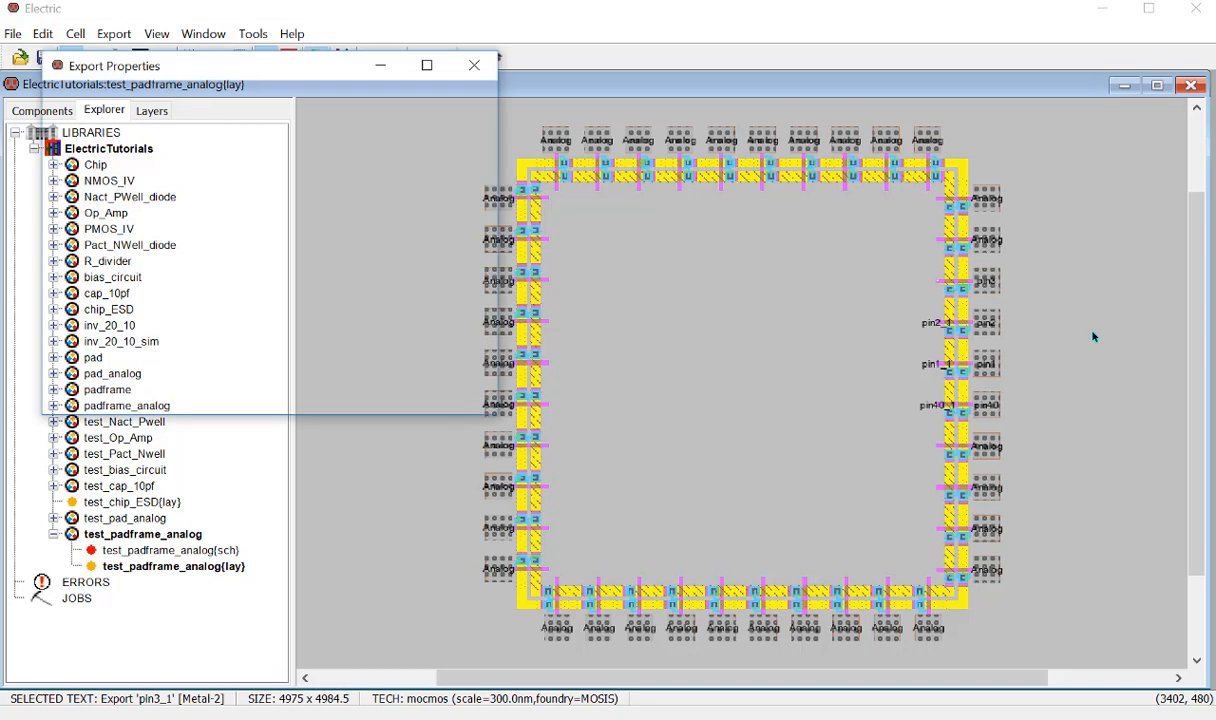
pyautogui.write('100')
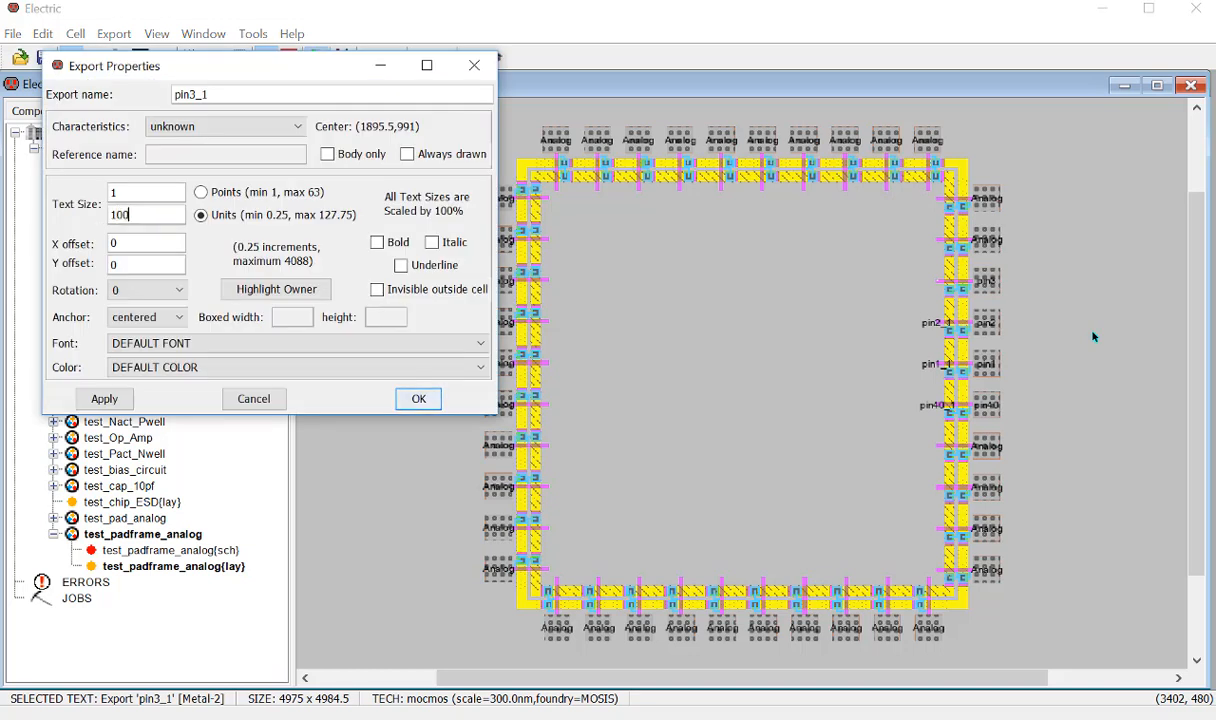
pyautogui.press('Return')
# Export the Analog port of the second right-side pad as pin4 and set the export's text size to 100 units.
pyautogui.click(992, 247)
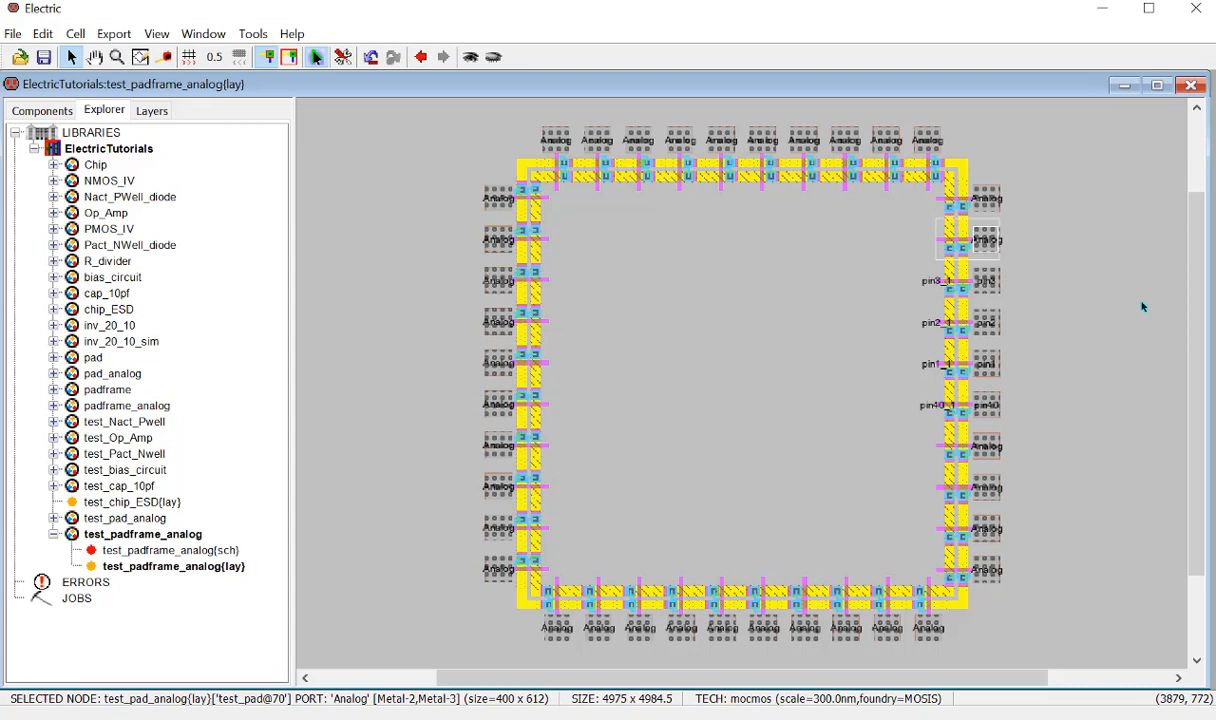
pyautogui.hotkey('ctrl', 'e')
pyautogui.write('pin4')
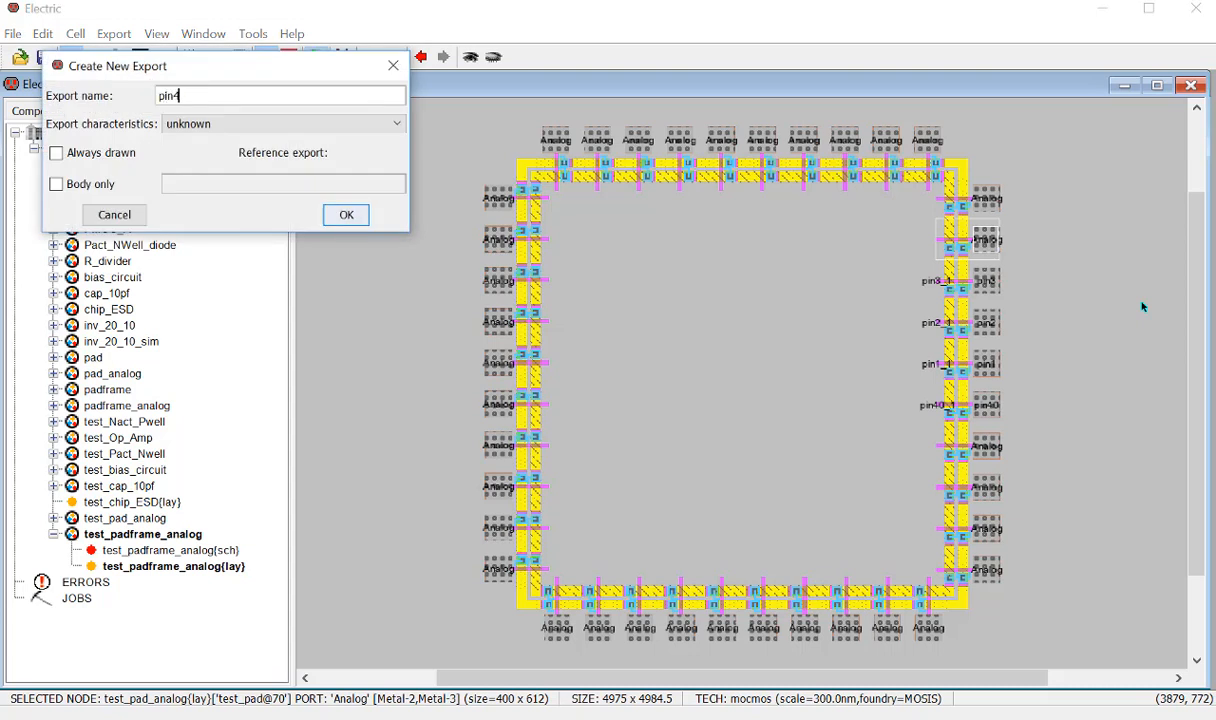
pyautogui.press('Return')
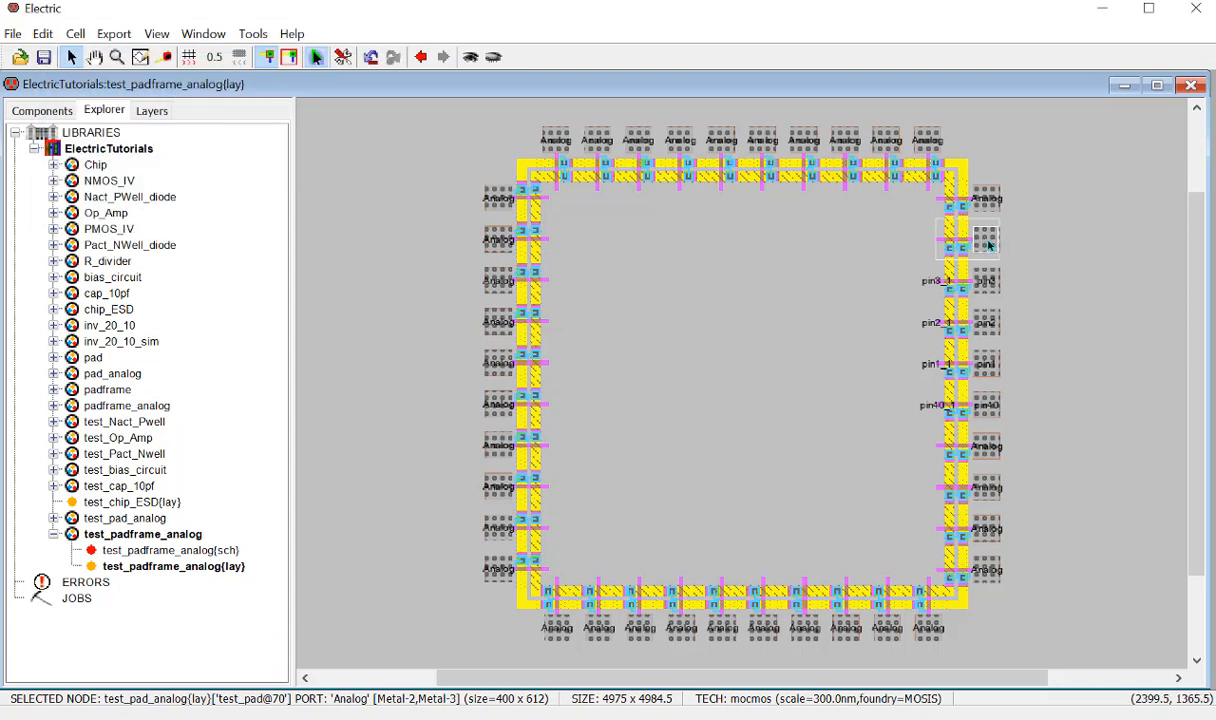
pyautogui.hotkey('ctrl', 'e')
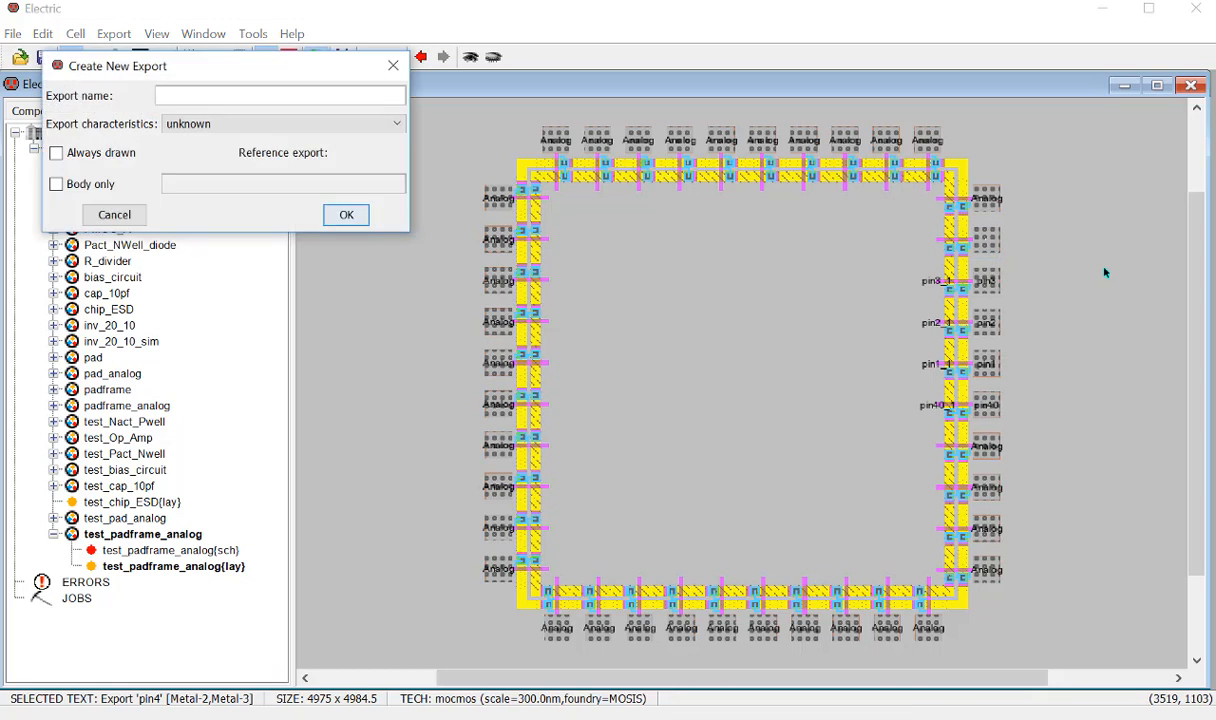
pyautogui.click(393, 65)
pyautogui.hotkey('ctrl', 'i')
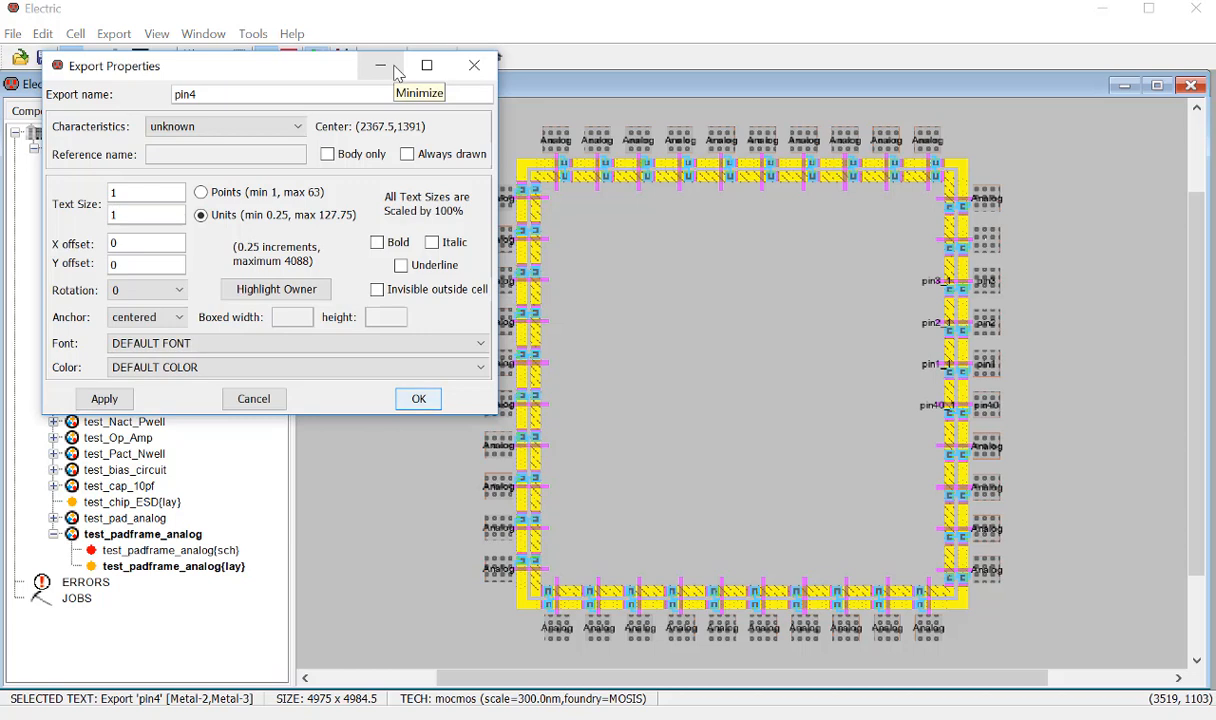
pyautogui.write('00')
pyautogui.press('Return')
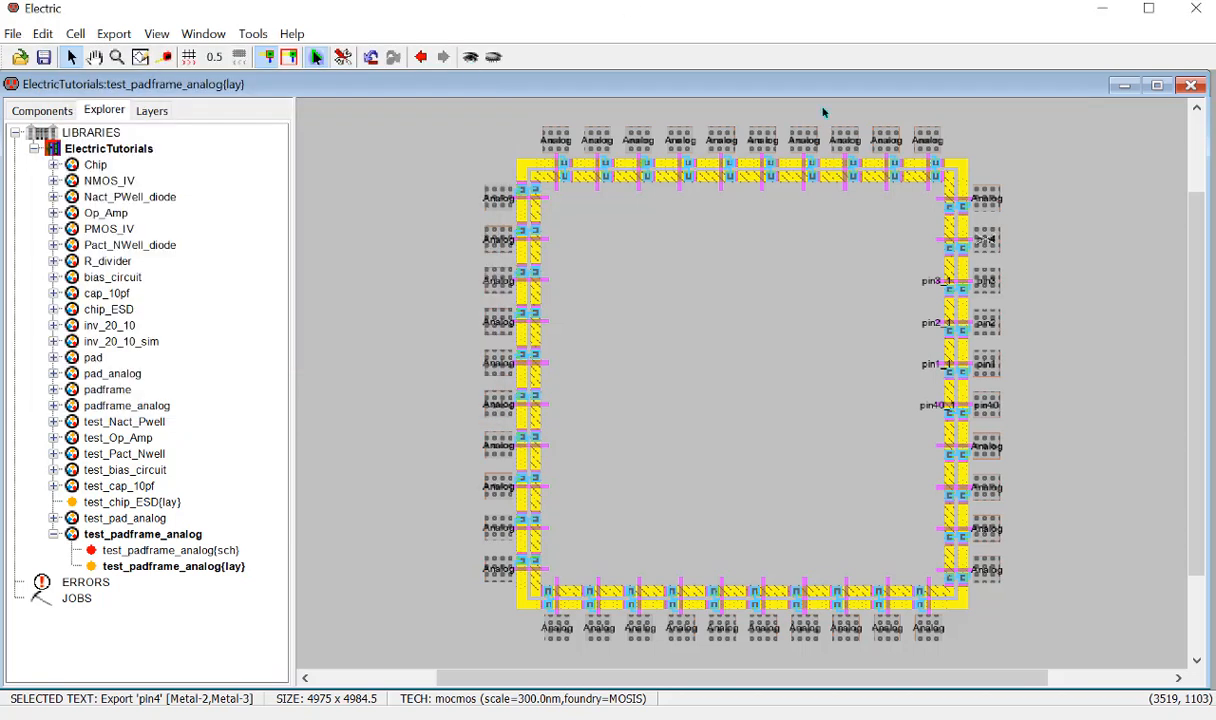
# Export the second right-side pad's inner Analog_1 port as pin4_1 and set the export's text size to 100 units.
pyautogui.click(940, 241)
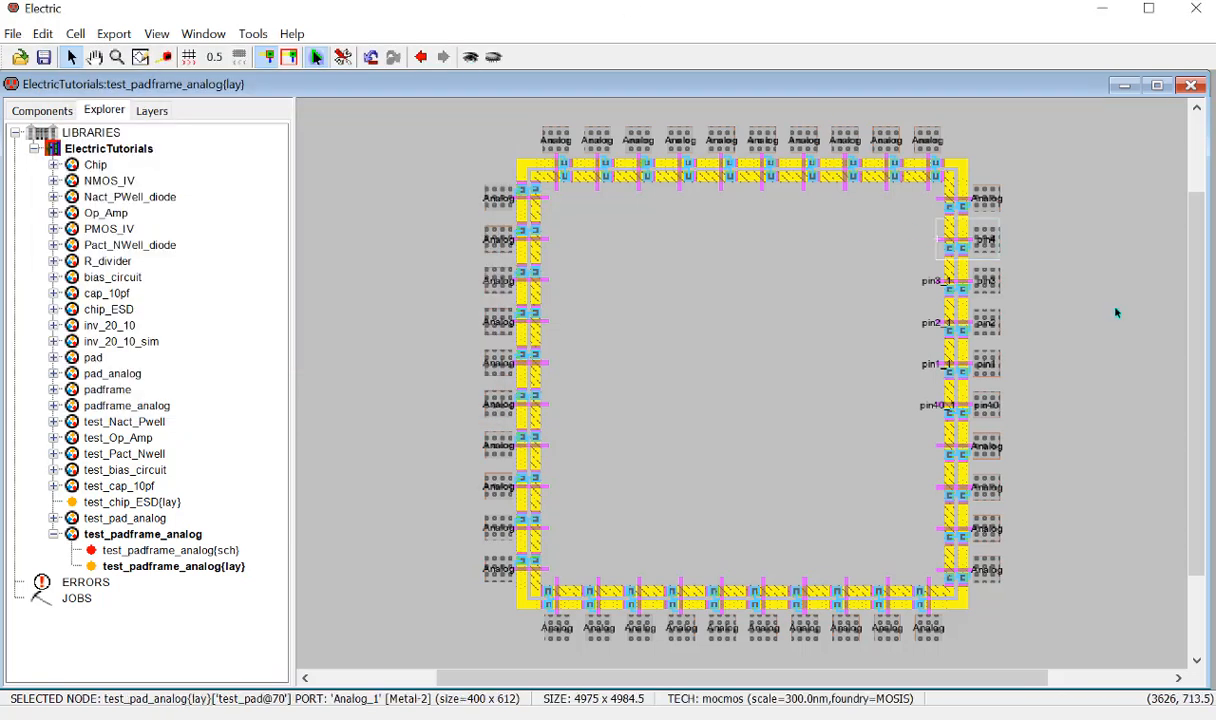
pyautogui.hotkey('ctrl', 'e')
pyautogui.write('pin')
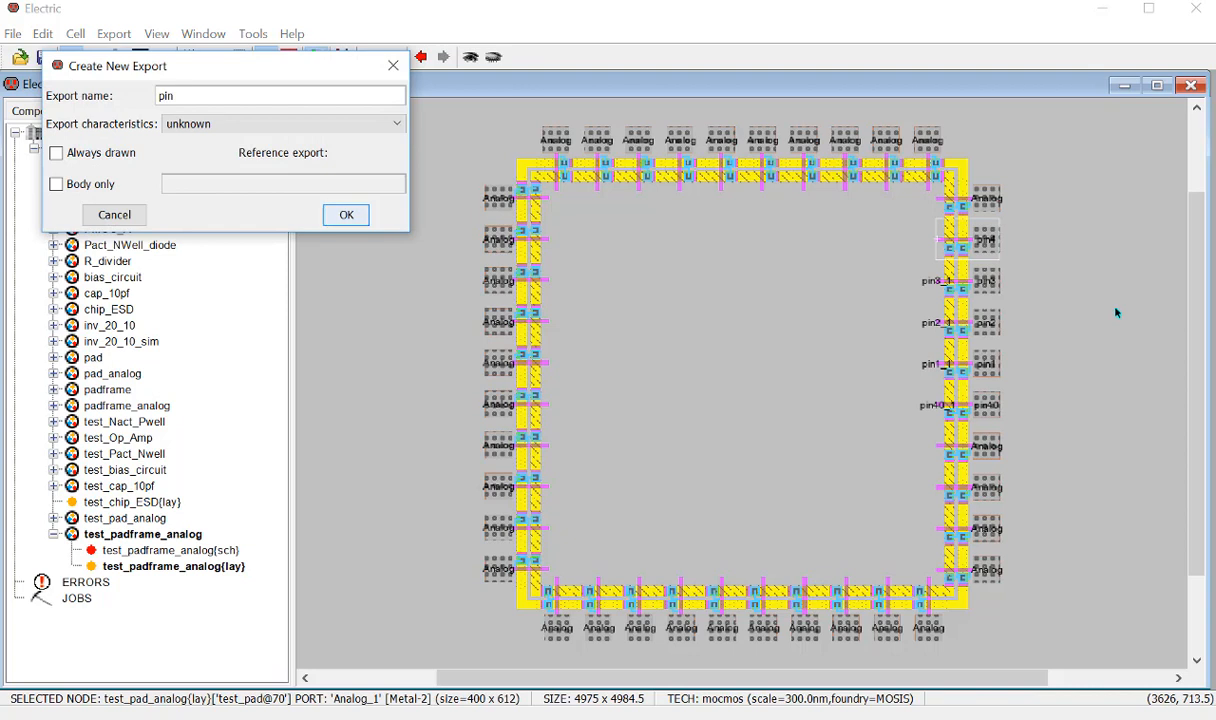
pyautogui.write('4_1')
pyautogui.press('Return')
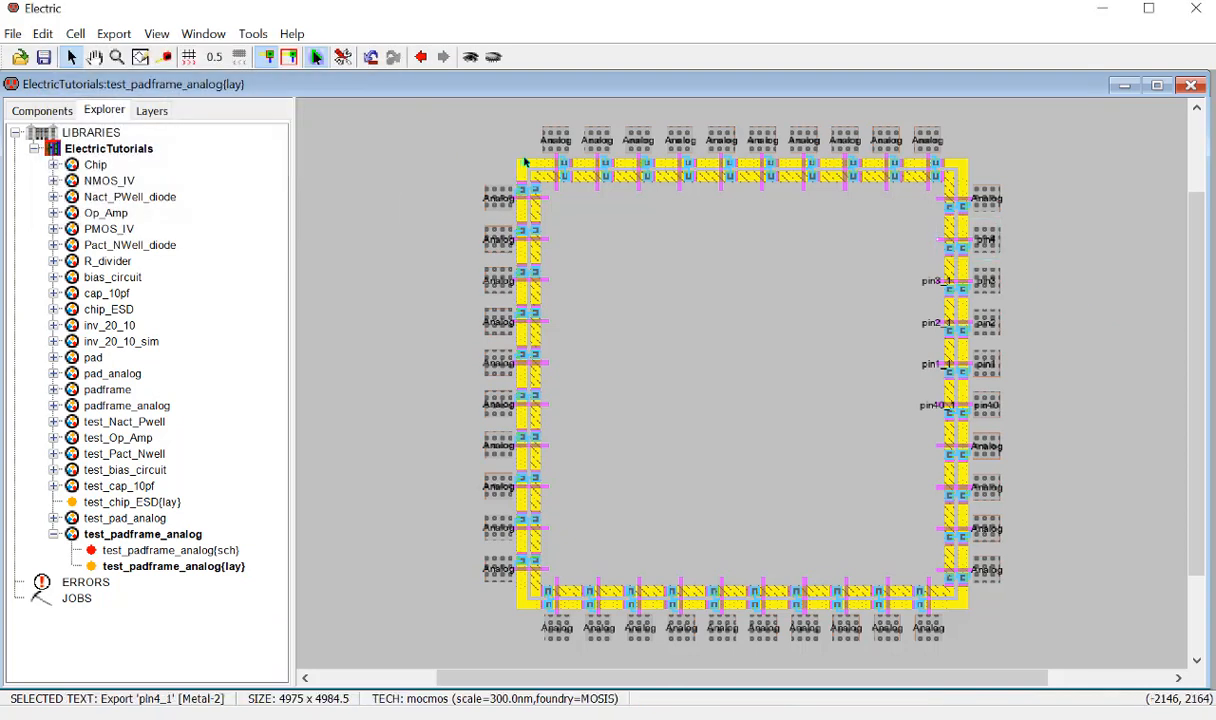
pyautogui.hotkey('ctrl', 'i')
pyautogui.write('10')
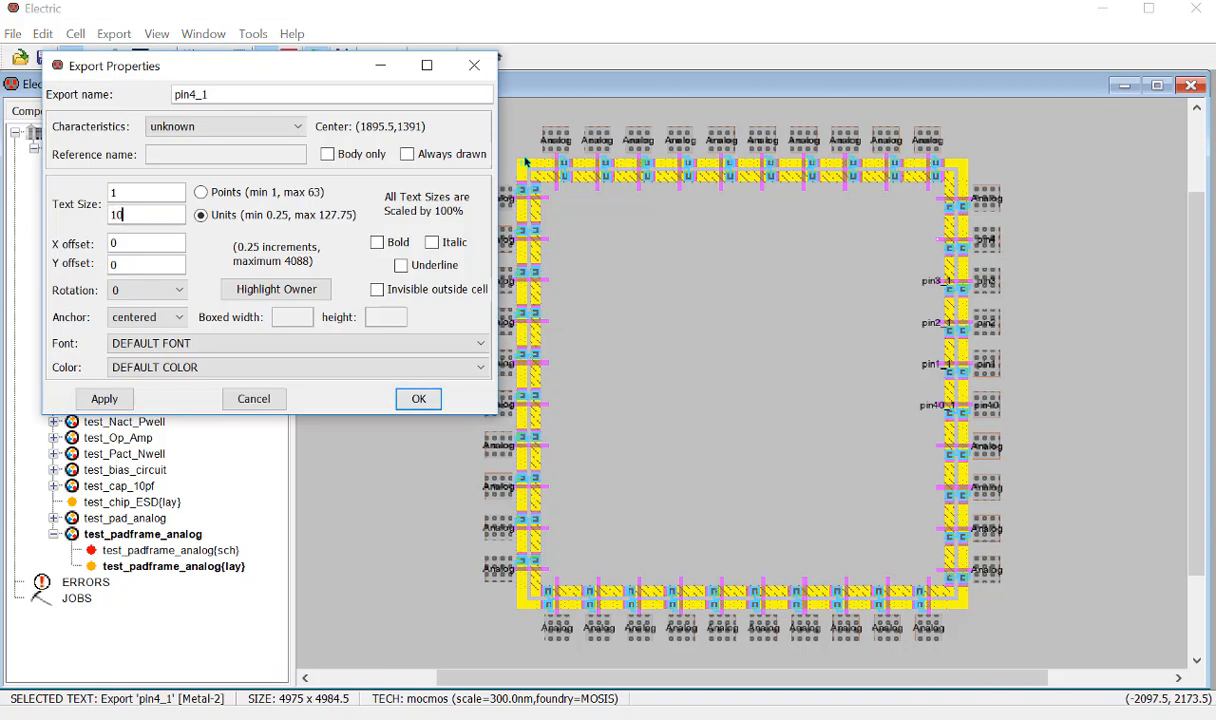
pyautogui.press('Return')
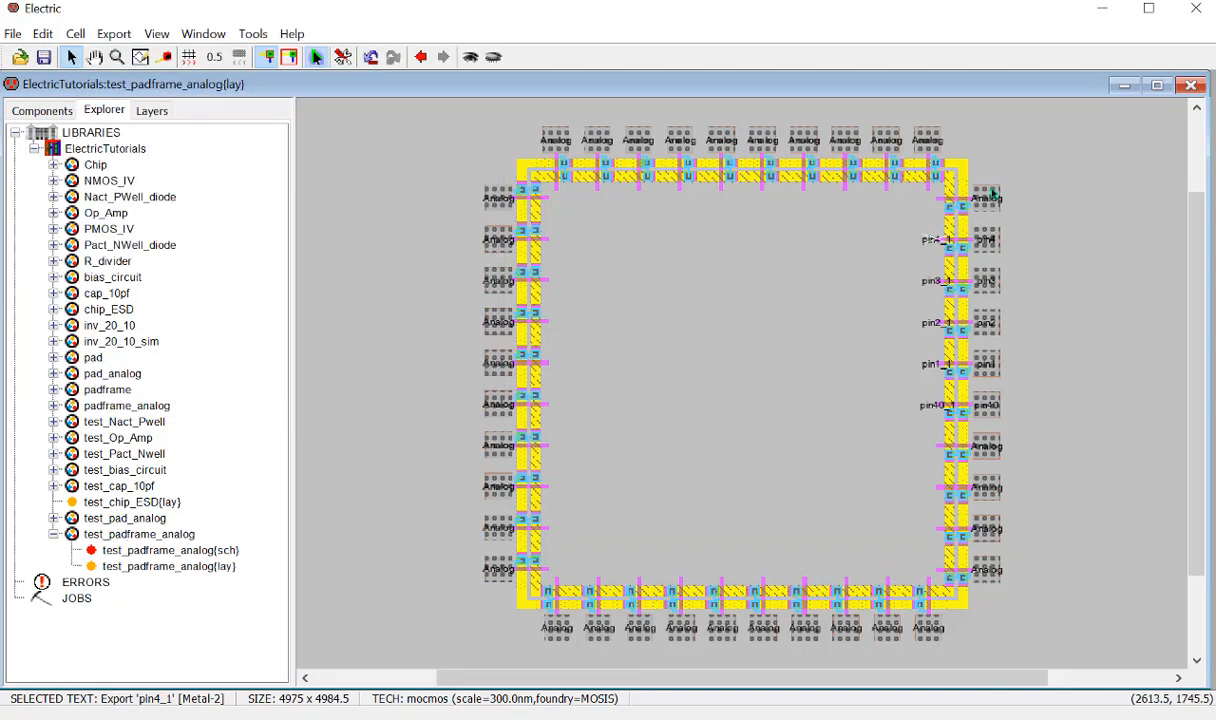
# Export the Analog port of the topmost right-side pad as pin5 and set the export's text size to 100 units.
pyautogui.click(990, 194)
pyautogui.hotkey('ctrl', 'e')
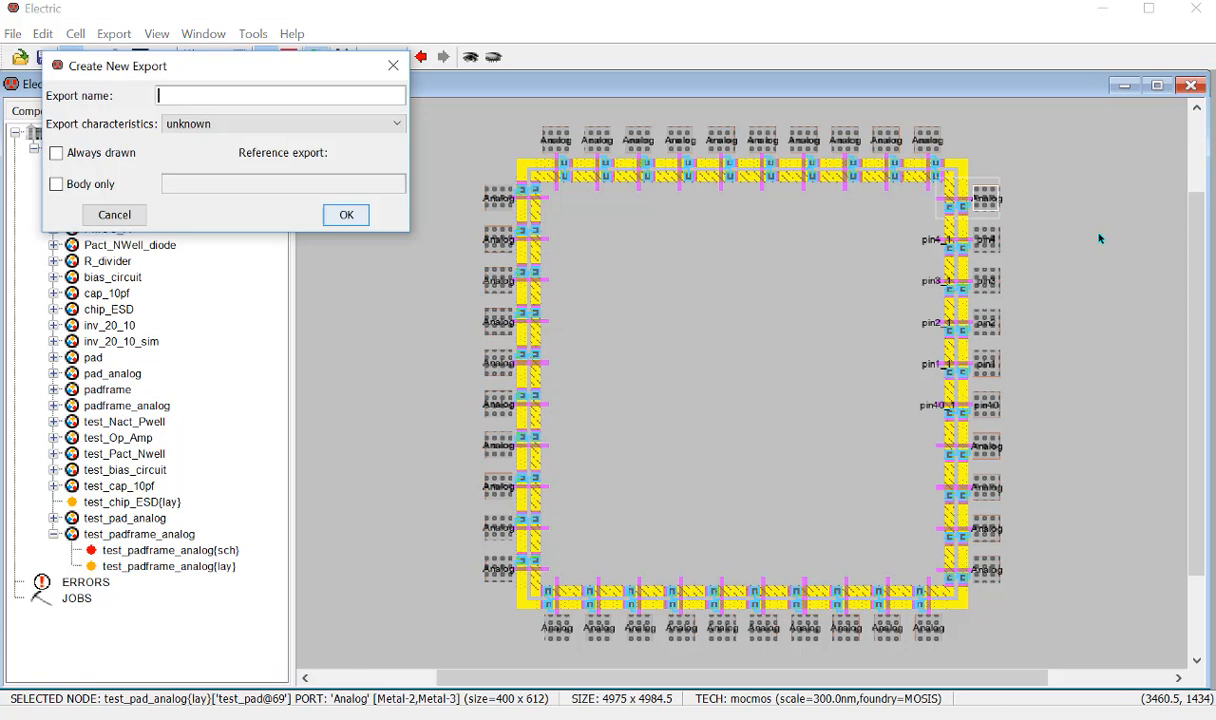
pyautogui.write('pin5')
pyautogui.press('Return')
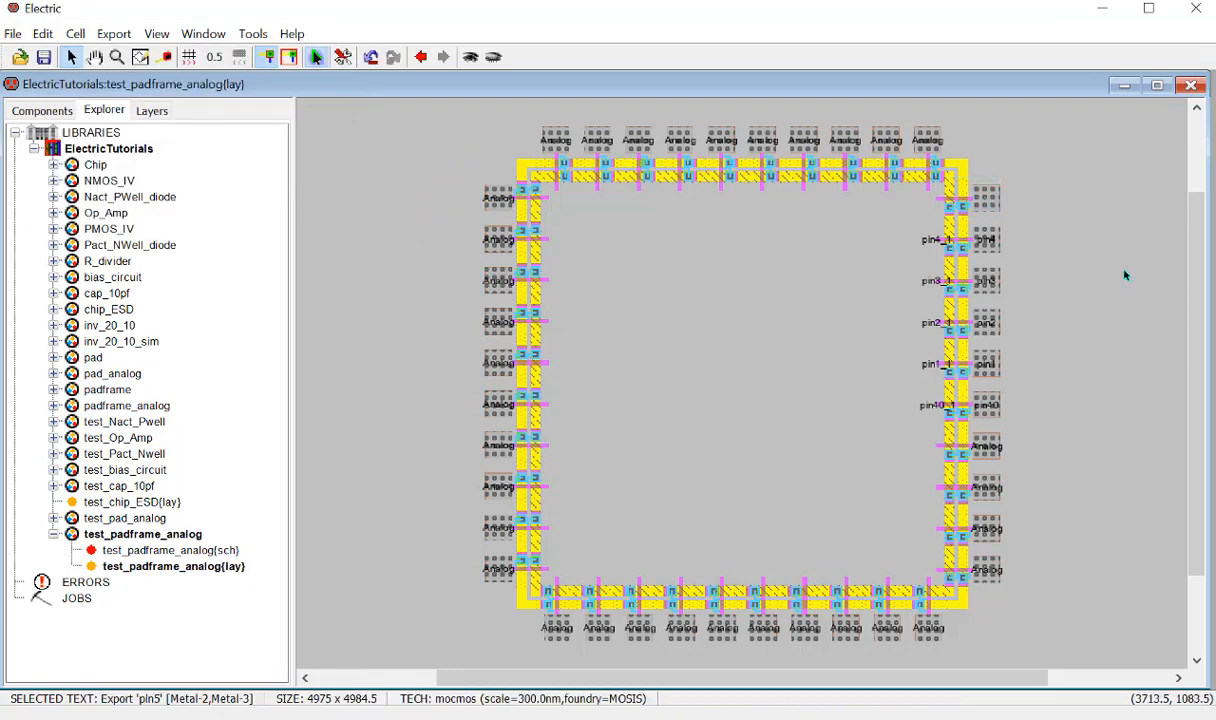
pyautogui.hotkey('ctrl', 'i')
pyautogui.write('00')
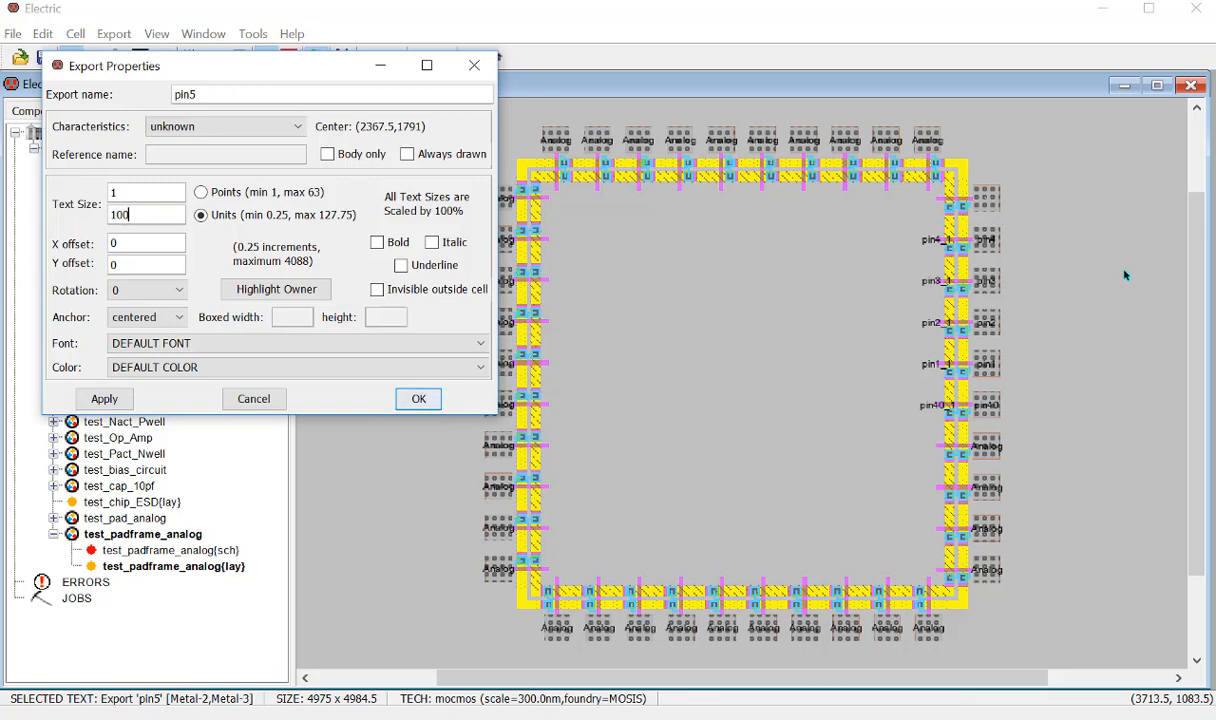
pyautogui.press('Return')
# Export the topmost right-side pad's inner Analog_1 port as pin5_1.
pyautogui.click(940, 207)
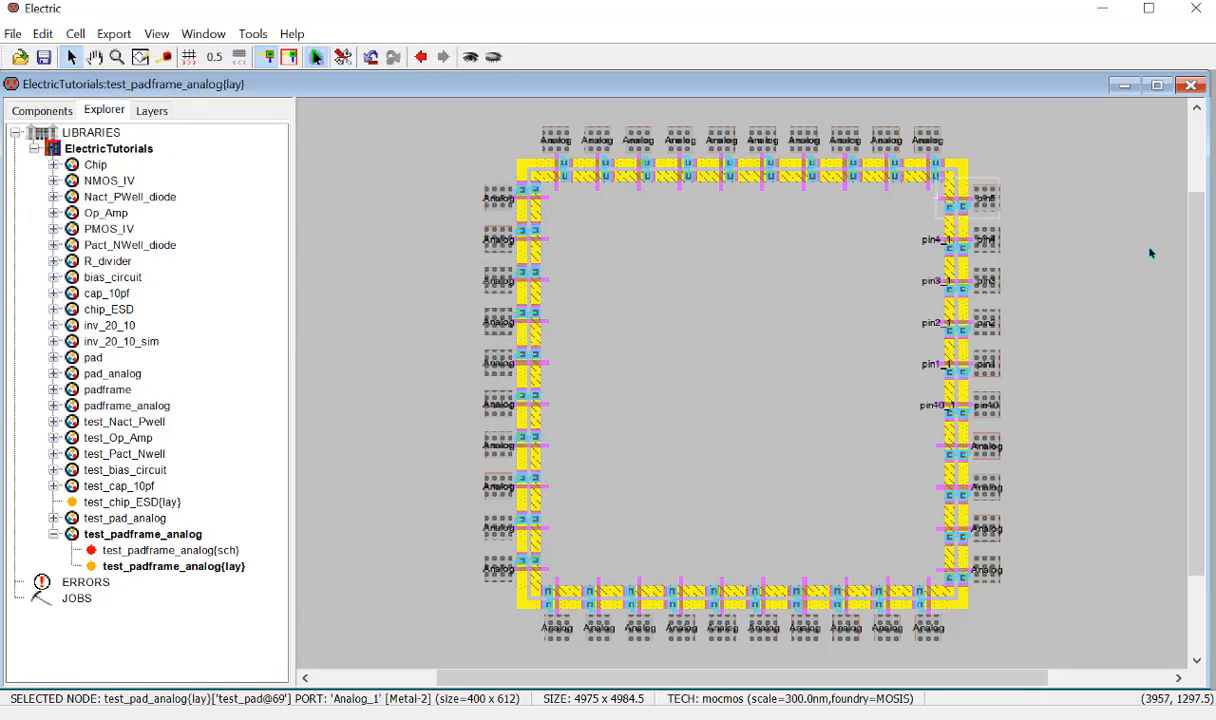
pyautogui.hotkey('ctrl', 'e')
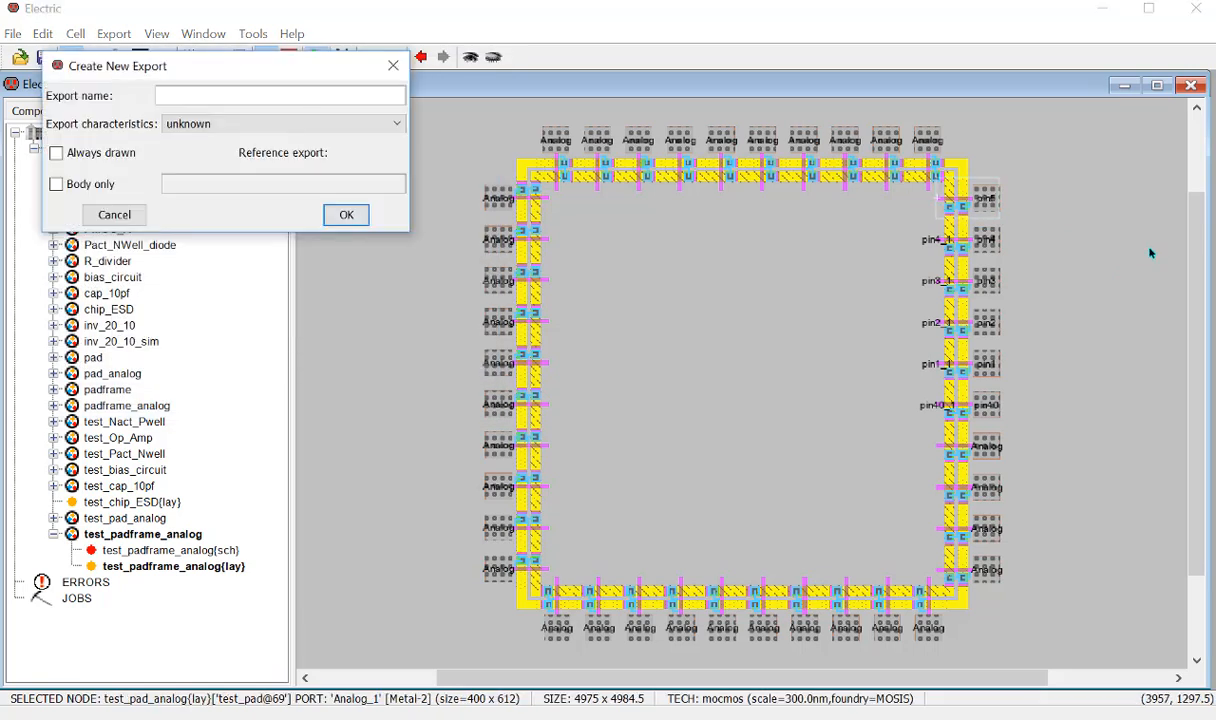
pyautogui.write('pin5_2')
pyautogui.press('Return')
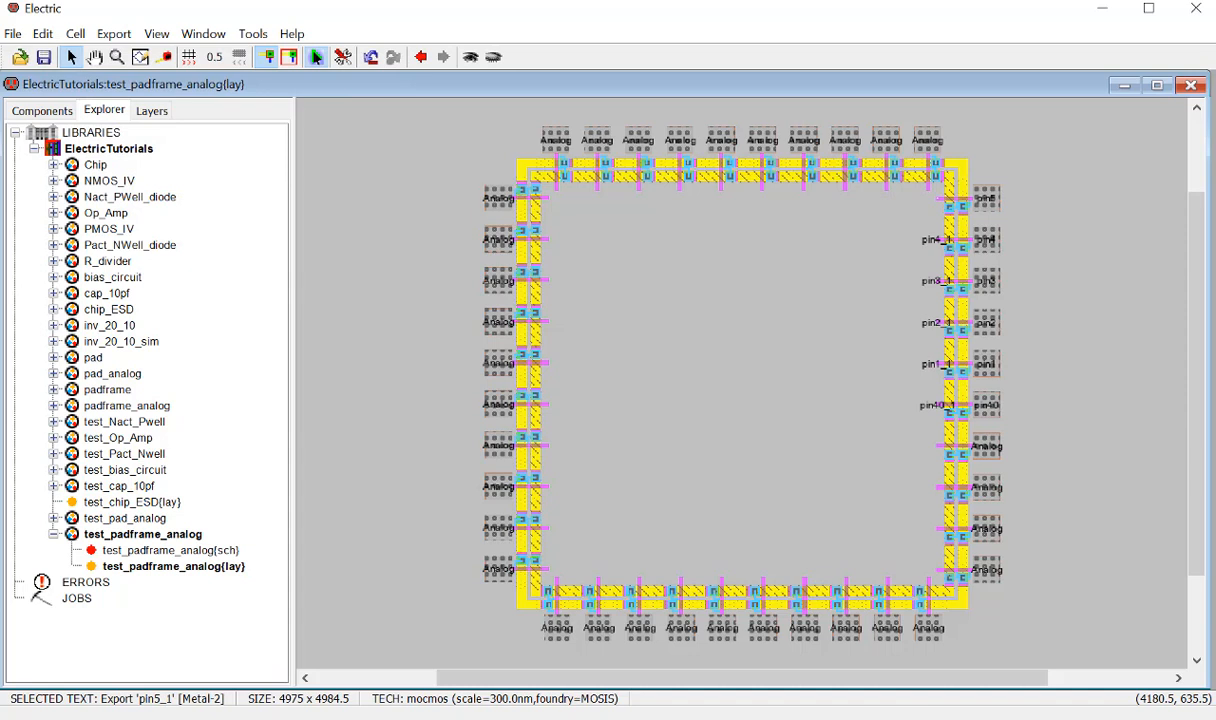
# Set the text size of the pin5_1 export to 100 units.
pyautogui.hotkey('ctrl', 'i')
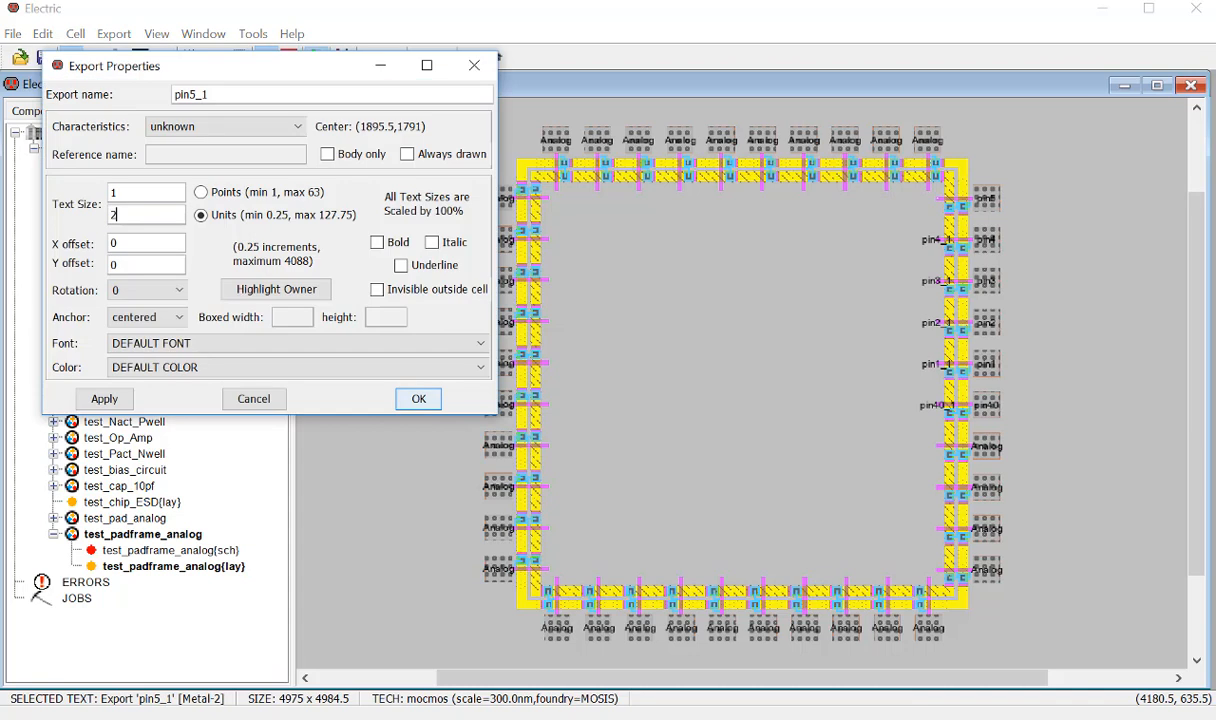
pyautogui.press('BackSpace')
pyautogui.write('100')
pyautogui.click(418, 398)
pyautogui.click(1095, 401)
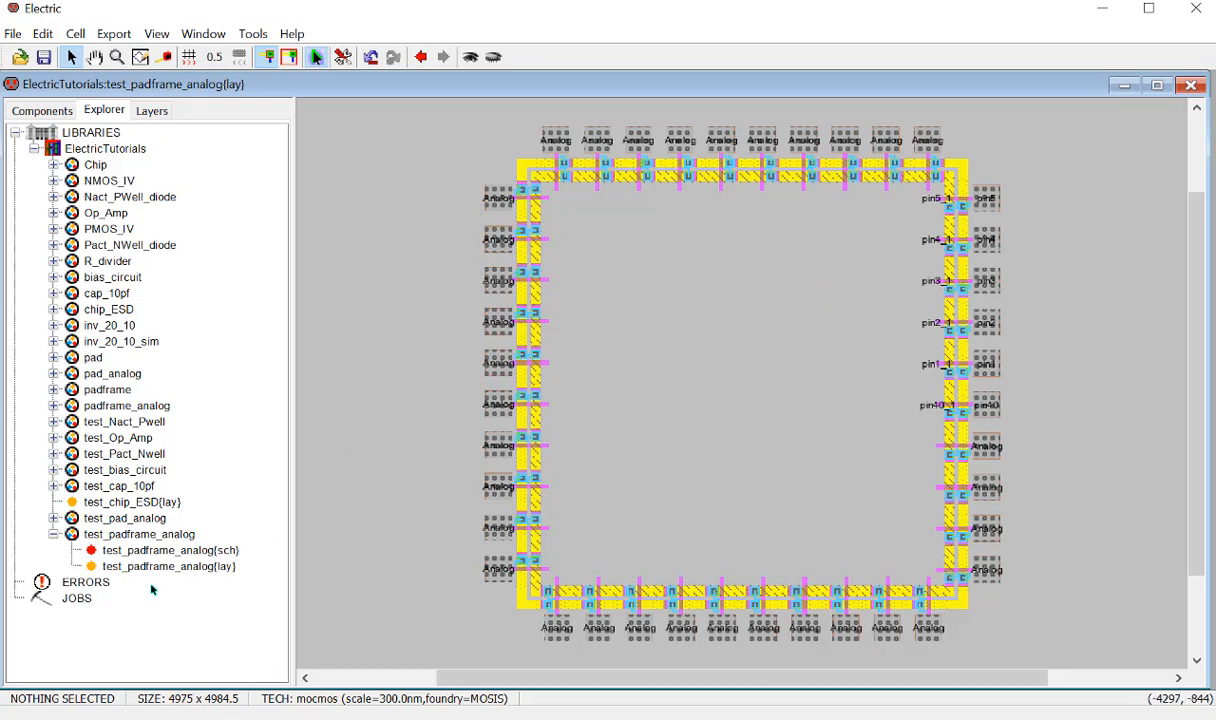
# Place an instance of test_Op_Amp{lay} in the middle of the padframe in test_chip_ESD{lay} and show its internal layout.
pyautogui.doubleClick(133, 503)
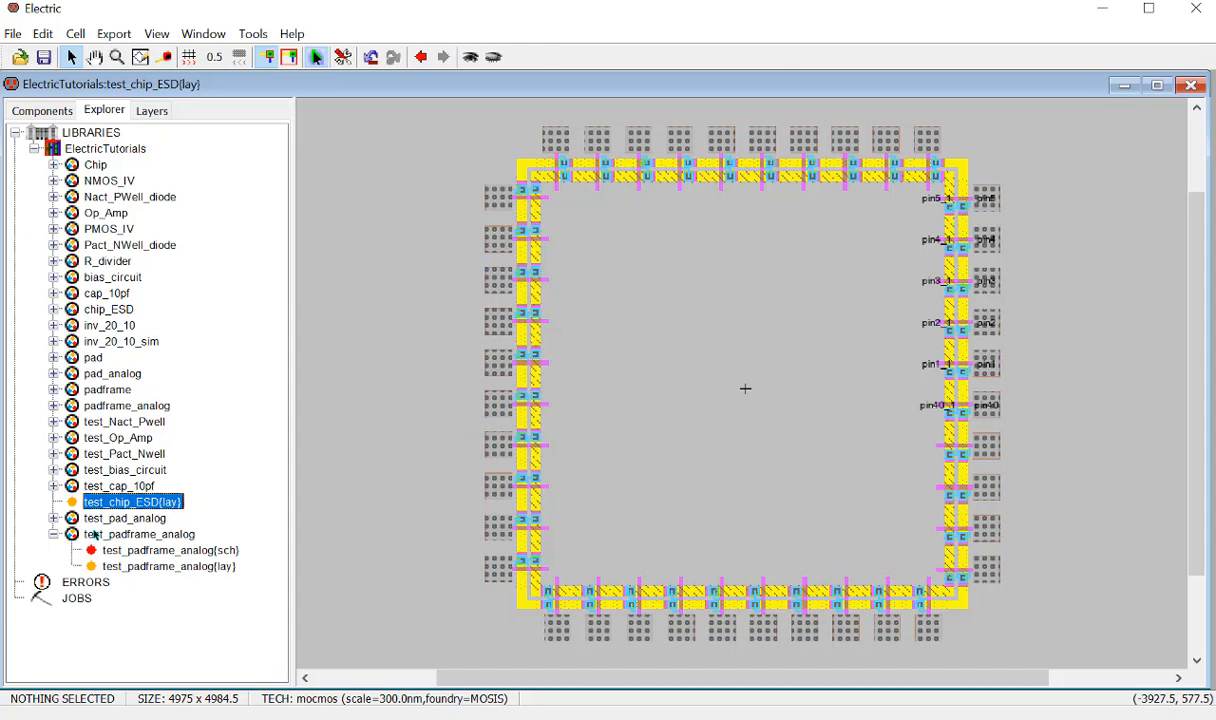
pyautogui.click(54, 438)
pyautogui.click(148, 486)
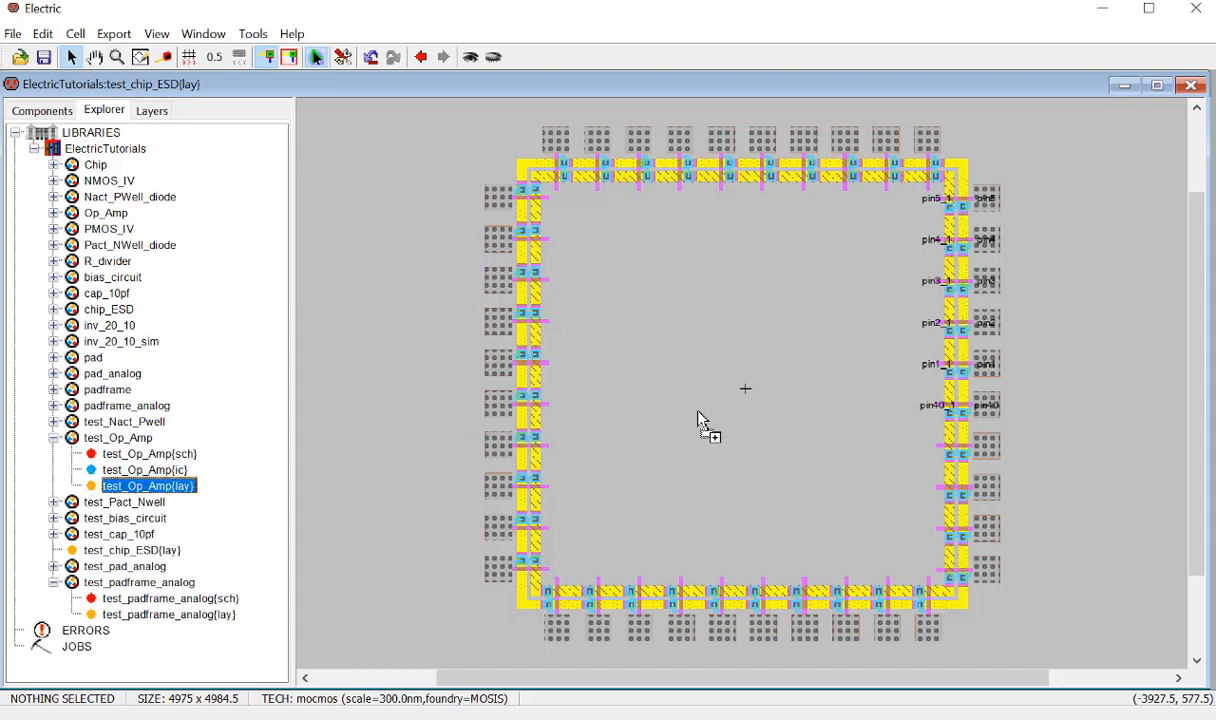
pyautogui.moveTo(698, 418); pyautogui.dragTo(745, 388)
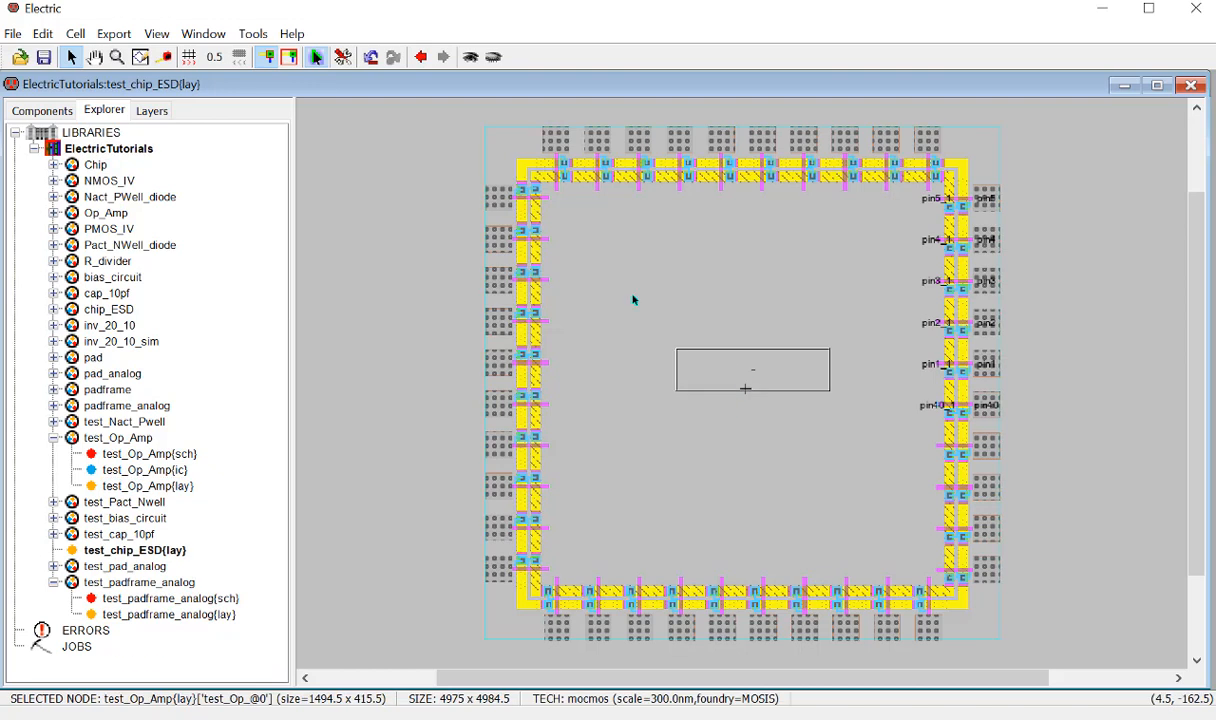
pyautogui.click(471, 58)
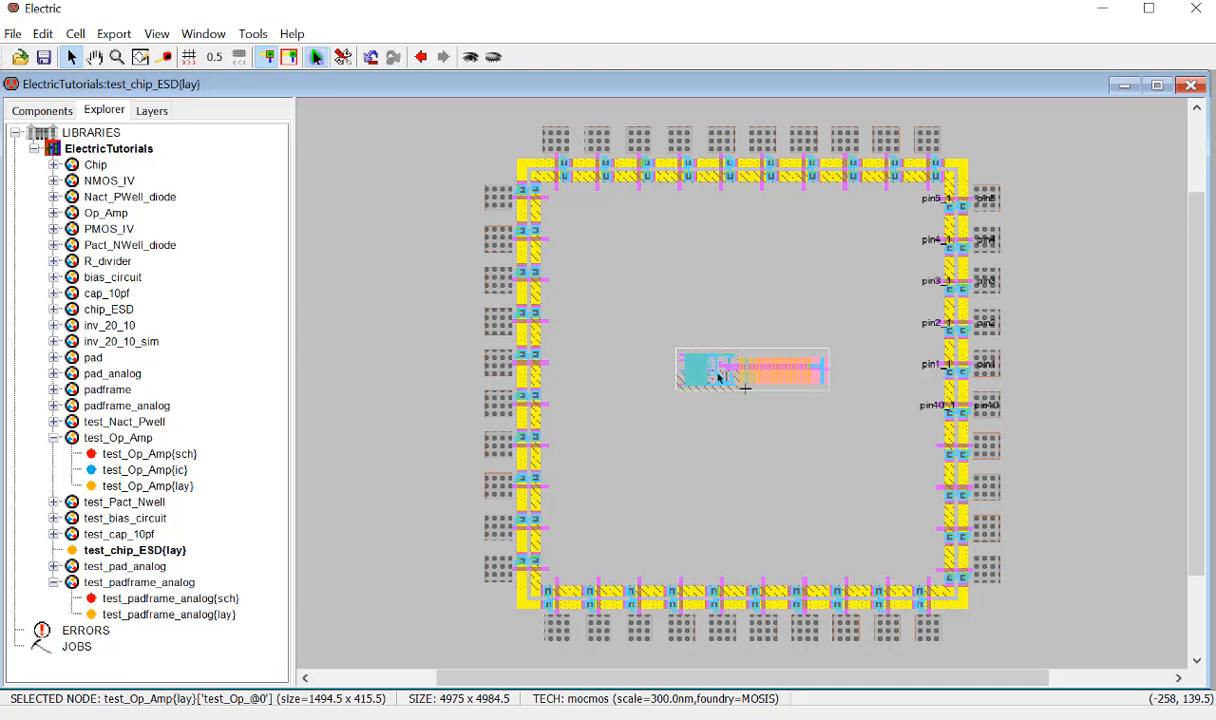
# Rotate the op-amp upright with its Vout end down and move it beside the pin1 to pin4 pads.
pyautogui.hotkey('ctrl', 'j')
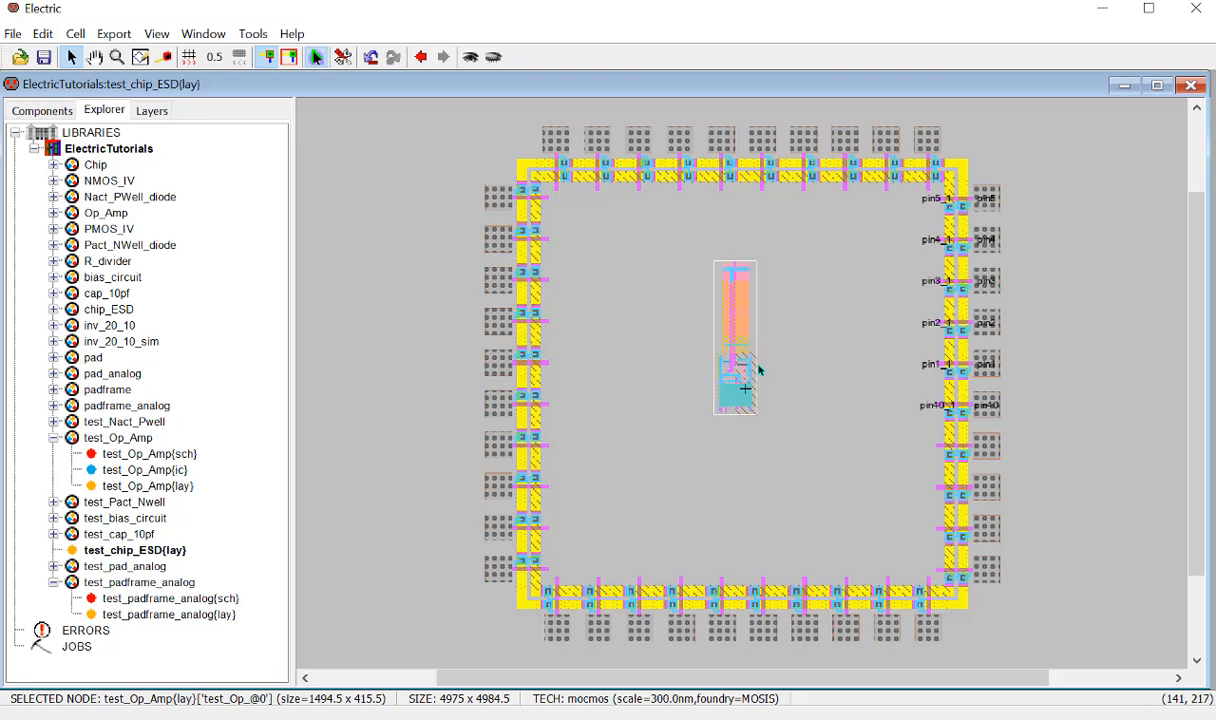
pyautogui.hotkey('ctrl', 'j')
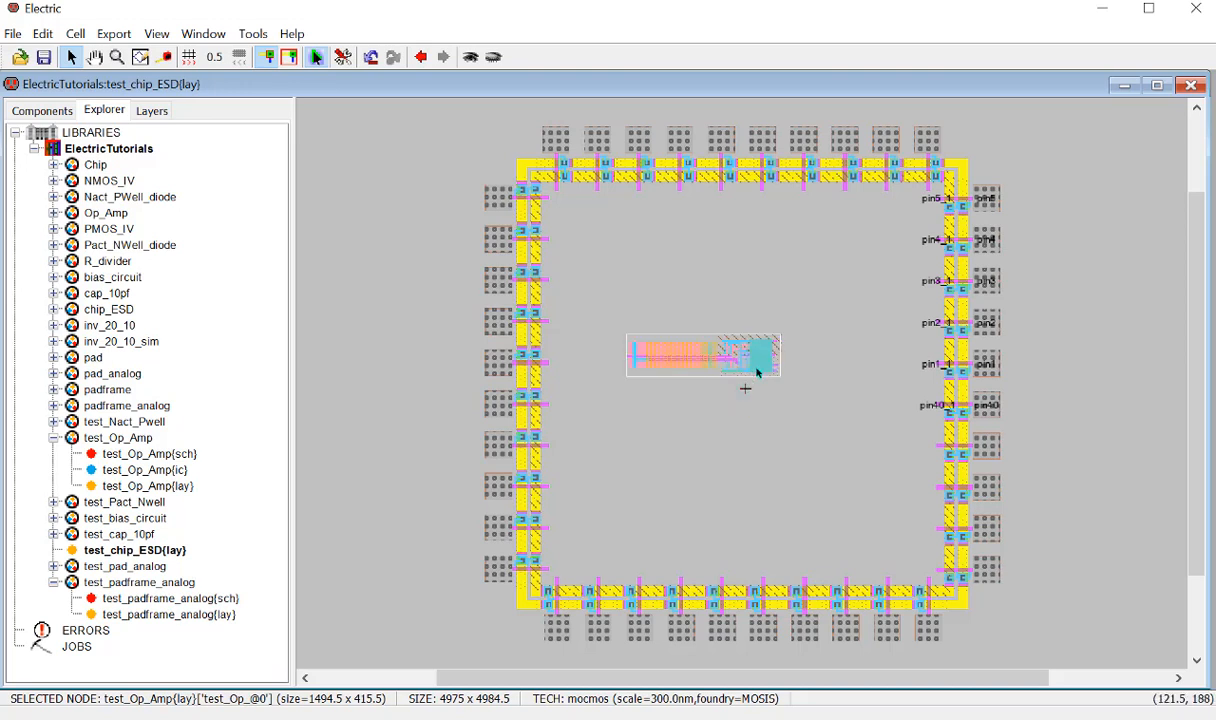
pyautogui.hotkey('ctrl', 'j')
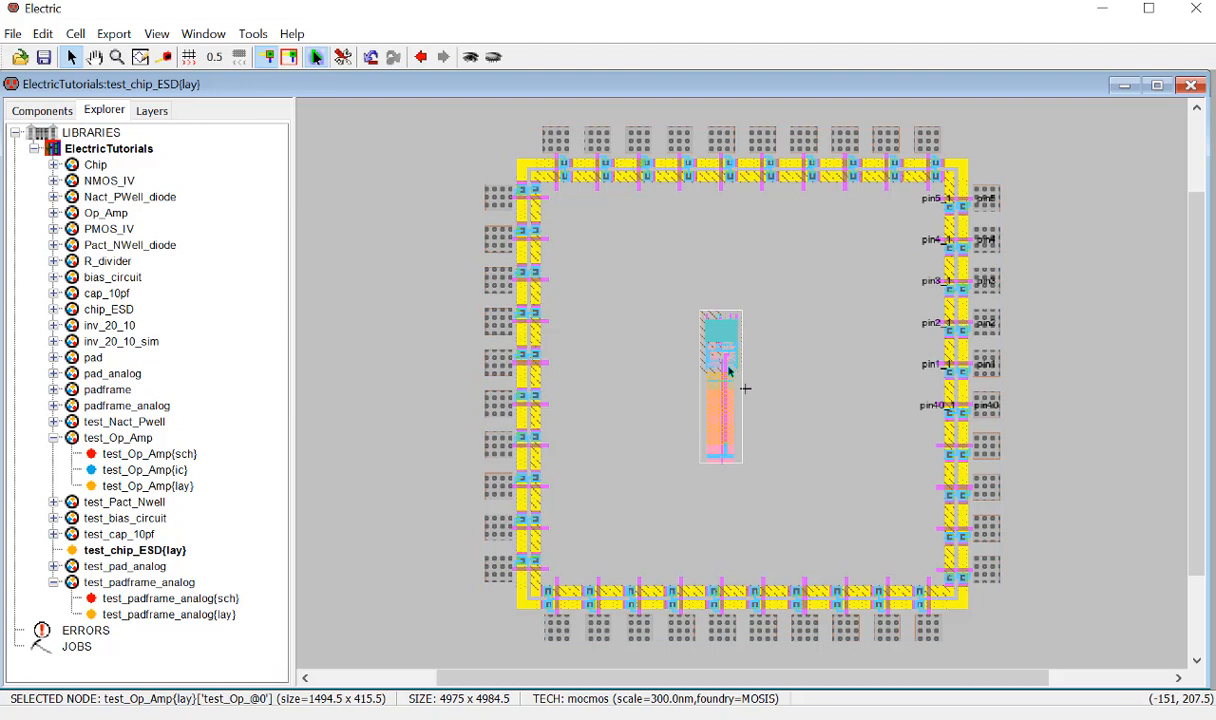
pyautogui.moveTo(728, 371); pyautogui.dragTo(898, 296)
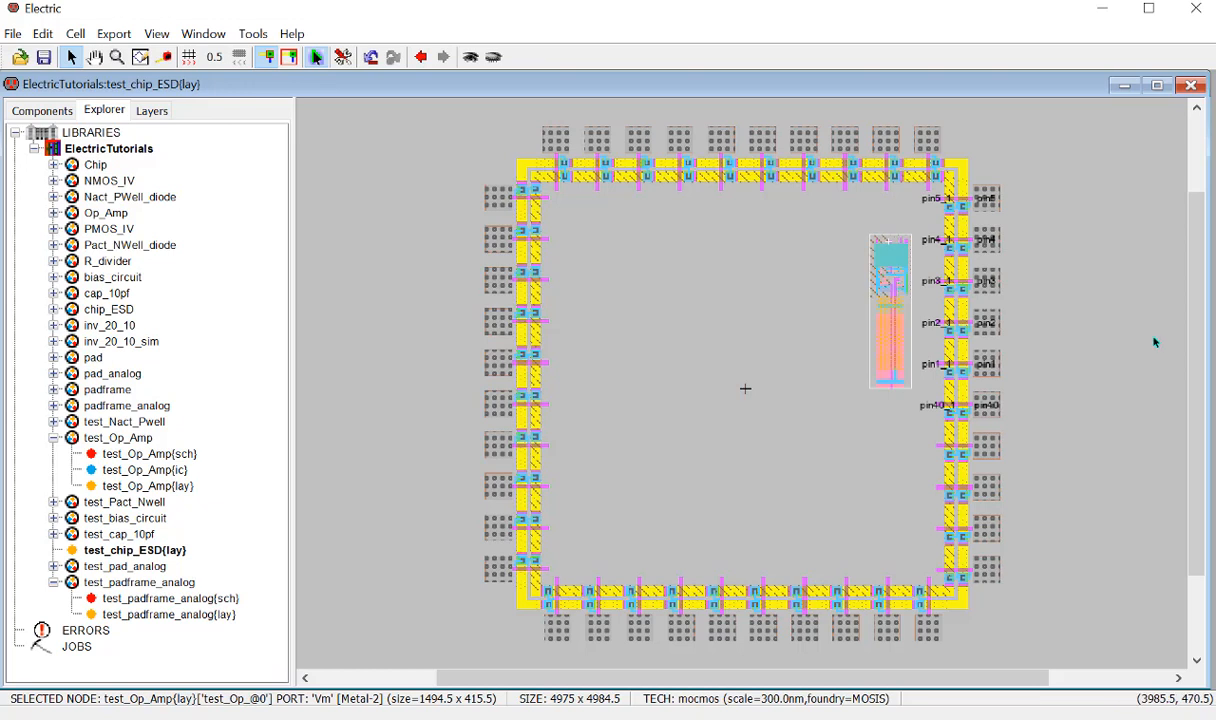
pyautogui.click(1072, 358)
# Route a Metal-2 connection from the op-amp's Vout port down and across to the padframe's pin40_1 port.
pyautogui.keyDown('ctrl'); pyautogui.scroll(4, 1072, 358); pyautogui.keyUp('ctrl')
pyautogui.moveTo(730, 678); pyautogui.dragTo(1008, 555)
pyautogui.keyDown('ctrl'); pyautogui.scroll(3, 1064, 399); pyautogui.keyUp('ctrl')
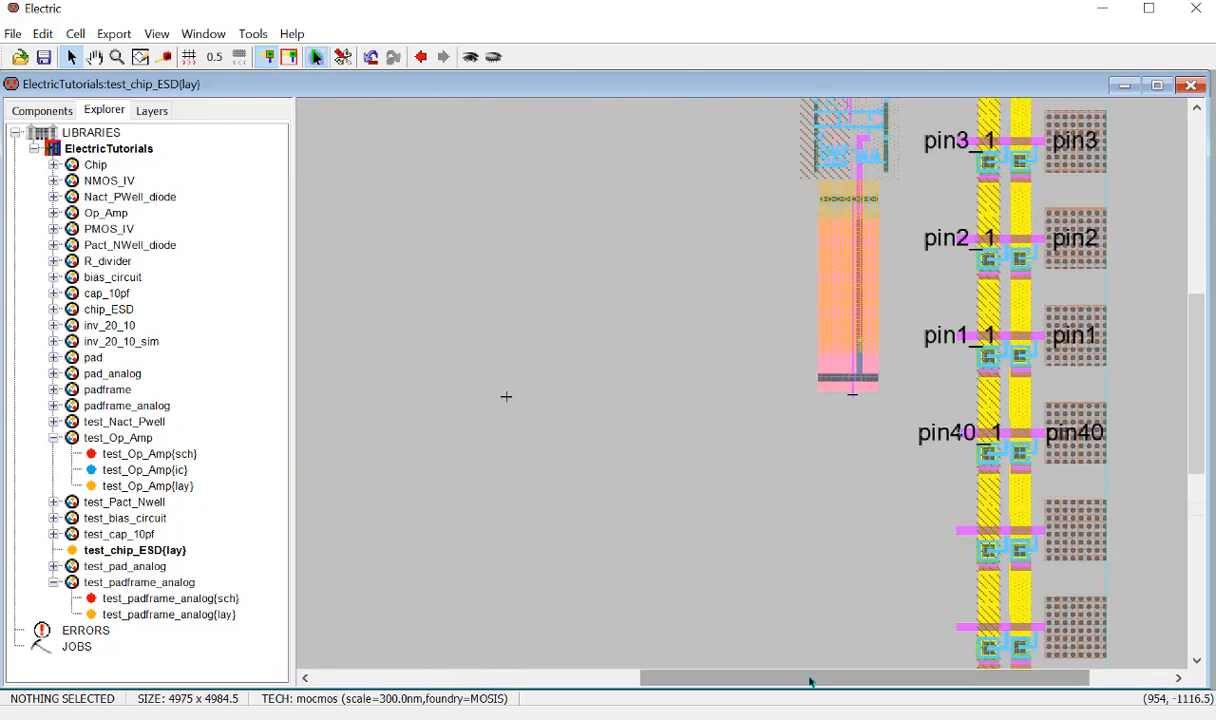
pyautogui.keyDown('ctrl'); pyautogui.scroll(2, 1016, 535); pyautogui.keyUp('ctrl')
pyautogui.moveTo(863, 678); pyautogui.dragTo(1022, 672)
pyautogui.scroll(2, 700, 510)
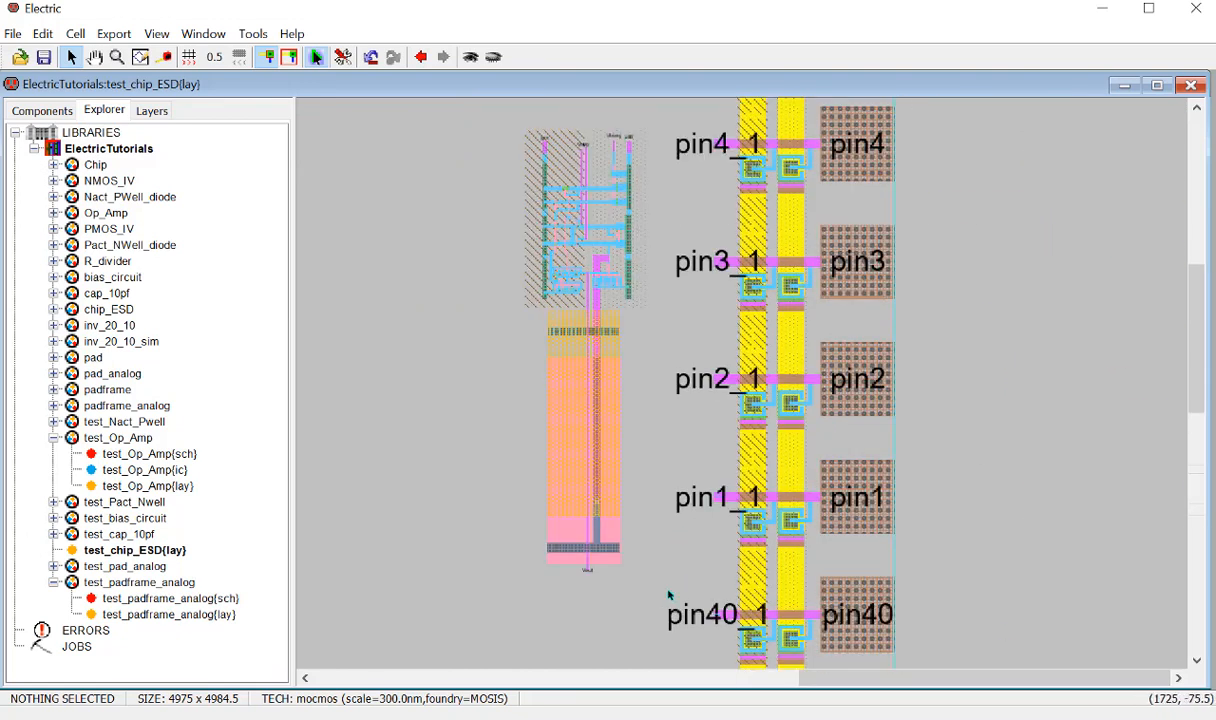
pyautogui.click(587, 574)
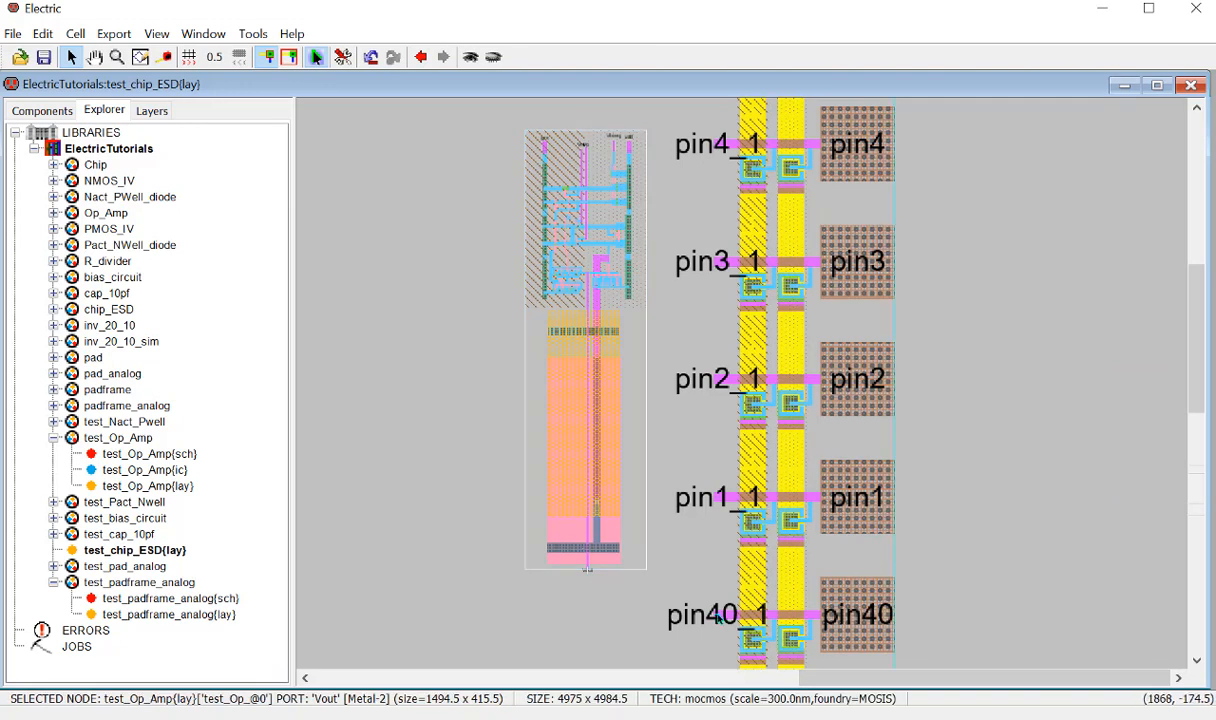
pyautogui.rightClick(718, 618)
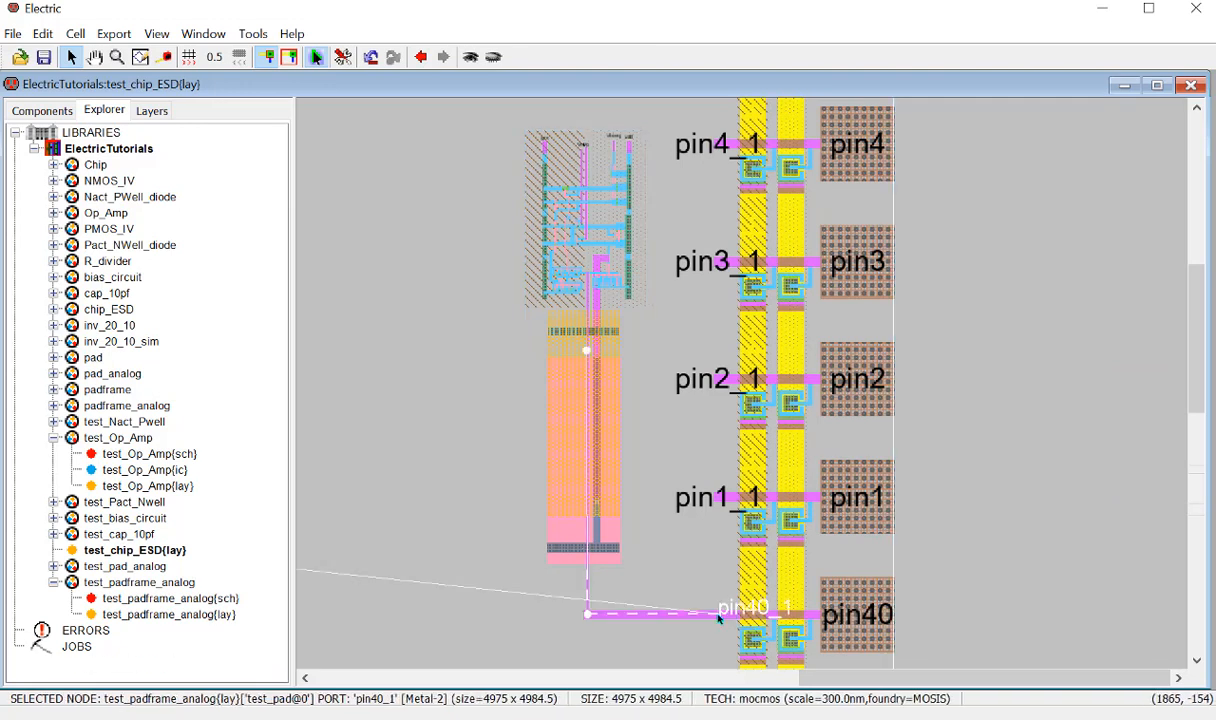
pyautogui.click(993, 554)
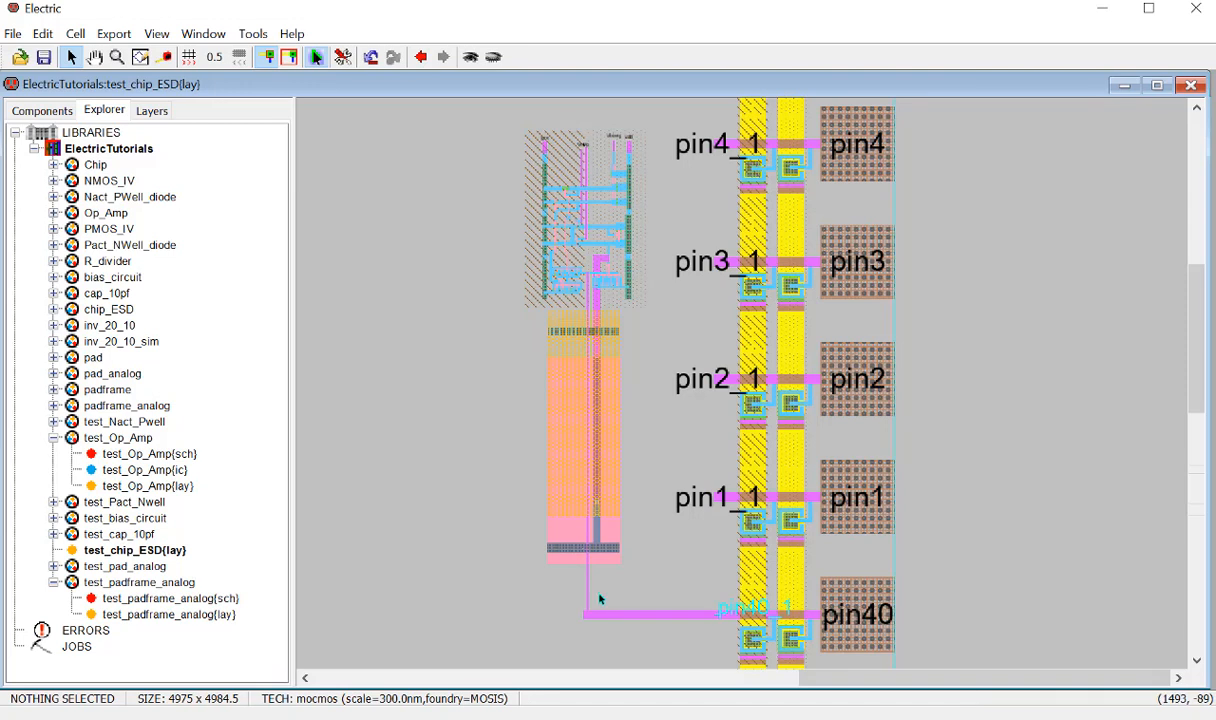
# Check the width of the horizontal arc to pin40_1 and set the vertical Vout arc's width to 30 to match.
pyautogui.click(650, 621)
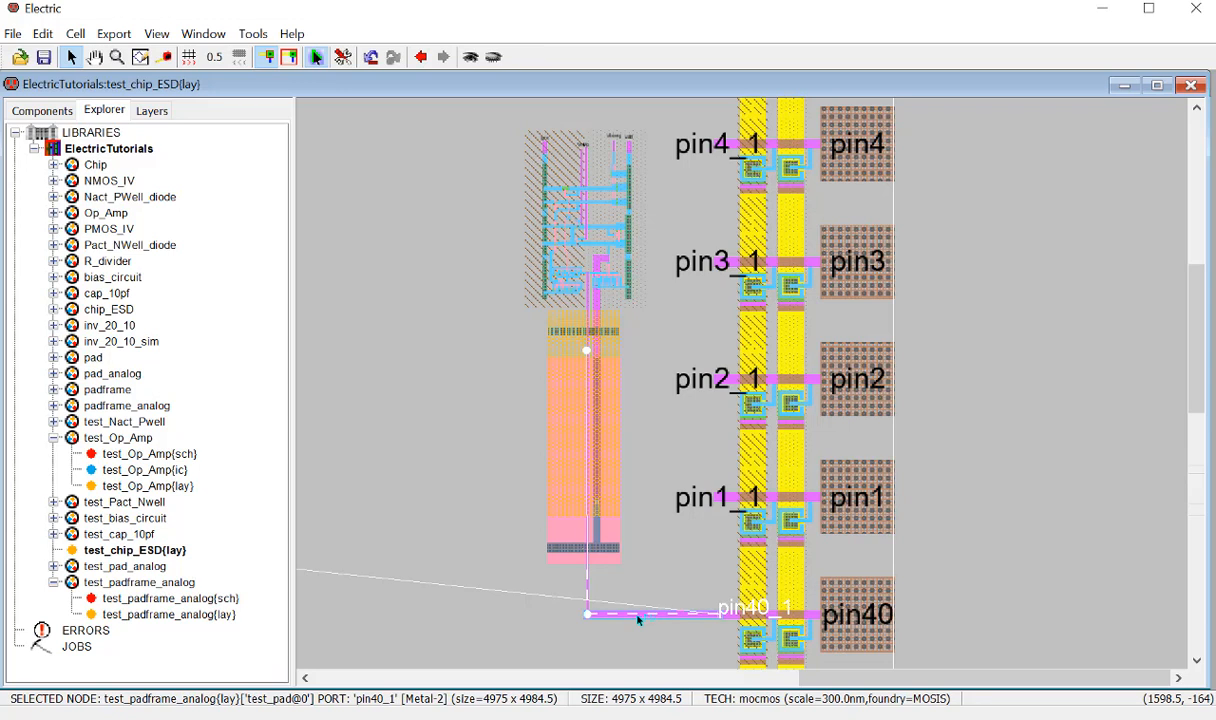
pyautogui.click(638, 620)
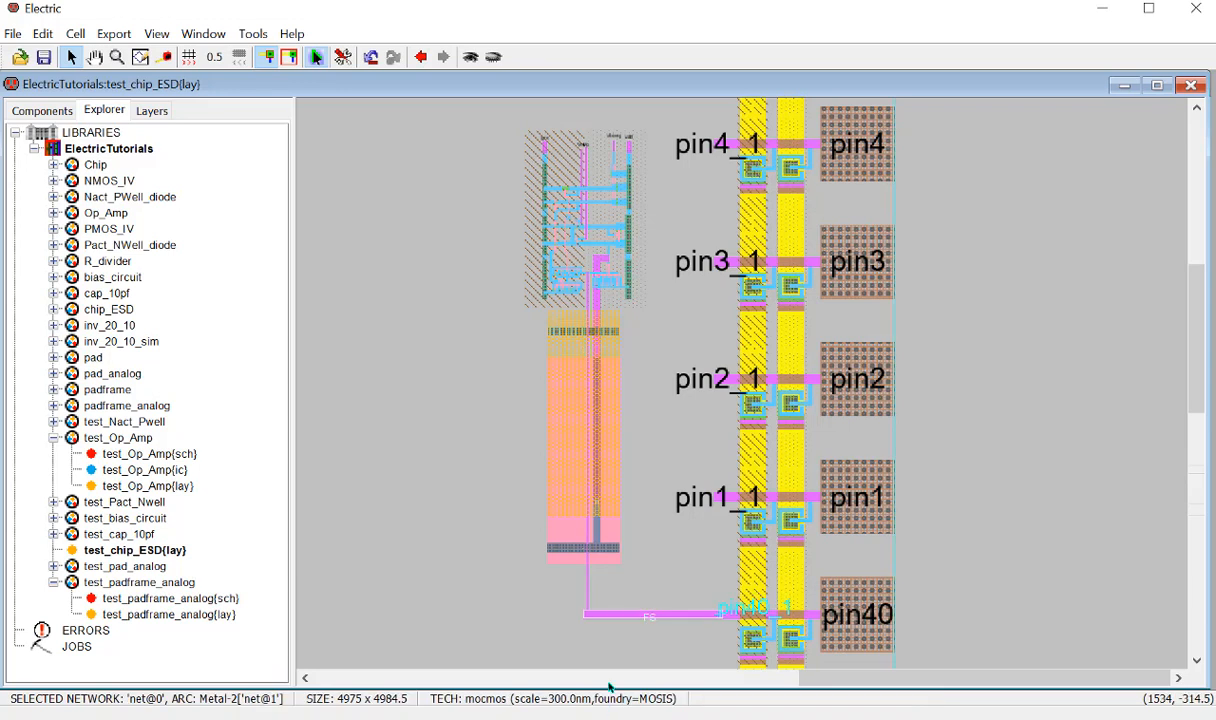
pyautogui.hotkey('ctrl', 'i')
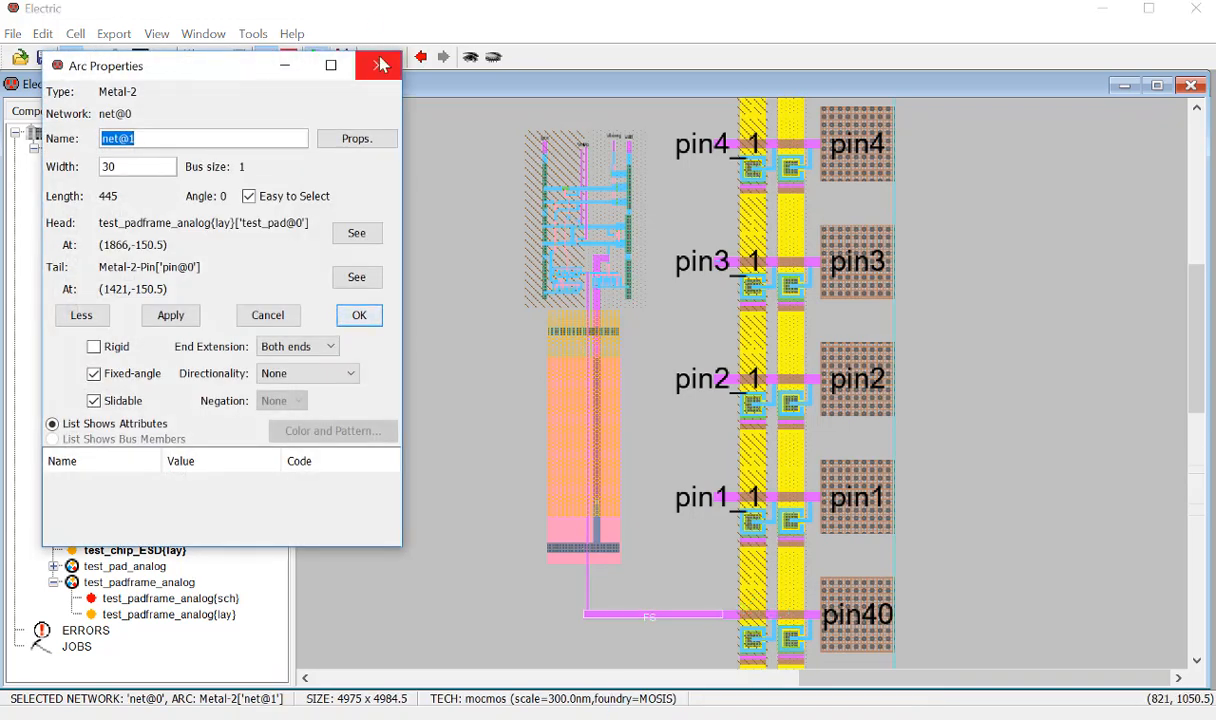
pyautogui.click(378, 66)
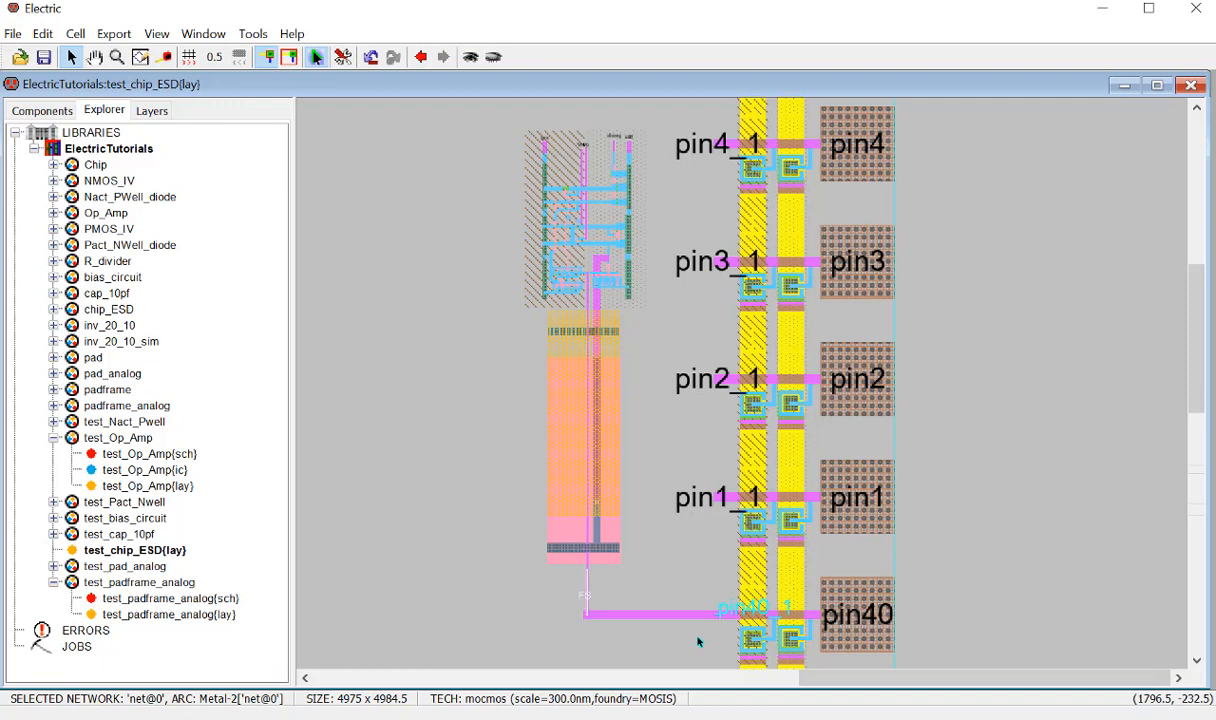
pyautogui.hotkey('ctrl', 'i')
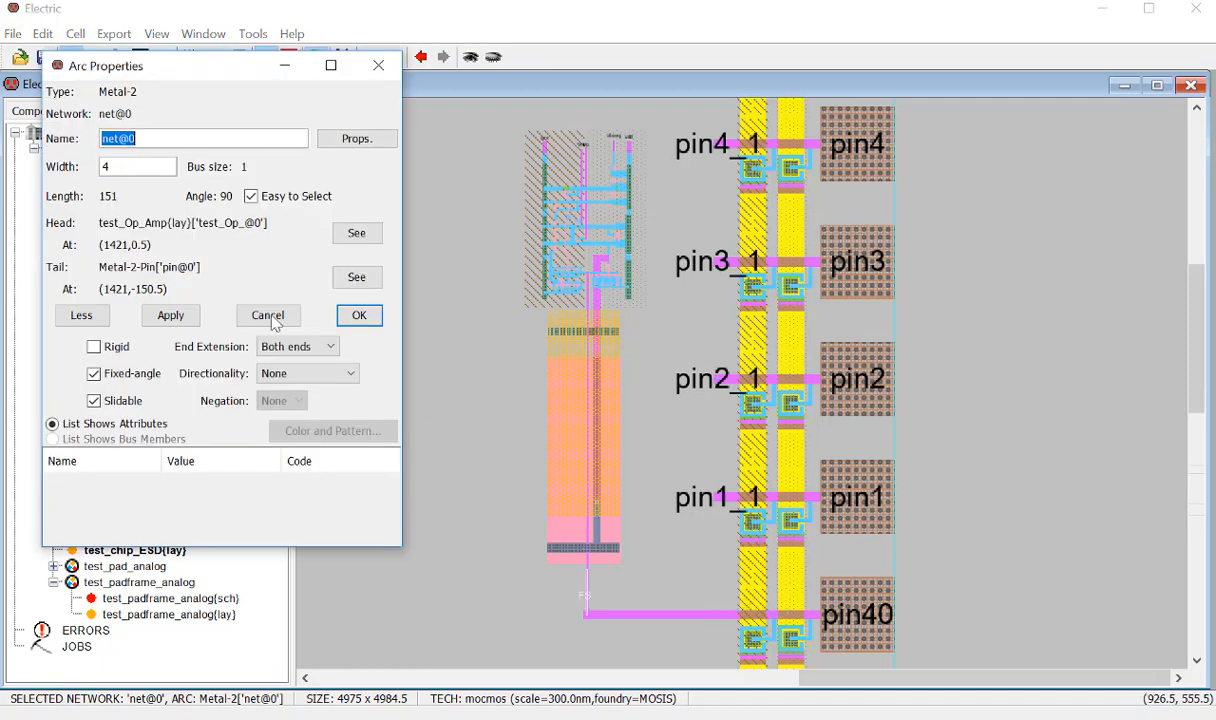
pyautogui.click(145, 166)
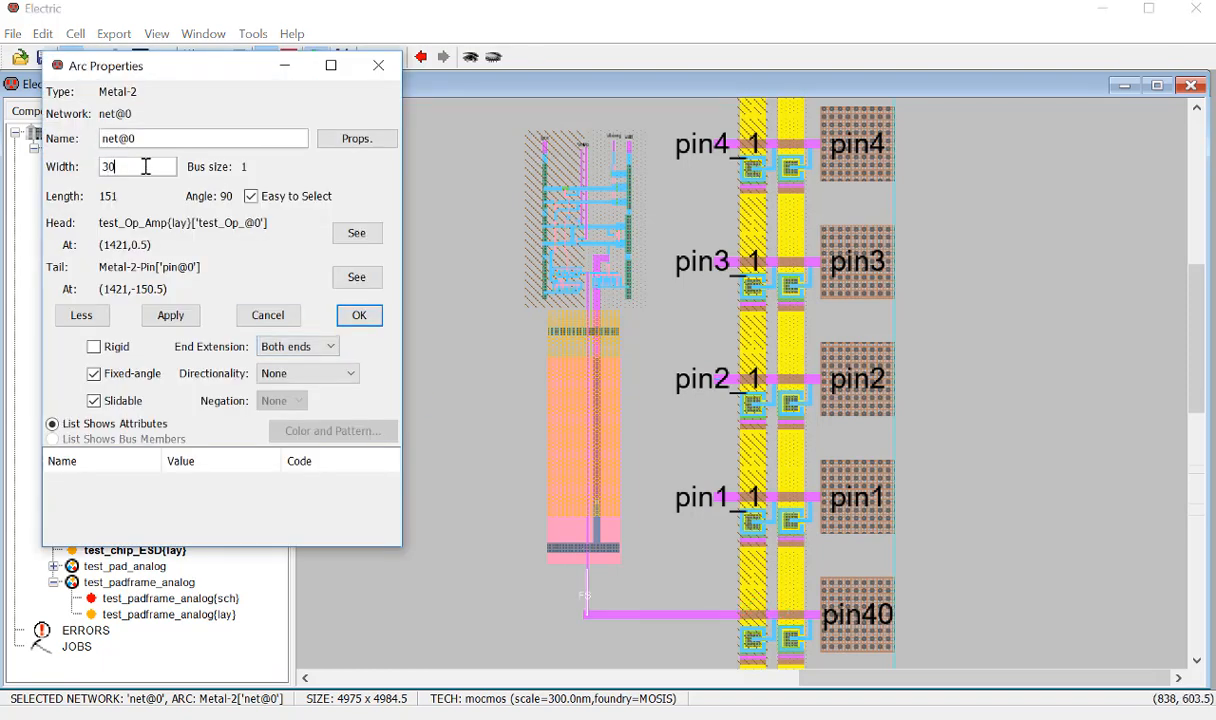
pyautogui.write('30')
pyautogui.press('Return')
pyautogui.click(1003, 344)
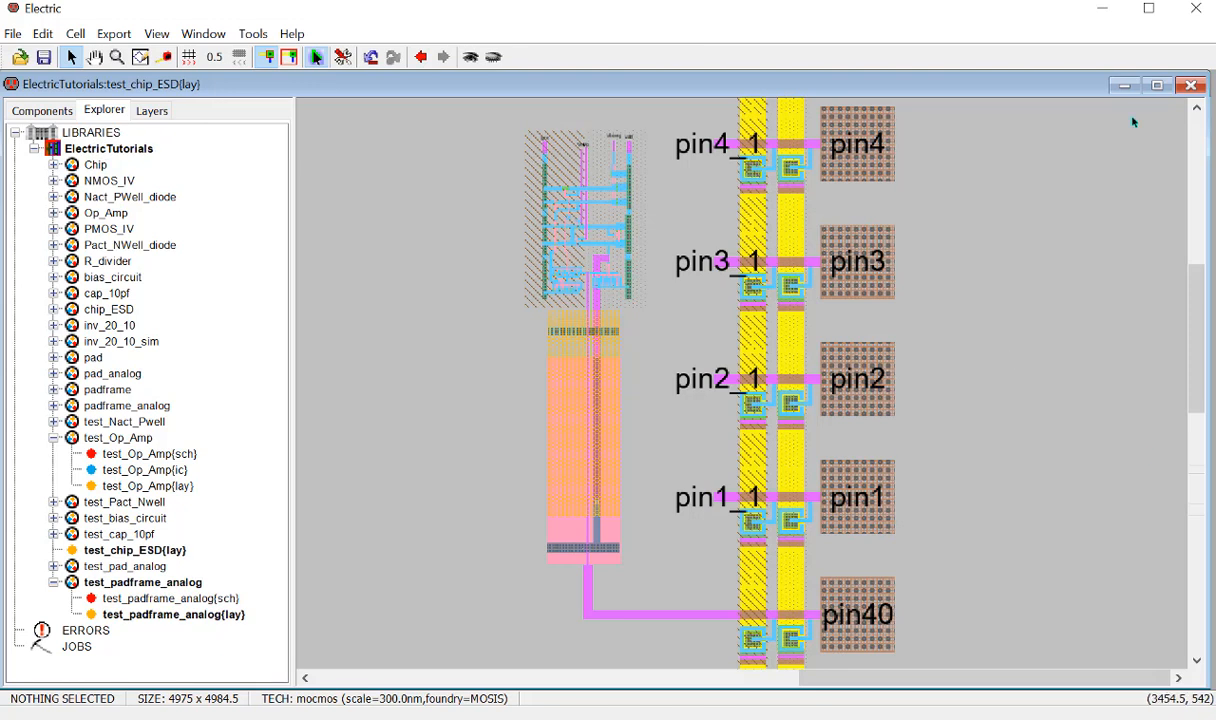
# Examine the check results for the test_chip_ESD layout in the messages window and restore the layout view.
pyautogui.moveTo(934, 689); pyautogui.dragTo(950, 551)
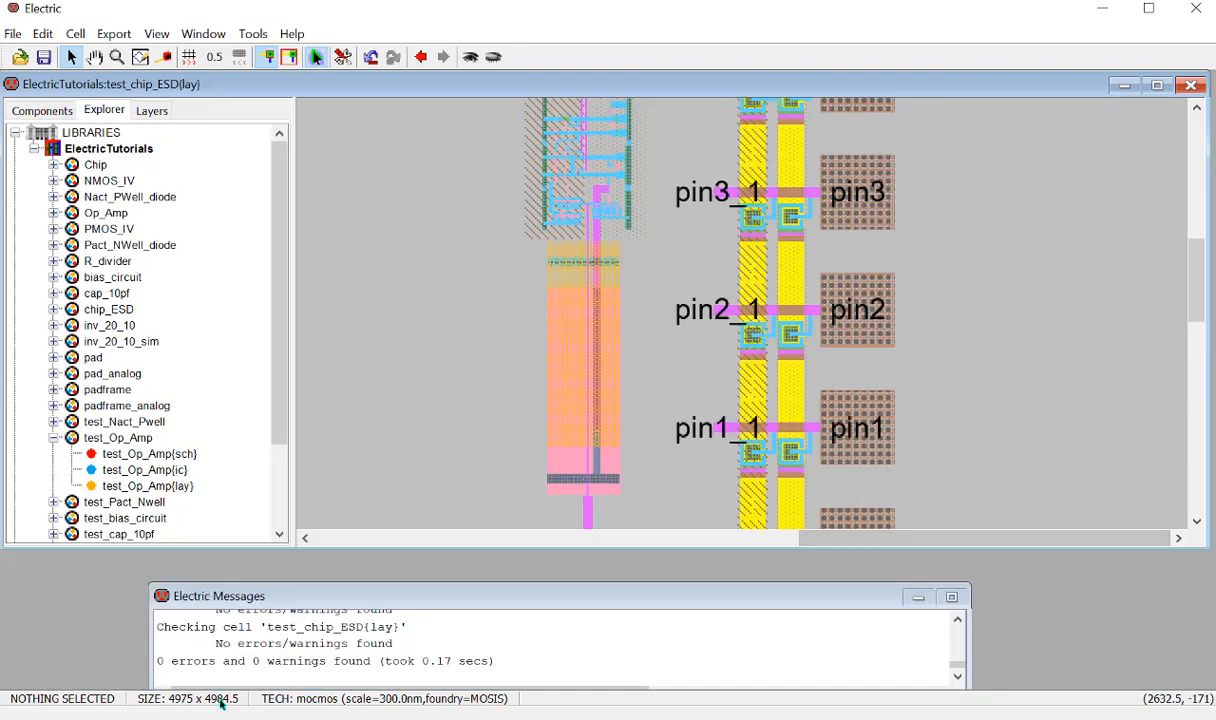
pyautogui.click(373, 660)
pyautogui.click(390, 461)
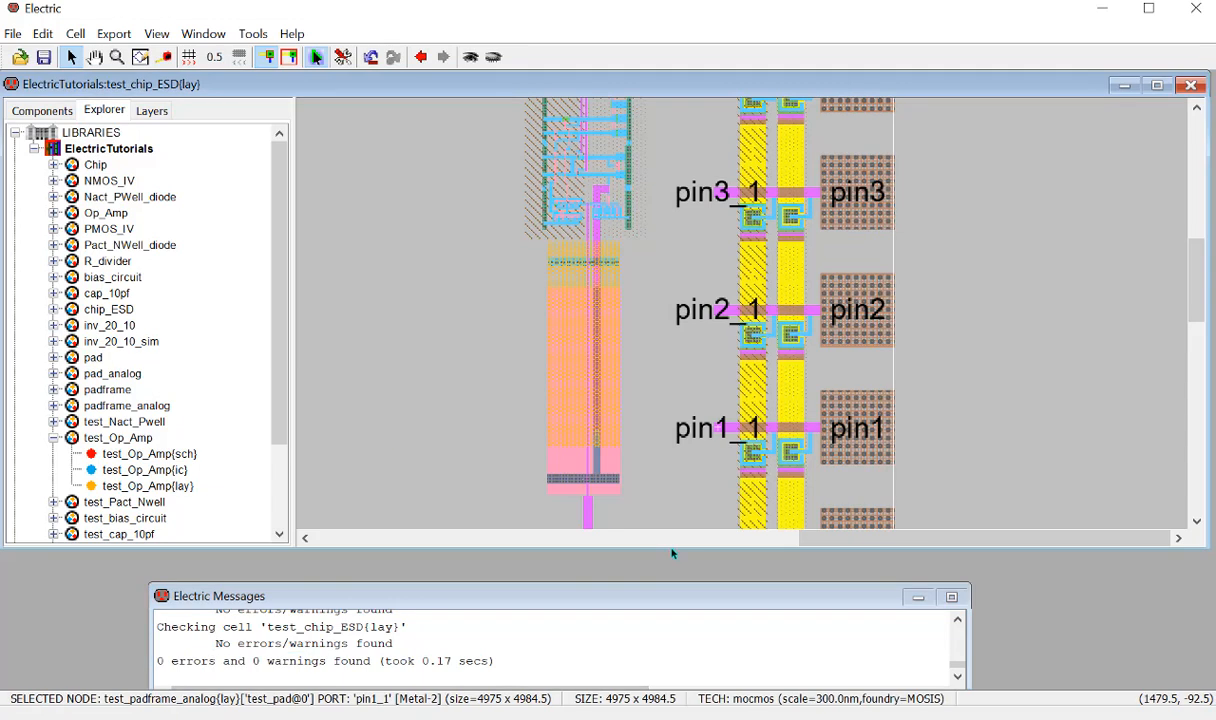
pyautogui.moveTo(636, 553); pyautogui.dragTo(640, 668)
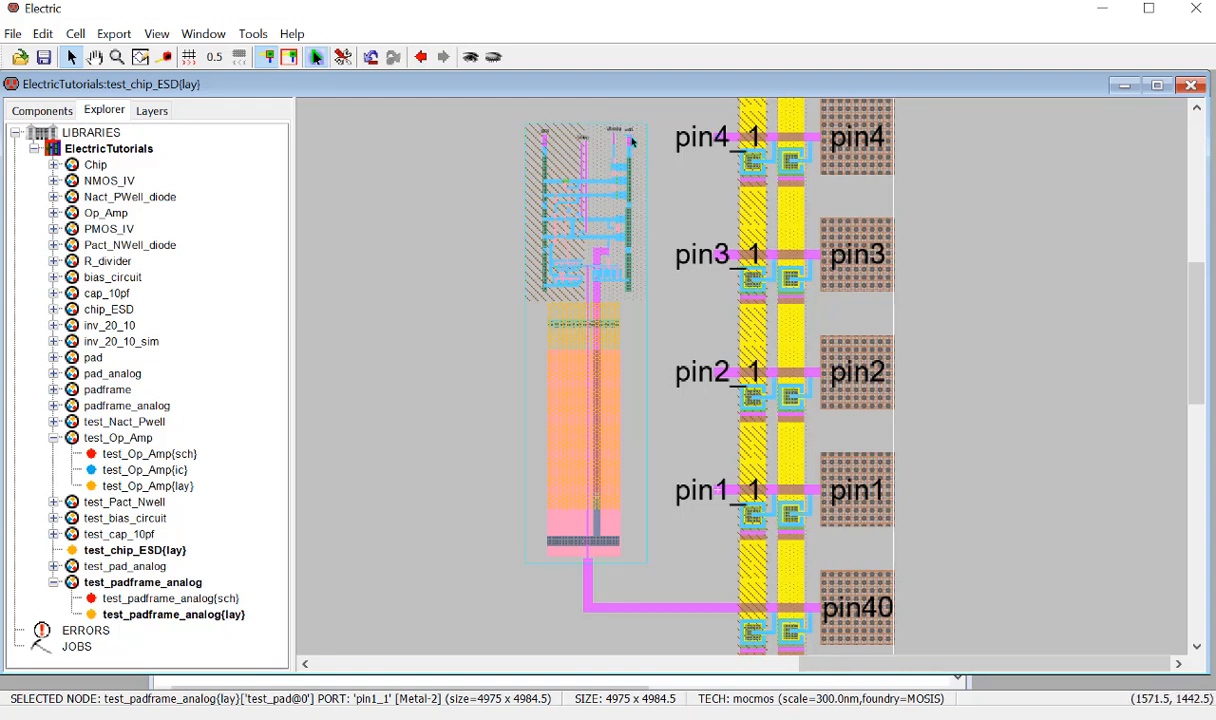
# Route the op-amp's vdd port in Metal-2 out past the cell's edge, down its side and across to pin1_1.
pyautogui.click(629, 141)
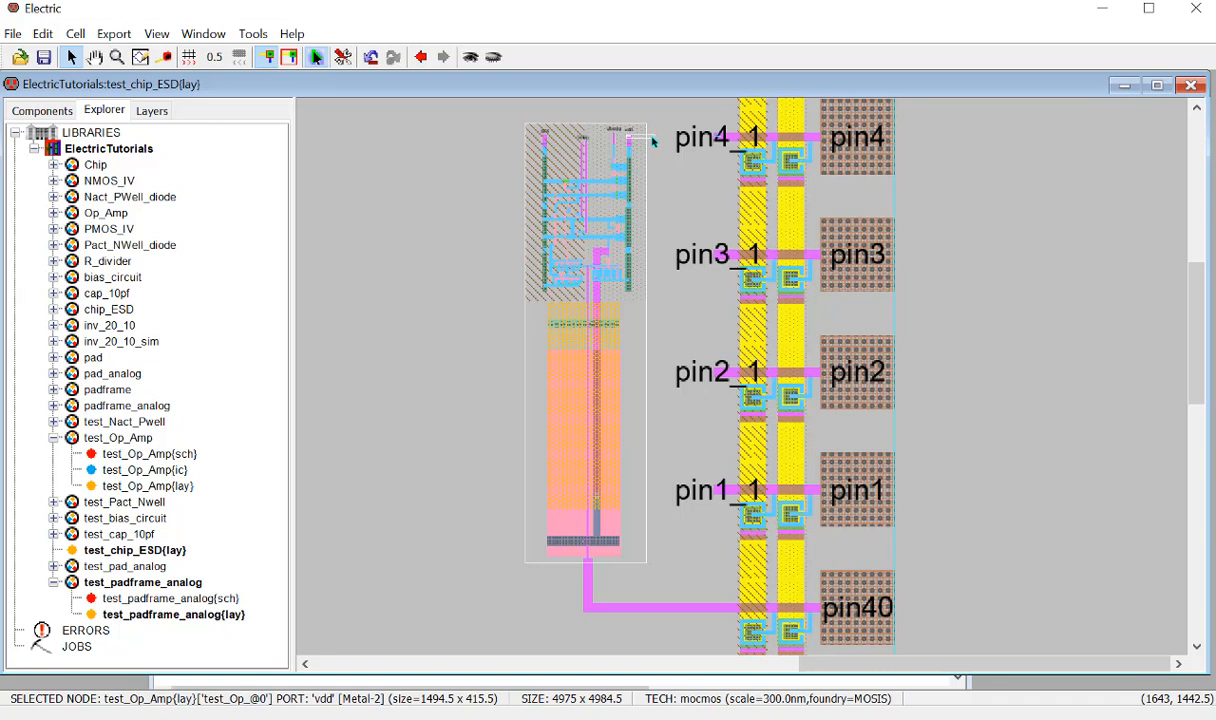
pyautogui.rightClick(652, 142)
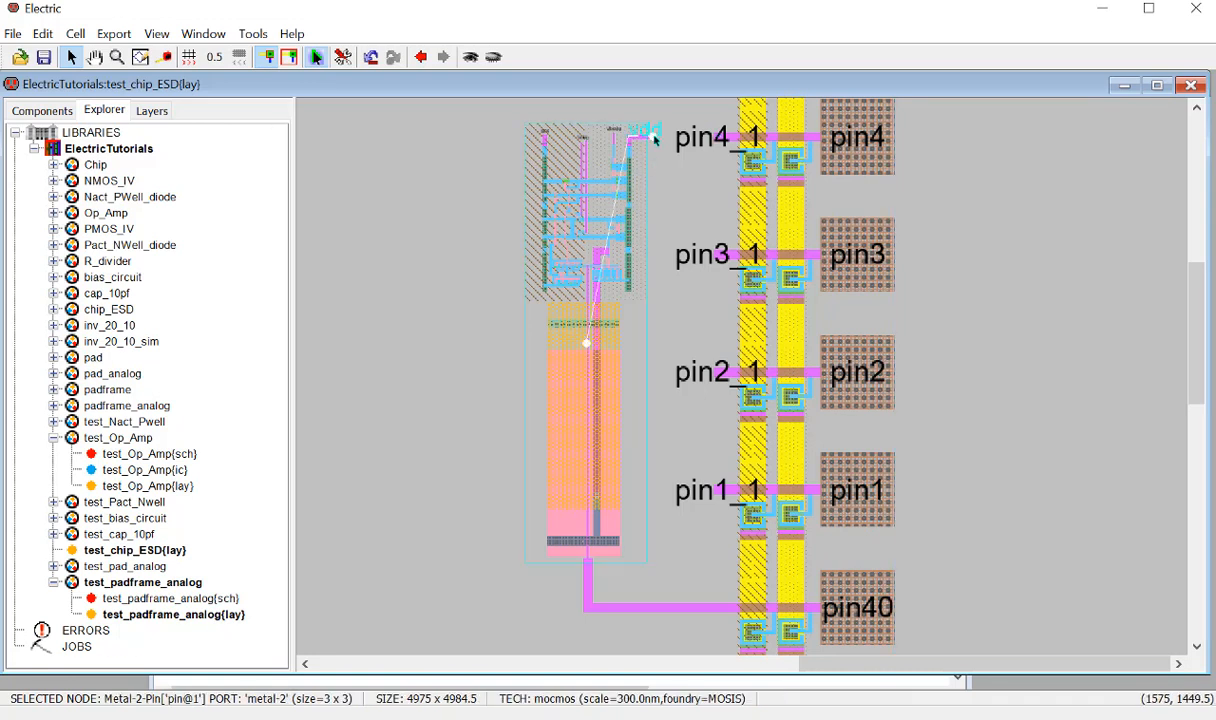
pyautogui.rightClick(653, 494)
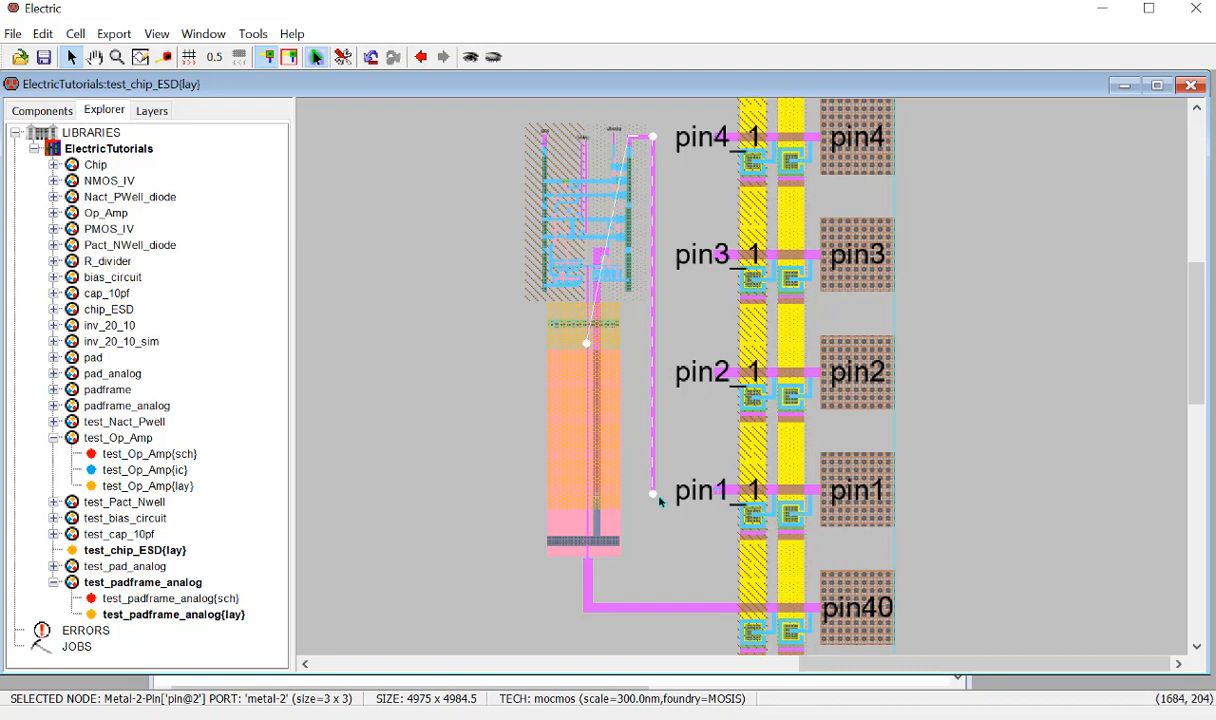
pyautogui.keyDown('shift'); pyautogui.click(718, 495); pyautogui.keyUp('shift')
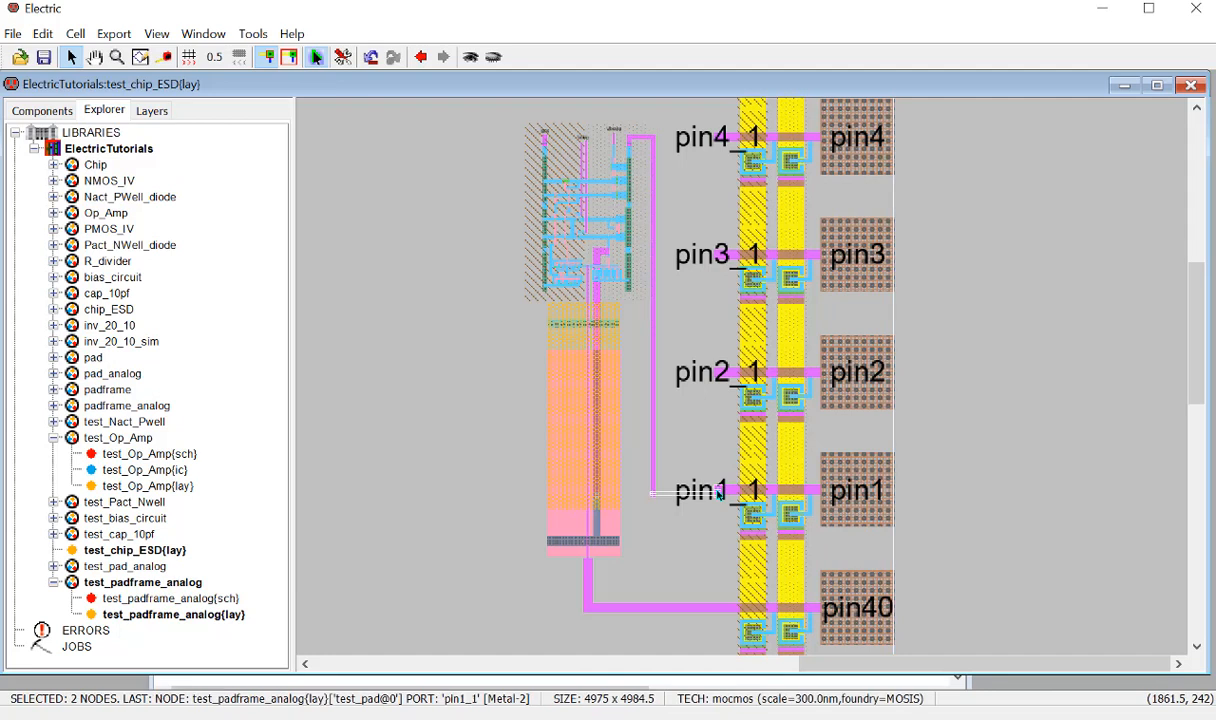
pyautogui.rightClick(718, 495)
pyautogui.click(993, 492)
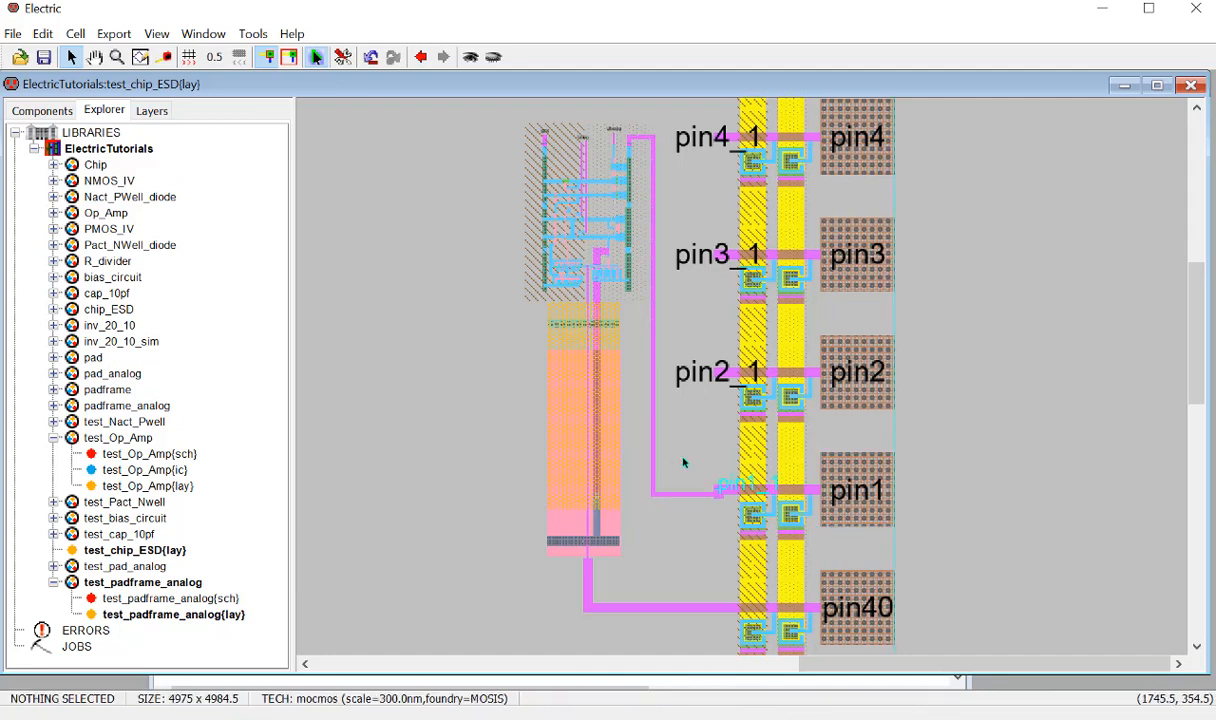
# Route the op-amp's Vbiasp port in Metal-2 up past the cell's edge, down outside the vdd route and across to pin2_1.
pyautogui.scroll(3, 684, 461)
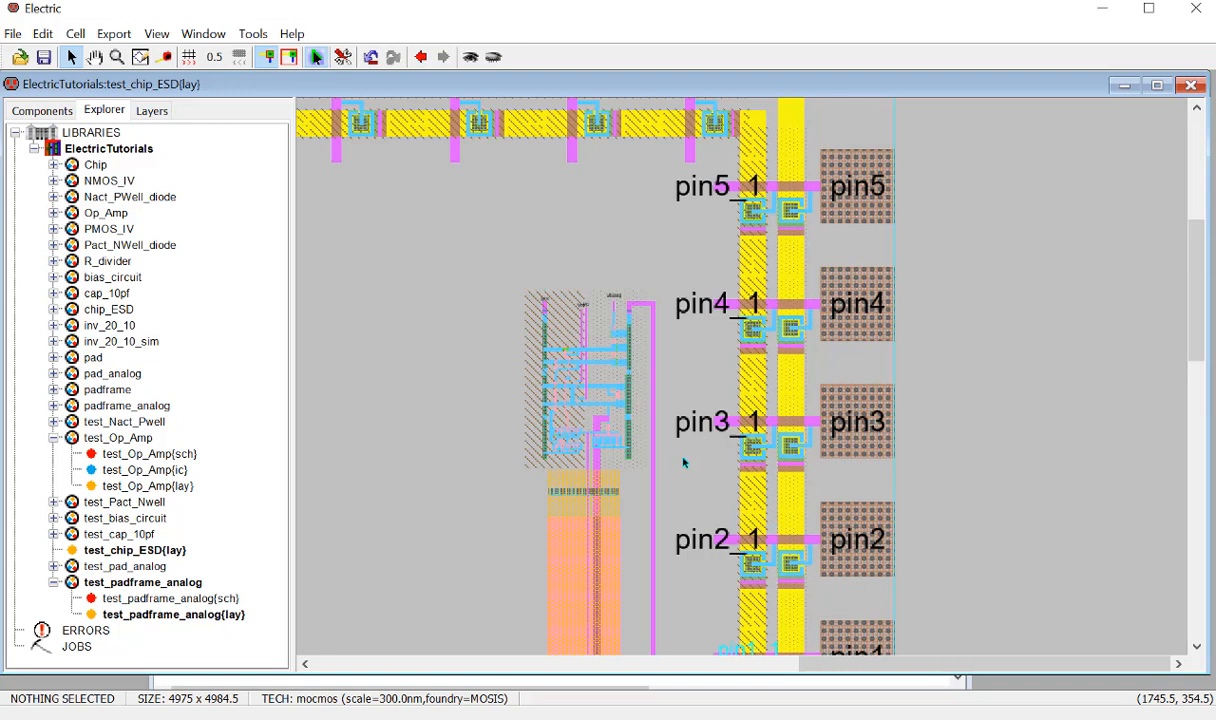
pyautogui.click(614, 305)
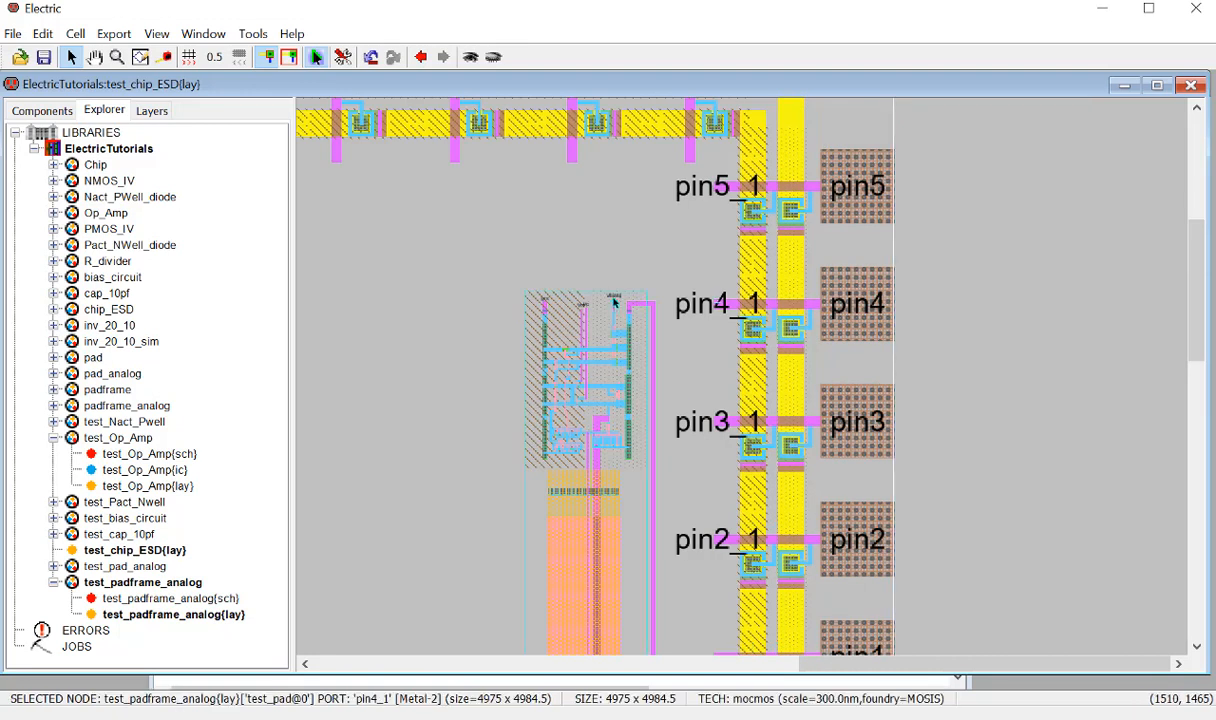
pyautogui.click(613, 282)
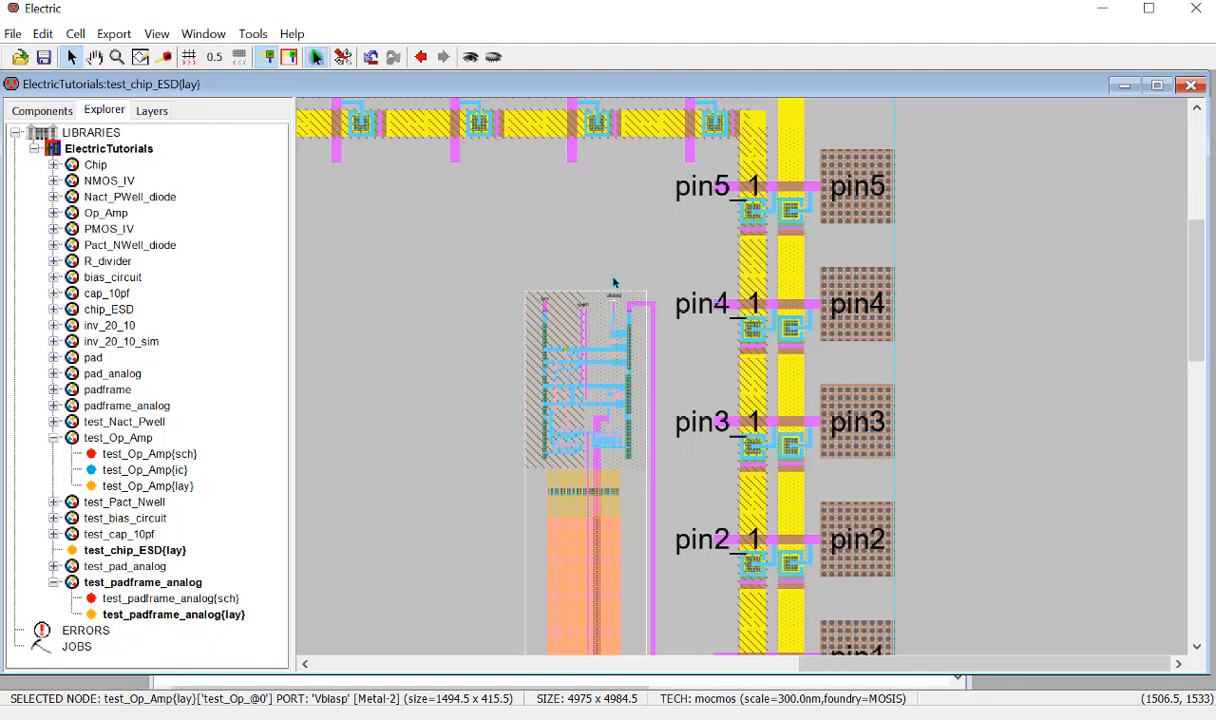
pyautogui.rightClick(614, 282)
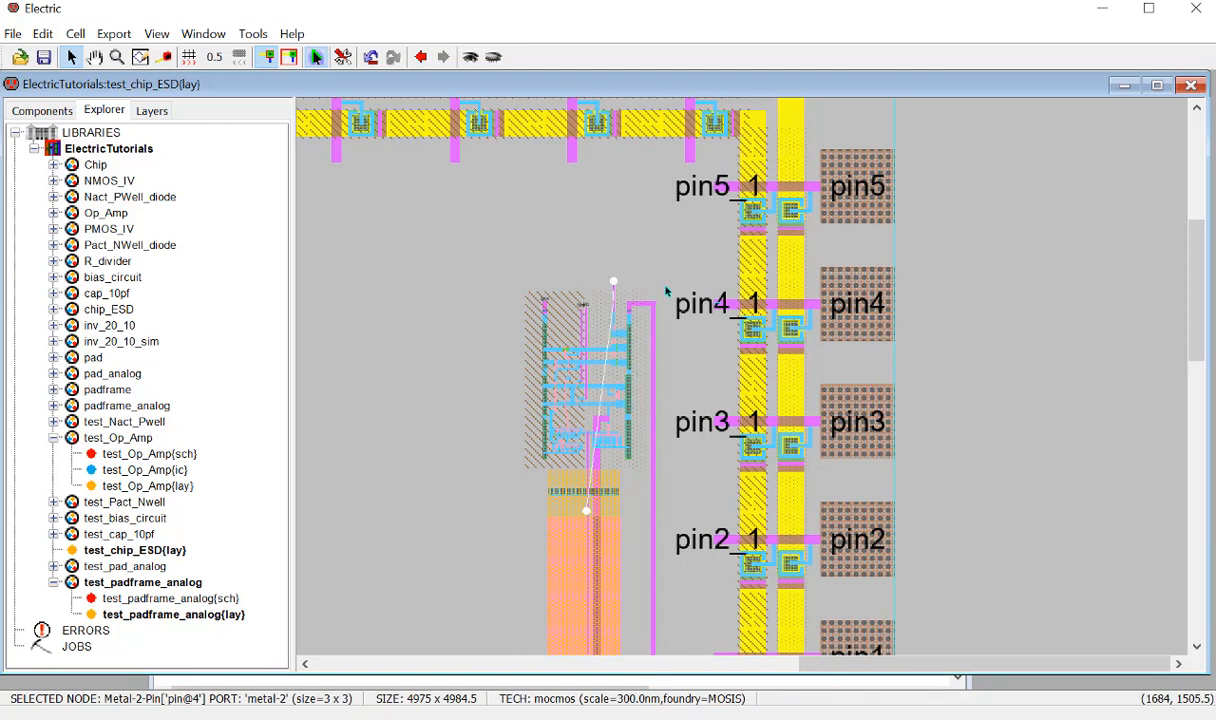
pyautogui.rightClick(660, 283)
pyautogui.click(720, 543)
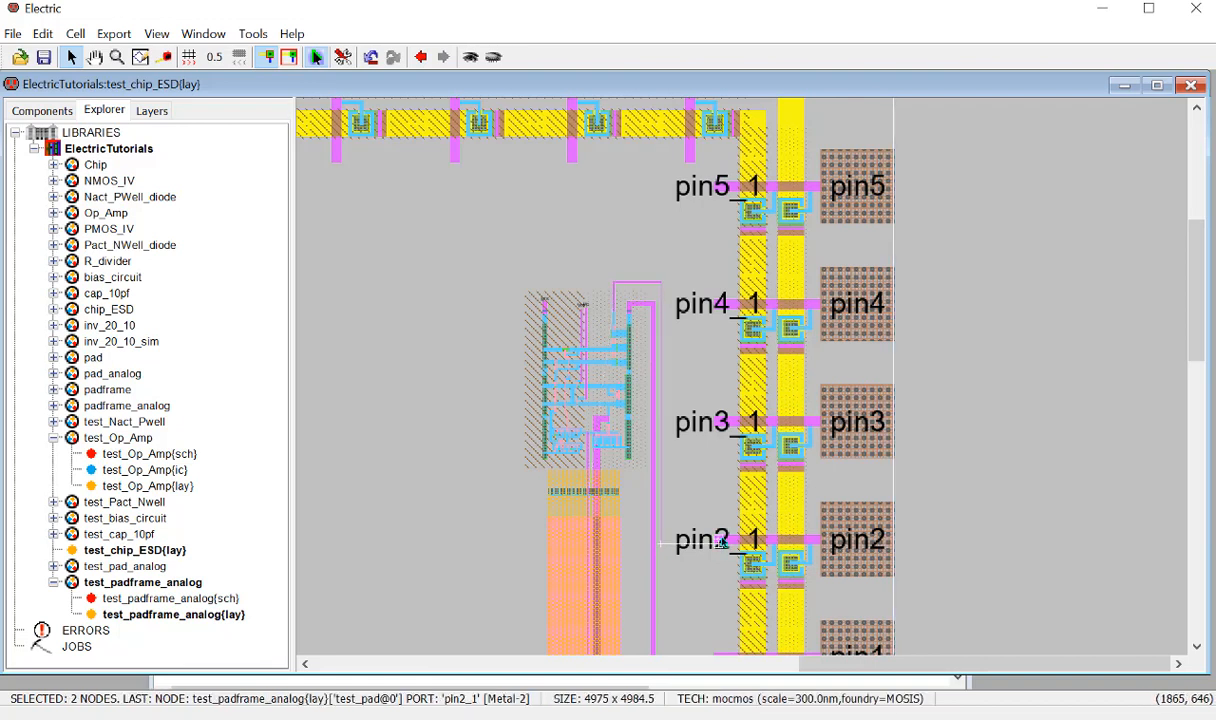
pyautogui.click(1007, 483)
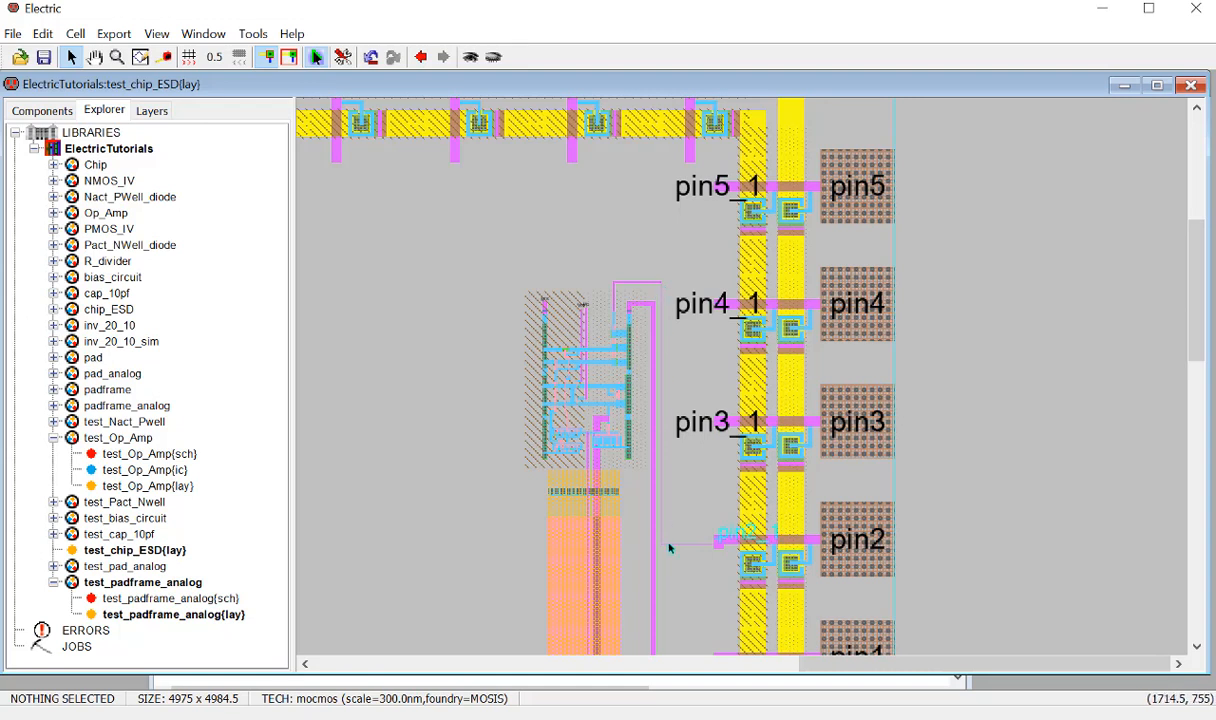
# Route the op-amp's Vp port in Metal-2 up over the Vbiasp route, down its outer side and across to pin3_1.
pyautogui.click(587, 312)
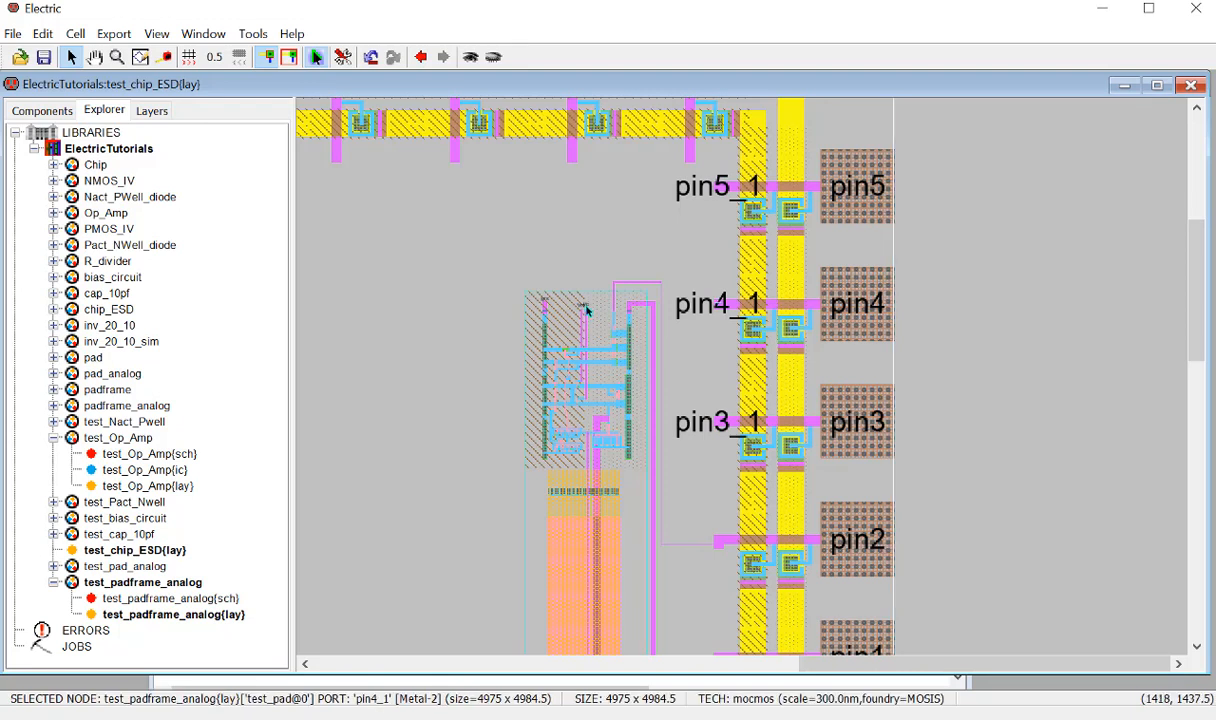
pyautogui.click(586, 314)
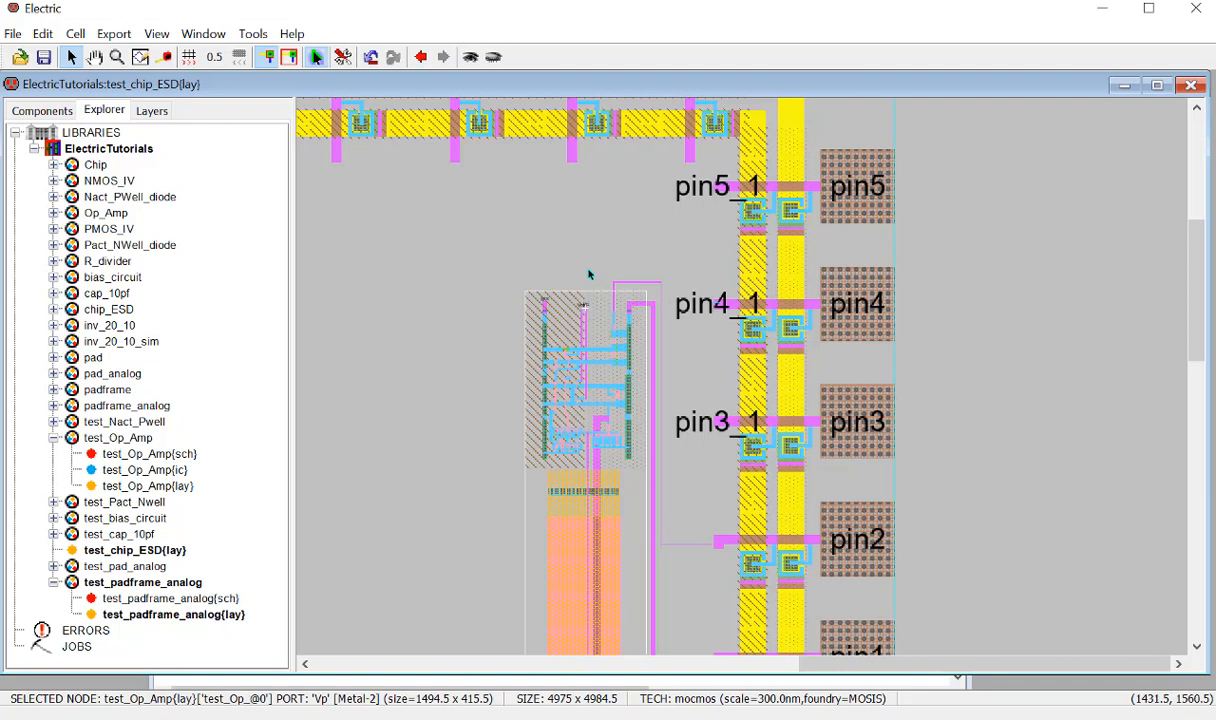
pyautogui.rightClick(584, 275)
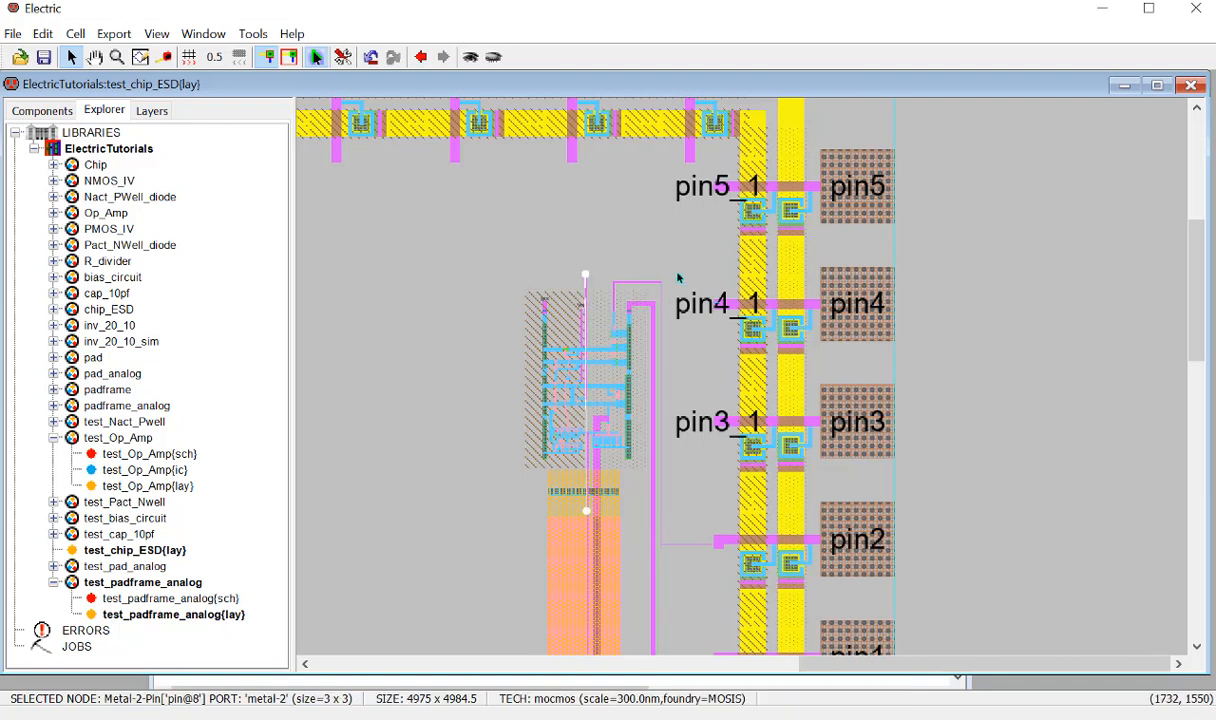
pyautogui.rightClick(667, 275)
pyautogui.rightClick(667, 275)
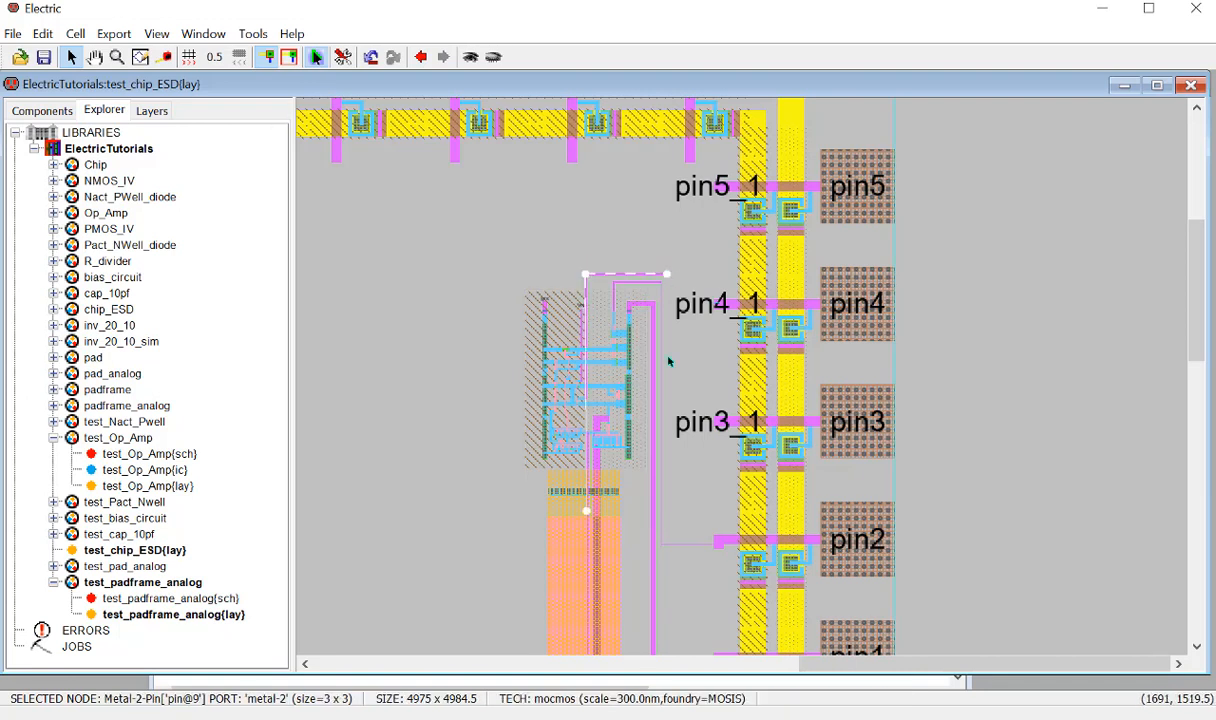
pyautogui.rightClick(667, 421)
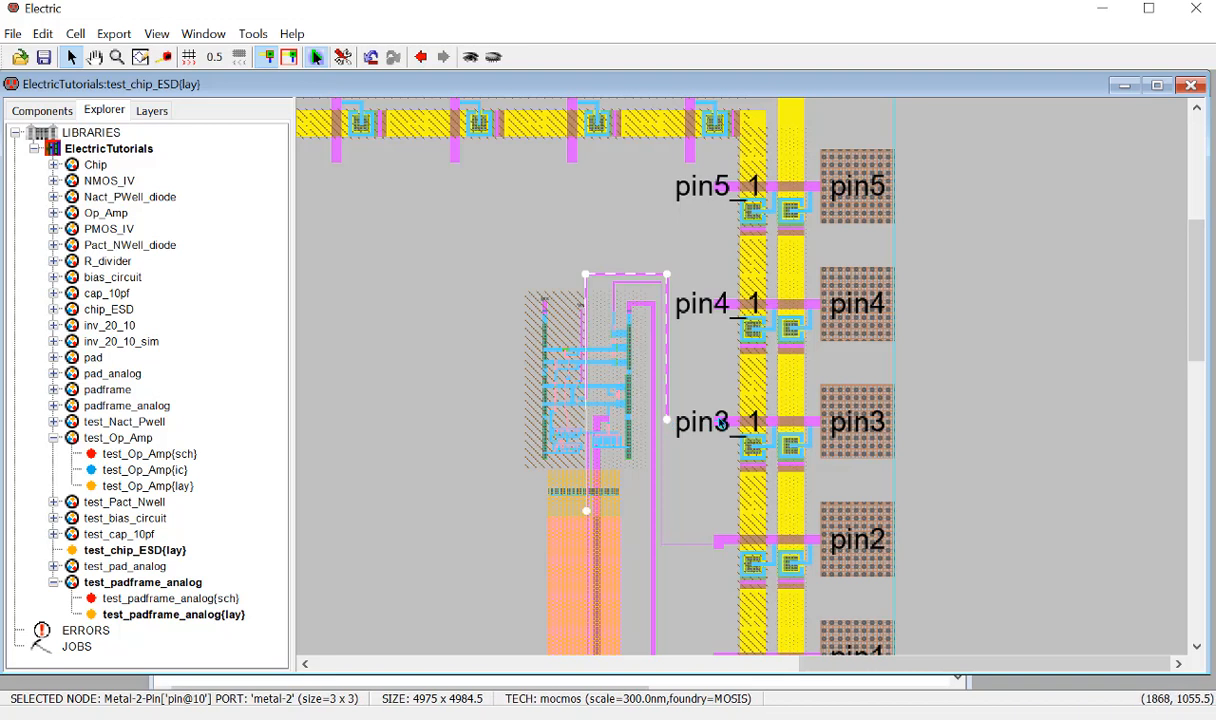
pyautogui.rightClick(718, 424)
pyautogui.click(956, 399)
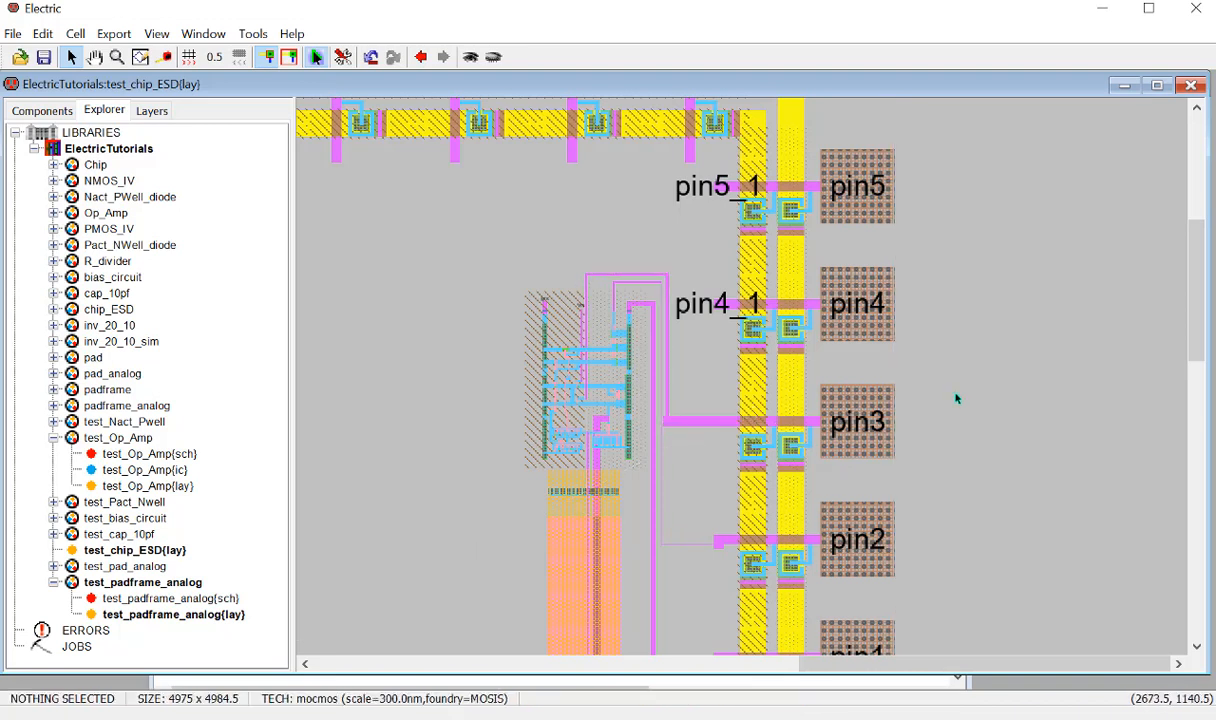
# Route the op-amp's Vm port in Metal-2 up above the Vp route, across and down to pin4_1.
pyautogui.click(581, 311)
pyautogui.click(581, 311)
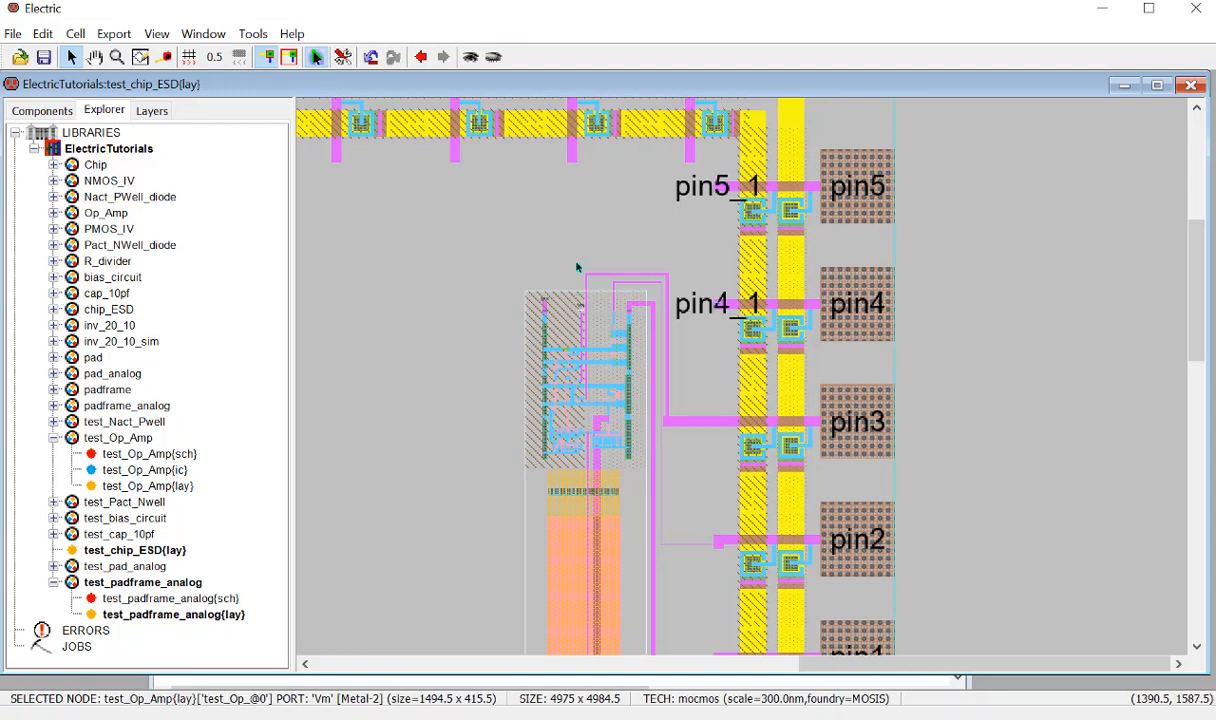
pyautogui.rightClick(579, 264)
pyautogui.rightClick(677, 266)
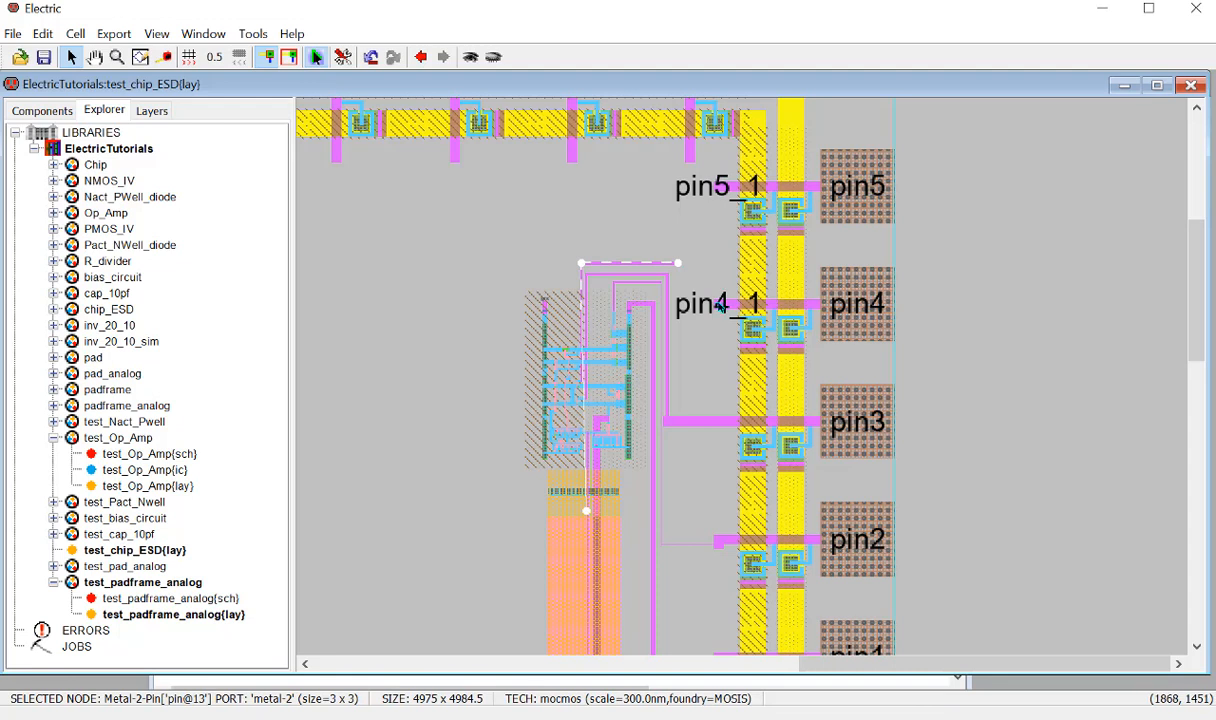
pyautogui.rightClick(720, 307)
pyautogui.click(880, 270)
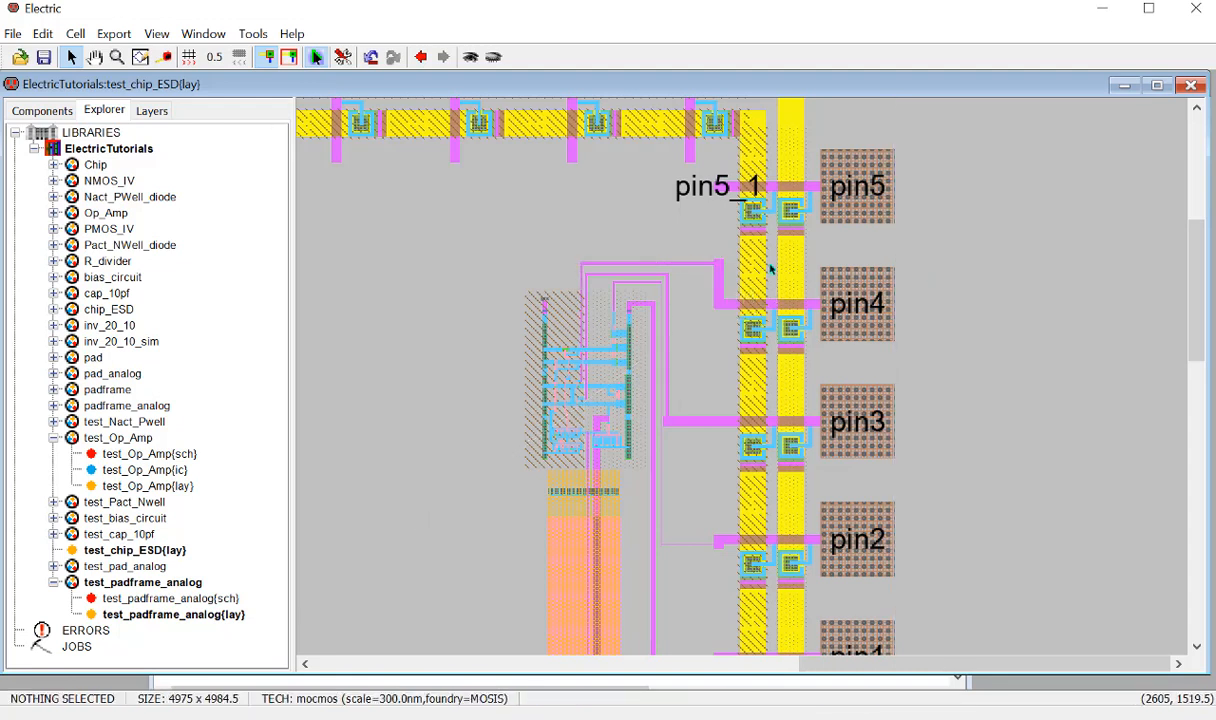
# Route the op-amp's gnd port in Metal-2 straight up and across to the padframe's pin5_1 port.
pyautogui.click(545, 308)
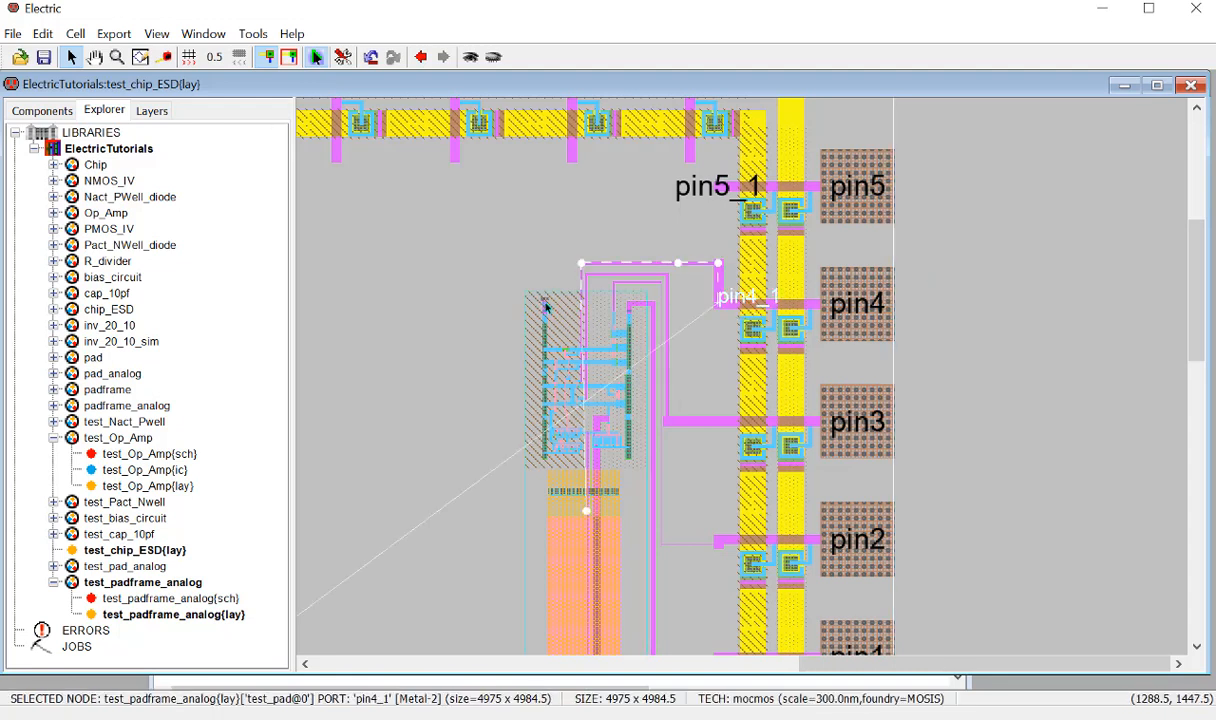
pyautogui.click(545, 306)
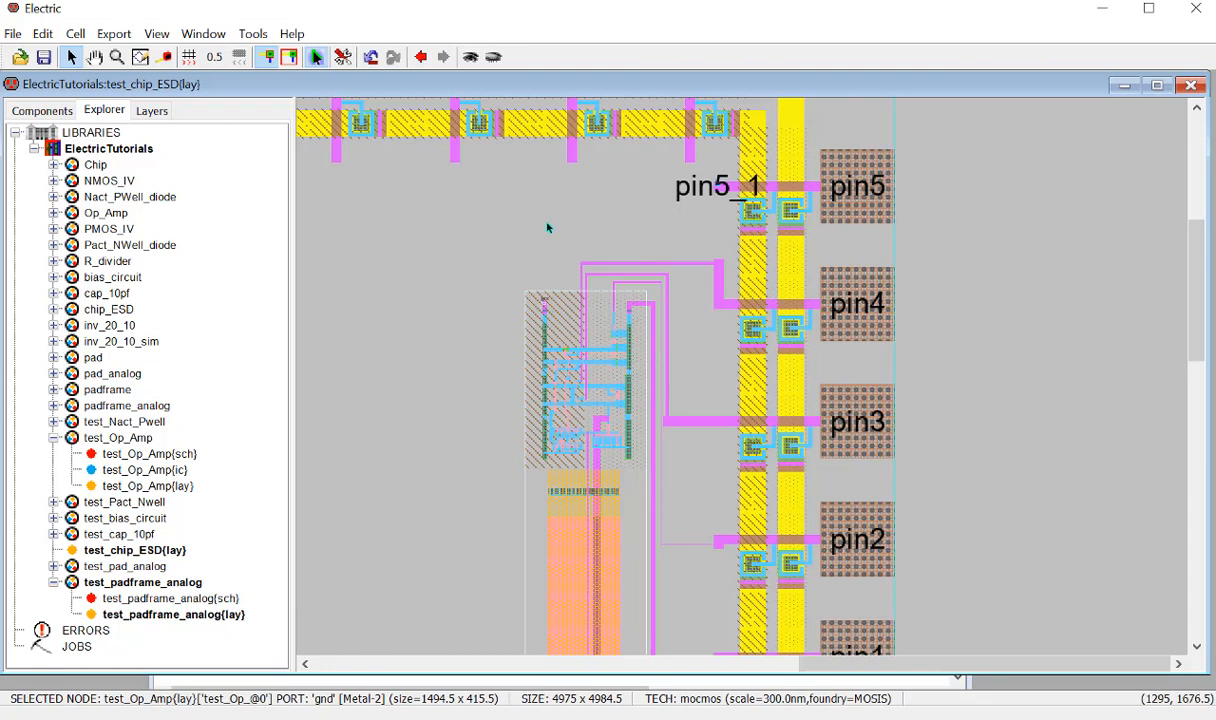
pyautogui.rightClick(544, 185)
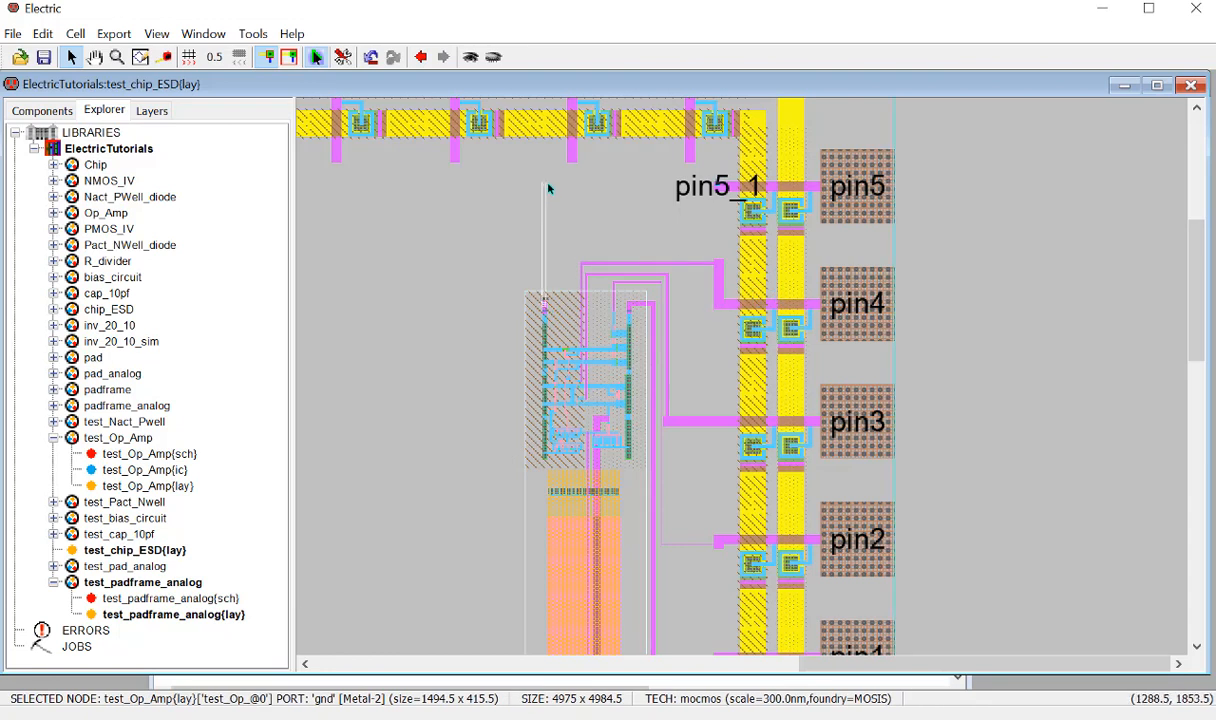
pyautogui.rightClick(730, 188)
pyautogui.click(975, 216)
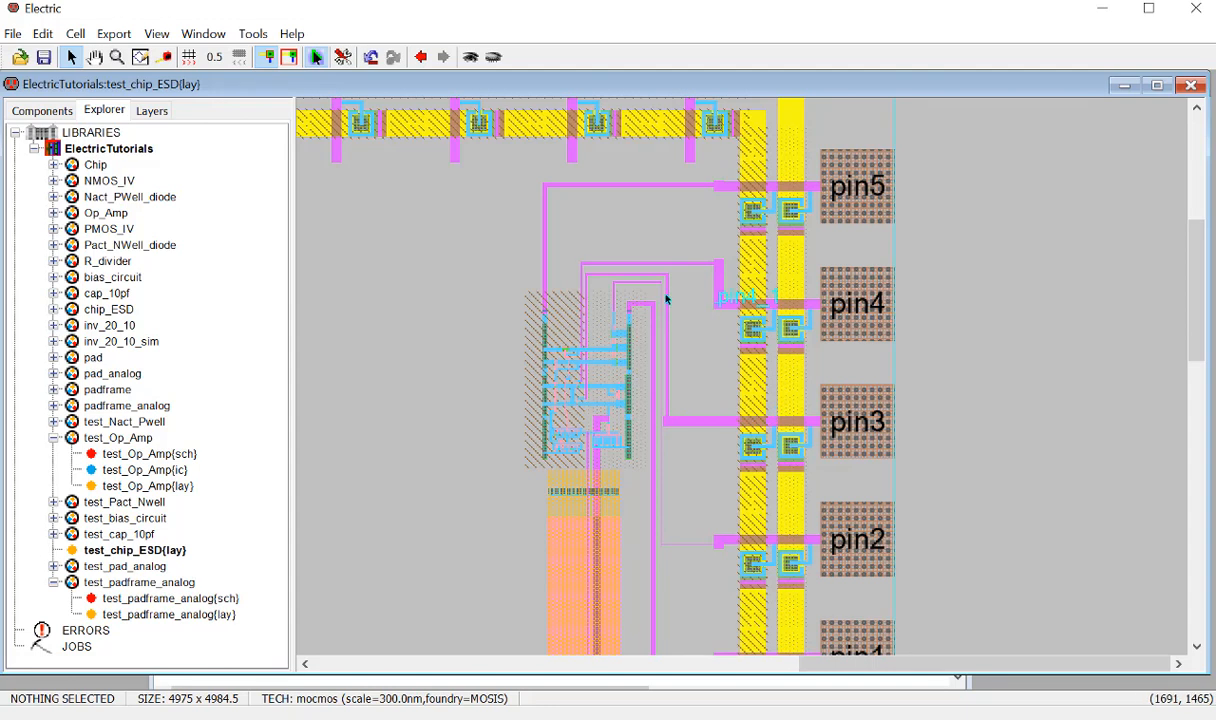
# Set the end extension of the wide horizontal Metal-2 arc at pin3_1 to Neither end.
pyautogui.keyDown('ctrl'); pyautogui.scroll(5, 667, 380); pyautogui.keyUp('ctrl')
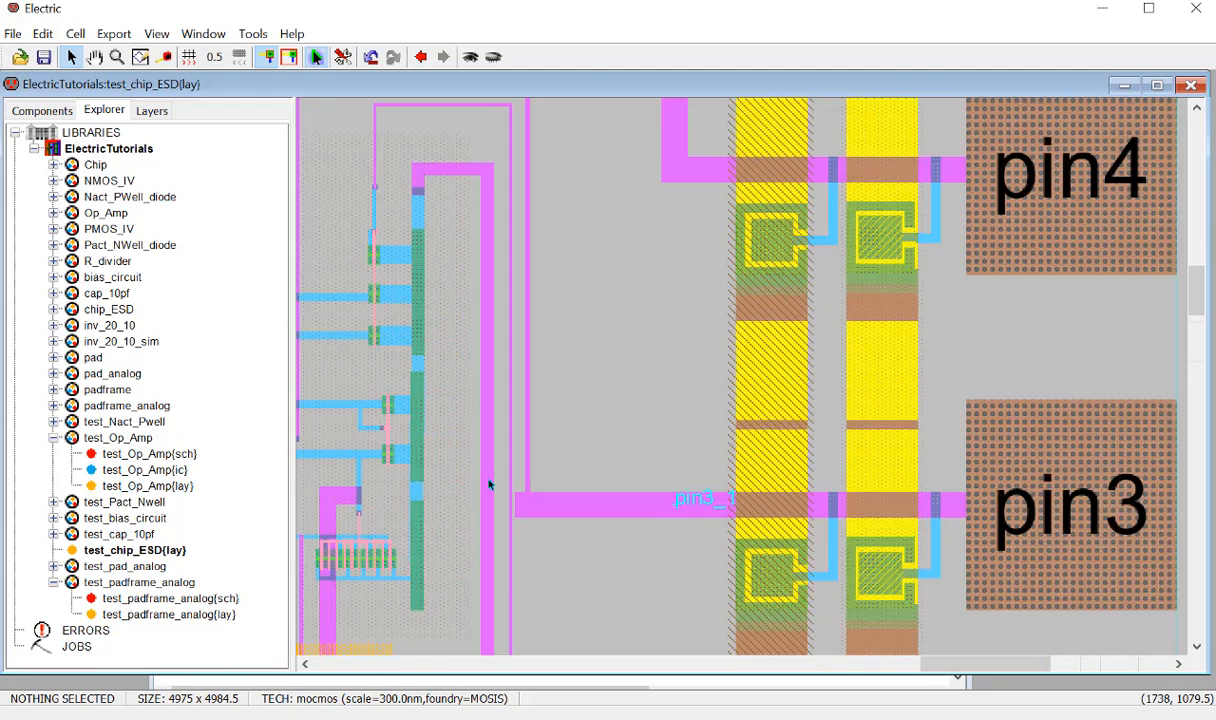
pyautogui.keyDown('ctrl'); pyautogui.scroll(-3, 665, 459); pyautogui.keyUp('ctrl')
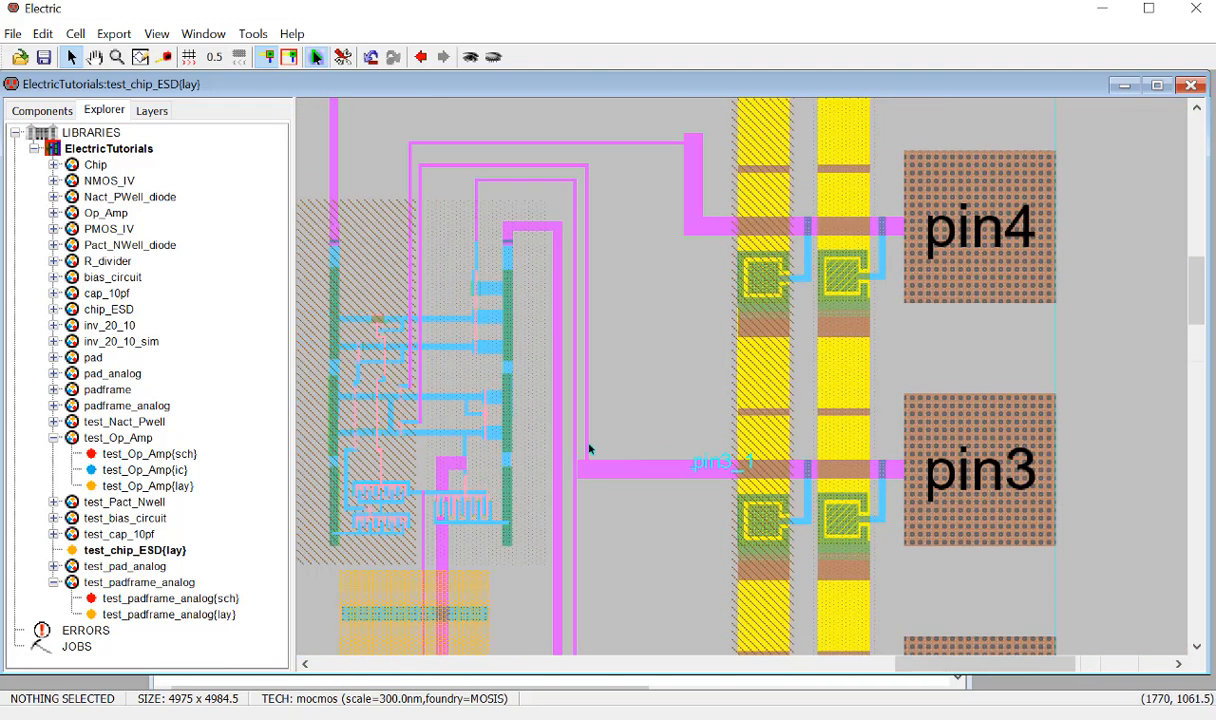
pyautogui.click(573, 418)
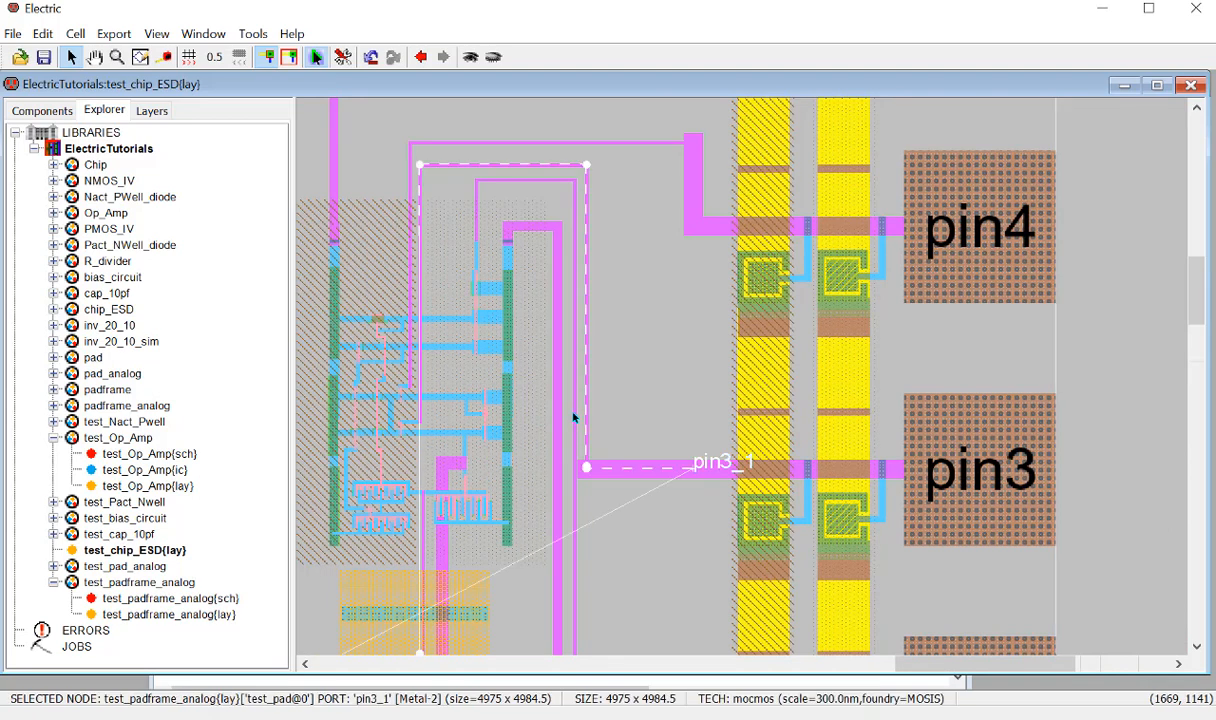
pyautogui.click(574, 420)
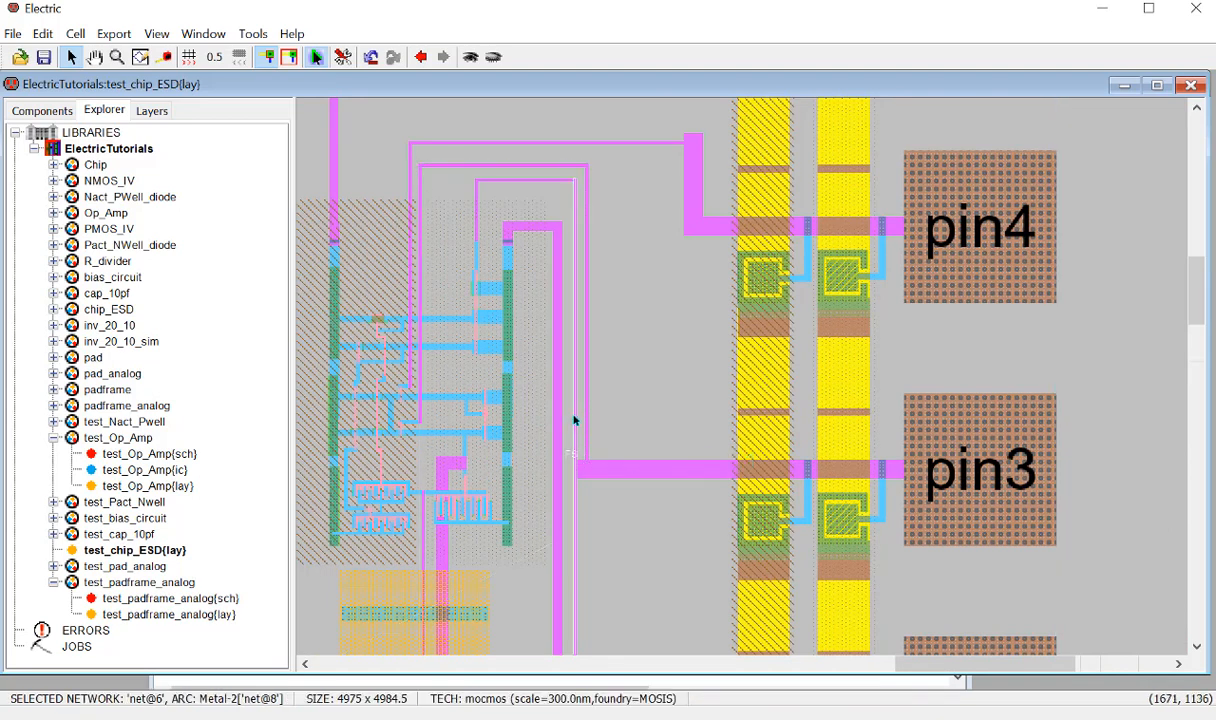
pyautogui.click(617, 475)
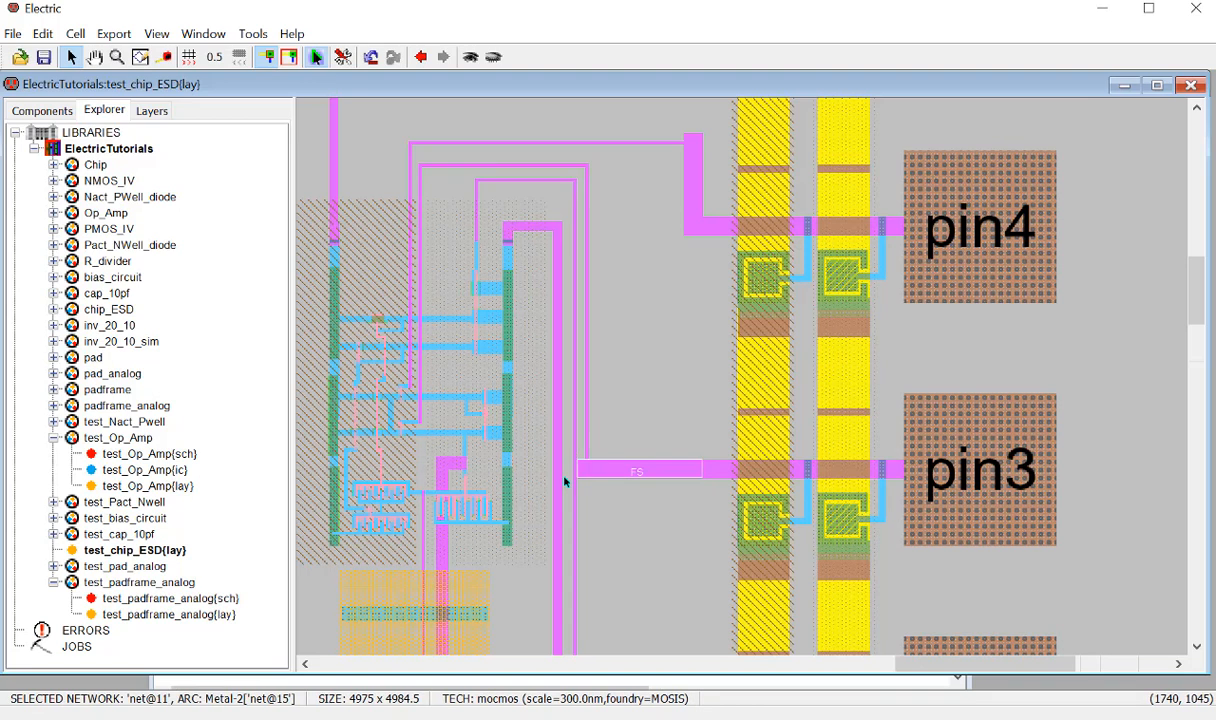
pyautogui.doubleClick(629, 474)
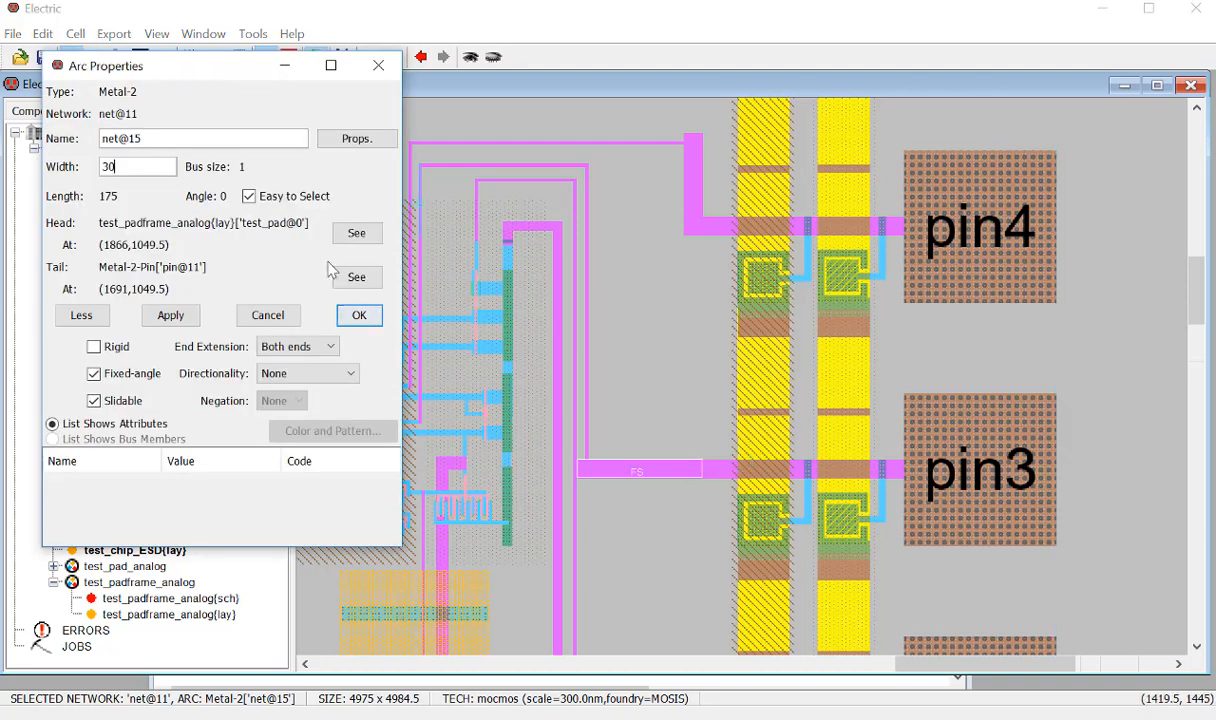
pyautogui.click(320, 346)
pyautogui.click(300, 377)
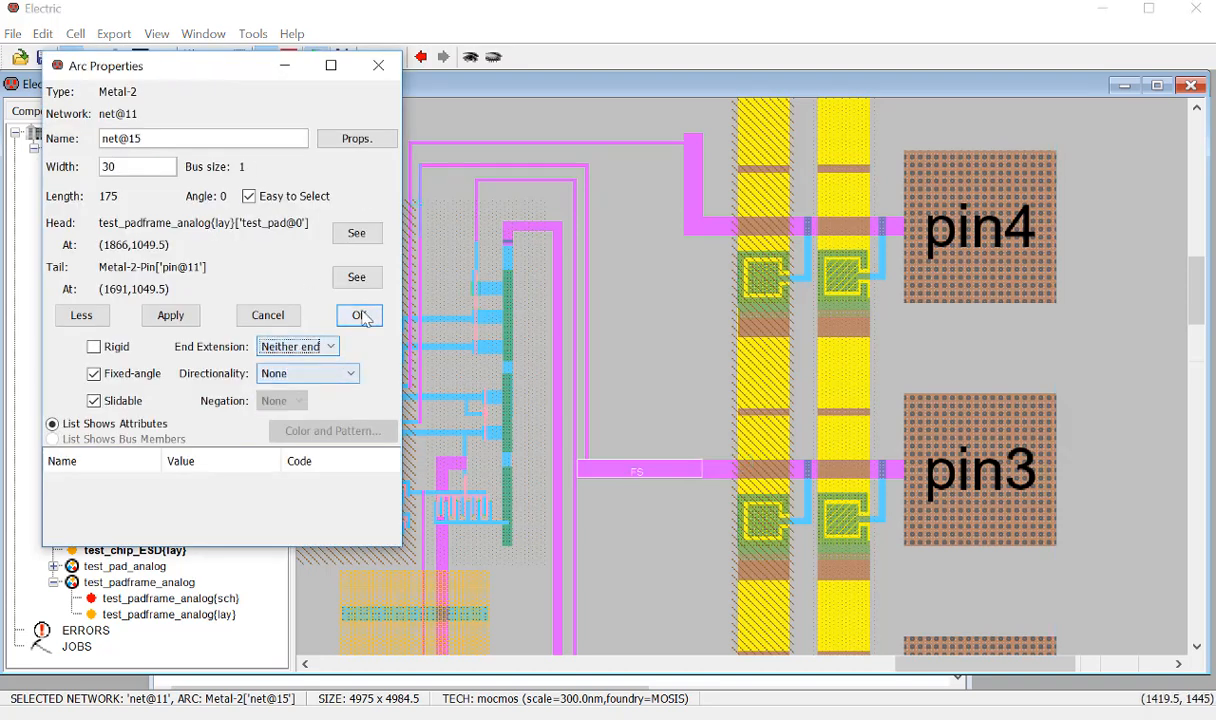
pyautogui.click(360, 316)
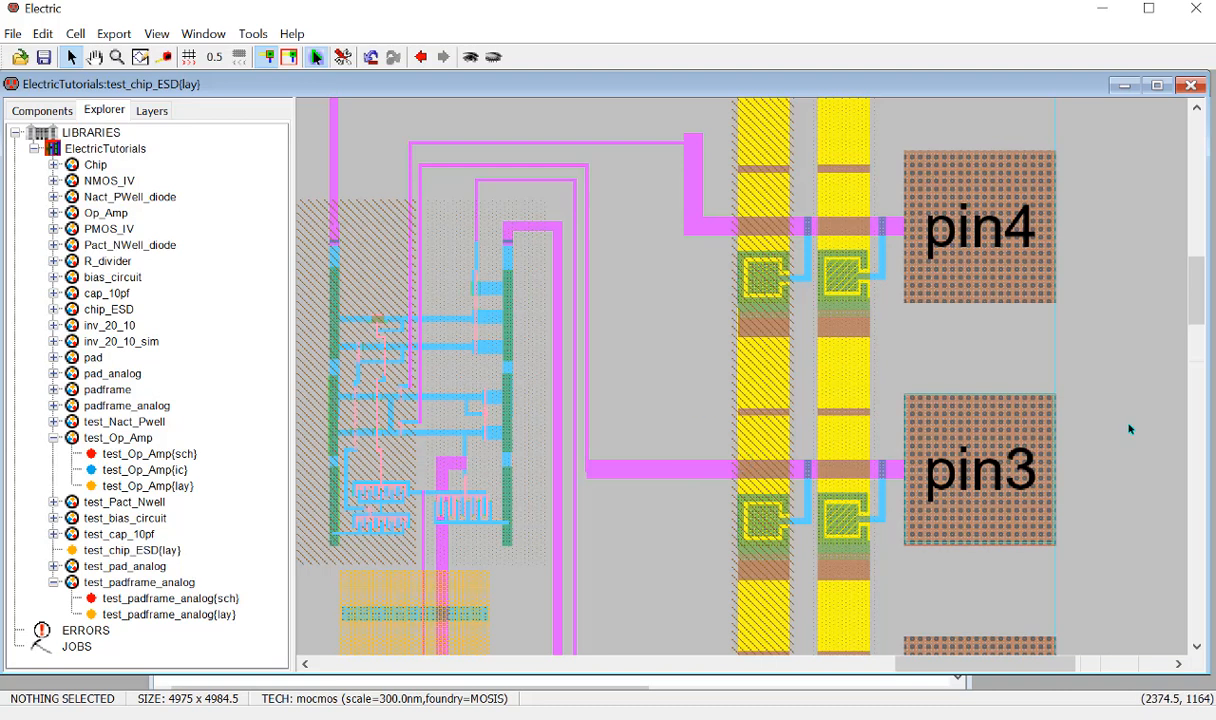
# Save the library with the Vp route's vertical arc selected, and decline undoing the write.
pyautogui.click(586, 423)
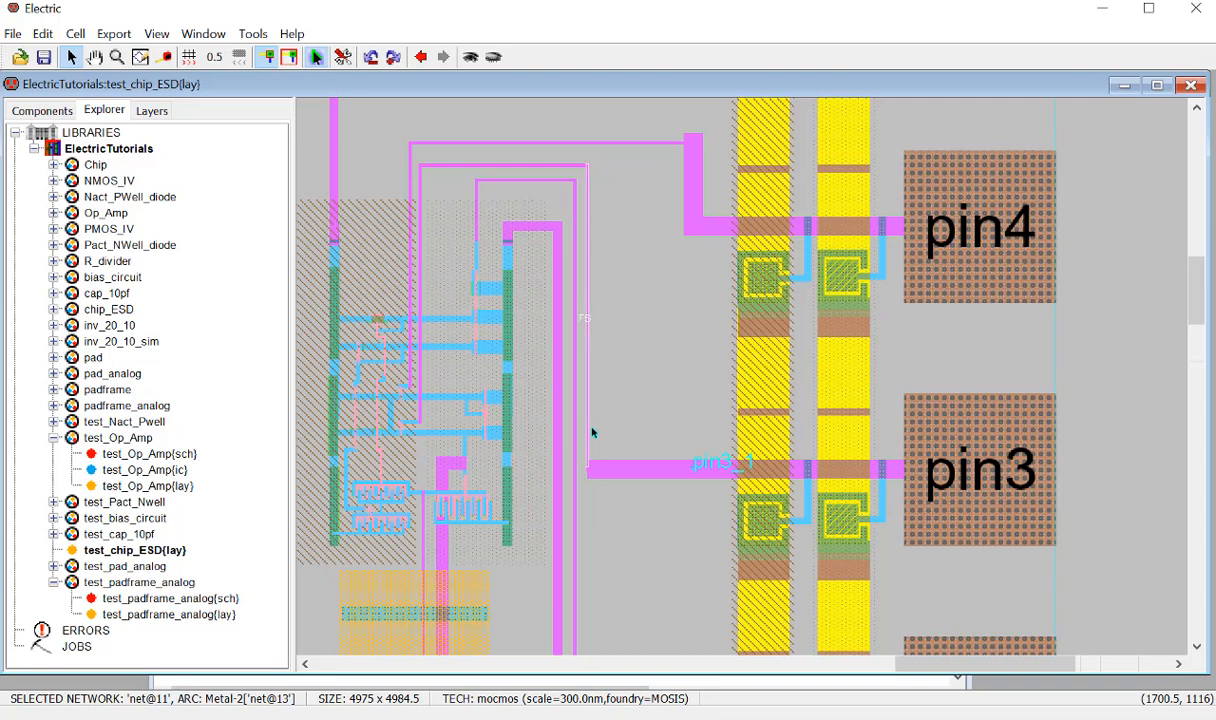
pyautogui.hotkey('ctrl', 's')
pyautogui.hotkey('ctrl', 'z')
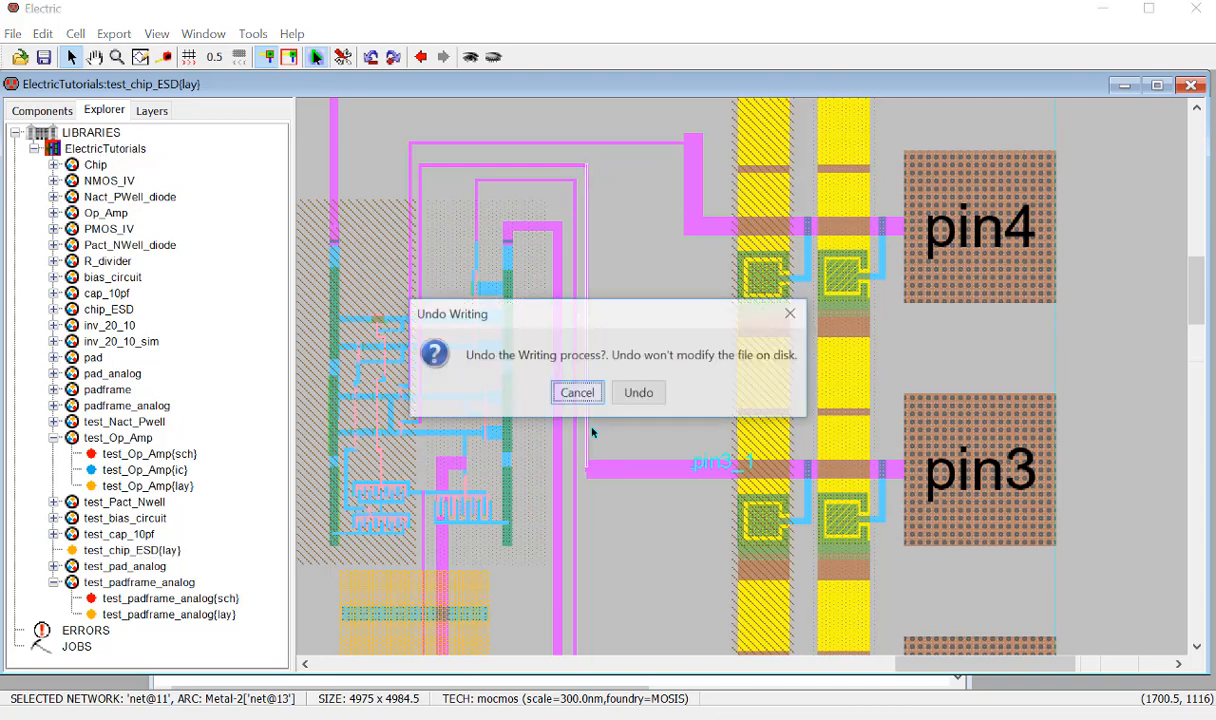
pyautogui.click(577, 393)
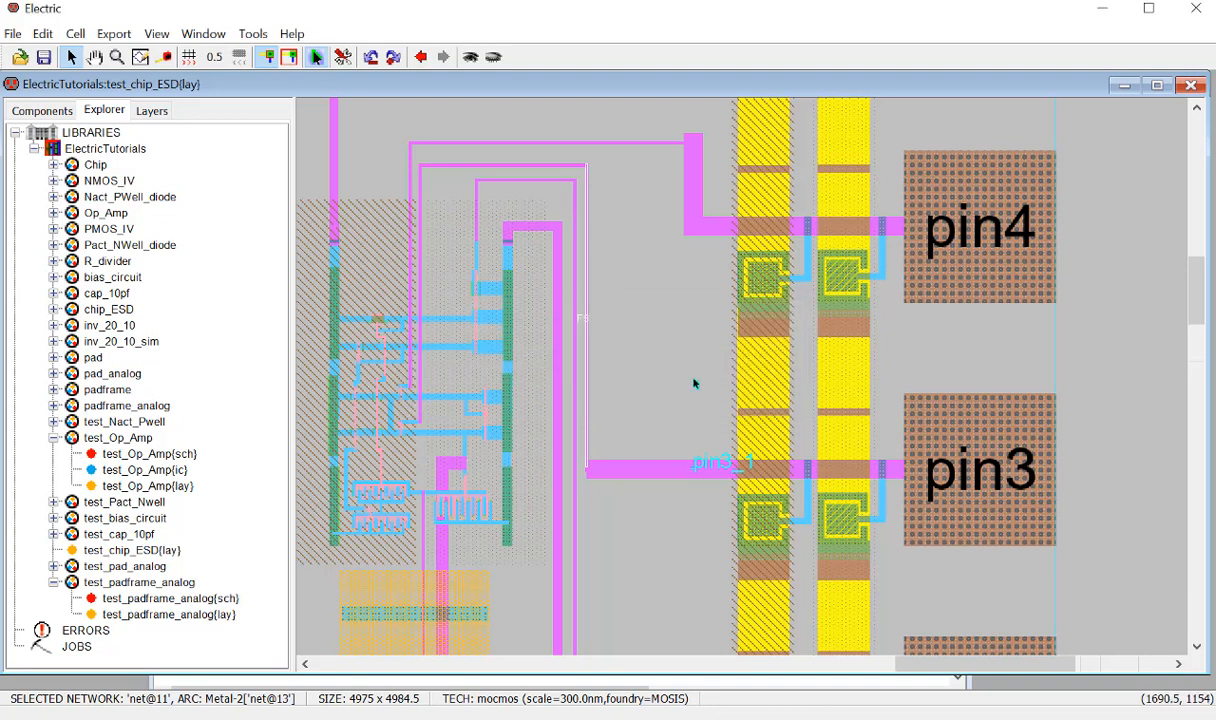
# Delete the vertical Metal-2 arc of the Vp route that leads down to the pin3_1 connection.
pyautogui.click(587, 325)
pyautogui.click(589, 330)
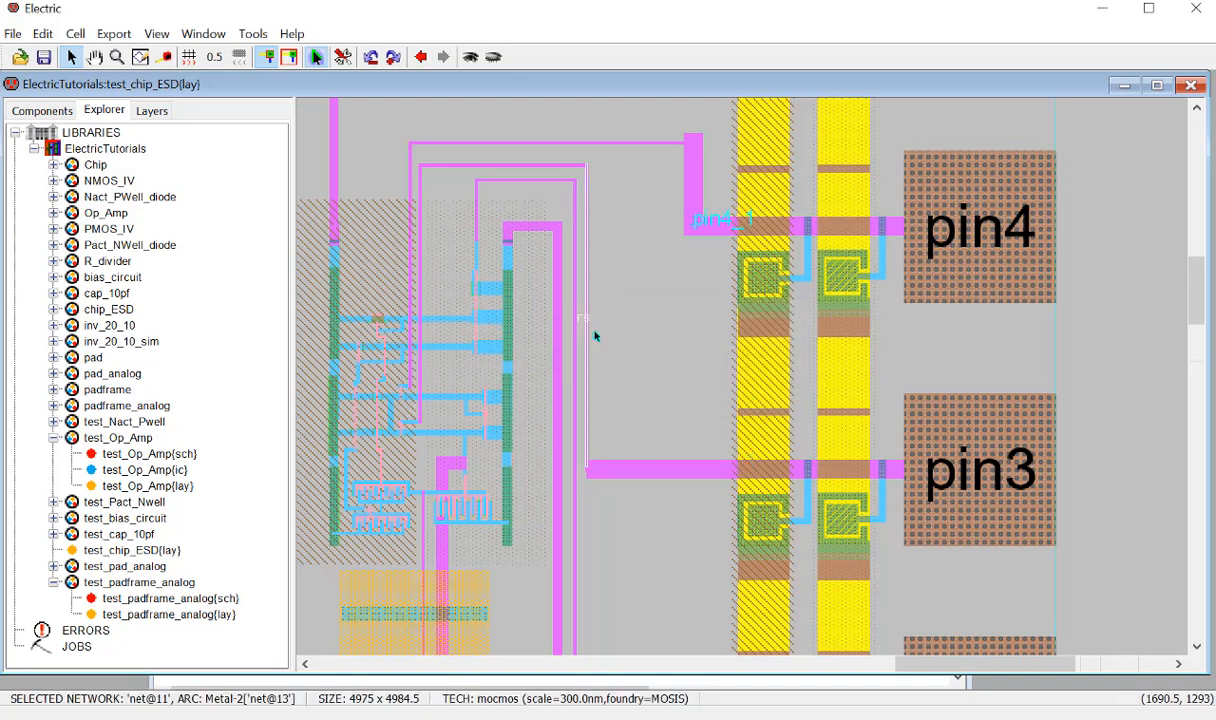
pyautogui.press('Delete')
# Try to route from the Vp route's open upper corner to the horizontal pin3_1 arc, and undo the attempt.
pyautogui.click(588, 166)
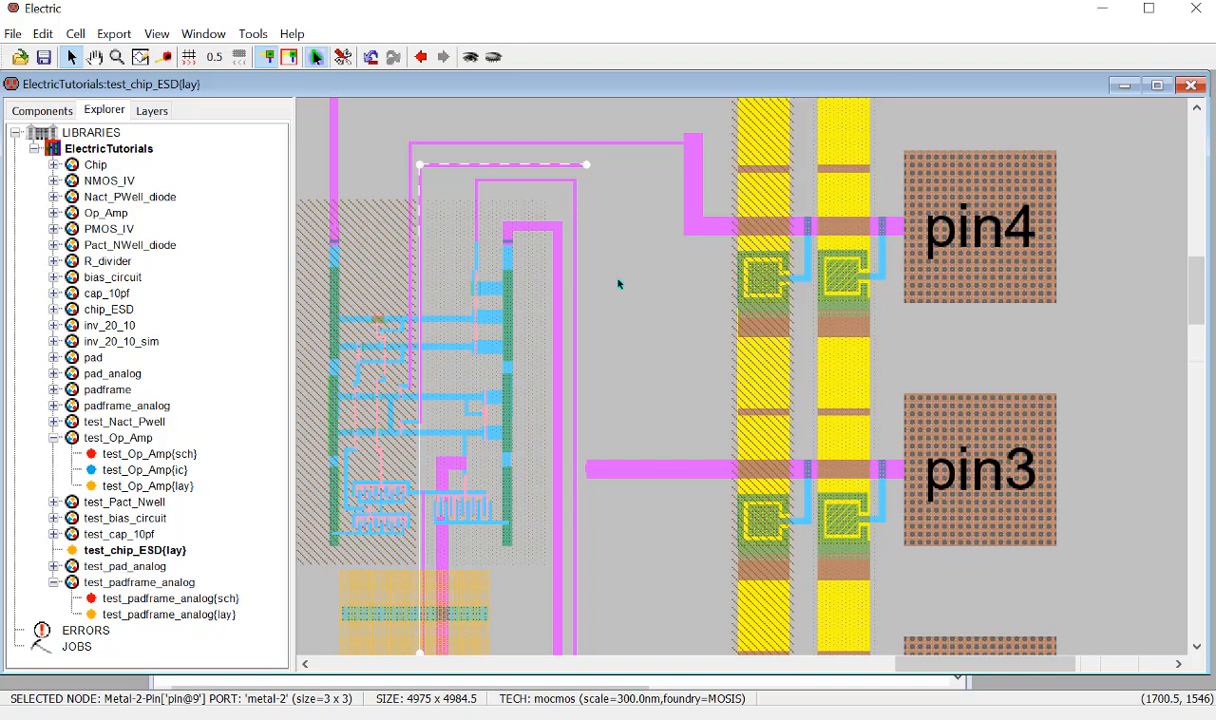
pyautogui.rightClick(677, 471)
pyautogui.hotkey('ctrl', 'z')
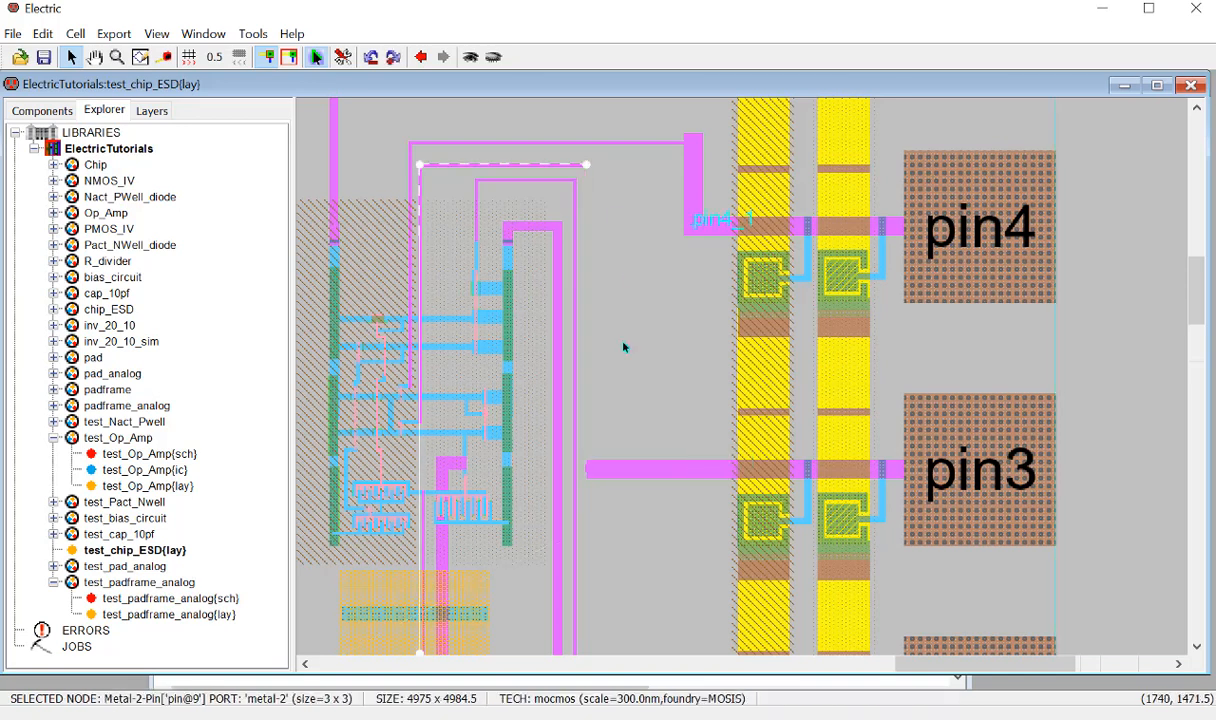
# Delete the inner wide horizontal Metal-2 arc that extends from the pad side to the pin3_1 connection.
pyautogui.click(627, 468)
pyautogui.click(616, 469)
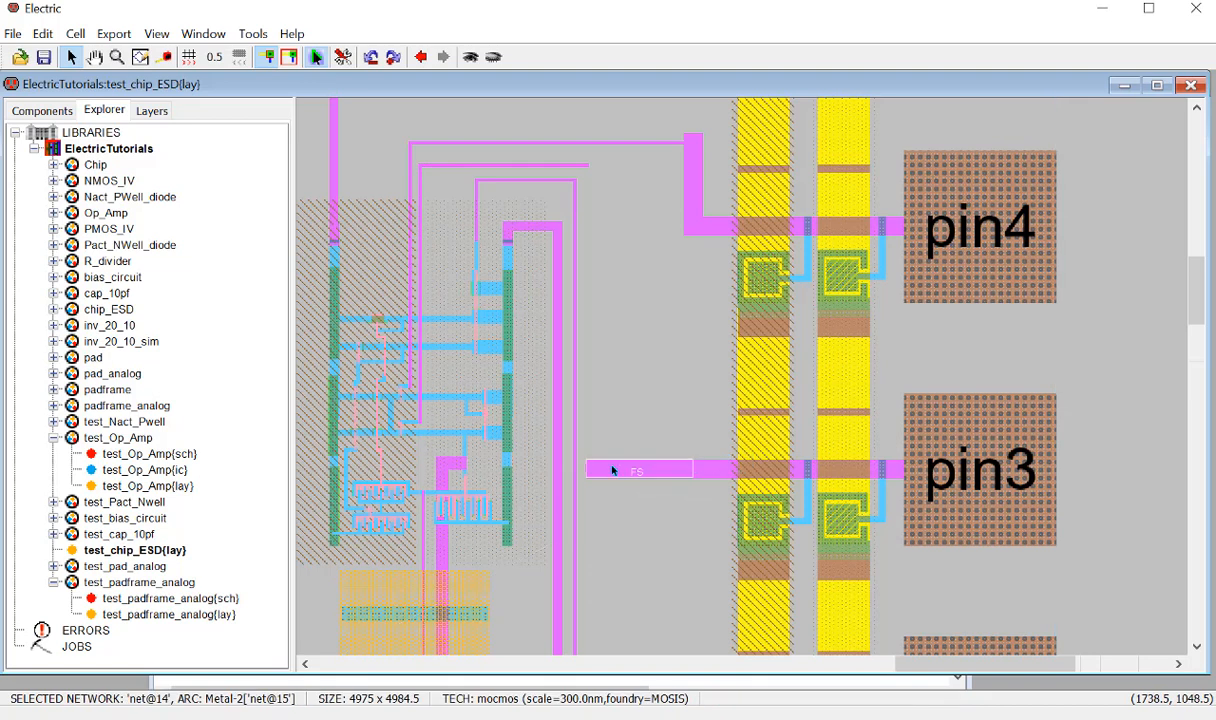
pyautogui.press('Delete')
pyautogui.click(589, 474)
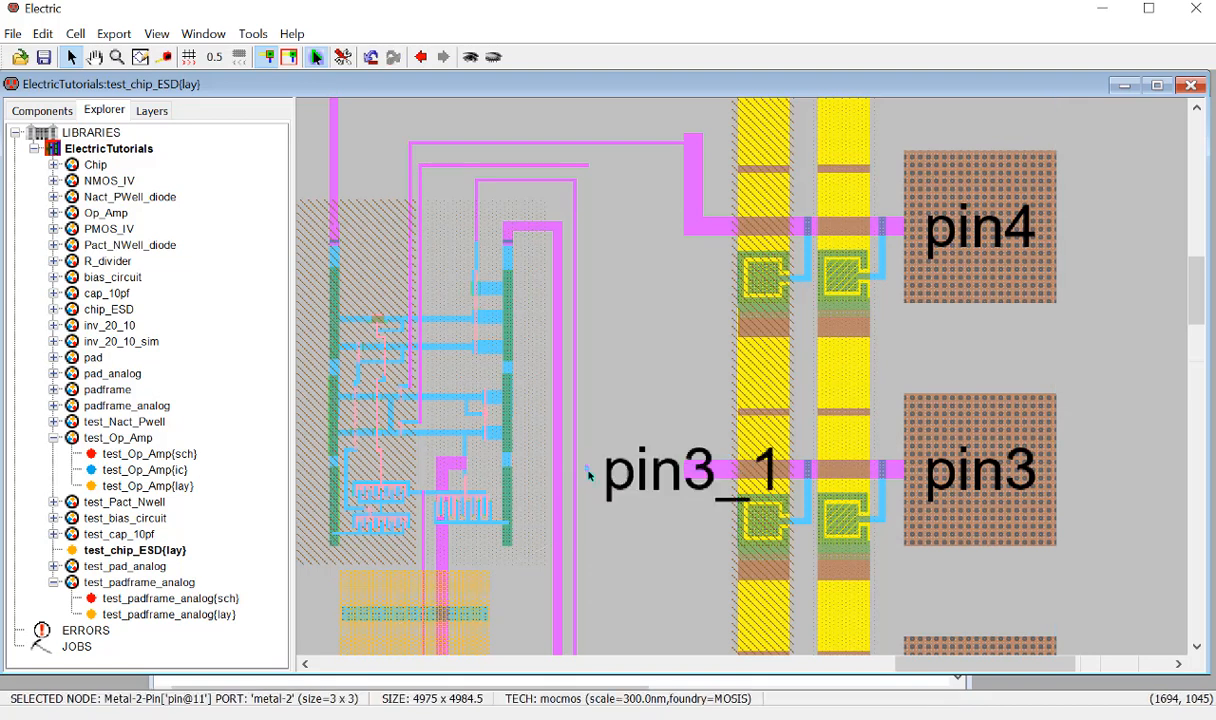
pyautogui.click(570, 453)
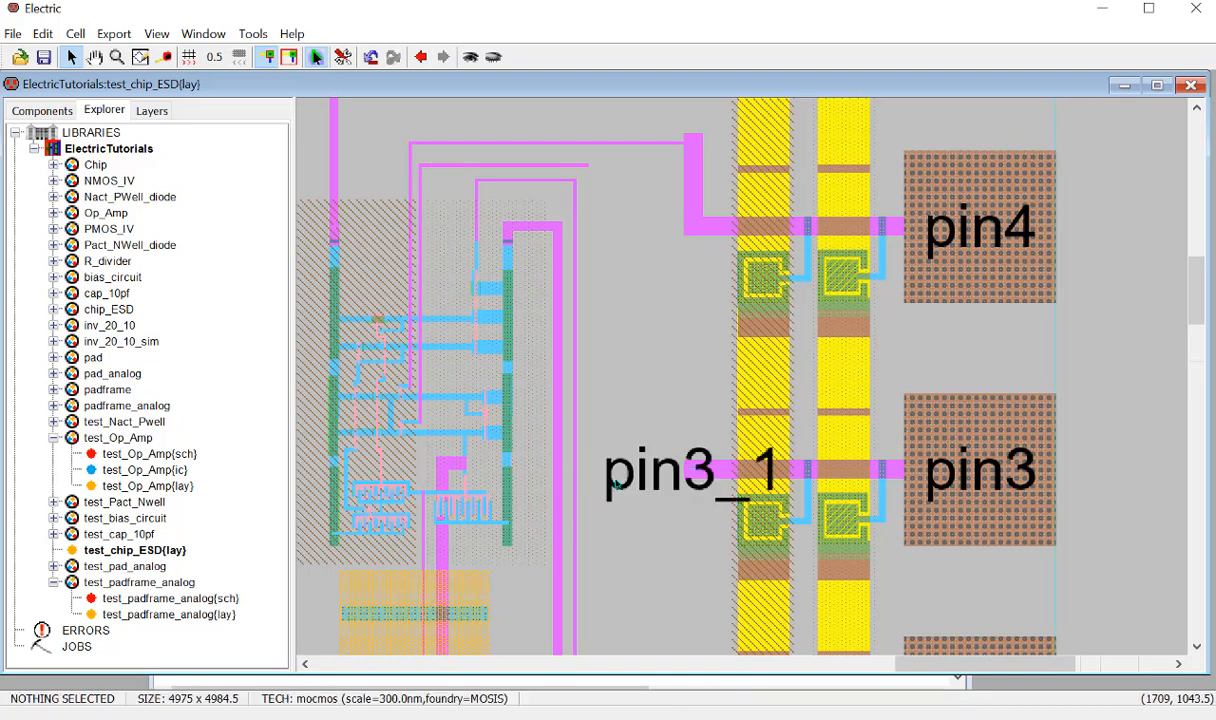
# Extend the Vp route's open upper end horizontally to about X 1790, route it down to pin3_1 in Metal-2, and save the library.
pyautogui.click(587, 166)
pyautogui.rightClick(647, 165)
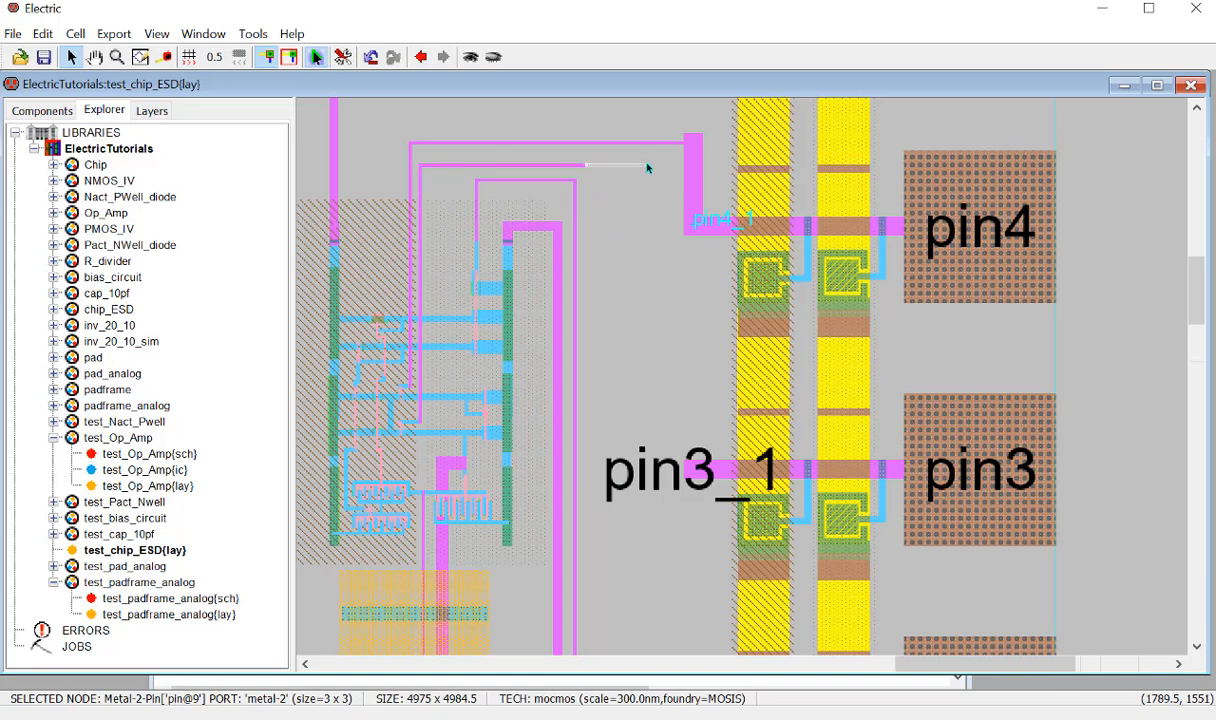
pyautogui.rightClick(652, 469)
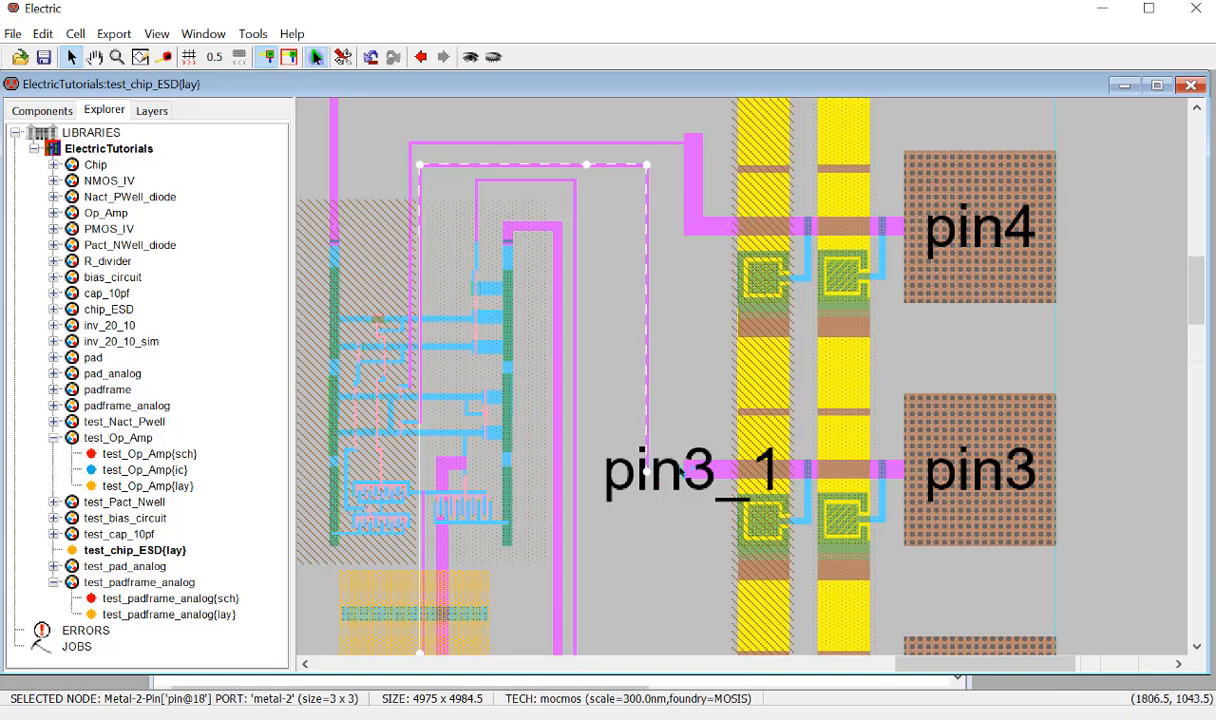
pyautogui.click(1097, 414)
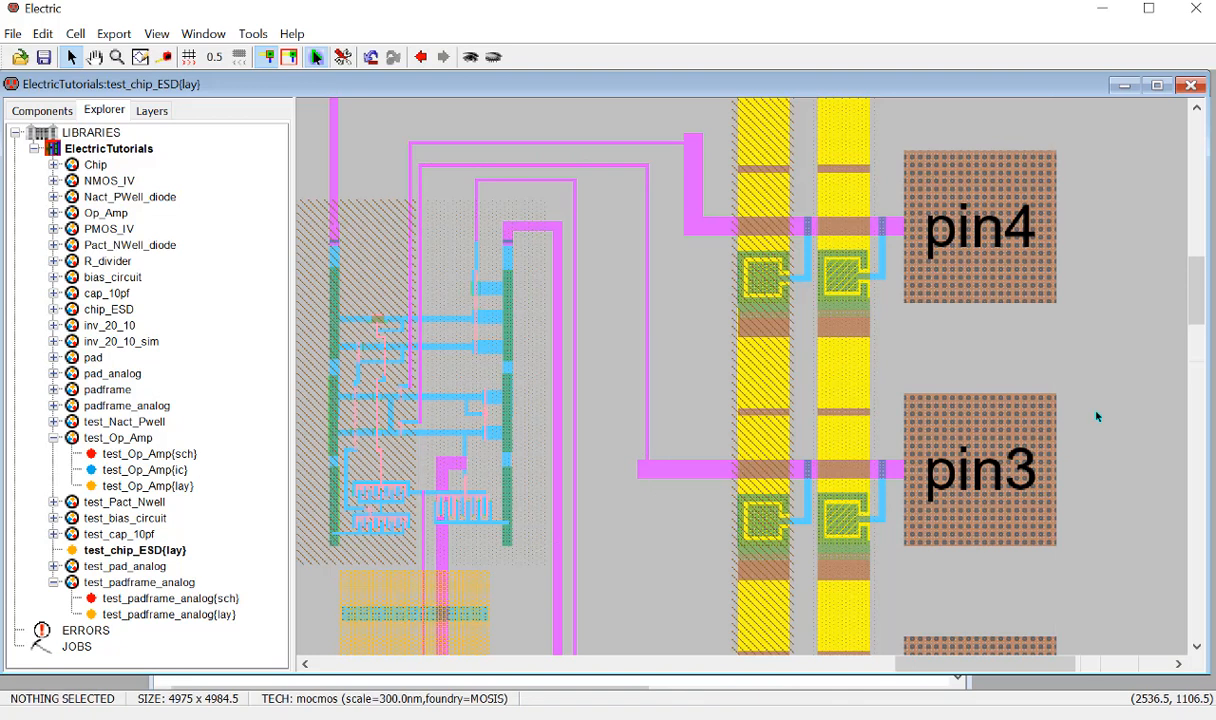
pyautogui.hotkey('ctrl', 's')
# Review the whole padframe around the routed op-amp, locate the inv_20_10 layout in the library, and examine the unused pads below pin40.
pyautogui.keyDown('ctrl'); pyautogui.scroll(-1, 998, 411); pyautogui.keyUp('ctrl')
pyautogui.keyDown('ctrl'); pyautogui.scroll(-2, 1003, 412); pyautogui.keyUp('ctrl')
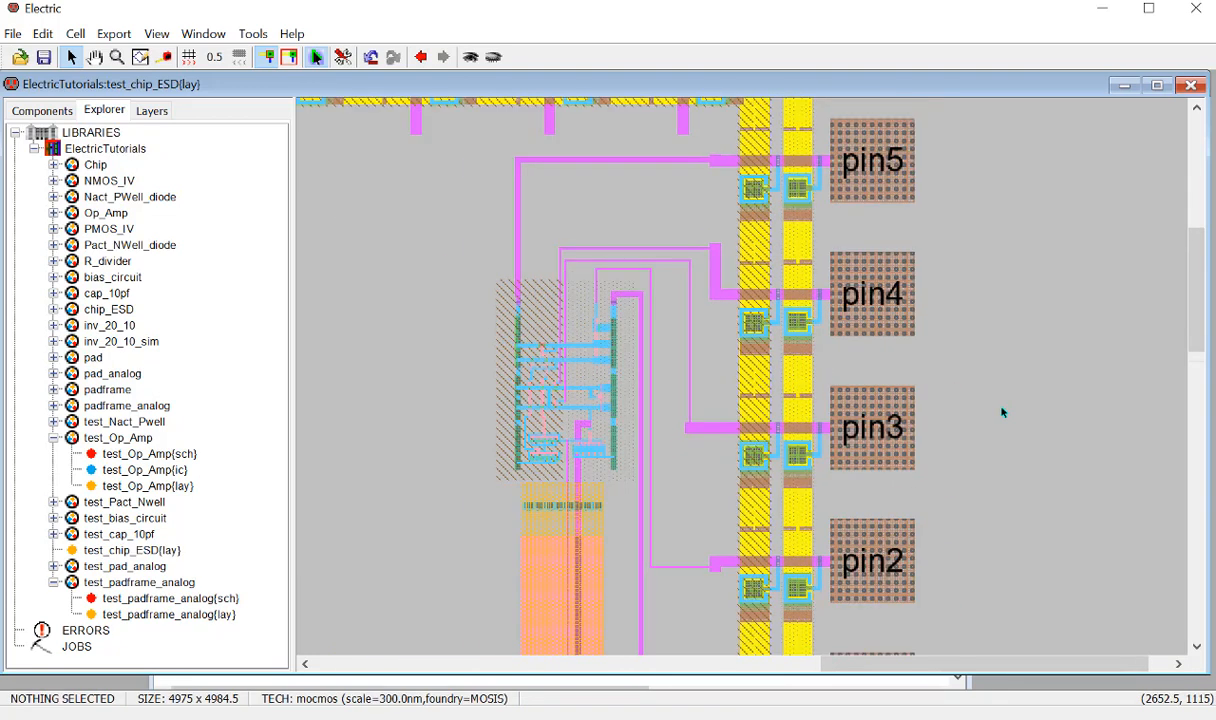
pyautogui.keyDown('ctrl'); pyautogui.scroll(-3, 1057, 369); pyautogui.keyUp('ctrl')
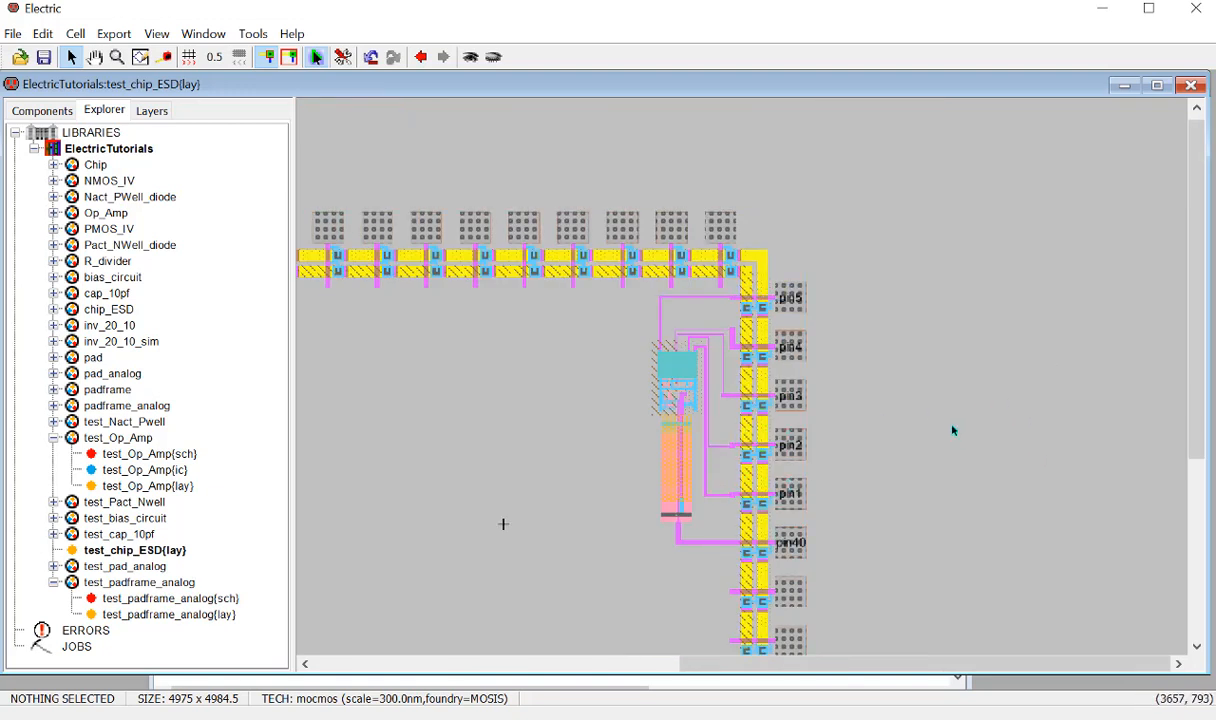
pyautogui.keyDown('ctrl'); pyautogui.scroll(-6, 1069, 375); pyautogui.keyUp('ctrl')
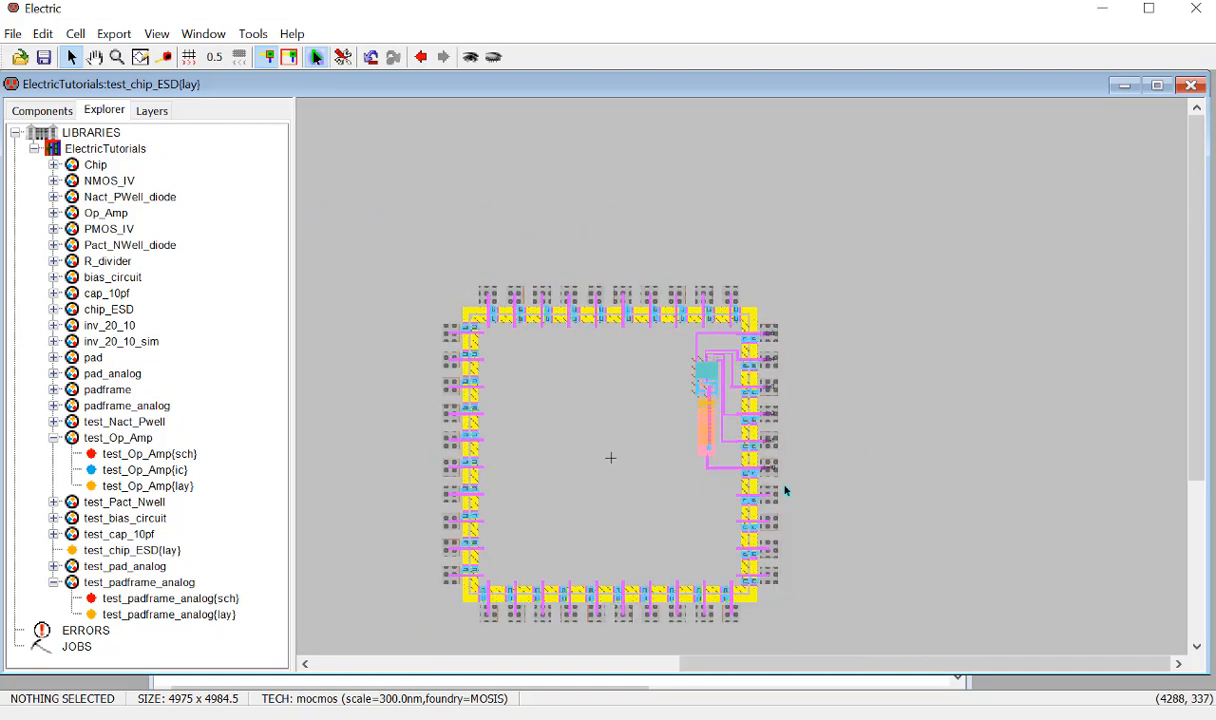
pyautogui.scroll(-2, 714, 562)
pyautogui.scroll(2, 722, 465)
pyautogui.click(54, 326)
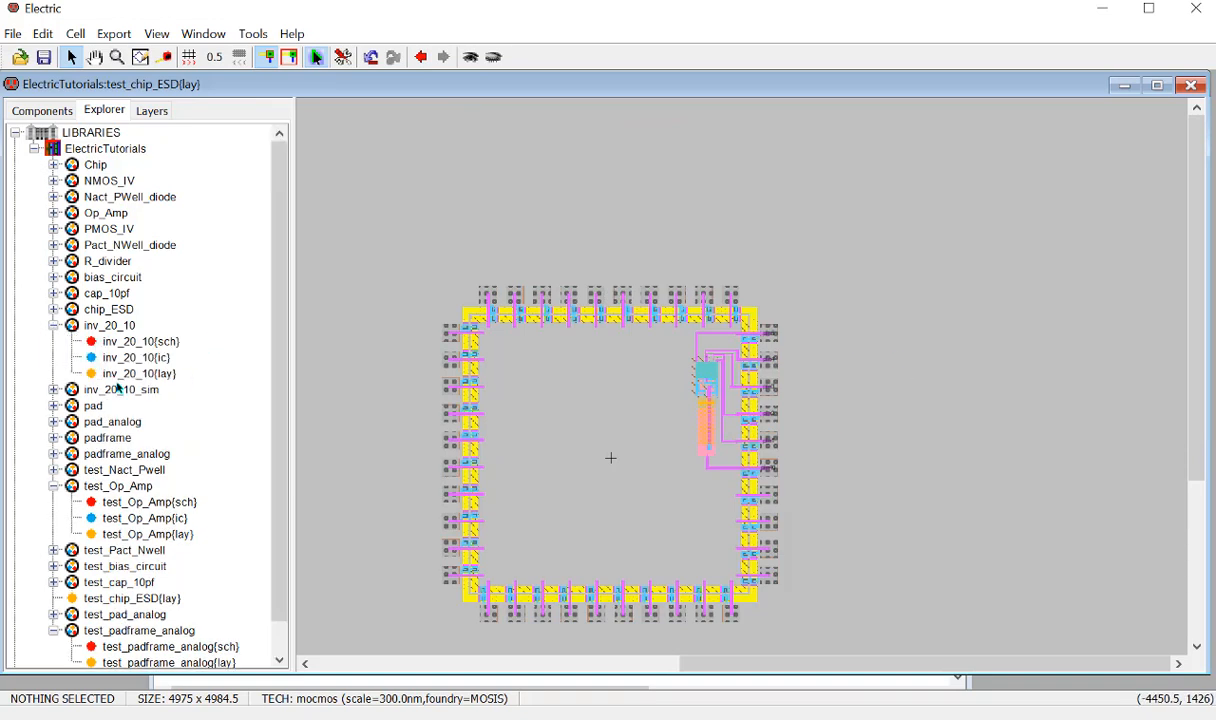
pyautogui.click(140, 374)
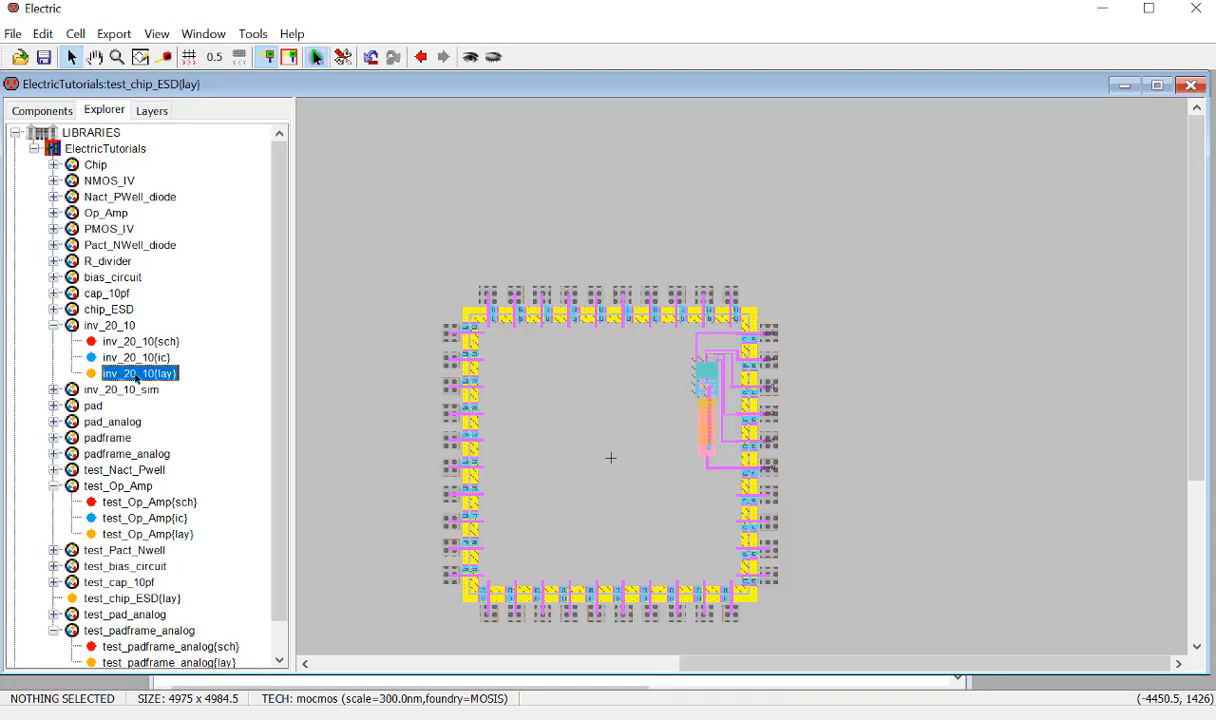
pyautogui.moveTo(137, 378)
pyautogui.mouseDown()
pyautogui.moveTo(700, 525)
pyautogui.moveTo(400, 465)
pyautogui.moveTo(276, 396)
pyautogui.moveTo(140, 373)
pyautogui.mouseUp()
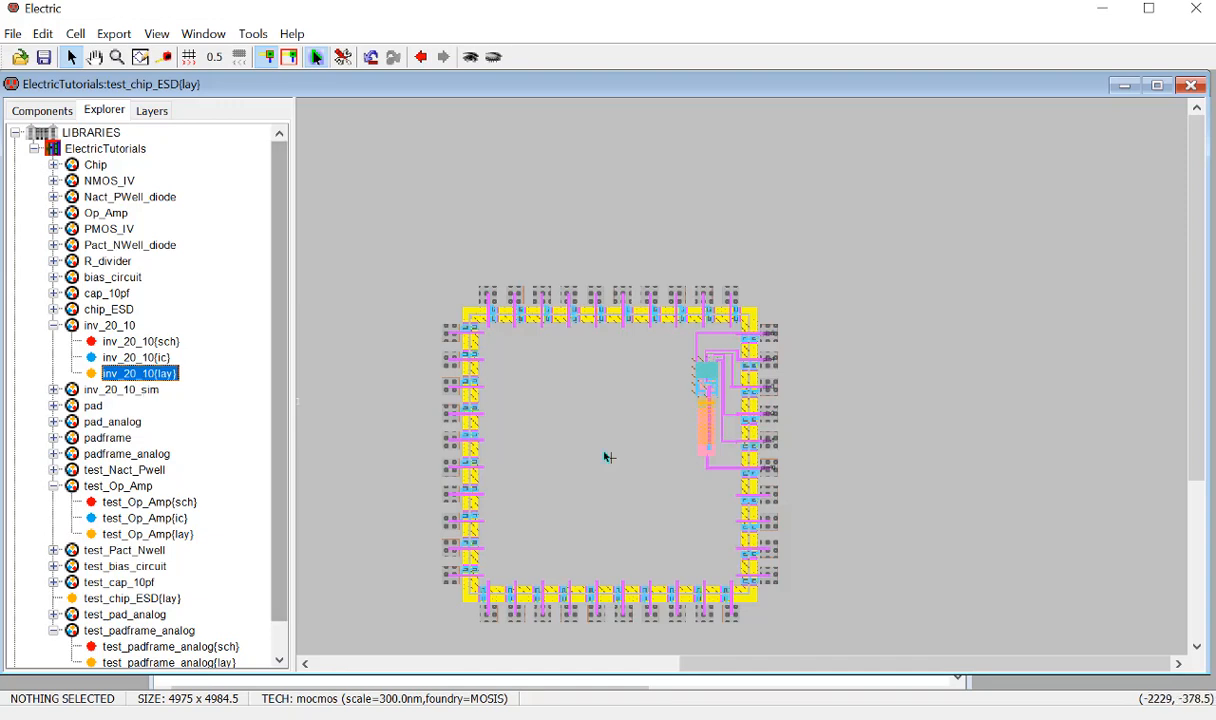
pyautogui.keyDown('ctrl'); pyautogui.scroll(5, 770, 522); pyautogui.keyUp('ctrl')
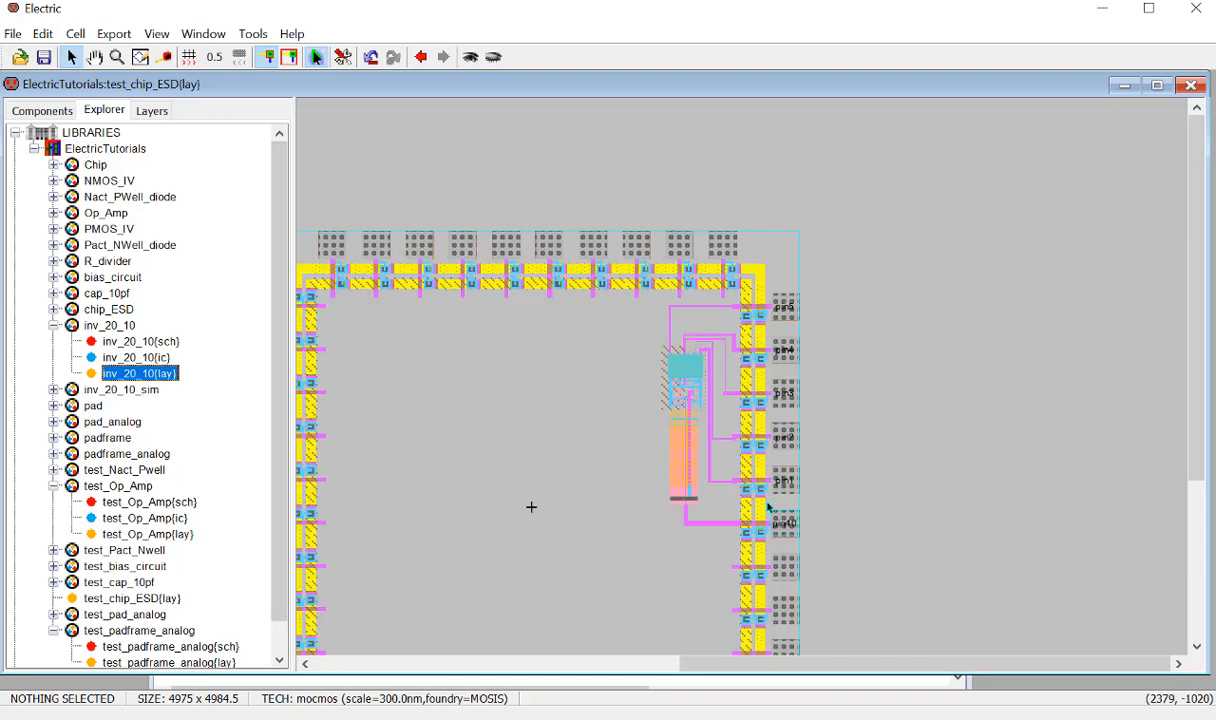
pyautogui.scroll(-2, 764, 472)
pyautogui.scroll(1, 763, 471)
pyautogui.keyDown('ctrl'); pyautogui.scroll(2, 764, 470); pyautogui.keyUp('ctrl')
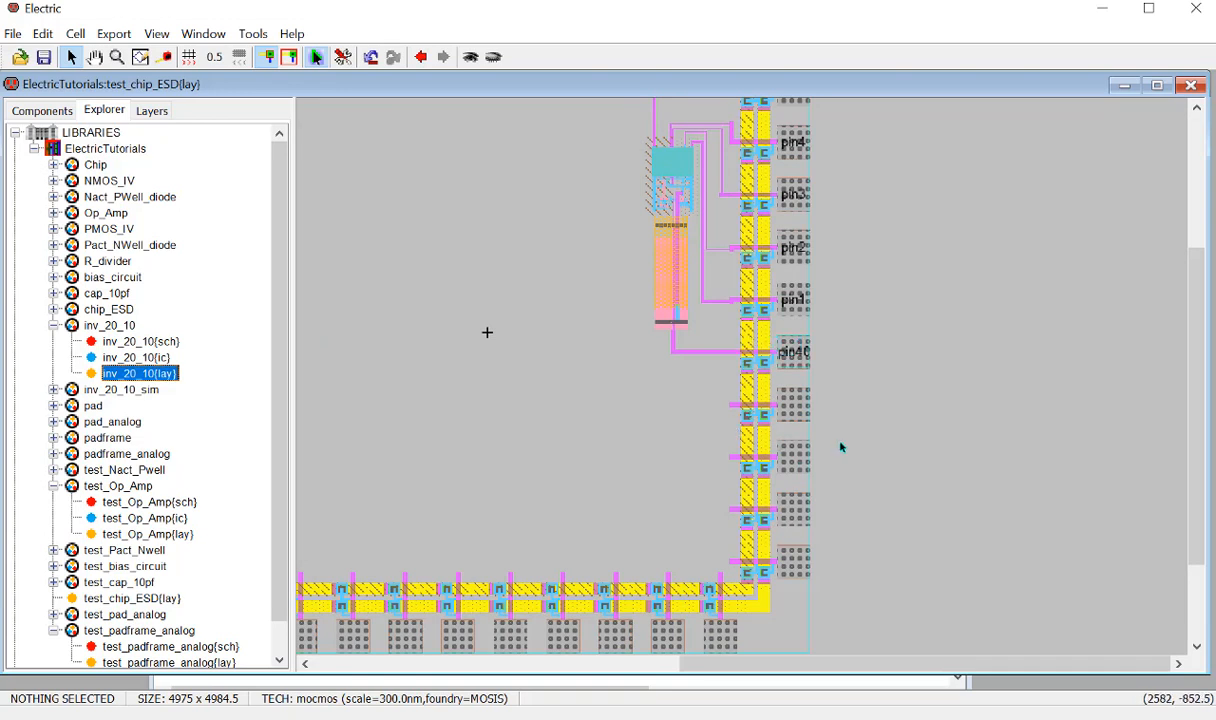
pyautogui.keyDown('ctrl'); pyautogui.scroll(-2, 840, 447); pyautogui.keyUp('ctrl')
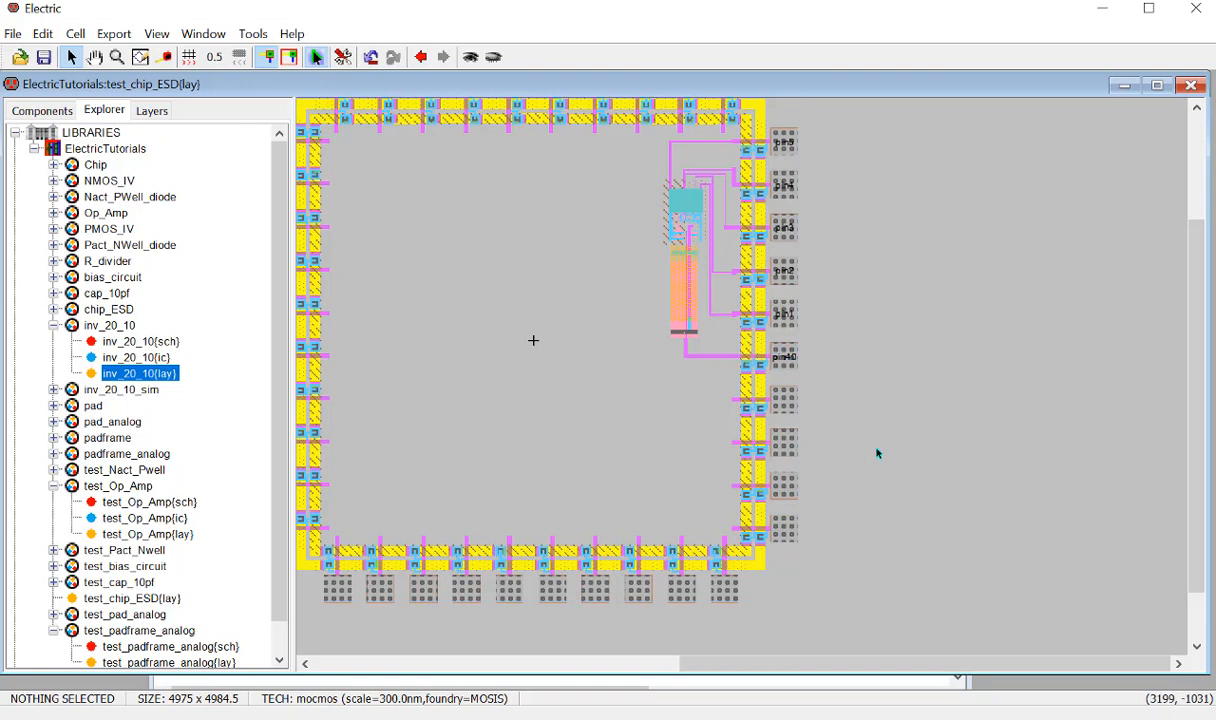
# Open the test_padframe_analog layout and export the Analog port of the pad directly below pin40 as pin39.
pyautogui.scroll(-1, 206, 550)
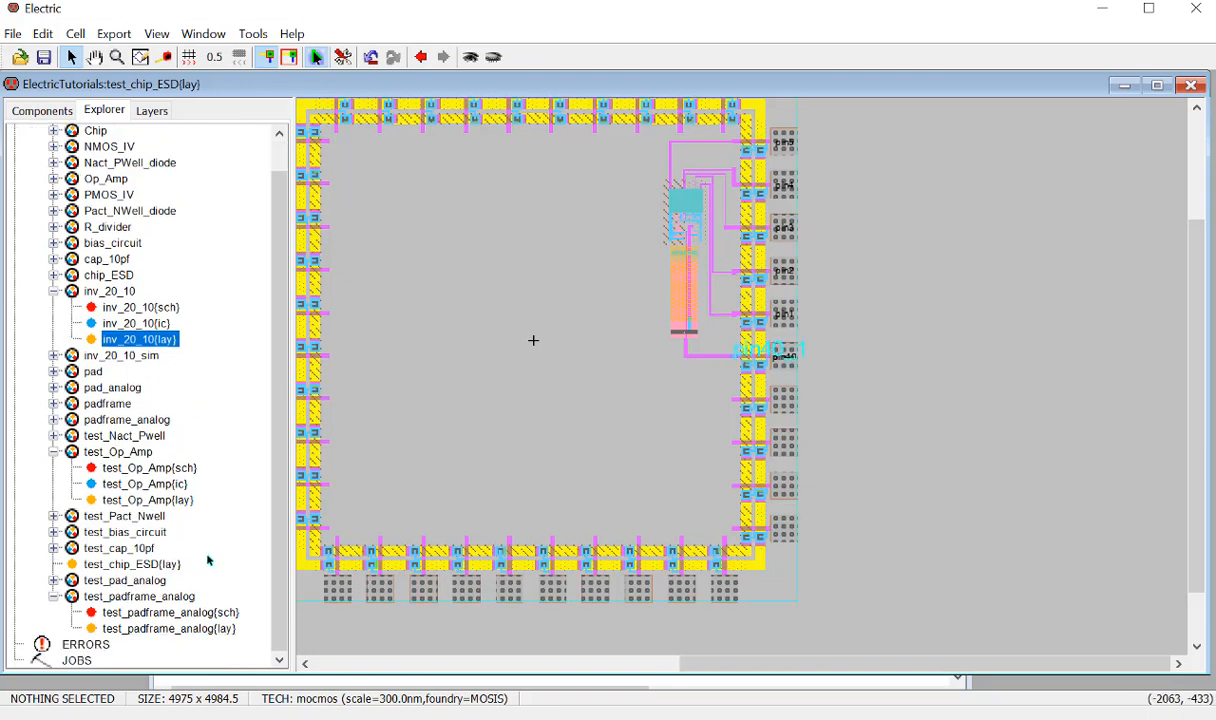
pyautogui.doubleClick(147, 628)
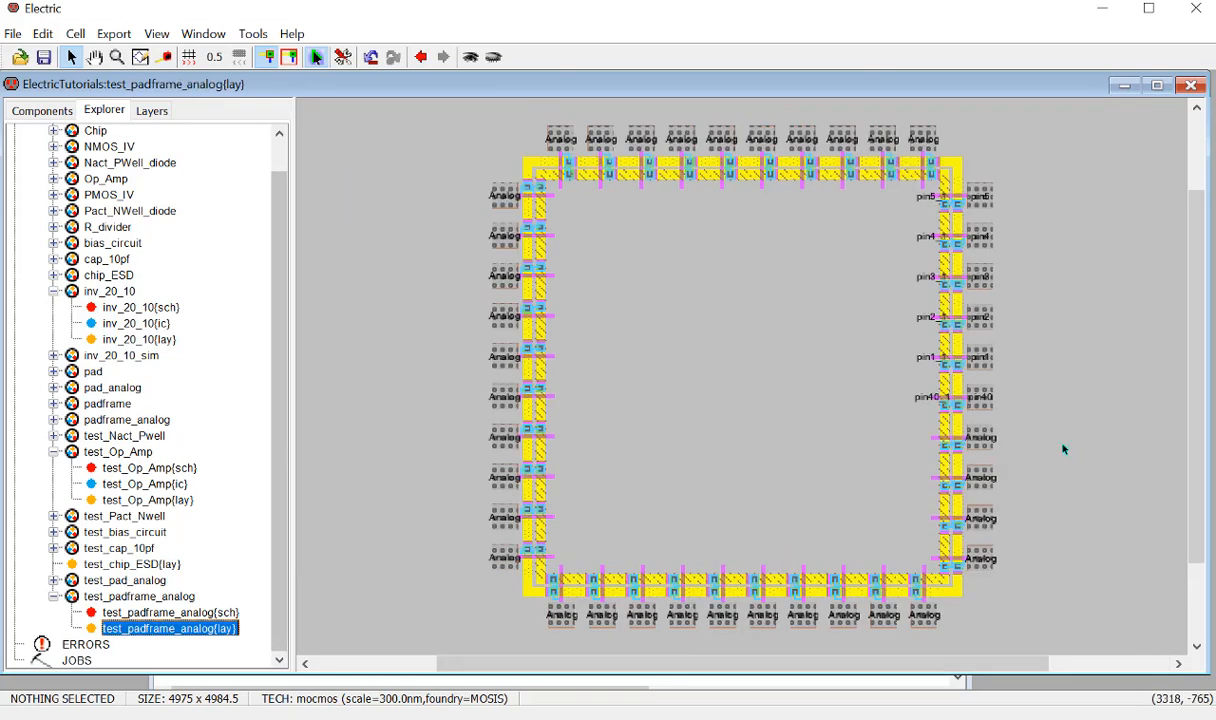
pyautogui.click(945, 428)
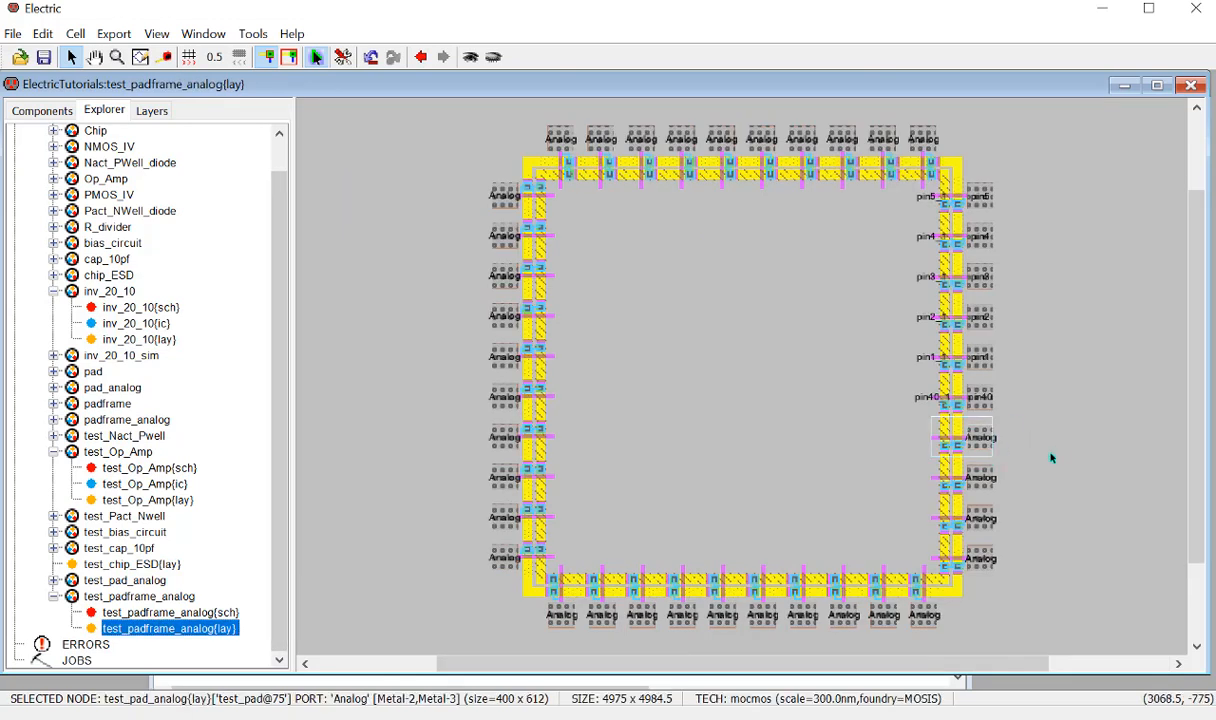
pyautogui.hotkey('ctrl', 'e')
pyautogui.write('pin')
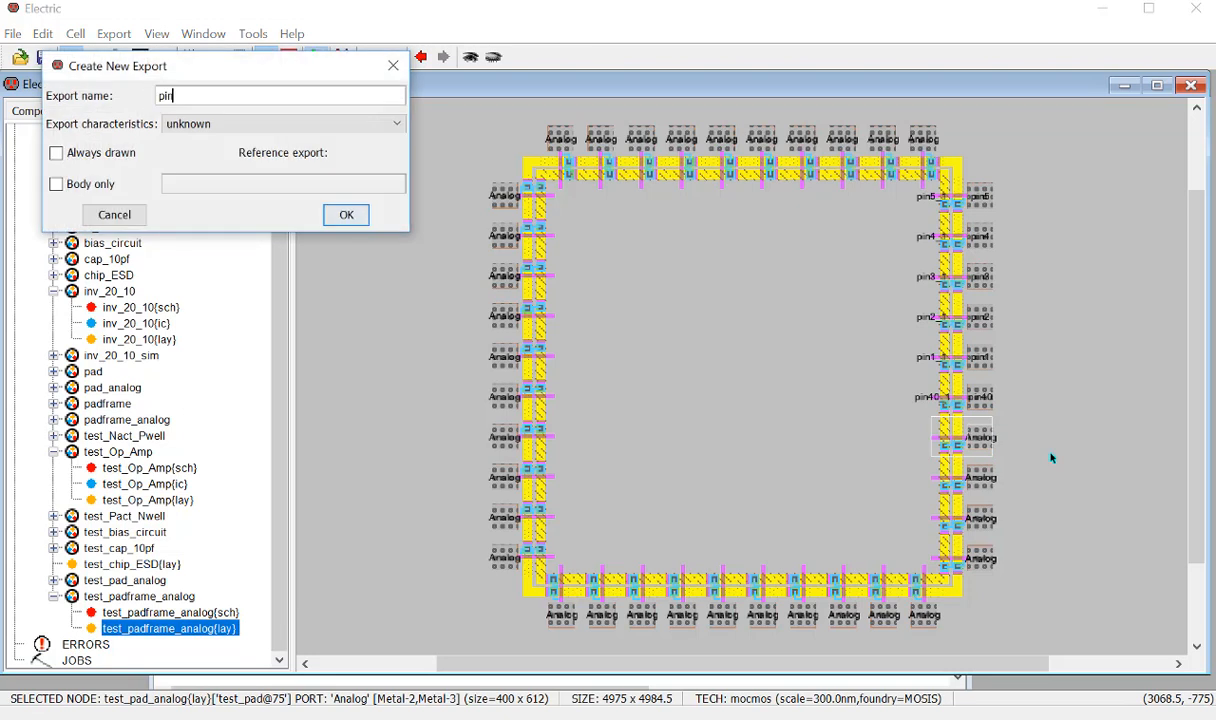
pyautogui.write('39')
pyautogui.press('Return')
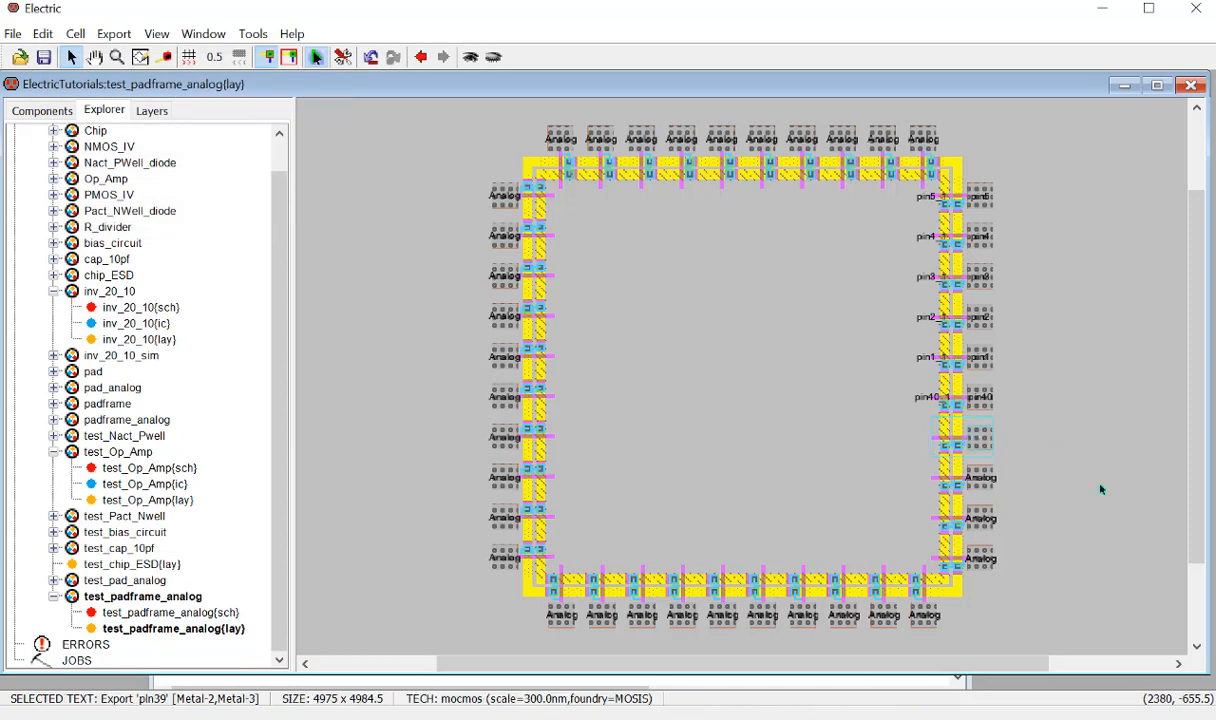
# Set the text size of the pin39 export to 100 units.
pyautogui.hotkey('ctrl', 'i')
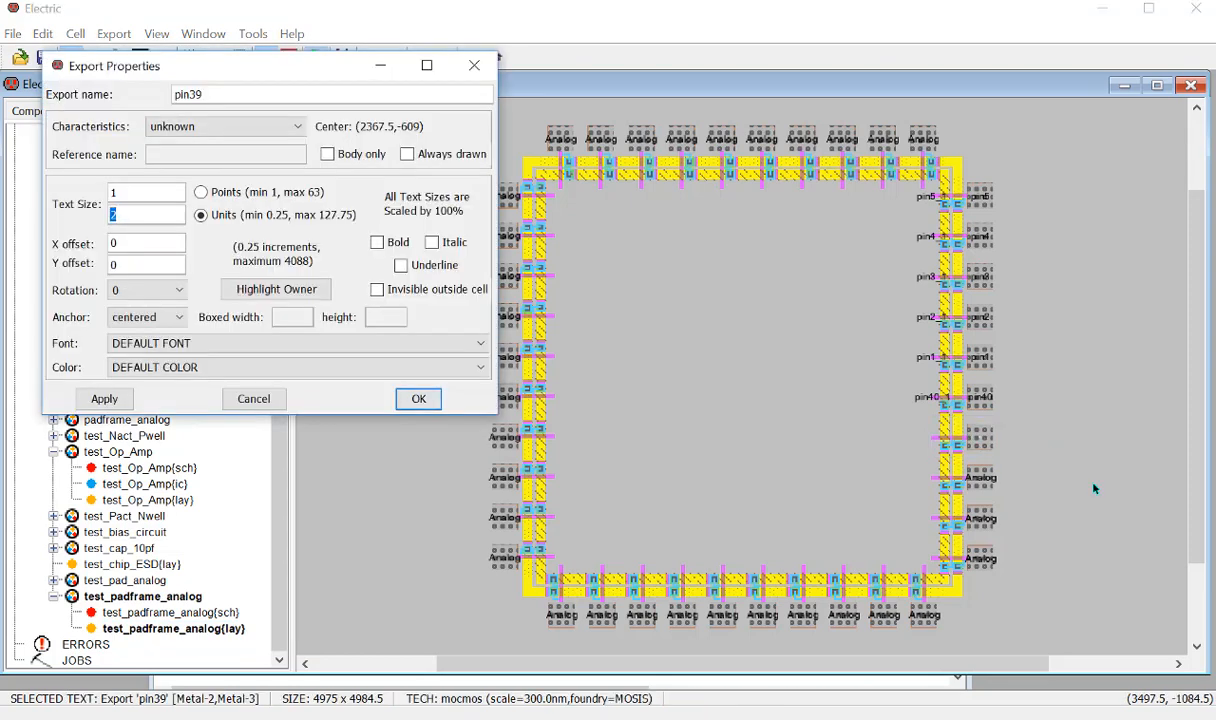
pyautogui.write('100')
pyautogui.press('Return')
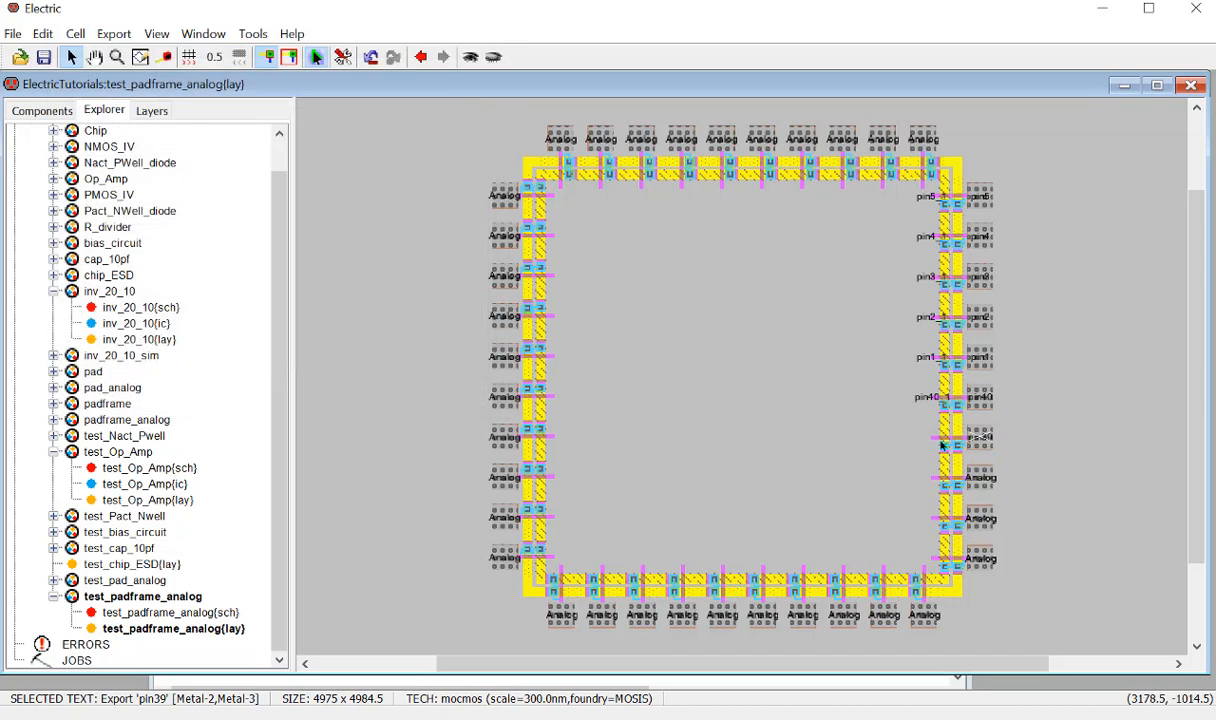
# Export the Analog_1 port of the pin39 pad as pin39_1 and set its text size to 100 units.
pyautogui.click(935, 445)
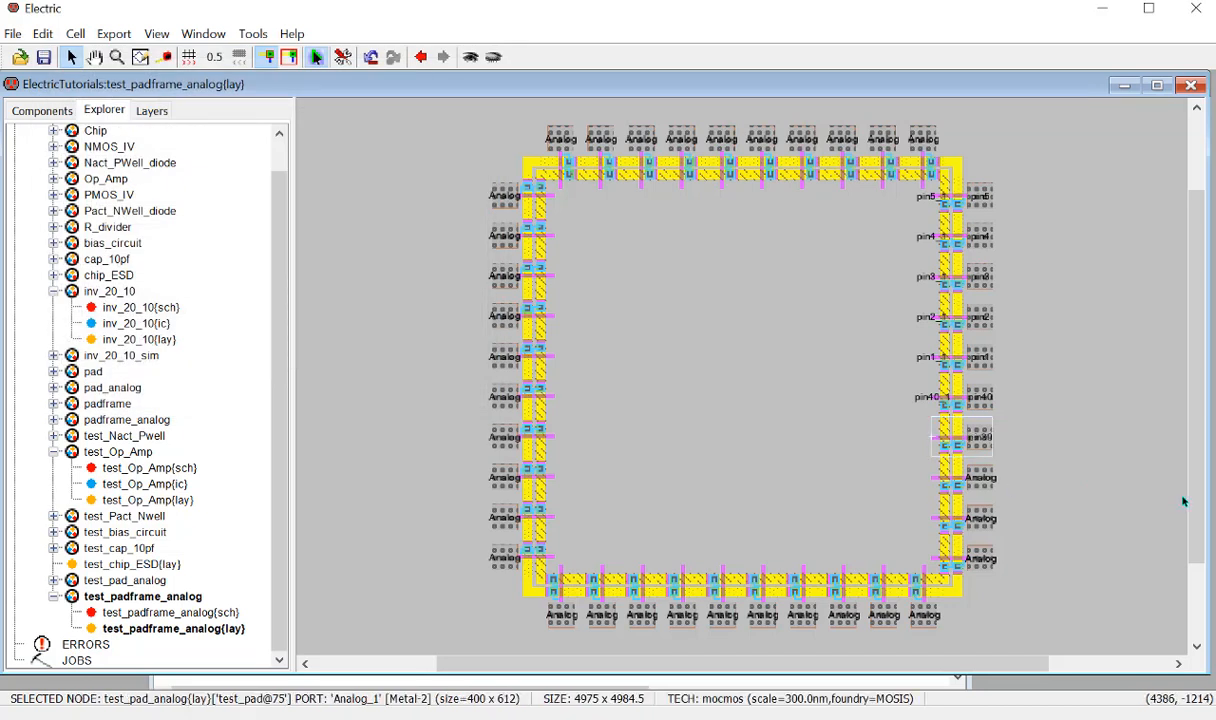
pyautogui.hotkey('ctrl', 'e')
pyautogui.write('pin39_1')
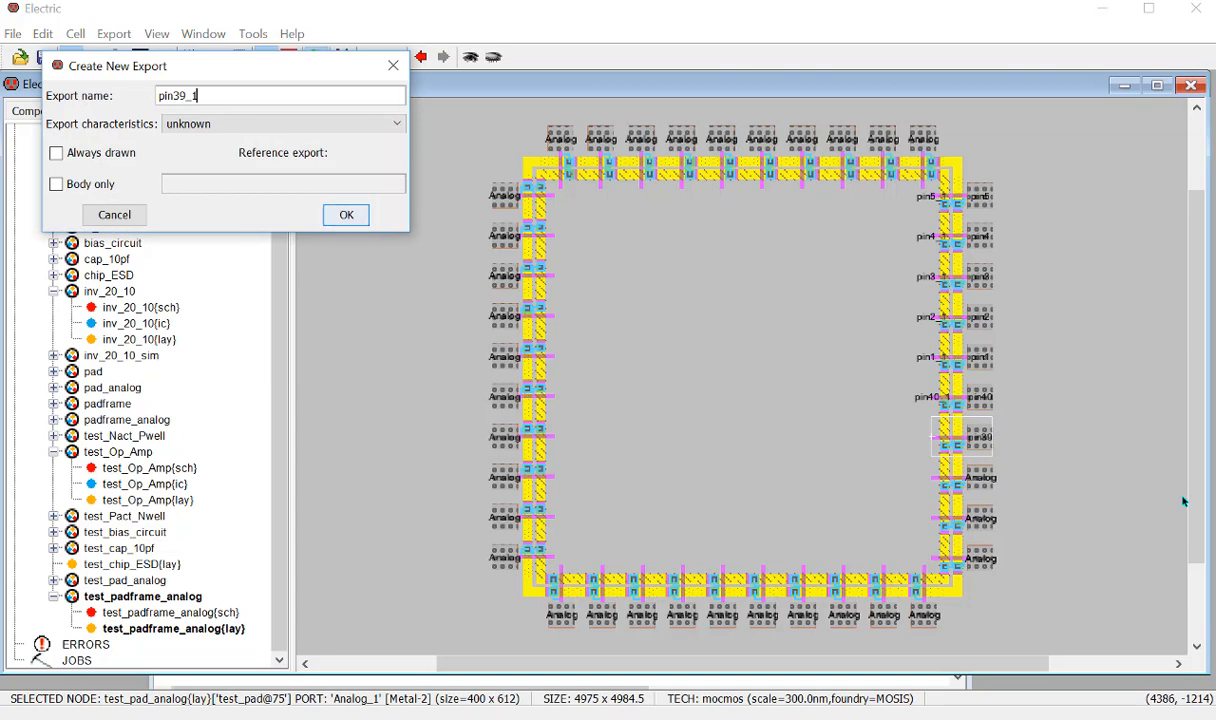
pyautogui.press('Return')
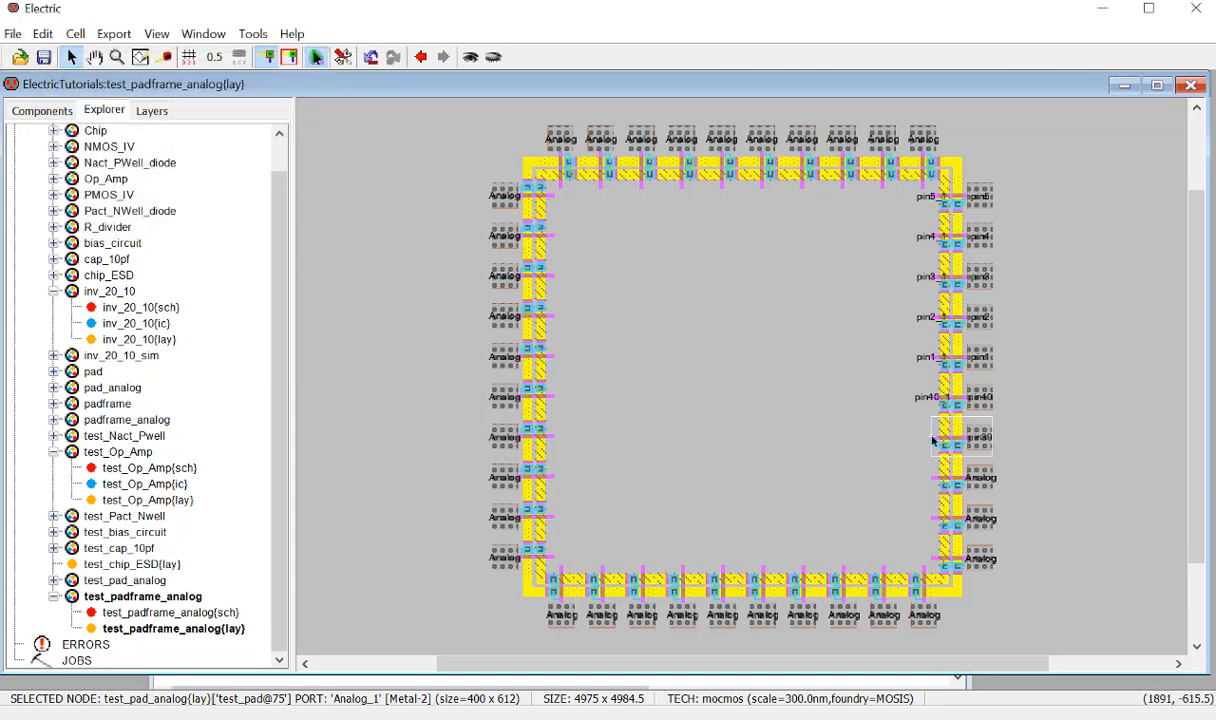
pyautogui.hotkey('ctrl', 'i')
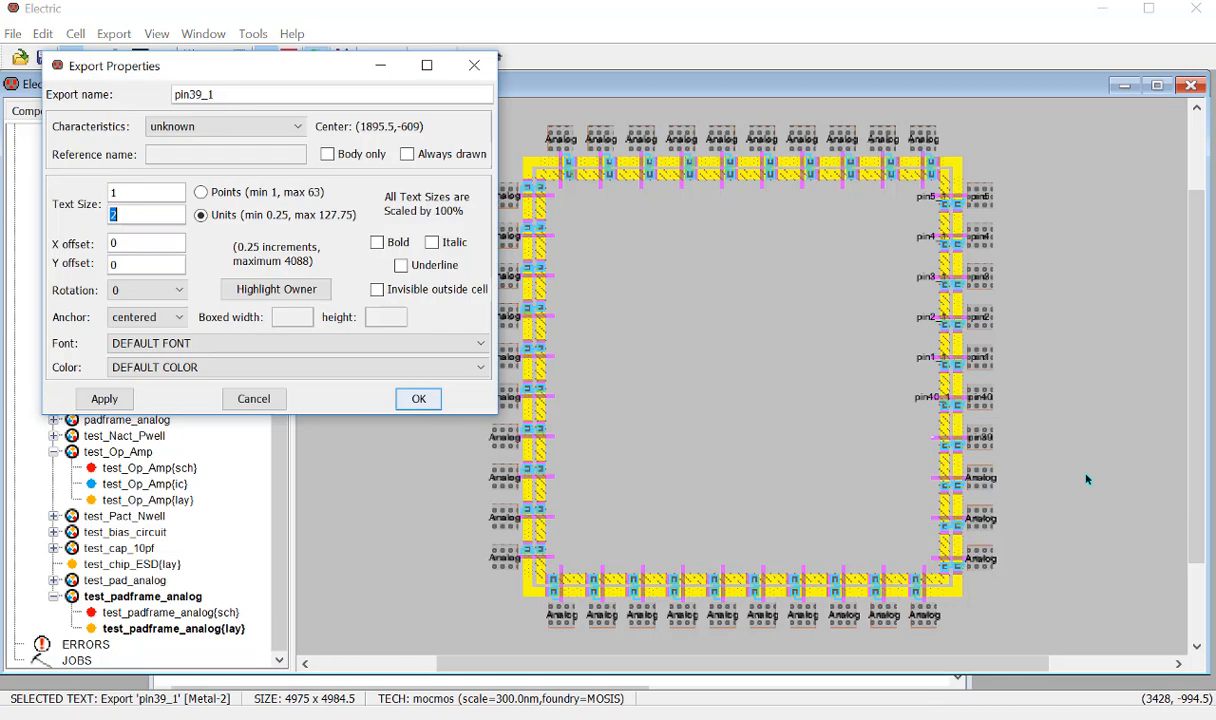
pyautogui.write('100')
pyautogui.press('Return')
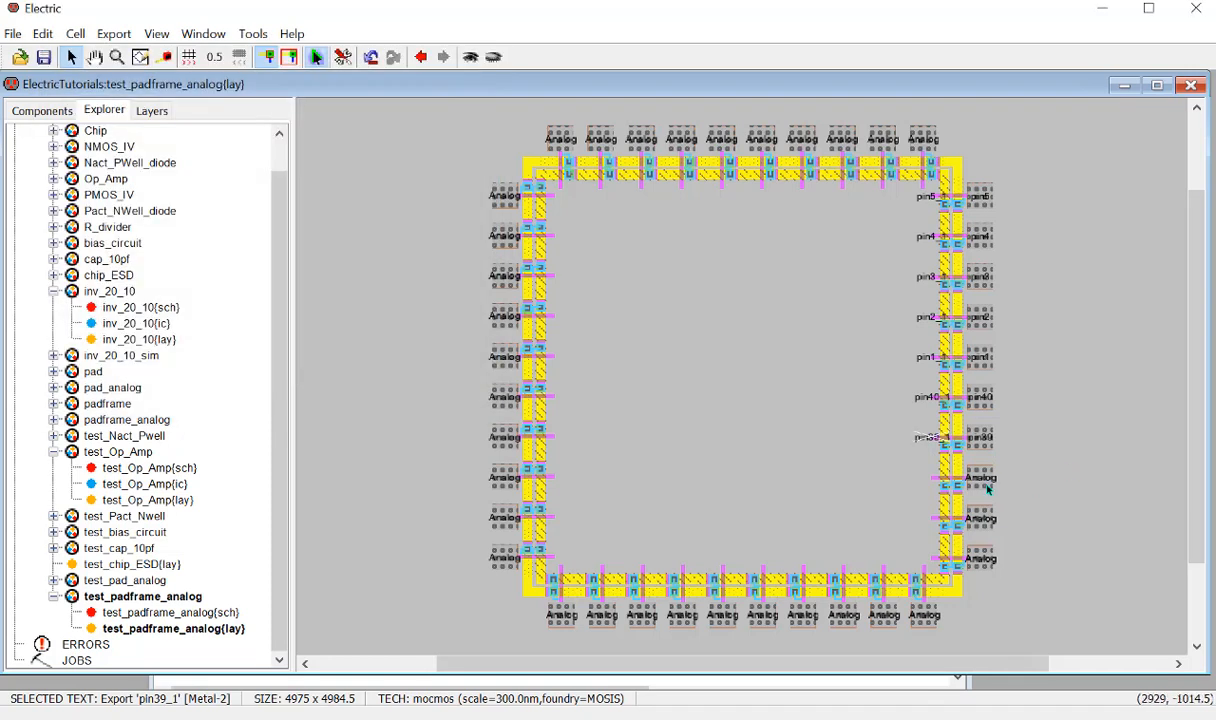
# Export the Analog port of the pad directly below pin39 as pin38, with a text size of 100 units.
pyautogui.hotkey('ctrl', 'e')
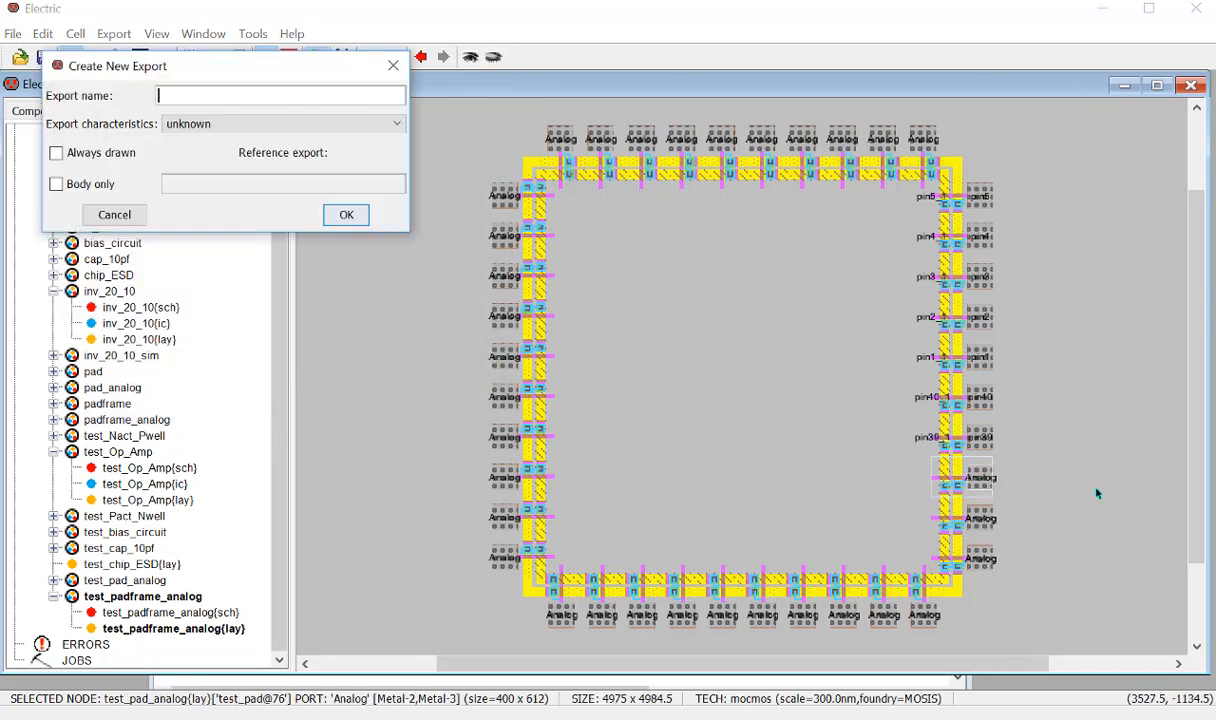
pyautogui.write('pin38')
pyautogui.press('Return')
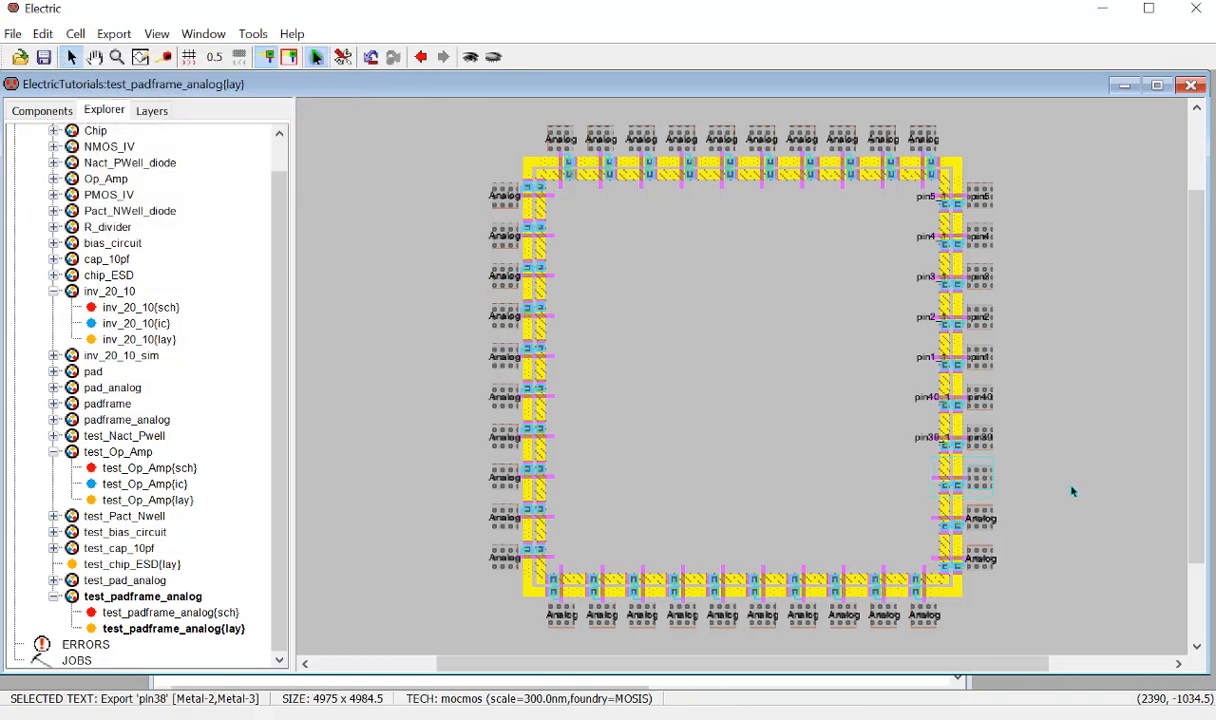
pyautogui.hotkey('ctrl', 'i')
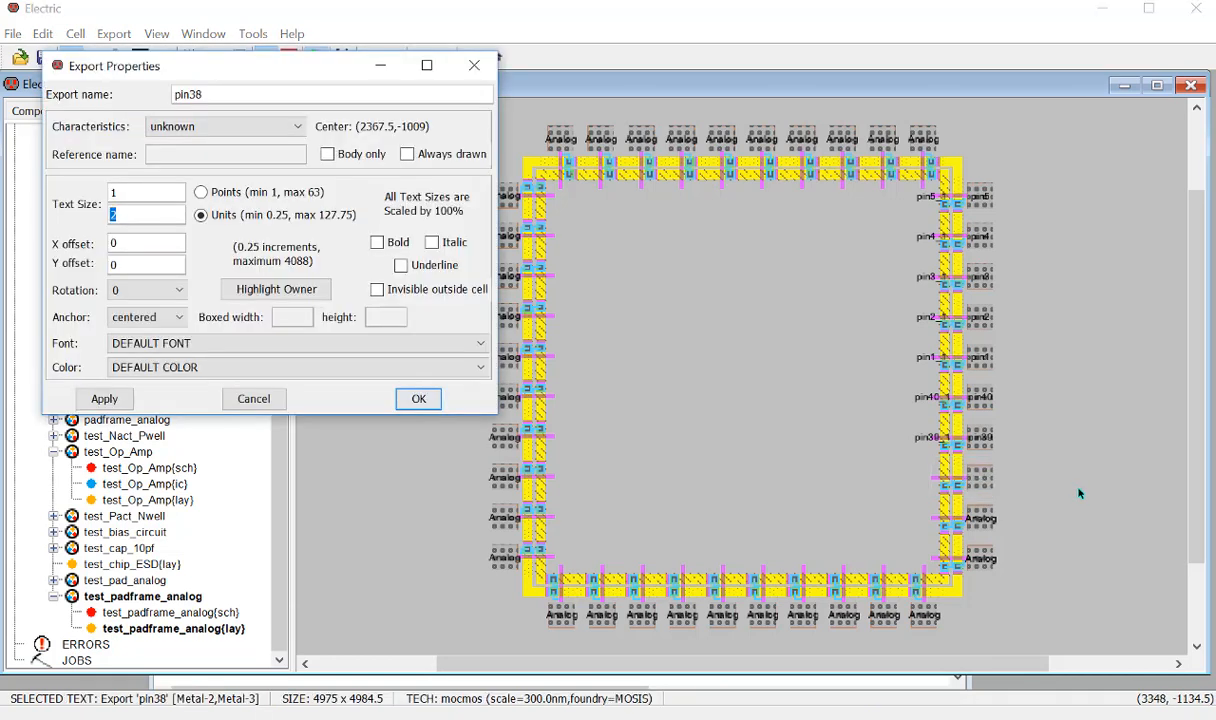
pyautogui.write('00')
pyautogui.press('Return')
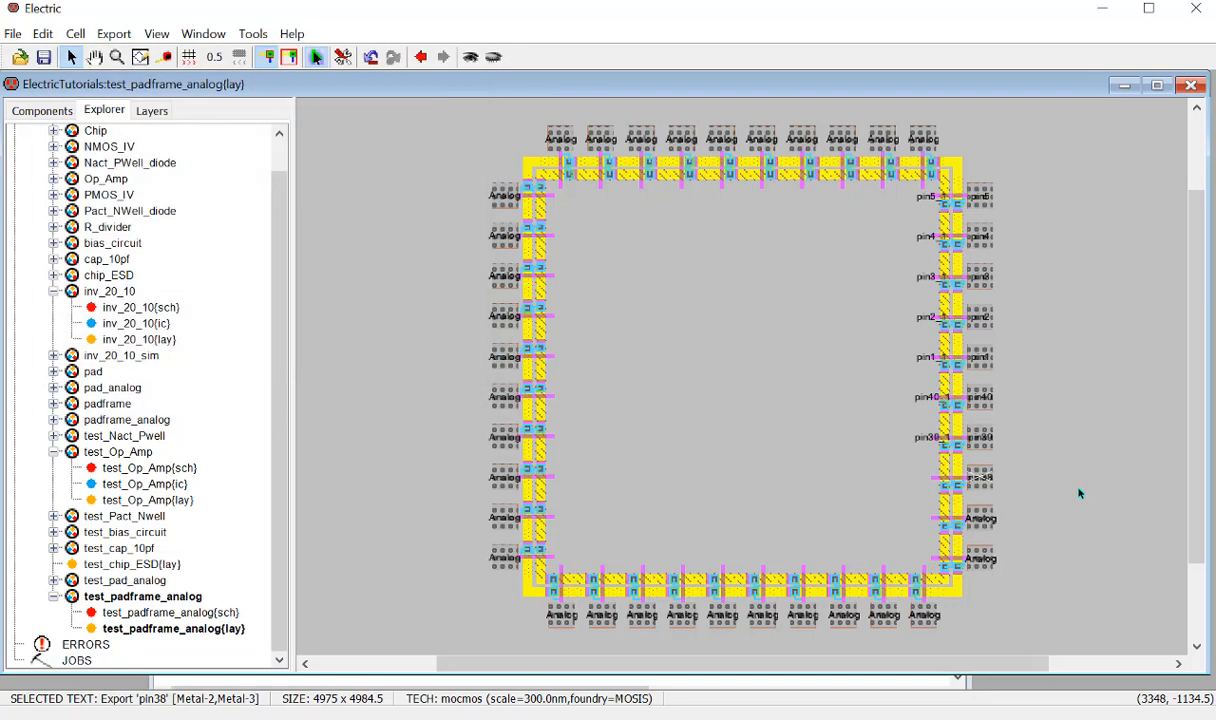
# Export the Analog_1 port of the pin38 pad as pin38_1 and set its text size to 100 units.
pyautogui.click(934, 483)
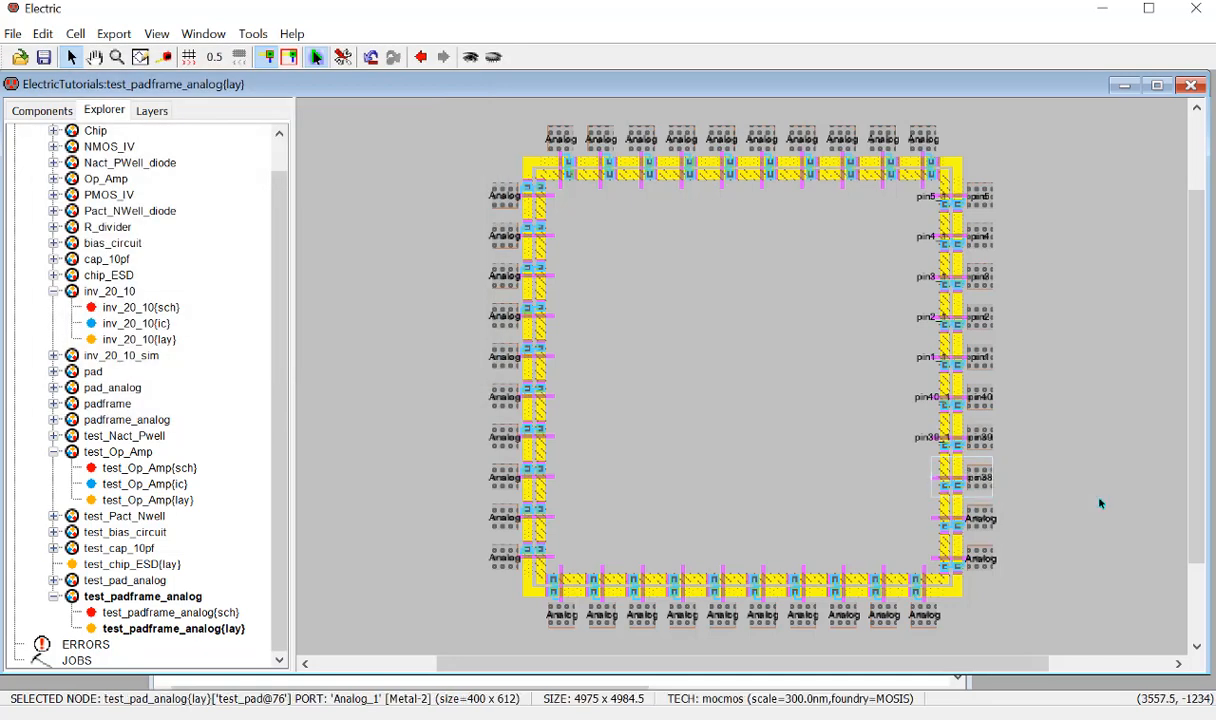
pyautogui.hotkey('ctrl', 'e')
pyautogui.write('pin')
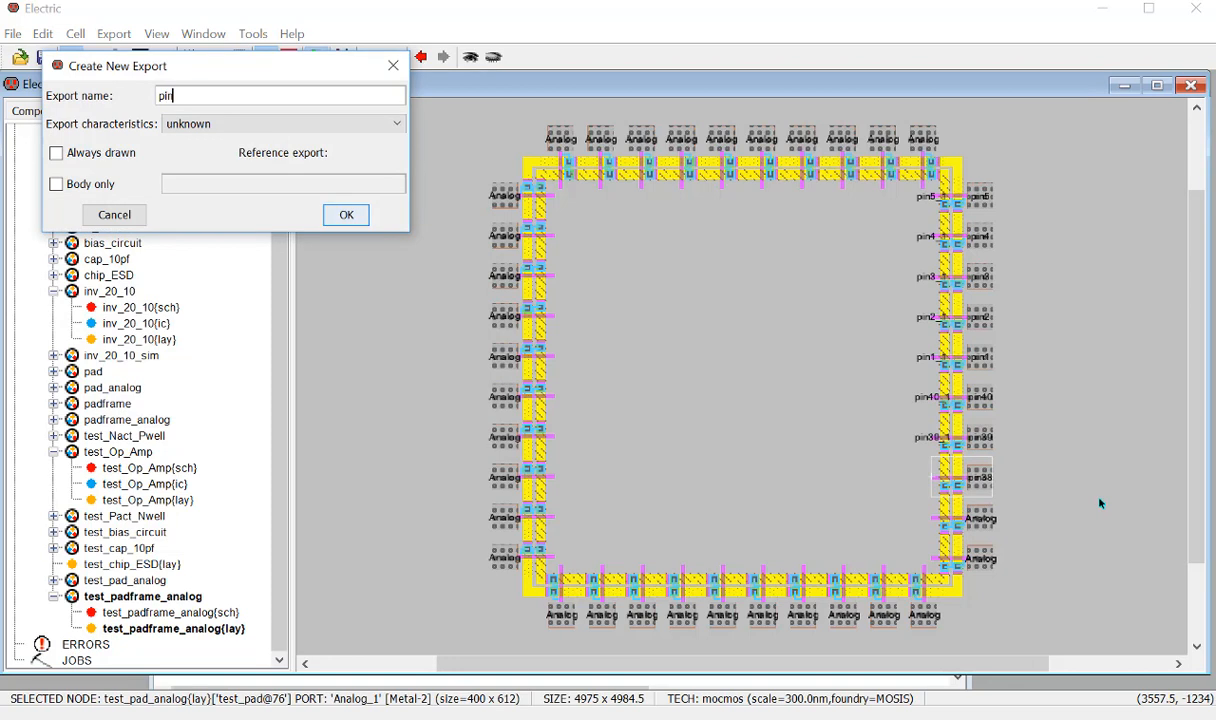
pyautogui.write('38_1')
pyautogui.press('Return')
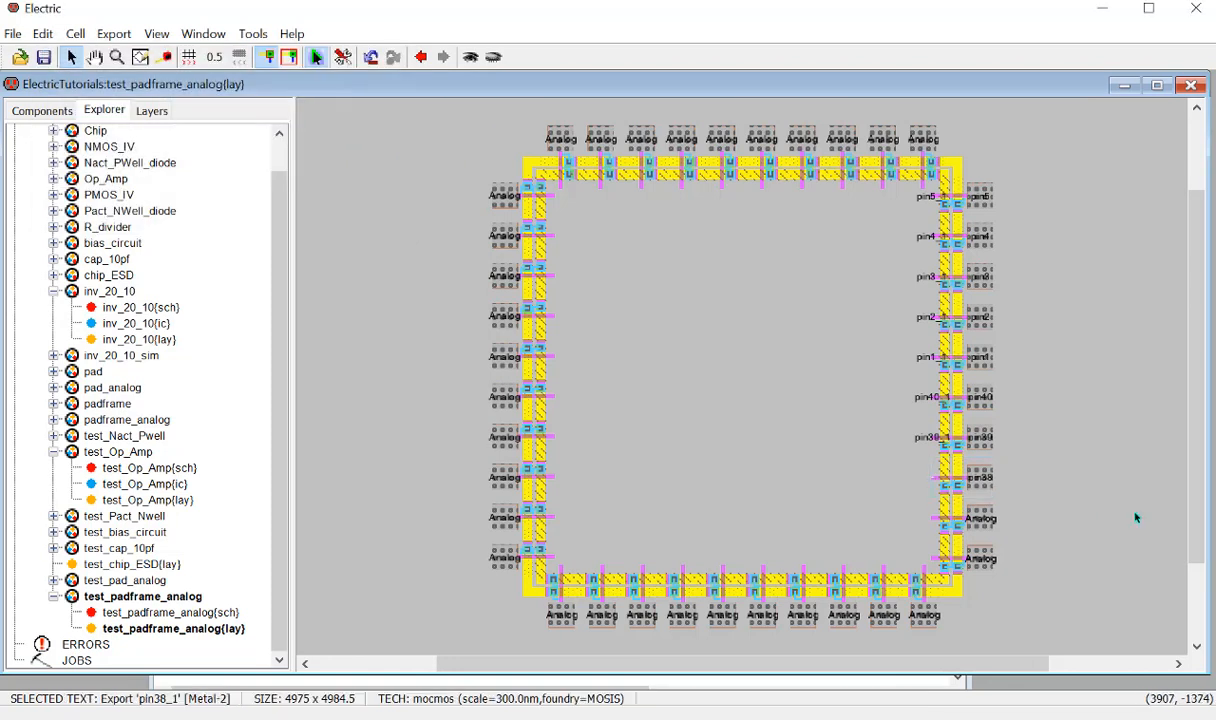
pyautogui.hotkey('ctrl', 'i')
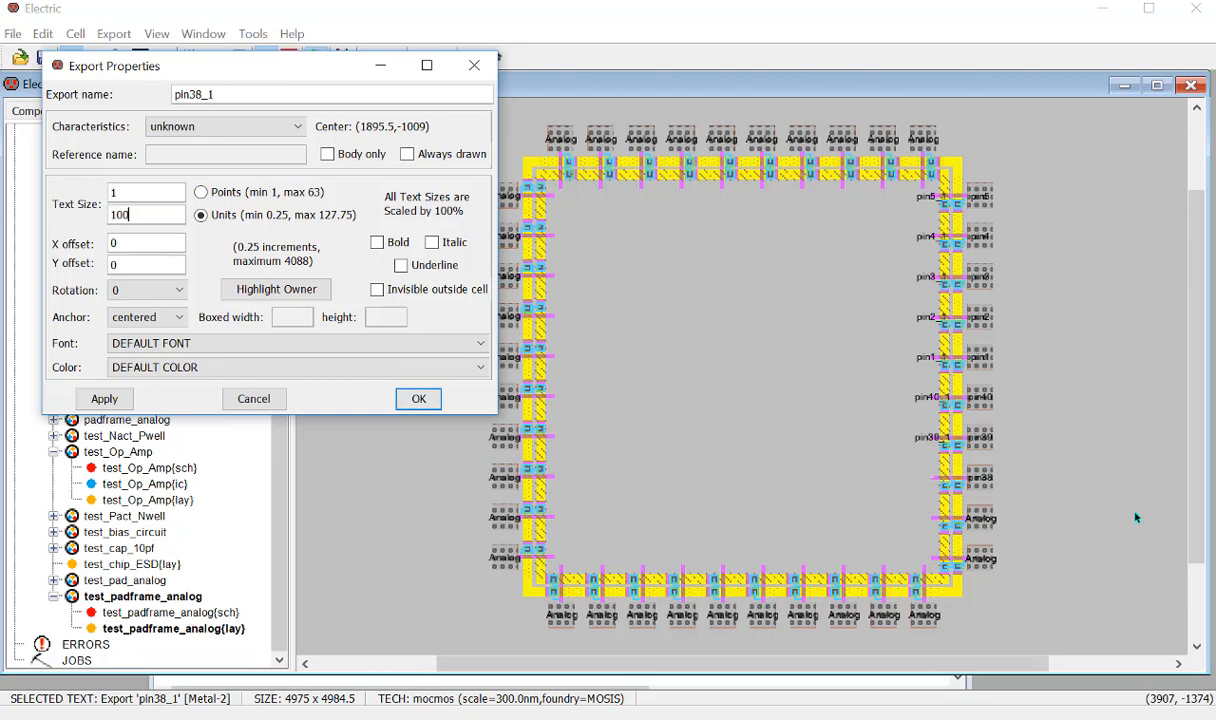
pyautogui.press('Return')
pyautogui.click(1136, 517)
# Export the Analog port of the pad directly below pin38 as pin37, with a text size of 100 units.
pyautogui.click(992, 521)
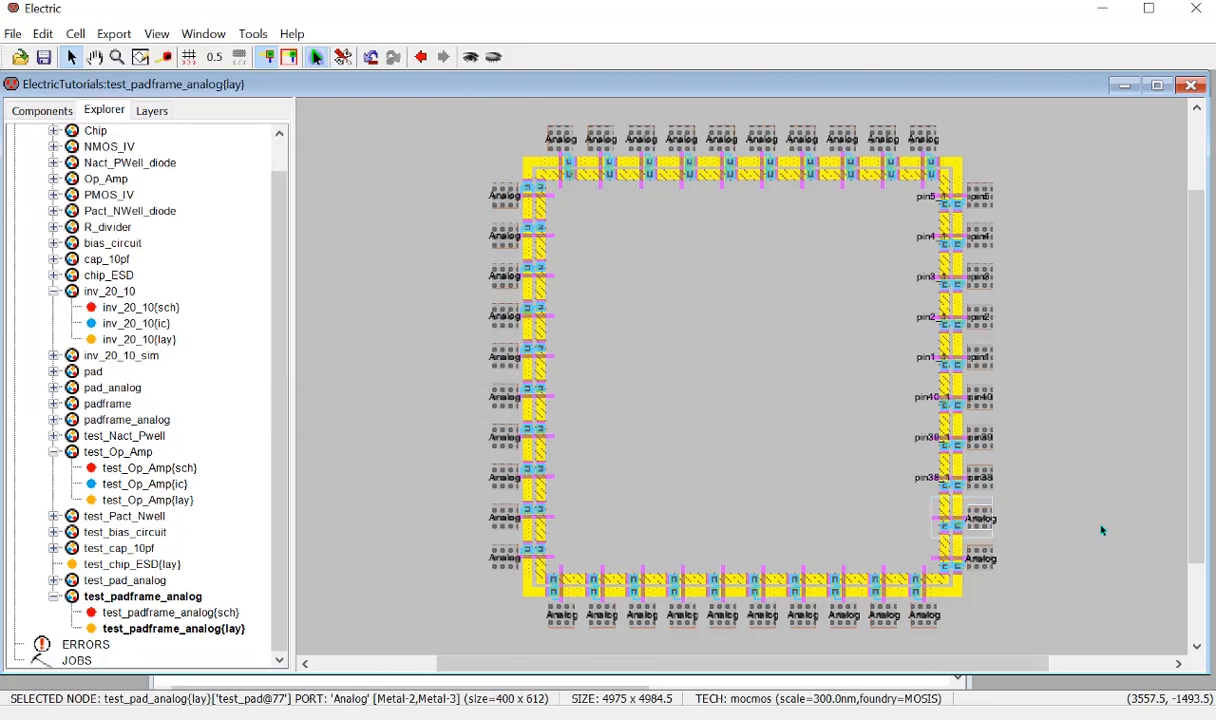
pyautogui.hotkey('ctrl', 'e')
pyautogui.write('pin')
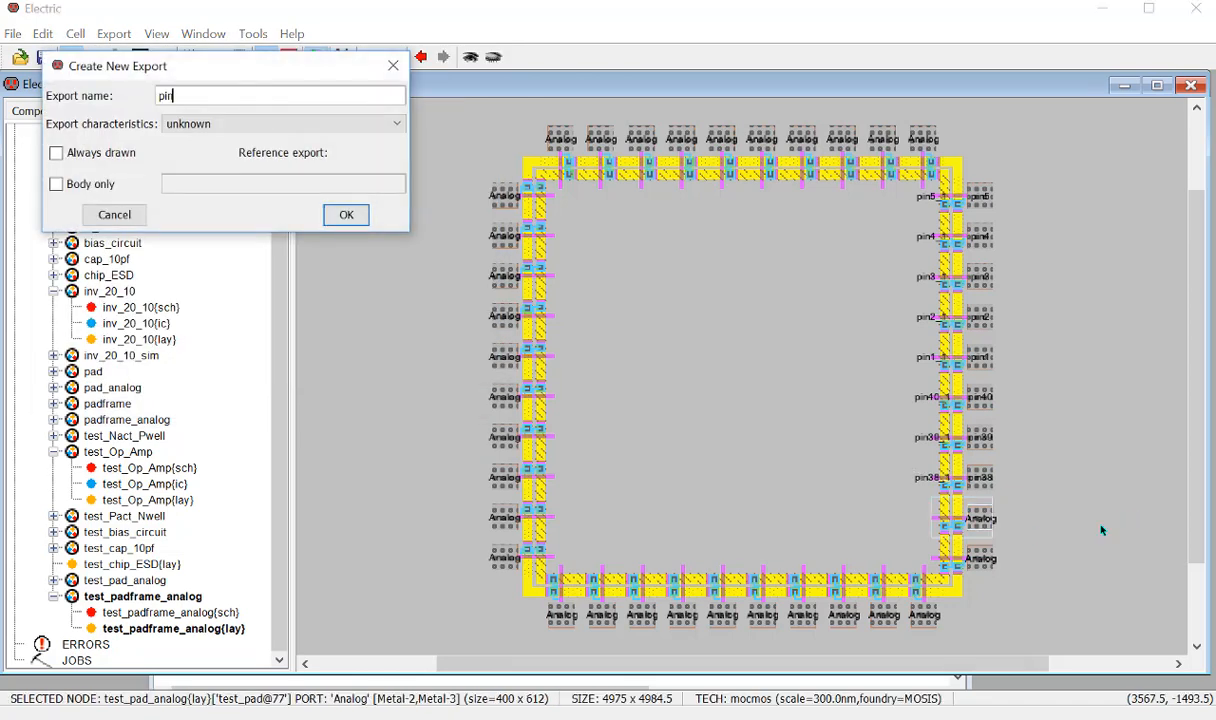
pyautogui.write('37')
pyautogui.press('Return')
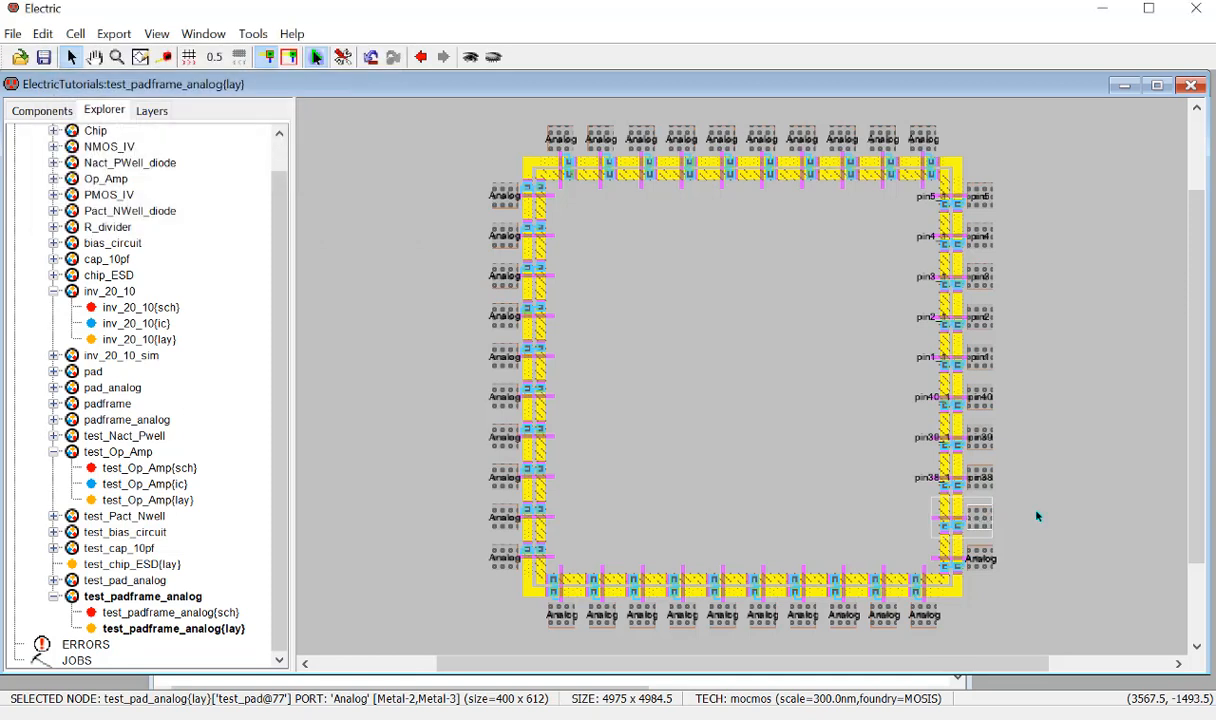
pyautogui.hotkey('ctrl', 'i')
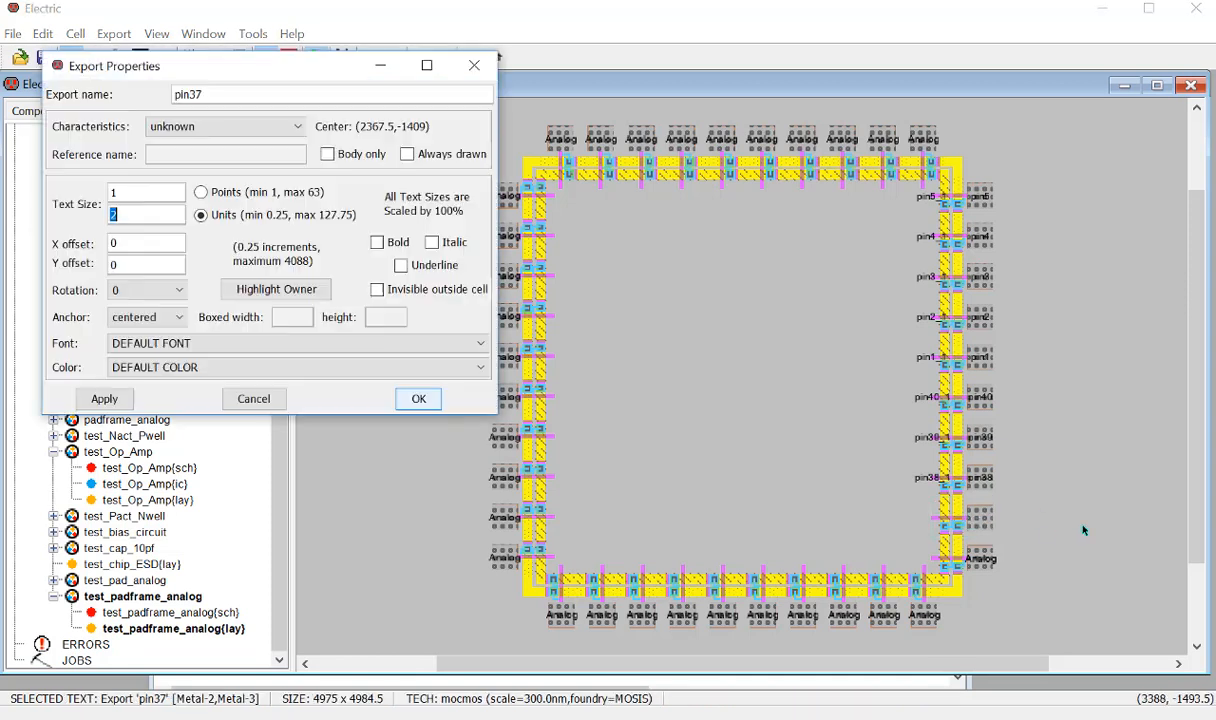
pyautogui.write('10')
pyautogui.press('Return')
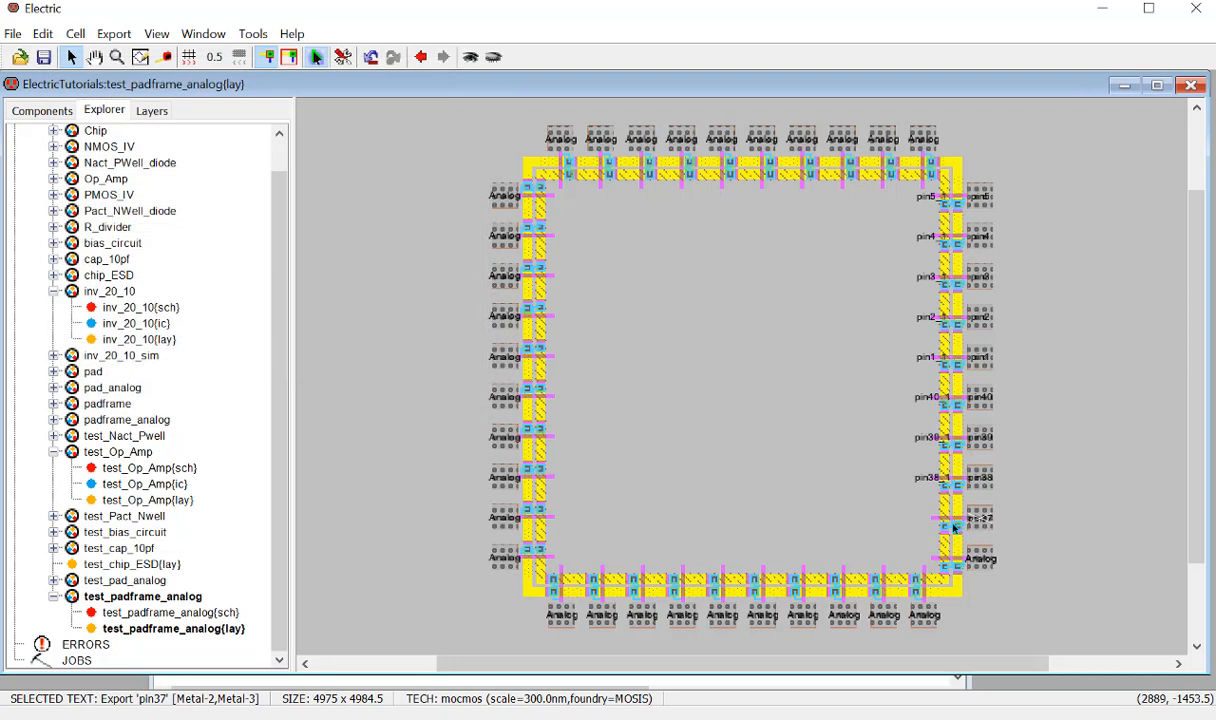
# Export the Analog_1 port of the pin37 pad as pin37_1 and set its text size to 100 units.
pyautogui.hotkey('ctrl', 'e')
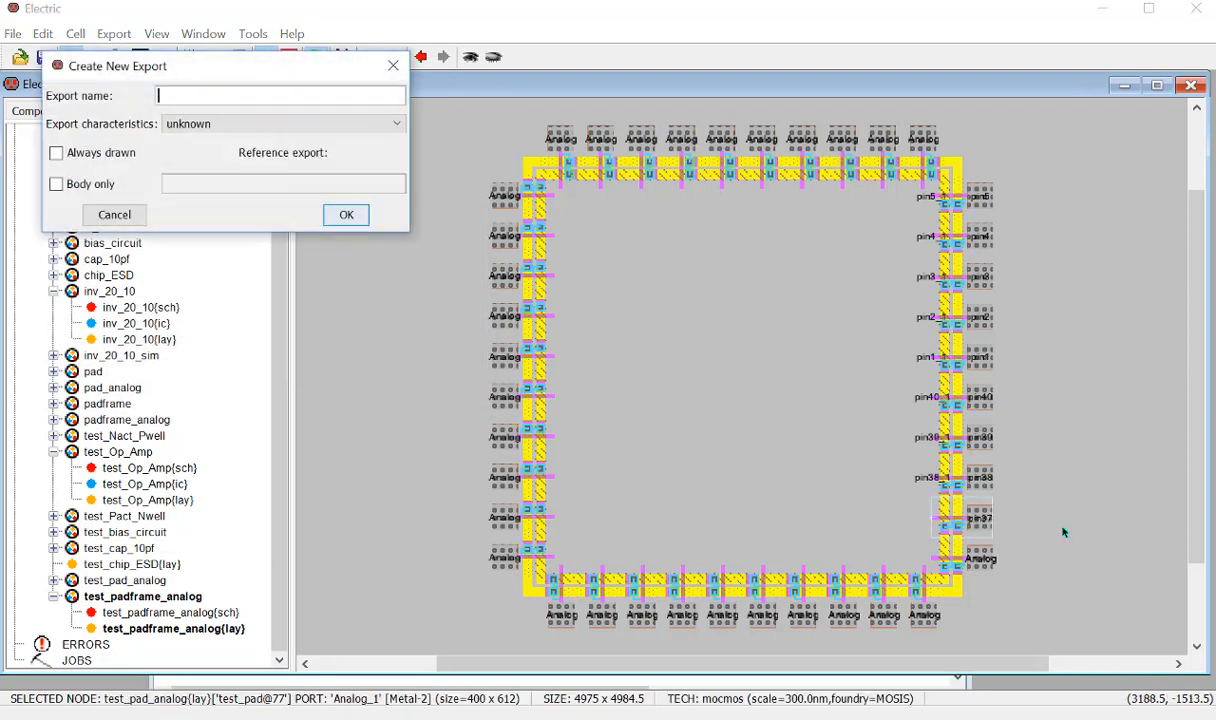
pyautogui.write('pin37_1')
pyautogui.press('Return')
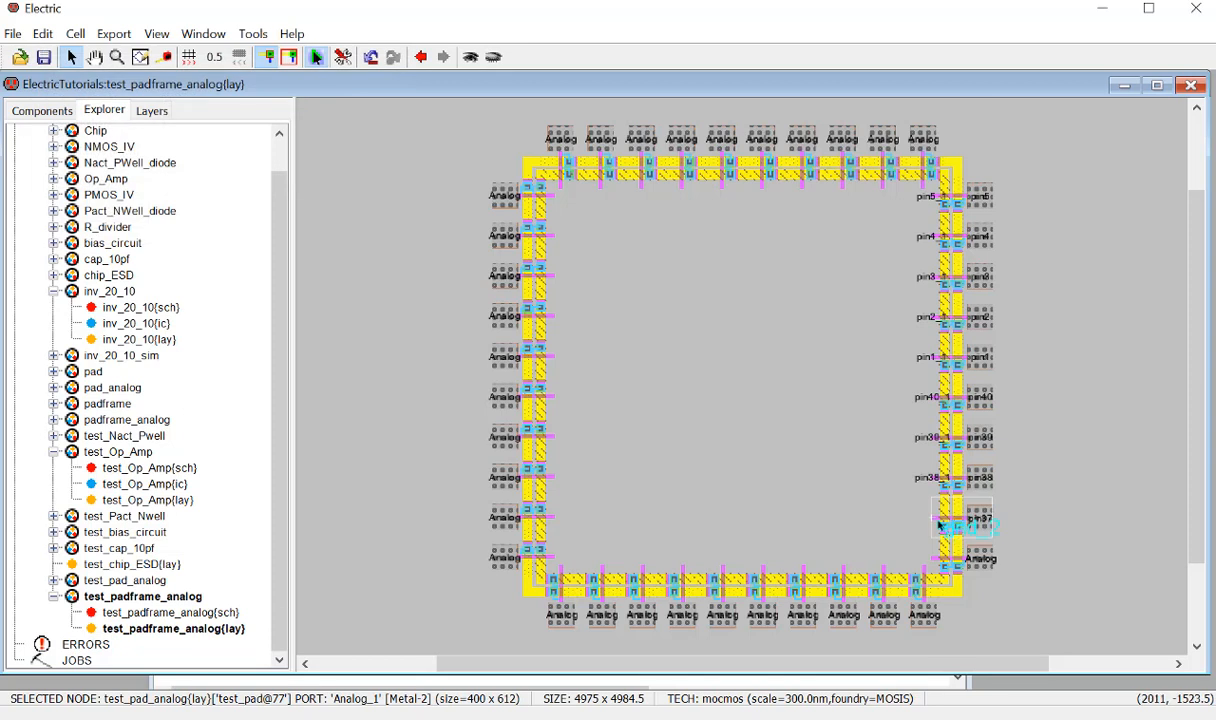
pyautogui.hotkey('ctrl', 'i')
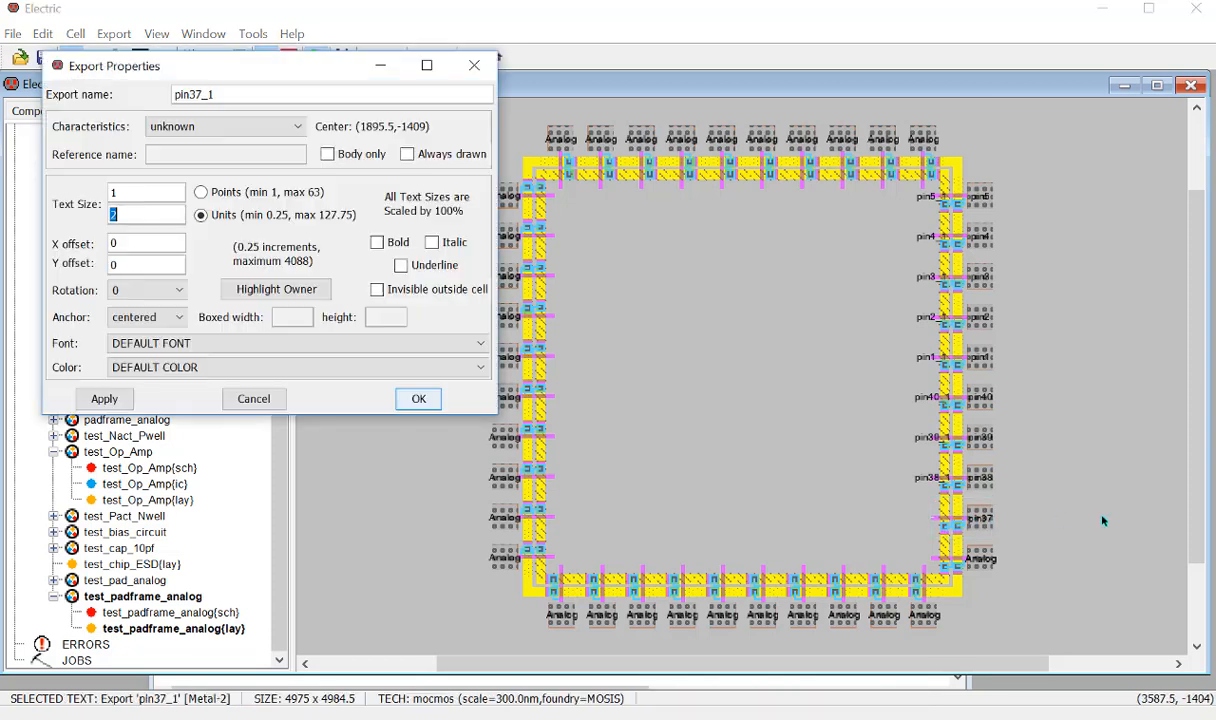
pyautogui.write('100')
pyautogui.press('Return')
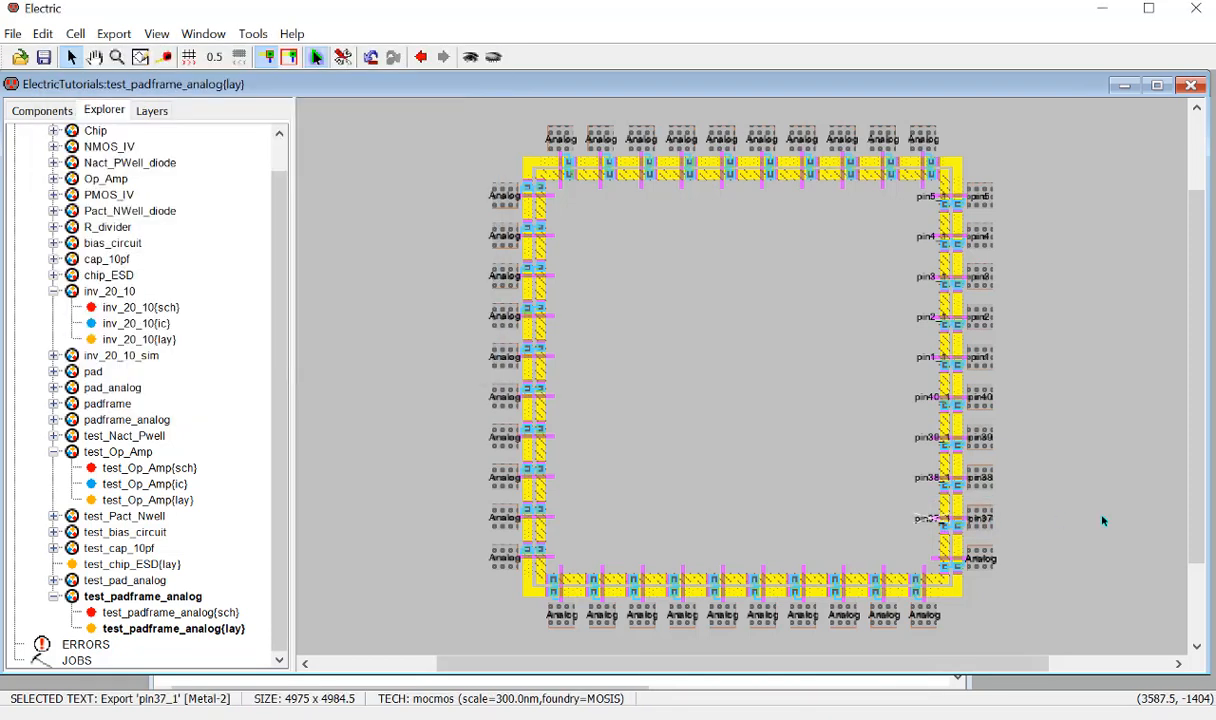
# Export the Analog port of the pad directly below pin37 as pin36, with a text size of 100 units.
pyautogui.click(985, 557)
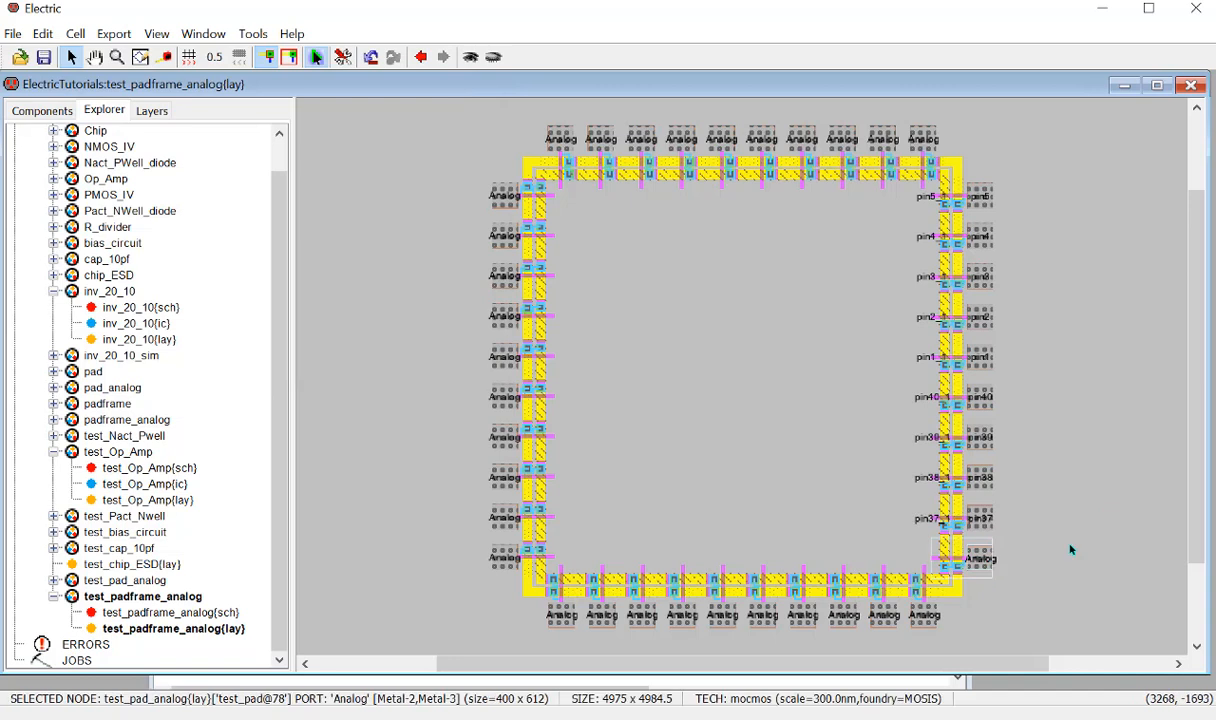
pyautogui.hotkey('ctrl', 'e')
pyautogui.write('pin')
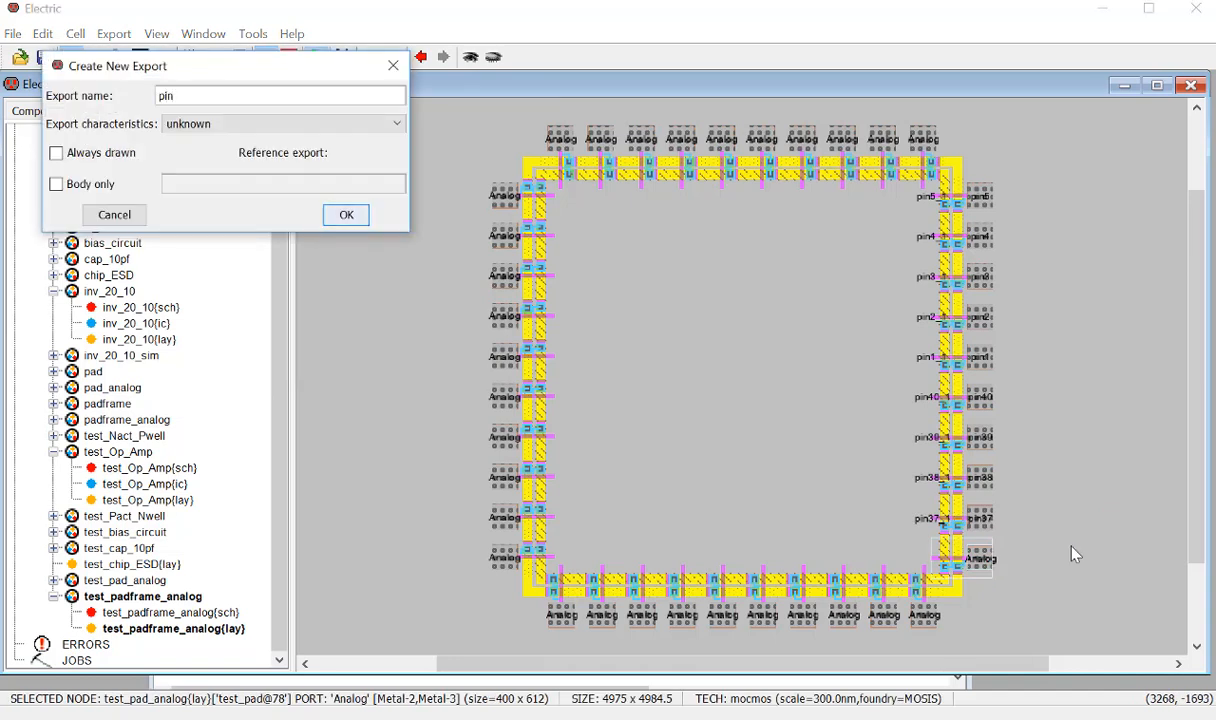
pyautogui.write('36')
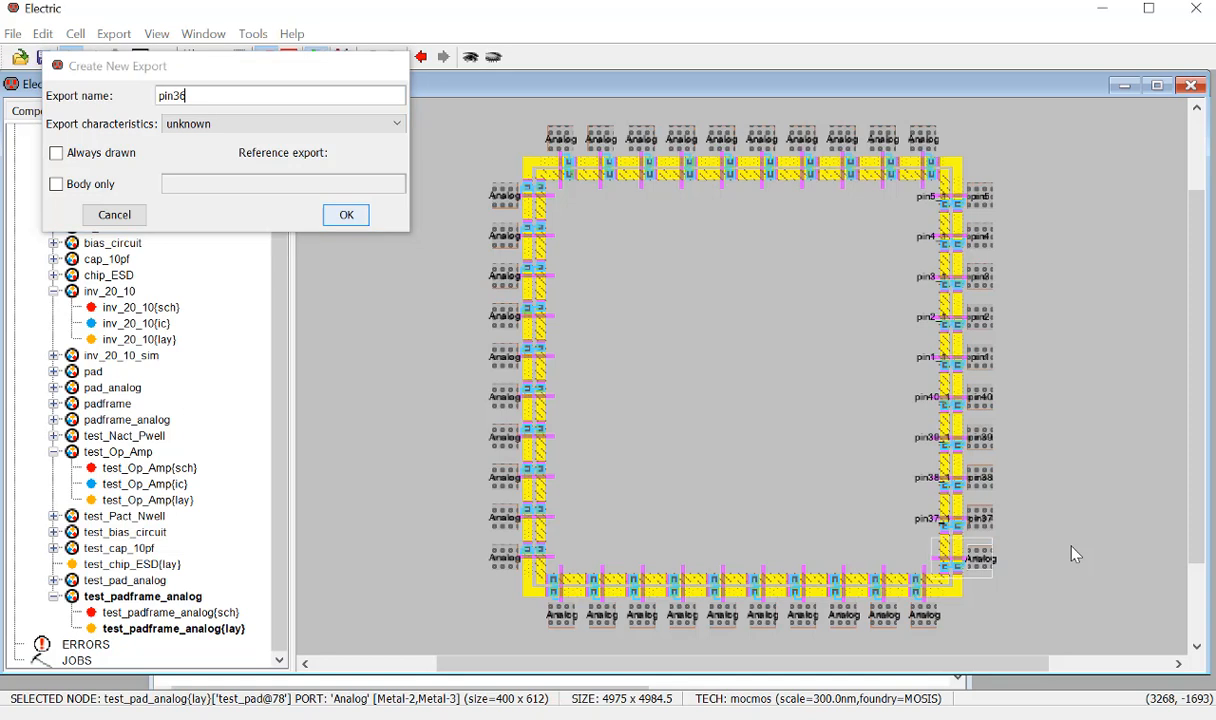
pyautogui.press('Return')
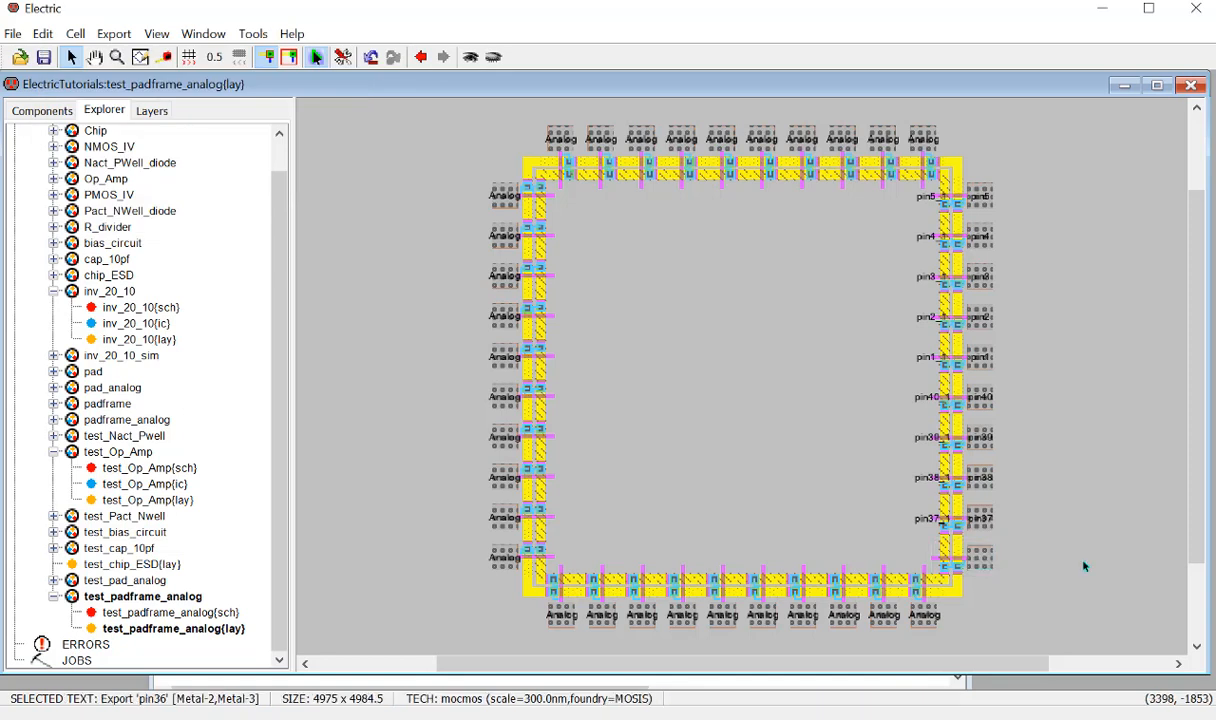
pyautogui.hotkey('ctrl', 'i')
pyautogui.write('10')
pyautogui.press('Return')
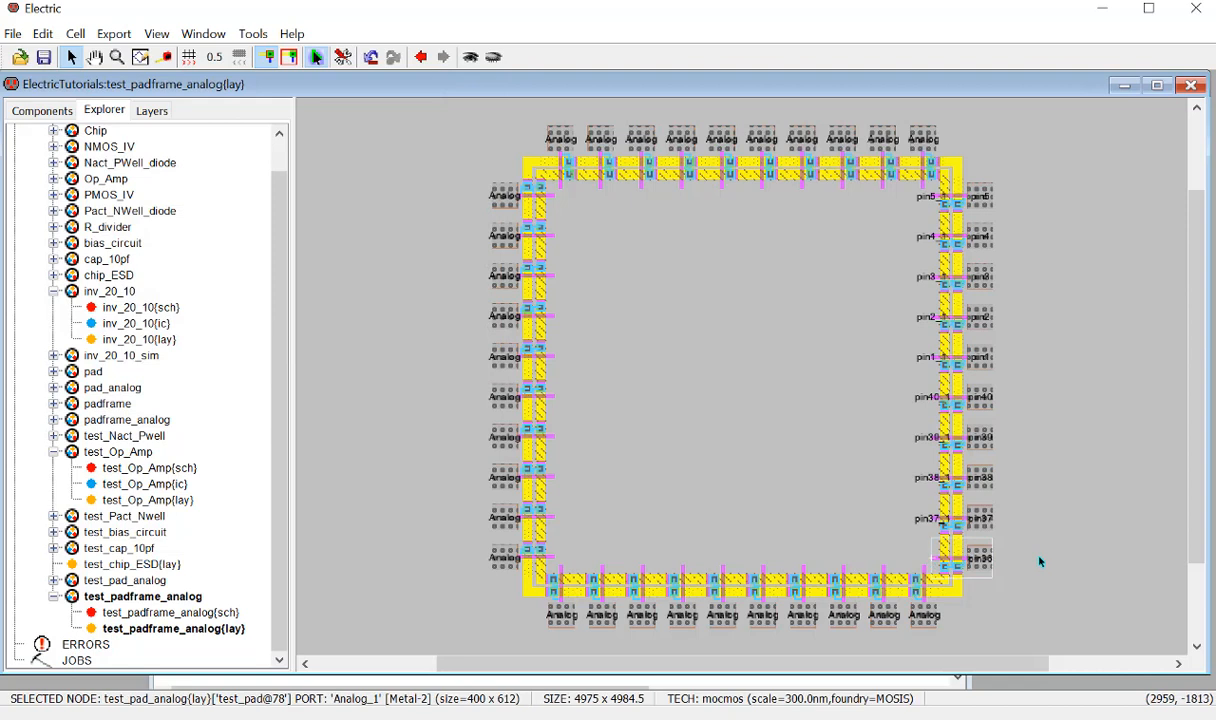
# Export the Analog_1 port of the pin36 pad as pin36_1 and set its text size to 100 units.
pyautogui.hotkey('ctrl', 'e')
pyautogui.write('pin3')
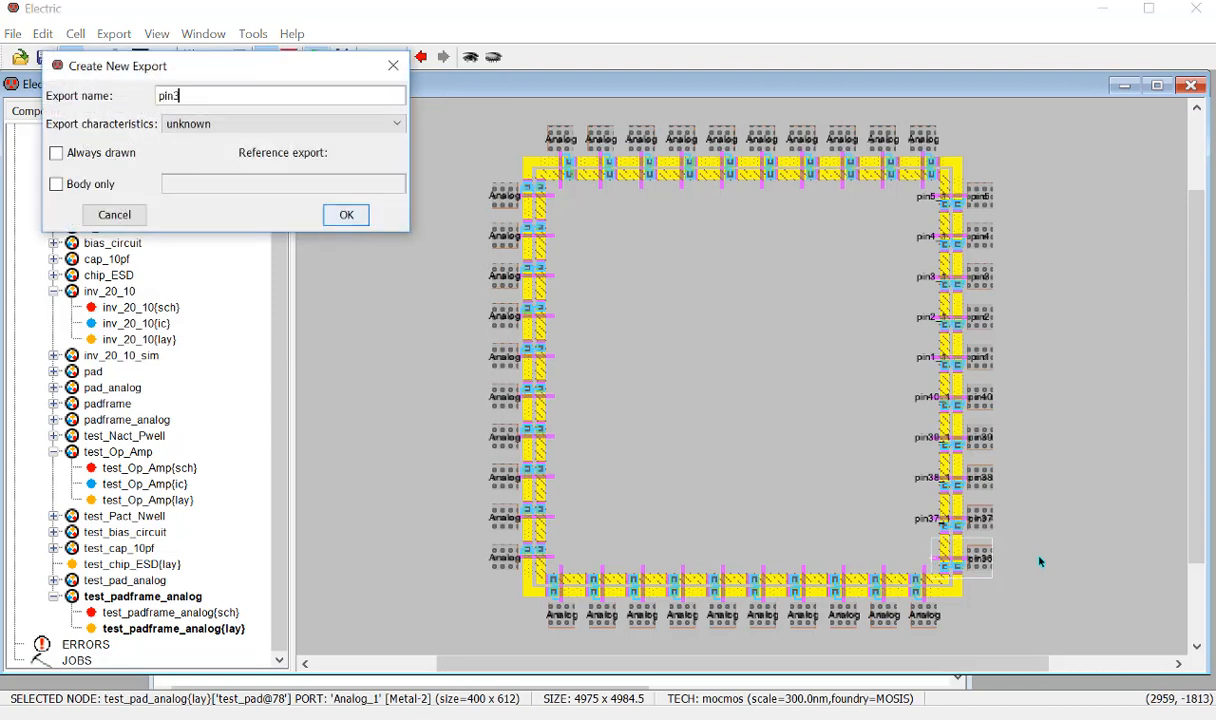
pyautogui.write('6_1')
pyautogui.press('Return')
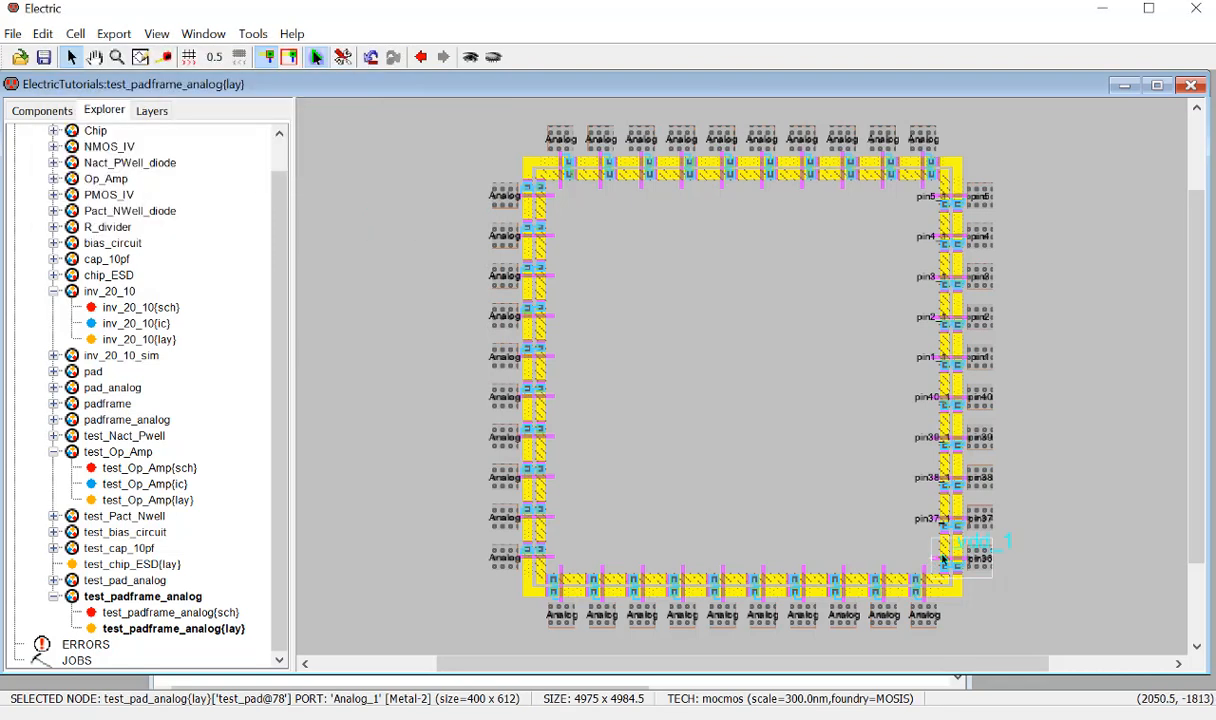
pyautogui.hotkey('ctrl', 'i')
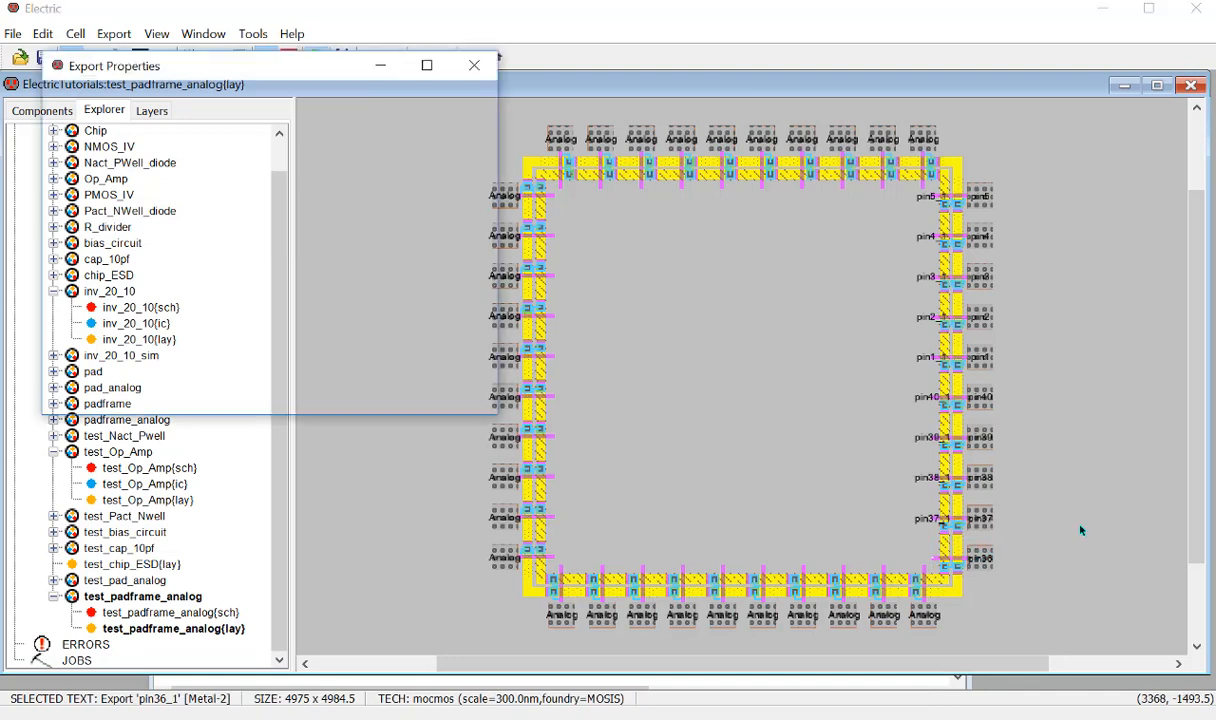
pyautogui.write('100')
pyautogui.press('Return')
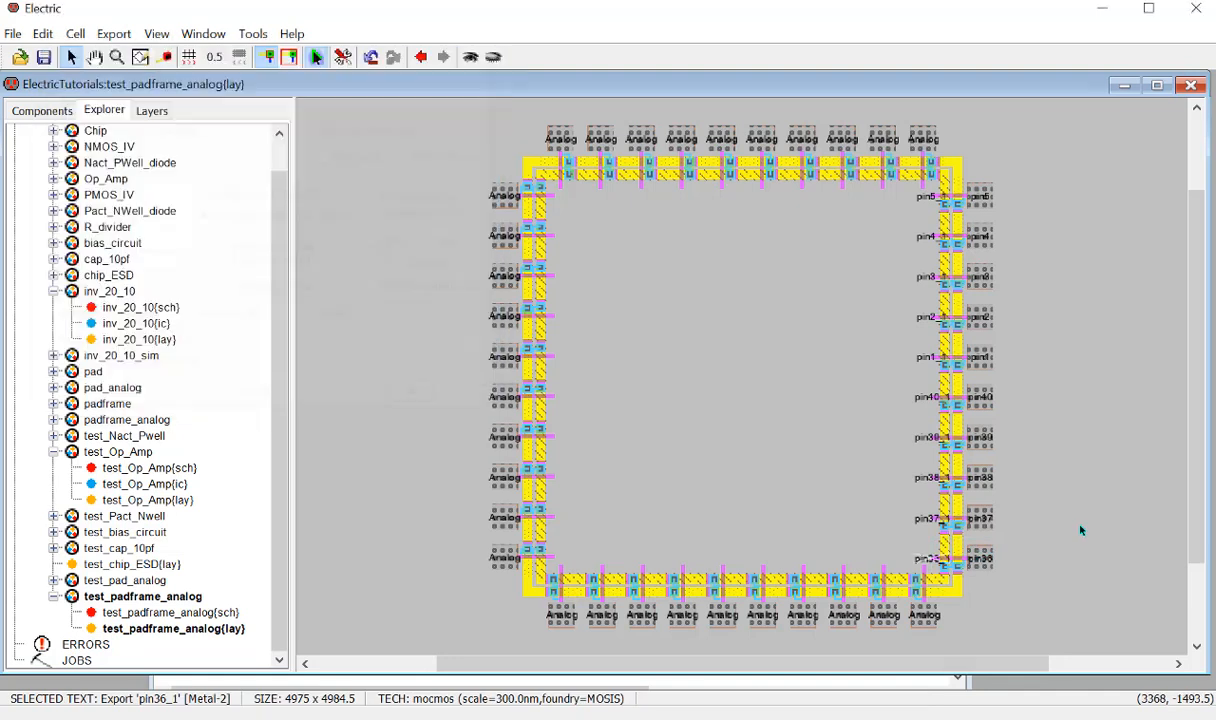
pyautogui.click(1081, 530)
# Open the test_chip_ESD layout and place an inv_20_10 layout instance below the op-amp, beside the pin38 and pin37 pads.
pyautogui.keyDown('ctrl'); pyautogui.scroll(4, 998, 586); pyautogui.keyUp('ctrl')
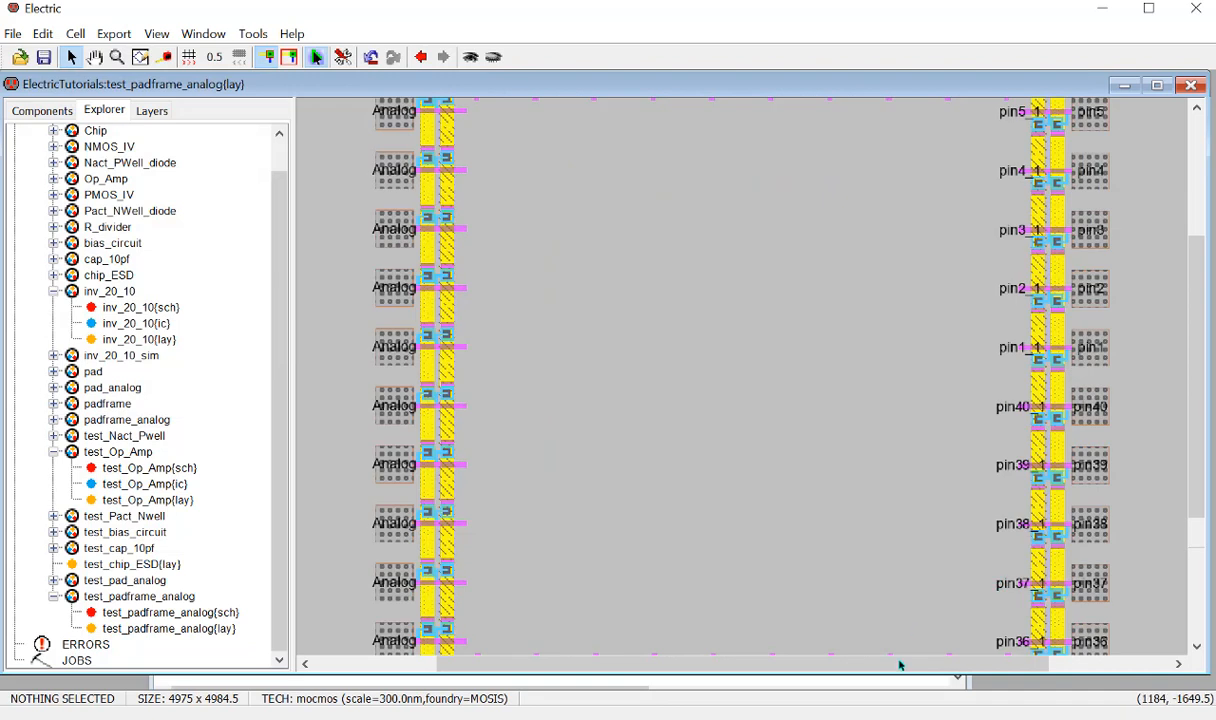
pyautogui.moveTo(902, 662); pyautogui.dragTo(1058, 658)
pyautogui.scroll(-3, 985, 585)
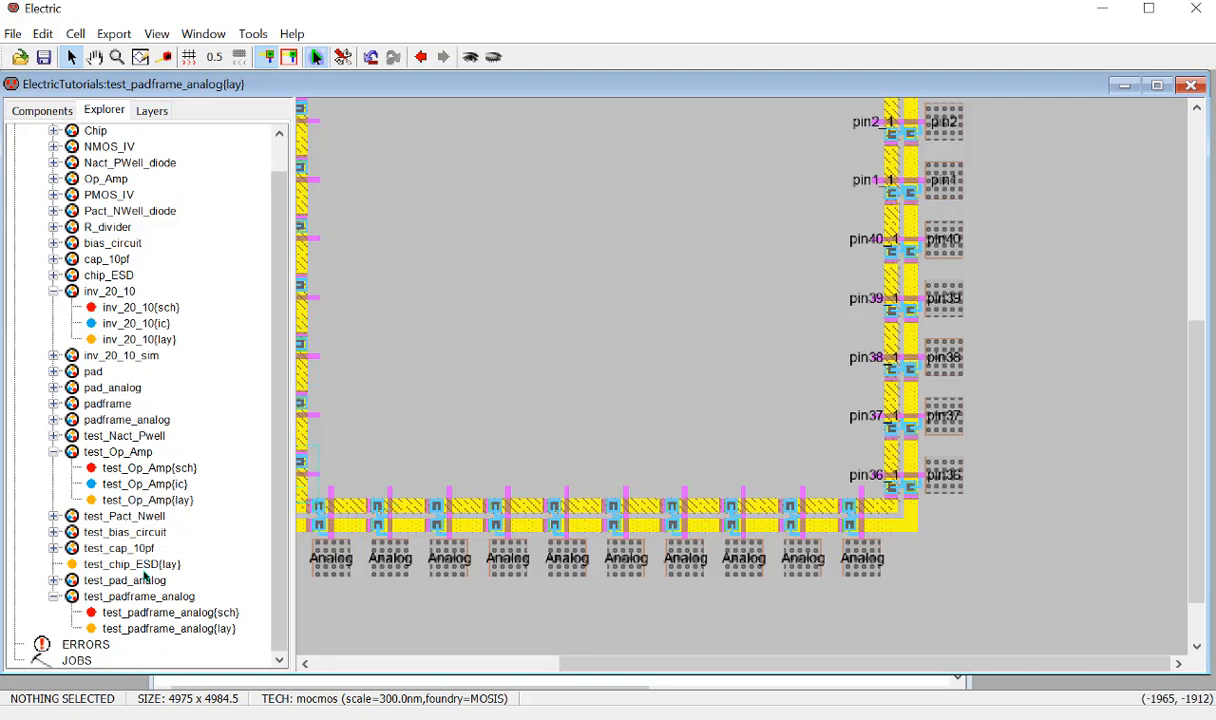
pyautogui.doubleClick(140, 565)
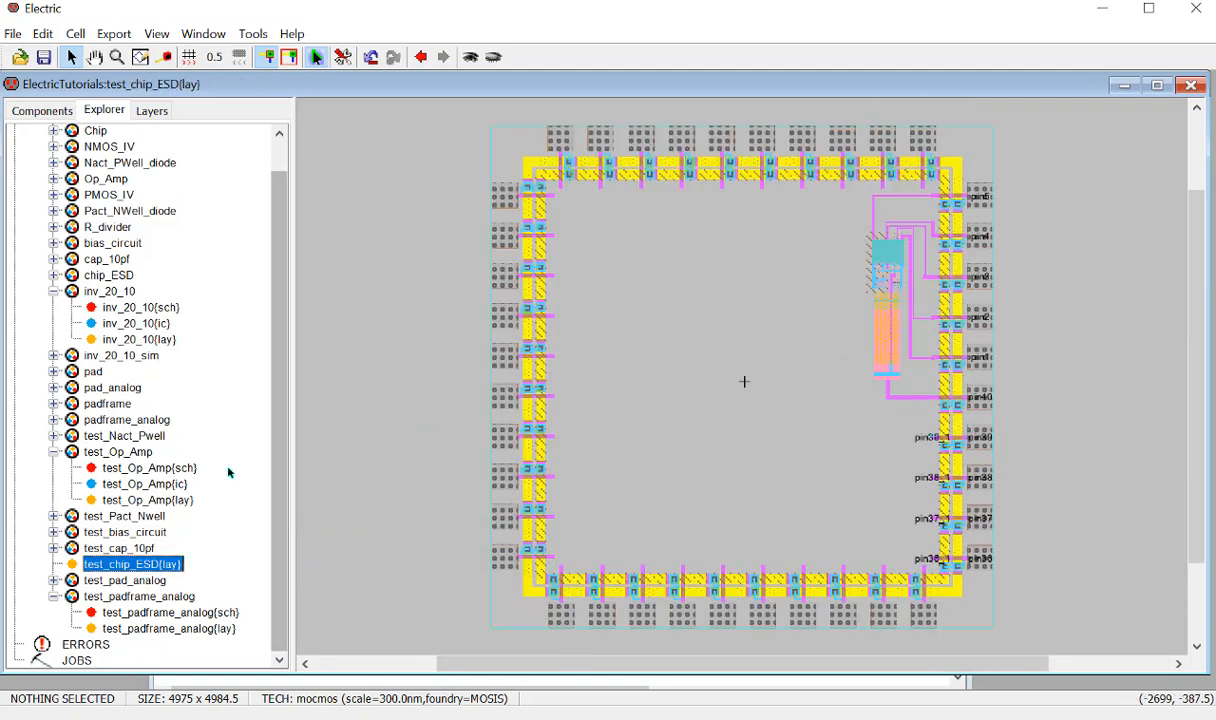
pyautogui.click(132, 340)
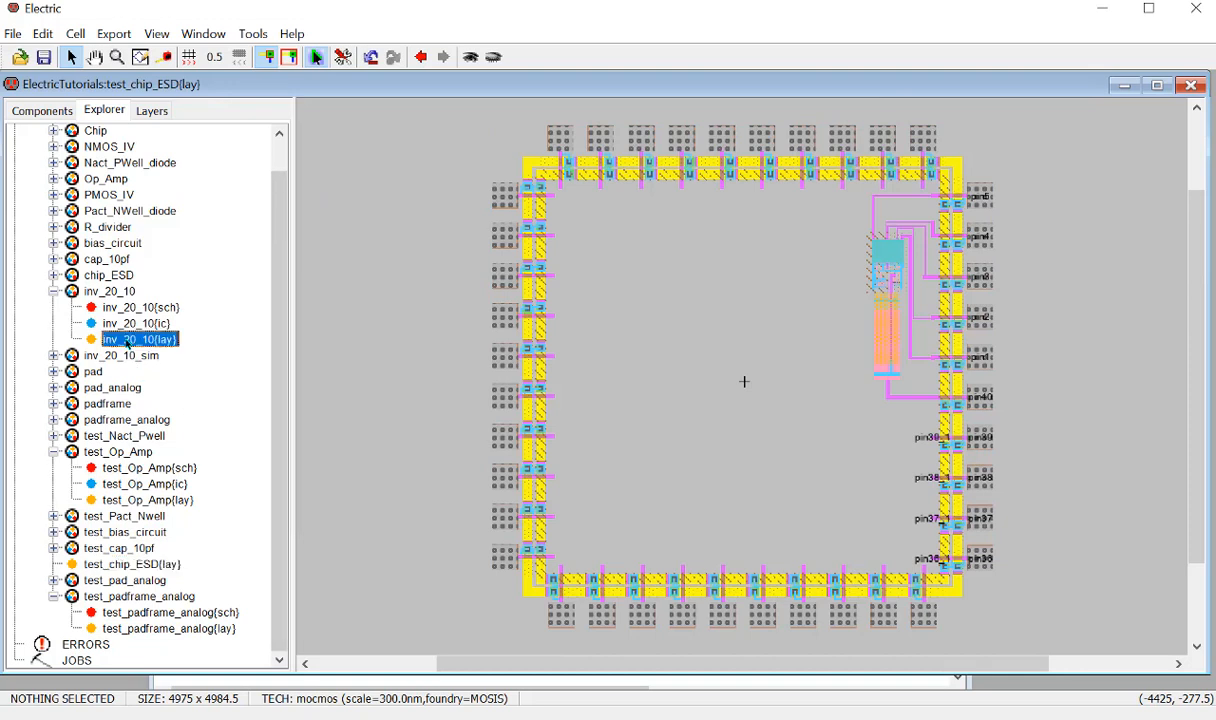
pyautogui.moveTo(852, 490); pyautogui.dragTo(889, 490)
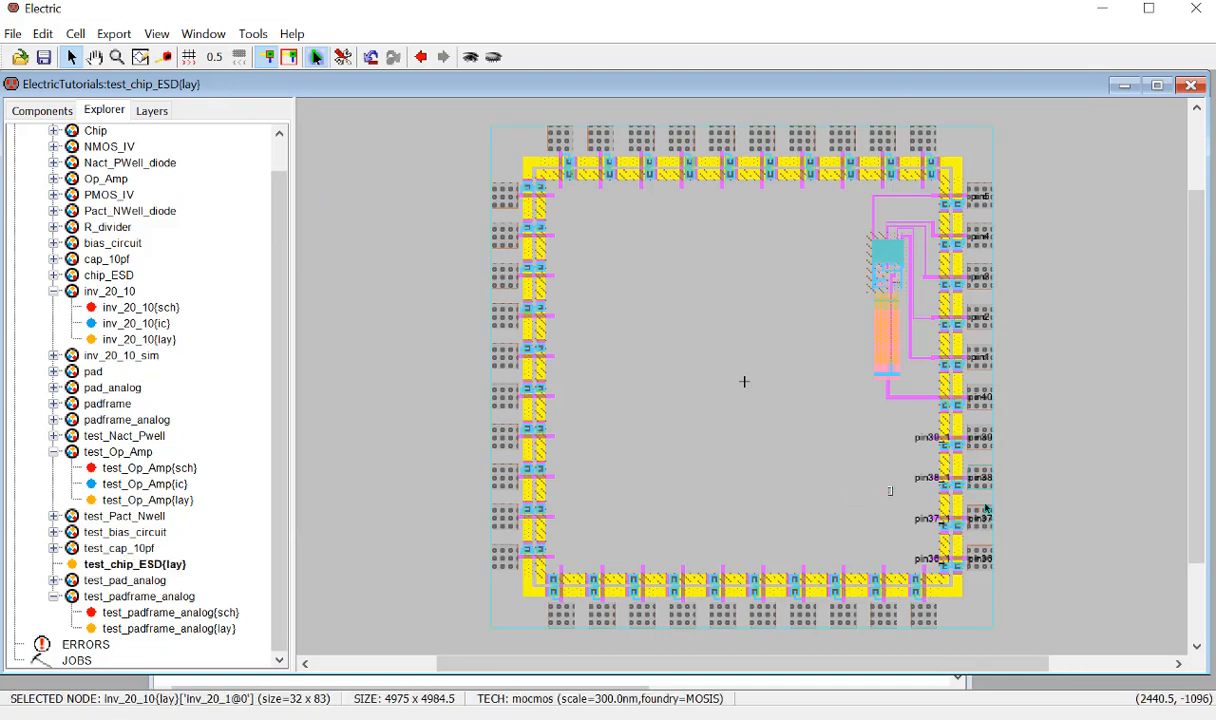
# Examine the placed inv_20_10 inverter up close and its position relative to the pin39 to pin36 pads.
pyautogui.keyDown('ctrl'); pyautogui.scroll(4, 986, 512); pyautogui.keyUp('ctrl')
pyautogui.moveTo(901, 665); pyautogui.dragTo(936, 613)
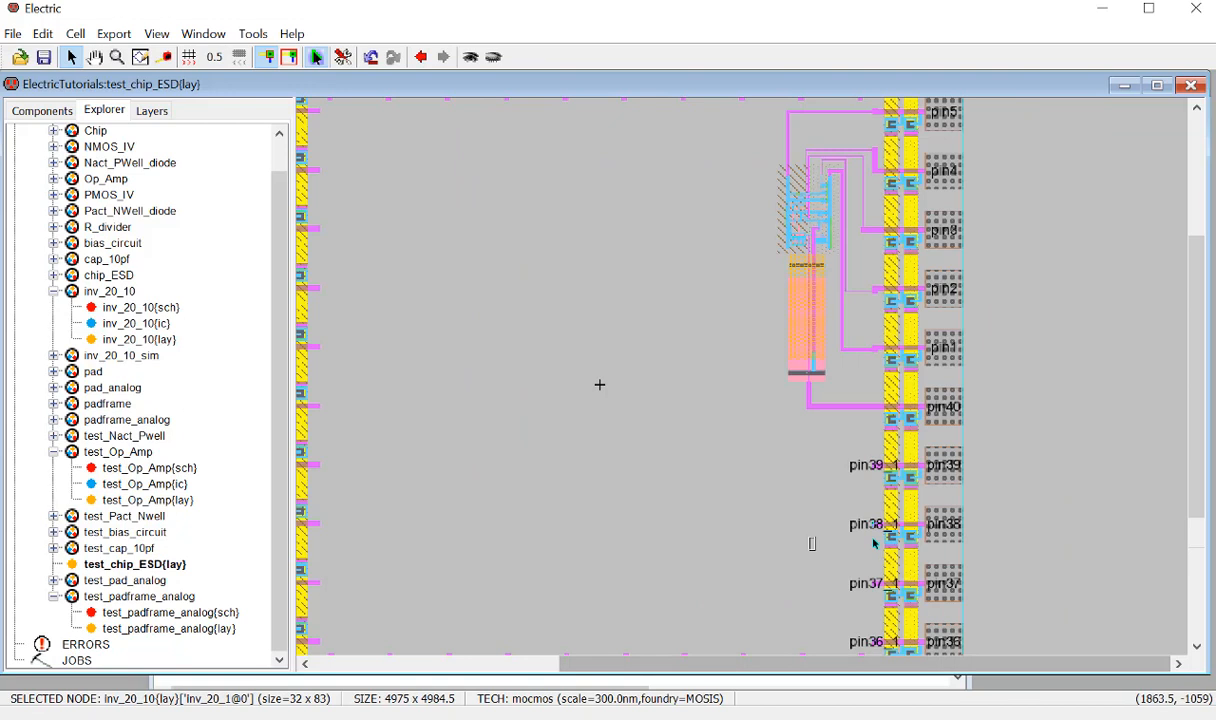
pyautogui.keyDown('ctrl'); pyautogui.scroll(-1, 872, 545); pyautogui.keyUp('ctrl')
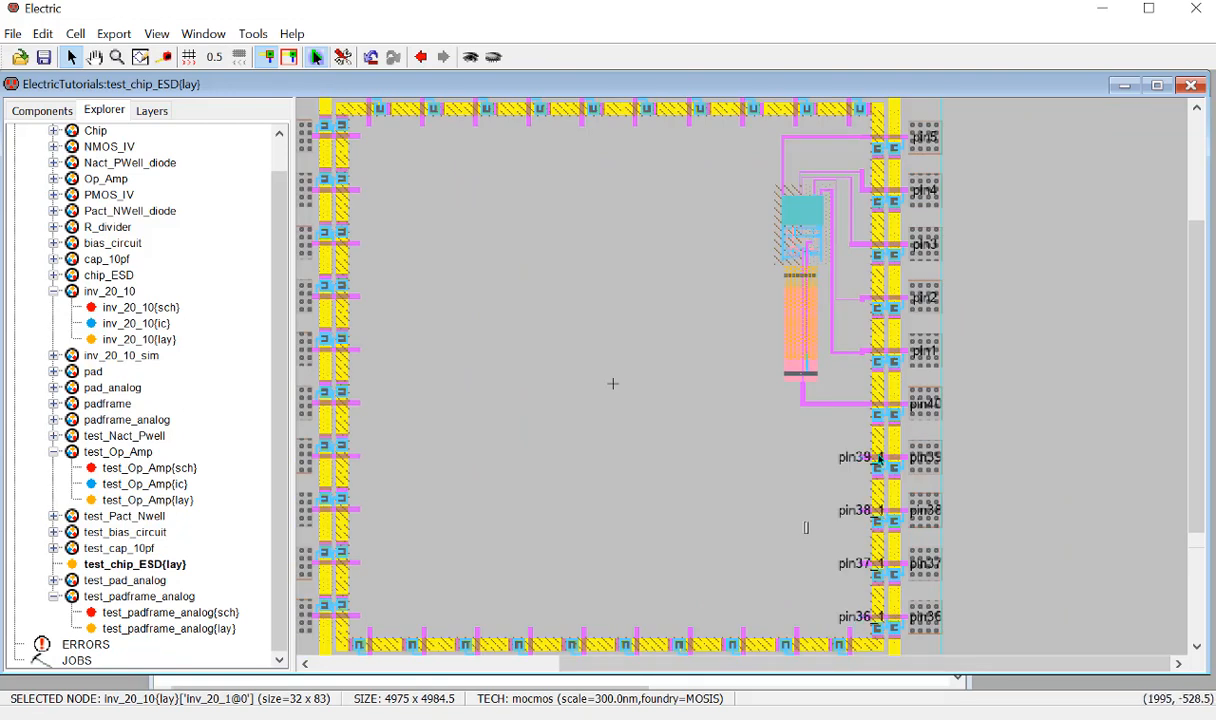
pyautogui.keyDown('ctrl'); pyautogui.scroll(1, 850, 600); pyautogui.keyUp('ctrl')
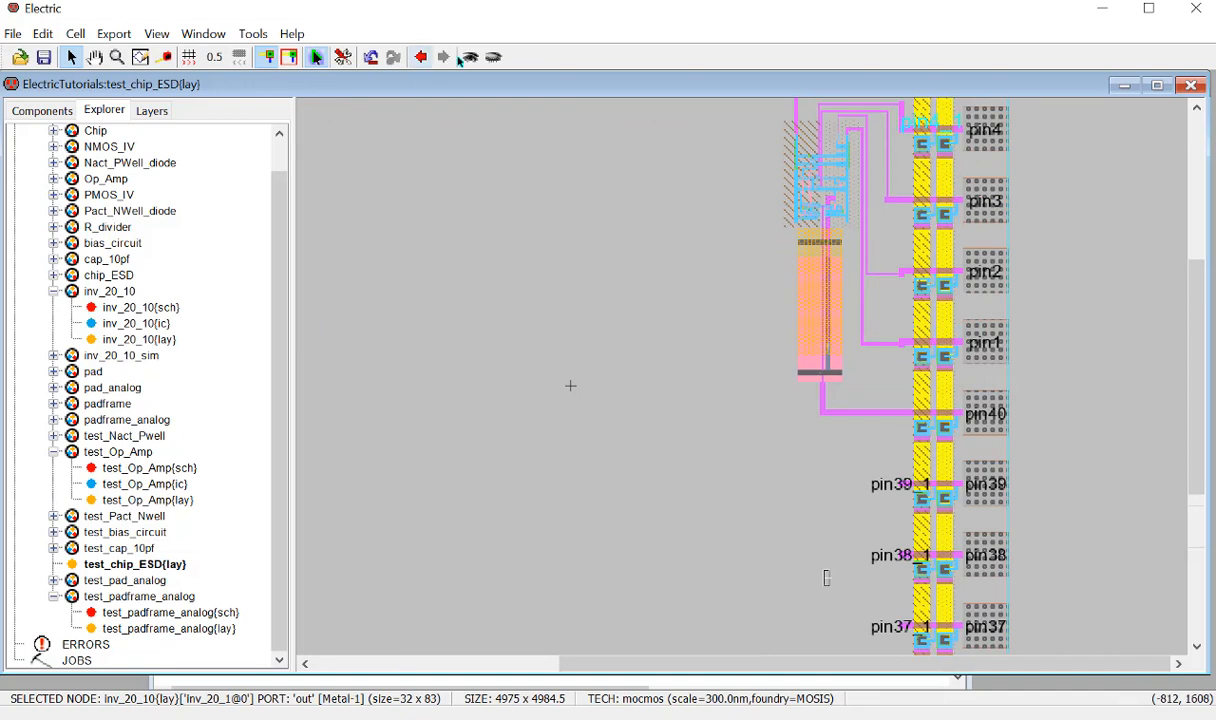
pyautogui.keyDown('ctrl'); pyautogui.scroll(1, 890, 585); pyautogui.keyUp('ctrl')
pyautogui.keyDown('ctrl'); pyautogui.scroll(1, 885, 620); pyautogui.keyUp('ctrl')
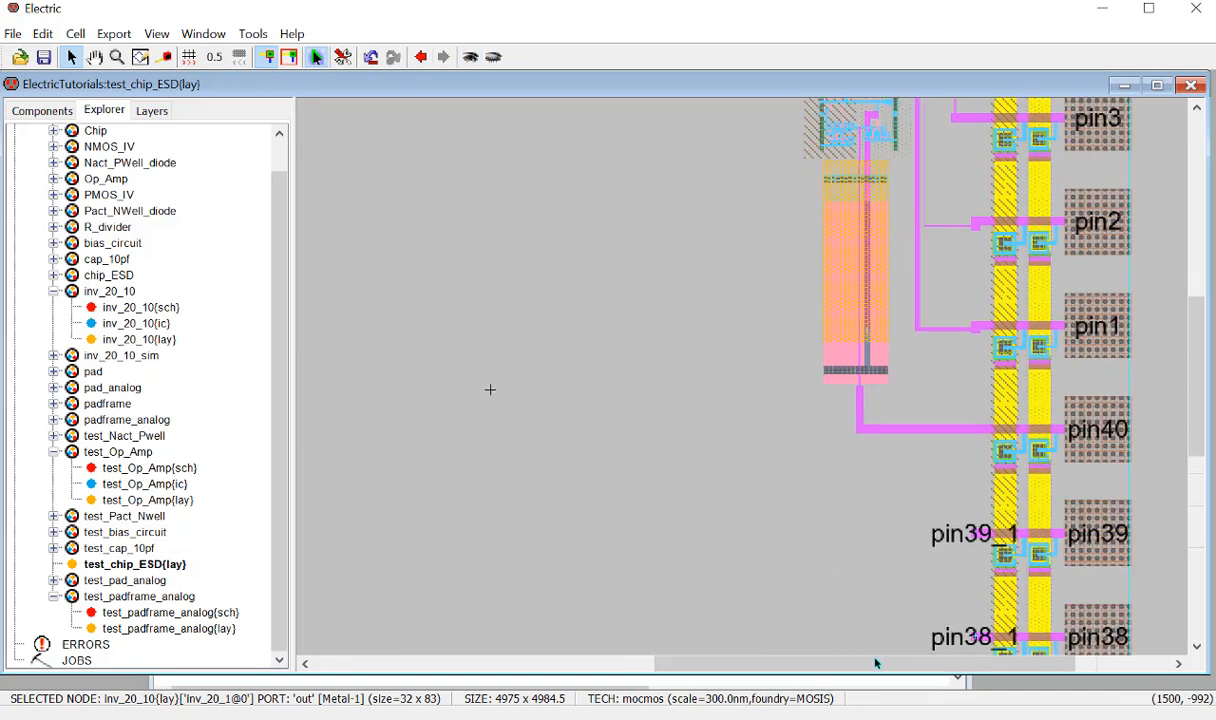
pyautogui.scroll(-6, 874, 657)
pyautogui.keyDown('ctrl'); pyautogui.scroll(-1, 931, 356); pyautogui.keyUp('ctrl')
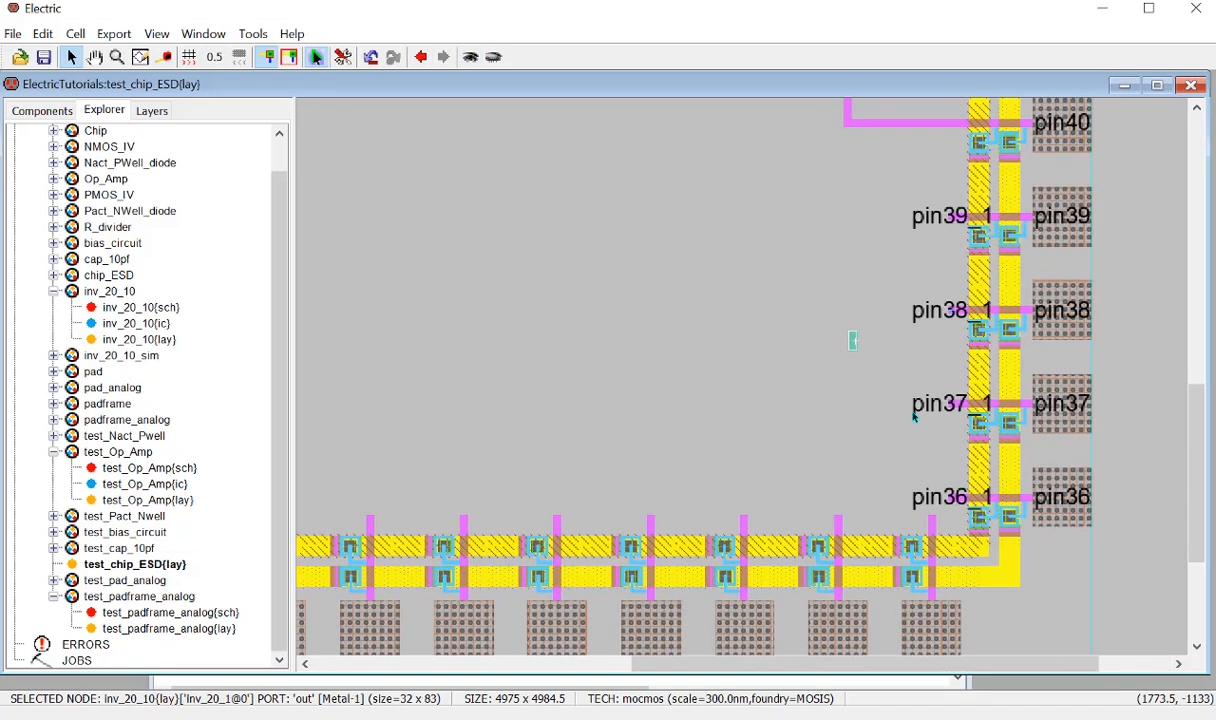
pyautogui.keyDown('ctrl'); pyautogui.scroll(2, 909, 415); pyautogui.keyUp('ctrl')
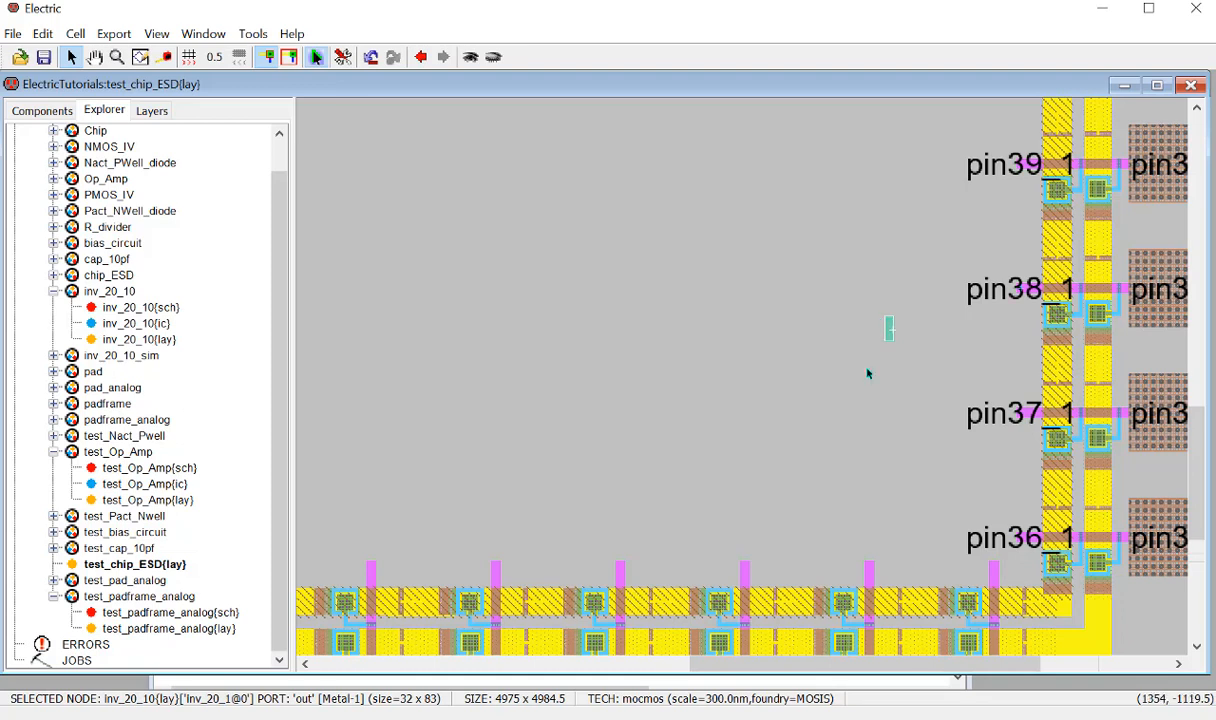
pyautogui.keyDown('ctrl'); pyautogui.scroll(1, 918, 342); pyautogui.keyUp('ctrl')
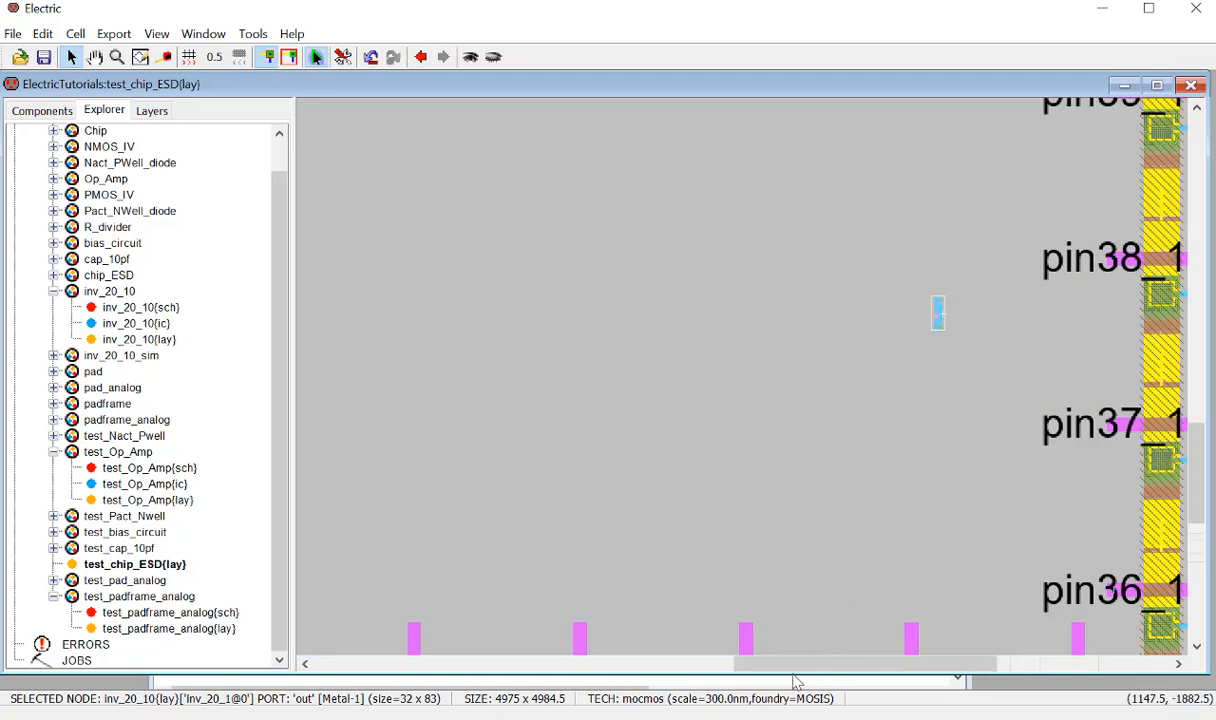
pyautogui.moveTo(795, 665); pyautogui.dragTo(877, 665)
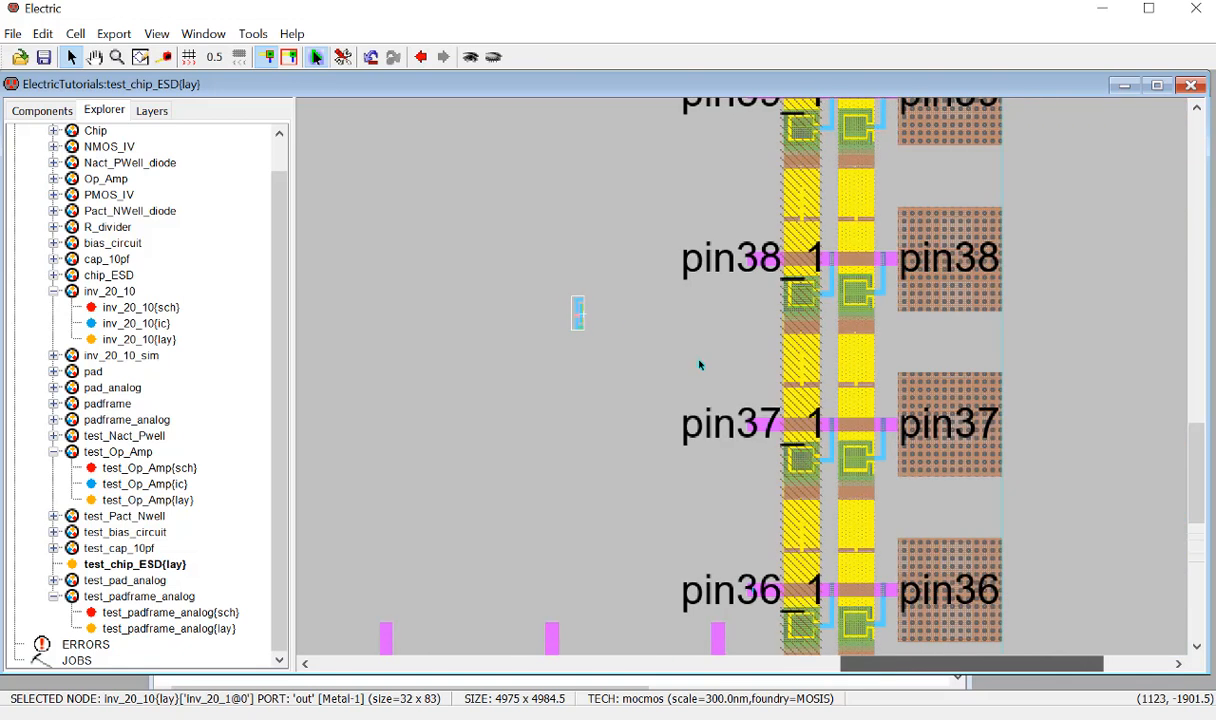
# Move the inv_20_10 instance to sit midway between the pin38_1 and pin37_1 levels, just inside the padframe.
pyautogui.keyDown('ctrl'); pyautogui.scroll(1, 640, 350); pyautogui.keyUp('ctrl')
pyautogui.keyDown('ctrl'); pyautogui.scroll(2, 630, 348); pyautogui.keyUp('ctrl')
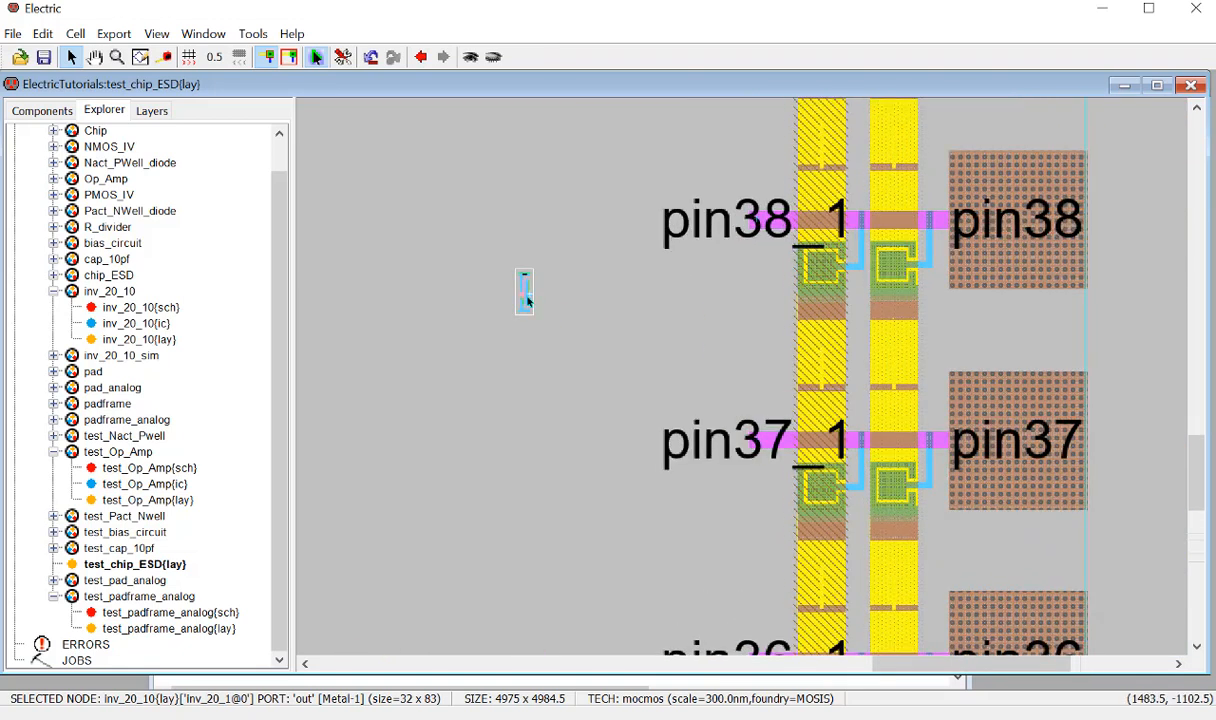
pyautogui.moveTo(616, 358); pyautogui.dragTo(613, 342)
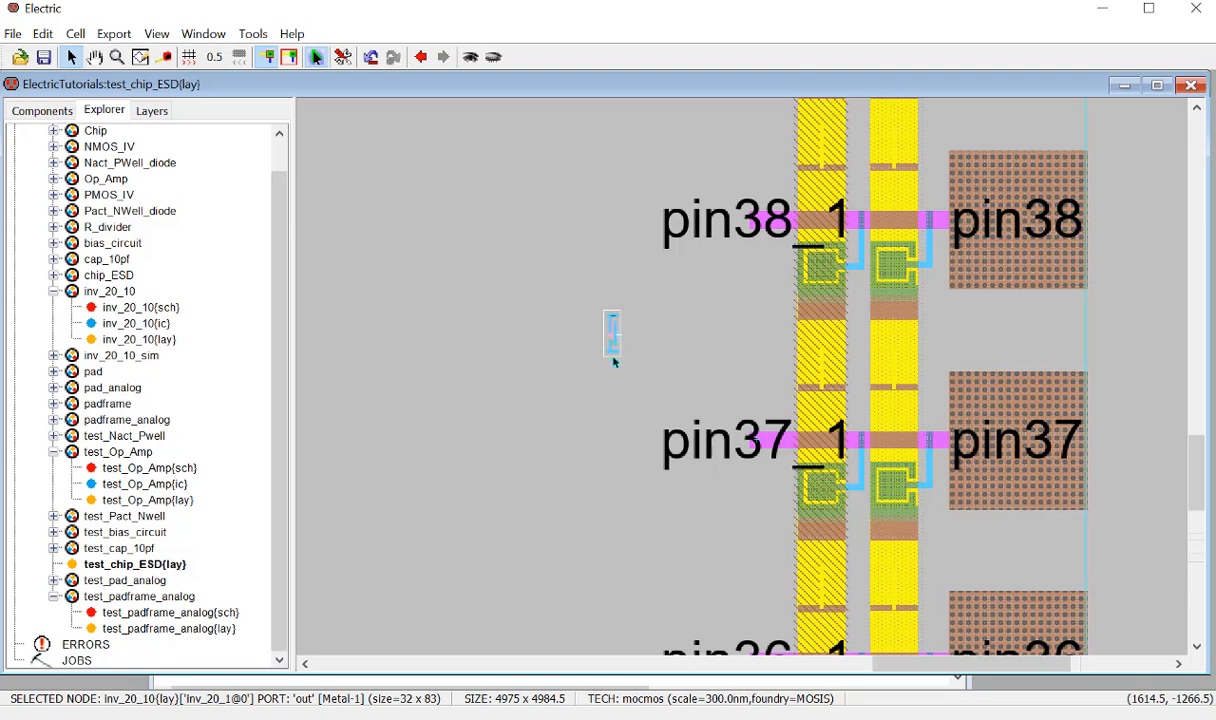
pyautogui.moveTo(613, 340)
pyautogui.mouseDown()
pyautogui.moveTo(611, 328)
pyautogui.moveTo(582, 352)
pyautogui.moveTo(597, 346)
pyautogui.mouseUp()
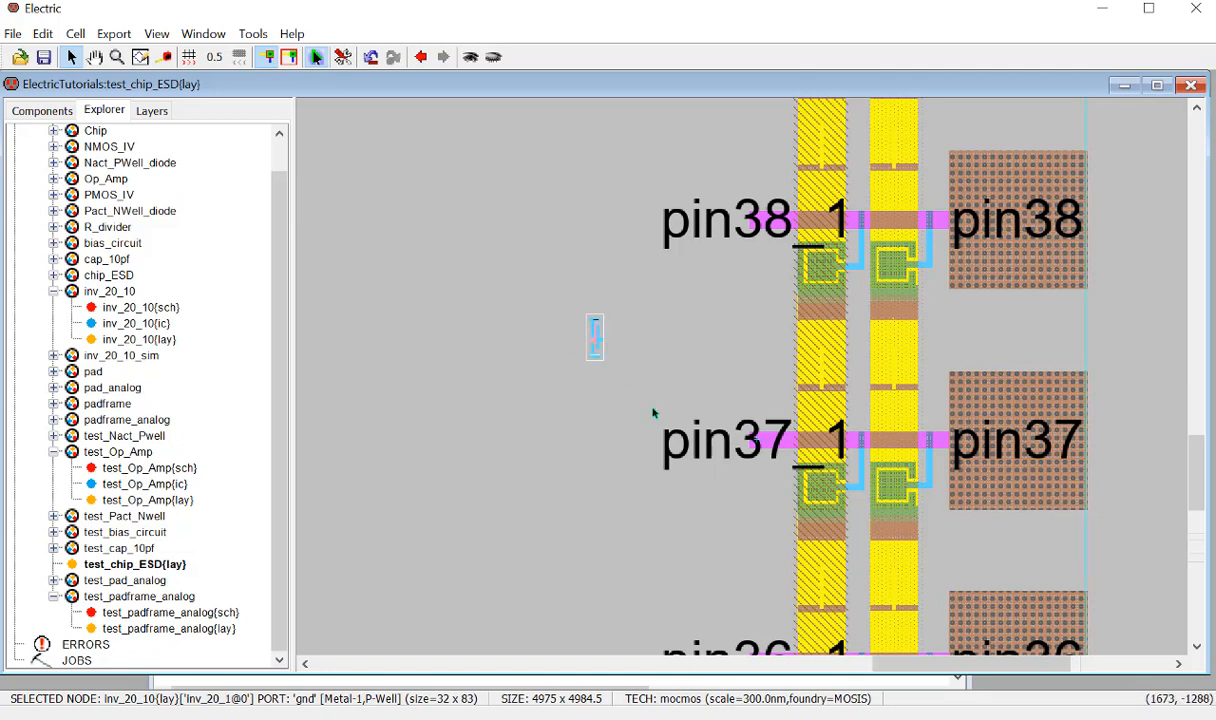
# Route a Metal-1 wire from the inverter straight up to the pin39 level and across to the pin39_1 port.
pyautogui.keyDown('ctrl'); pyautogui.scroll(-4, 671, 410); pyautogui.keyUp('ctrl')
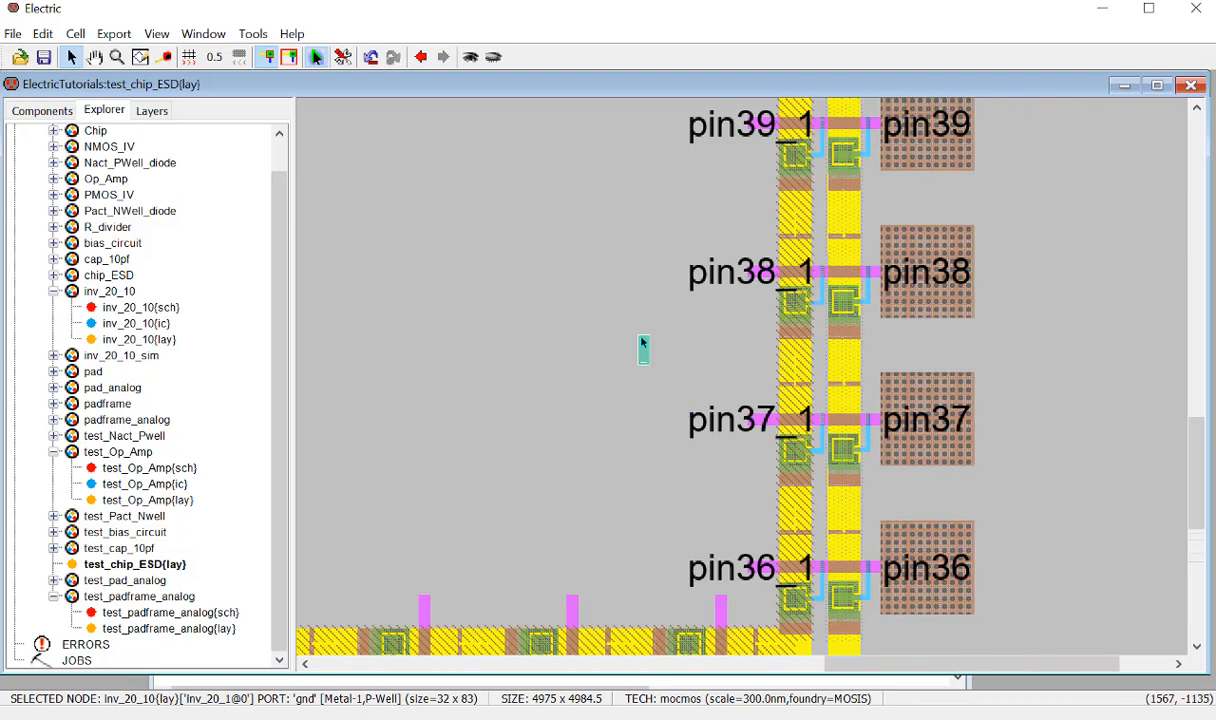
pyautogui.rightClick(655, 125)
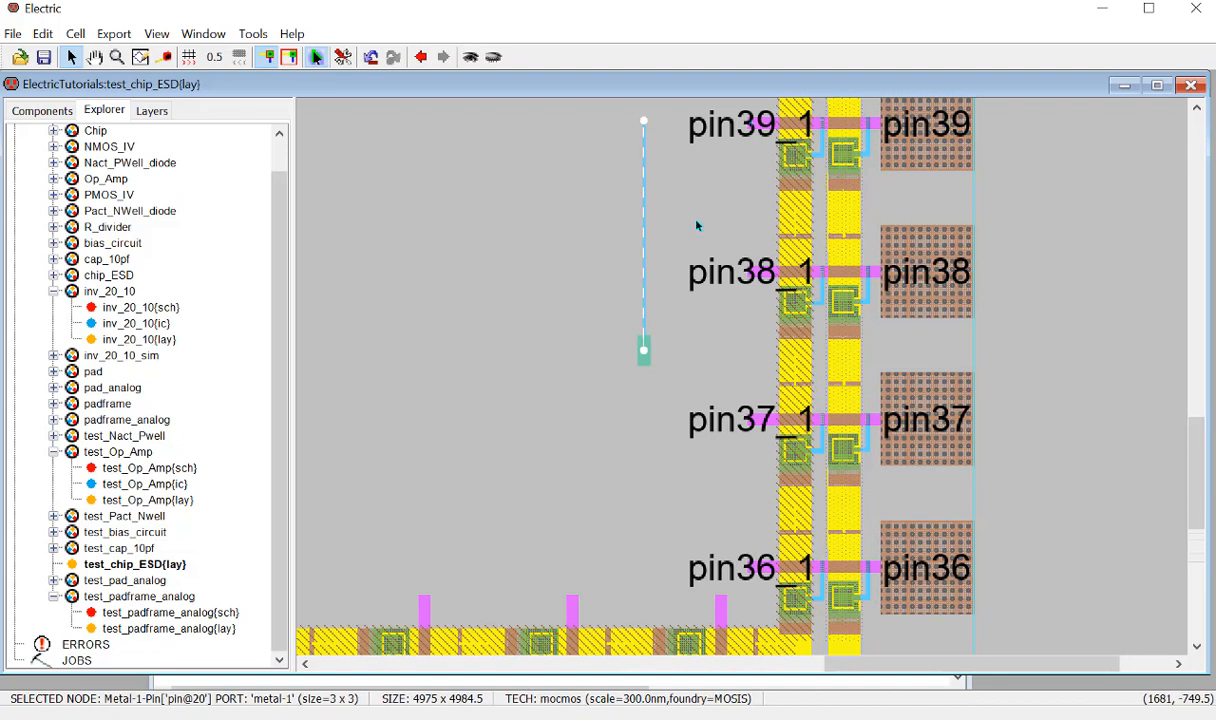
pyautogui.rightClick(757, 125)
pyautogui.click(1021, 198)
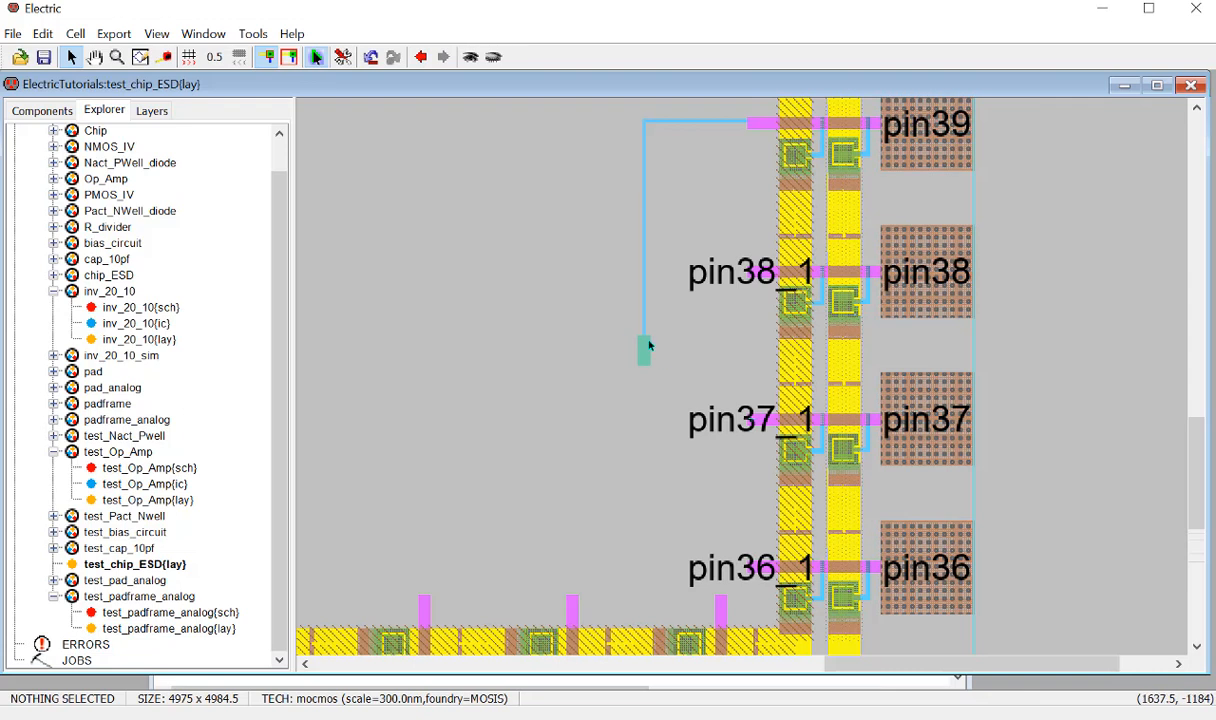
# Wire the inverter's out port to pin38_1 with a Metal-1 run out and upward, continuing in Metal-2 to the port.
pyautogui.keyDown('ctrl'); pyautogui.scroll(3, 647, 365); pyautogui.keyUp('ctrl')
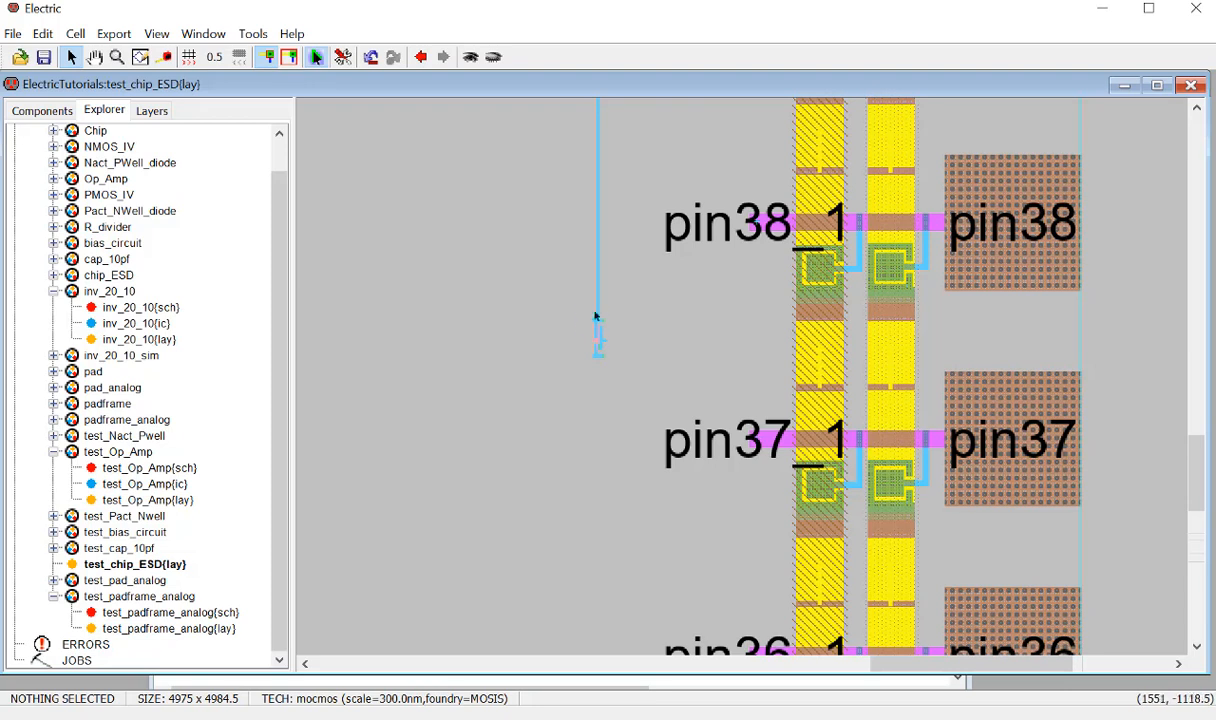
pyautogui.click(604, 345)
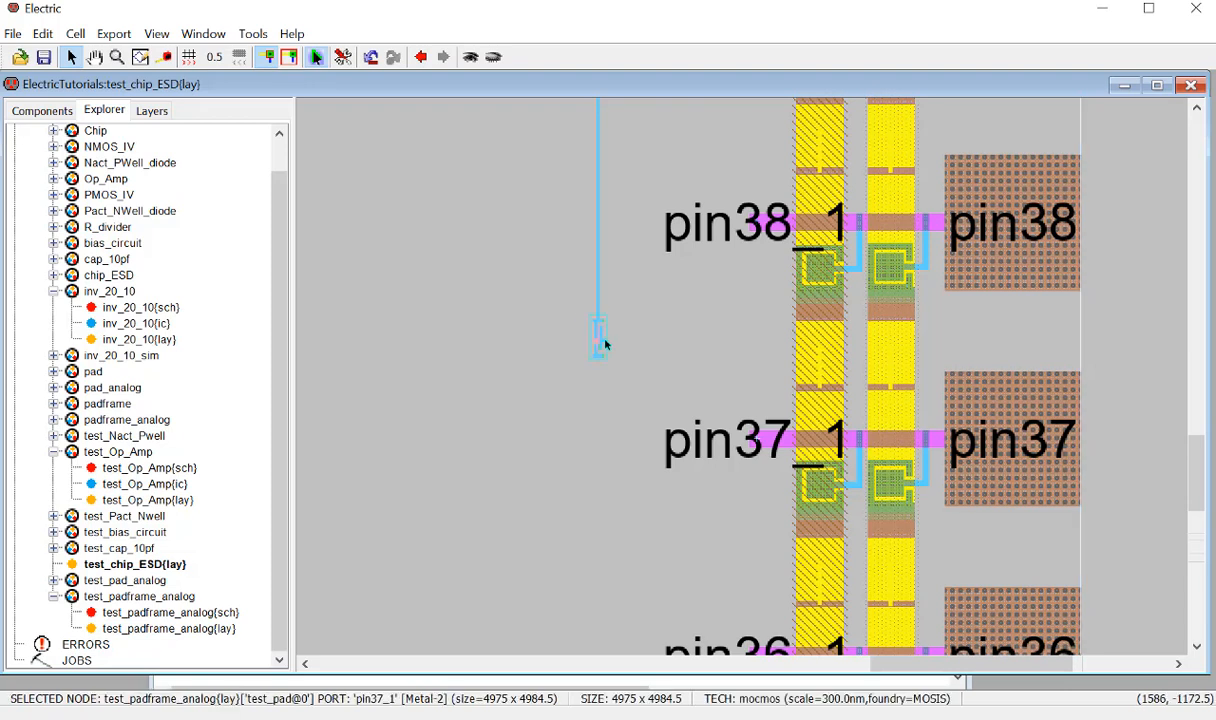
pyautogui.click(605, 342)
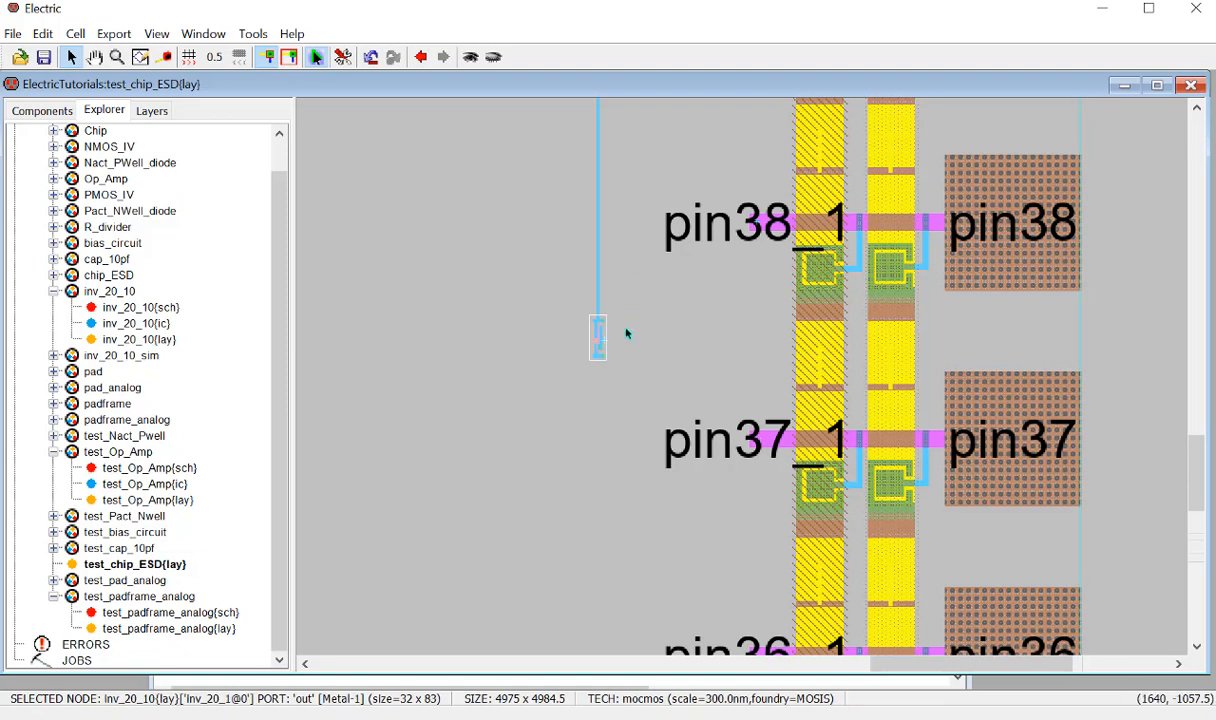
pyautogui.rightClick(624, 345)
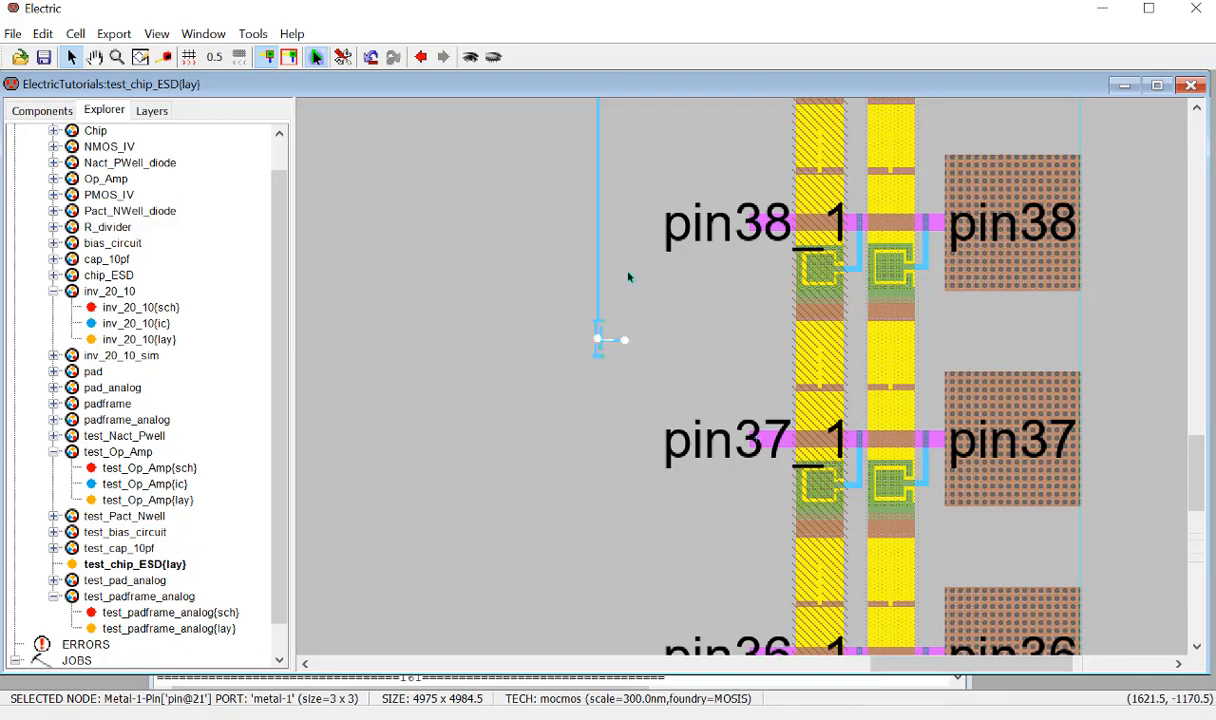
pyautogui.rightClick(648, 222)
pyautogui.rightClick(757, 225)
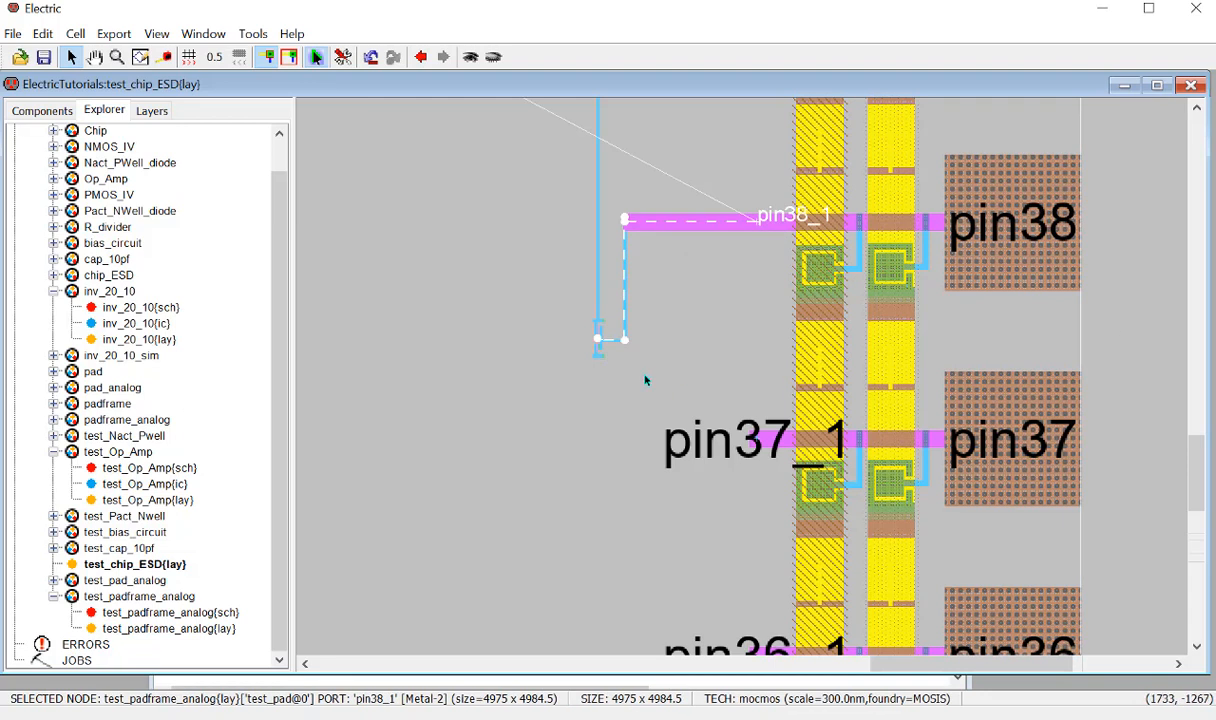
# Wire the inverter's gnd port straight down in Metal-1 and across to the pin37_1 port.
pyautogui.click(599, 356)
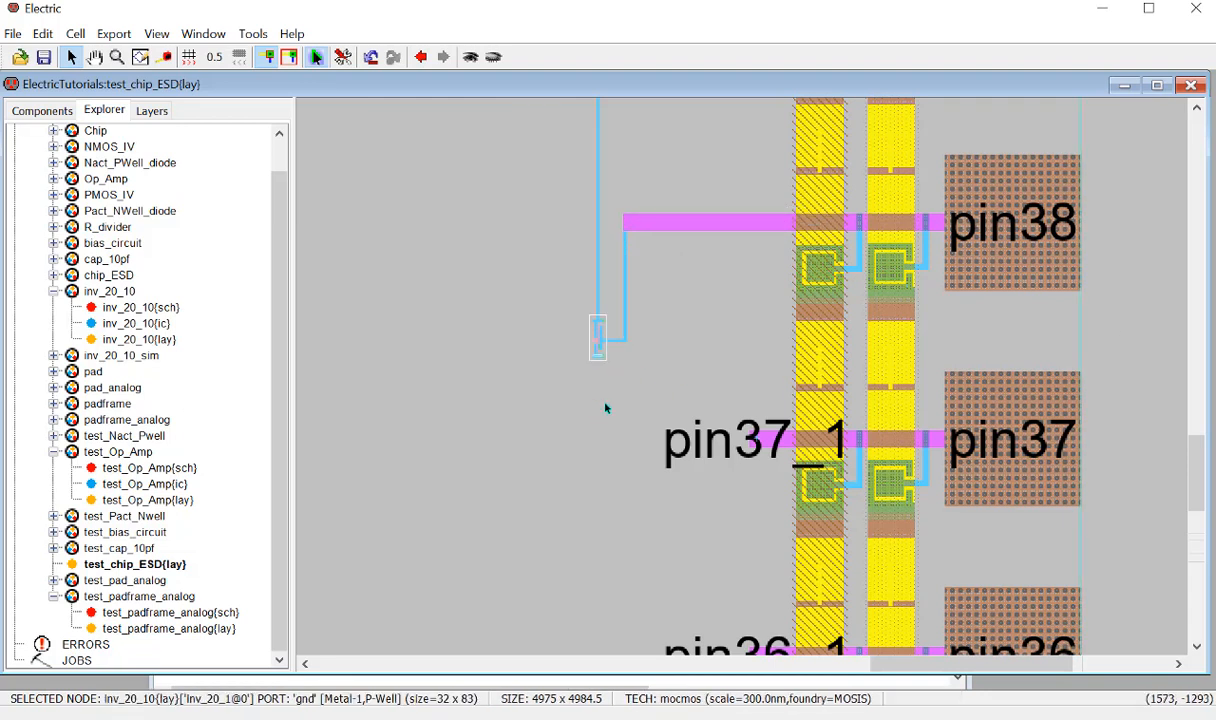
pyautogui.rightClick(601, 446)
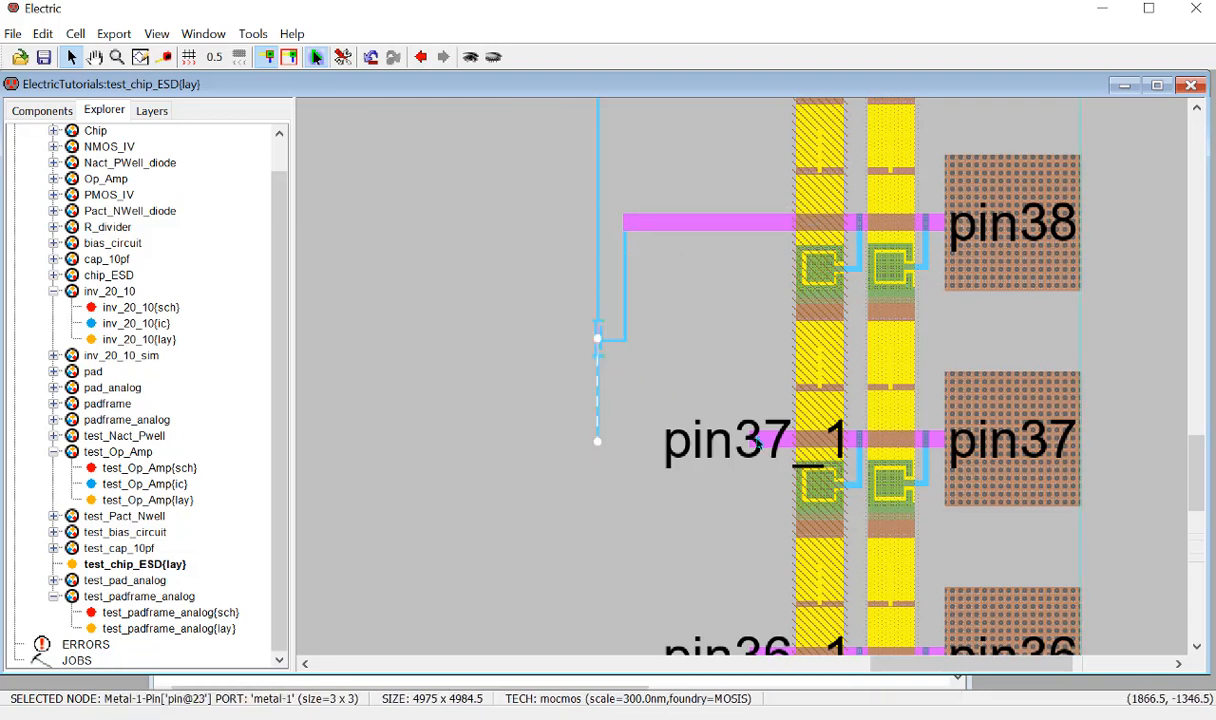
pyautogui.rightClick(758, 445)
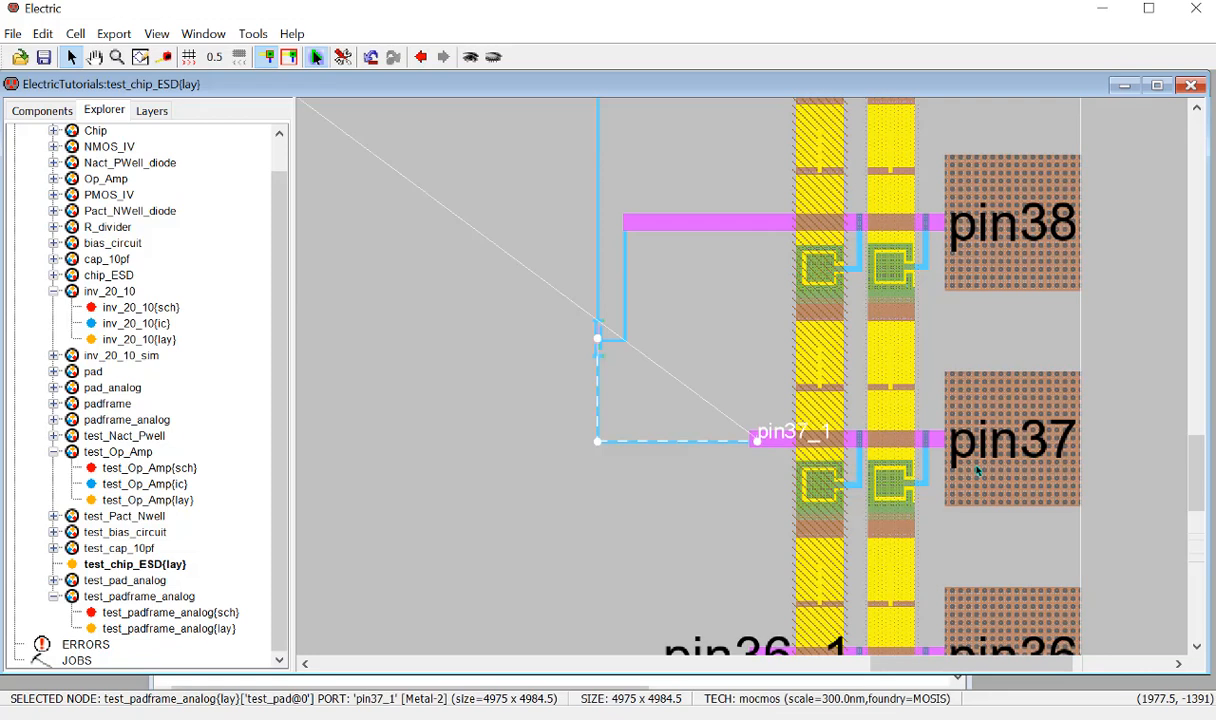
# Wire the inverter's in port to pin36_1 in Metal-1, routing it around the outside of the pin37_1 wire.
pyautogui.click(591, 344)
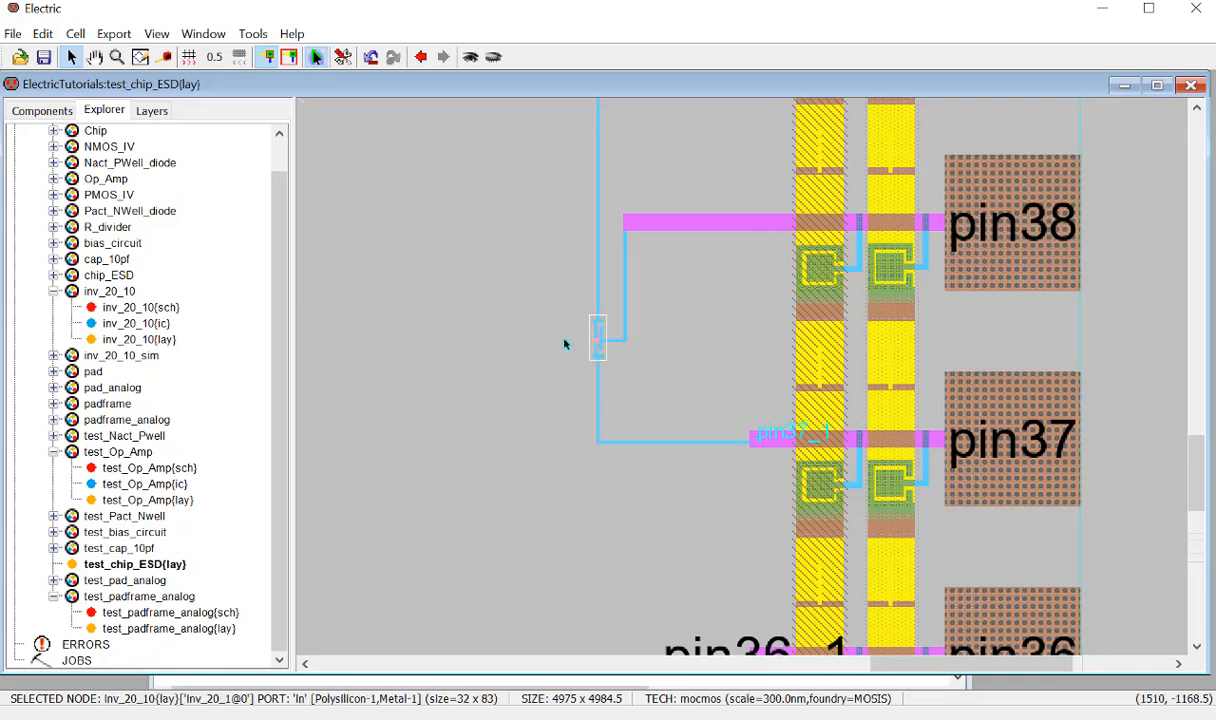
pyautogui.rightClick(564, 341)
pyautogui.scroll(-3, 607, 505)
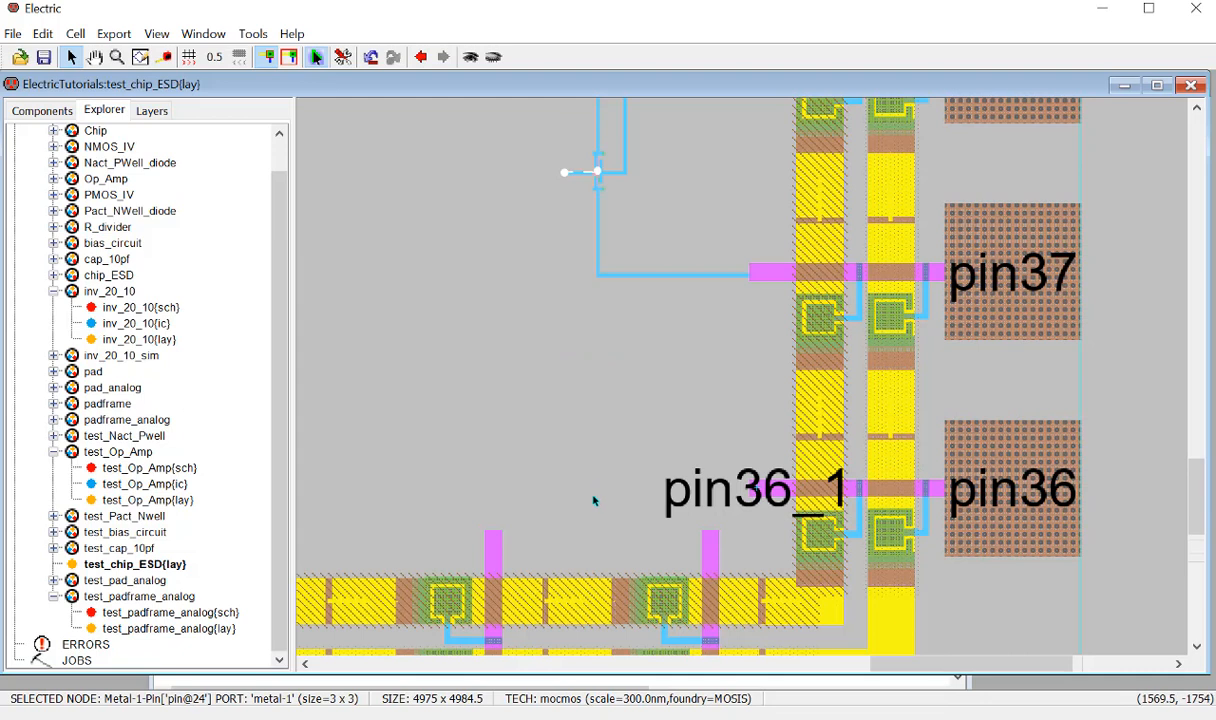
pyautogui.rightClick(569, 300)
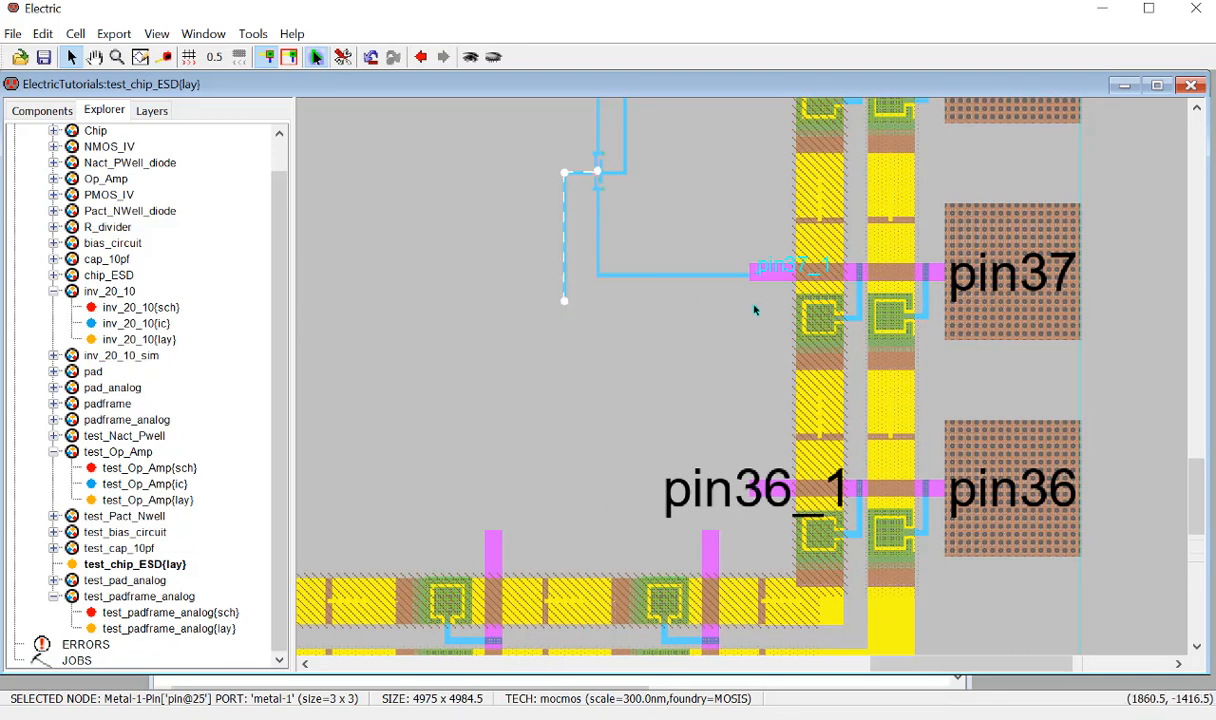
pyautogui.rightClick(754, 486)
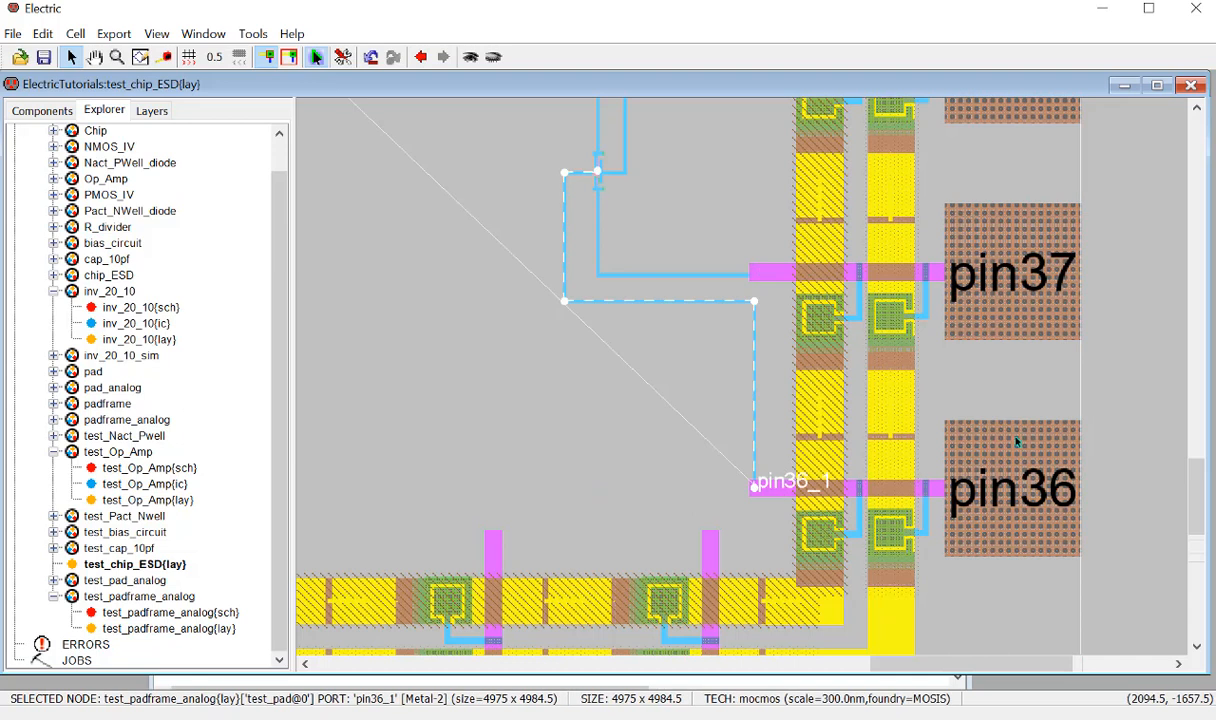
pyautogui.click(1150, 409)
# Examine the contact at pin36_1 and the completed inverter and op-amp wiring to the pads.
pyautogui.keyDown('ctrl'); pyautogui.scroll(2, 773, 519); pyautogui.keyUp('ctrl')
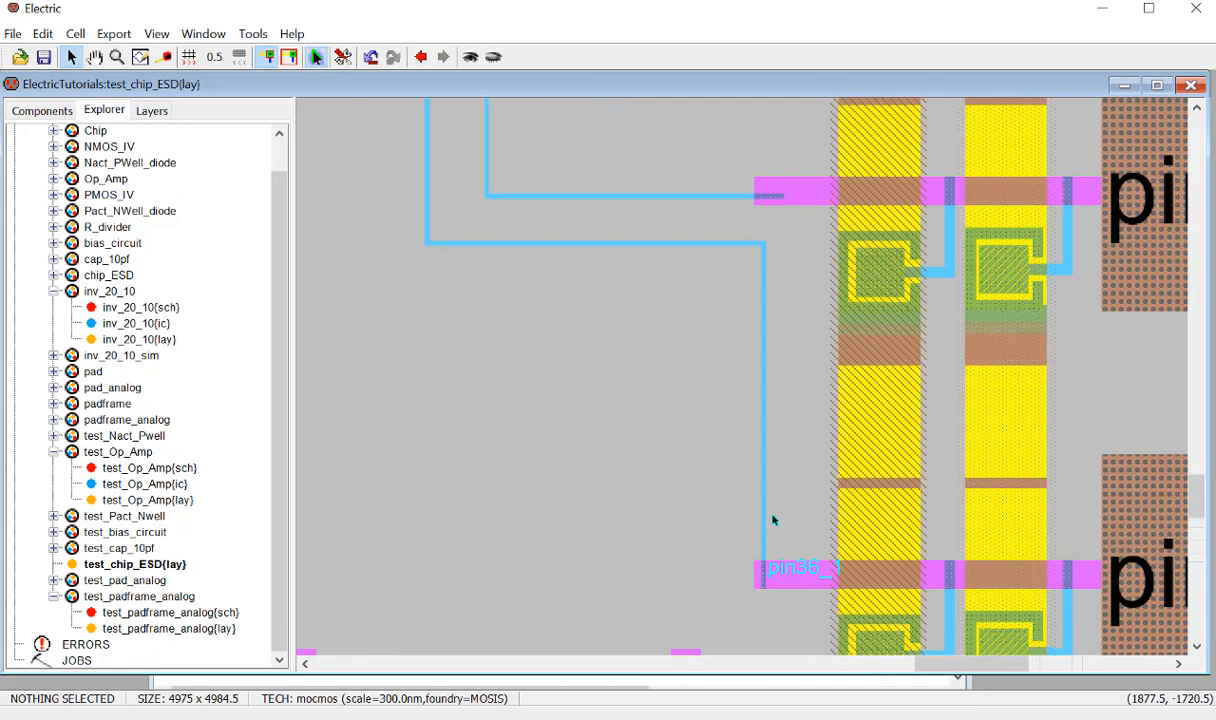
pyautogui.scroll(-1, 766, 559)
pyautogui.keyDown('ctrl'); pyautogui.scroll(4, 760, 443); pyautogui.keyUp('ctrl')
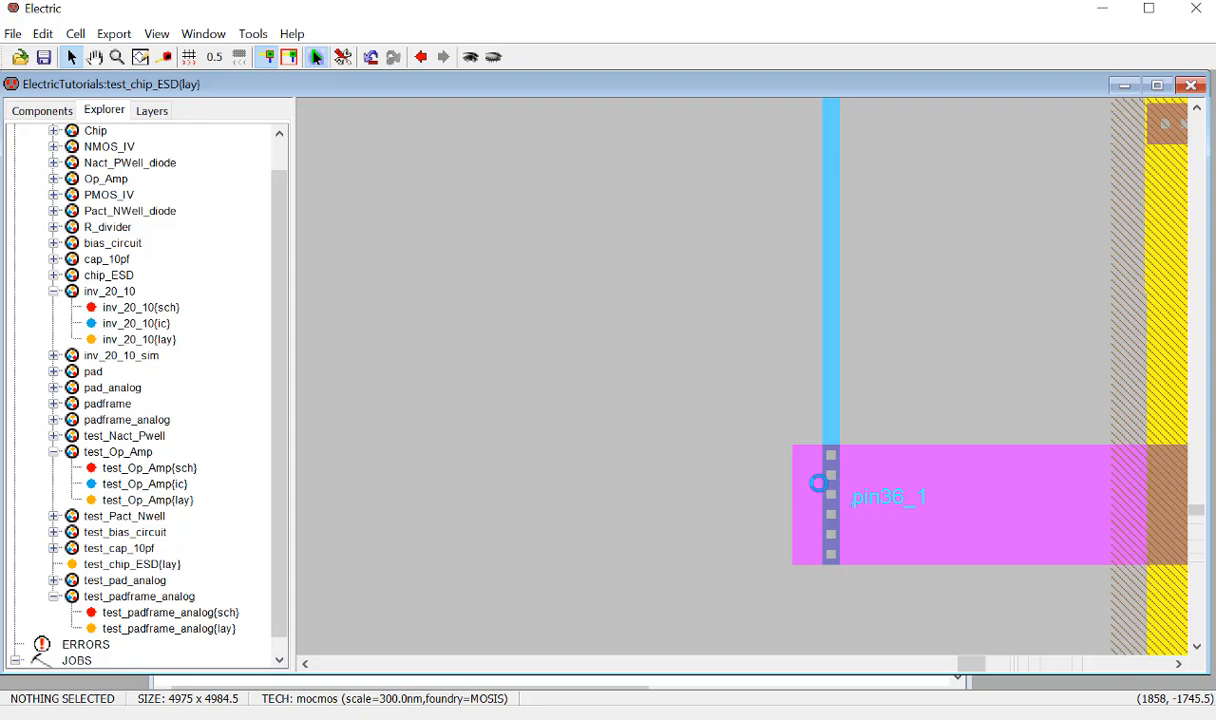
pyautogui.keyDown('ctrl'); pyautogui.scroll(-3, 752, 513); pyautogui.keyUp('ctrl')
pyautogui.keyDown('ctrl'); pyautogui.scroll(-2, 750, 514); pyautogui.keyUp('ctrl')
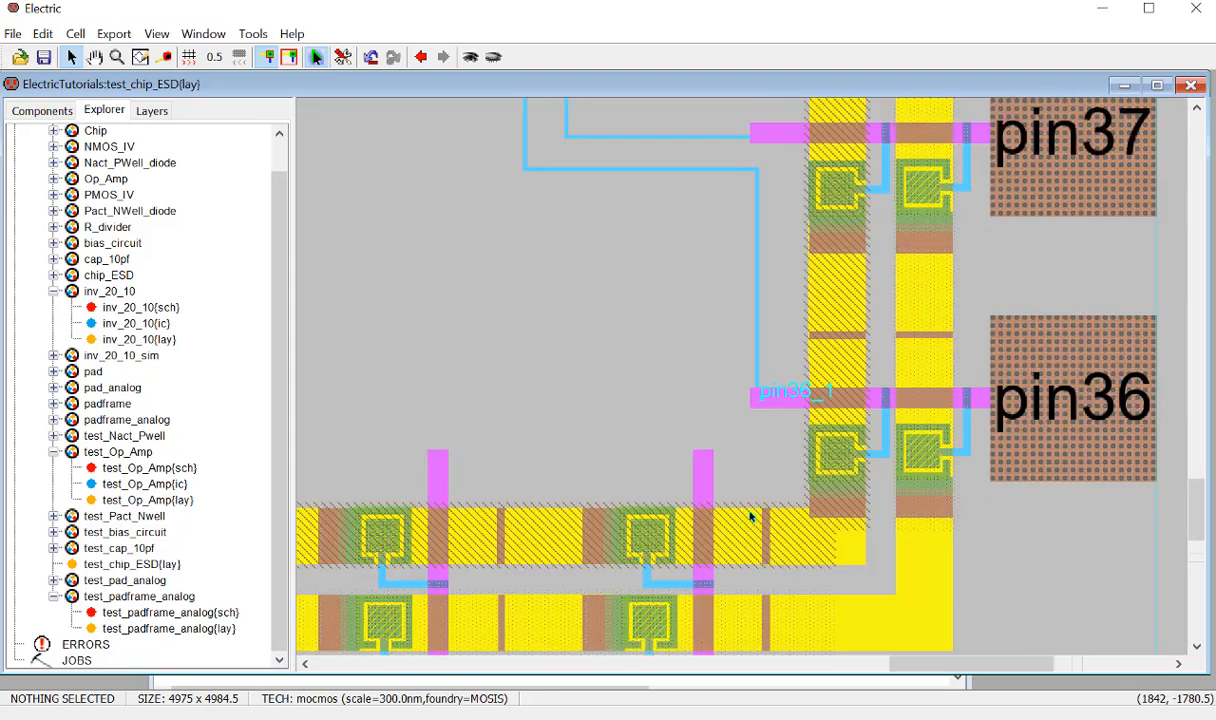
pyautogui.scroll(2, 749, 513)
pyautogui.keyDown('ctrl'); pyautogui.scroll(-2, 710, 487); pyautogui.keyUp('ctrl')
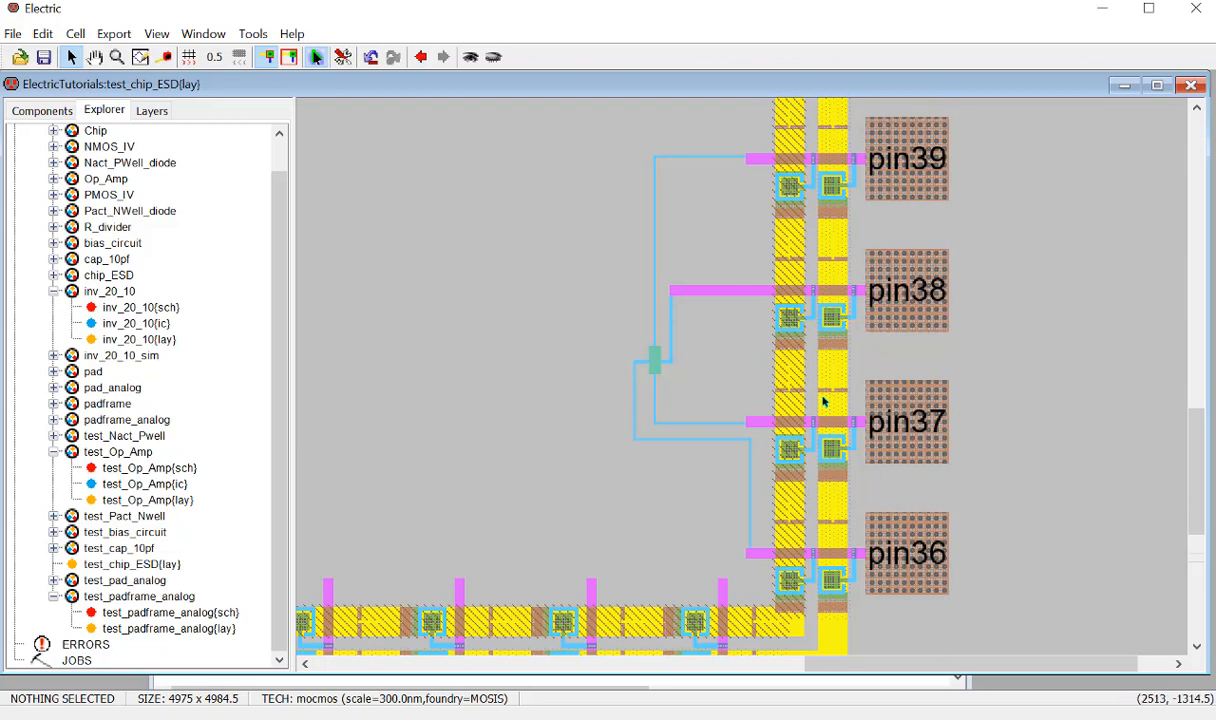
pyautogui.keyDown('ctrl'); pyautogui.scroll(-1, 945, 418); pyautogui.keyUp('ctrl')
pyautogui.scroll(5, 929, 426)
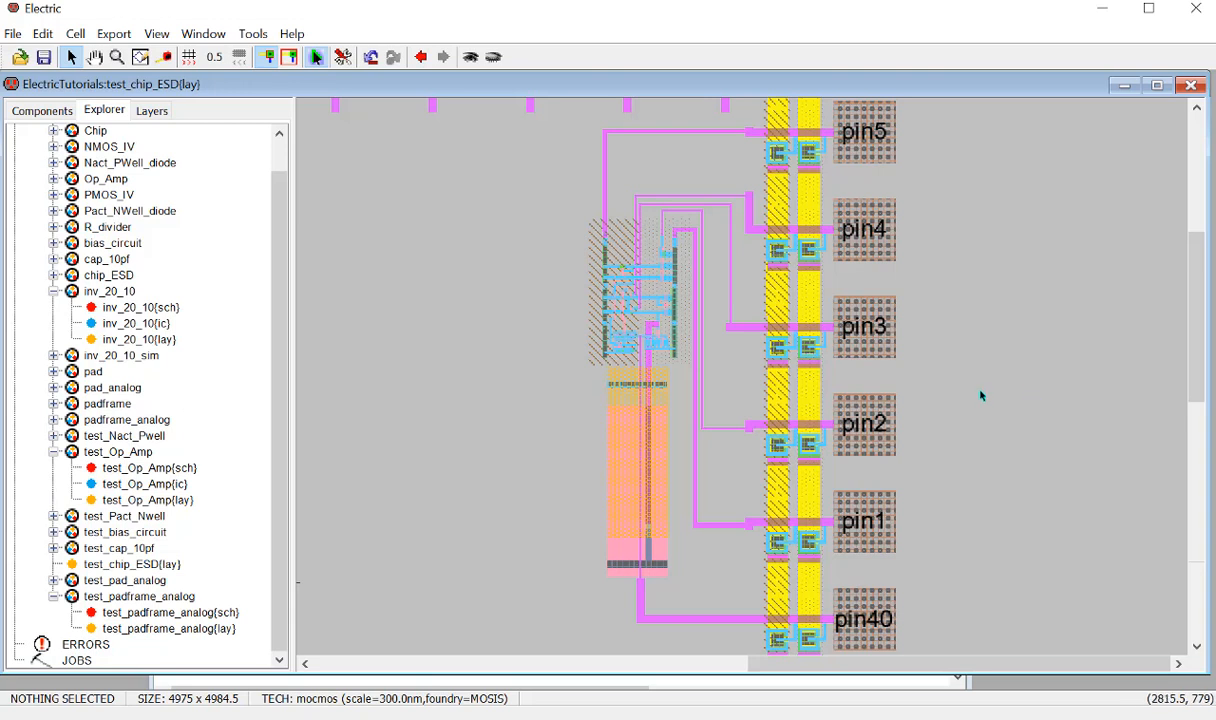
pyautogui.keyDown('ctrl'); pyautogui.scroll(-1, 982, 395); pyautogui.keyUp('ctrl')
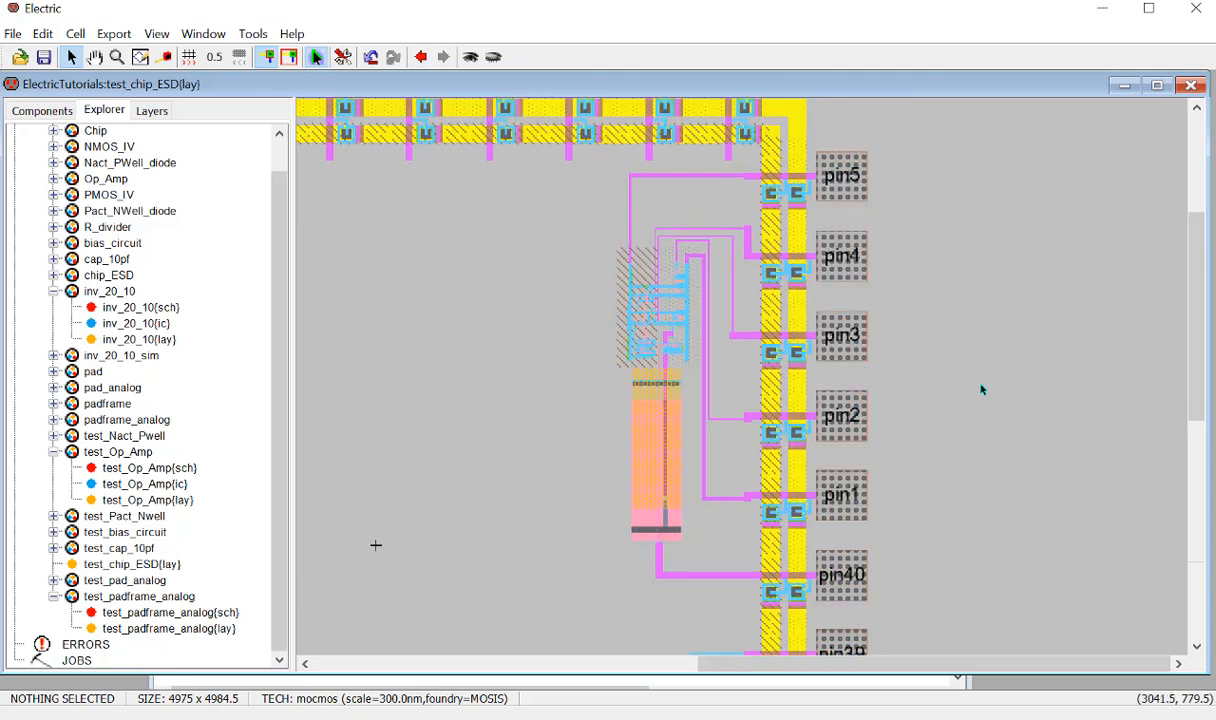
pyautogui.scroll(-2, 982, 390)
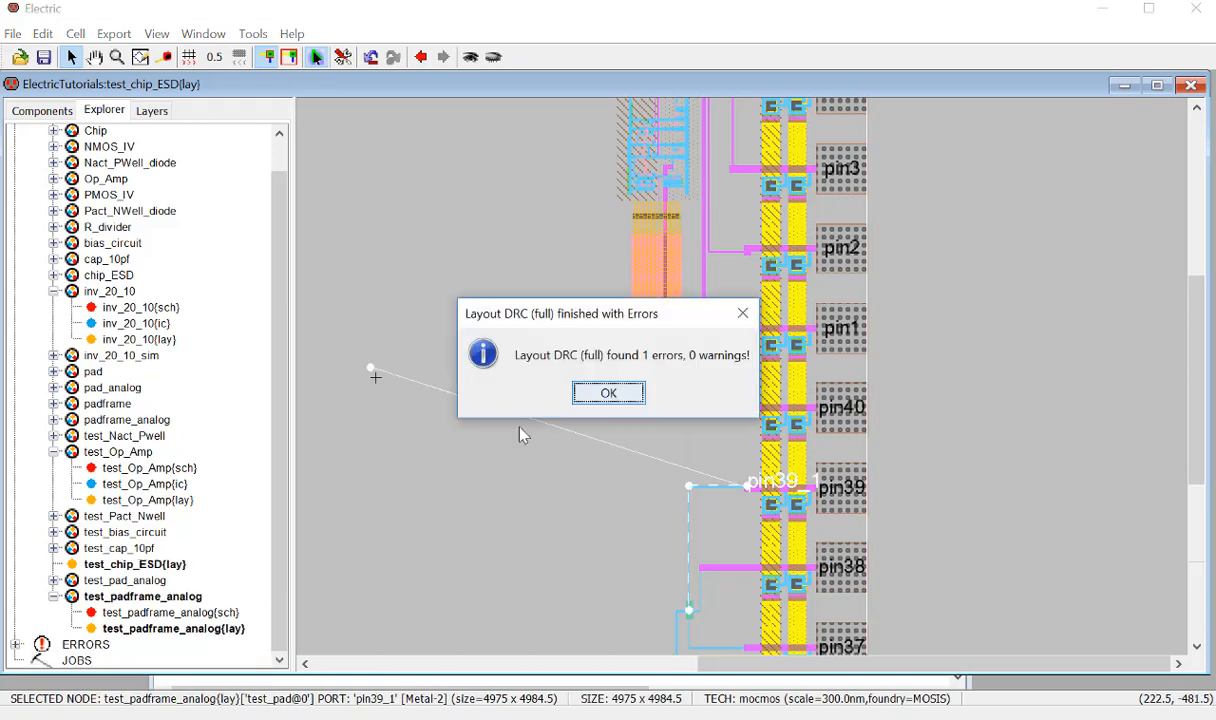
# Run the full layout DRC on test_chip_ESD and dismiss its report.
pyautogui.click(742, 313)
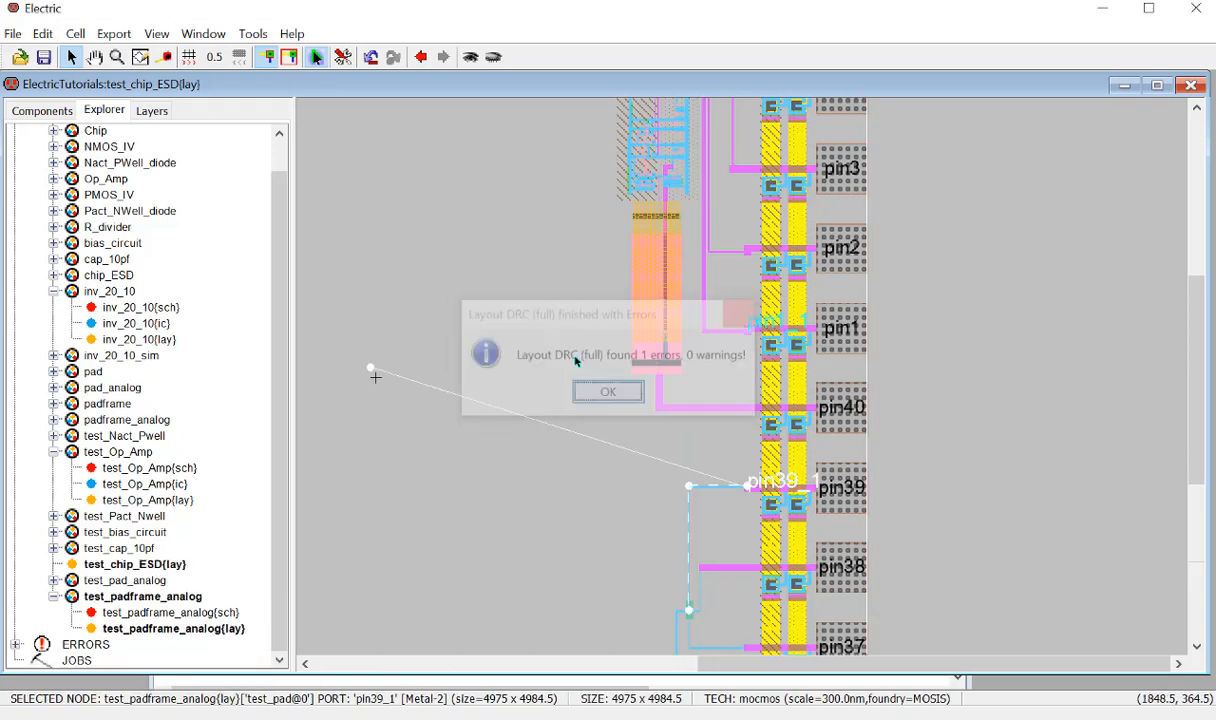
pyautogui.click(1030, 465)
pyautogui.press('F5')
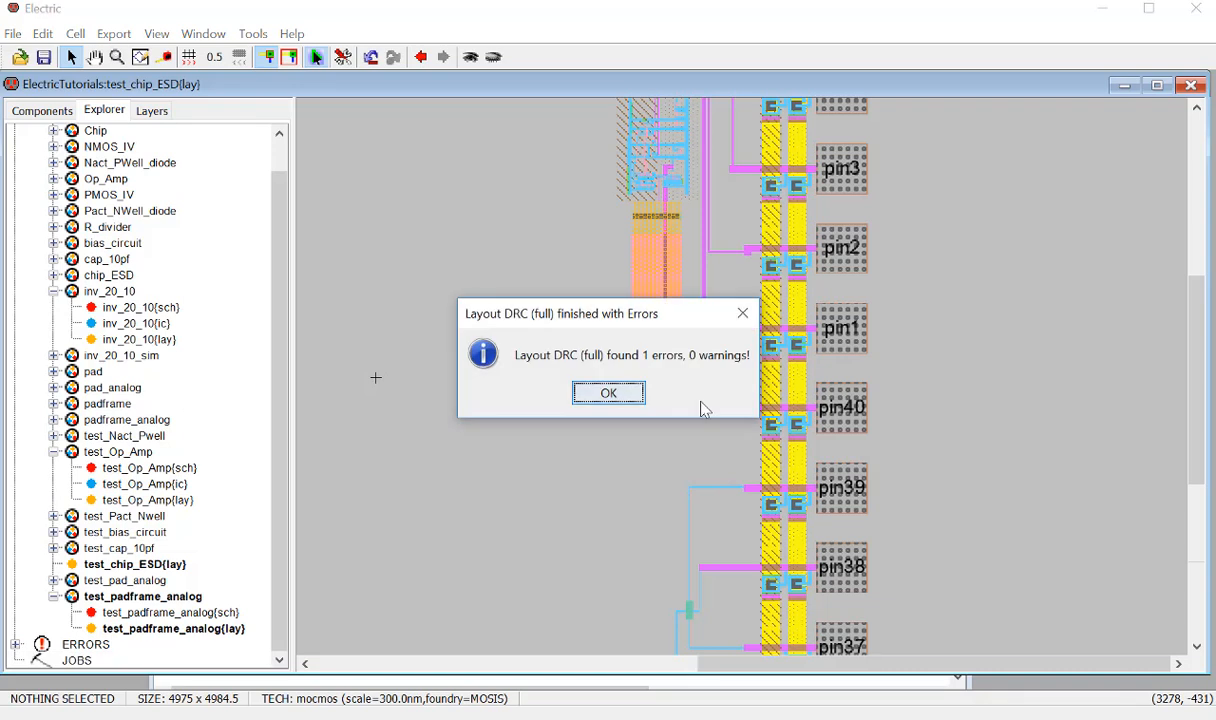
pyautogui.click(627, 393)
# Show the DRC error and inspect the inverter's wire connections around its gnd side, including the pin37_1 wire.
pyautogui.keyDown('ctrl'); pyautogui.scroll(-2, 907, 461); pyautogui.keyUp('ctrl')
pyautogui.scroll(-3, 907, 461)
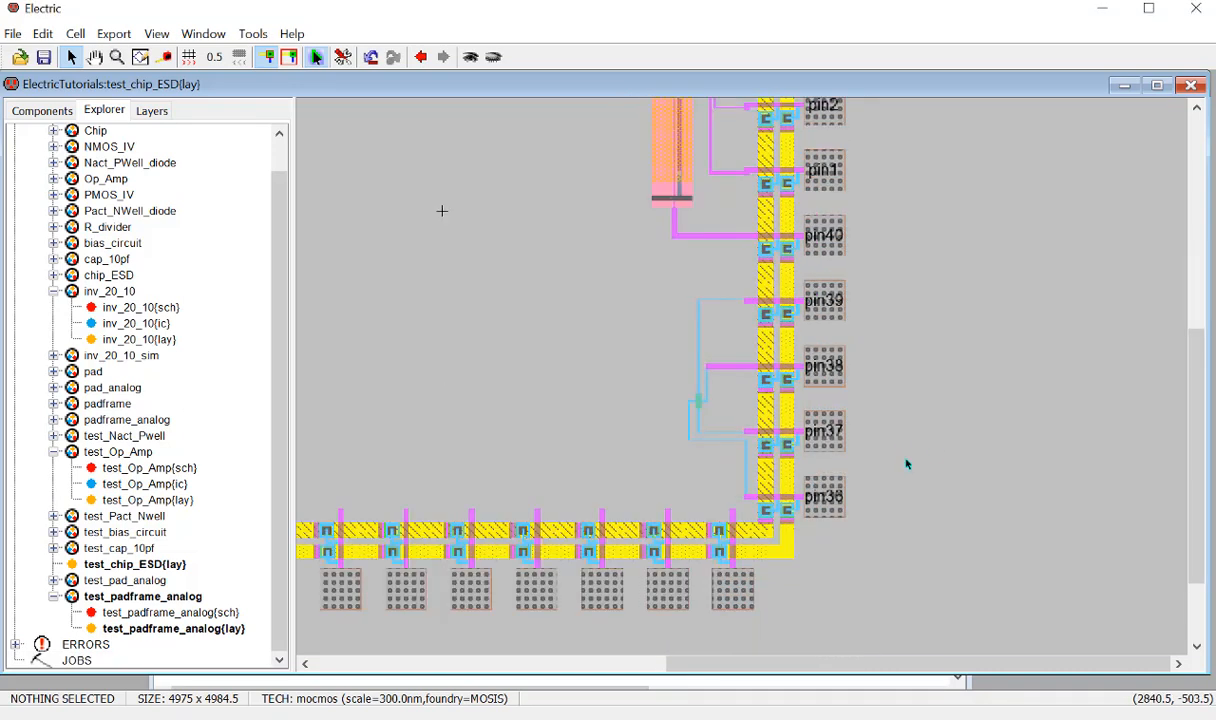
pyautogui.hotkey('shift', '.')
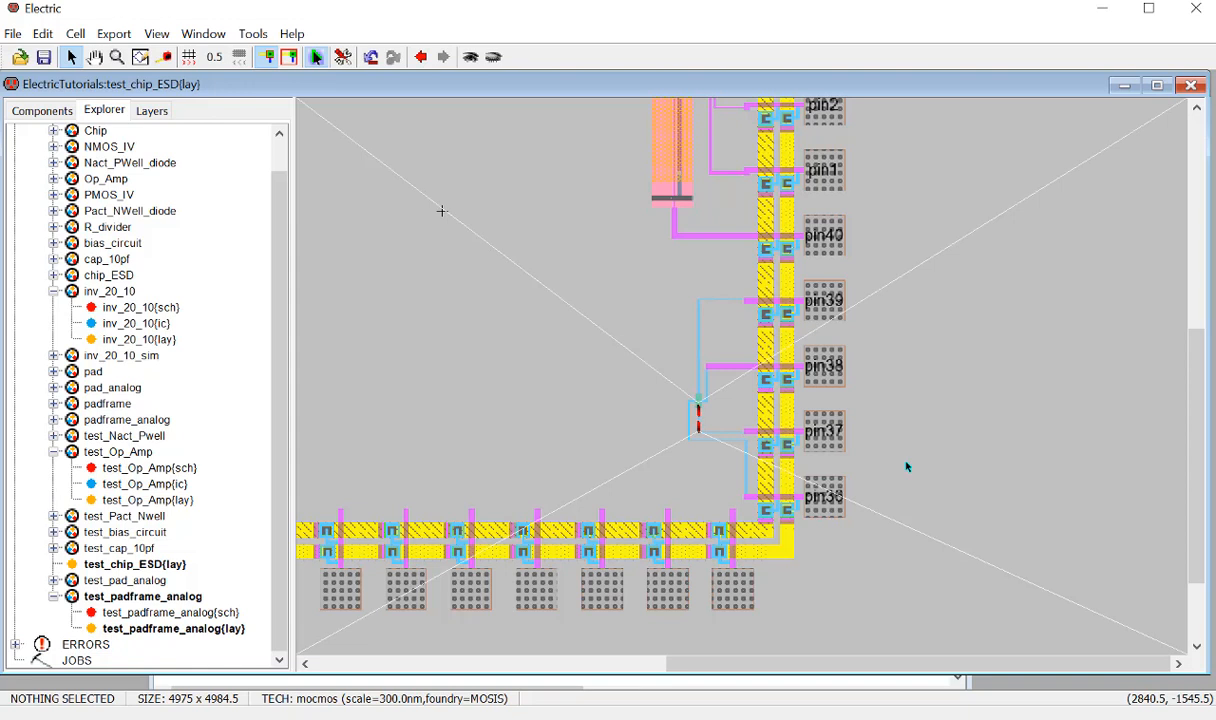
pyautogui.keyDown('ctrl'); pyautogui.scroll(5, 700, 434); pyautogui.keyUp('ctrl')
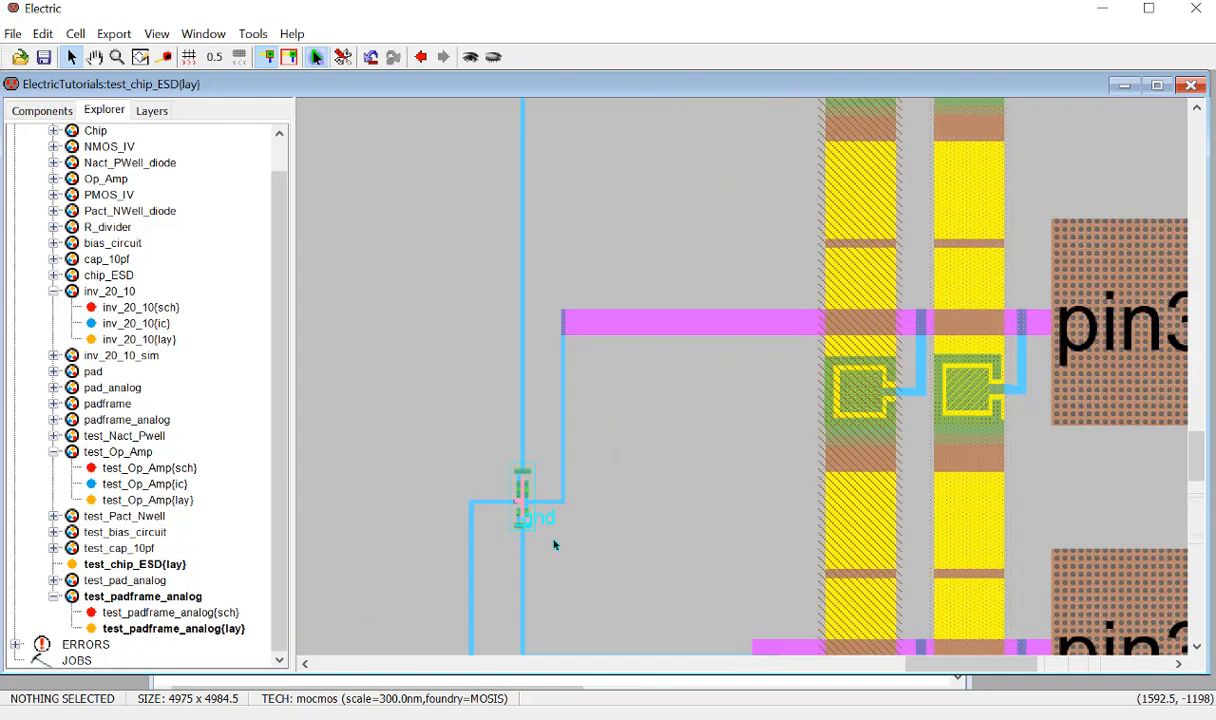
pyautogui.moveTo(935, 663)
pyautogui.mouseDown()
pyautogui.moveTo(869, 563)
pyautogui.moveTo(917, 651)
pyautogui.moveTo(951, 664)
pyautogui.moveTo(933, 661)
pyautogui.mouseUp()
pyautogui.scroll(-2, 825, 592)
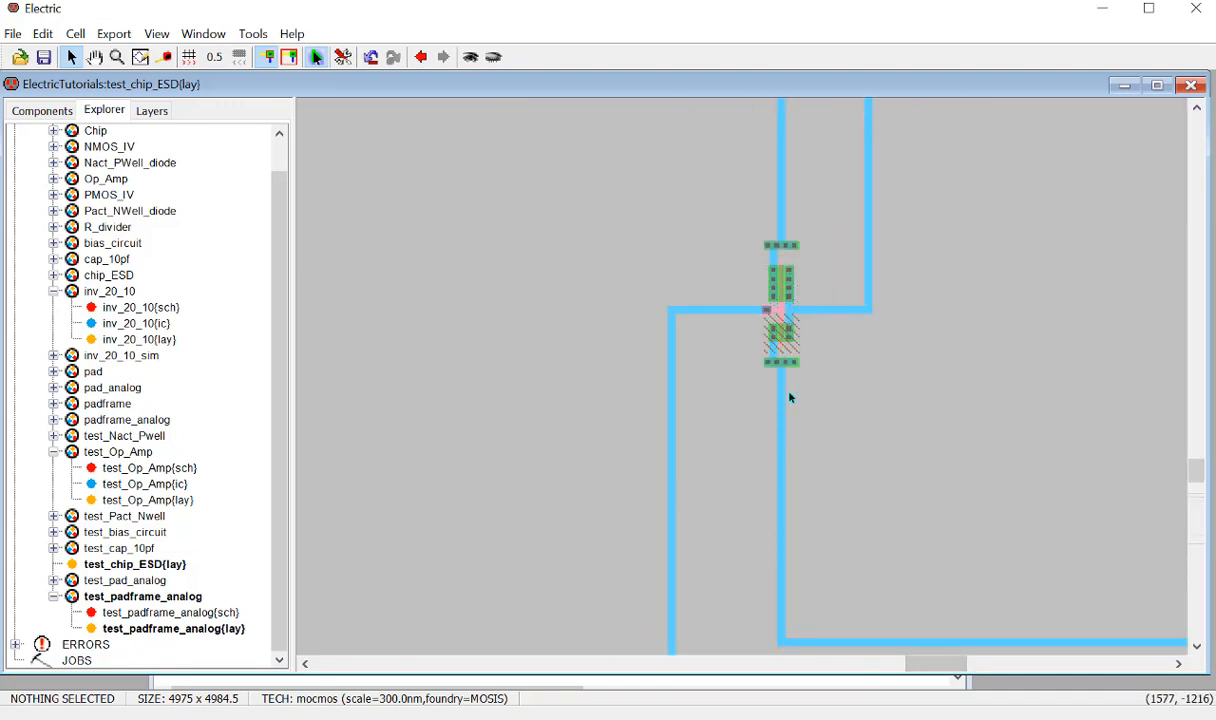
pyautogui.keyDown('ctrl'); pyautogui.scroll(3, 869, 402); pyautogui.keyUp('ctrl')
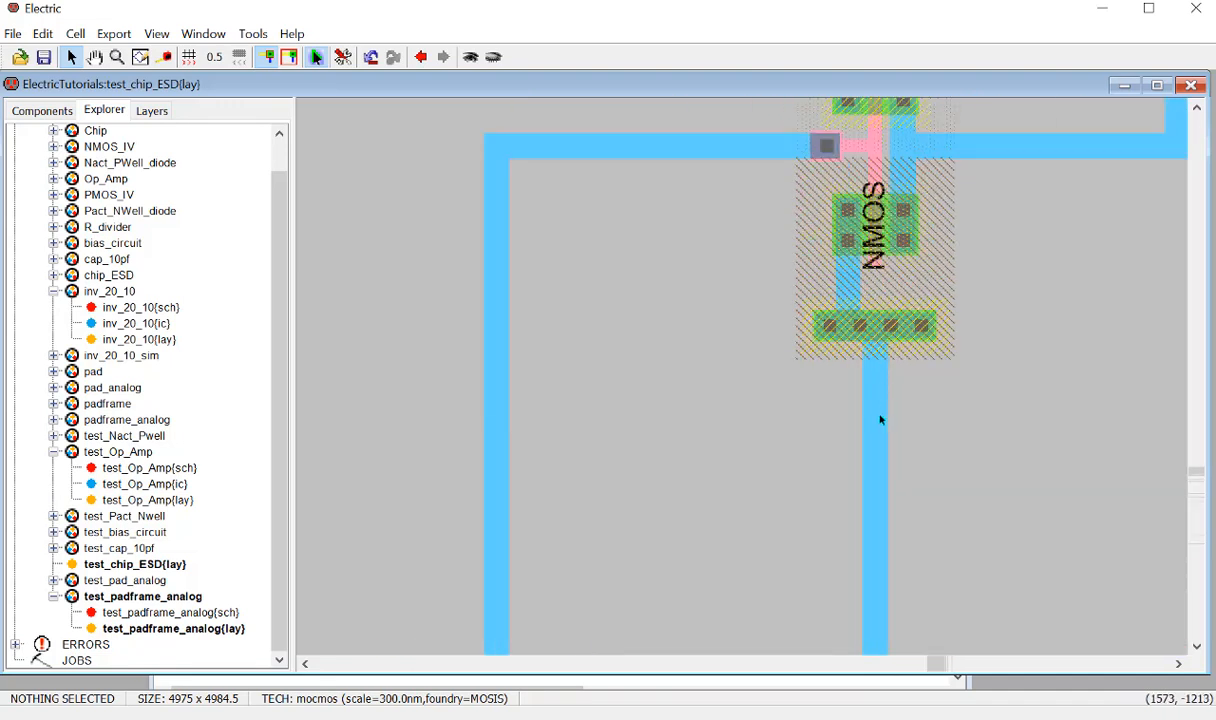
pyautogui.click(880, 399)
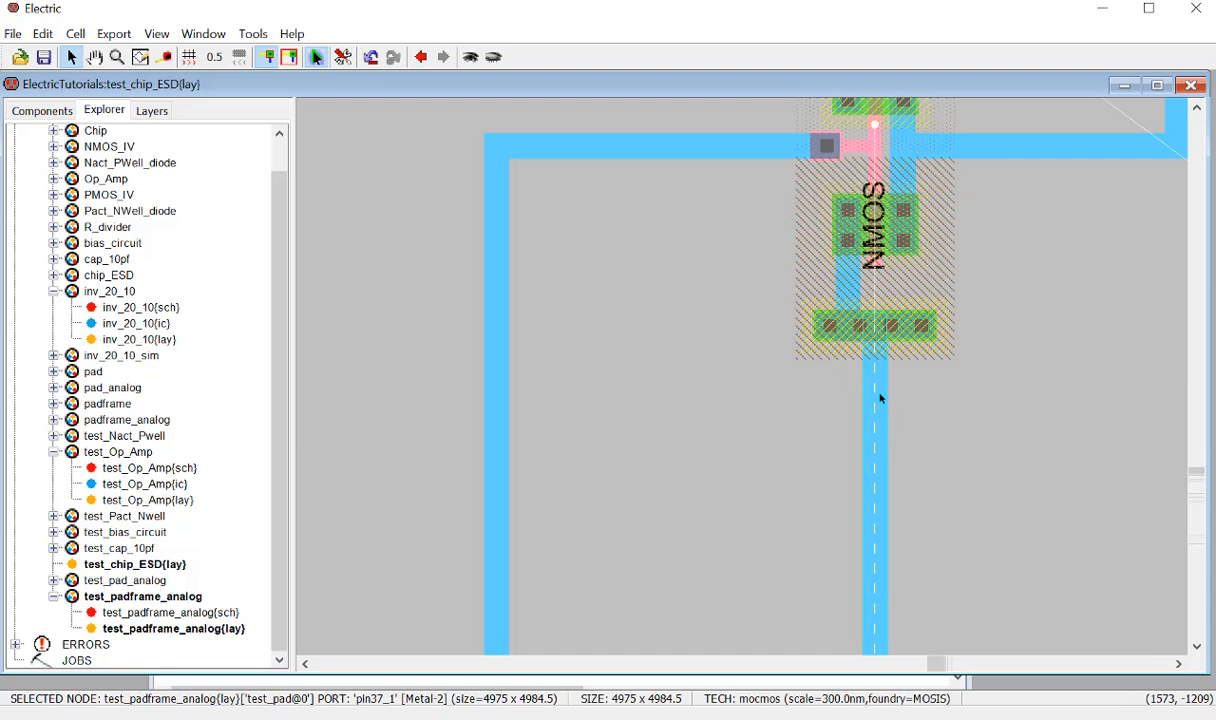
pyautogui.keyDown('ctrl'); pyautogui.scroll(-1, 768, 429); pyautogui.keyUp('ctrl')
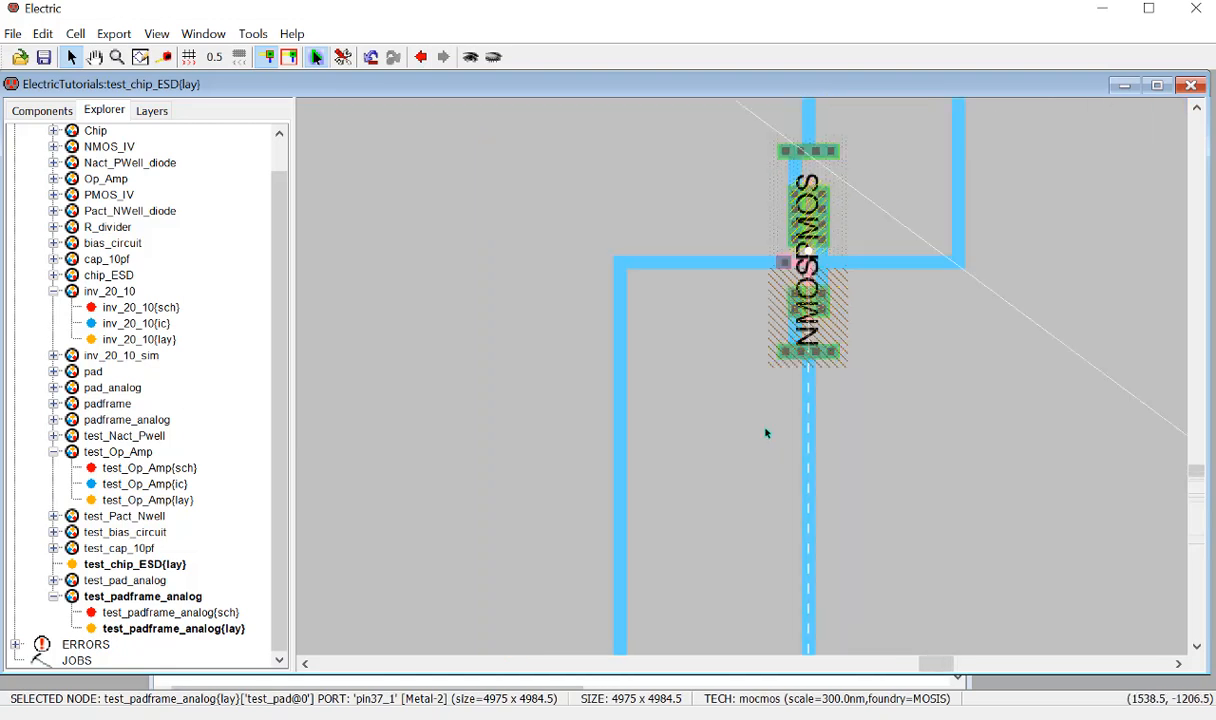
pyautogui.keyDown('ctrl'); pyautogui.scroll(-1, 697, 421); pyautogui.keyUp('ctrl')
pyautogui.keyDown('ctrl'); pyautogui.scroll(-1, 697, 421); pyautogui.keyUp('ctrl')
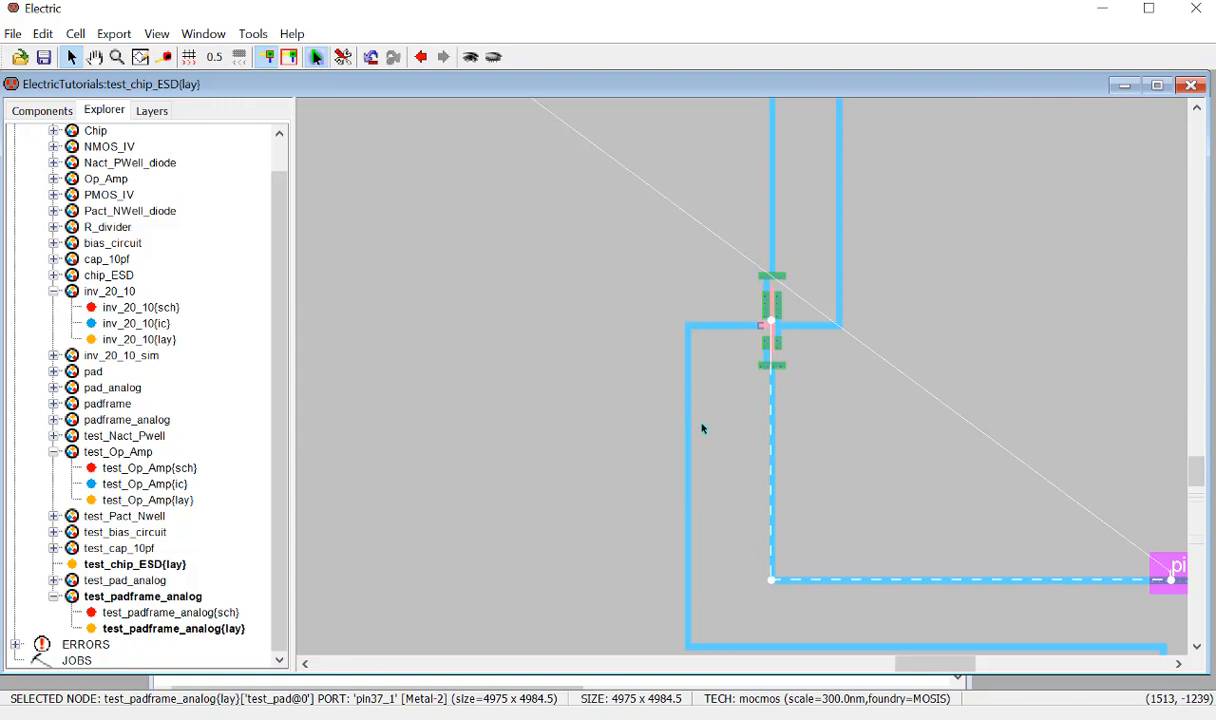
# Check how the pin37_1 wire attaches to the inverter's gnd port, and rerun the DRC, dismissing its report.
pyautogui.click(701, 427)
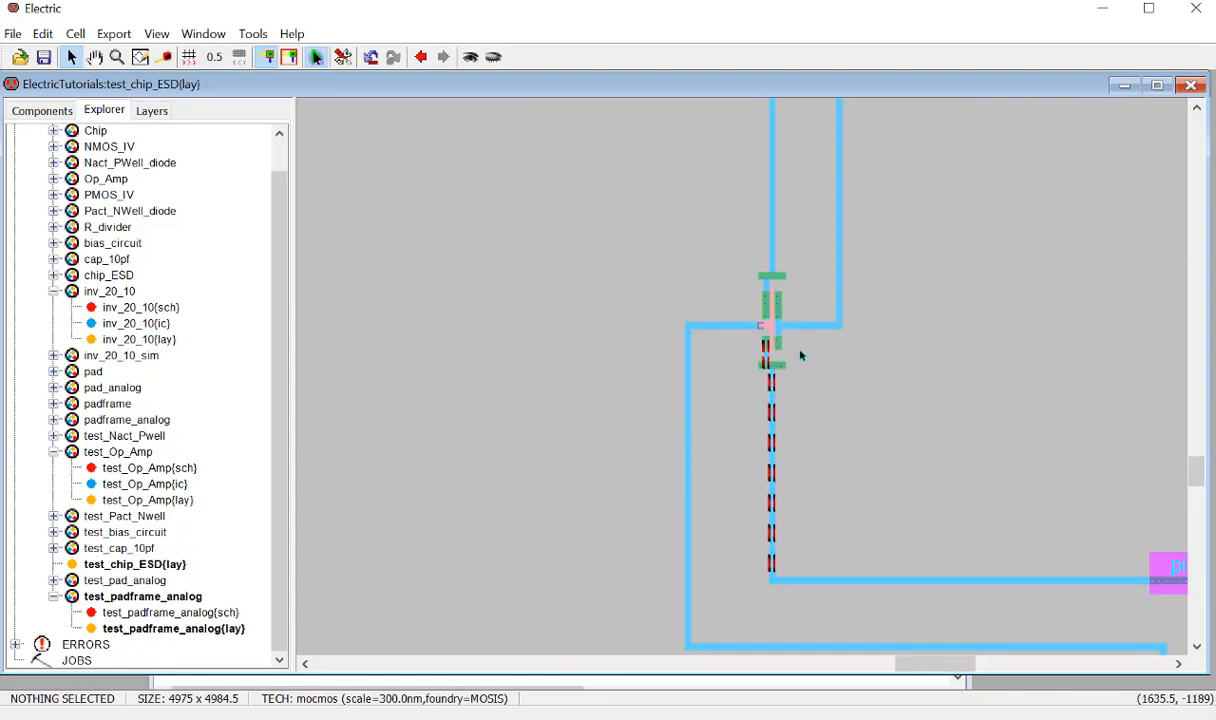
pyautogui.keyDown('ctrl'); pyautogui.scroll(3, 800, 360); pyautogui.keyUp('ctrl')
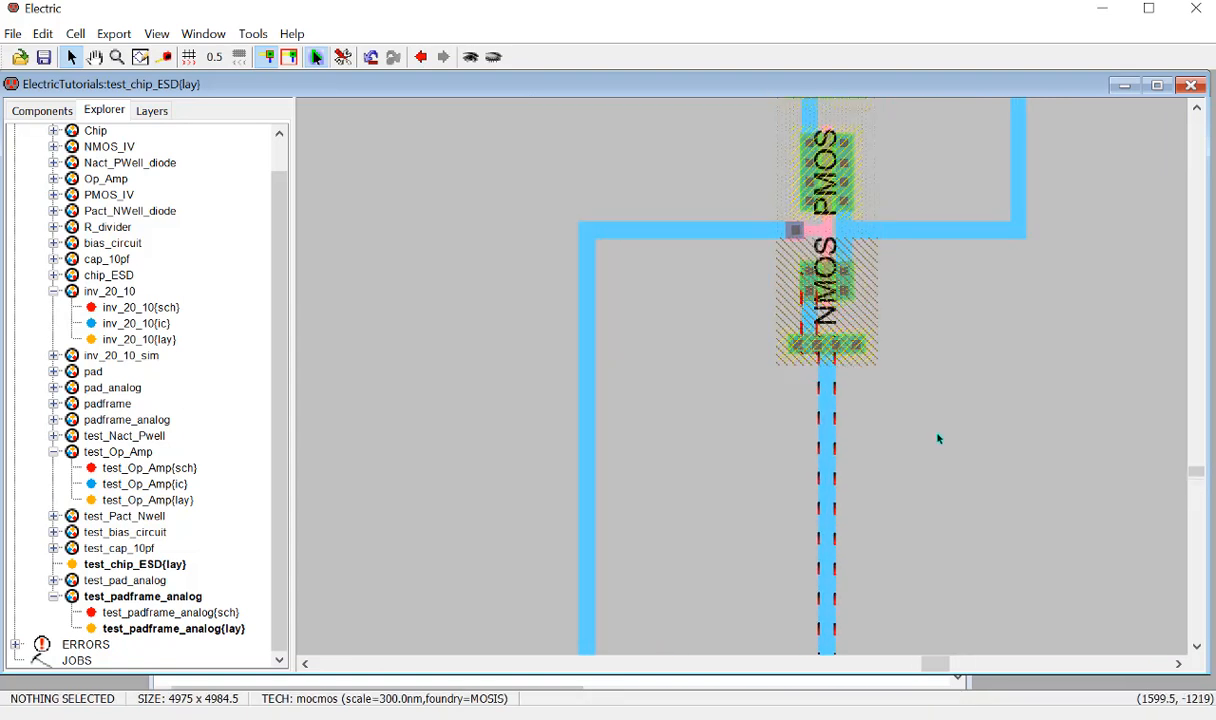
pyautogui.click(829, 438)
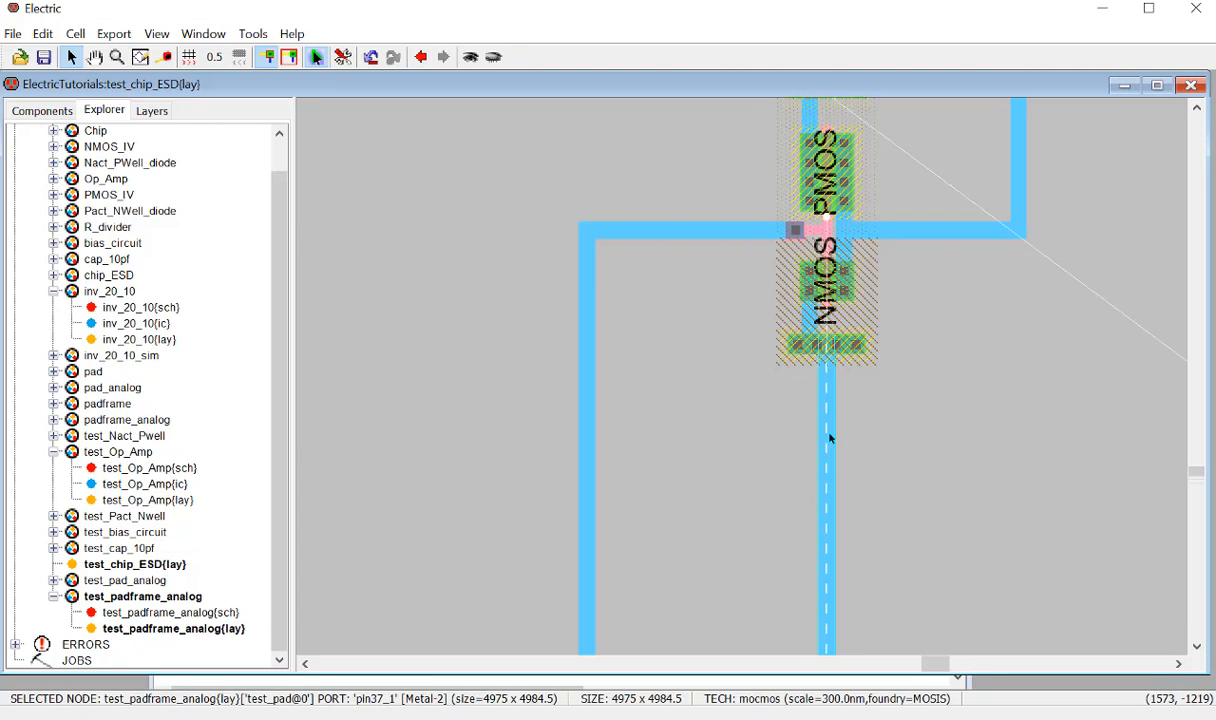
pyautogui.click(824, 455)
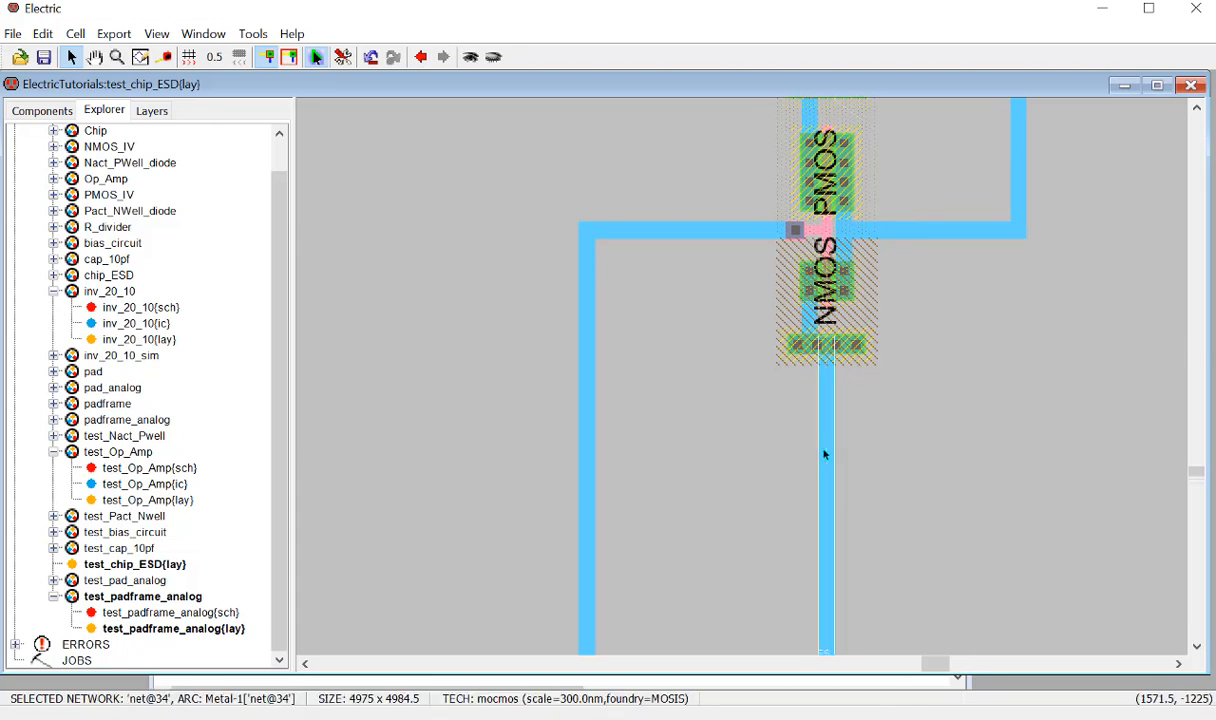
pyautogui.click(826, 368)
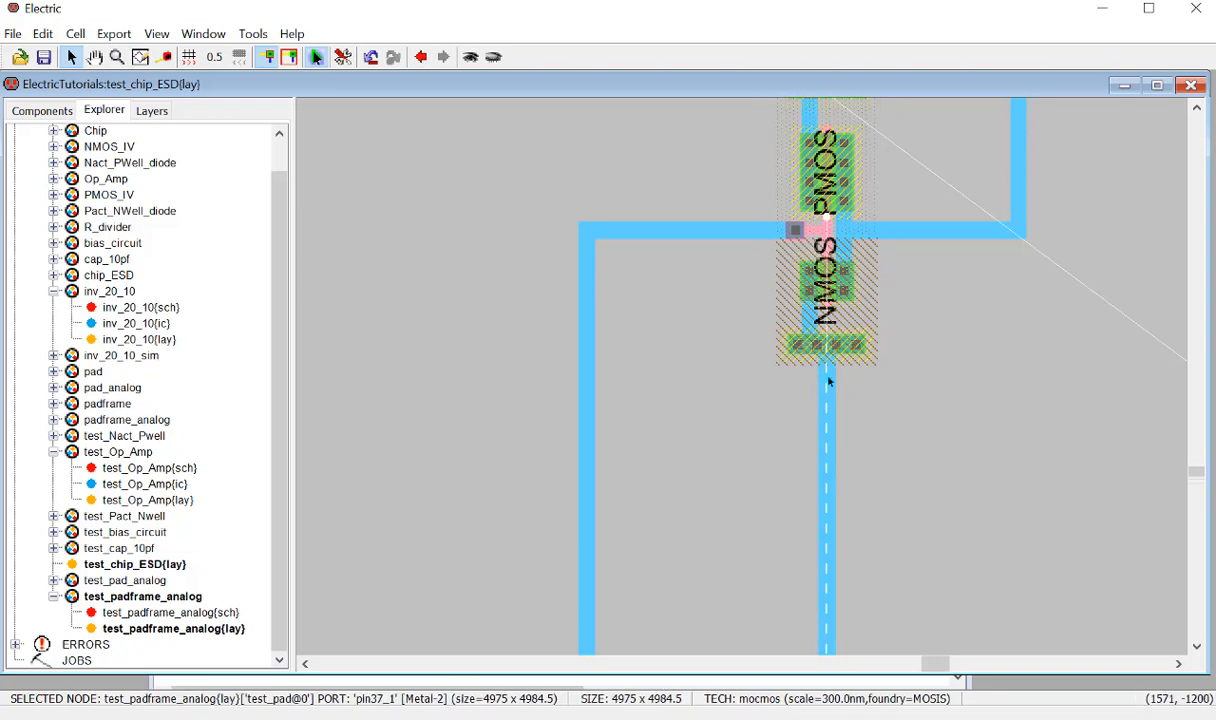
pyautogui.click(826, 358)
pyautogui.click(808, 346)
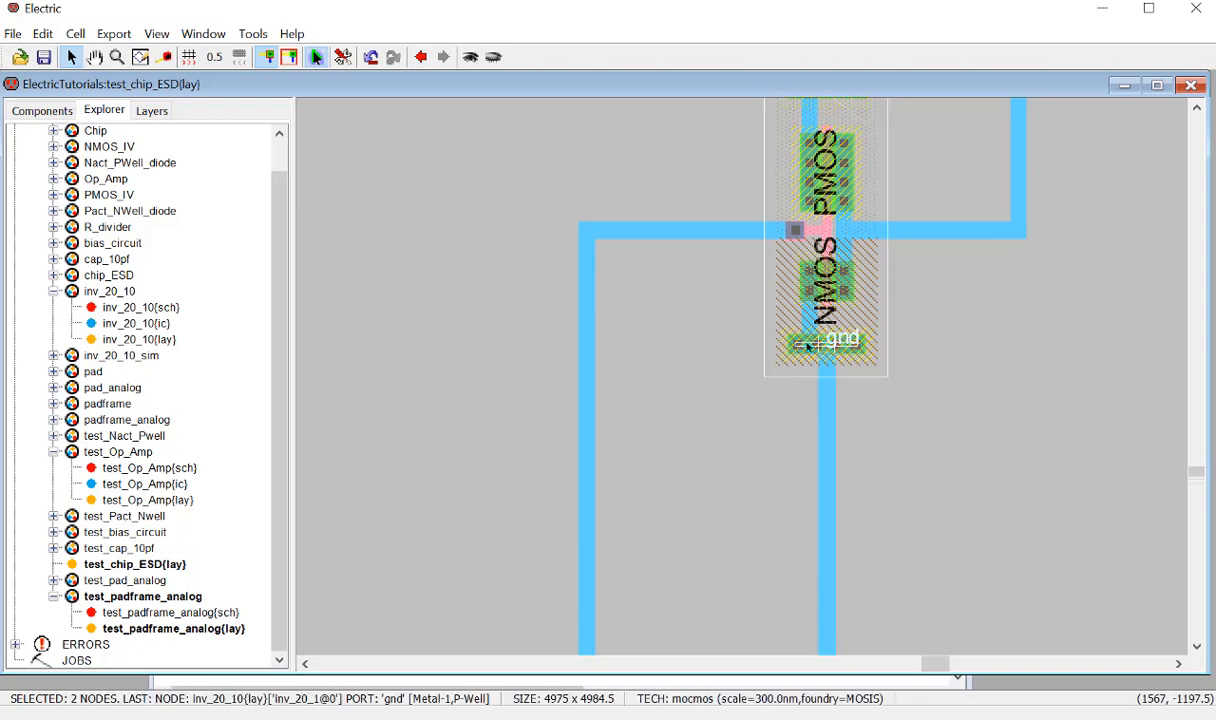
pyautogui.click(808, 346)
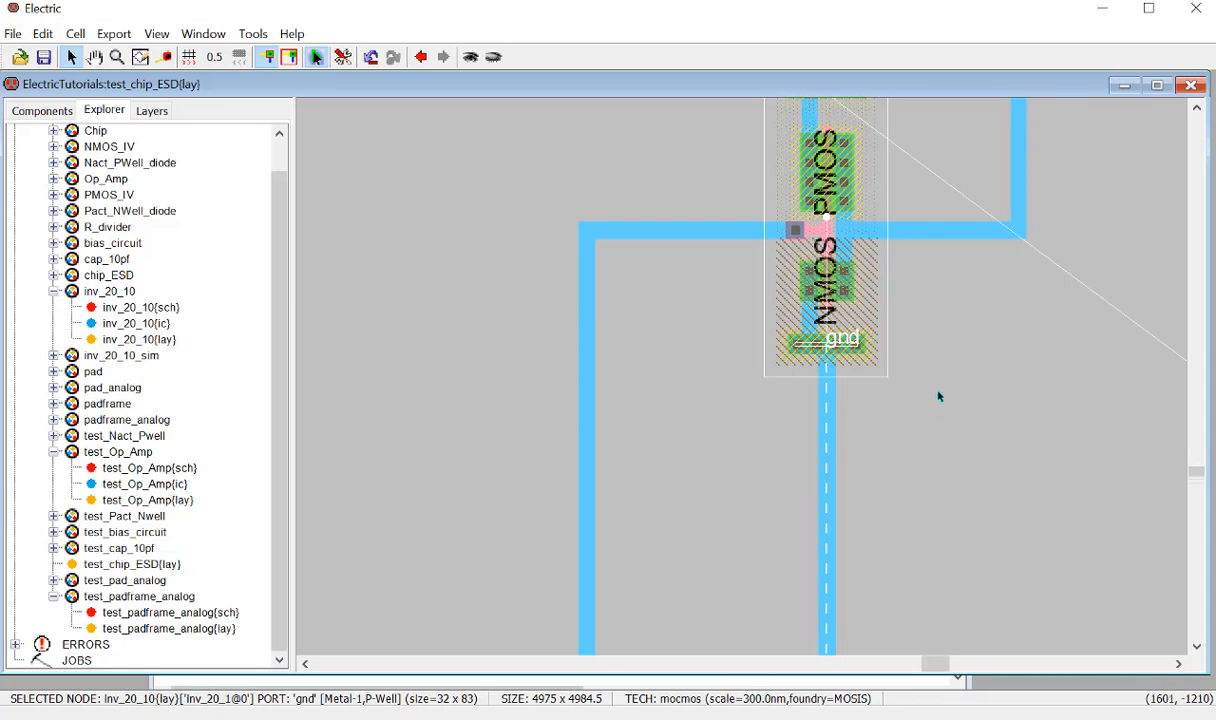
pyautogui.press('F5')
pyautogui.click(622, 390)
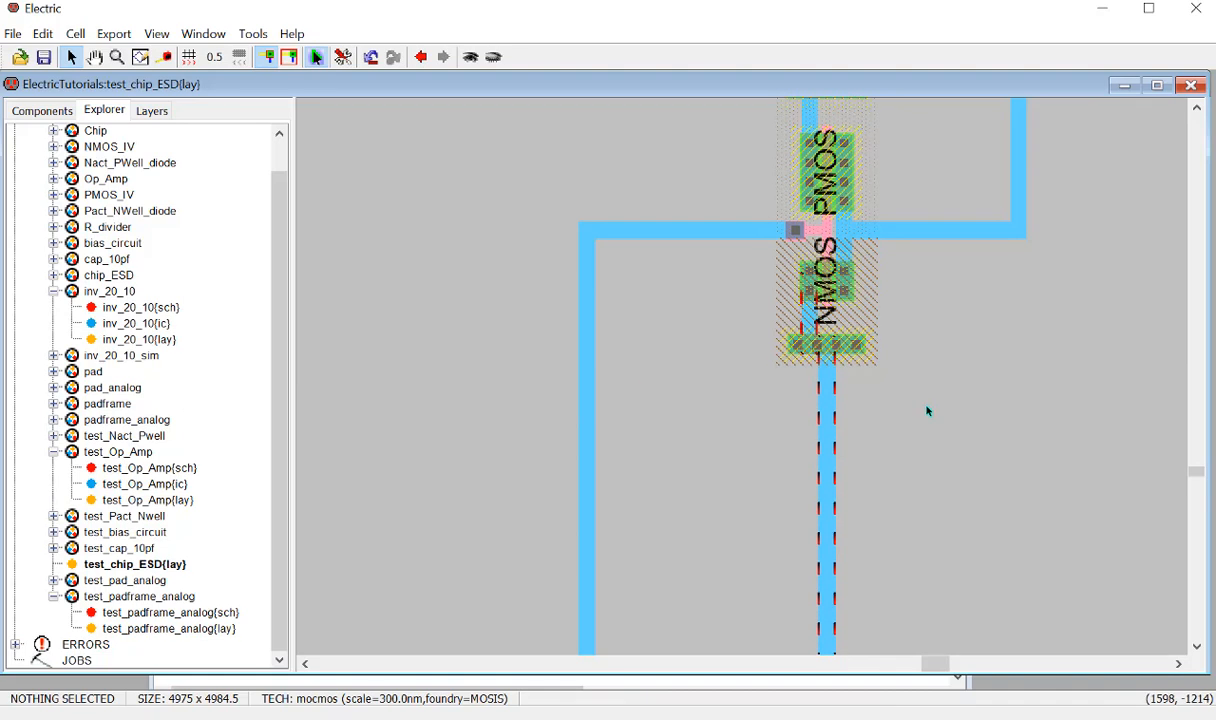
# Delete the vertical Metal-1 segment of the pin37_1 wire below the inverter's gnd port.
pyautogui.click(828, 402)
pyautogui.click(825, 404)
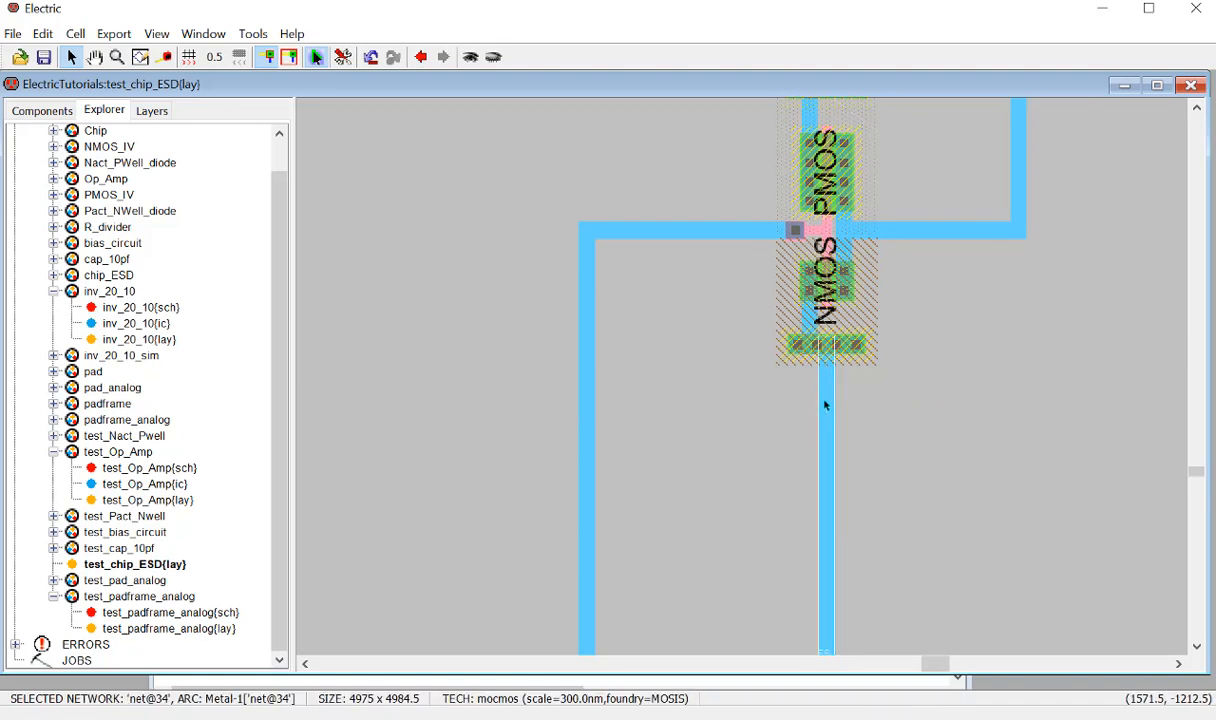
pyautogui.press('Delete')
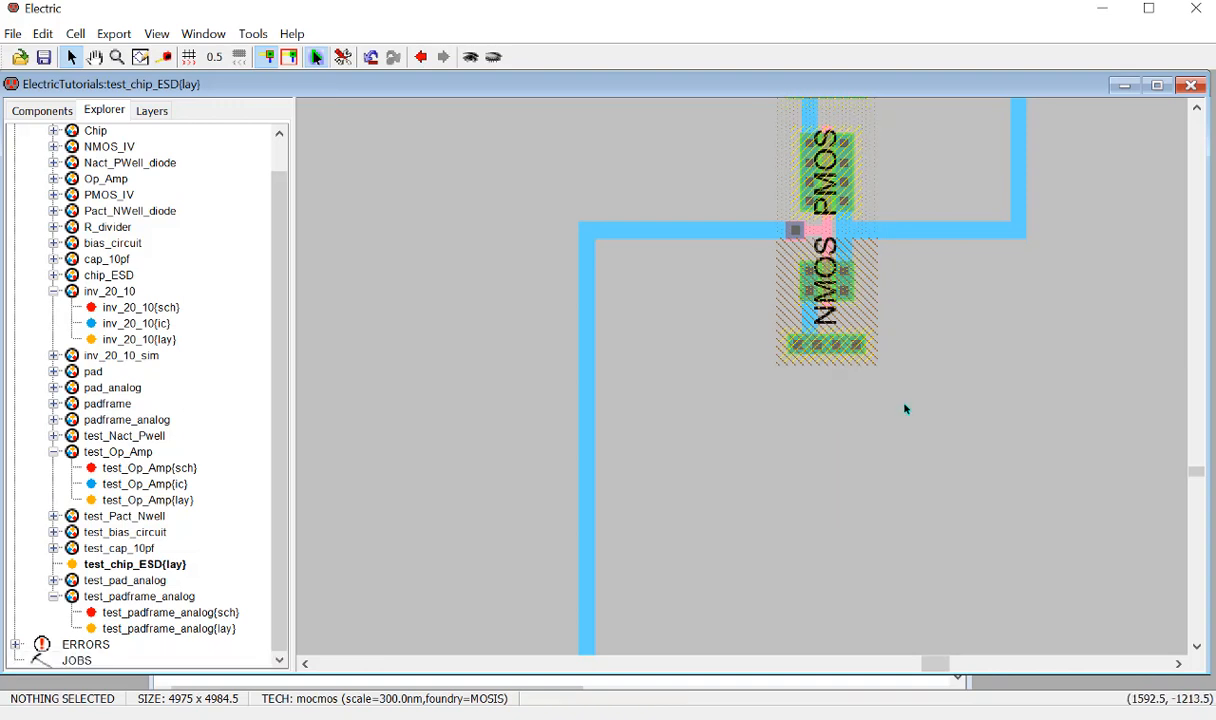
# Rewire the inverter's gnd port to the free end of the horizontal pin37_1 wire and rerun the DRC, dismissing its report.
pyautogui.keyDown('ctrl'); pyautogui.scroll(-4, 645, 334); pyautogui.keyUp('ctrl')
pyautogui.scroll(-3, 703, 388)
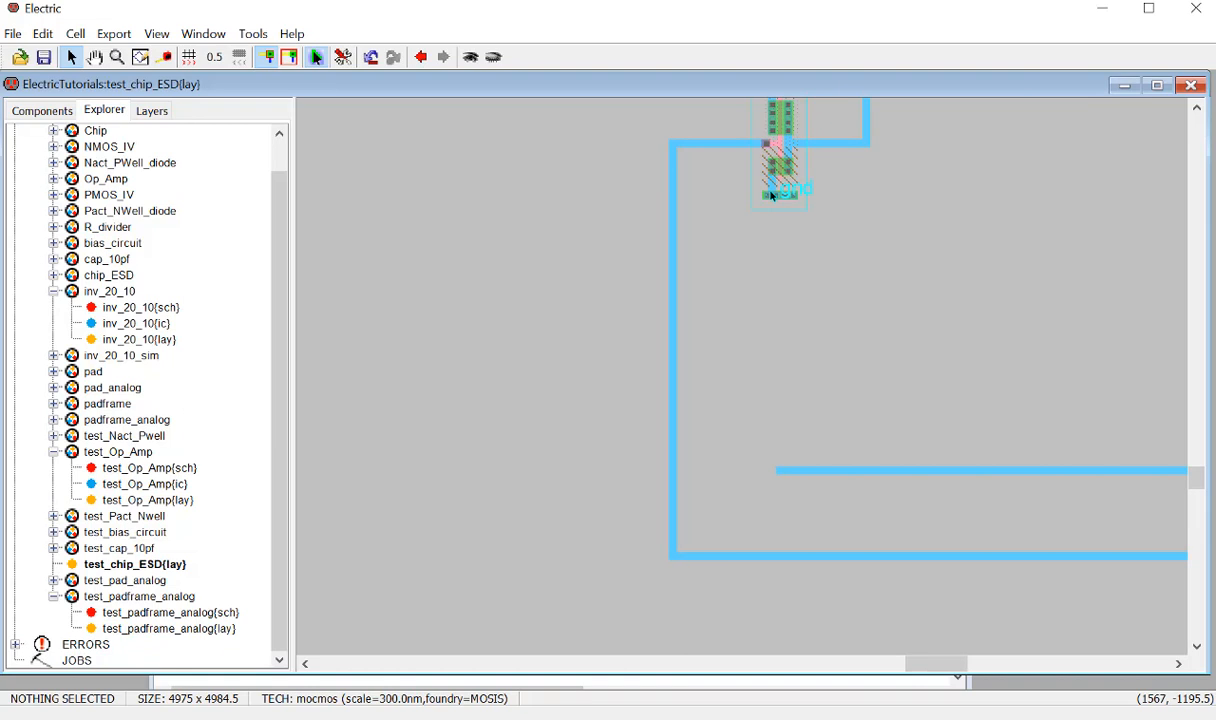
pyautogui.click(771, 197)
pyautogui.rightClick(777, 473)
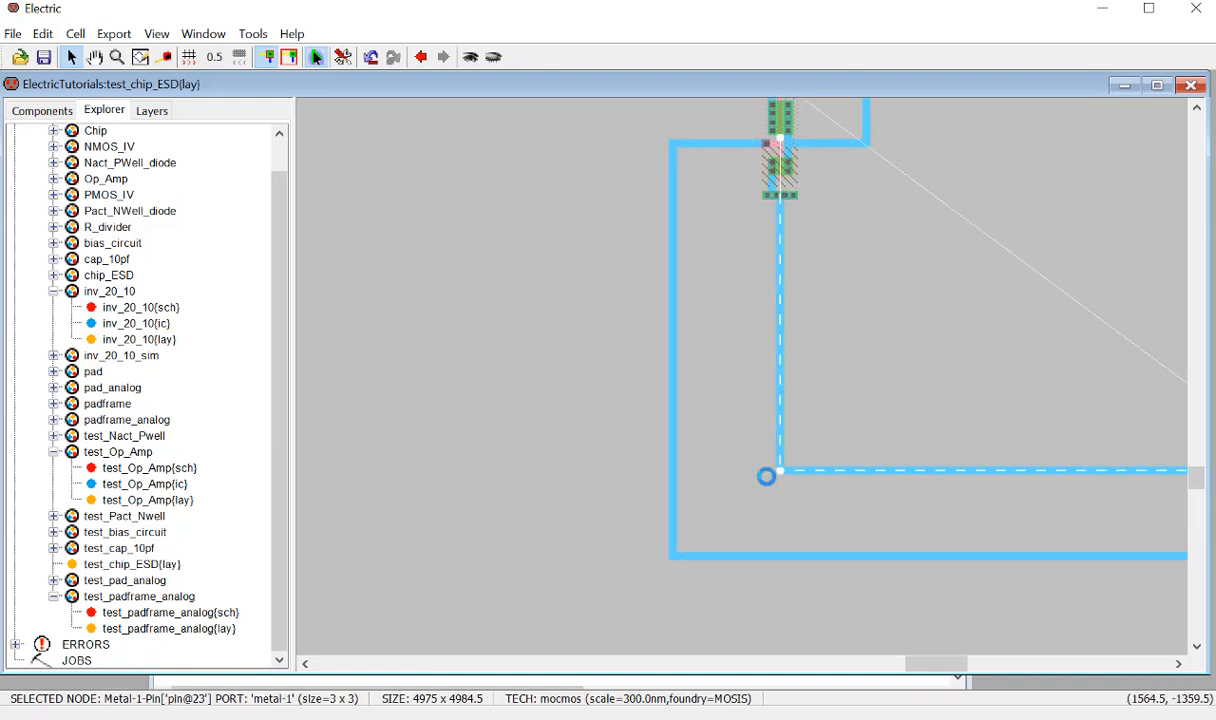
pyautogui.press('F5')
pyautogui.click(609, 392)
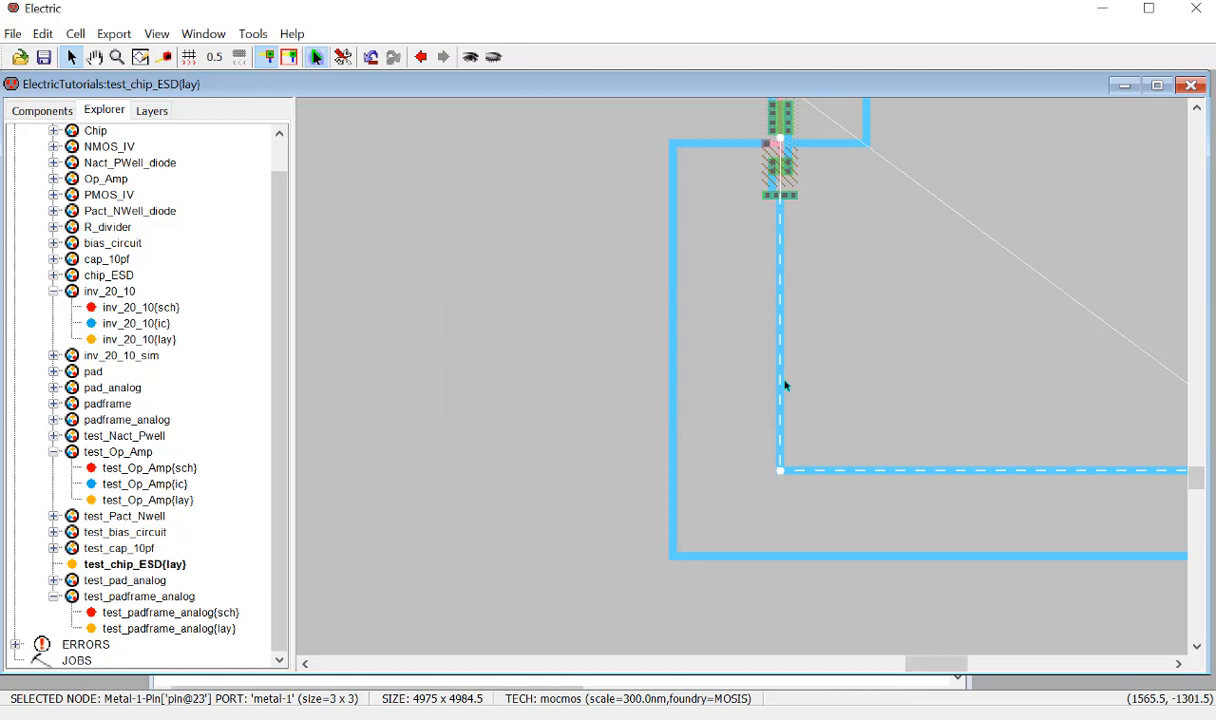
# Remove the redrawn Metal-1 segment between the inverter's gnd port and the corner of the pin37_1 wire.
pyautogui.click(782, 361)
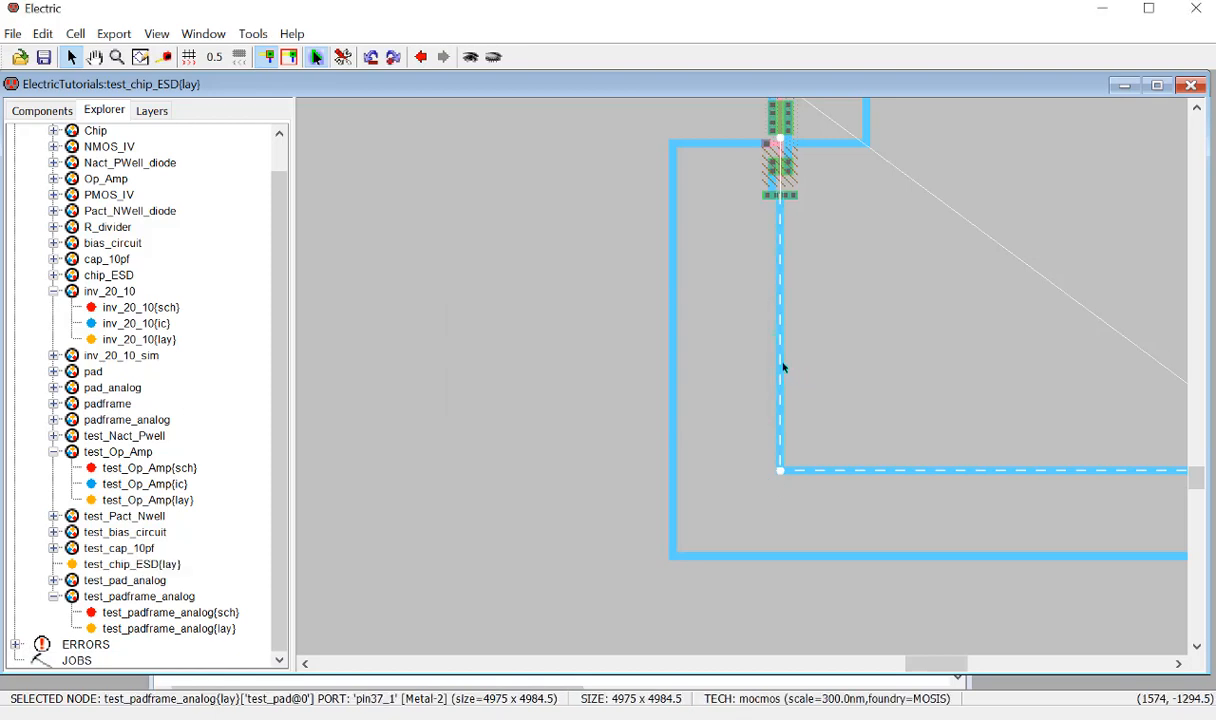
pyautogui.click(784, 433)
pyautogui.press('Delete')
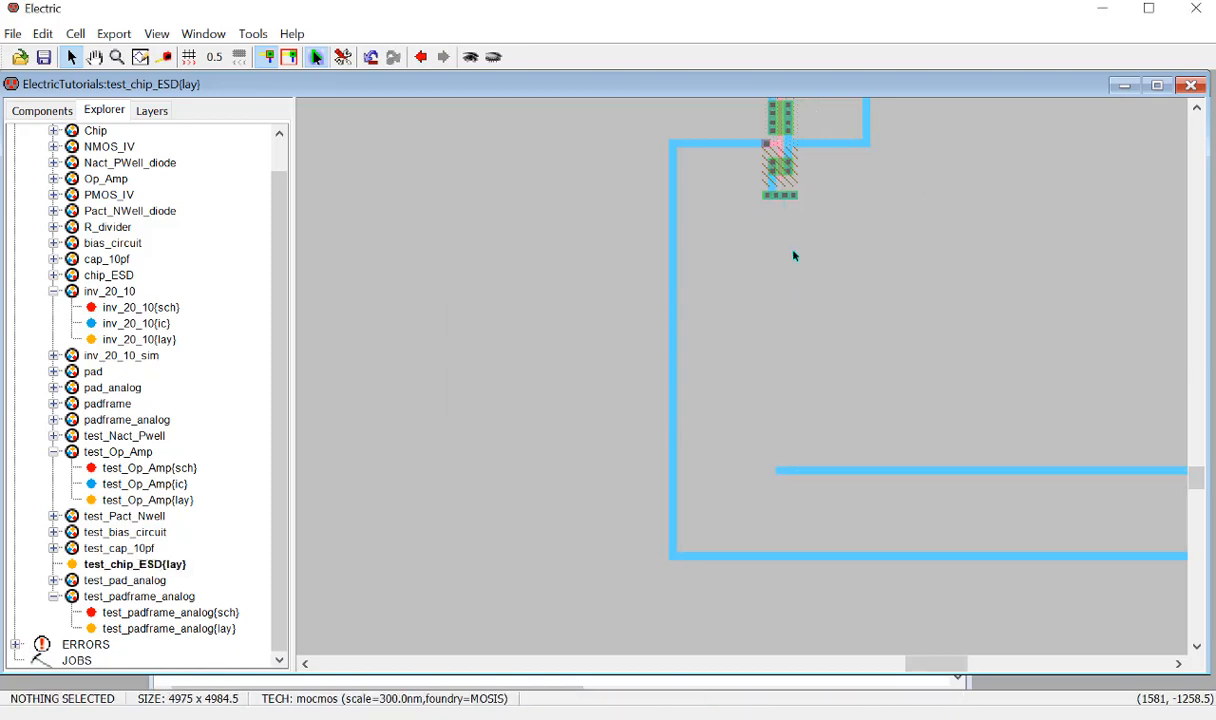
pyautogui.click(778, 196)
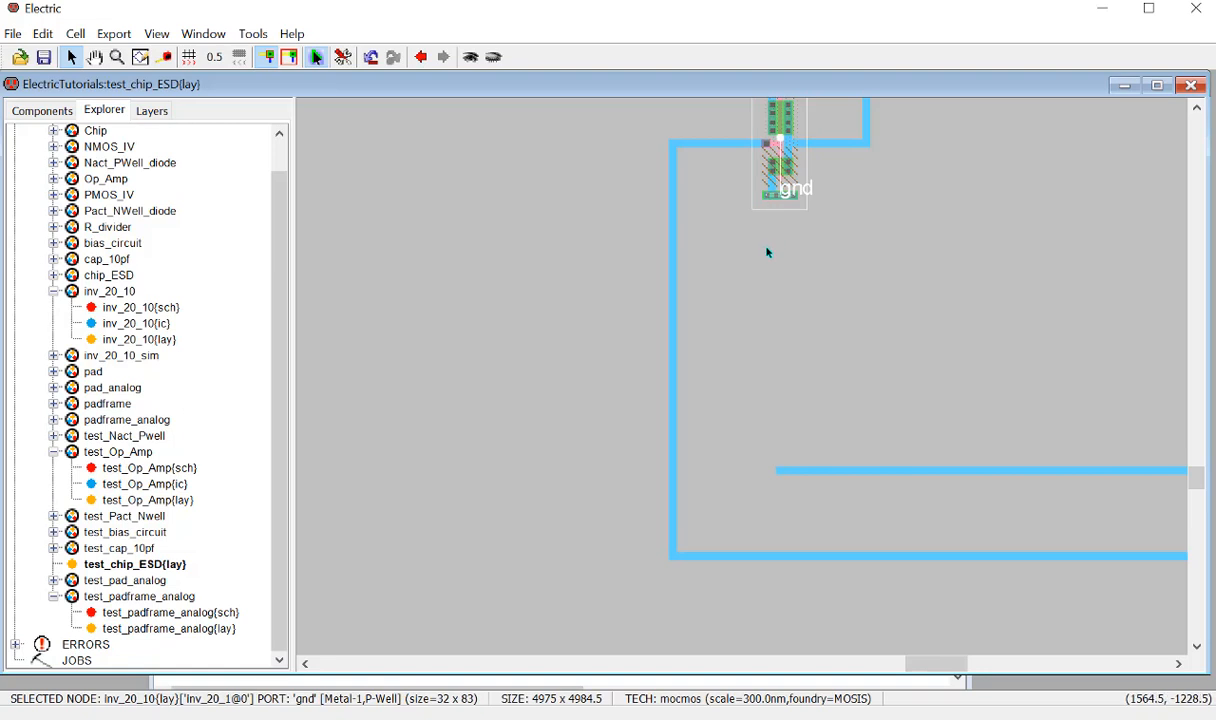
pyautogui.rightClick(767, 252)
pyautogui.hotkey('ctrl', 'z')
pyautogui.keyDown('ctrl'); pyautogui.scroll(-2, 768, 342); pyautogui.keyUp('ctrl')
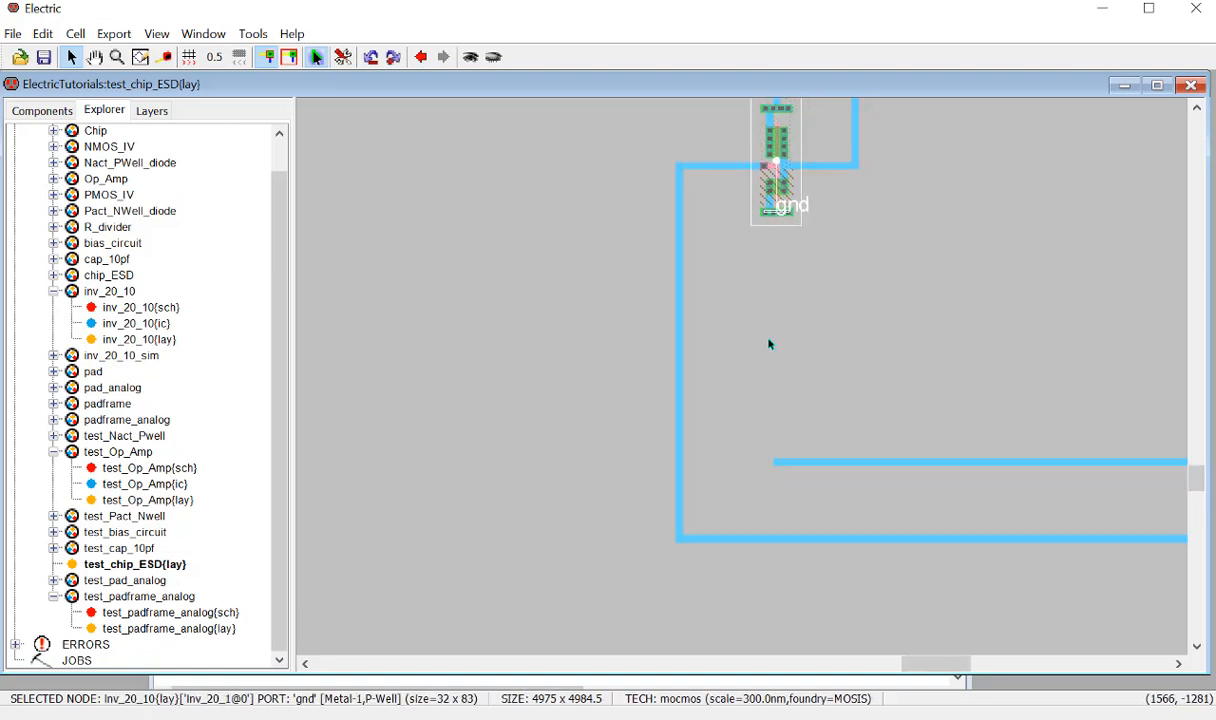
pyautogui.rightClick(766, 269)
pyautogui.hotkey('ctrl', 'z')
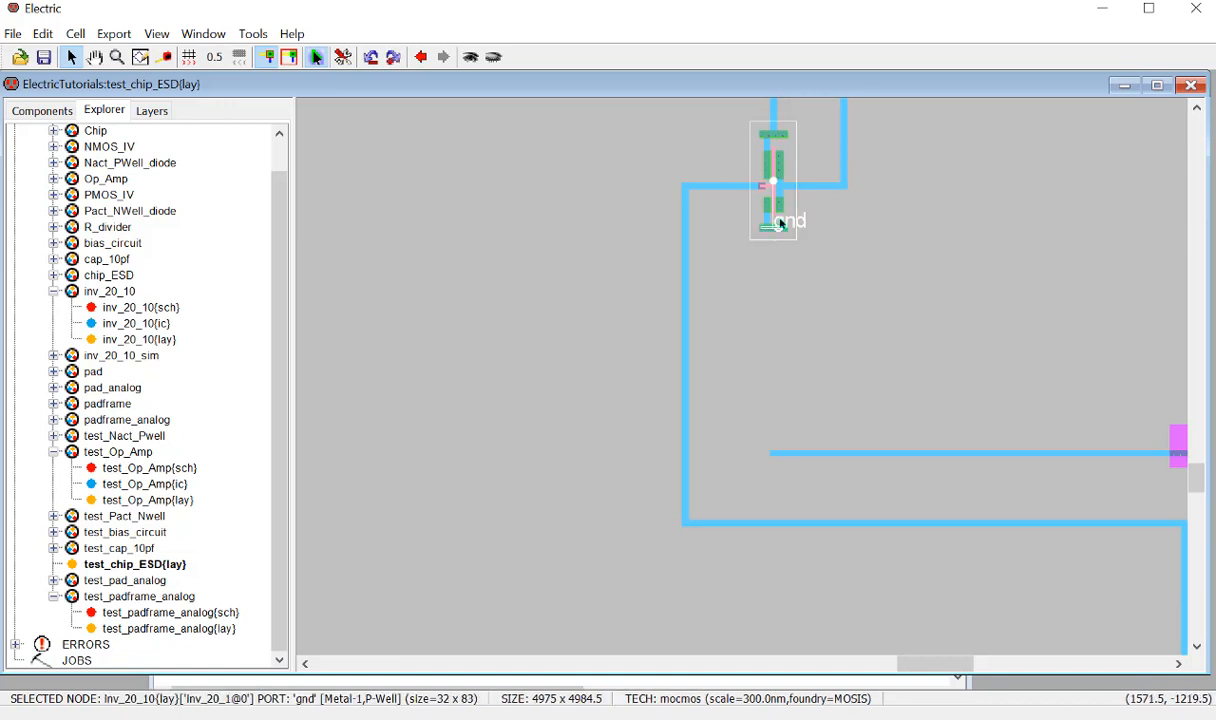
# Draw a short vertical Metal-1 stub about 20 units long downward from the inverter's gnd port.
pyautogui.keyDown('ctrl'); pyautogui.scroll(2, 790, 225); pyautogui.keyUp('ctrl')
pyautogui.keyDown('ctrl'); pyautogui.scroll(2, 838, 265); pyautogui.keyUp('ctrl')
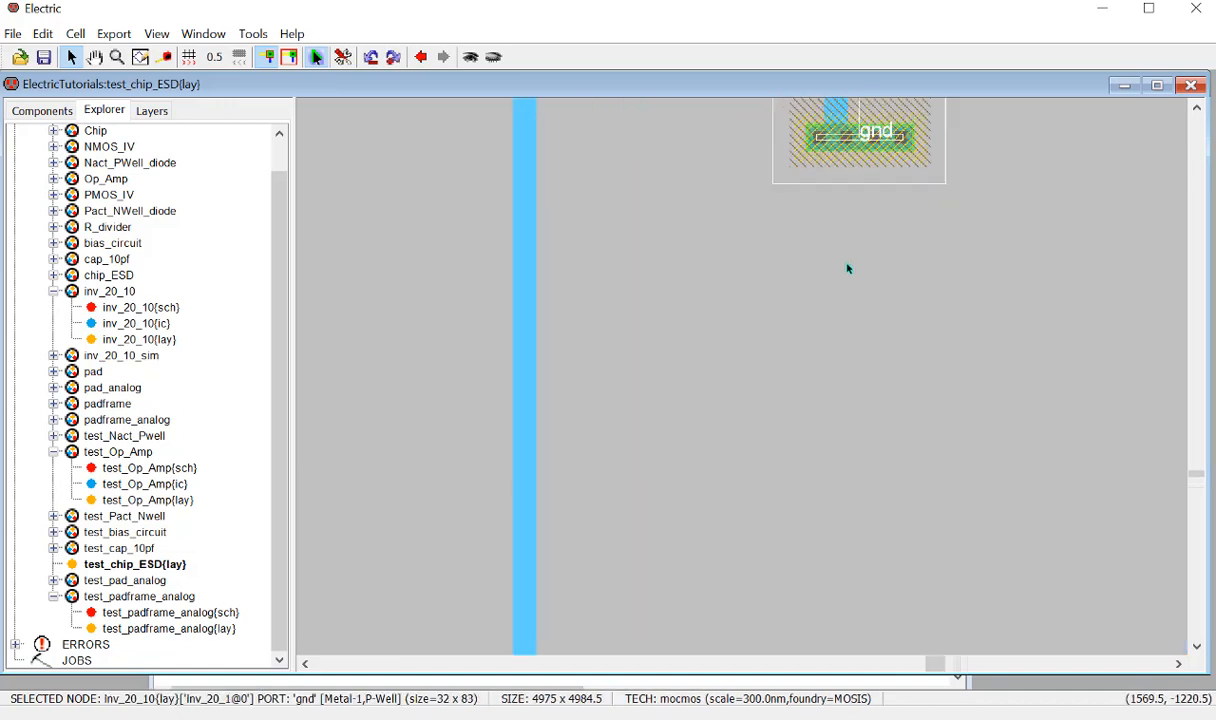
pyautogui.moveTo(940, 669)
pyautogui.mouseDown()
pyautogui.moveTo(953, 669)
pyautogui.moveTo(942, 664)
pyautogui.mouseUp()
pyautogui.scroll(2, 872, 518)
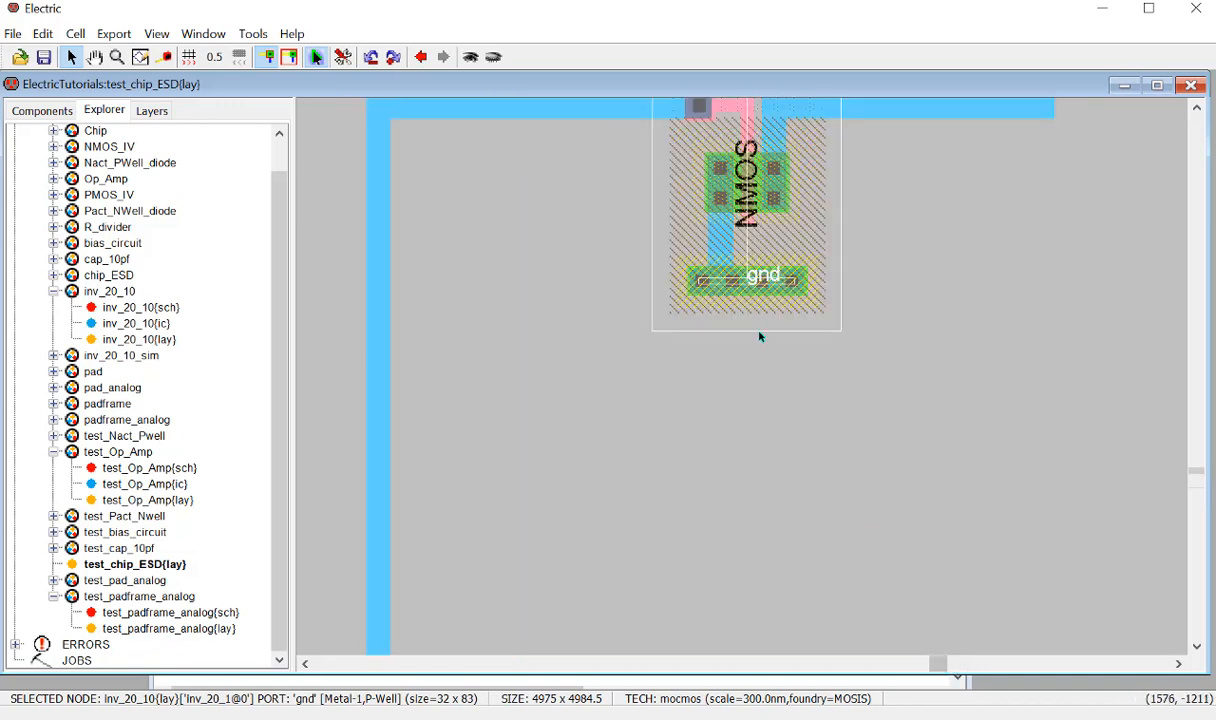
pyautogui.keyDown('ctrl'); pyautogui.scroll(2, 752, 287); pyautogui.keyUp('ctrl')
pyautogui.keyDown('ctrl'); pyautogui.scroll(3, 752, 287); pyautogui.keyUp('ctrl')
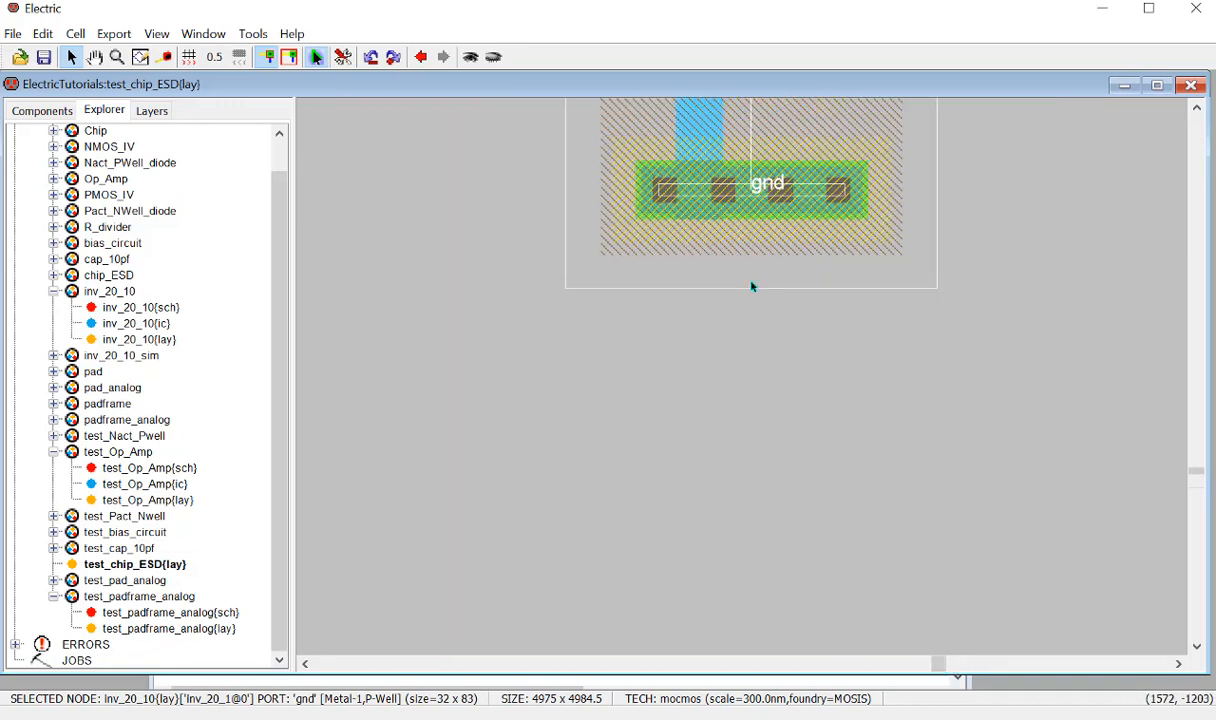
pyautogui.keyDown('ctrl'); pyautogui.scroll(1, 752, 287); pyautogui.keyUp('ctrl')
pyautogui.keyDown('ctrl'); pyautogui.scroll(-5, 752, 287); pyautogui.keyUp('ctrl')
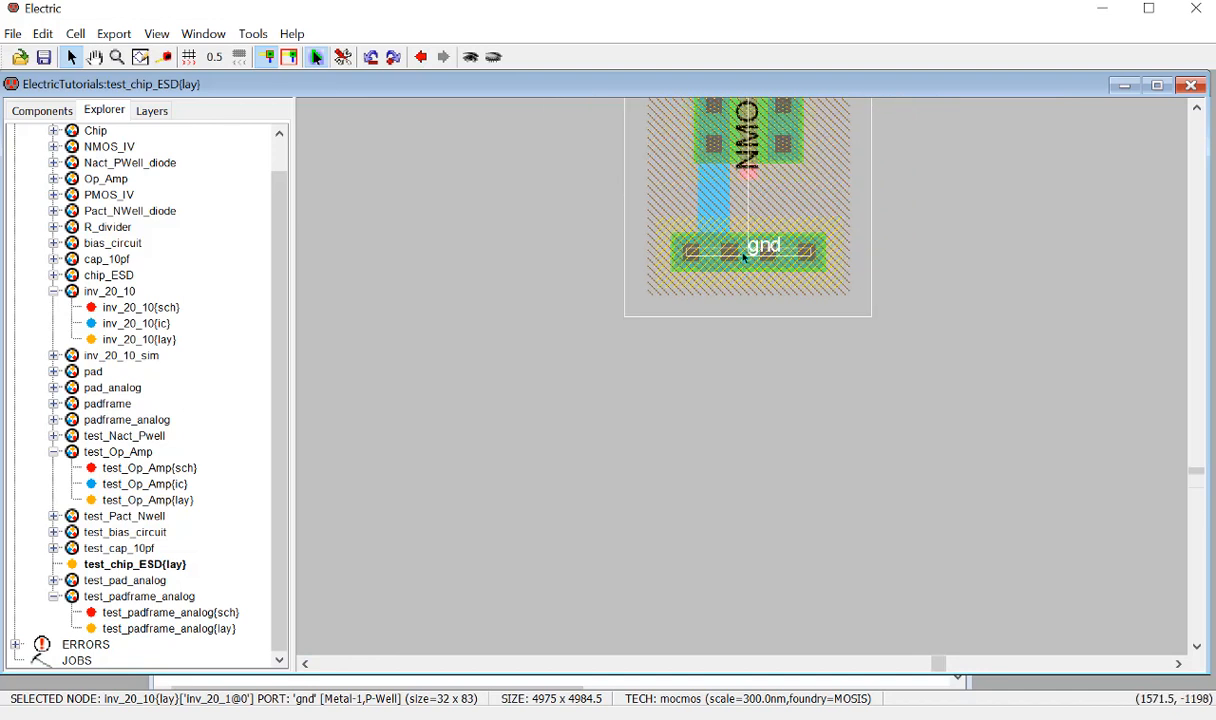
pyautogui.moveTo(728, 406); pyautogui.dragTo(728, 407, button='right')
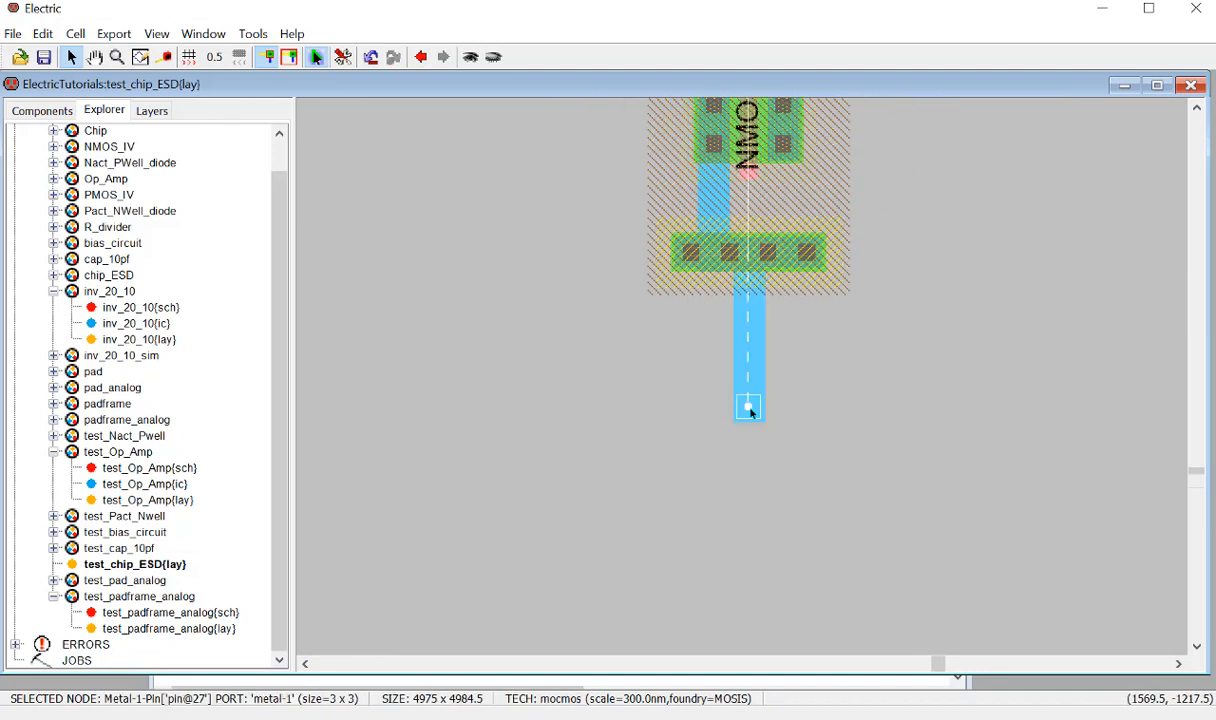
# Set the width of the Metal-1 stub at the inverter's gnd port to 15.
pyautogui.click(756, 349)
pyautogui.click(756, 349)
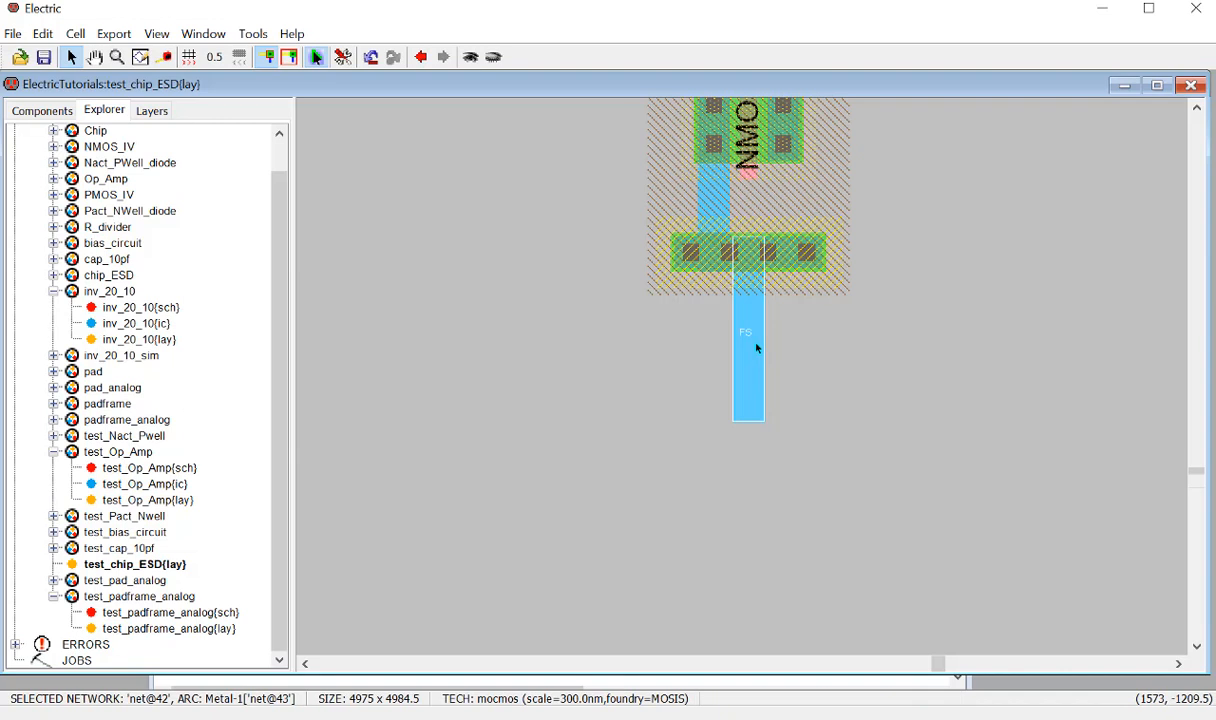
pyautogui.doubleClick(756, 349)
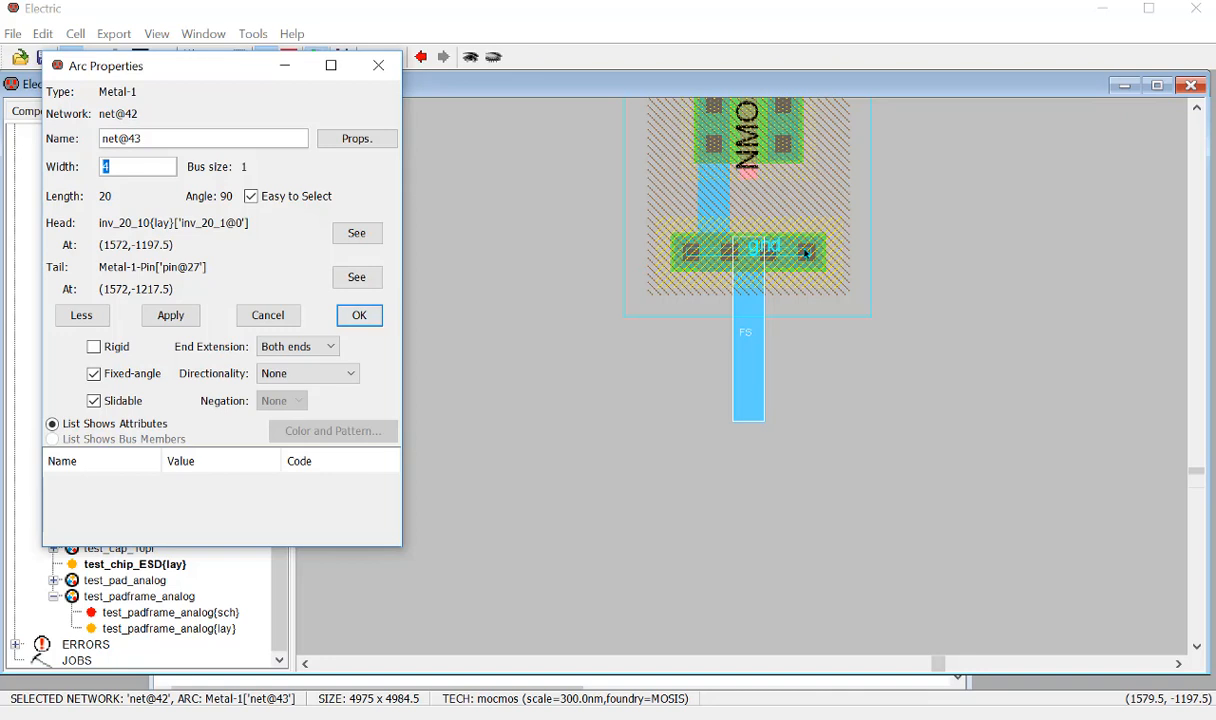
pyautogui.write('0')
pyautogui.press('Return')
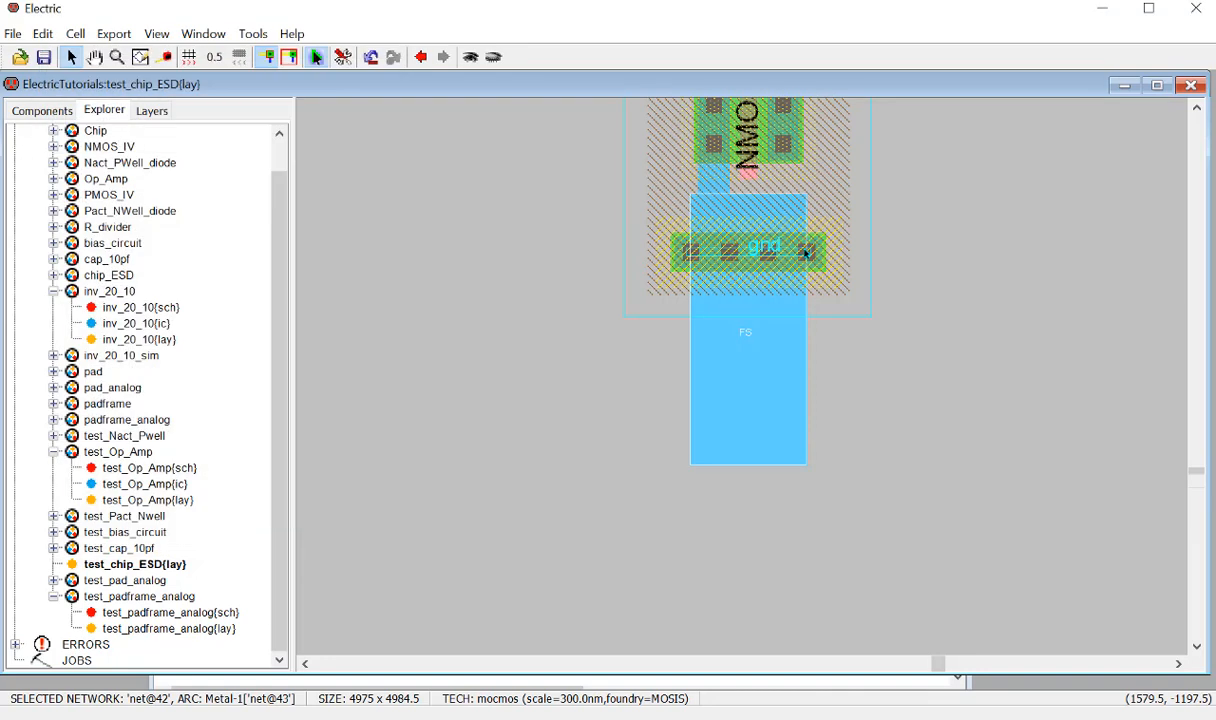
# Set the gnd stub's end extension to Neither end.
pyautogui.hotkey('ctrl', 'i')
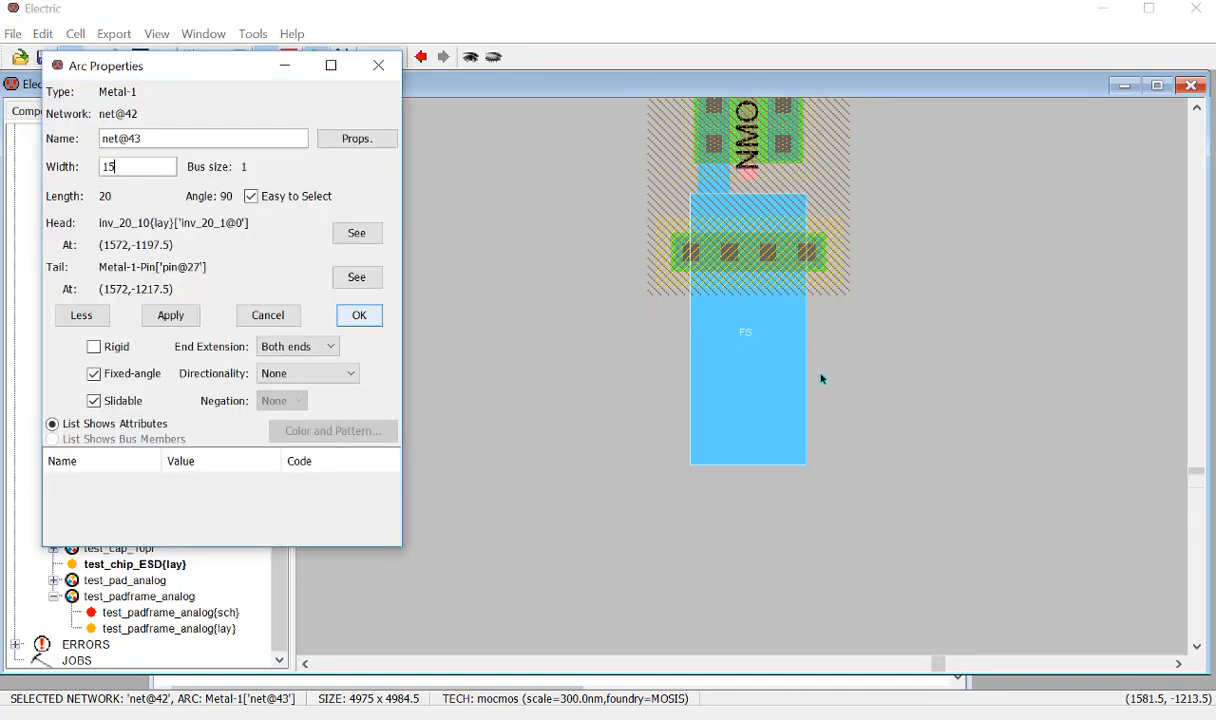
pyautogui.click(293, 347)
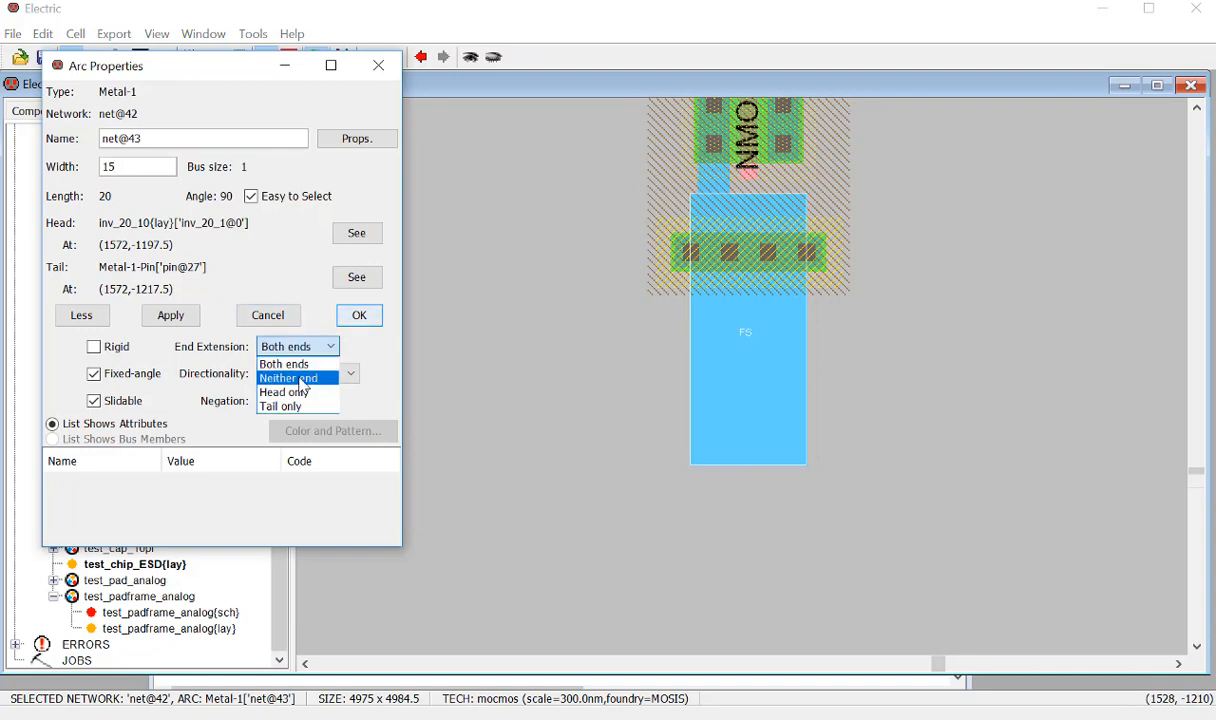
pyautogui.click(288, 378)
pyautogui.click(359, 315)
pyautogui.click(889, 397)
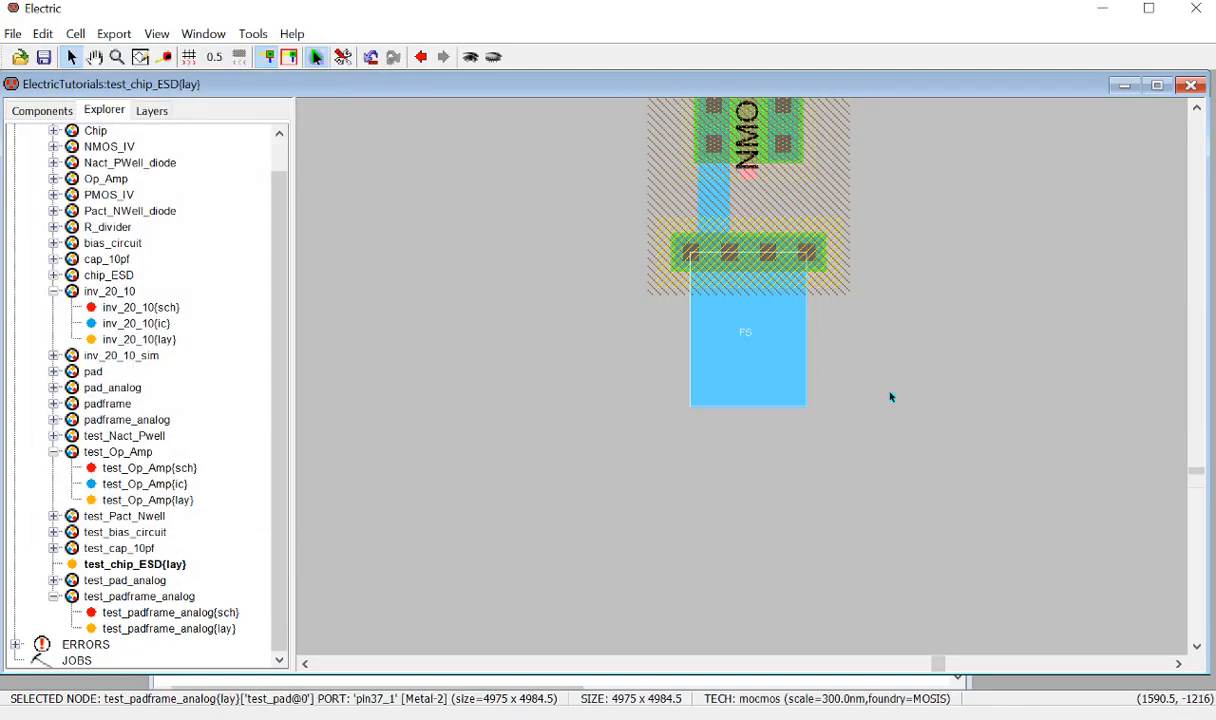
# Wire the lower end of the gnd stub to the free end of the horizontal pin37_1 wire and review the inverter's pad connections.
pyautogui.keyDown('ctrl'); pyautogui.scroll(-5, 545, 396); pyautogui.keyUp('ctrl')
pyautogui.scroll(-3, 695, 462)
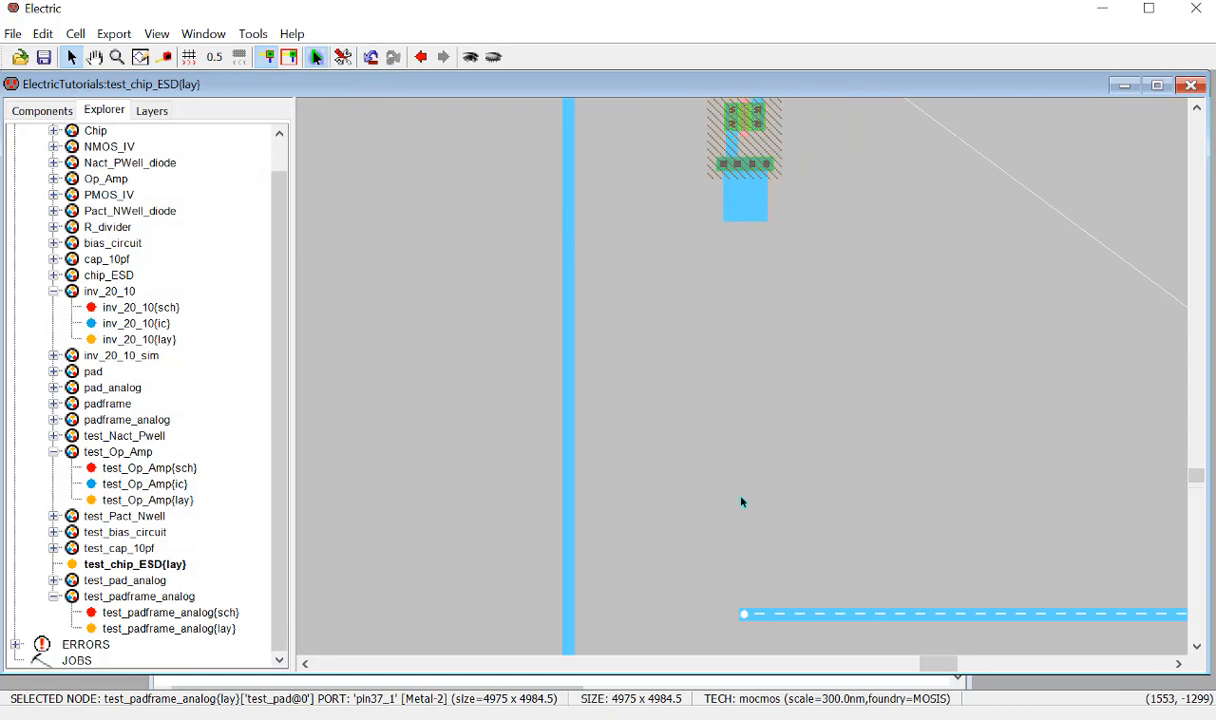
pyautogui.click(744, 218)
pyautogui.click(744, 218)
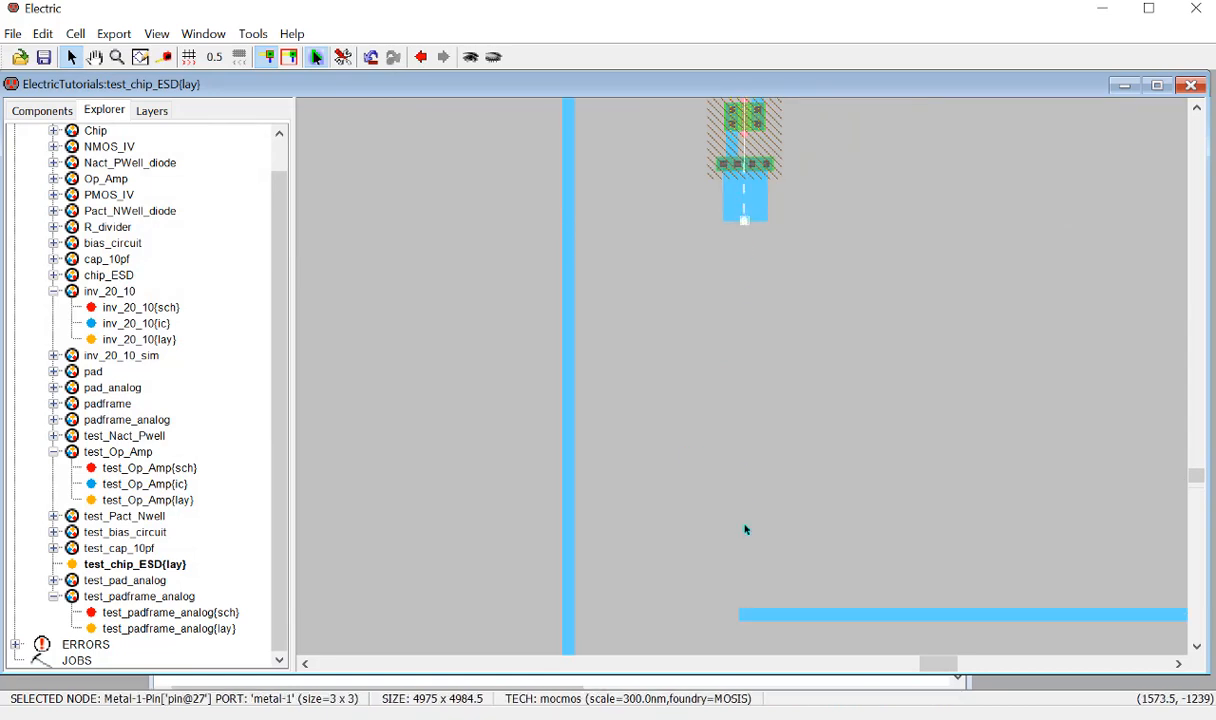
pyautogui.rightClick(720, 617)
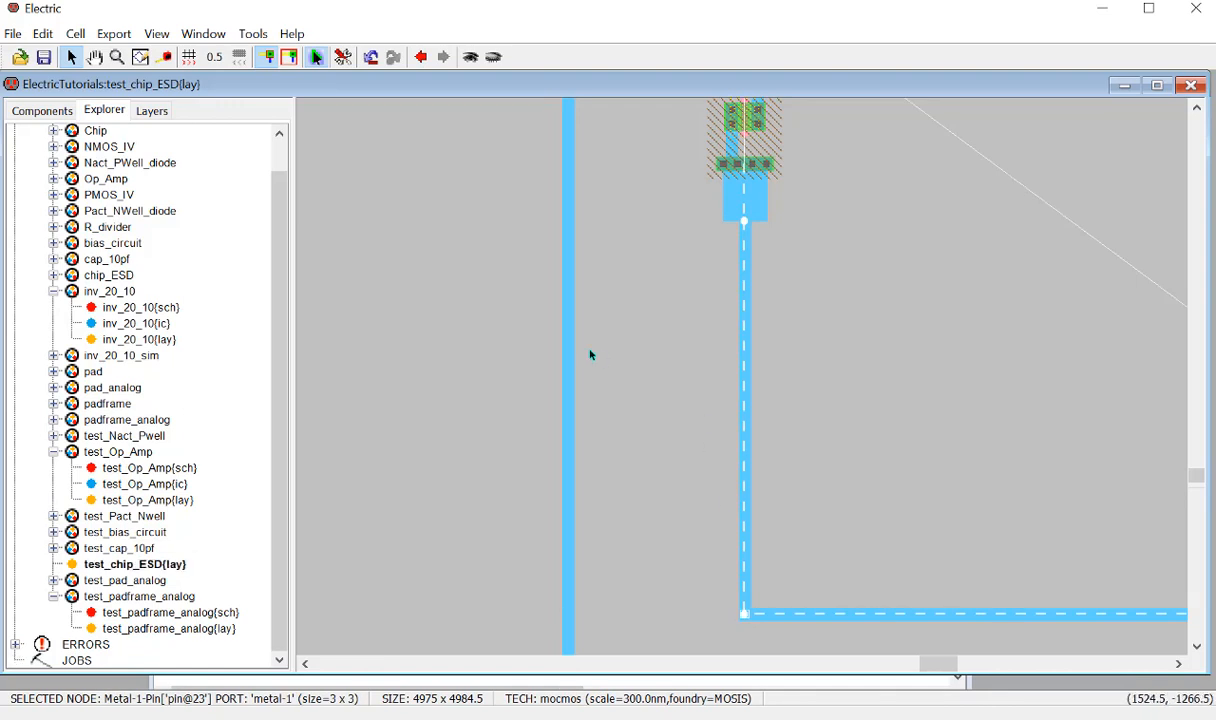
pyautogui.keyDown('ctrl'); pyautogui.scroll(-10, 592, 353); pyautogui.keyUp('ctrl')
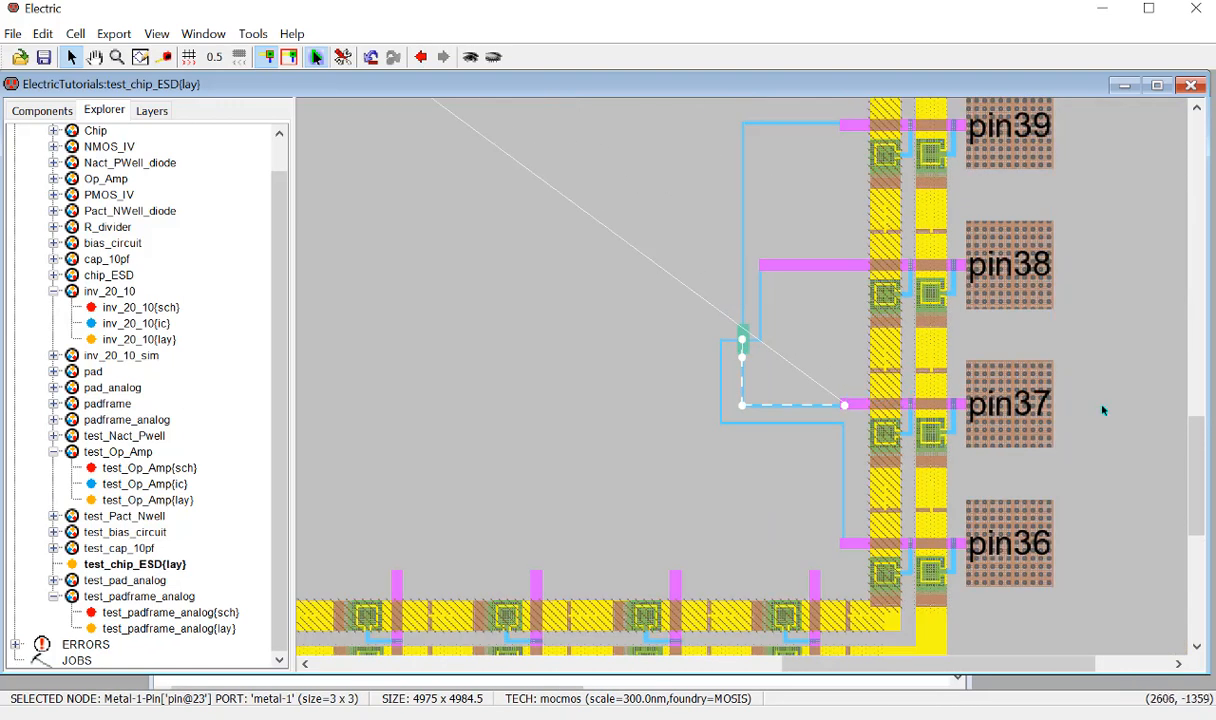
pyautogui.click(1100, 405)
pyautogui.keyDown('ctrl'); pyautogui.scroll(-1, 830, 401); pyautogui.keyUp('ctrl')
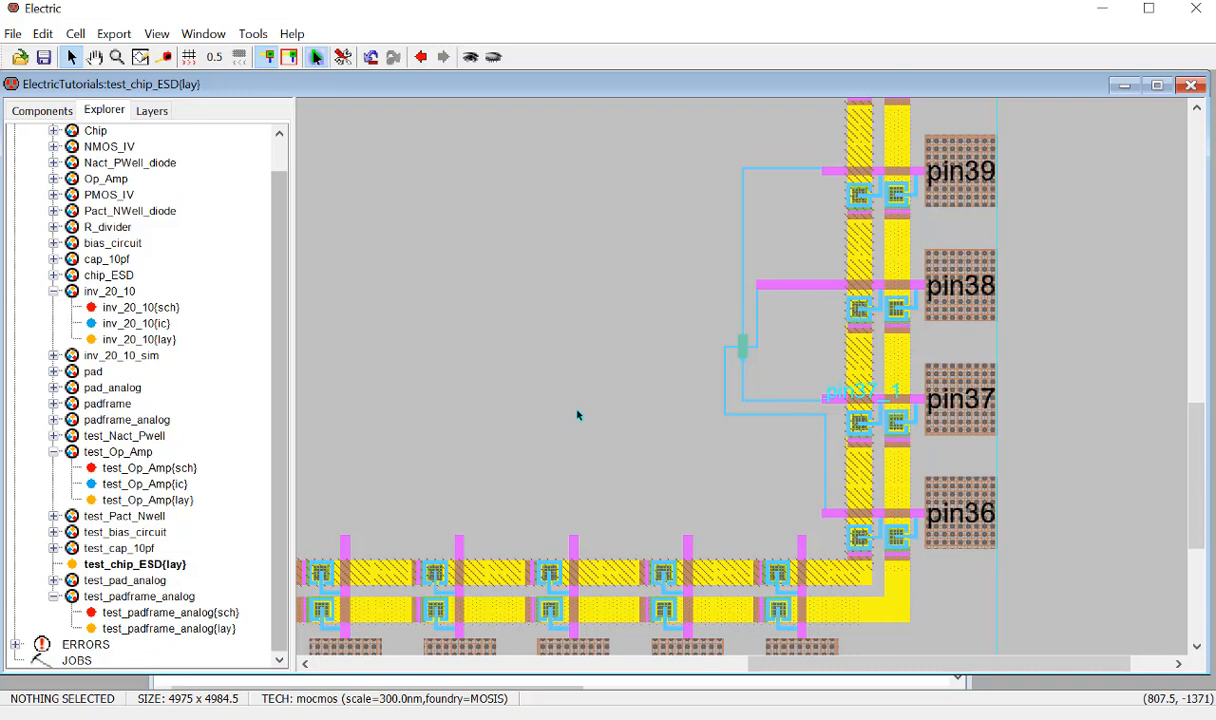
pyautogui.keyDown('ctrl'); pyautogui.scroll(-2, 604, 414); pyautogui.keyUp('ctrl')
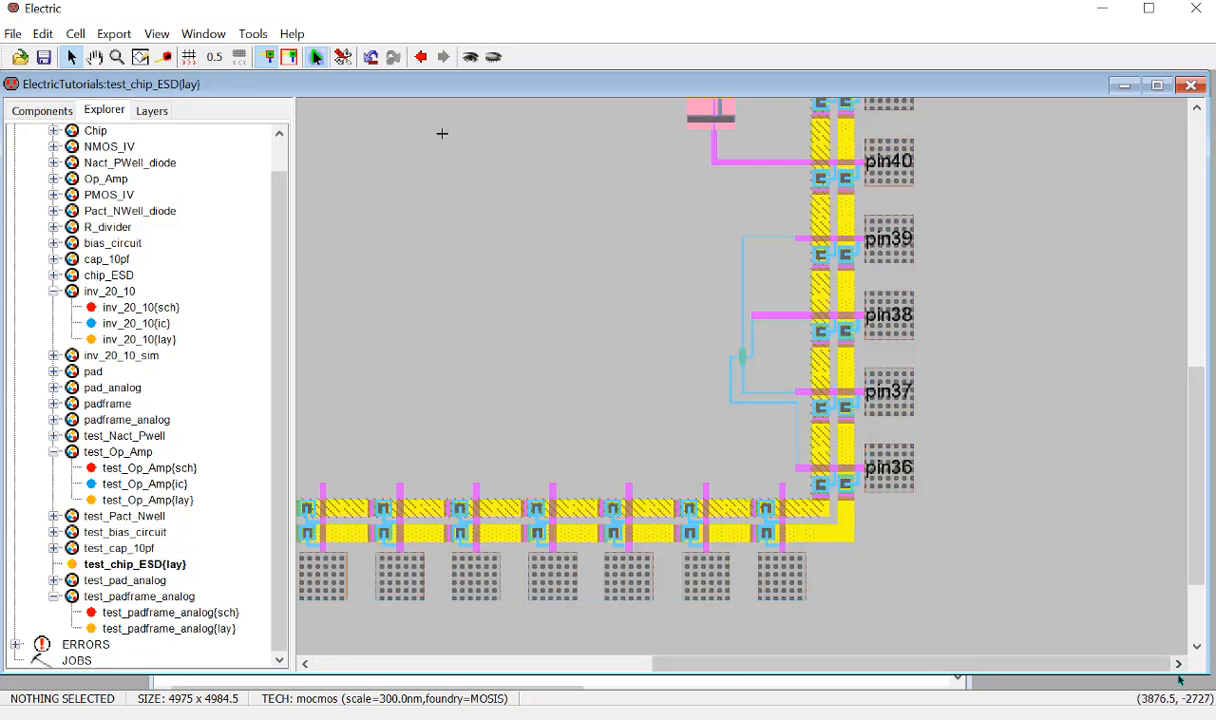
# Check the DRC result in the messages window and save the ElectricTutorials library.
pyautogui.moveTo(1176, 593); pyautogui.dragTo(1176, 552)
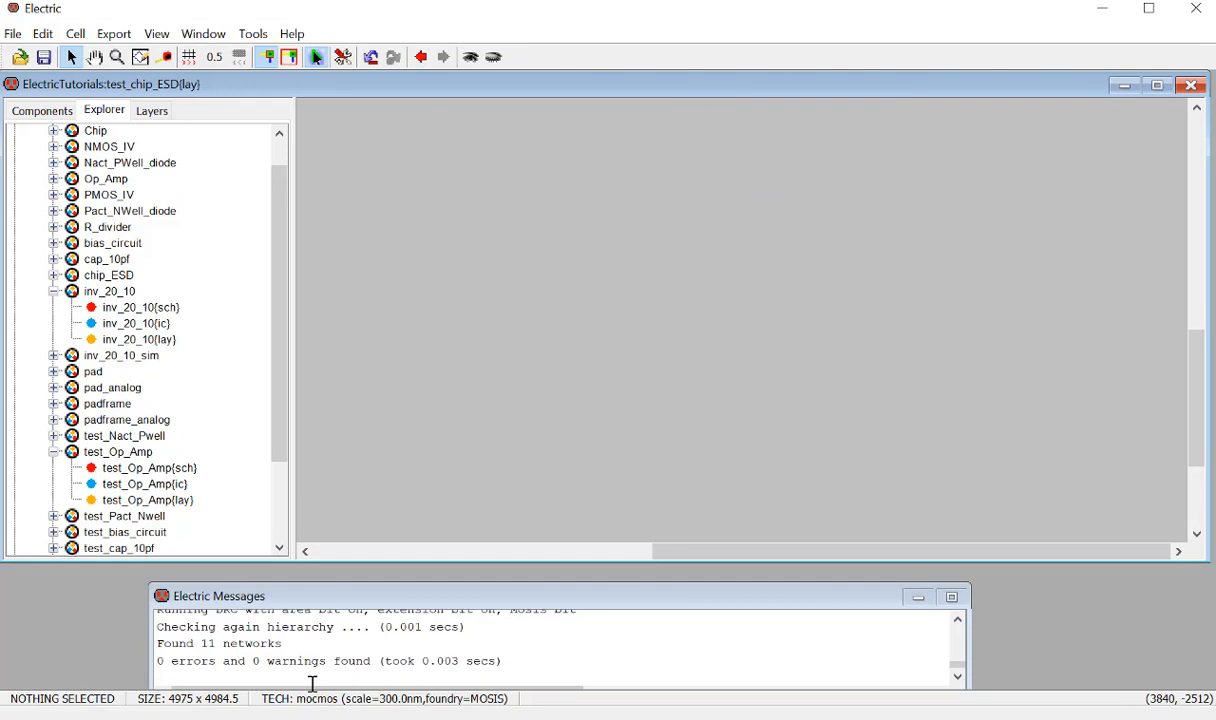
pyautogui.moveTo(194, 661); pyautogui.dragTo(319, 661)
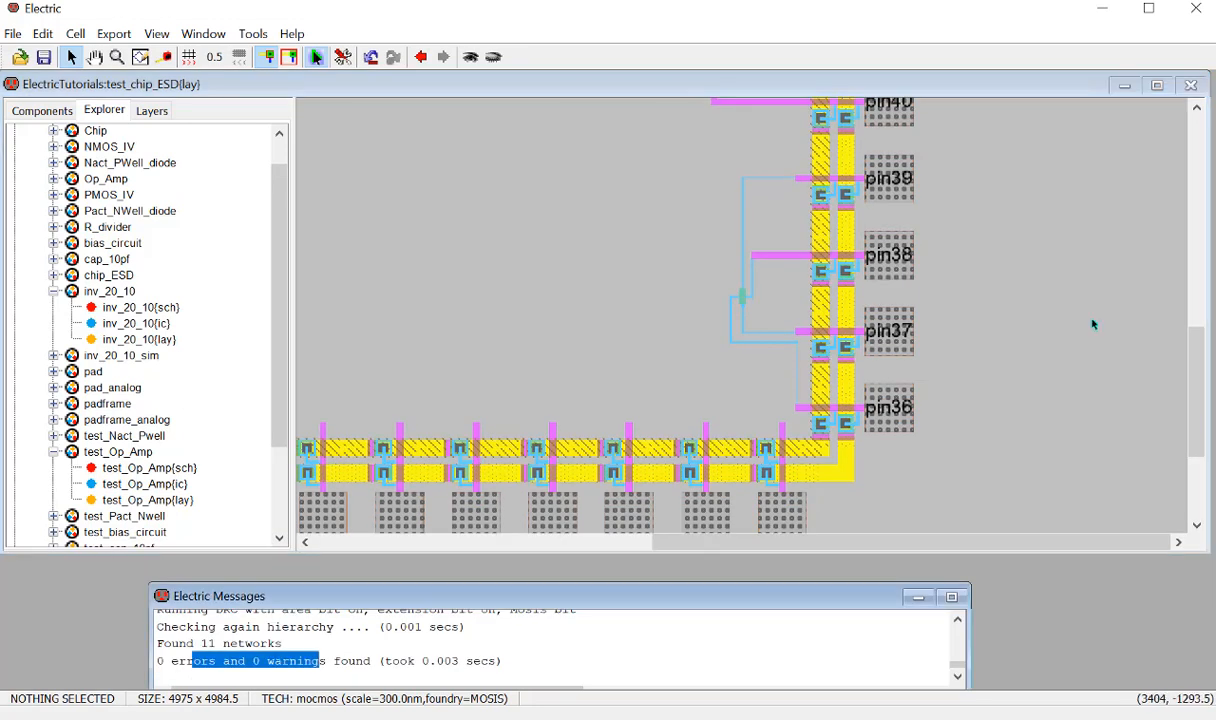
pyautogui.hotkey('ctrl', 's')
pyautogui.keyDown('ctrl'); pyautogui.scroll(-2, 924, 397); pyautogui.keyUp('ctrl')
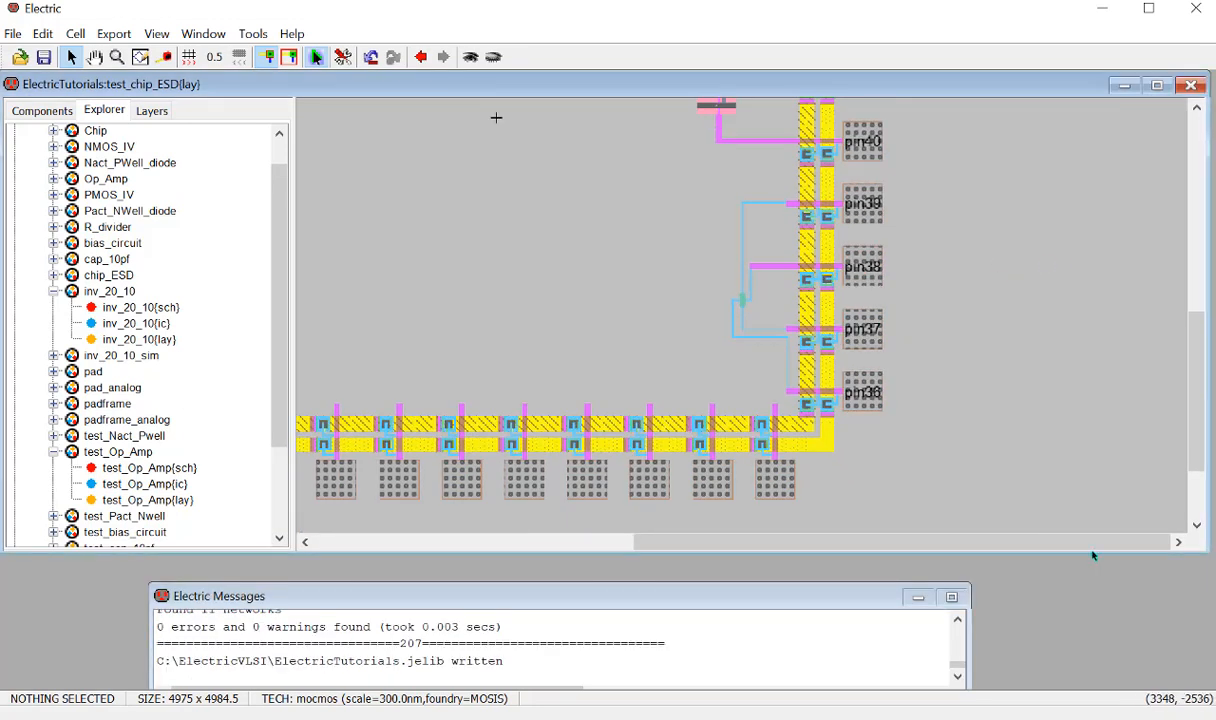
# Enlarge the layout window and examine the op-amp and inverter wiring to the pads across the test_chip_ESD layout.
pyautogui.moveTo(1088, 552); pyautogui.dragTo(1104, 643)
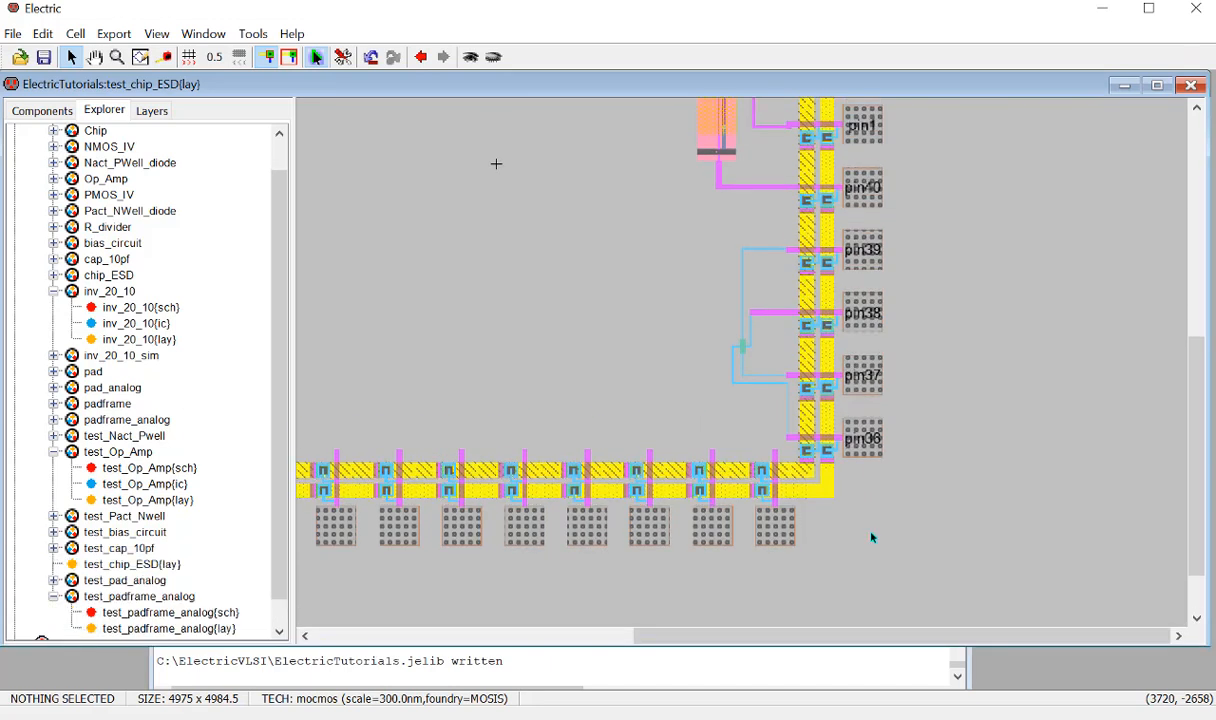
pyautogui.moveTo(750, 632); pyautogui.dragTo(644, 626)
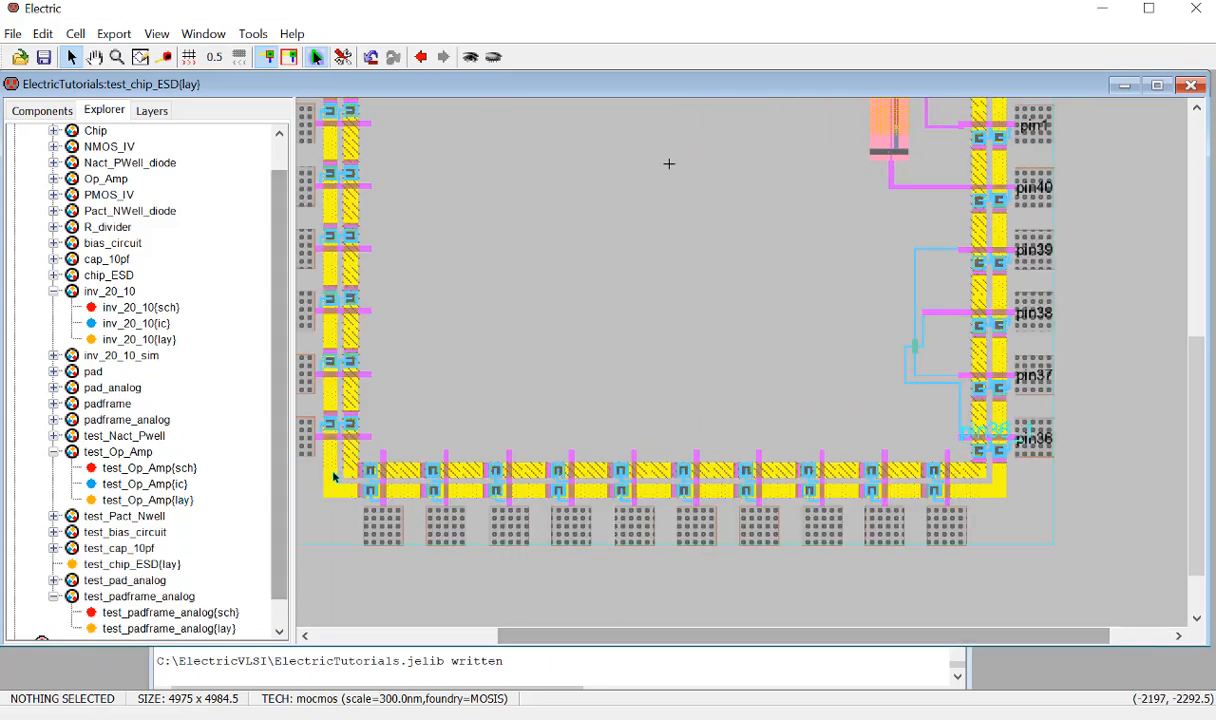
pyautogui.scroll(3, 617, 380)
pyautogui.keyDown('ctrl'); pyautogui.scroll(-2, 618, 380); pyautogui.keyUp('ctrl')
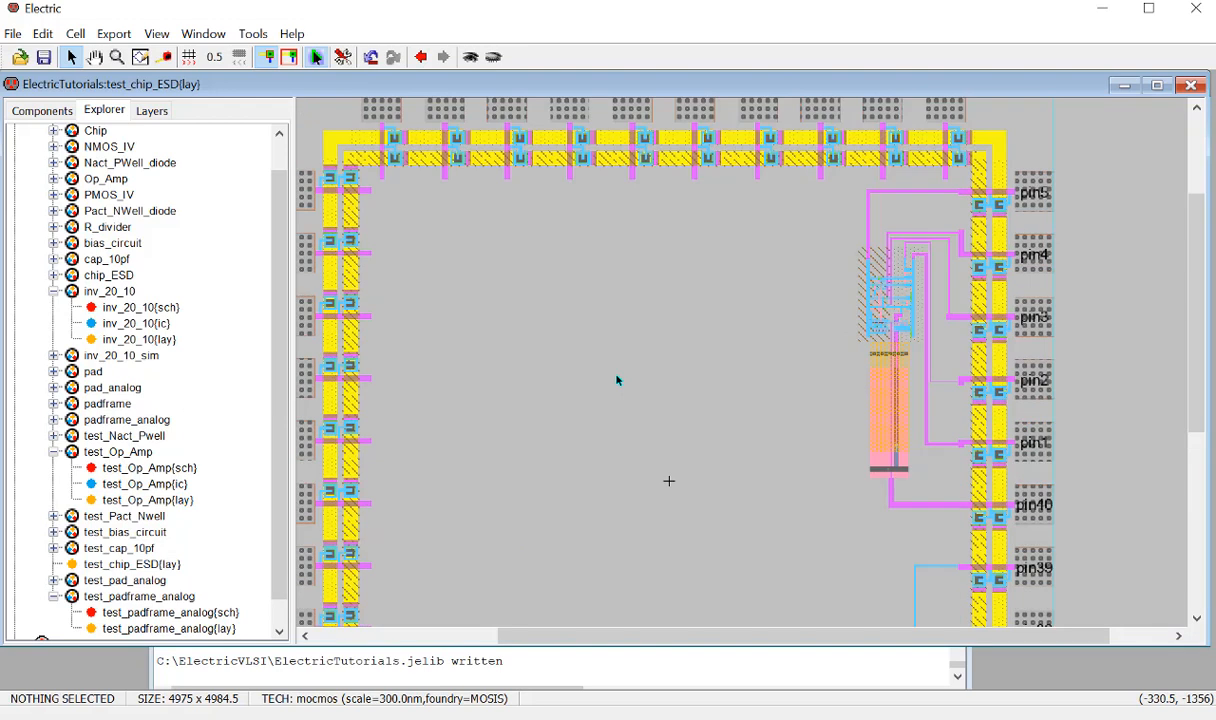
pyautogui.keyDown('ctrl'); pyautogui.scroll(2, 618, 395); pyautogui.keyUp('ctrl')
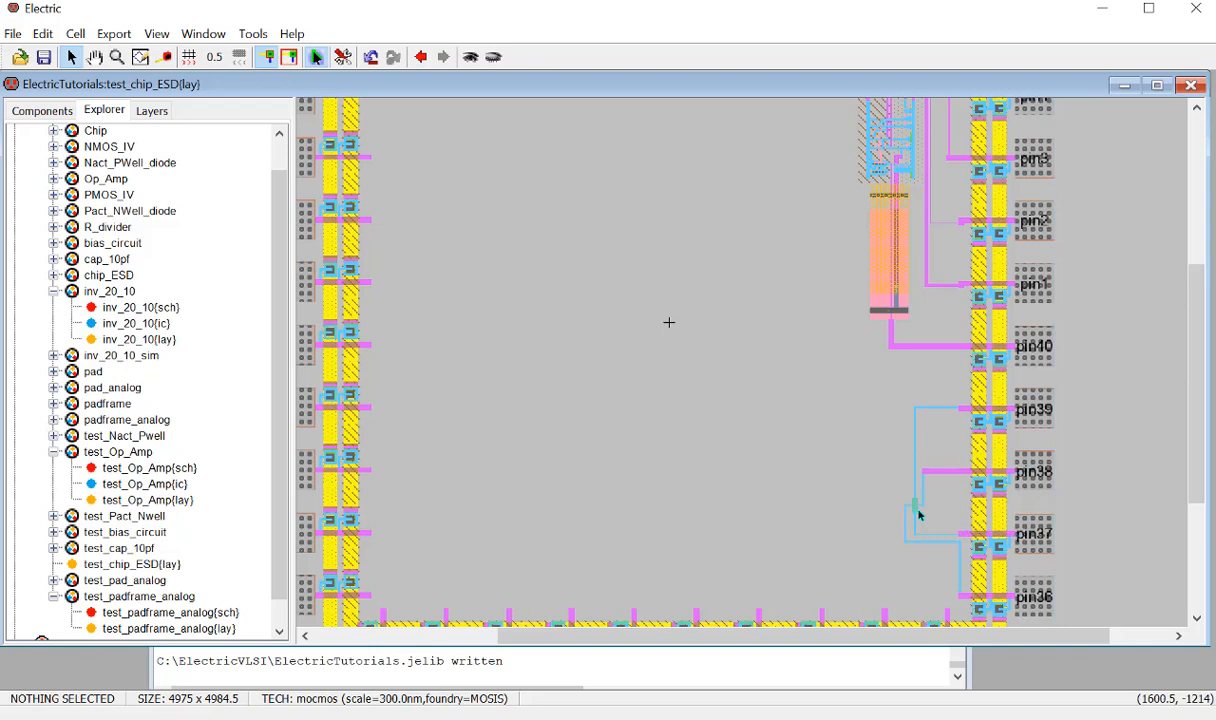
# Open the test_padframe_analog schematic and examine how its pads are arranged around the frame.
pyautogui.doubleClick(192, 612)
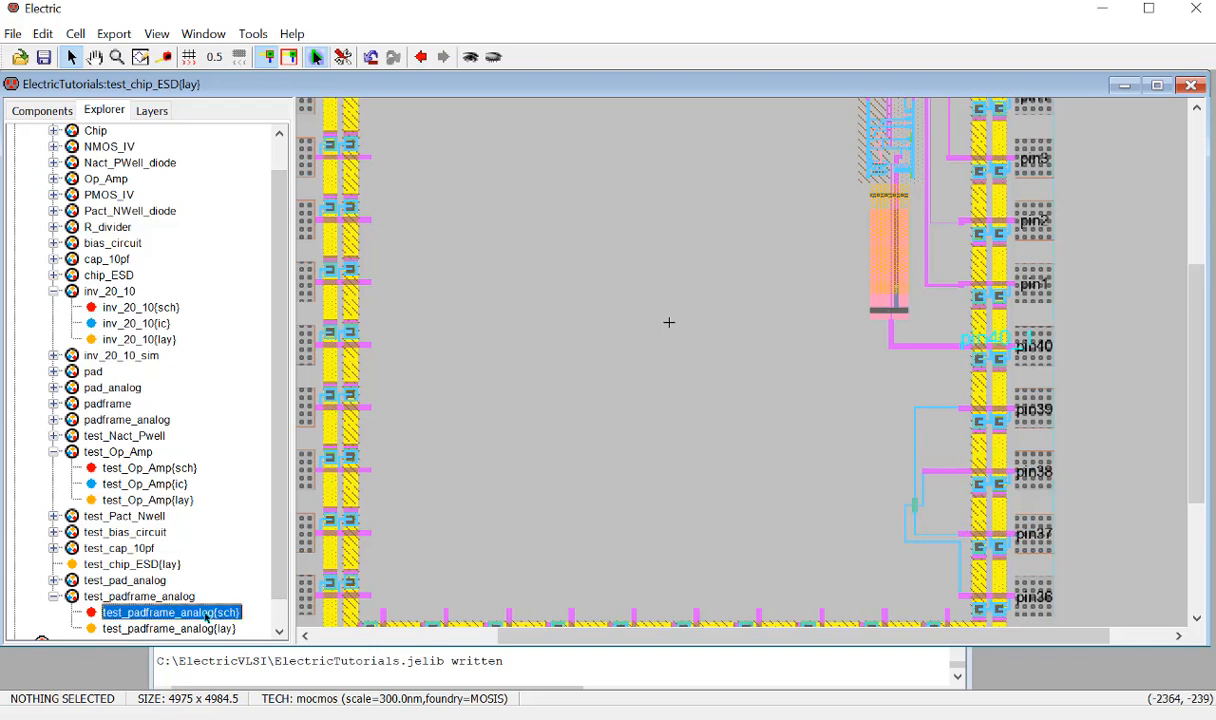
pyautogui.keyDown('ctrl'); pyautogui.scroll(2, 1032, 279); pyautogui.keyUp('ctrl')
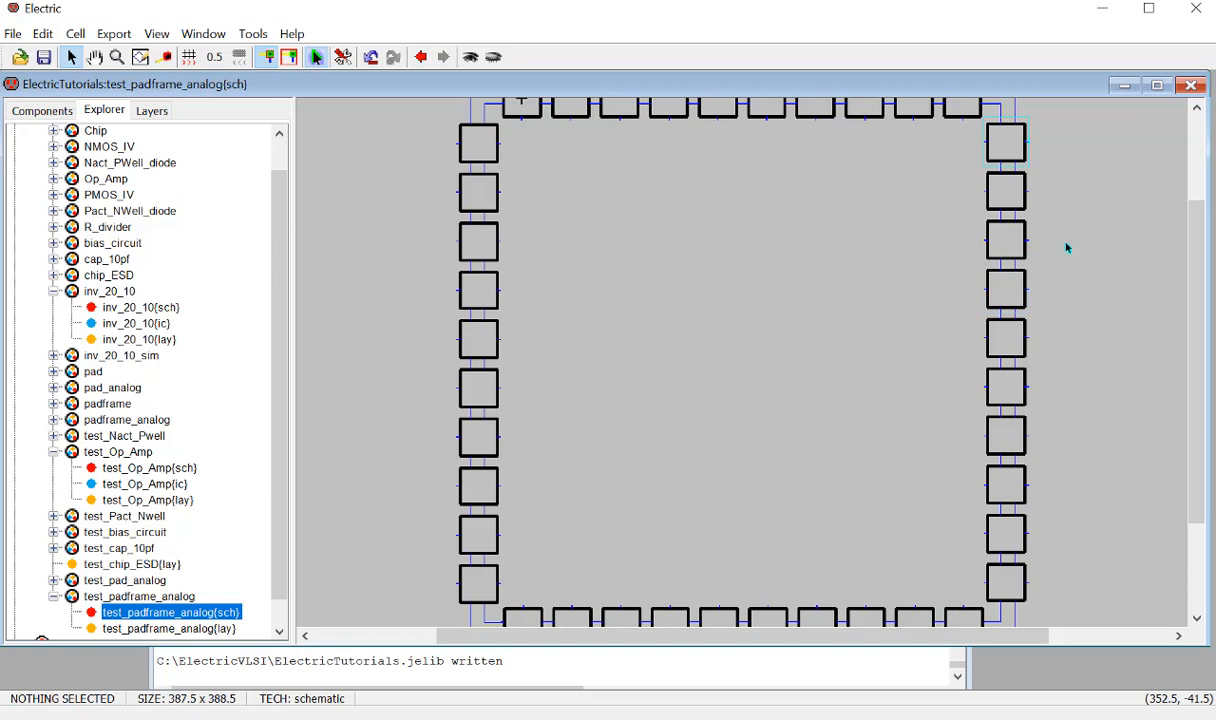
pyautogui.keyDown('ctrl'); pyautogui.scroll(-2, 711, 337); pyautogui.keyUp('ctrl')
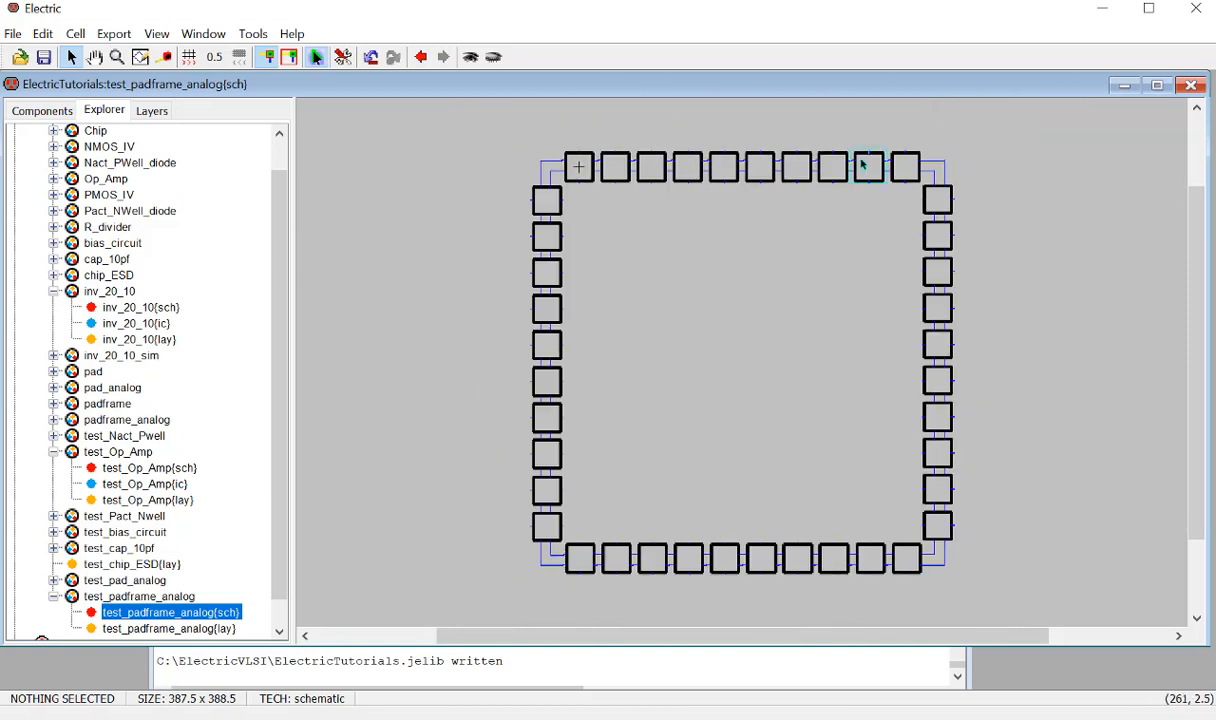
pyautogui.click(957, 201)
pyautogui.click(975, 201)
pyautogui.scroll(-2, 279, 476)
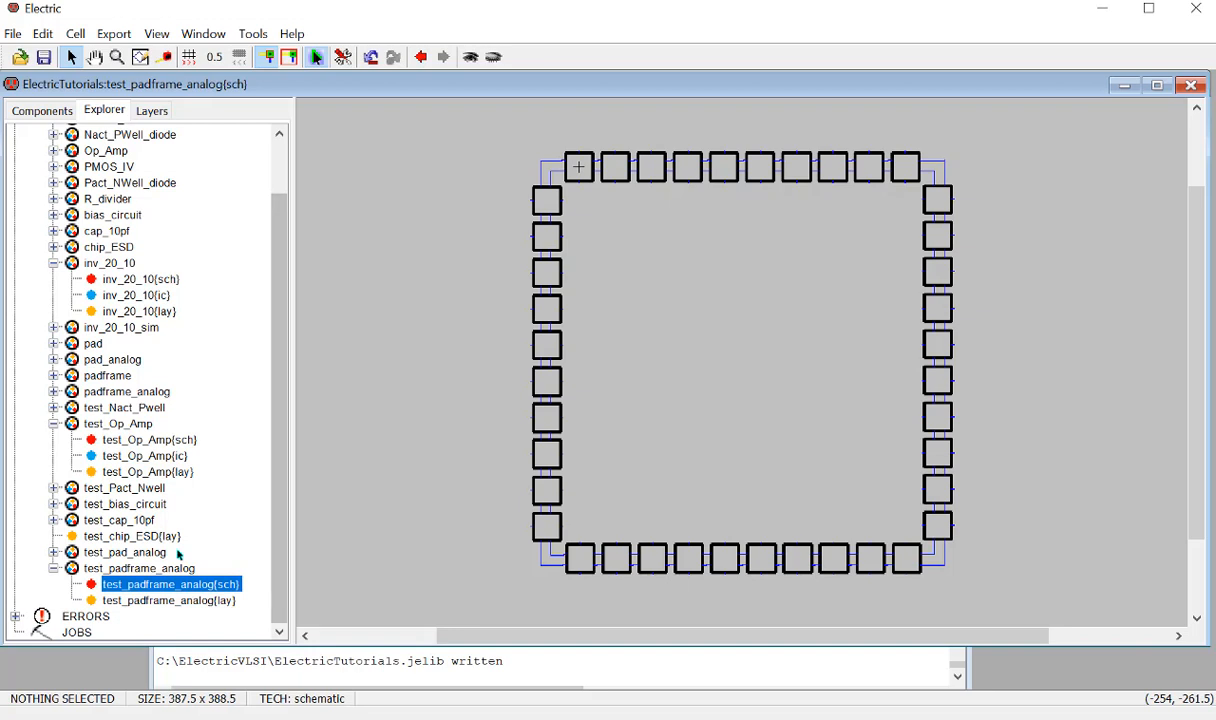
# Create a new schematic cell named test_chip_ESD in the ElectricTutorials library.
pyautogui.click(104, 538)
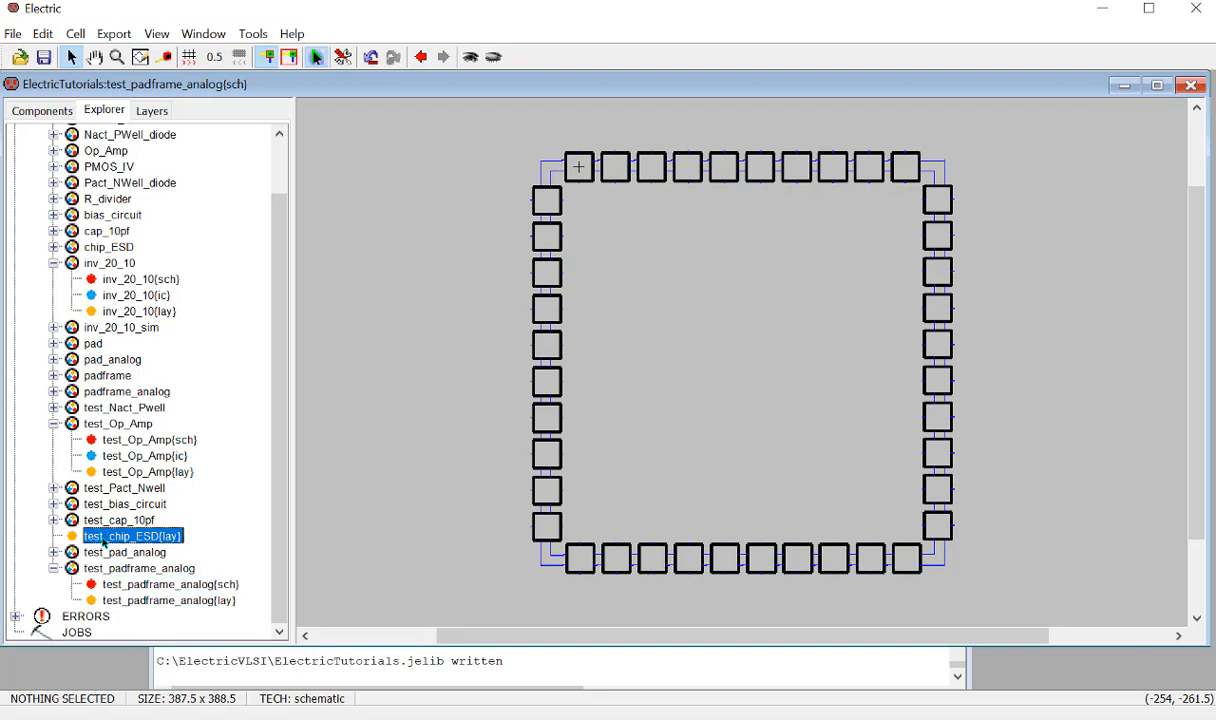
pyautogui.rightClick(104, 541)
pyautogui.click(220, 450)
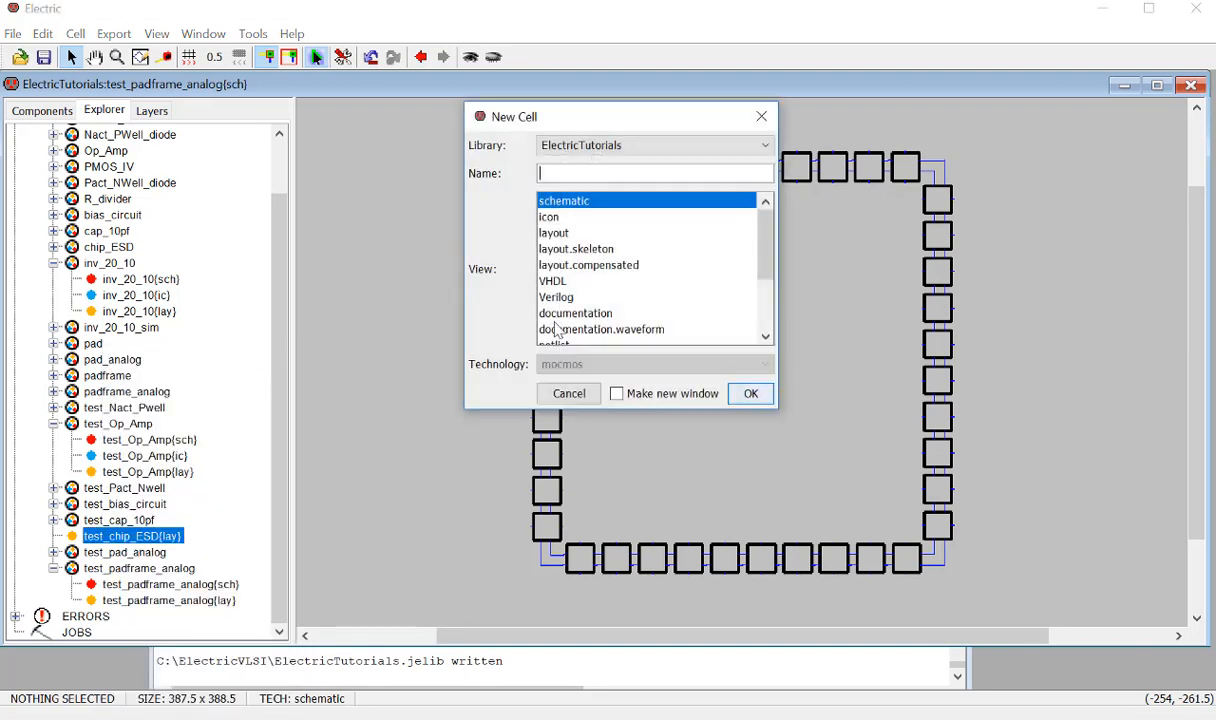
pyautogui.write('test_chip_ESDd')
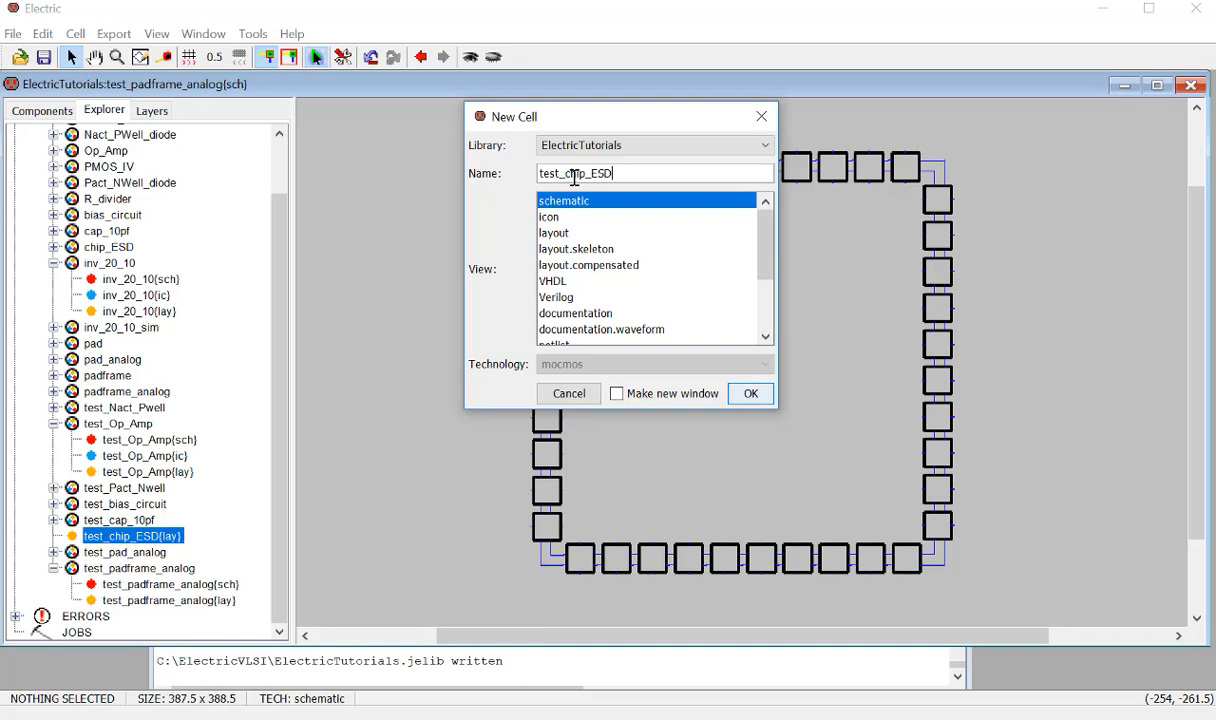
pyautogui.press('Return')
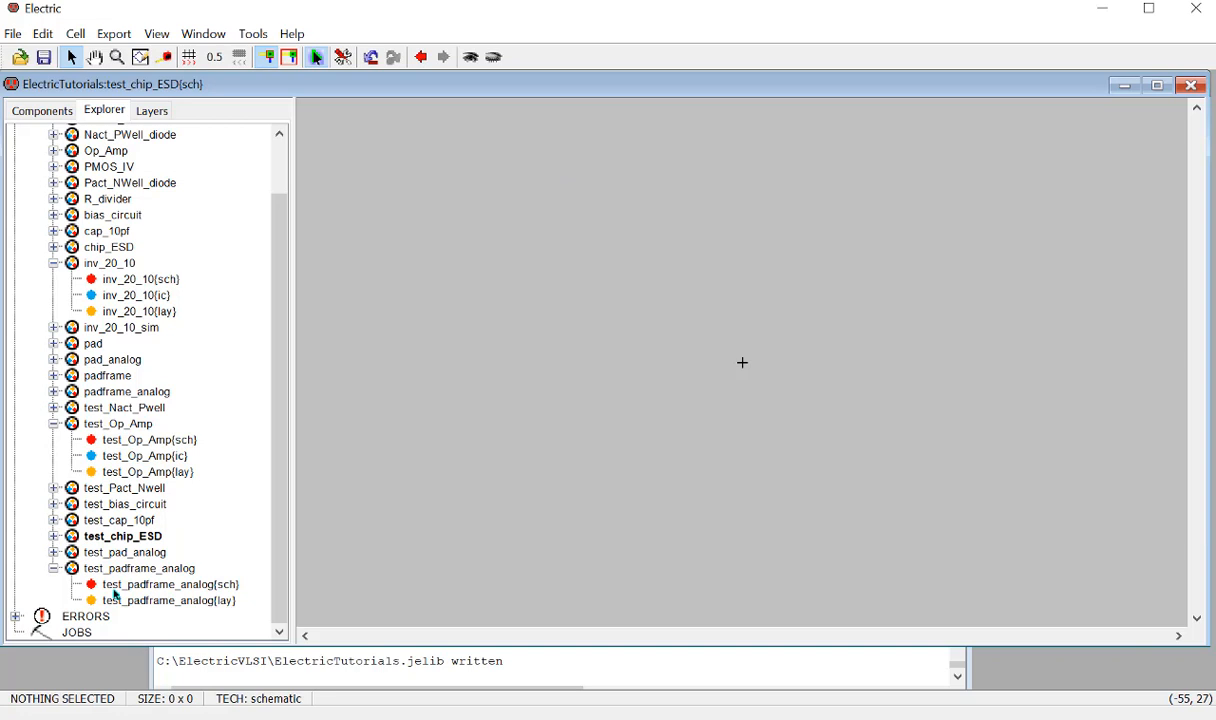
# Place an instance of the test_padframe_analog schematic in the new test_chip_ESD schematic and expand it to show its pads.
pyautogui.click(151, 588)
pyautogui.moveTo(147, 592); pyautogui.dragTo(558, 152)
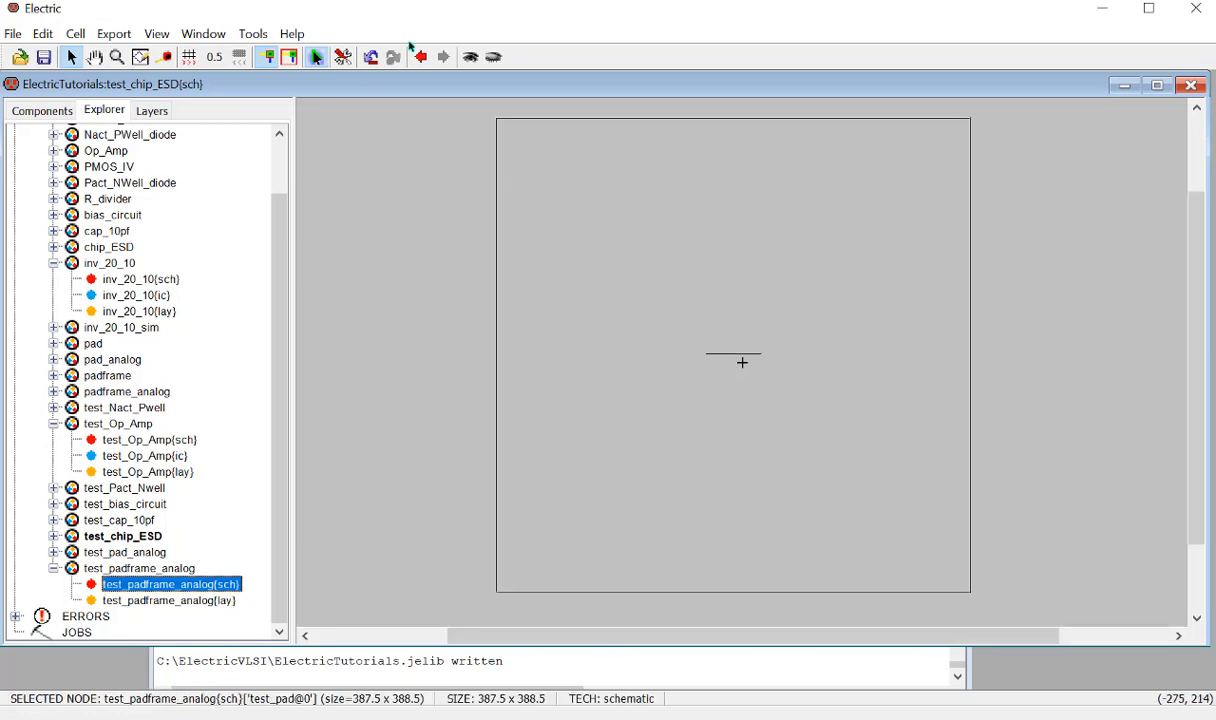
pyautogui.click(474, 59)
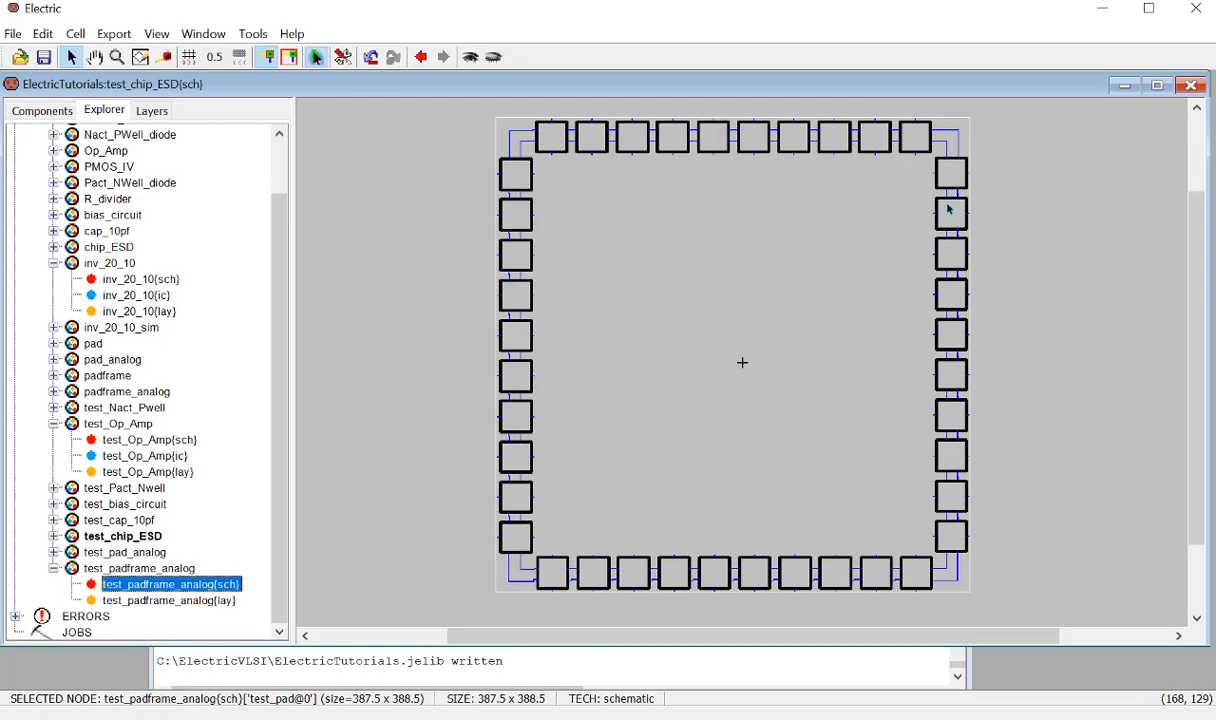
pyautogui.click(991, 204)
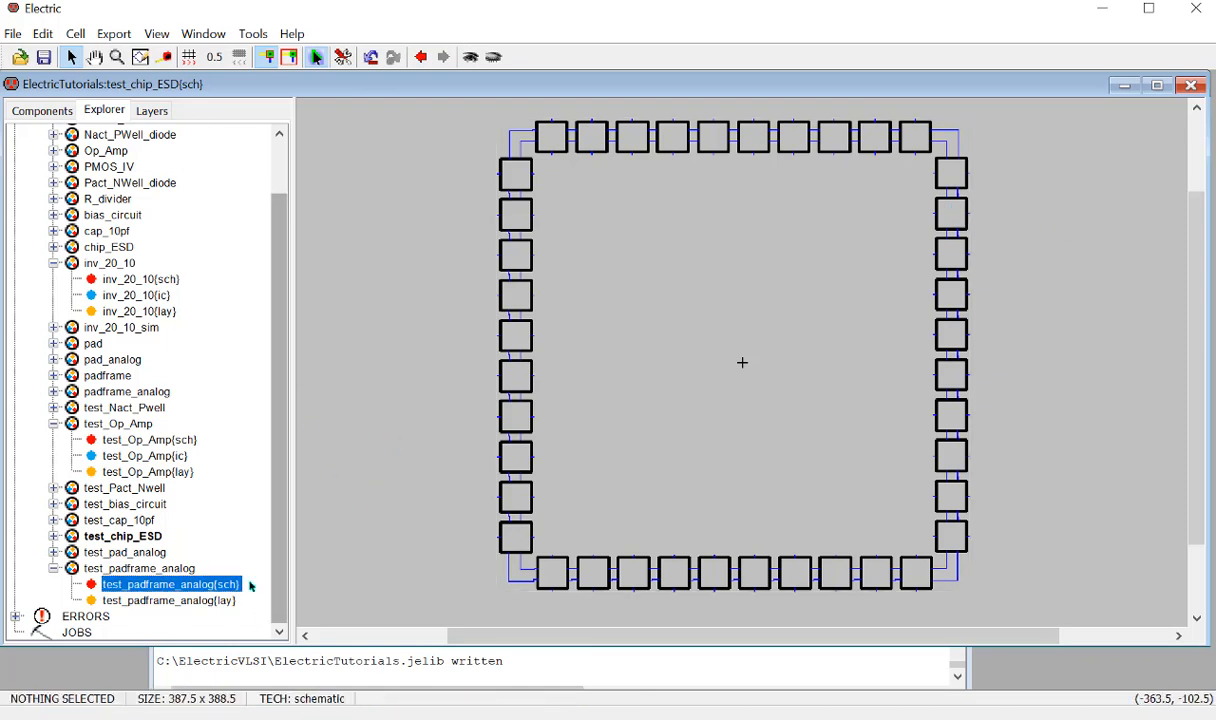
# Look up the exported pin names in the test_padframe_analog layout and return to its schematic.
pyautogui.click(153, 601)
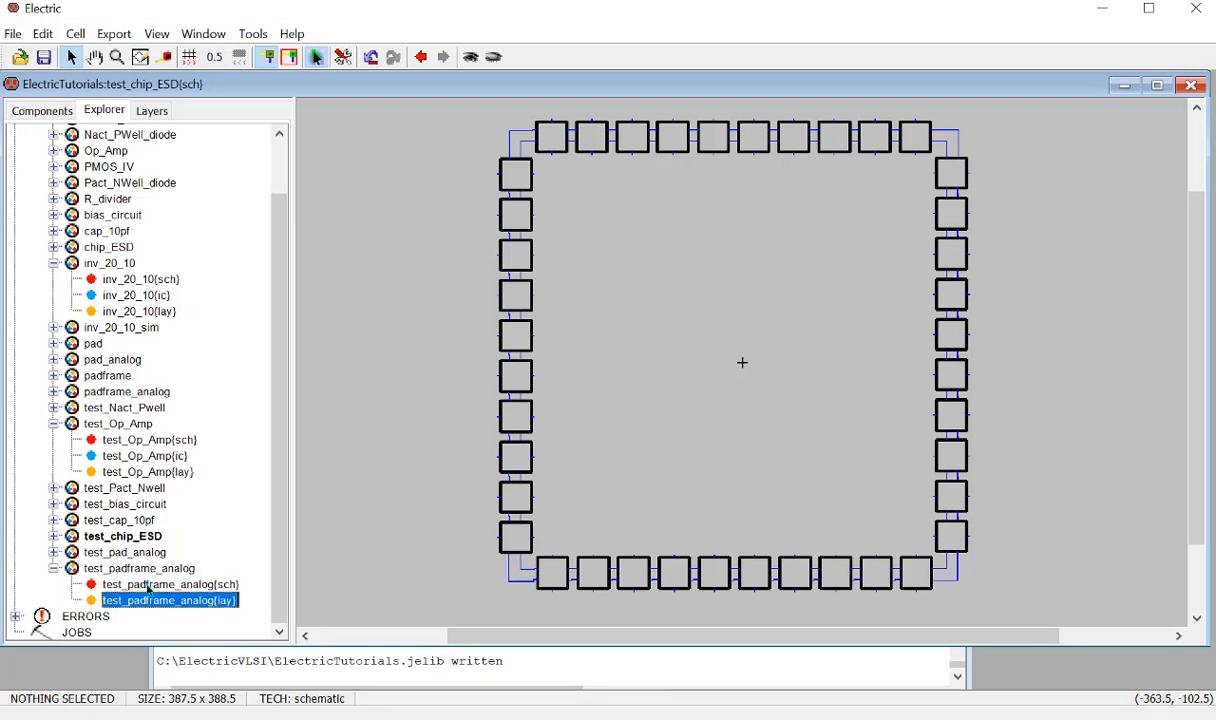
pyautogui.doubleClick(150, 601)
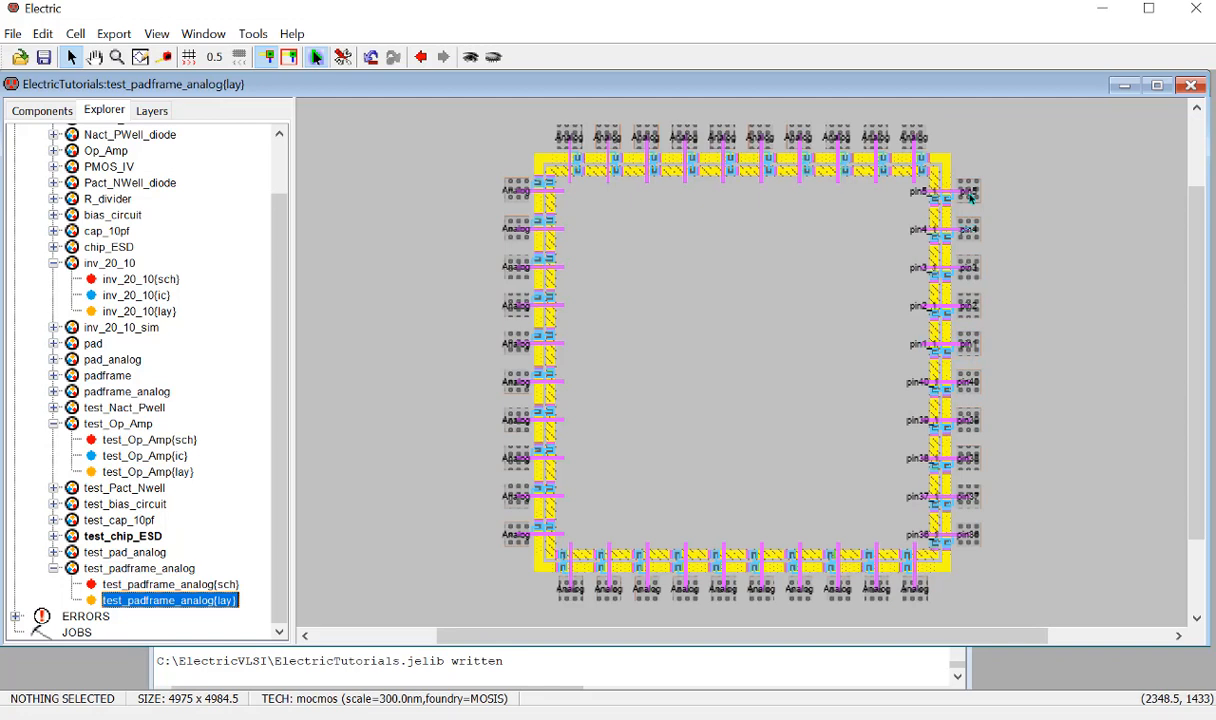
pyautogui.doubleClick(190, 586)
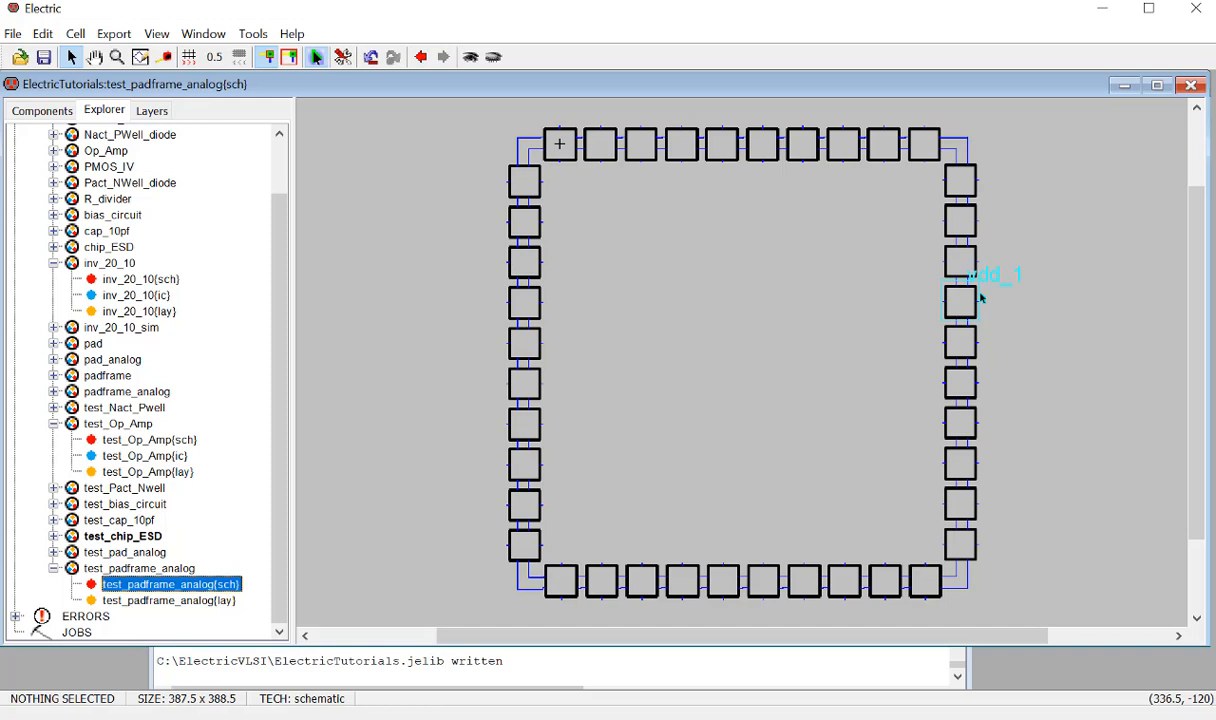
# Export the outer Analog port of the sixth pad down the padframe schematic's right-hand column as pin40.
pyautogui.click(965, 384)
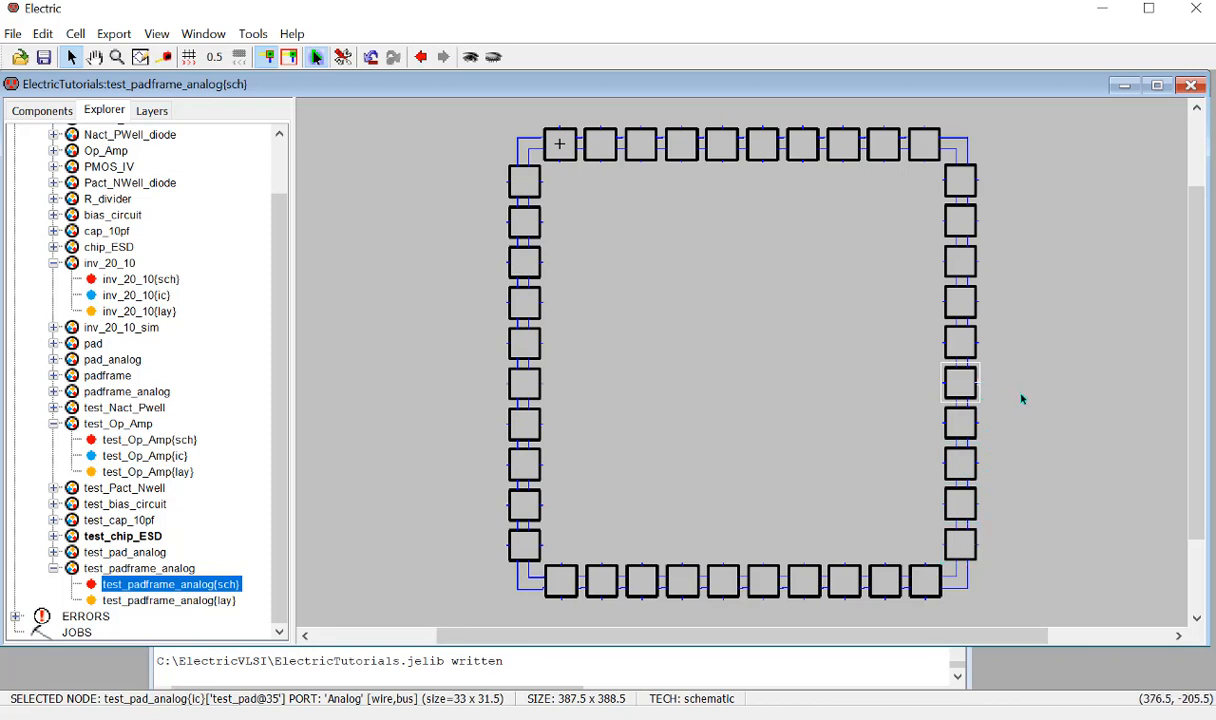
pyautogui.hotkey('ctrl', 'e')
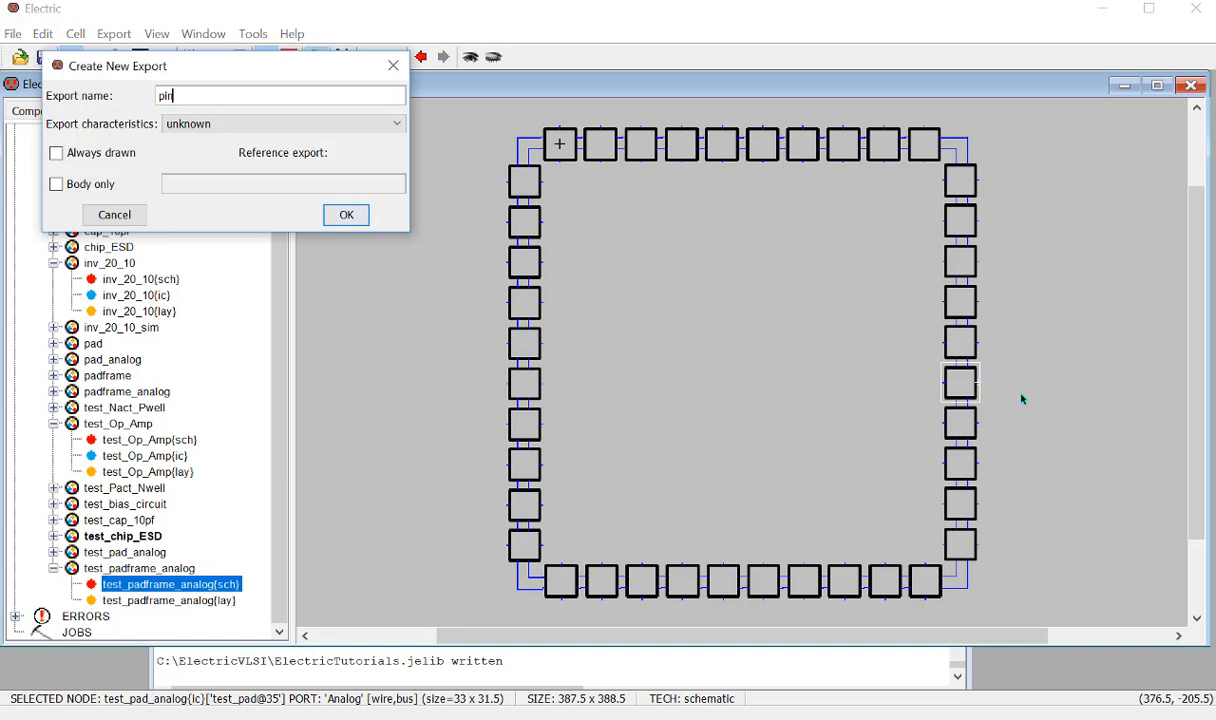
pyautogui.write('pin45')
pyautogui.press('Return')
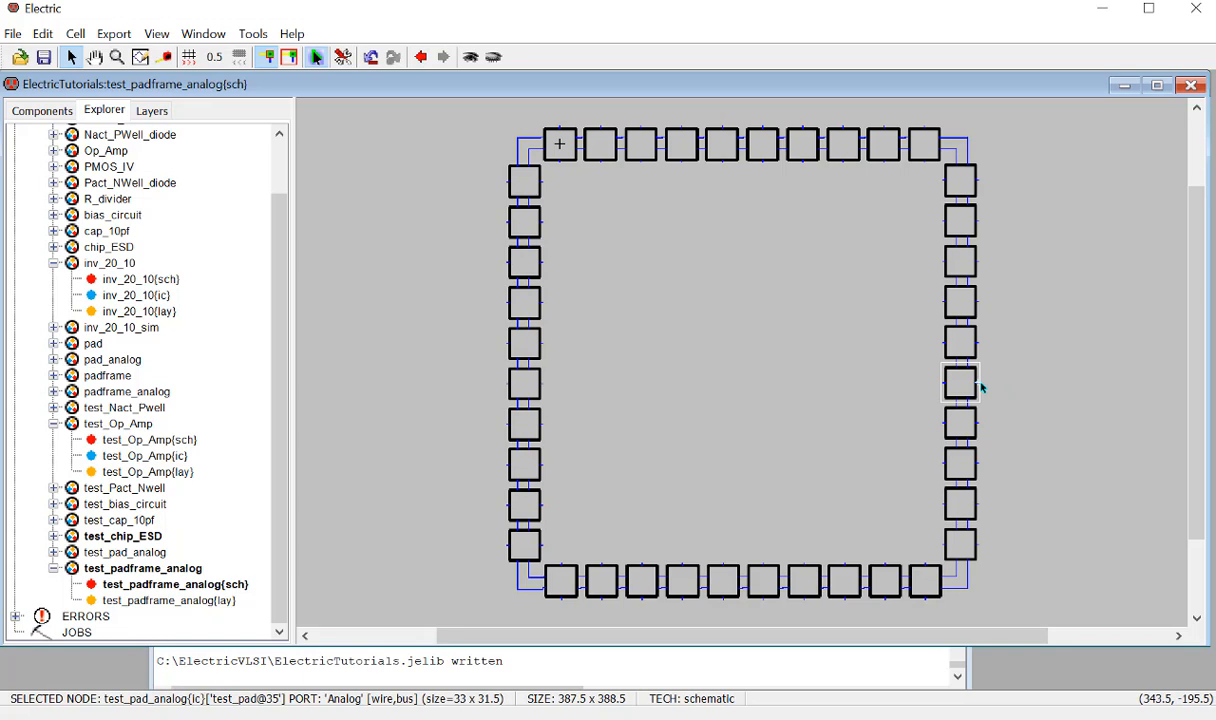
# Set the pin40 export label's text size to 100 units.
pyautogui.click(978, 384)
pyautogui.doubleClick(988, 404)
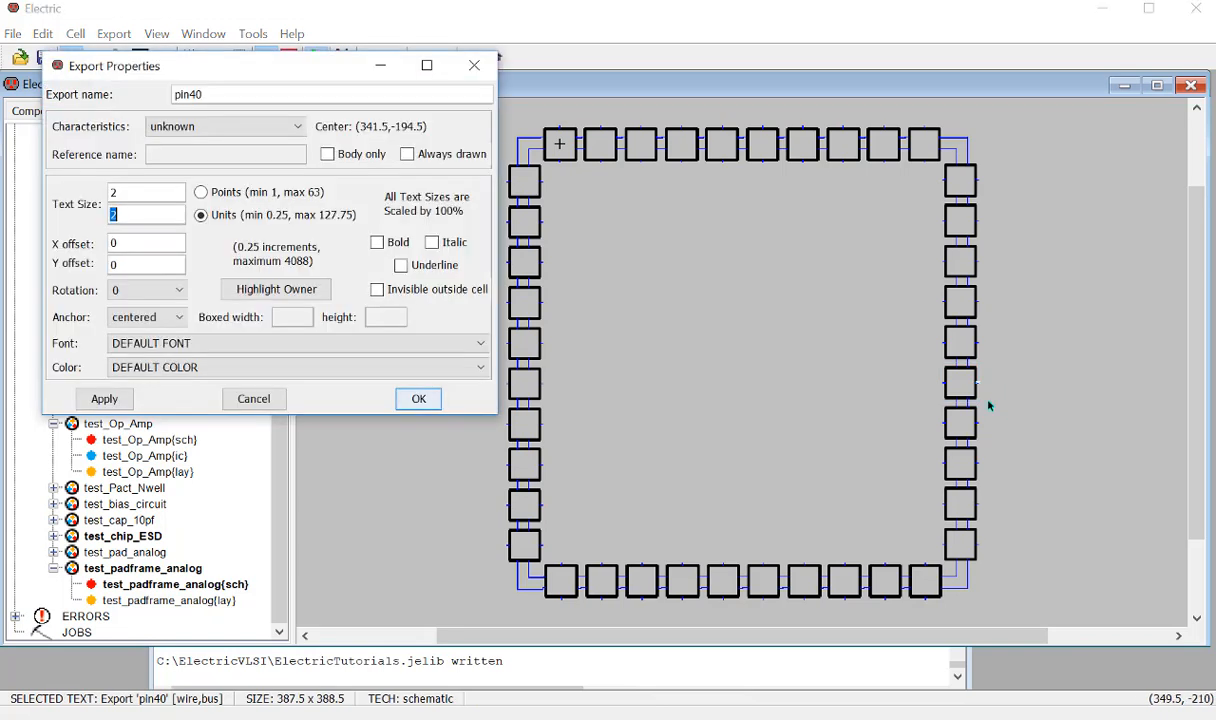
pyautogui.write('100')
pyautogui.press('Return')
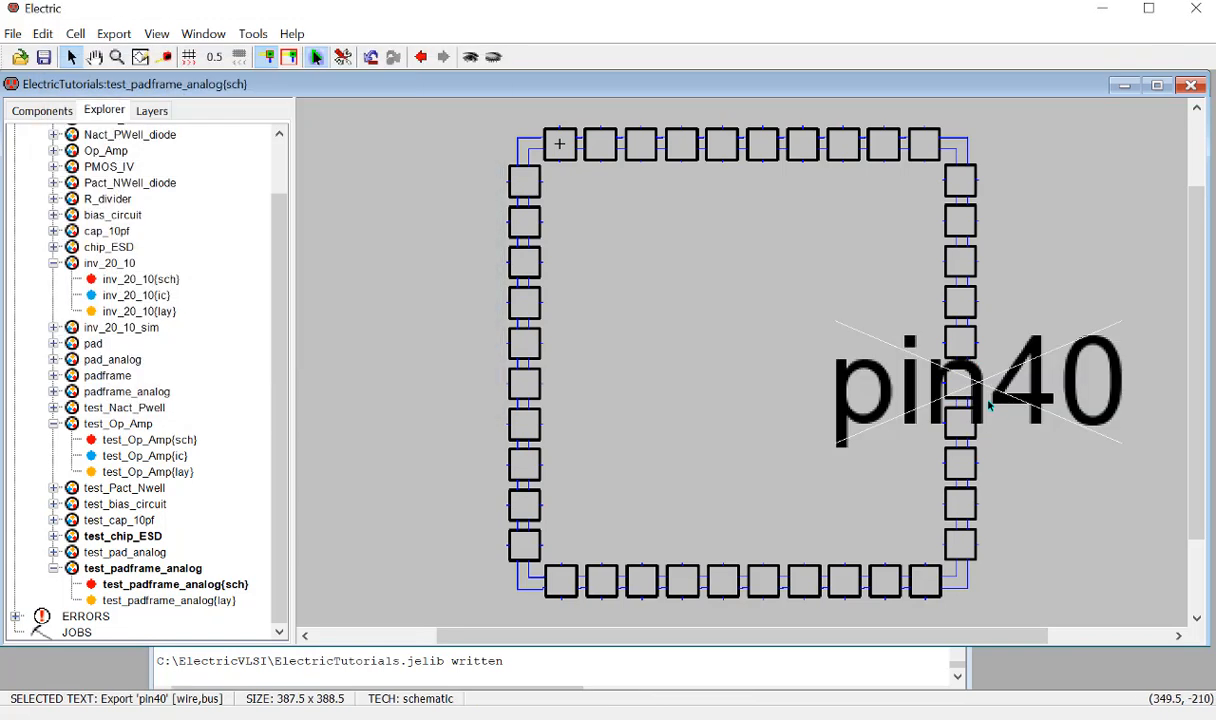
# Set the pin40 label's text size to 20 units and move it about 27 units right, clear of the pad.
pyautogui.doubleClick(988, 404)
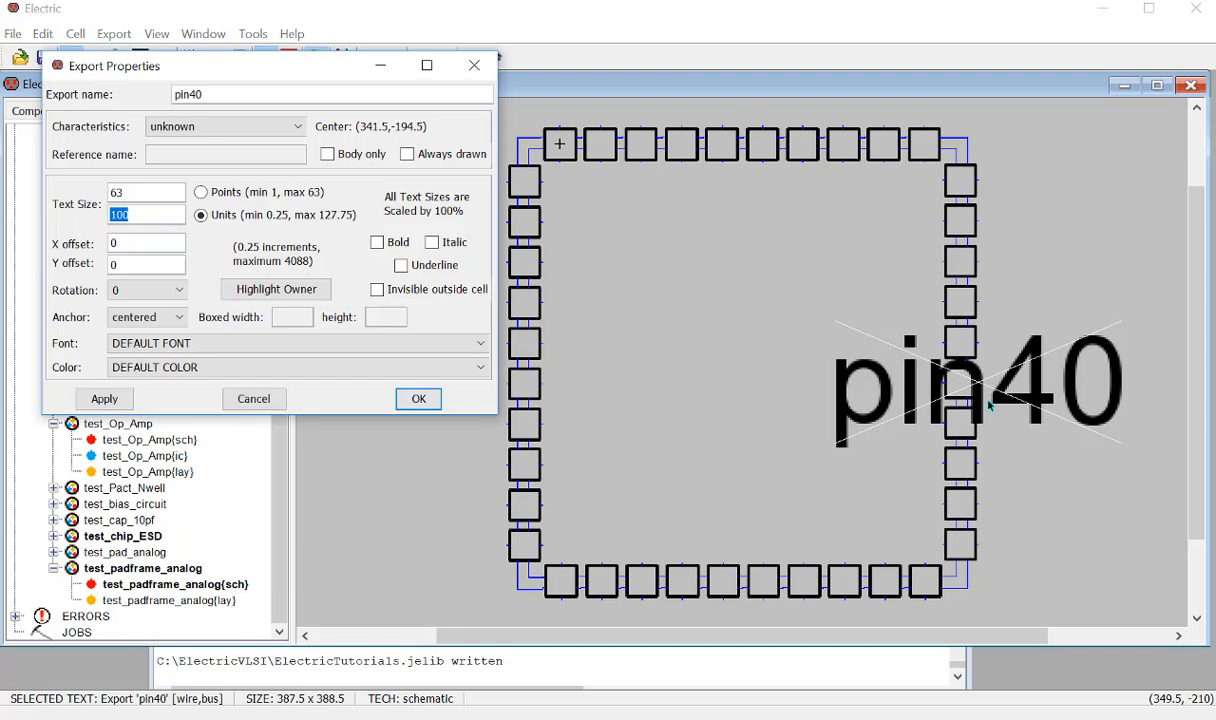
pyautogui.press('BackSpace')
pyautogui.write('20')
pyautogui.press('Return')
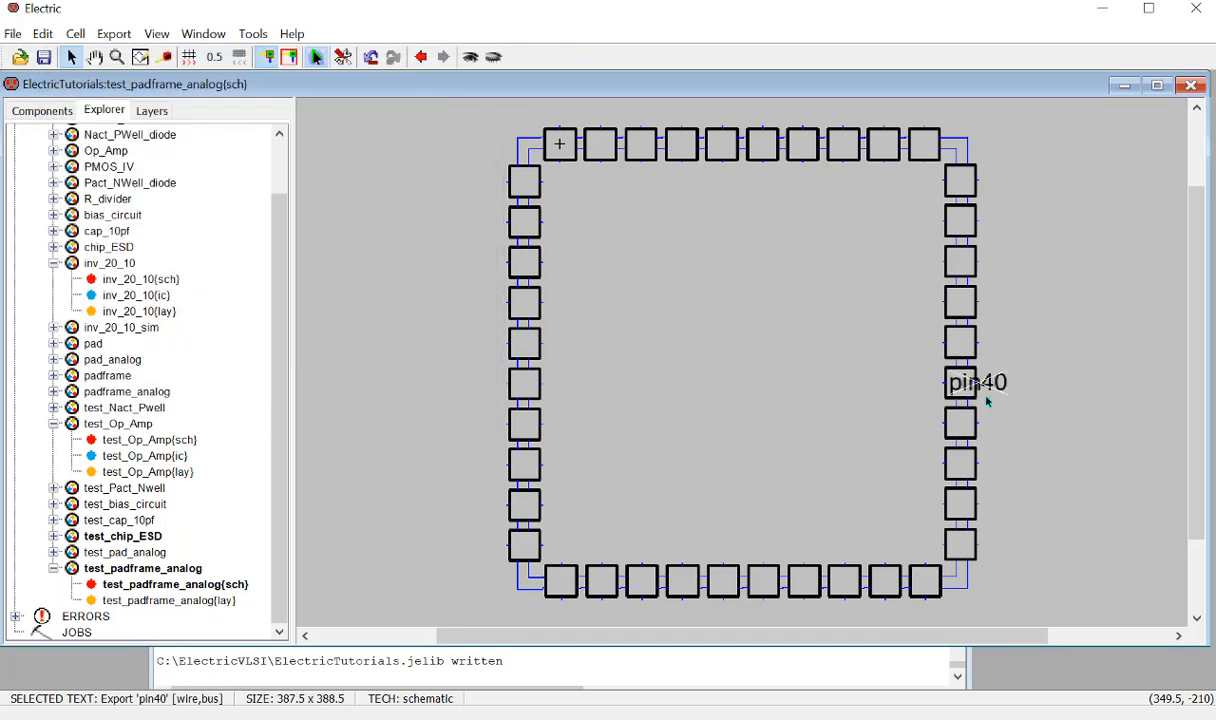
pyautogui.moveTo(995, 390); pyautogui.dragTo(1028, 389)
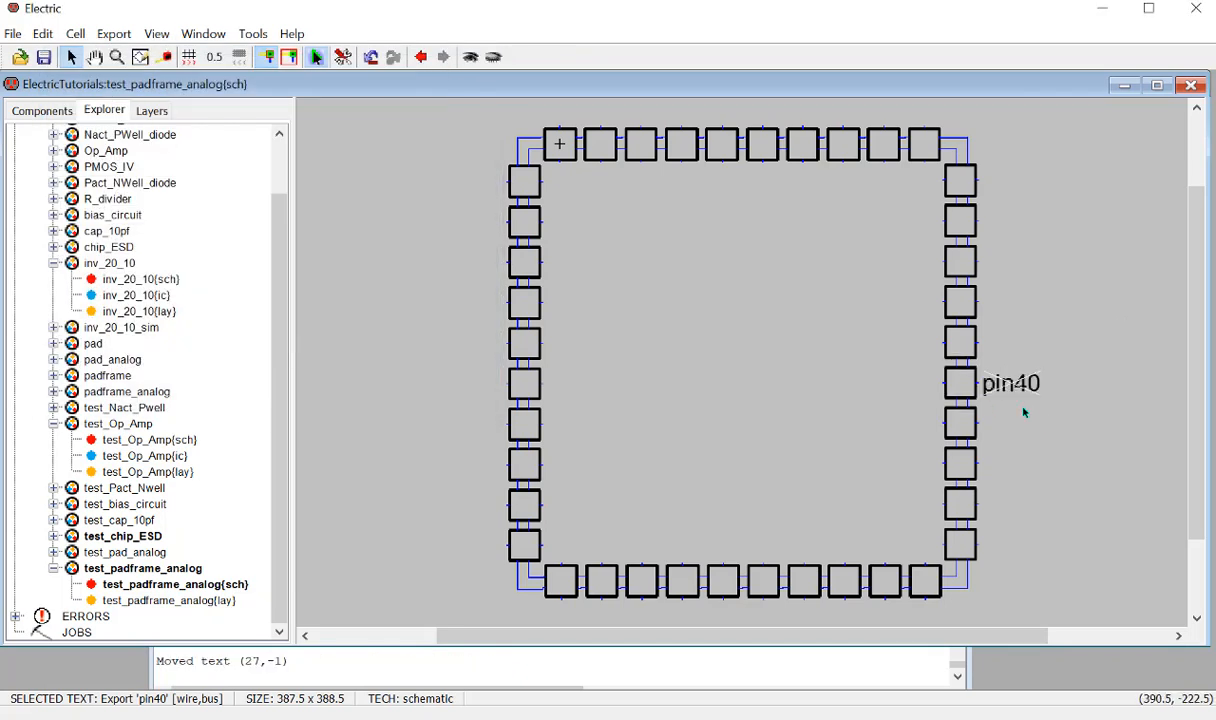
# Select the inner Analog_1 port of the pad labelled pin40.
pyautogui.click(950, 388)
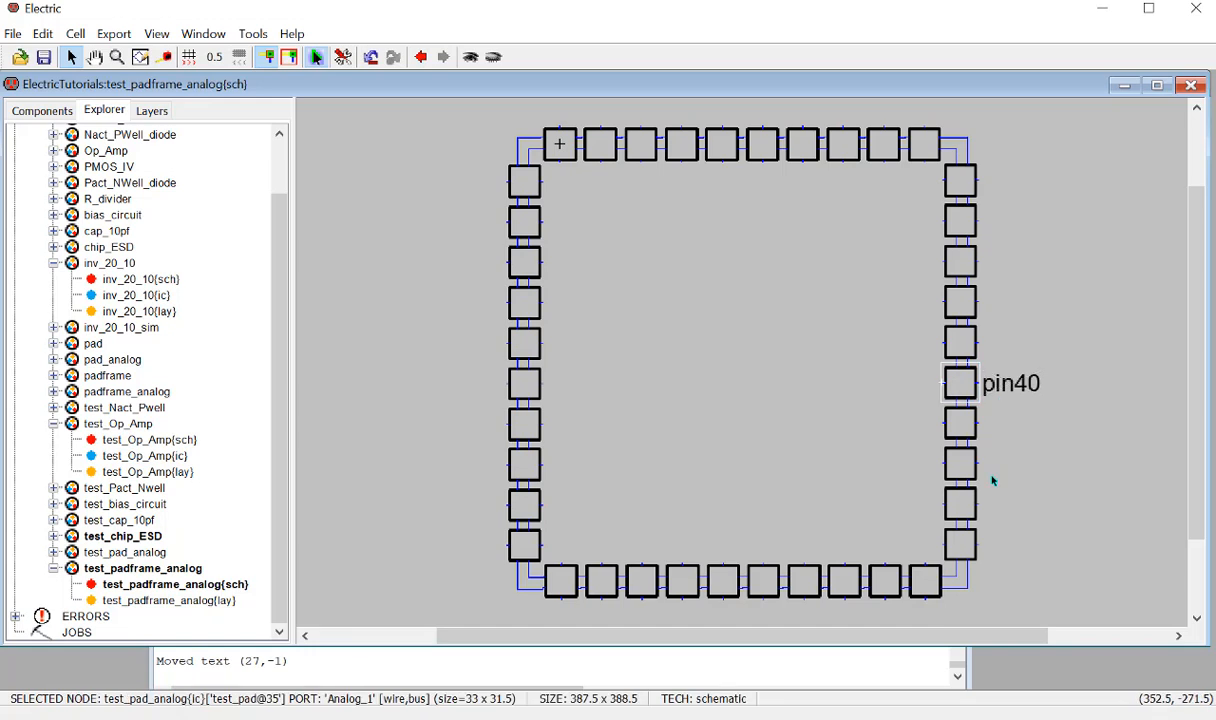
# Export the inner port (Analog_1) of the pin40 pad as pin40_1.
pyautogui.hotkey('ctrl', 'e')
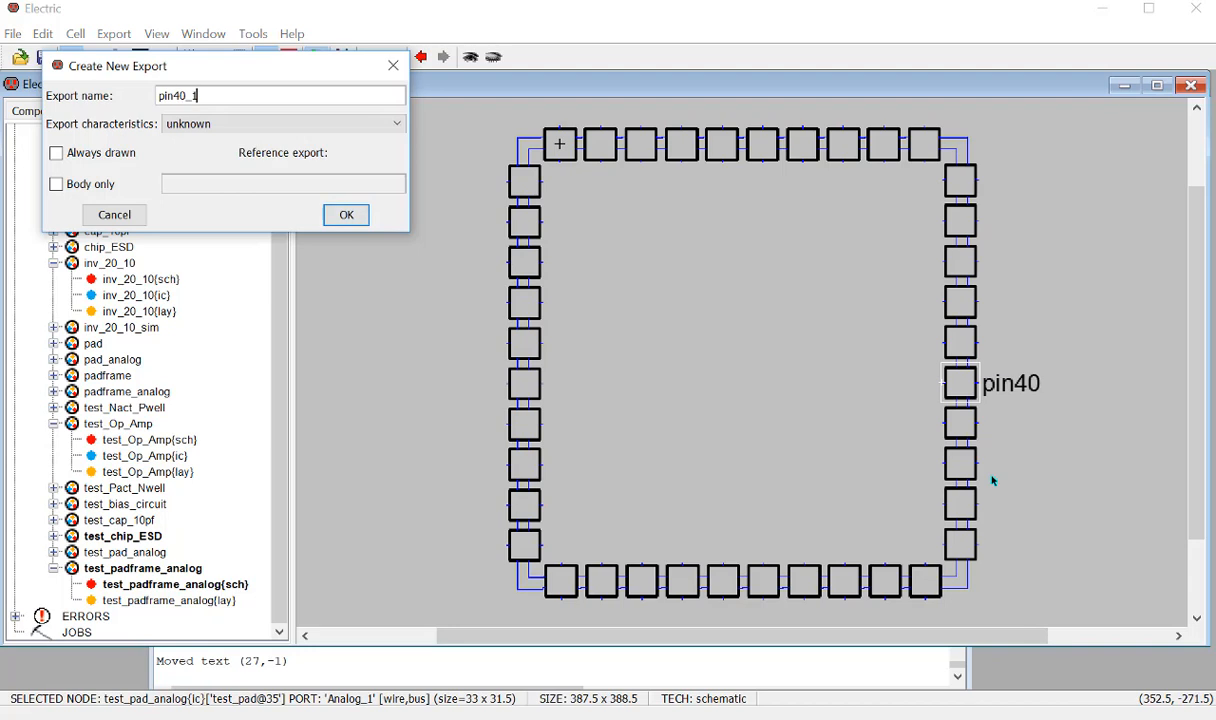
pyautogui.write('pin40_1')
pyautogui.press('Return')
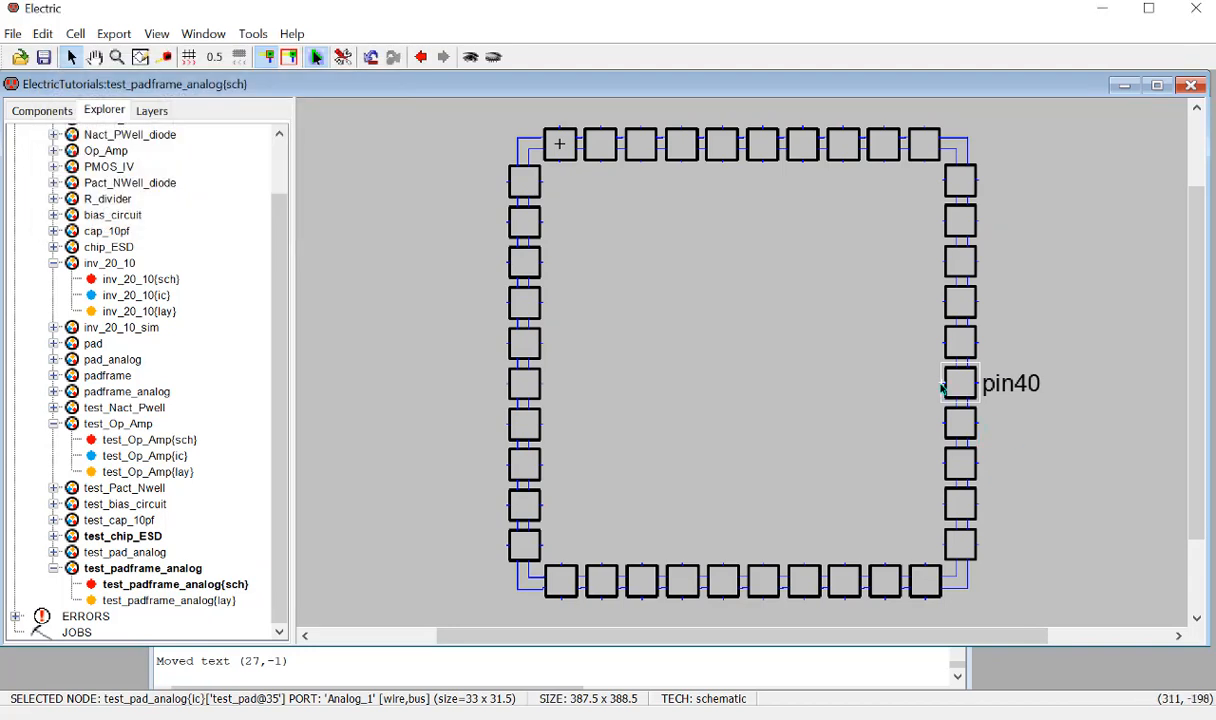
# Enlarge the pin40_1 export text to match the pin40 label and move it about 37 units left, beside the pad's inner edge.
pyautogui.hotkey('ctrl', 'i')
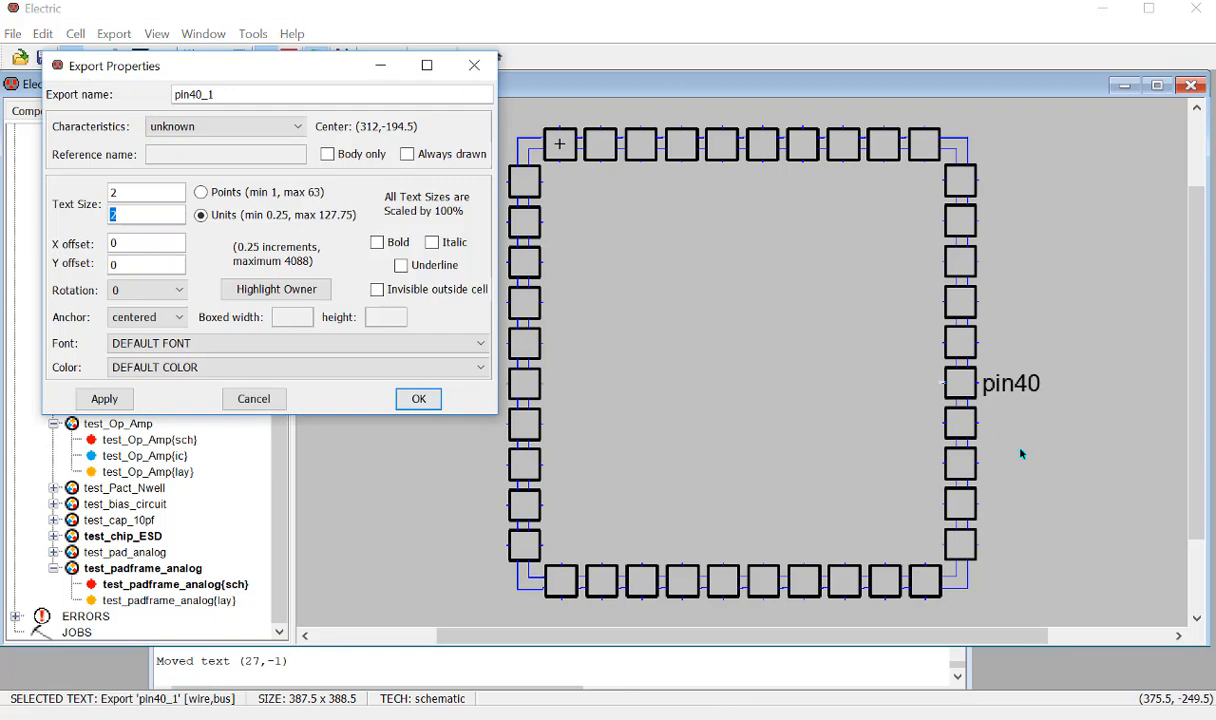
pyautogui.write('8')
pyautogui.press('Return')
pyautogui.moveTo(923, 391); pyautogui.dragTo(959, 408)
pyautogui.click(1086, 448)
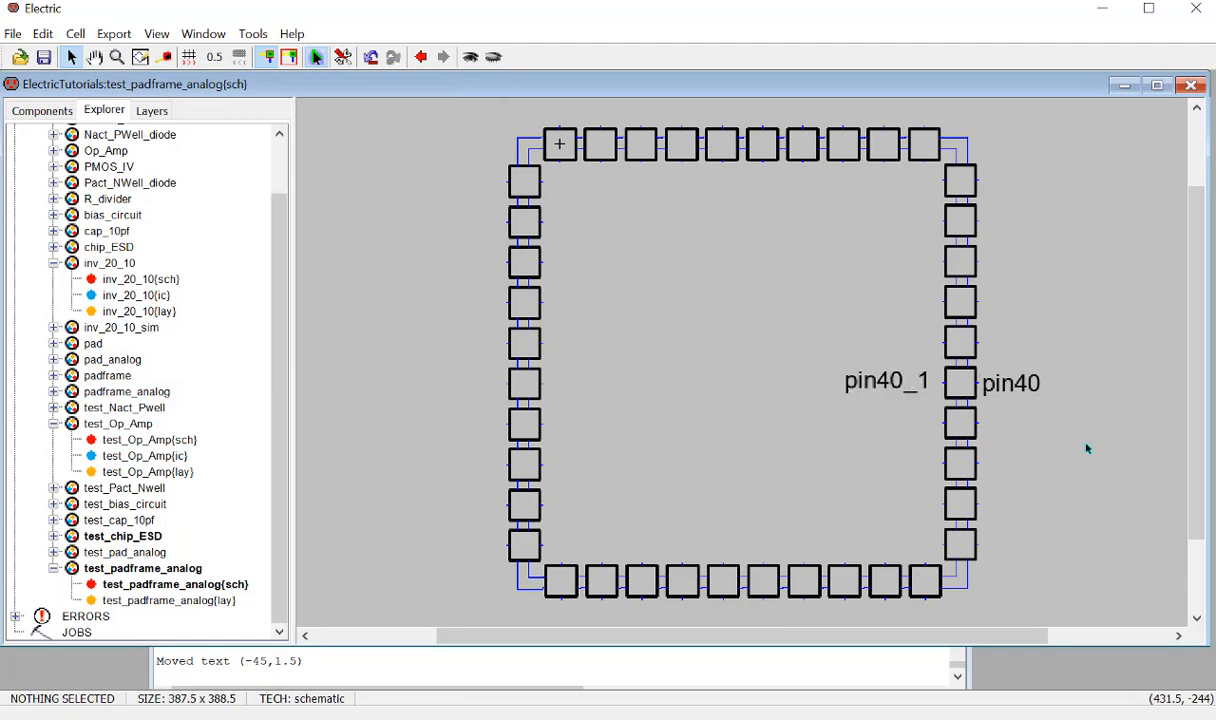
pyautogui.click(913, 390)
pyautogui.click(1083, 425)
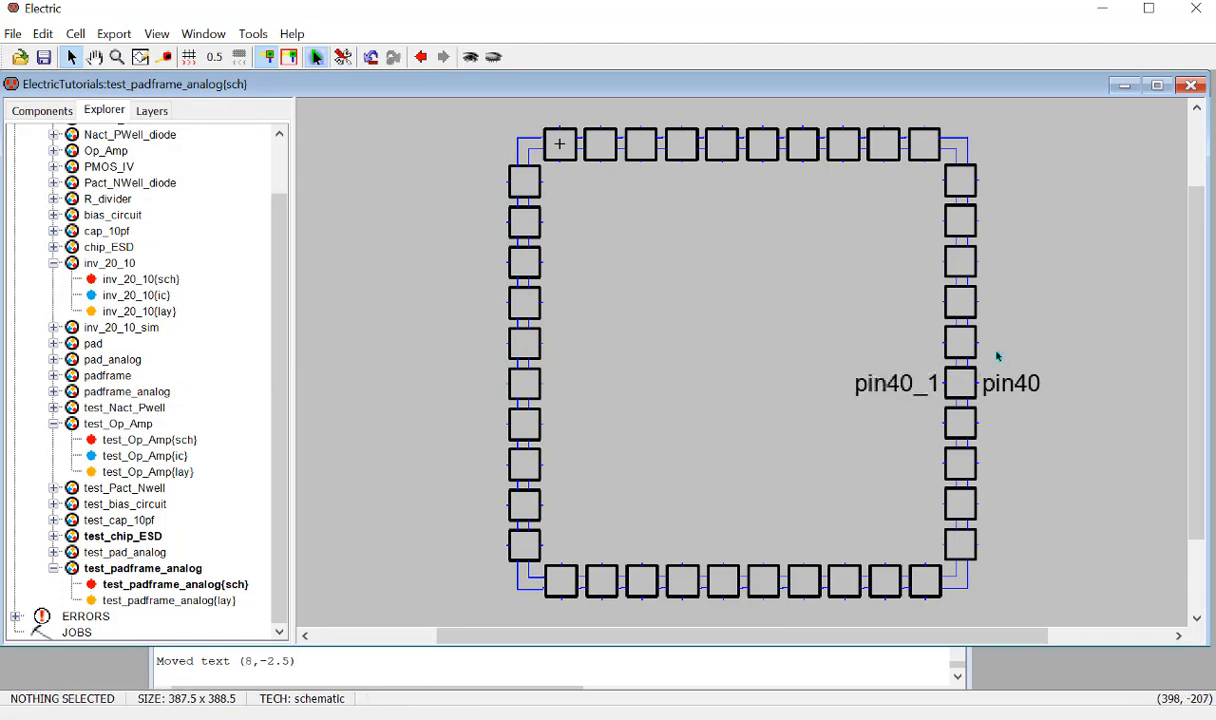
# Export the outer Analog port of the pad directly above the pin40 pad as pin1.
pyautogui.click(966, 340)
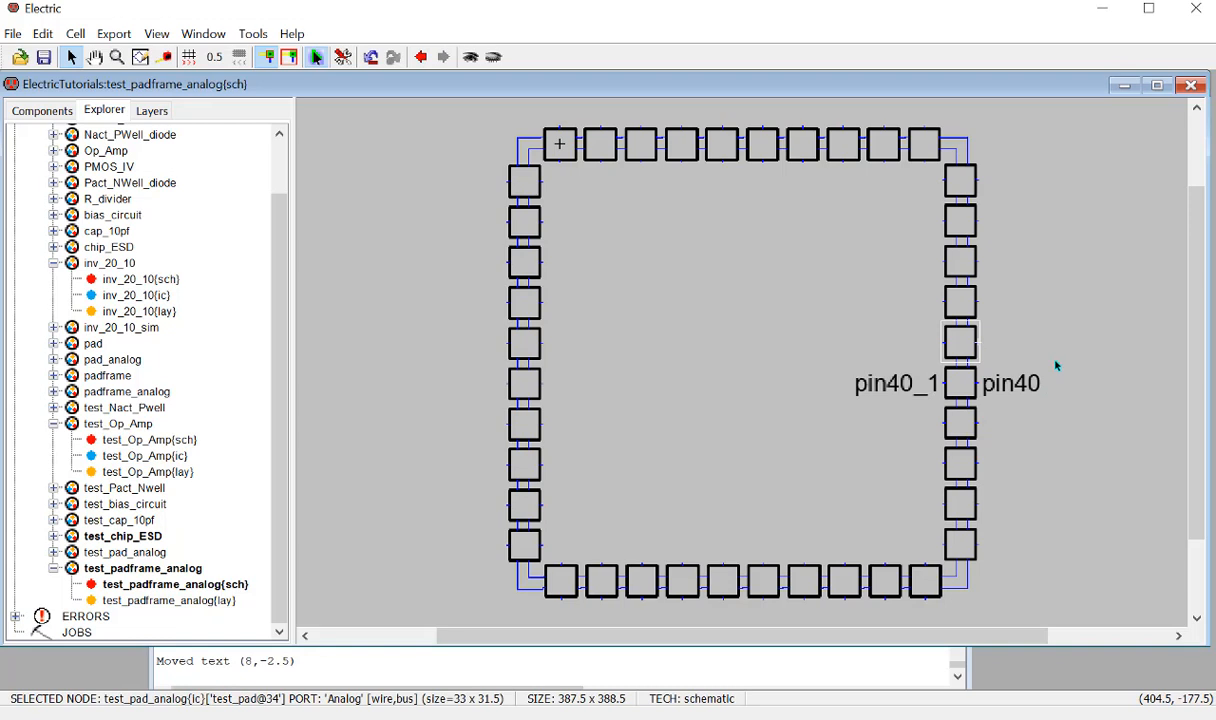
pyautogui.hotkey('ctrl', 'e')
pyautogui.write('p')
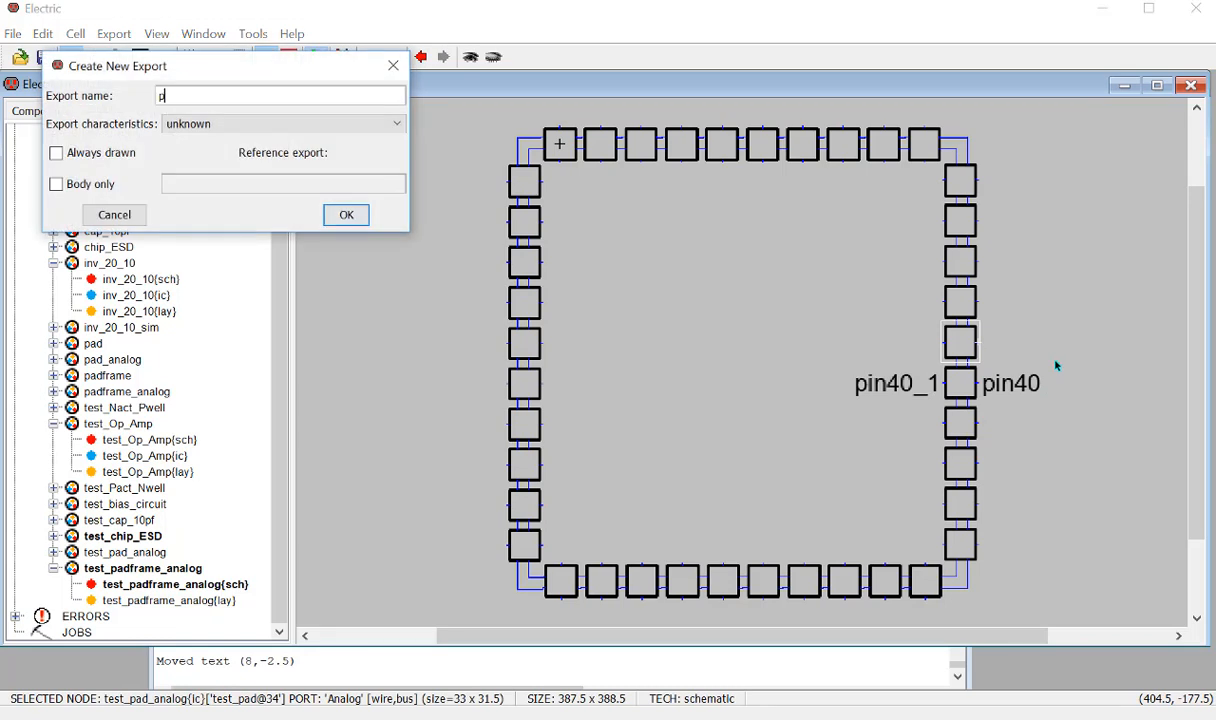
pyautogui.write('in40_1')
pyautogui.press('Return')
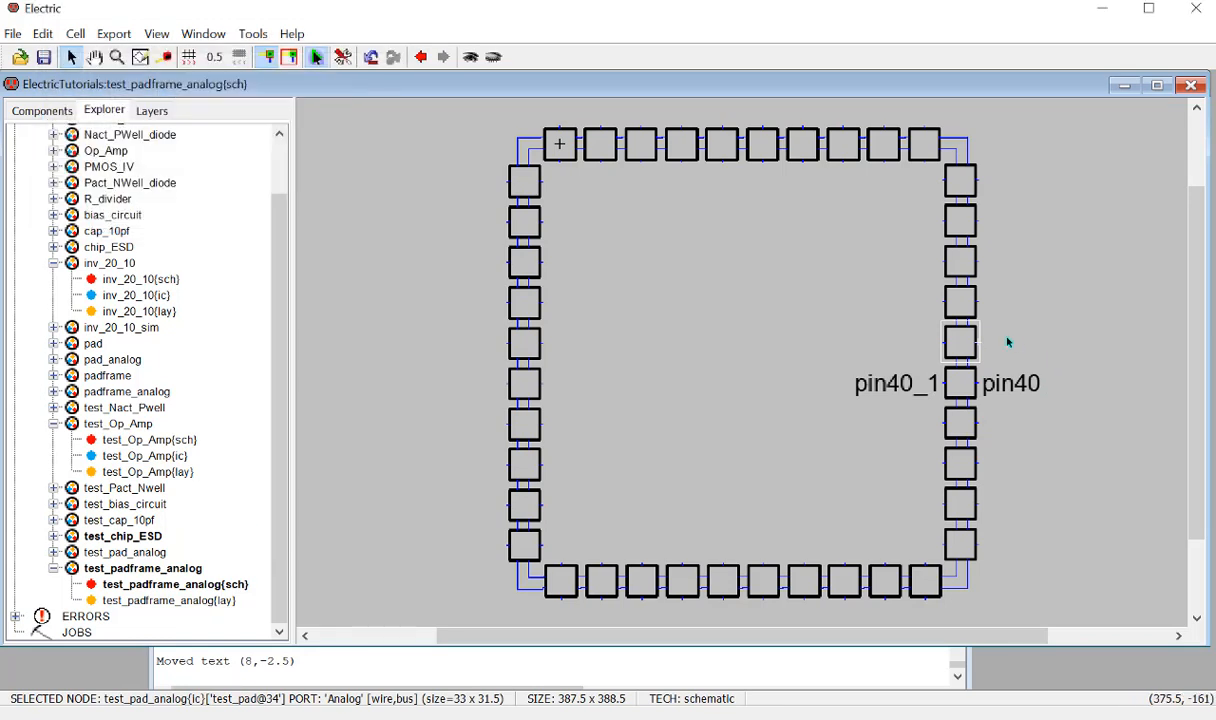
# Set the pin1 export text size to 20 units and move the label about 22 units right, outside its pad.
pyautogui.click(982, 372)
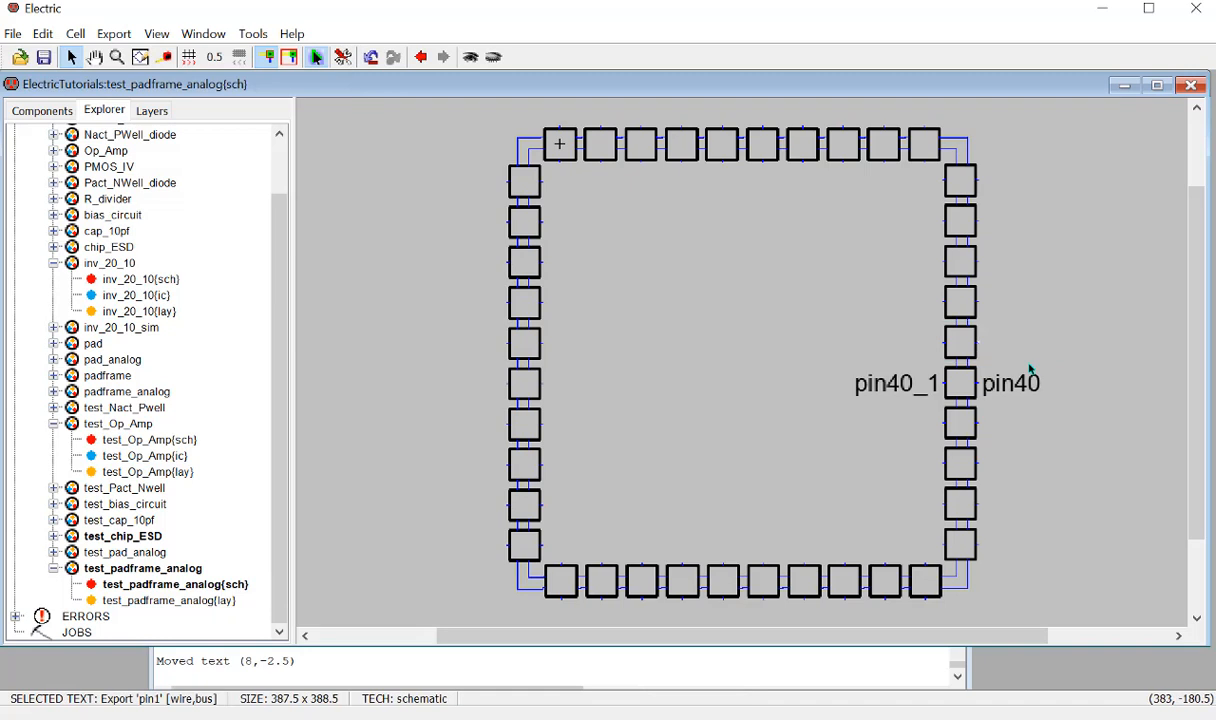
pyautogui.doubleClick(982, 372)
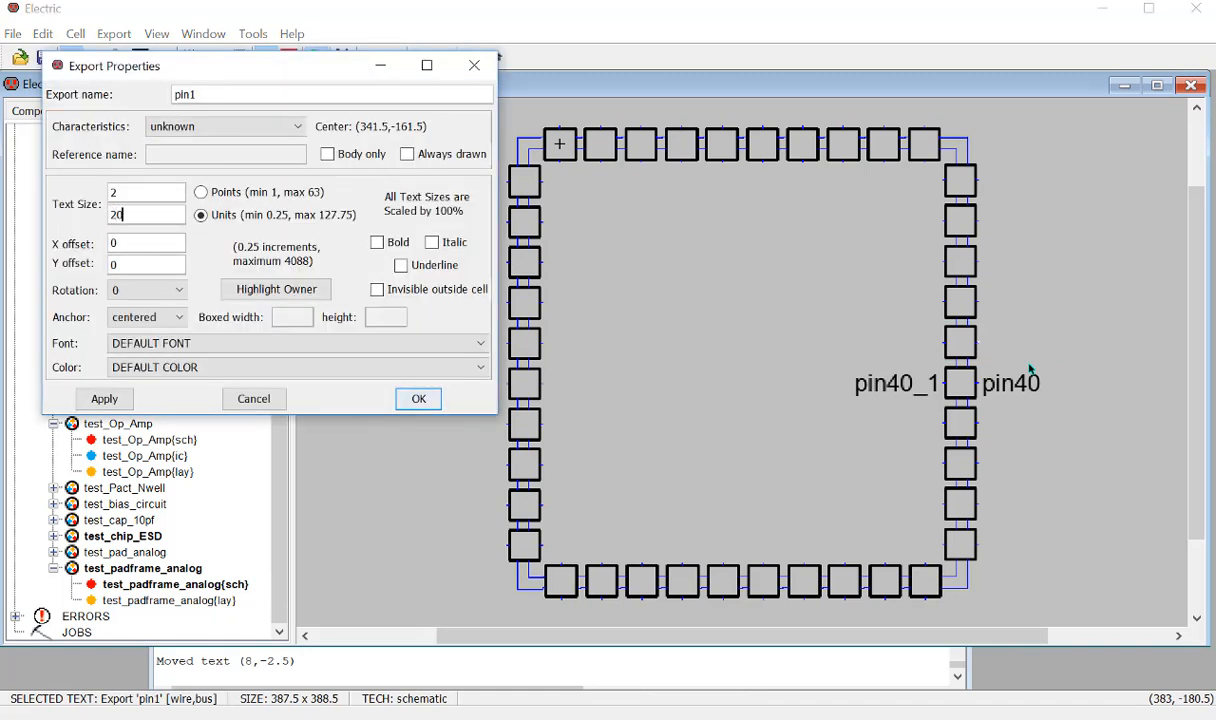
pyautogui.press('Return')
pyautogui.moveTo(1005, 346); pyautogui.dragTo(1013, 343)
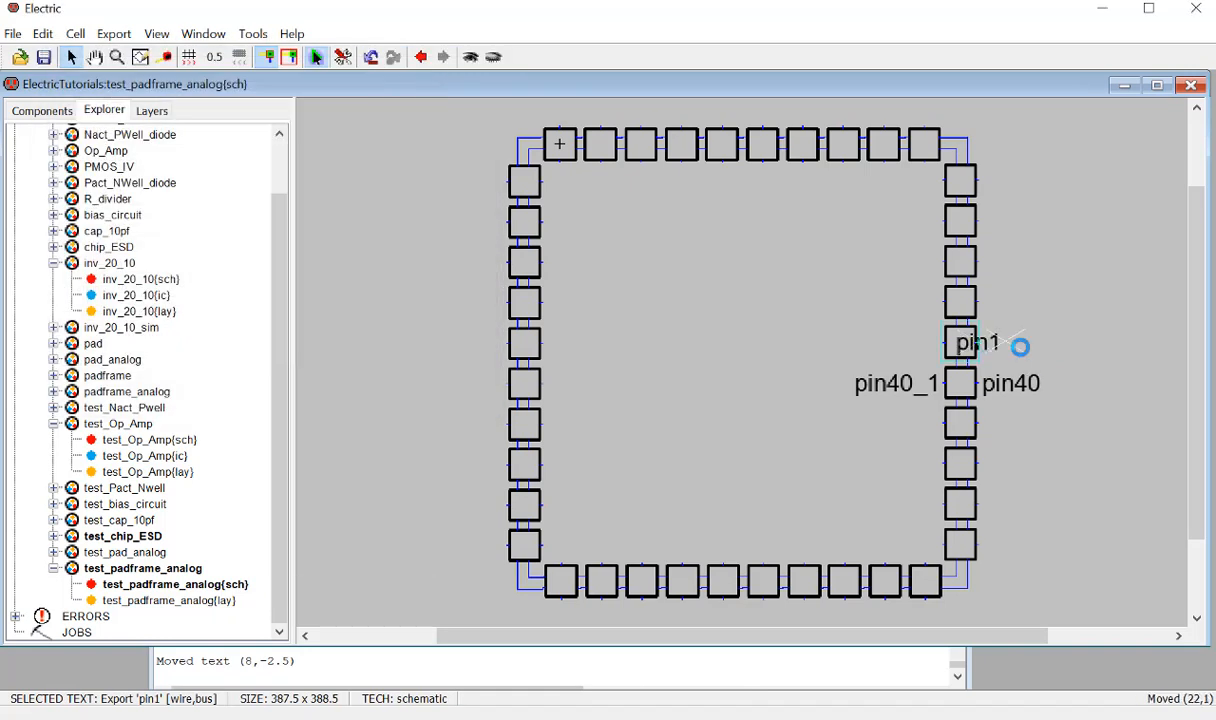
pyautogui.click(1034, 357)
# Export the inner port (Analog_1) of the pin1 pad as pin1_1.
pyautogui.click(944, 343)
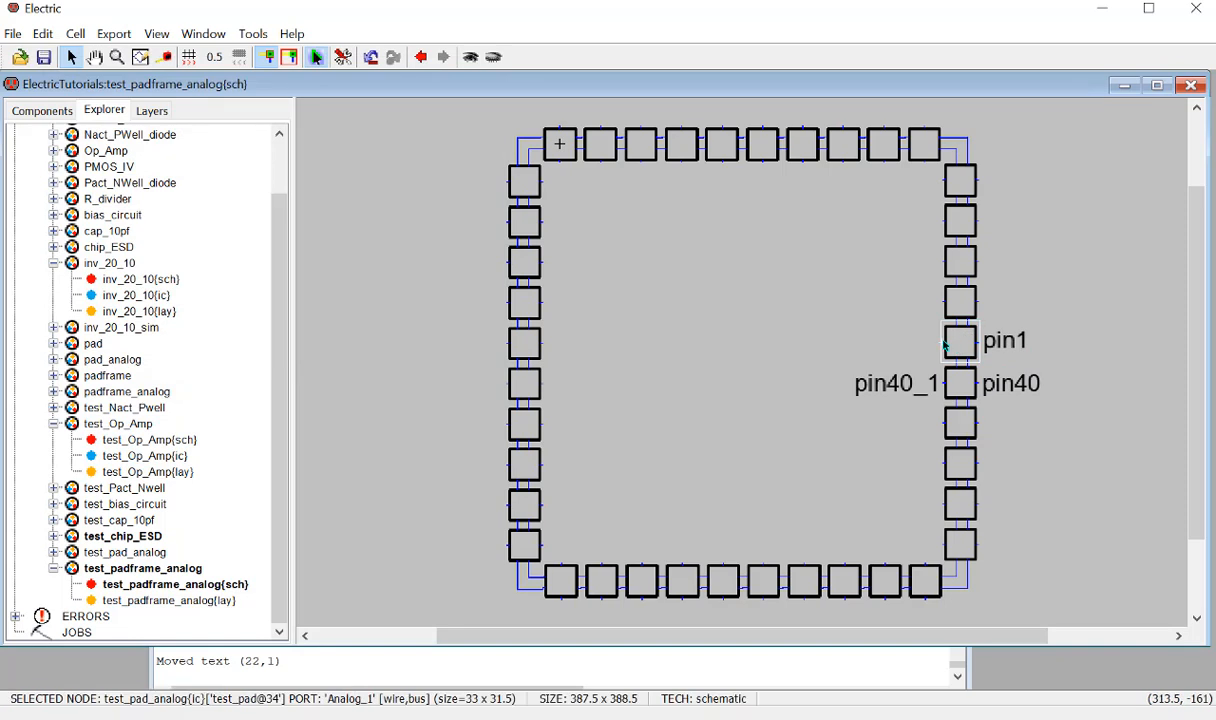
pyautogui.hotkey('ctrl', 'e')
pyautogui.write('pin1_')
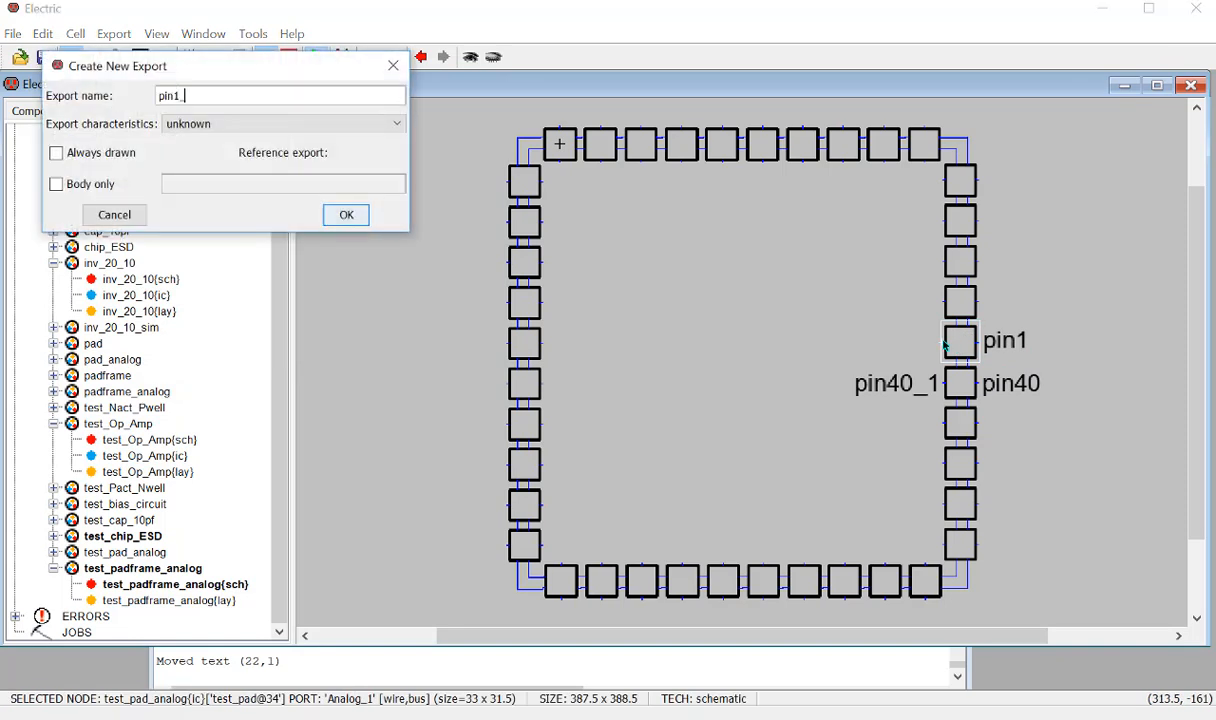
pyautogui.write('1')
pyautogui.press('Return')
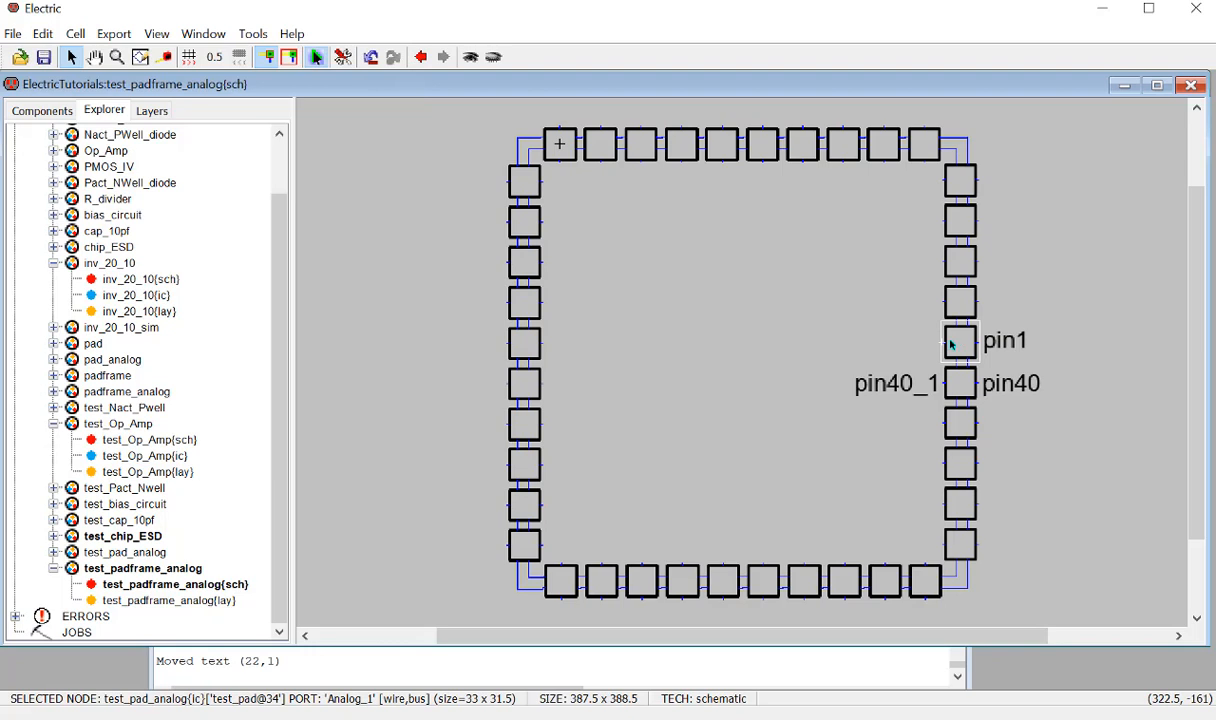
# Enlarge the pin1_1 export text to match the pin1 label and move it about 36 units left, inside the padframe.
pyautogui.click(961, 382)
pyautogui.doubleClick(961, 382)
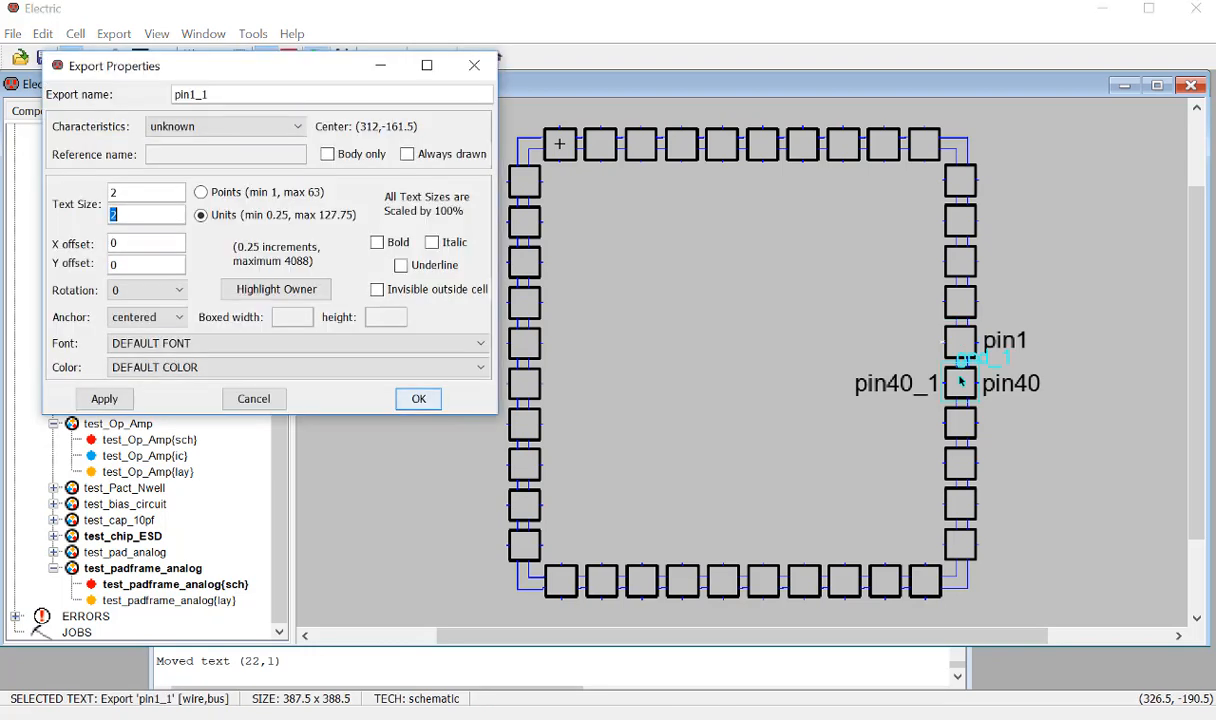
pyautogui.press('Return')
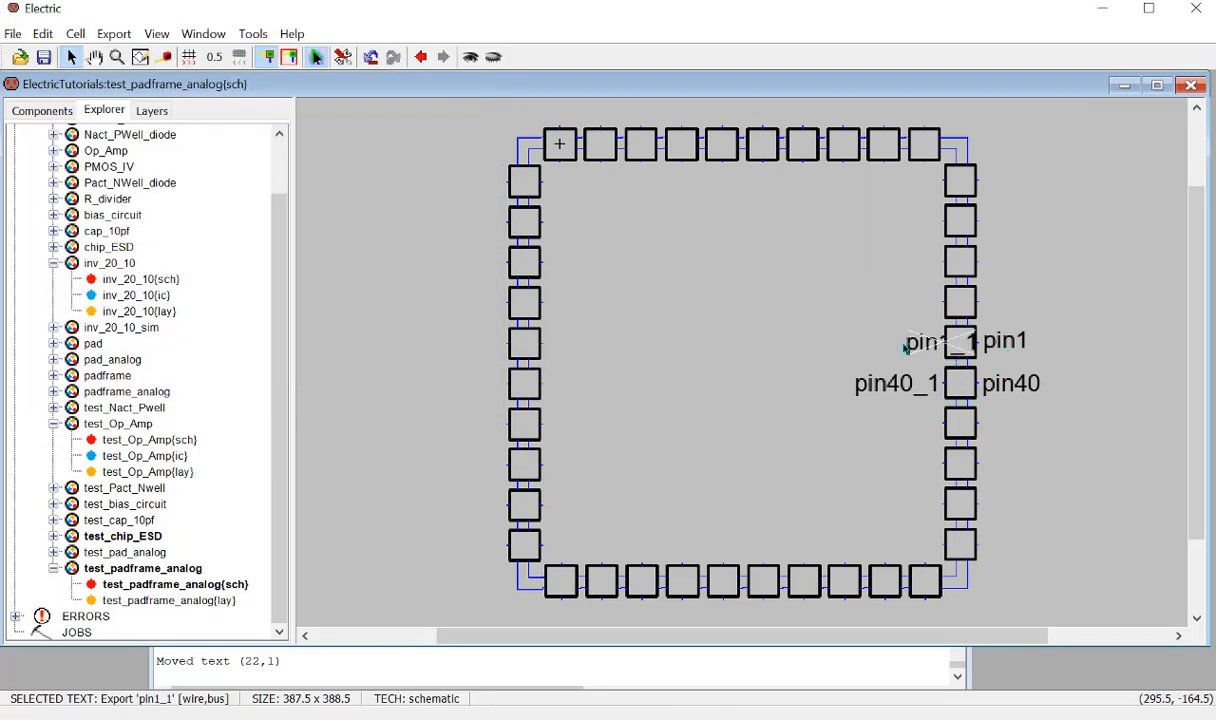
pyautogui.moveTo(912, 346); pyautogui.dragTo(868, 345)
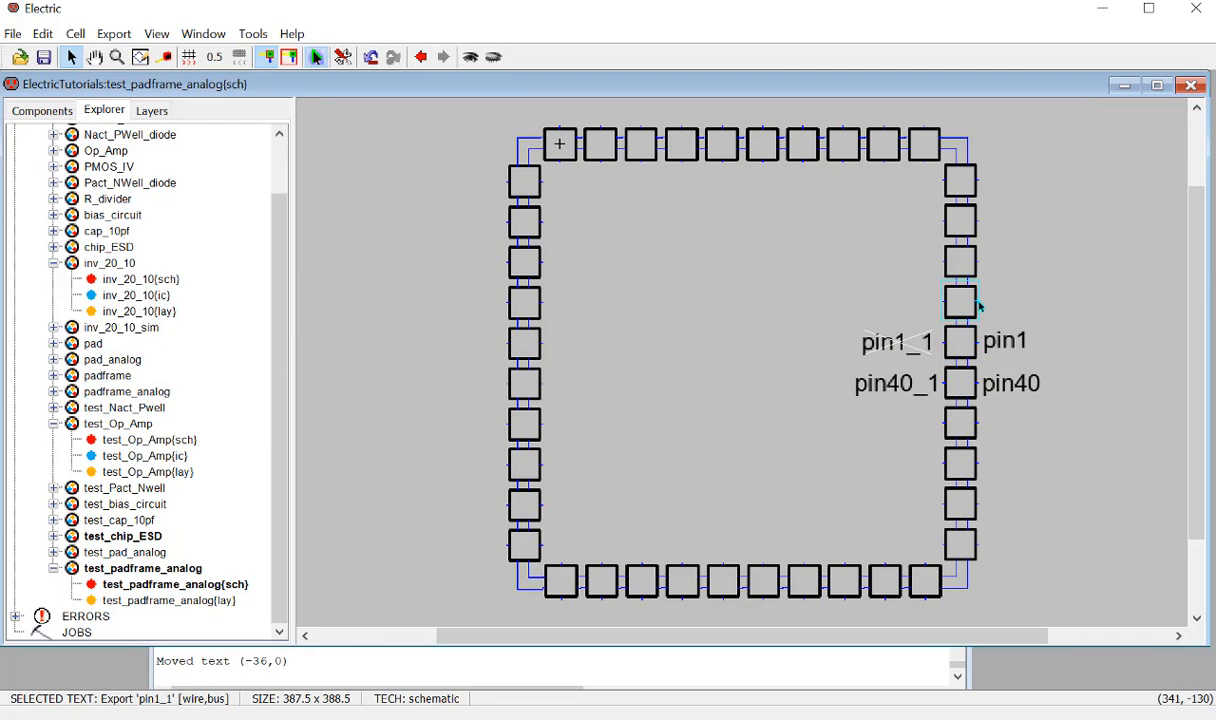
# Export the outer Analog port of the pad directly above the pin1 pad as pin2.
pyautogui.click(962, 300)
pyautogui.hotkey('ctrl', 'e')
pyautogui.write('pin2')
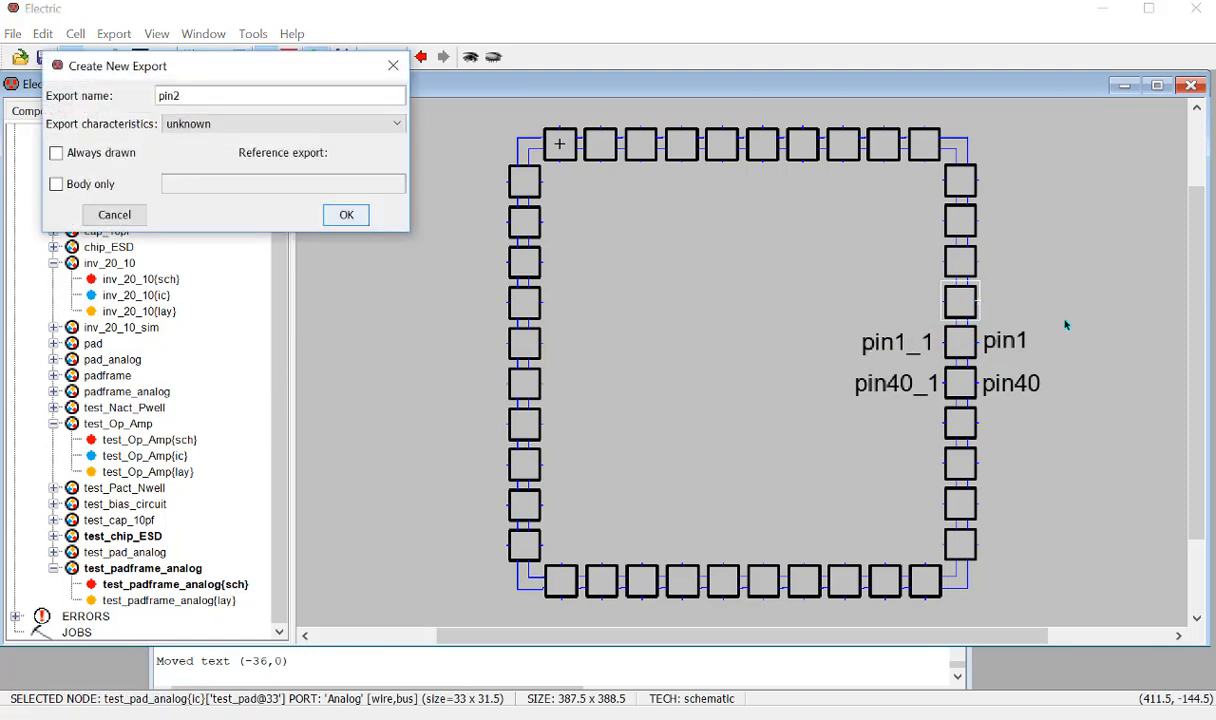
pyautogui.press('Return')
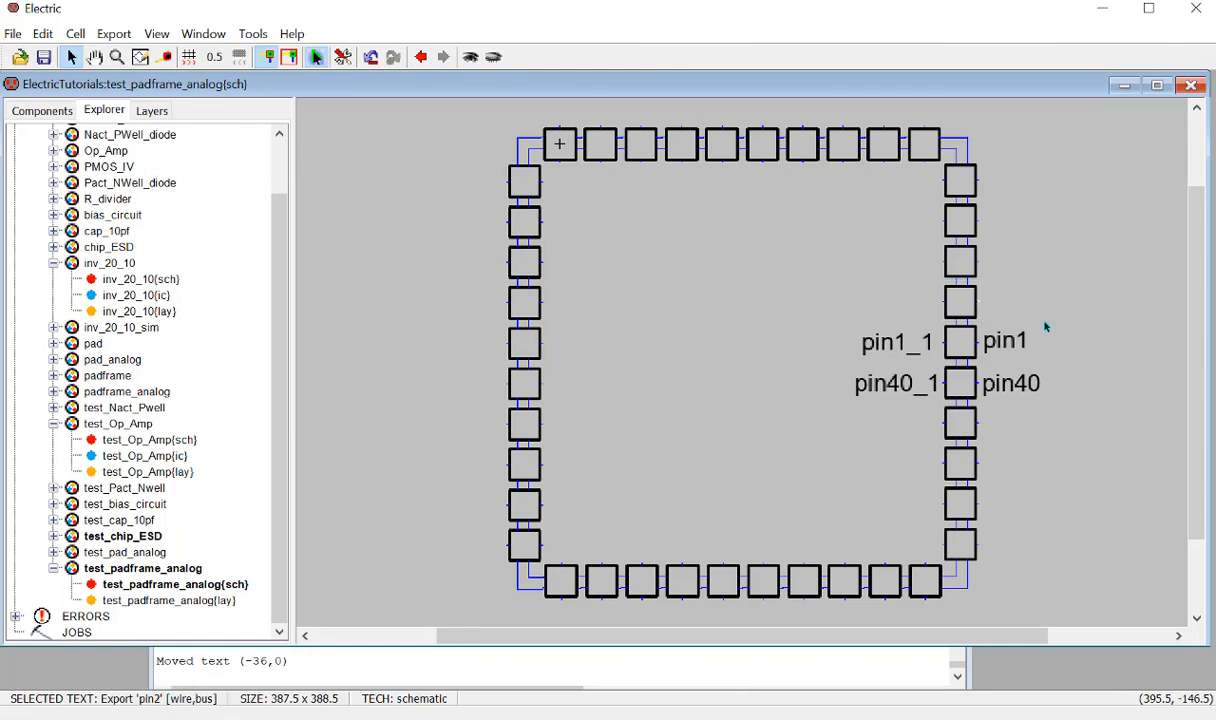
# Enlarge the pin2 export text to match the other labels and move it about 28 units right, outside its pad.
pyautogui.hotkey('ctrl', 'i')
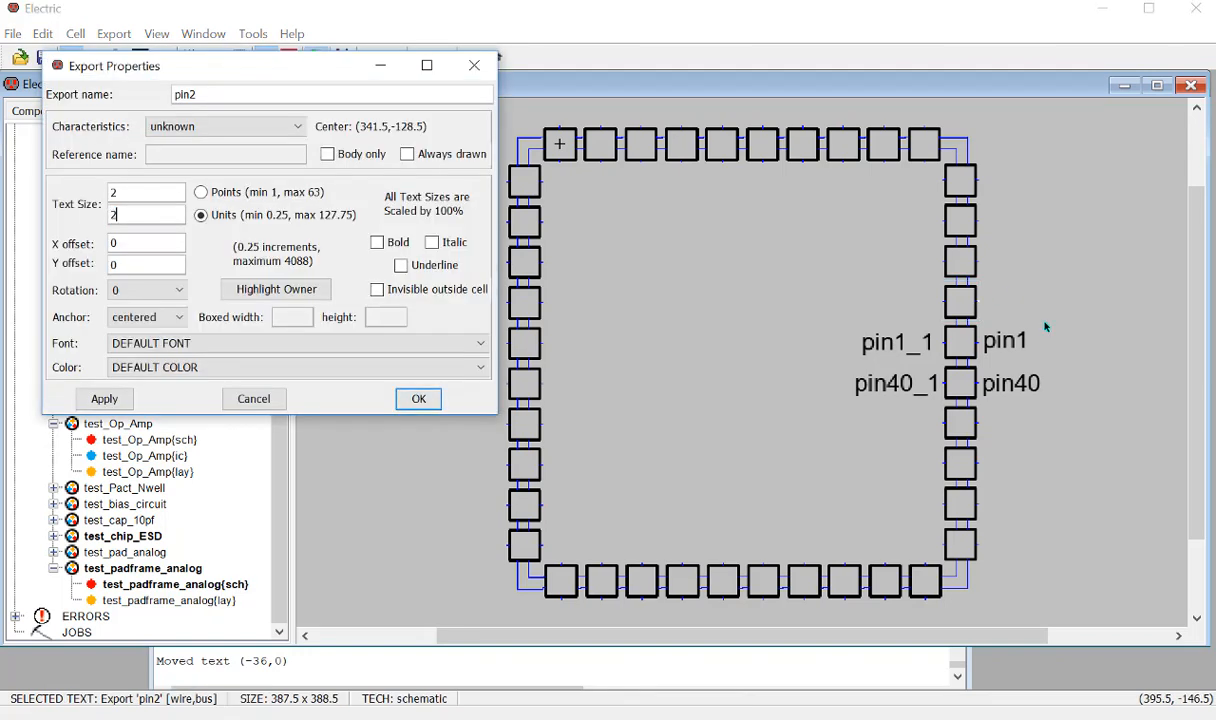
pyautogui.press('Return')
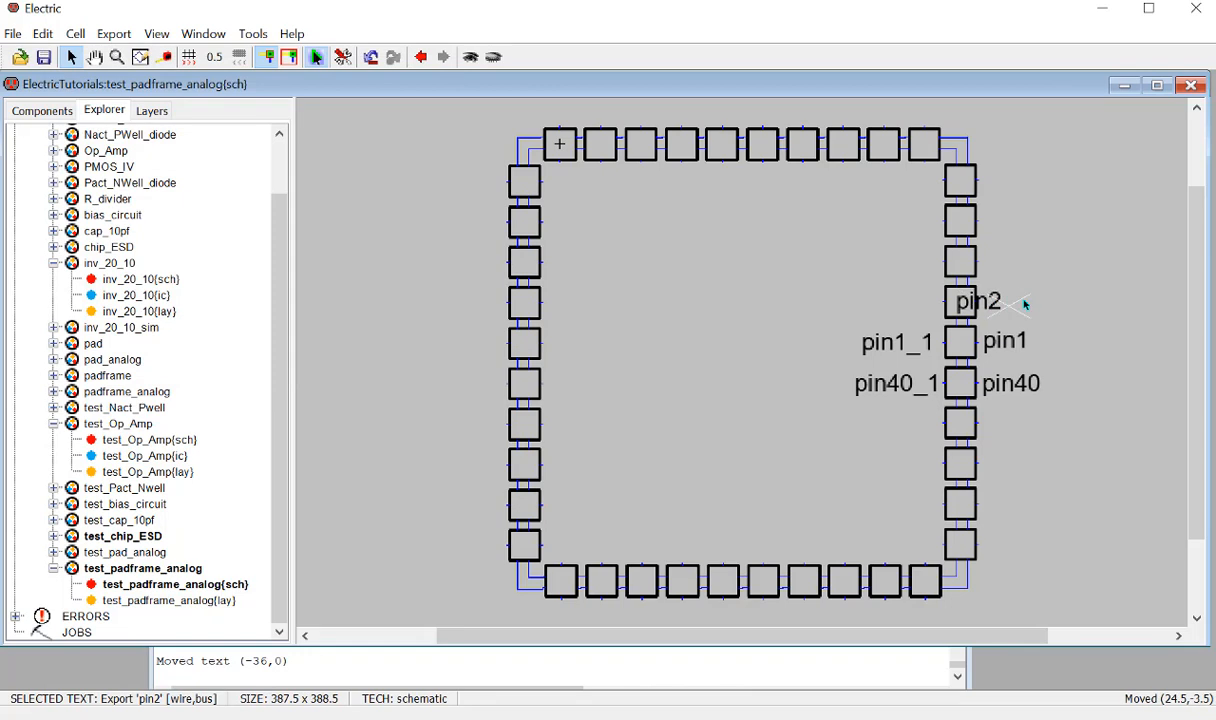
pyautogui.moveTo(1024, 304)
pyautogui.mouseDown()
pyautogui.moveTo(1061, 318)
pyautogui.moveTo(1028, 301)
pyautogui.mouseUp()
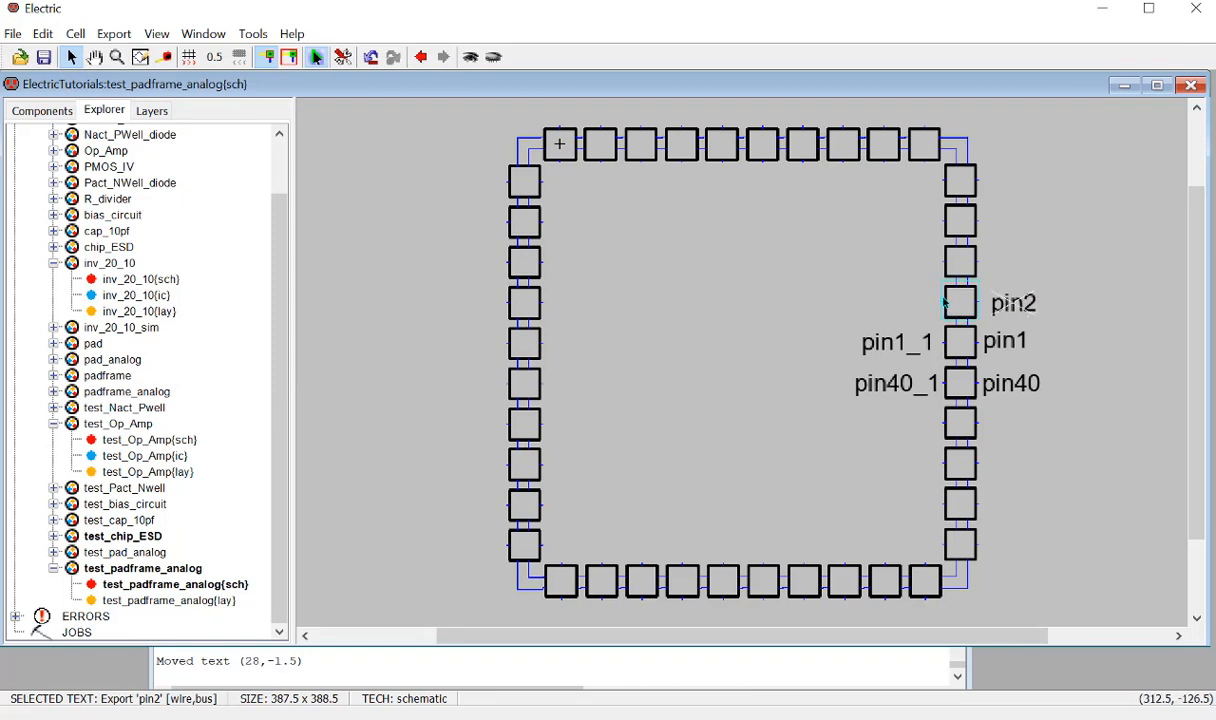
# Export the inner port (Analog_1) of the pin2 pad as pin2_1.
pyautogui.click(943, 301)
pyautogui.hotkey('ctrl', 'e')
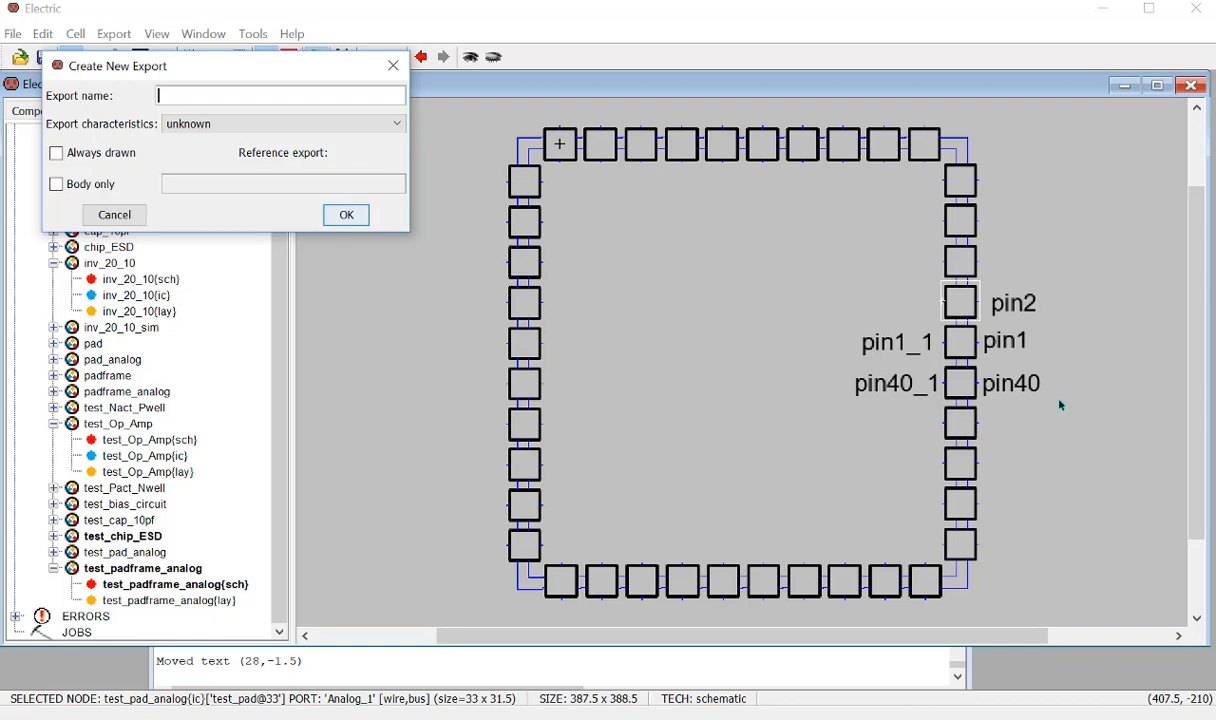
pyautogui.write('pin2_1')
pyautogui.press('Return')
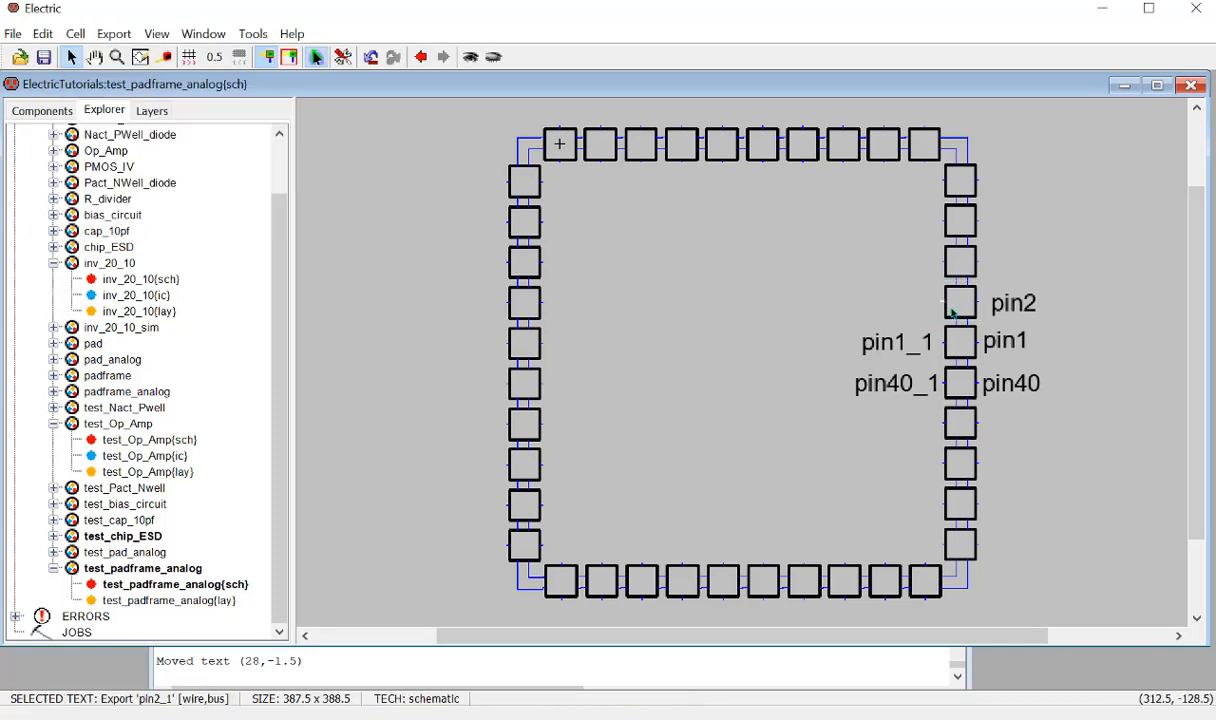
# Enlarge the pin2_1 export text to match the pin2 label and move it about 35 units left, inside the padframe.
pyautogui.hotkey('ctrl', 'i')
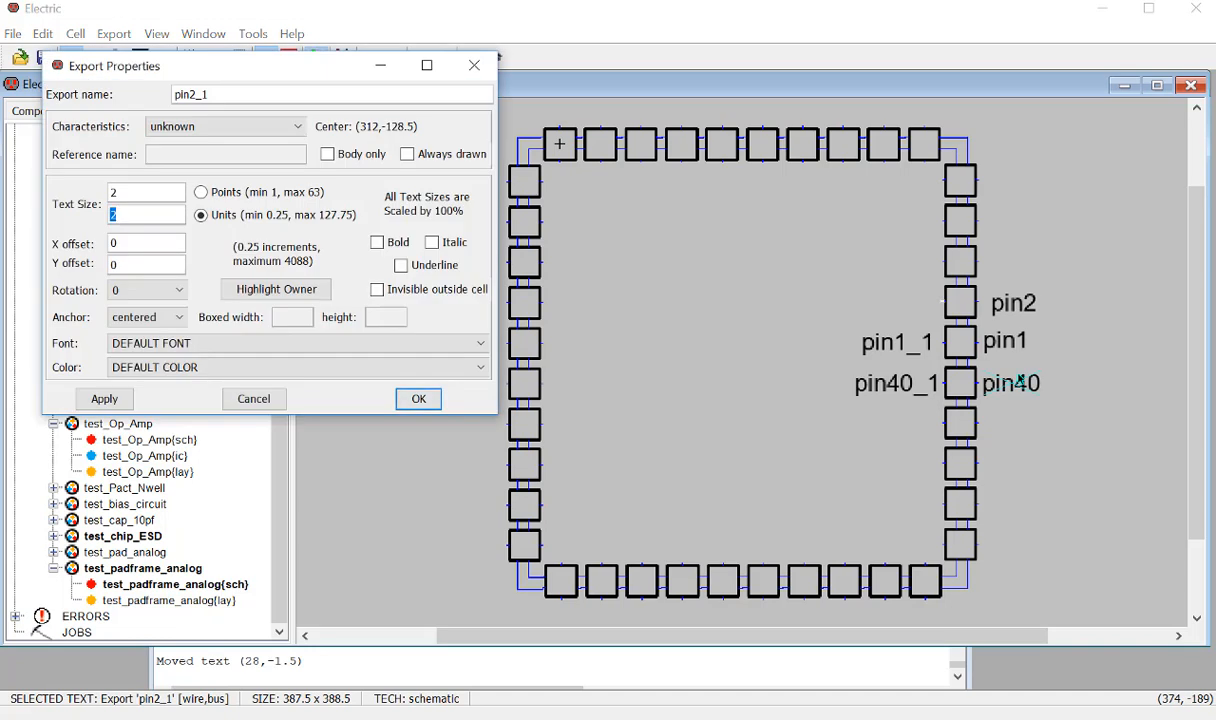
pyautogui.press('Return')
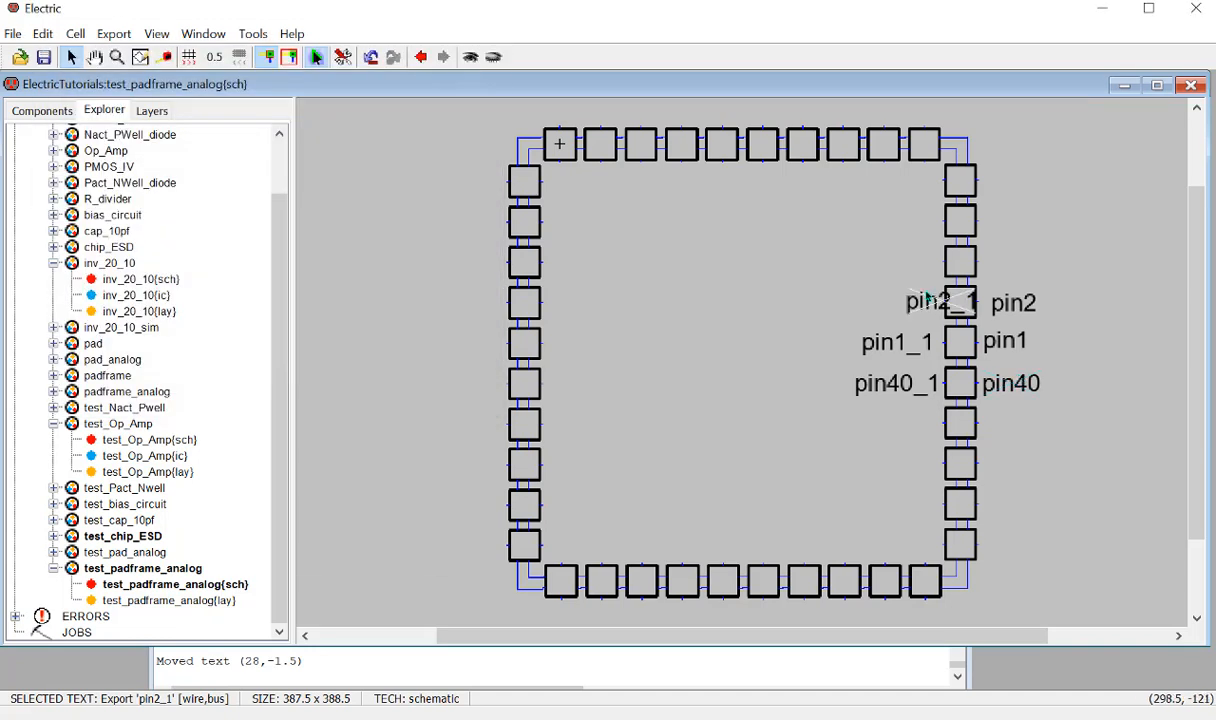
pyautogui.moveTo(889, 298); pyautogui.dragTo(883, 297)
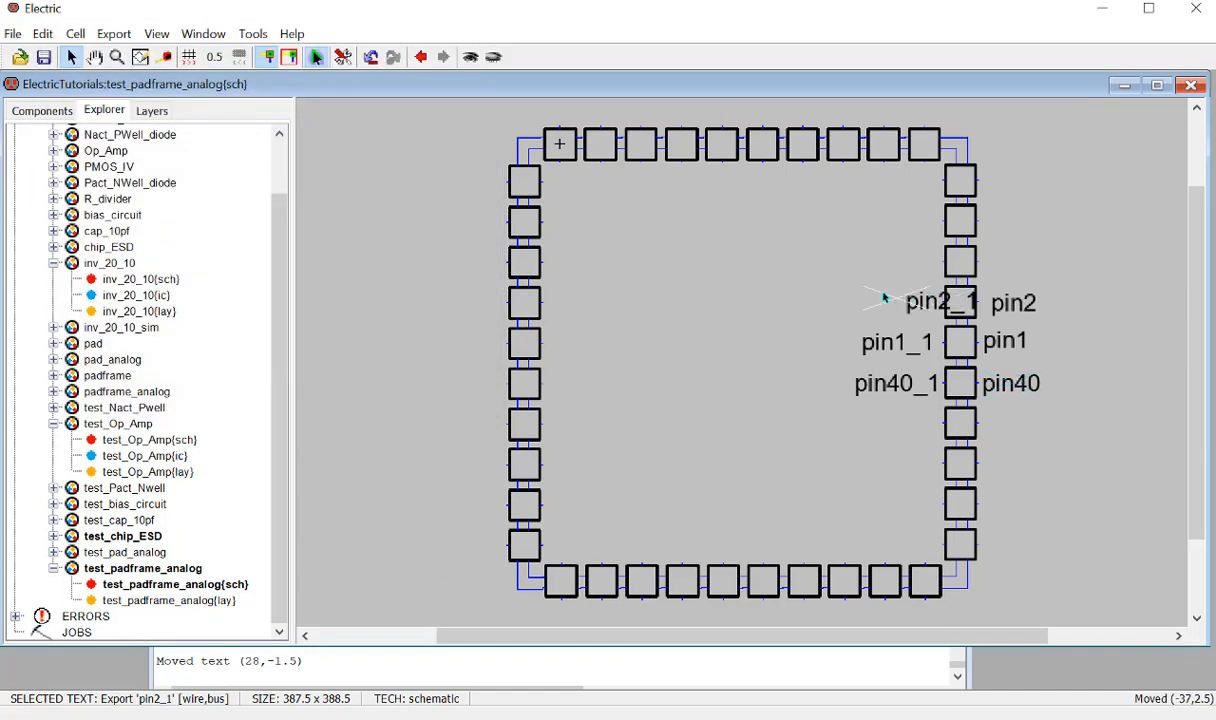
pyautogui.click(1031, 261)
# Export the outer Analog port of the pad directly above the pin2 pad as pin3.
pyautogui.click(962, 258)
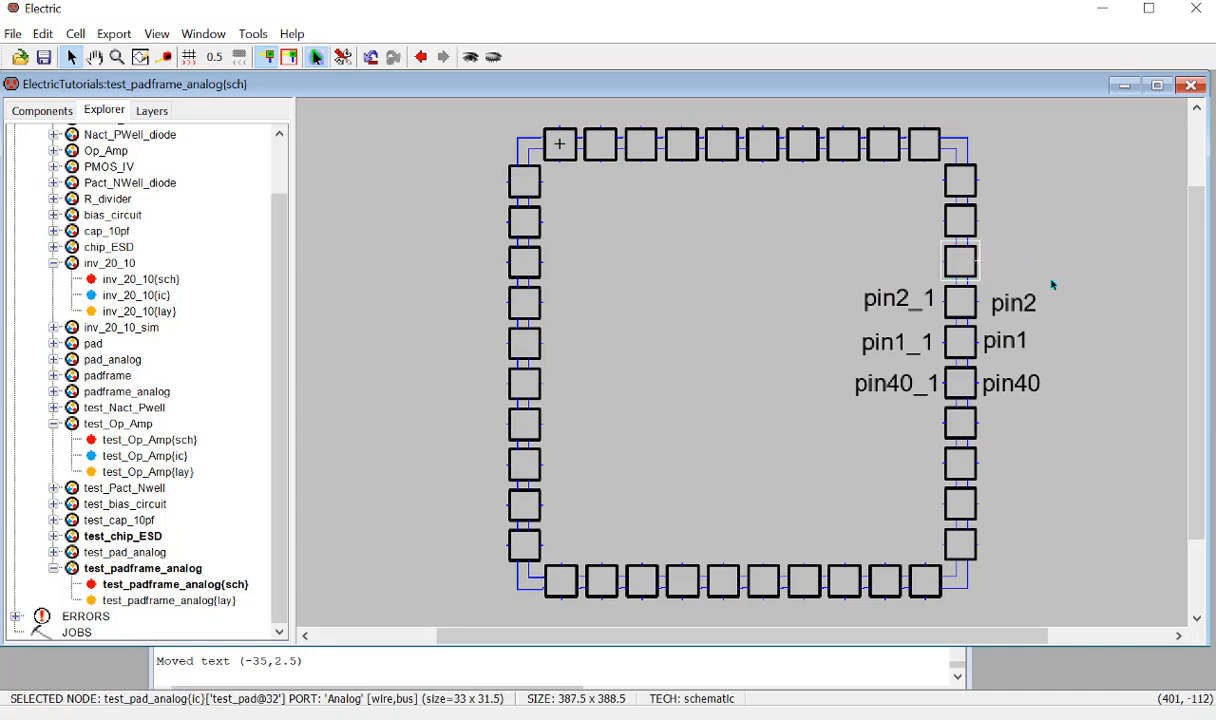
pyautogui.hotkey('ctrl', 'e')
pyautogui.write('p')
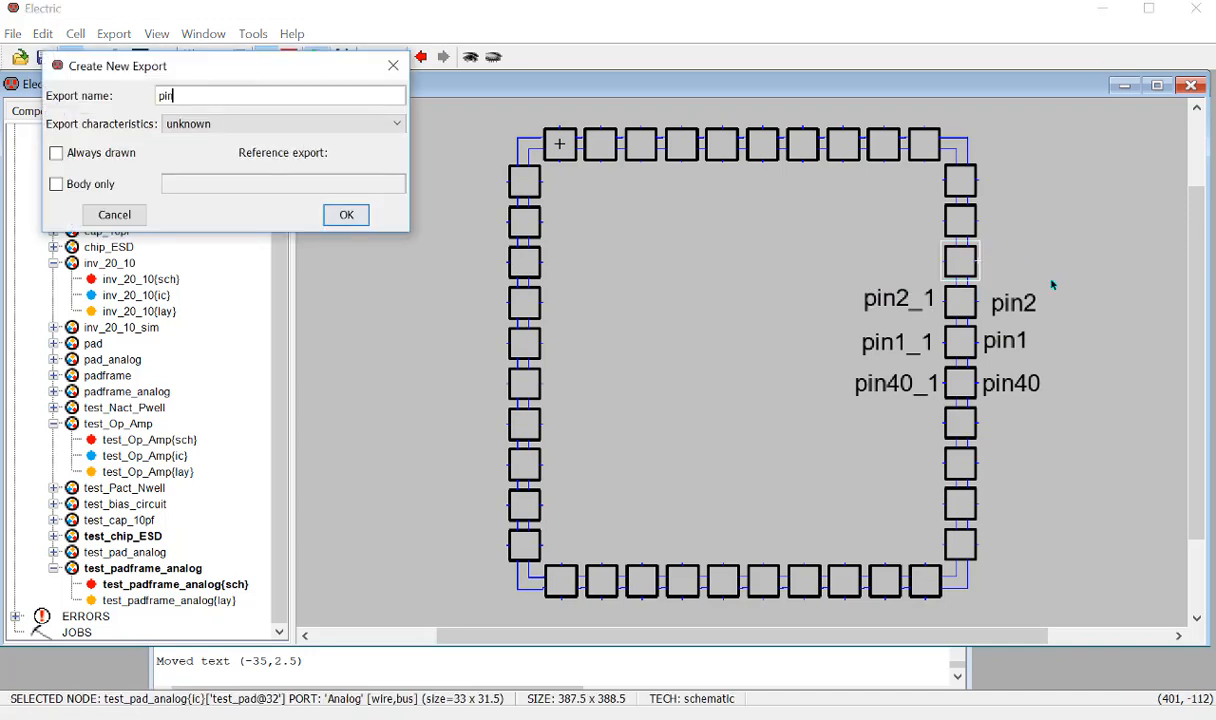
pyautogui.write('in')
pyautogui.press('Return')
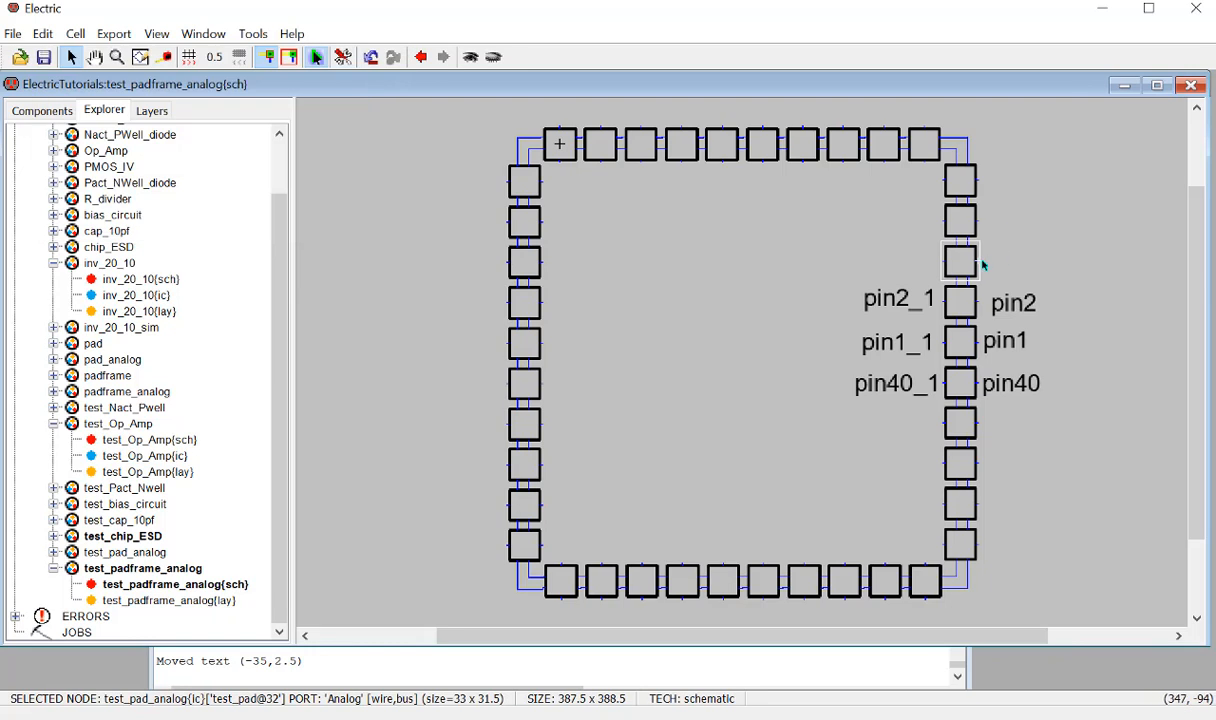
# Set the pin3 export text size to 20 units and move the label about 27 units right, outside its pad.
pyautogui.click(986, 264)
pyautogui.hotkey('ctrl', 'i')
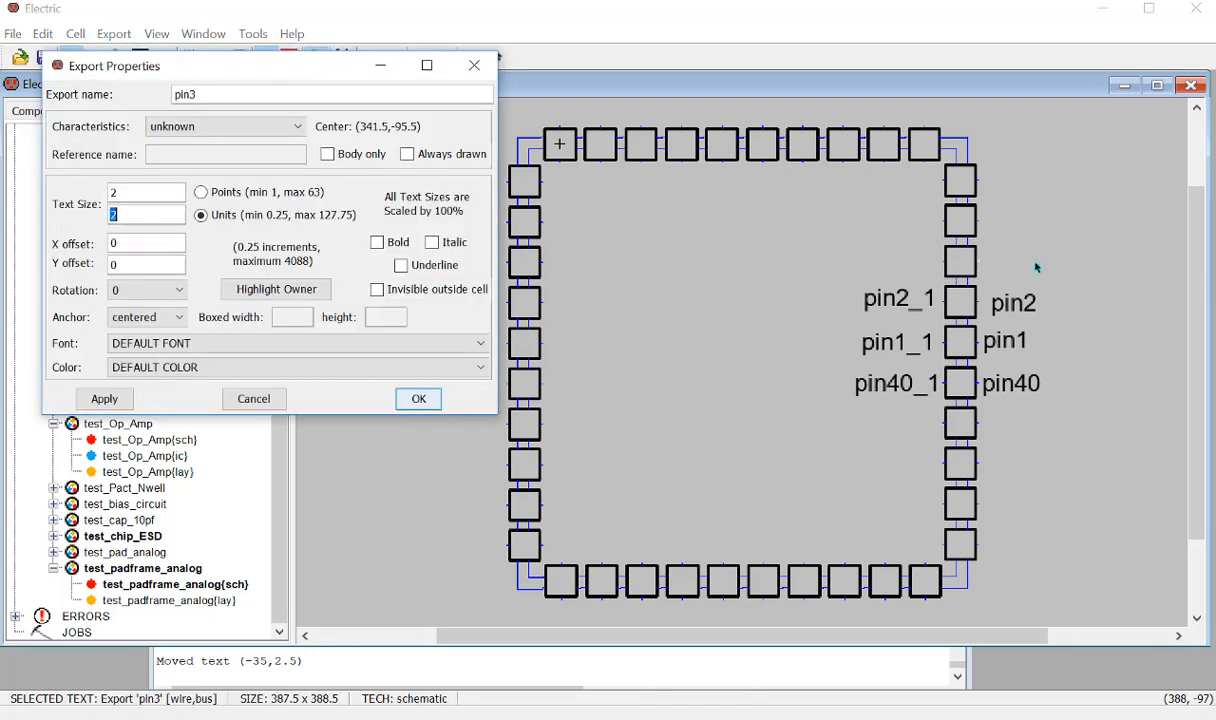
pyautogui.write('20')
pyautogui.press('Return')
pyautogui.moveTo(1000, 260); pyautogui.dragTo(1030, 259)
pyautogui.click(1075, 274)
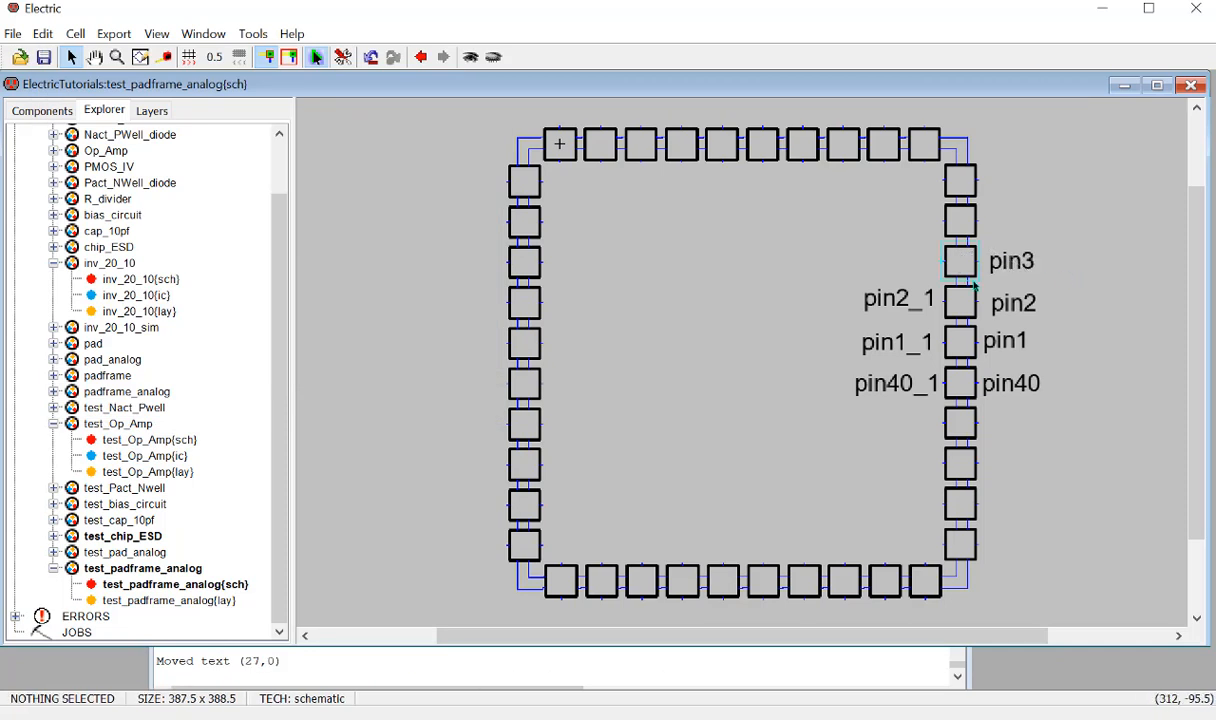
# Export the inner port (Analog_1) of the pin3 pad as pin3_1.
pyautogui.doubleClick(1020, 305)
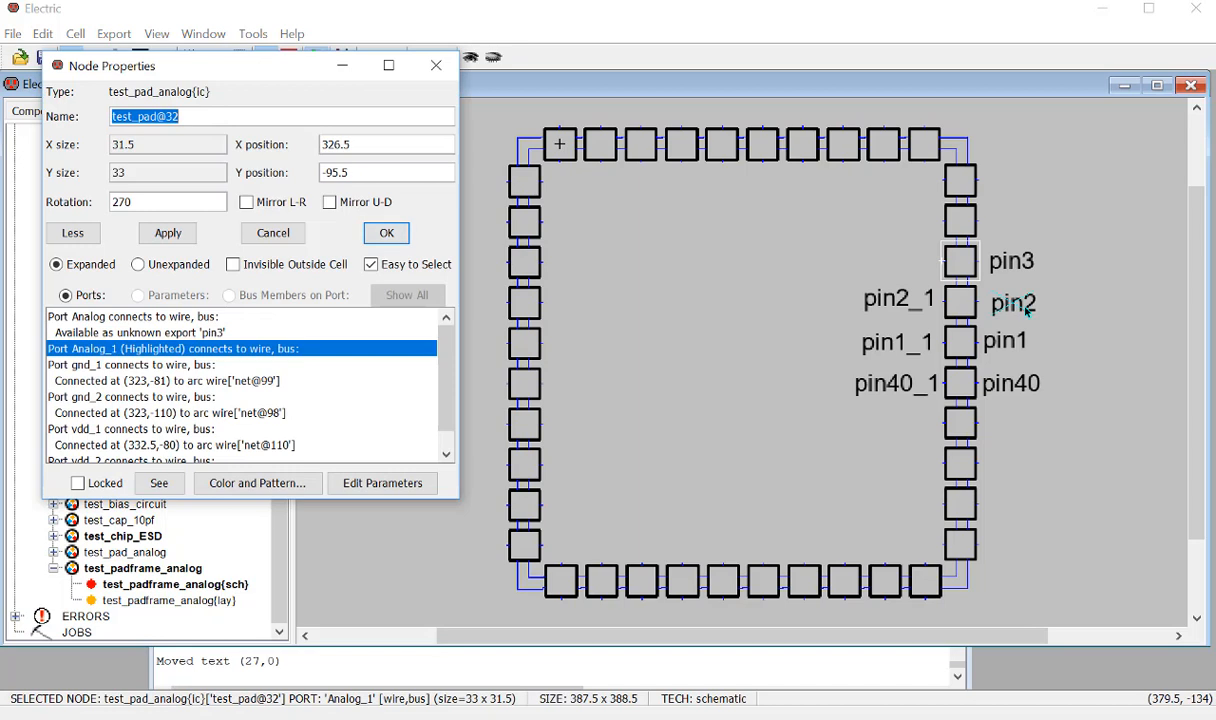
pyautogui.click(436, 65)
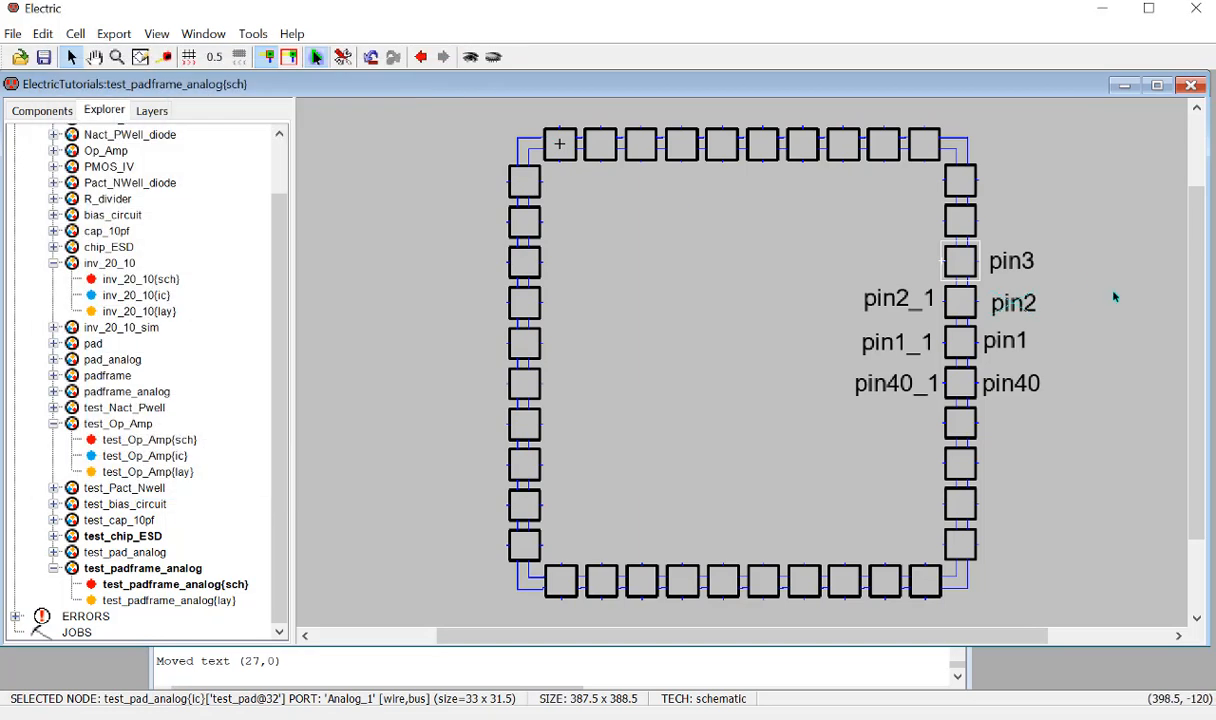
pyautogui.hotkey('ctrl', 'e')
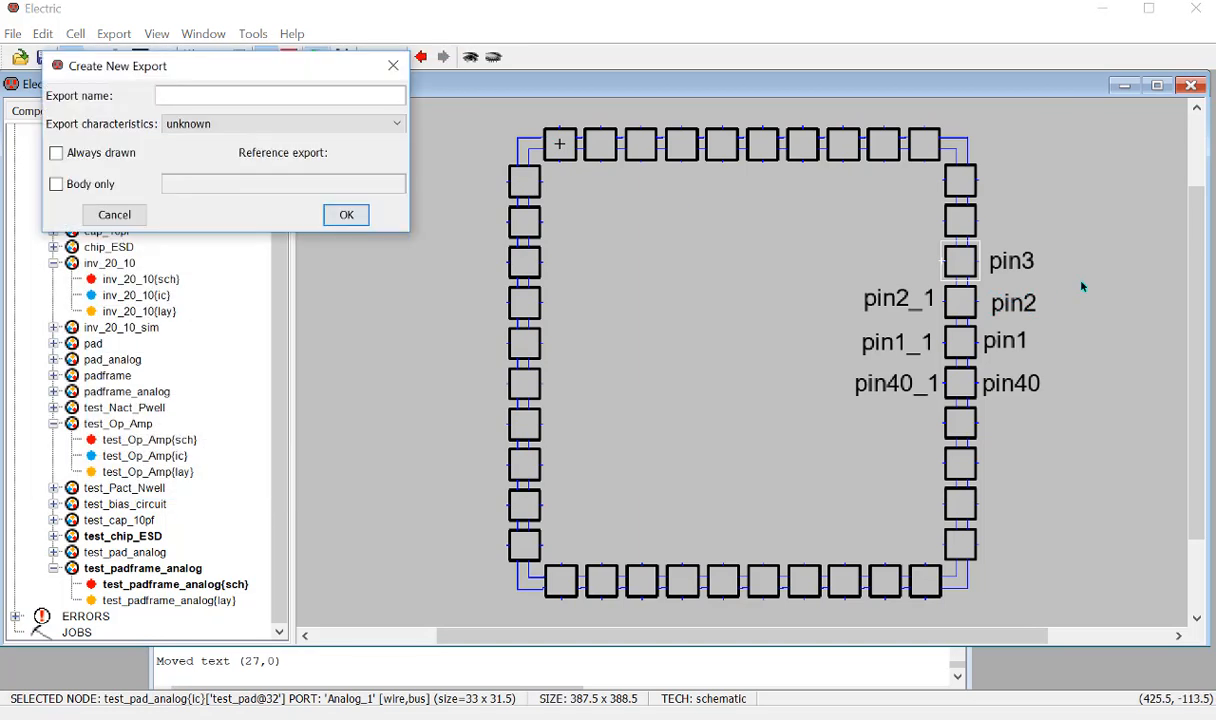
pyautogui.write('pin3_1')
pyautogui.press('Return')
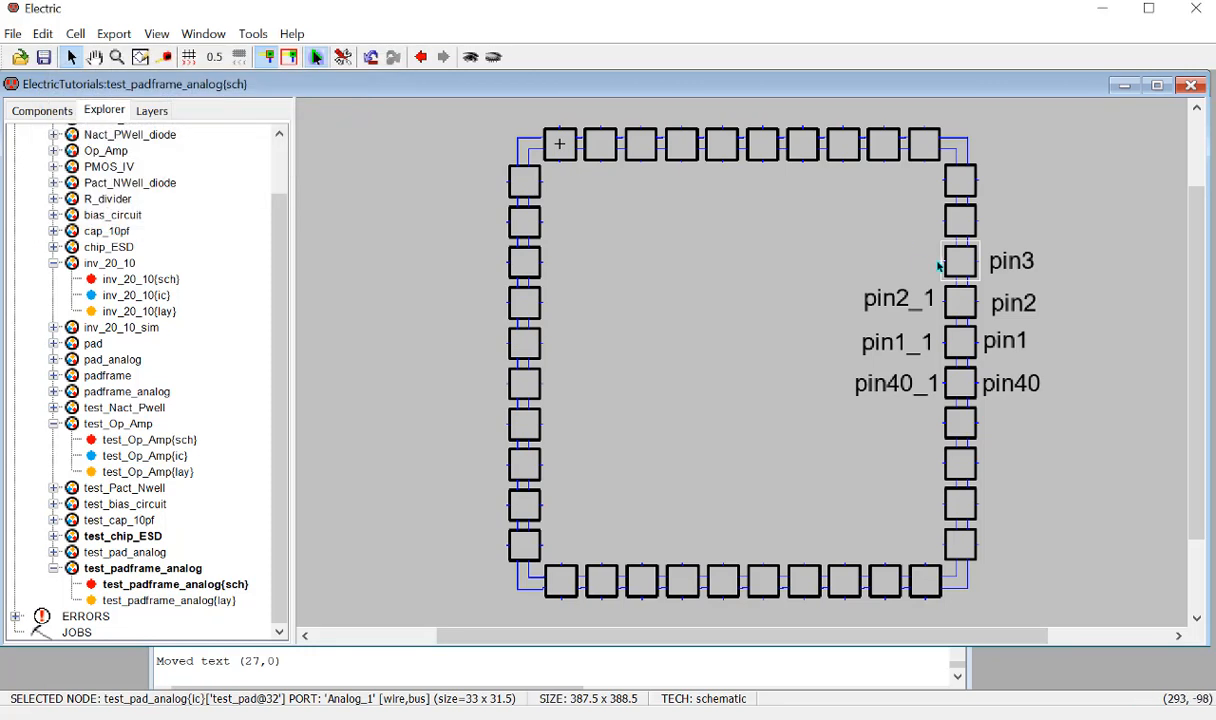
# Enlarge the pin3_1 export text to match the pin3 label and move it about 35 units left, inside the padframe.
pyautogui.hotkey('ctrl', 'i')
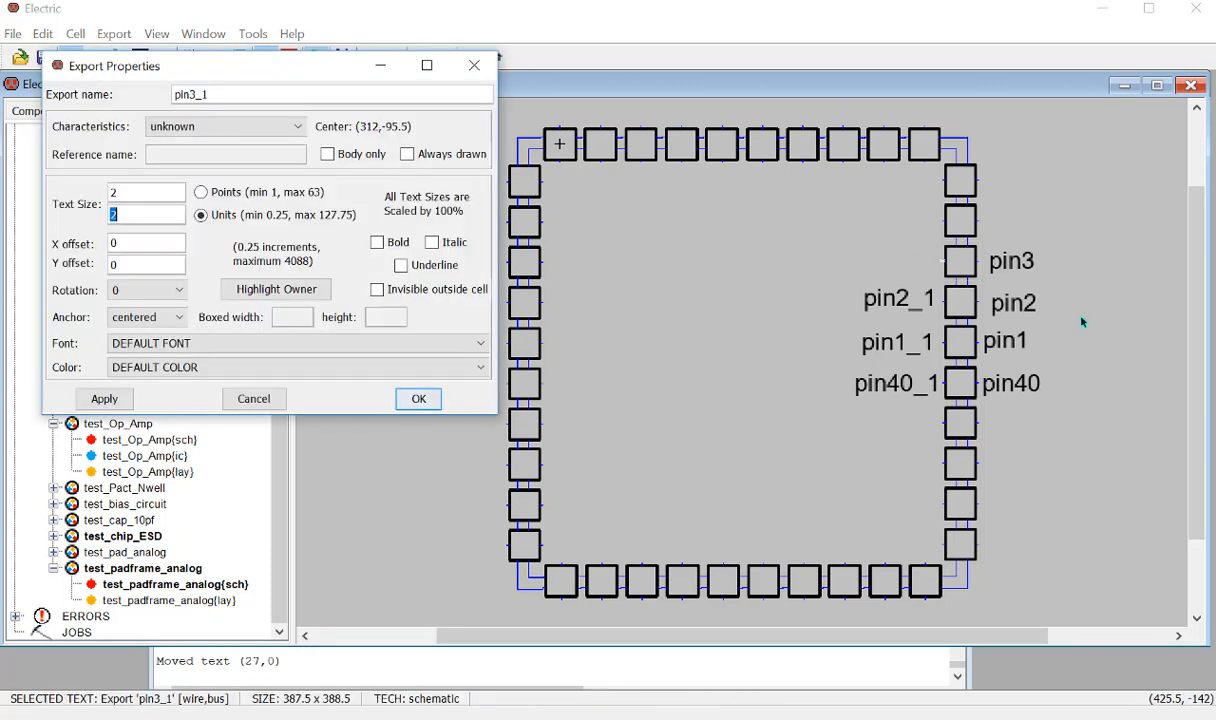
pyautogui.press('Return')
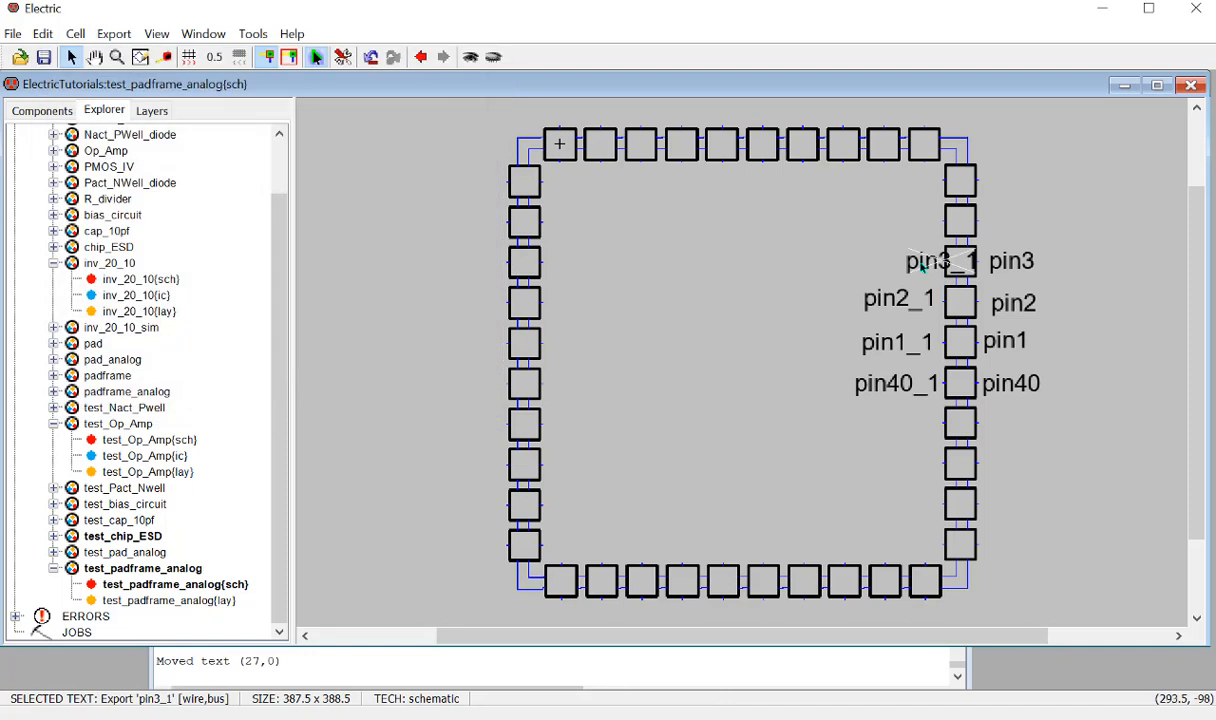
pyautogui.moveTo(955, 260); pyautogui.dragTo(914, 261)
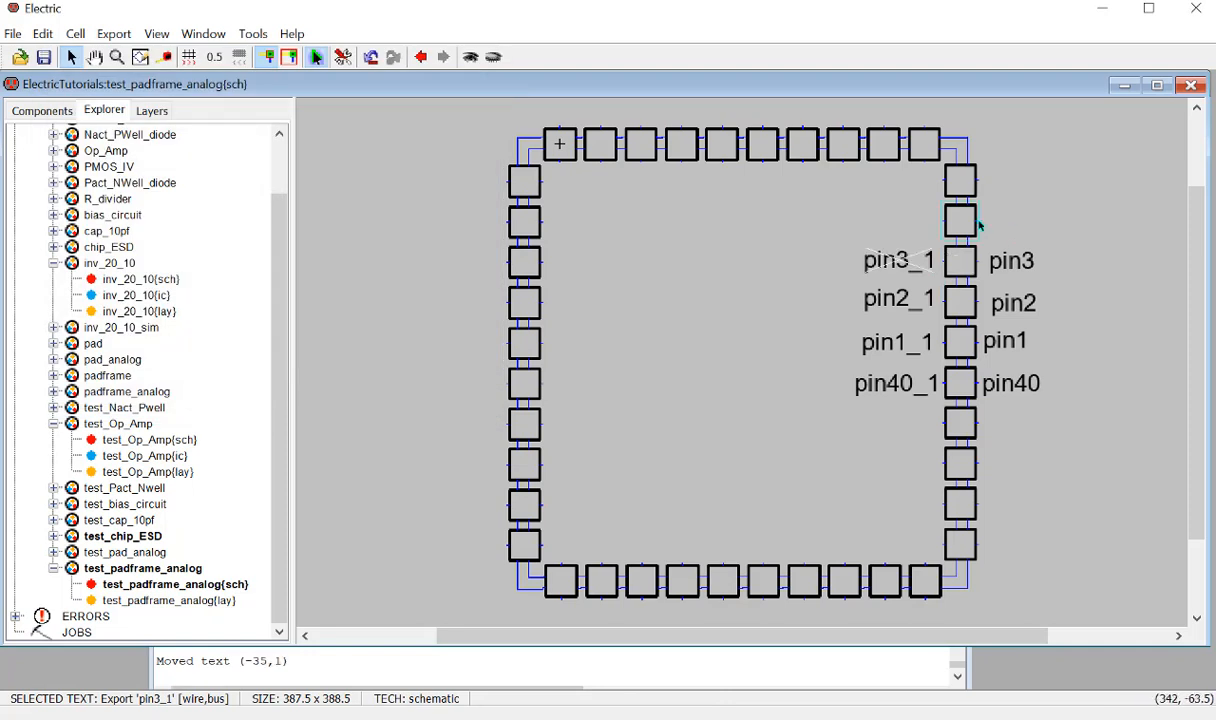
# Export the outer Analog port of the pad directly above the pin3 pad as pin4.
pyautogui.click(975, 224)
pyautogui.hotkey('ctrl', 'e')
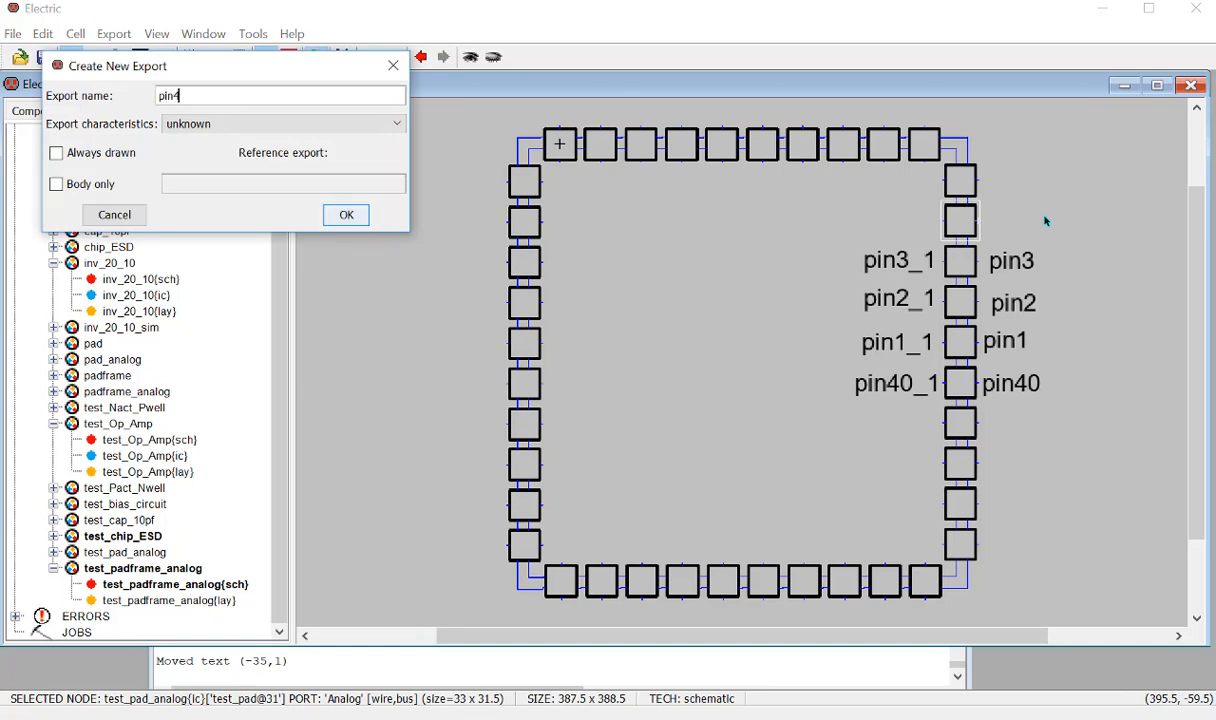
pyautogui.write('4')
pyautogui.press('Return')
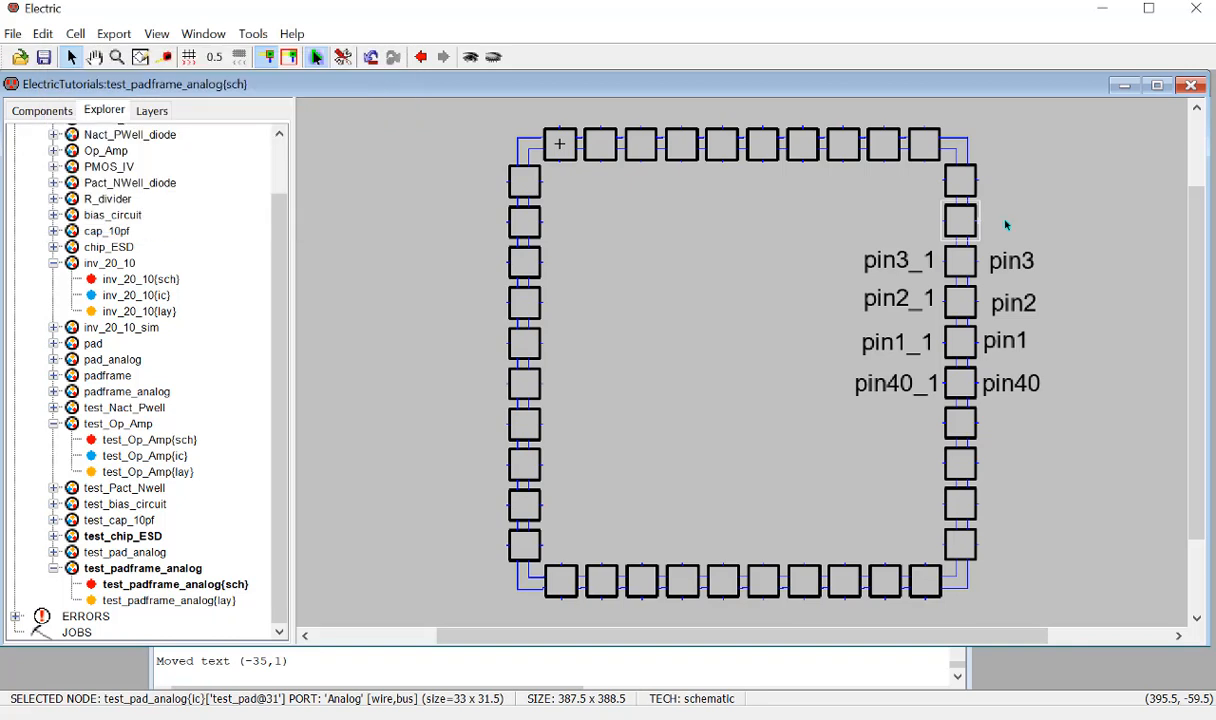
# Set the pin4 export text size to 20 units and move the label about 24.5 units right, outside its pad.
pyautogui.hotkey('ctrl', 'i')
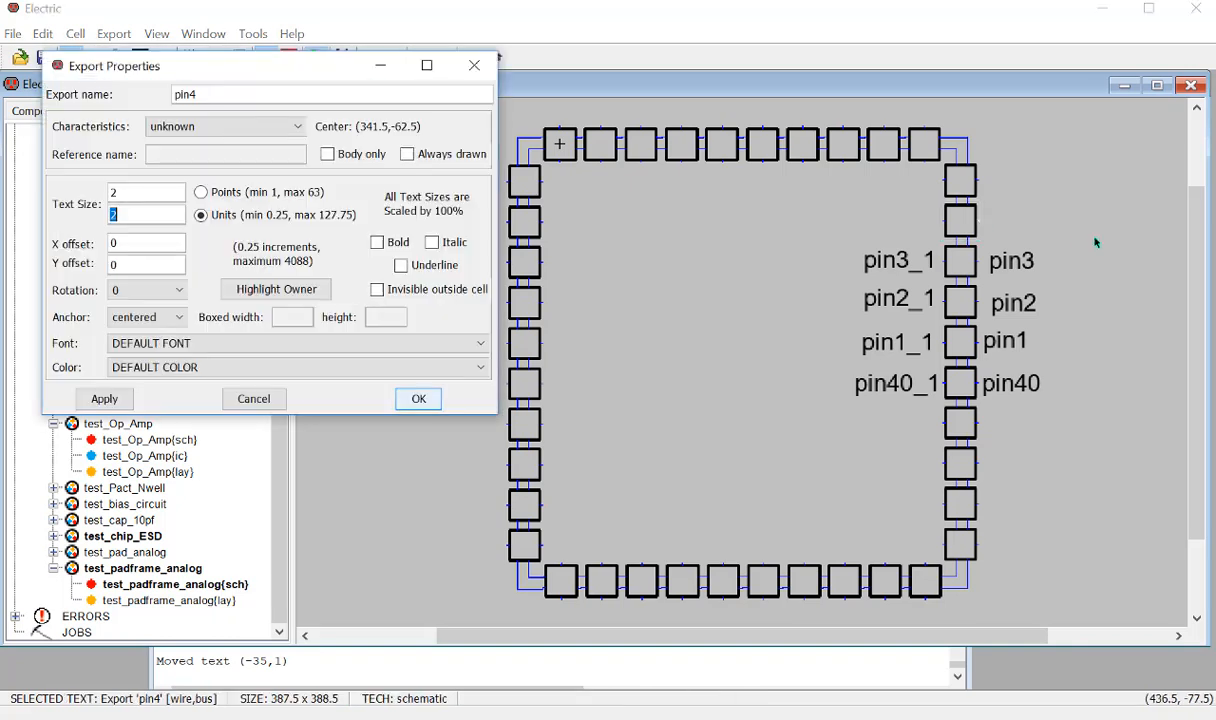
pyautogui.write('20')
pyautogui.press('Return')
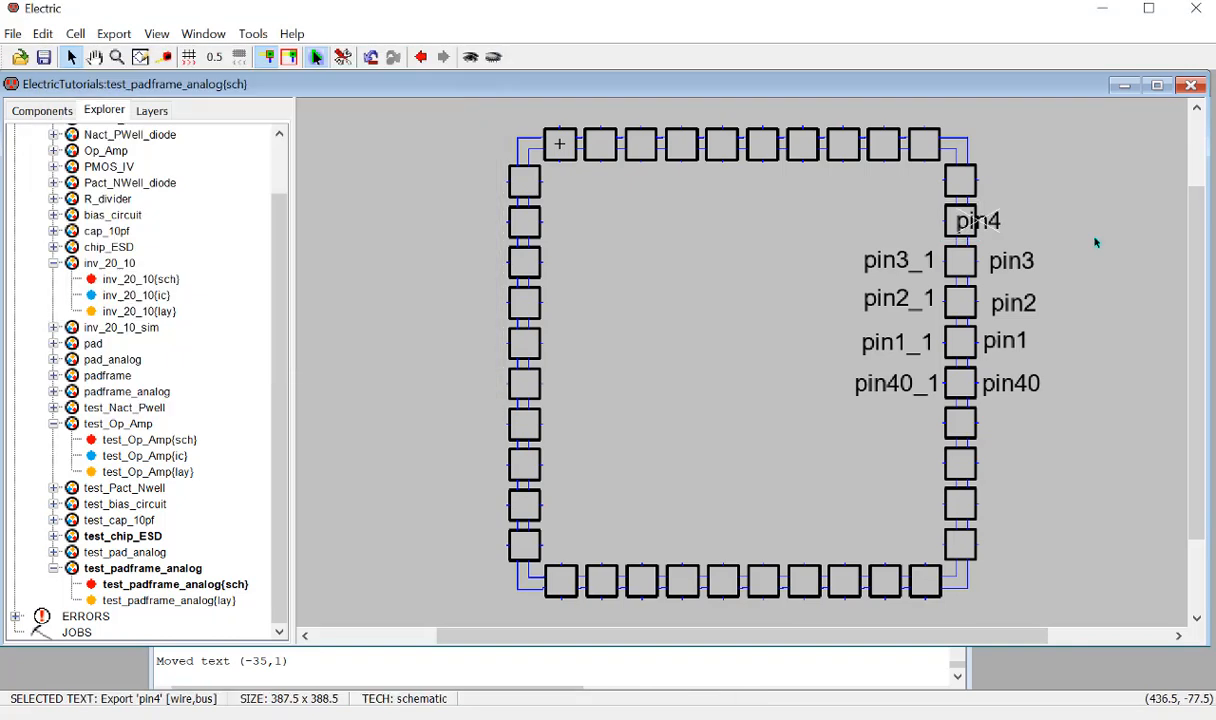
pyautogui.moveTo(992, 223); pyautogui.dragTo(1021, 224)
# Export the inner port (Analog_1) of the pin4 pad as pin4_1.
pyautogui.click(936, 228)
pyautogui.click(946, 225)
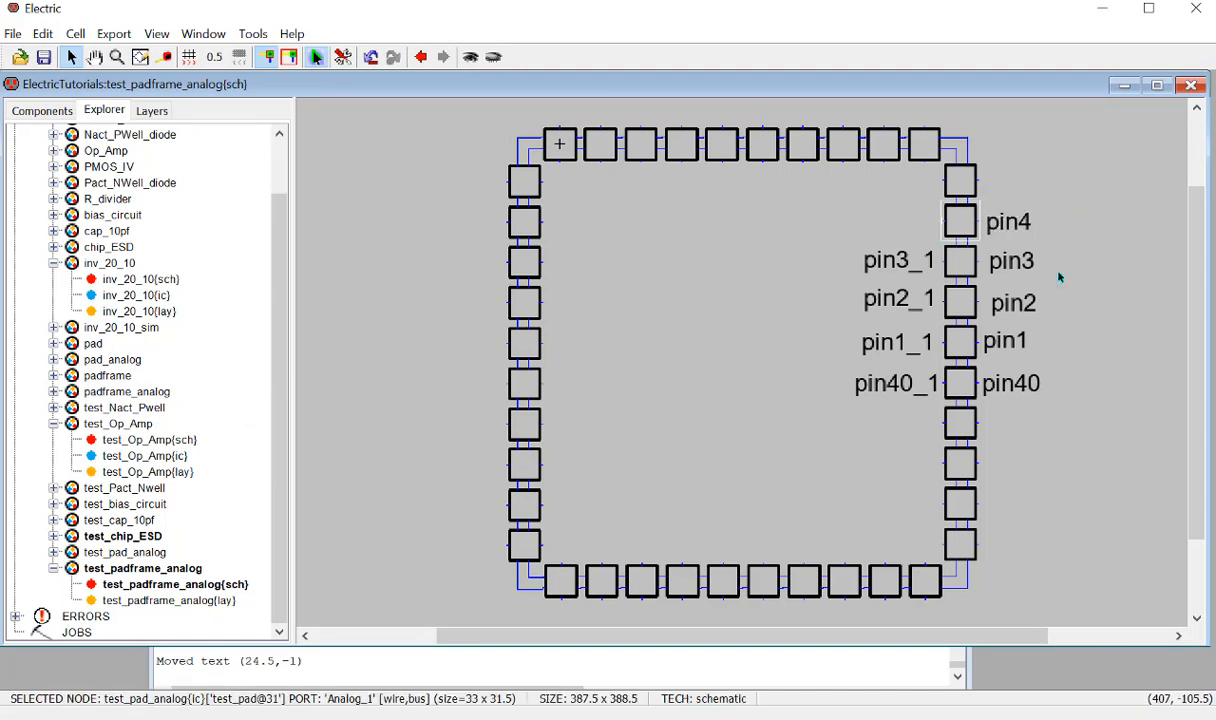
pyautogui.hotkey('ctrl', 'e')
pyautogui.write('pin4_1')
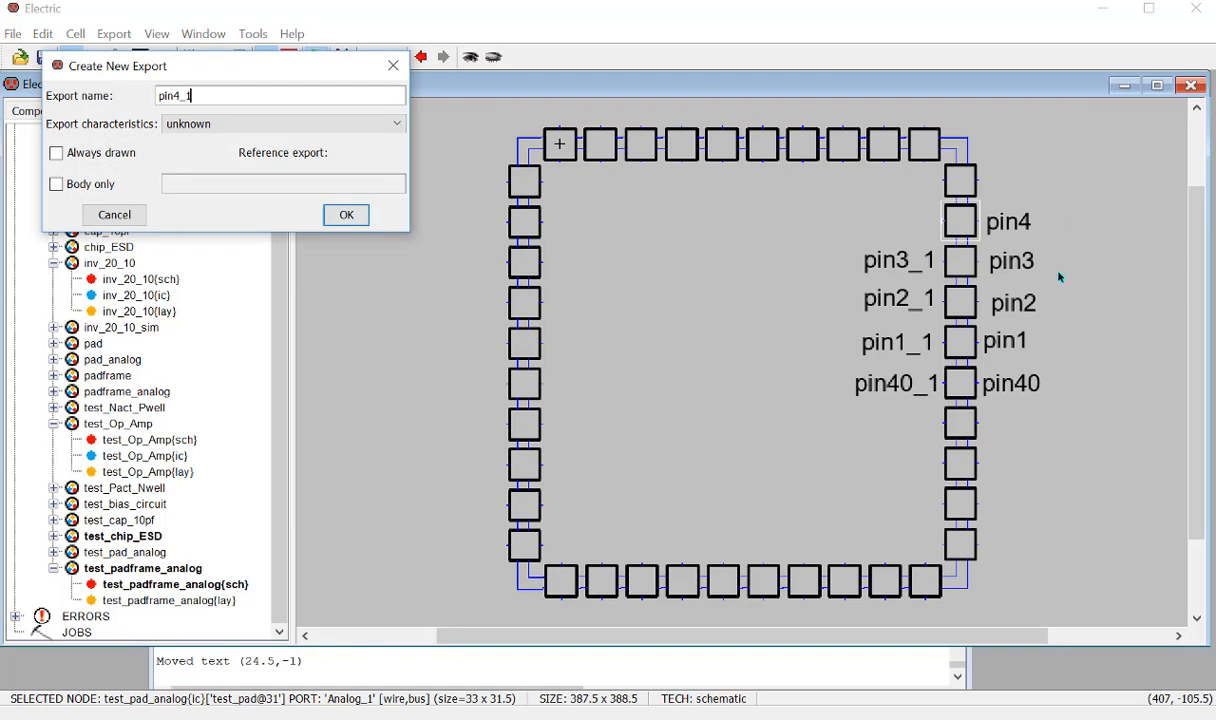
pyautogui.press('Return')
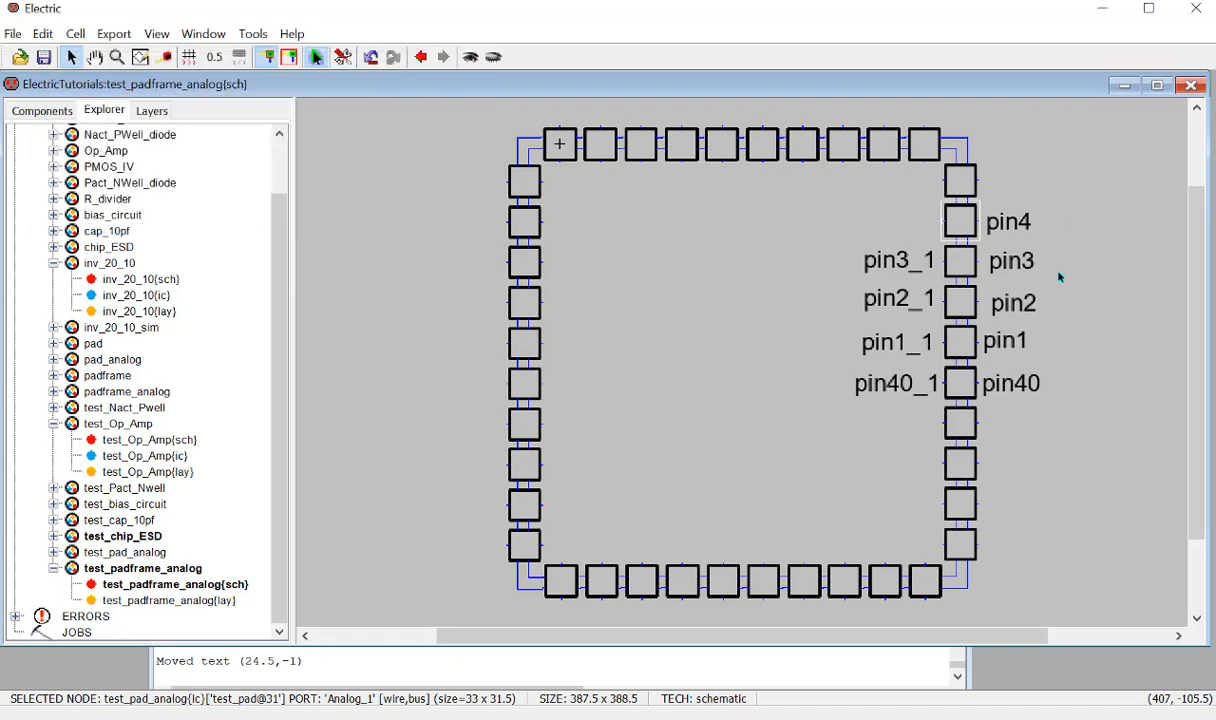
# Enlarge the pin4_1 export text to match the pin4 label and move it about 38.5 units left, inside the padframe.
pyautogui.click(945, 225)
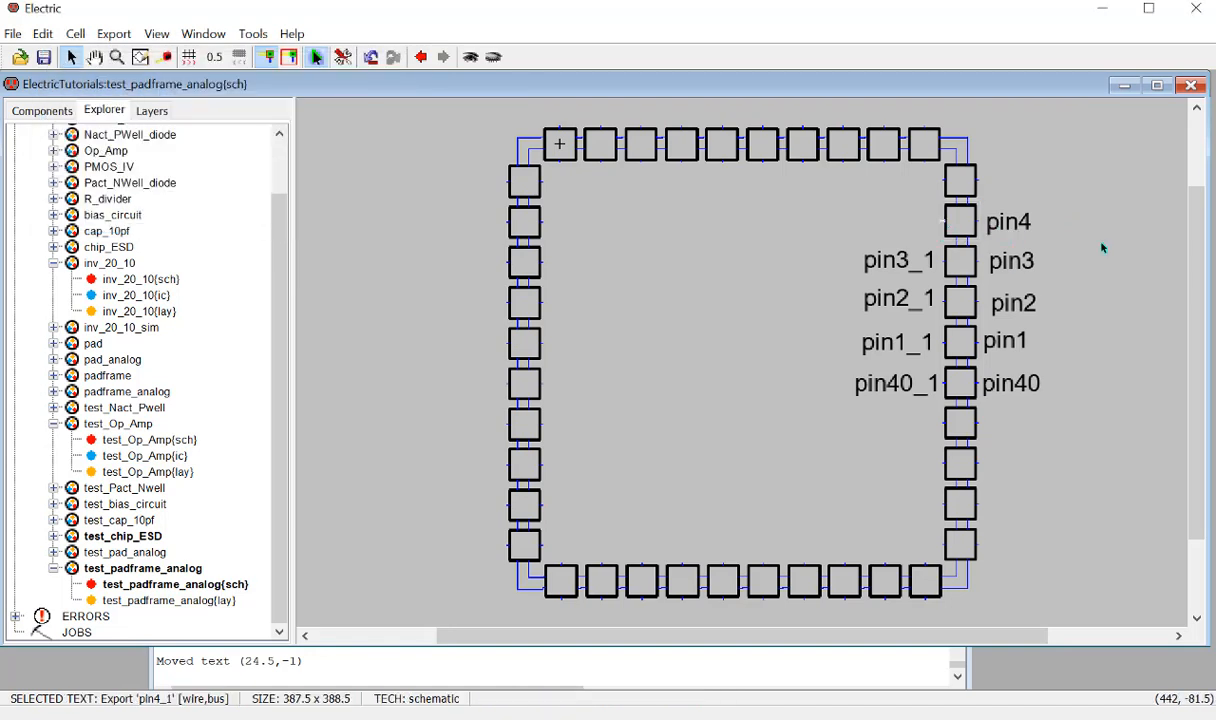
pyautogui.hotkey('ctrl', 'i')
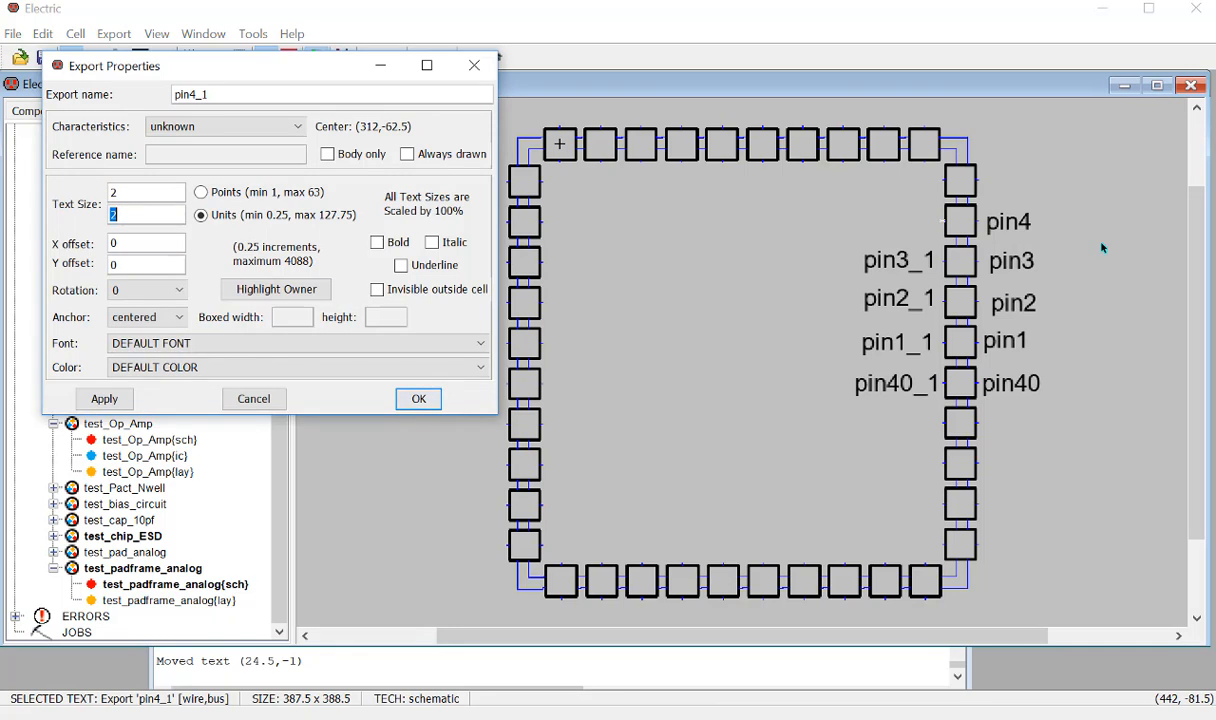
pyautogui.press('Return')
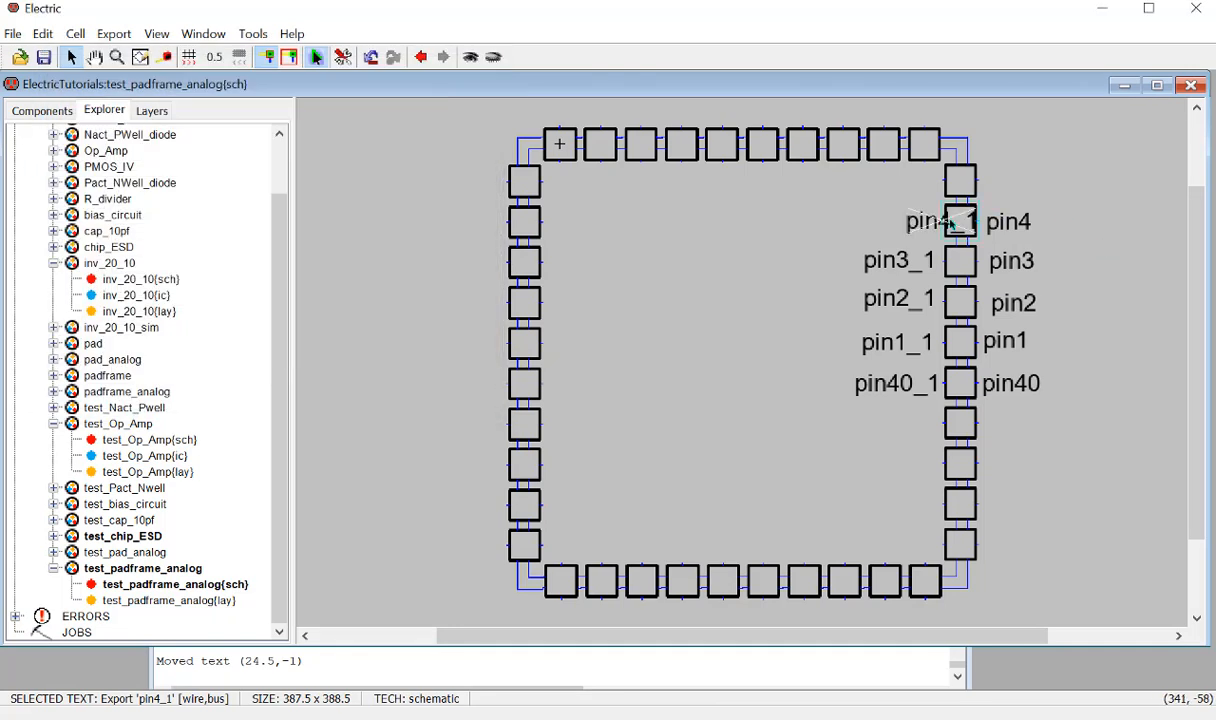
pyautogui.moveTo(951, 224); pyautogui.dragTo(874, 222)
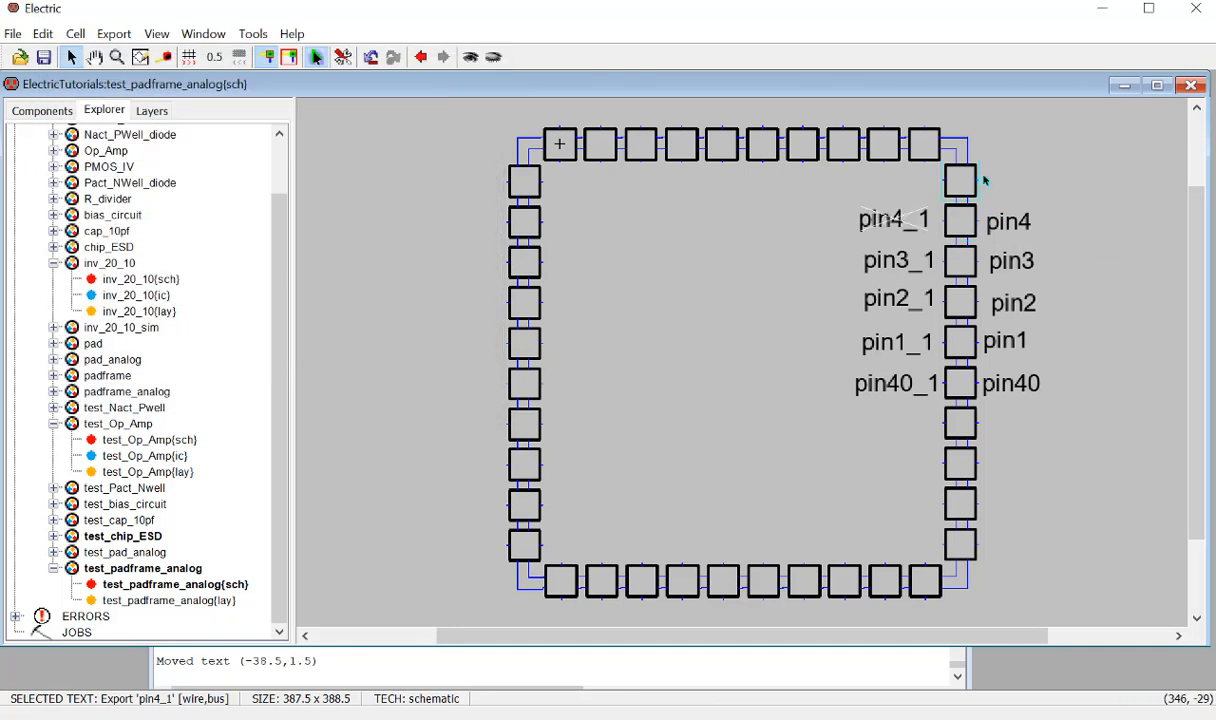
# Export the outer Analog port of the pad directly above the pin4 pad as pin5.
pyautogui.click(984, 180)
pyautogui.hotkey('ctrl', 'e')
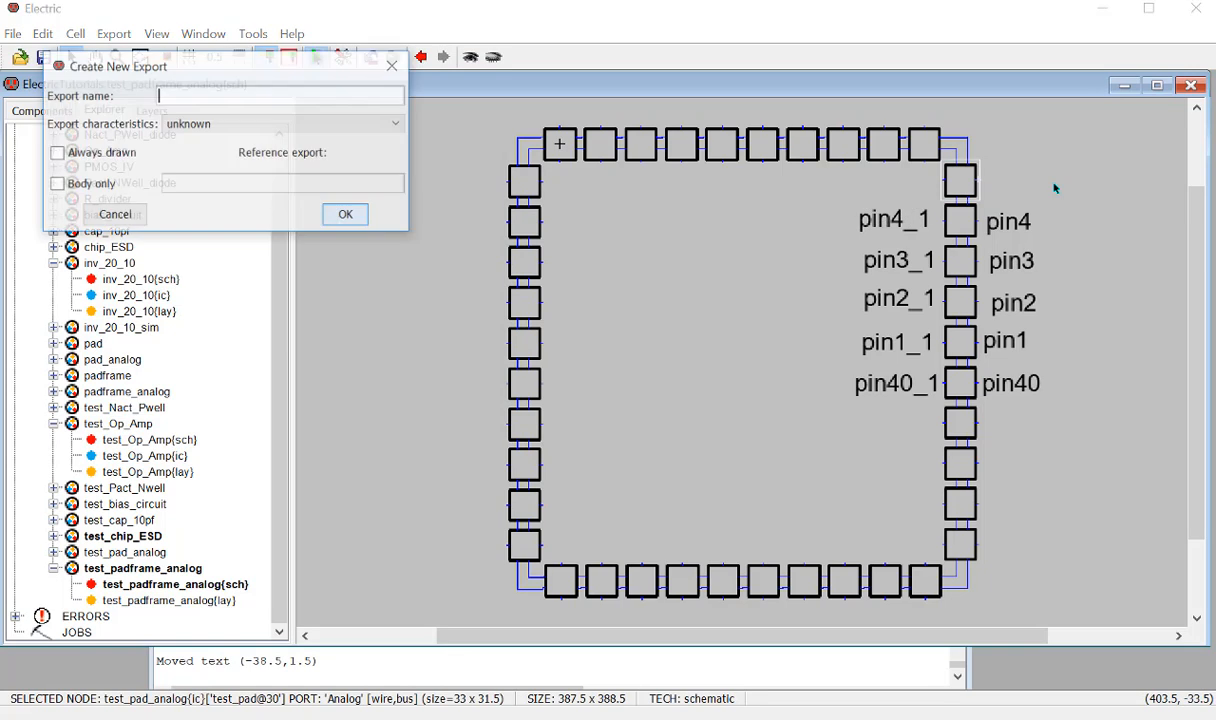
pyautogui.write('pin')
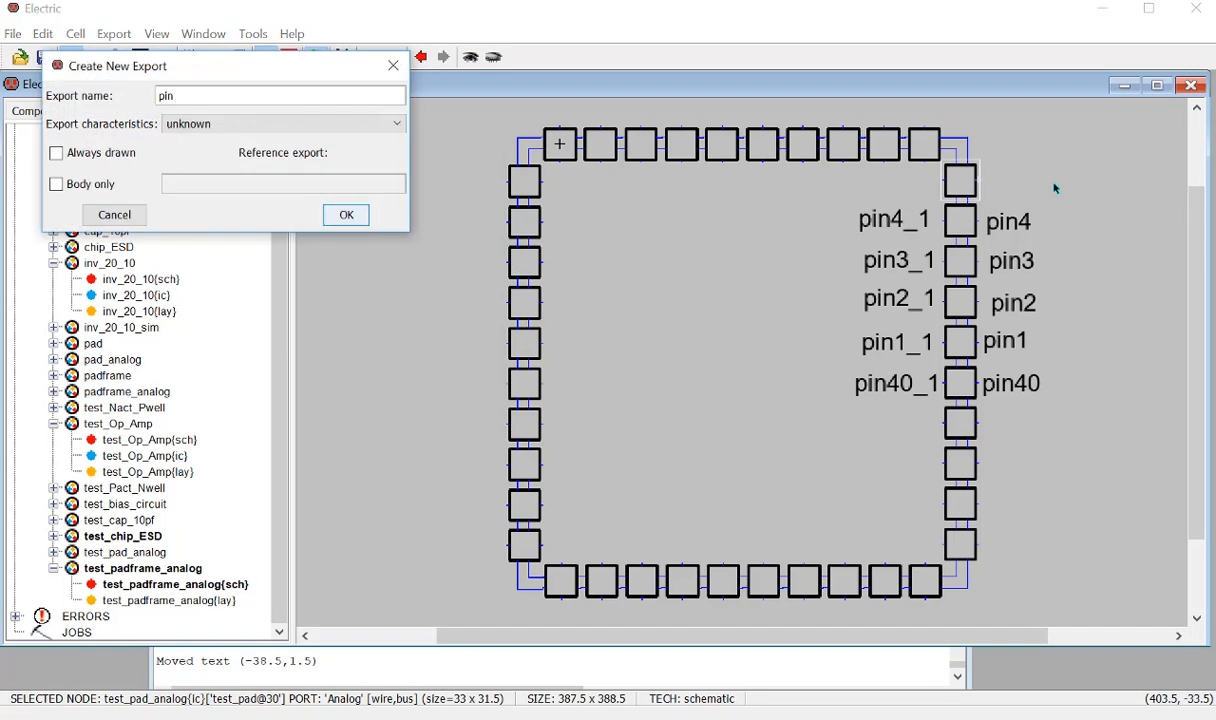
pyautogui.write('5')
pyautogui.press('Return')
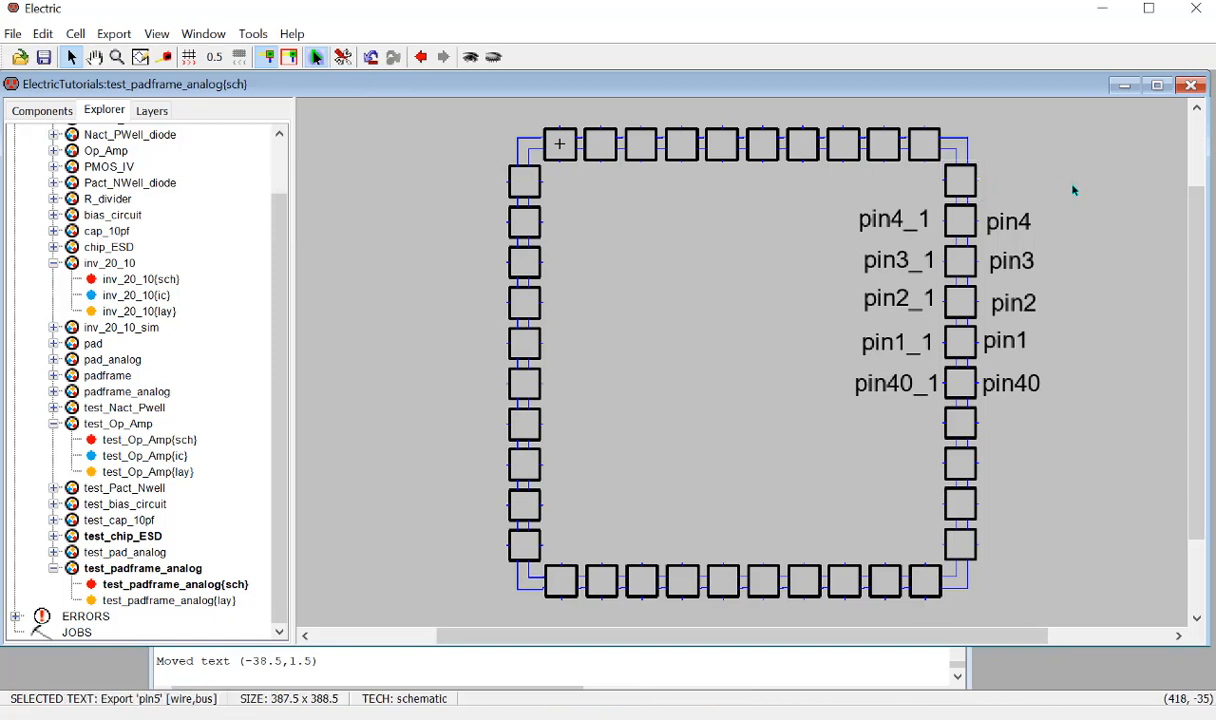
# Set the pin5 export text size to 20 units and move the label about 22 units right, outside its pad.
pyautogui.hotkey('ctrl', 'i')
pyautogui.write('0')
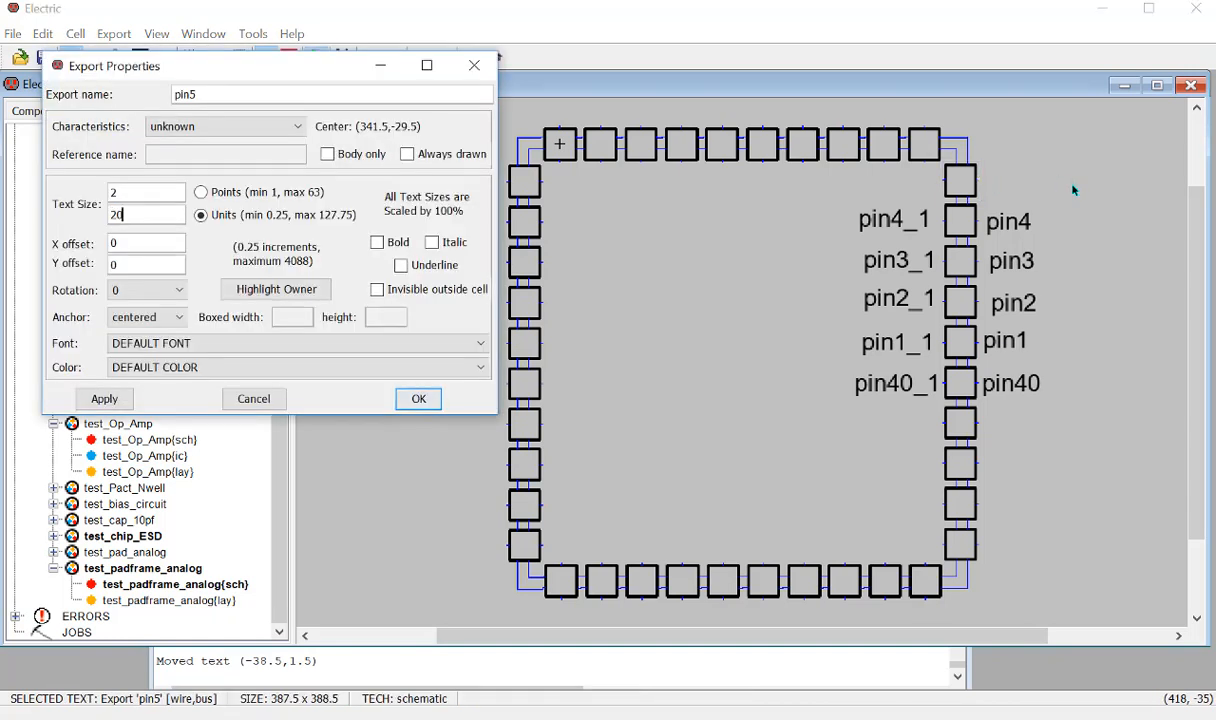
pyautogui.press('Return')
pyautogui.moveTo(979, 183); pyautogui.dragTo(1028, 187)
# Export the inner port (Analog_1) of the pin5 pad as pin5_1.
pyautogui.click(942, 180)
pyautogui.click(943, 180)
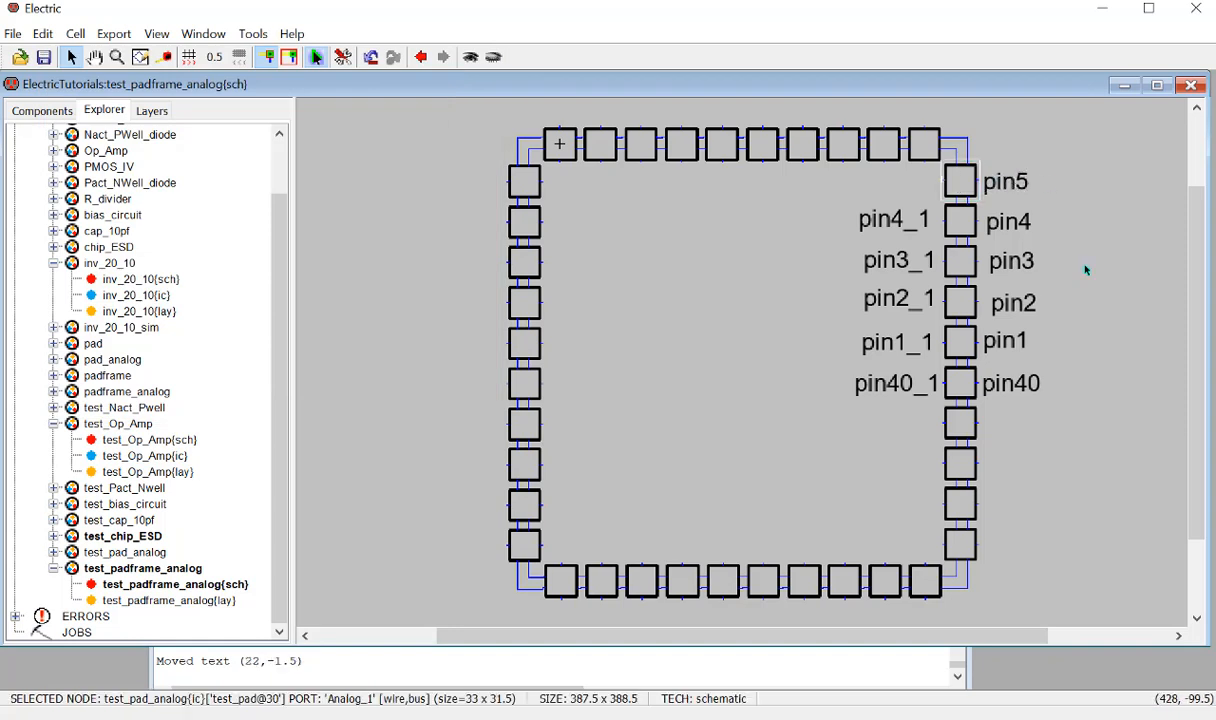
pyautogui.hotkey('ctrl', 'e')
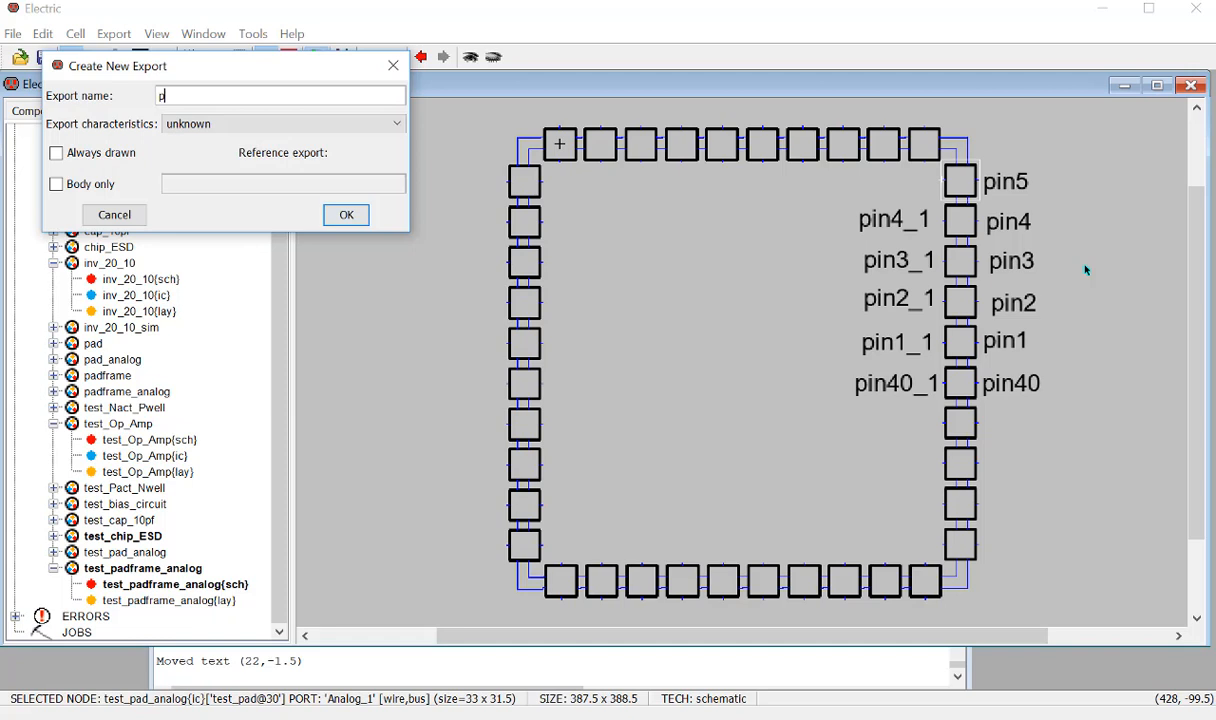
pyautogui.write('pin5_1')
pyautogui.press('Return')
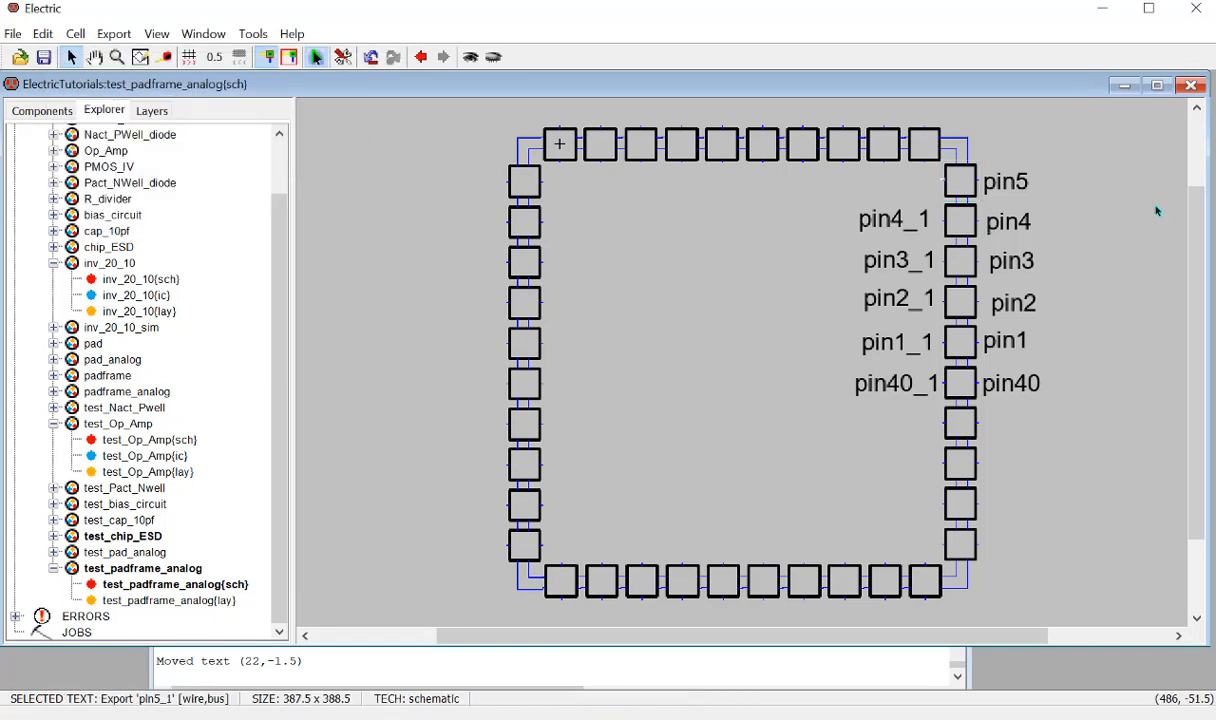
# Enlarge the pin5_1 export text to match the pin5 label and move it left, inside the padframe above pin4_1.
pyautogui.hotkey('ctrl', 'i')
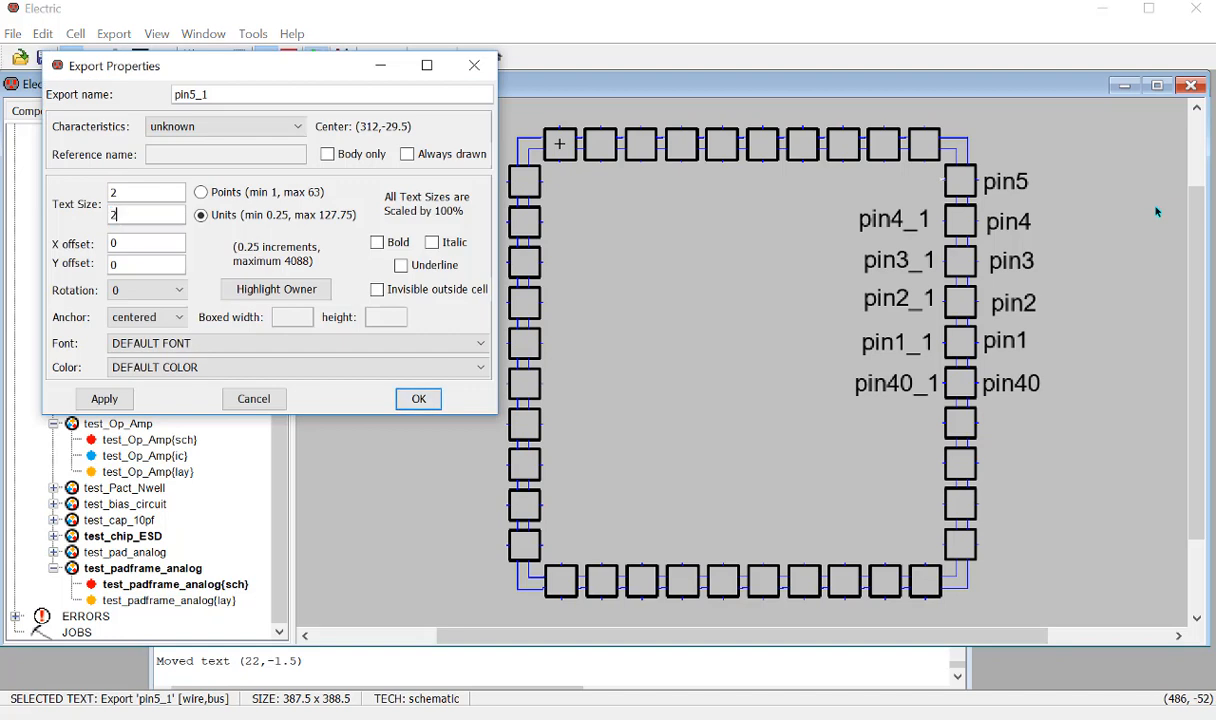
pyautogui.press('Return')
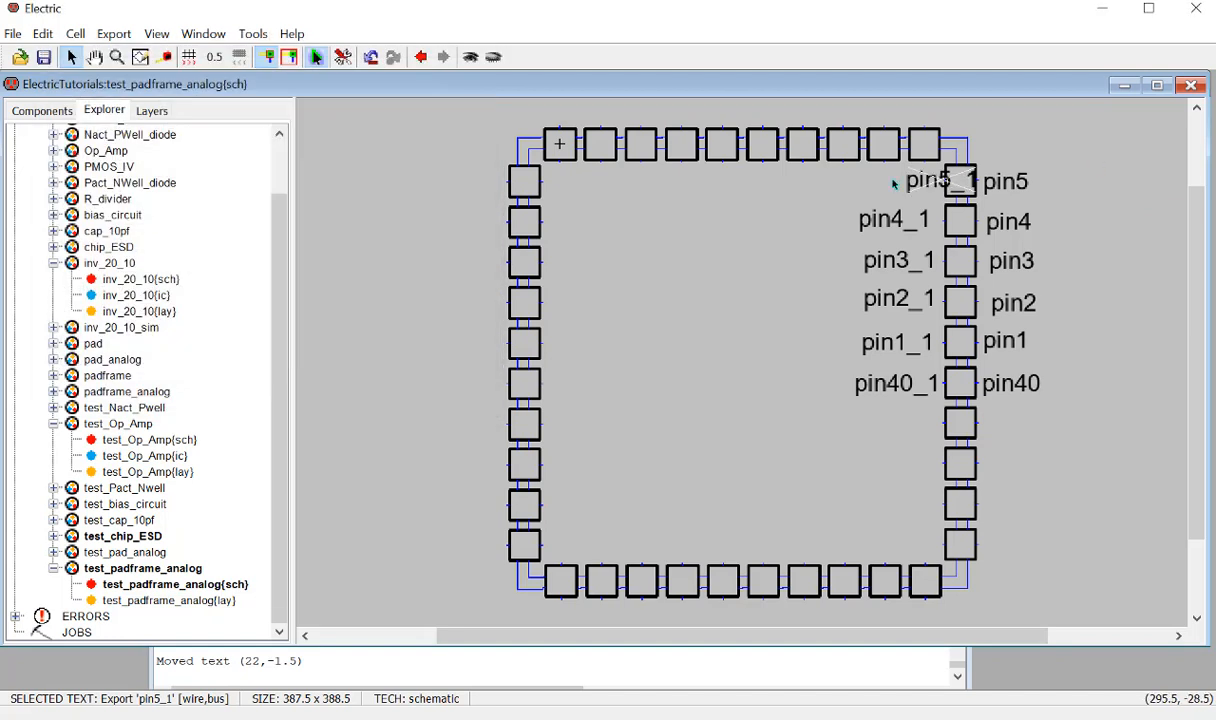
pyautogui.moveTo(893, 184); pyautogui.dragTo(846, 184)
# Deselect the pin5_1 label and save the ElectricTutorials library.
pyautogui.click(1118, 235)
pyautogui.hotkey('ctrl', 's')
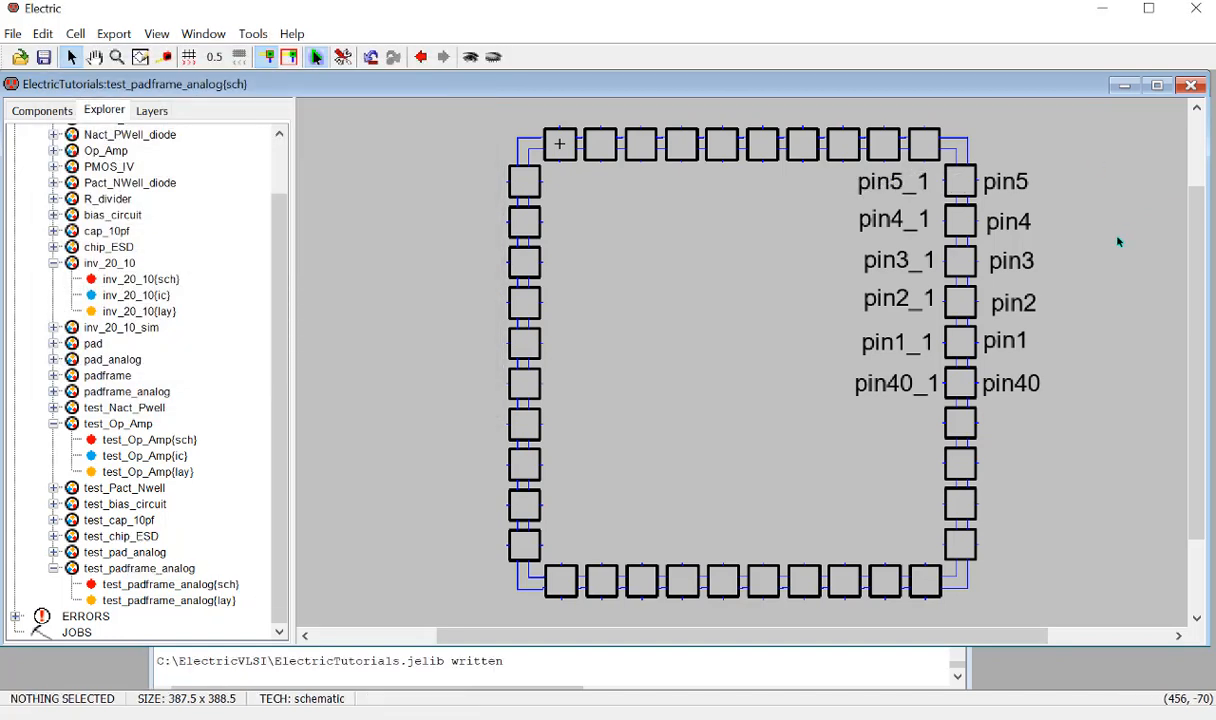
pyautogui.scroll(-3, 1114, 340)
pyautogui.scroll(3, 1113, 355)
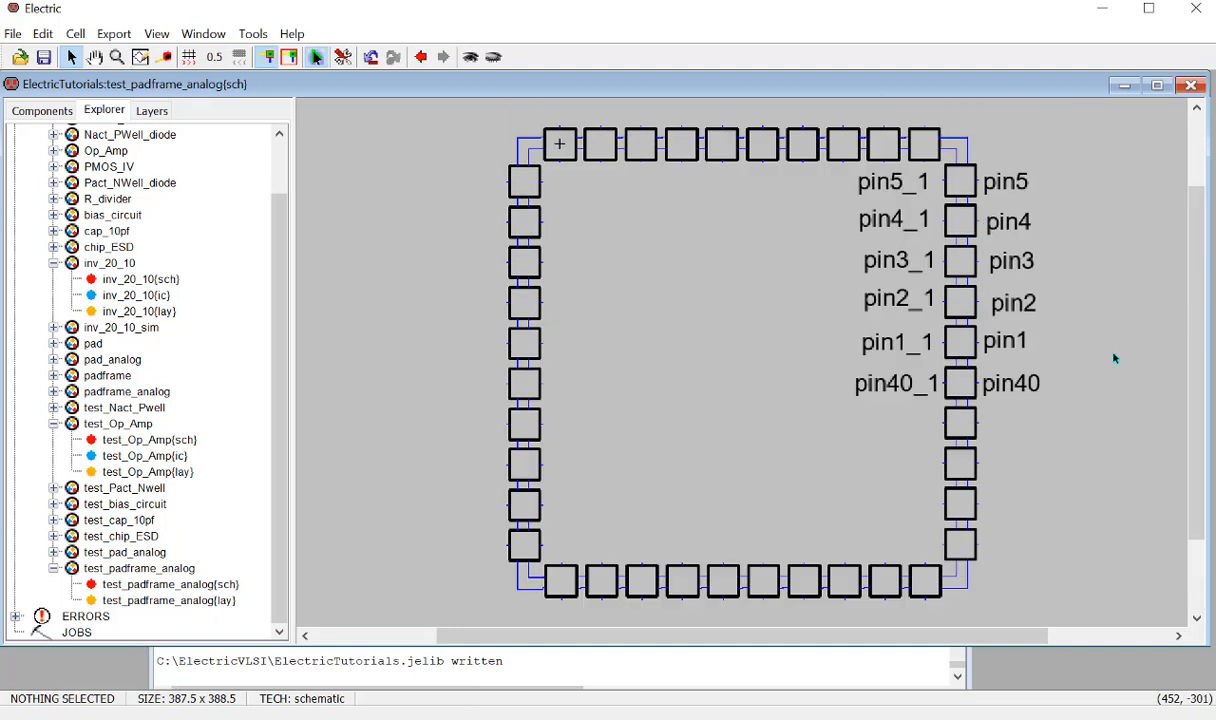
# Export the outer Analog port of the pad directly below the pin40 pad as pin39.
pyautogui.click(984, 426)
pyautogui.hotkey('ctrl', 'e')
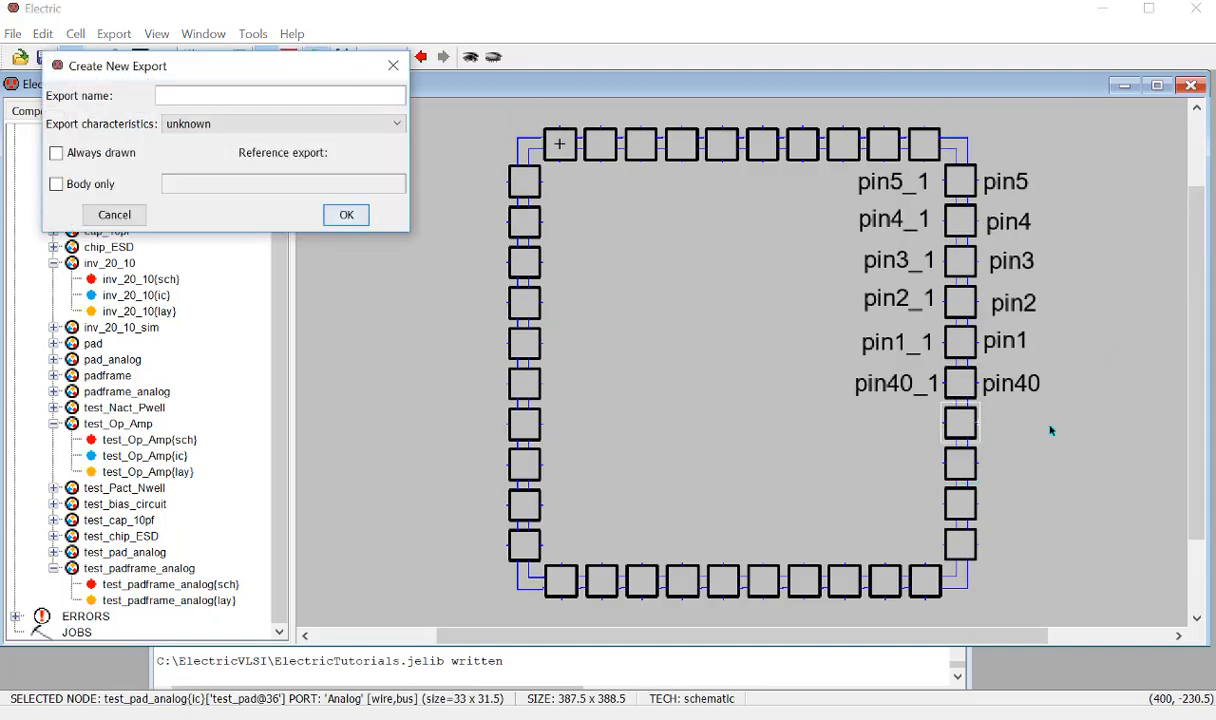
pyautogui.write('pin39')
pyautogui.press('Return')
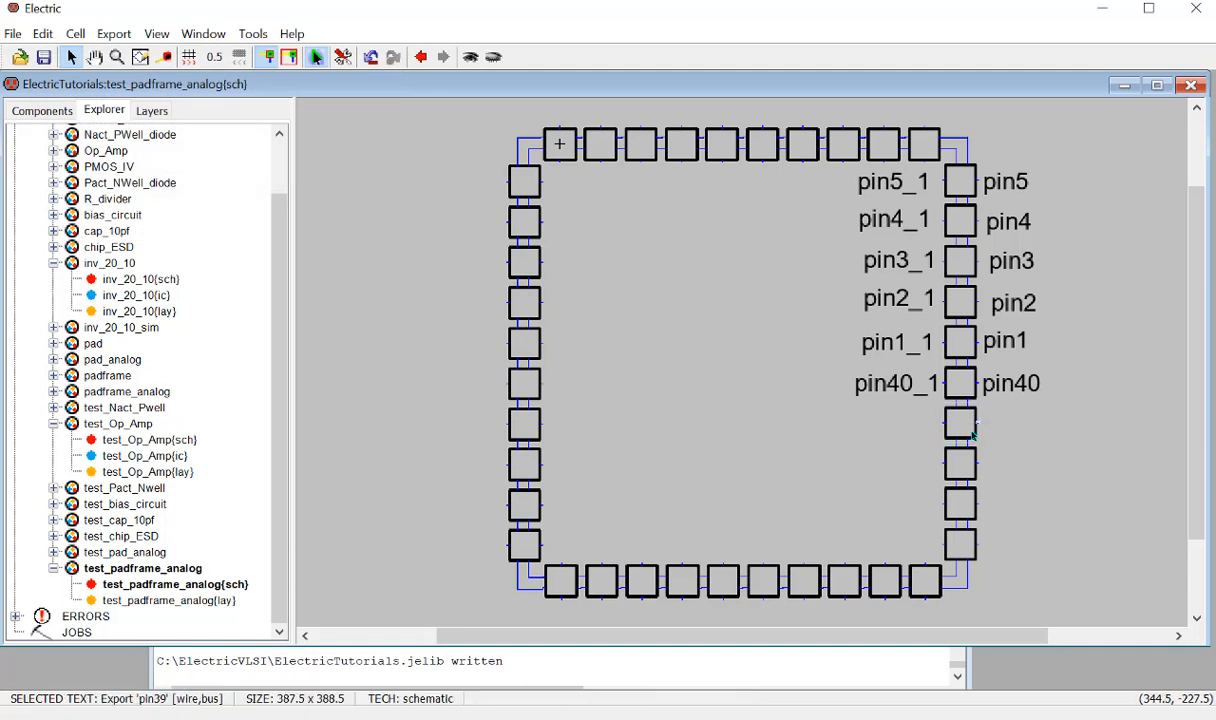
# Set the pin39 export text size to 20 units and move the label about 27 units right, outside its pad.
pyautogui.hotkey('ctrl', 'i')
pyautogui.write('20')
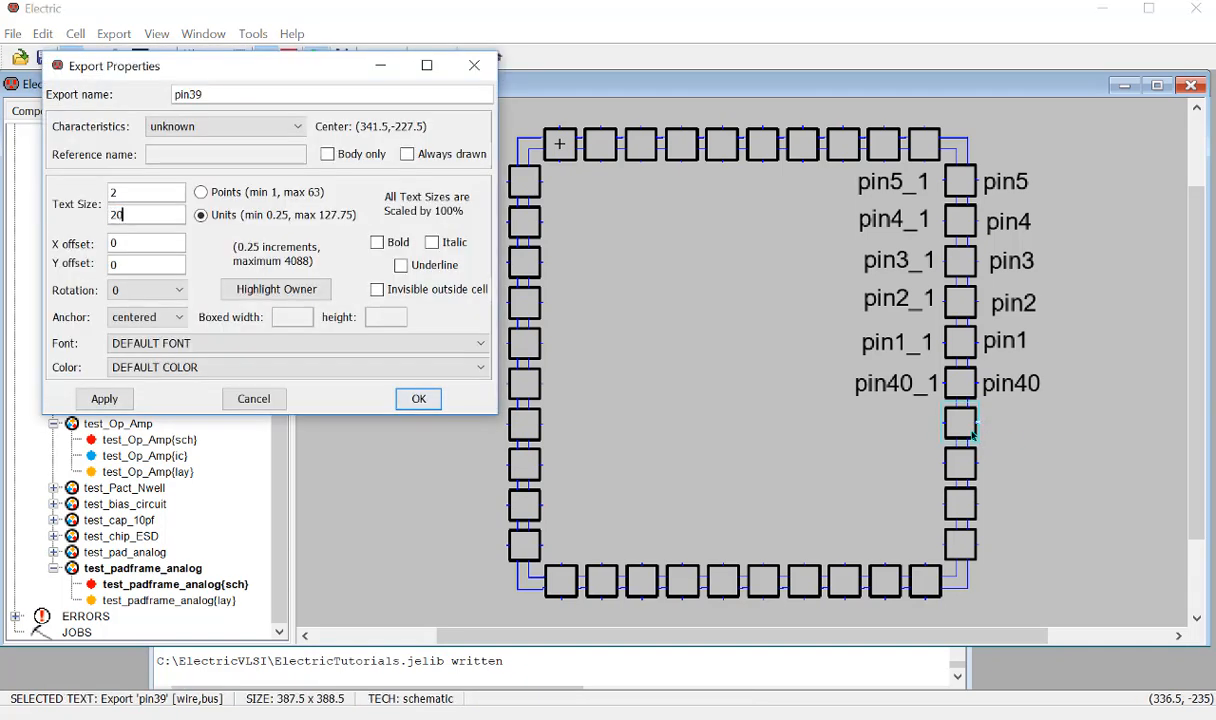
pyautogui.click(418, 398)
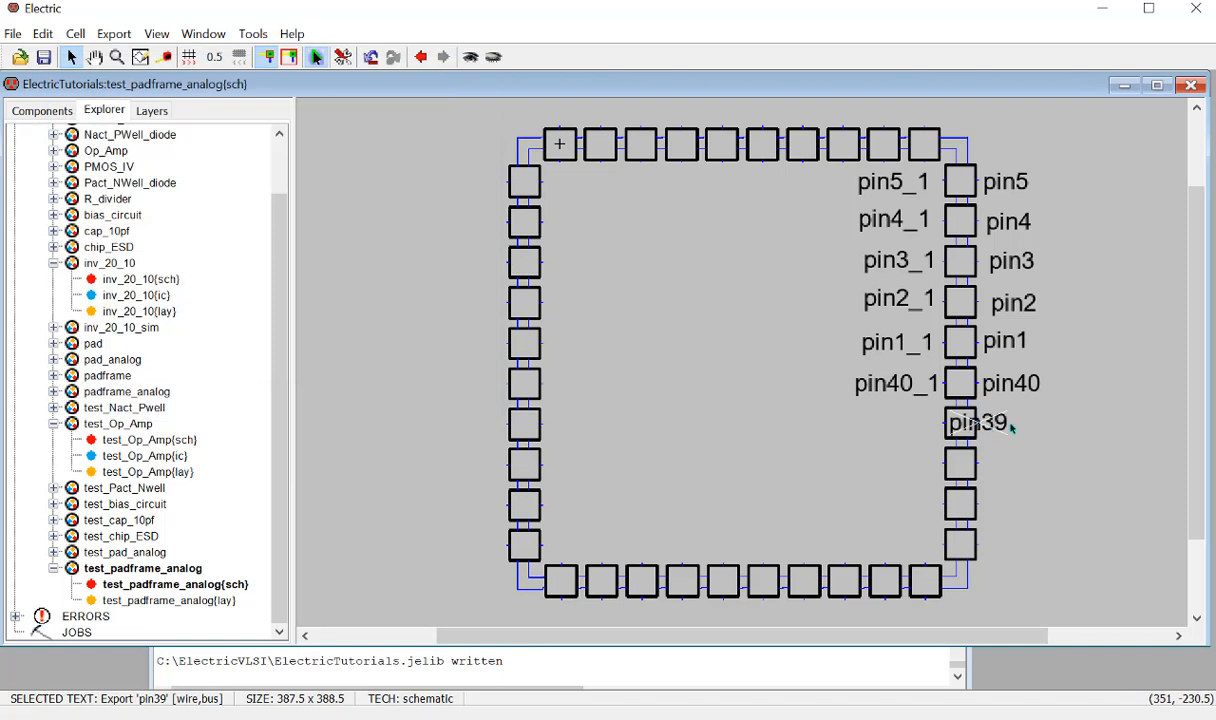
pyautogui.moveTo(995, 424); pyautogui.dragTo(1028, 423)
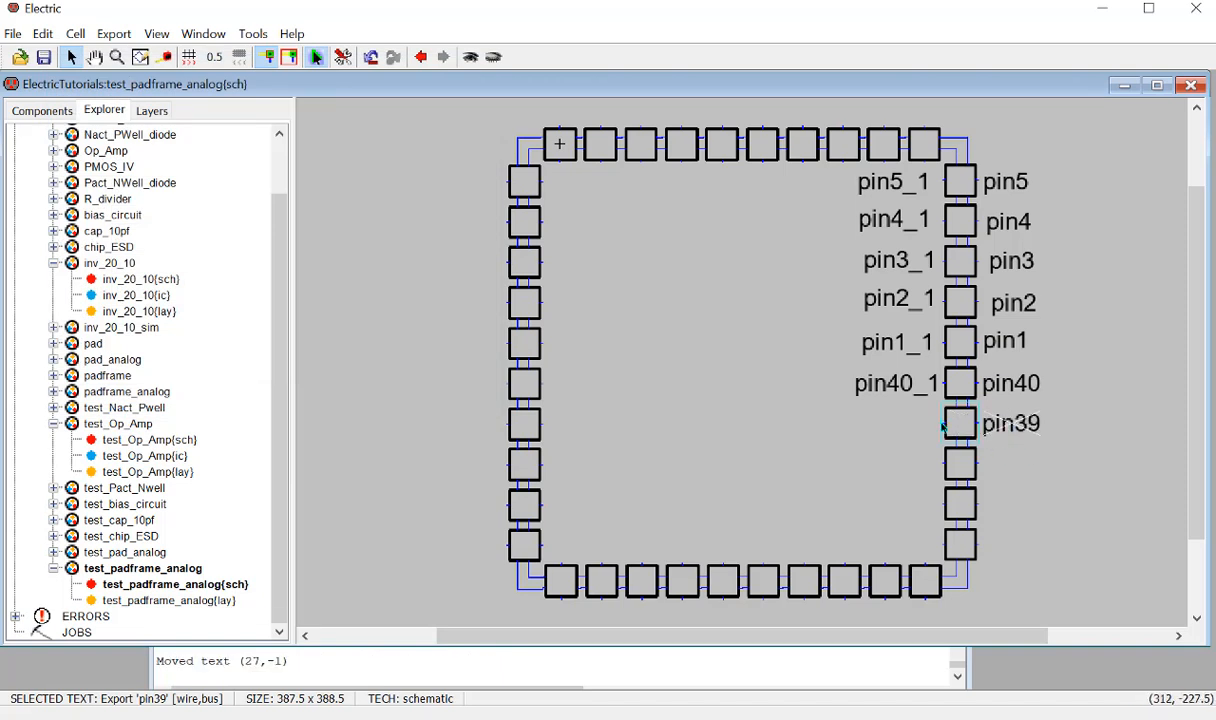
# Export the inner Analog_1 port of the pin39 pad as pin39_1.
pyautogui.click(942, 427)
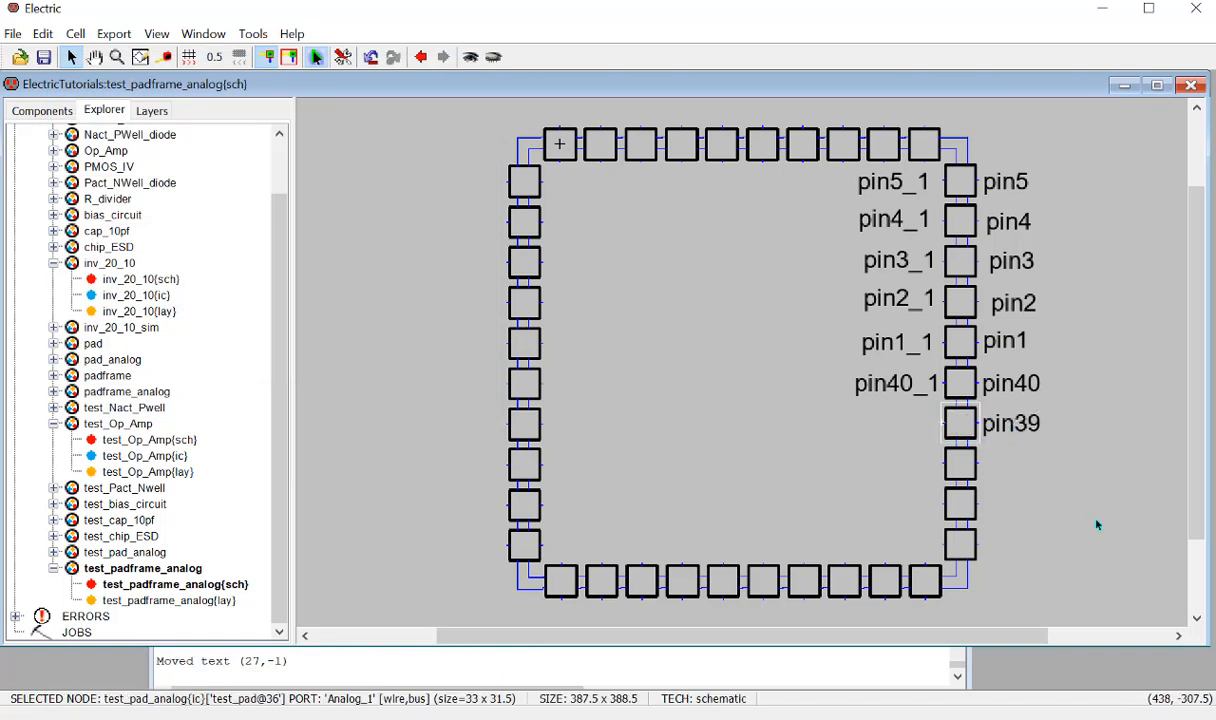
pyautogui.hotkey('ctrl', 'e')
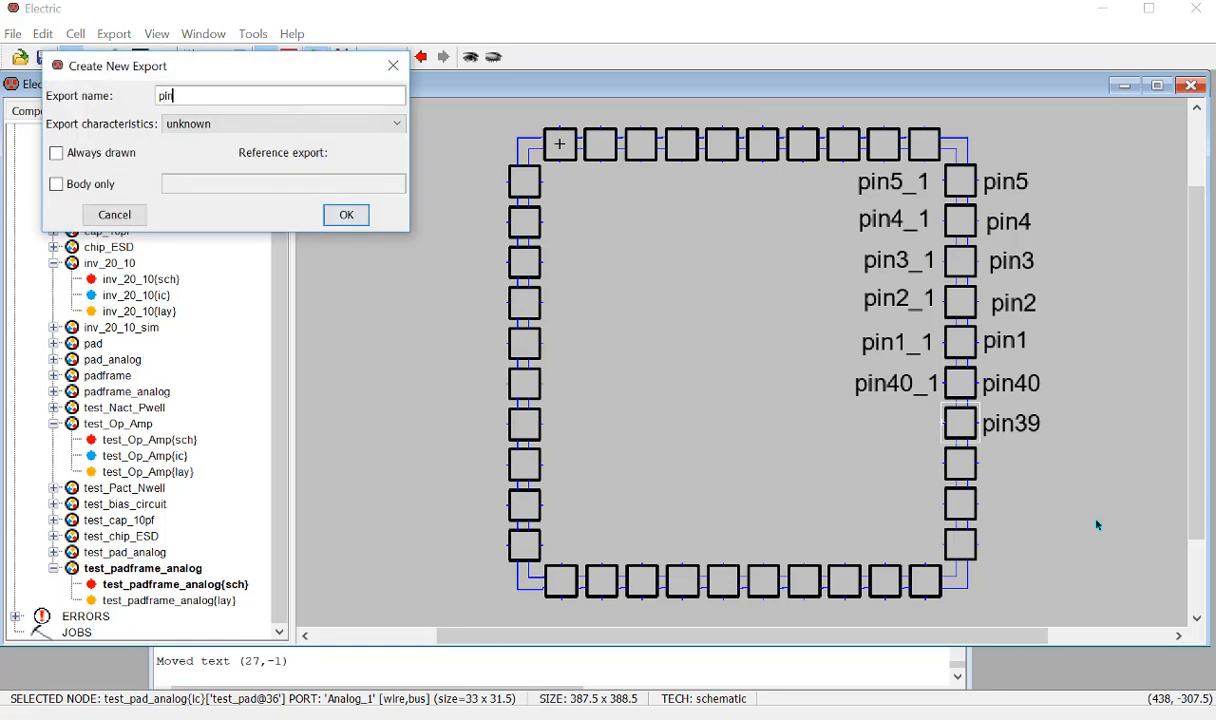
pyautogui.write('pin39_1')
pyautogui.press('Return')
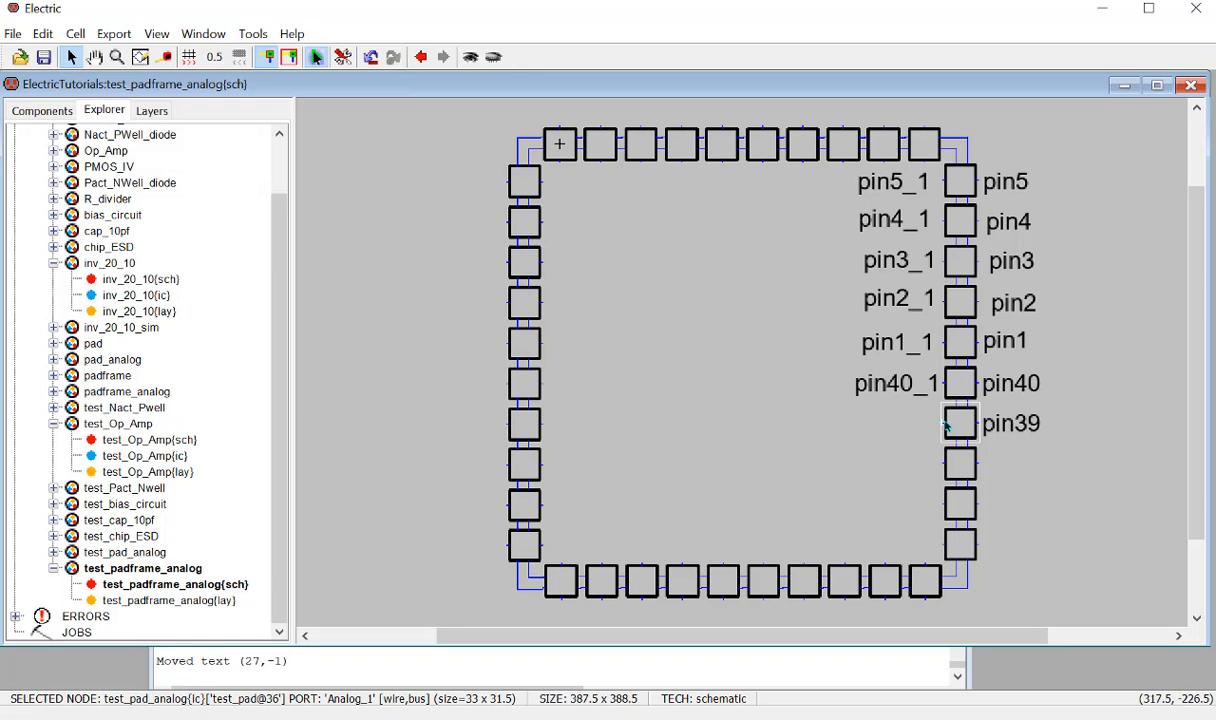
# Set the pin39_1 export text size to 20 units and move the label about 40 units left, inside the padframe.
pyautogui.hotkey('ctrl', 'i')
pyautogui.write('20')
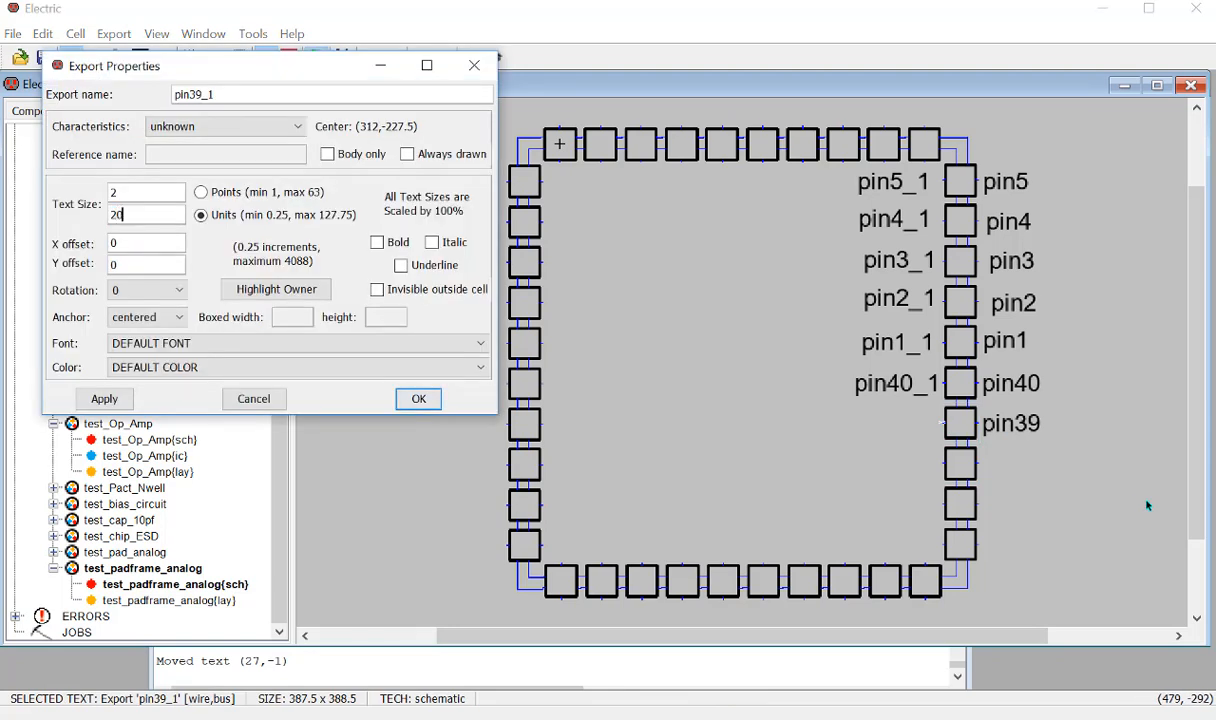
pyautogui.press('Return')
pyautogui.moveTo(905, 425); pyautogui.dragTo(860, 425)
# Export the outer Analog port of the pad directly below the pin39 pad as pin38.
pyautogui.click(985, 476)
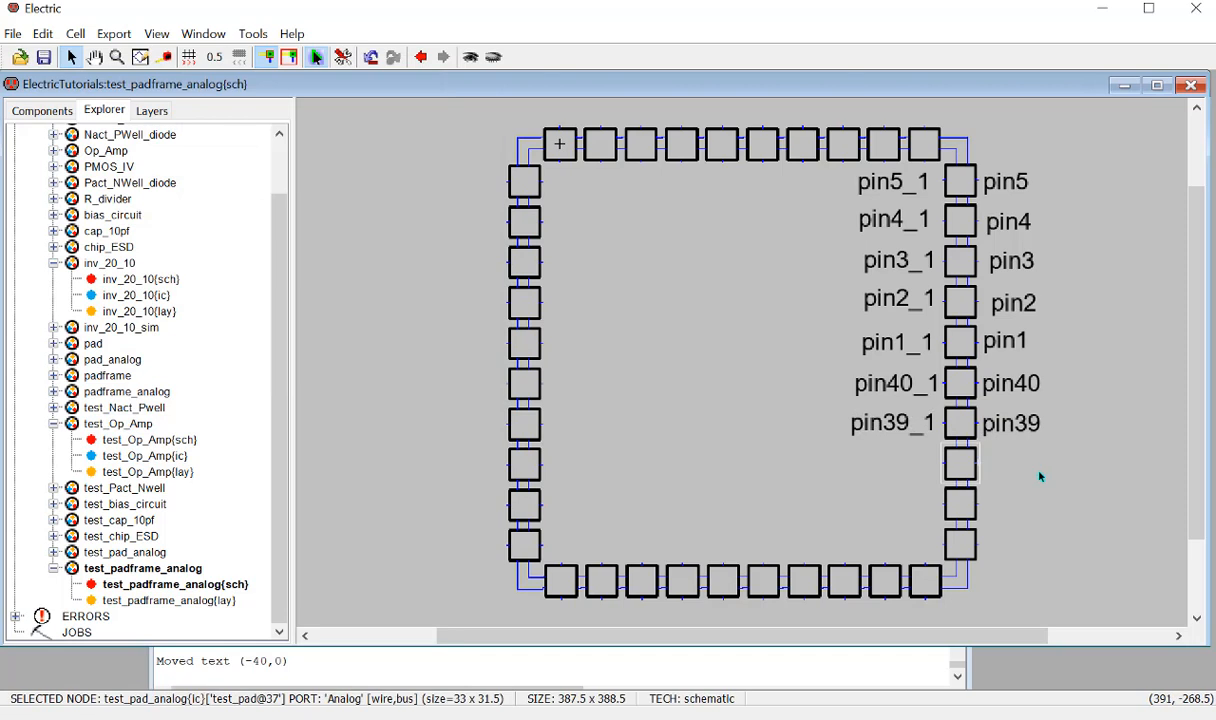
pyautogui.hotkey('ctrl', 'e')
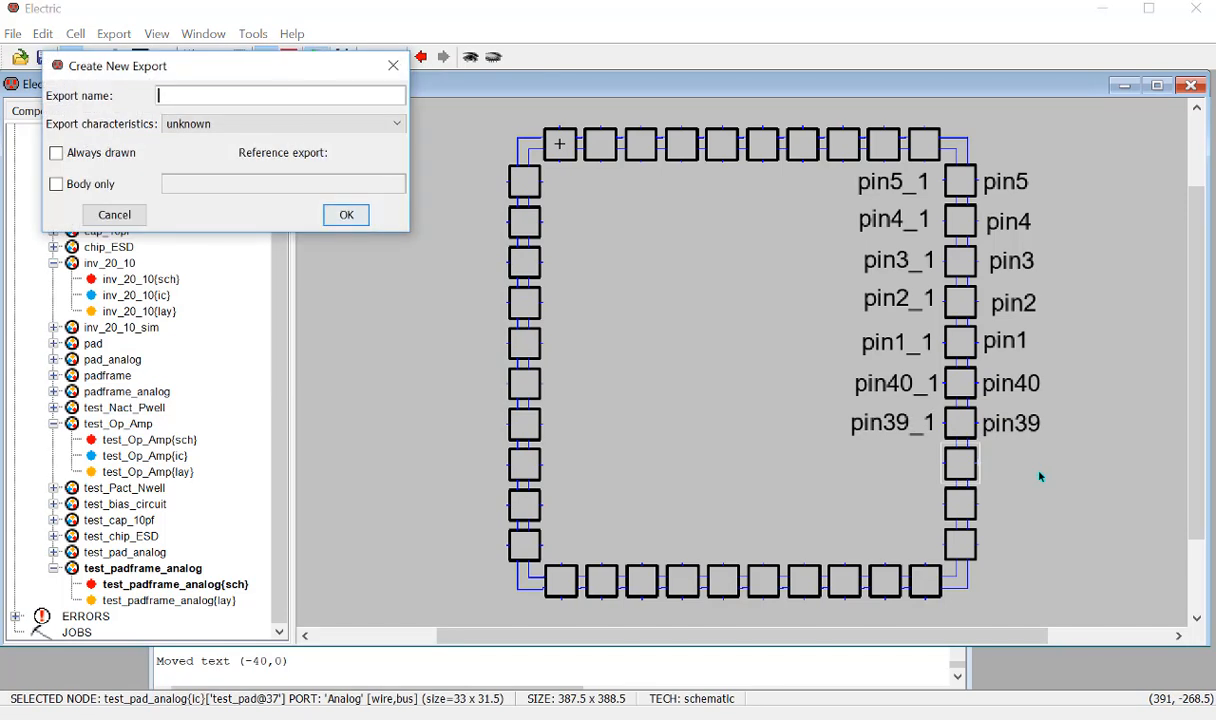
pyautogui.write('pin38')
pyautogui.press('Return')
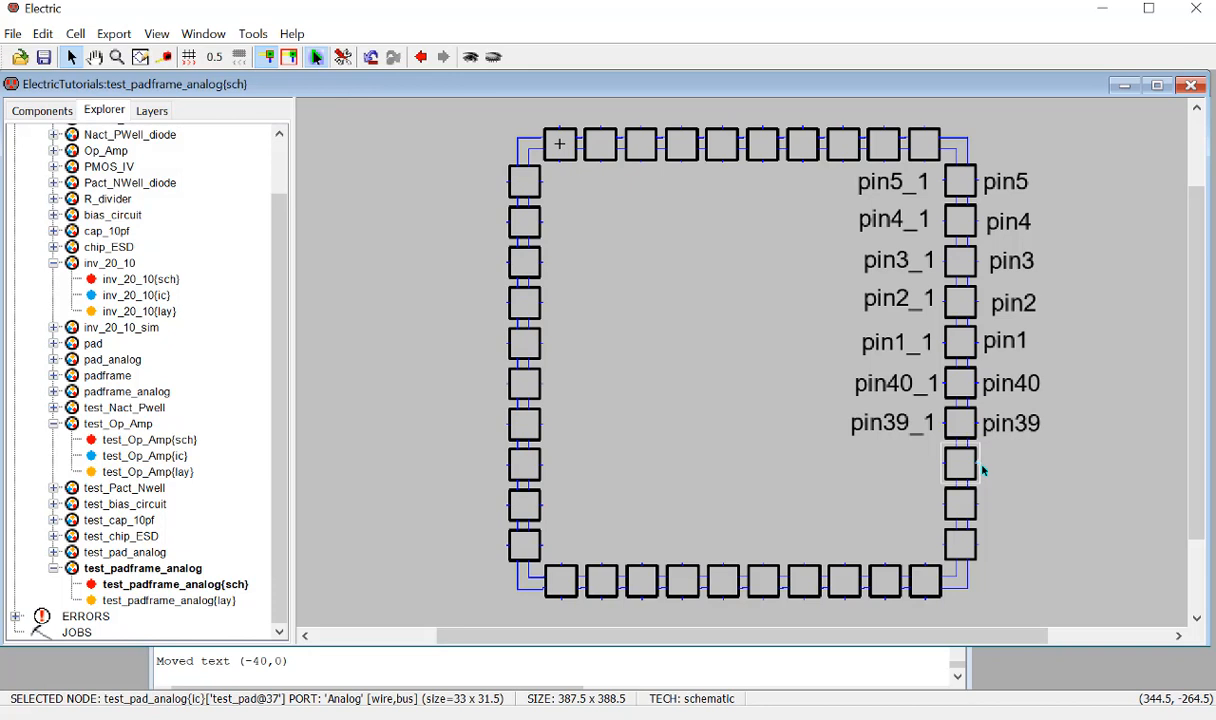
# Enlarge the pin38 export text to match the pin39 label and move it about 28 units right, outside its pad.
pyautogui.hotkey('ctrl', 'i')
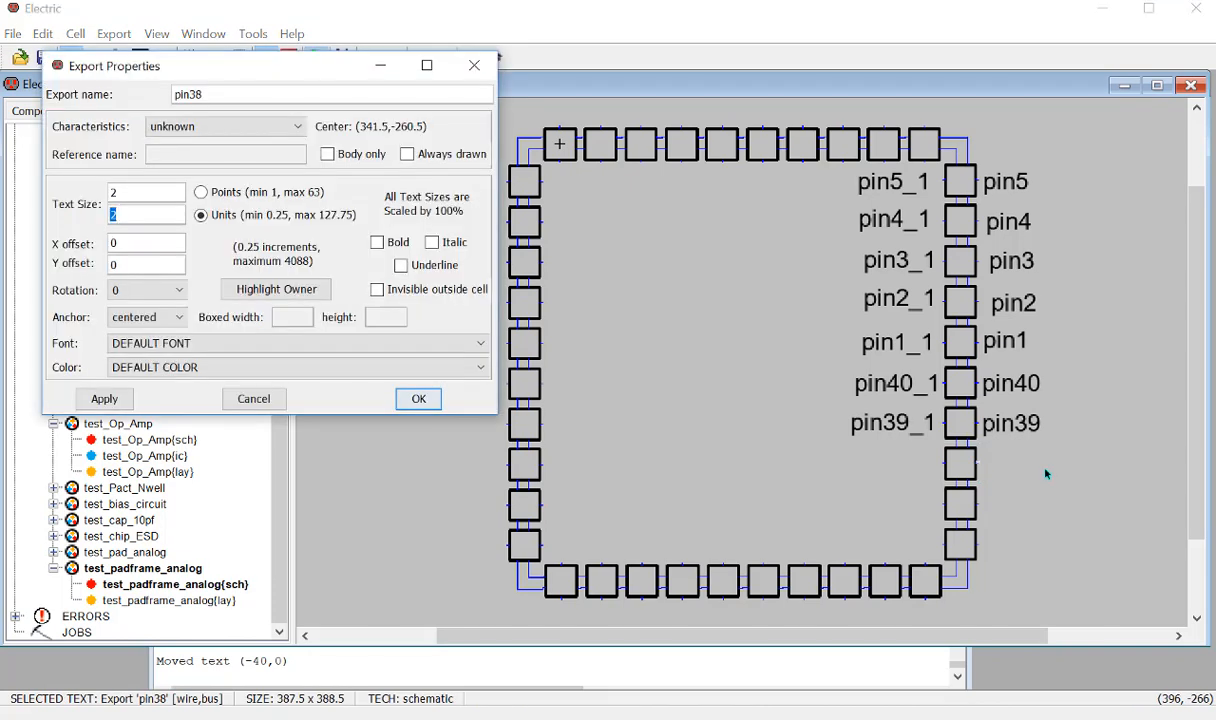
pyautogui.write('8')
pyautogui.press('Return')
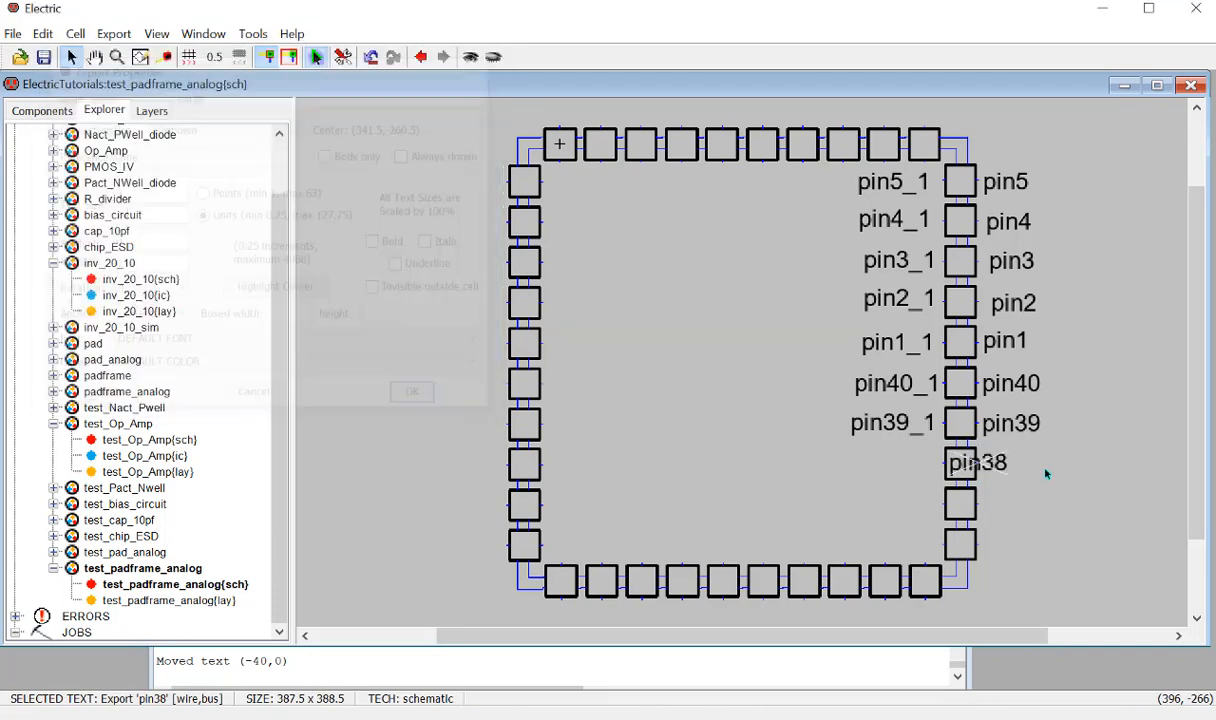
pyautogui.moveTo(998, 461); pyautogui.dragTo(1034, 463)
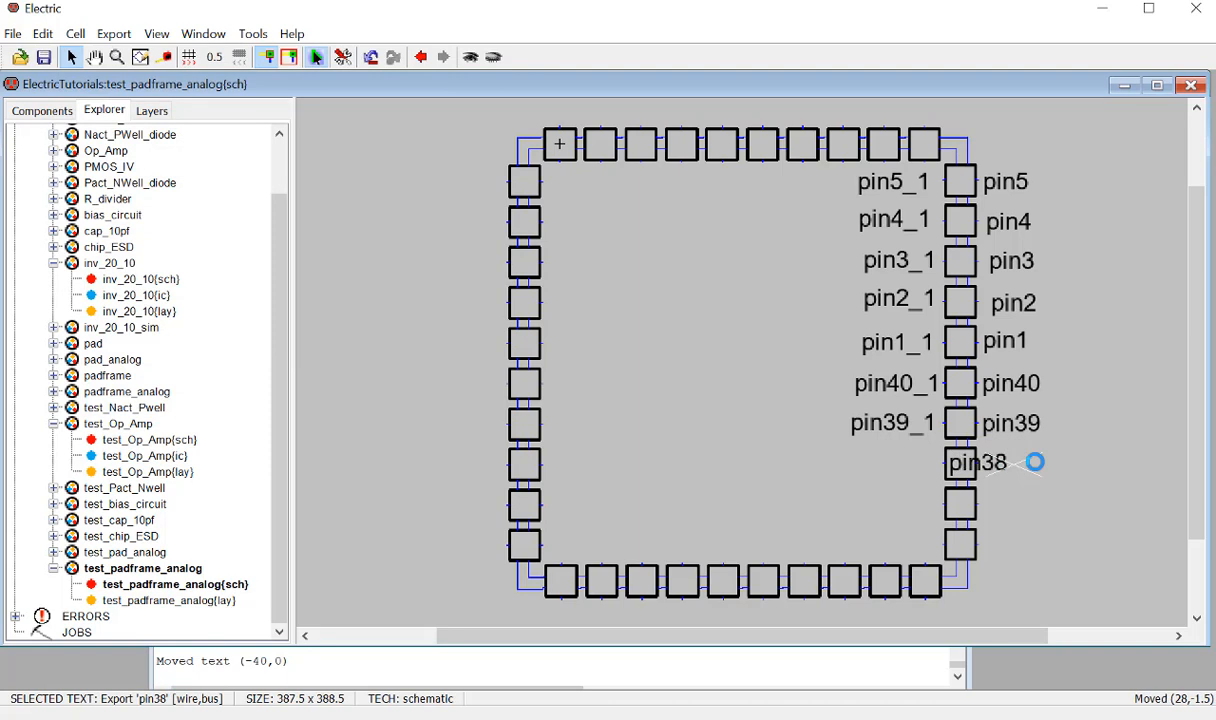
# Export the inner Analog_1 port of the pin38 pad as pin38_1.
pyautogui.click(944, 464)
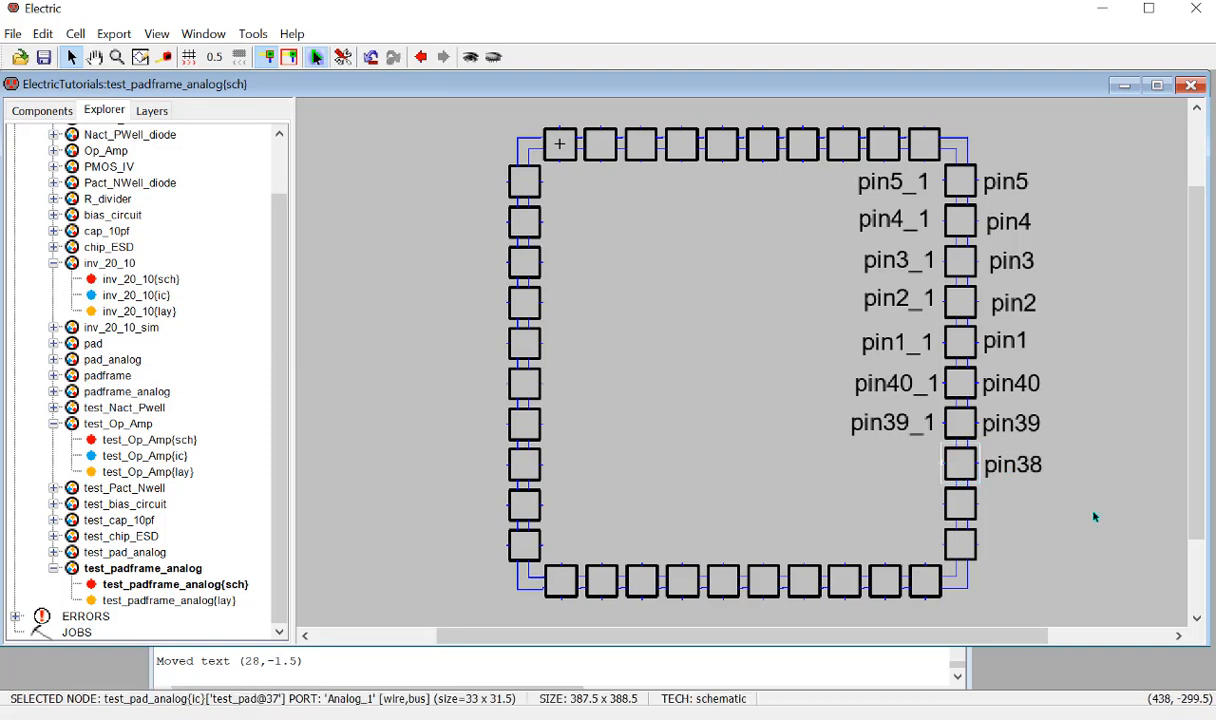
pyautogui.hotkey('ctrl', 'e')
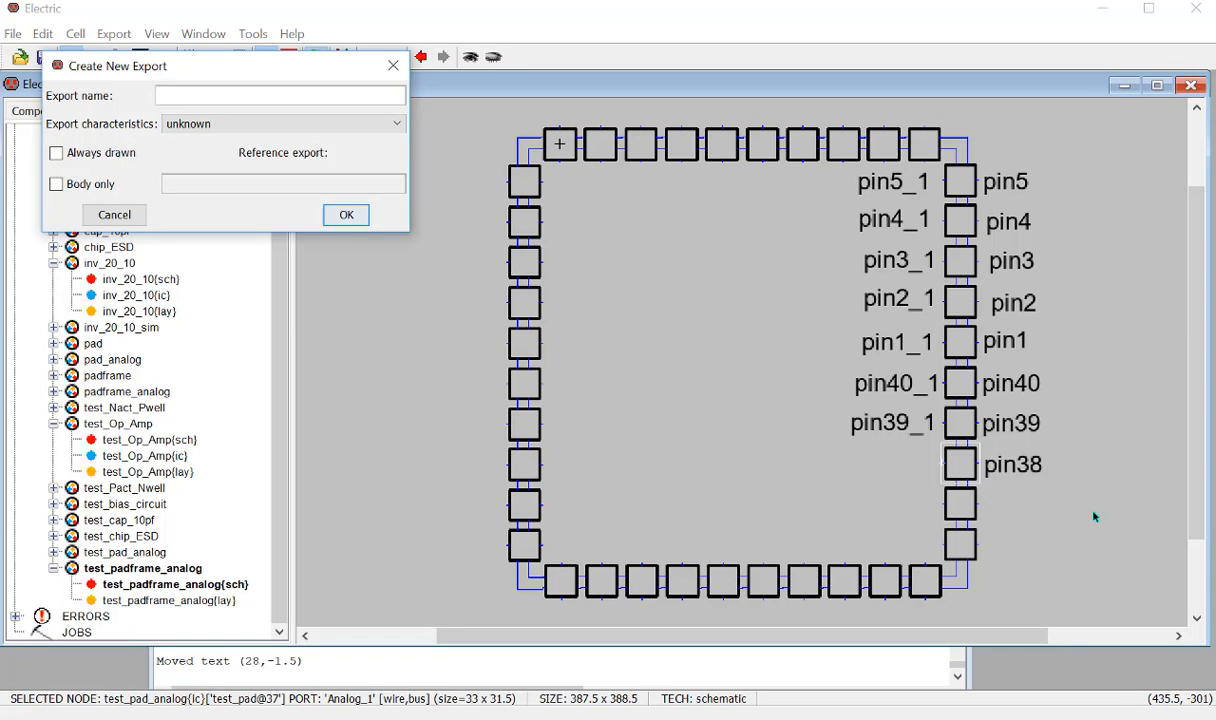
pyautogui.write('pin38_1')
pyautogui.press('Return')
# Set the pin38_1 export text size to 20 units and move the label about 43.5 units left, below pin39_1.
pyautogui.click(1013, 481)
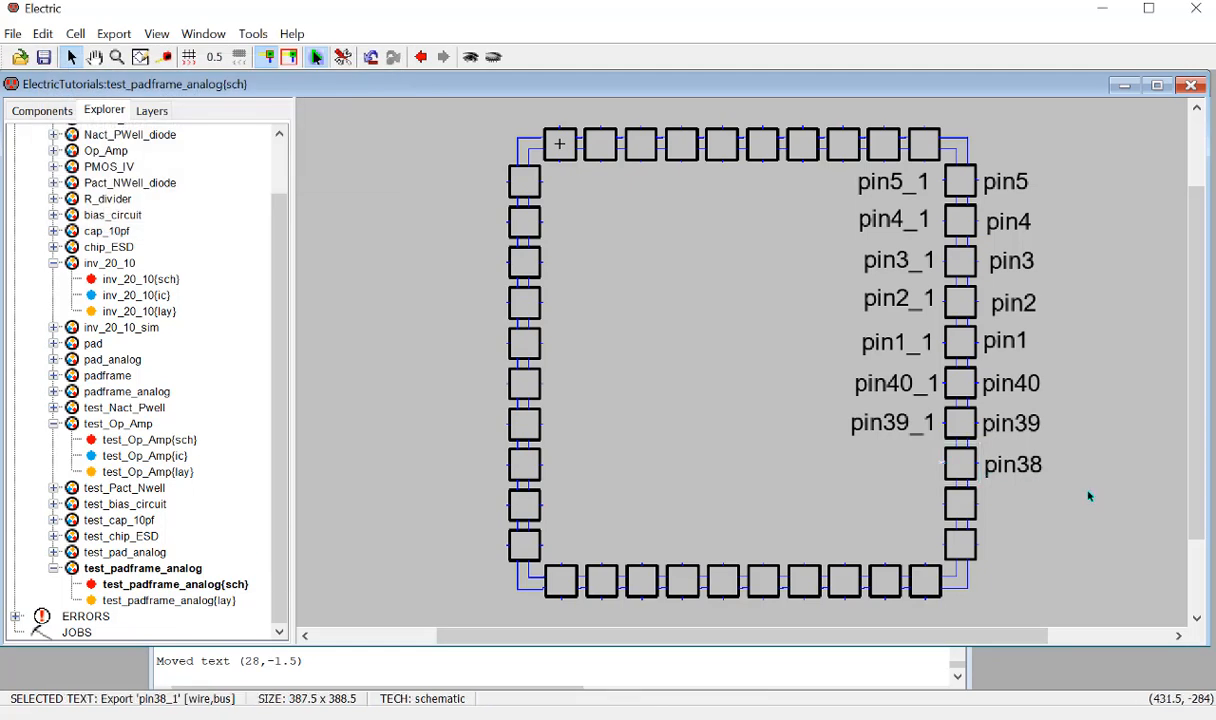
pyautogui.hotkey('ctrl', 'i')
pyautogui.write('20')
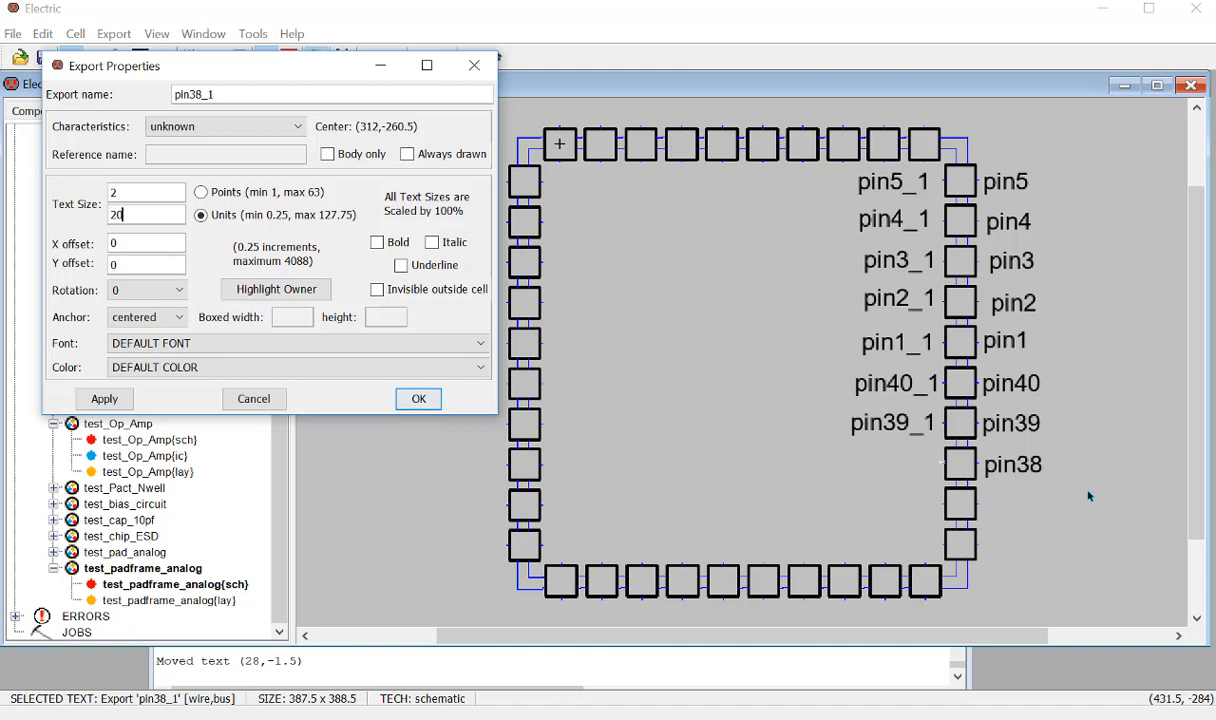
pyautogui.press('Return')
pyautogui.moveTo(915, 471); pyautogui.dragTo(862, 470)
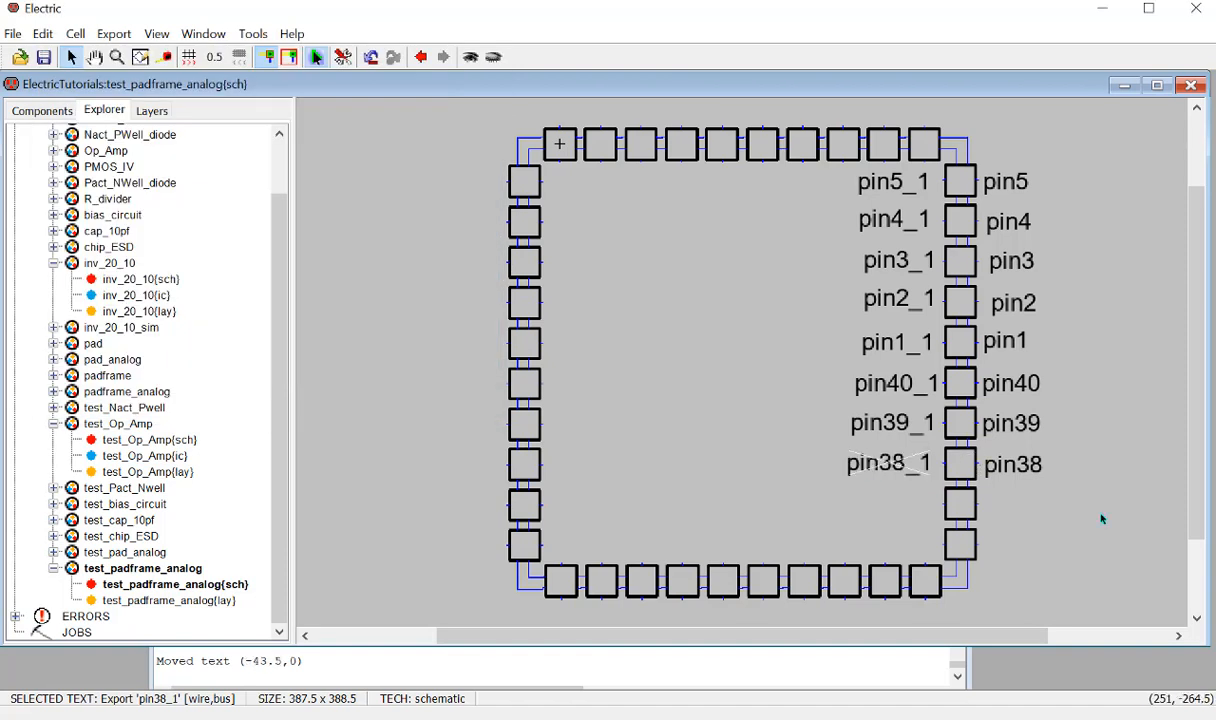
# Export the outer Analog port of the pad directly below the pin38 pad as pin37.
pyautogui.click(979, 514)
pyautogui.click(979, 507)
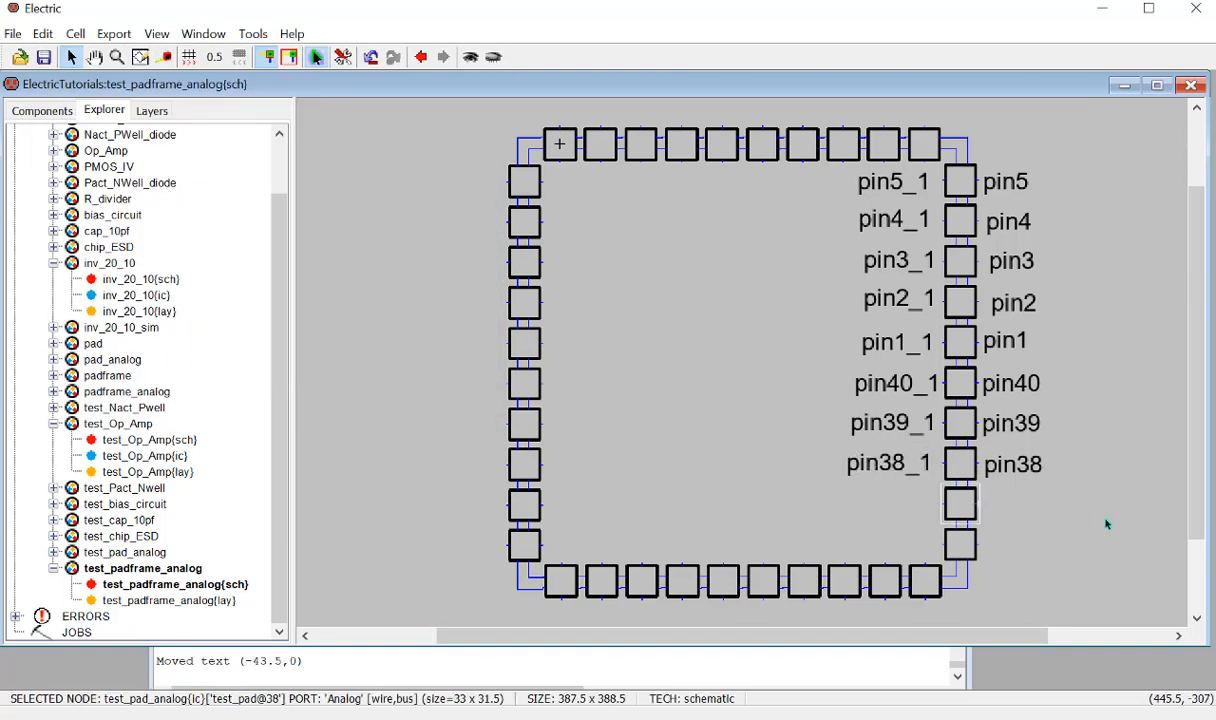
pyautogui.hotkey('ctrl', 'e')
pyautogui.write('pin')
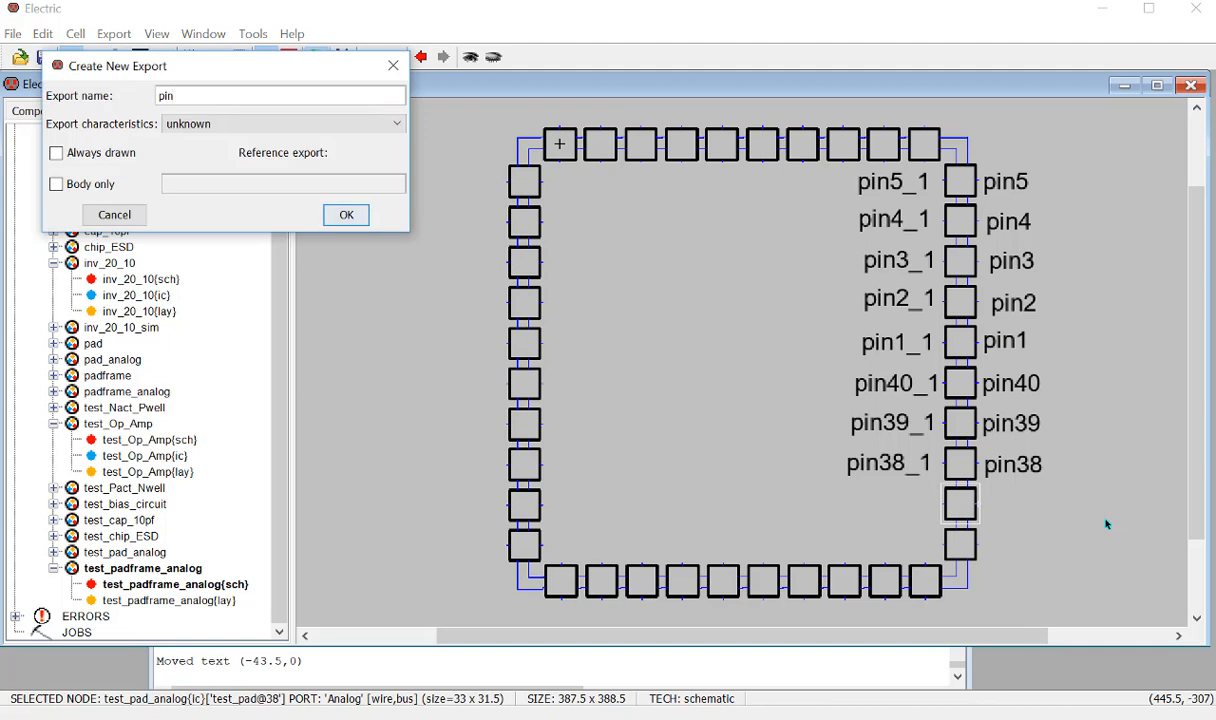
pyautogui.write('37')
pyautogui.press('Return')
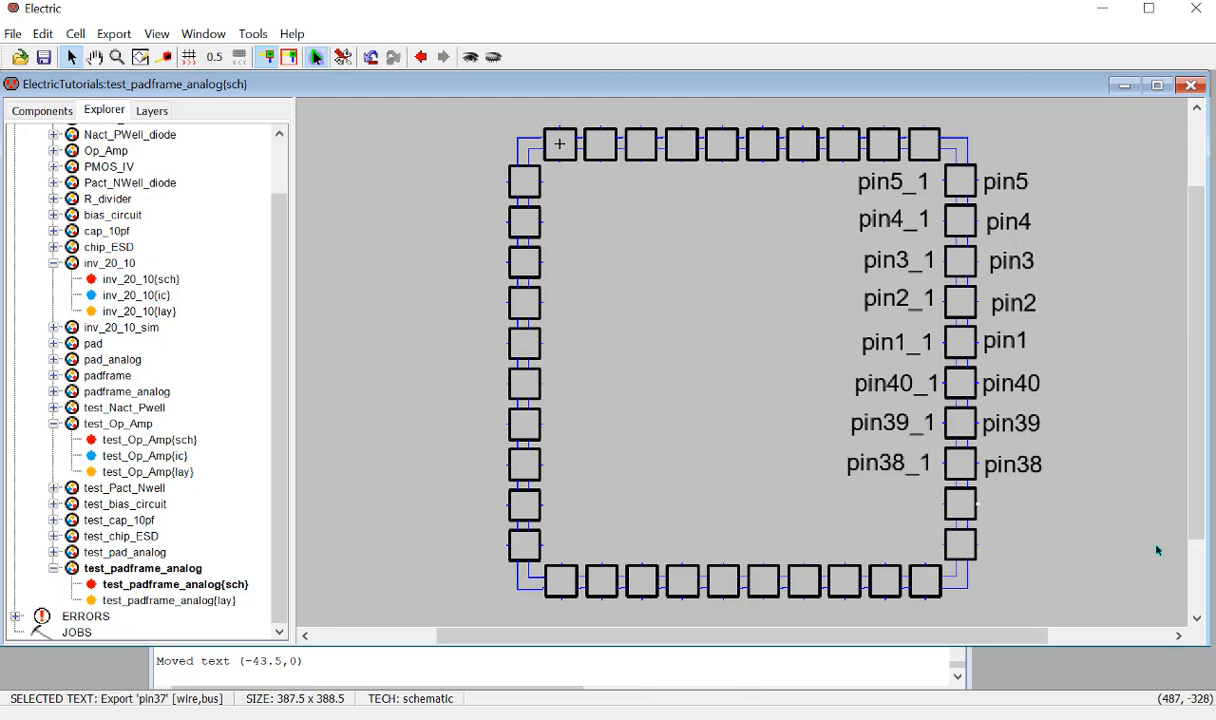
# Set the pin37 export text size to 20 units and move the label about 28.5 units right, outside its pad.
pyautogui.hotkey('ctrl', 'i')
pyautogui.write('2')
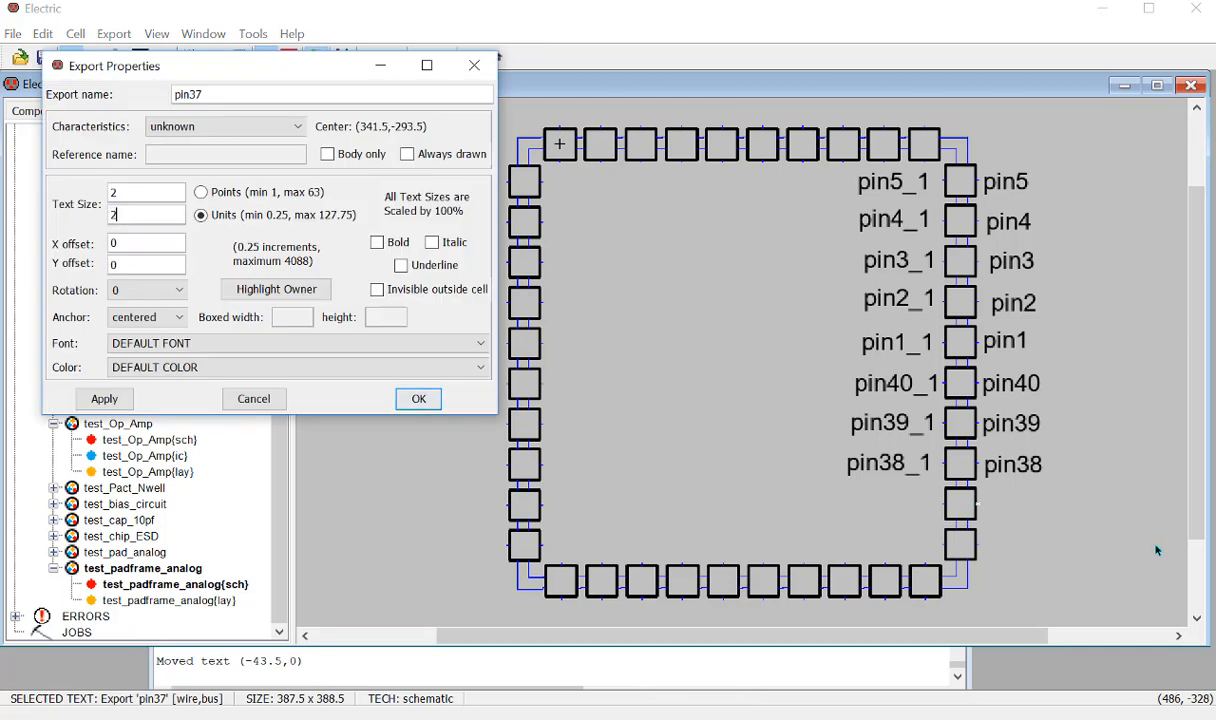
pyautogui.write('0')
pyautogui.press('Return')
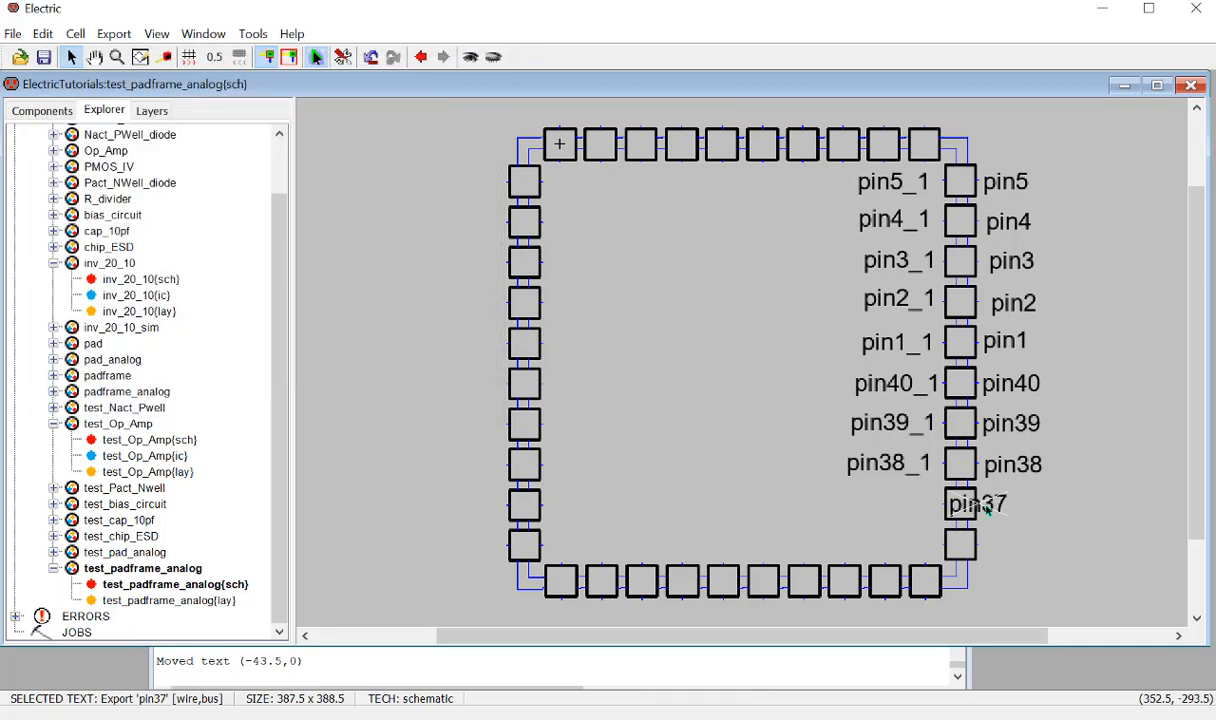
pyautogui.moveTo(983, 508); pyautogui.dragTo(1021, 507)
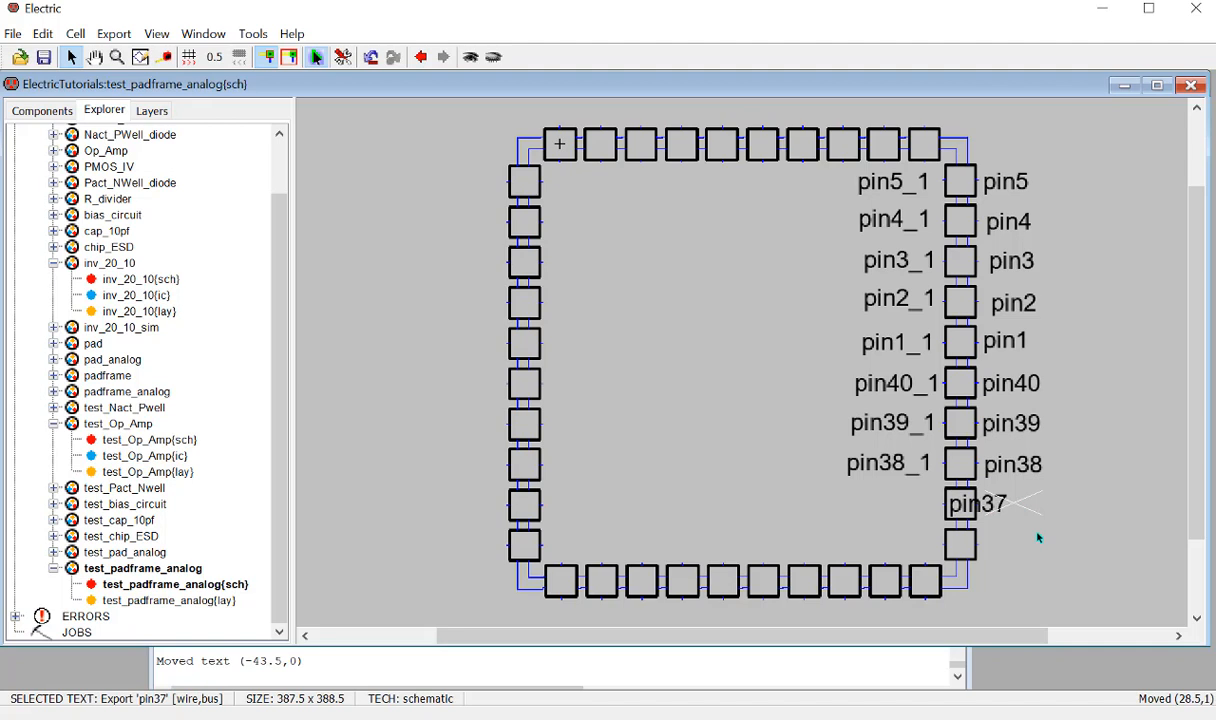
# Export the inner Analog_1 port of the pin37 pad as pin37_1.
pyautogui.click(943, 506)
pyautogui.hotkey('ctrl', 'e')
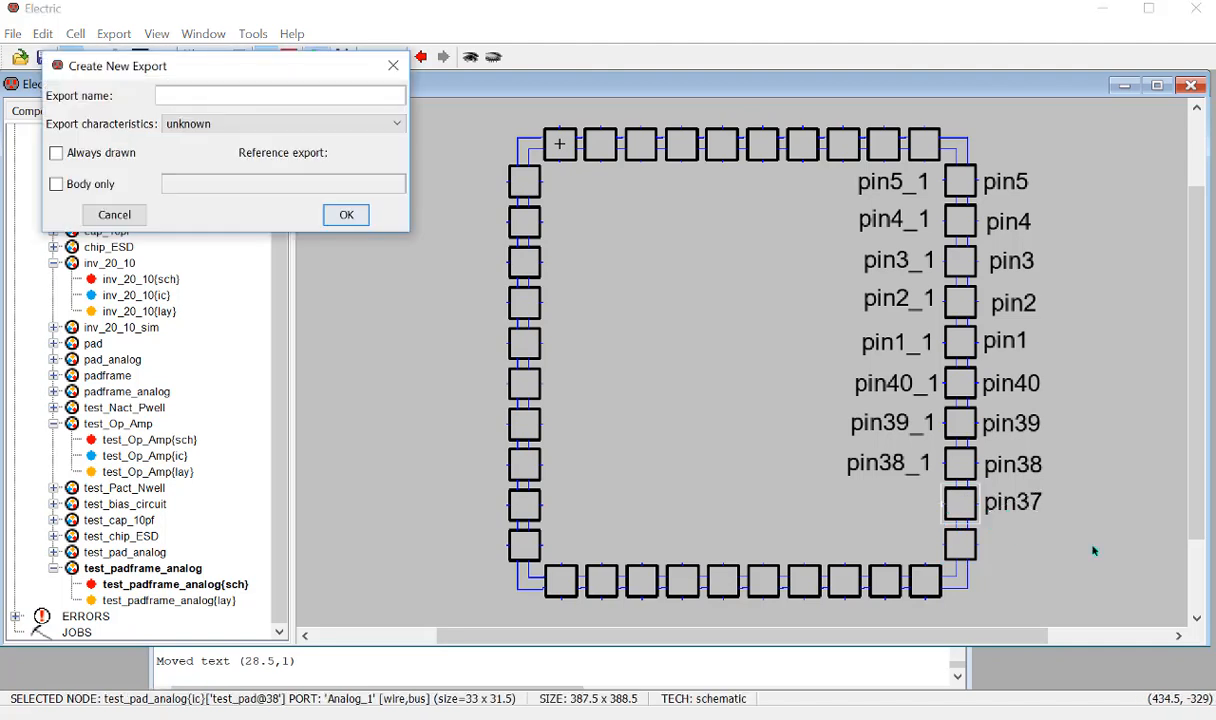
pyautogui.write('pin37_1')
pyautogui.press('Return')
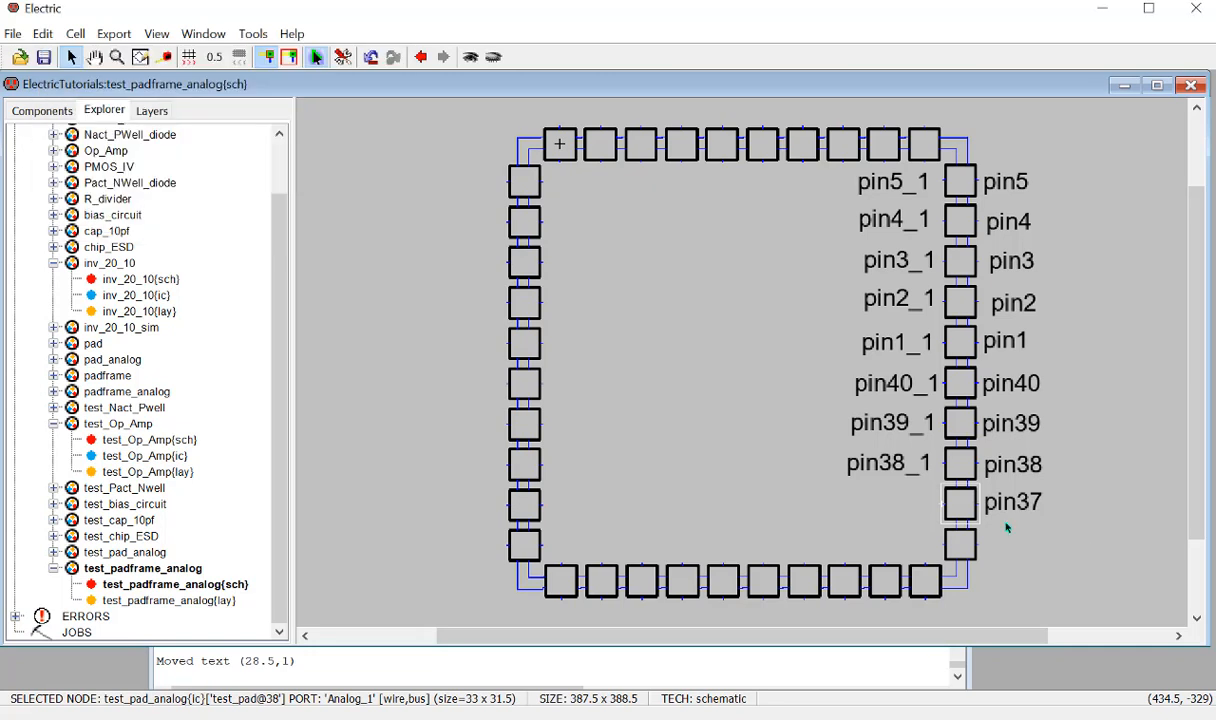
# Enlarge the pin37_1 export text to match the pin38_1 label and move it about 44 units left, inside the padframe.
pyautogui.click(950, 511)
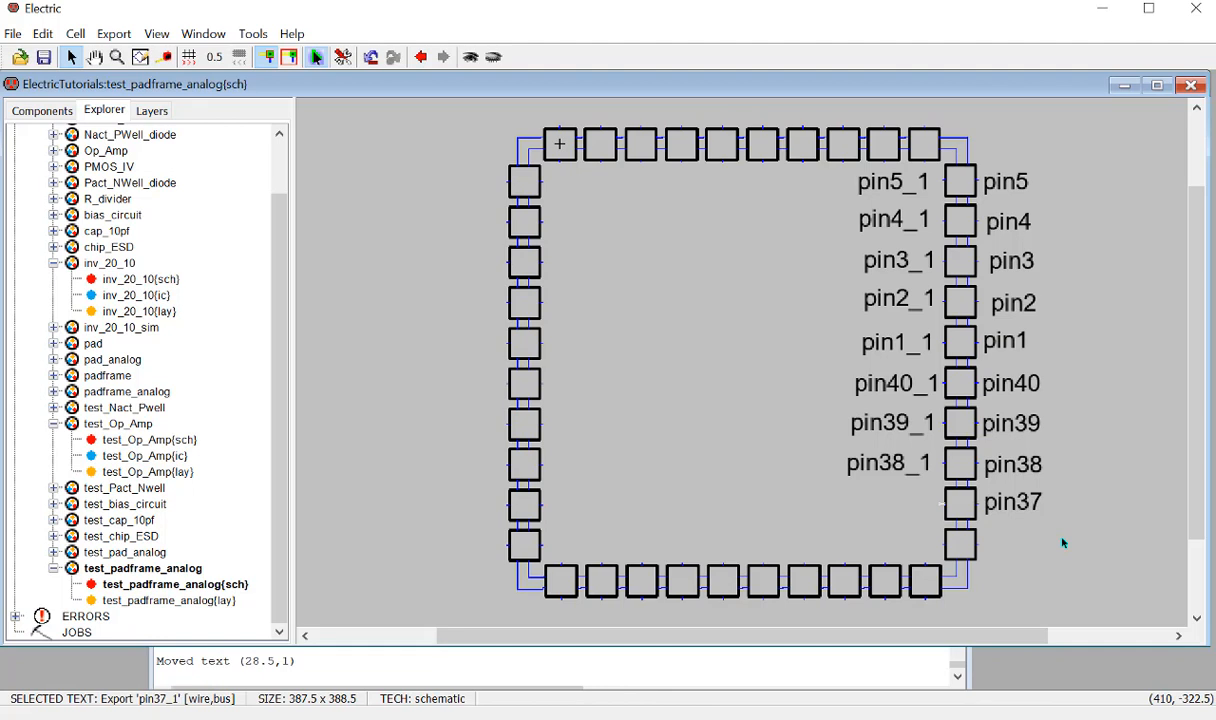
pyautogui.hotkey('ctrl', 'i')
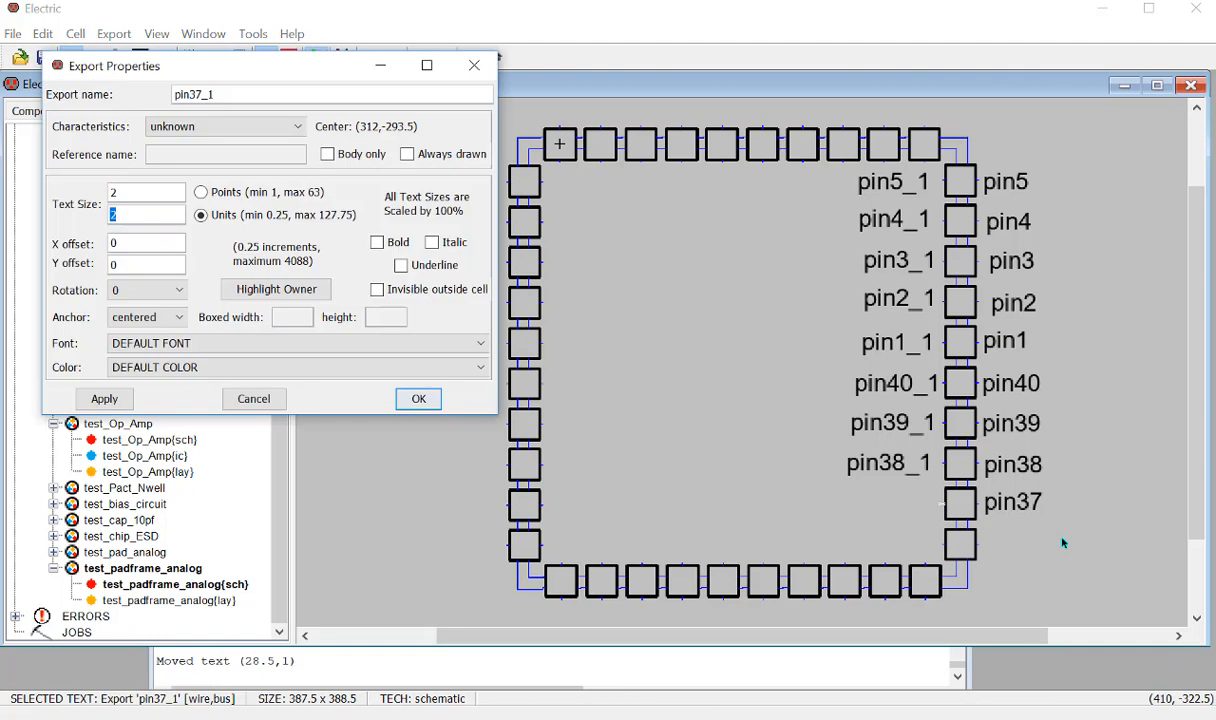
pyautogui.write('8')
pyautogui.press('Return')
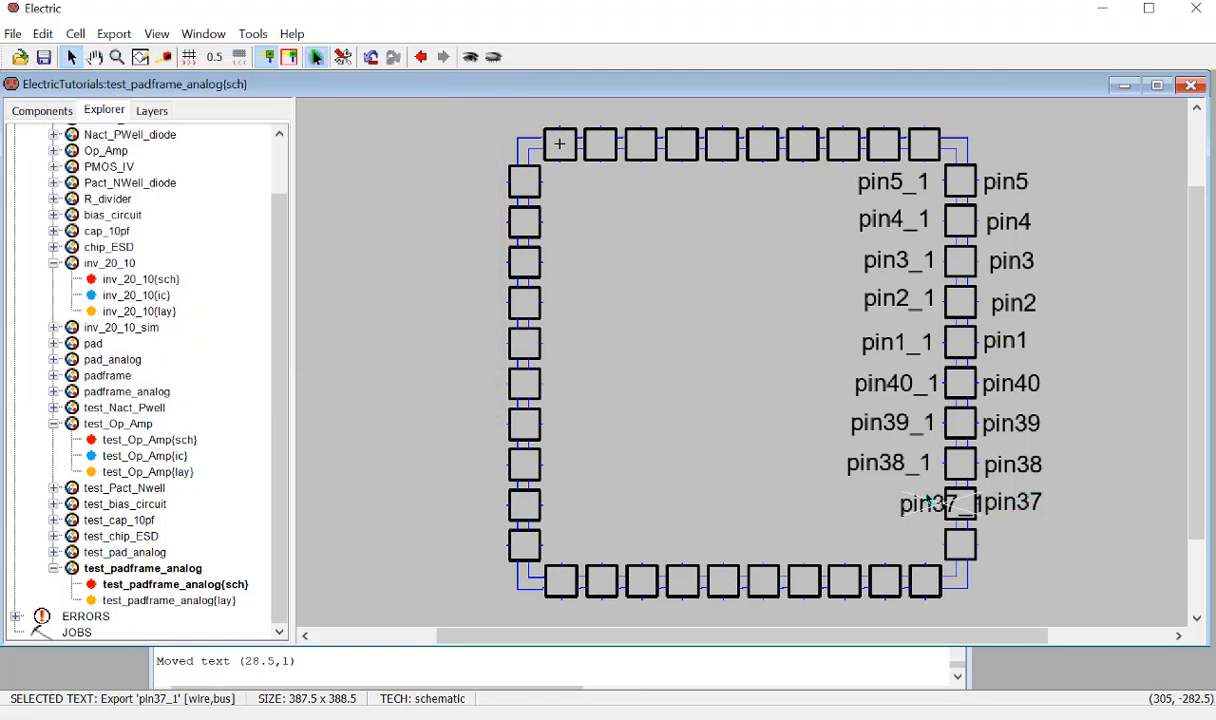
pyautogui.moveTo(950, 505); pyautogui.dragTo(873, 509)
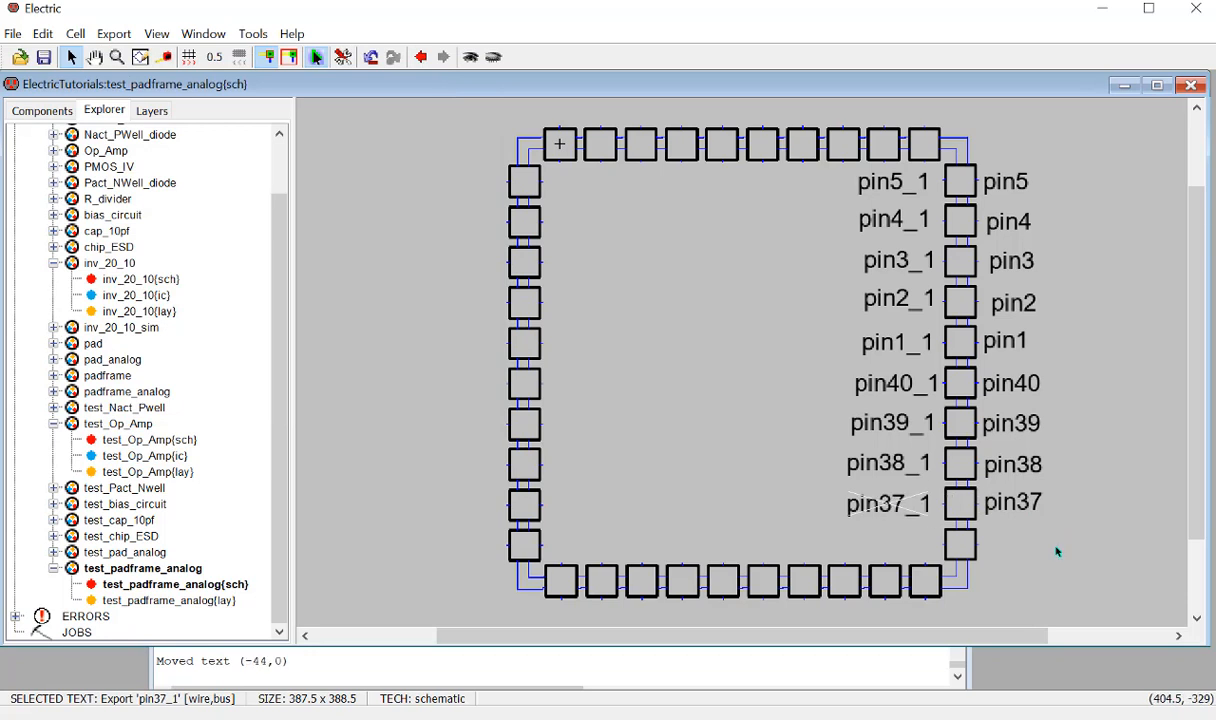
# Deselect the pin37_1 label and save the ElectricTutorials library.
pyautogui.click(1050, 549)
pyautogui.hotkey('ctrl', 's')
# Export the outer Analog port of the lowest pad in the right column, below the pin37 pad, as pin36.
pyautogui.click(983, 549)
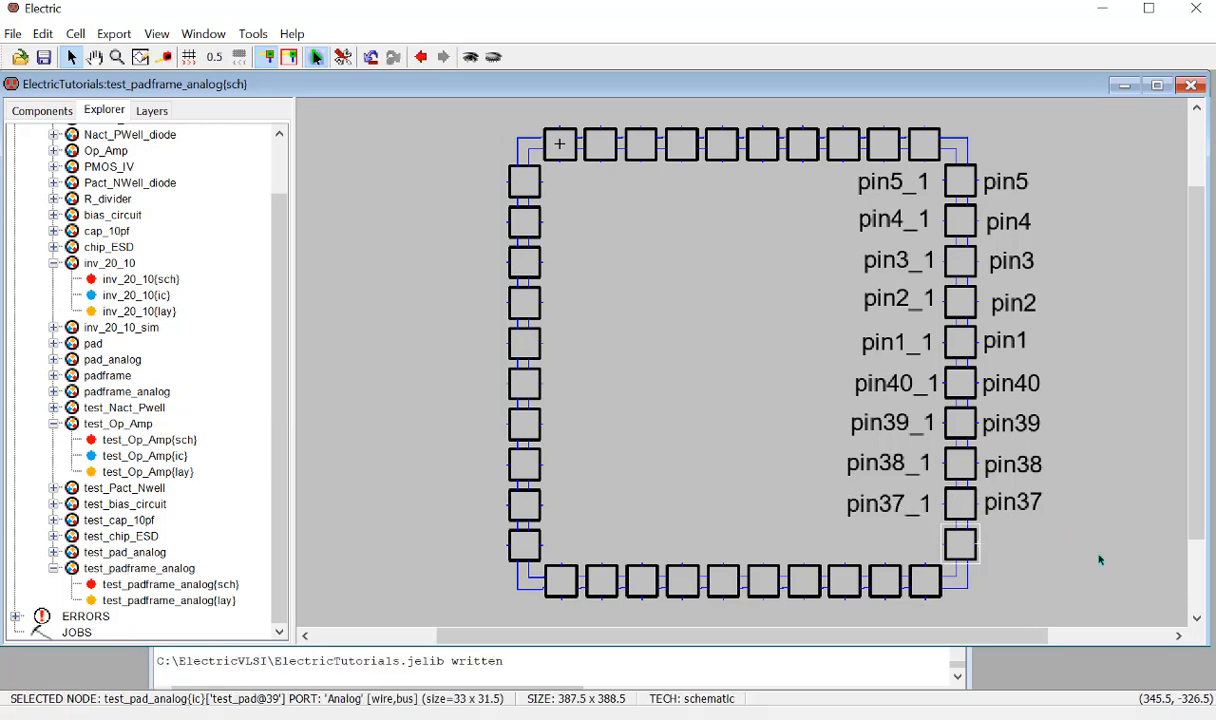
pyautogui.hotkey('ctrl', 'e')
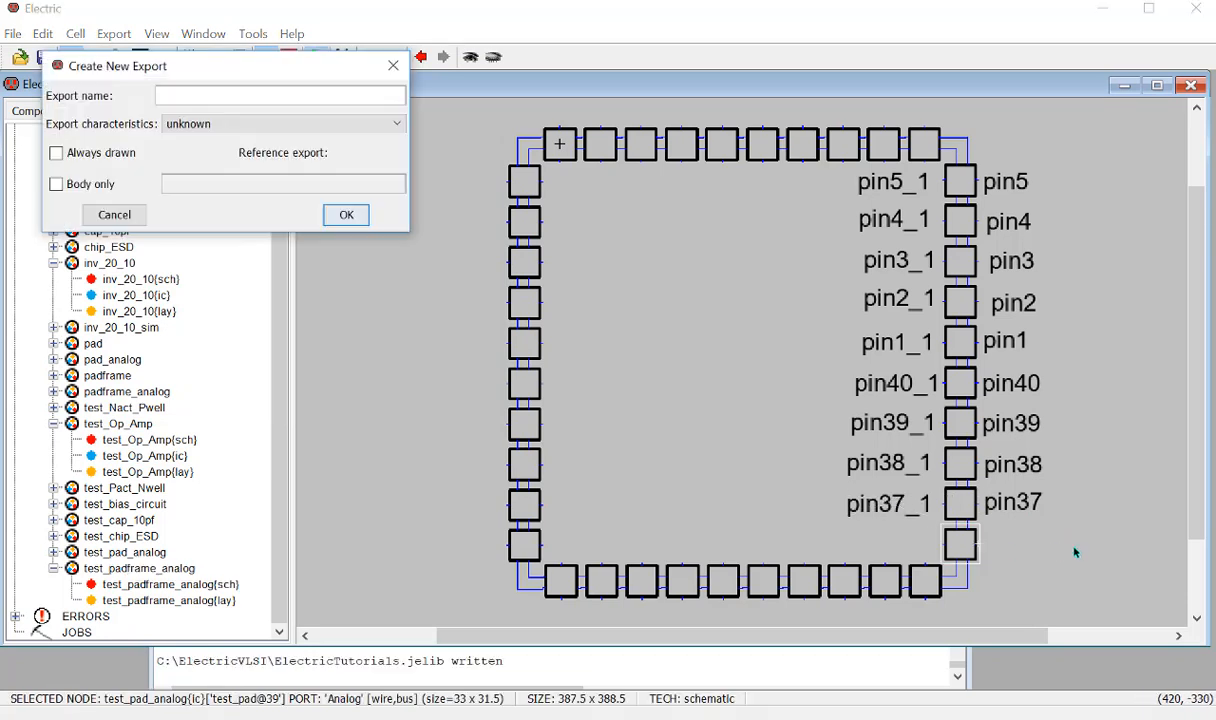
pyautogui.write('p')
pyautogui.write('in3')
pyautogui.write('8')
pyautogui.press('Return')
# Set the pin36 export text size to 20 units and move the label about 31 units right, outside its pad.
pyautogui.click(1058, 556)
pyautogui.doubleClick(1064, 578)
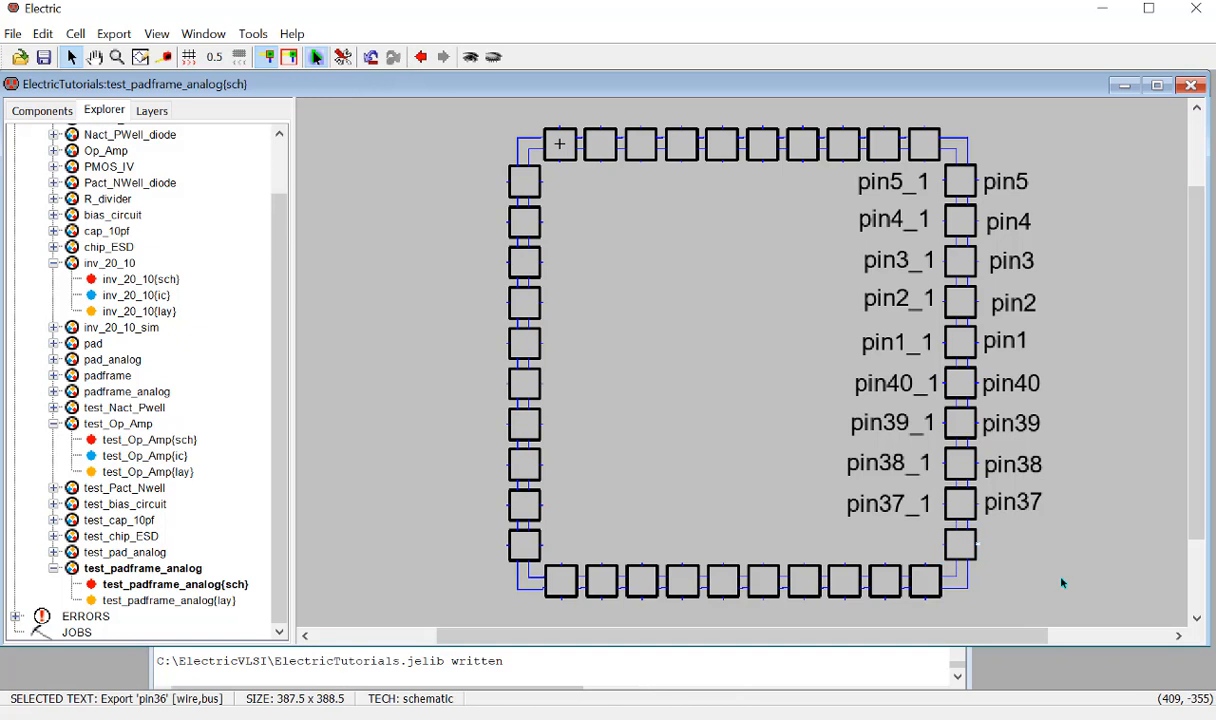
pyautogui.write('8')
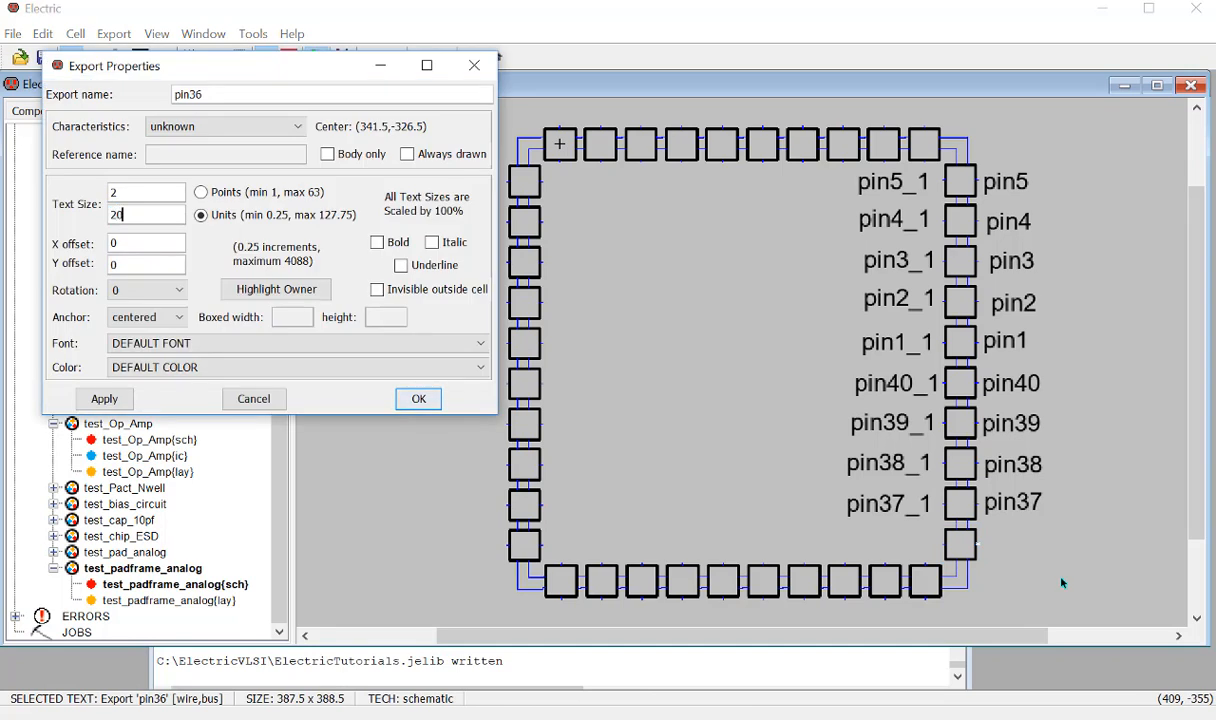
pyautogui.press('Return')
pyautogui.moveTo(968, 540); pyautogui.dragTo(1045, 550)
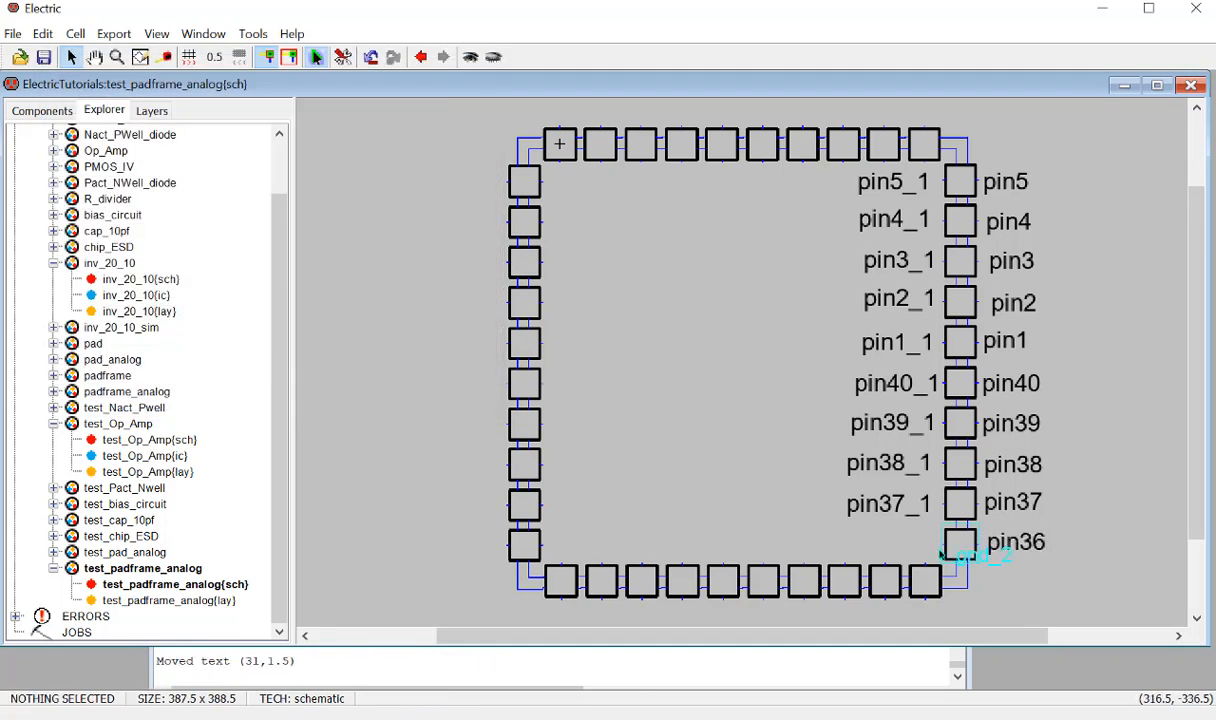
# Export the inner Analog_1 port of the pin36 pad as pin36_1.
pyautogui.click(955, 542)
pyautogui.hotkey('ctrl', 'e')
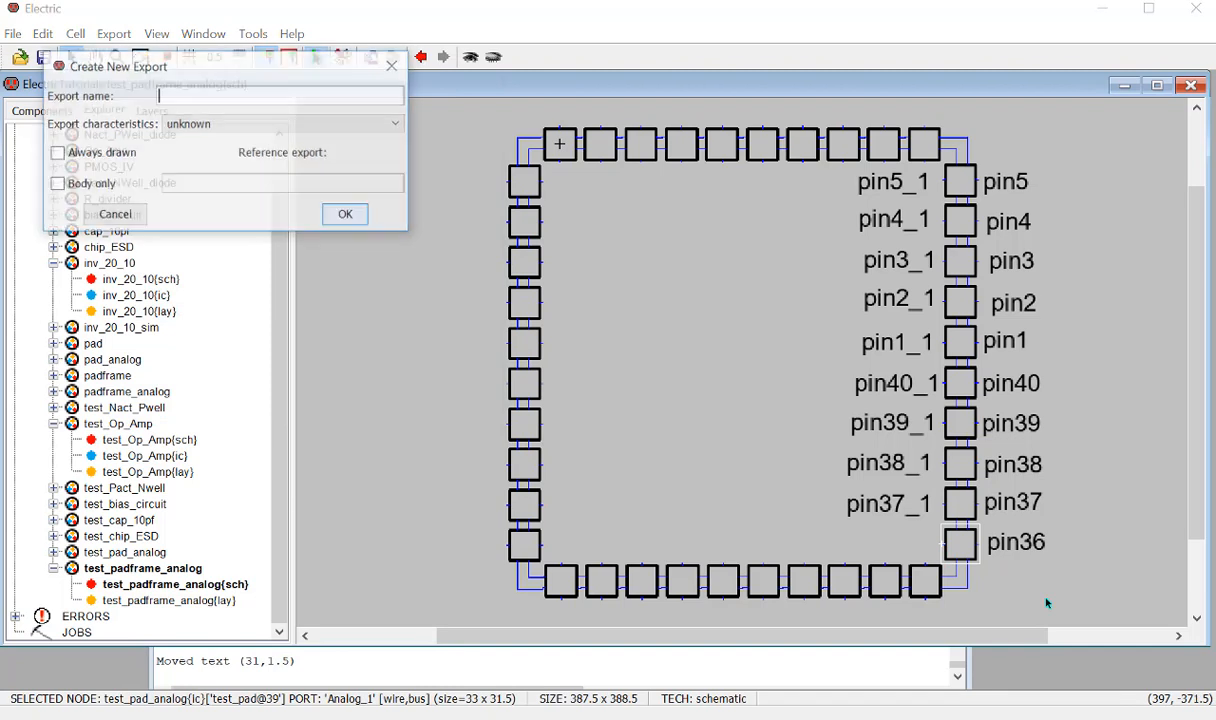
pyautogui.write('pin3')
pyautogui.write('6_1')
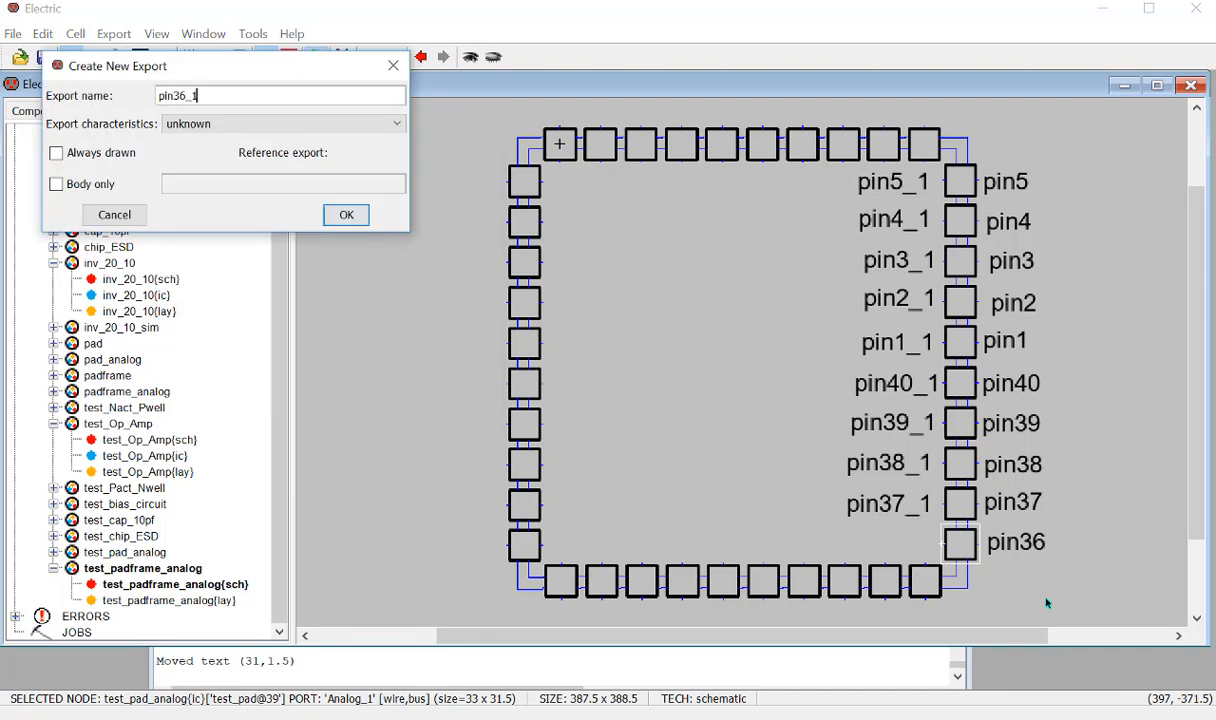
pyautogui.press('Return')
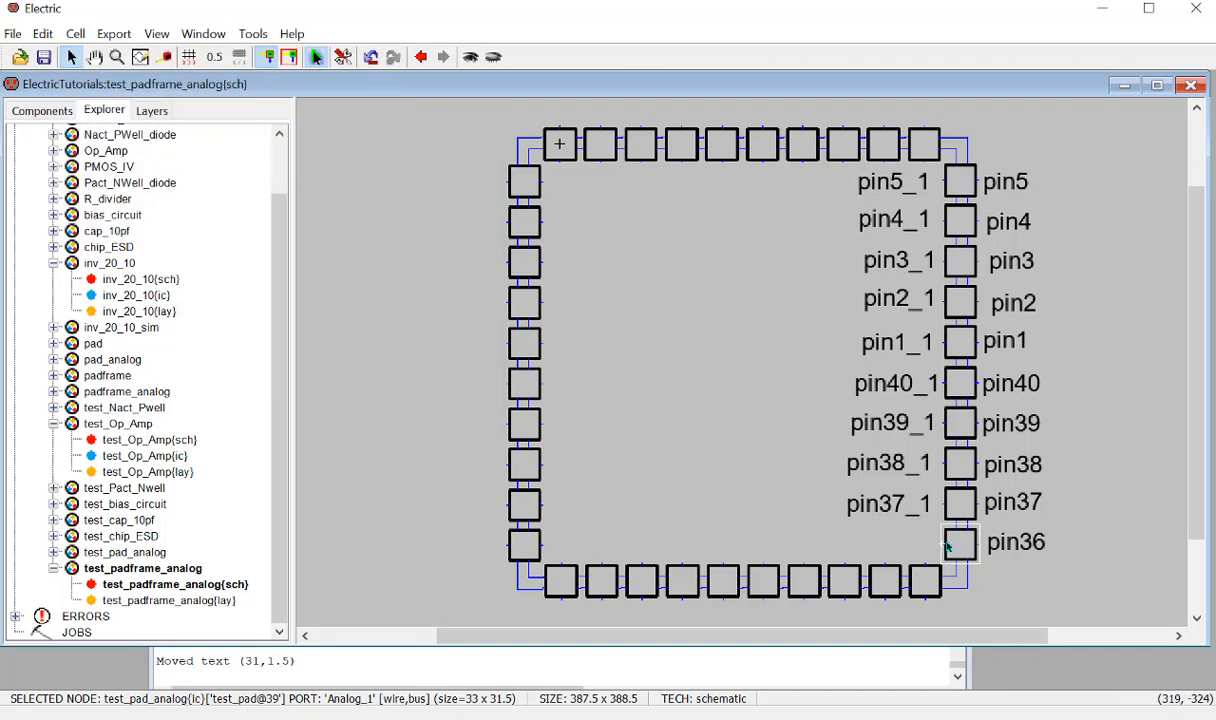
# Set the pin36_1 export text size to 20 units, move the label about 42.5 units left of its pad, and save the library.
pyautogui.click(948, 545)
pyautogui.hotkey('ctrl', 'i')
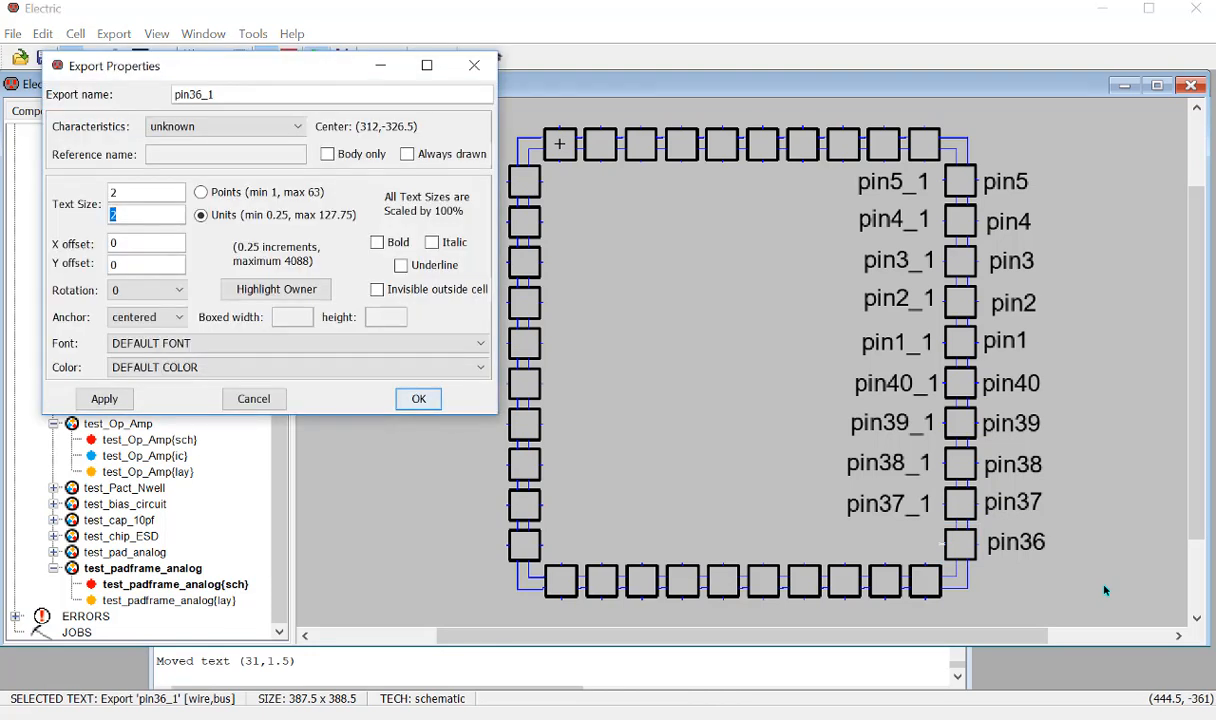
pyautogui.write('20')
pyautogui.press('Return')
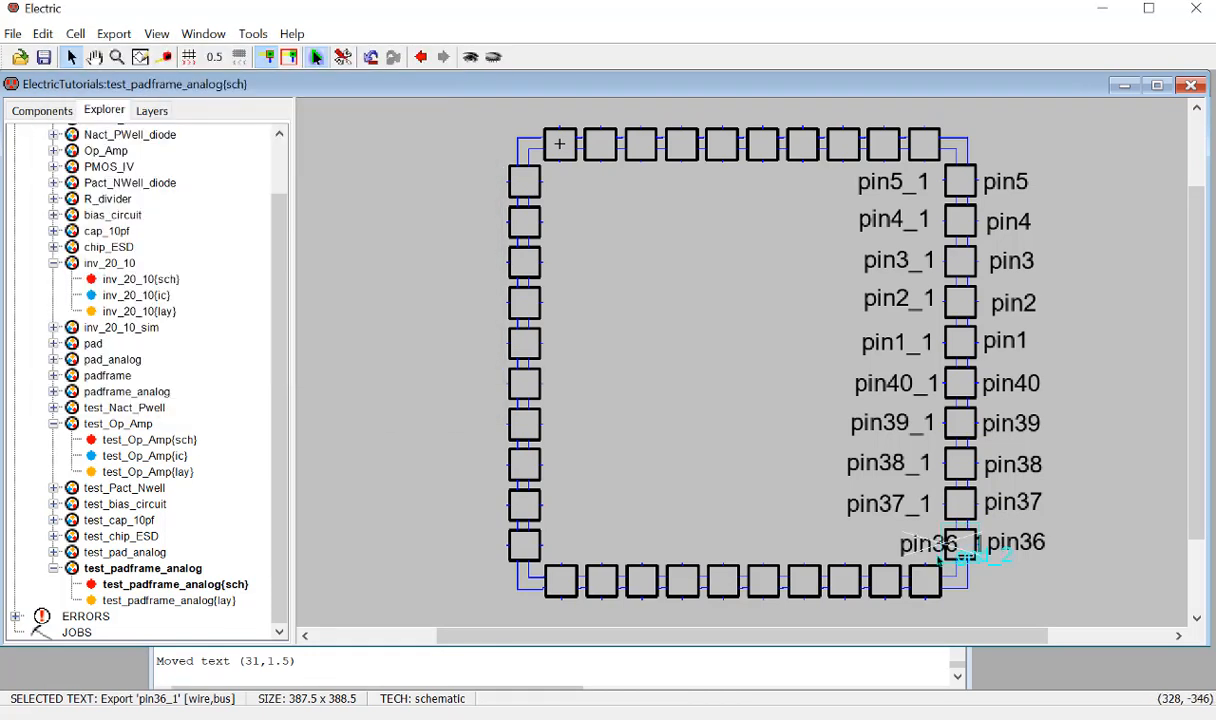
pyautogui.moveTo(930, 549); pyautogui.dragTo(877, 548)
pyautogui.click(1140, 610)
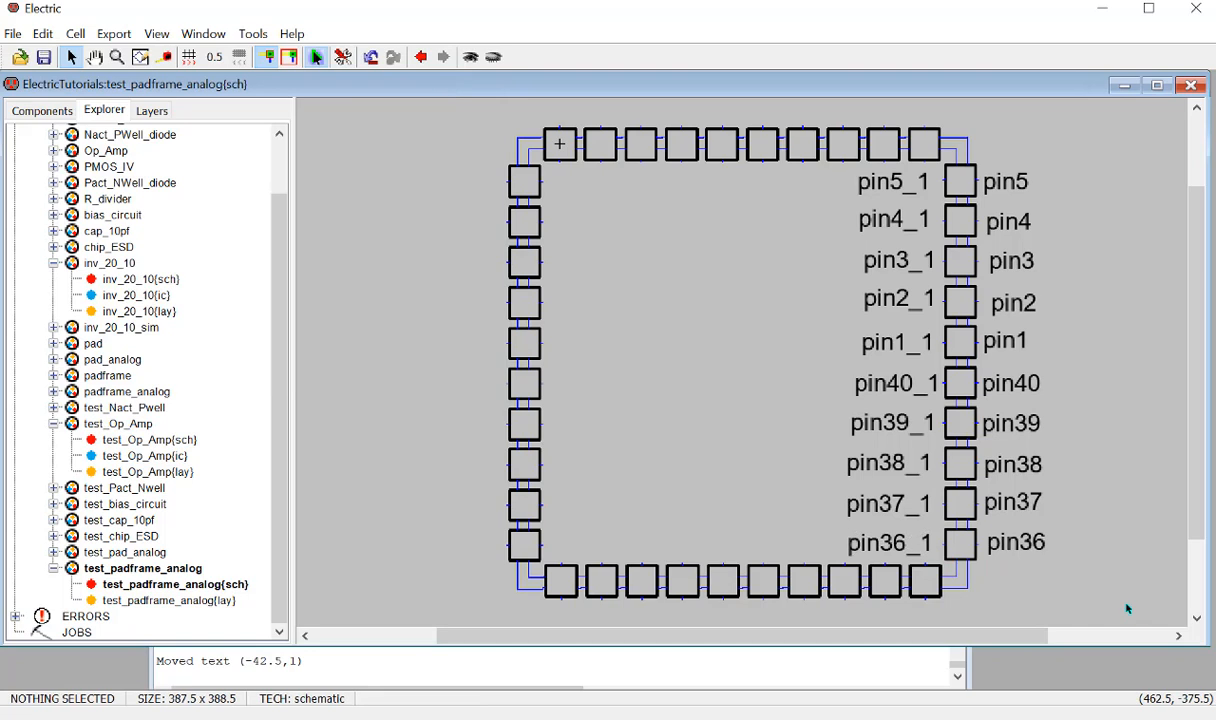
pyautogui.hotkey('ctrl', 's')
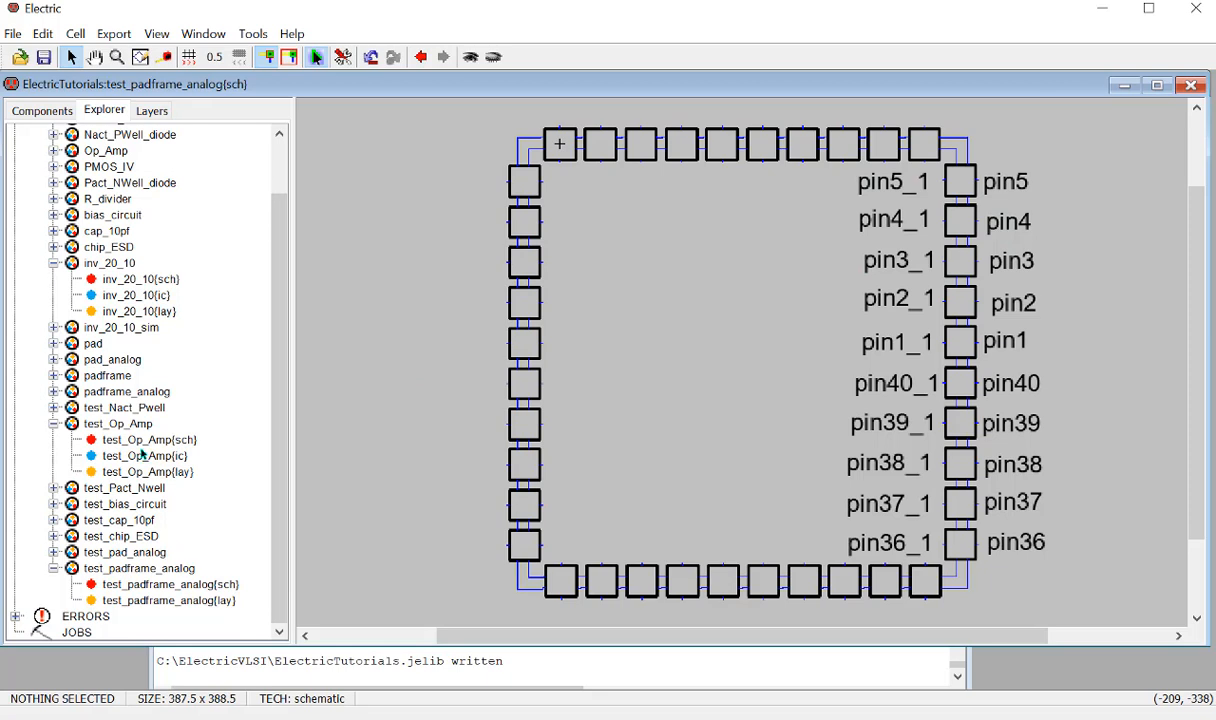
# Look over the test_chip_ESD layout and open the same cell's schematic view.
pyautogui.click(54, 536)
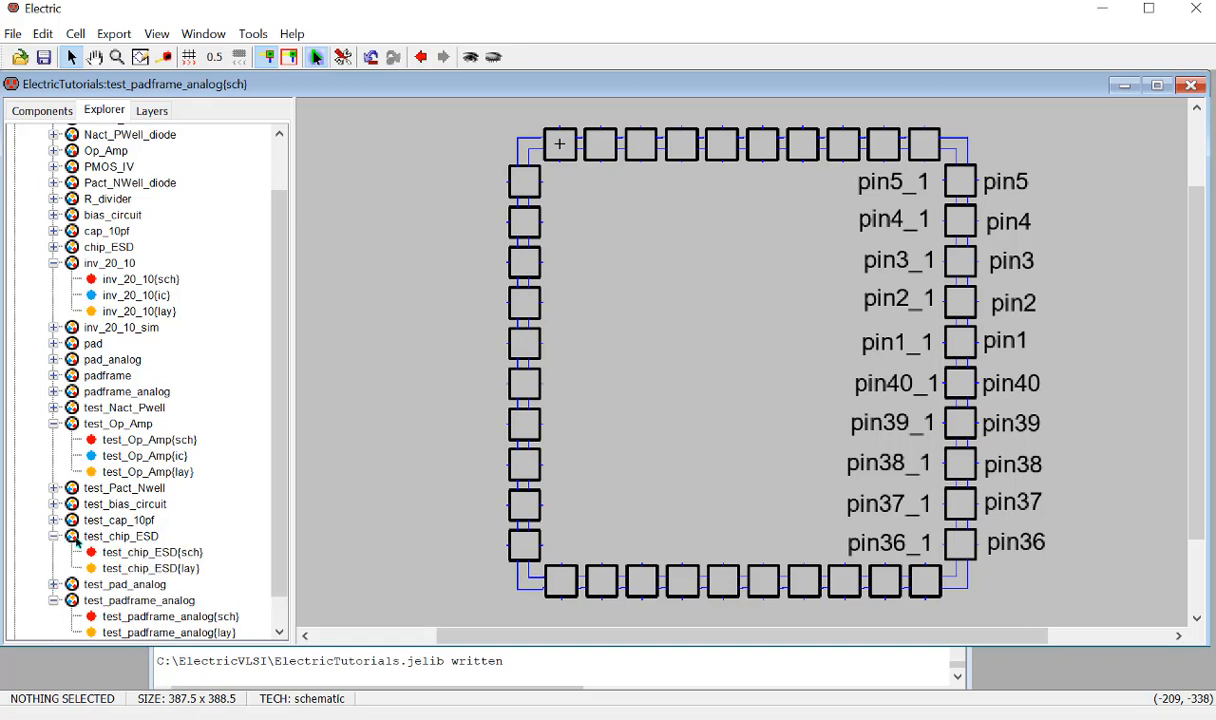
pyautogui.doubleClick(155, 568)
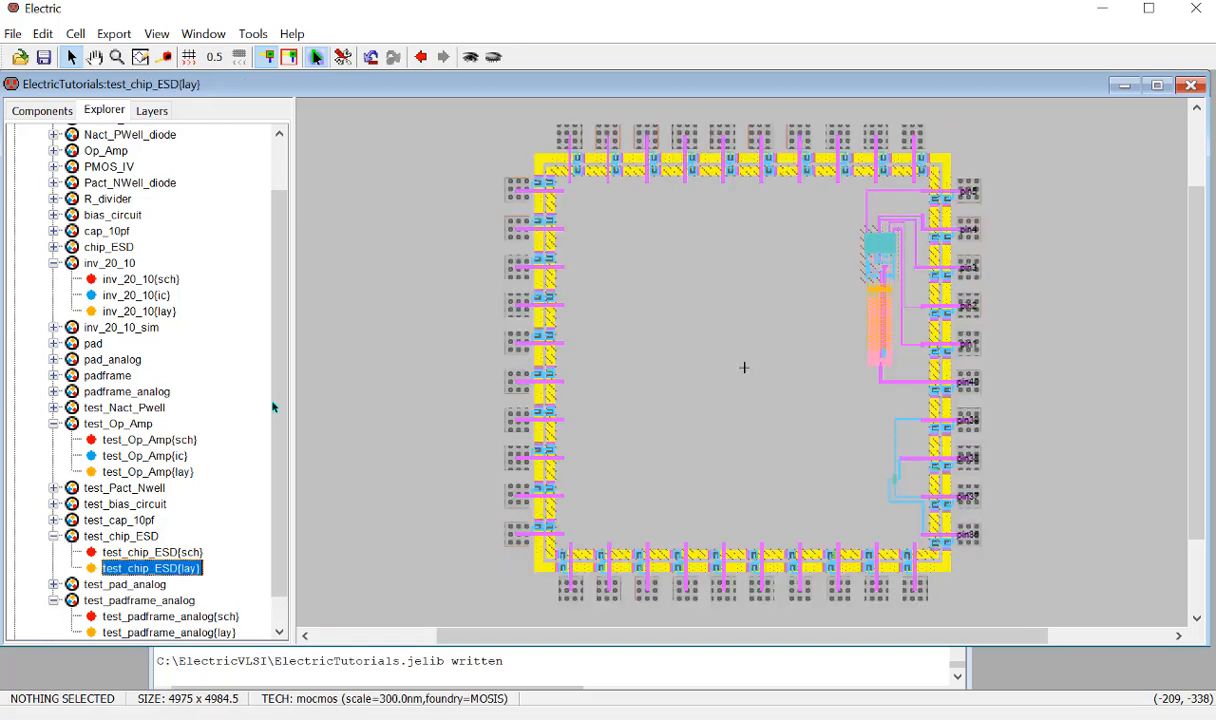
pyautogui.doubleClick(172, 551)
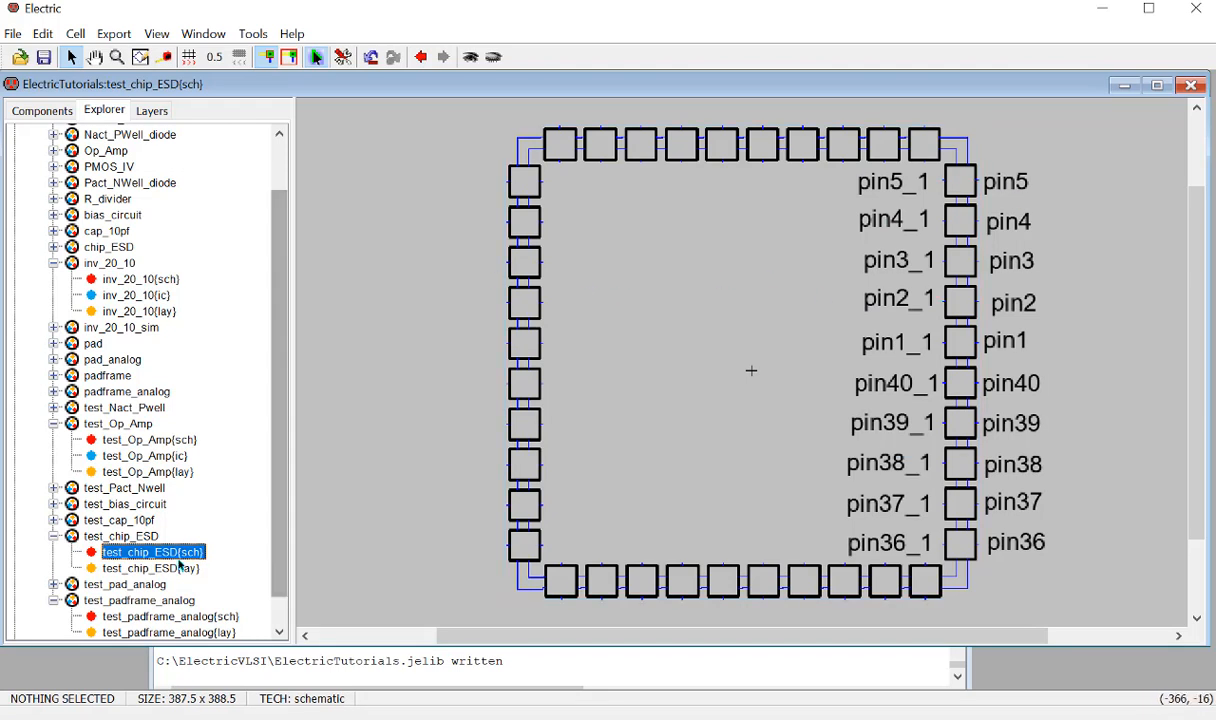
# Place an instance of the test_Op_Amp icon inside the pad ring of the test_chip_ESD schematic.
pyautogui.scroll(-1, 226, 557)
pyautogui.click(146, 588)
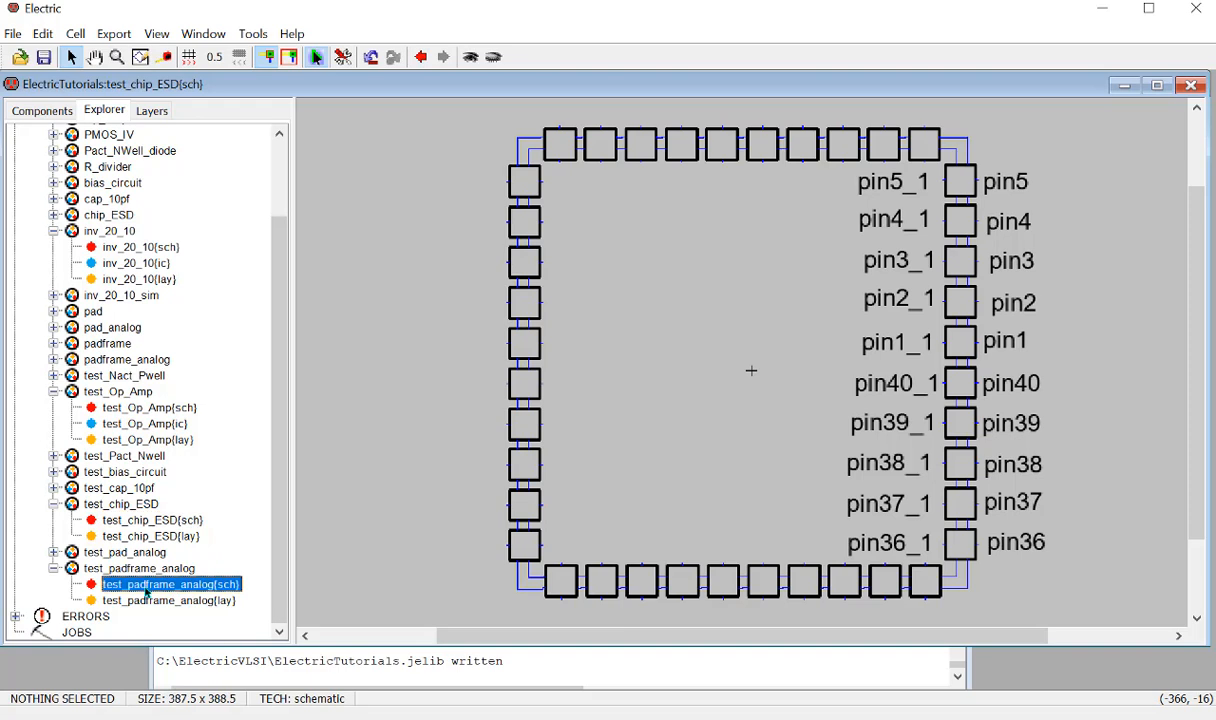
pyautogui.moveTo(145, 591)
pyautogui.mouseDown()
pyautogui.moveTo(560, 355)
pyautogui.moveTo(459, 229)
pyautogui.moveTo(459, 139)
pyautogui.moveTo(443, 207)
pyautogui.moveTo(316, 298)
pyautogui.moveTo(105, 580)
pyautogui.moveTo(128, 584)
pyautogui.mouseUp()
pyautogui.click(144, 424)
pyautogui.moveTo(142, 428); pyautogui.dragTo(660, 298)
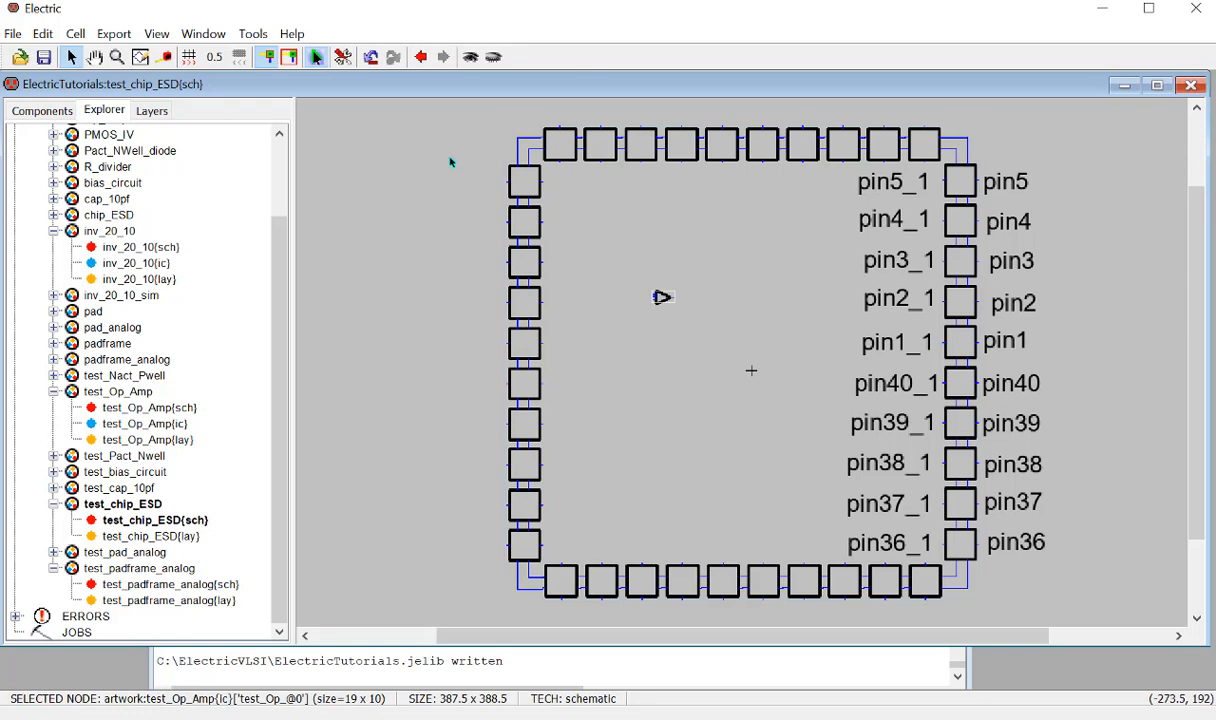
# Move the test_Op_Amp icon about 48.5 units right and 5 units up within the pad ring.
pyautogui.keyDown('ctrl'); pyautogui.scroll(3, 669, 311); pyautogui.keyUp('ctrl')
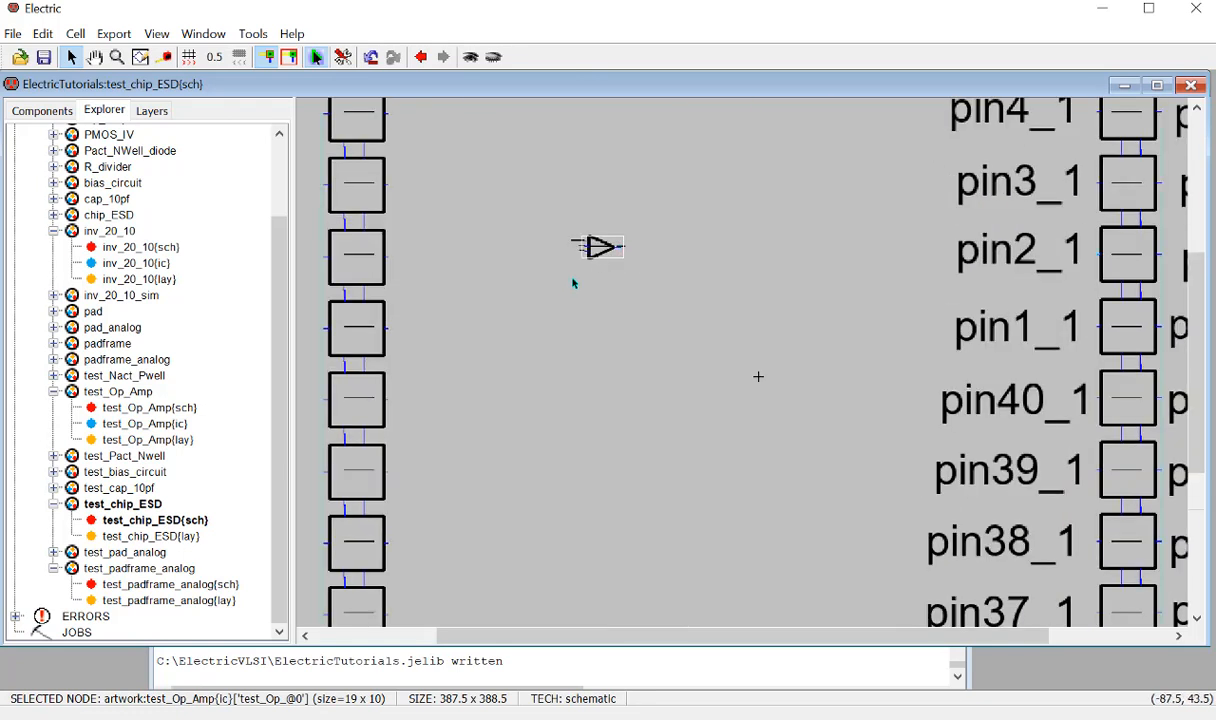
pyautogui.keyDown('ctrl'); pyautogui.scroll(2, 573, 231); pyautogui.keyUp('ctrl')
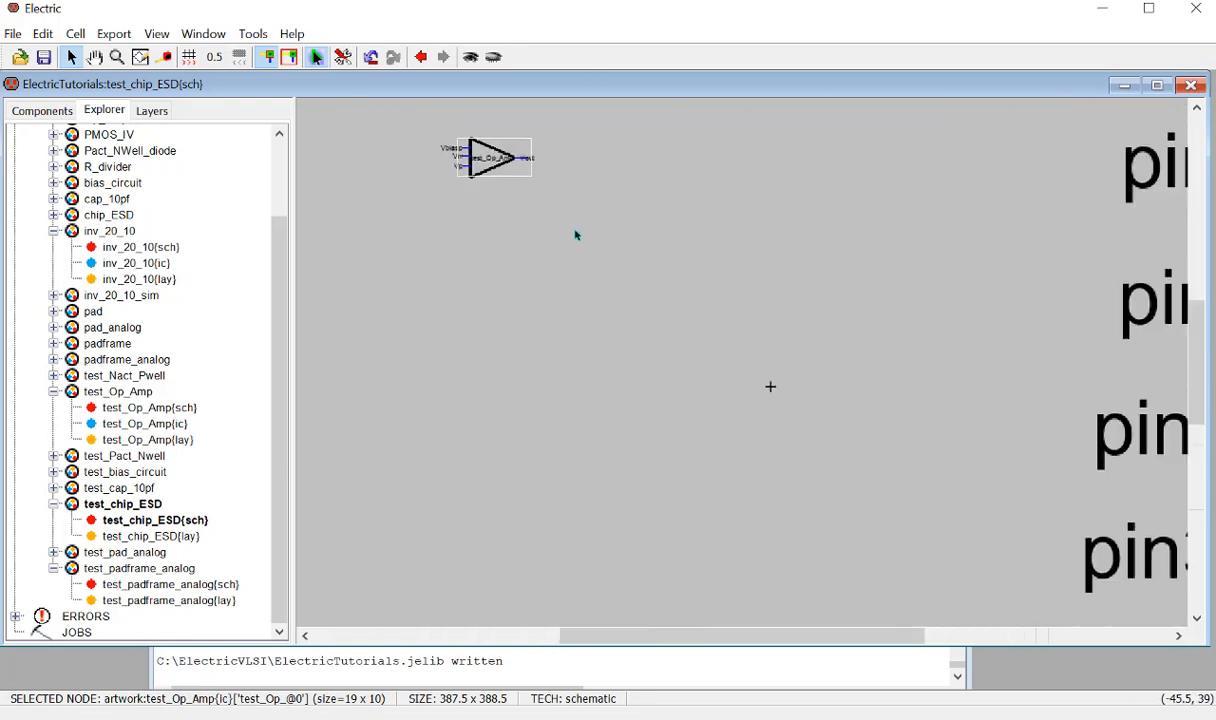
pyautogui.scroll(2, 495, 225)
pyautogui.keyDown('ctrl'); pyautogui.scroll(2, 488, 232); pyautogui.keyUp('ctrl')
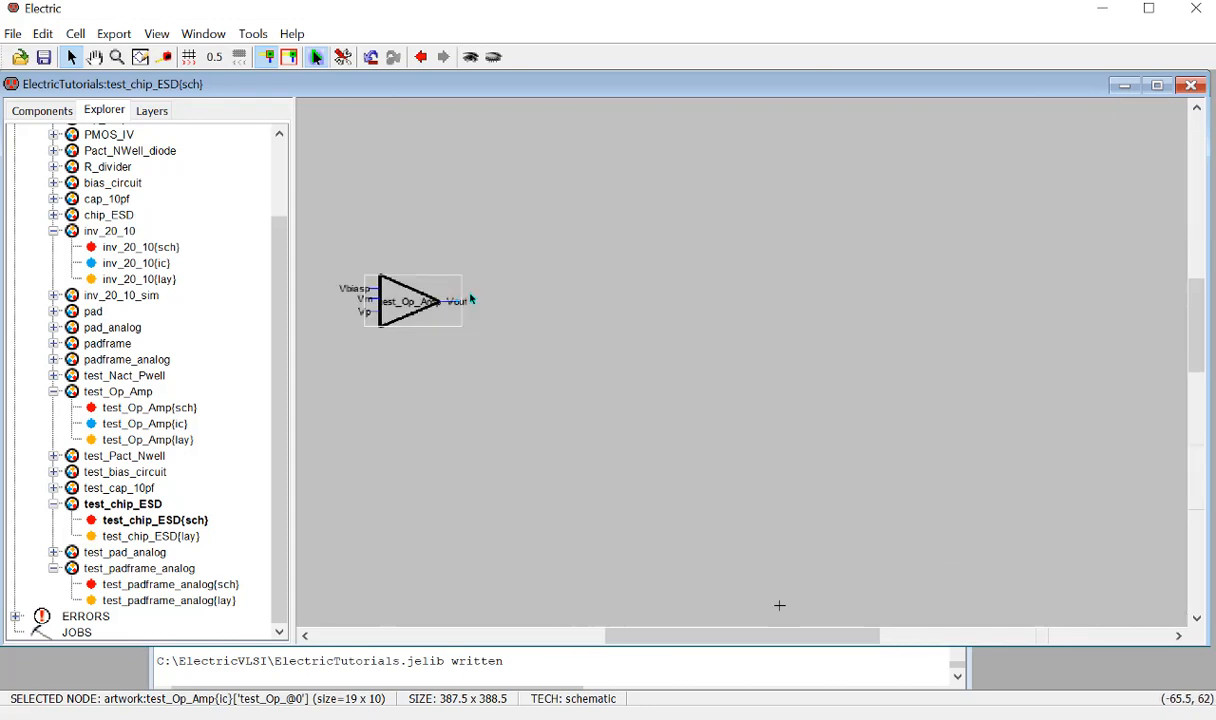
pyautogui.moveTo(386, 301); pyautogui.dragTo(654, 267)
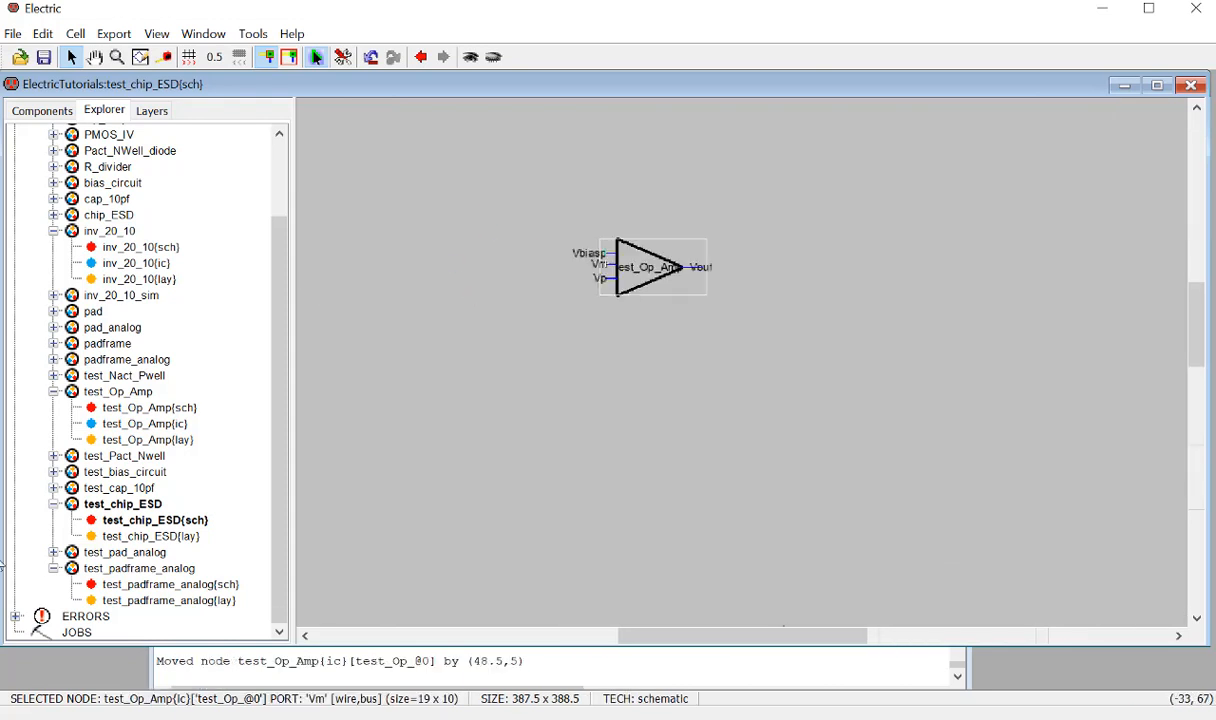
# Open a blank Windows sticky note and keep it floating over the schematic window.
pyautogui.press('super+w')
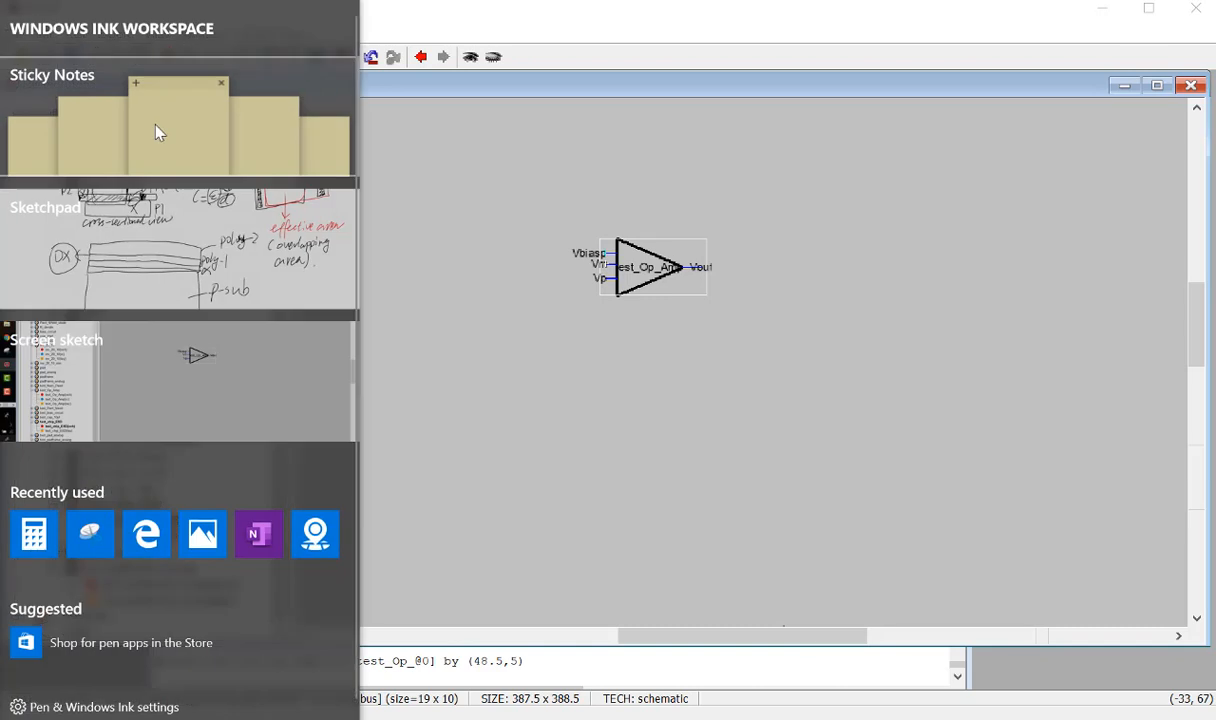
pyautogui.click(155, 127)
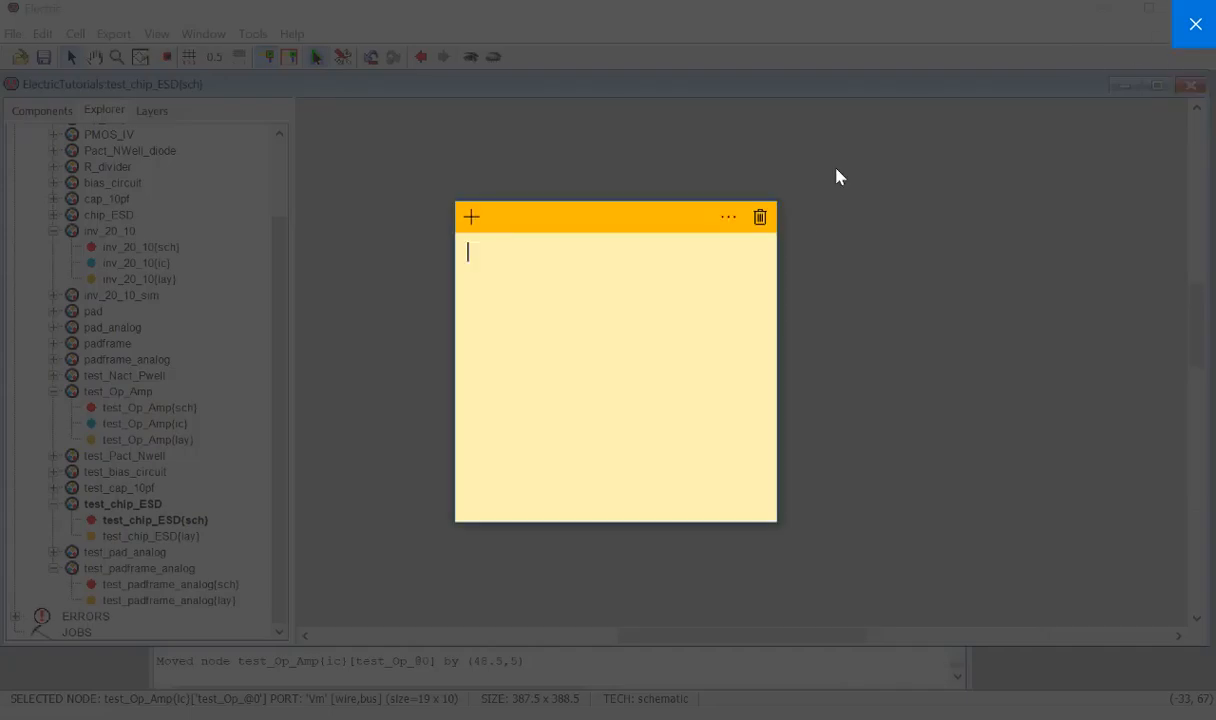
pyautogui.moveTo(556, 218)
pyautogui.mouseDown()
pyautogui.moveTo(711, 225)
pyautogui.moveTo(912, 190)
pyautogui.moveTo(860, 222)
pyautogui.moveTo(651, 228)
pyautogui.mouseUp()
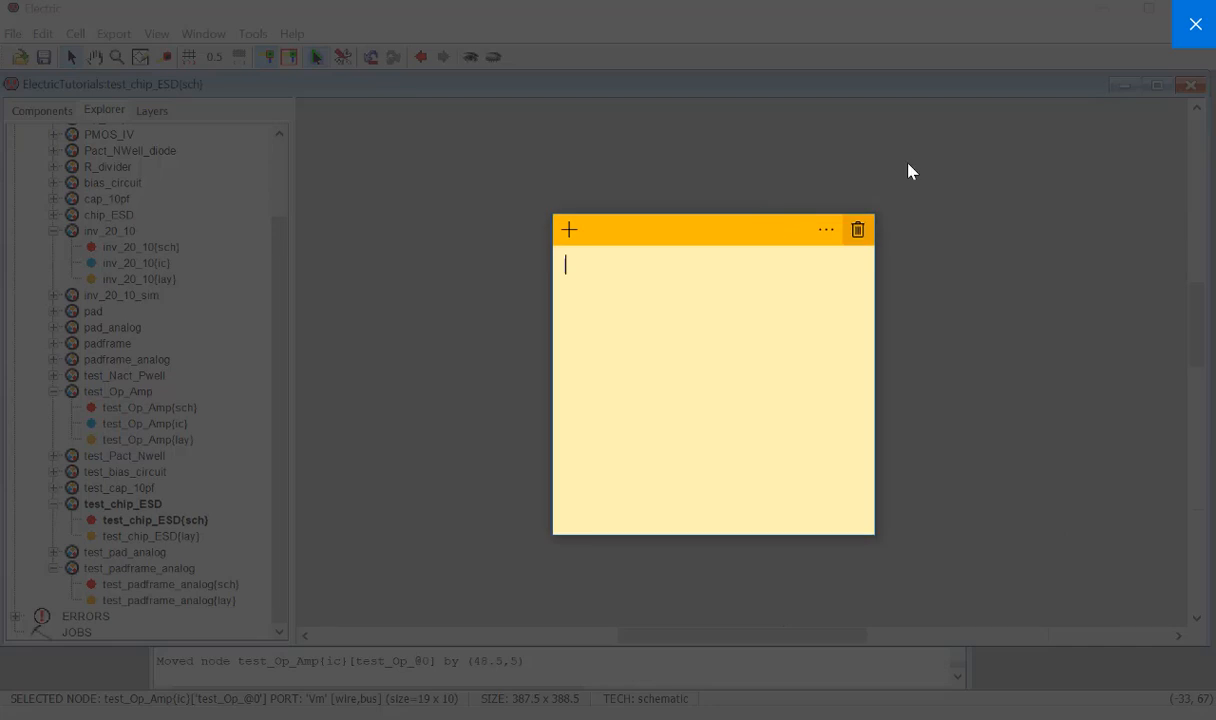
pyautogui.click(1195, 23)
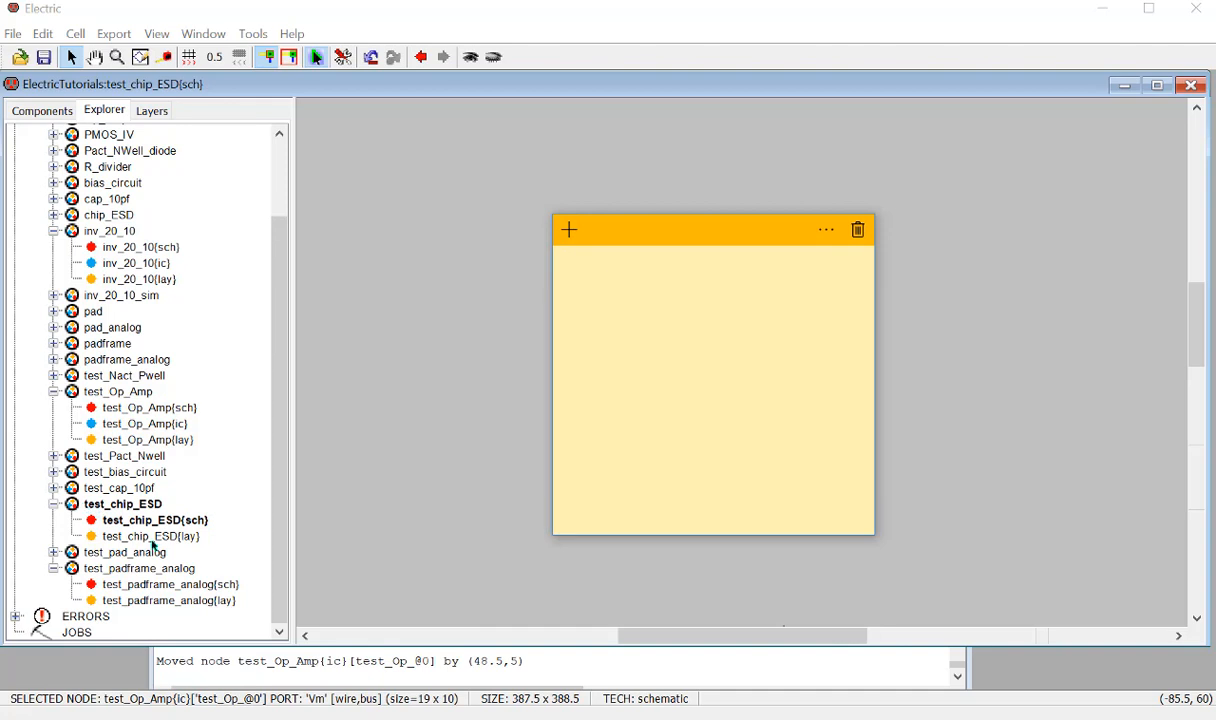
# Open the test_chip_ESD layout at the pin5 to pin40 pads and move the sticky note clear of the op-amp routing.
pyautogui.doubleClick(145, 536)
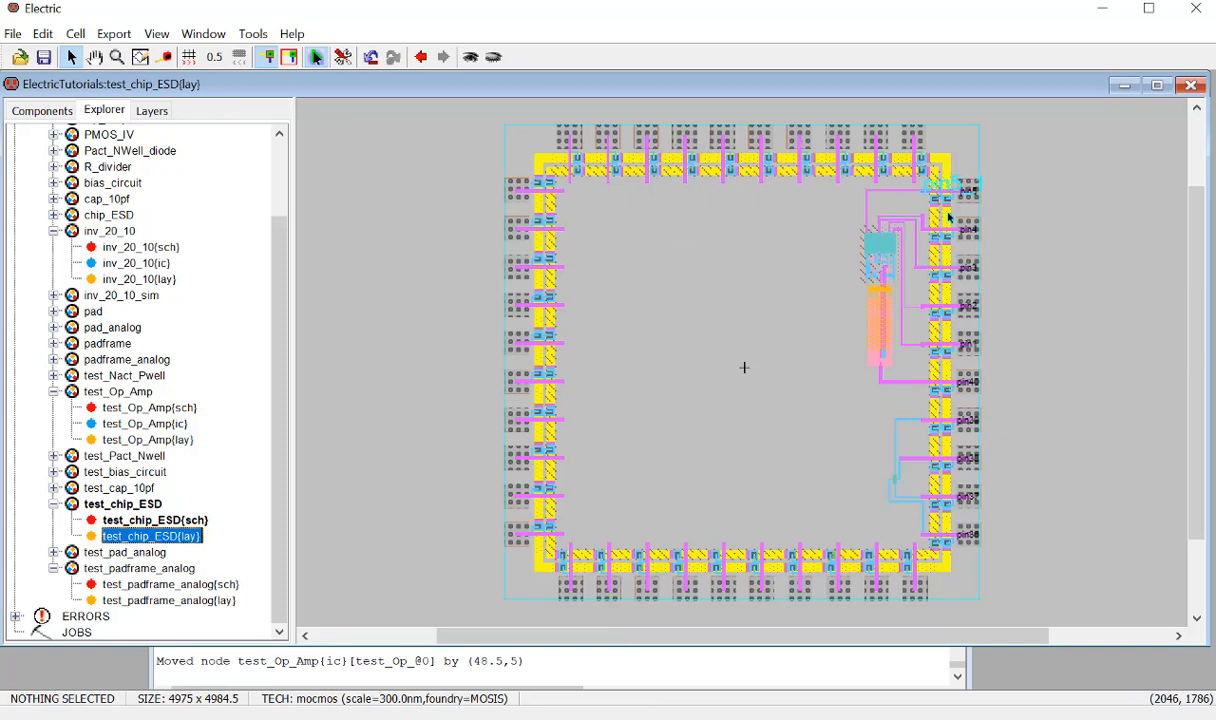
pyautogui.keyDown('ctrl'); pyautogui.scroll(5, 913, 239); pyautogui.keyUp('ctrl')
pyautogui.moveTo(690, 637); pyautogui.dragTo(950, 530)
pyautogui.keyDown('ctrl'); pyautogui.scroll(3, 1040, 329); pyautogui.keyUp('ctrl')
pyautogui.scroll(3, 1040, 348)
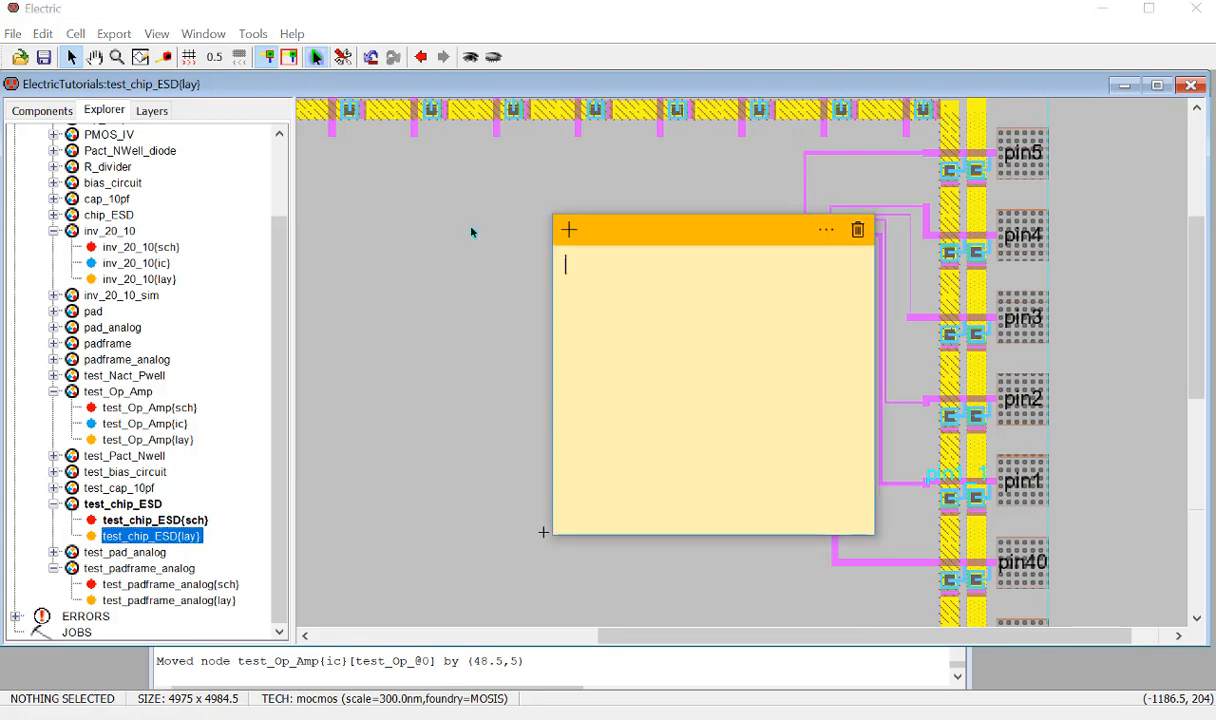
pyautogui.moveTo(646, 236); pyautogui.dragTo(452, 187)
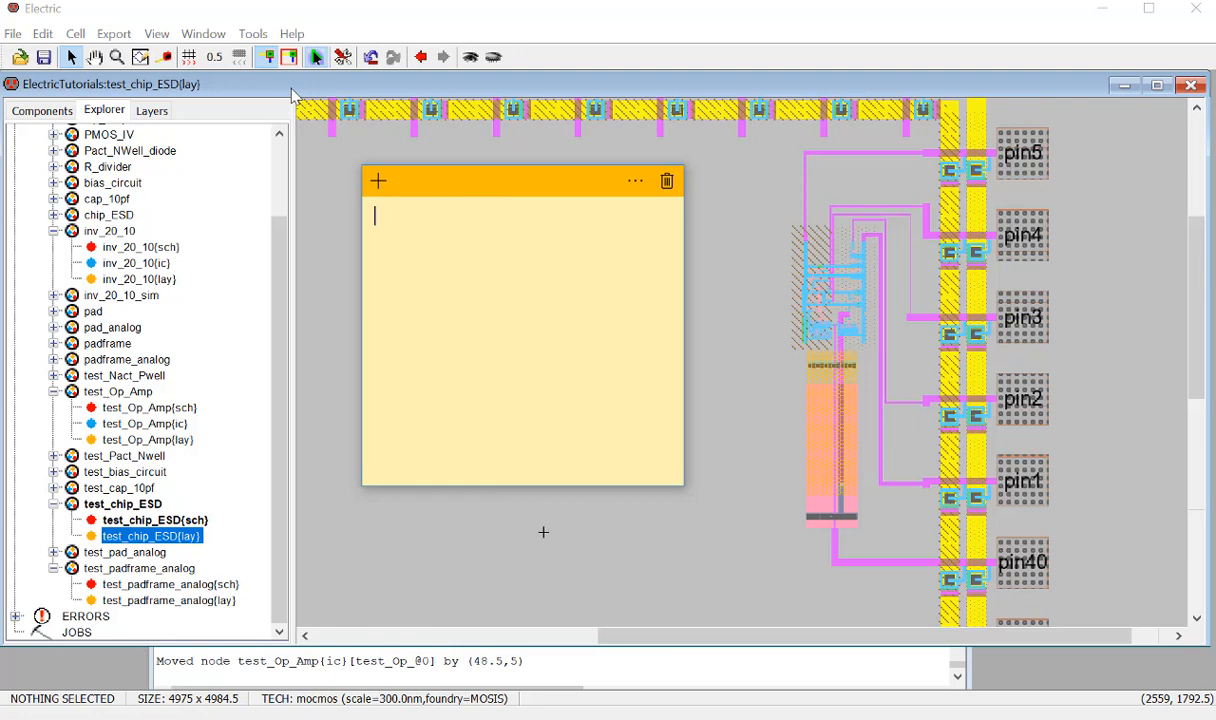
# Handwrite the pad assignments pin 5 – gnd, 4 – Vb4 and 3 – Vb3 on the sticky note.
pyautogui.moveTo(379, 214)
pyautogui.mouseDown()
pyautogui.moveTo(381, 239)
pyautogui.moveTo(383, 223)
pyautogui.moveTo(395, 233)
pyautogui.mouseUp()
pyautogui.moveTo(399, 233)
pyautogui.mouseDown()
pyautogui.moveTo(487, 211)
pyautogui.moveTo(503, 240)
pyautogui.moveTo(528, 218)
pyautogui.moveTo(546, 224)
pyautogui.mouseUp()
pyautogui.moveTo(433, 243); pyautogui.dragTo(437, 254)
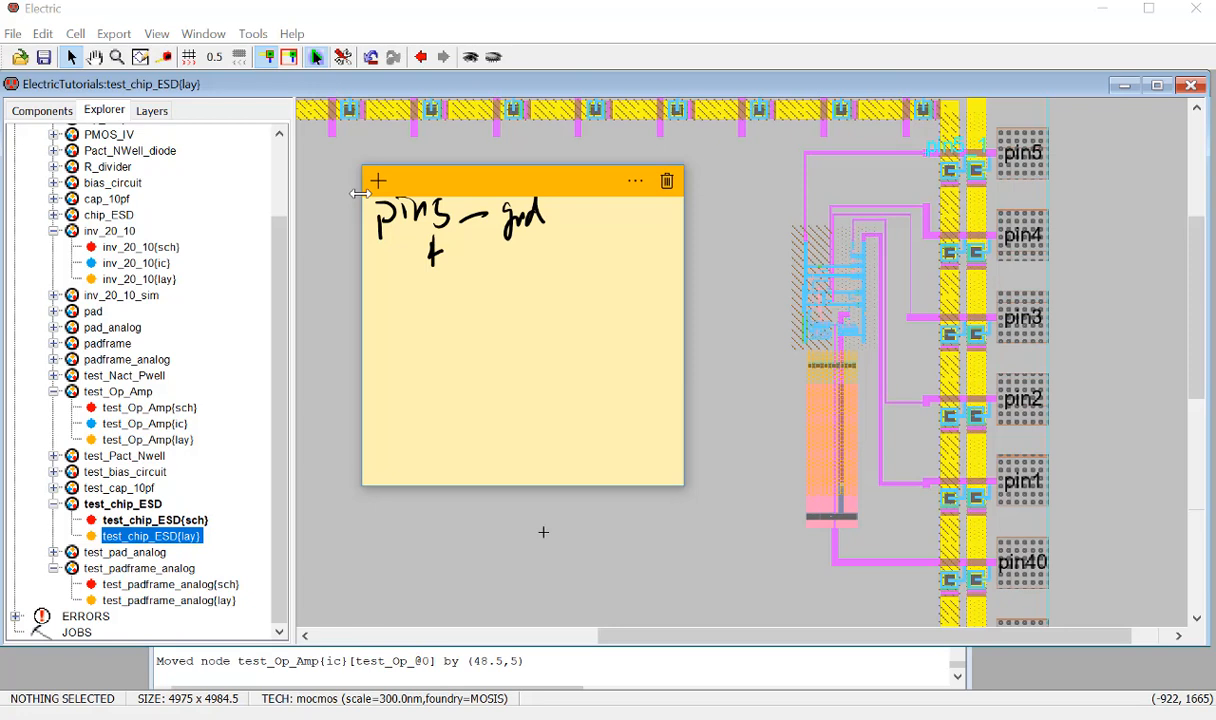
pyautogui.moveTo(494, 238); pyautogui.dragTo(531, 255)
pyautogui.moveTo(433, 282)
pyautogui.mouseDown()
pyautogui.moveTo(430, 300)
pyautogui.moveTo(500, 276)
pyautogui.mouseUp()
pyautogui.moveTo(506, 273); pyautogui.dragTo(506, 289)
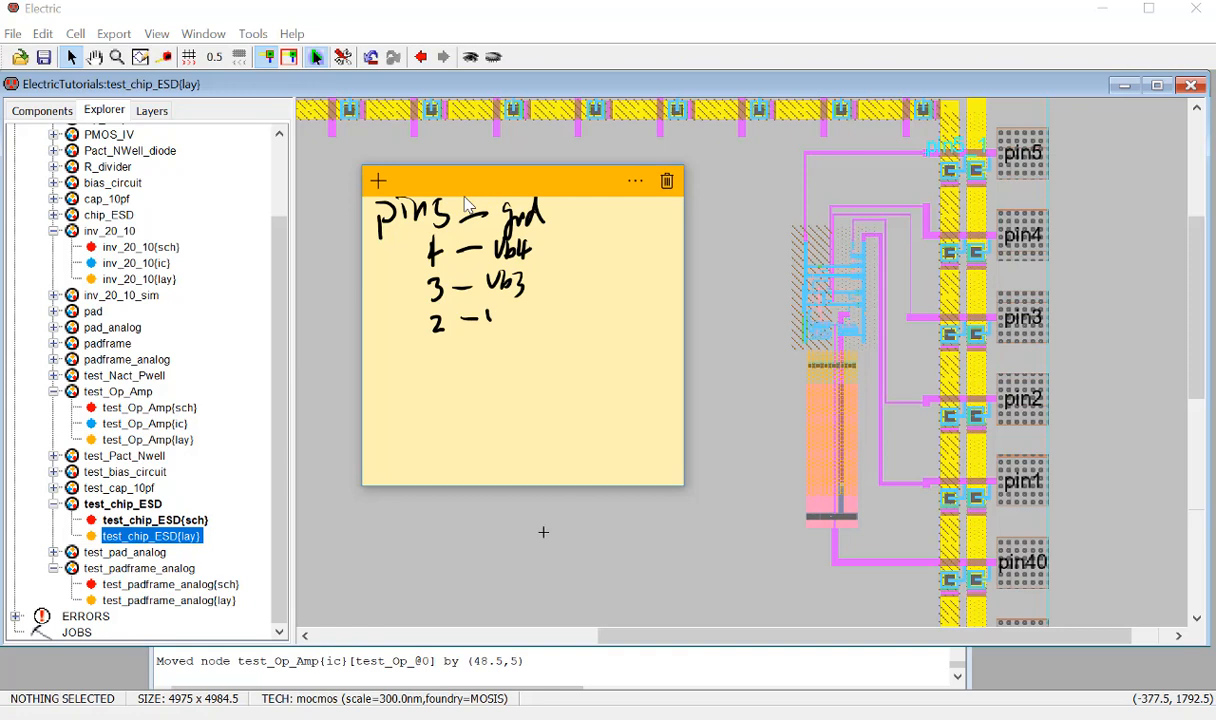
# Handwrite the remaining op-amp pad assignments on the note: 2 – Vbp, 1 – Vdd and 40 – Vout.
pyautogui.moveTo(490, 321); pyautogui.dragTo(499, 306)
pyautogui.moveTo(503, 310); pyautogui.dragTo(505, 328)
pyautogui.moveTo(515, 317)
pyautogui.mouseDown()
pyautogui.moveTo(518, 339)
pyautogui.moveTo(518, 329)
pyautogui.mouseUp()
pyautogui.moveTo(435, 332)
pyautogui.mouseDown()
pyautogui.moveTo(470, 320)
pyautogui.moveTo(486, 346)
pyautogui.moveTo(502, 308)
pyautogui.mouseUp()
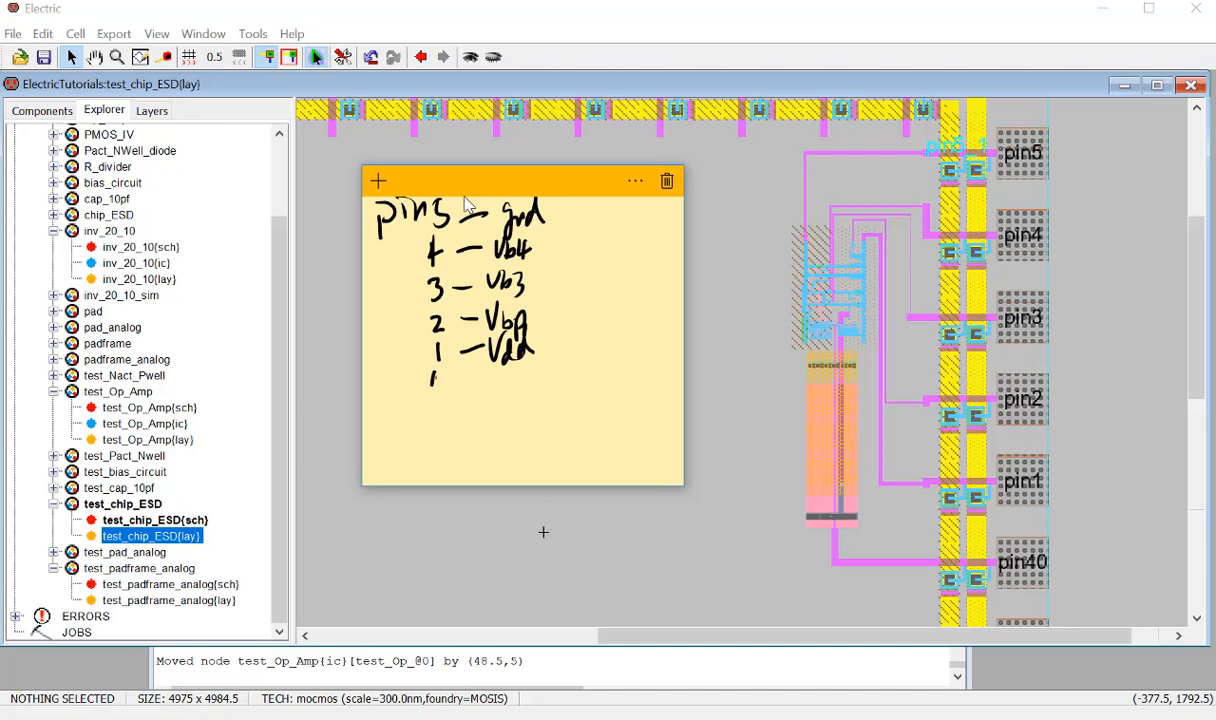
pyautogui.moveTo(432, 375)
pyautogui.mouseDown()
pyautogui.moveTo(442, 398)
pyautogui.moveTo(452, 392)
pyautogui.mouseUp()
pyautogui.moveTo(462, 388)
pyautogui.mouseDown()
pyautogui.moveTo(526, 378)
pyautogui.moveTo(533, 398)
pyautogui.mouseUp()
pyautogui.moveTo(524, 380); pyautogui.dragTo(541, 377)
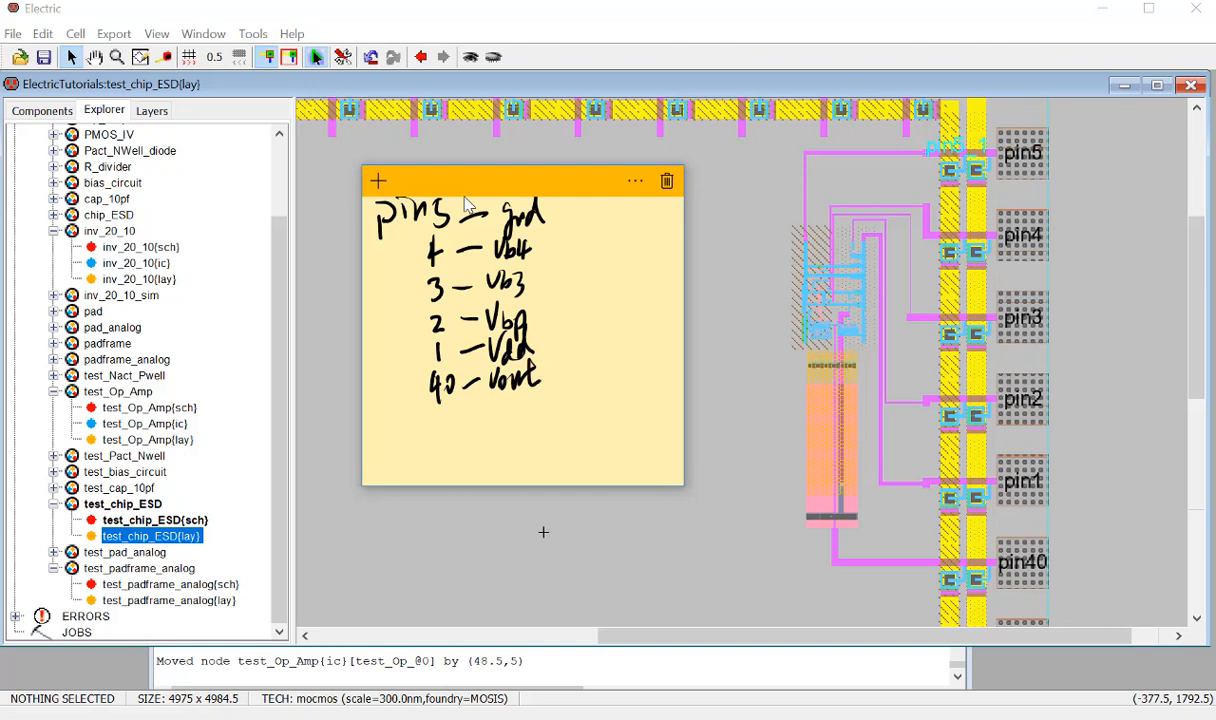
# Following the layout's lower-right pads, note 39 – Vdd and 38 – Vout, and draw a line separating them from the op-amp pins.
pyautogui.click(1105, 434)
pyautogui.scroll(-5, 1105, 434)
pyautogui.scroll(-5, 1106, 440)
pyautogui.scroll(10, 1106, 440)
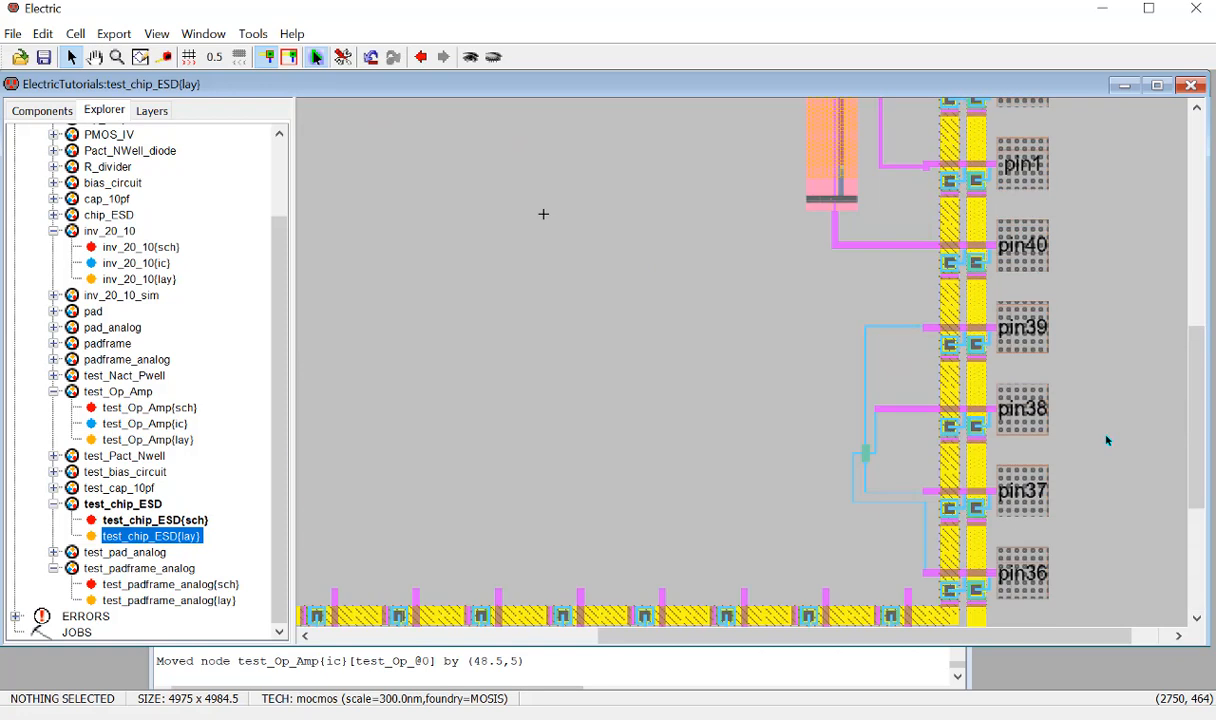
pyautogui.keyDown('ctrl'); pyautogui.scroll(1, 877, 507); pyautogui.keyUp('ctrl')
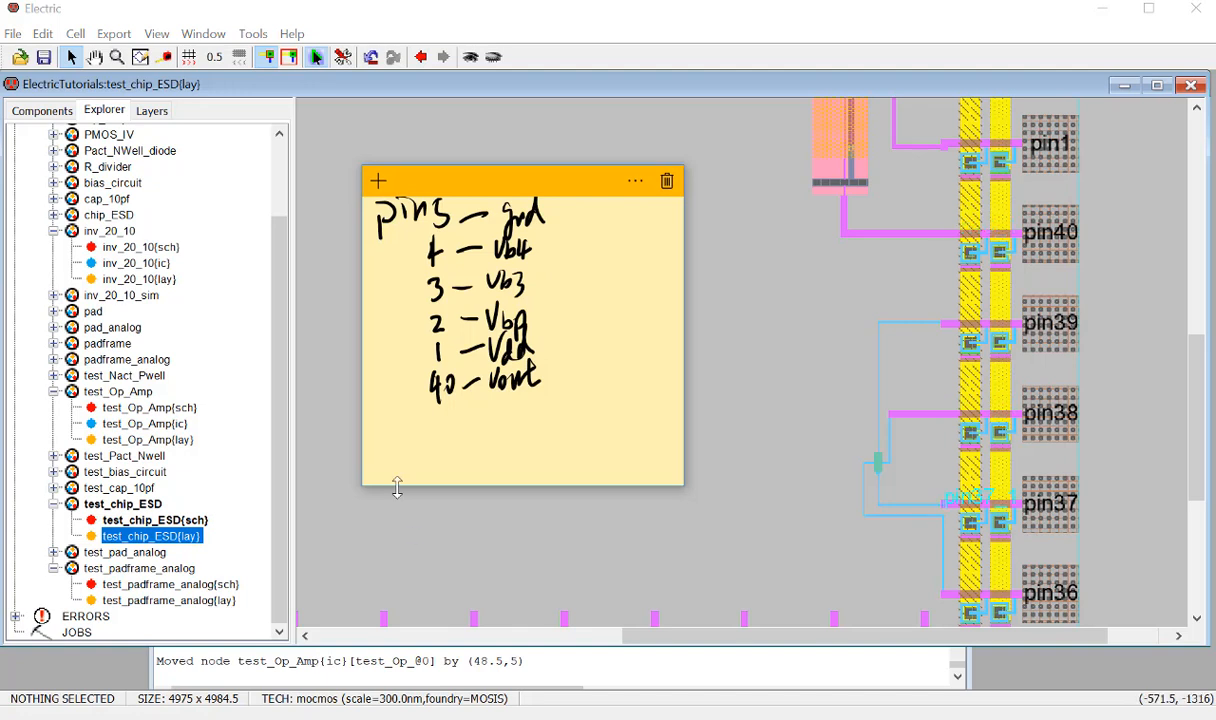
pyautogui.moveTo(428, 420)
pyautogui.mouseDown()
pyautogui.moveTo(428, 443)
pyautogui.moveTo(448, 444)
pyautogui.moveTo(534, 402)
pyautogui.mouseUp()
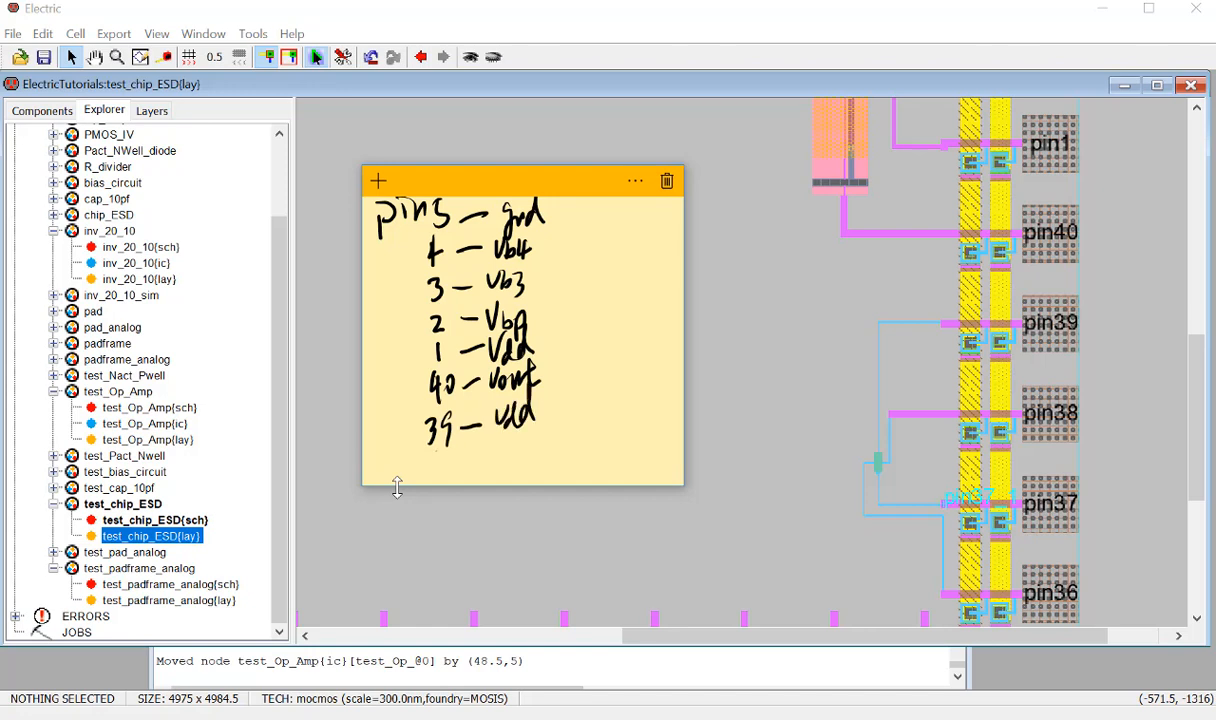
pyautogui.moveTo(432, 454)
pyautogui.mouseDown()
pyautogui.moveTo(434, 479)
pyautogui.moveTo(512, 448)
pyautogui.moveTo(520, 472)
pyautogui.moveTo(535, 455)
pyautogui.mouseUp()
pyautogui.moveTo(378, 413)
pyautogui.mouseDown()
pyautogui.moveTo(487, 383)
pyautogui.moveTo(530, 350)
pyautogui.moveTo(558, 198)
pyautogui.moveTo(583, 249)
pyautogui.mouseUp()
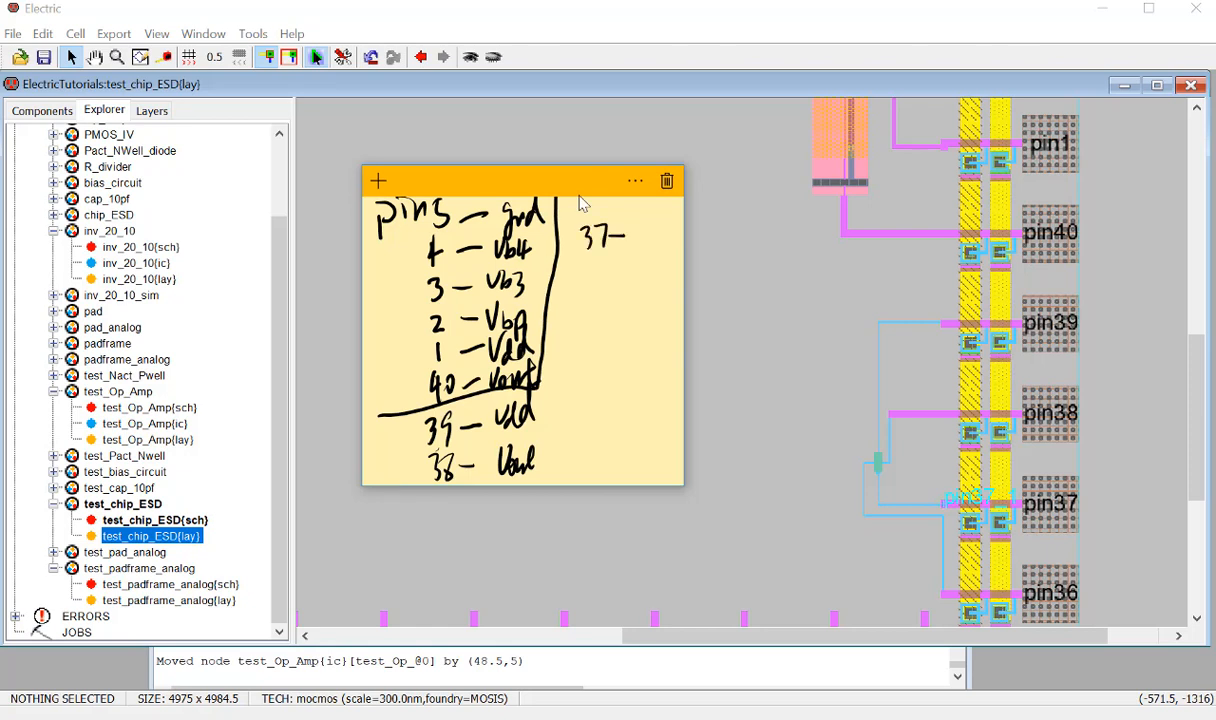
# Complete the note with 37 – gnd and 36 – Vin, and move it out of the way of the layout.
pyautogui.moveTo(644, 232)
pyautogui.mouseDown()
pyautogui.moveTo(636, 260)
pyautogui.moveTo(667, 250)
pyautogui.mouseUp()
pyautogui.moveTo(581, 280)
pyautogui.mouseDown()
pyautogui.moveTo(584, 305)
pyautogui.moveTo(646, 272)
pyautogui.moveTo(650, 294)
pyautogui.mouseUp()
pyautogui.moveTo(653, 294); pyautogui.dragTo(662, 294)
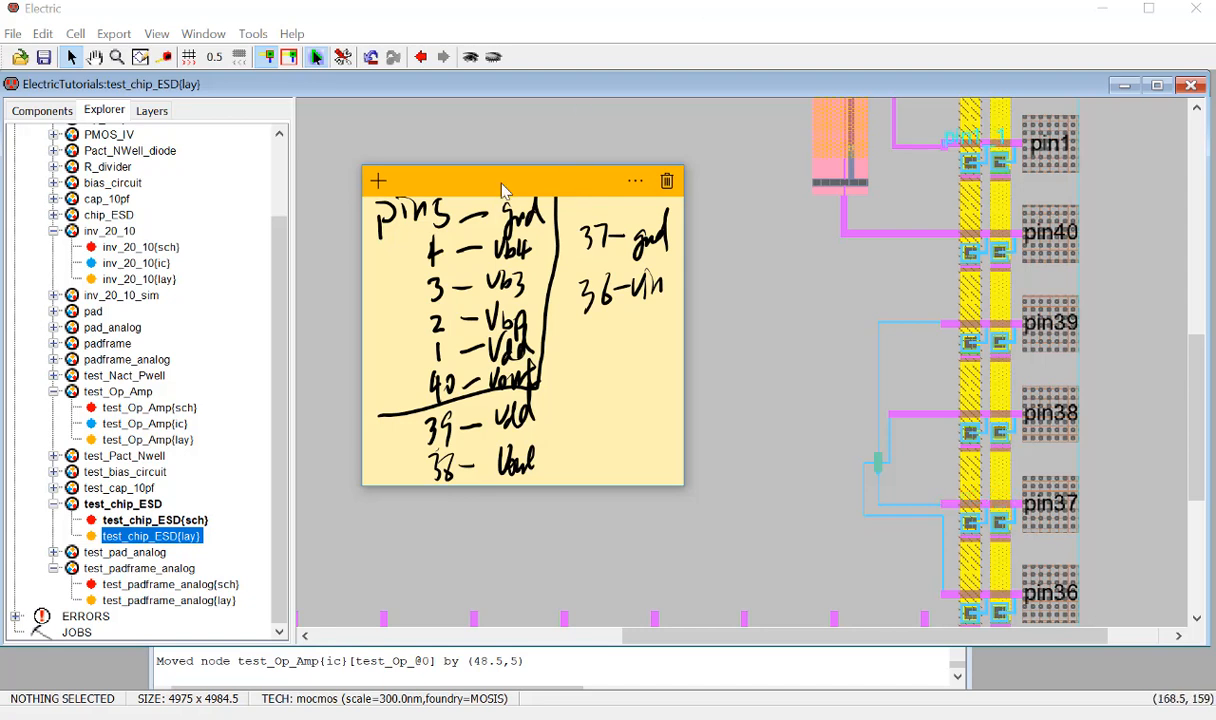
pyautogui.moveTo(523, 183); pyautogui.dragTo(1215, 164)
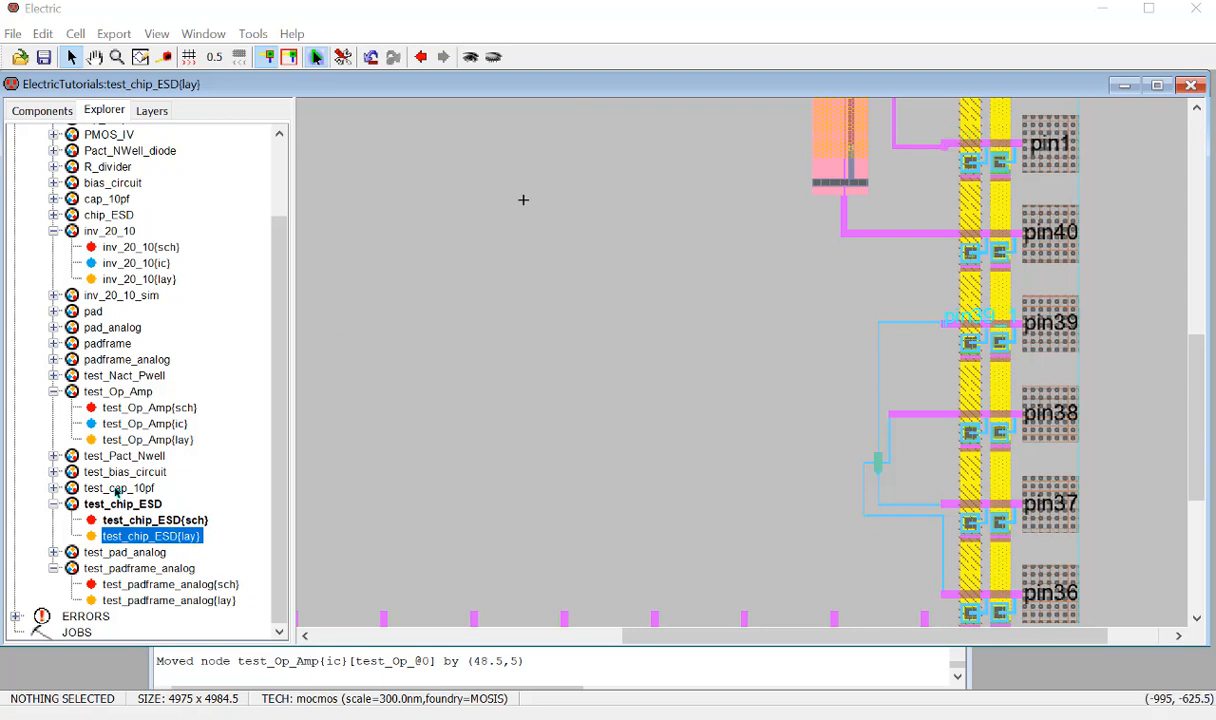
# Reopen the test_chip_ESD schematic and move the op-amp icon about 95.5 units right and 39 units up, beside the pin4_1 and pin3_1 labels.
pyautogui.doubleClick(150, 521)
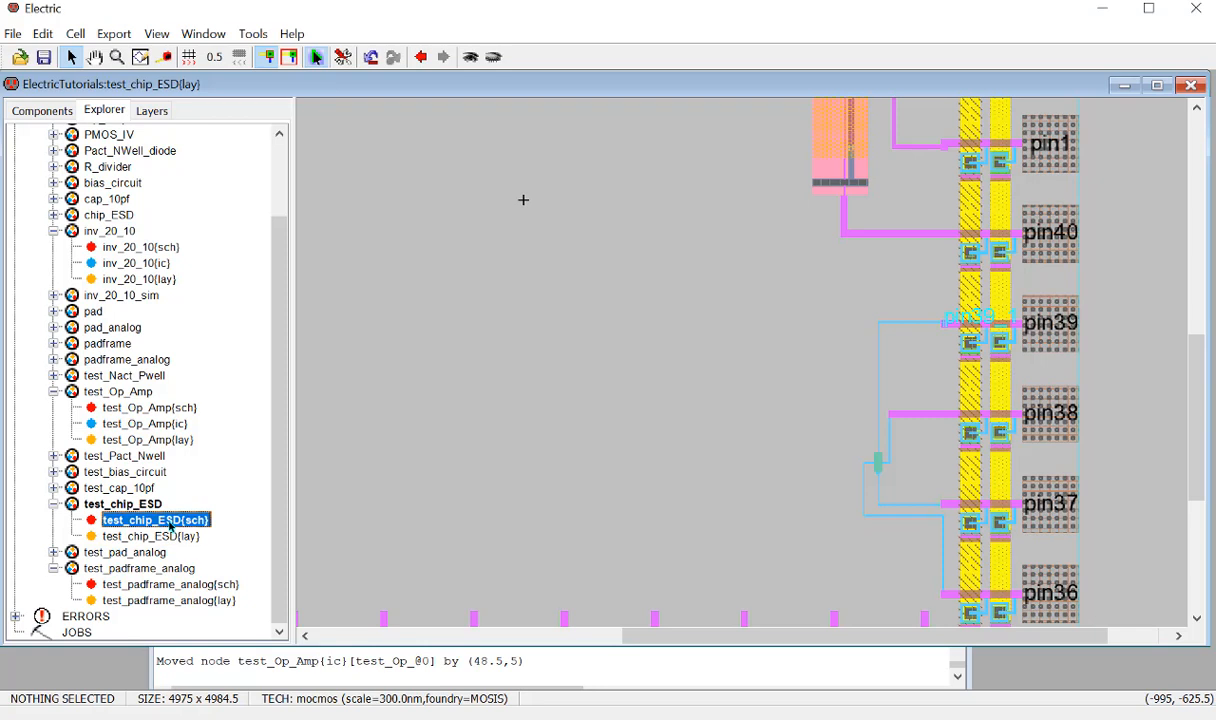
pyautogui.keyDown('ctrl'); pyautogui.scroll(3, 951, 246); pyautogui.keyUp('ctrl')
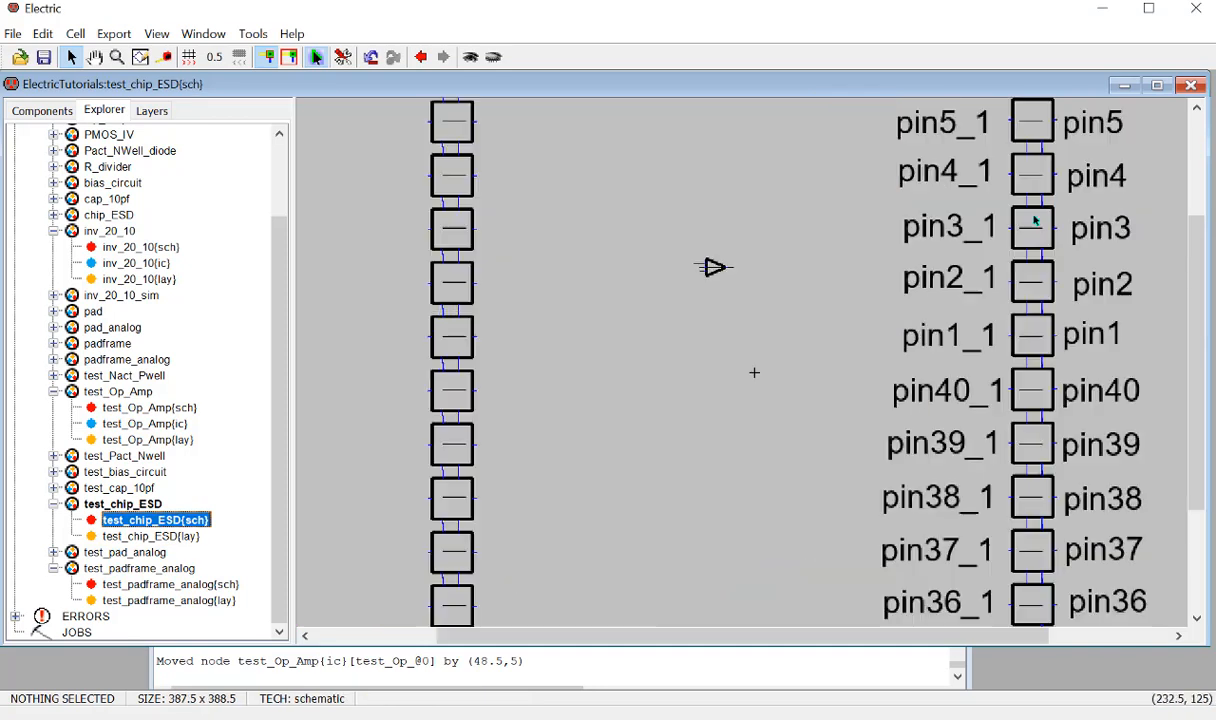
pyautogui.keyDown('ctrl'); pyautogui.scroll(3, 769, 371); pyautogui.keyUp('ctrl')
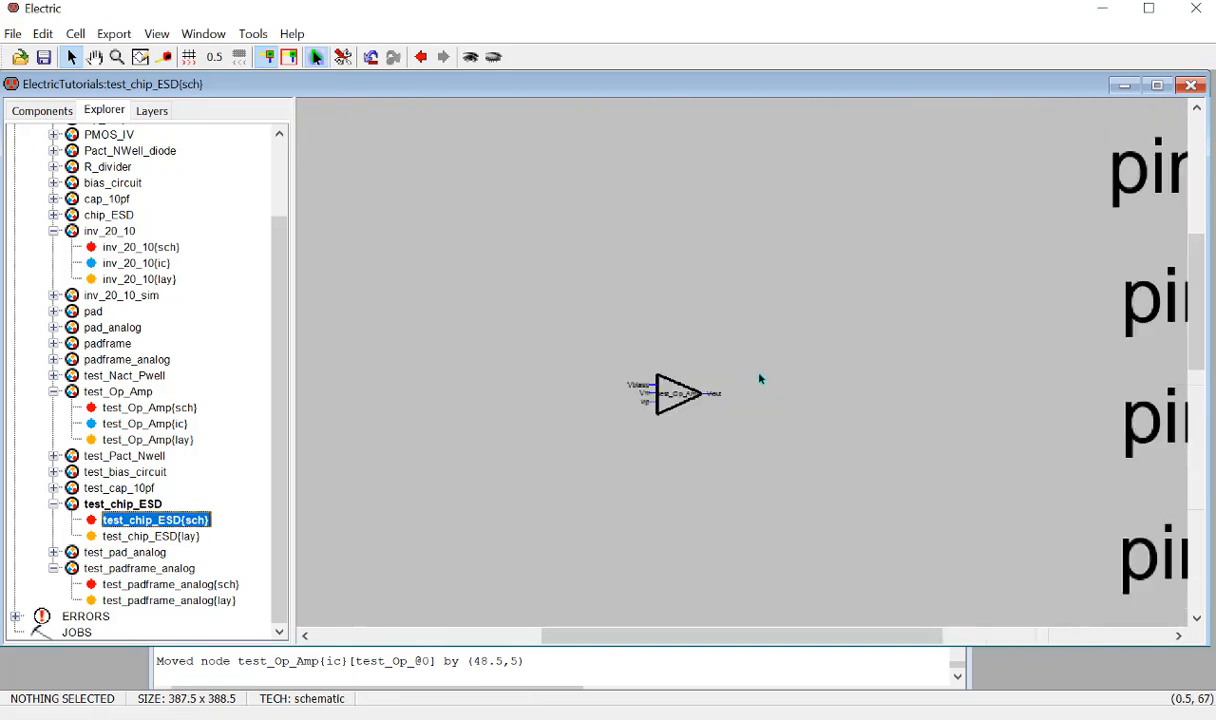
pyautogui.moveTo(703, 641); pyautogui.dragTo(815, 634)
pyautogui.keyDown('ctrl'); pyautogui.scroll(-3, 782, 456); pyautogui.keyUp('ctrl')
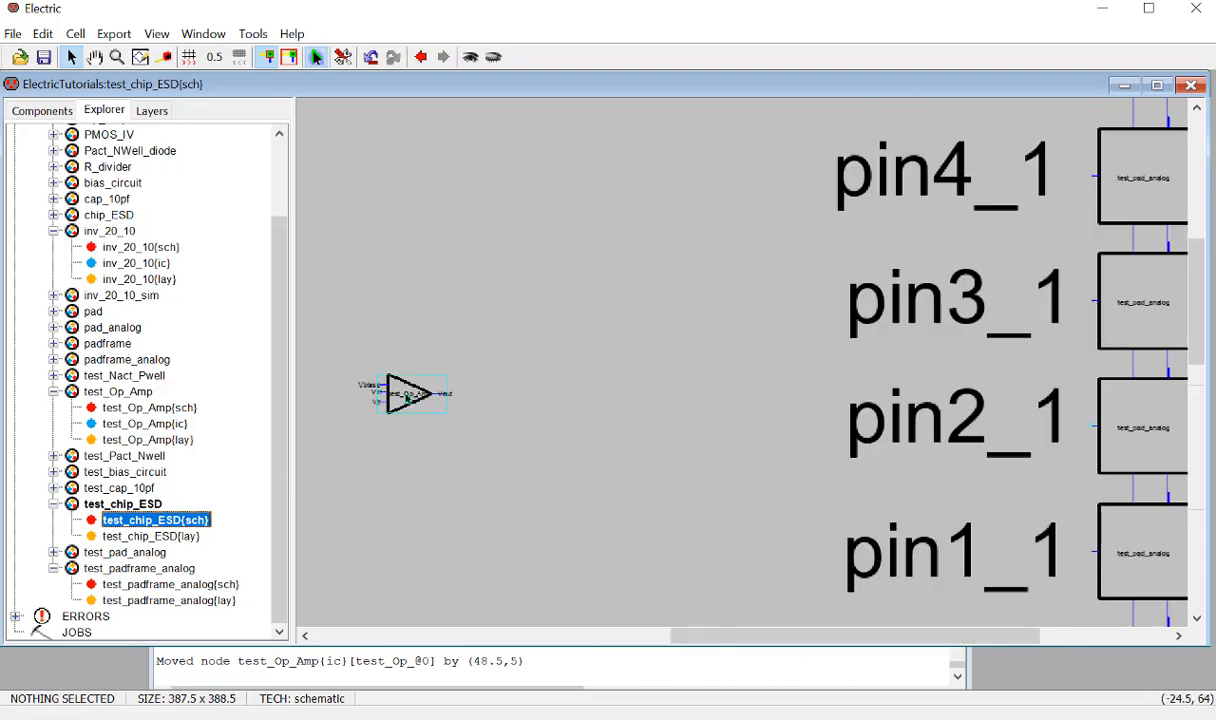
pyautogui.moveTo(424, 402); pyautogui.dragTo(771, 262)
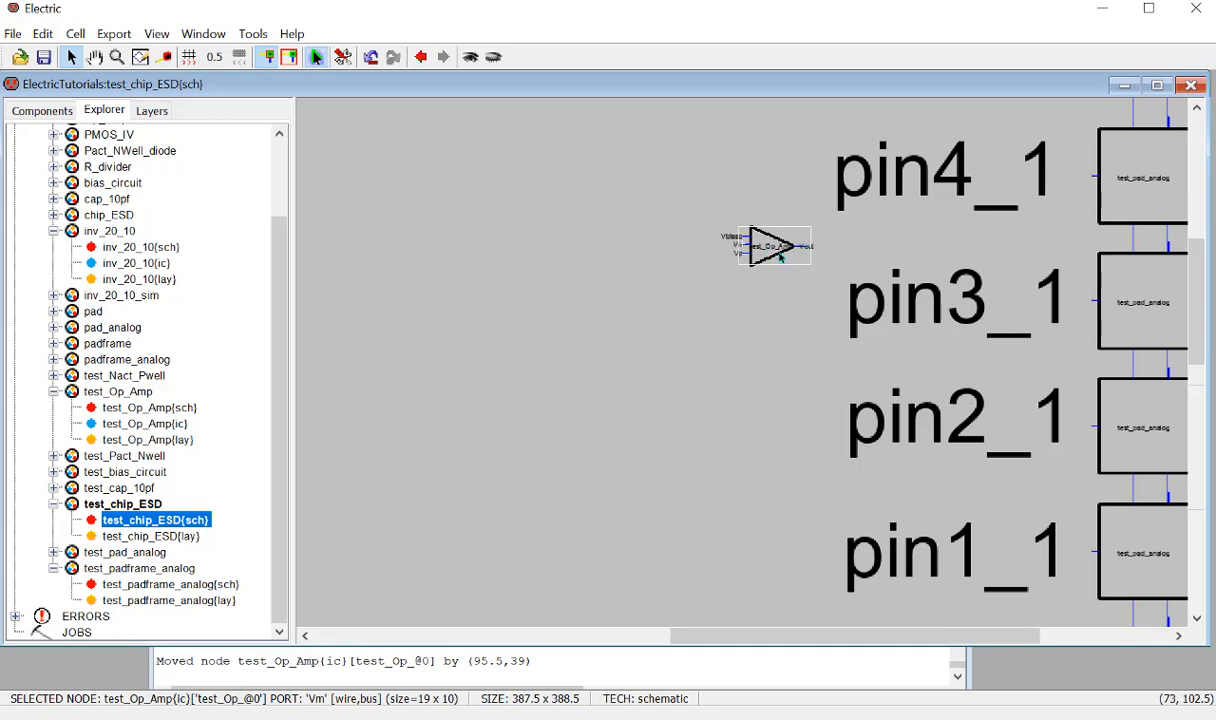
# Place a Ground symbol beside pin5_1 and wire it to that pad pin.
pyautogui.click(41, 110)
pyautogui.click(54, 446)
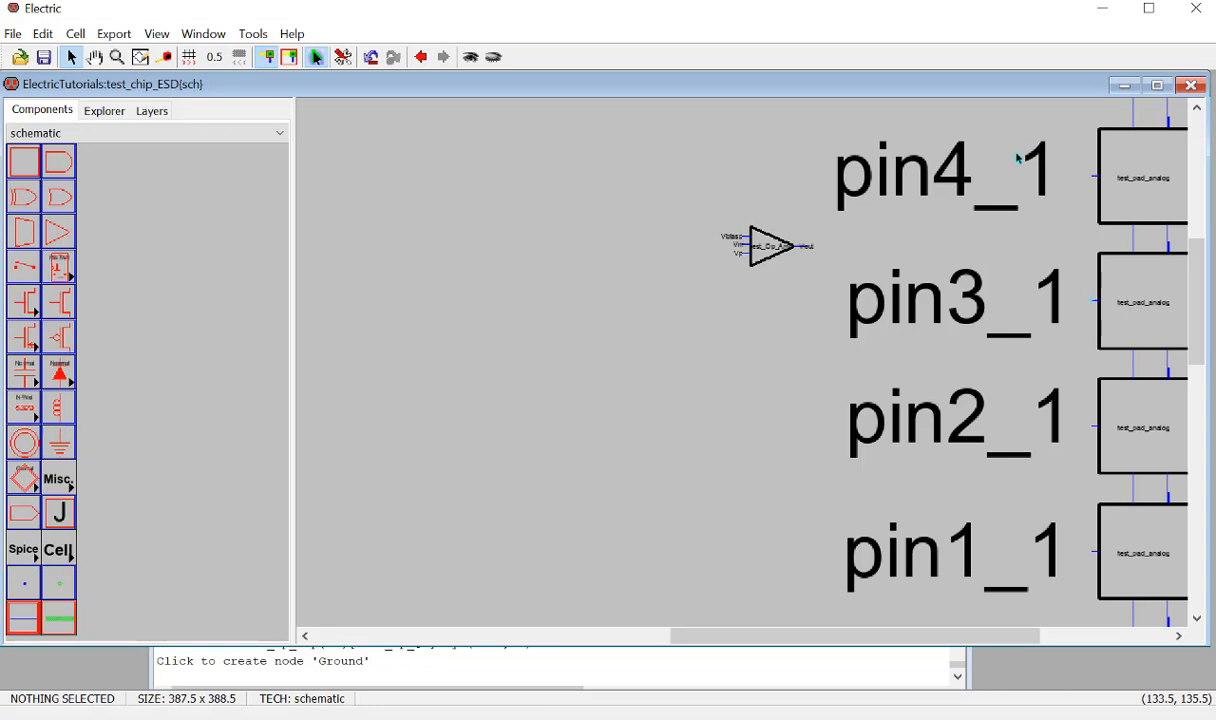
pyautogui.click(1006, 128)
pyautogui.scroll(3, 1005, 280)
pyautogui.moveTo(1006, 285); pyautogui.dragTo(998, 222)
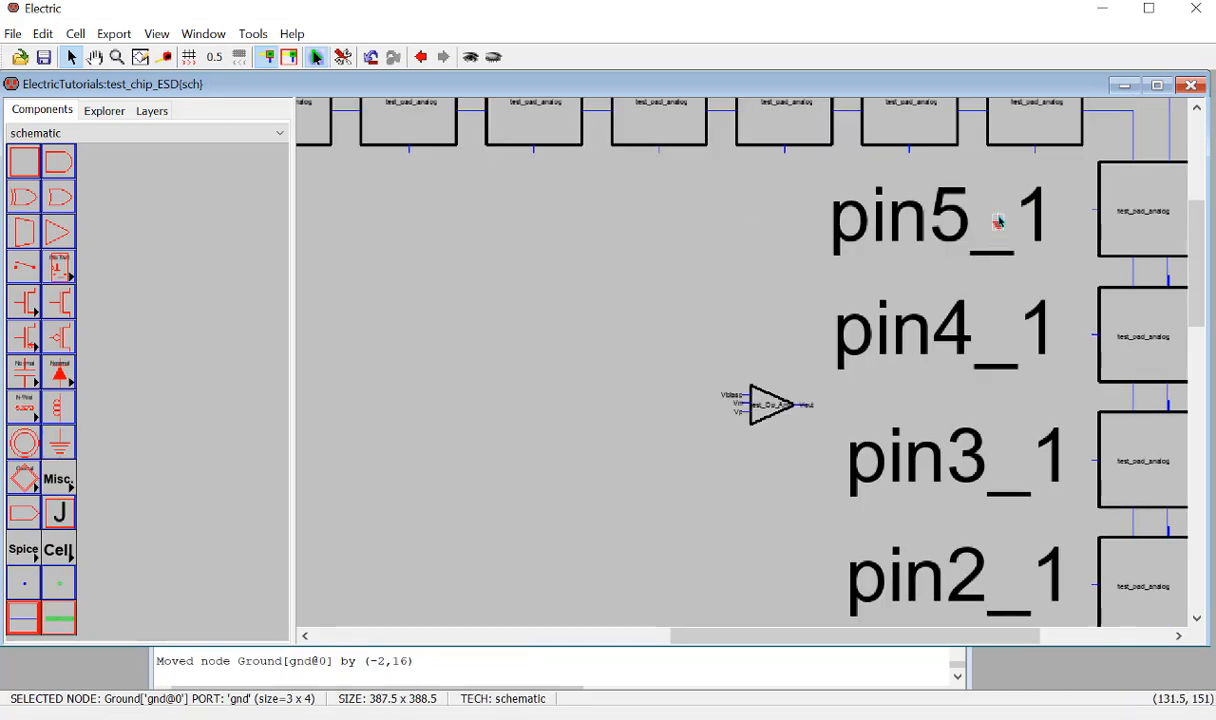
pyautogui.rightClick(1094, 210)
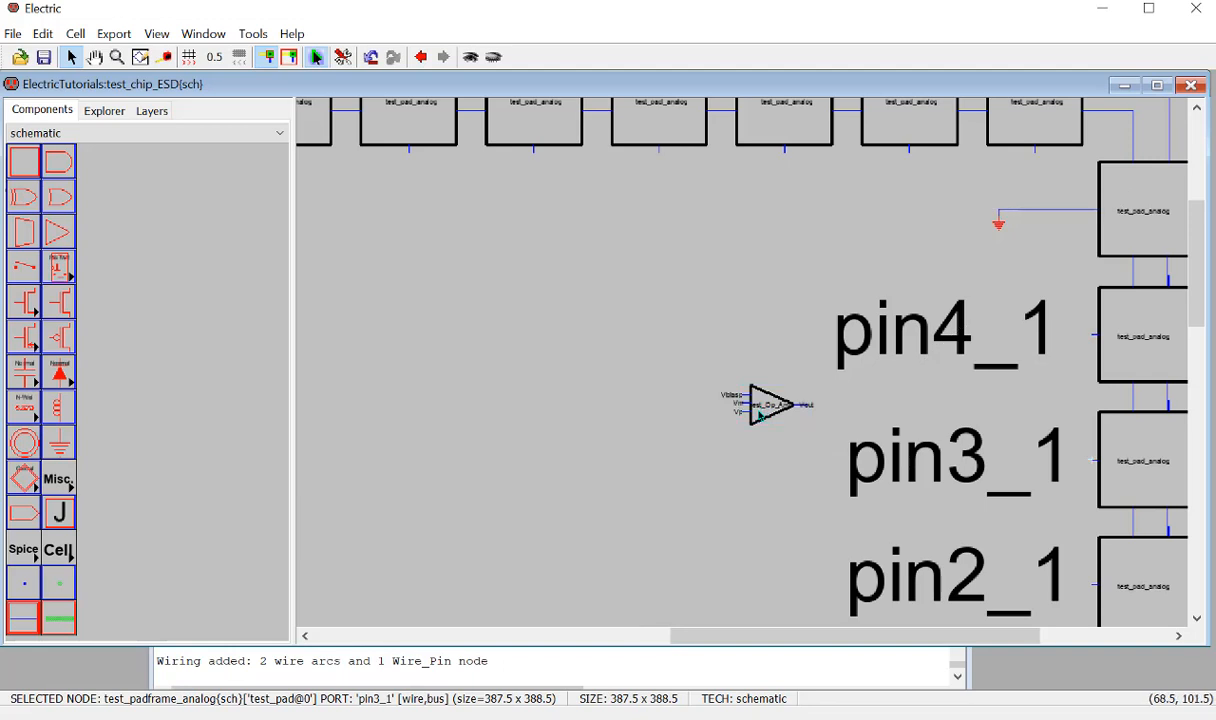
# Check the input pins in the test_Op_Amp layout and correct the handwritten note to 4 – Vm and 3 – Vp.
pyautogui.click(762, 407)
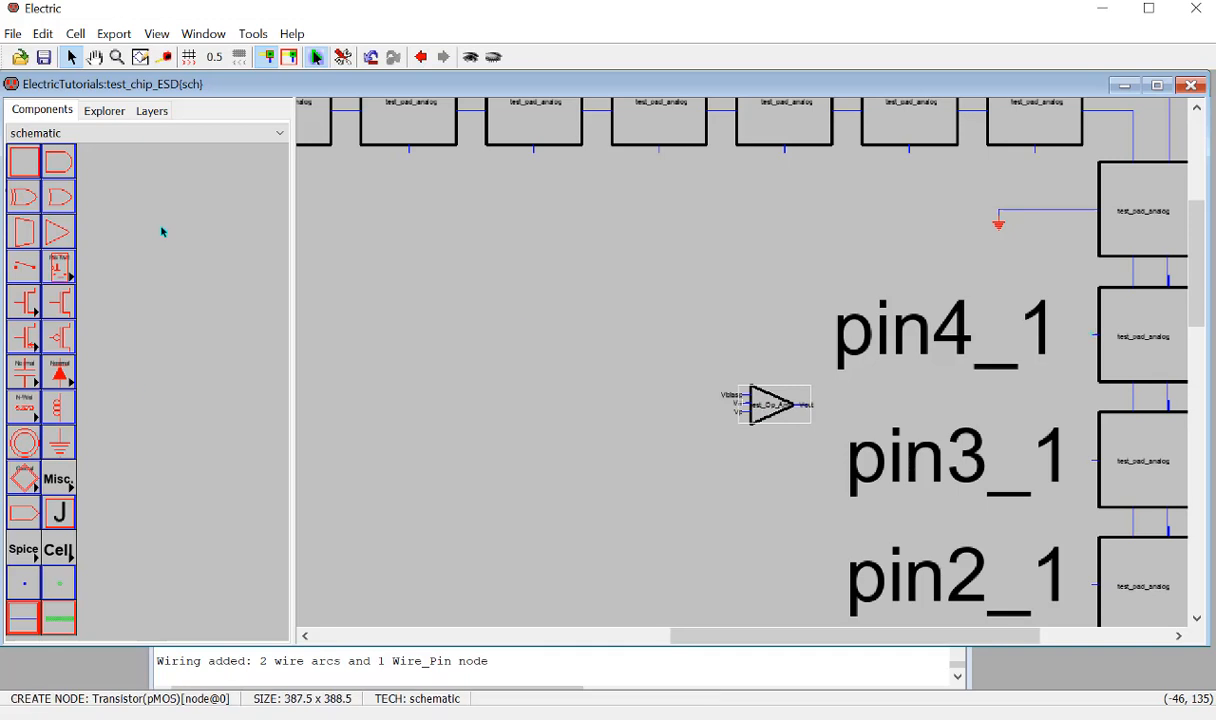
pyautogui.click(106, 112)
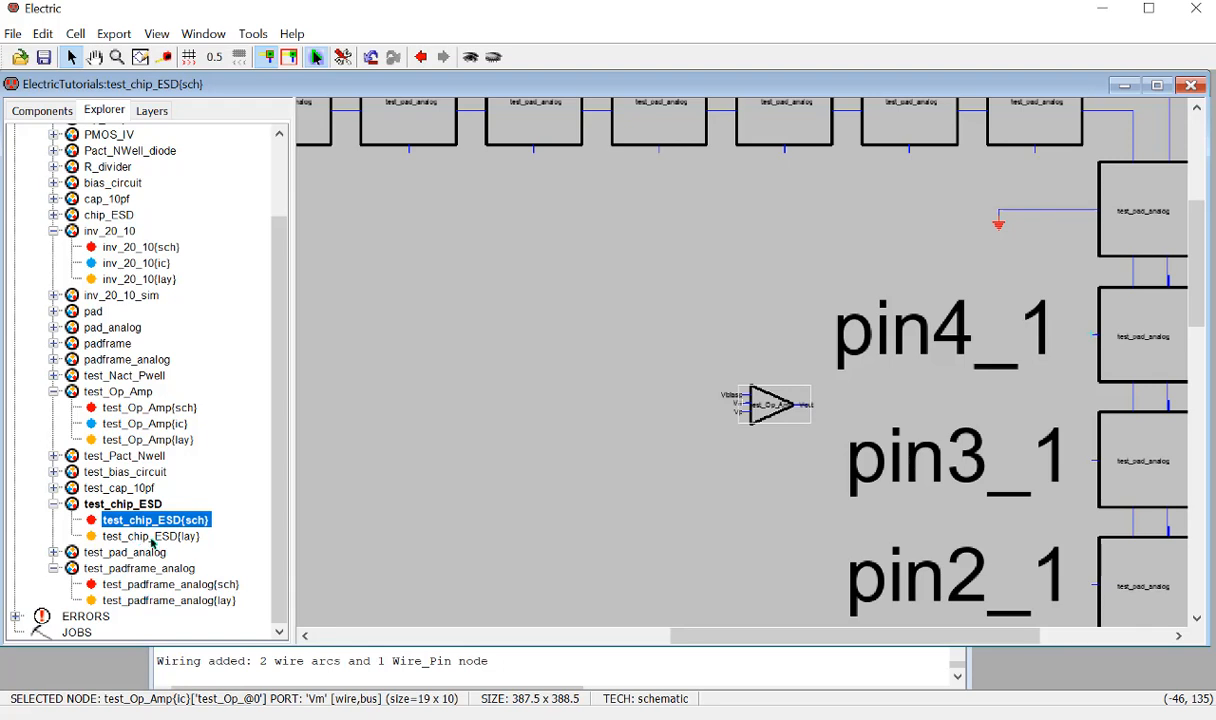
pyautogui.doubleClick(147, 440)
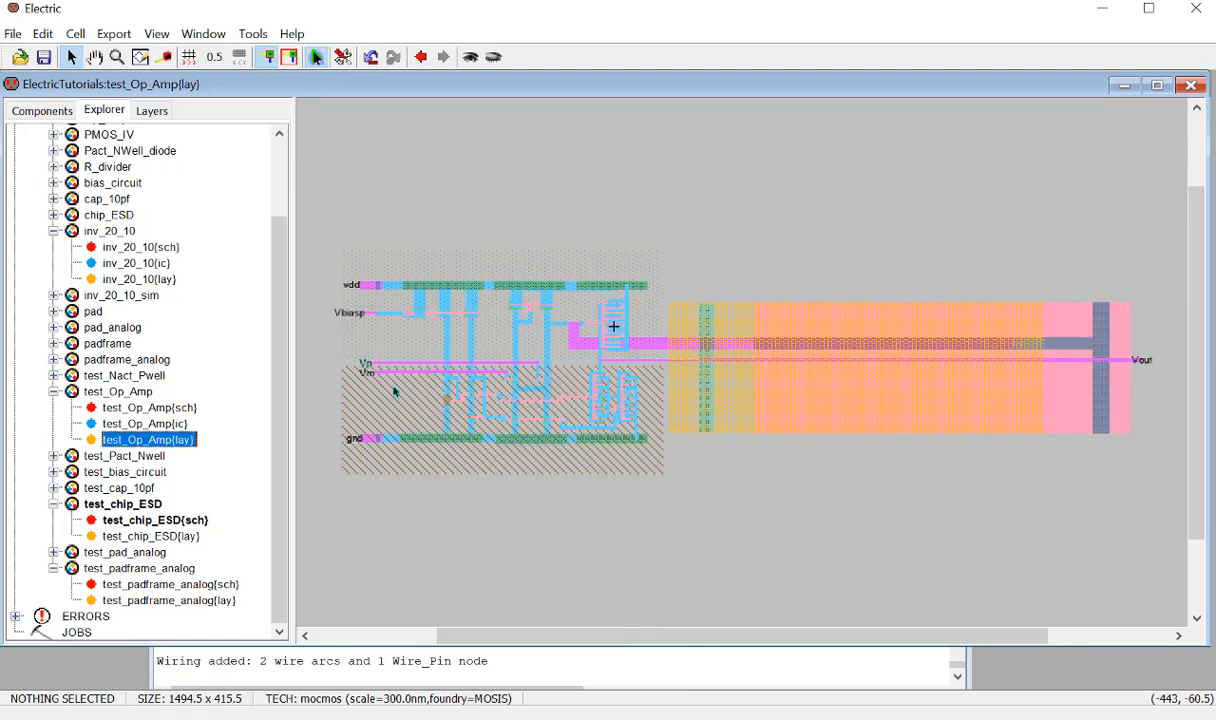
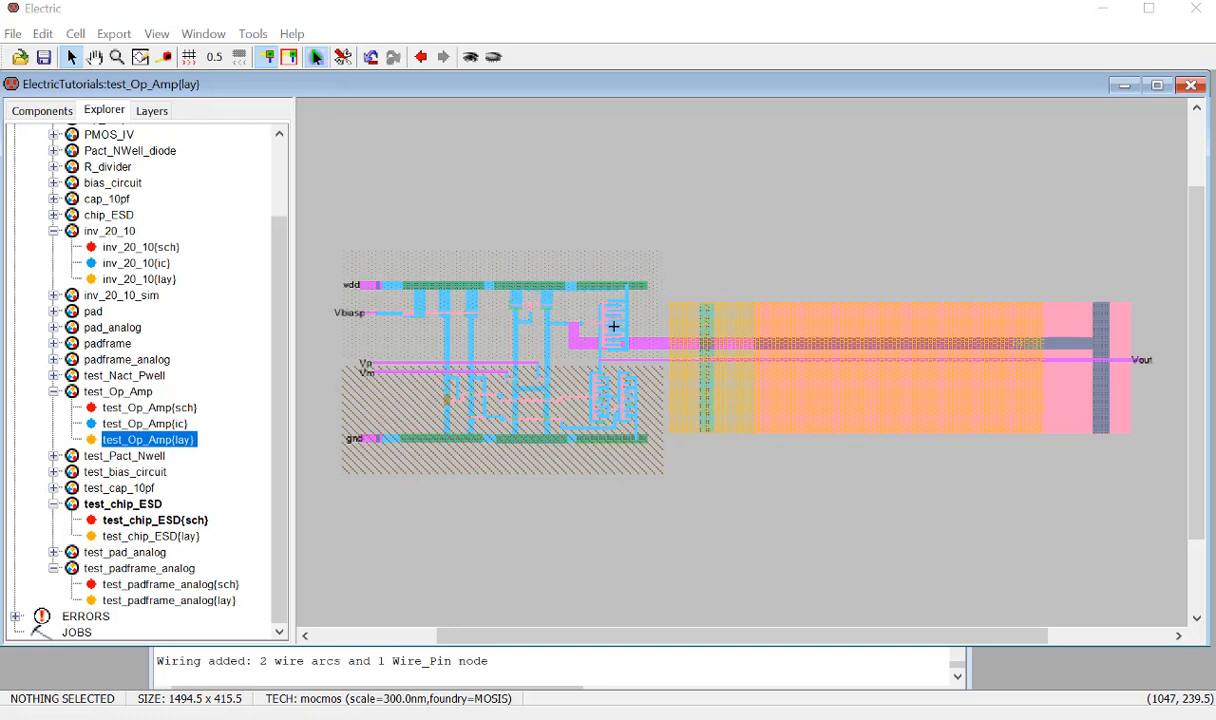
pyautogui.moveTo(1210, 270); pyautogui.dragTo(587, 177)
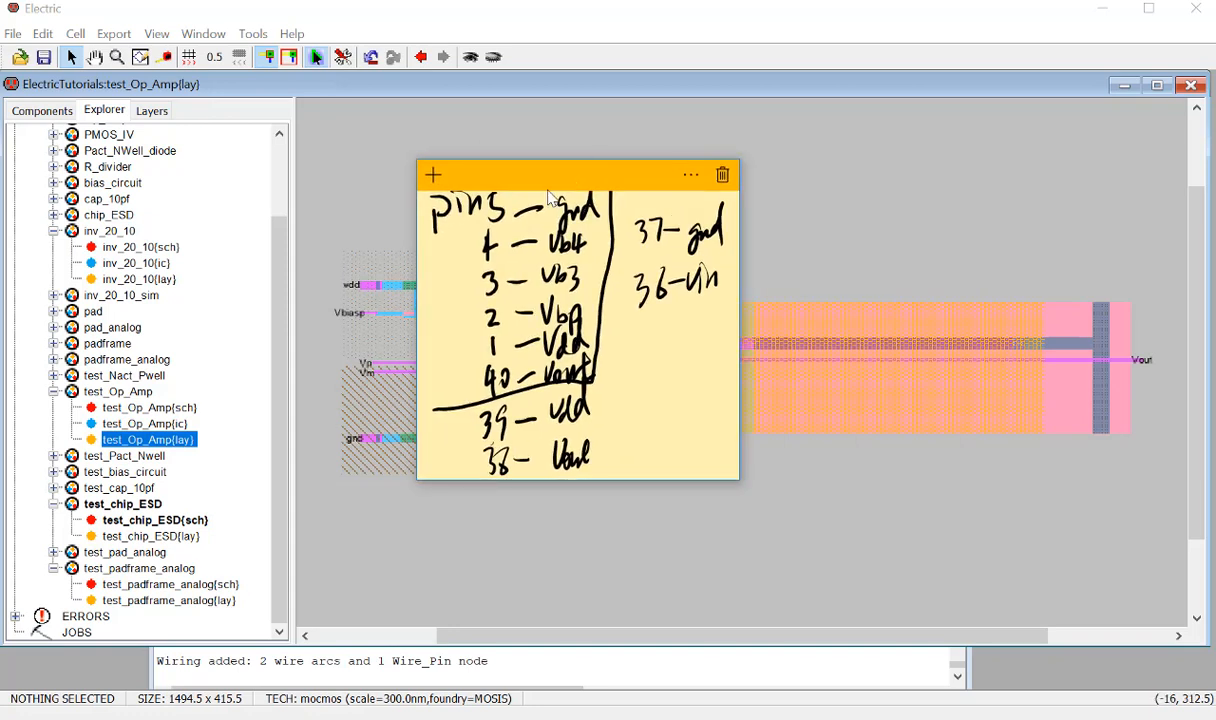
pyautogui.moveTo(556, 272); pyautogui.dragTo(575, 274)
pyautogui.moveTo(588, 283); pyautogui.dragTo(608, 244)
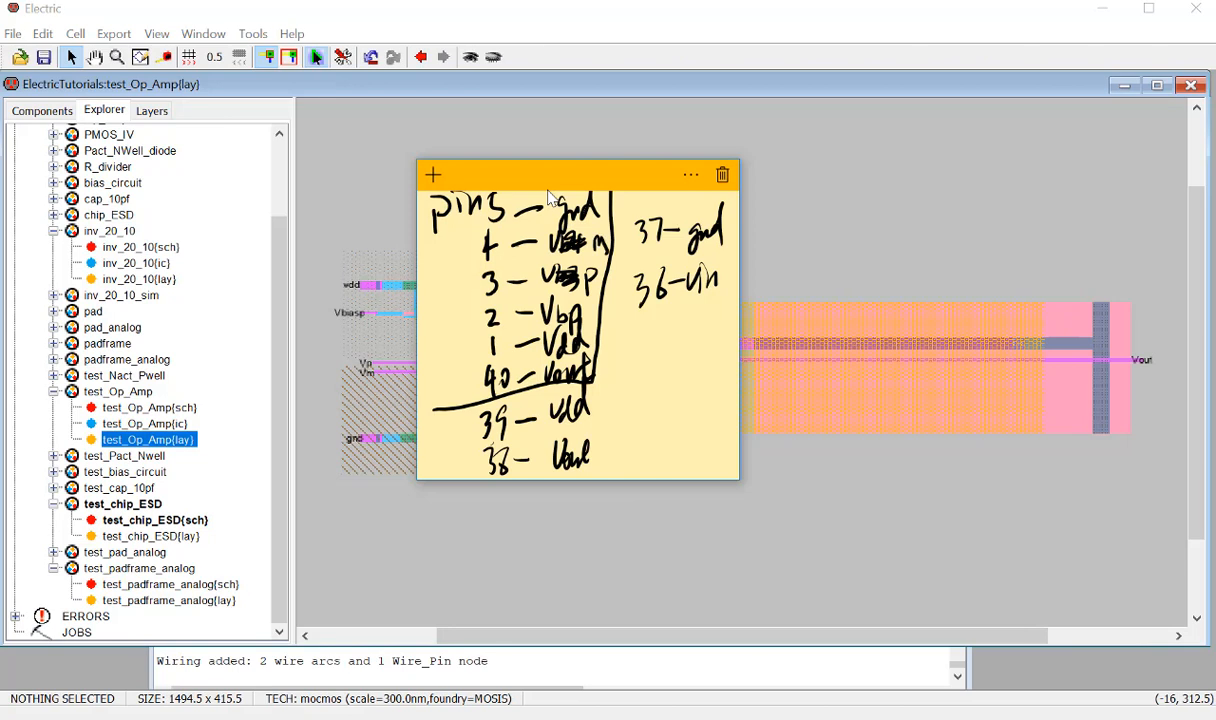
pyautogui.moveTo(537, 176); pyautogui.dragTo(1214, 176)
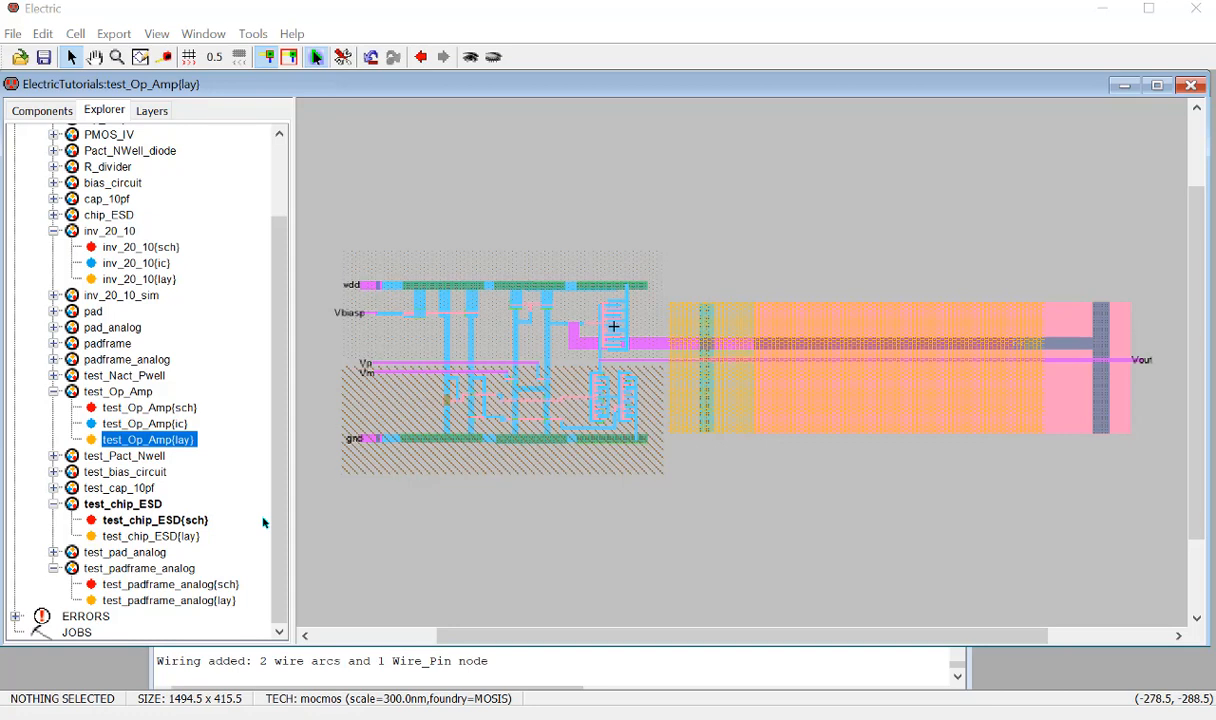
# In the test_chip_ESD schematic, rotate the op-amp icon until its inputs face up and place it beside the pin4_1 label.
pyautogui.doubleClick(148, 520)
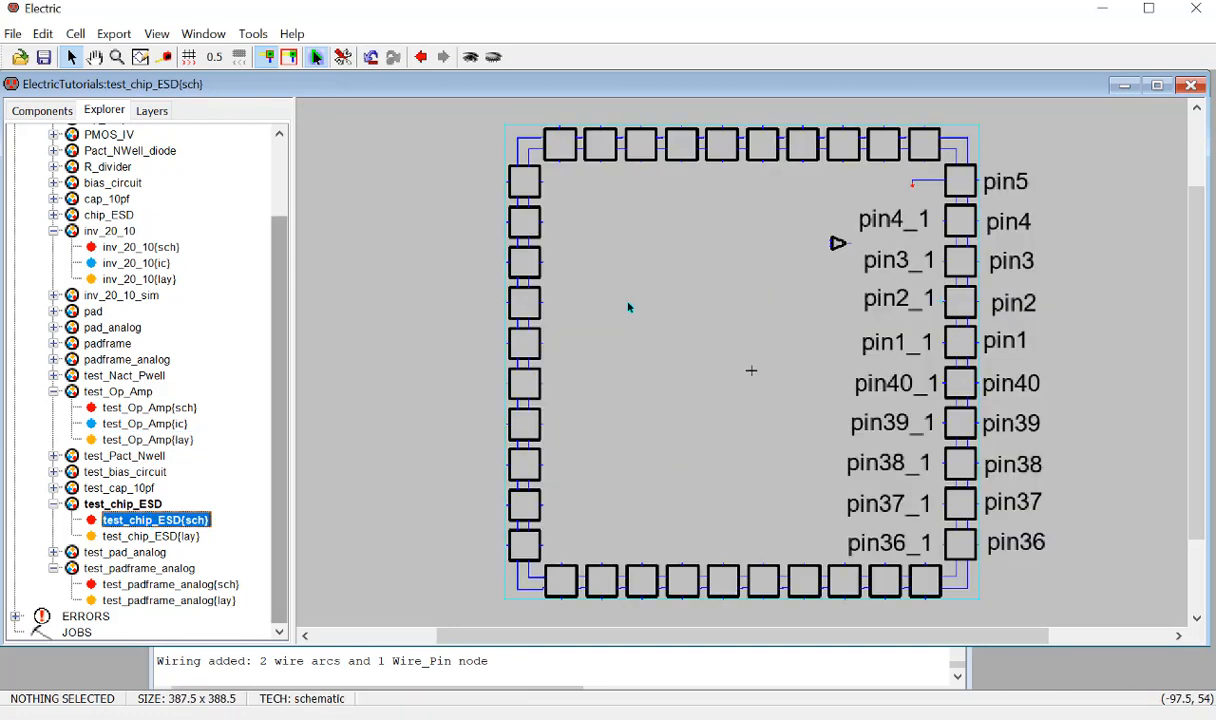
pyautogui.keyDown('ctrl'); pyautogui.scroll(2, 1000, 330); pyautogui.keyUp('ctrl')
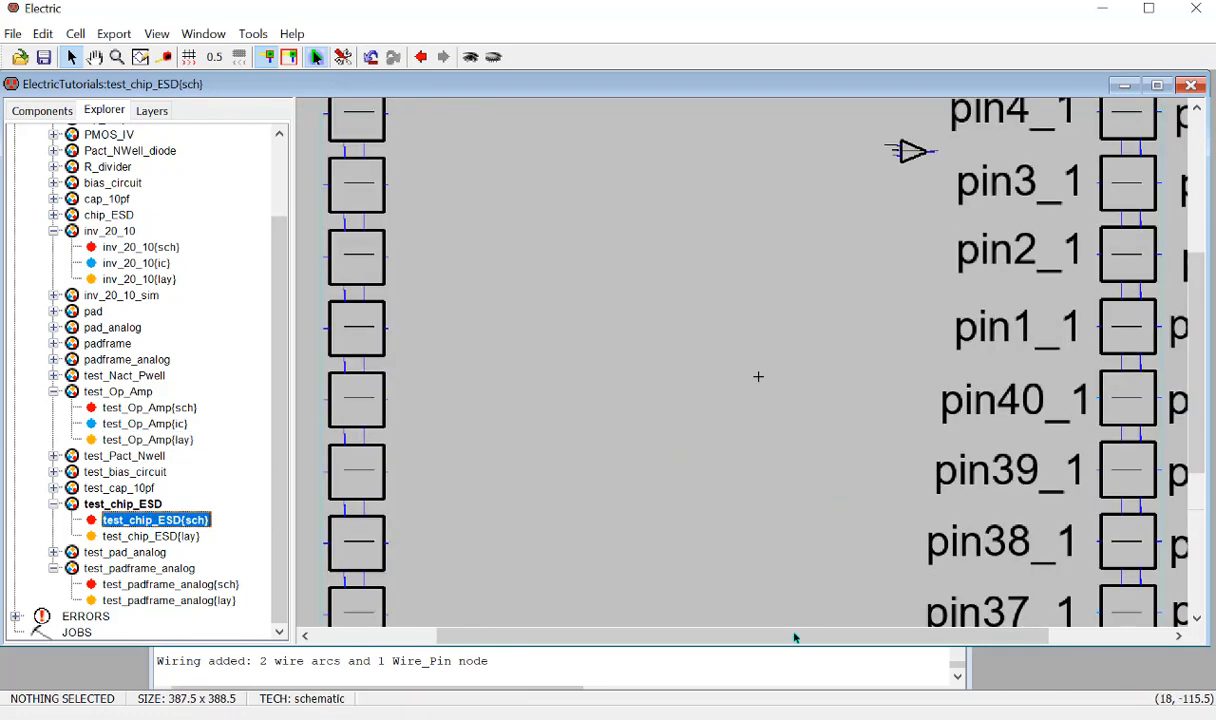
pyautogui.moveTo(795, 637); pyautogui.dragTo(917, 637)
pyautogui.keyDown('ctrl'); pyautogui.scroll(2, 901, 277); pyautogui.keyUp('ctrl')
pyautogui.scroll(3, 893, 314)
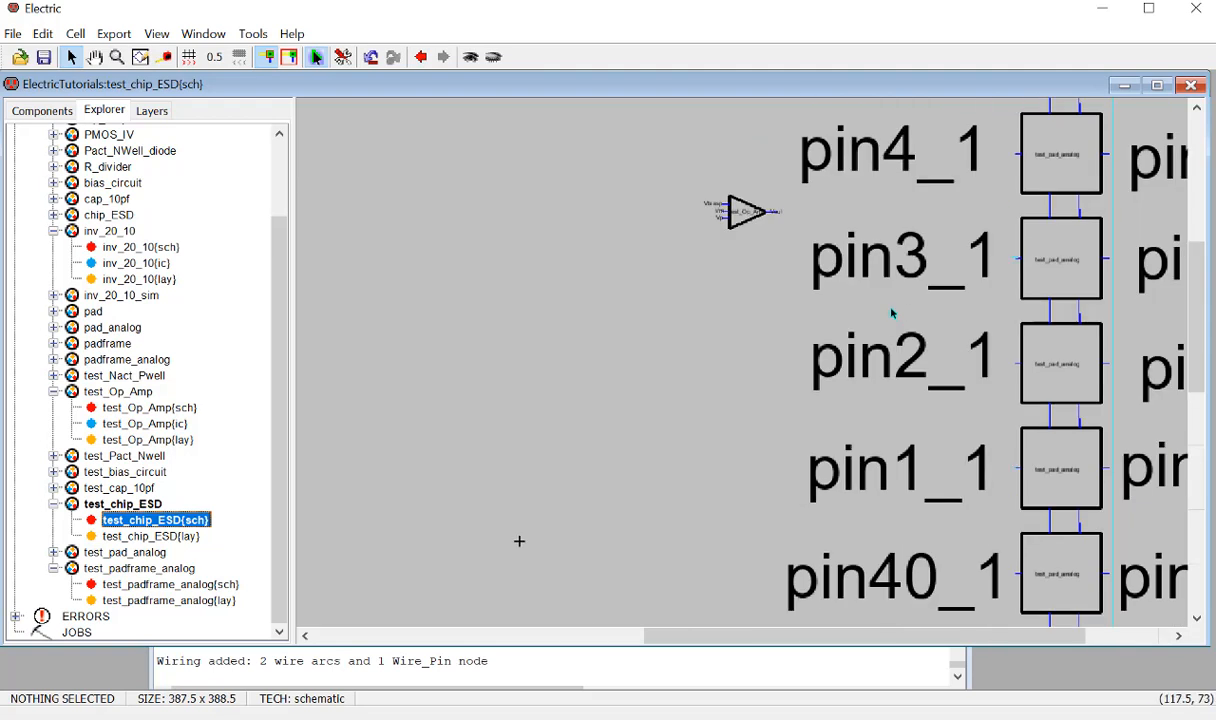
pyautogui.keyDown('ctrl'); pyautogui.scroll(2, 890, 314); pyautogui.keyUp('ctrl')
pyautogui.scroll(2, 885, 316)
pyautogui.keyDown('ctrl'); pyautogui.scroll(-1, 882, 317); pyautogui.keyUp('ctrl')
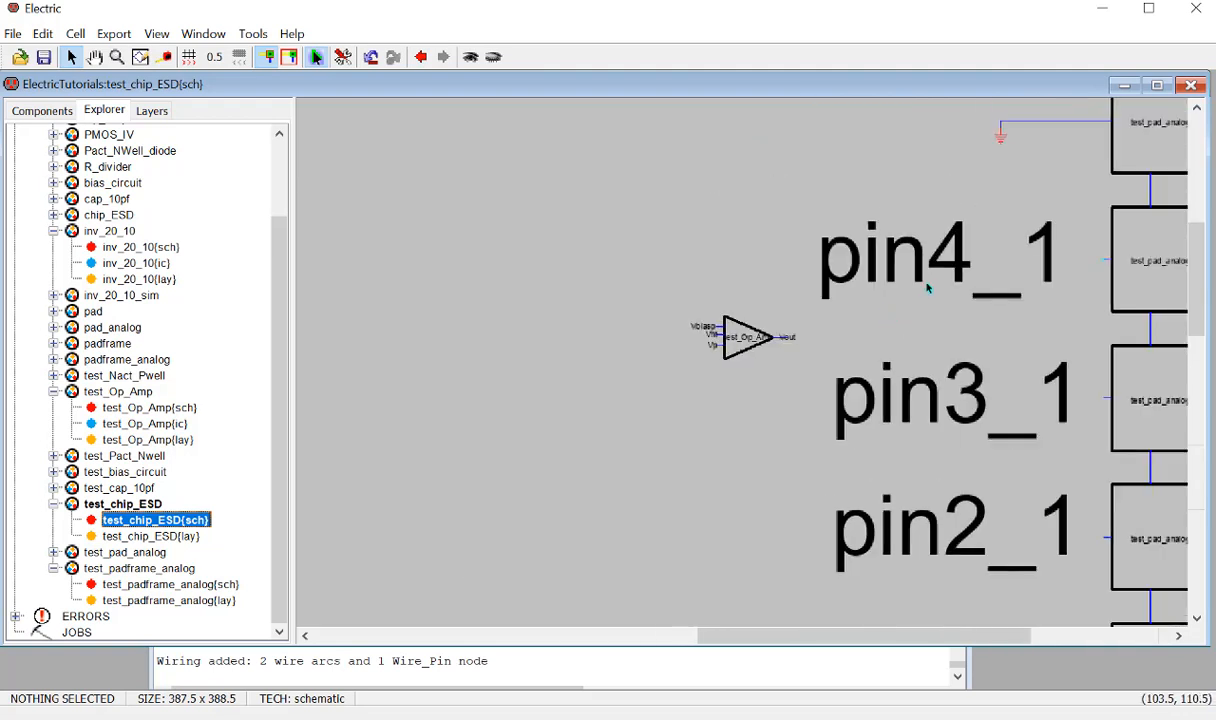
pyautogui.click(730, 343)
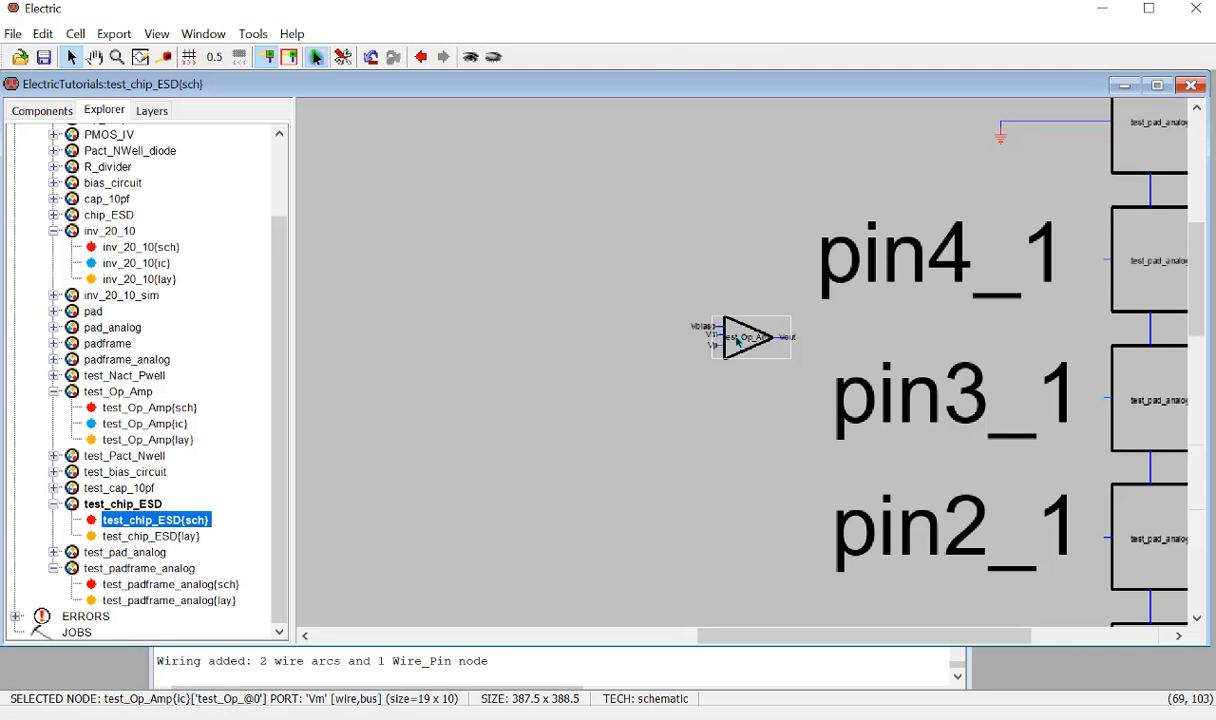
pyautogui.hotkey('ctrl', 'j')
pyautogui.hotkey('ctrl', 'j')
pyautogui.hotkey('ctrl', 'j')
pyautogui.moveTo(738, 342); pyautogui.dragTo(749, 270)
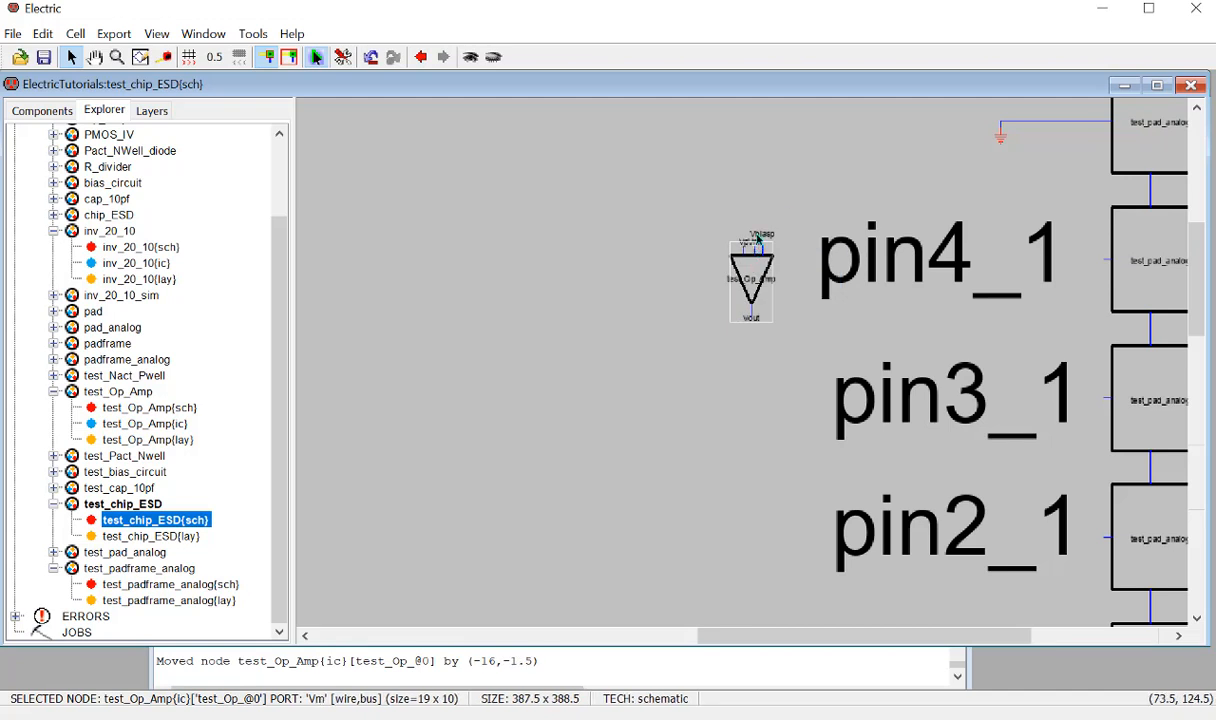
# Wire the op-amp's Vm input to pin4_1, routing the wire above the Vbiasp label rather than straight across.
pyautogui.moveTo(746, 209); pyautogui.dragTo(1047, 258, button='right')
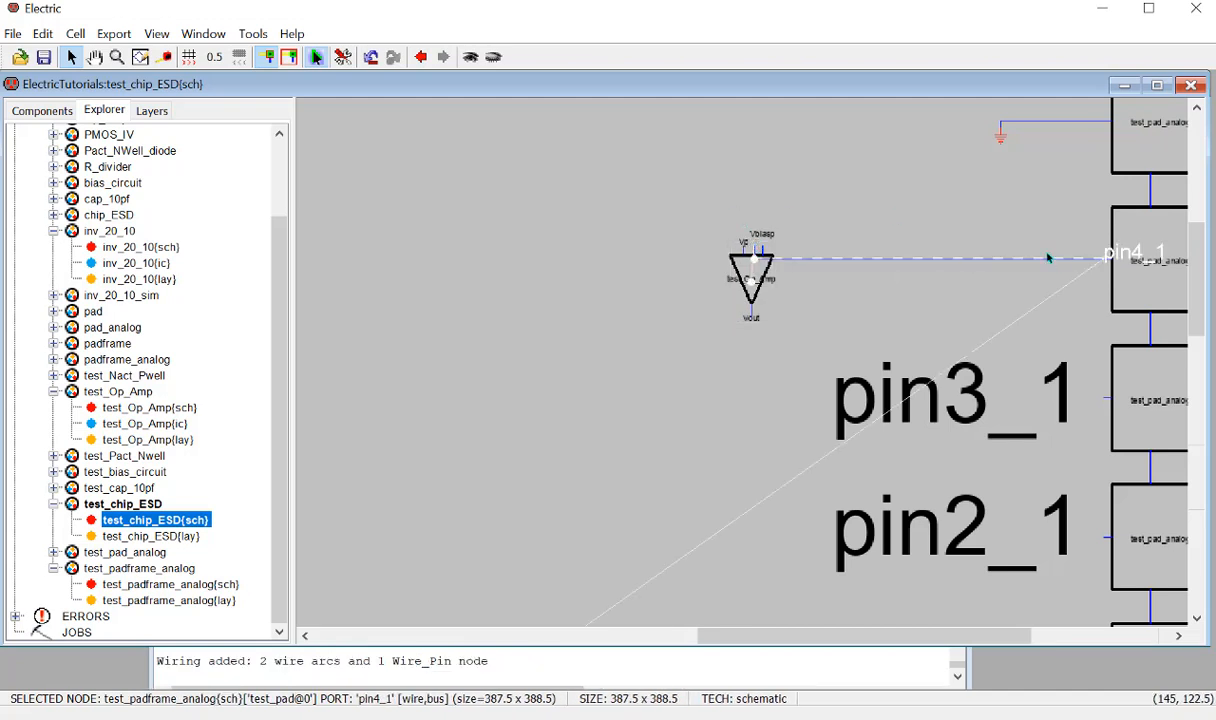
pyautogui.hotkey('ctrl', 'z')
pyautogui.rightClick(754, 206)
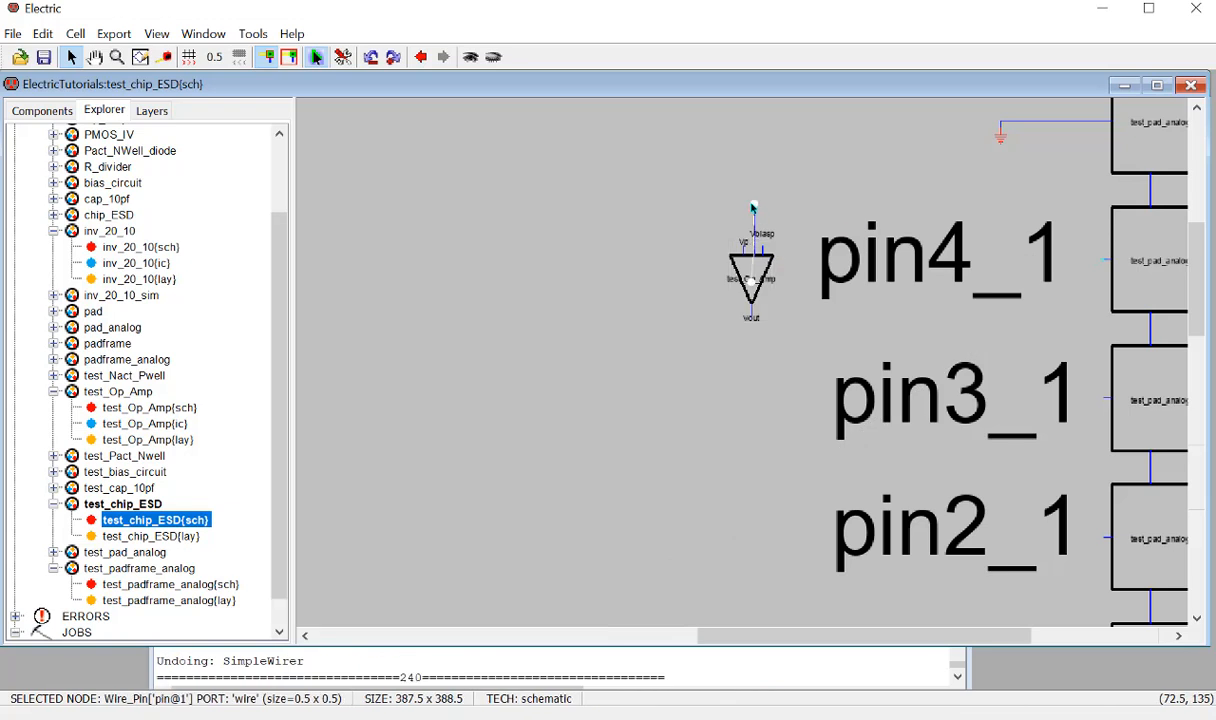
pyautogui.moveTo(1067, 195); pyautogui.dragTo(1076, 290, button='right')
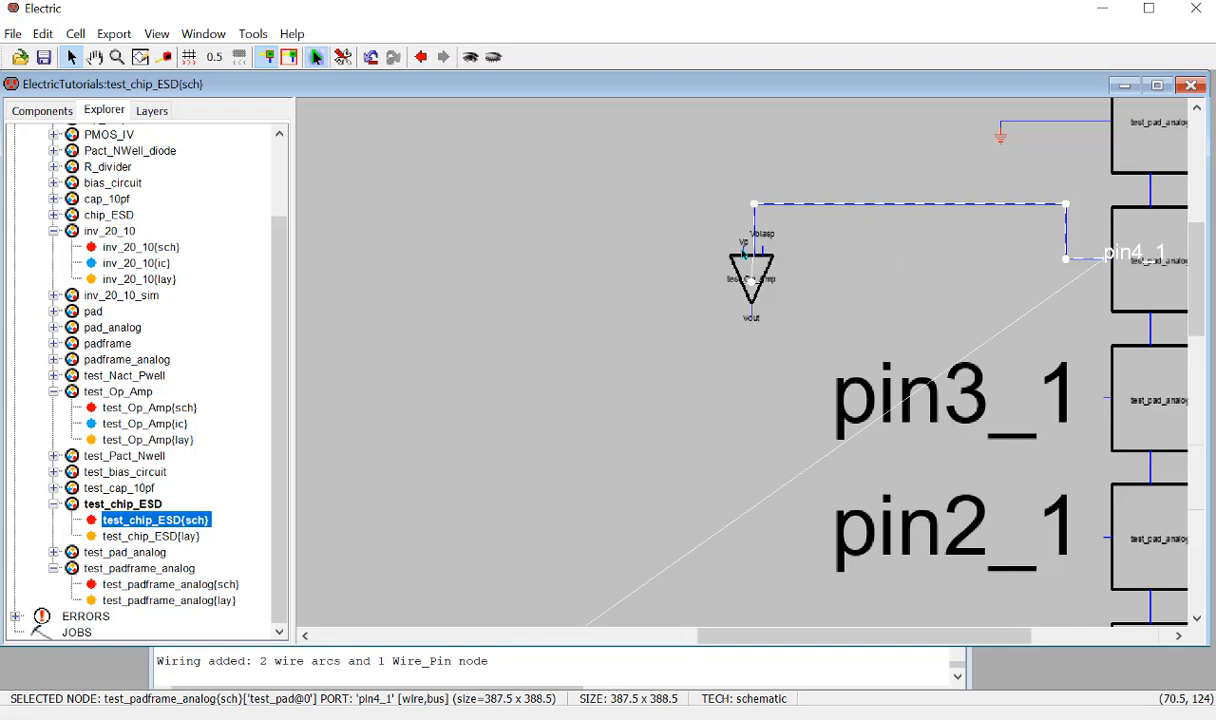
# Wire the op-amp's Vp input to pin3_1, routing around the side of the op-amp away from the pads.
pyautogui.click(731, 241)
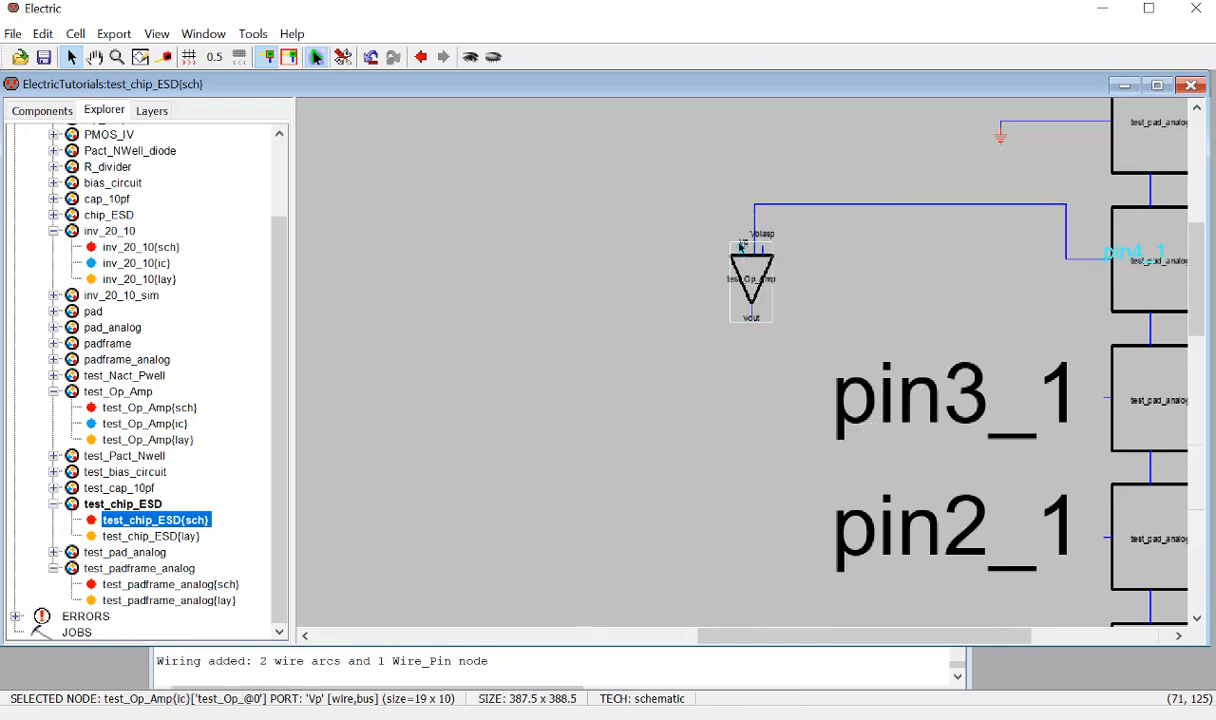
pyautogui.rightClick(707, 228)
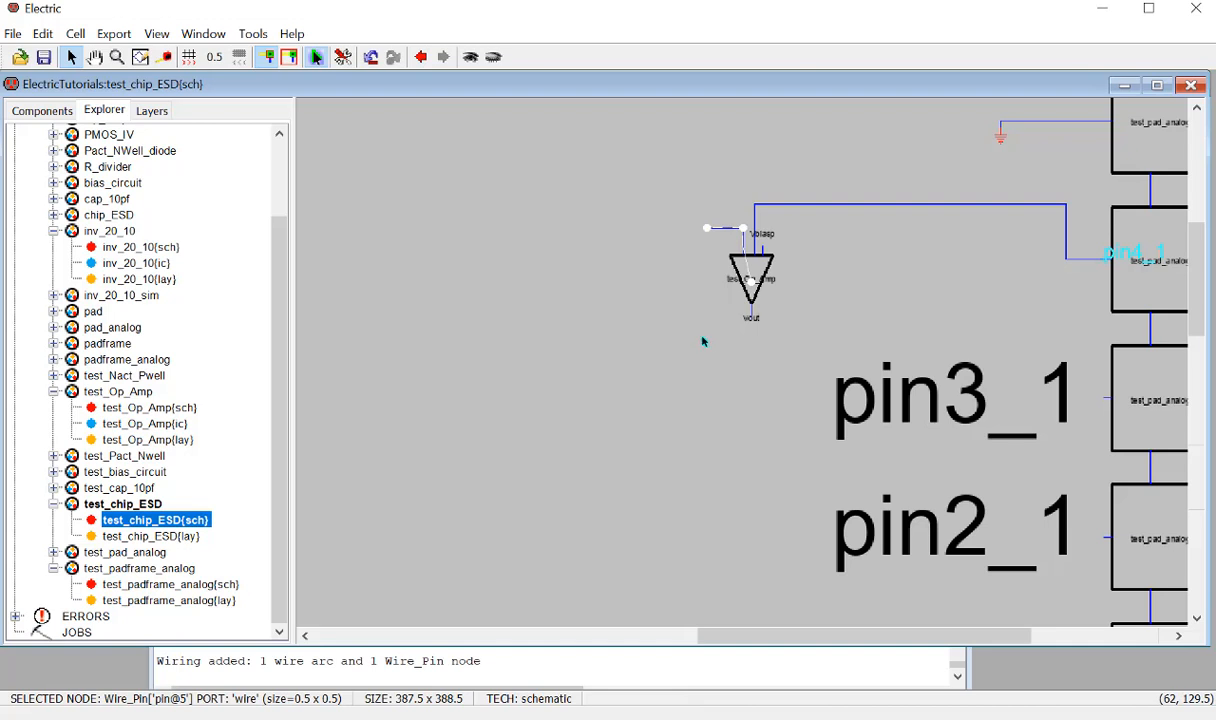
pyautogui.rightClick(753, 392)
pyautogui.rightClick(1107, 401)
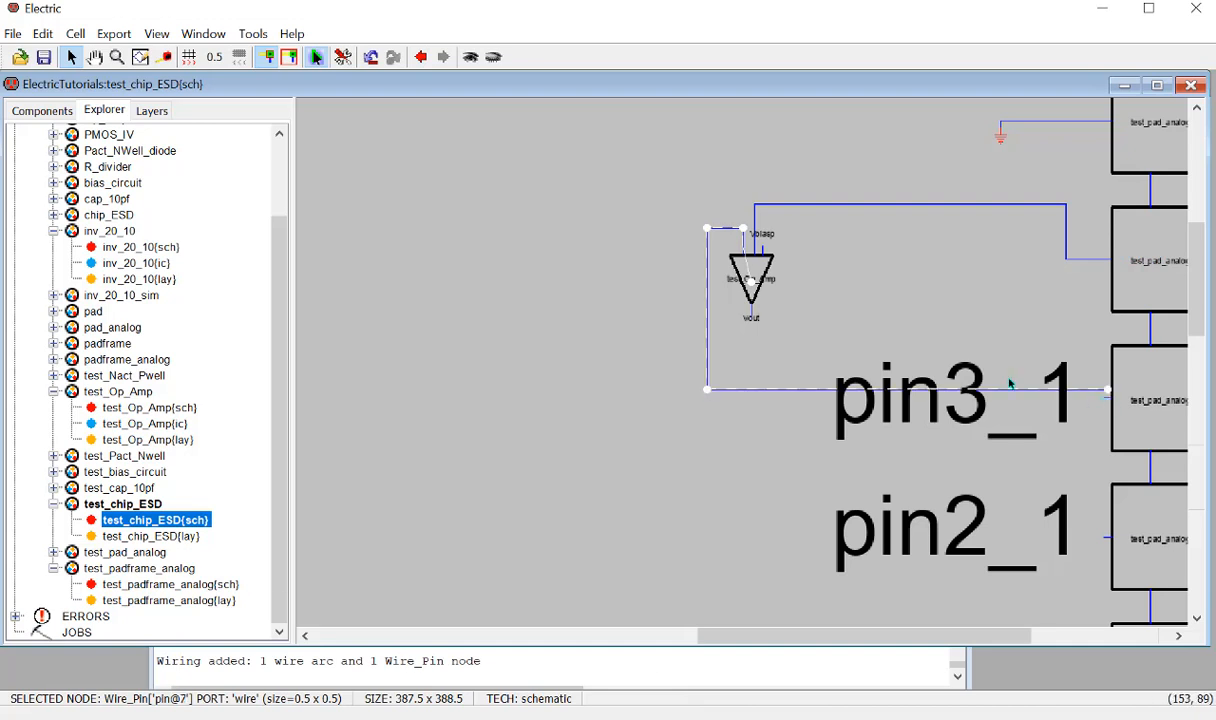
pyautogui.hotkey('ctrl', 'z')
pyautogui.rightClick(1105, 402)
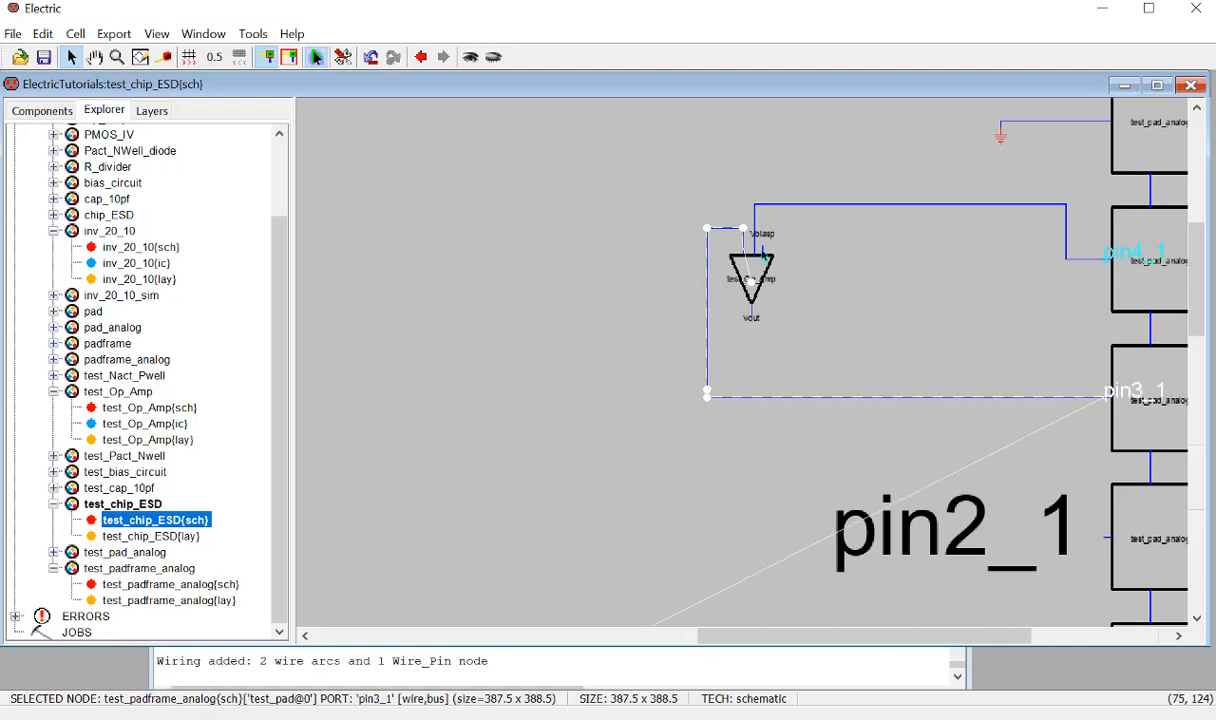
# Wire the op-amp's Vbiasp input to pin2_1, routing between the op-amp and the pads.
pyautogui.click(761, 250)
pyautogui.rightClick(763, 230)
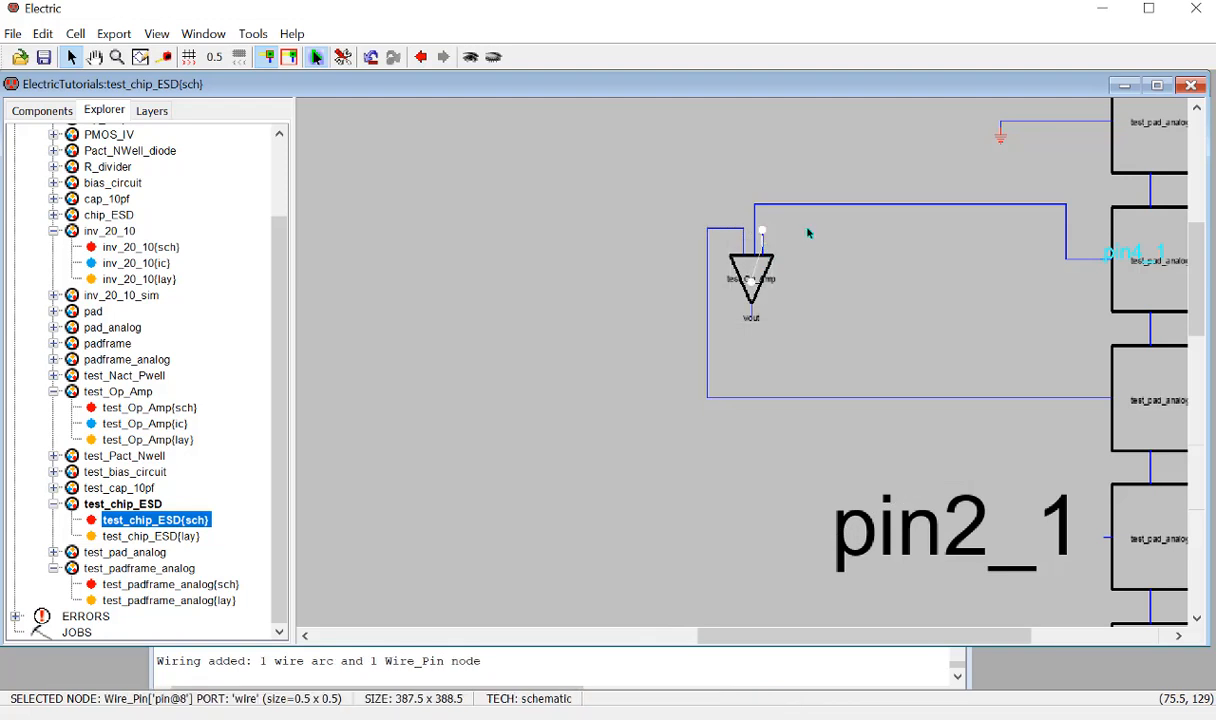
pyautogui.rightClick(827, 535)
pyautogui.rightClick(1101, 539)
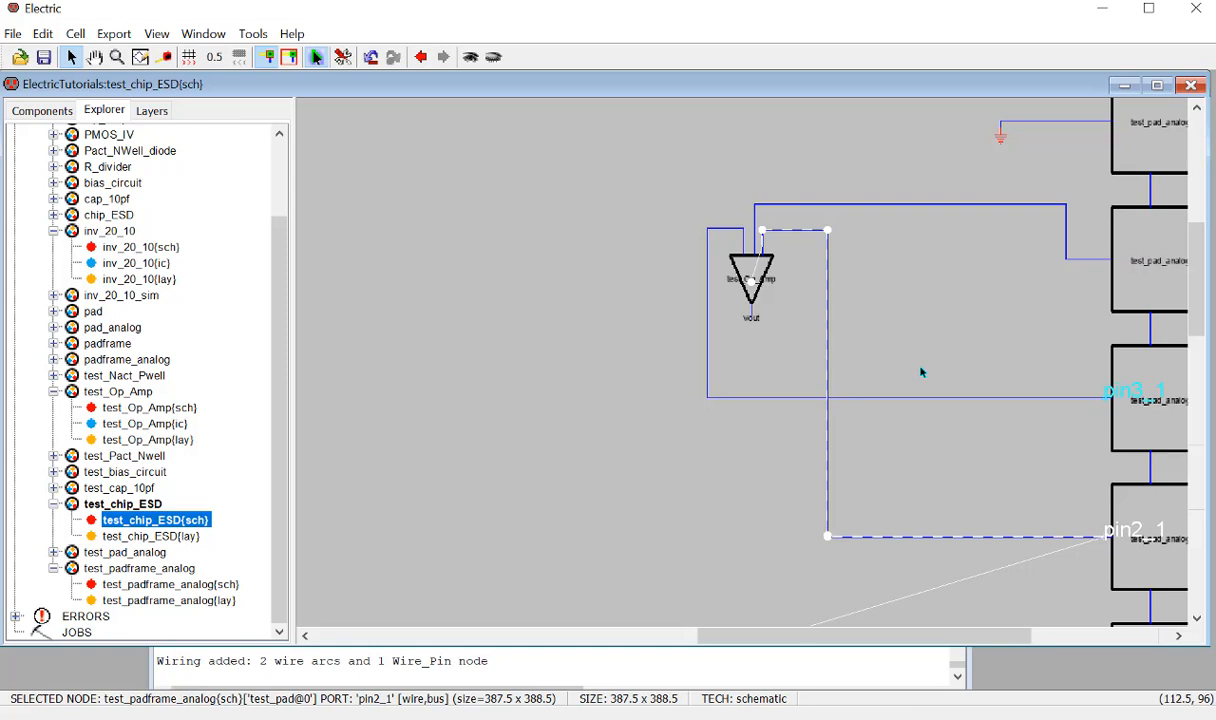
# Place a Power symbol just above the pin1_1 label, near its pad.
pyautogui.click(52, 111)
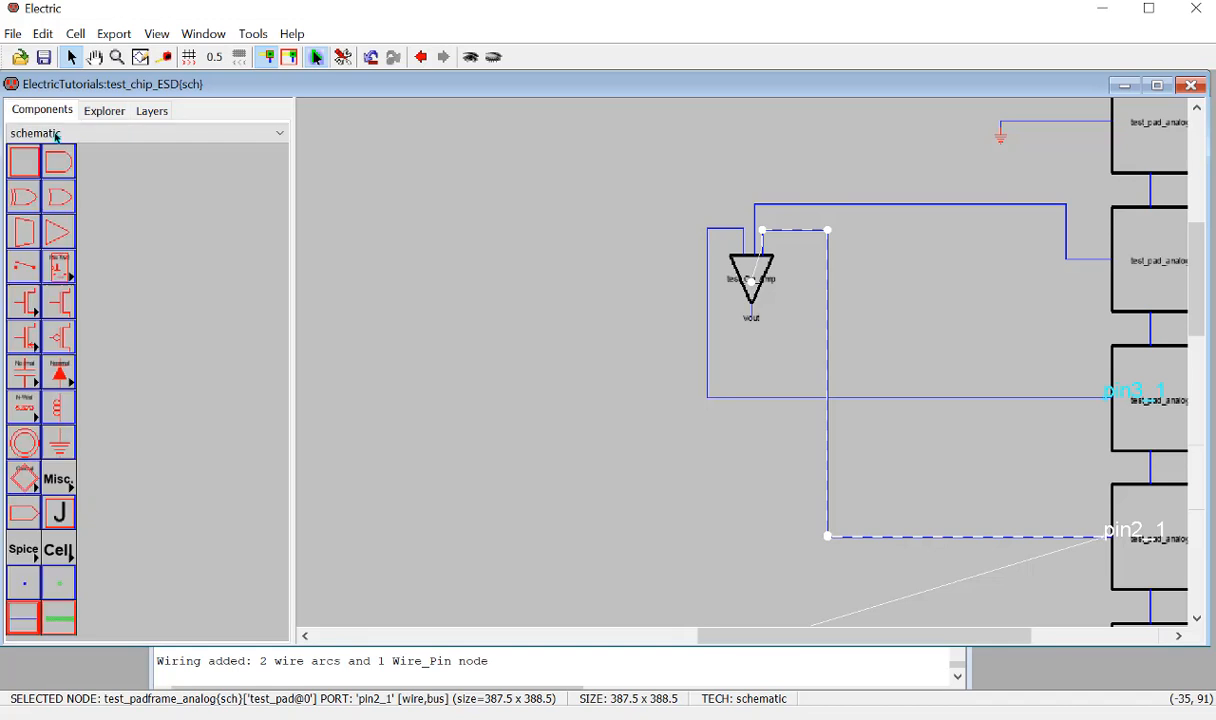
pyautogui.click(24, 441)
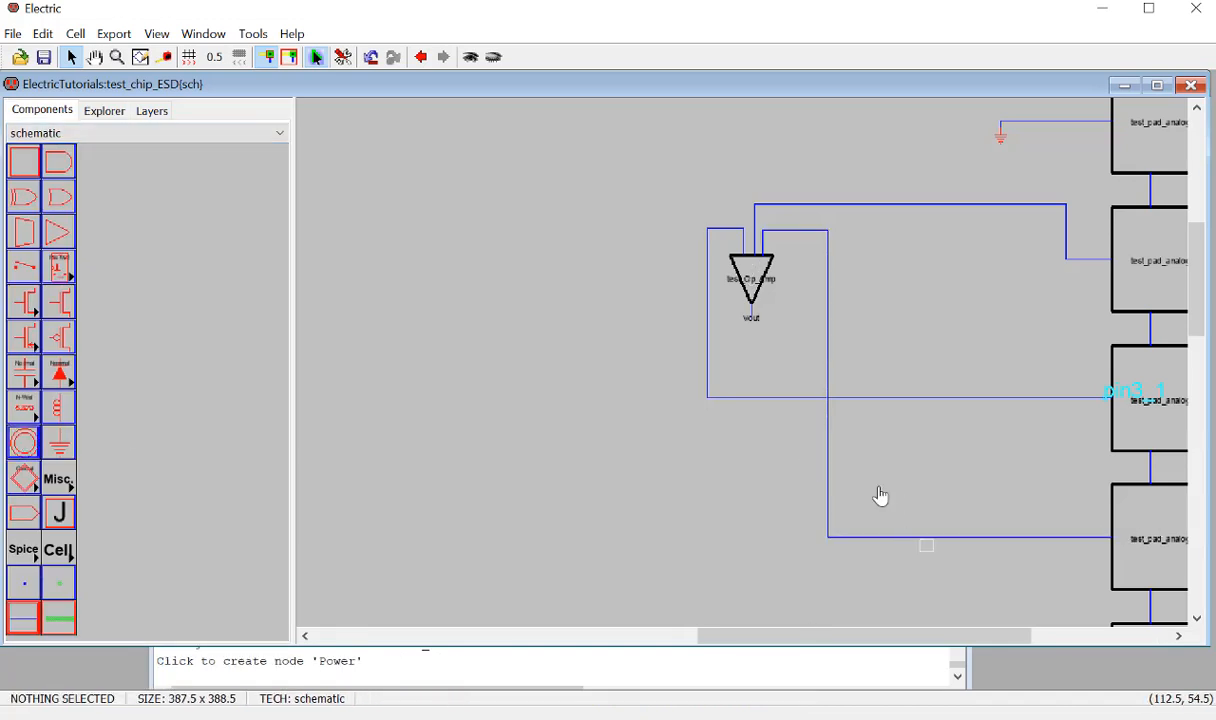
pyautogui.click(844, 568)
pyautogui.scroll(-2, 945, 565)
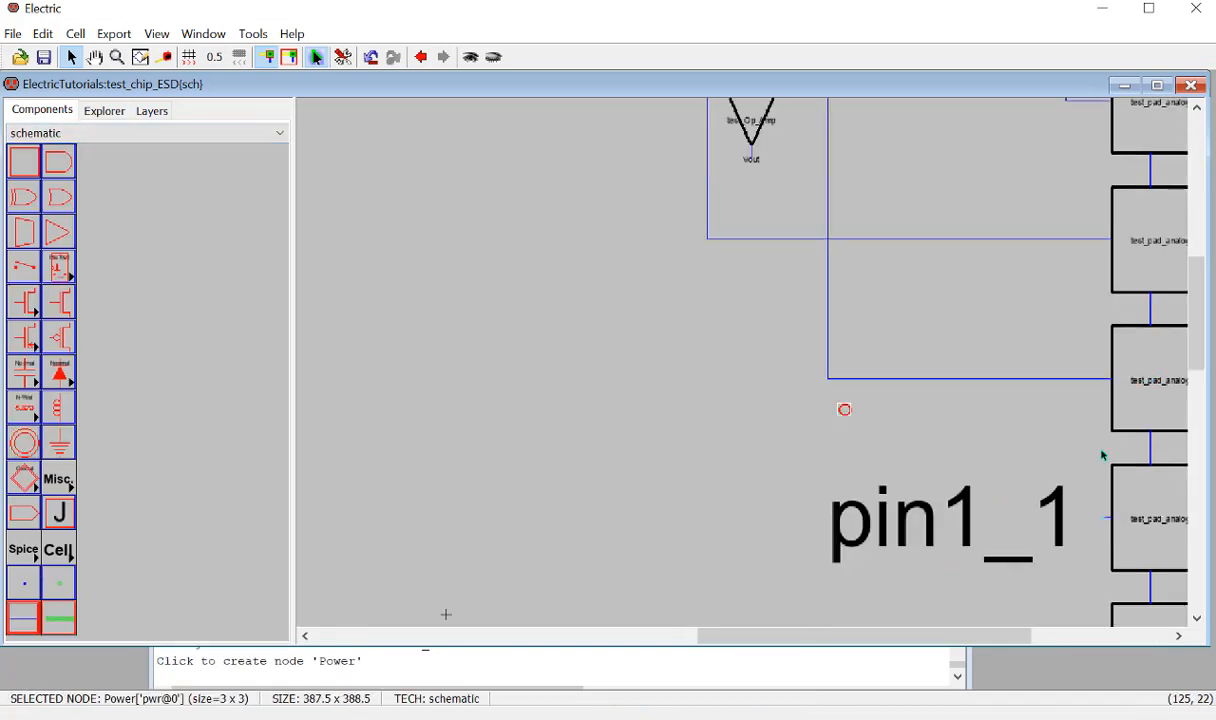
pyautogui.moveTo(844, 409); pyautogui.dragTo(1030, 476)
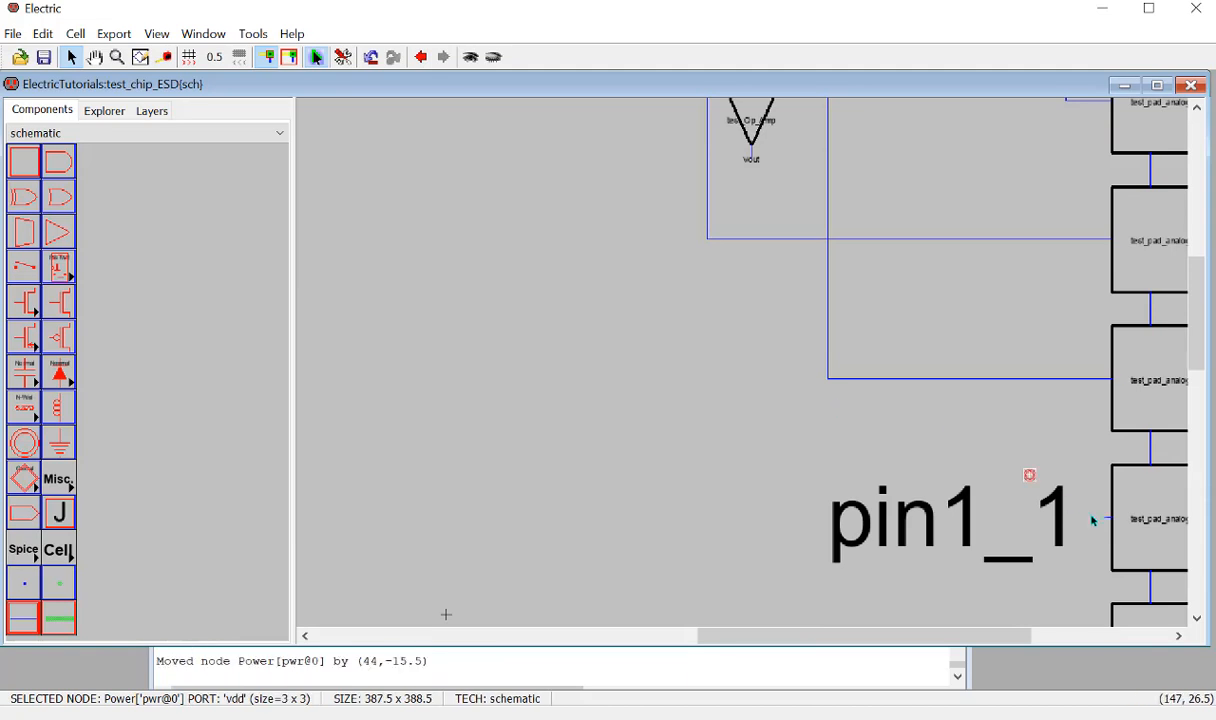
pyautogui.rightClick(1029, 477)
pyautogui.hotkey('ctrl', 'z')
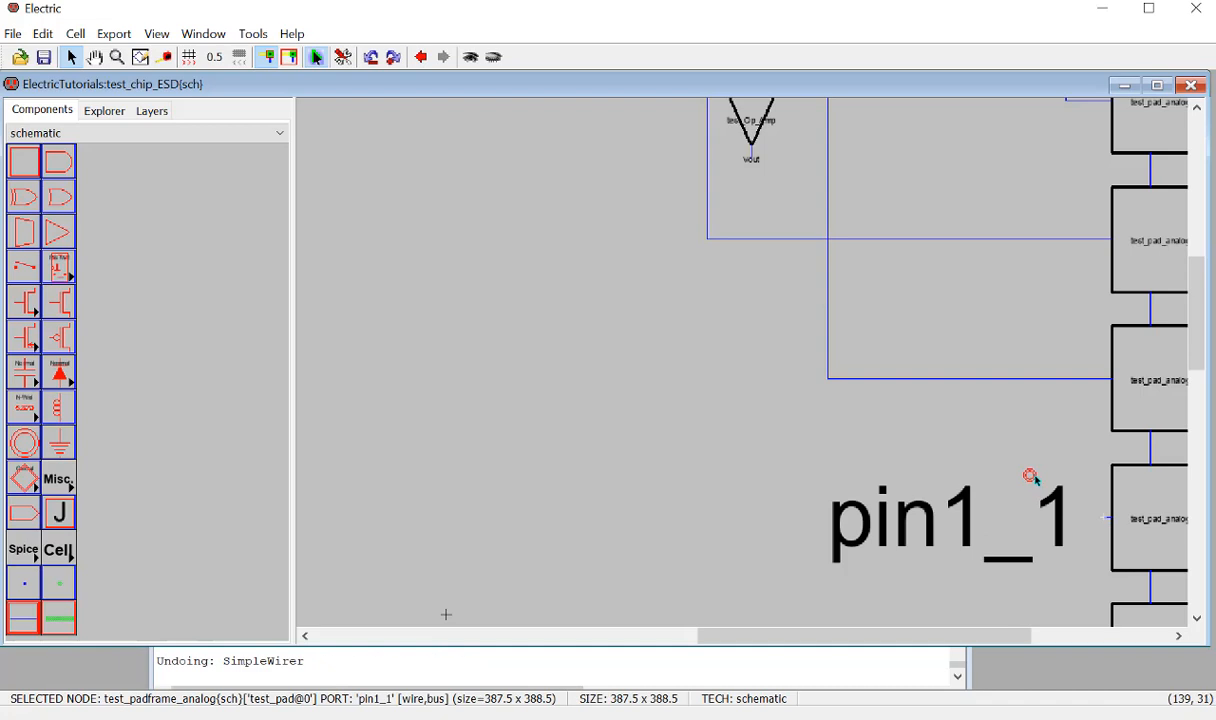
pyautogui.rightClick(1030, 477)
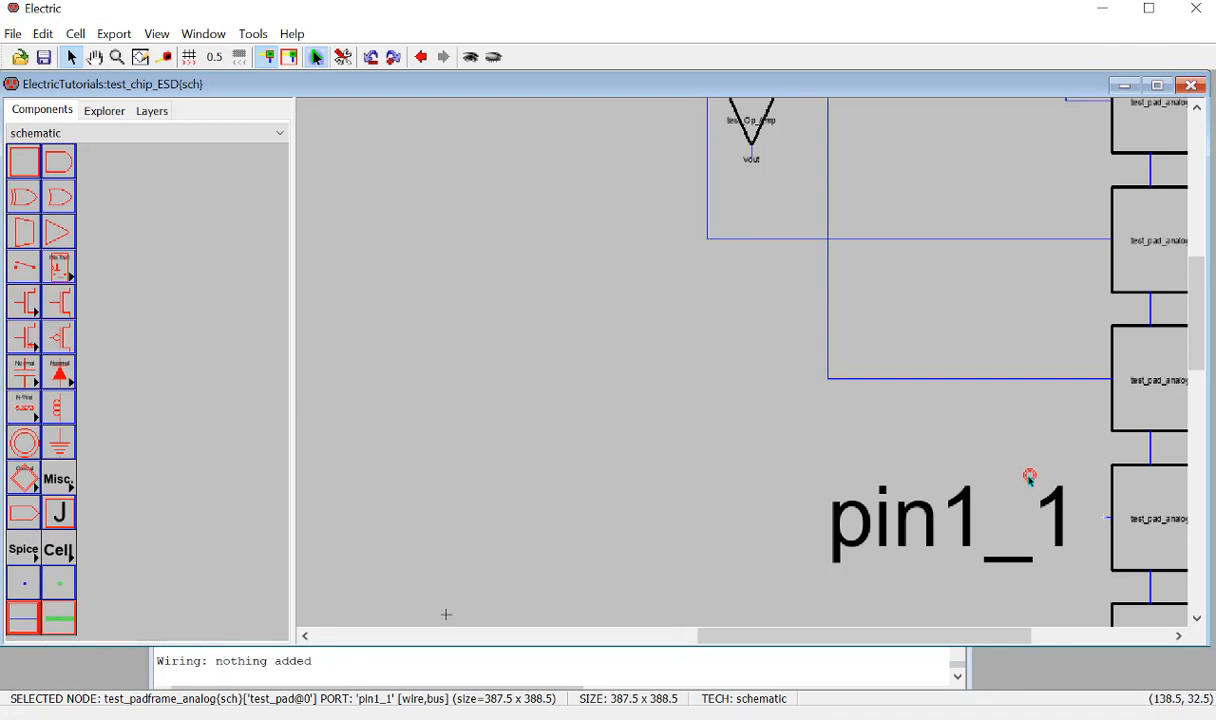
# Wire the Power symbol down and across to pin1_1, and save the library.
pyautogui.rightClick(1030, 478)
pyautogui.rightClick(1030, 479)
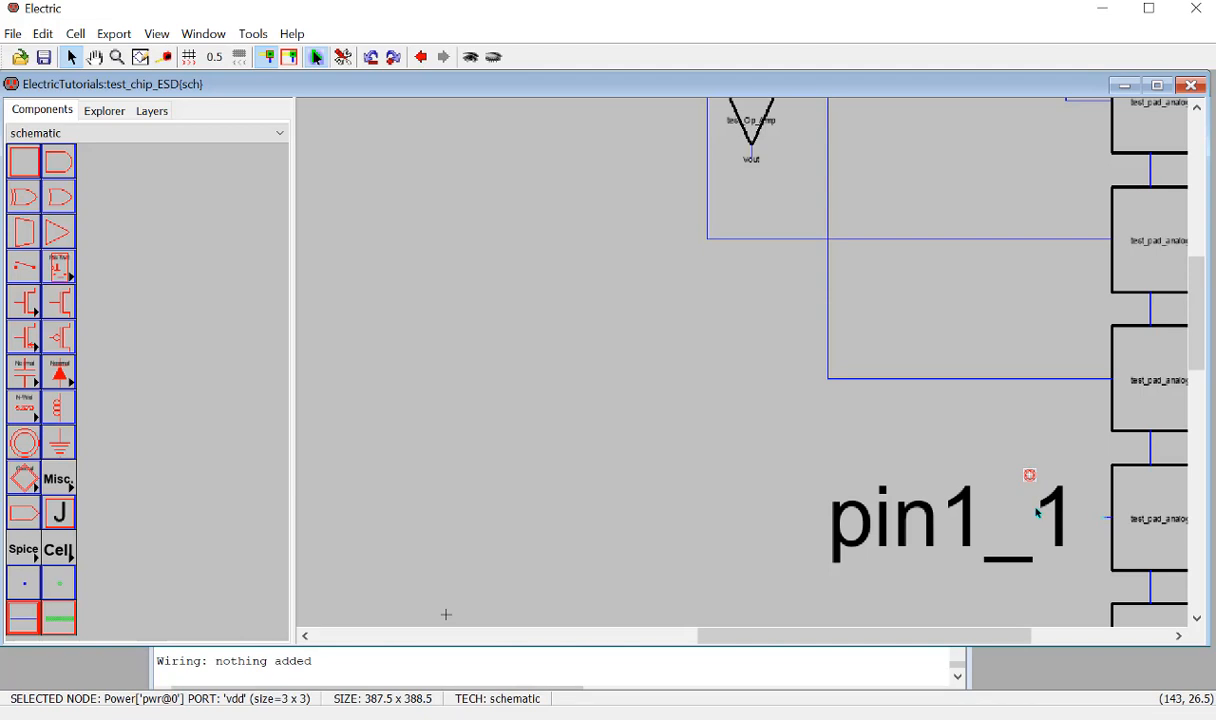
pyautogui.rightClick(1030, 519)
pyautogui.rightClick(1100, 520)
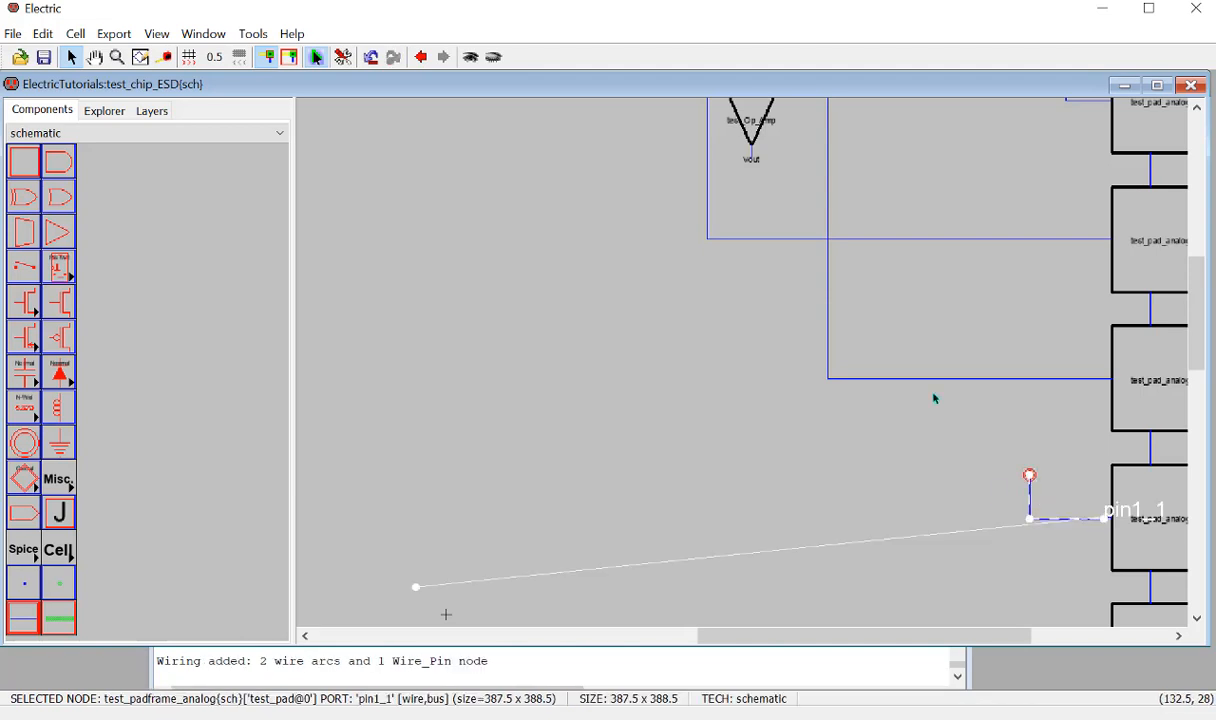
pyautogui.hotkey('ctrl', 's')
# Wire the op-amp's Vout straight down and across to pin40_1, and save the library.
pyautogui.keyDown('ctrl'); pyautogui.scroll(-2, 741, 403); pyautogui.keyUp('ctrl')
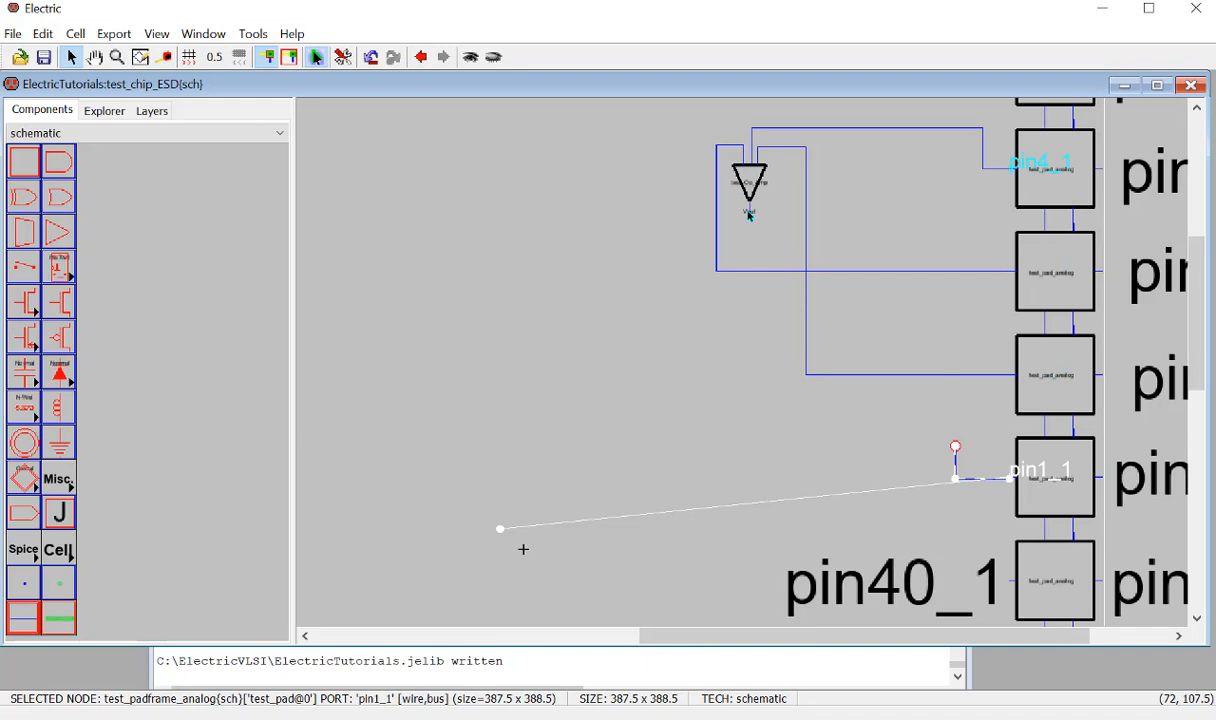
pyautogui.click(750, 215)
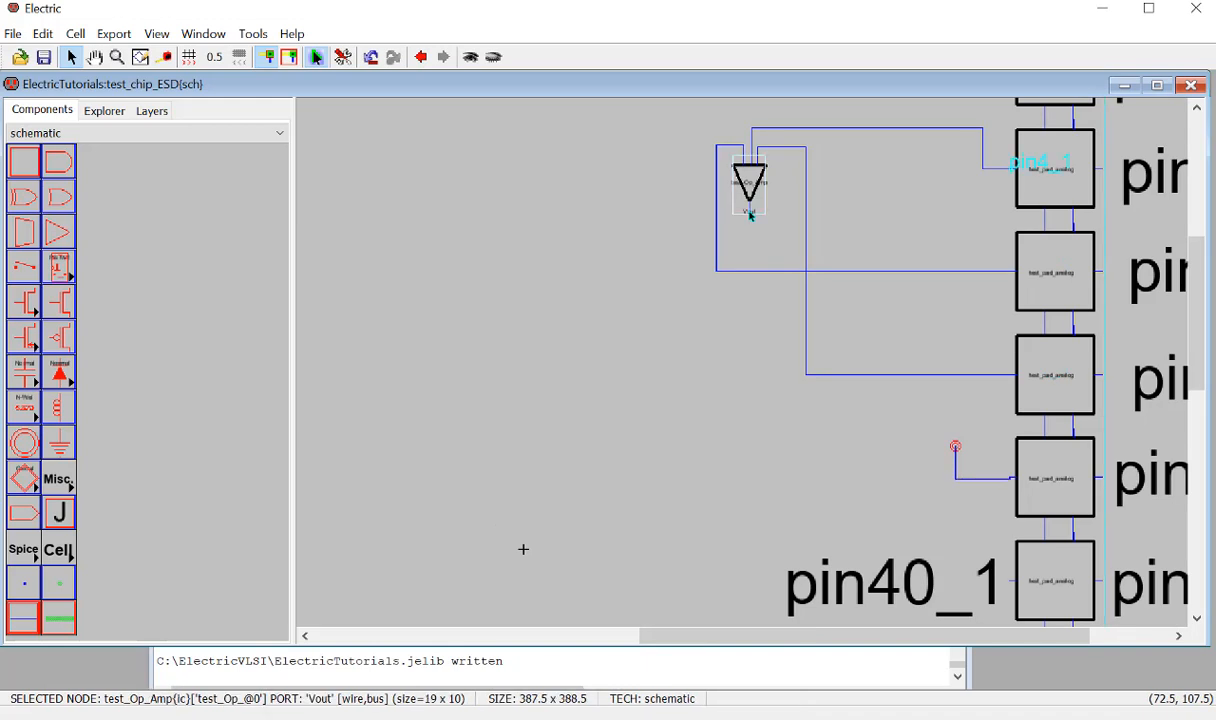
pyautogui.rightClick(747, 586)
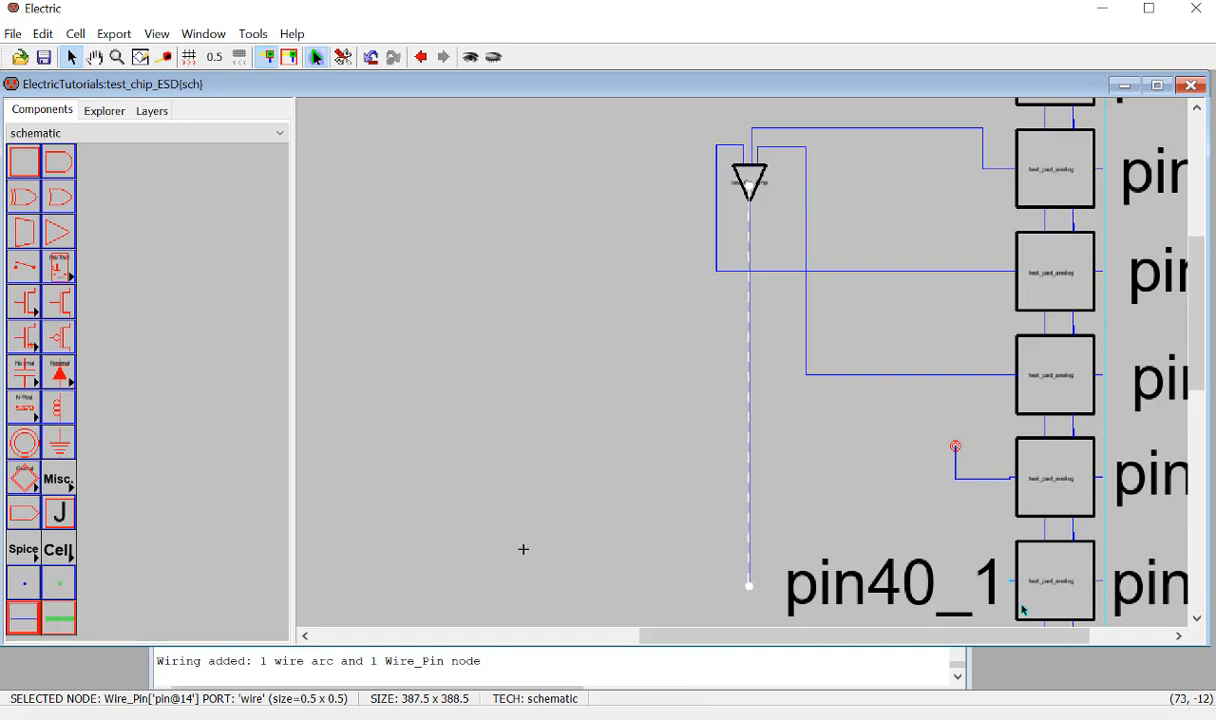
pyautogui.keyDown('shift'); pyautogui.click(1012, 583); pyautogui.keyUp('shift')
pyautogui.rightClick(1011, 584)
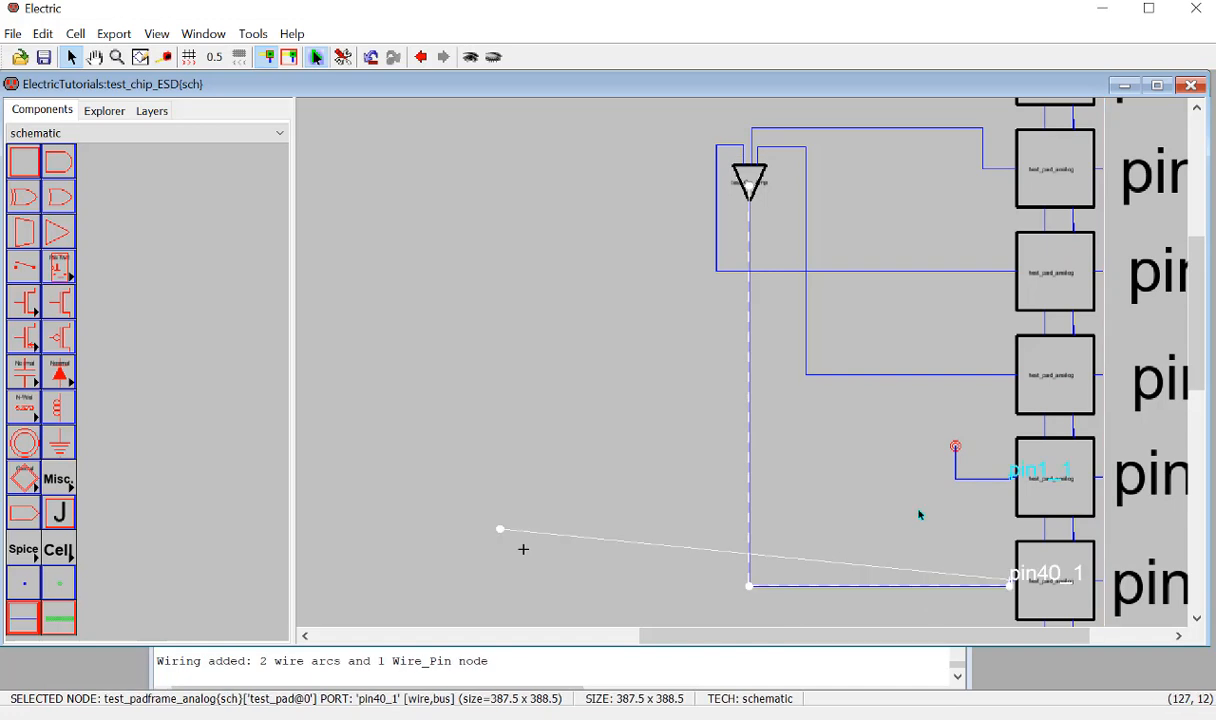
pyautogui.hotkey('ctrl', 's')
# Place the inv_20_10 icon inside the pad frame, beside the pin39_1 label.
pyautogui.scroll(-3, 896, 516)
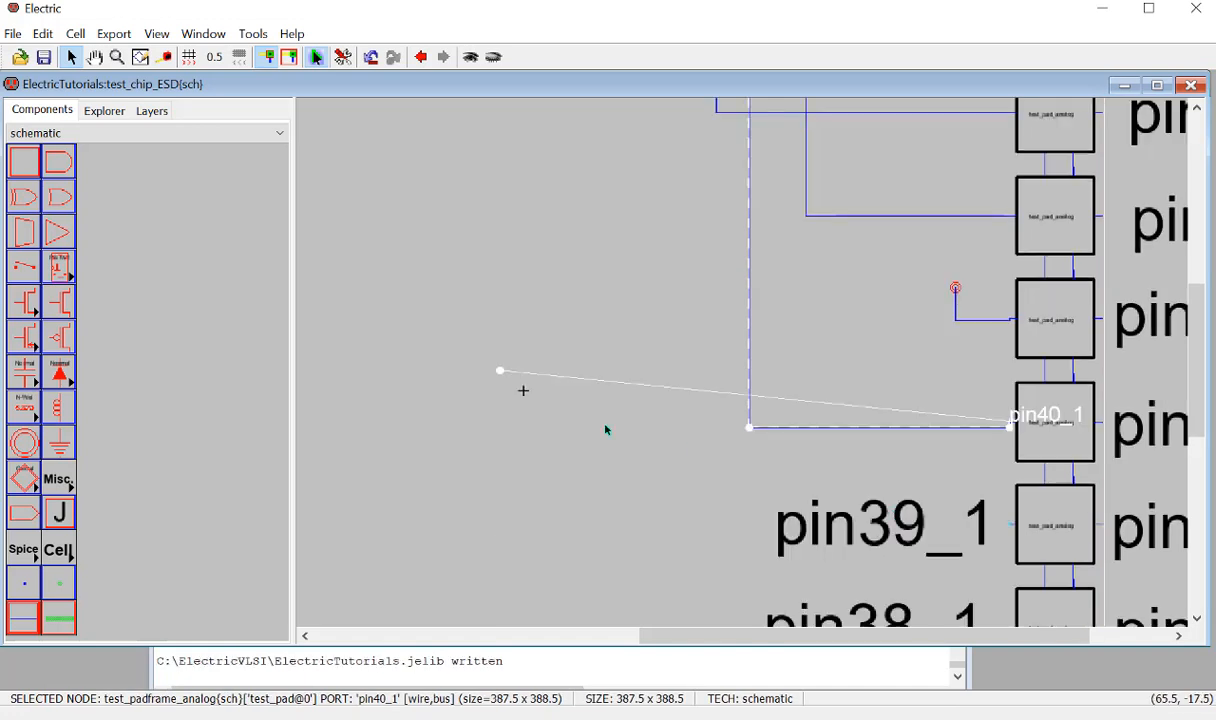
pyautogui.keyDown('ctrl'); pyautogui.scroll(-2, 605, 427); pyautogui.keyUp('ctrl')
pyautogui.keyDown('ctrl'); pyautogui.scroll(-1, 692, 413); pyautogui.keyUp('ctrl')
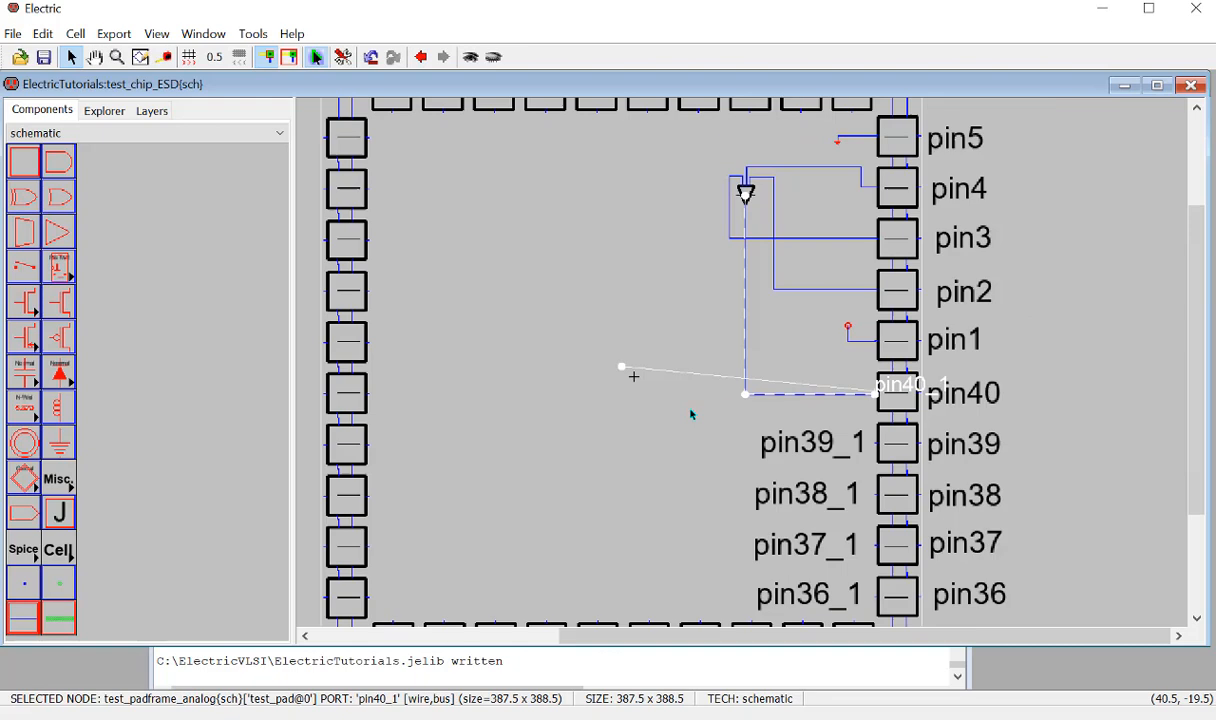
pyautogui.click(1099, 355)
pyautogui.keyDown('ctrl'); pyautogui.scroll(-1, 1055, 353); pyautogui.keyUp('ctrl')
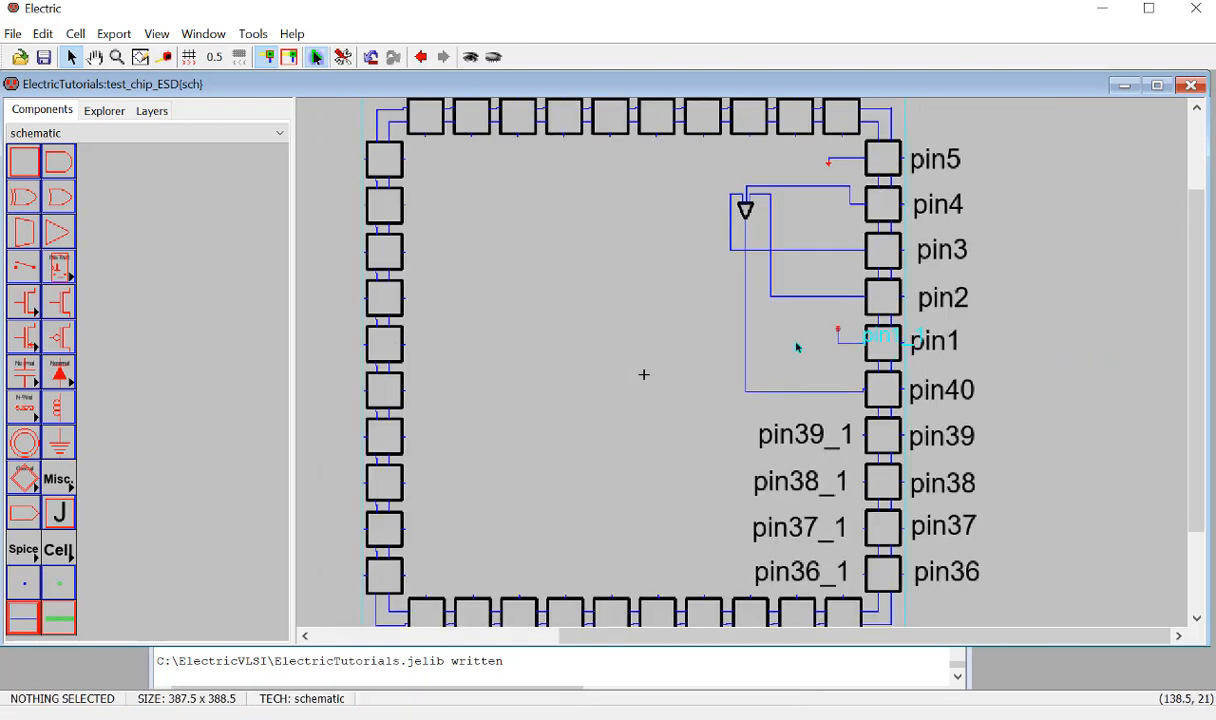
pyautogui.keyDown('ctrl'); pyautogui.scroll(2, 790, 348); pyautogui.keyUp('ctrl')
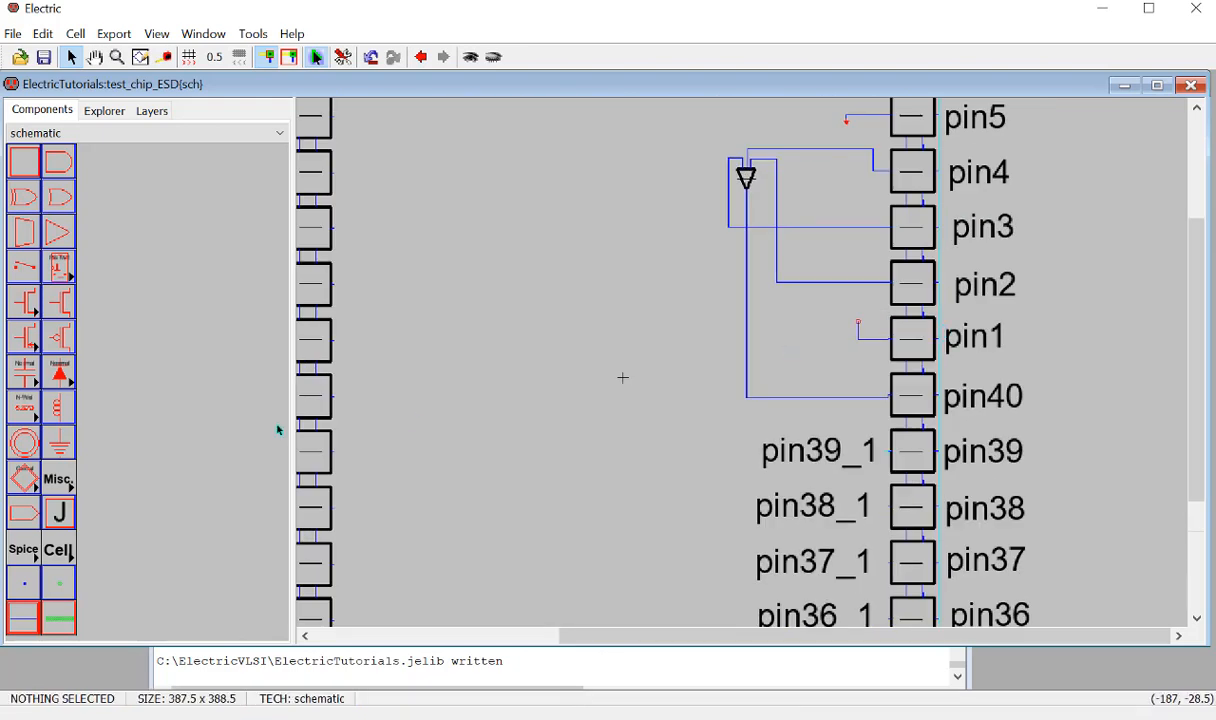
pyautogui.click(104, 111)
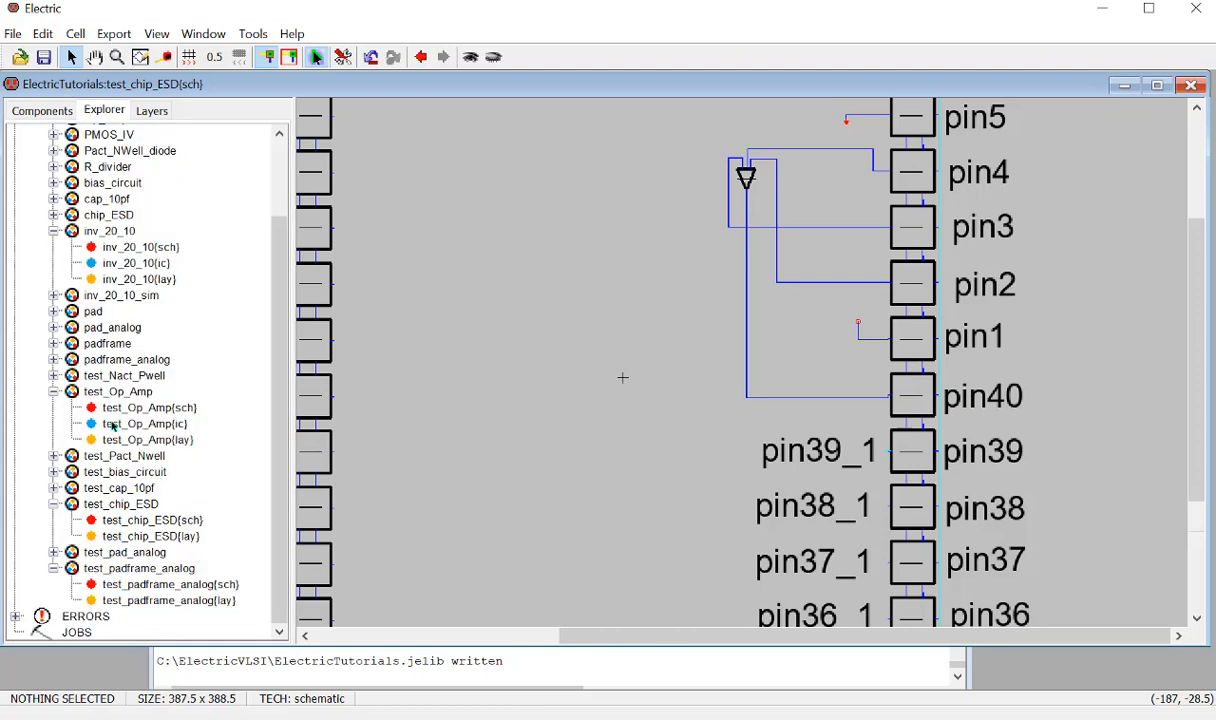
pyautogui.click(112, 279)
pyautogui.click(128, 247)
pyautogui.click(128, 279)
pyautogui.moveTo(125, 263); pyautogui.dragTo(683, 466)
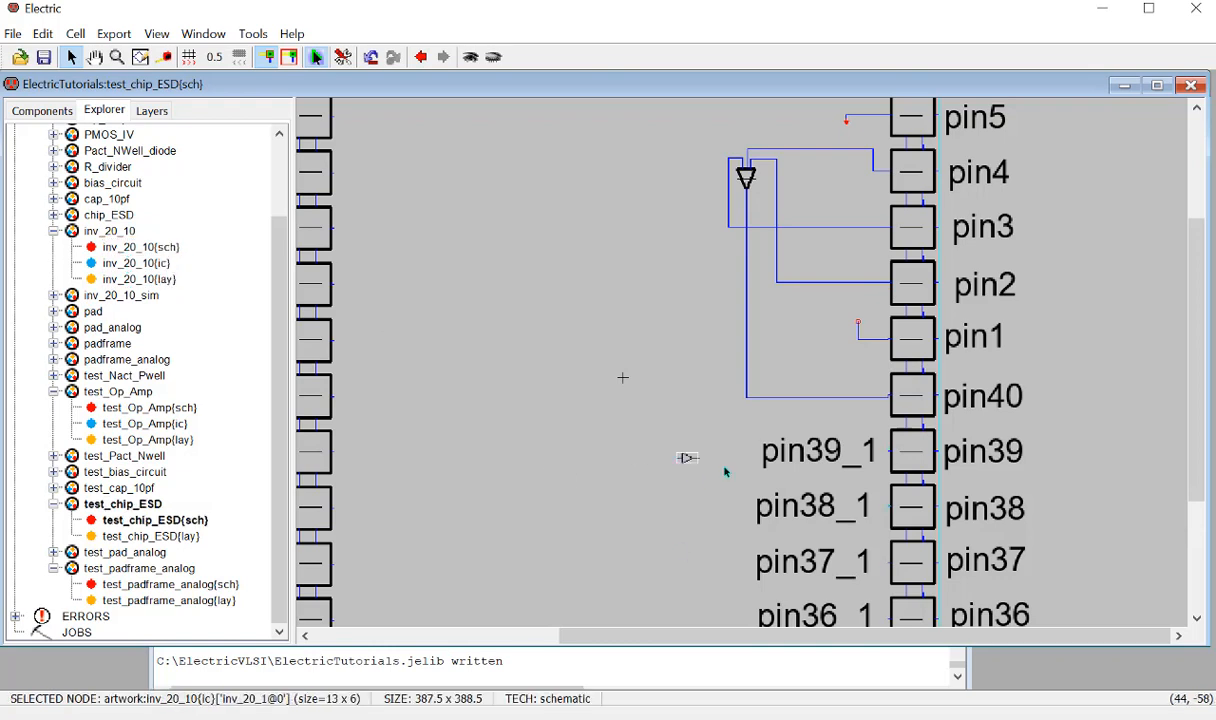
# Move the inv_20_10 inverter down beside the pin38_1 label.
pyautogui.keyDown('ctrl'); pyautogui.scroll(2, 736, 467); pyautogui.keyUp('ctrl')
pyautogui.keyDown('ctrl'); pyautogui.scroll(1, 736, 468); pyautogui.keyUp('ctrl')
pyautogui.scroll(-3, 745, 380)
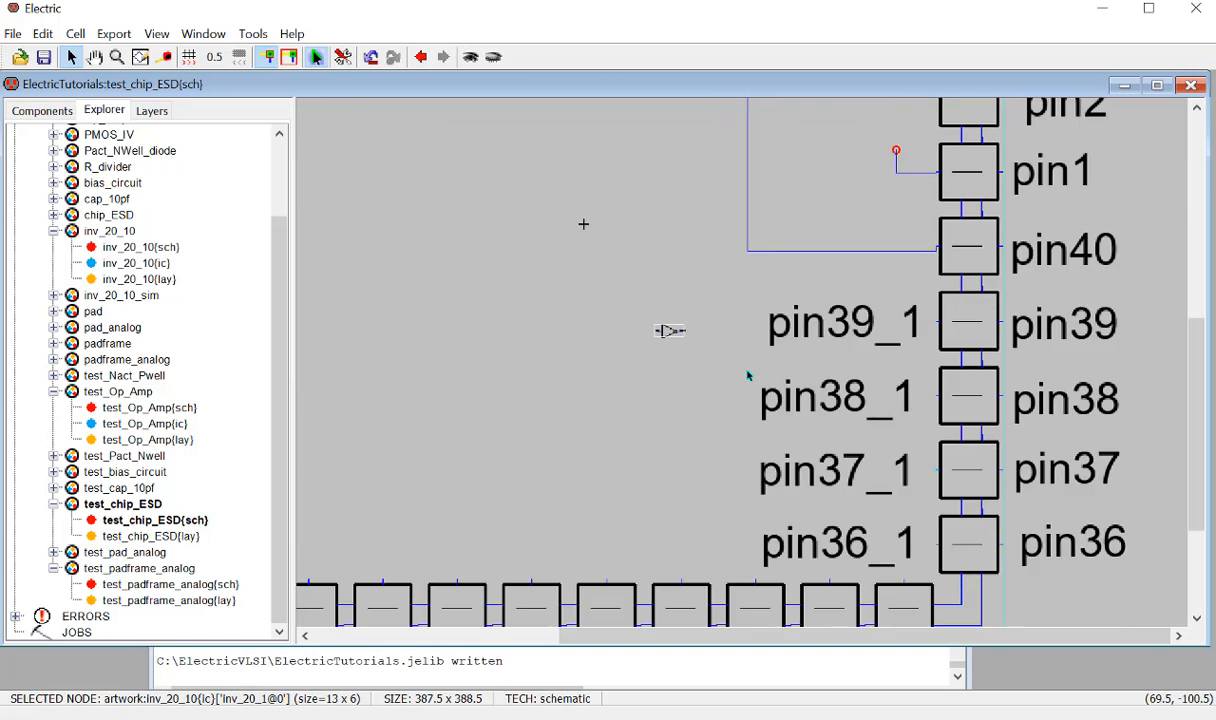
pyautogui.keyDown('ctrl'); pyautogui.scroll(1, 743, 373); pyautogui.keyUp('ctrl')
pyautogui.keyDown('ctrl'); pyautogui.scroll(1, 743, 373); pyautogui.keyUp('ctrl')
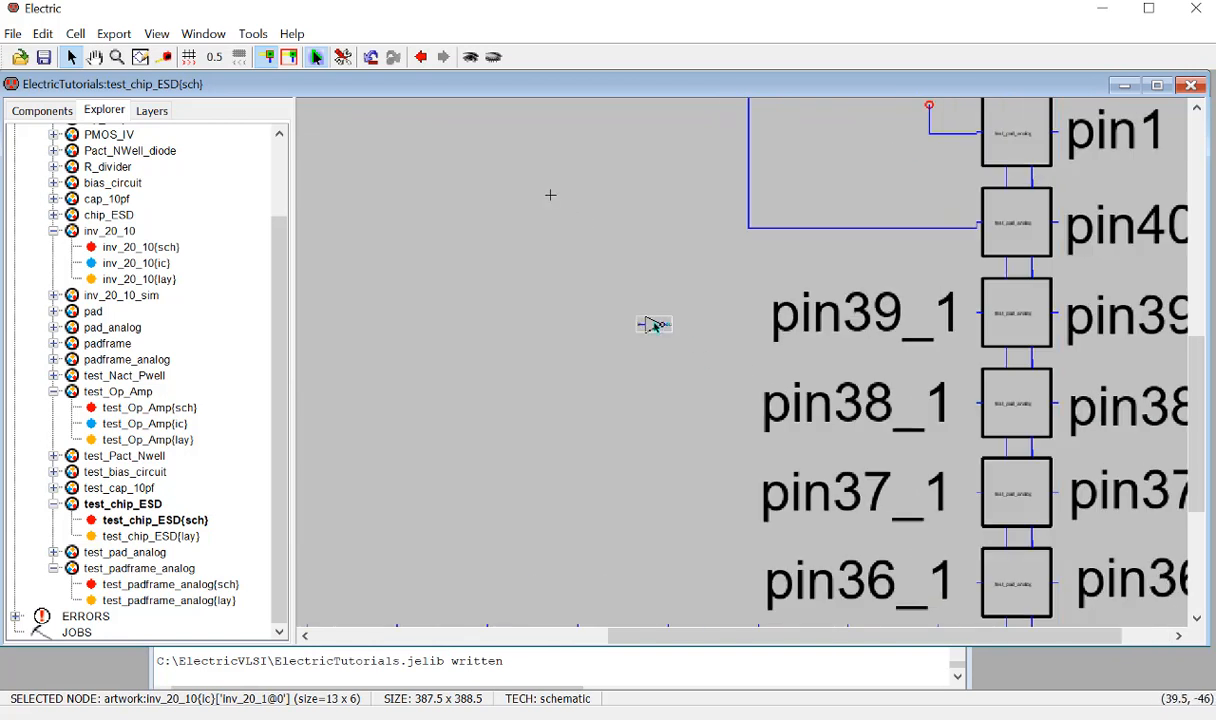
pyautogui.moveTo(652, 324); pyautogui.dragTo(688, 408)
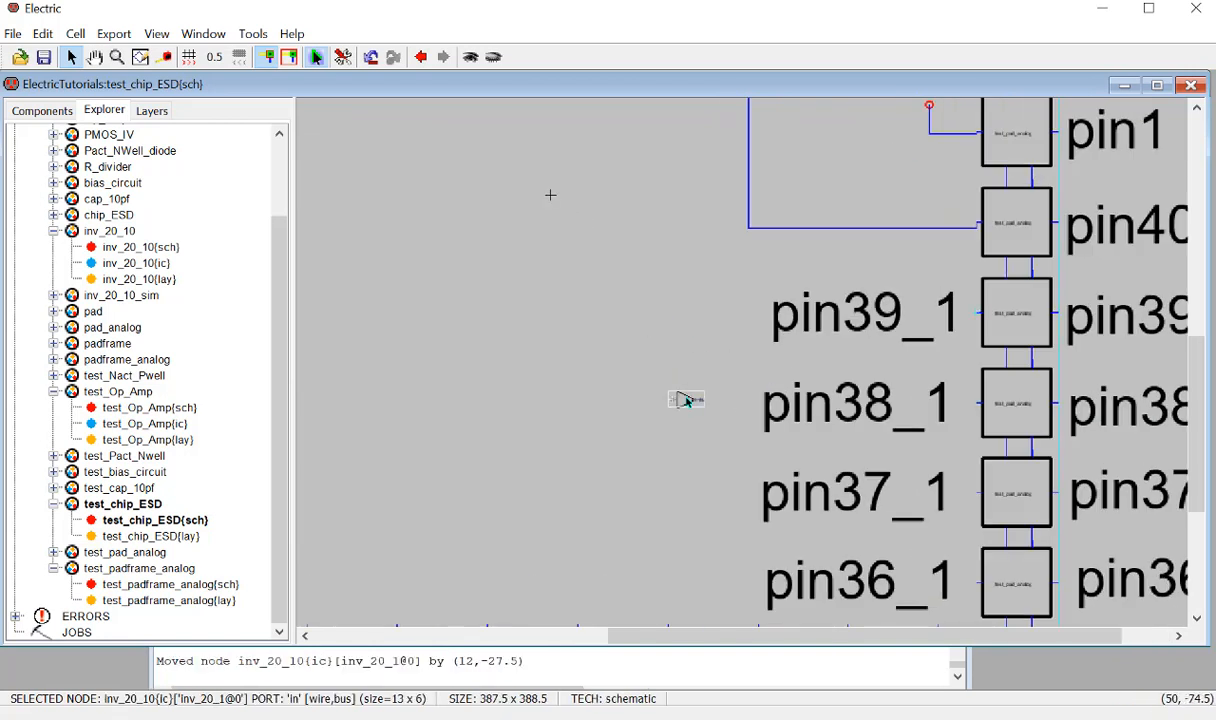
# Rotate the inverter so its output points down, and shift it slightly down and closer to the pin38_1 label.
pyautogui.hotkey('ctrl', 'j')
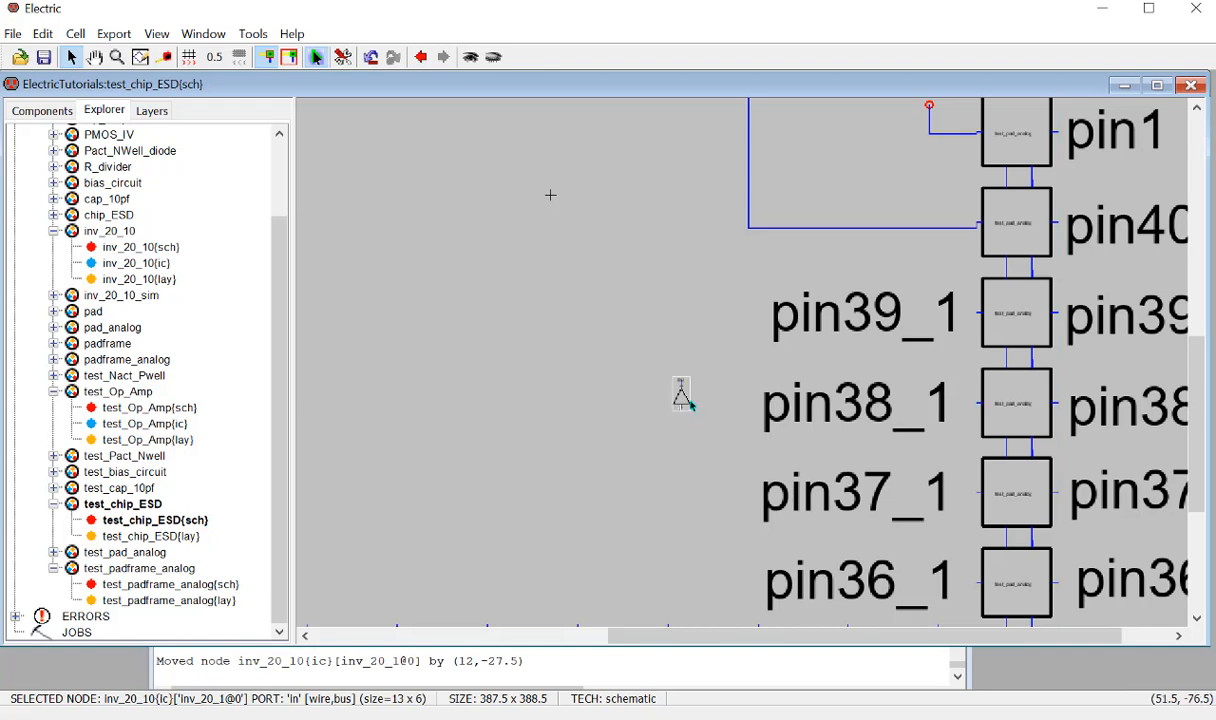
pyautogui.hotkey('ctrl', 'j')
pyautogui.hotkey('ctrl', 'j')
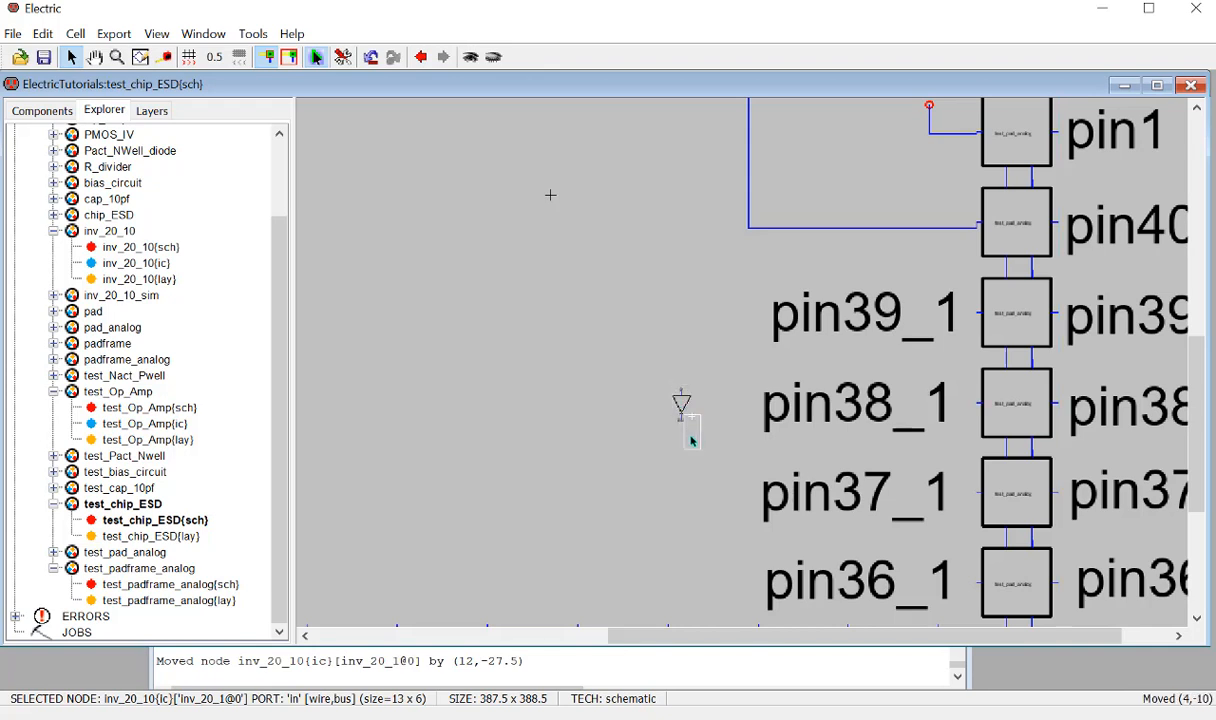
pyautogui.moveTo(688, 410); pyautogui.dragTo(705, 415)
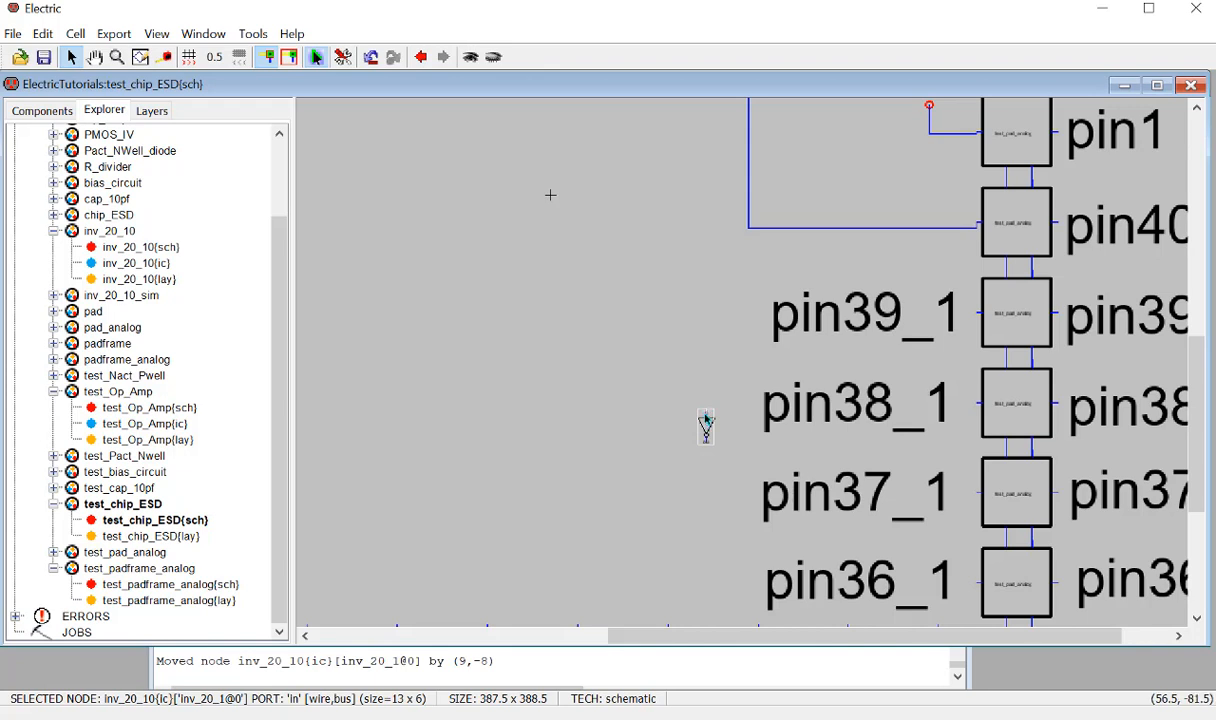
pyautogui.click(706, 422)
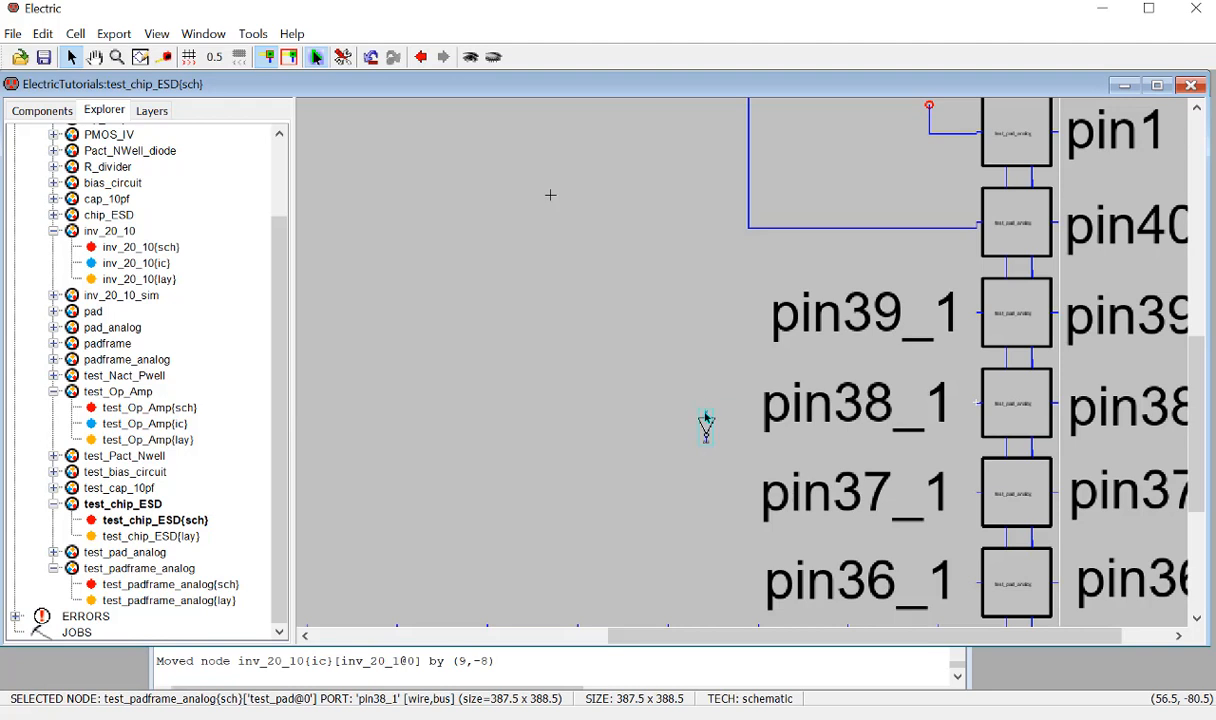
pyautogui.rightClick(669, 405)
pyautogui.hotkey('ctrl', 'z')
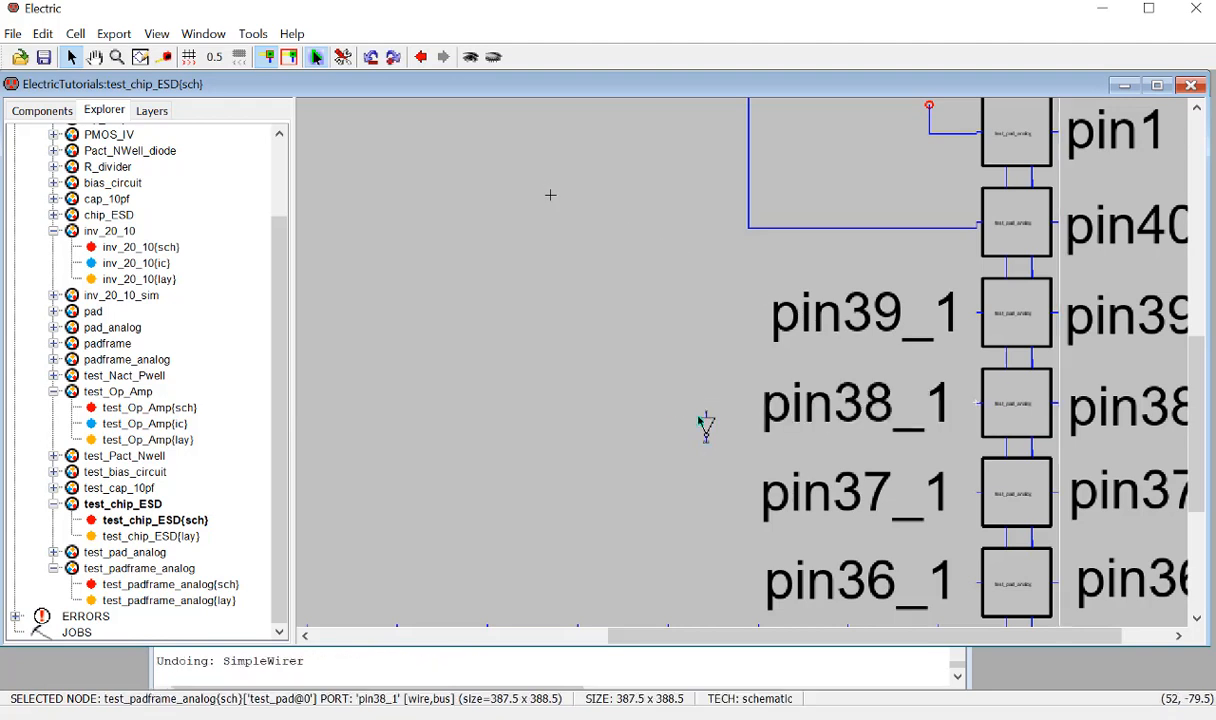
# Wire the inverter's input to pin36_1, routing up, around the side away from the pads, and down.
pyautogui.click(706, 416)
pyautogui.rightClick(672, 398)
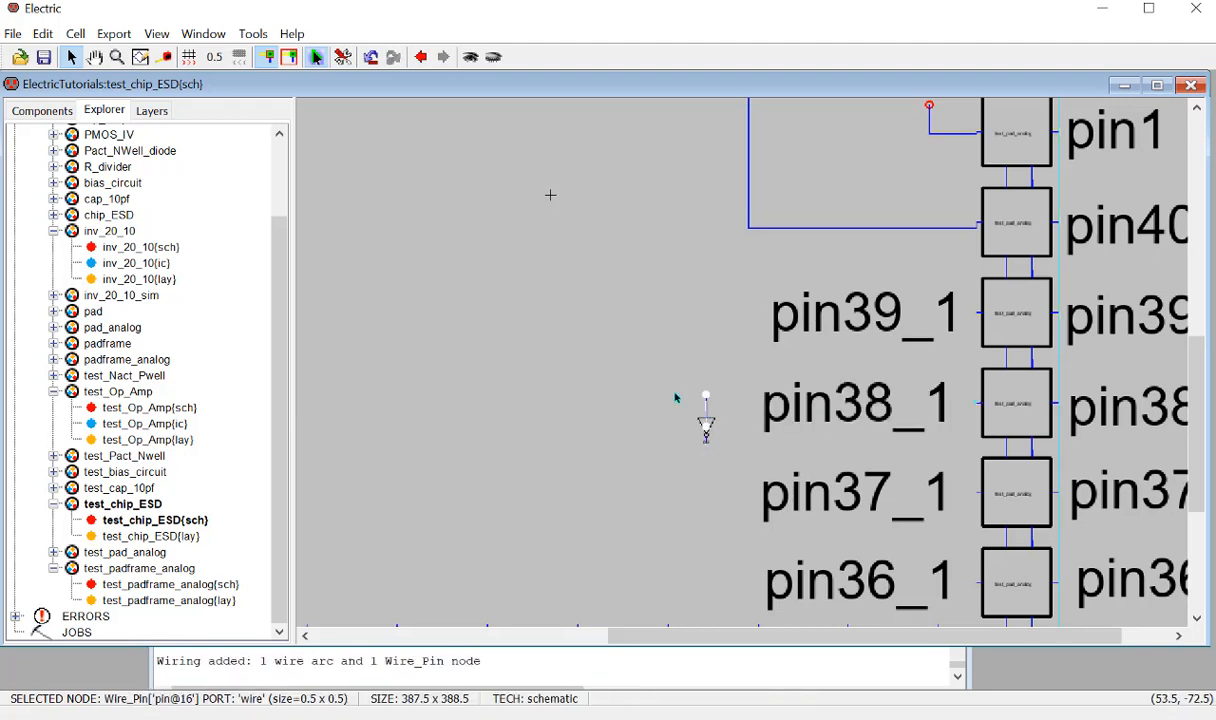
pyautogui.rightClick(672, 590)
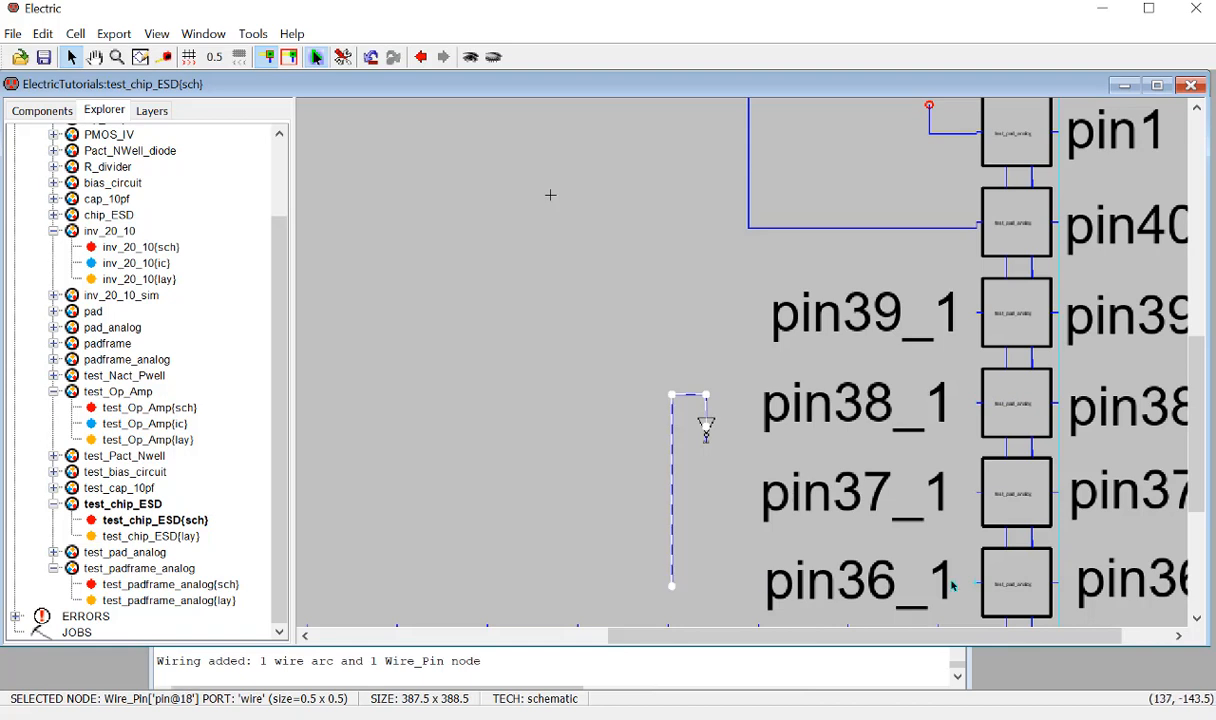
pyautogui.rightClick(964, 584)
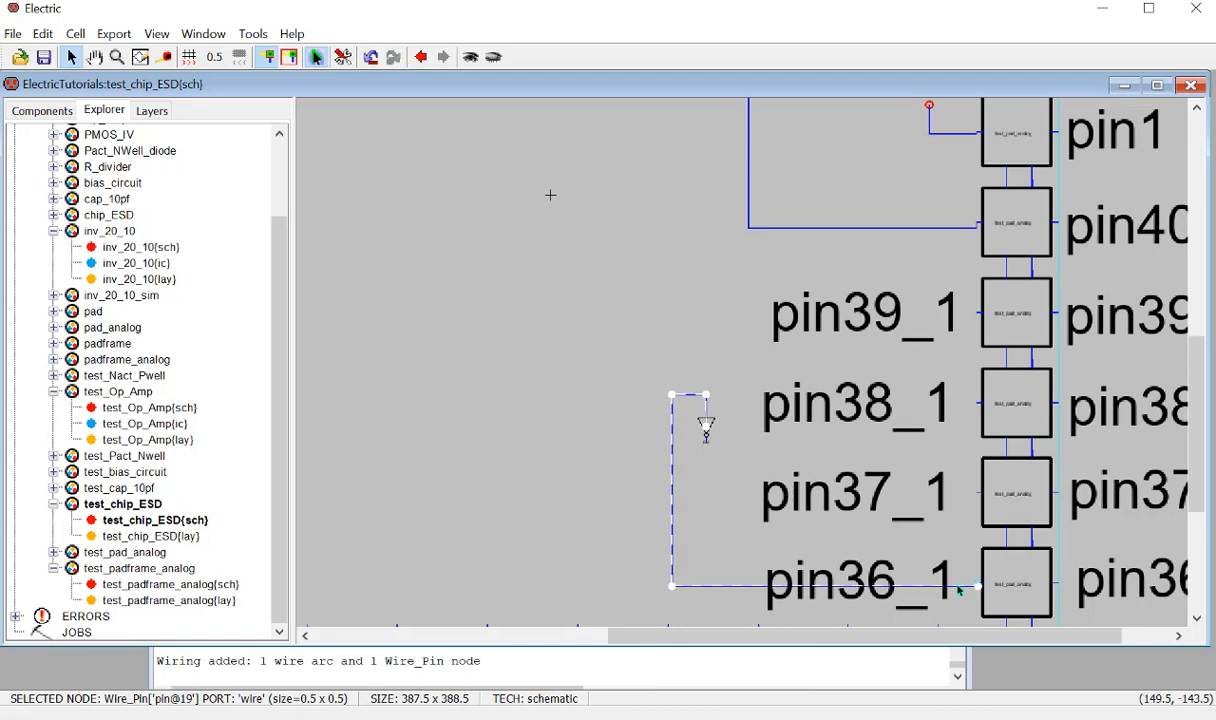
pyautogui.hotkey('ctrl', 'z')
pyautogui.rightClick(975, 588)
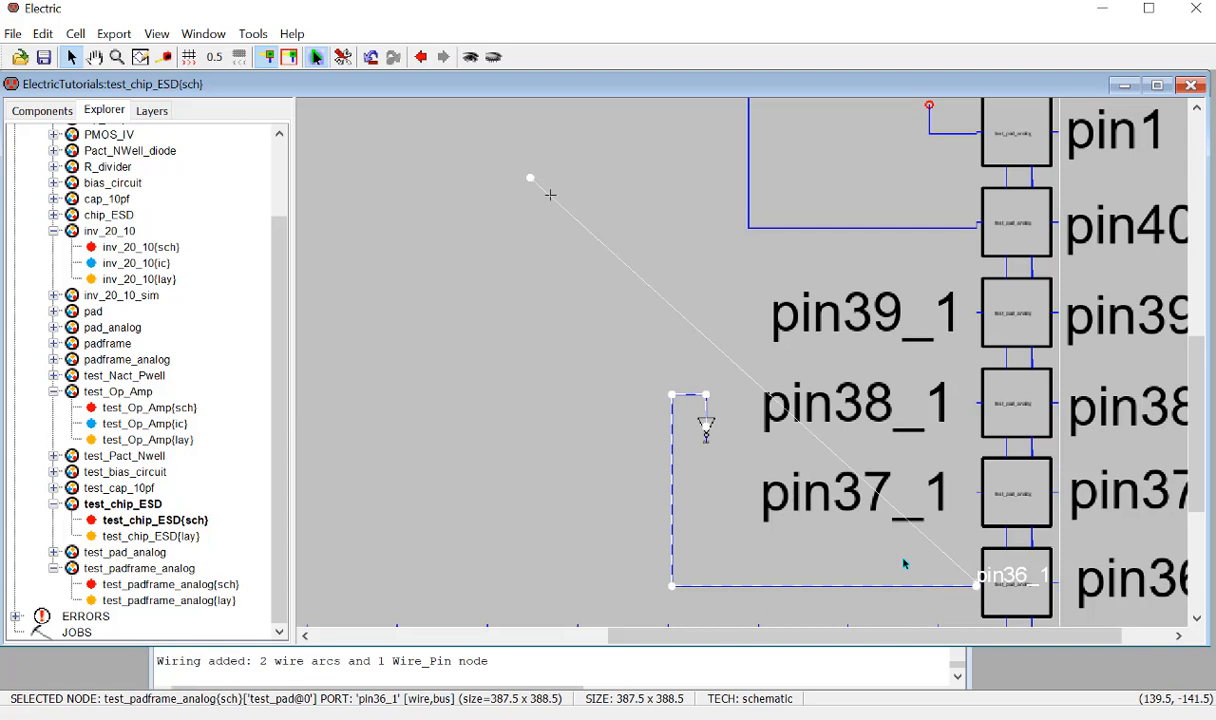
# Wire the inverter's output across and up to pin38_1, and save the library.
pyautogui.click(706, 436)
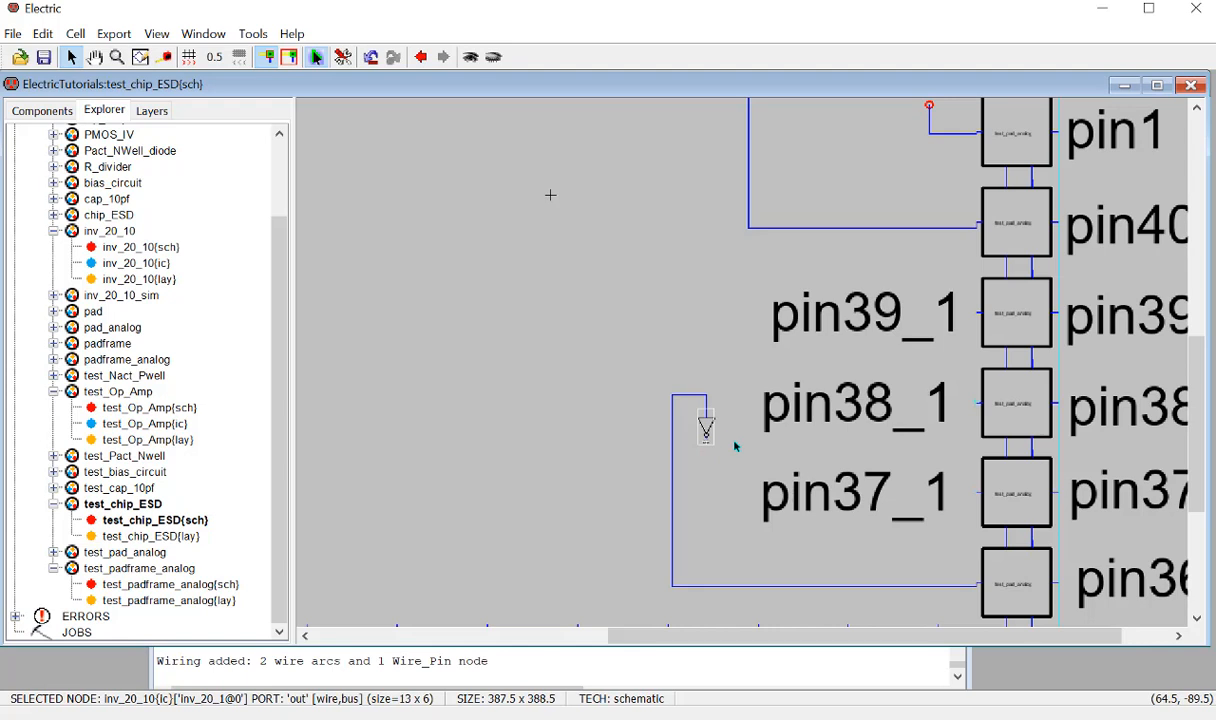
pyautogui.rightClick(978, 407)
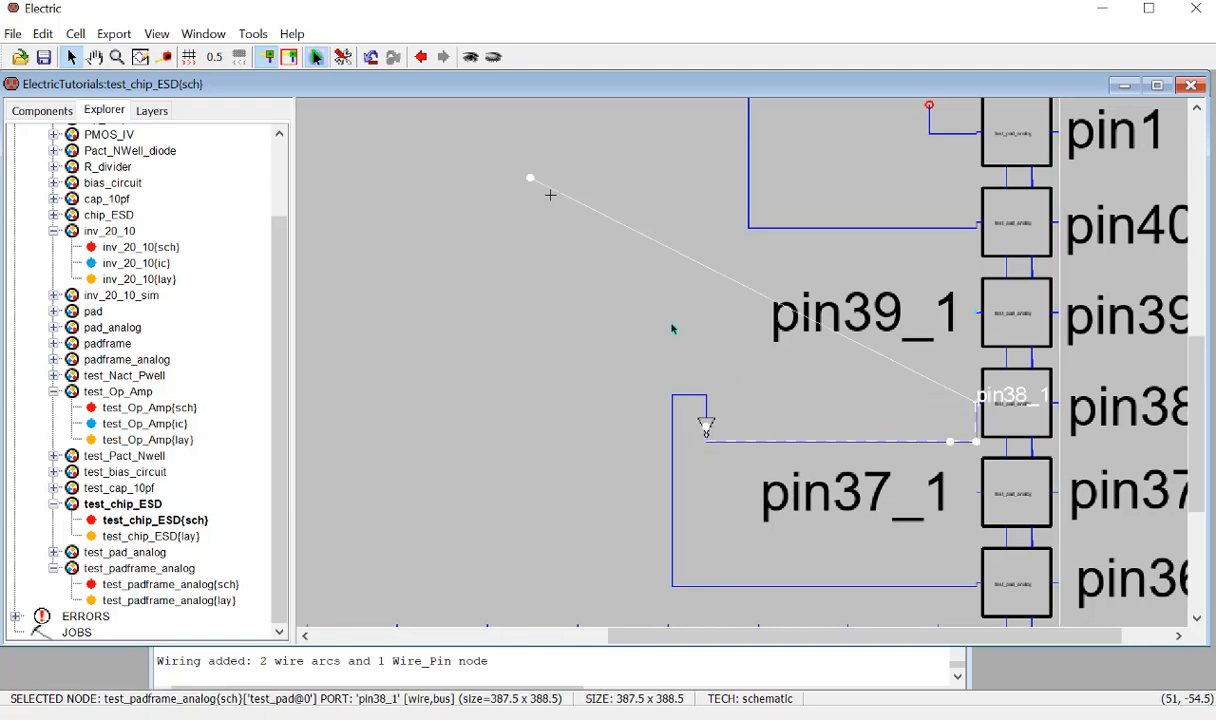
pyautogui.keyDown('ctrl'); pyautogui.scroll(-2, 500, 345); pyautogui.keyUp('ctrl')
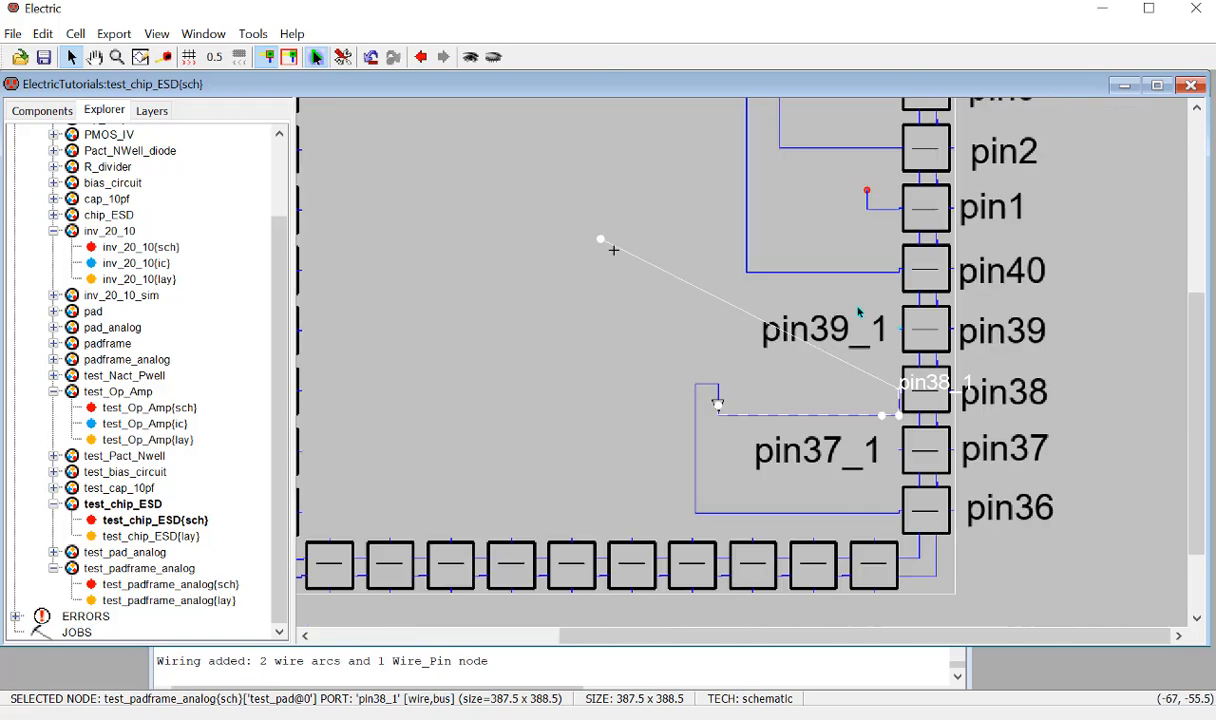
pyautogui.click(1128, 340)
pyautogui.hotkey('ctrl', 's')
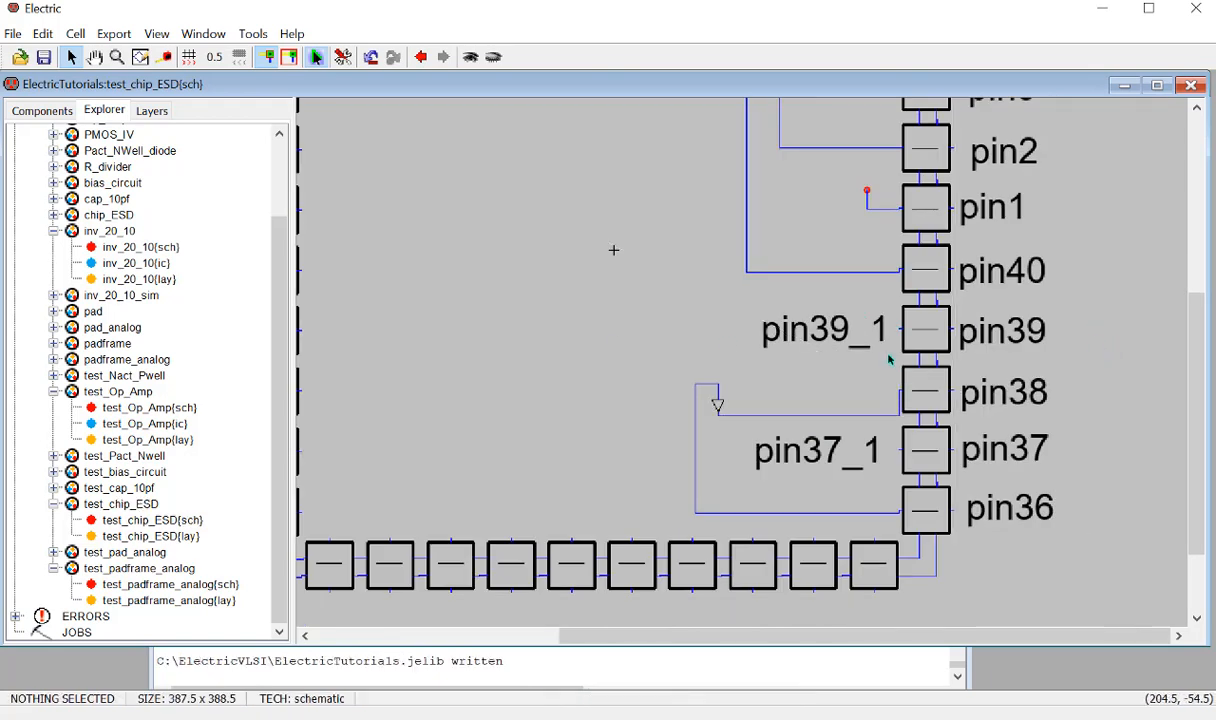
# Wire pin39_1 out and up to the Power symbol's wire corner at pin1_1.
pyautogui.keyDown('ctrl'); pyautogui.scroll(1, 881, 370); pyautogui.keyUp('ctrl')
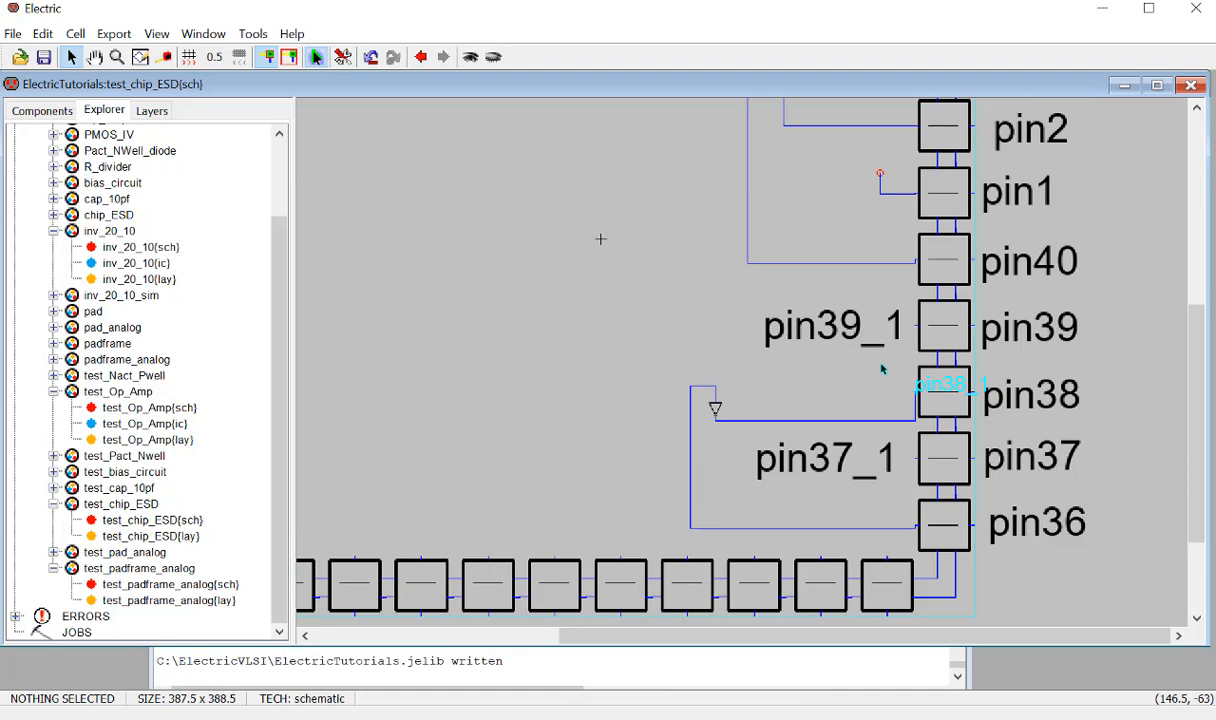
pyautogui.click(912, 330)
pyautogui.rightClick(585, 227)
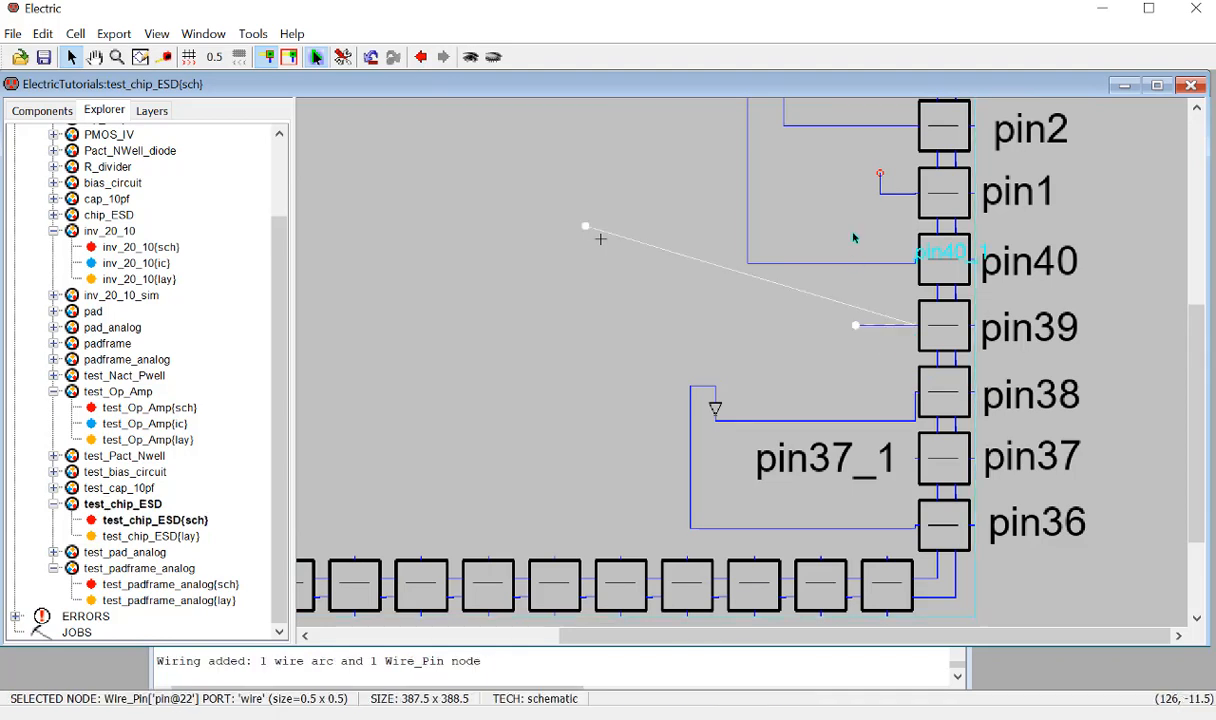
pyautogui.rightClick(849, 193)
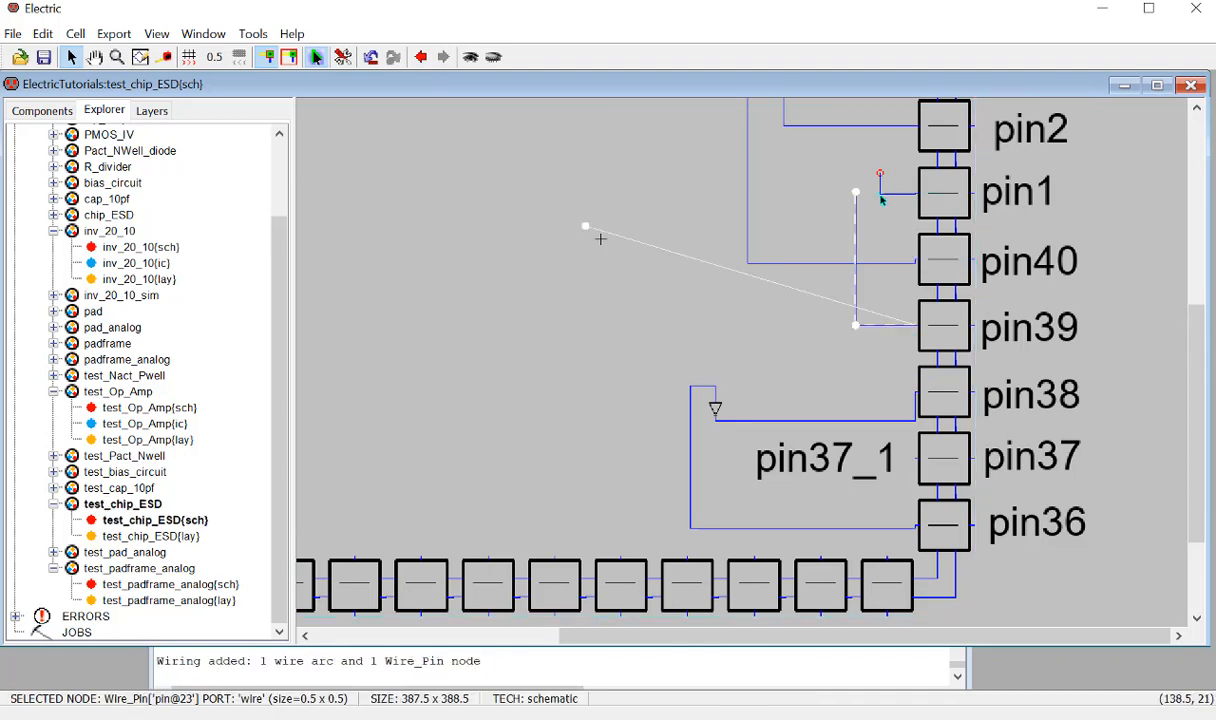
pyautogui.rightClick(881, 199)
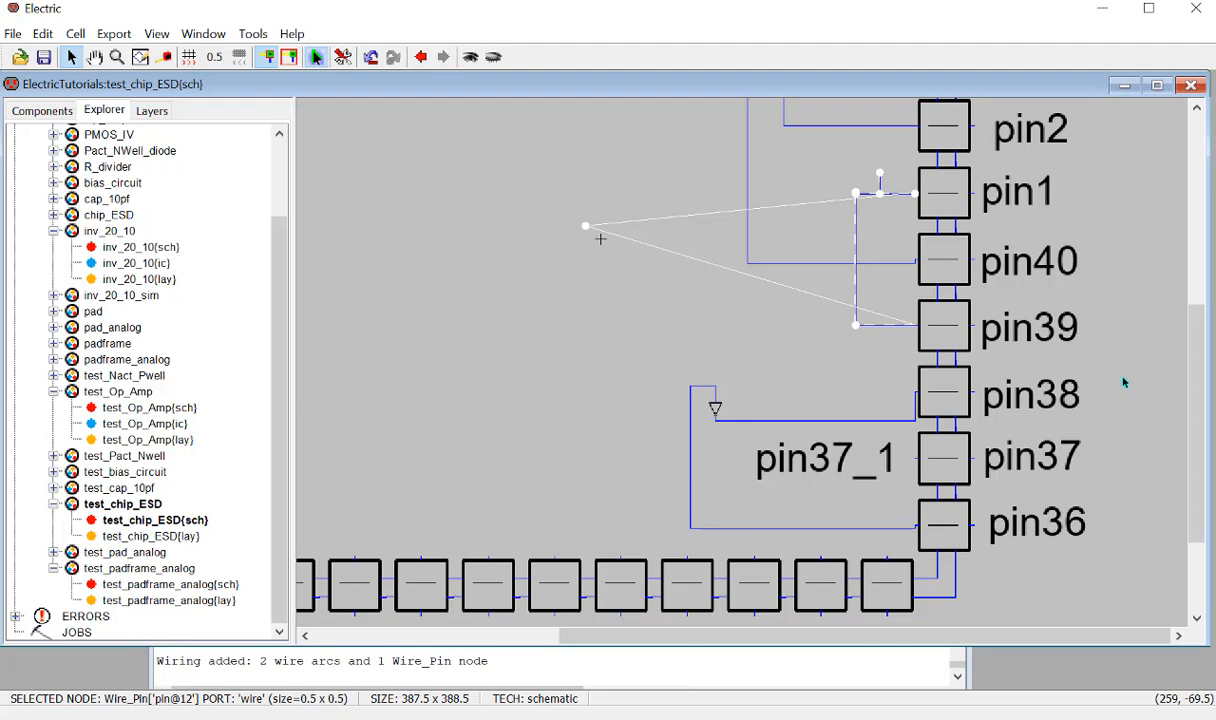
# Wire pin37_1 out and up past the op-amp to the Ground symbol's wire at pin5, and save the library.
pyautogui.click(913, 460)
pyautogui.rightClick(763, 457)
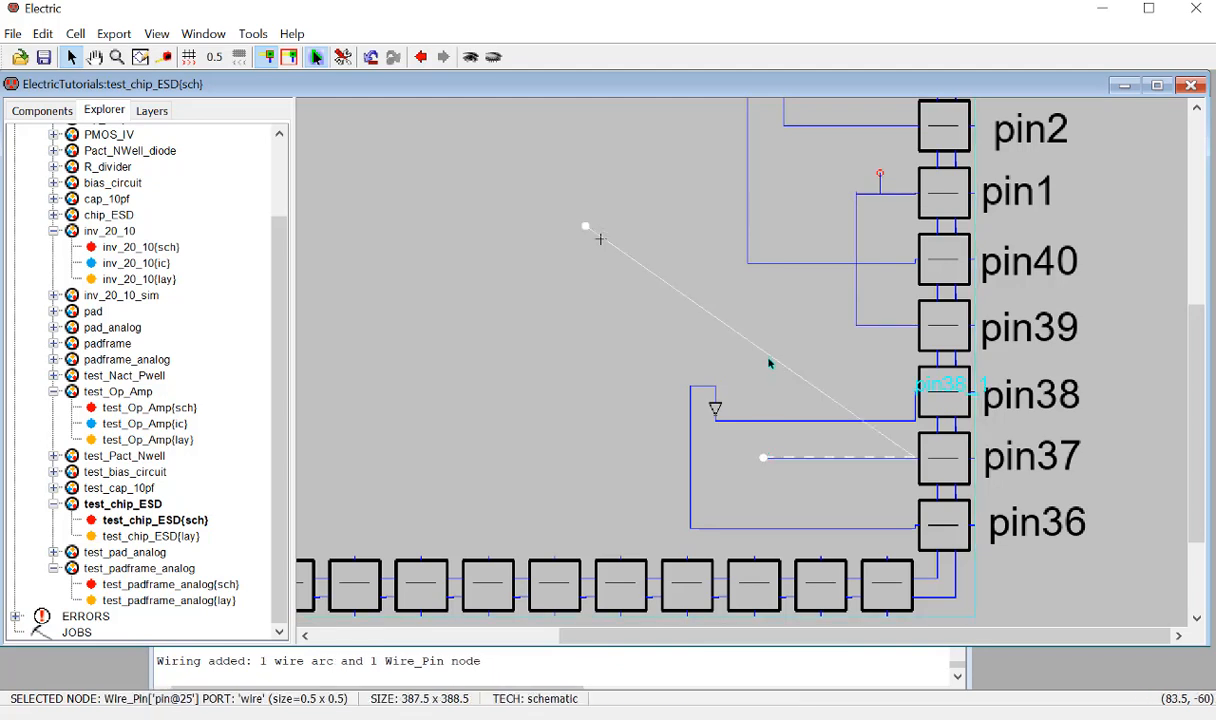
pyautogui.rightClick(768, 361)
pyautogui.scroll(3, 770, 365)
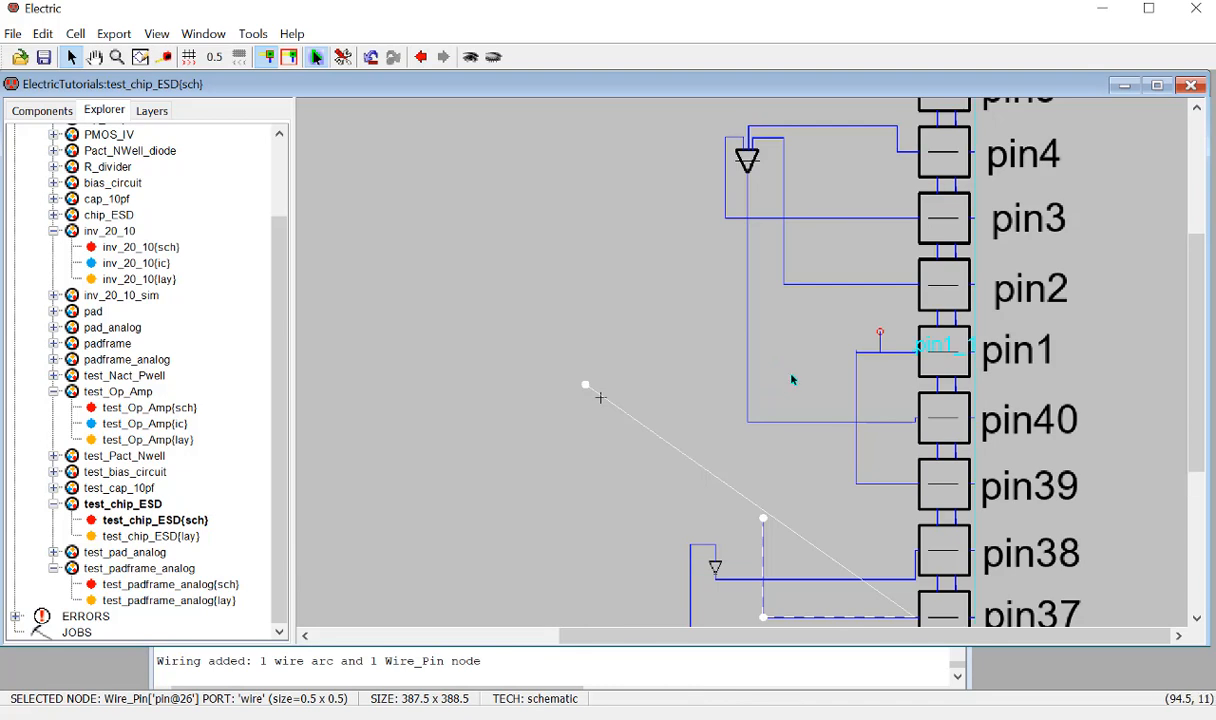
pyautogui.scroll(3, 813, 307)
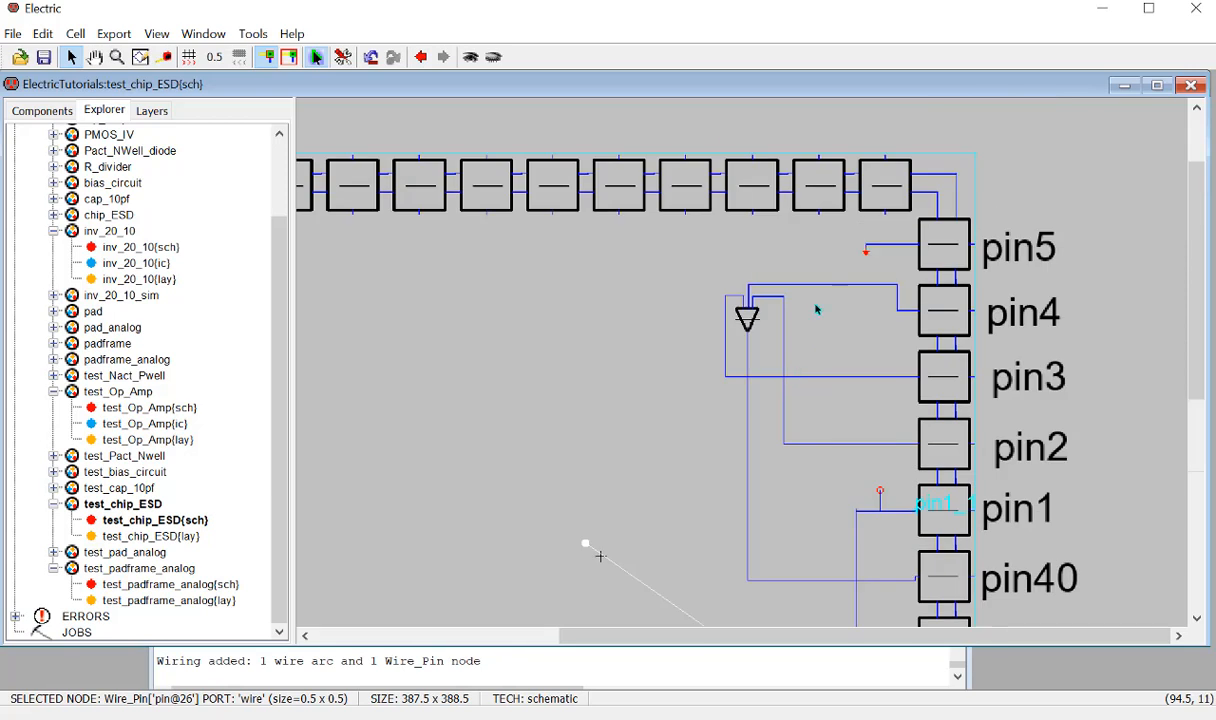
pyautogui.rightClick(799, 246)
pyautogui.rightClick(866, 249)
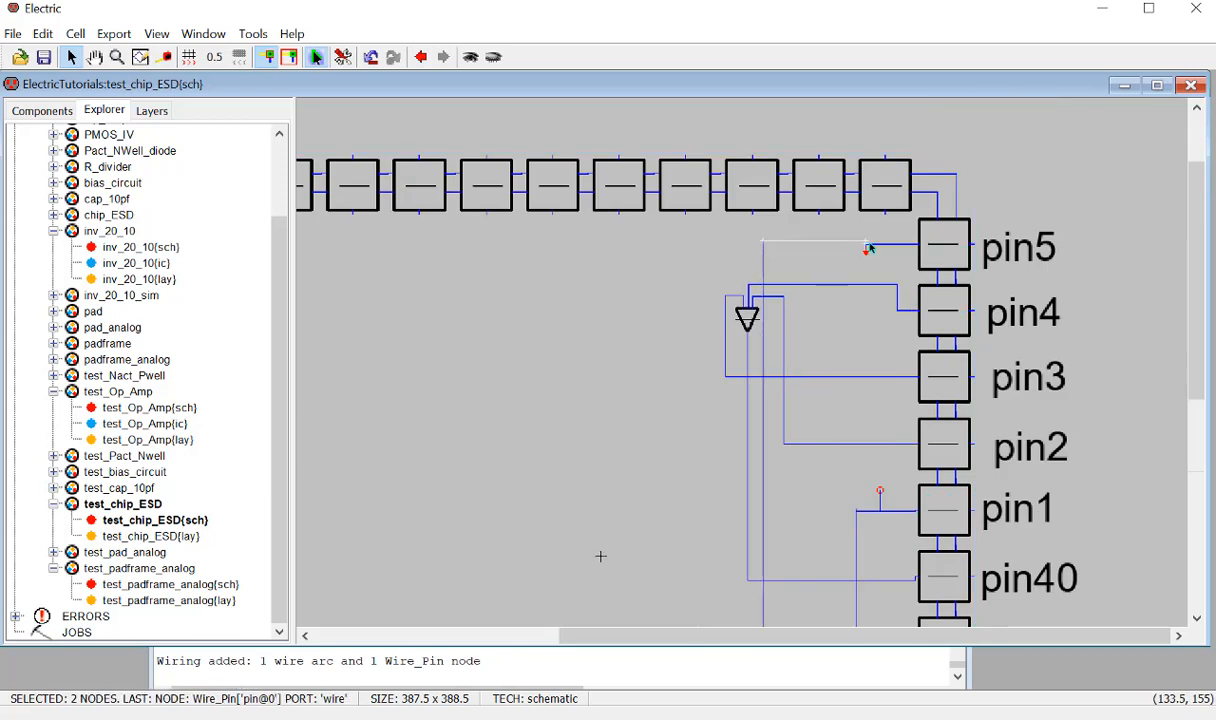
pyautogui.click(1081, 263)
pyautogui.hotkey('ctrl', 's')
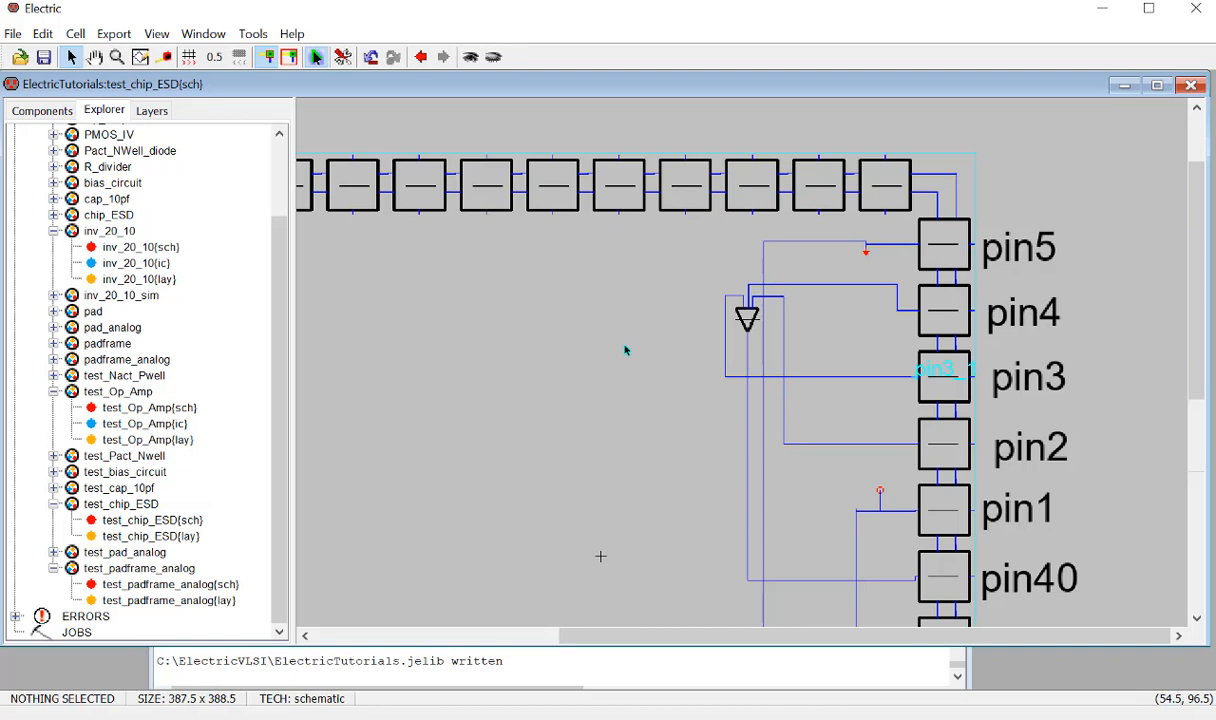
# Open the layout view of test_chip_ESD and examine the inverter's ground wiring at pin37.
pyautogui.doubleClick(177, 538)
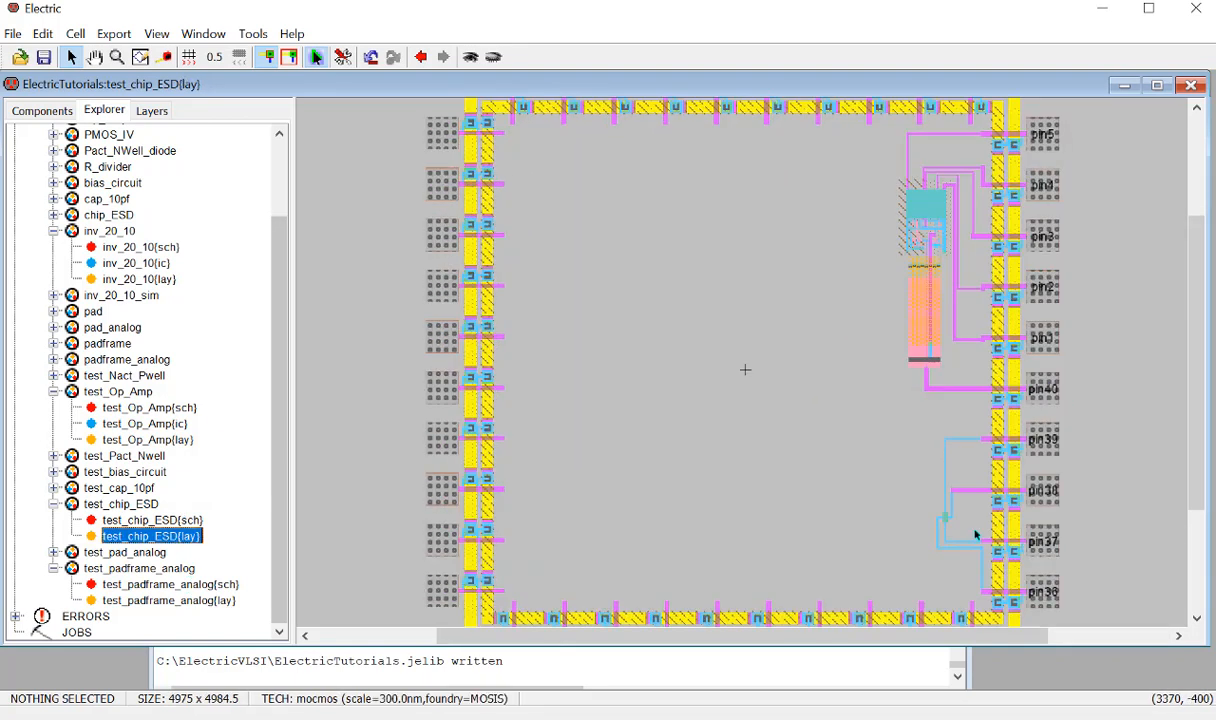
pyautogui.moveTo(841, 636); pyautogui.dragTo(978, 632)
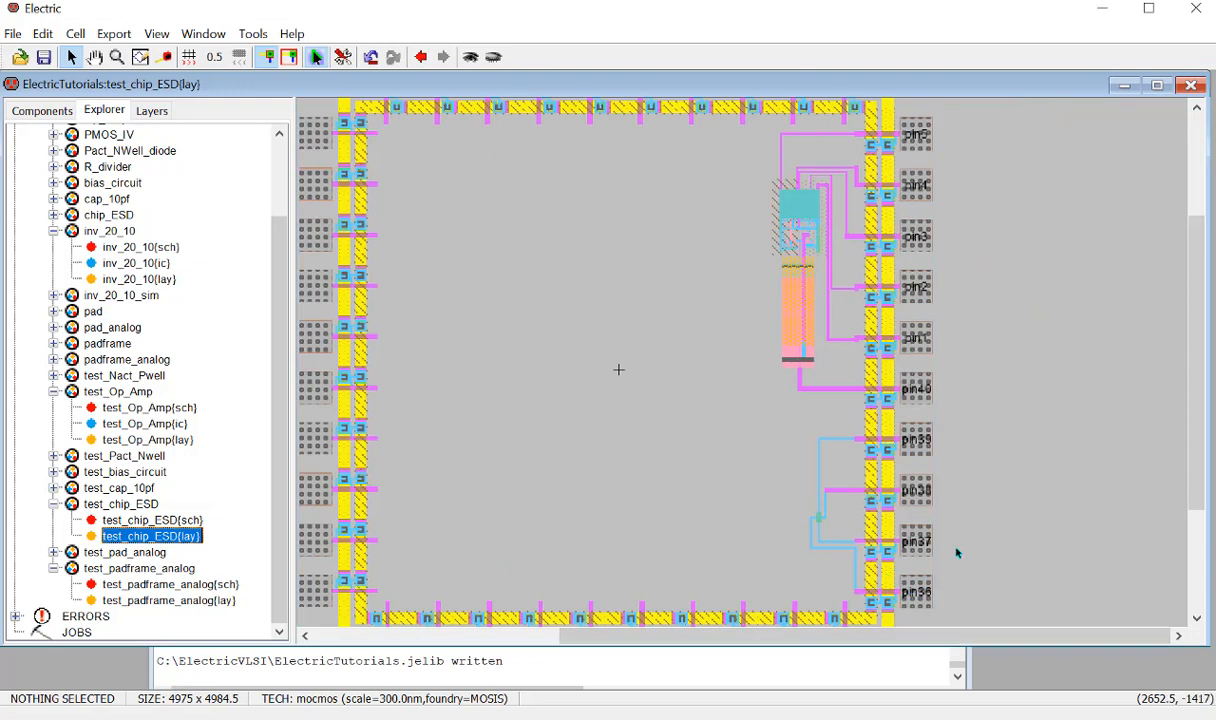
pyautogui.keyDown('ctrl'); pyautogui.scroll(1, 957, 553); pyautogui.keyUp('ctrl')
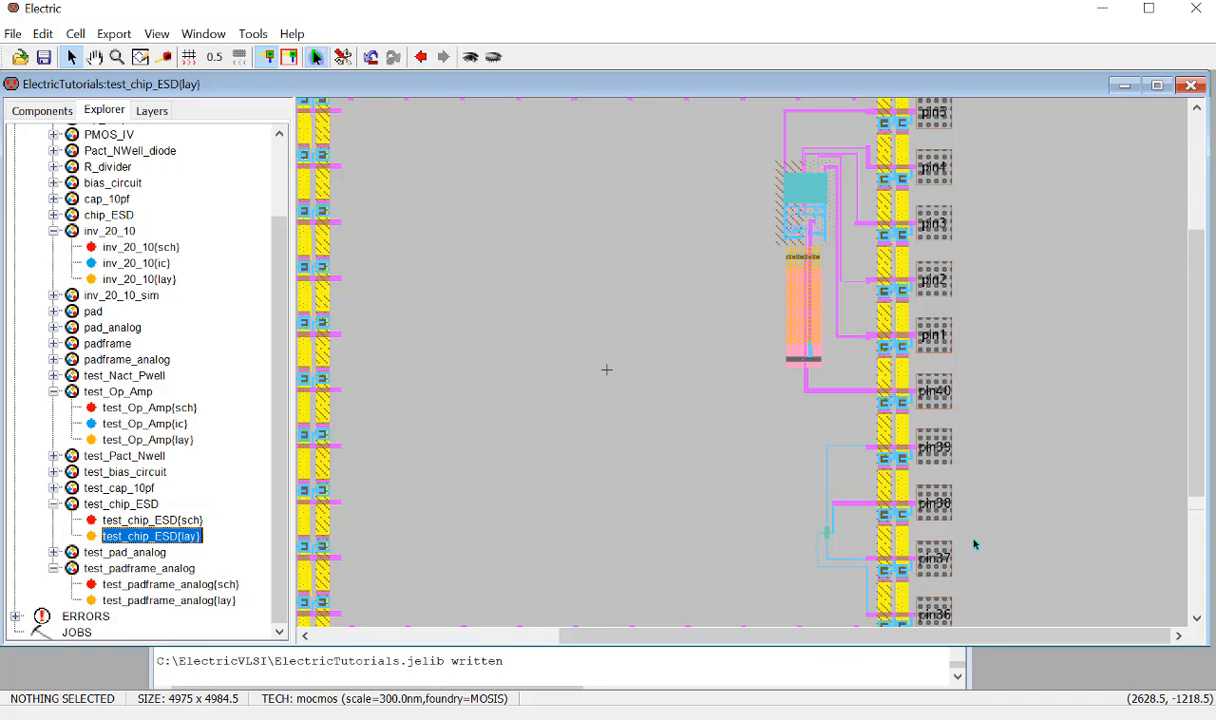
pyautogui.scroll(-3, 975, 545)
pyautogui.scroll(3, 969, 540)
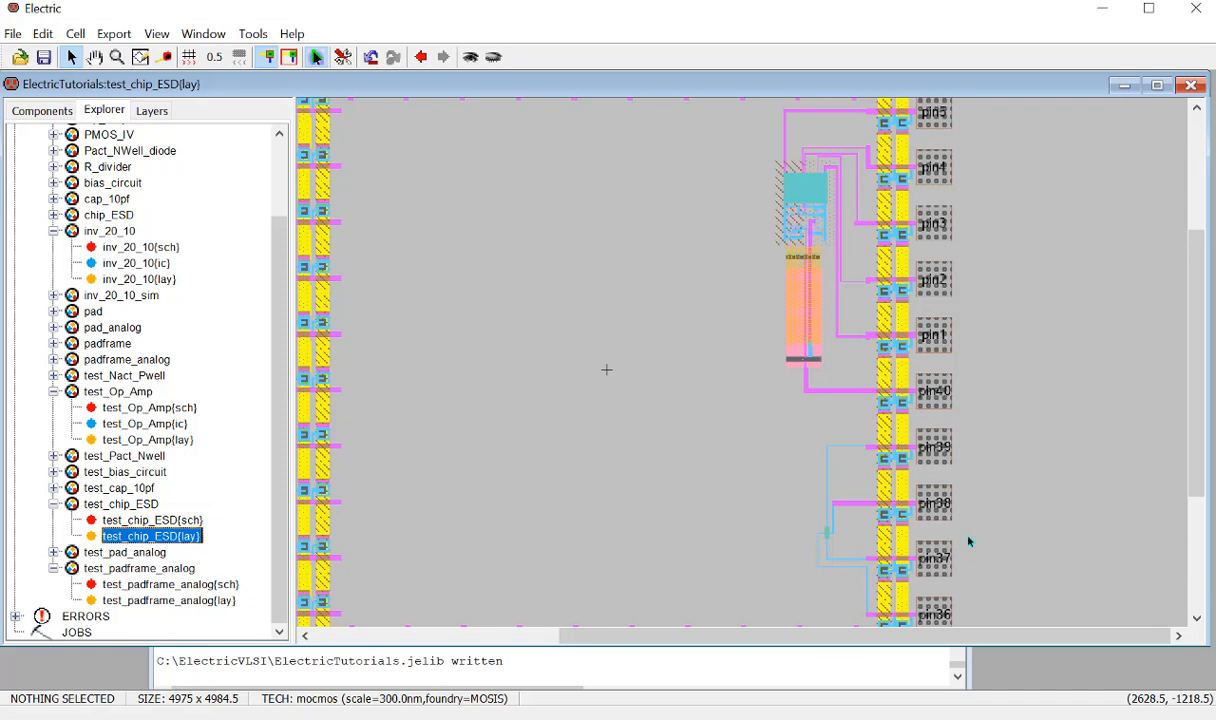
pyautogui.click(827, 562)
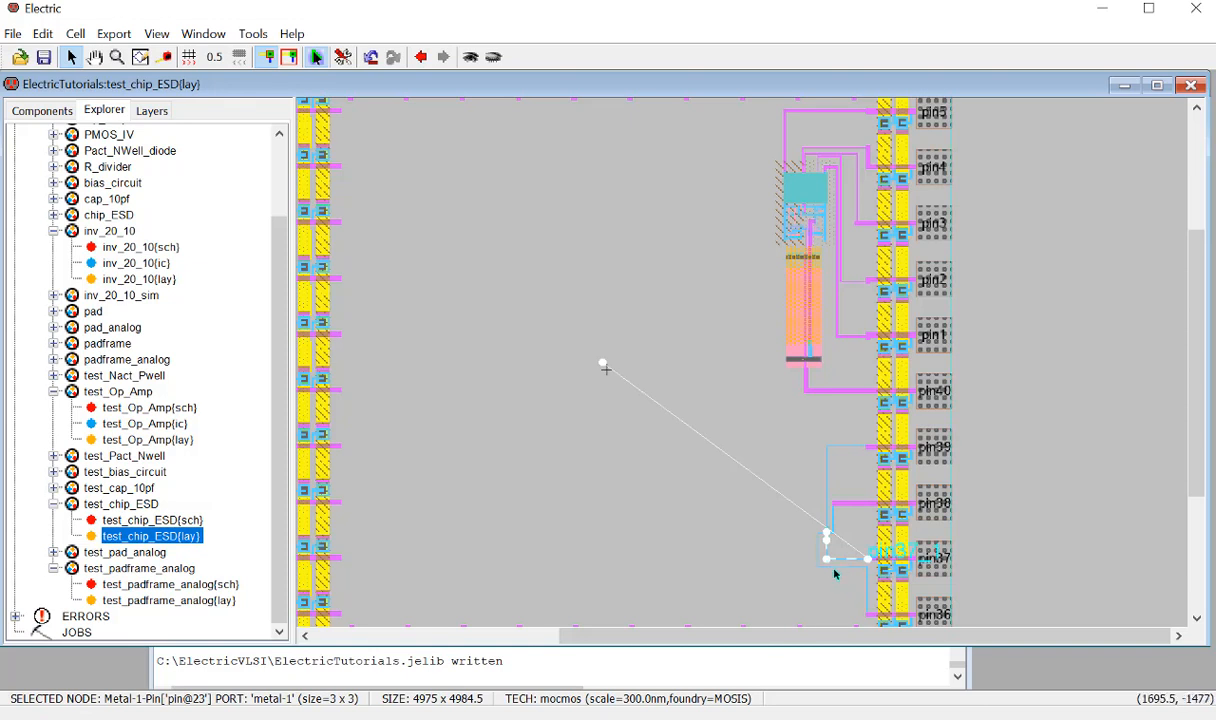
pyautogui.keyDown('ctrl'); pyautogui.scroll(4, 863, 588); pyautogui.keyUp('ctrl')
pyautogui.scroll(-3, 873, 588)
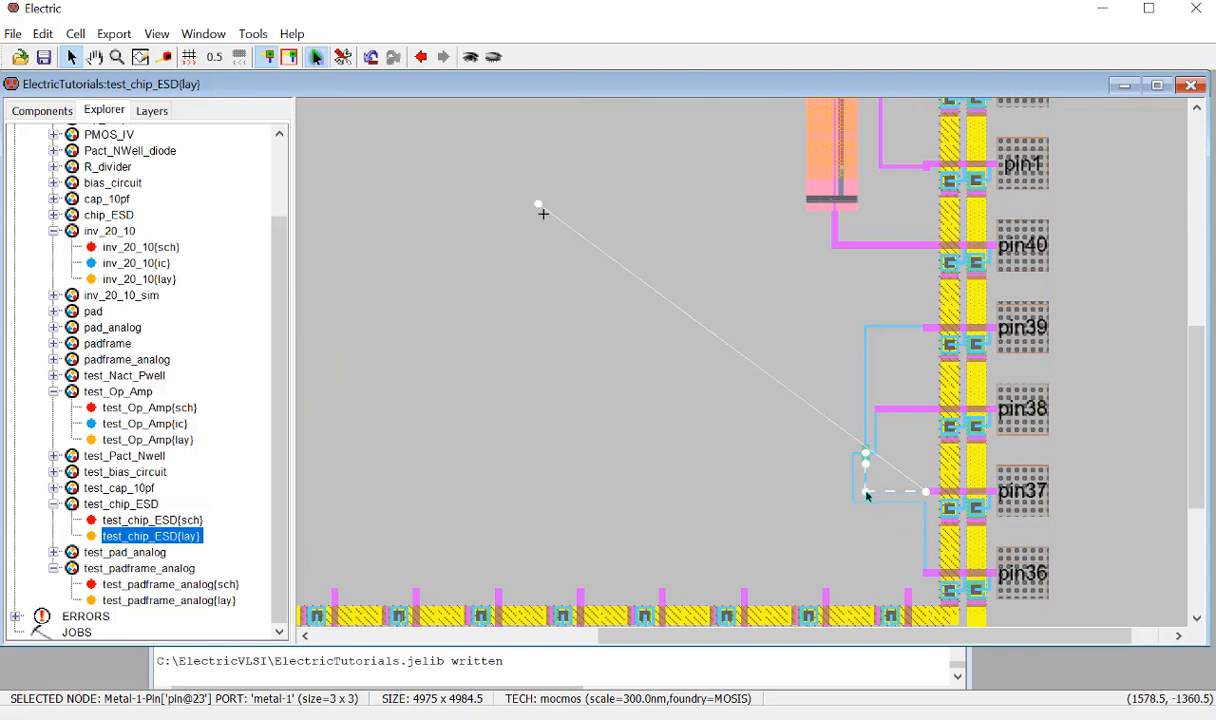
pyautogui.keyDown('ctrl'); pyautogui.scroll(3, 870, 493); pyautogui.keyUp('ctrl')
pyautogui.keyDown('ctrl'); pyautogui.scroll(1, 881, 529); pyautogui.keyUp('ctrl')
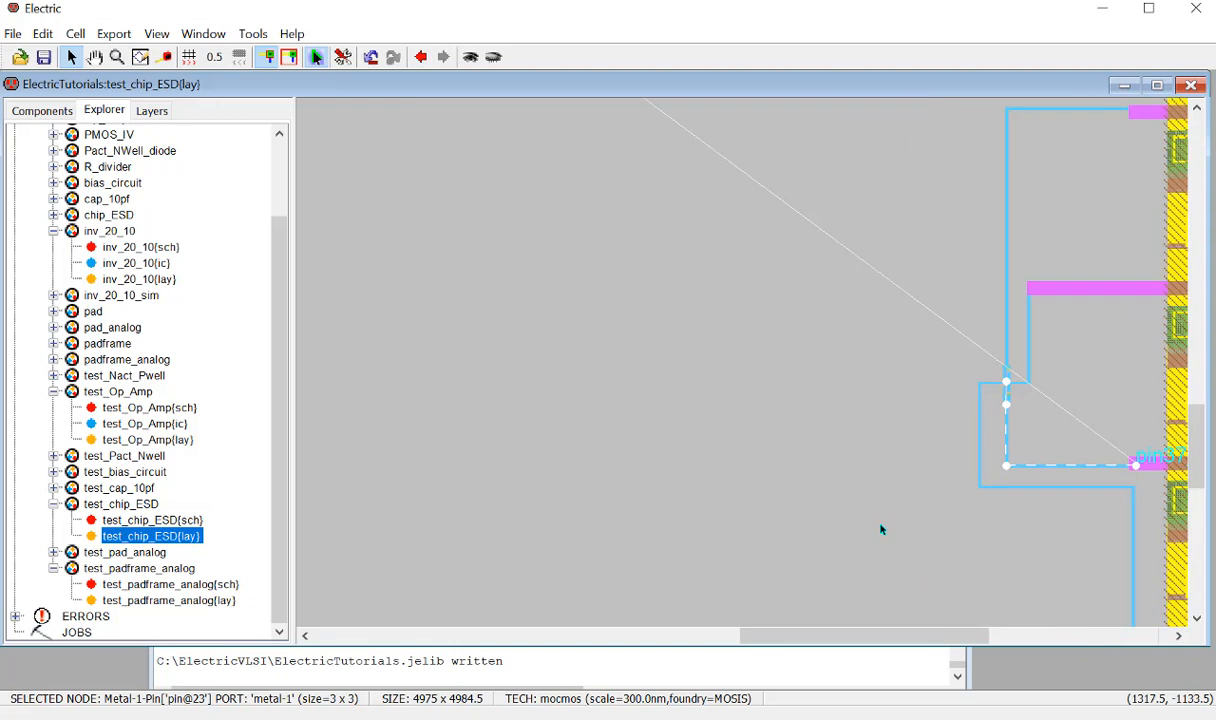
pyautogui.click(52, 112)
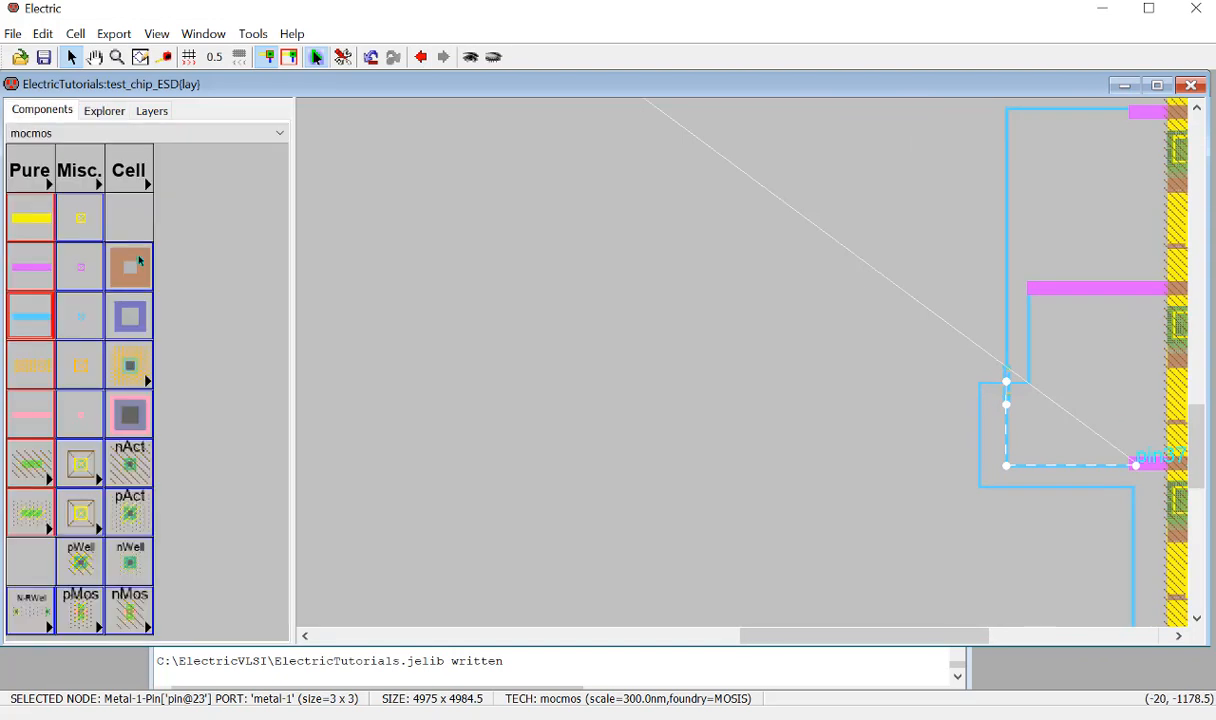
pyautogui.click(129, 316)
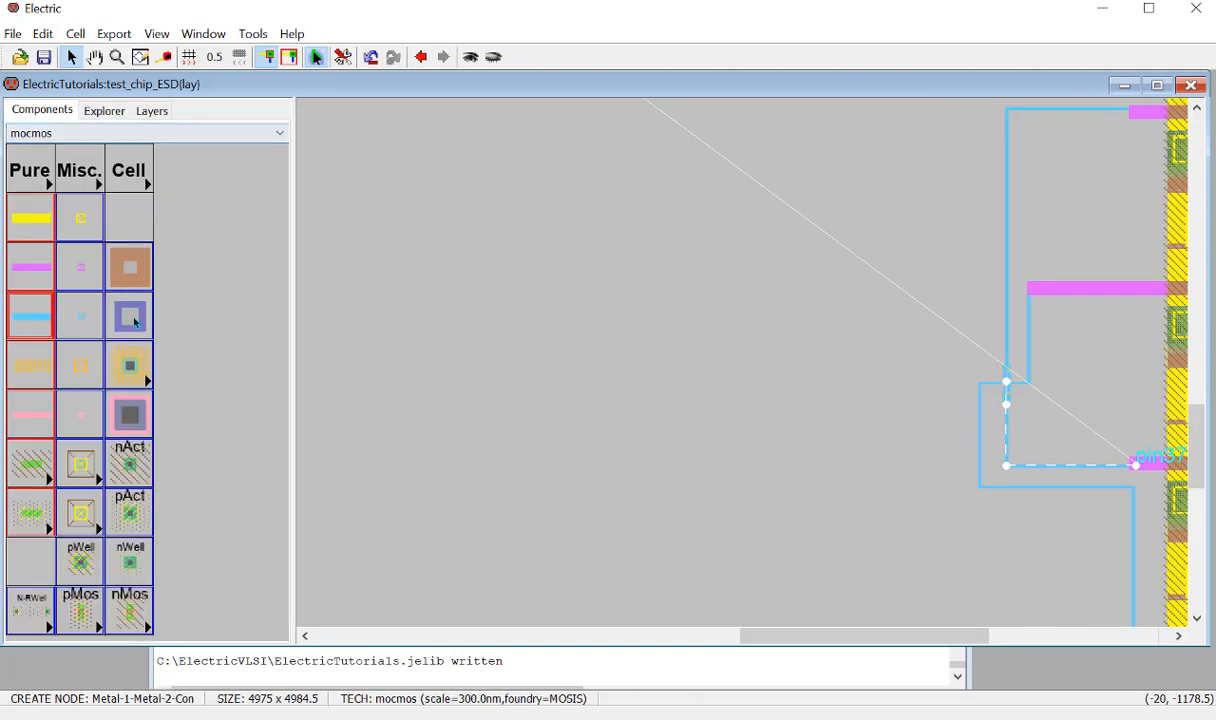
pyautogui.click(993, 446)
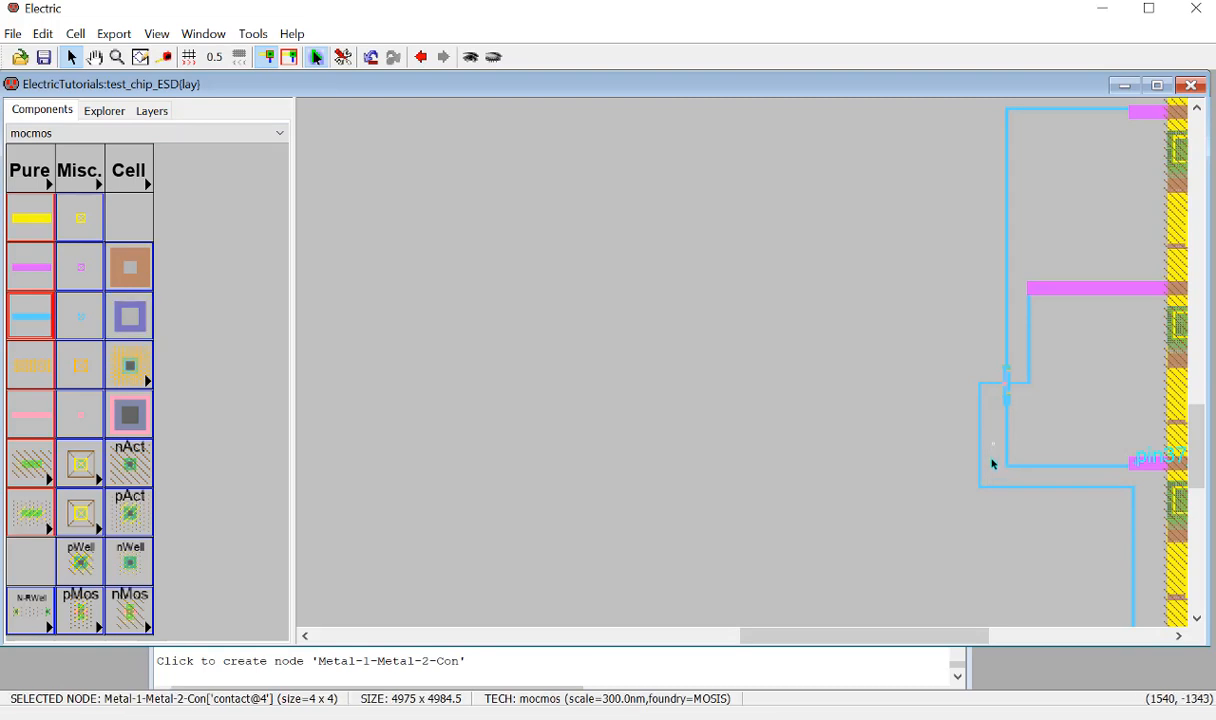
pyautogui.press('Delete')
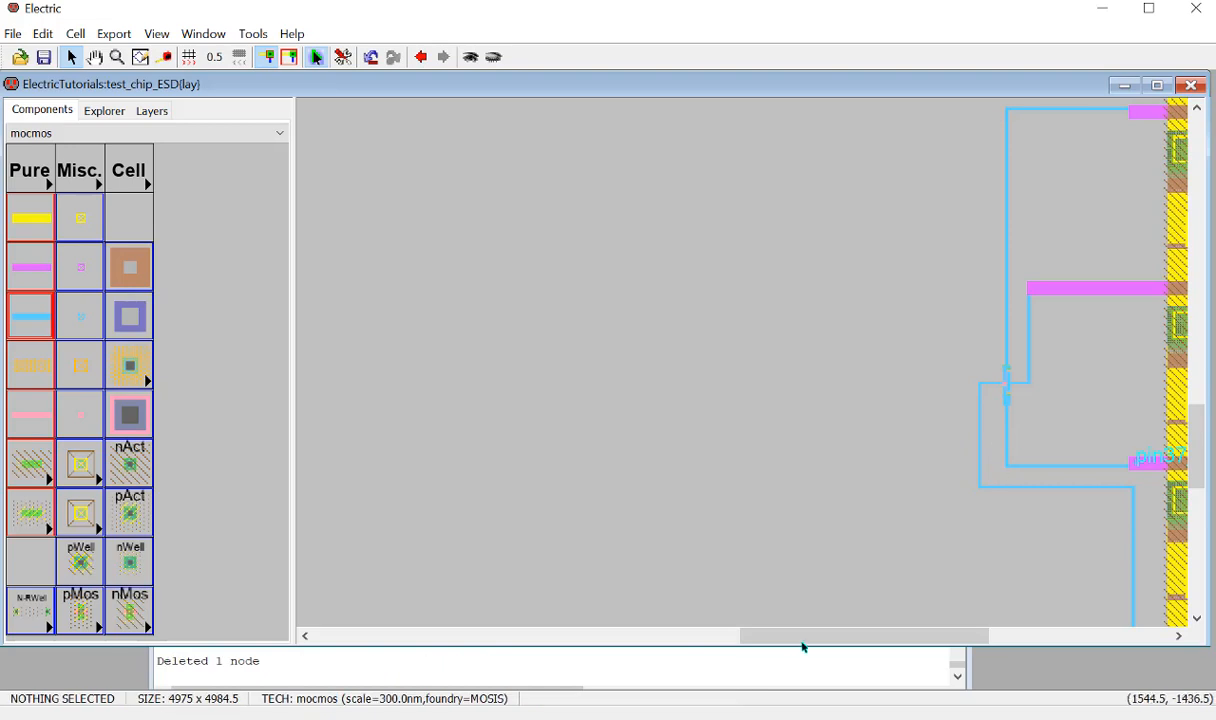
# Route a Metal-2 arc from pin37_1 up a short way and across past the inverter, beyond the op-amp's far side.
pyautogui.moveTo(800, 643); pyautogui.dragTo(842, 636)
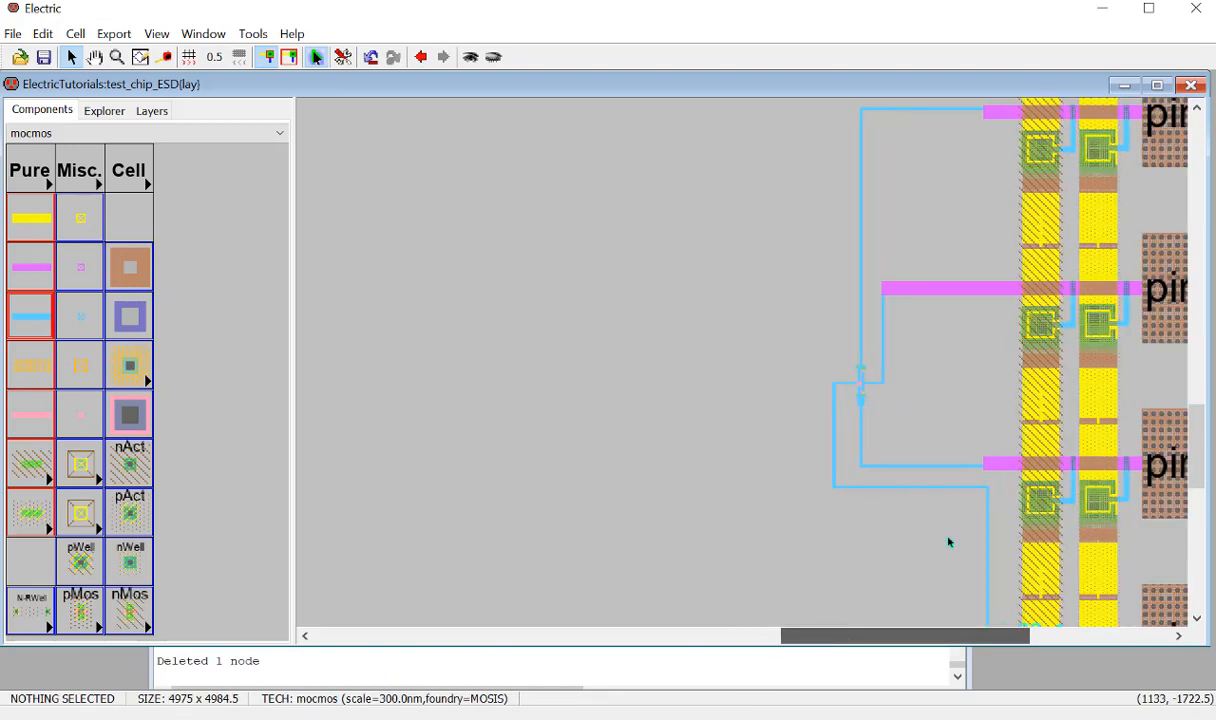
pyautogui.click(1005, 464)
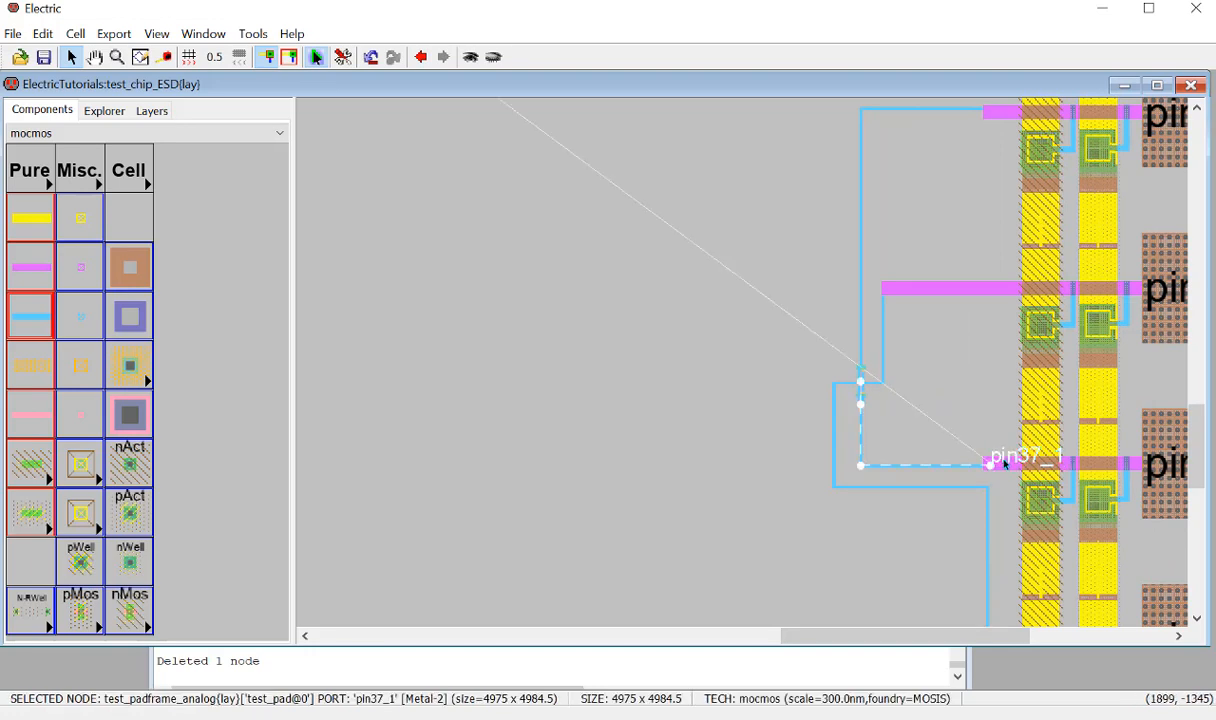
pyautogui.click(36, 266)
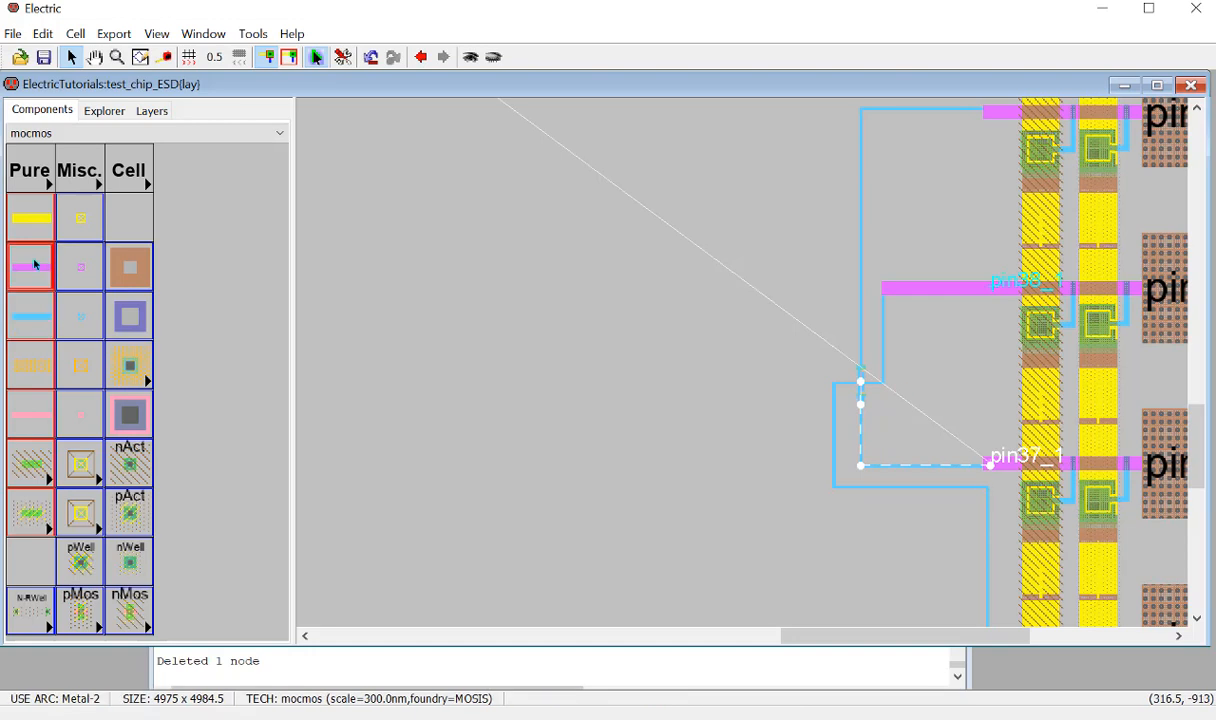
pyautogui.rightClick(990, 427)
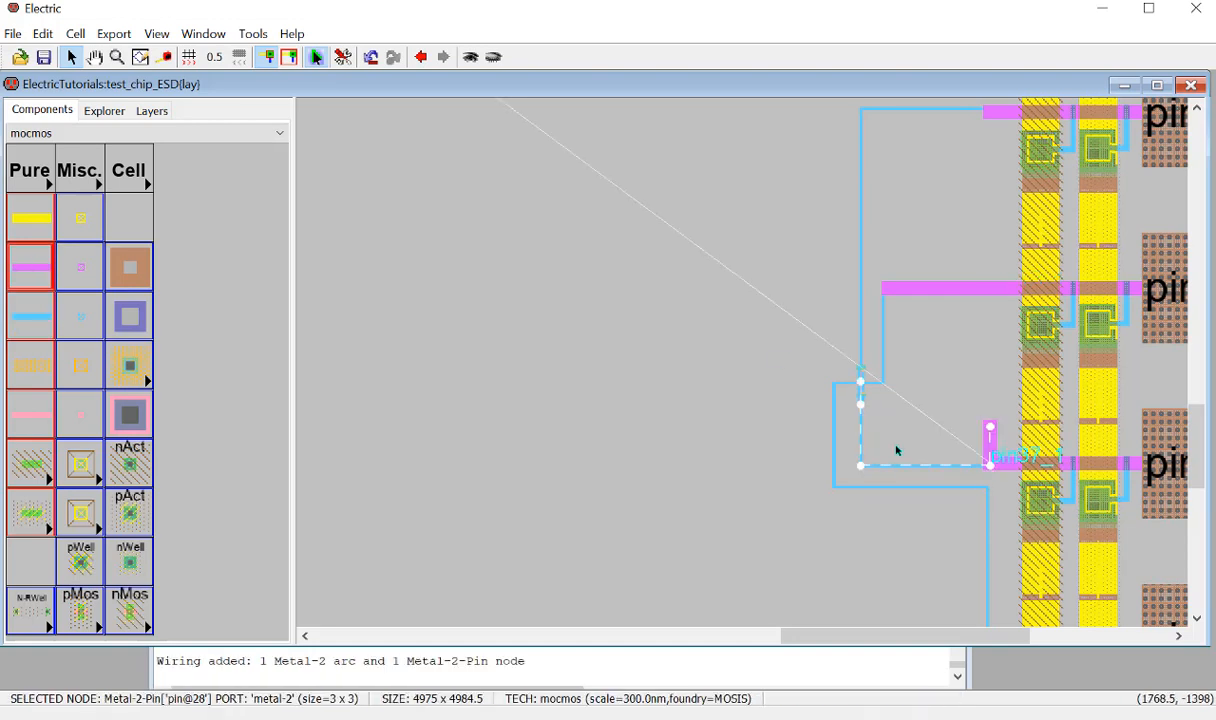
pyautogui.rightClick(792, 436)
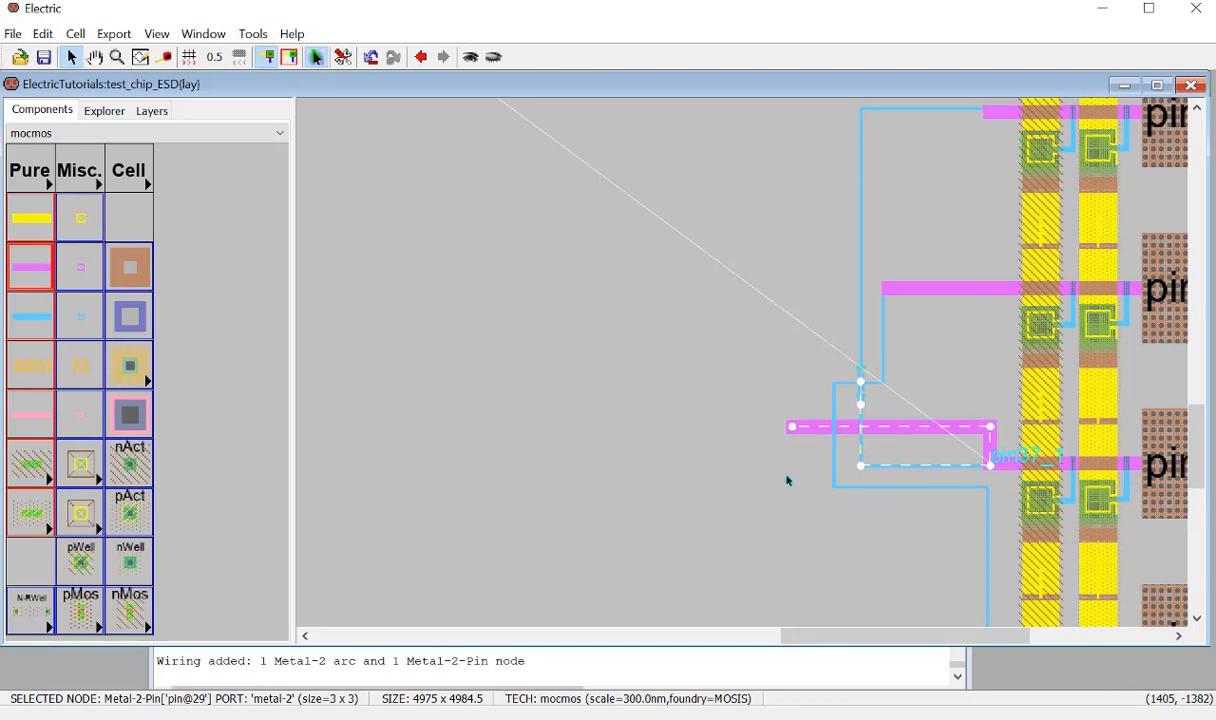
pyautogui.keyDown('ctrl'); pyautogui.scroll(-8, 787, 480); pyautogui.keyUp('ctrl')
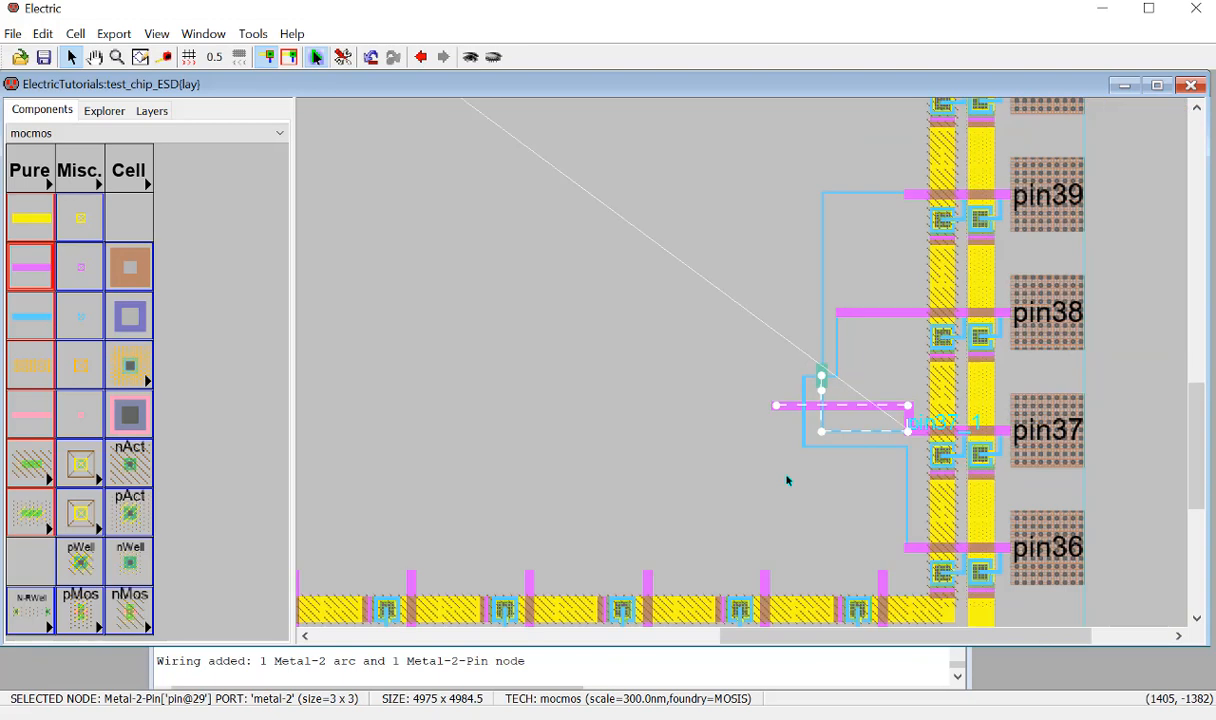
pyautogui.scroll(6, 787, 480)
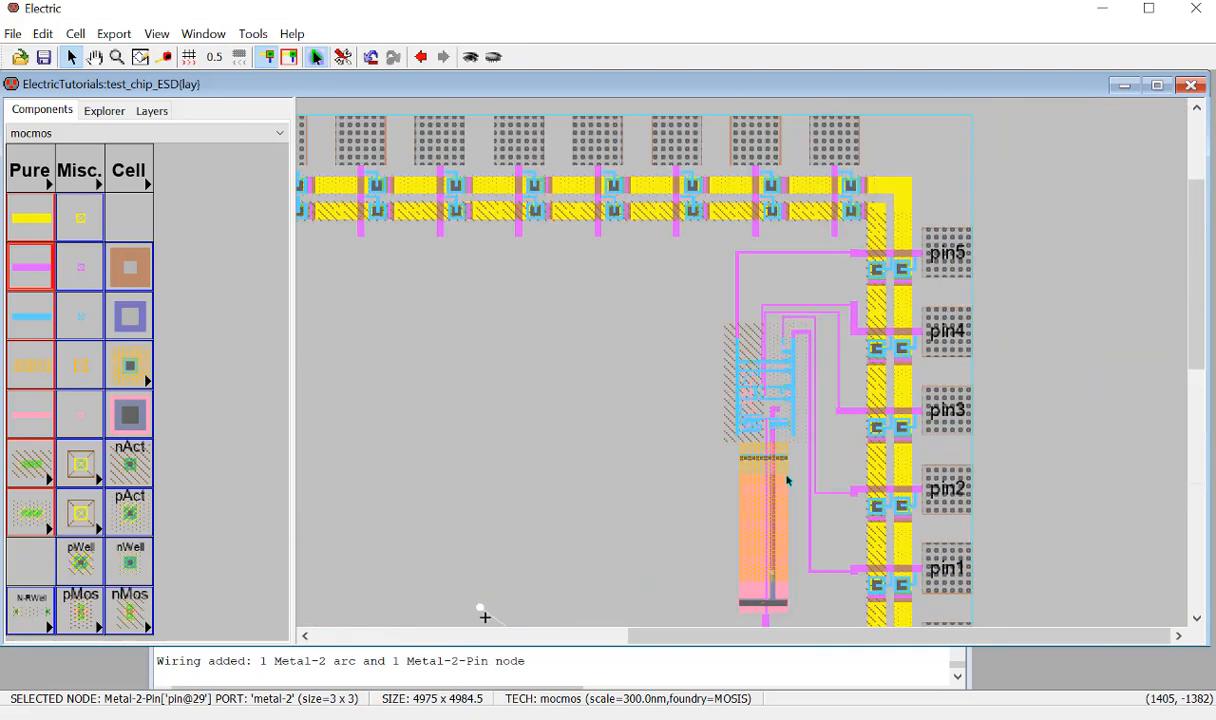
pyautogui.scroll(-4, 787, 480)
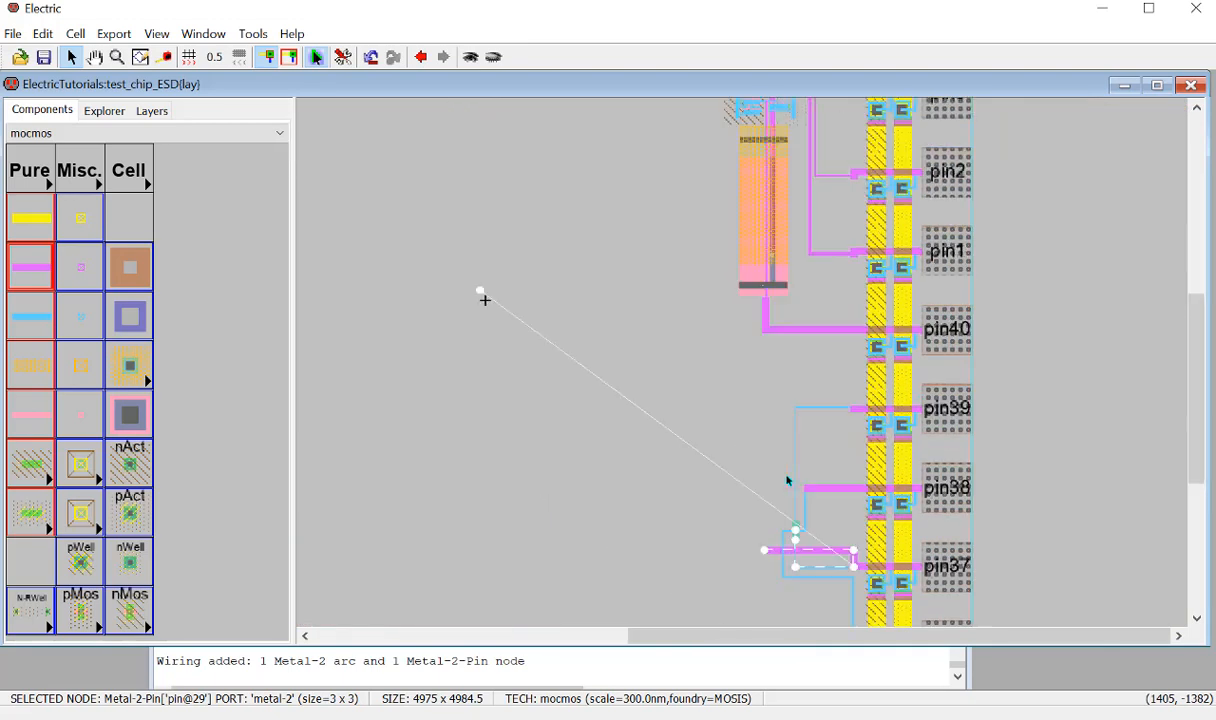
pyautogui.rightClick(700, 551)
# Extend the pin37 Metal-2 arc up alongside the op-amp, join it to the corner of pin5's wire, and save the library.
pyautogui.scroll(4, 700, 551)
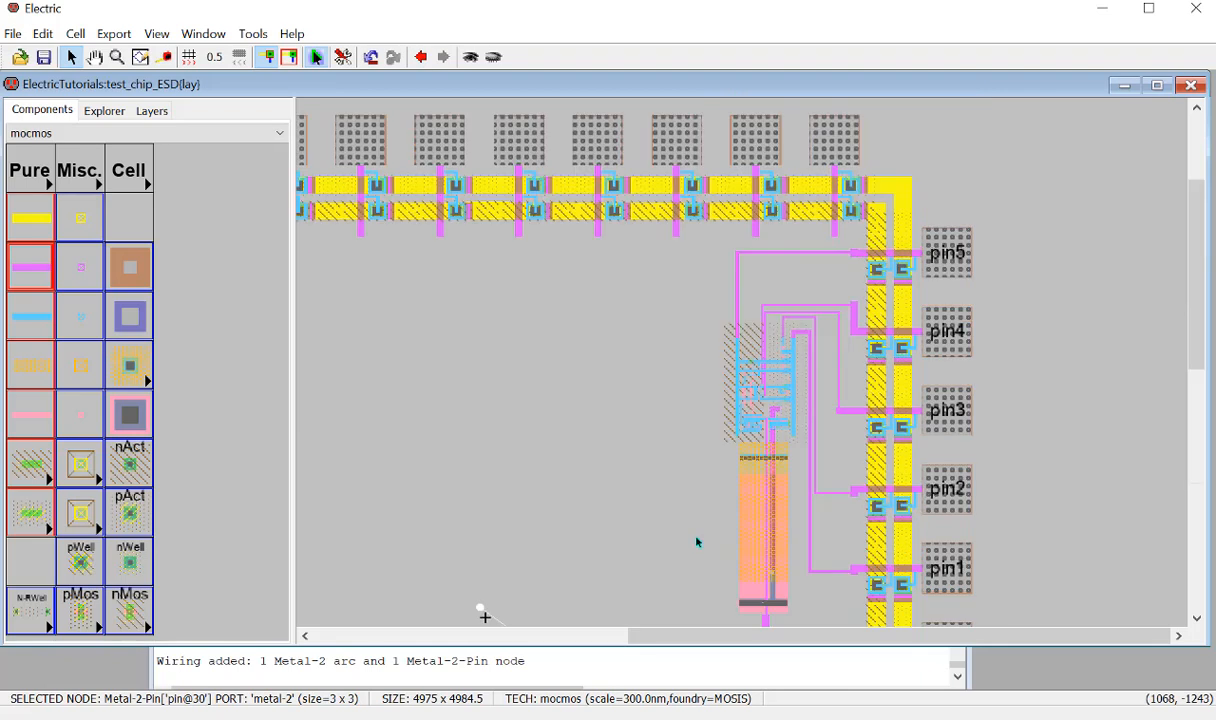
pyautogui.rightClick(697, 249)
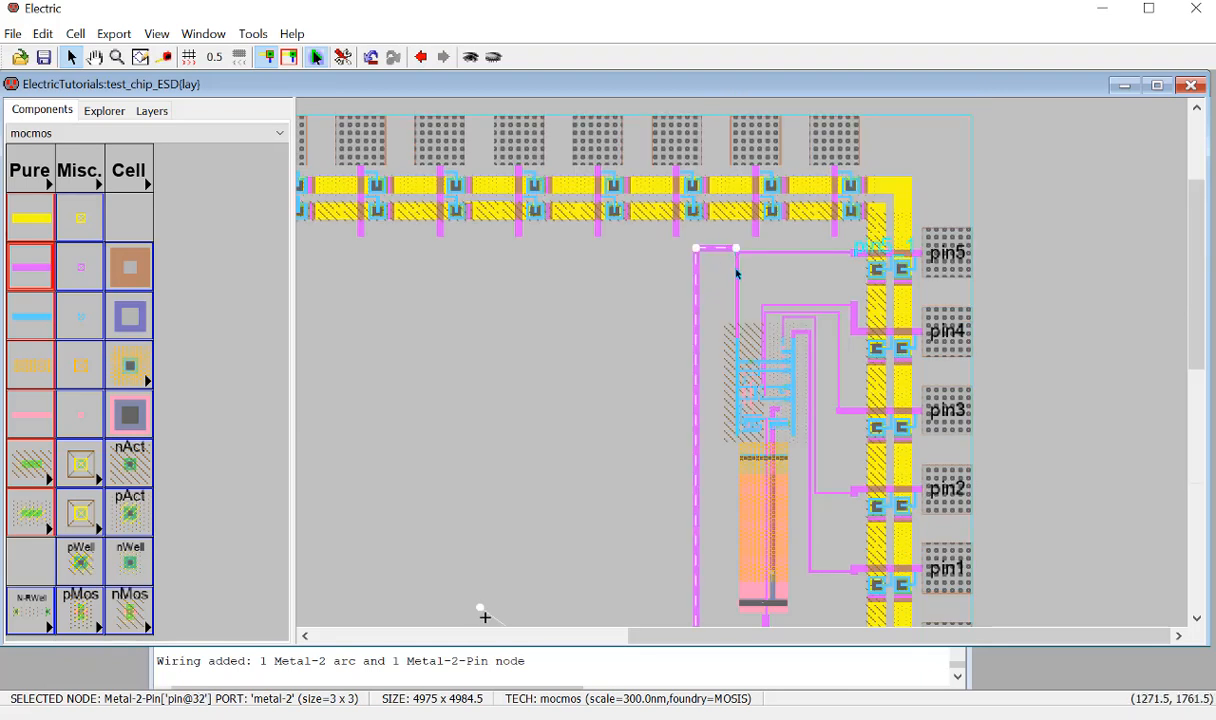
pyautogui.hotkey('ctrl', 'z')
pyautogui.rightClick(739, 259)
pyautogui.click(1087, 287)
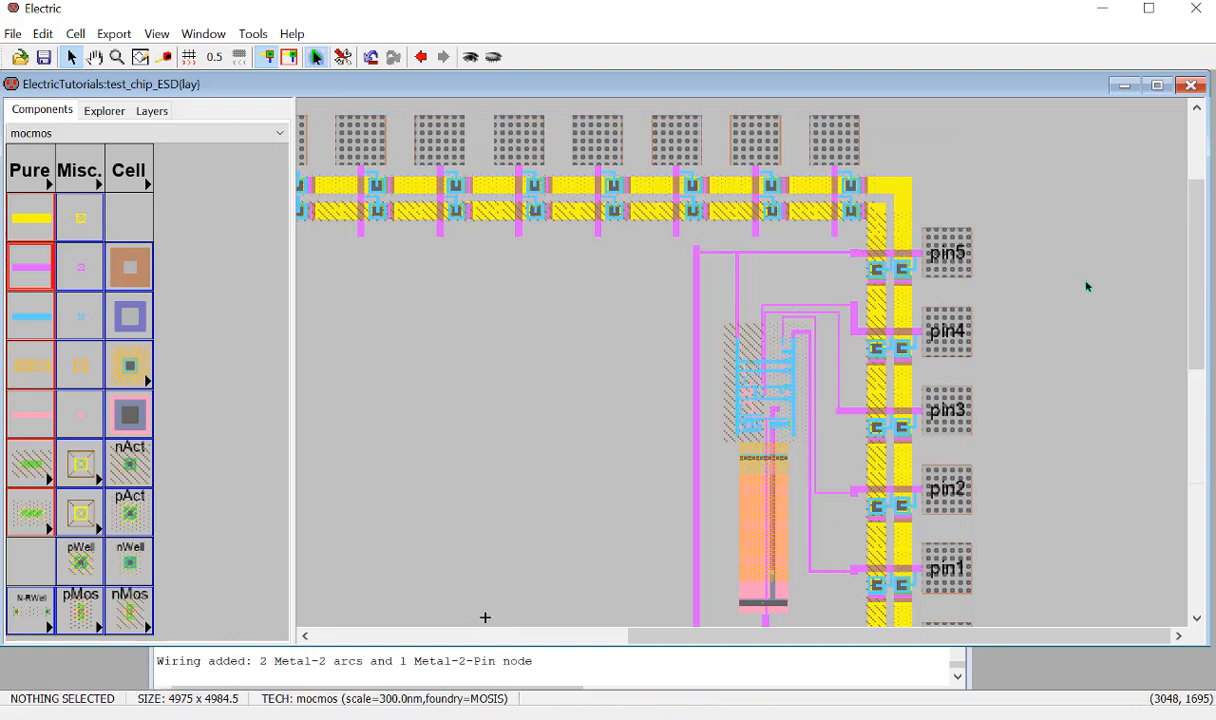
pyautogui.hotkey('ctrl', 's')
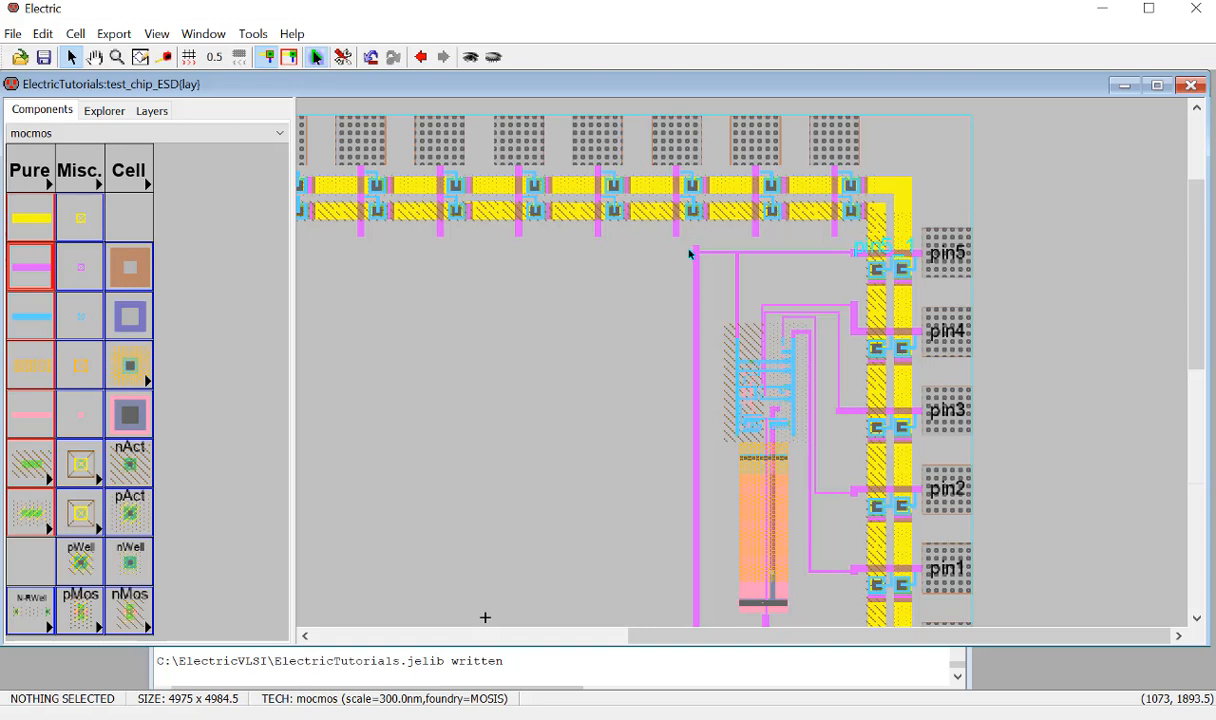
# Examine the pad connections between pin36 and pin1 to find a route from pin39 to pin1.
pyautogui.scroll(-5, 922, 386)
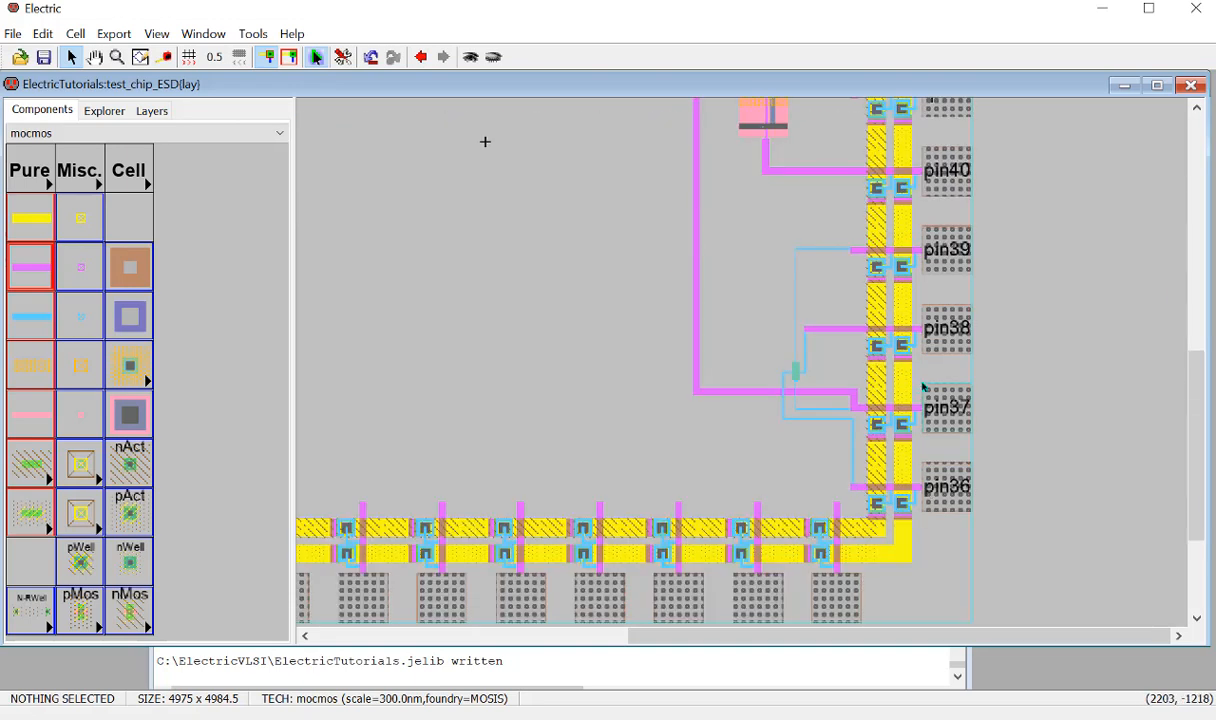
pyautogui.scroll(2, 922, 389)
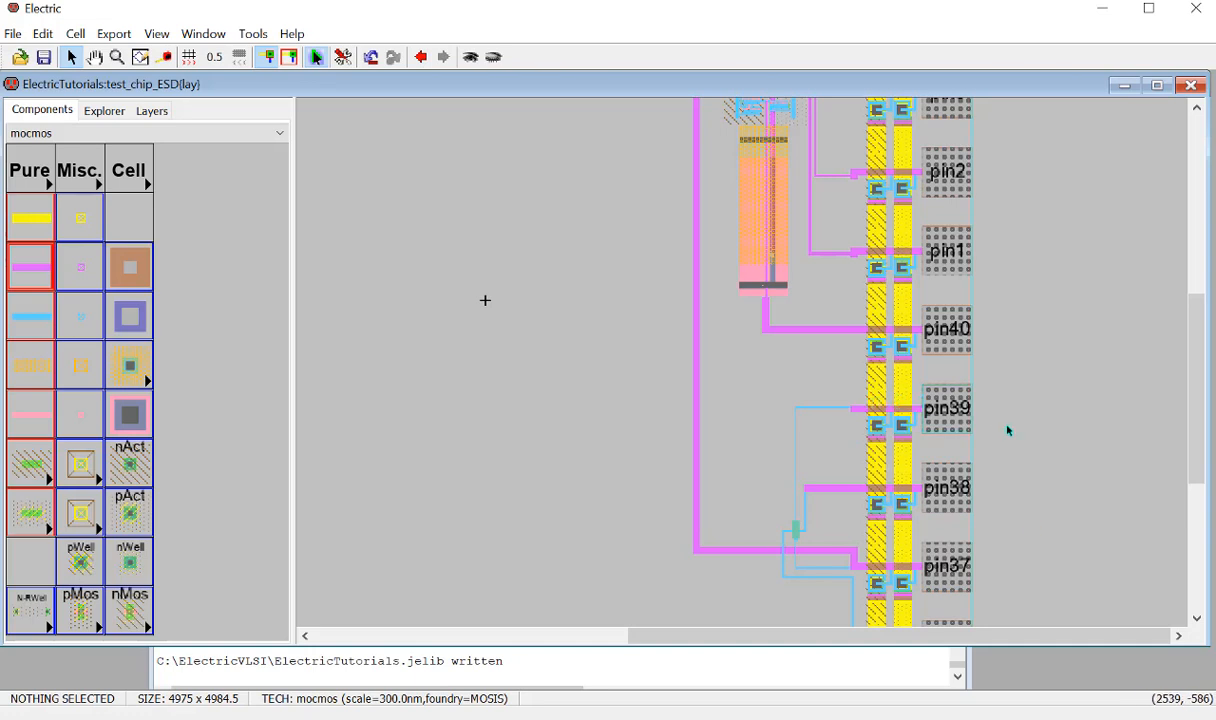
pyautogui.scroll(2, 1007, 428)
pyautogui.scroll(2, 1007, 430)
pyautogui.scroll(-4, 1007, 430)
pyautogui.scroll(2, 1007, 430)
pyautogui.scroll(-2, 1007, 430)
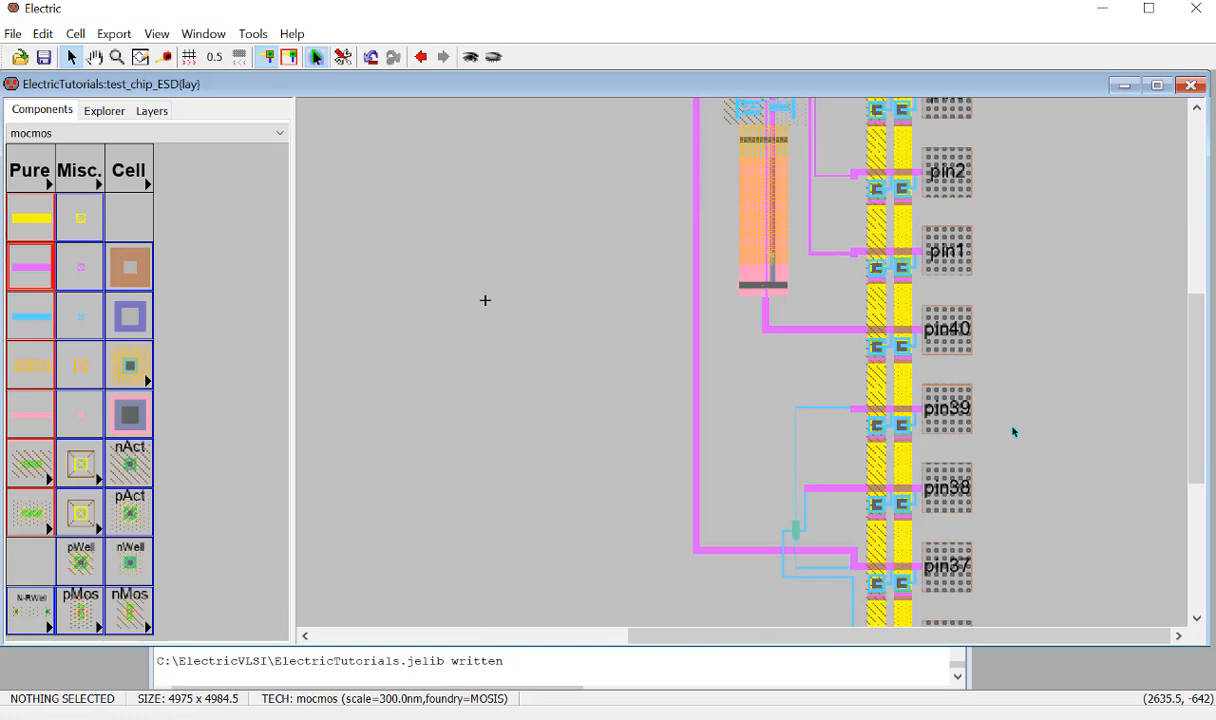
pyautogui.keyDown('ctrl'); pyautogui.scroll(1, 1013, 432); pyautogui.keyUp('ctrl')
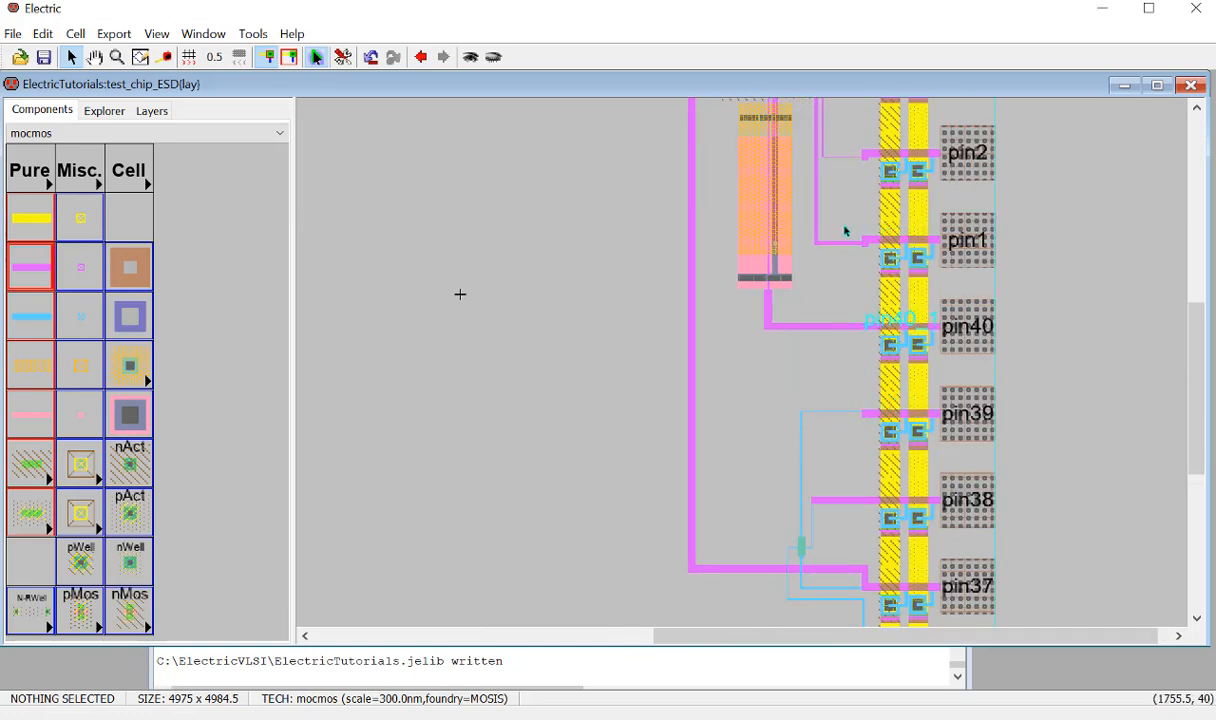
pyautogui.click(835, 417)
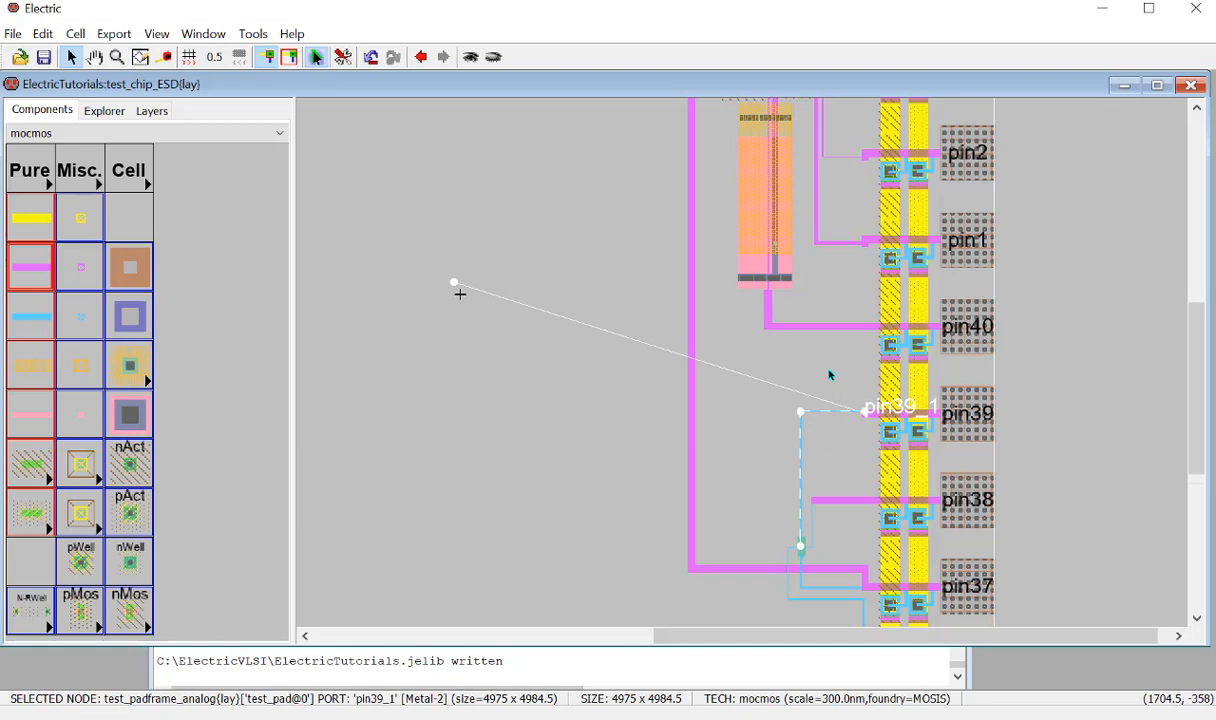
pyautogui.rightClick(829, 373)
pyautogui.hotkey('ctrl', 'z')
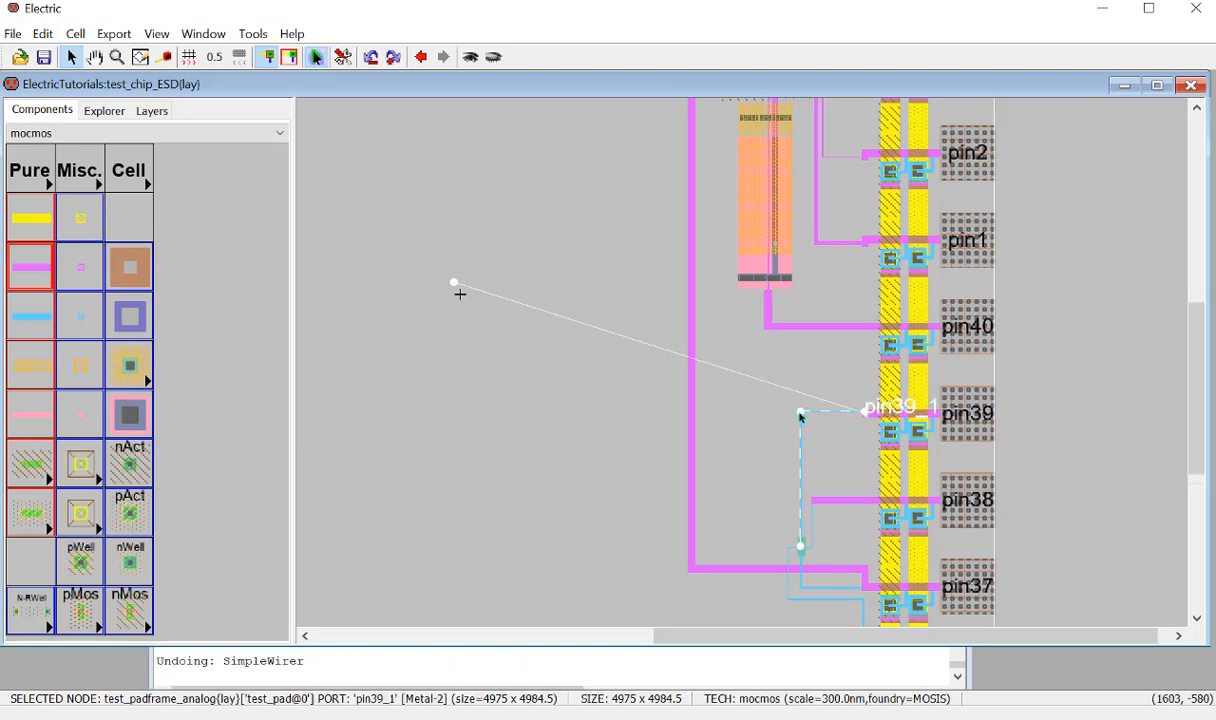
# Extend the Metal-1 wire from pin39's corner up, step it across above pin40's wire, connect it to pin1's wire, and save the library.
pyautogui.click(800, 412)
pyautogui.rightClick(800, 366)
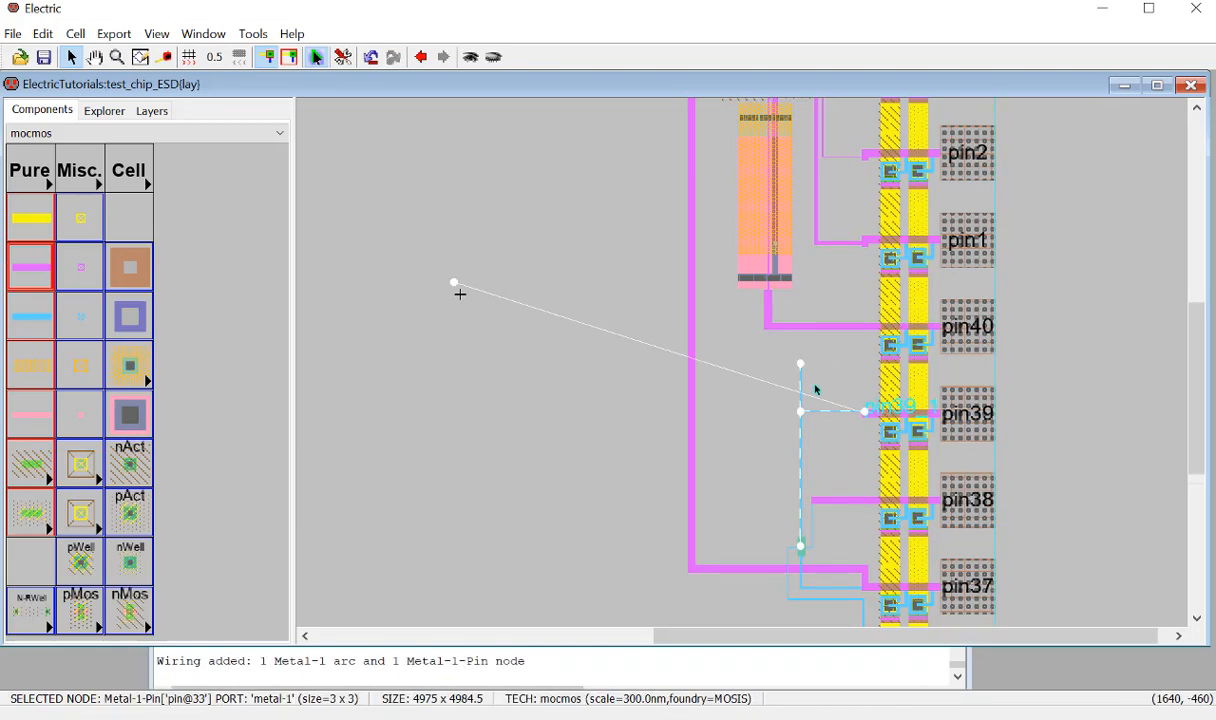
pyautogui.rightClick(800, 309)
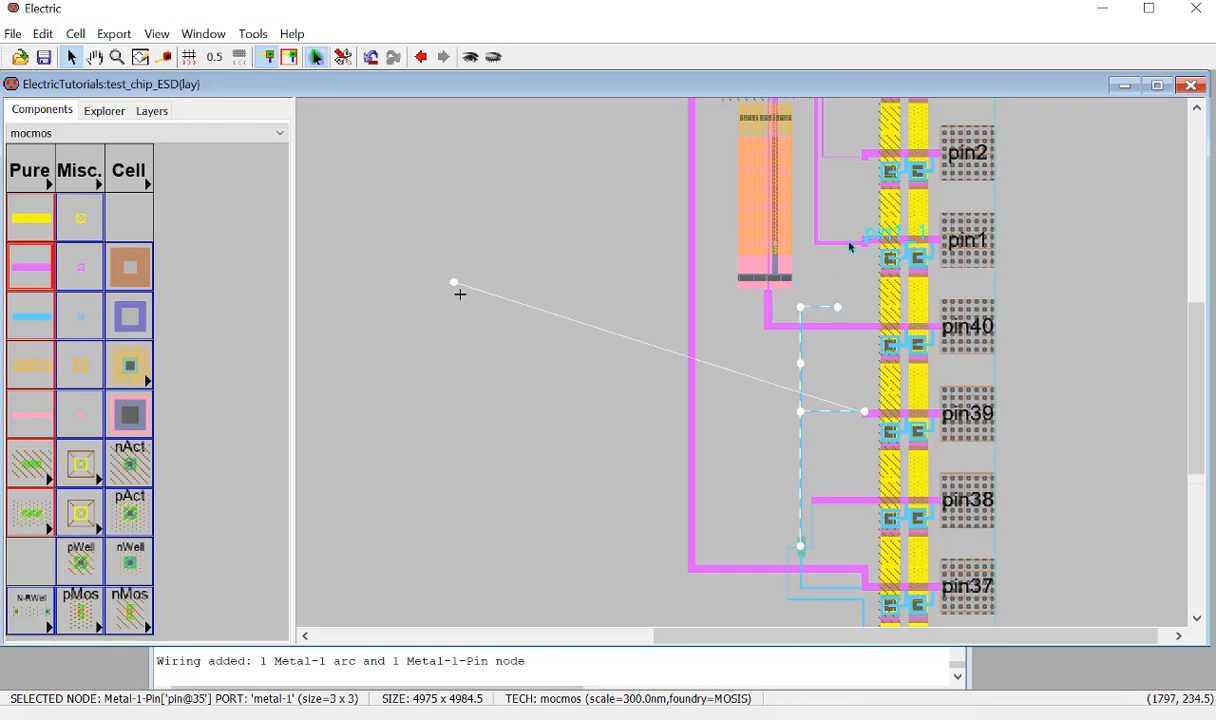
pyautogui.click(818, 242)
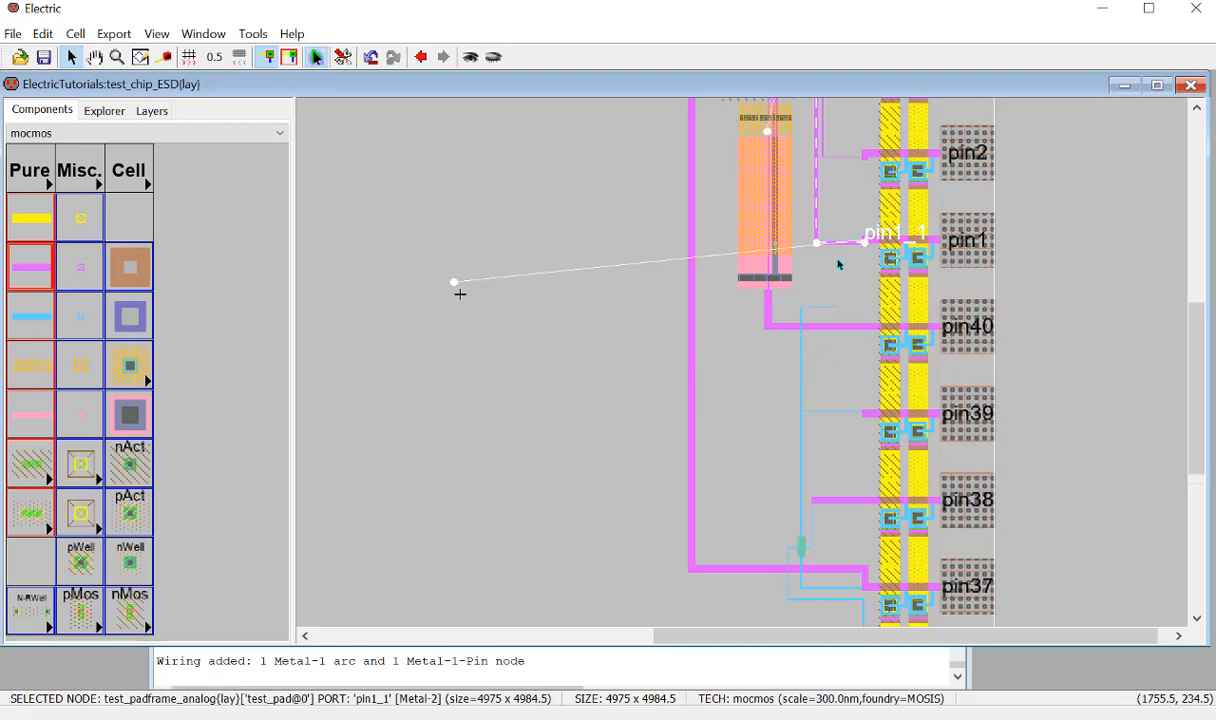
pyautogui.click(838, 309)
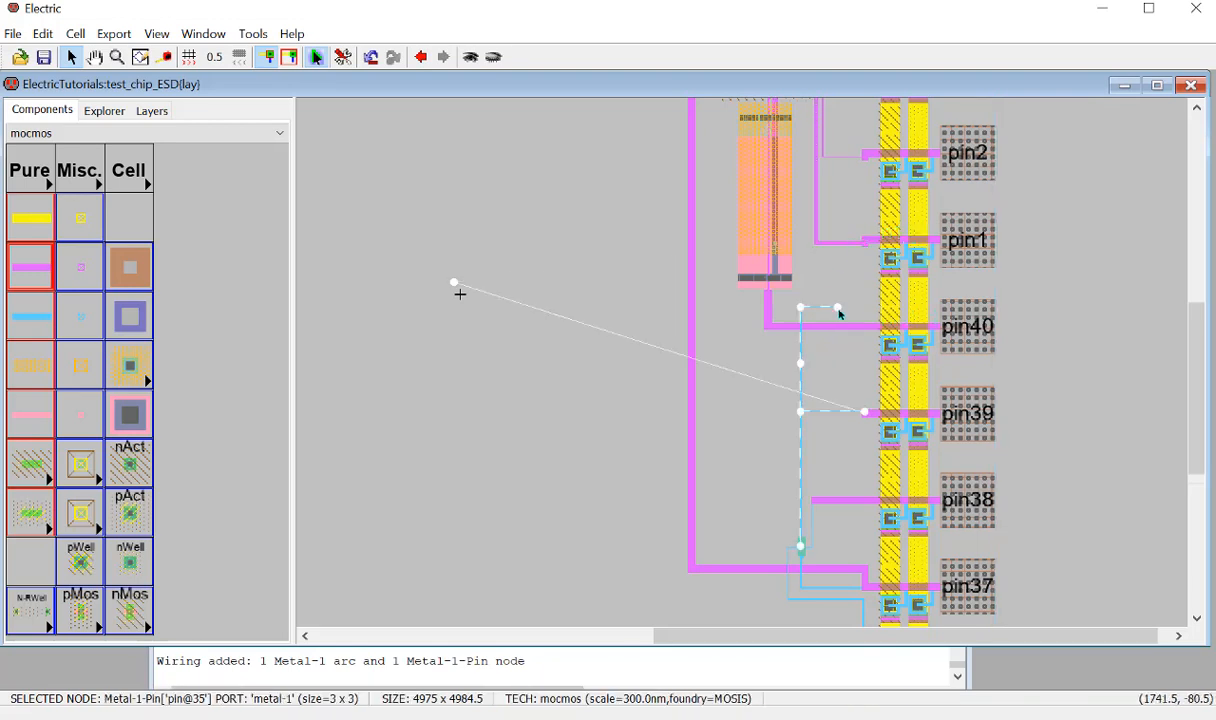
pyautogui.rightClick(868, 240)
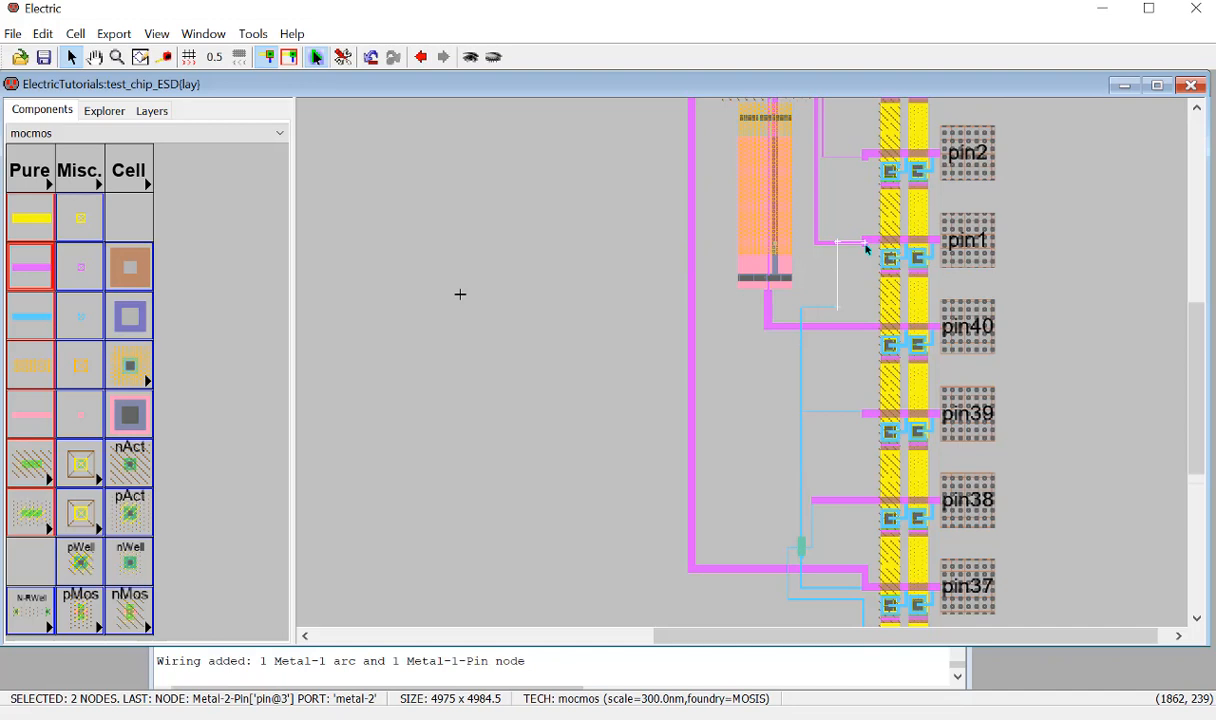
pyautogui.click(1072, 302)
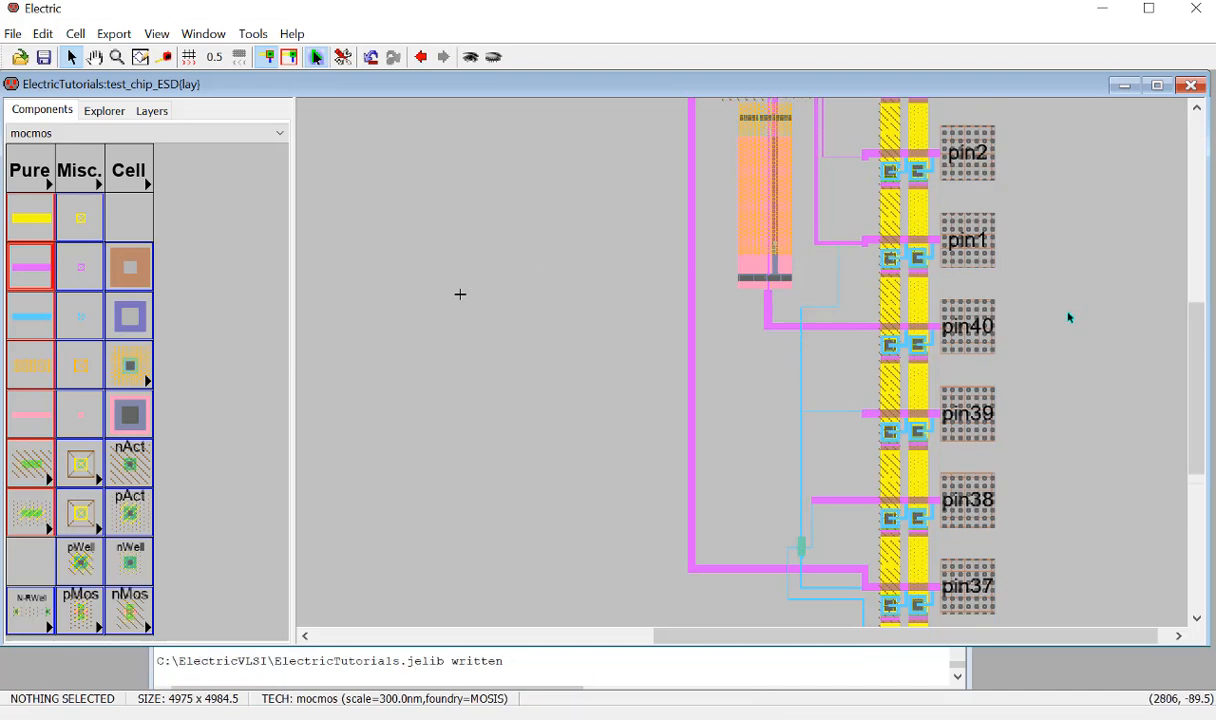
# Run DRC on the layout, compare schematic and layout with NCC, review the export mismatches, and save the library.
pyautogui.press('F5')
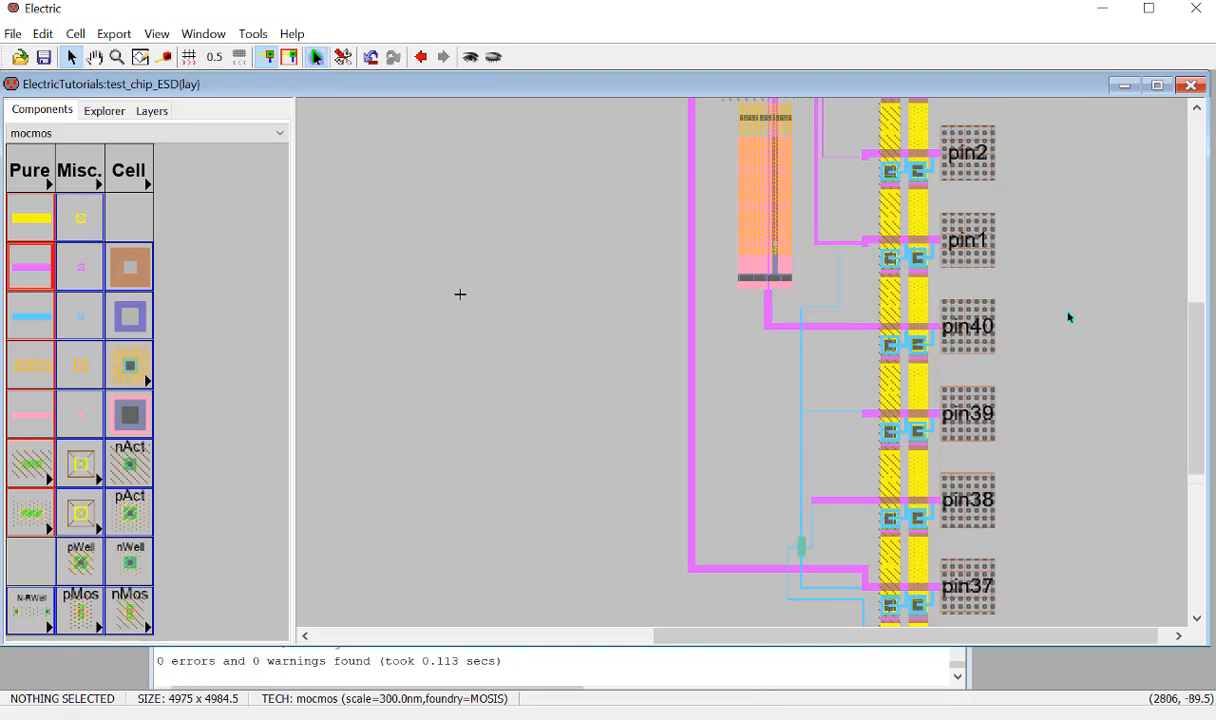
pyautogui.press('F6')
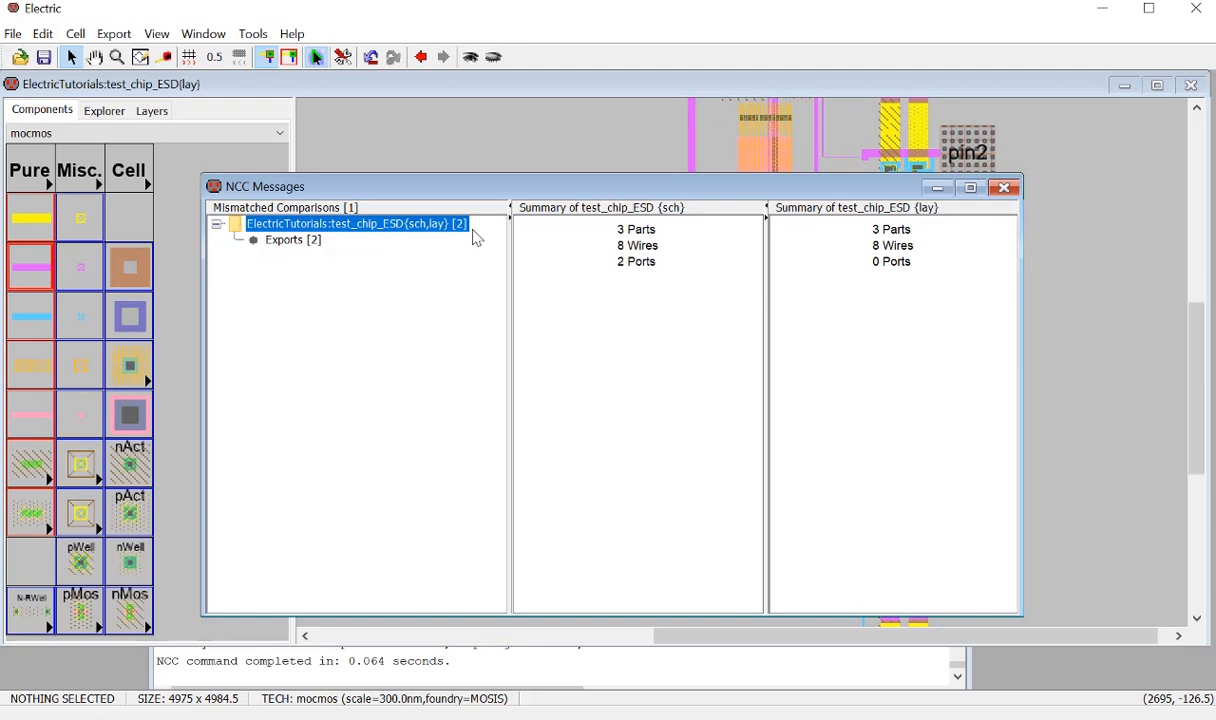
pyautogui.click(278, 240)
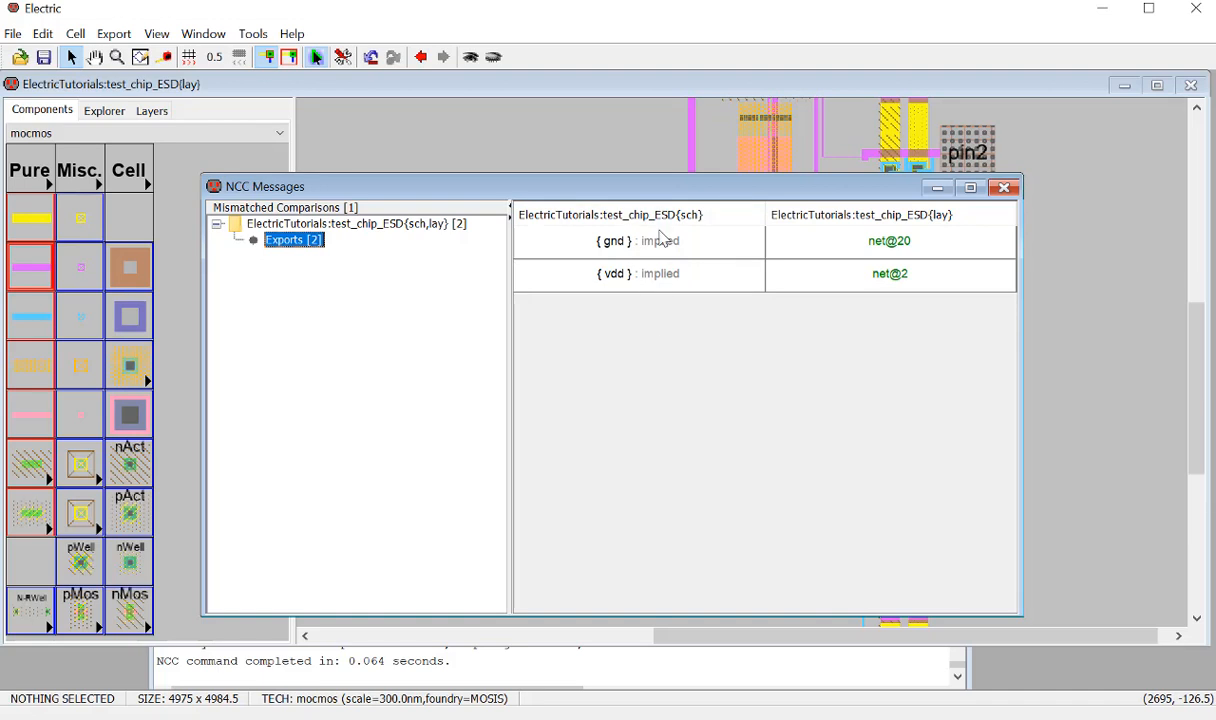
pyautogui.doubleClick(310, 226)
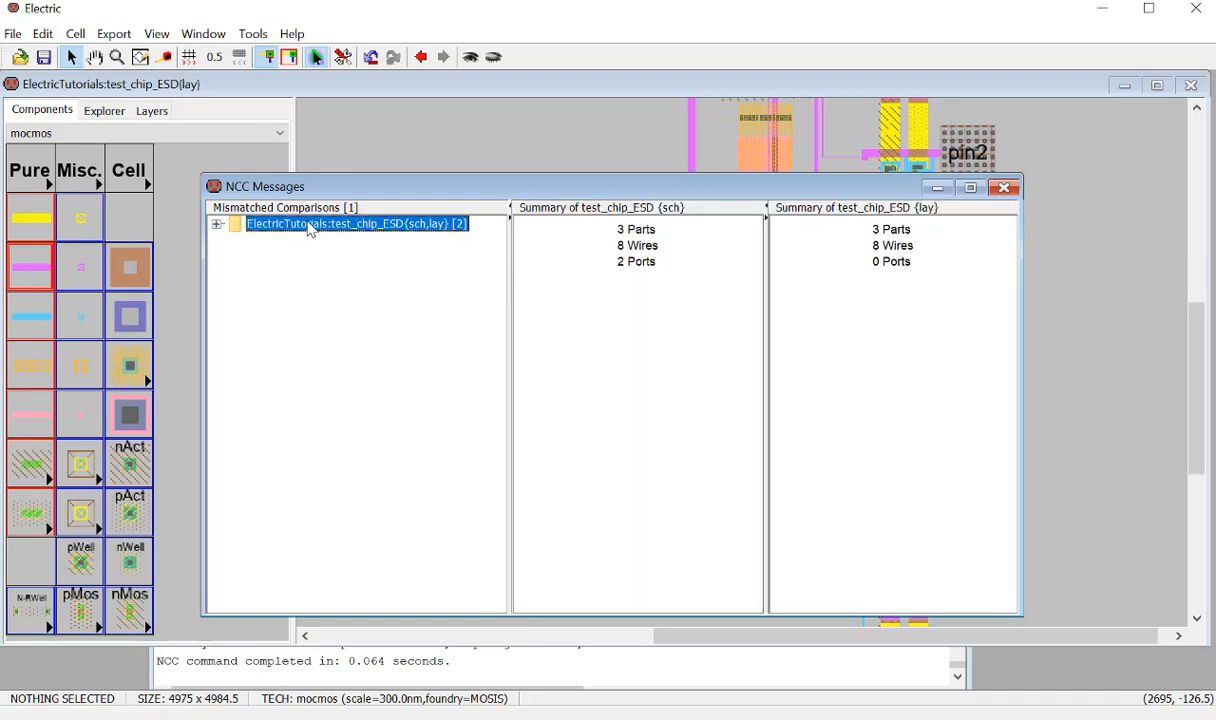
pyautogui.click(1003, 188)
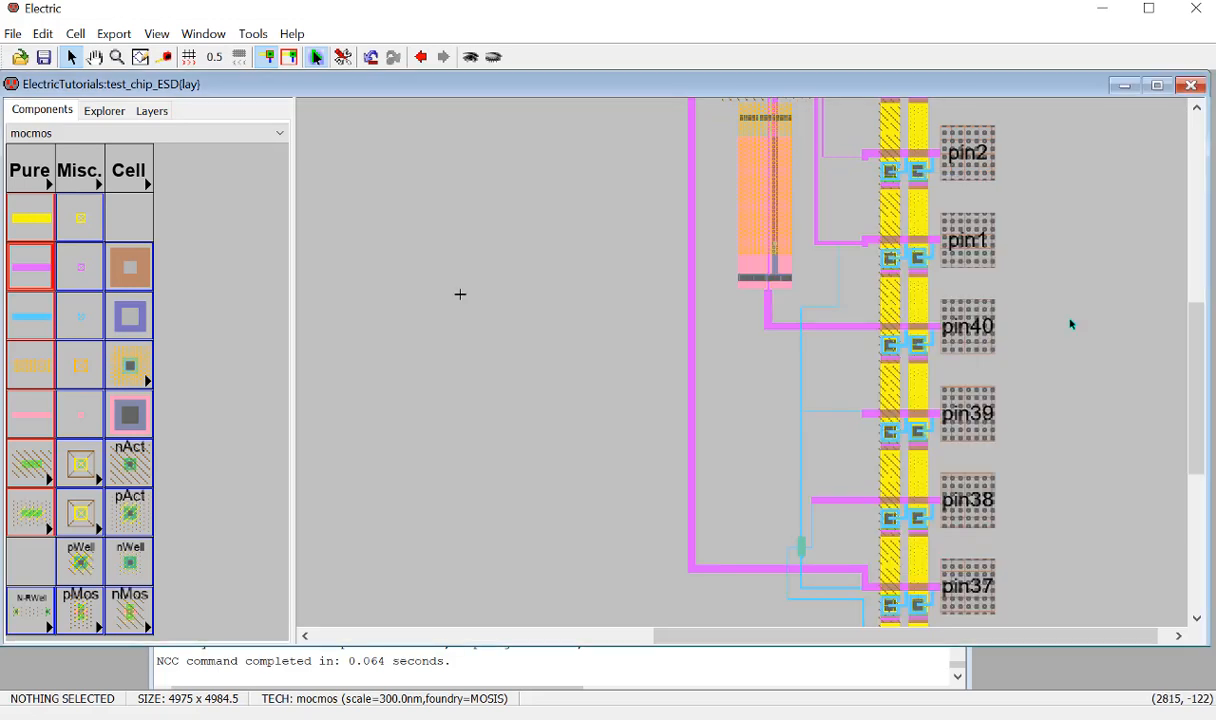
pyautogui.hotkey('ctrl', 's')
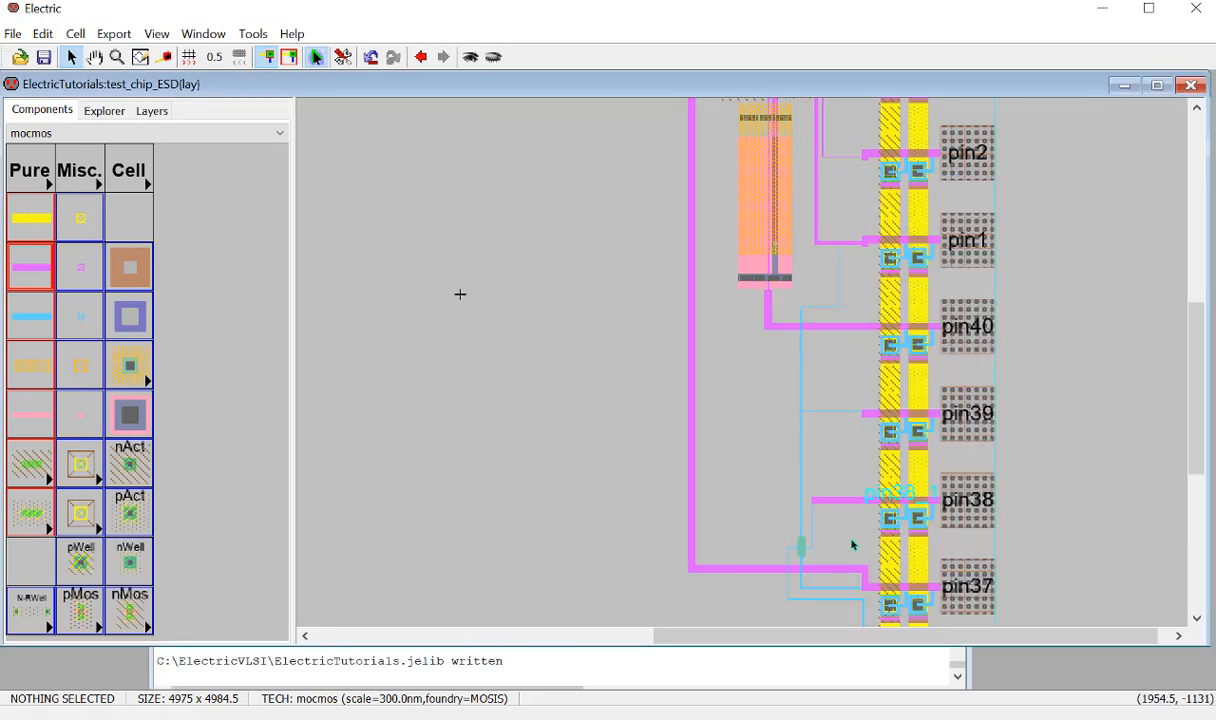
# Create an export named vdd on the Metal-2 pin at the end of pin5's wire.
pyautogui.keyDown('ctrl'); pyautogui.scroll(-1, 838, 544); pyautogui.keyUp('ctrl')
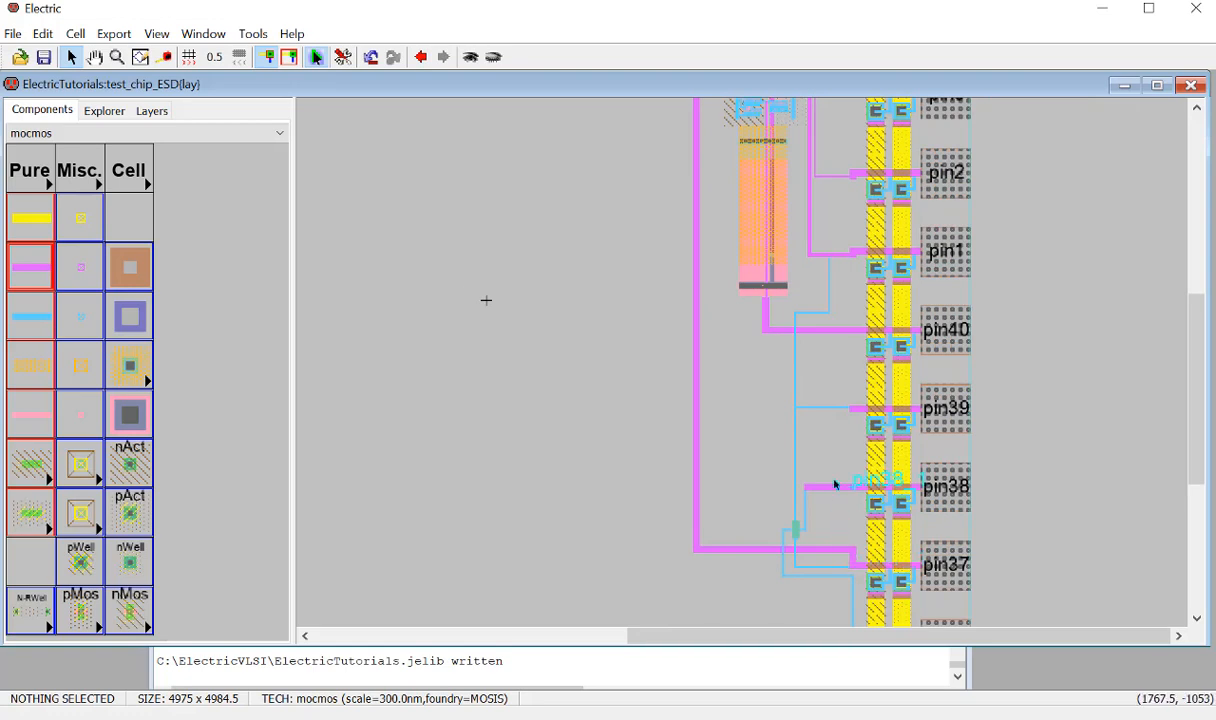
pyautogui.scroll(3, 835, 490)
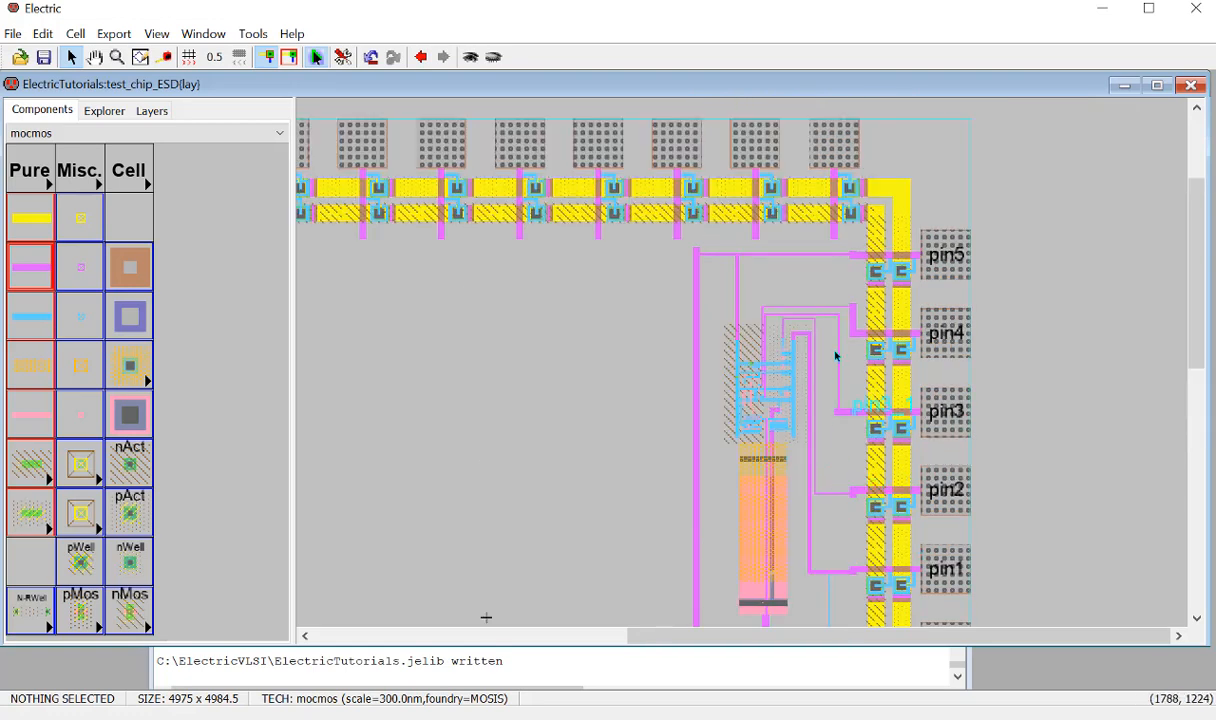
pyautogui.keyDown('ctrl'); pyautogui.scroll(2, 838, 349); pyautogui.keyUp('ctrl')
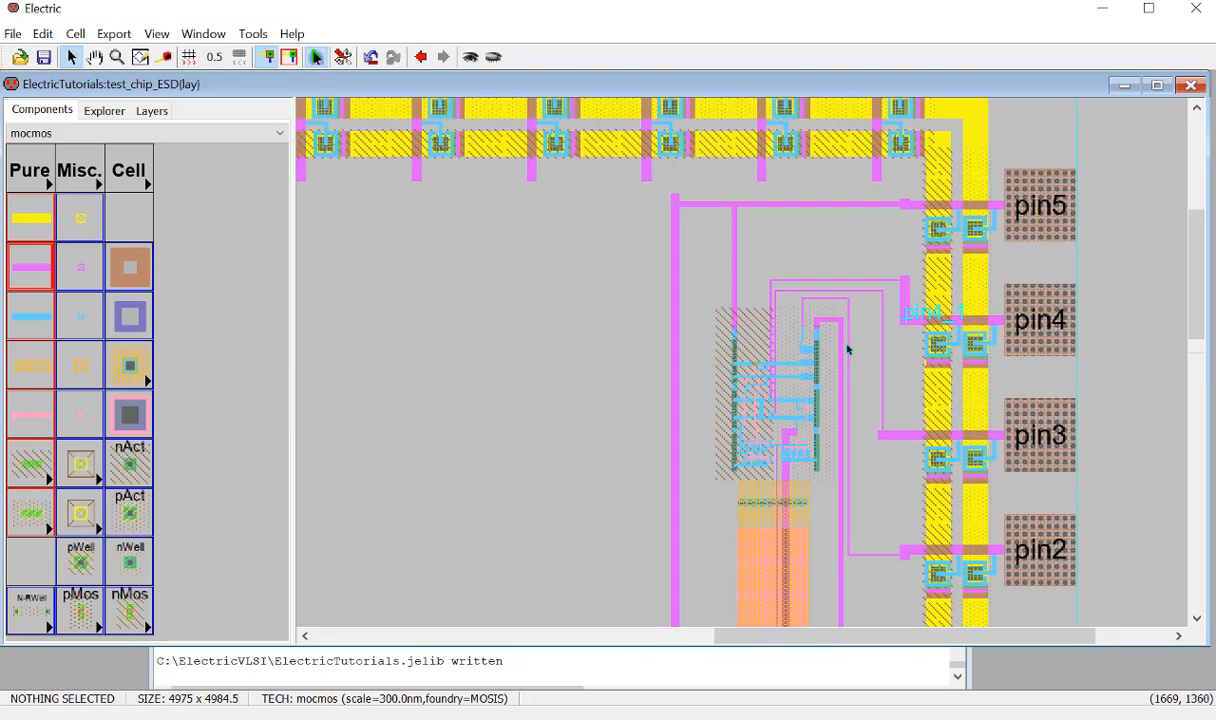
pyautogui.keyDown('ctrl'); pyautogui.scroll(1, 840, 205); pyautogui.keyUp('ctrl')
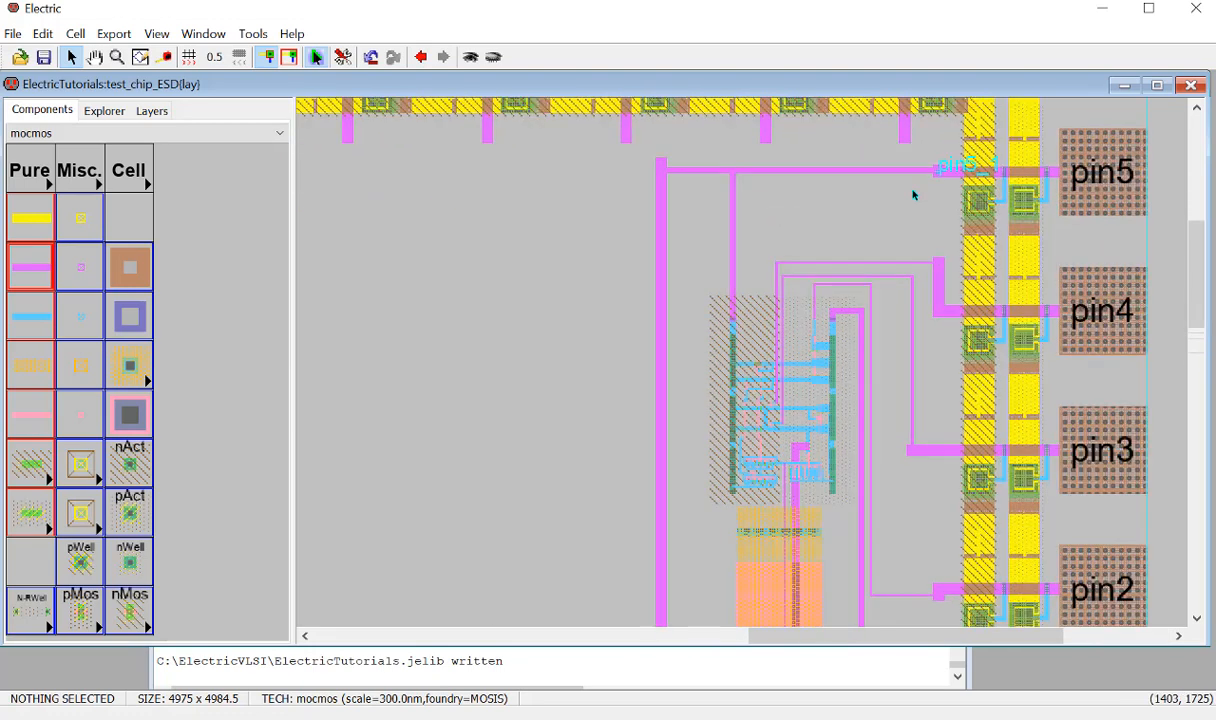
pyautogui.click(940, 175)
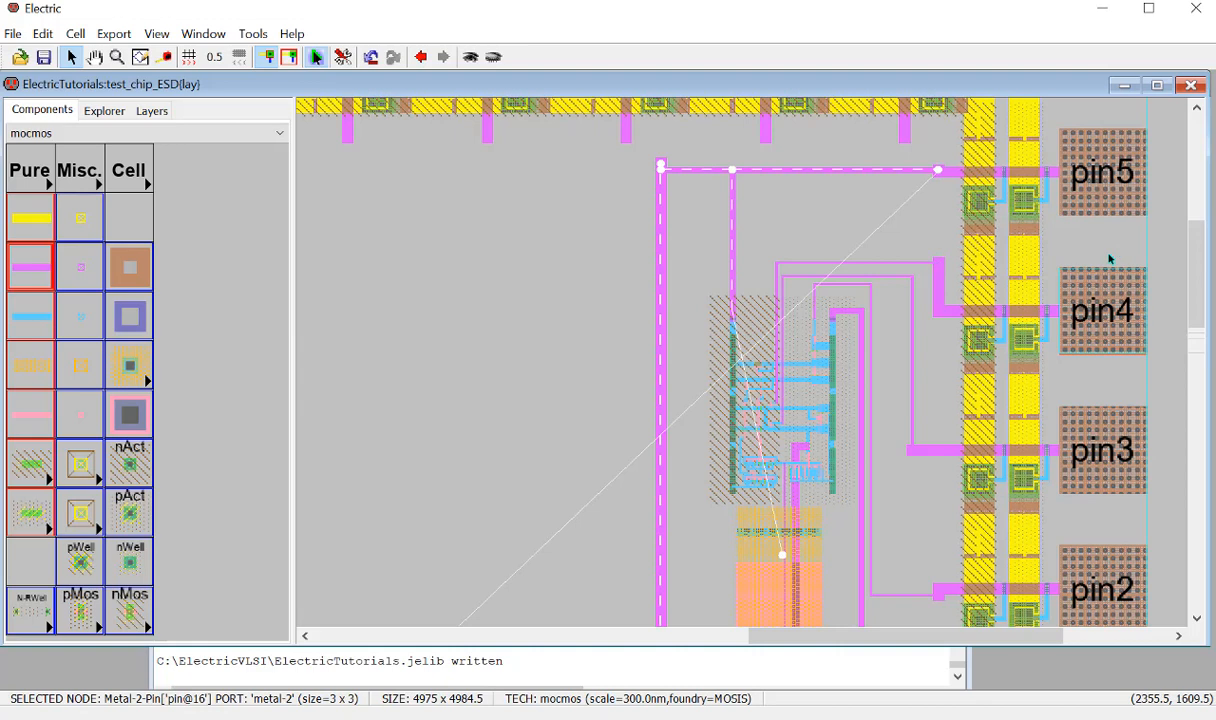
pyautogui.hotkey('ctrl', 'e')
pyautogui.write('vdd')
pyautogui.press('Return')
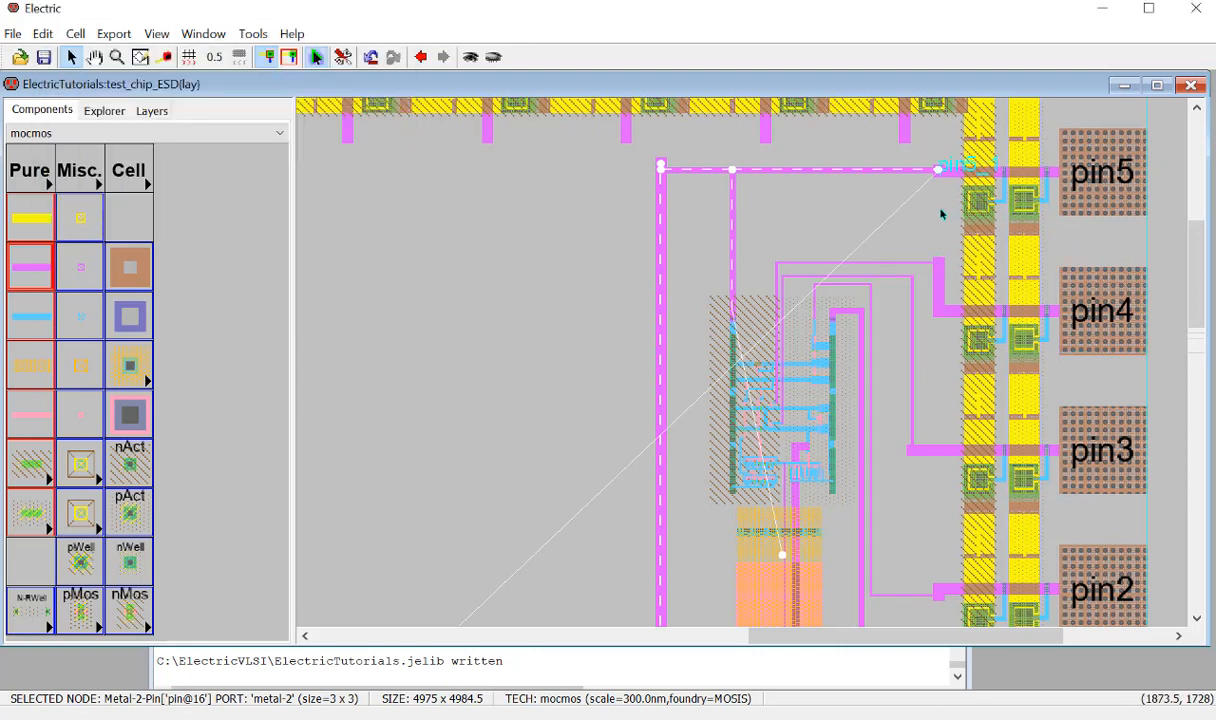
# Create an export named gnd on the Metal-1-Metal-2 contact at the corner of pin37's wire.
pyautogui.scroll(-6, 878, 252)
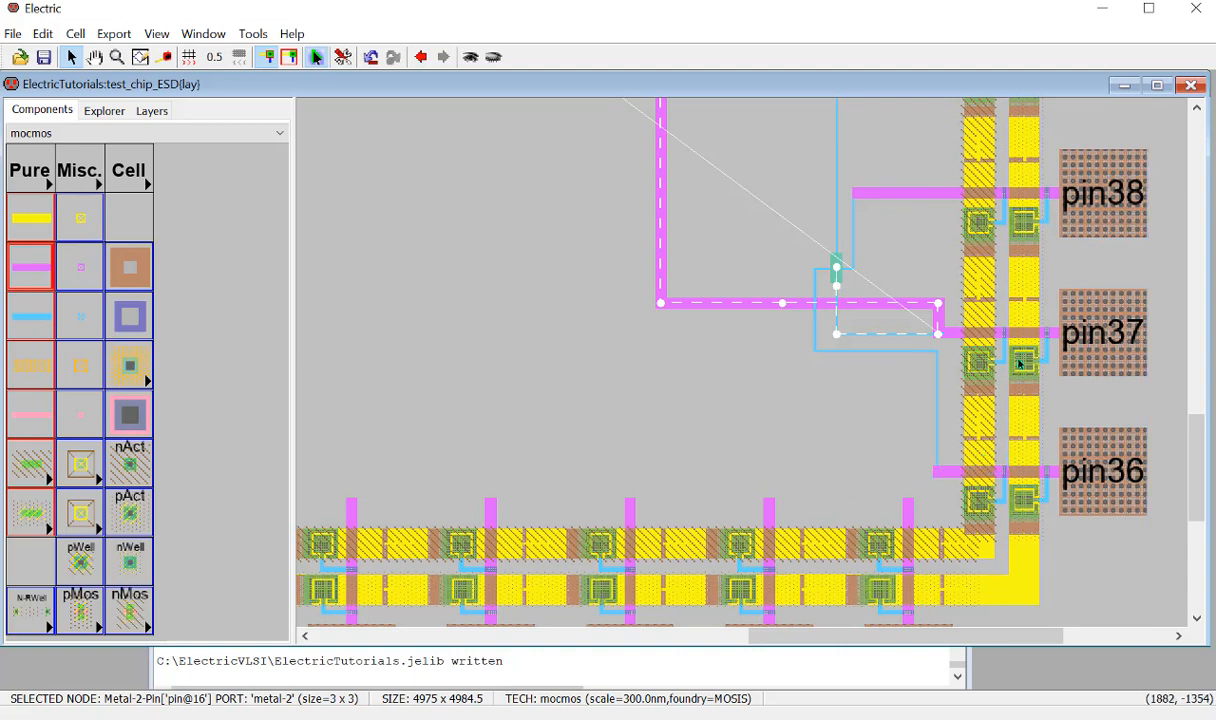
pyautogui.click(940, 343)
pyautogui.hotkey('ctrl', 'e')
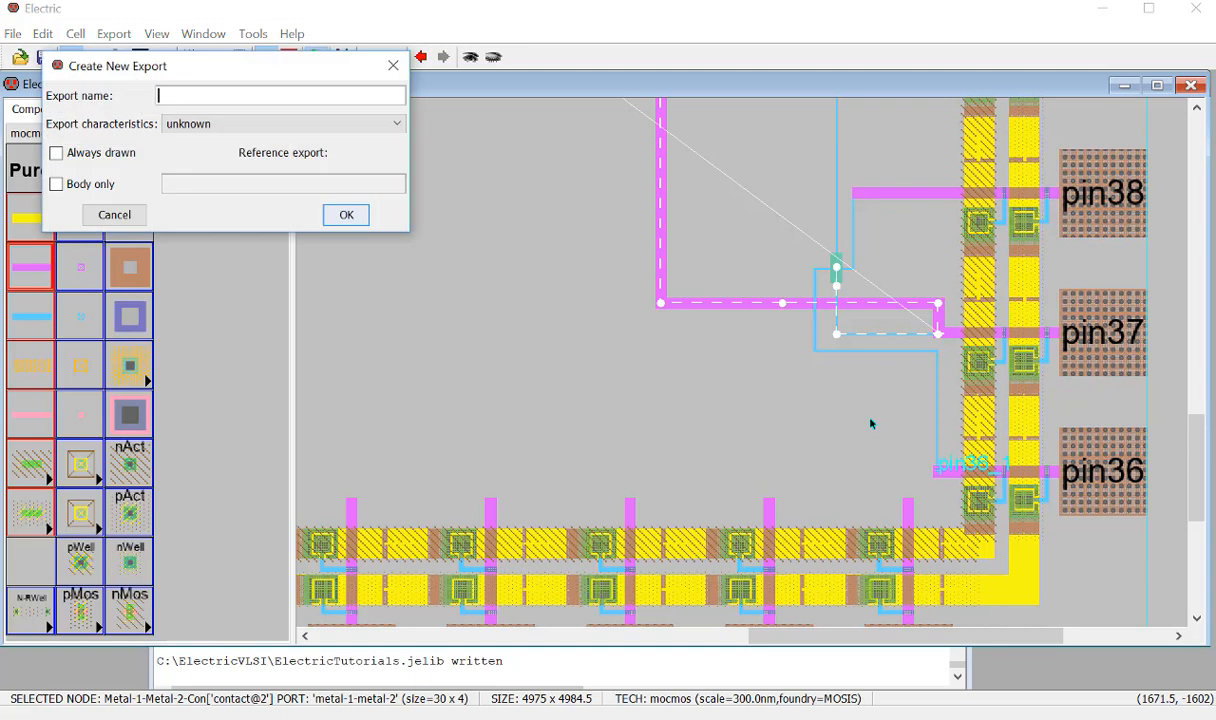
pyautogui.press('Return')
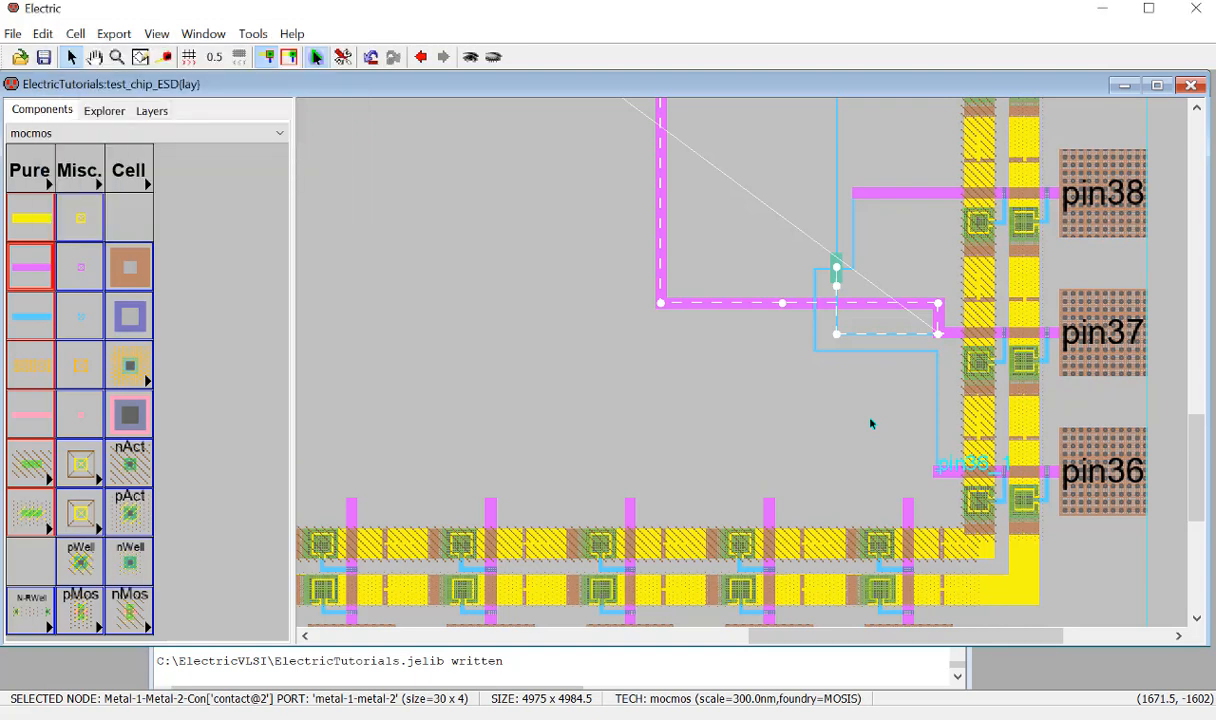
# Rerun the NCC comparison of test_chip_ESD and examine the export mismatch.
pyautogui.press('l')
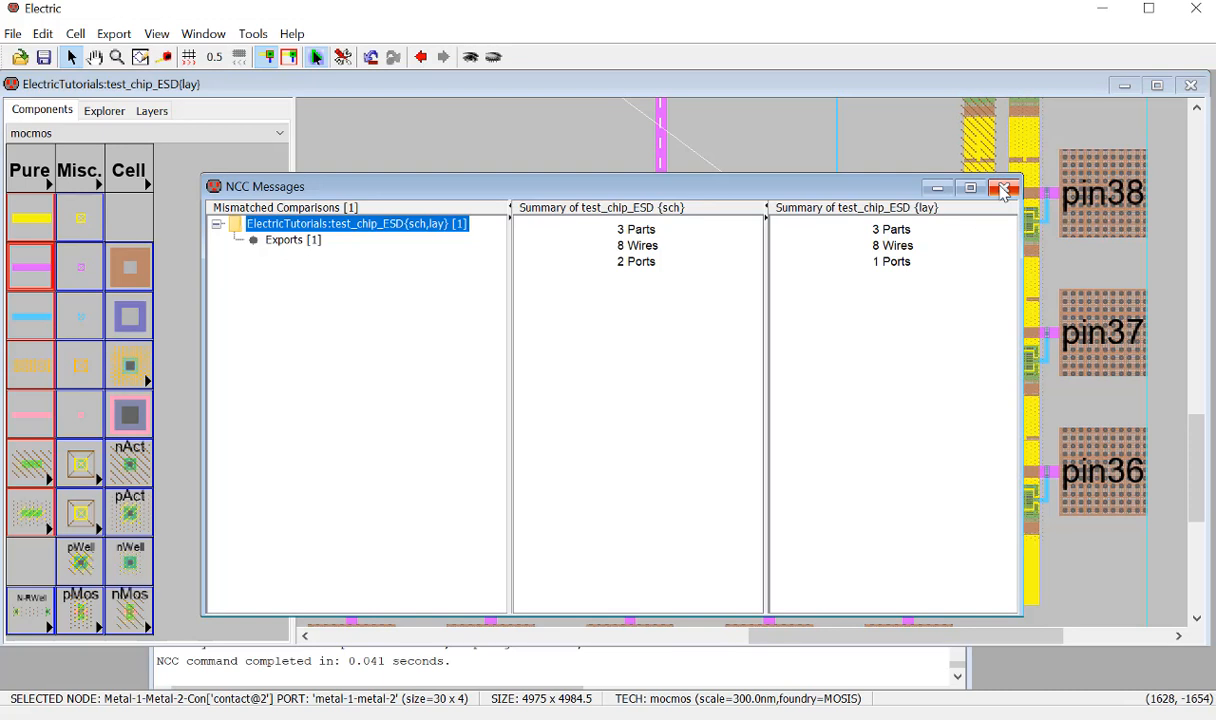
pyautogui.click(292, 243)
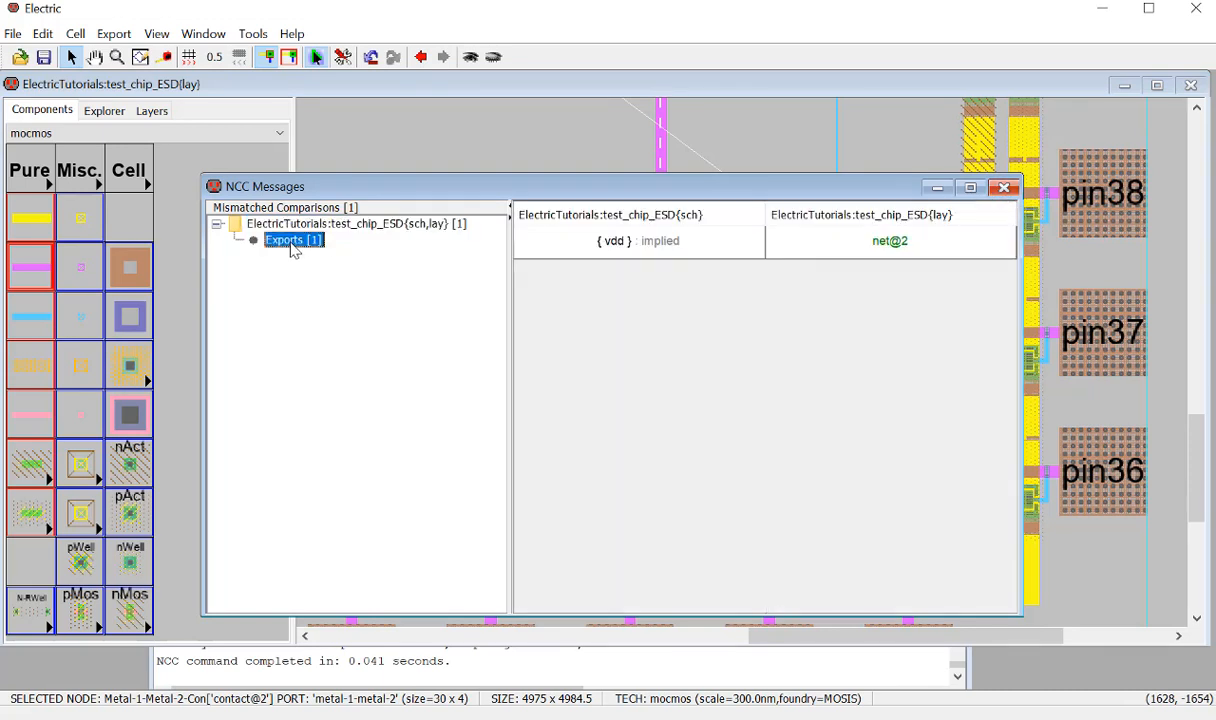
pyautogui.click(1003, 188)
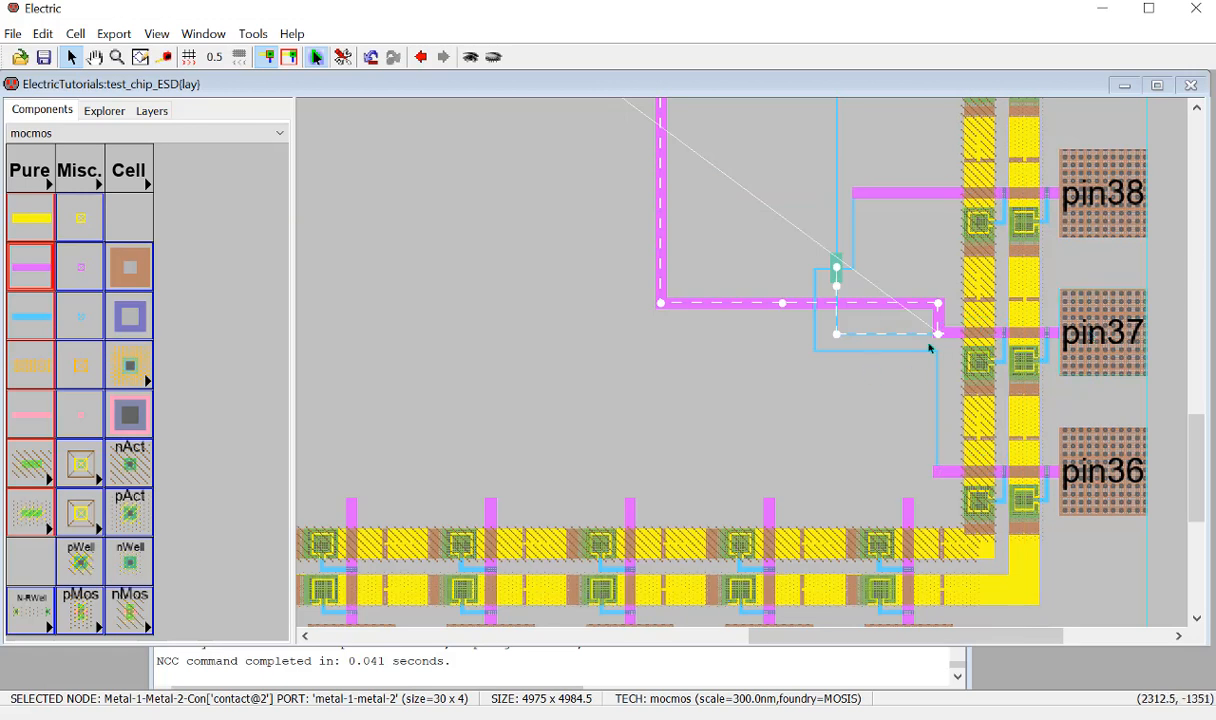
# Select the gnd export label at pin37's contact and set its text size to 100 units.
pyautogui.keyDown('ctrl'); pyautogui.scroll(-2, 806, 388); pyautogui.keyUp('ctrl')
pyautogui.click(1073, 353)
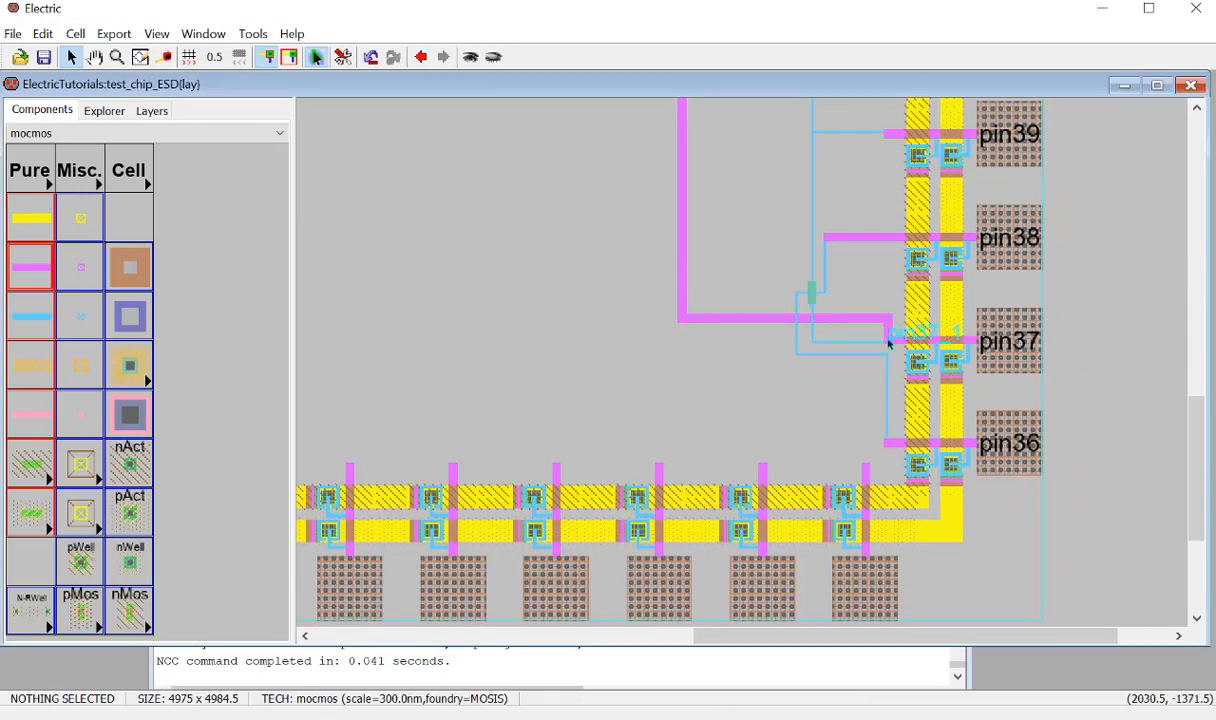
pyautogui.keyDown('ctrl'); pyautogui.scroll(2, 898, 347); pyautogui.keyUp('ctrl')
pyautogui.keyDown('ctrl'); pyautogui.scroll(1, 1052, 410); pyautogui.keyUp('ctrl')
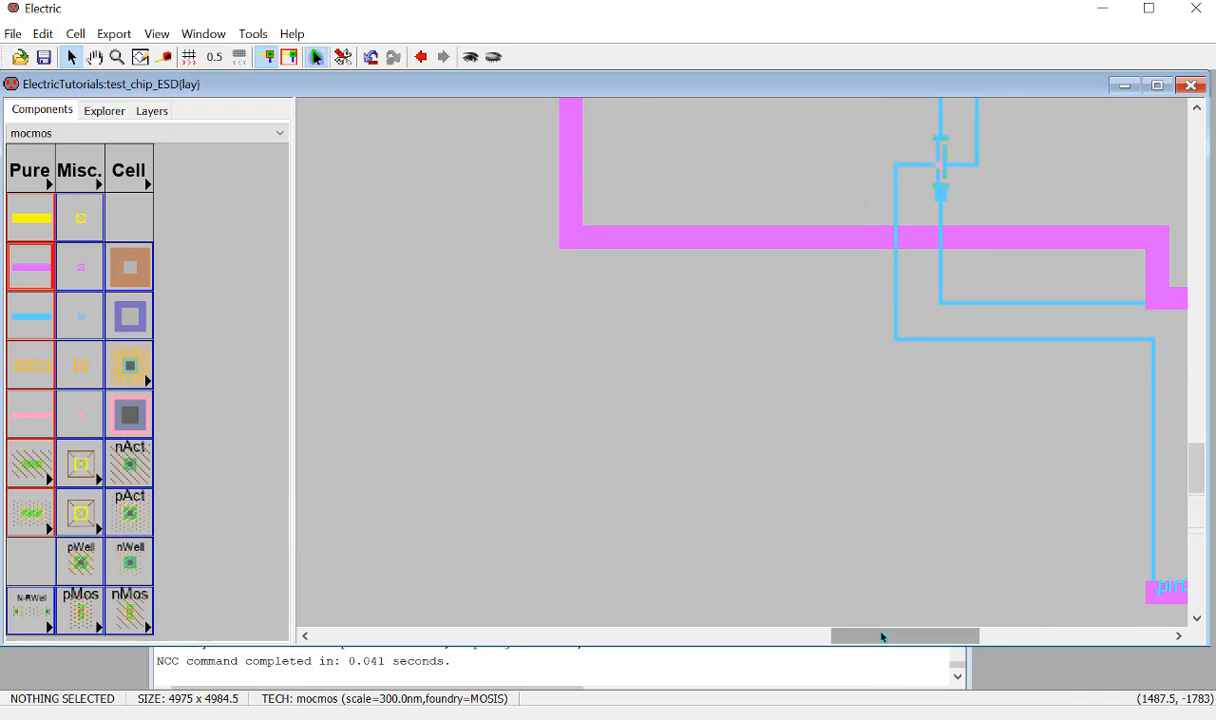
pyautogui.moveTo(881, 635); pyautogui.dragTo(929, 609)
pyautogui.keyDown('ctrl'); pyautogui.scroll(3, 940, 280); pyautogui.keyUp('ctrl')
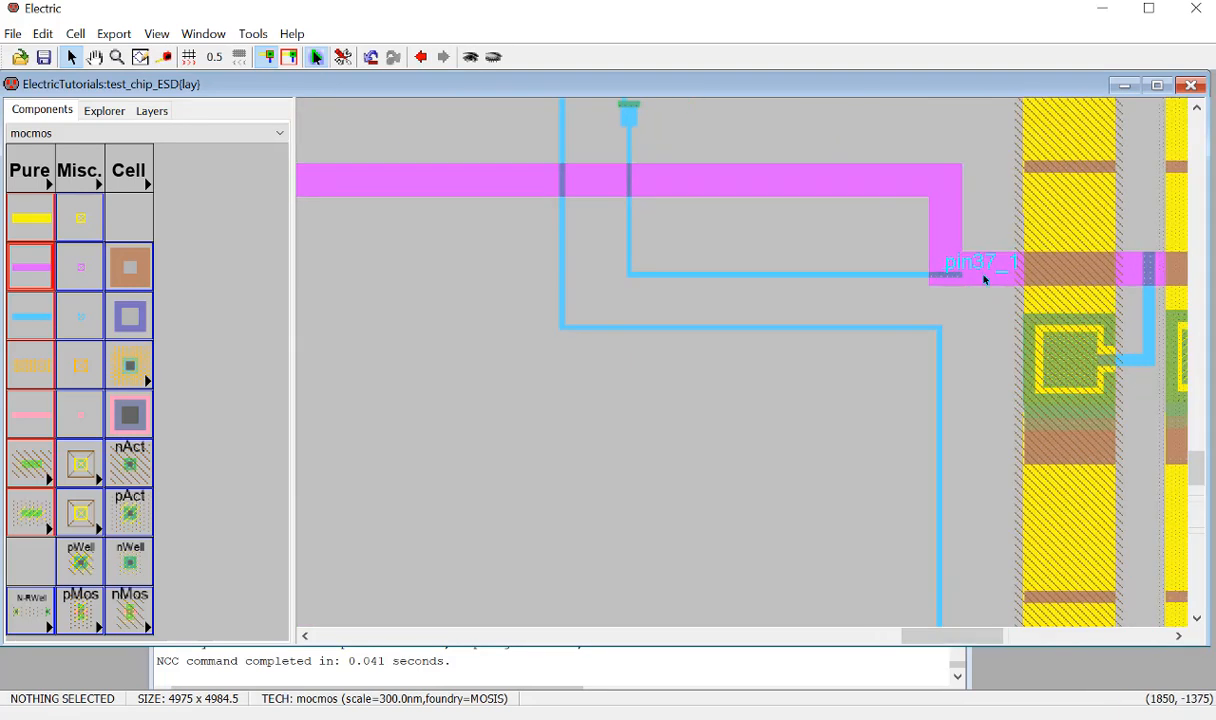
pyautogui.click(1103, 207)
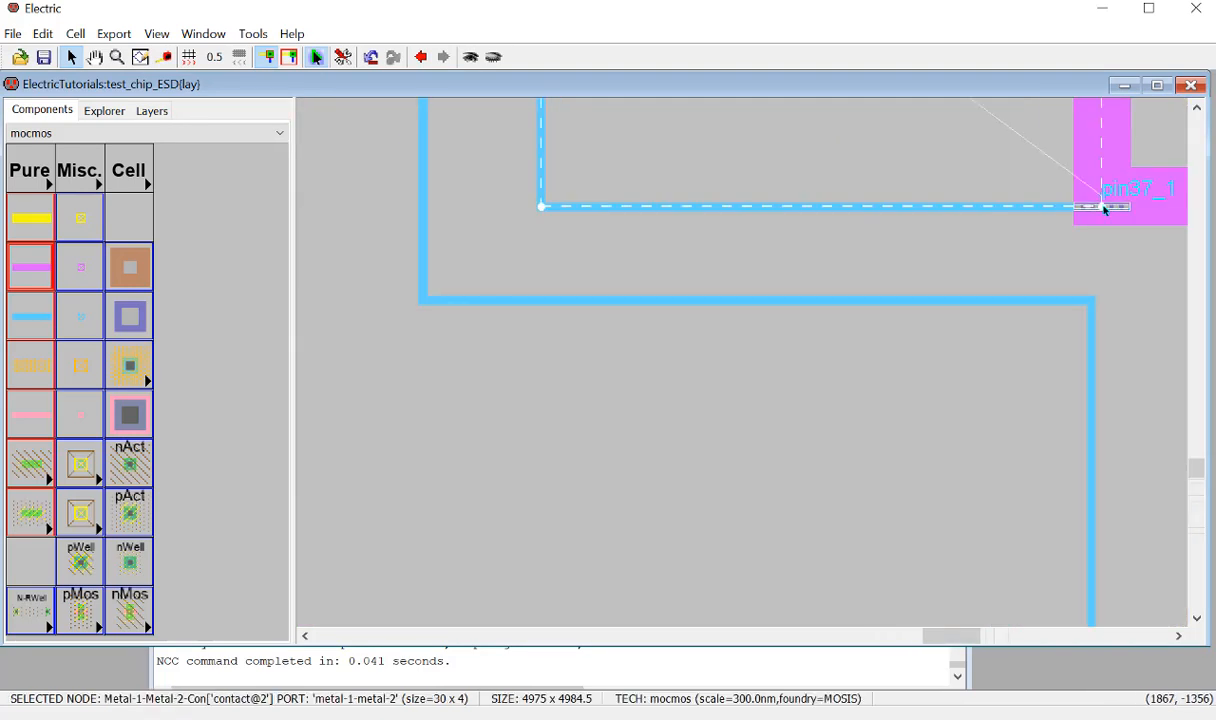
pyautogui.keyDown('ctrl'); pyautogui.click(1105, 210); pyautogui.keyUp('ctrl')
pyautogui.keyDown('ctrl'); pyautogui.click(1105, 210); pyautogui.keyUp('ctrl')
pyautogui.keyDown('ctrl'); pyautogui.click(1105, 210); pyautogui.keyUp('ctrl')
pyautogui.keyDown('ctrl'); pyautogui.click(1105, 210); pyautogui.keyUp('ctrl')
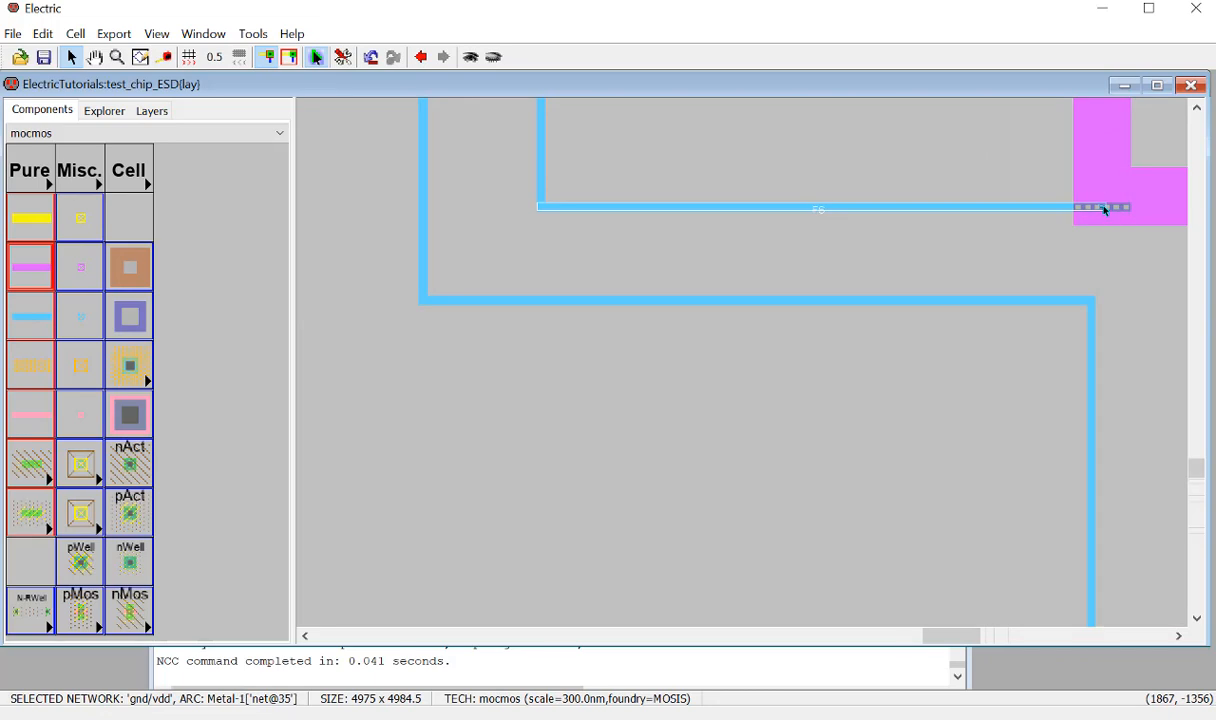
pyautogui.keyDown('ctrl'); pyautogui.click(1105, 210); pyautogui.keyUp('ctrl')
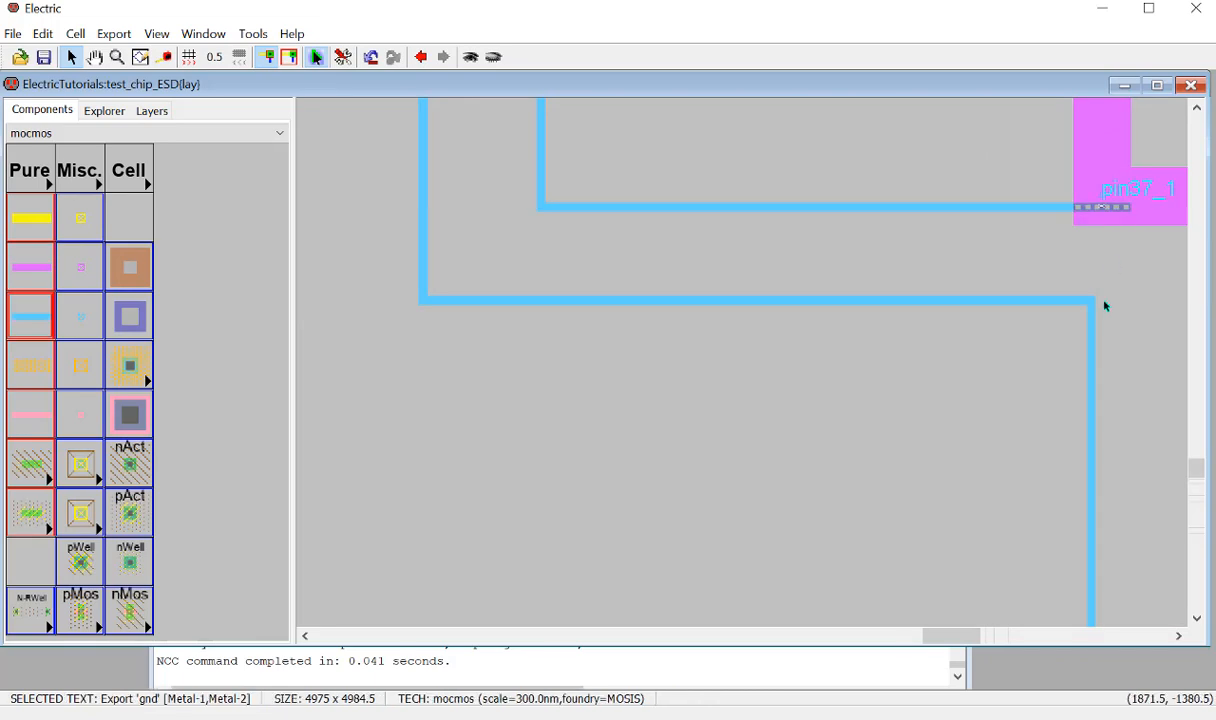
pyautogui.hotkey('ctrl', 'i')
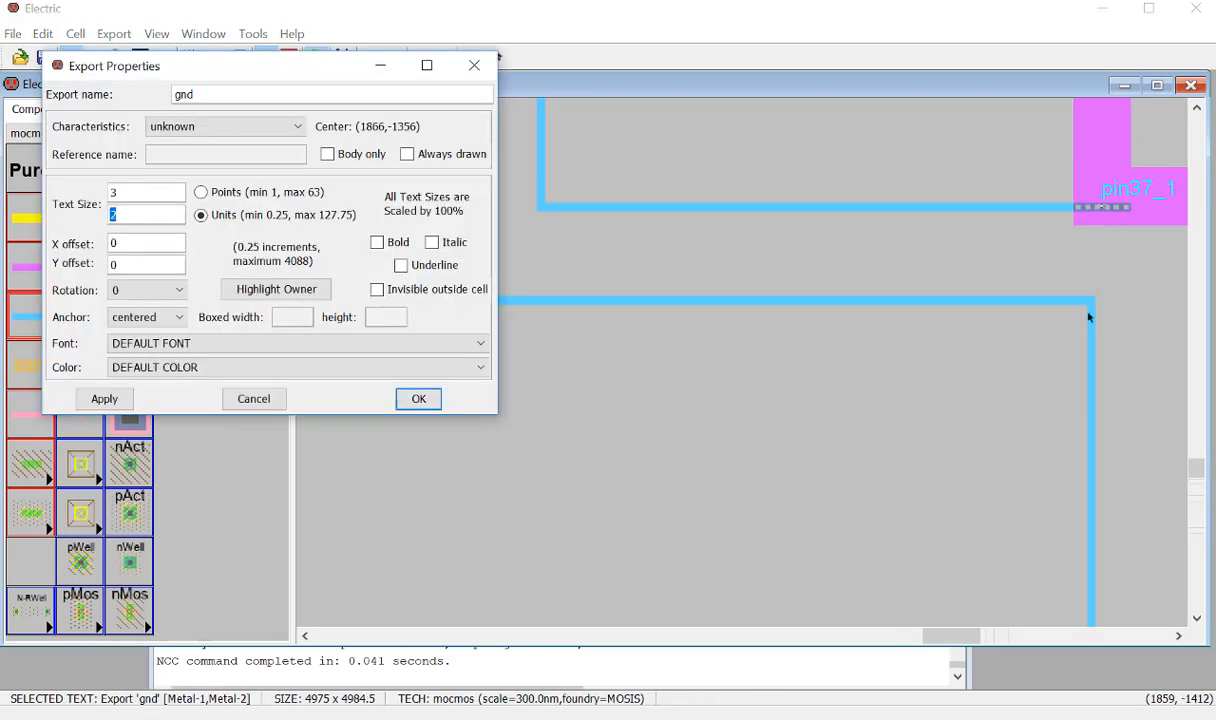
pyautogui.write('100')
pyautogui.press('Return')
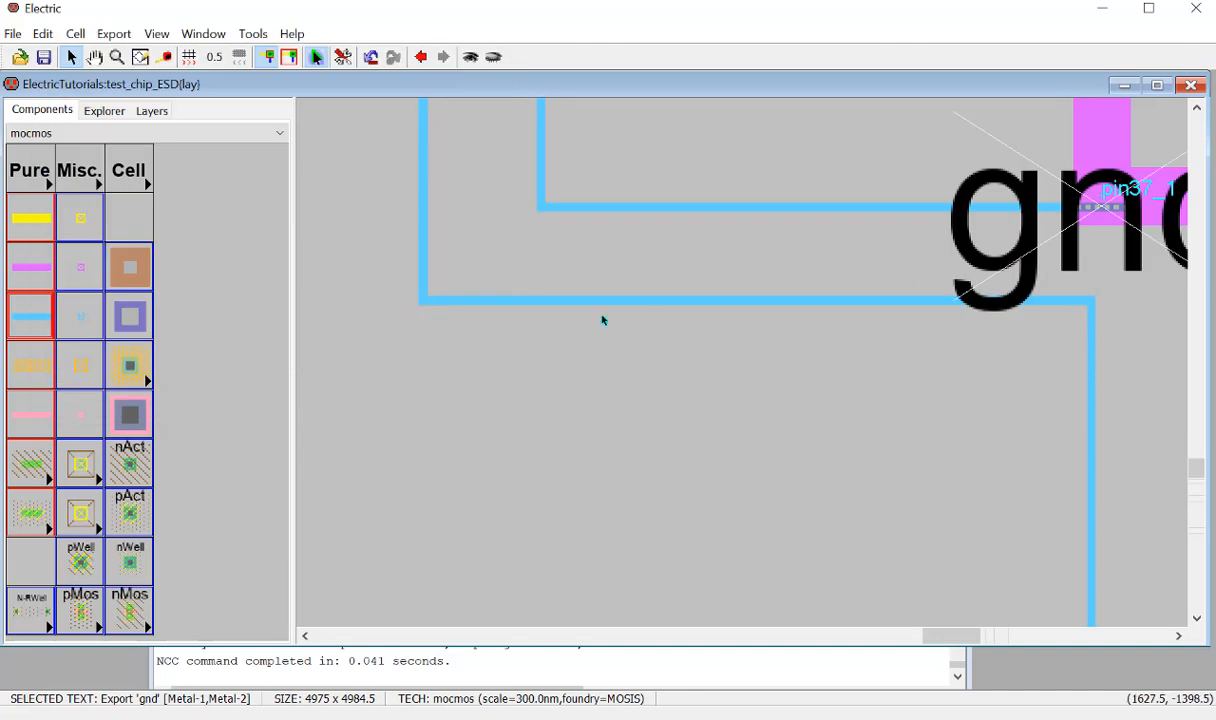
pyautogui.keyDown('ctrl'); pyautogui.scroll(-10, 603, 320); pyautogui.keyUp('ctrl')
pyautogui.click(1102, 334)
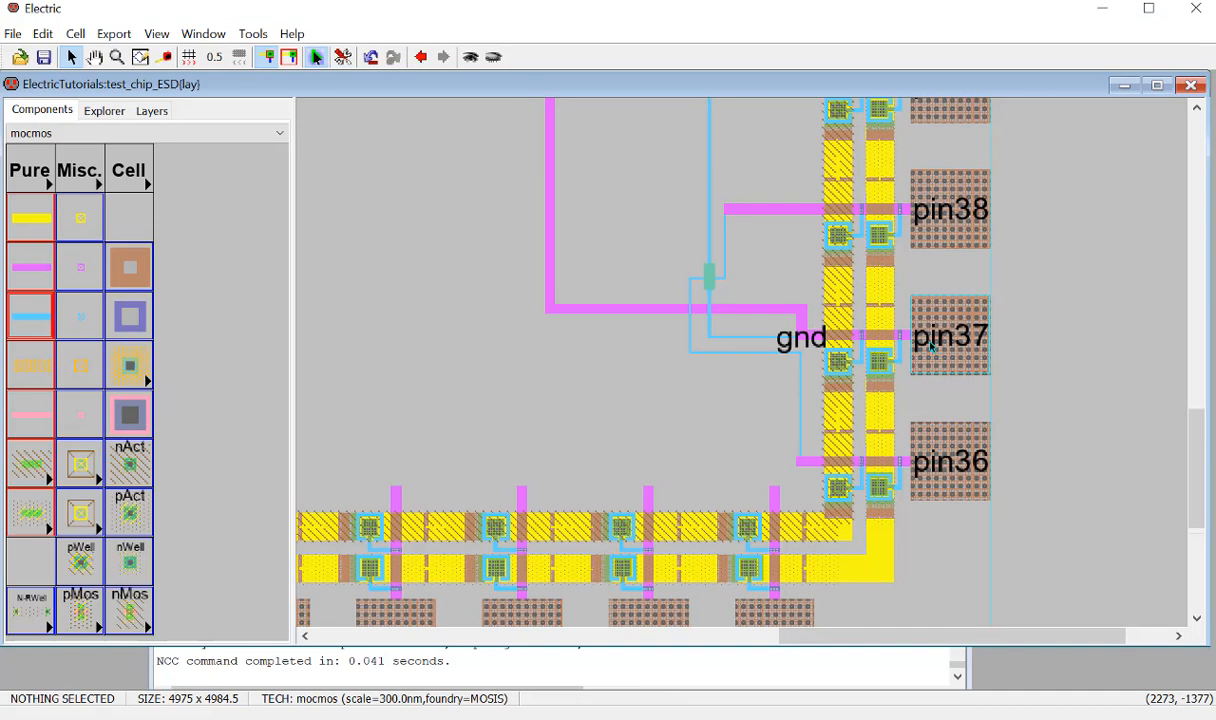
# Delete the vdd export from the end of pin5's Metal-2 wire.
pyautogui.keyDown('ctrl'); pyautogui.scroll(-3, 1009, 402); pyautogui.keyUp('ctrl')
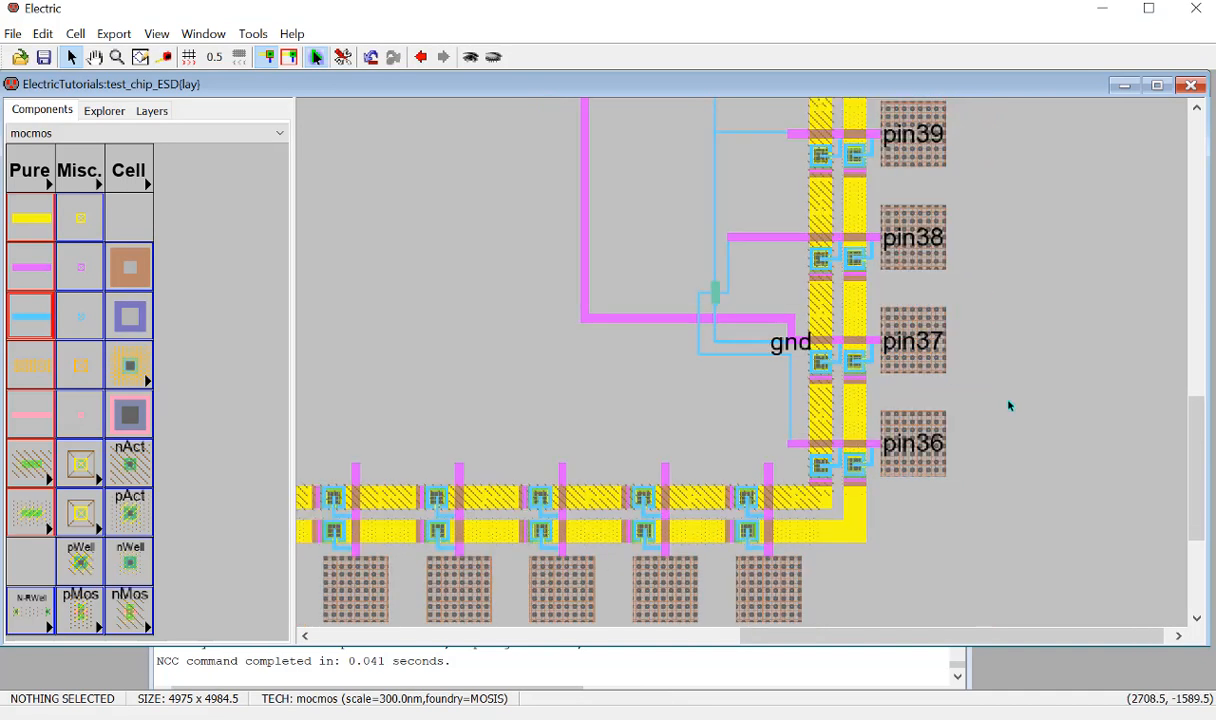
pyautogui.scroll(1, 1010, 403)
pyautogui.scroll(6, 665, 478)
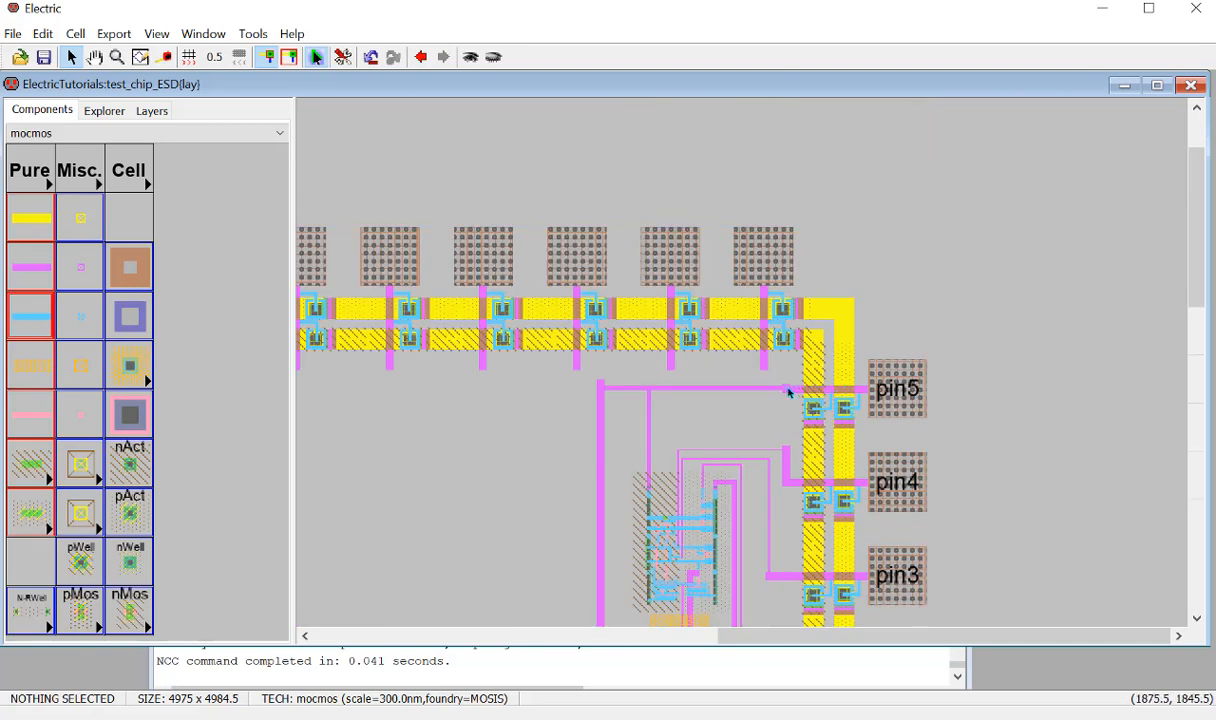
pyautogui.keyDown('ctrl'); pyautogui.scroll(5, 788, 393); pyautogui.keyUp('ctrl')
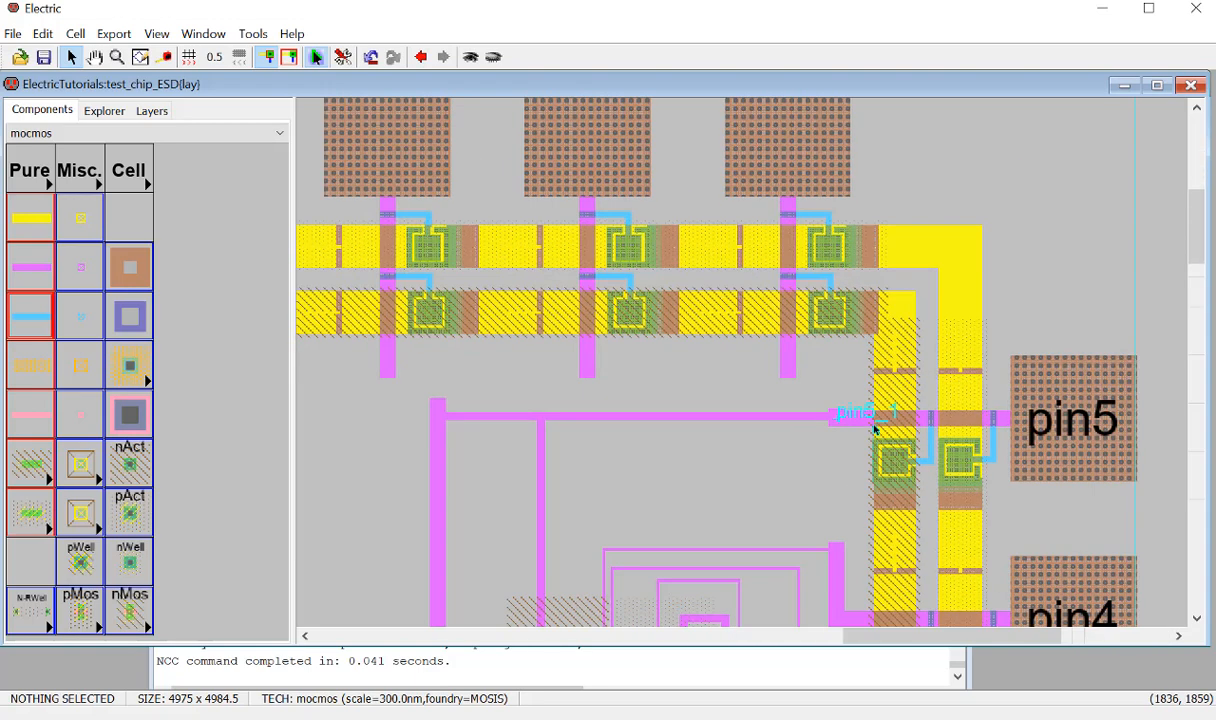
pyautogui.keyDown('ctrl'); pyautogui.scroll(4, 830, 538); pyautogui.keyUp('ctrl')
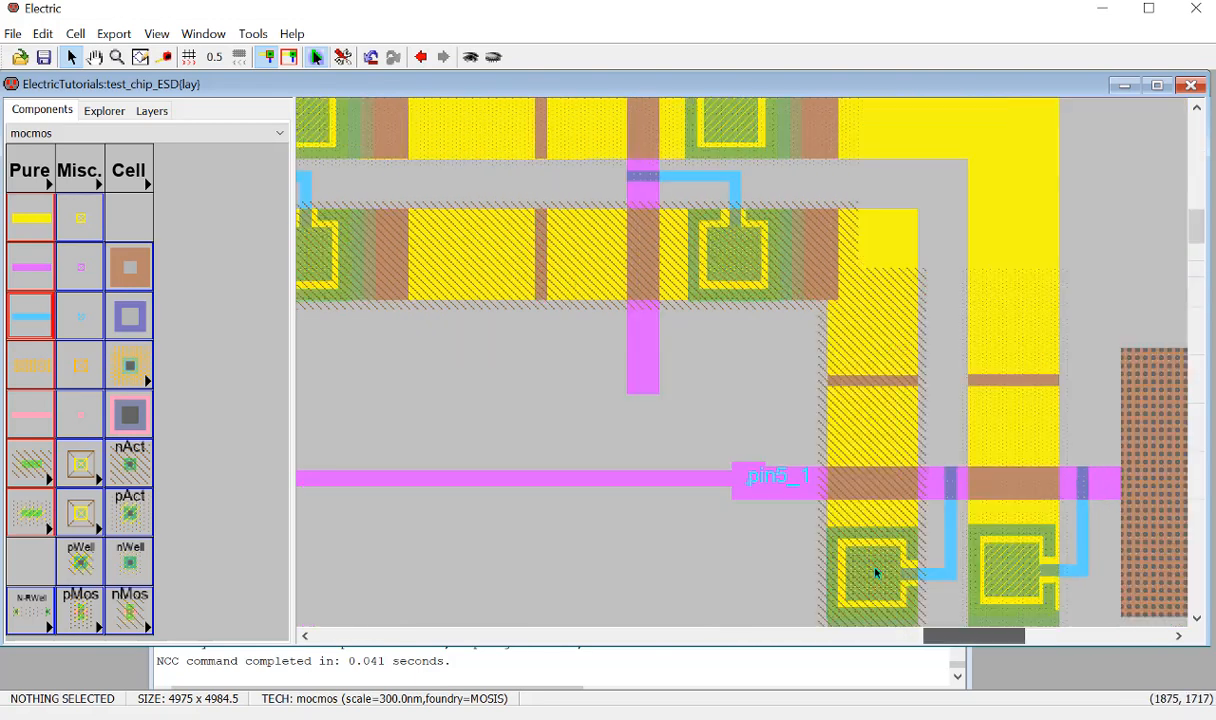
pyautogui.scroll(-3, 780, 530)
pyautogui.keyDown('ctrl'); pyautogui.scroll(3, 770, 505); pyautogui.keyUp('ctrl')
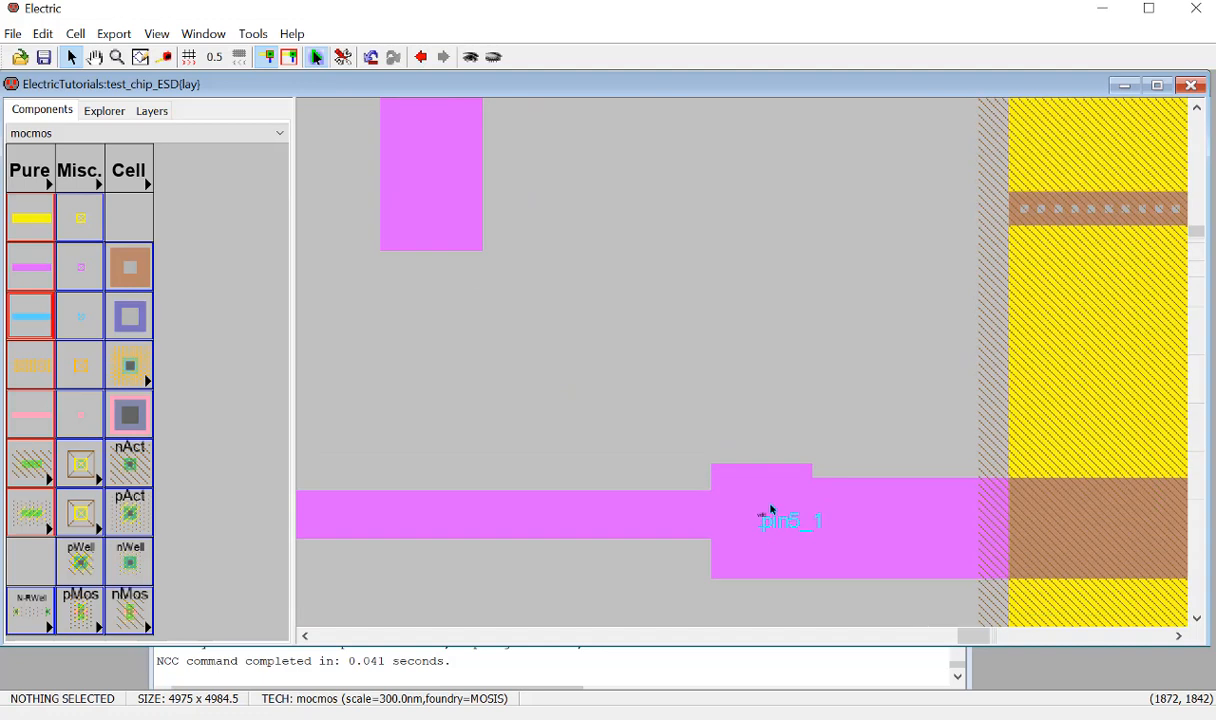
pyautogui.click(768, 567)
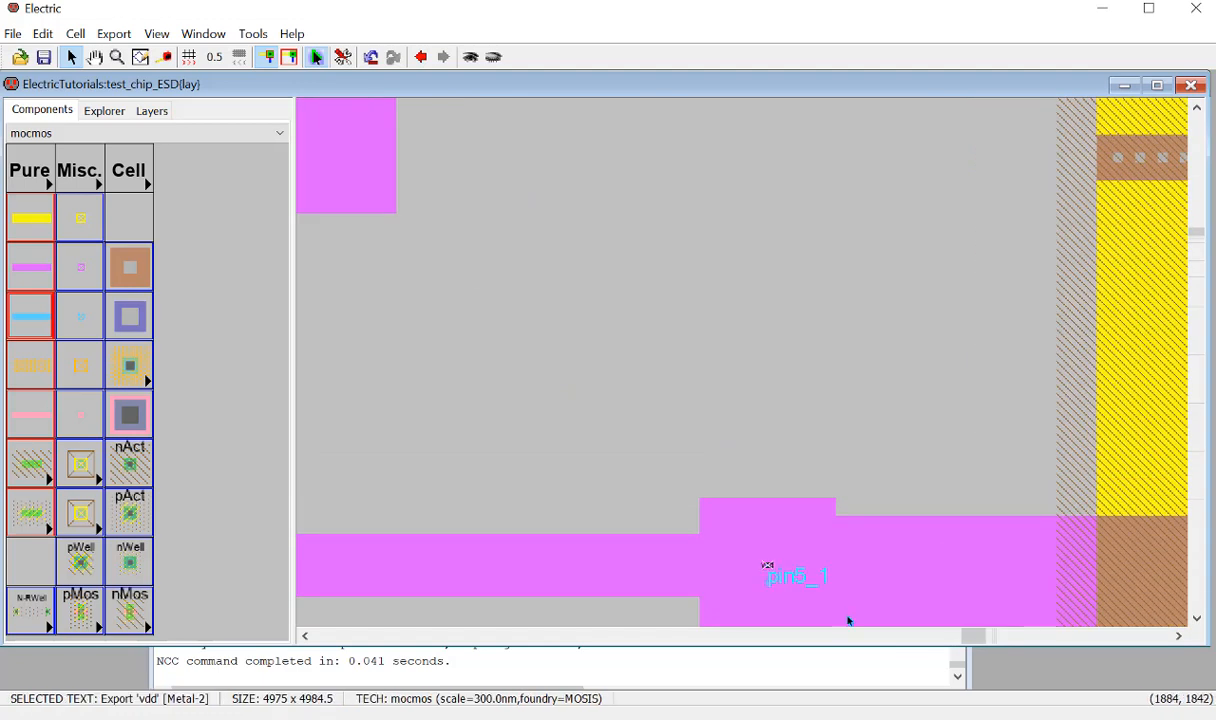
pyautogui.press('Delete')
pyautogui.keyDown('ctrl'); pyautogui.scroll(-5, 813, 372); pyautogui.keyUp('ctrl')
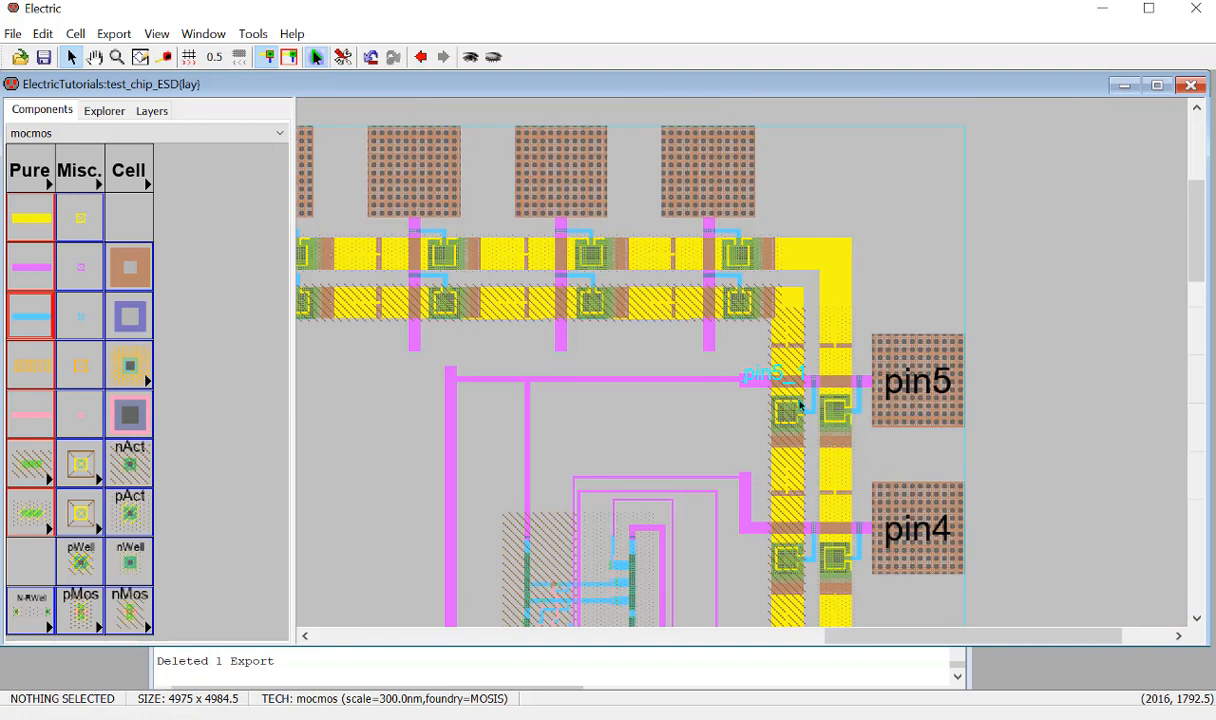
pyautogui.scroll(-5, 785, 465)
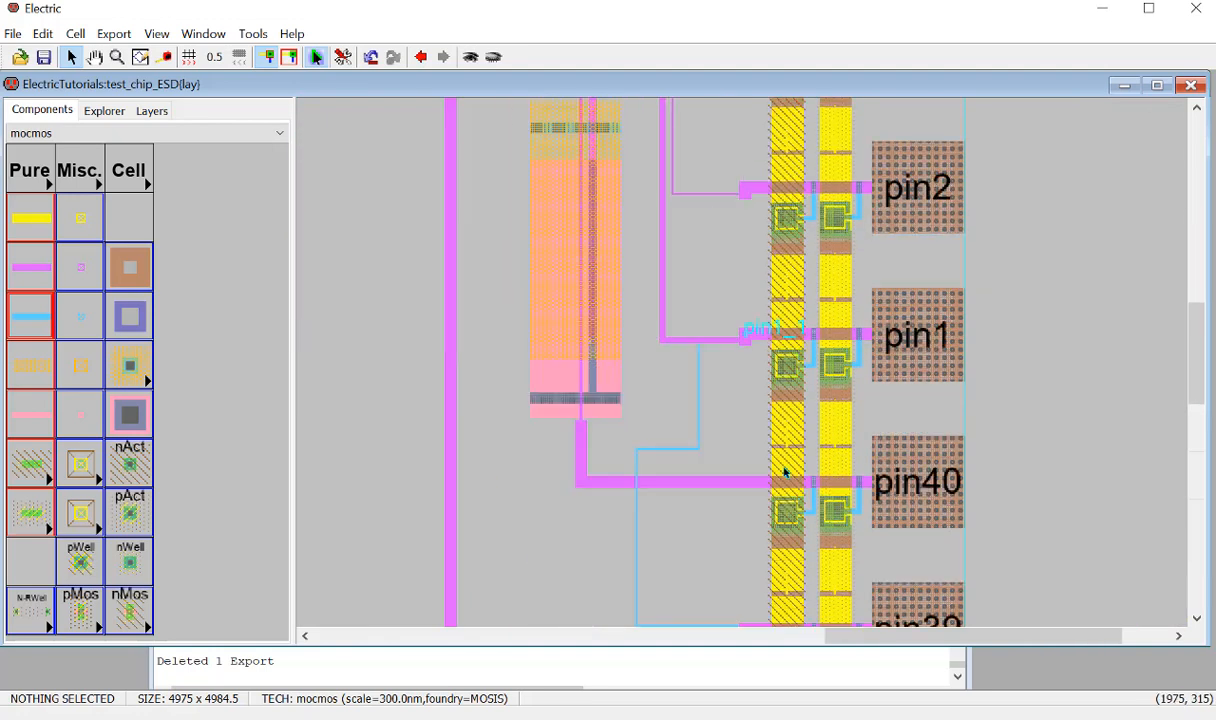
# Create an export named vdd on the padframe's pin1_1 port at the end of pin1's Metal-2 wire.
pyautogui.scroll(1, 790, 440)
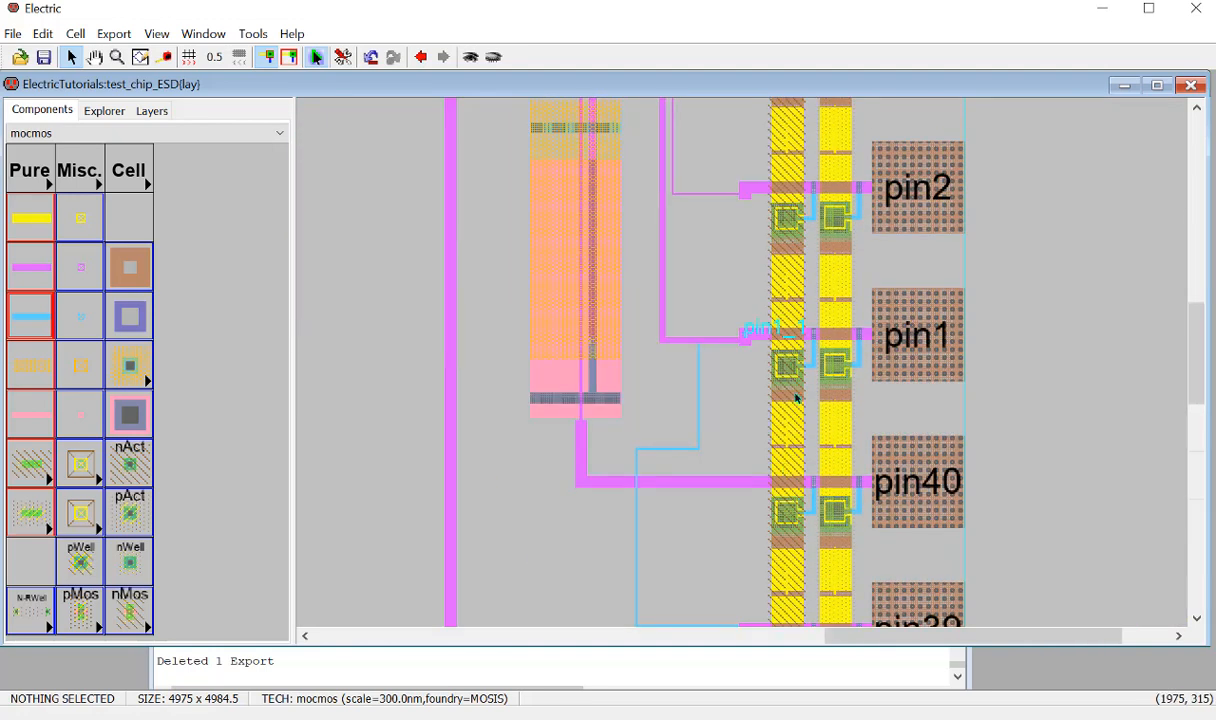
pyautogui.click(748, 340)
pyautogui.click(746, 337)
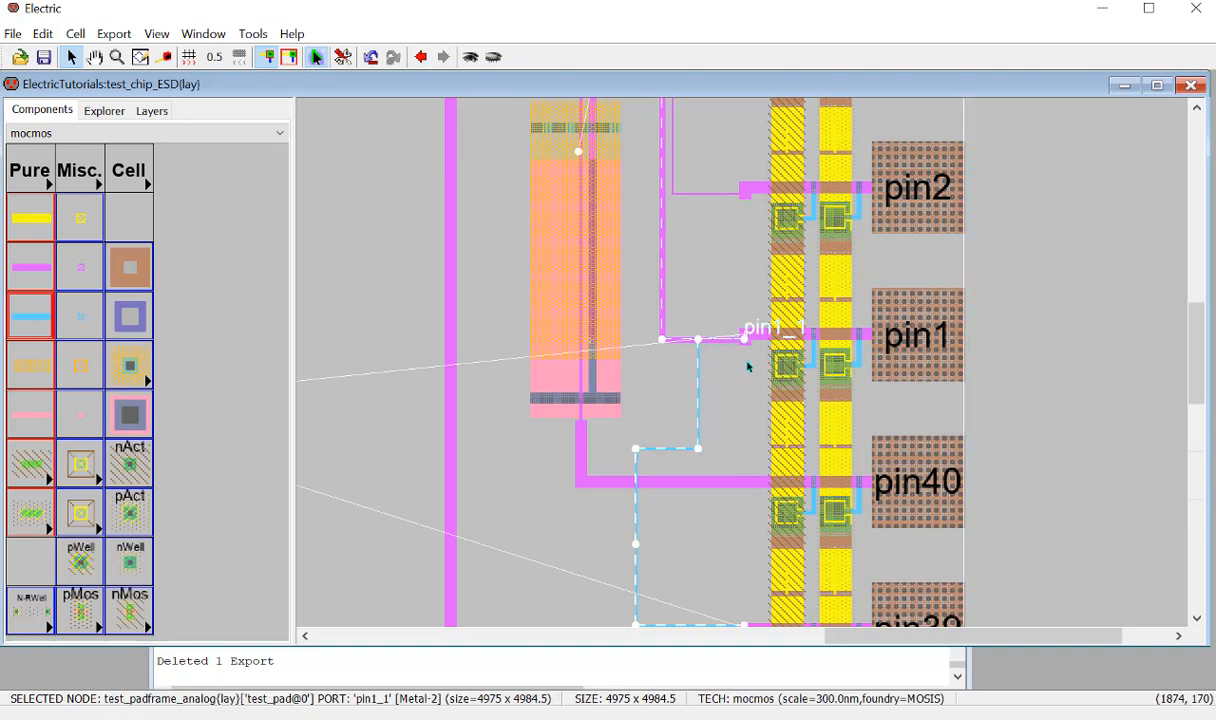
pyautogui.click(821, 354)
pyautogui.keyDown('ctrl'); pyautogui.scroll(8, 783, 326); pyautogui.keyUp('ctrl')
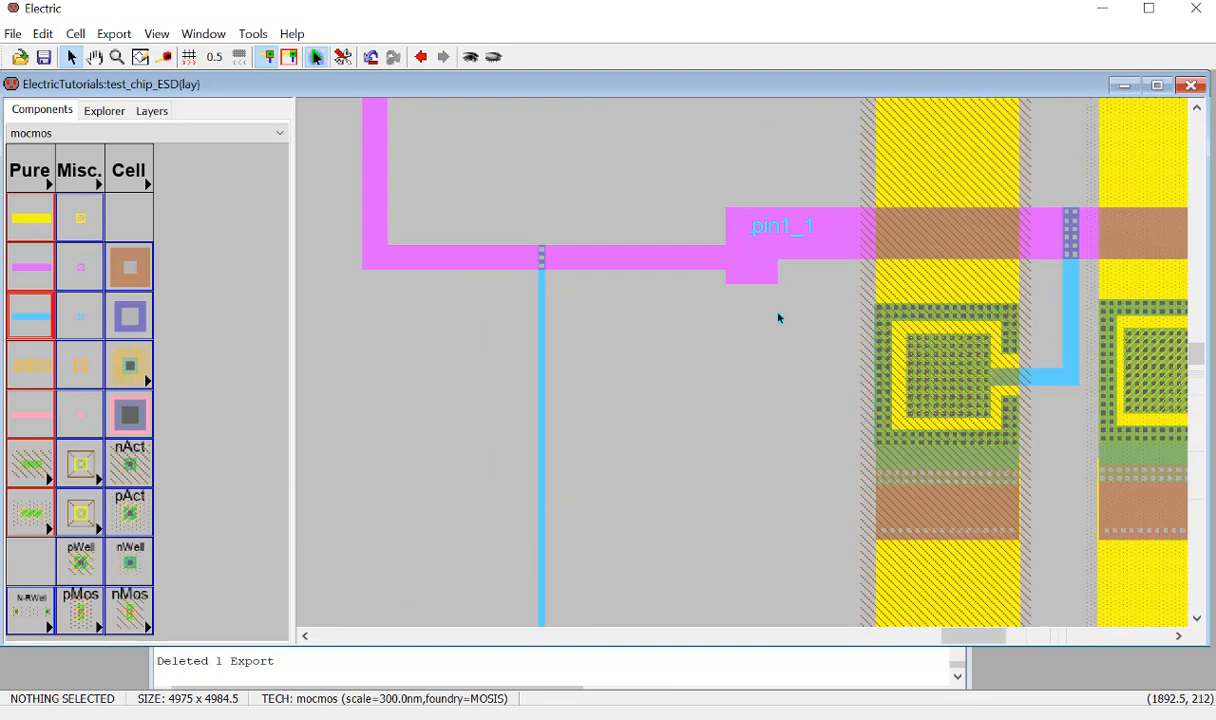
pyautogui.scroll(3, 779, 318)
pyautogui.click(766, 264)
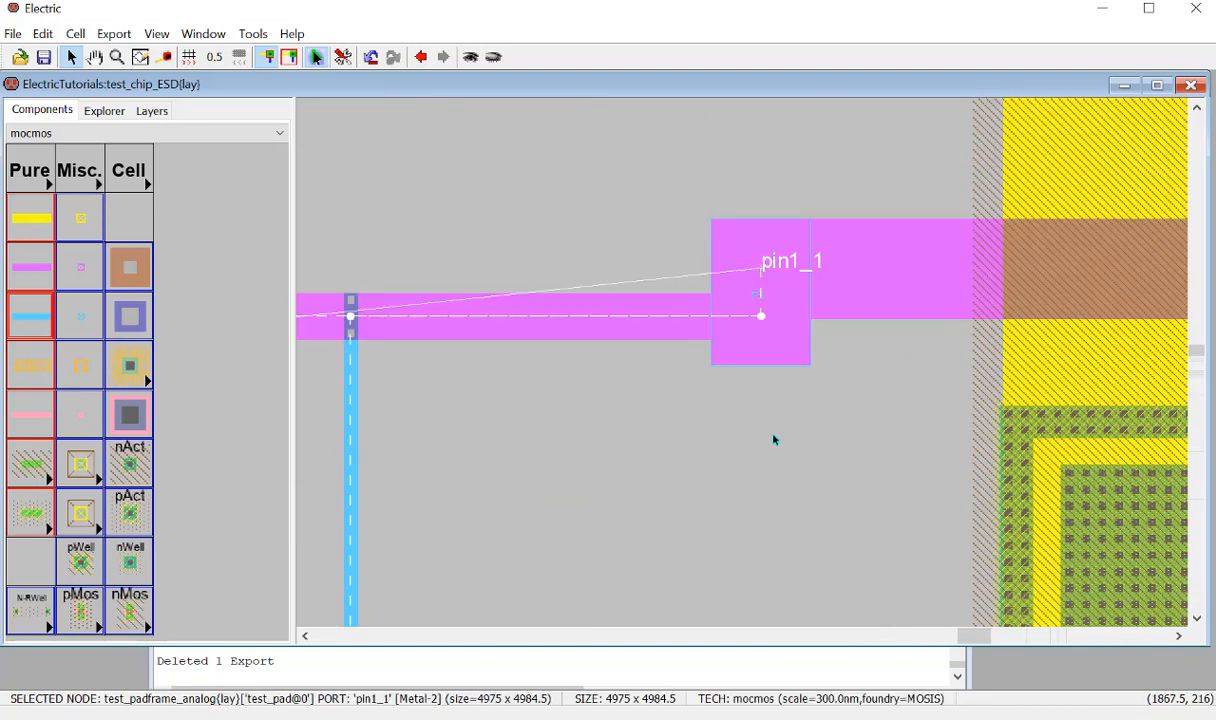
pyautogui.click(768, 288)
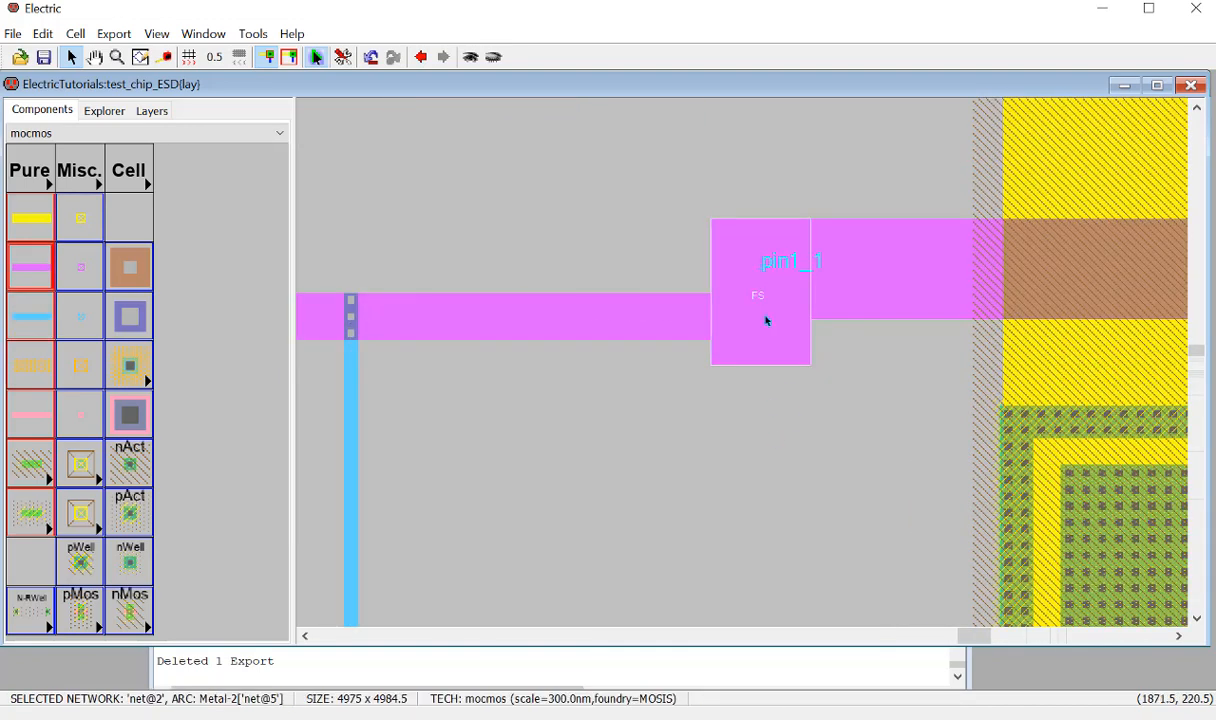
pyautogui.click(763, 268)
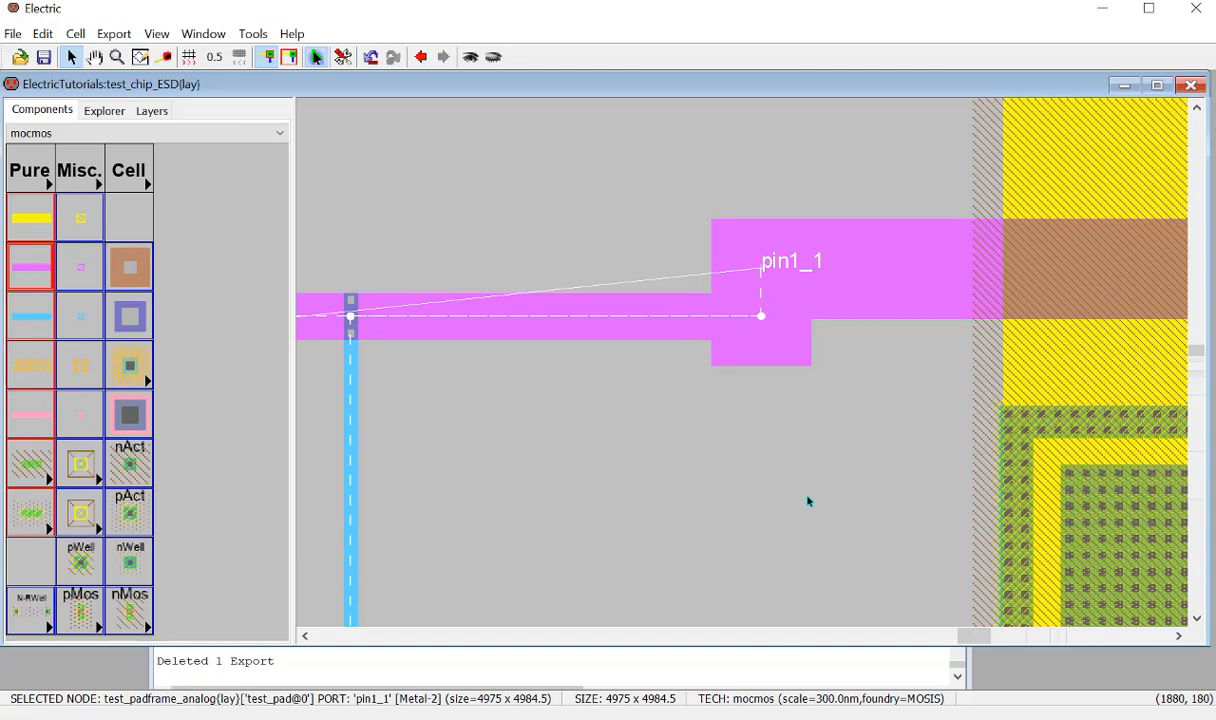
pyautogui.hotkey('ctrl', 'e')
pyautogui.write('vdd')
pyautogui.press('Return')
# Set the text size of the vdd export at pin1's wire to 100 units and save the library.
pyautogui.click(763, 271)
pyautogui.click(759, 276)
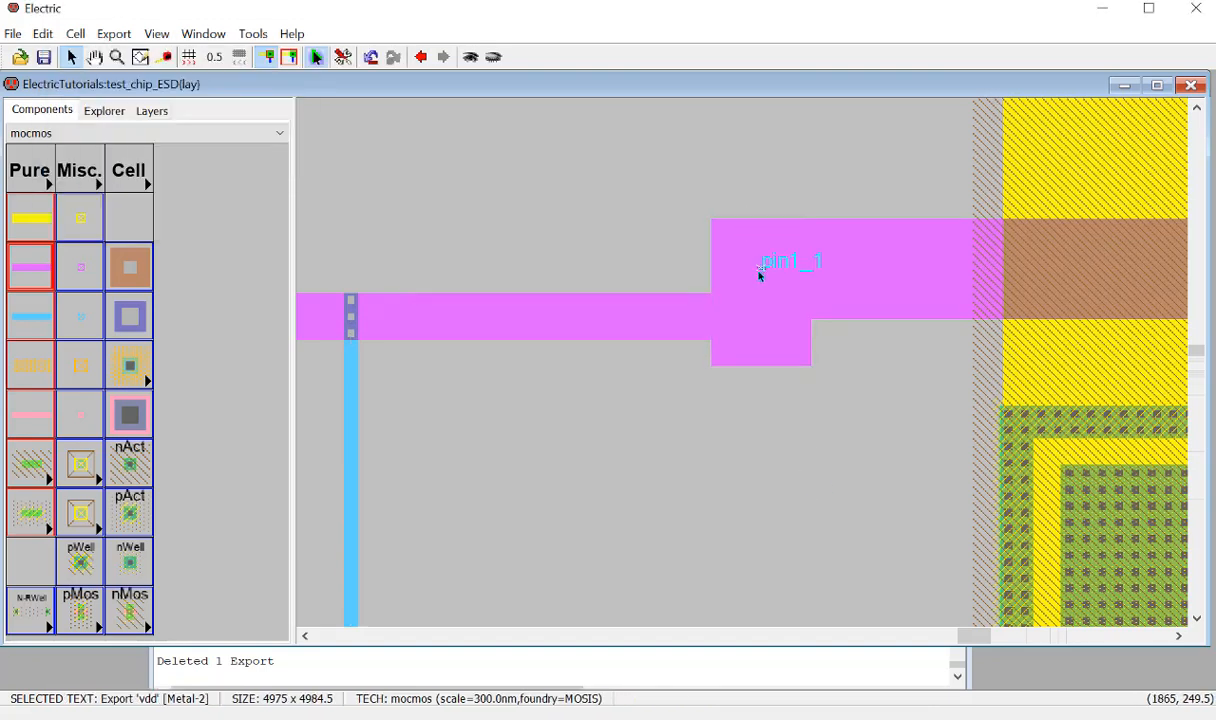
pyautogui.hotkey('ctrl', 'i')
pyautogui.write('100')
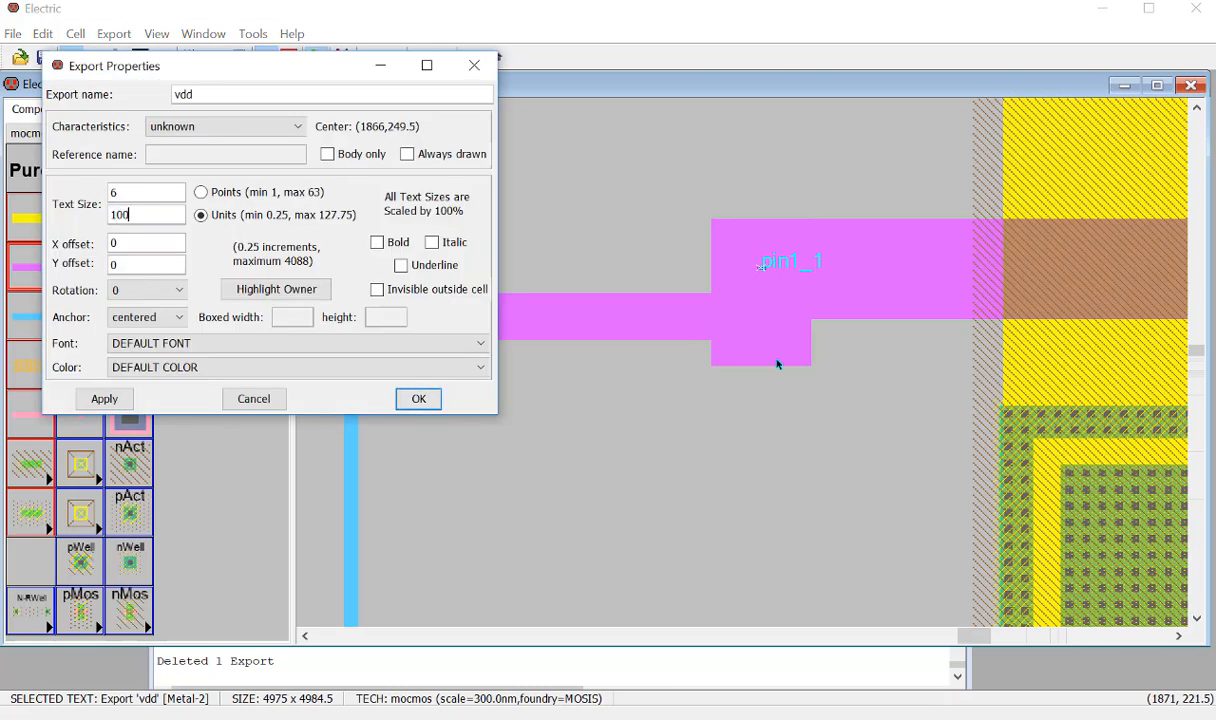
pyautogui.press('Return')
pyautogui.hotkey('ctrl', 's')
# Run DRC and the NCC comparison on the test_chip_ESD layout and check their results in the messages.
pyautogui.keyDown('ctrl'); pyautogui.scroll(-3, 768, 361); pyautogui.keyUp('ctrl')
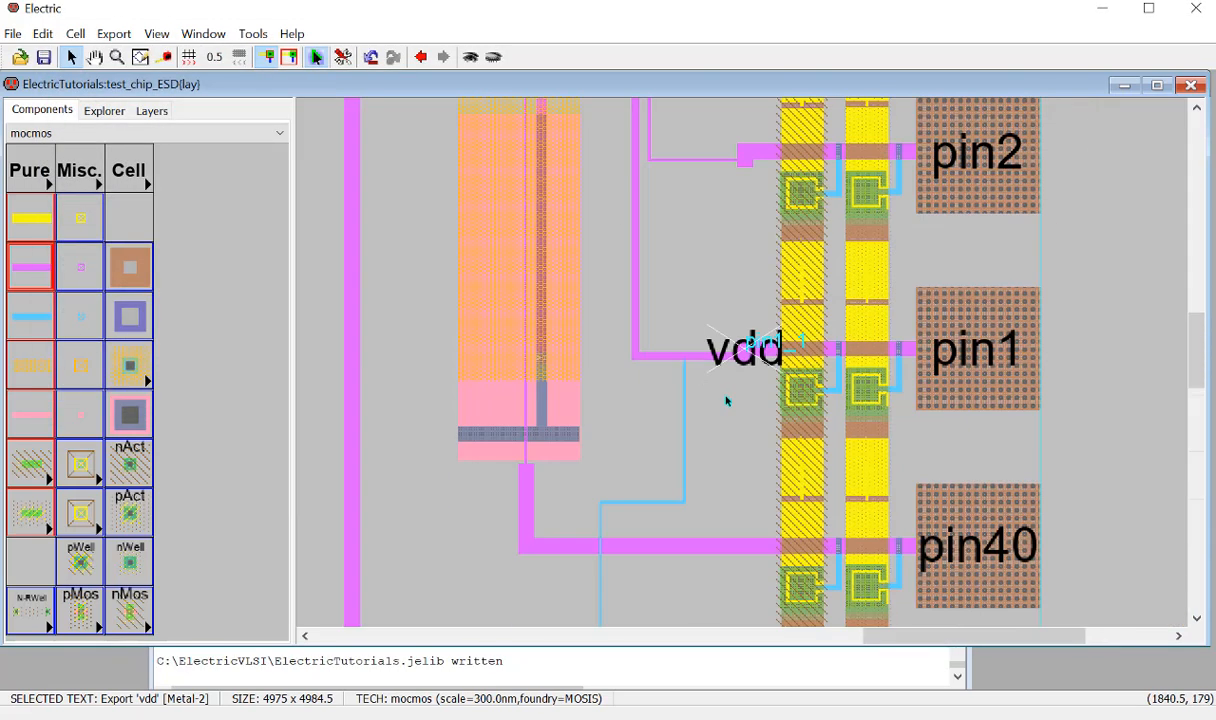
pyautogui.keyDown('ctrl'); pyautogui.scroll(-1, 726, 400); pyautogui.keyUp('ctrl')
pyautogui.click(996, 434)
pyautogui.keyDown('ctrl'); pyautogui.scroll(-2, 977, 429); pyautogui.keyUp('ctrl')
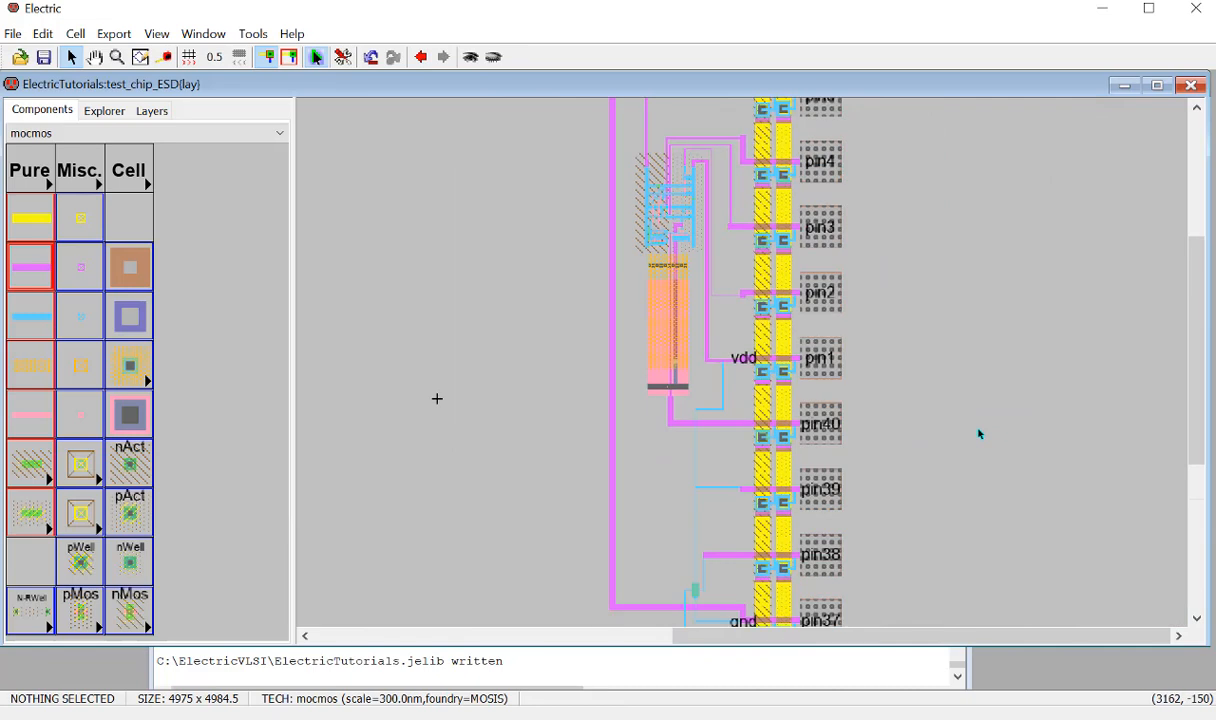
pyautogui.press('F5')
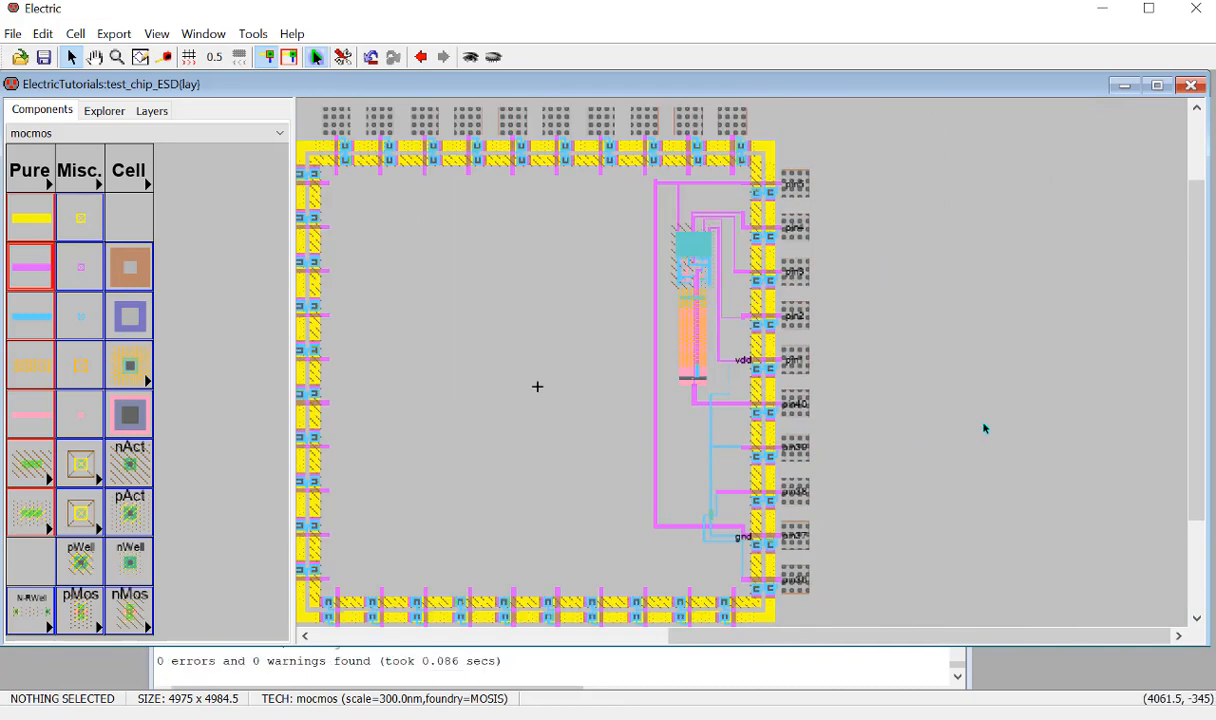
pyautogui.press('l')
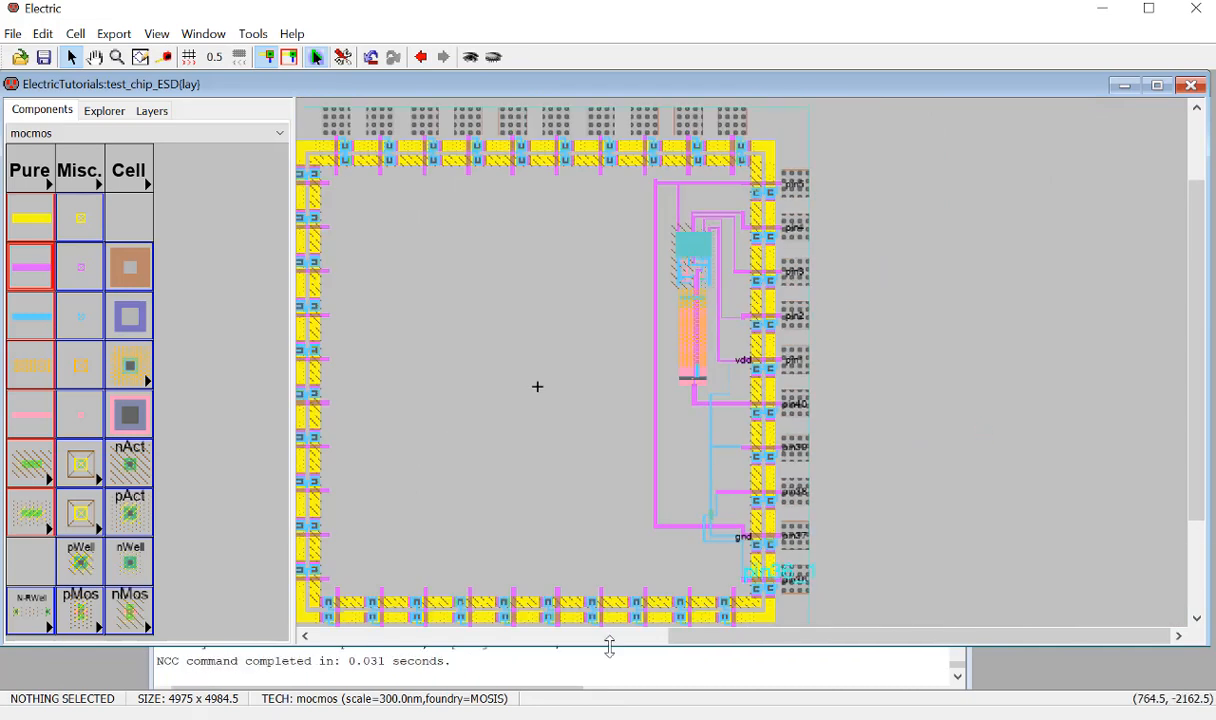
pyautogui.moveTo(609, 645); pyautogui.dragTo(603, 472)
pyautogui.moveTo(224, 642); pyautogui.dragTo(483, 673)
pyautogui.click(487, 668)
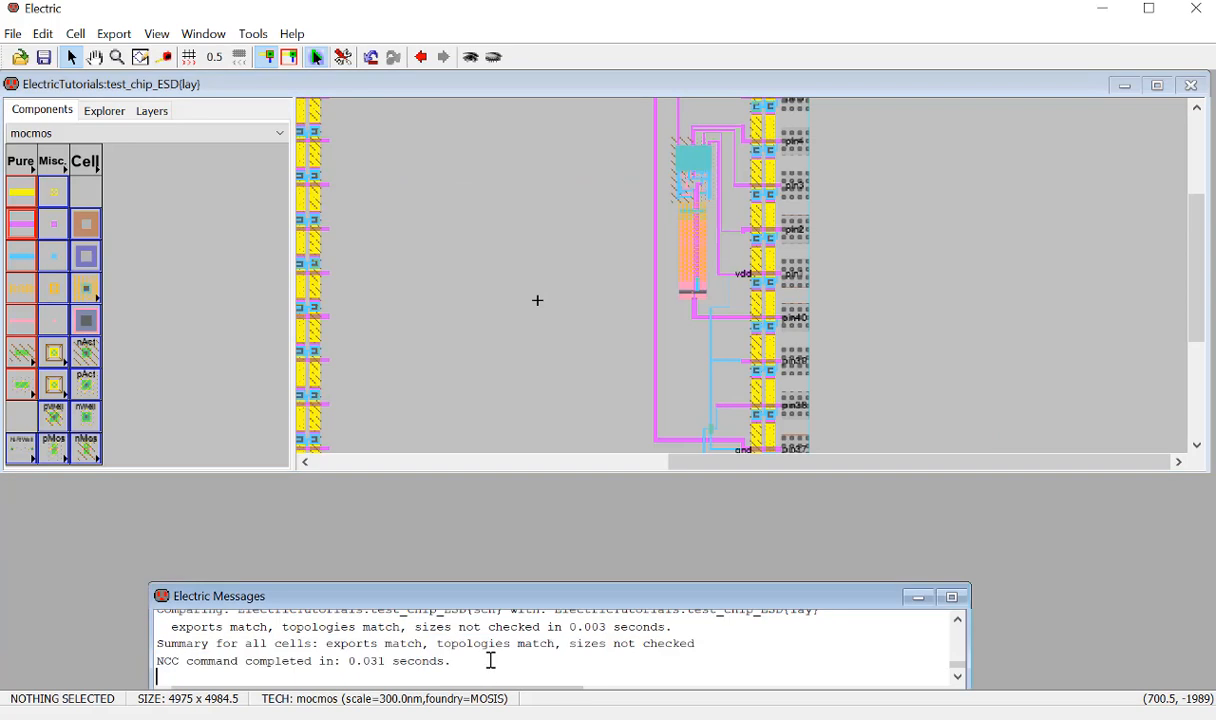
# Save the library, extend the layout window back over the messages, and narrow the components area to widen the drawing.
pyautogui.hotkey('ctrl', 's')
pyautogui.moveTo(550, 472); pyautogui.dragTo(551, 641)
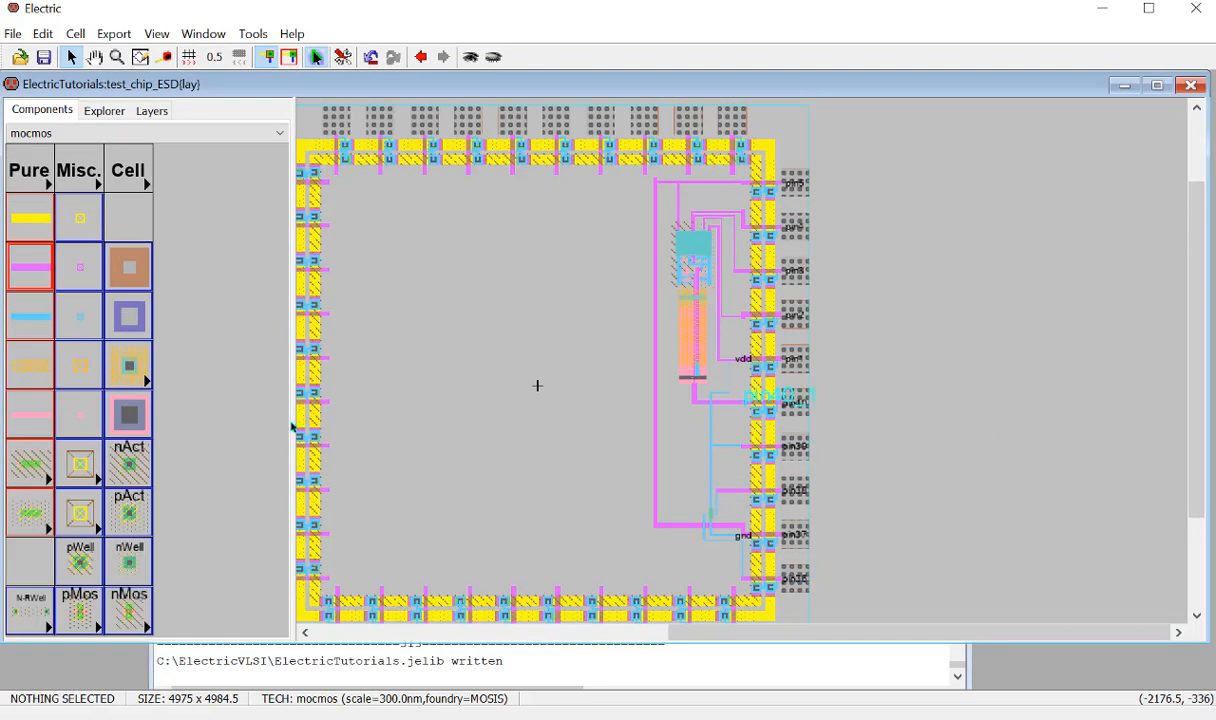
pyautogui.moveTo(291, 424); pyautogui.dragTo(187, 415)
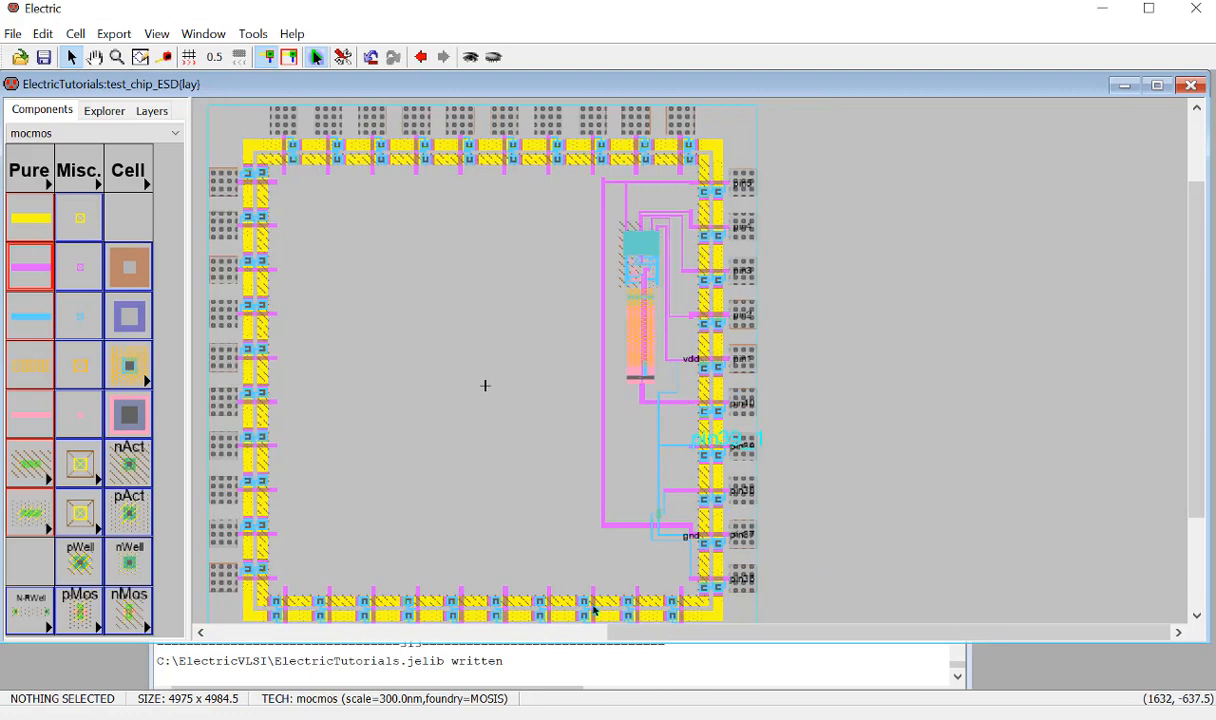
# Bring up and enlarge the Electric Messages window to review the NCC results for every cell, and return to the layout.
pyautogui.click(583, 674)
pyautogui.moveTo(556, 596); pyautogui.dragTo(658, 307)
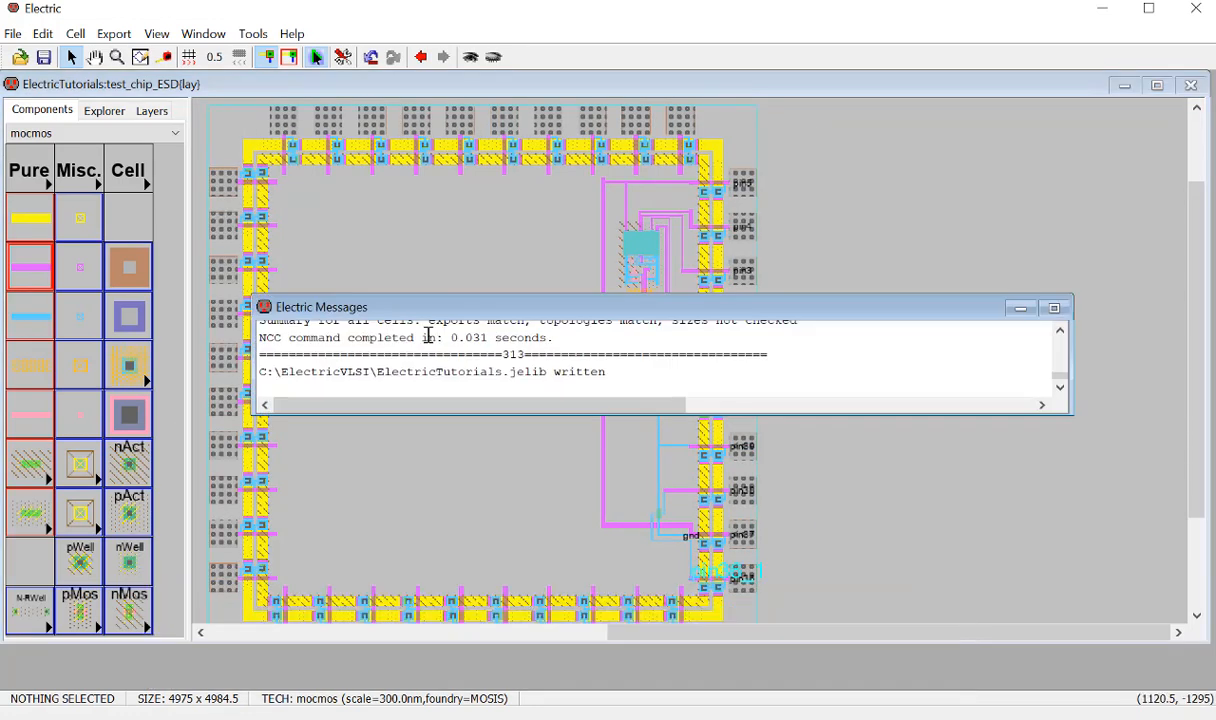
pyautogui.moveTo(615, 419); pyautogui.dragTo(612, 527)
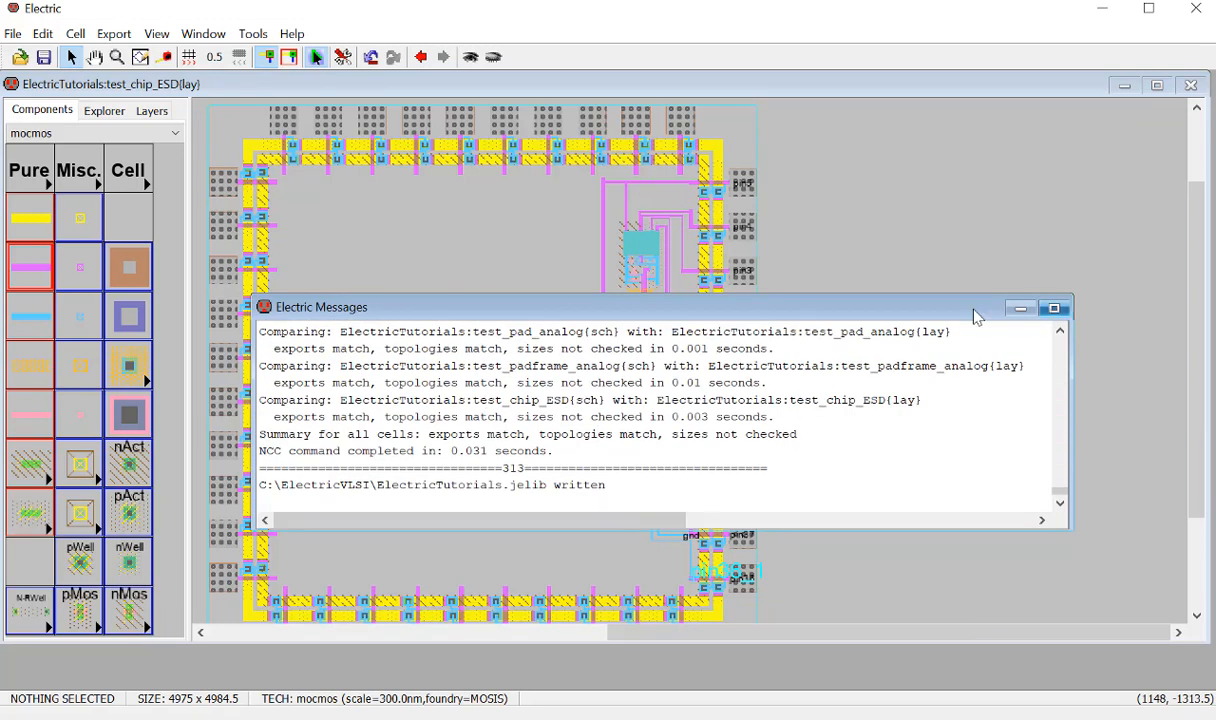
pyautogui.moveTo(995, 305); pyautogui.dragTo(979, 335)
pyautogui.moveTo(941, 475); pyautogui.dragTo(891, 507)
pyautogui.click(966, 363)
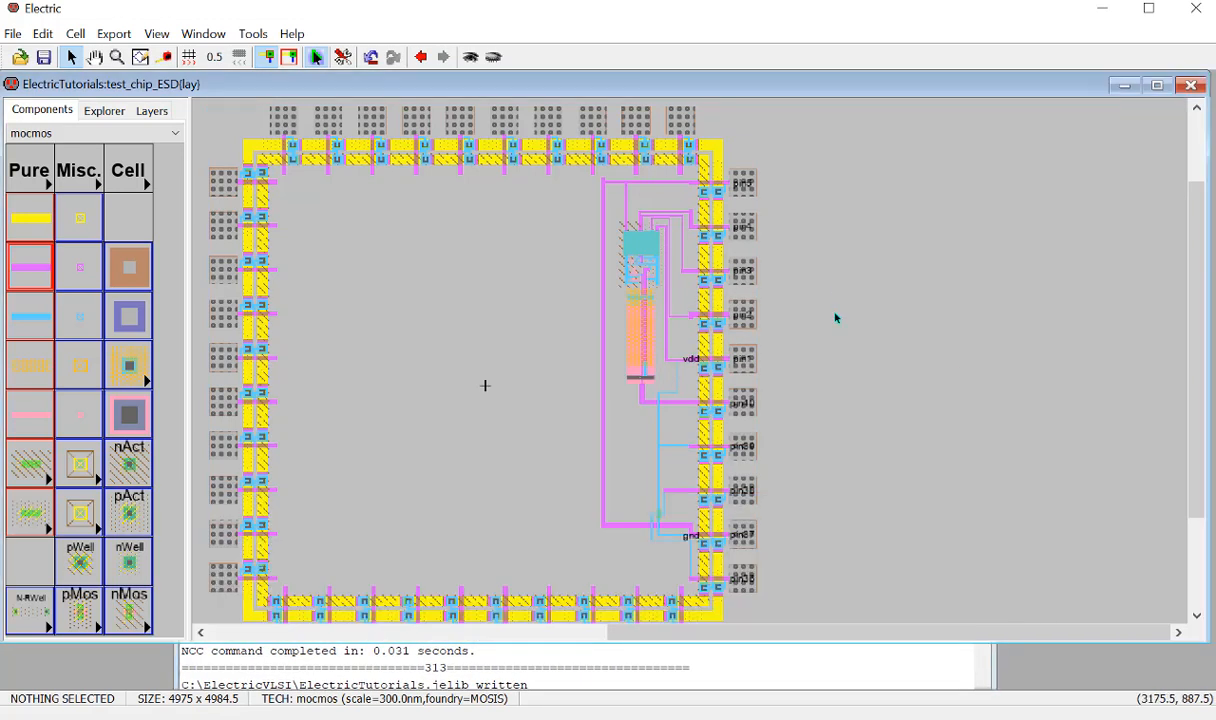
# Examine the padframe's corner near pin5, the unused pads and the circuit's wiring to the named pins in a slightly narrower window.
pyautogui.keyDown('ctrl'); pyautogui.scroll(2, 705, 125); pyautogui.keyUp('ctrl')
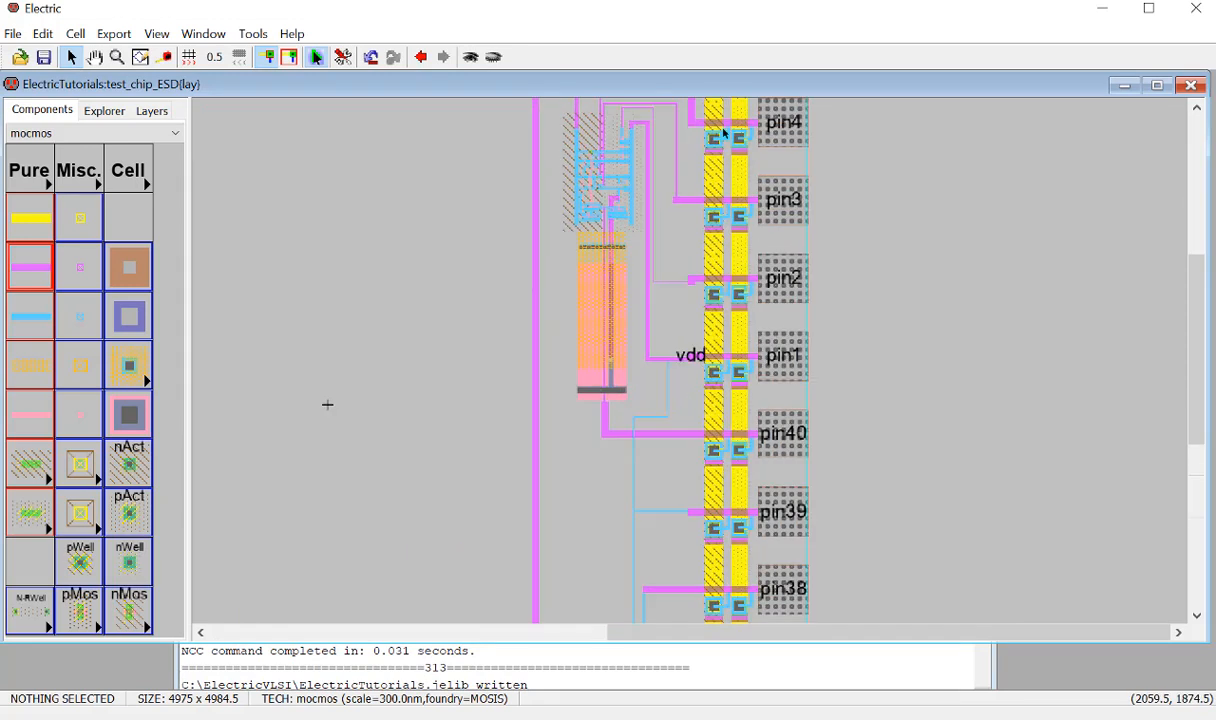
pyautogui.keyDown('ctrl'); pyautogui.scroll(3, 762, 243); pyautogui.keyUp('ctrl')
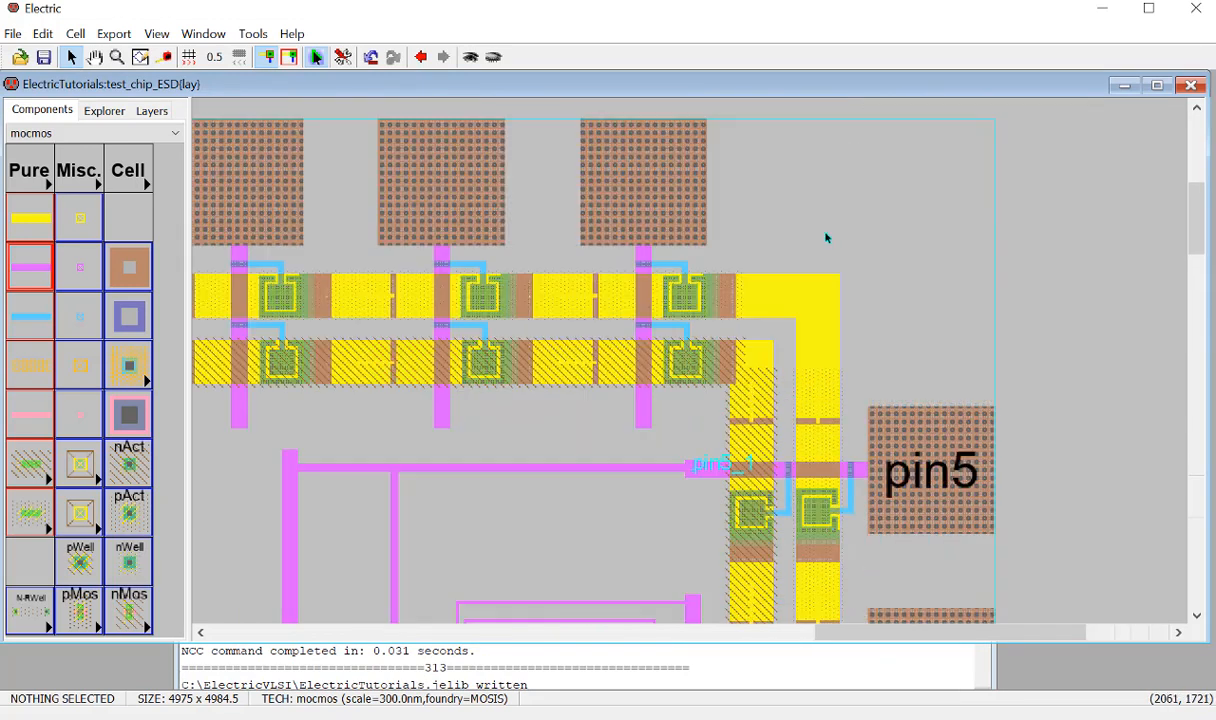
pyautogui.keyDown('ctrl'); pyautogui.scroll(1, 850, 280); pyautogui.keyUp('ctrl')
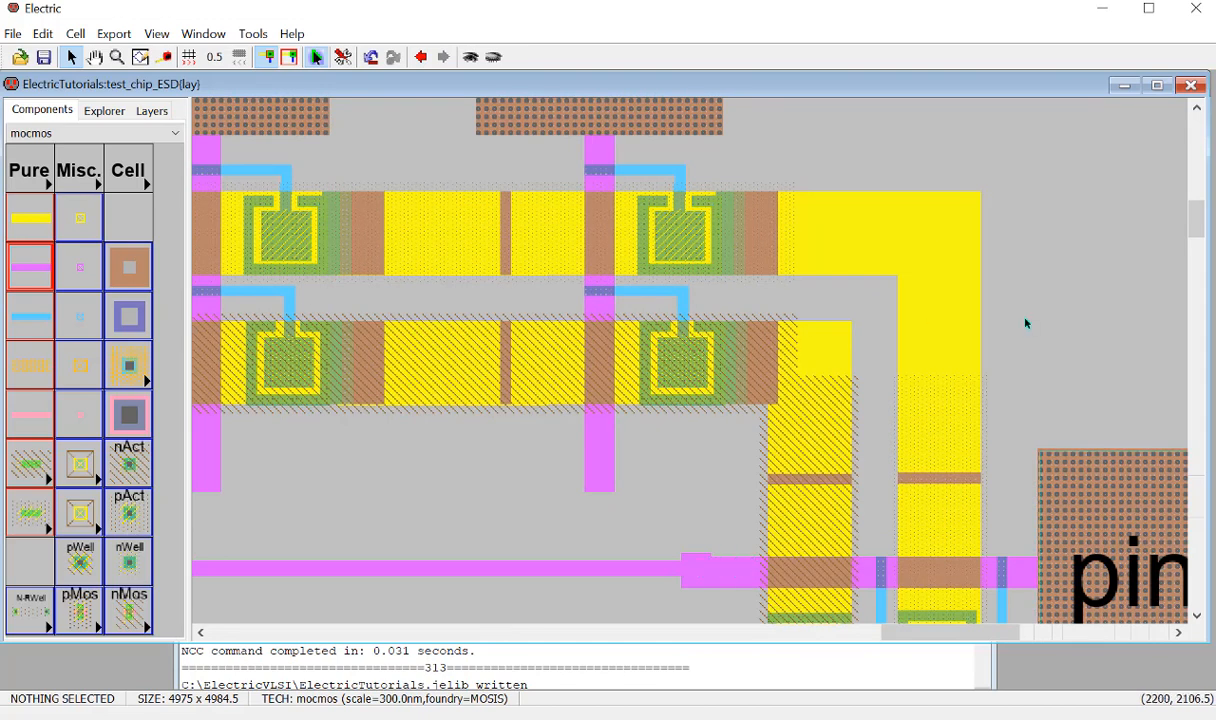
pyautogui.keyDown('ctrl'); pyautogui.scroll(-4, 1028, 322); pyautogui.keyUp('ctrl')
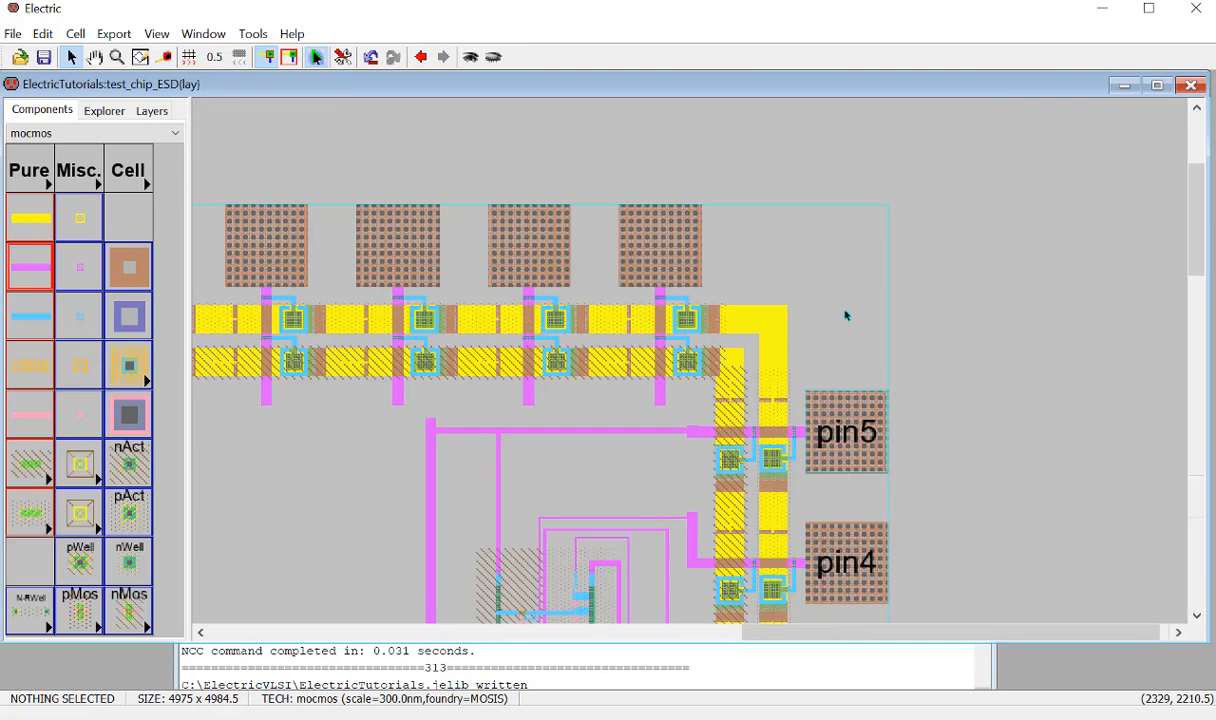
pyautogui.moveTo(793, 642); pyautogui.dragTo(531, 642)
pyautogui.keyDown('ctrl'); pyautogui.scroll(-4, 757, 408); pyautogui.keyUp('ctrl')
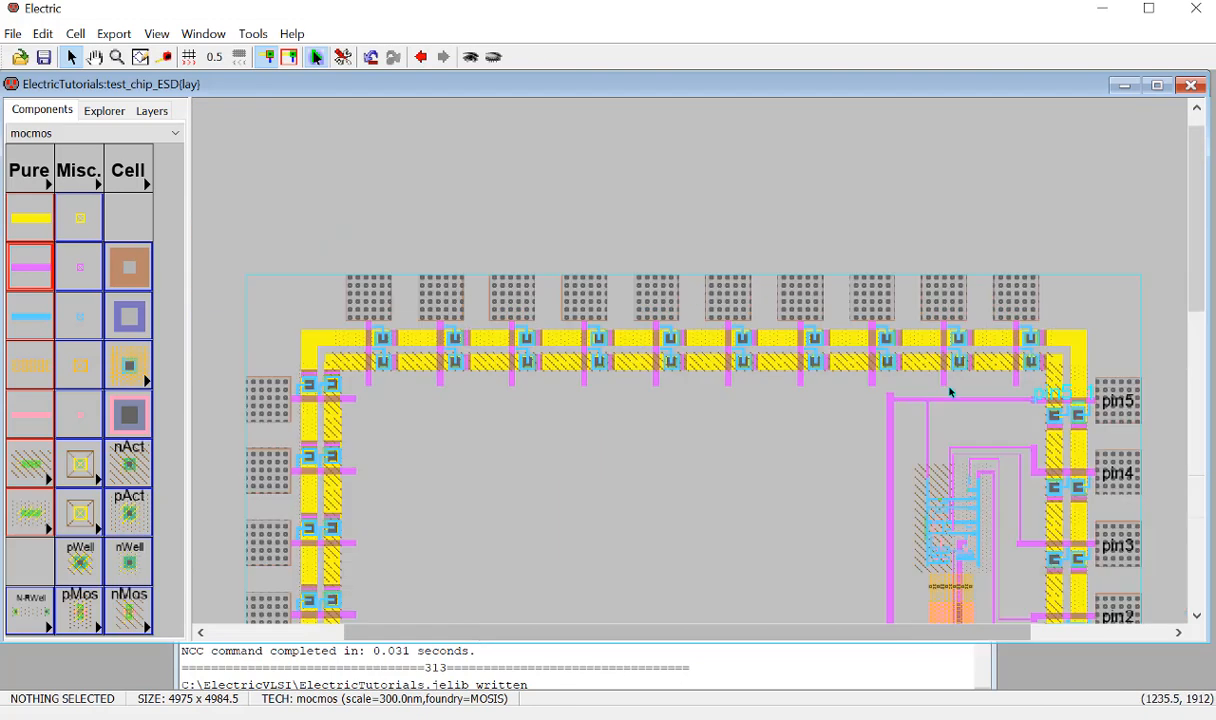
pyautogui.keyDown('ctrl'); pyautogui.scroll(2, 779, 532); pyautogui.keyUp('ctrl')
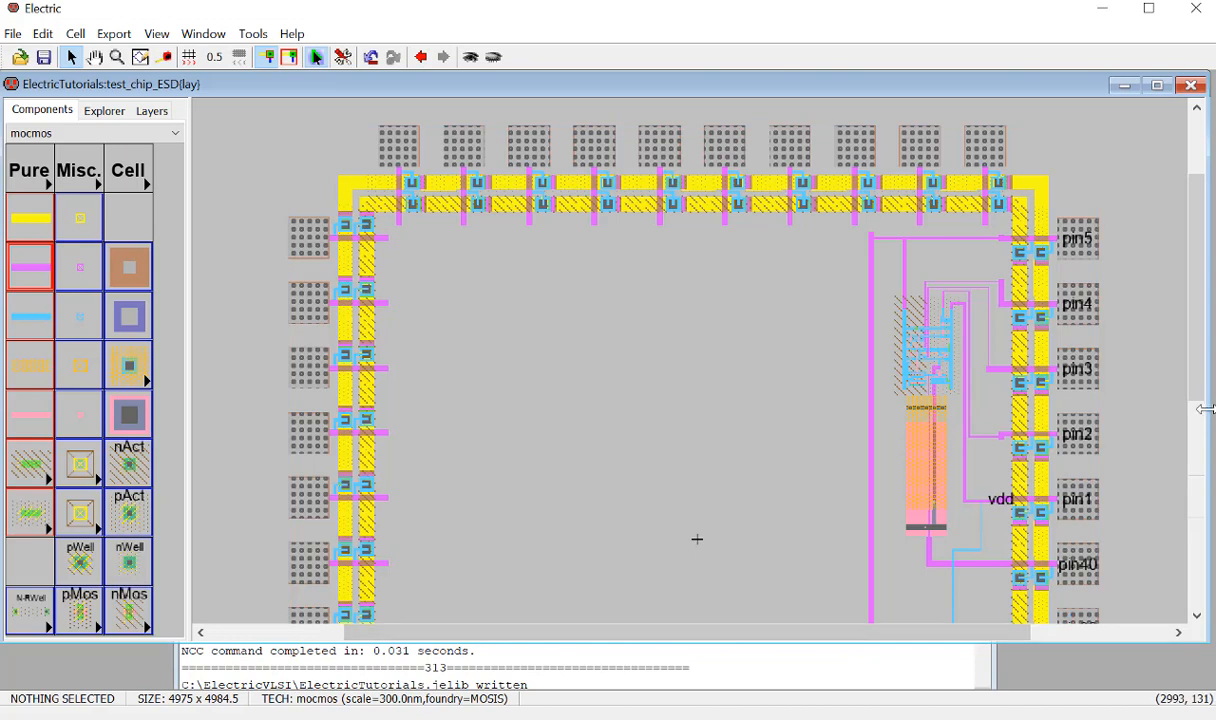
pyautogui.moveTo(1209, 400); pyautogui.dragTo(1158, 406)
pyautogui.scroll(-3, 873, 481)
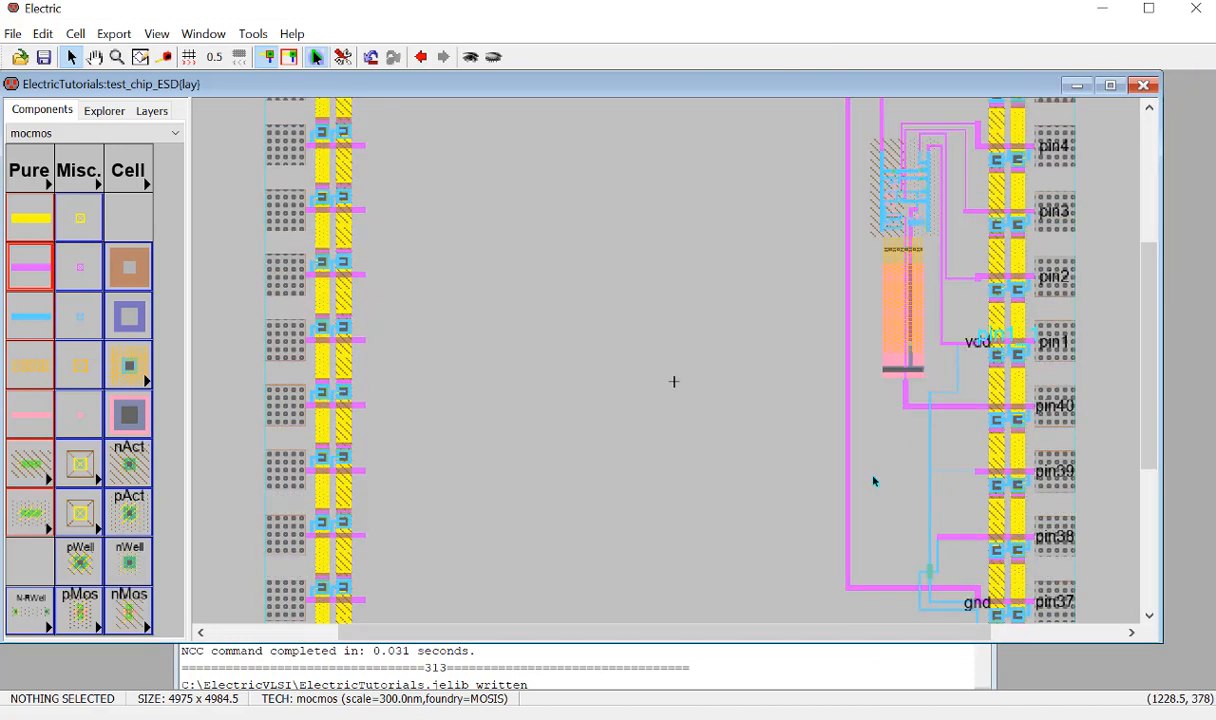